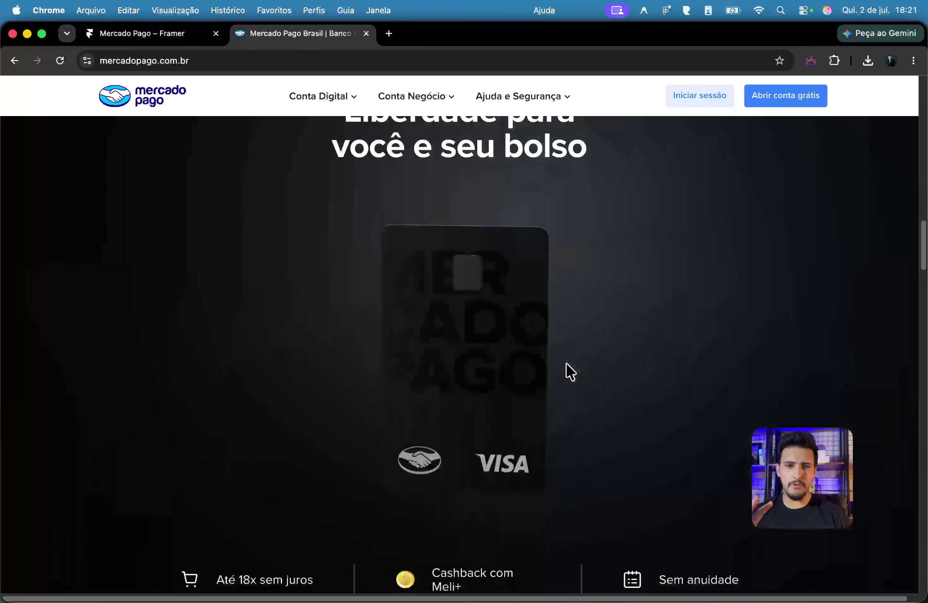
Step: Review the Mercado Pago home page from the credit card section down to the footer and back to the card headline
{"action": "scroll", "coordinate": [424, 344], "scroll_direction": "down", "scroll_amount": 10}
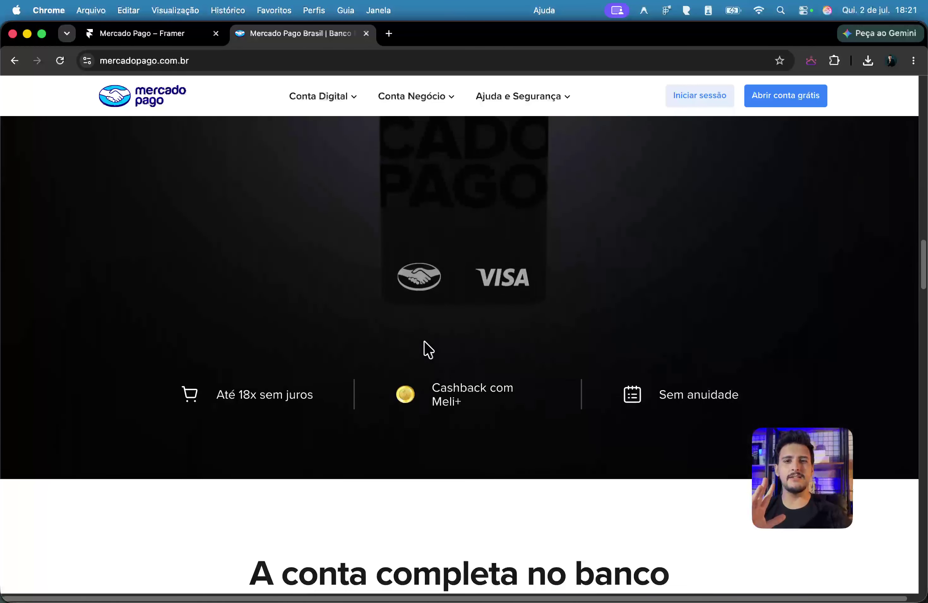
{"action": "scroll", "coordinate": [424, 349], "scroll_direction": "up", "scroll_amount": 5}
{"action": "scroll", "coordinate": [368, 296], "scroll_direction": "down", "scroll_amount": 10}
{"action": "scroll", "coordinate": [368, 297], "scroll_direction": "up", "scroll_amount": 2}
{"action": "scroll", "coordinate": [368, 296], "scroll_direction": "down", "scroll_amount": 9}
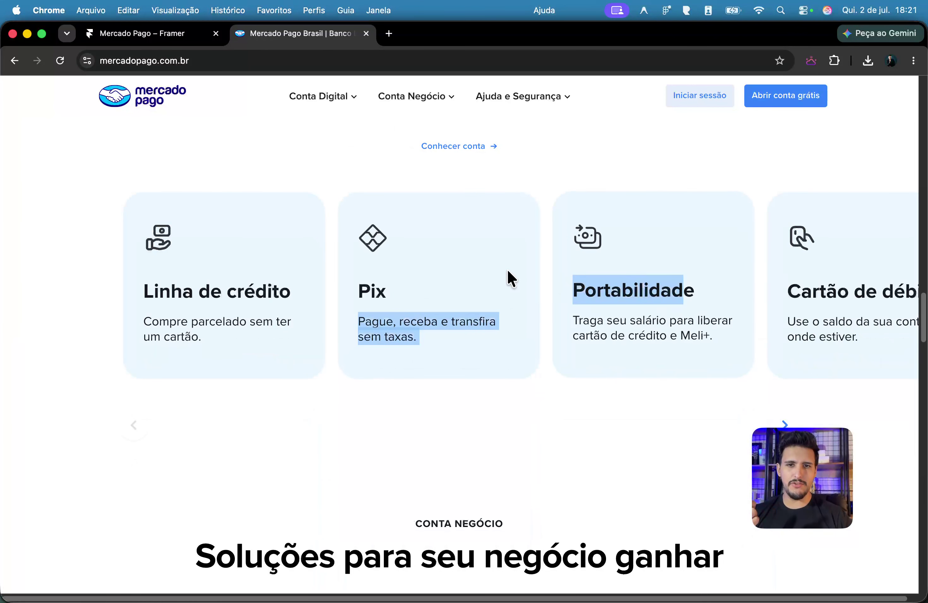
{"action": "scroll", "coordinate": [520, 335], "scroll_direction": "up", "scroll_amount": 2}
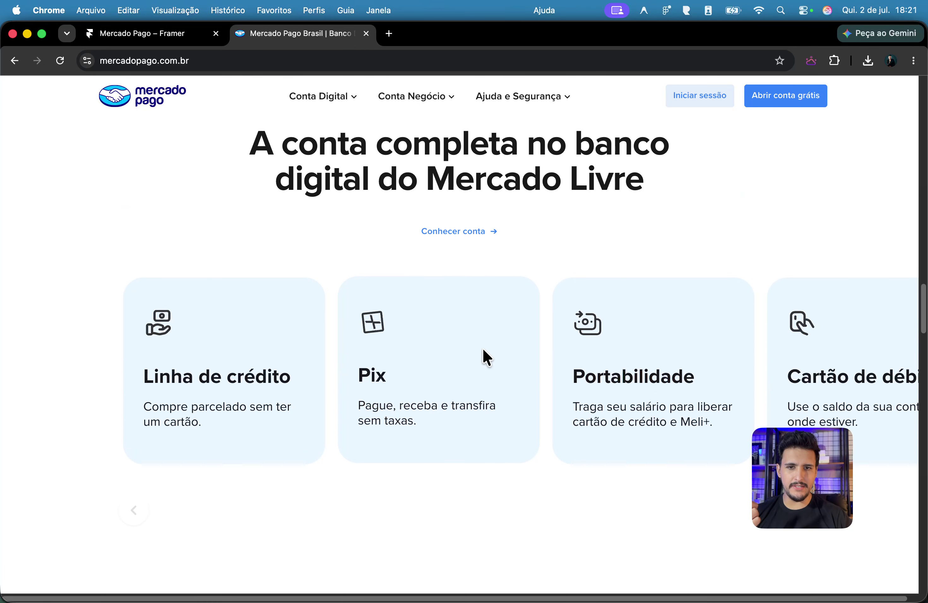
{"action": "left_click_drag", "start_coordinate": [449, 348], "coordinate": [418, 352]}
{"action": "scroll", "coordinate": [419, 352], "scroll_direction": "down", "scroll_amount": 10}
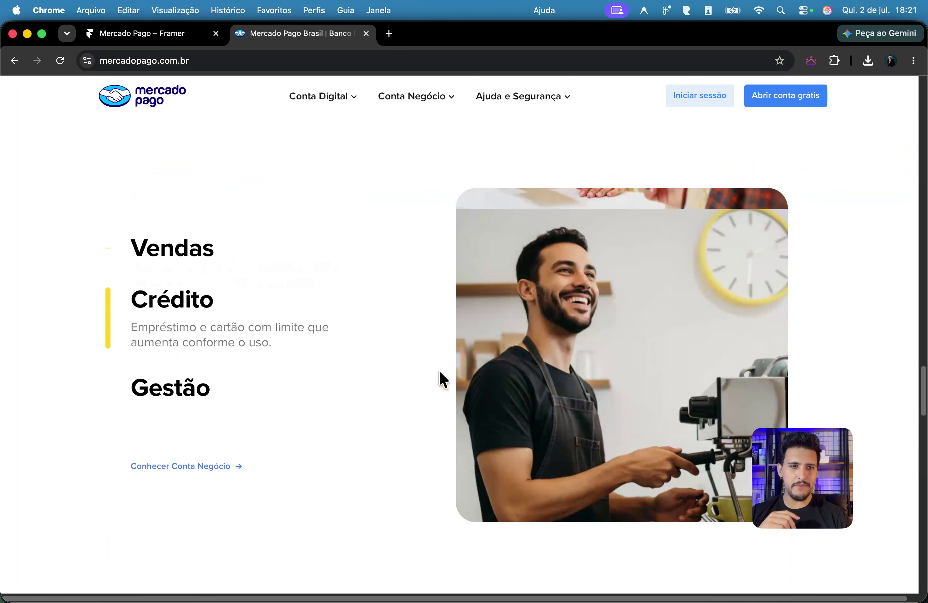
{"action": "scroll", "coordinate": [433, 334], "scroll_direction": "down", "scroll_amount": 10}
{"action": "scroll", "coordinate": [446, 353], "scroll_direction": "down", "scroll_amount": 5}
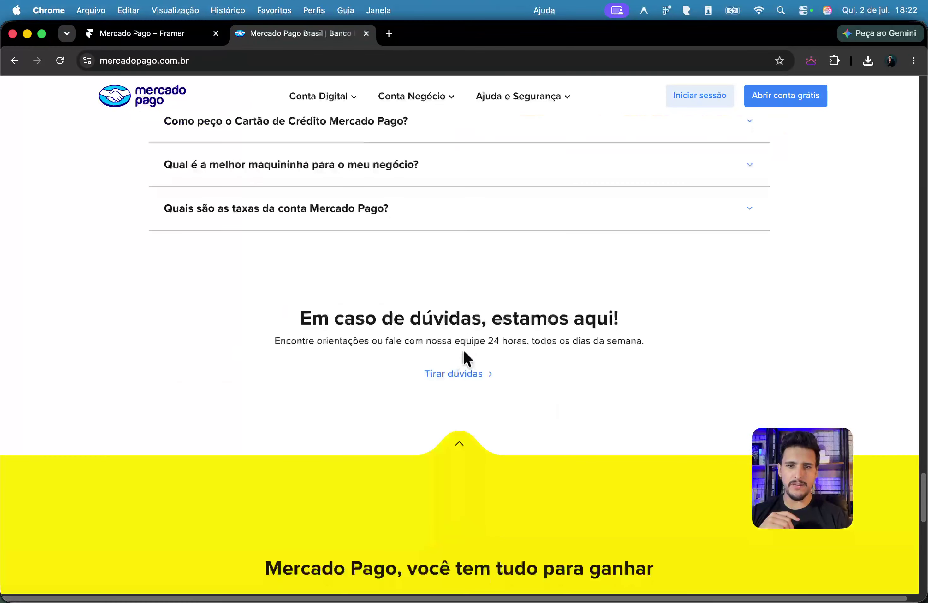
{"action": "scroll", "coordinate": [392, 270], "scroll_direction": "down", "scroll_amount": 5}
{"action": "scroll", "coordinate": [588, 358], "scroll_direction": "down", "scroll_amount": 10}
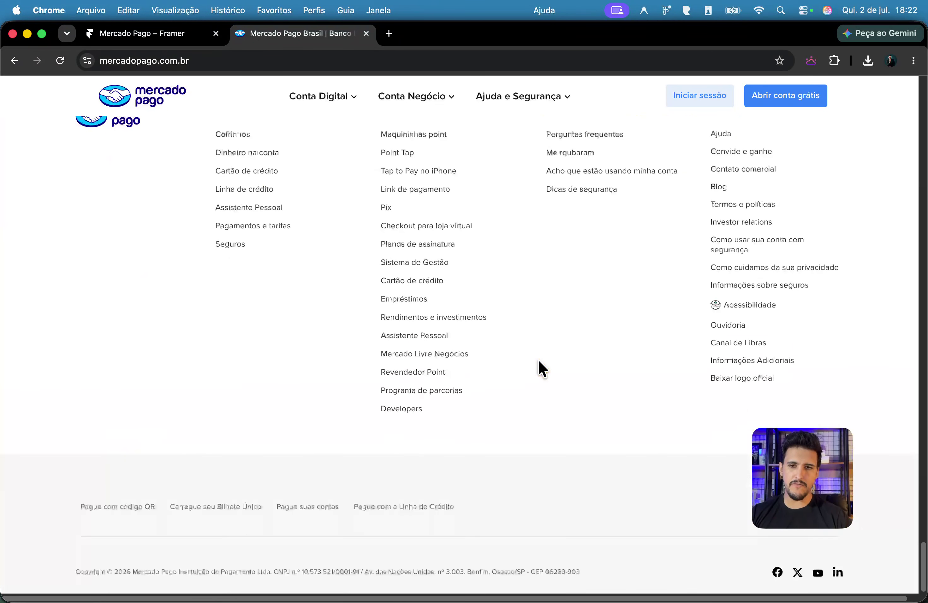
{"action": "scroll", "coordinate": [538, 357], "scroll_direction": "up", "scroll_amount": 5}
{"action": "scroll", "coordinate": [534, 369], "scroll_direction": "down", "scroll_amount": 5}
{"action": "scroll", "coordinate": [535, 368], "scroll_direction": "up", "scroll_amount": 10}
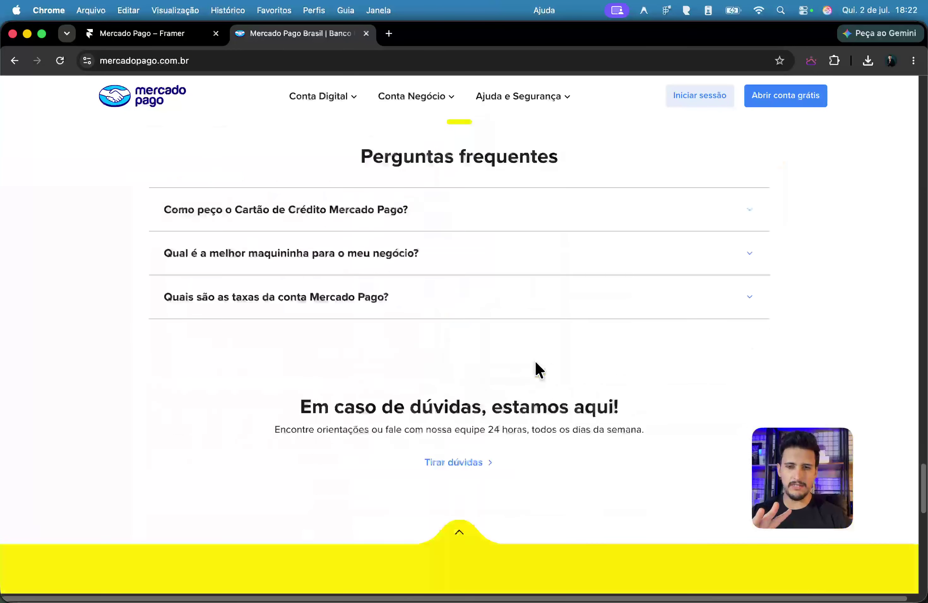
{"action": "scroll", "coordinate": [538, 370], "scroll_direction": "up", "scroll_amount": 10}
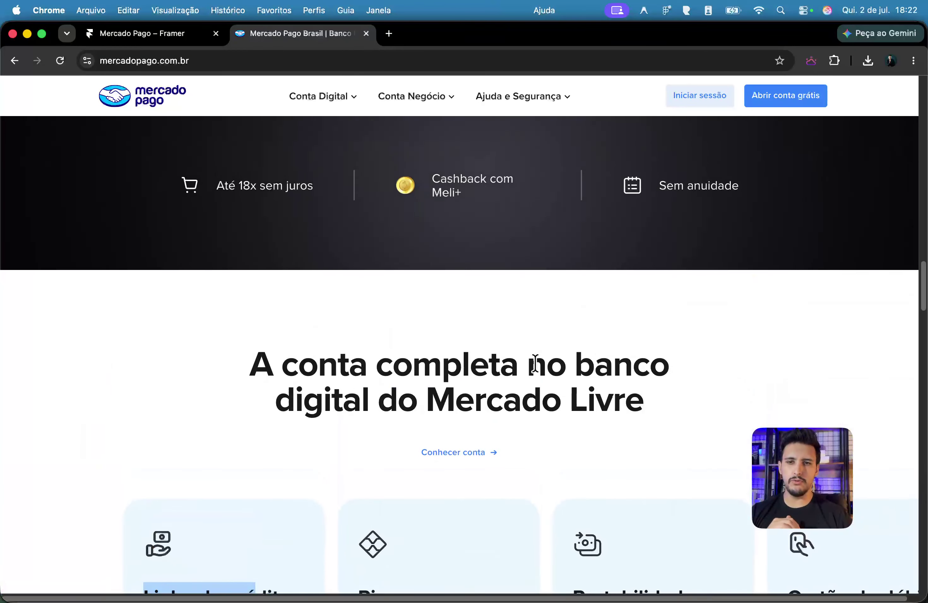
{"action": "scroll", "coordinate": [537, 370], "scroll_direction": "up", "scroll_amount": 5}
{"action": "scroll", "coordinate": [536, 379], "scroll_direction": "down", "scroll_amount": 10}
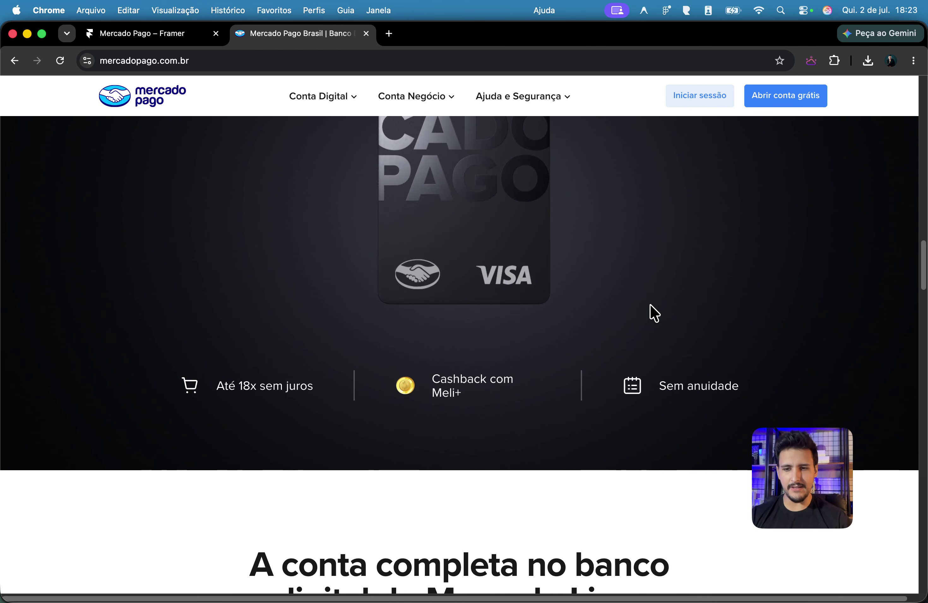
{"action": "scroll", "coordinate": [652, 311], "scroll_direction": "up", "scroll_amount": 5}
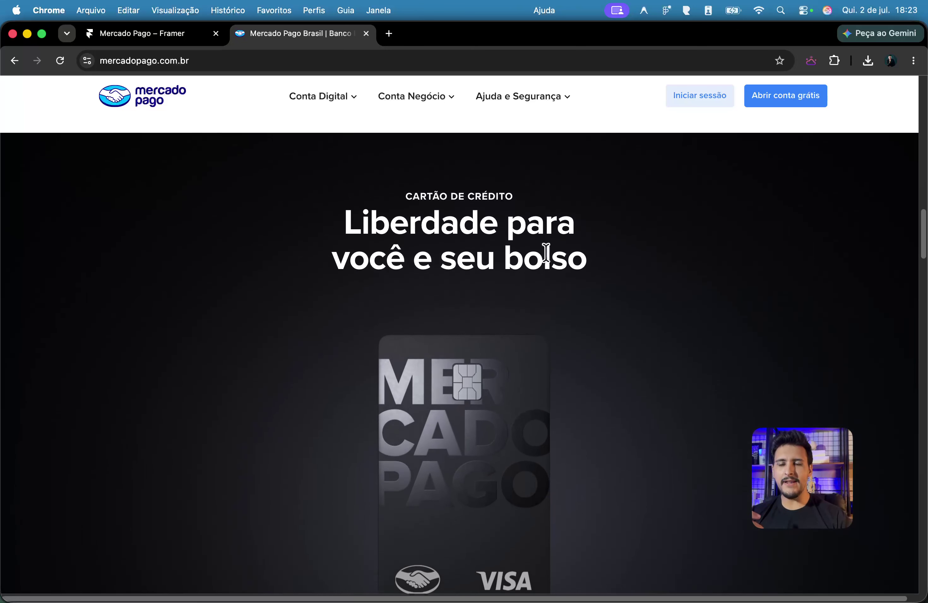
Step: Switch to the Framer project and inspect the "section / dinheiro" and "section / 3d" layers of the Home page
{"action": "left_click", "coordinate": [144, 34]}
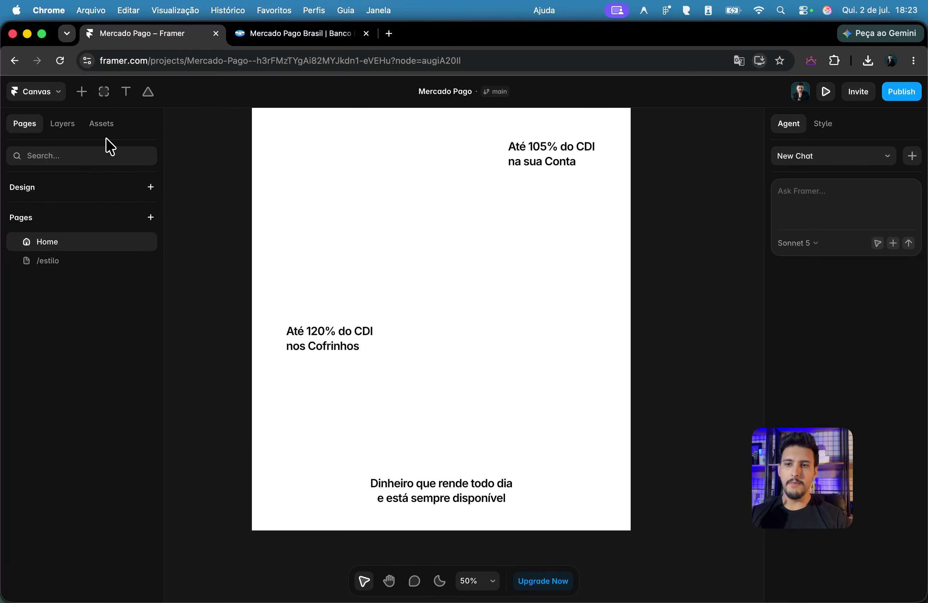
{"action": "left_click", "coordinate": [66, 124]}
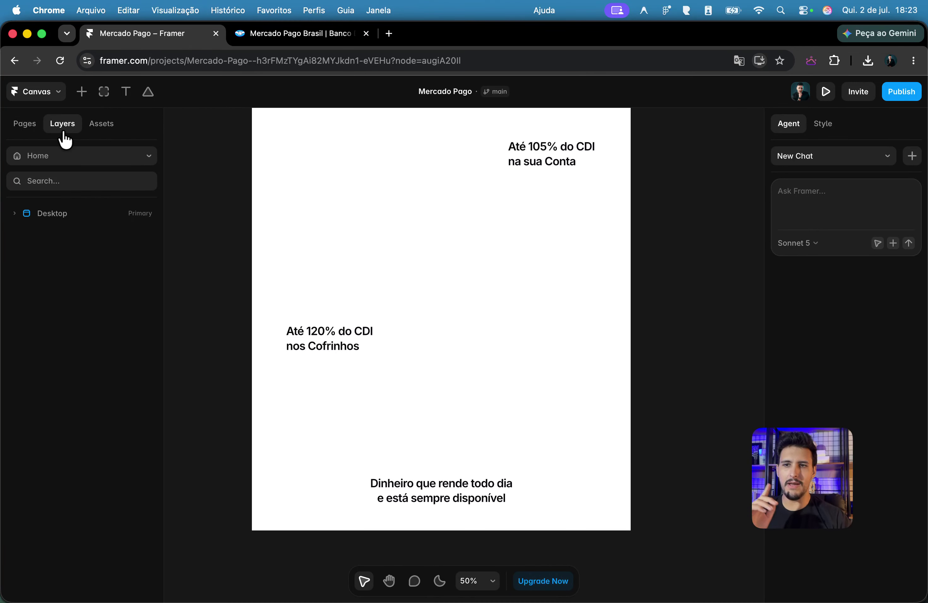
{"action": "left_click", "coordinate": [55, 214]}
{"action": "left_click", "coordinate": [96, 292]}
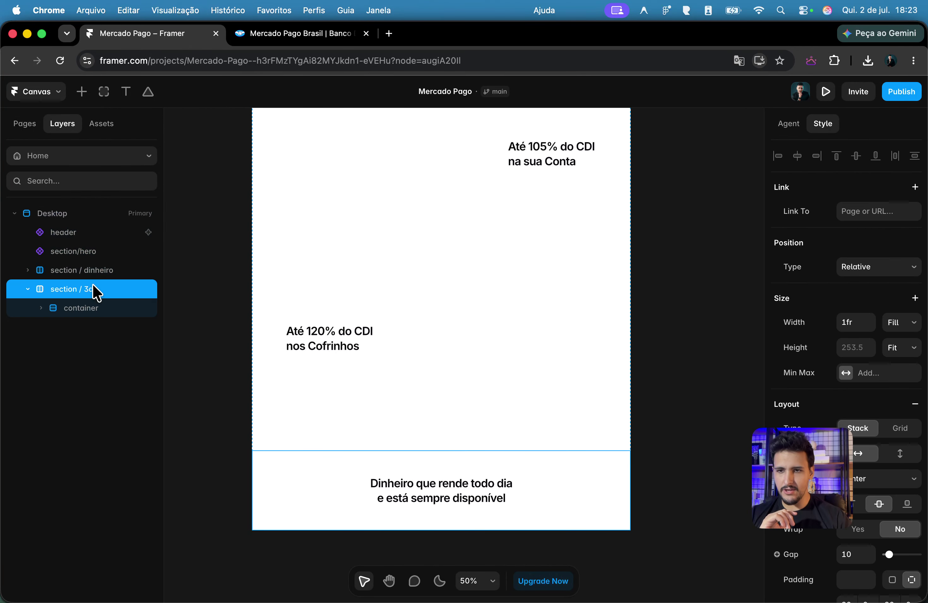
{"action": "left_click", "coordinate": [27, 289]}
{"action": "left_click", "coordinate": [86, 270]}
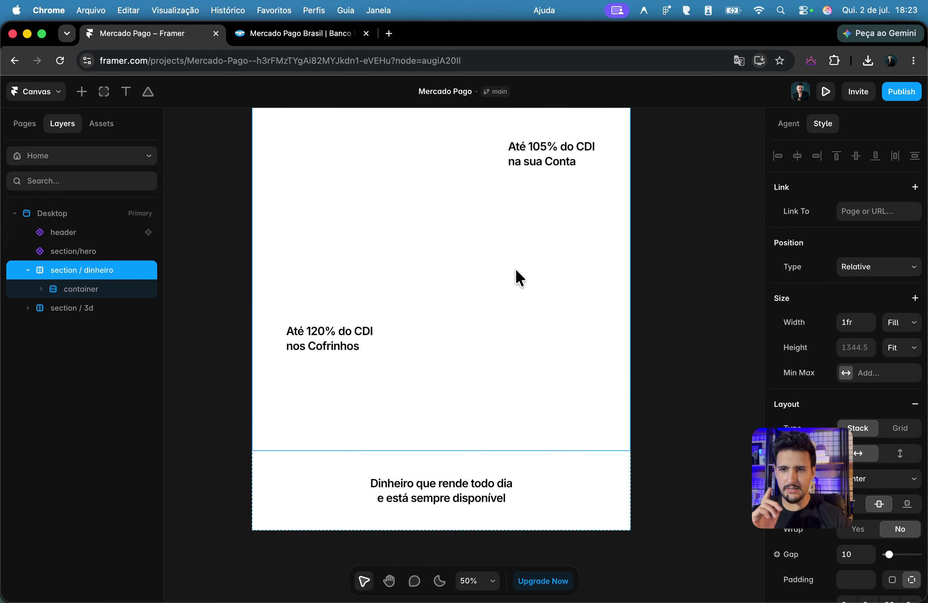
{"action": "scroll", "coordinate": [520, 278], "scroll_direction": "up", "scroll_amount": 5}
{"action": "scroll", "coordinate": [394, 383], "scroll_direction": "down", "scroll_amount": 5}
{"action": "left_click_drag", "start_coordinate": [392, 248], "coordinate": [474, 505]}
{"action": "left_click", "coordinate": [94, 313]}
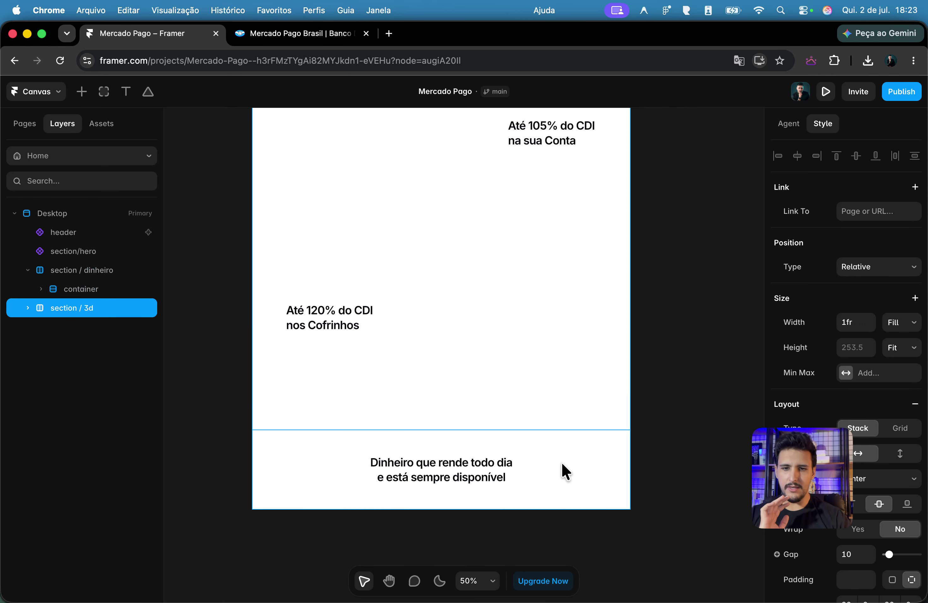
{"action": "left_click", "coordinate": [667, 313]}
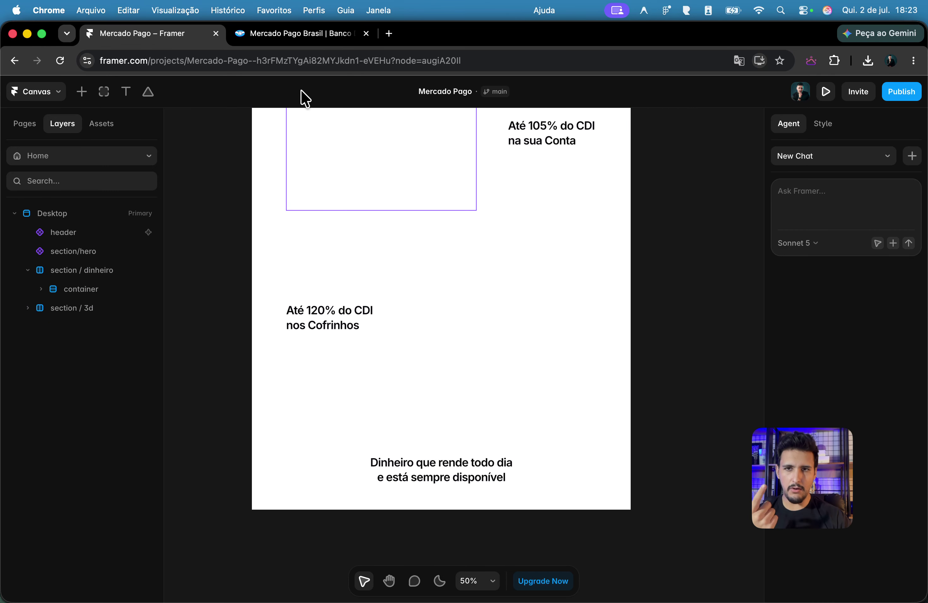
Step: Copy the credit card section's headline "Liberdade para você e seu bolso" from the Mercado Pago page
{"action": "left_click", "coordinate": [300, 42]}
{"action": "left_click_drag", "start_coordinate": [408, 235], "coordinate": [526, 245]}
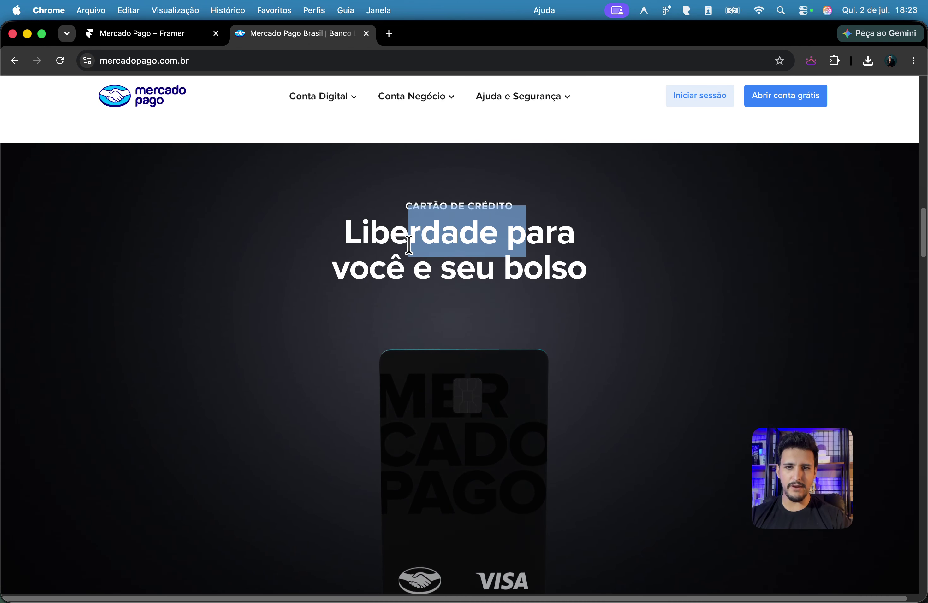
{"action": "left_click_drag", "start_coordinate": [338, 237], "coordinate": [613, 293]}
{"action": "key", "text": "super+c"}
Step: Replace the text in Framer's "section / 3d" with the copied text, remove the trailing plus sign, and widen its box to about 615
{"action": "left_click", "coordinate": [179, 43]}
{"action": "left_click_drag", "start_coordinate": [845, 478], "coordinate": [85, 457]}
{"action": "left_click", "coordinate": [429, 453]}
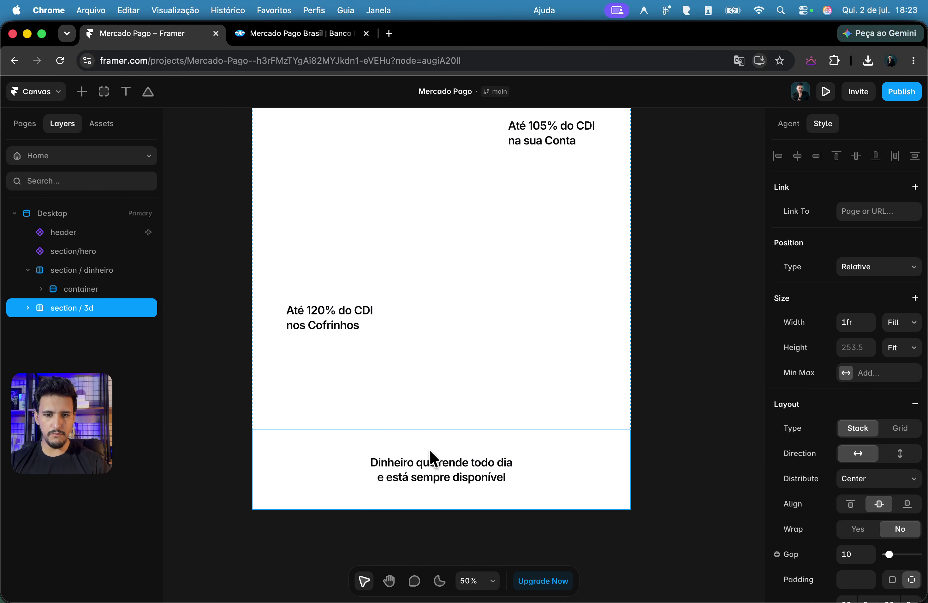
{"action": "left_click", "coordinate": [429, 452]}
{"action": "scroll", "coordinate": [847, 342], "scroll_direction": "down", "scroll_amount": 5}
{"action": "left_click", "coordinate": [878, 416]}
{"action": "key", "text": "super+a"}
{"action": "key", "text": "super+v"}
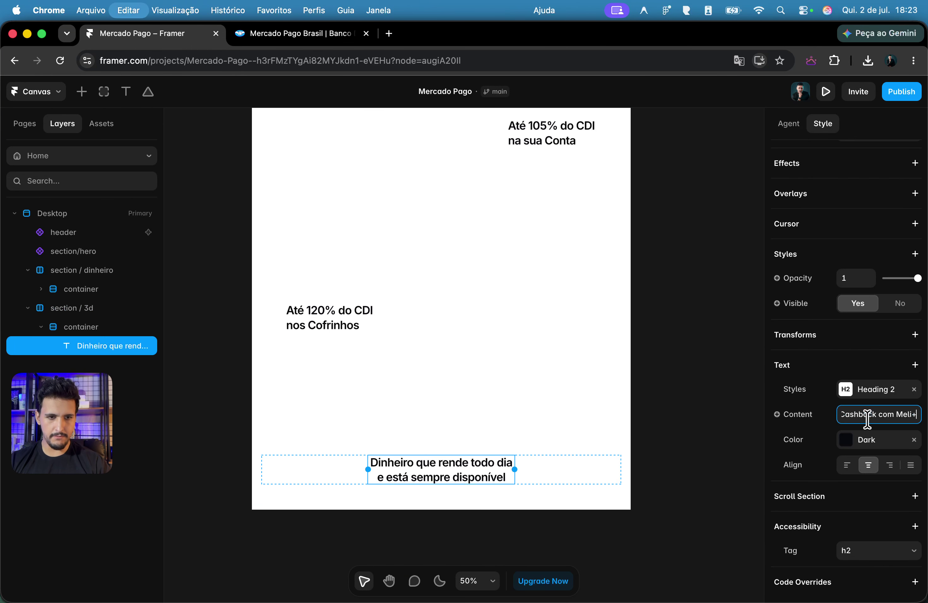
{"action": "key", "text": "BackSpace"}
{"action": "key", "text": "BackSpace"}
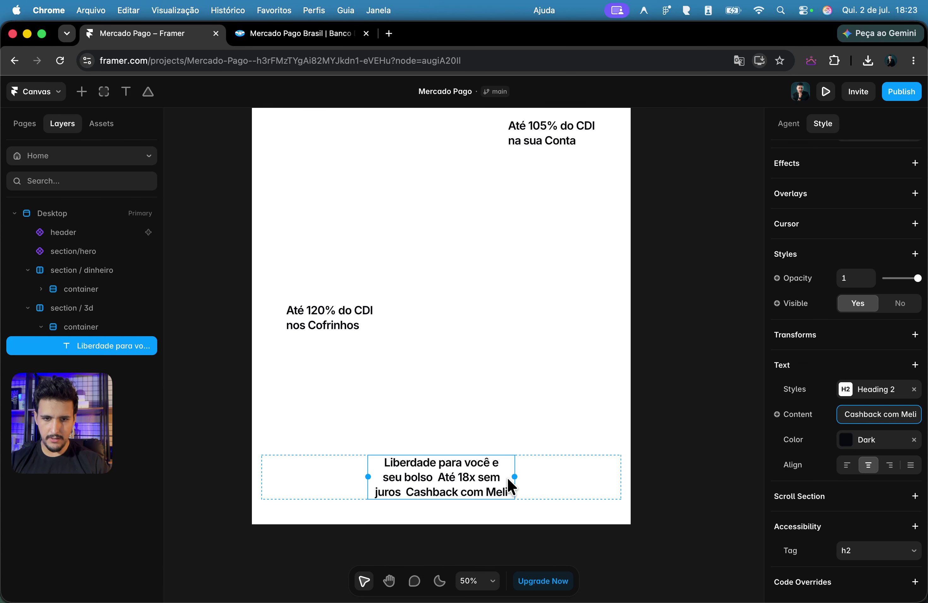
{"action": "left_click_drag", "start_coordinate": [515, 476], "coordinate": [561, 474]}
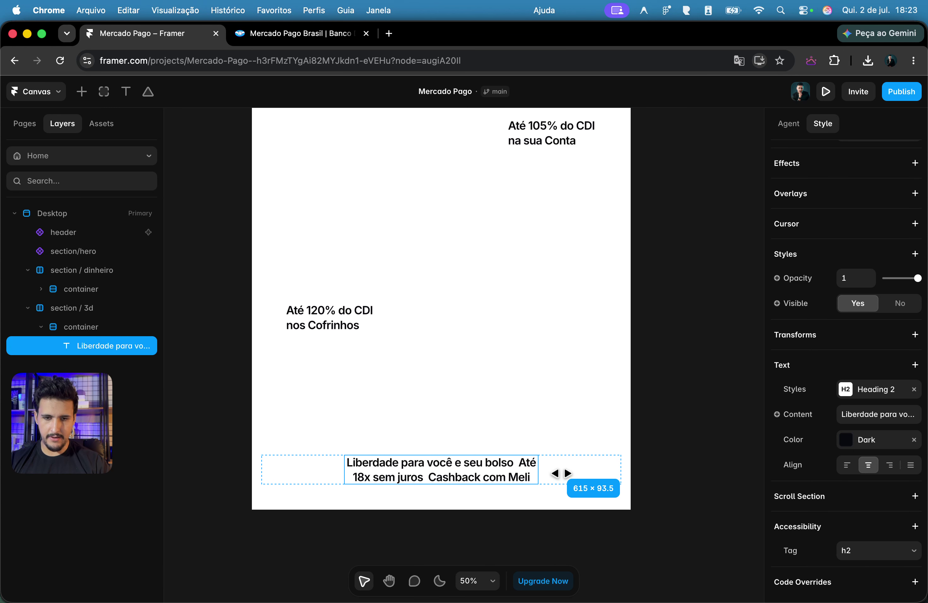
Step: Delete "Até 18x sem juros Cashback com Meli" from the heading and narrow its box so "Liberdade para você e seu bolso" wraps onto two lines
{"action": "left_click", "coordinate": [292, 36]}
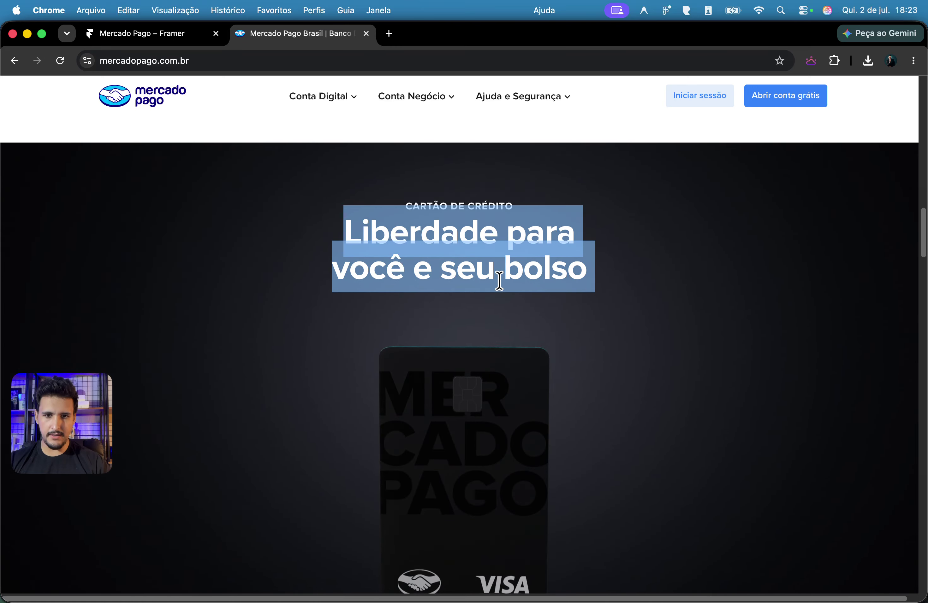
{"action": "scroll", "coordinate": [499, 281], "scroll_direction": "down", "scroll_amount": 6}
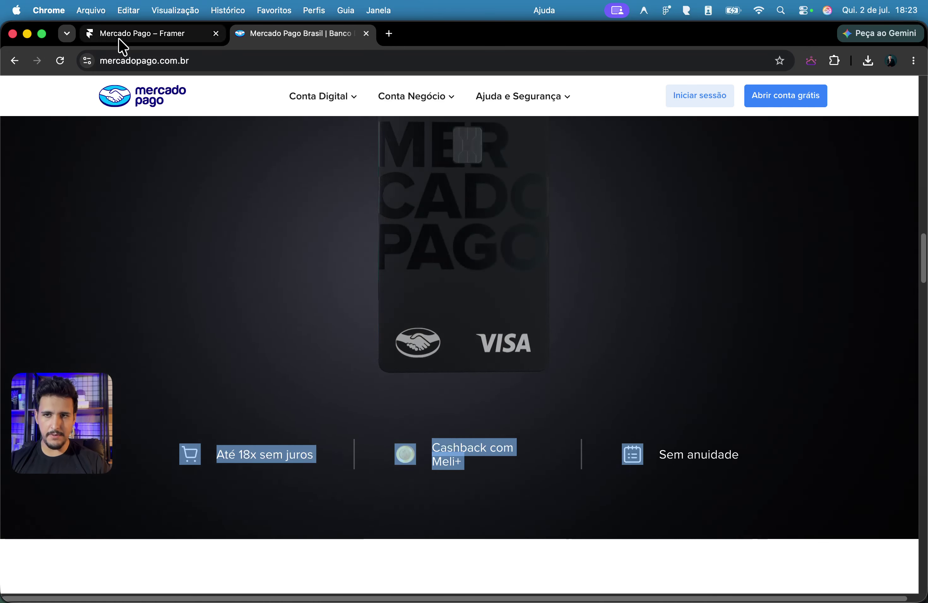
{"action": "left_click", "coordinate": [123, 44]}
{"action": "double_click", "coordinate": [477, 478]}
{"action": "left_click", "coordinate": [511, 464]}
{"action": "left_click_drag", "start_coordinate": [511, 464], "coordinate": [533, 479]}
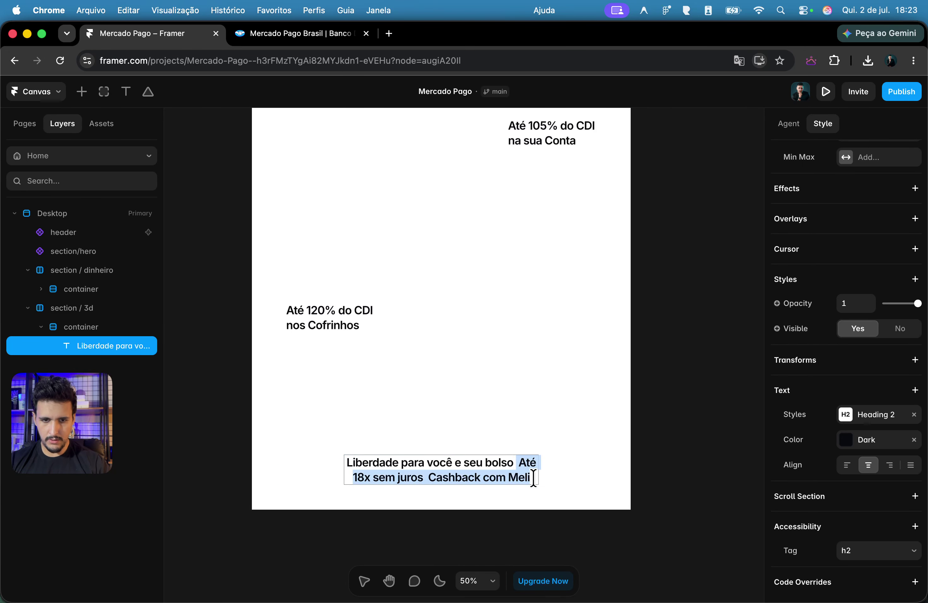
{"action": "key", "text": "BackSpace"}
{"action": "key", "text": "Escape"}
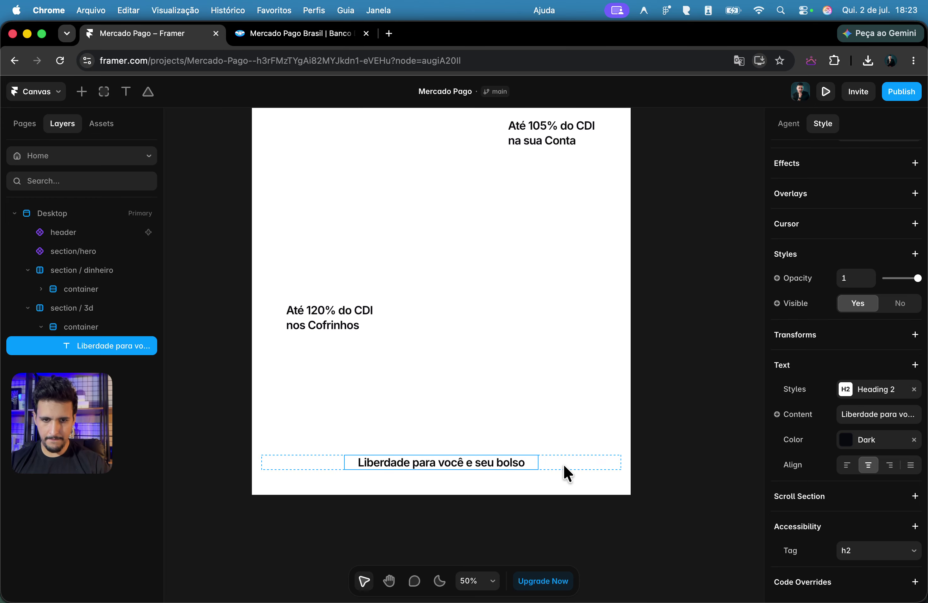
{"action": "left_click_drag", "start_coordinate": [538, 462], "coordinate": [459, 464]}
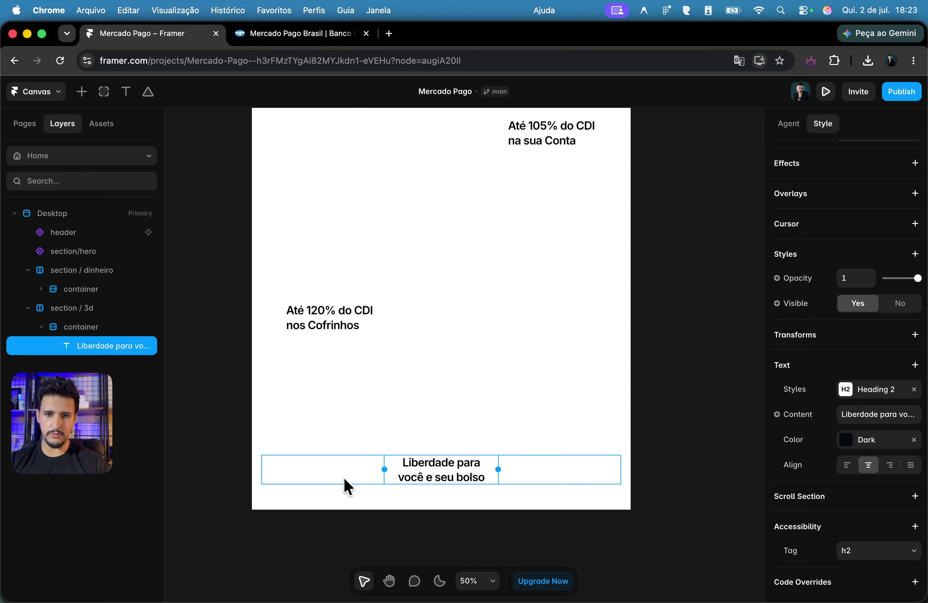
Step: Check the label above the card headline on the Mercado Pago page, and narrow the Framer heading's box to 313
{"action": "scroll", "coordinate": [347, 487], "scroll_direction": "up", "scroll_amount": 5}
{"action": "left_click", "coordinate": [263, 34]}
{"action": "scroll", "coordinate": [495, 264], "scroll_direction": "up", "scroll_amount": 5}
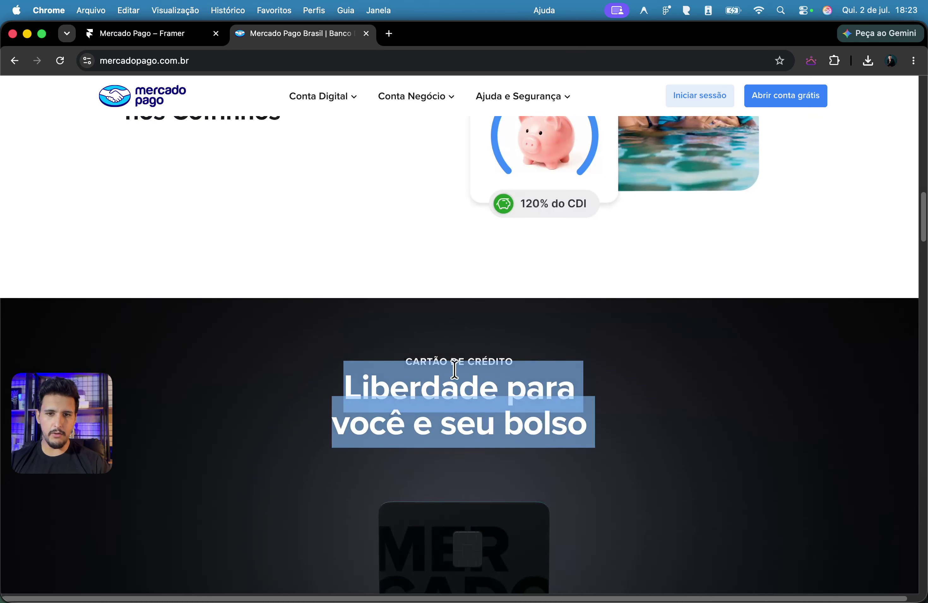
{"action": "triple_click", "coordinate": [439, 368]}
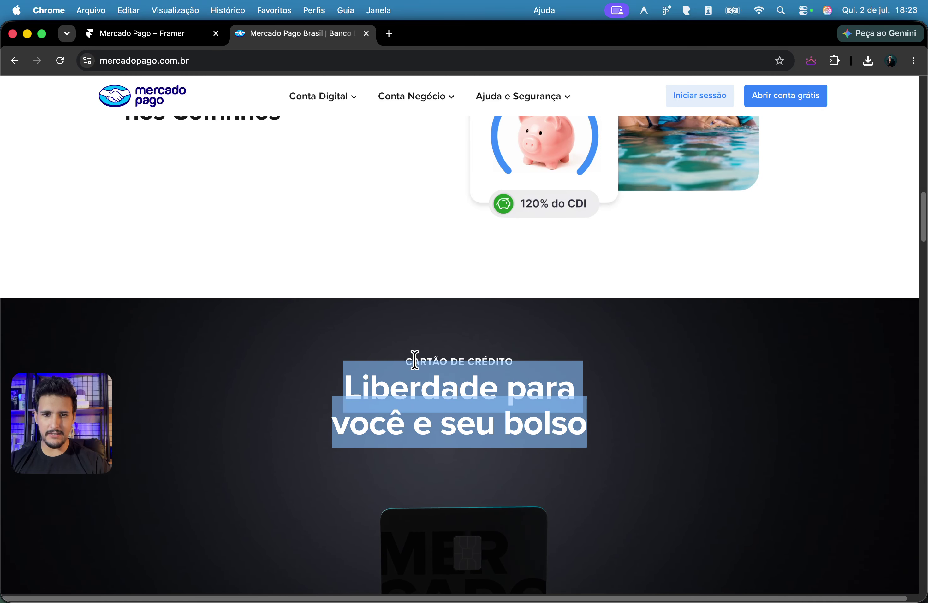
{"action": "left_click", "coordinate": [201, 35]}
{"action": "scroll", "coordinate": [548, 420], "scroll_direction": "down", "scroll_amount": 3}
{"action": "left_click_drag", "start_coordinate": [620, 370], "coordinate": [607, 370]}
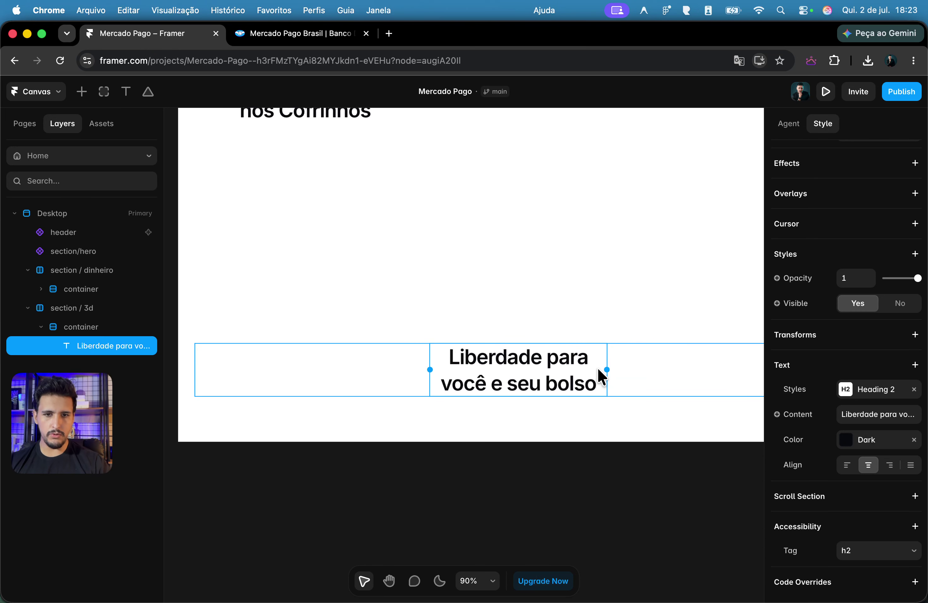
Step: Duplicate the heading in "section / 3d" and change the upper copy's content to "CARTÃO DE CRÉDITO"
{"action": "key", "text": "ctrl+d"}
{"action": "scroll", "coordinate": [550, 310], "scroll_direction": "up", "scroll_amount": 15}
{"action": "scroll", "coordinate": [543, 392], "scroll_direction": "down", "scroll_amount": 15}
{"action": "left_click", "coordinate": [534, 394]}
{"action": "scroll", "coordinate": [920, 487], "scroll_direction": "down", "scroll_amount": 5}
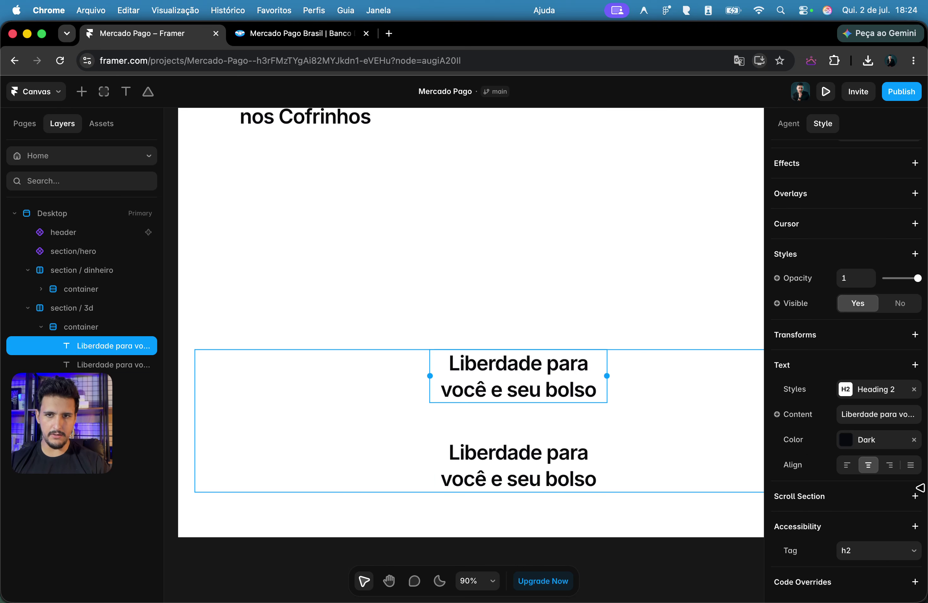
{"action": "left_click", "coordinate": [888, 413]}
{"action": "type", "text": "c"}
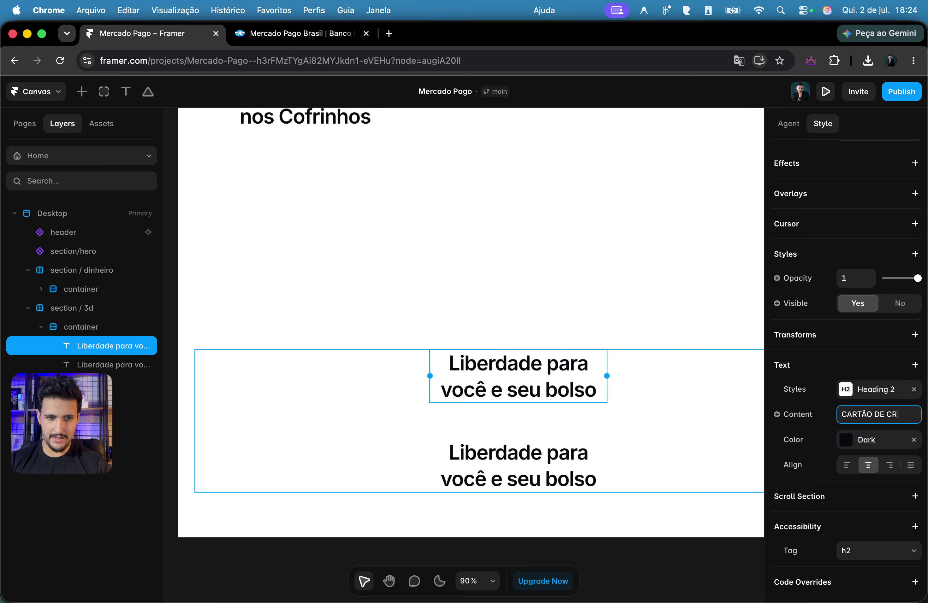
{"action": "type", "text": "TO"}
Step: Make the "CARTÃO DE CRÉDITO" text's width fit its content and apply the Body Semibold 3 text style
{"action": "scroll", "coordinate": [918, 405], "scroll_direction": "up", "scroll_amount": 5}
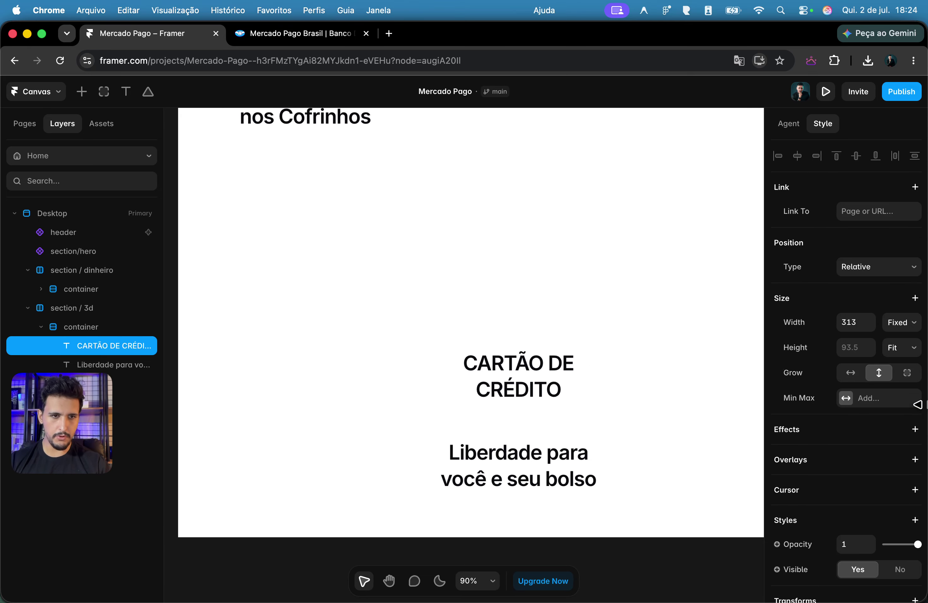
{"action": "left_click", "coordinate": [889, 329]}
{"action": "left_click", "coordinate": [907, 368]}
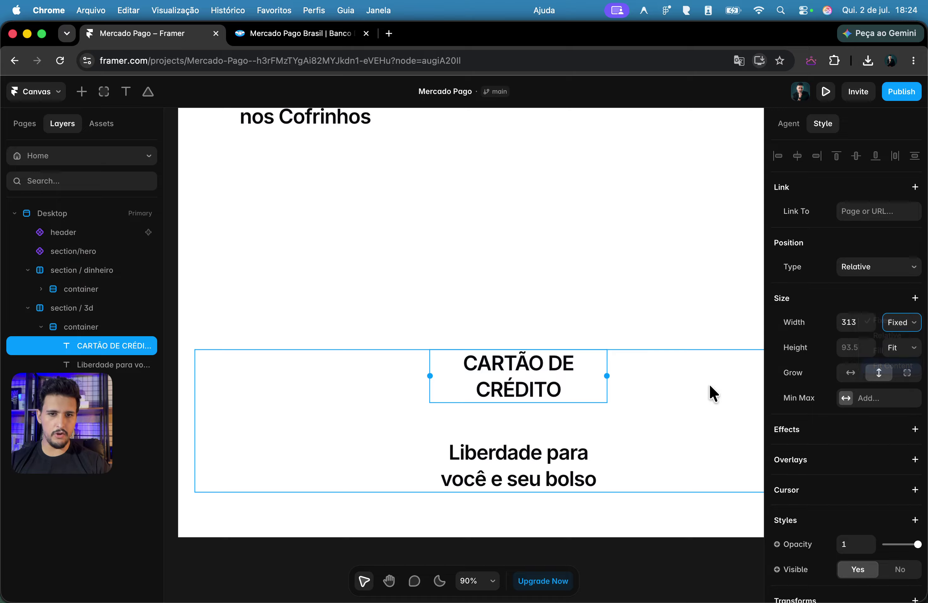
{"action": "scroll", "coordinate": [866, 454], "scroll_direction": "down", "scroll_amount": 5}
{"action": "left_click", "coordinate": [879, 395]}
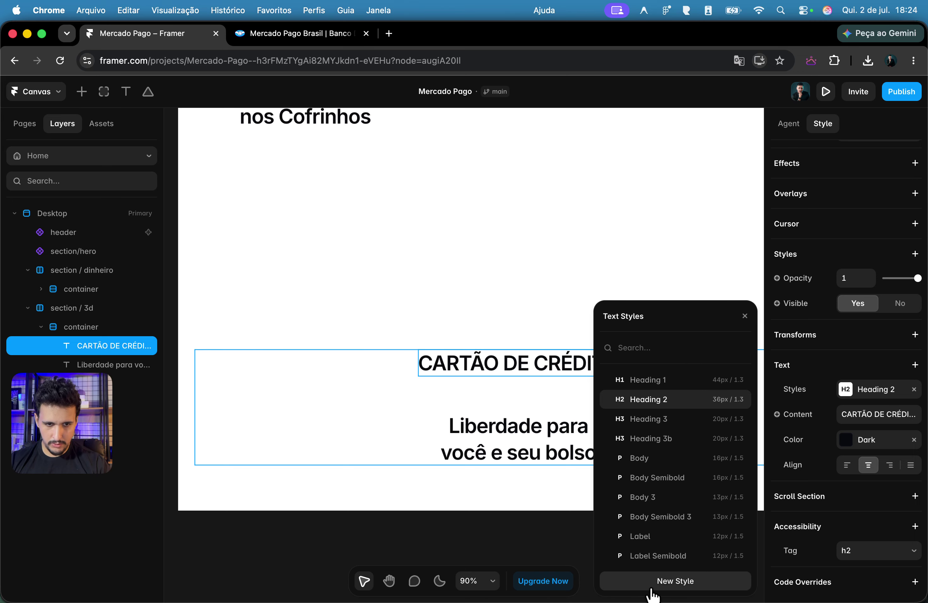
{"action": "left_click", "coordinate": [665, 503]}
{"action": "left_click", "coordinate": [665, 518]}
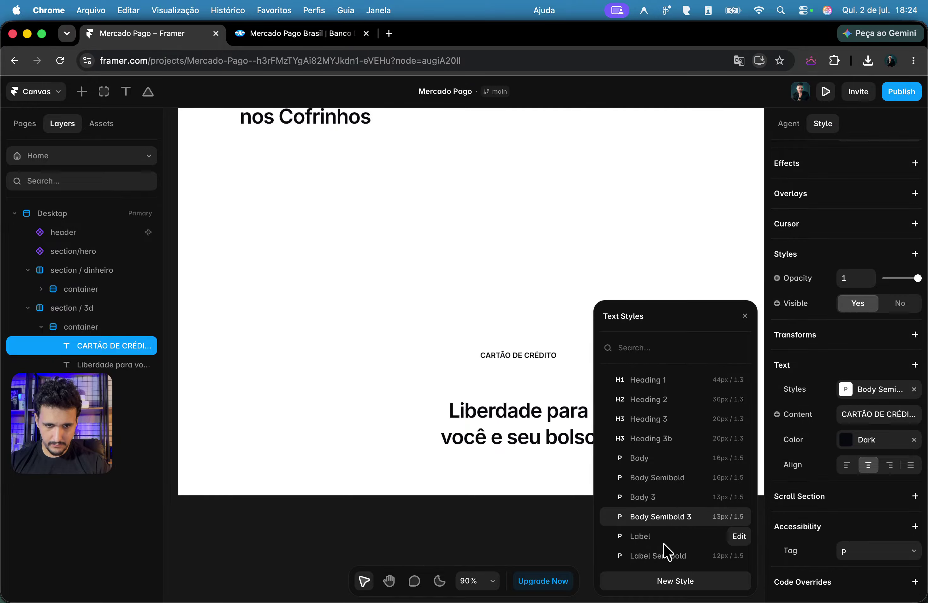
Step: Wrap the "CARTÃO DE CRÉDITO" label and the "Liberdade para você e seu bolso" heading together in a stack
{"action": "left_click", "coordinate": [491, 438]}
{"action": "left_click", "coordinate": [251, 382]}
{"action": "left_click", "coordinate": [534, 414]}
{"action": "left_click", "coordinate": [529, 357], "text": "shift"}
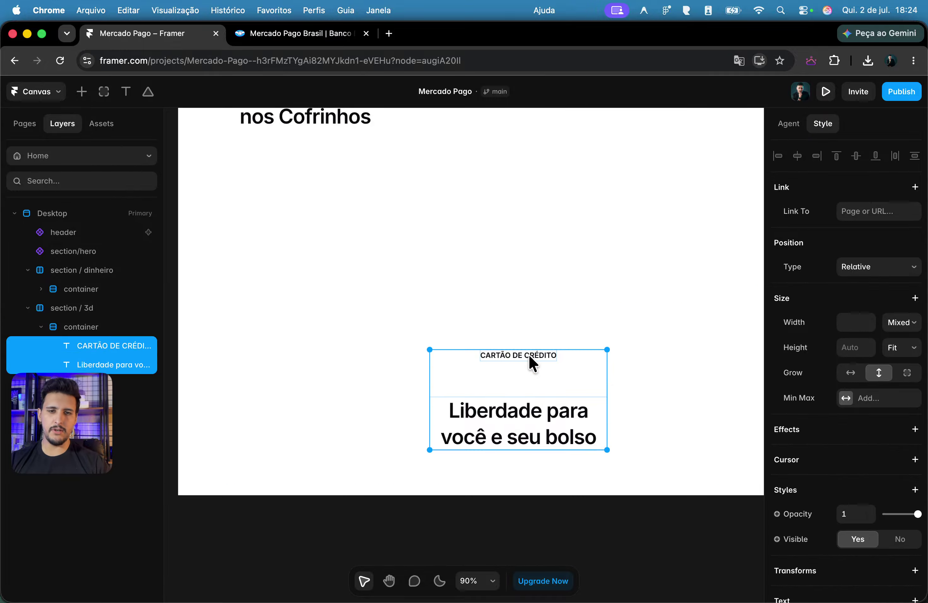
{"action": "right_click", "coordinate": [532, 364]}
{"action": "left_click", "coordinate": [577, 432]}
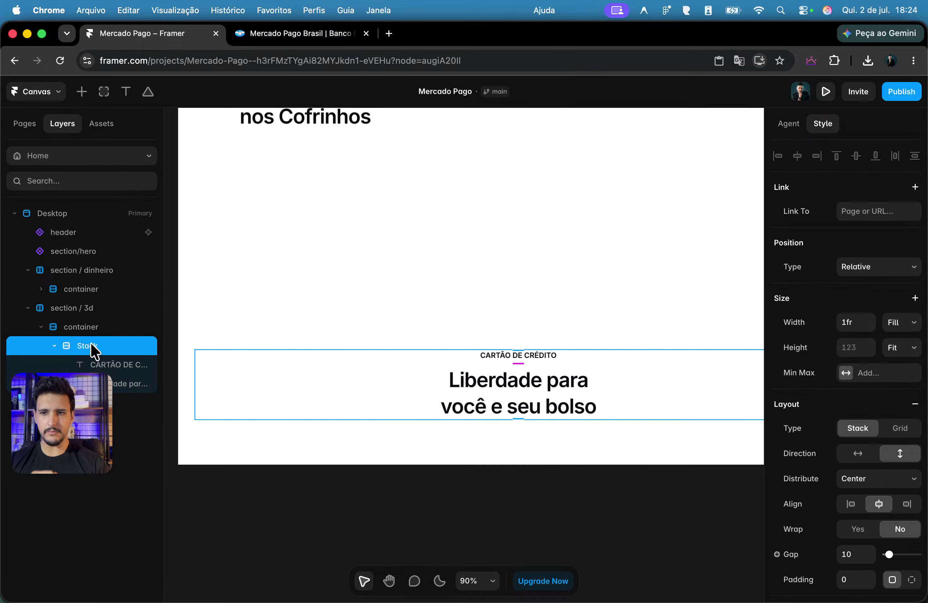
Step: Rename the new stack in "section / 3d" as "titulo" and set its width to Fit
{"action": "left_click_drag", "start_coordinate": [81, 405], "coordinate": [91, 500]}
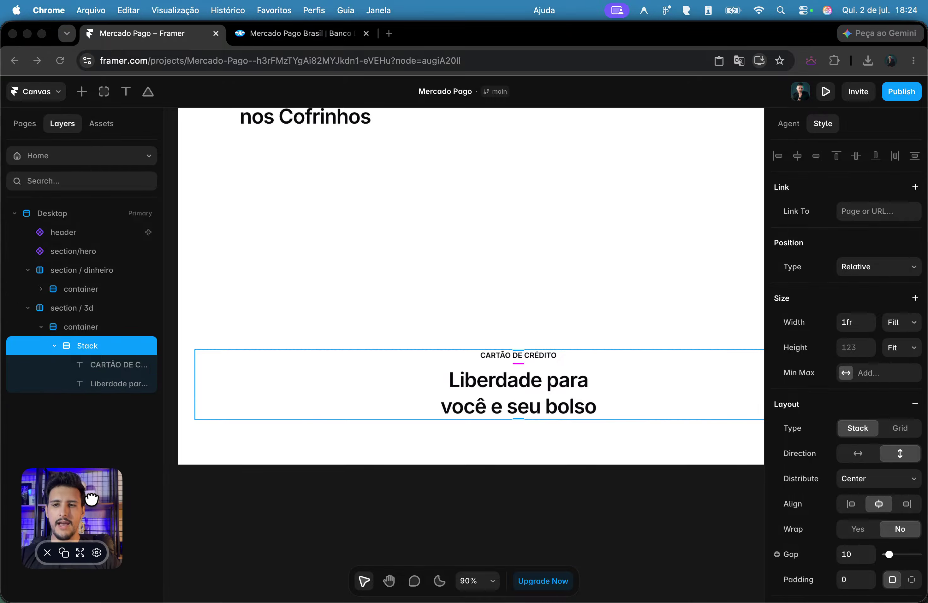
{"action": "double_click", "coordinate": [95, 347]}
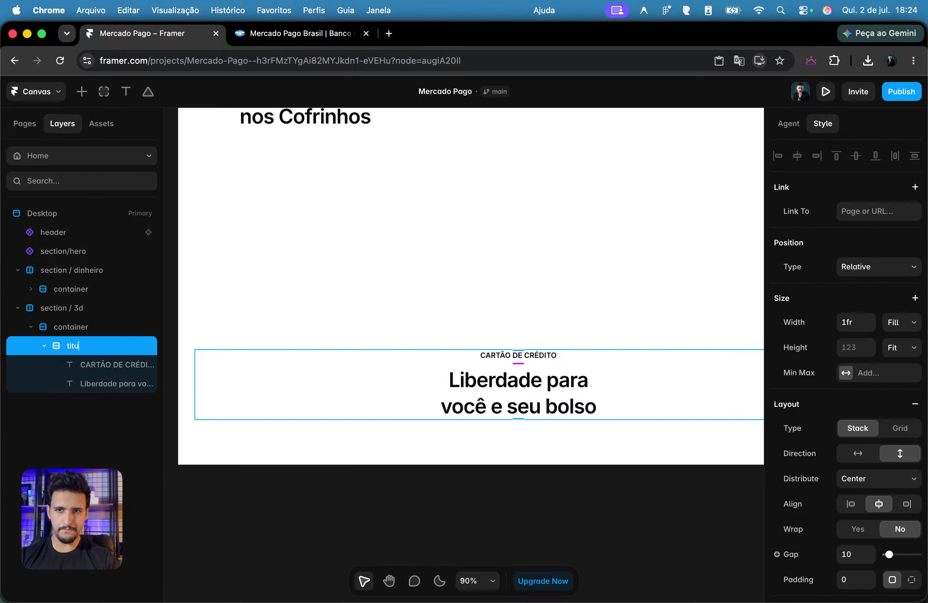
{"action": "key", "text": "Return"}
{"action": "left_click", "coordinate": [908, 329]}
{"action": "left_click", "coordinate": [897, 334]}
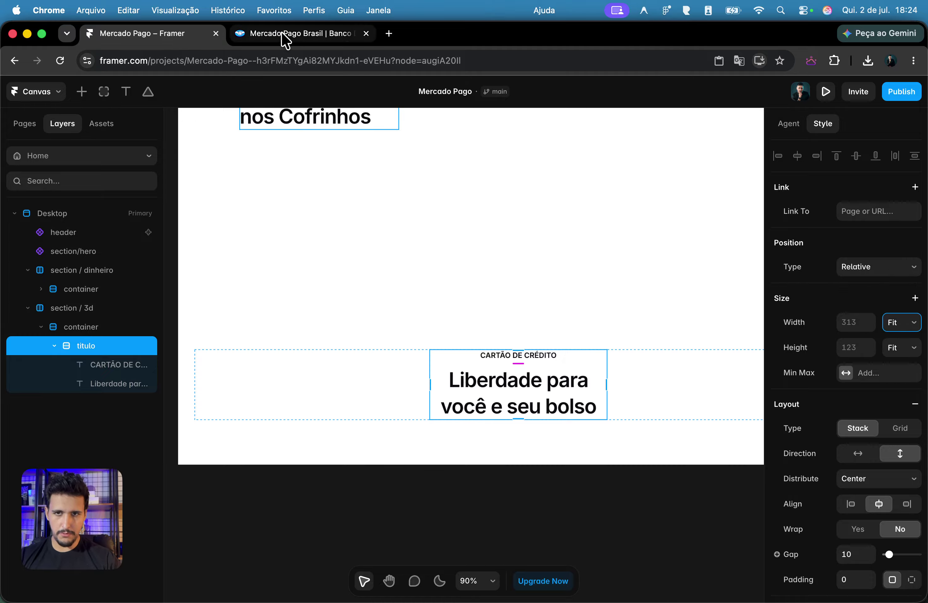
Step: Examine the Mercado Pago page's credit card section, including its headline, animated card and benefits row
{"action": "left_click", "coordinate": [284, 35]}
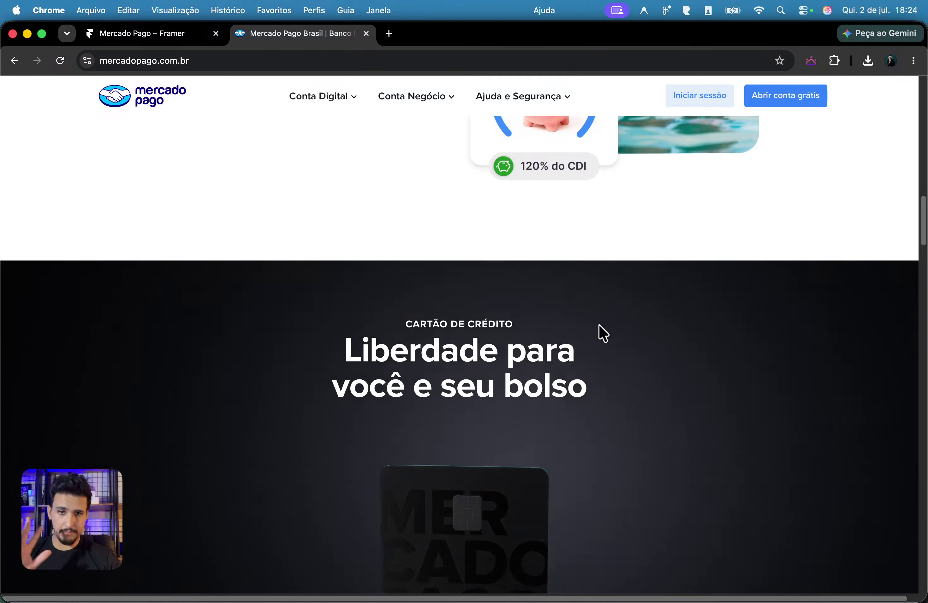
{"action": "scroll", "coordinate": [602, 333], "scroll_direction": "down", "scroll_amount": 4}
{"action": "scroll", "coordinate": [481, 234], "scroll_direction": "up", "scroll_amount": 3}
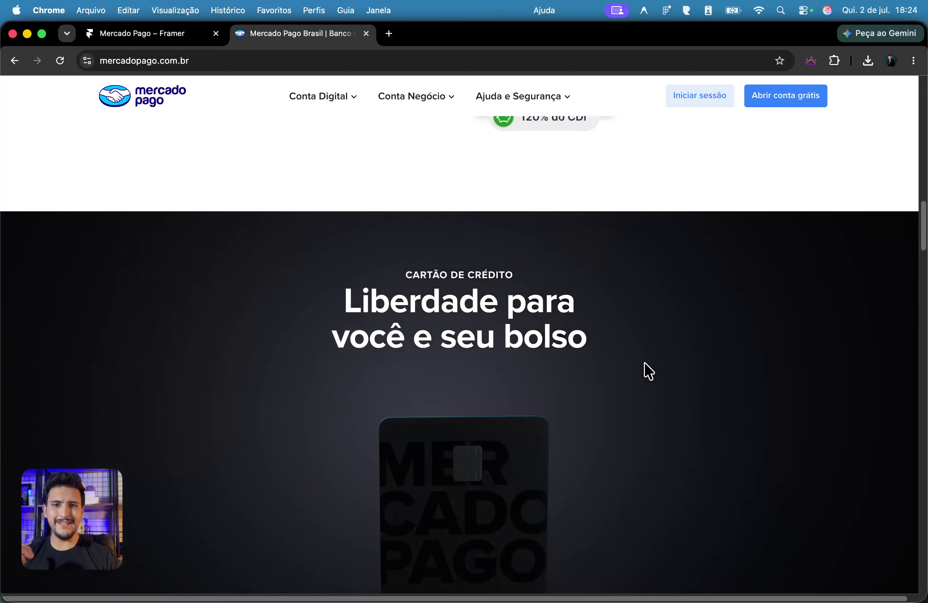
{"action": "scroll", "coordinate": [584, 364], "scroll_direction": "down", "scroll_amount": 5}
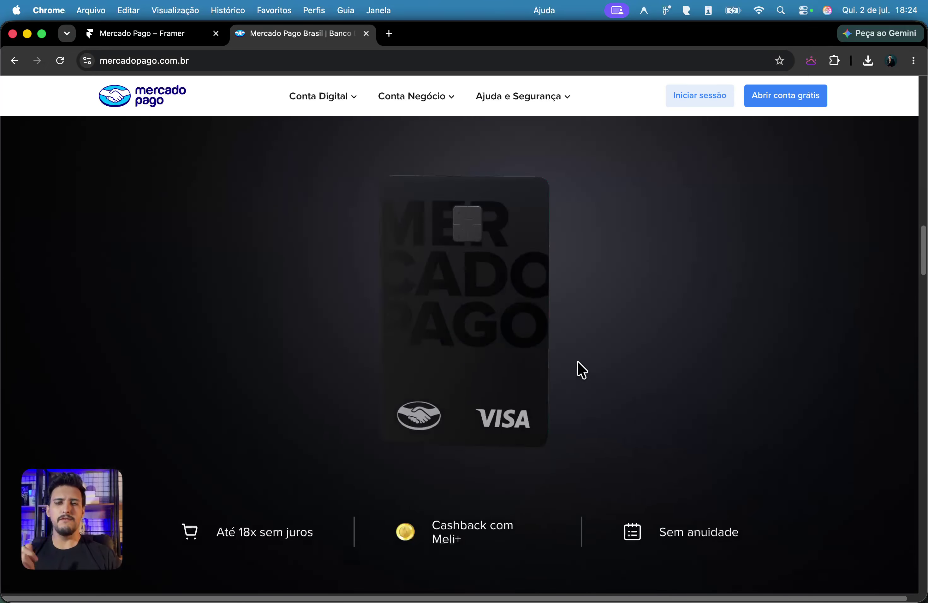
{"action": "scroll", "coordinate": [582, 370], "scroll_direction": "up", "scroll_amount": 1}
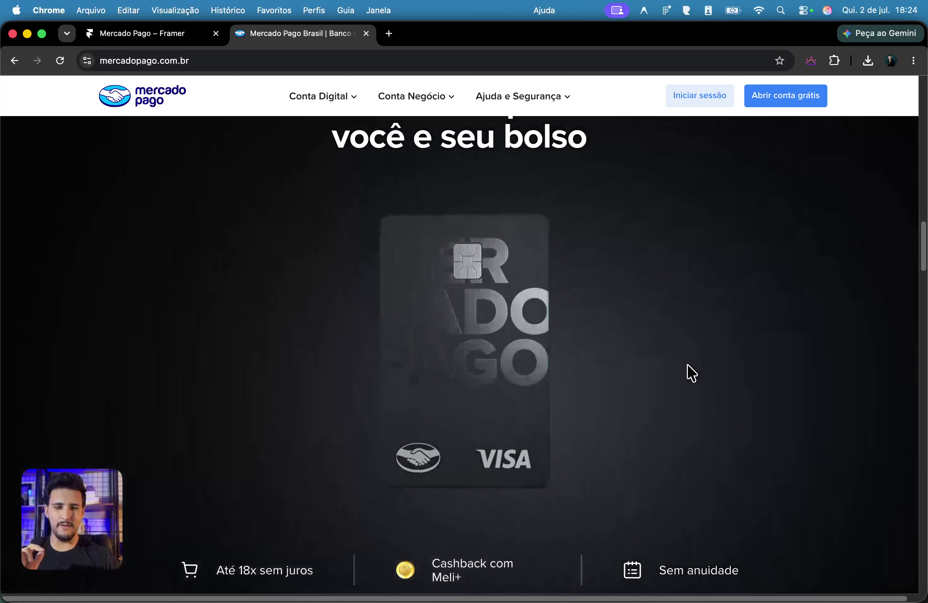
{"action": "scroll", "coordinate": [688, 365], "scroll_direction": "up", "scroll_amount": 2}
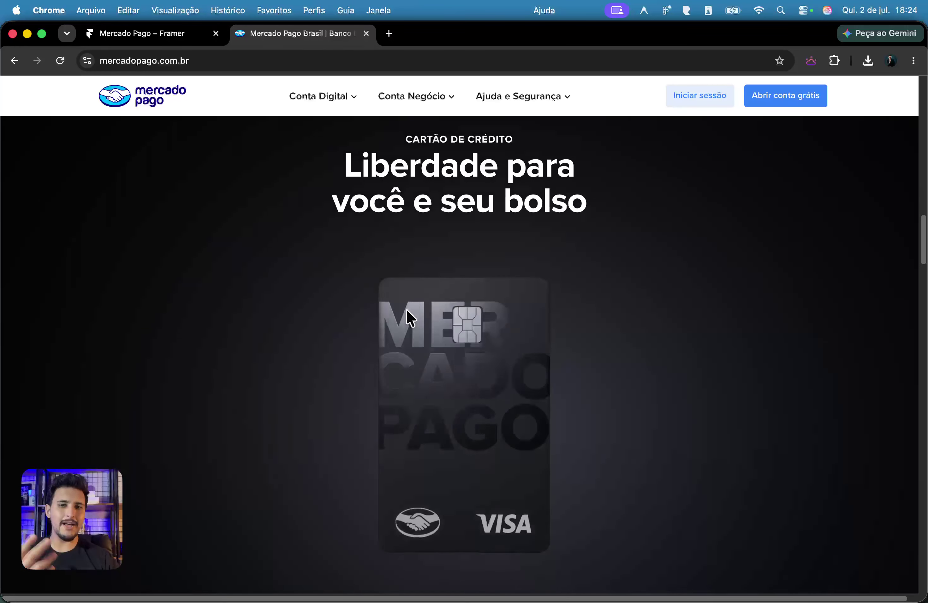
{"action": "scroll", "coordinate": [433, 333], "scroll_direction": "up", "scroll_amount": 2}
{"action": "scroll", "coordinate": [429, 326], "scroll_direction": "down", "scroll_amount": 14}
{"action": "scroll", "coordinate": [418, 407], "scroll_direction": "up", "scroll_amount": 16}
{"action": "scroll", "coordinate": [437, 377], "scroll_direction": "down", "scroll_amount": 12}
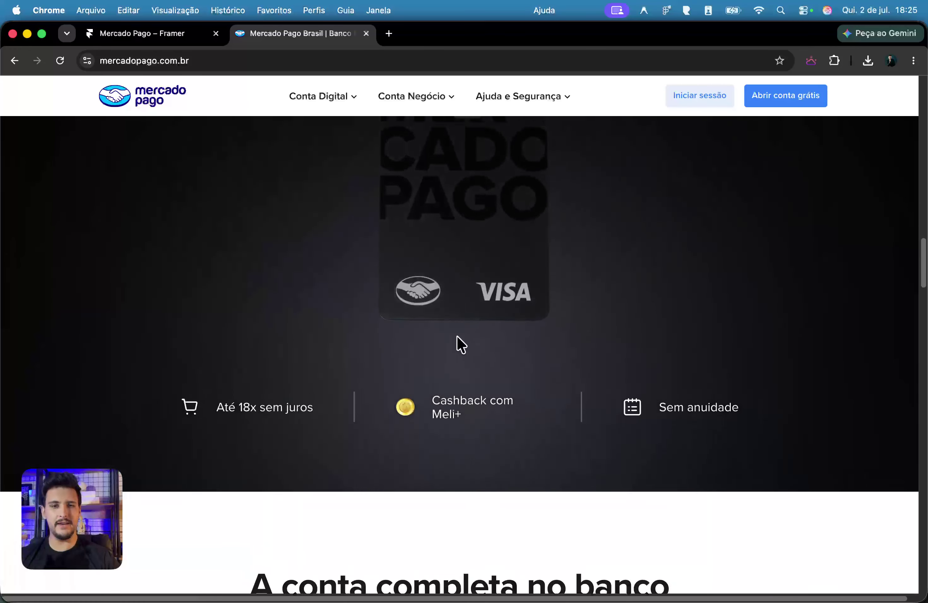
{"action": "scroll", "coordinate": [454, 336], "scroll_direction": "up", "scroll_amount": 5}
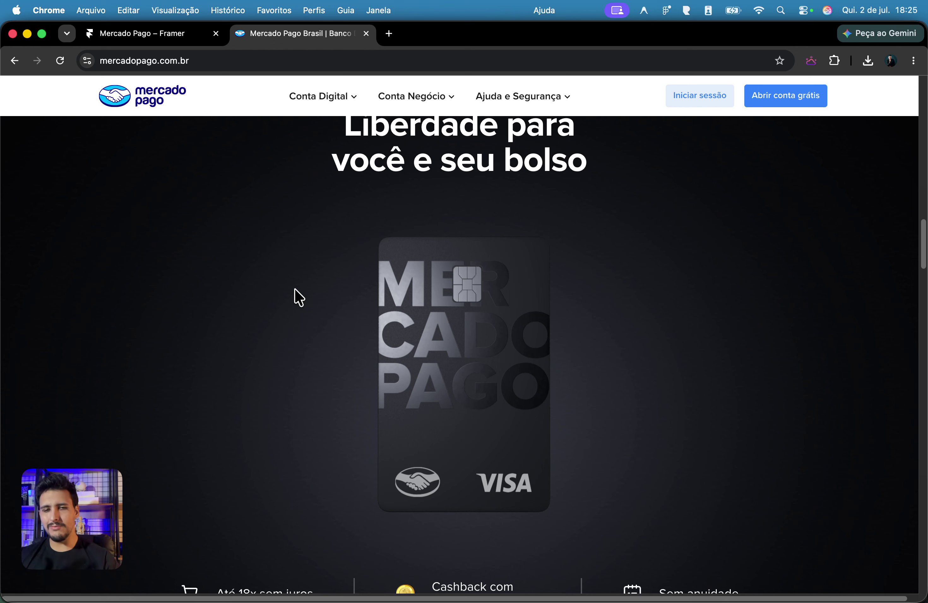
{"action": "scroll", "coordinate": [295, 288], "scroll_direction": "up", "scroll_amount": 5}
{"action": "scroll", "coordinate": [299, 298], "scroll_direction": "down", "scroll_amount": 9}
{"action": "scroll", "coordinate": [571, 310], "scroll_direction": "up", "scroll_amount": 9}
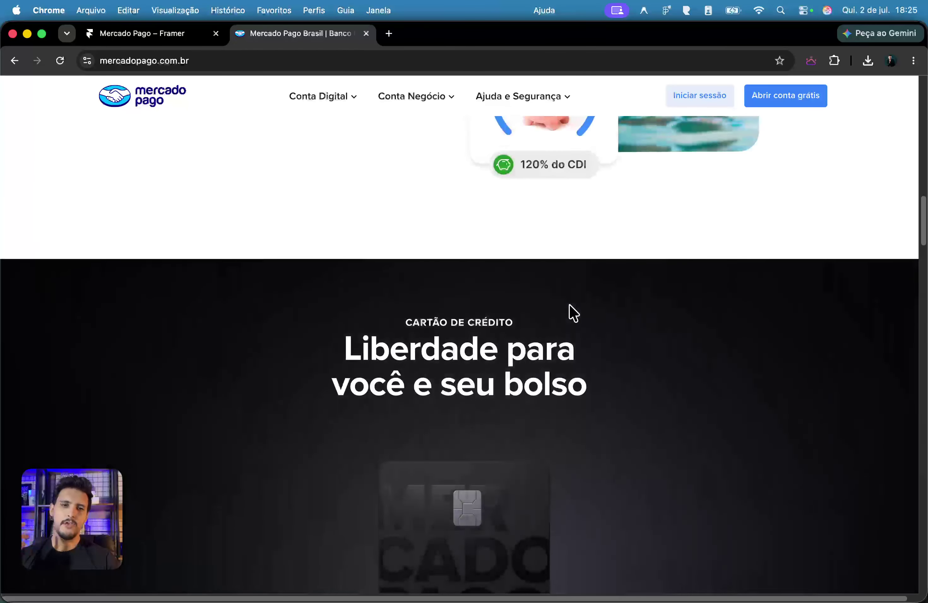
{"action": "scroll", "coordinate": [362, 375], "scroll_direction": "down", "scroll_amount": 6}
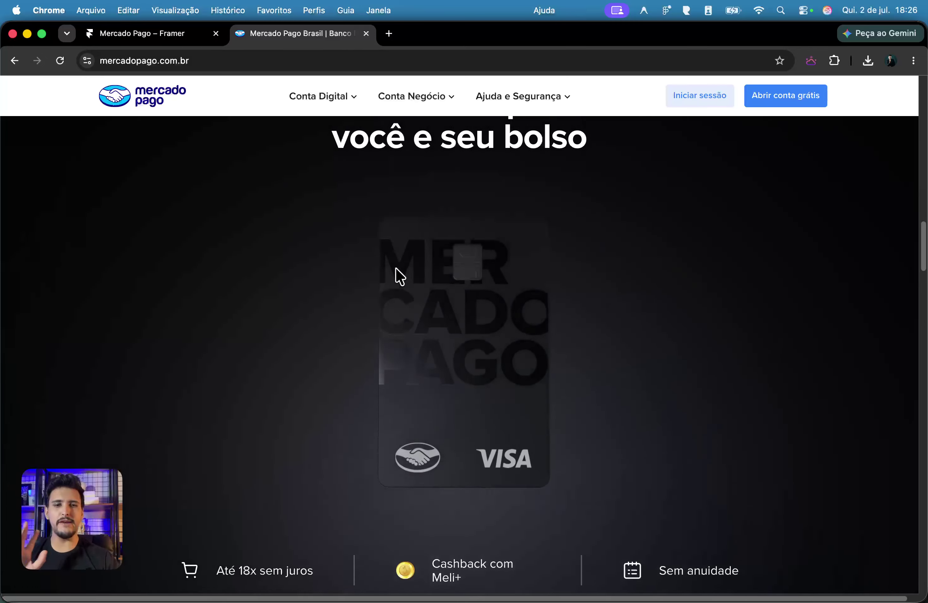
{"action": "scroll", "coordinate": [589, 381], "scroll_direction": "down", "scroll_amount": 3}
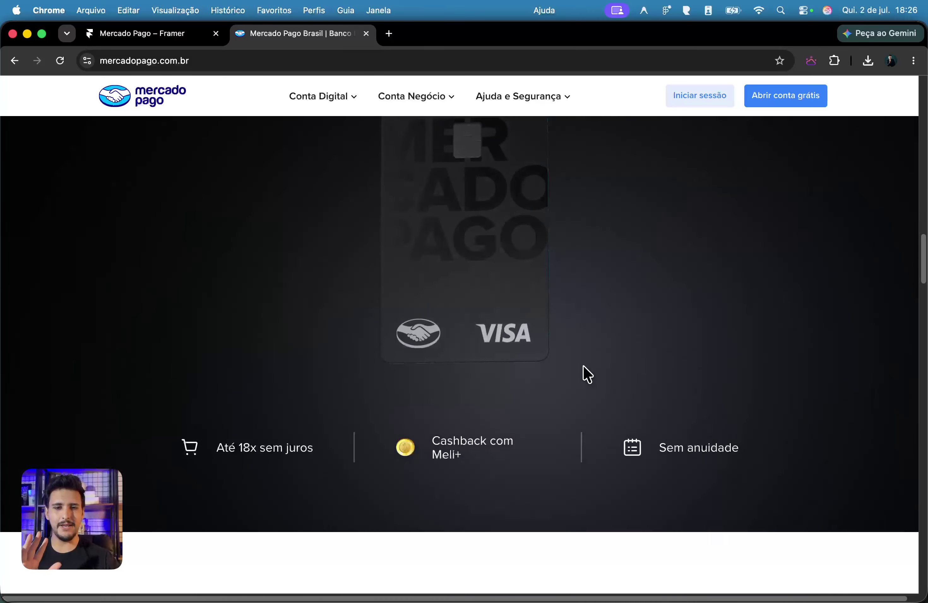
{"action": "scroll", "coordinate": [581, 373], "scroll_direction": "up", "scroll_amount": 6}
{"action": "scroll", "coordinate": [582, 375], "scroll_direction": "down", "scroll_amount": 5}
{"action": "scroll", "coordinate": [578, 365], "scroll_direction": "up", "scroll_amount": 6}
{"action": "scroll", "coordinate": [576, 372], "scroll_direction": "down", "scroll_amount": 5}
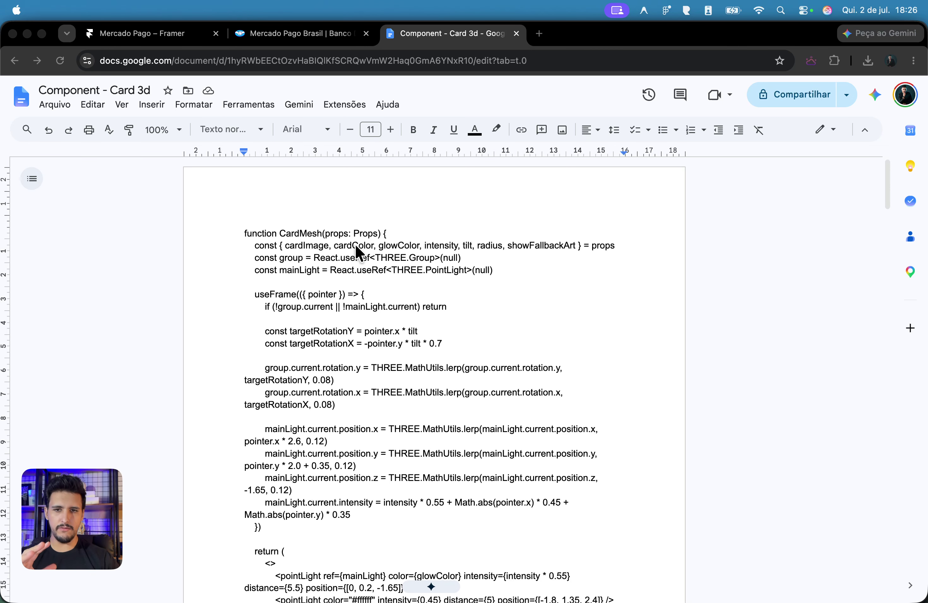
Step: Copy the entire card component code from the Google Docs document "Component - Card 3d"
{"action": "scroll", "coordinate": [383, 242], "scroll_direction": "down", "scroll_amount": 3}
{"action": "scroll", "coordinate": [383, 241], "scroll_direction": "up", "scroll_amount": 3}
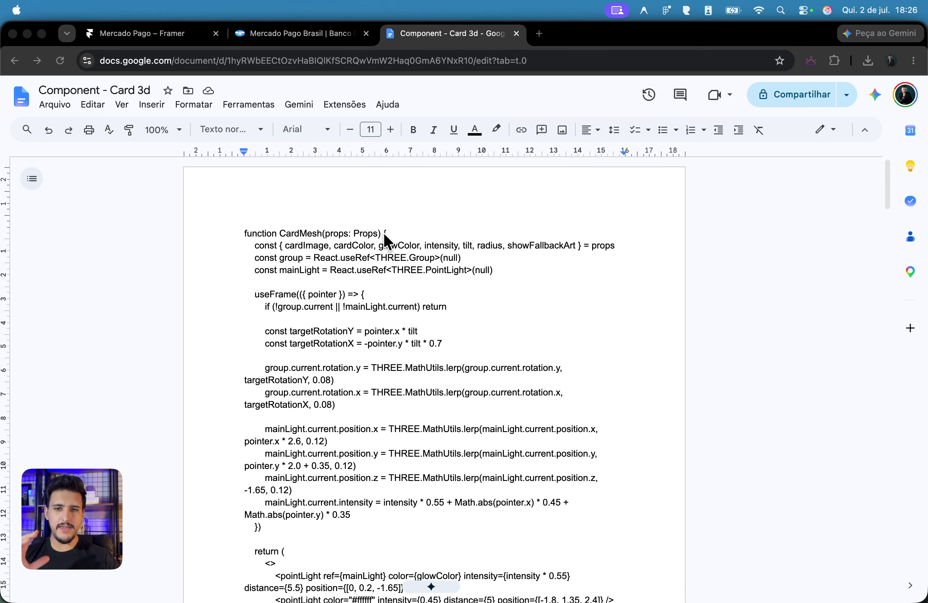
{"action": "left_click", "coordinate": [264, 230]}
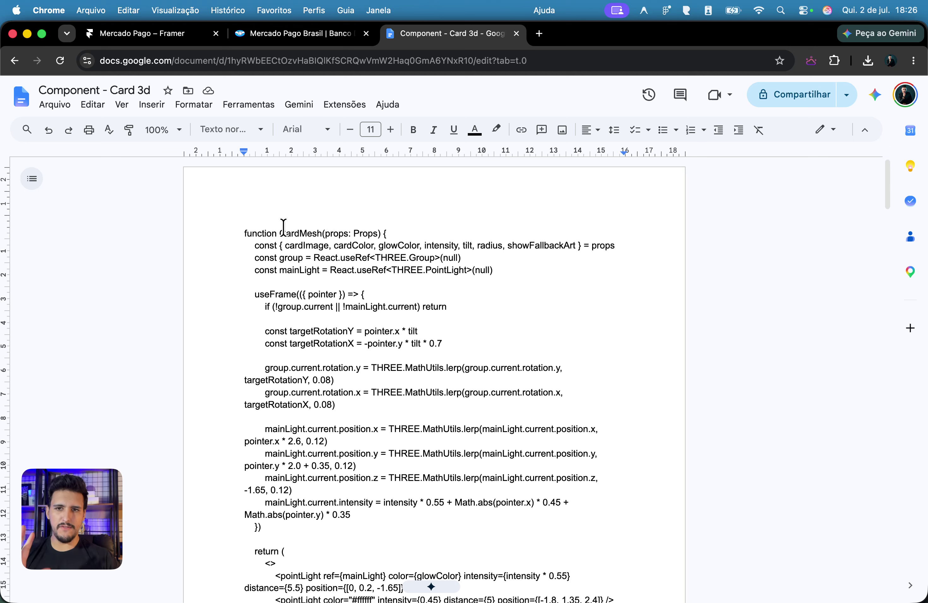
{"action": "left_click_drag", "start_coordinate": [242, 233], "coordinate": [321, 265]}
{"action": "left_click", "coordinate": [330, 246]}
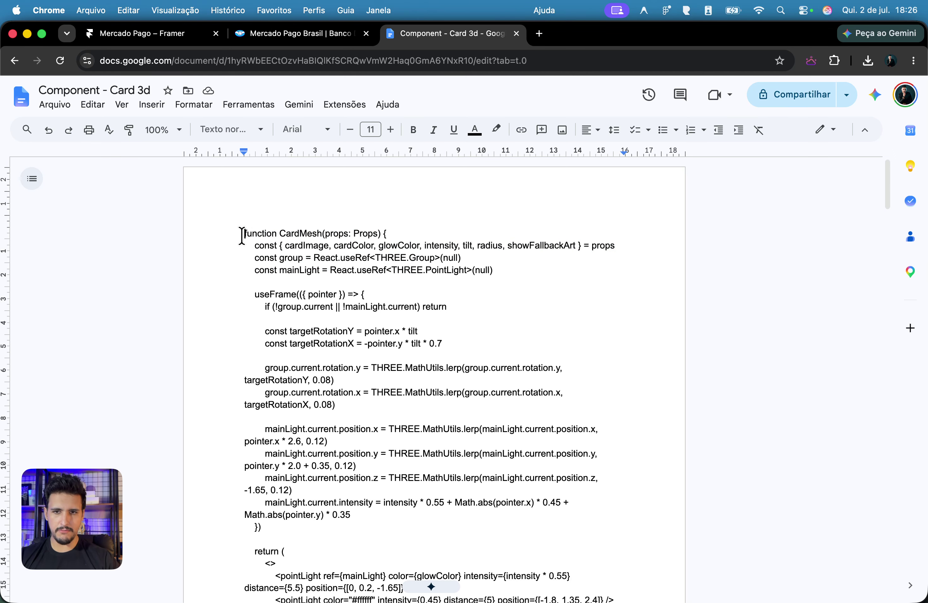
{"action": "scroll", "coordinate": [442, 268], "scroll_direction": "down", "scroll_amount": 20}
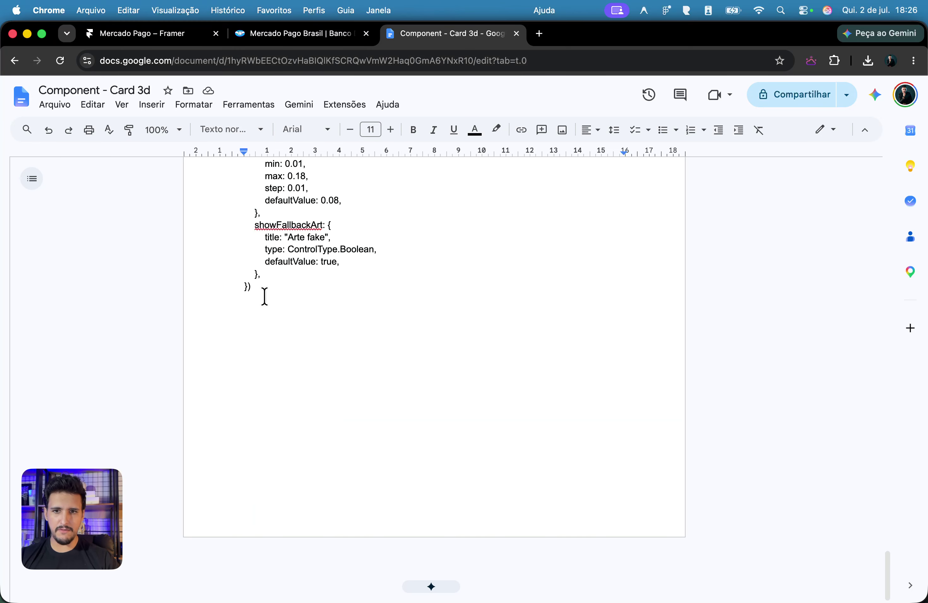
{"action": "key", "text": "super+a"}
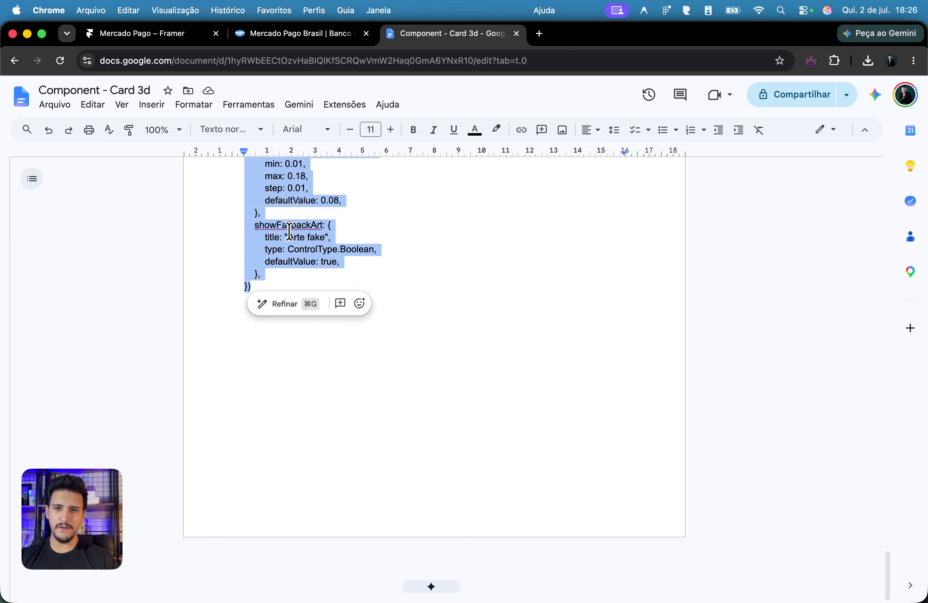
Step: Switch back to the Framer project and update the Slideshow component in its assets
{"action": "left_click", "coordinate": [167, 39]}
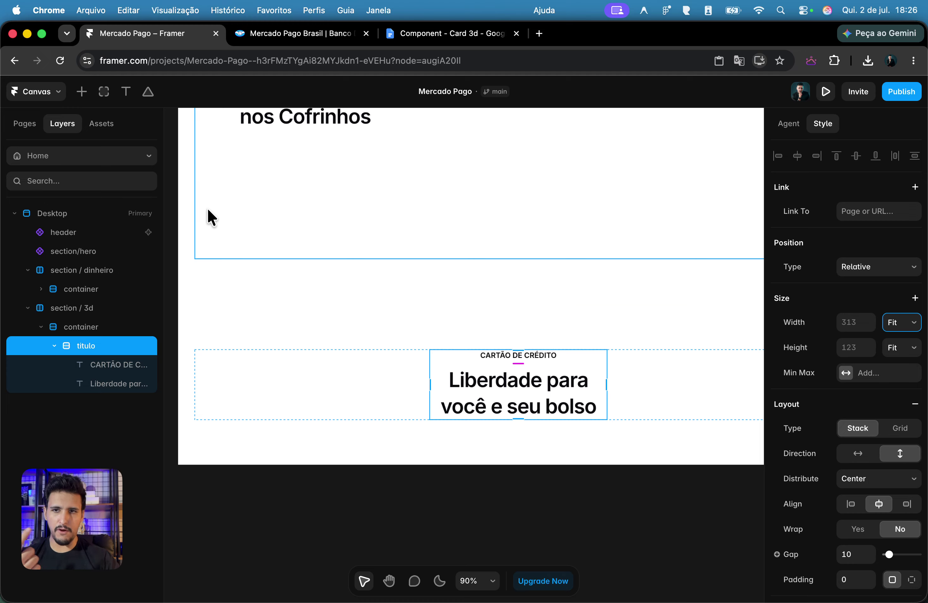
{"action": "left_click", "coordinate": [99, 130]}
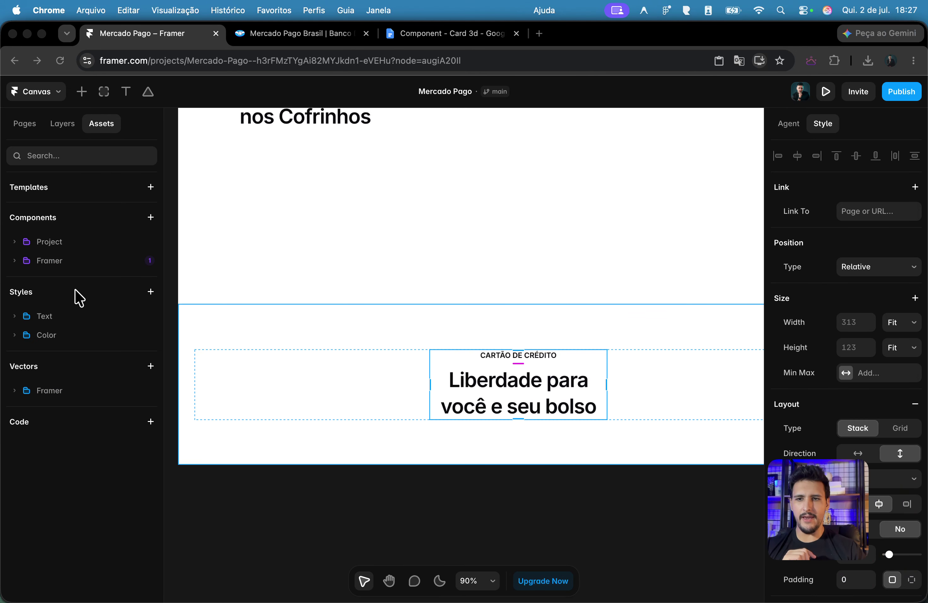
{"action": "left_click", "coordinate": [77, 261]}
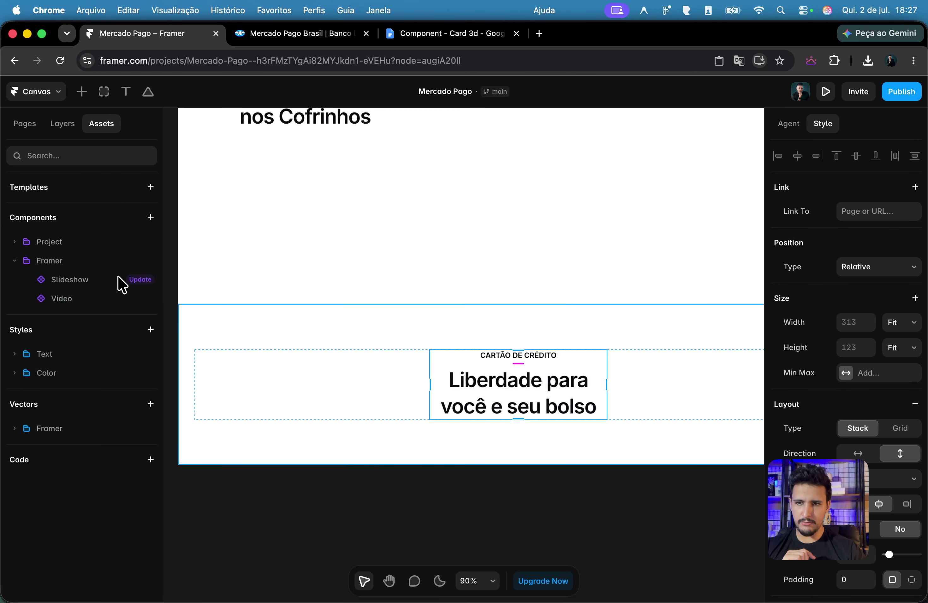
{"action": "left_click", "coordinate": [139, 280]}
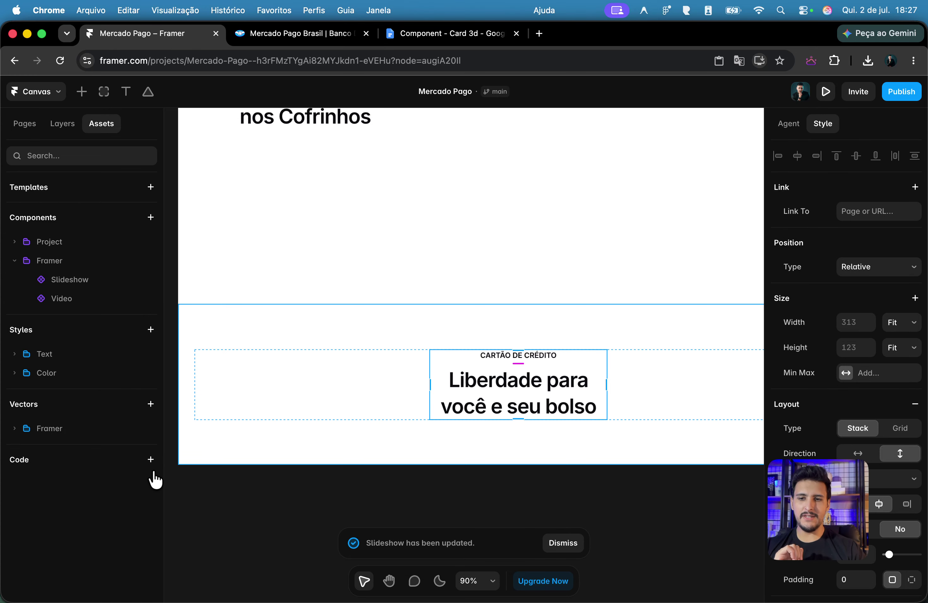
{"action": "left_click", "coordinate": [150, 461]}
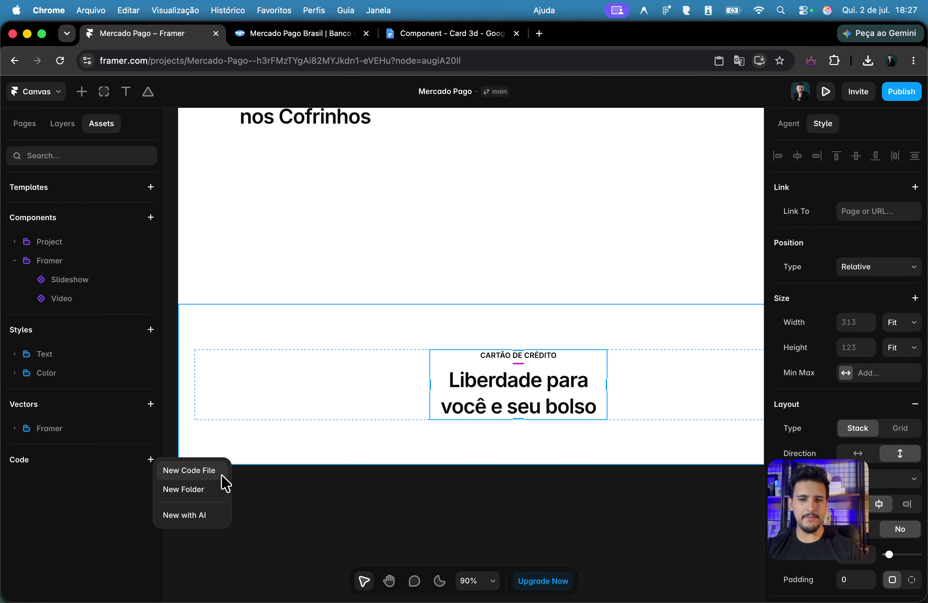
{"action": "left_click", "coordinate": [192, 471]}
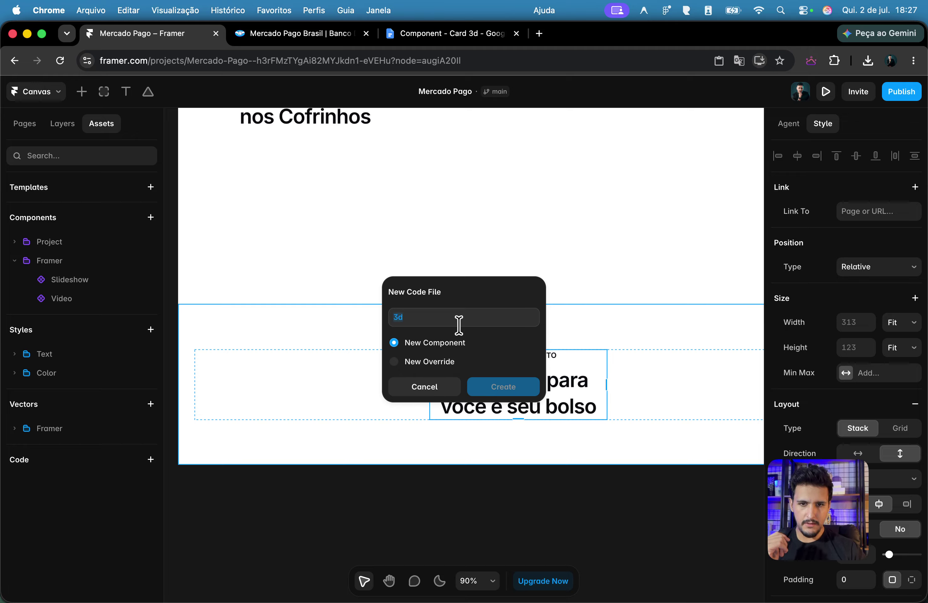
{"action": "left_click_drag", "start_coordinate": [458, 320], "coordinate": [380, 323]}
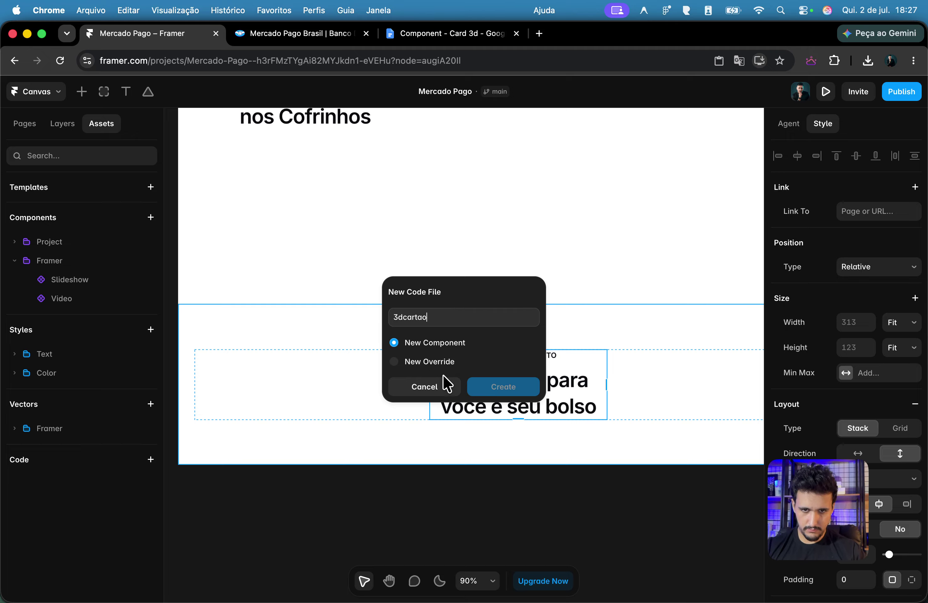
{"action": "left_click", "coordinate": [425, 388]}
Step: Create a new code file named "Cartao3d" as a new component
{"action": "left_click", "coordinate": [151, 460]}
{"action": "left_click", "coordinate": [175, 476]}
{"action": "type", "text": "C"}
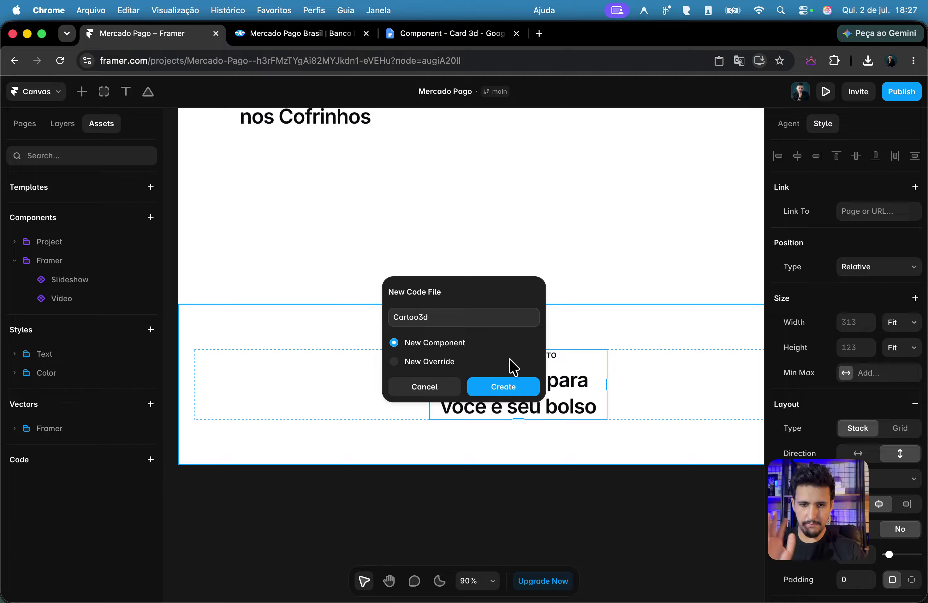
{"action": "left_click", "coordinate": [507, 386]}
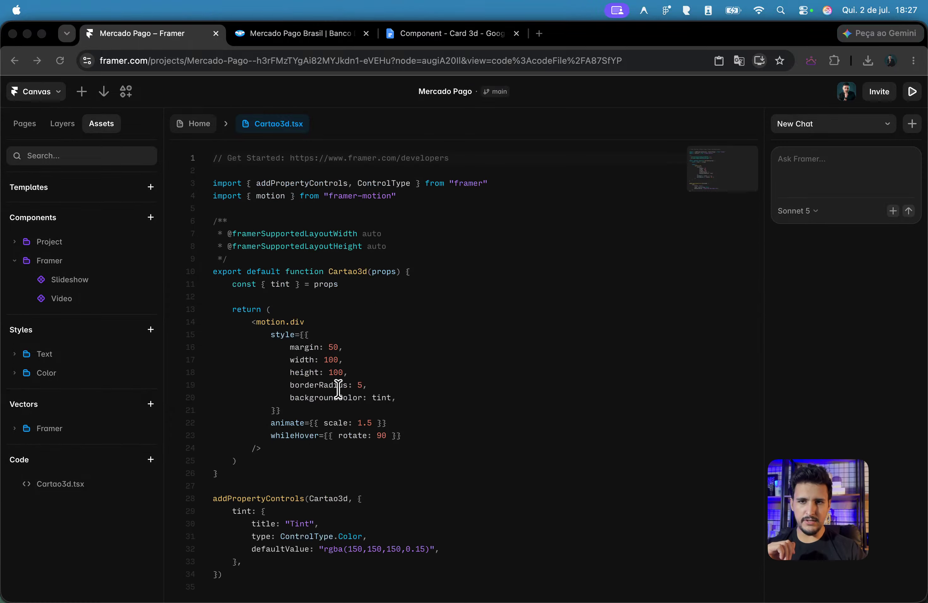
Step: Replace all the default code in Cartao3d.tsx with the copied card component code and save the file
{"action": "double_click", "coordinate": [338, 385]}
{"action": "left_click", "coordinate": [440, 386]}
{"action": "triple_click", "coordinate": [439, 386]}
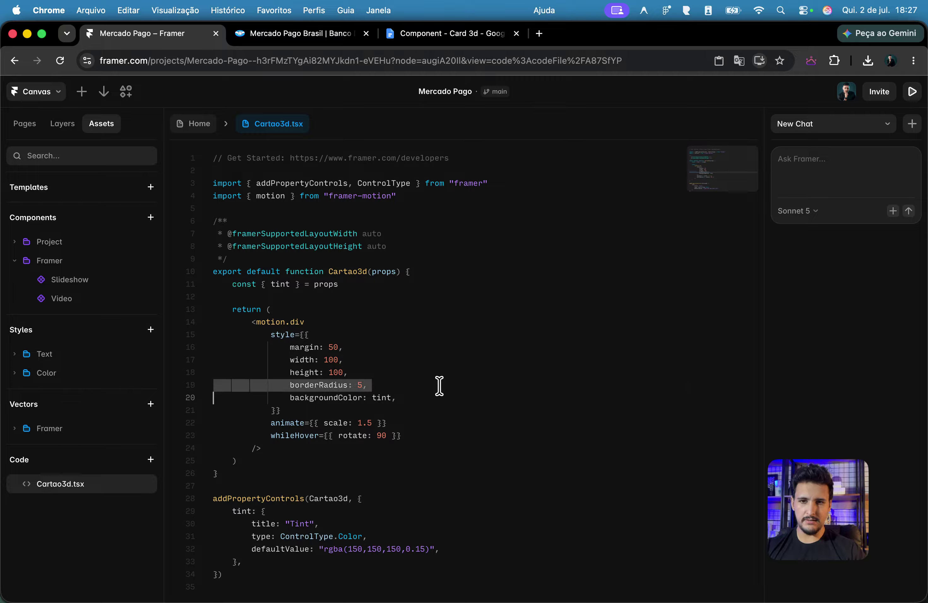
{"action": "key", "text": "super+a"}
{"action": "key", "text": "BackSpace"}
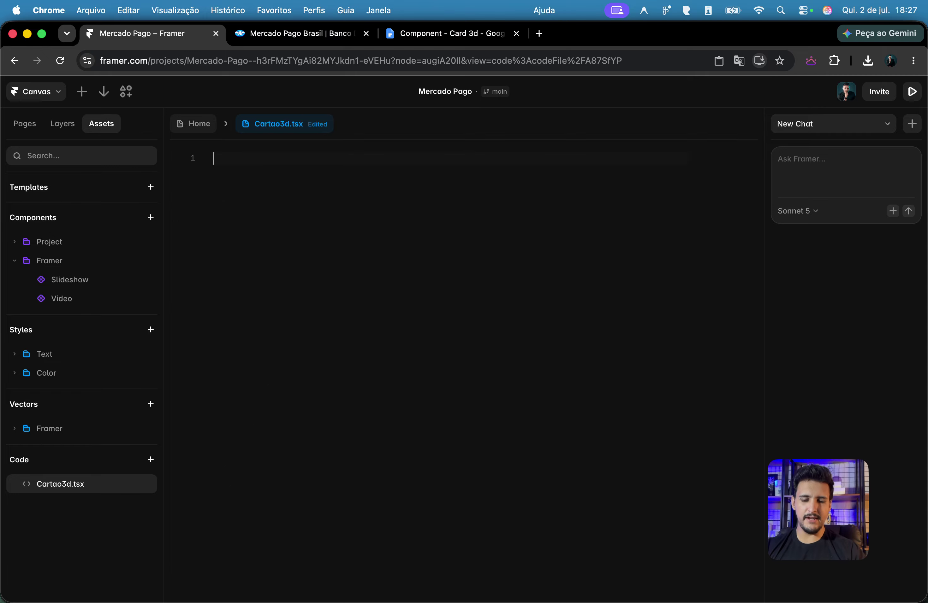
{"action": "key", "text": "super+v"}
{"action": "scroll", "coordinate": [436, 382], "scroll_direction": "up", "scroll_amount": 10}
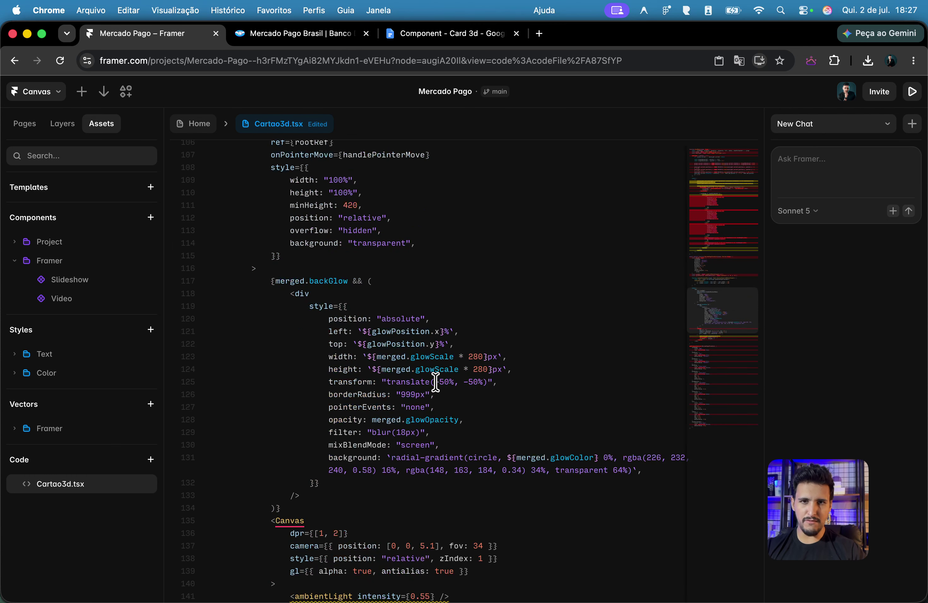
{"action": "scroll", "coordinate": [435, 382], "scroll_direction": "up", "scroll_amount": 15}
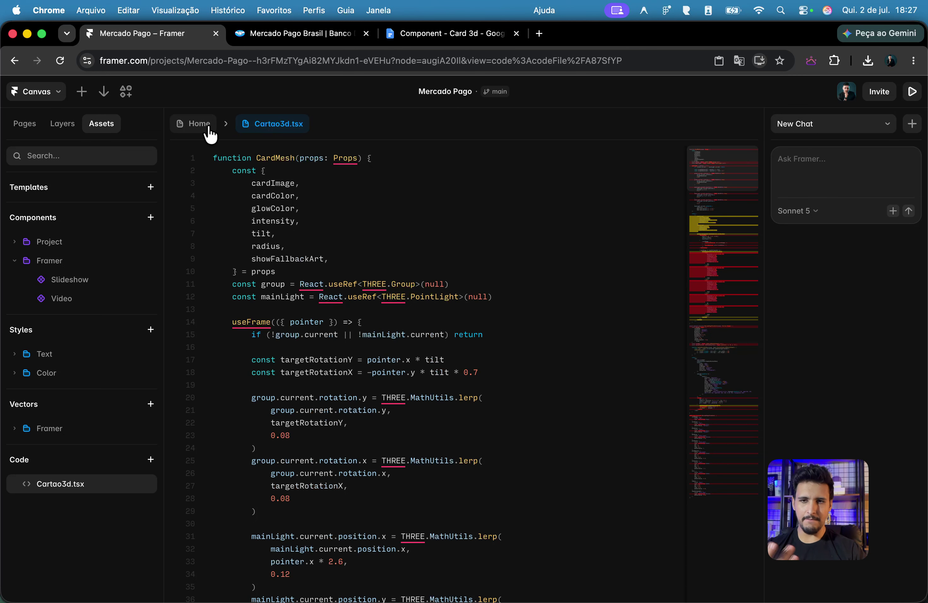
Step: Return to the Home page canvas and check the Project component folder for the new card component
{"action": "left_click", "coordinate": [199, 124]}
{"action": "left_click", "coordinate": [146, 579]}
{"action": "left_click", "coordinate": [31, 246]}
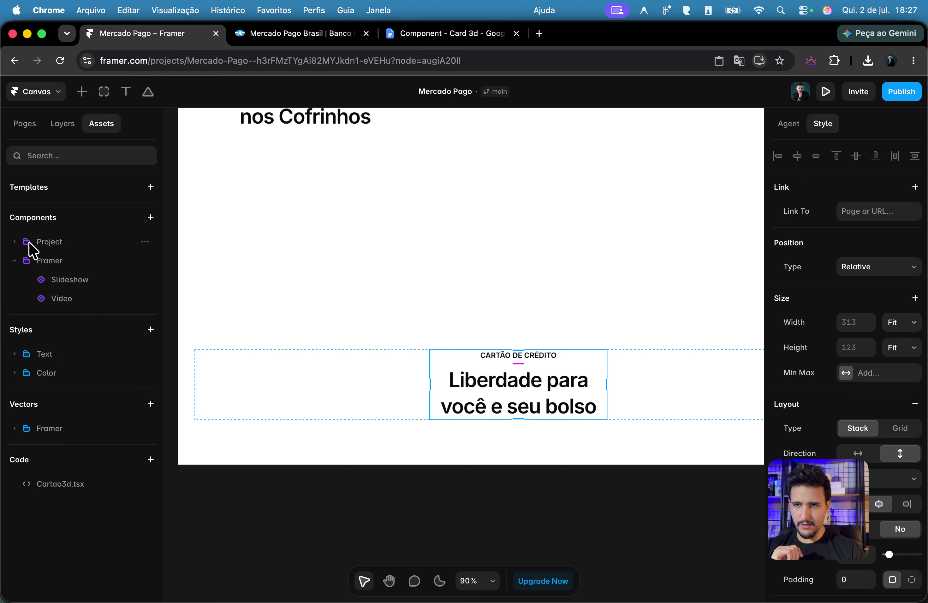
{"action": "left_click", "coordinate": [15, 243]}
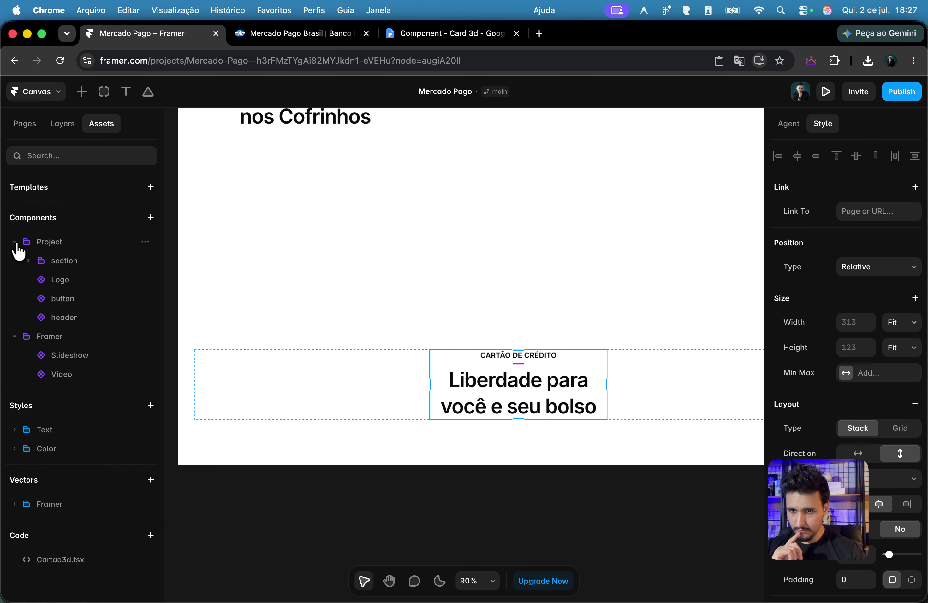
{"action": "left_click", "coordinate": [16, 244]}
{"action": "left_click", "coordinate": [12, 261]}
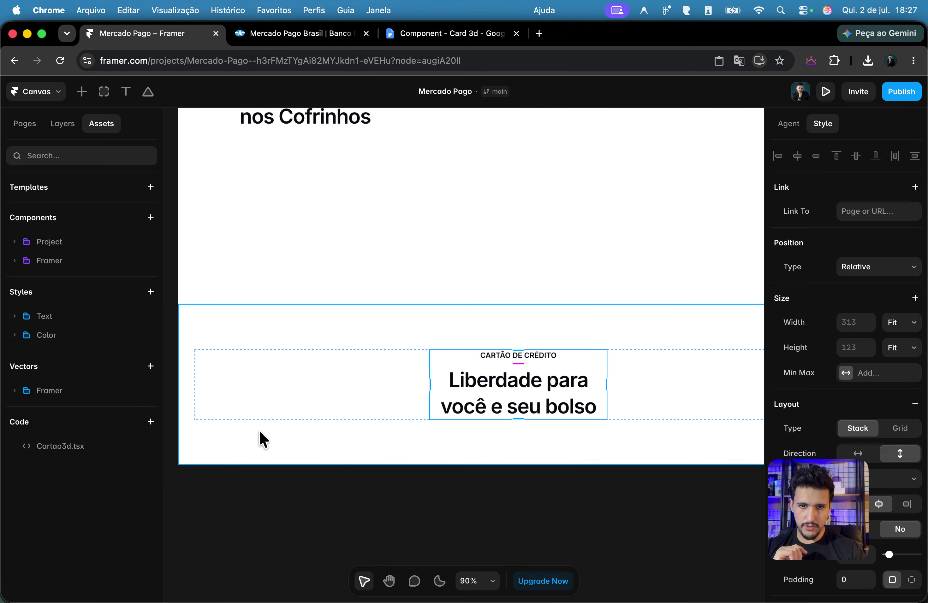
Step: Try to place the Cartao3d.tsx code file from the assets into the credit card section
{"action": "left_click_drag", "start_coordinate": [66, 449], "coordinate": [491, 394]}
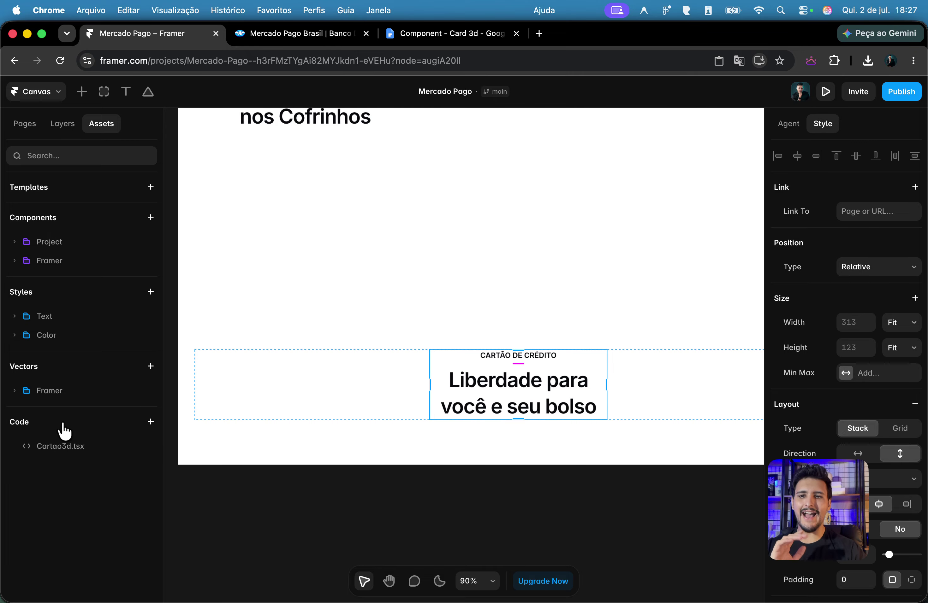
{"action": "left_click", "coordinate": [82, 448]}
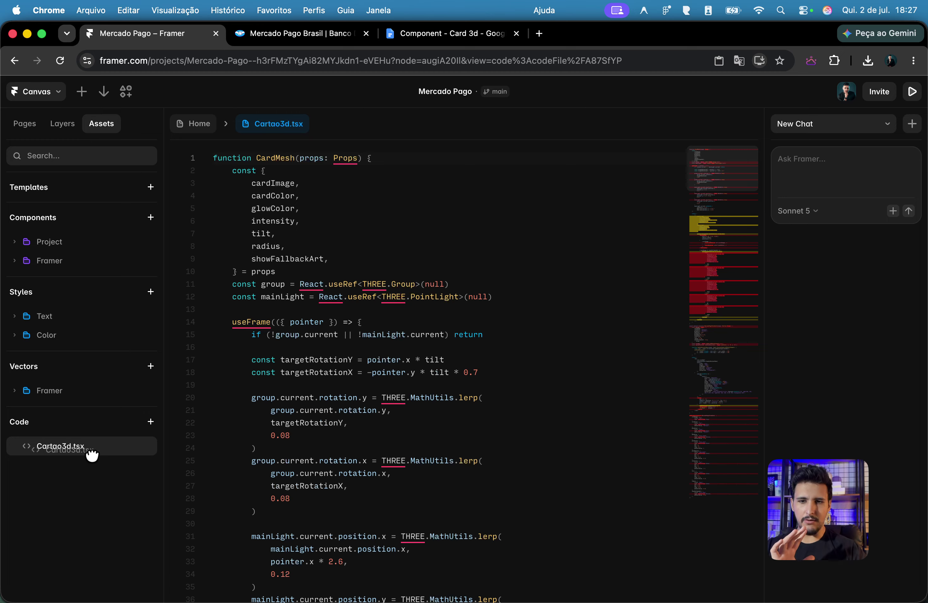
{"action": "left_click", "coordinate": [228, 115]}
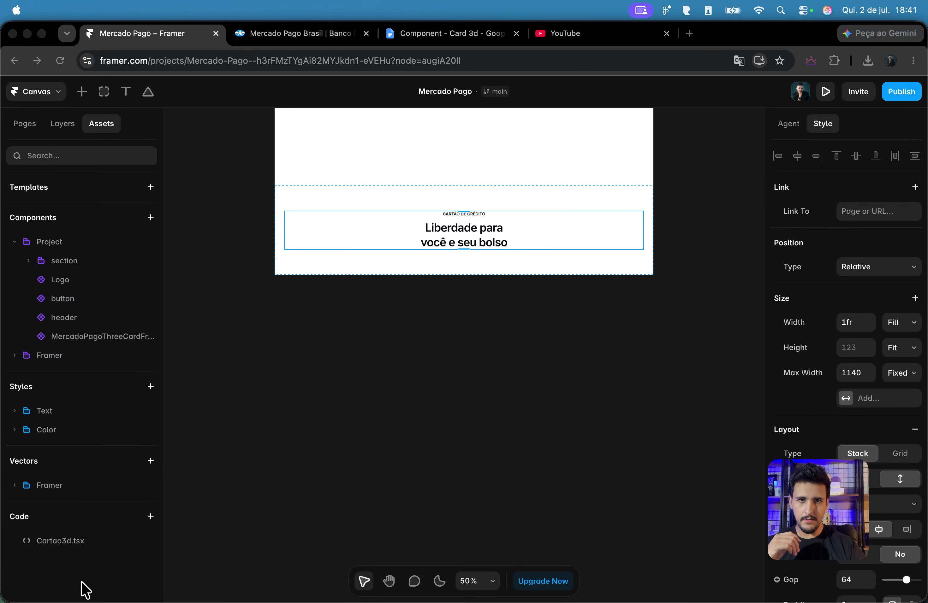
Step: Place the MercadoPagoThreeCard component below the credit card title in the container and set its width to Fill
{"action": "left_click", "coordinate": [667, 34]}
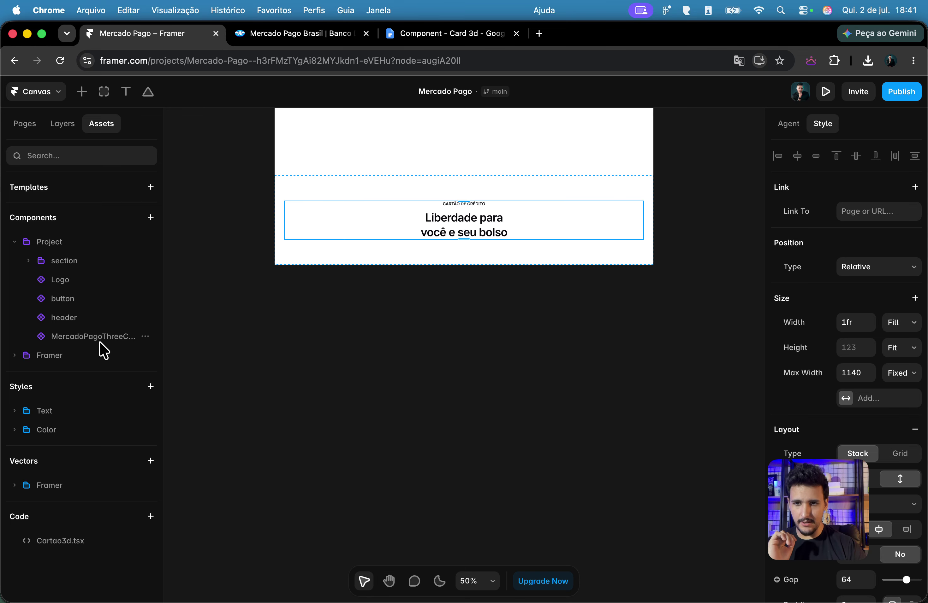
{"action": "left_click_drag", "start_coordinate": [94, 338], "coordinate": [610, 232]}
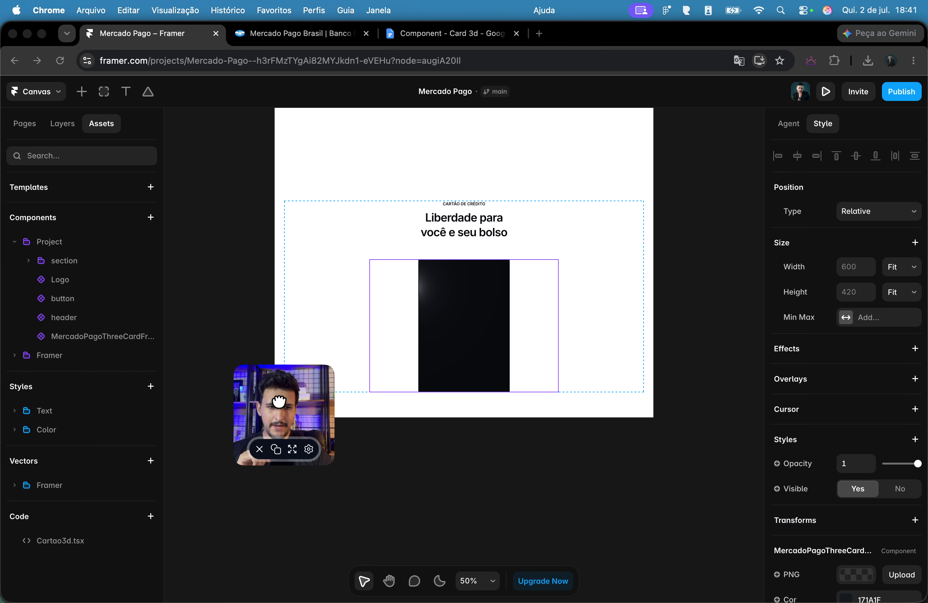
{"action": "scroll", "coordinate": [886, 410], "scroll_direction": "down", "scroll_amount": 3}
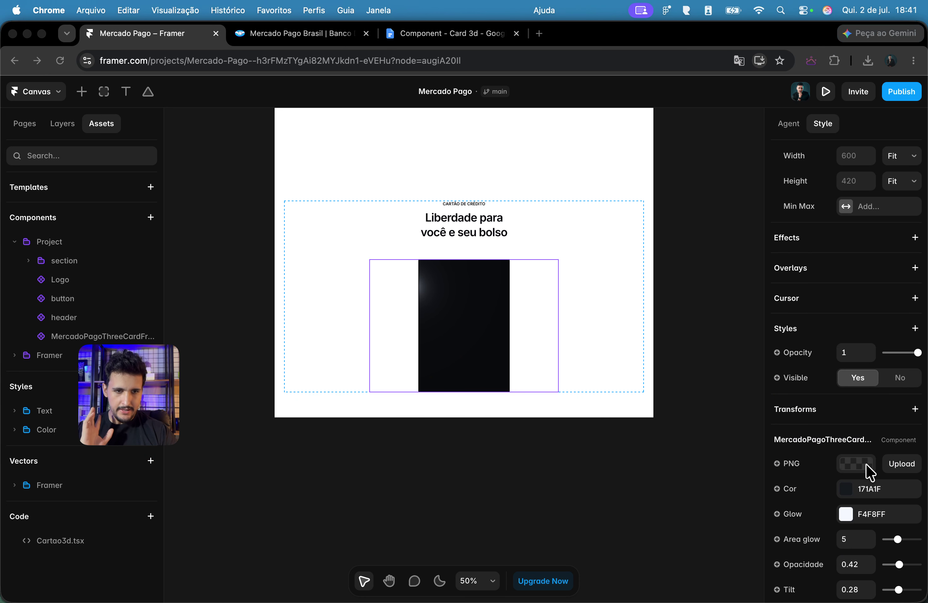
{"action": "scroll", "coordinate": [878, 493], "scroll_direction": "down", "scroll_amount": 4}
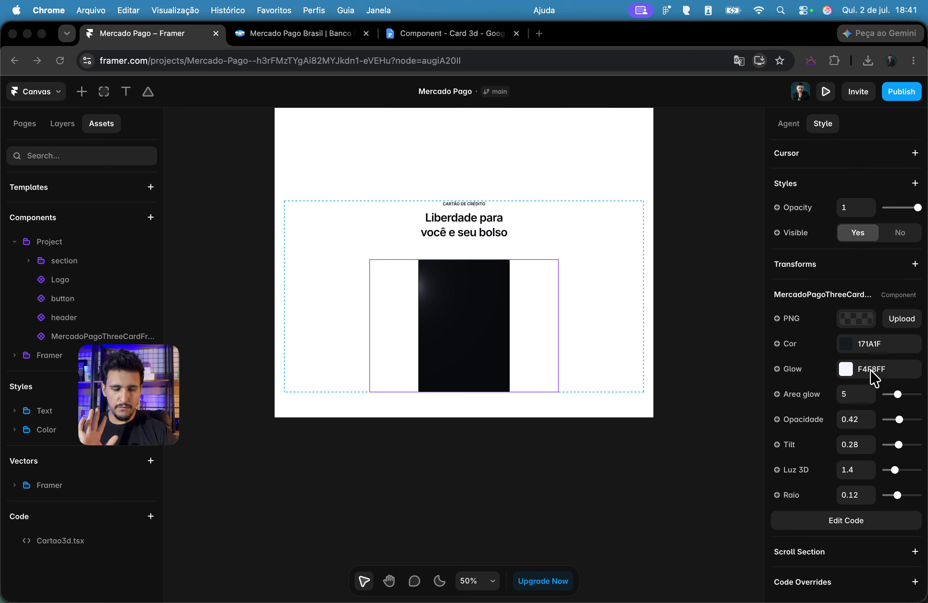
{"action": "scroll", "coordinate": [842, 321], "scroll_direction": "up", "scroll_amount": 7}
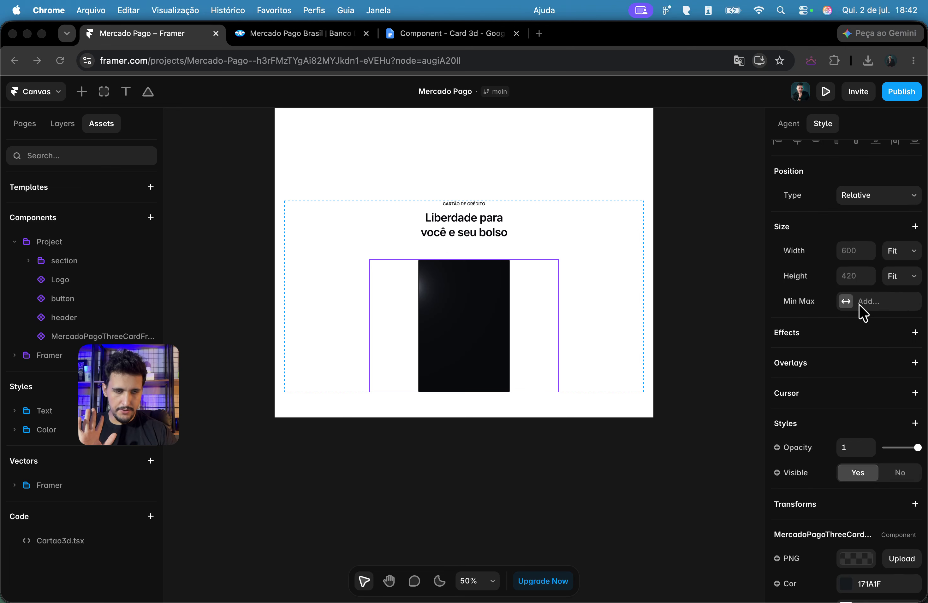
{"action": "left_click", "coordinate": [899, 253]}
{"action": "left_click", "coordinate": [891, 234]}
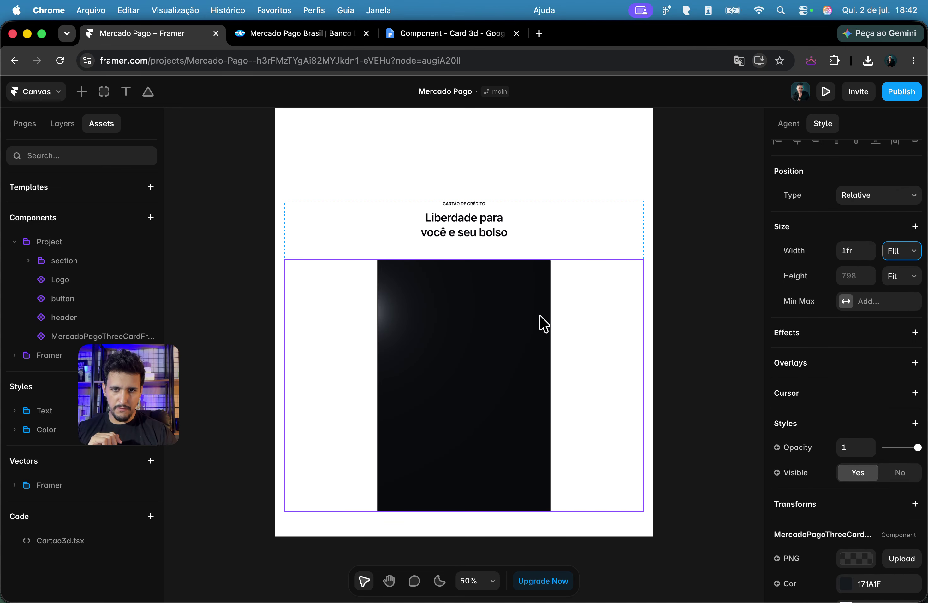
Step: Copy the card component's Cor value 171A1F and apply it as the solid fill of the credit card section
{"action": "scroll", "coordinate": [872, 360], "scroll_direction": "down", "scroll_amount": 6}
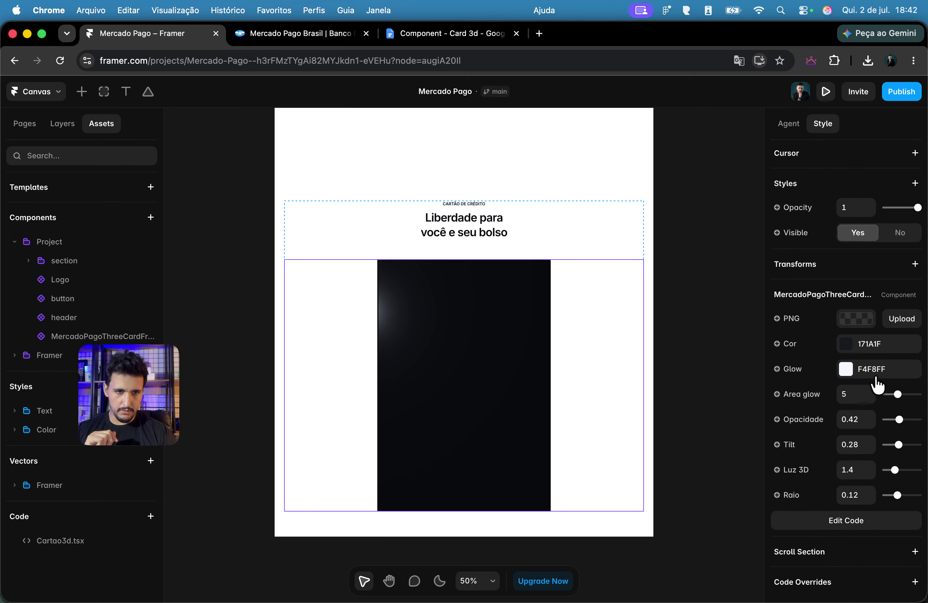
{"action": "left_click", "coordinate": [877, 351]}
{"action": "key", "text": "super+c"}
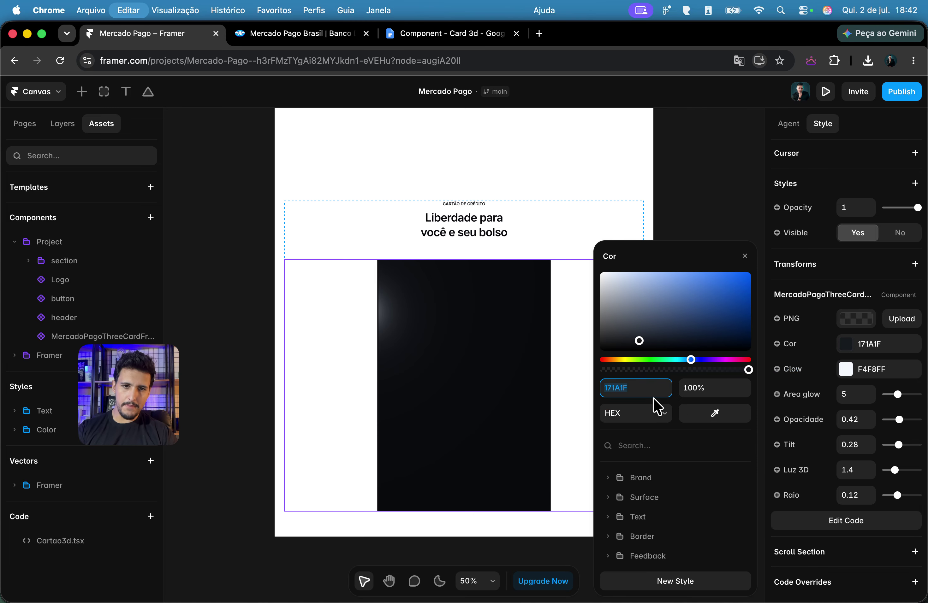
{"action": "left_click", "coordinate": [297, 192]}
{"action": "scroll", "coordinate": [830, 395], "scroll_direction": "down", "scroll_amount": 8}
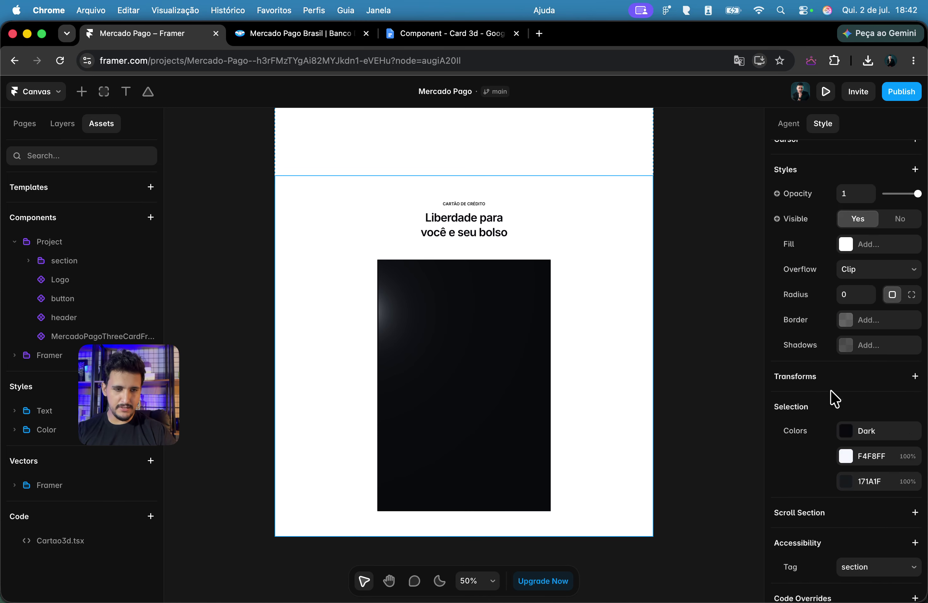
{"action": "left_click", "coordinate": [870, 229]}
{"action": "left_click", "coordinate": [634, 377]}
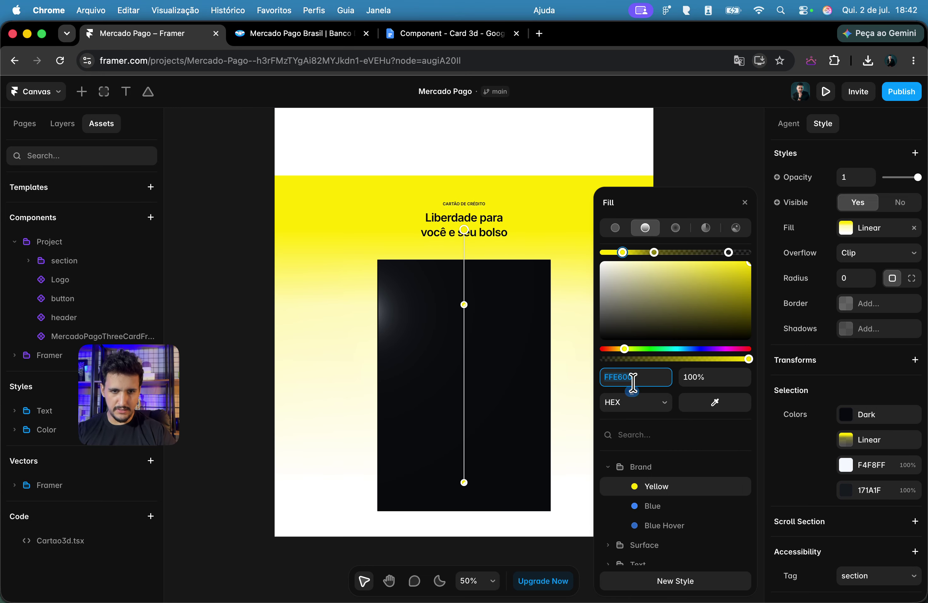
{"action": "left_click", "coordinate": [619, 229]}
{"action": "left_click", "coordinate": [634, 360]}
{"action": "key", "text": "super+v"}
{"action": "key", "text": "Return"}
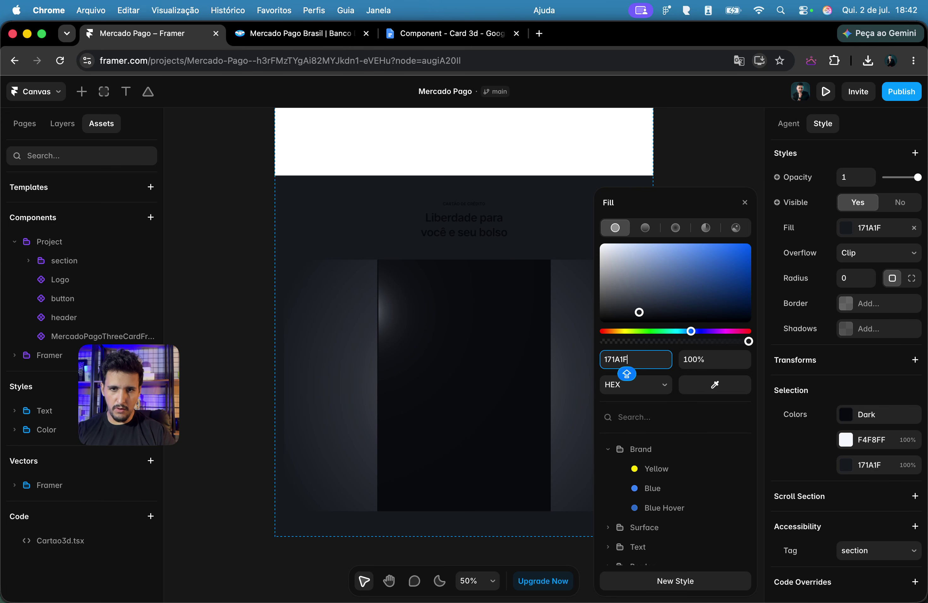
{"action": "left_click", "coordinate": [212, 306]}
Step: Set the card component's position type to Absolute and move it out of the container directly into section / 3d
{"action": "left_click", "coordinate": [568, 345]}
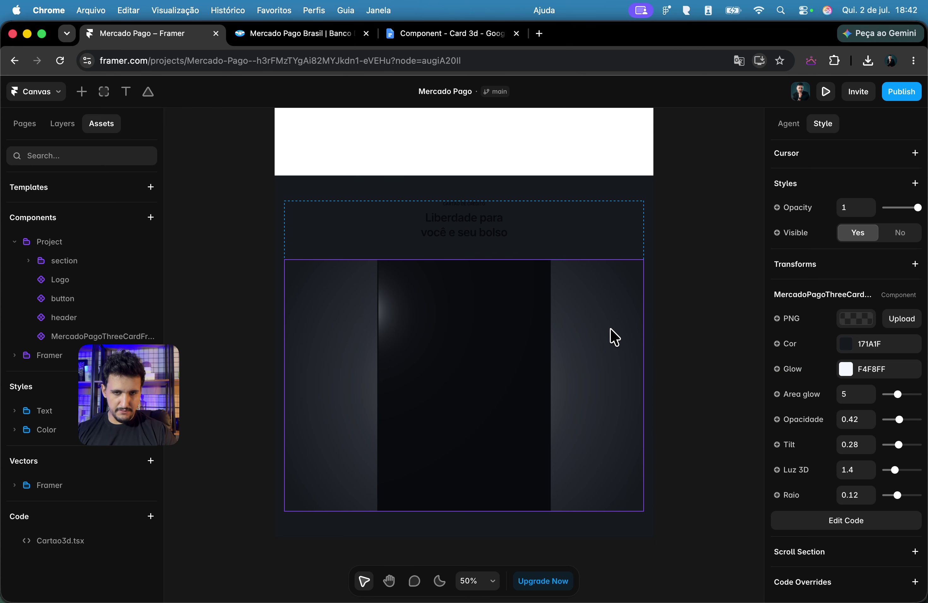
{"action": "scroll", "coordinate": [897, 296], "scroll_direction": "up", "scroll_amount": 6}
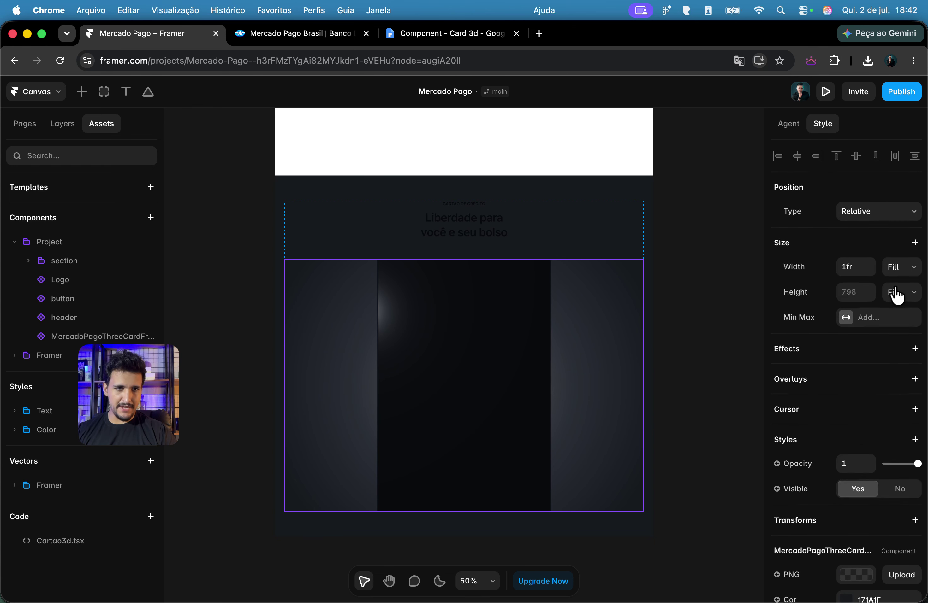
{"action": "left_click", "coordinate": [884, 214]}
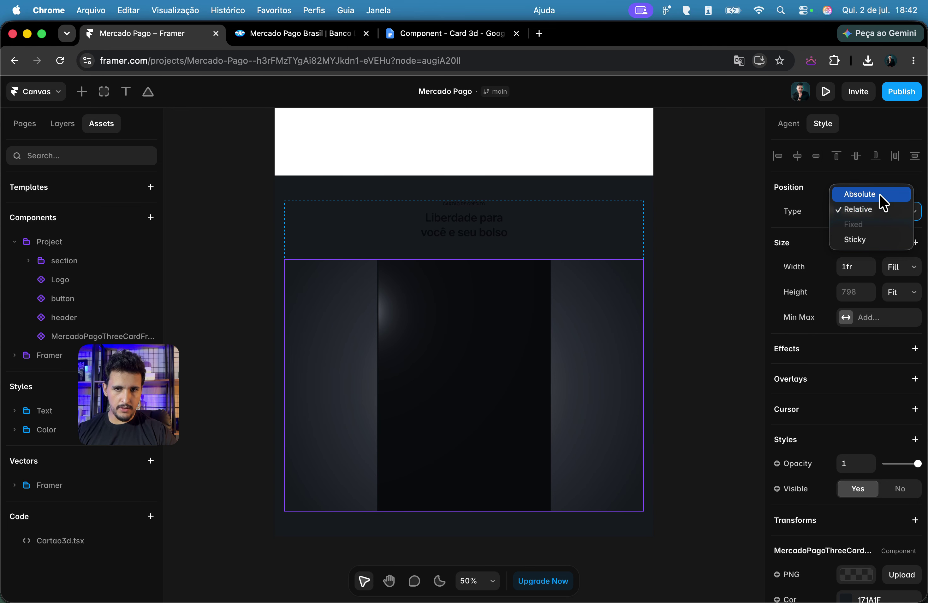
{"action": "left_click", "coordinate": [884, 194]}
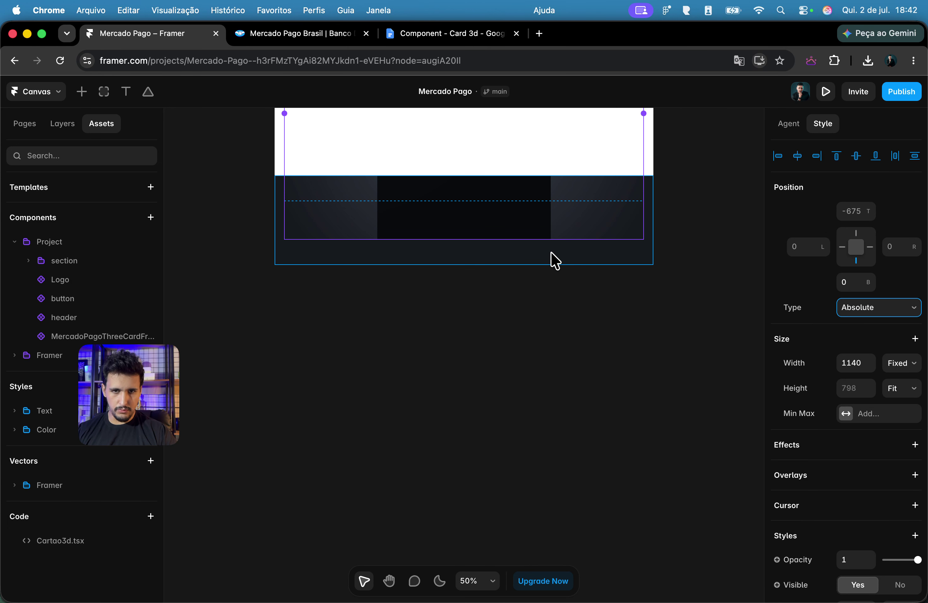
{"action": "key", "text": "super+x"}
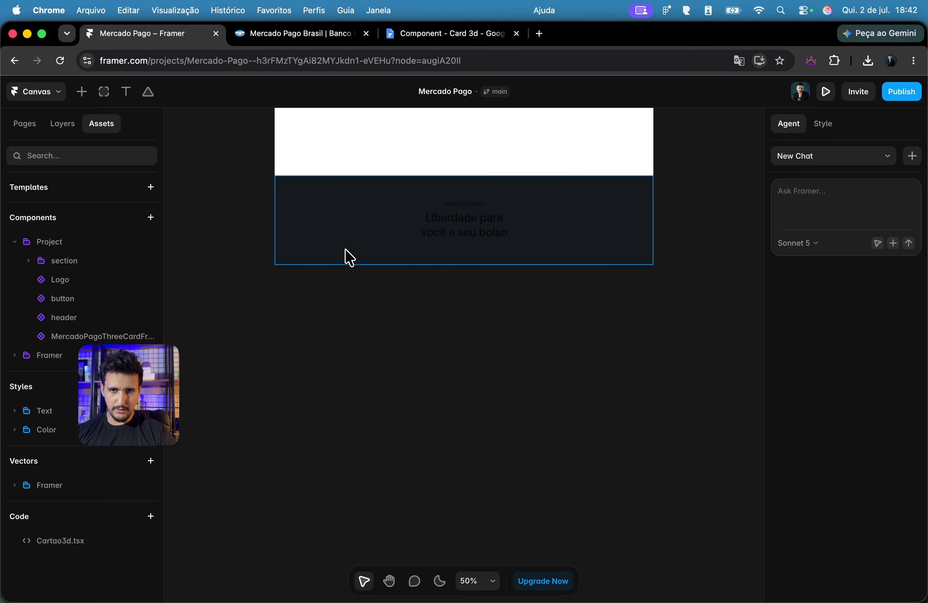
{"action": "left_click", "coordinate": [293, 193]}
{"action": "left_click", "coordinate": [65, 129]}
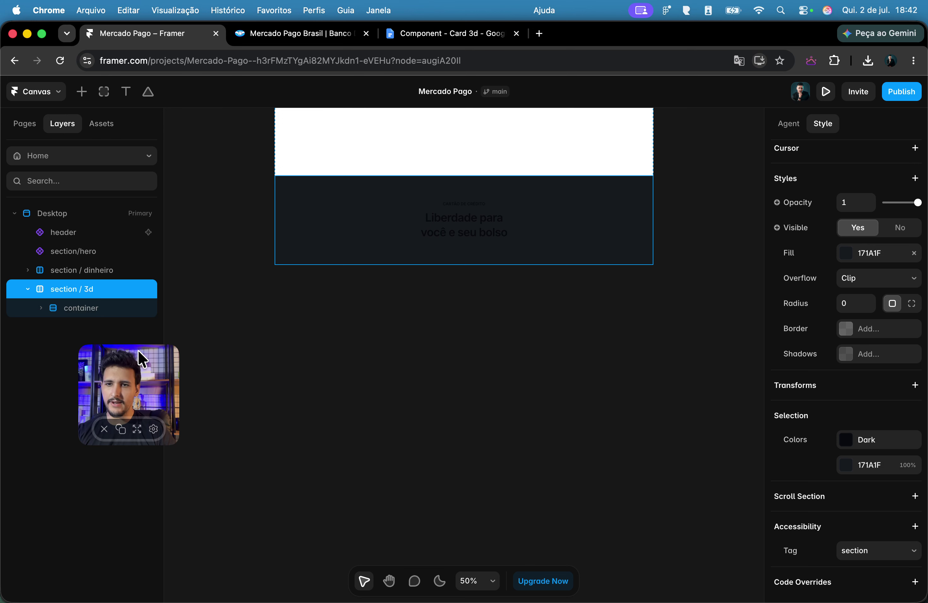
{"action": "key", "text": "super+v"}
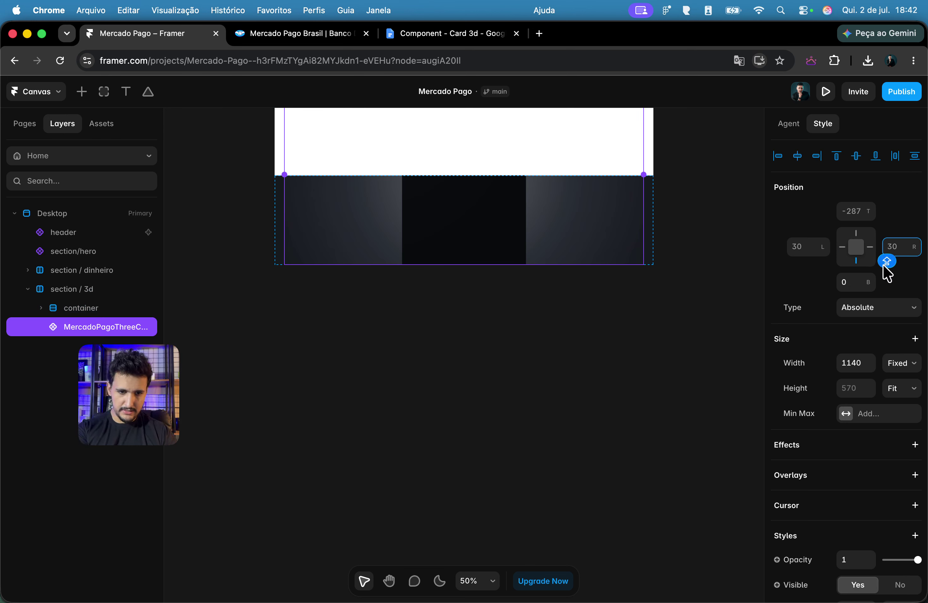
Step: Set all four position offsets of the card component to 0 and its height type to Fixed
{"action": "left_click", "coordinate": [803, 246]}
{"action": "type", "text": "0"}
{"action": "left_click", "coordinate": [847, 214]}
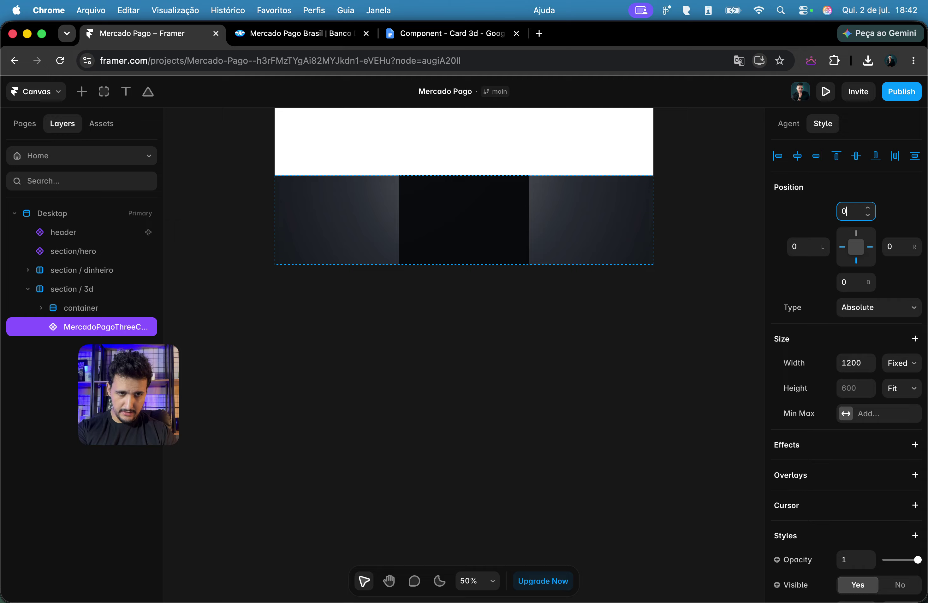
{"action": "type", "text": "0"}
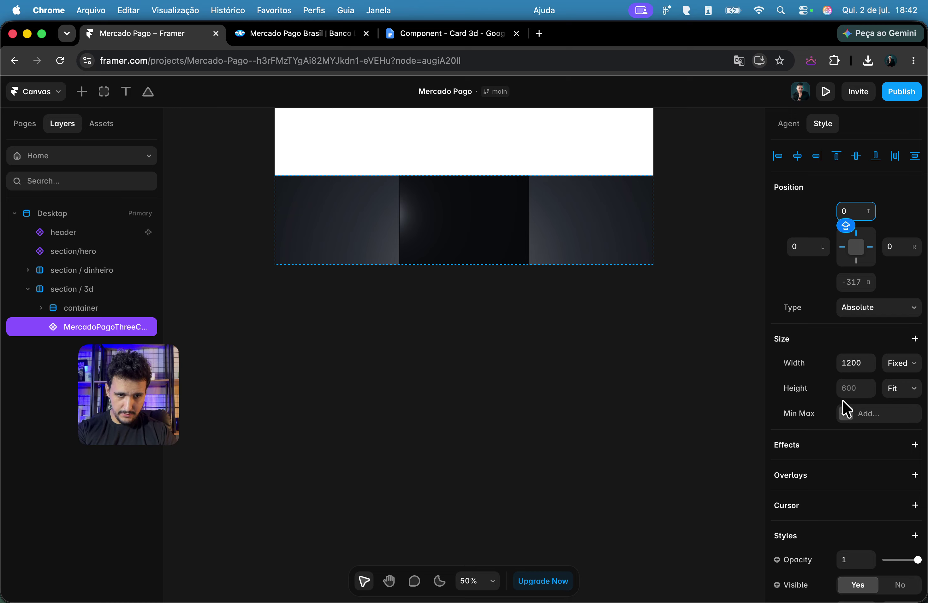
{"action": "left_click", "coordinate": [901, 388]}
{"action": "left_click", "coordinate": [882, 342]}
{"action": "left_click", "coordinate": [852, 283]}
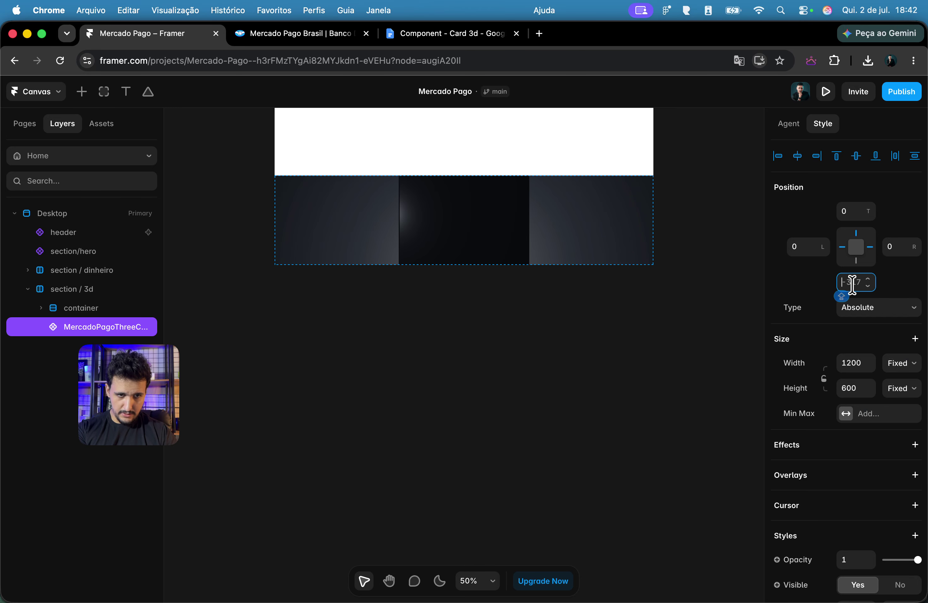
{"action": "key", "text": "Return"}
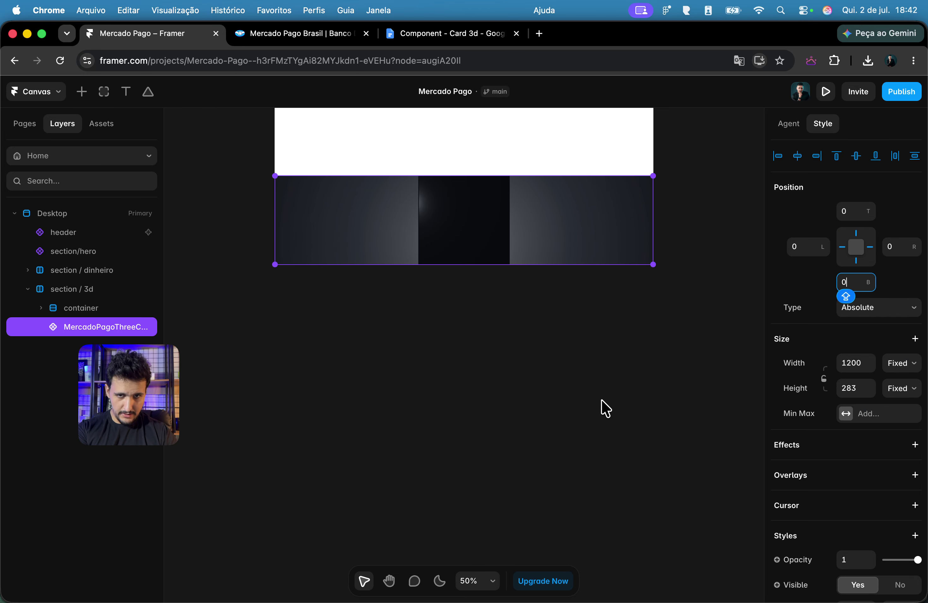
{"action": "left_click", "coordinate": [564, 347]}
Step: Try to give section / 3d a fixed height and stretch it taller around the card component
{"action": "left_click", "coordinate": [78, 290]}
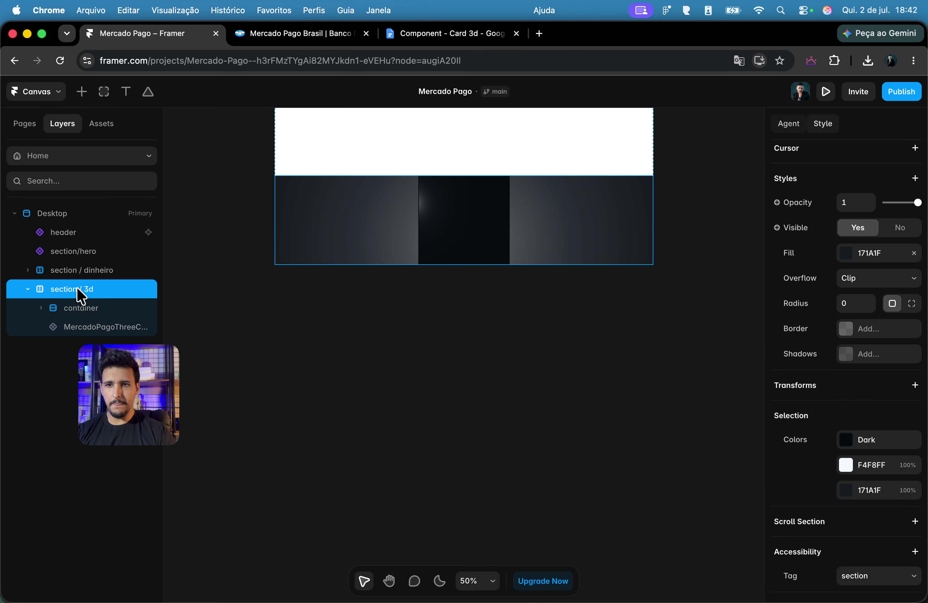
{"action": "scroll", "coordinate": [915, 432], "scroll_direction": "up", "scroll_amount": 10}
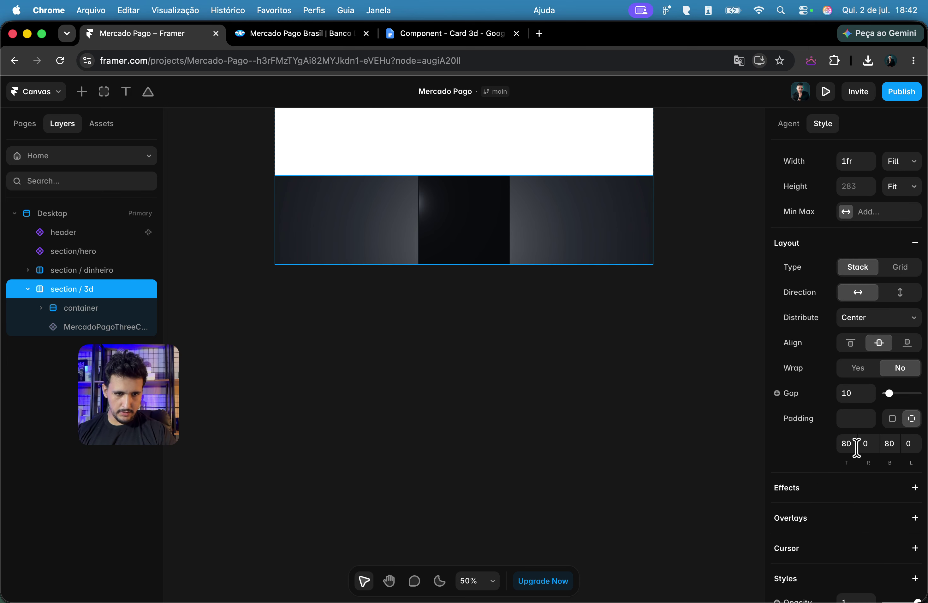
{"action": "left_click", "coordinate": [893, 420]}
{"action": "left_click", "coordinate": [900, 198]}
{"action": "left_click", "coordinate": [874, 141]}
{"action": "left_click_drag", "start_coordinate": [499, 216], "coordinate": [516, 451]}
{"action": "key", "text": "super+z"}
{"action": "left_click", "coordinate": [632, 522]}
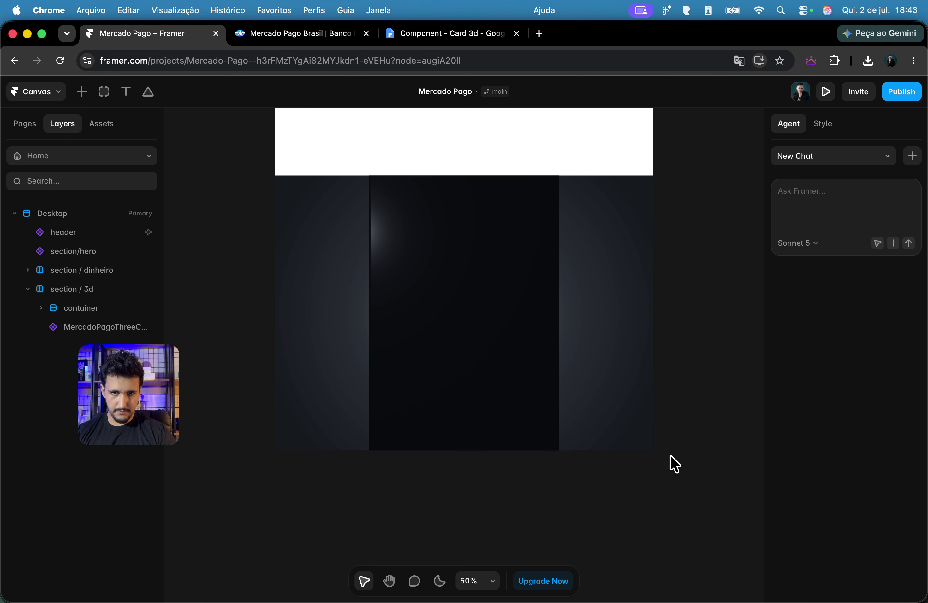
Step: Undo the section resizing, the card component's zero offsets and its move out of the container
{"action": "key", "text": "super+z"}
{"action": "key", "text": "super+z"}
{"action": "key", "text": "super+z"}
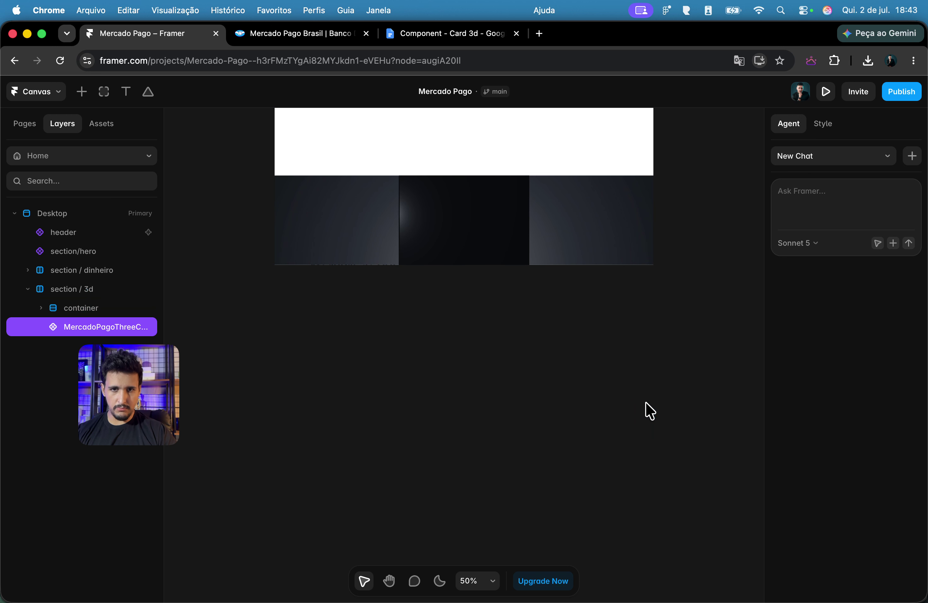
{"action": "key", "text": "super+z"}
{"action": "key", "text": "super+z"}
{"action": "key", "text": "super+z"}
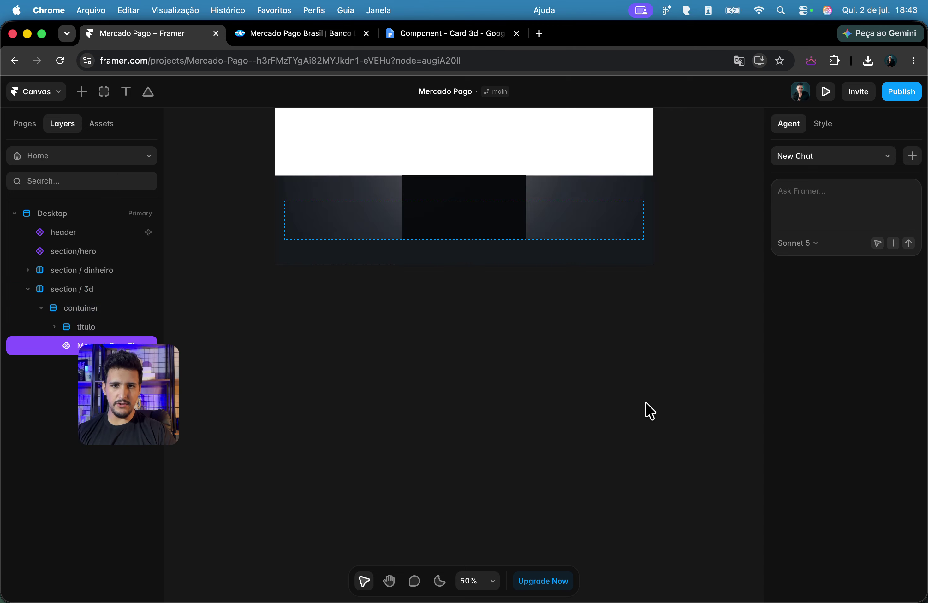
Step: Select the card component in section / 3d and bring up its PNG, color and glow properties
{"action": "left_click", "coordinate": [541, 293]}
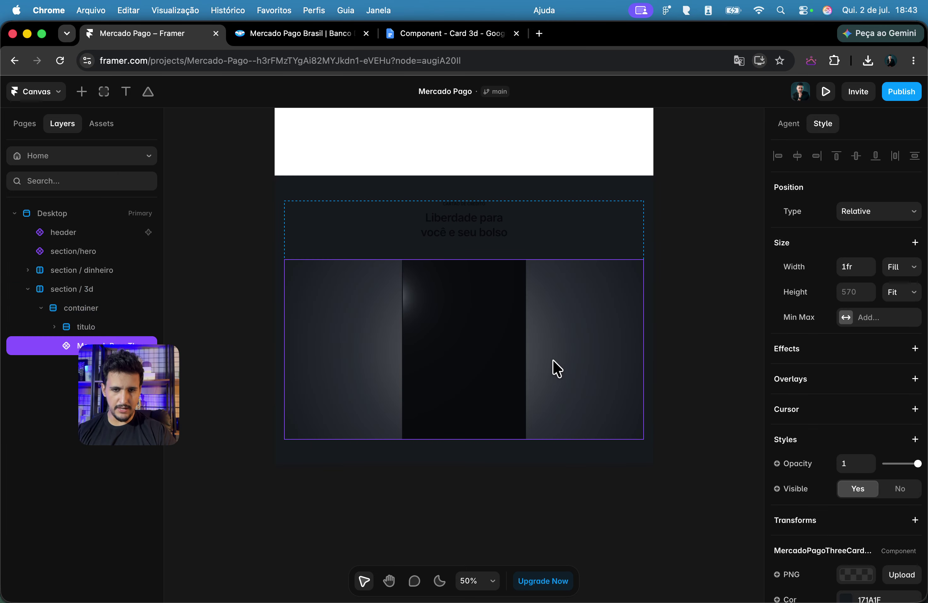
{"action": "scroll", "coordinate": [919, 423], "scroll_direction": "down", "scroll_amount": 6}
{"action": "scroll", "coordinate": [555, 410], "scroll_direction": "up", "scroll_amount": 1}
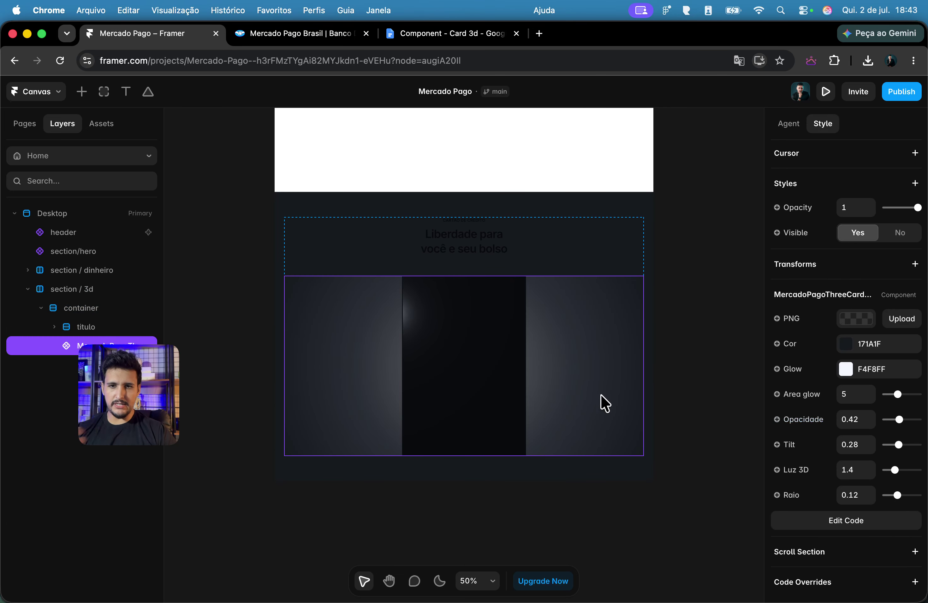
{"action": "mouse_move", "coordinate": [249, 576]}
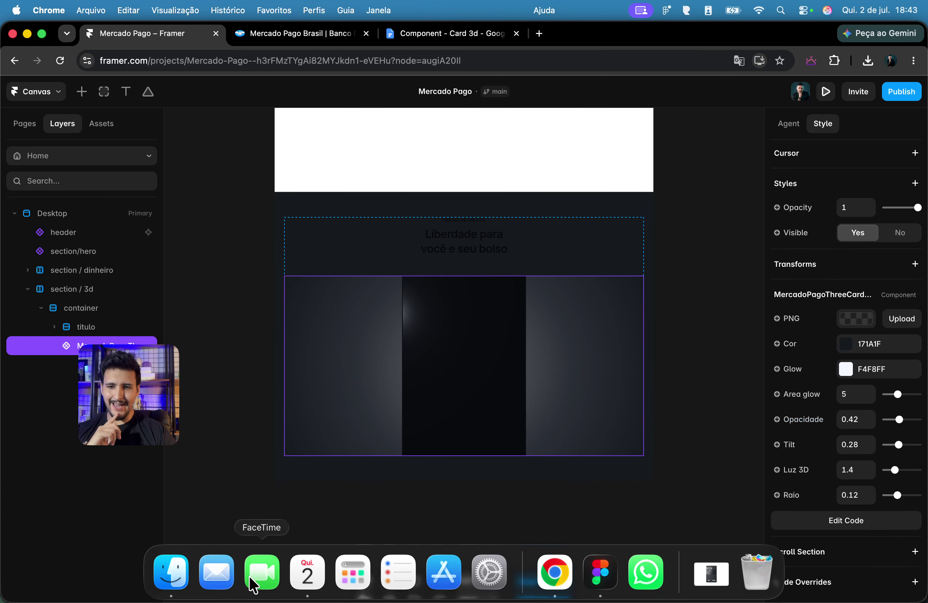
{"action": "left_click", "coordinate": [188, 558]}
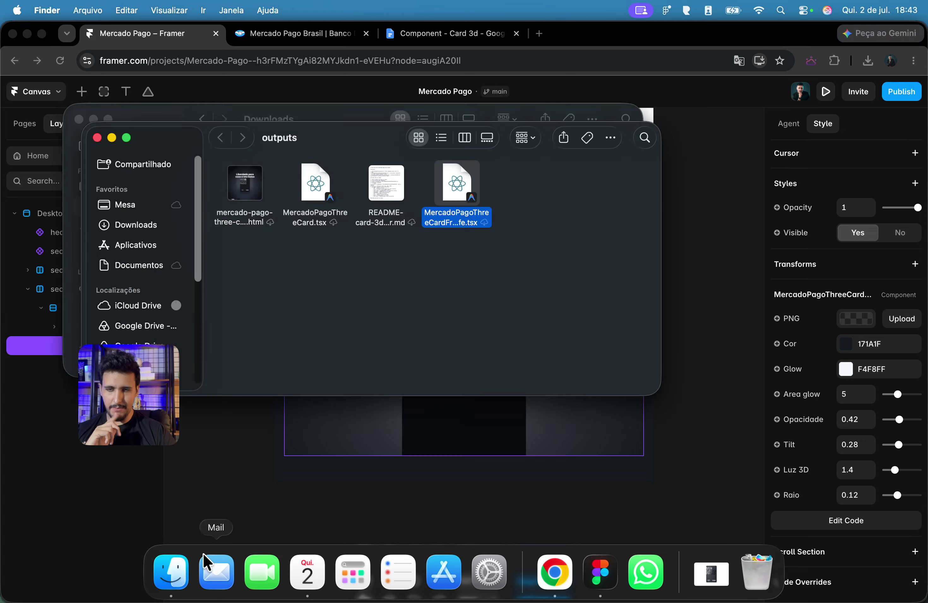
{"action": "left_click", "coordinate": [96, 138]}
{"action": "left_click", "coordinate": [417, 470]}
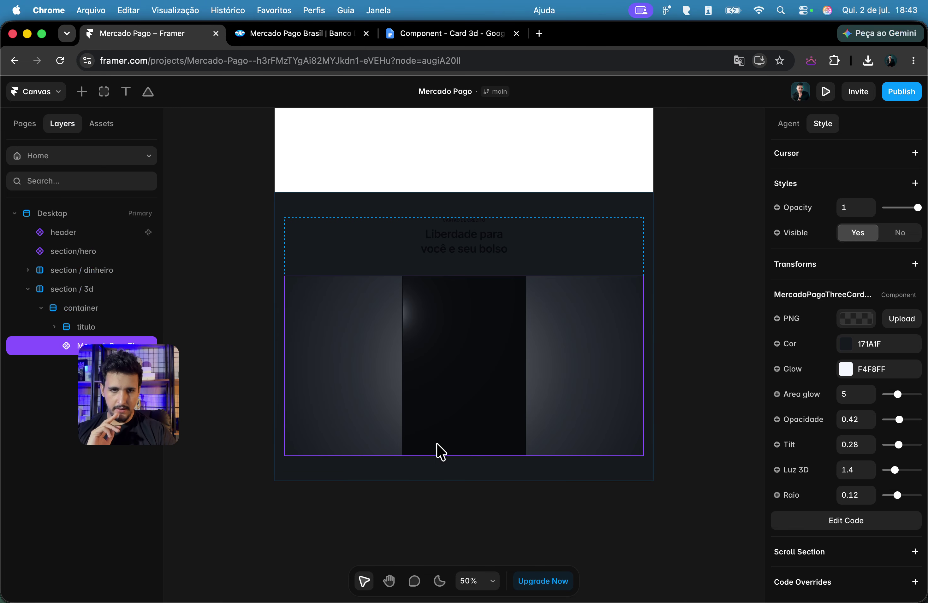
Step: Upload Cartão.png as the PNG image of the card component
{"action": "left_click", "coordinate": [854, 325]}
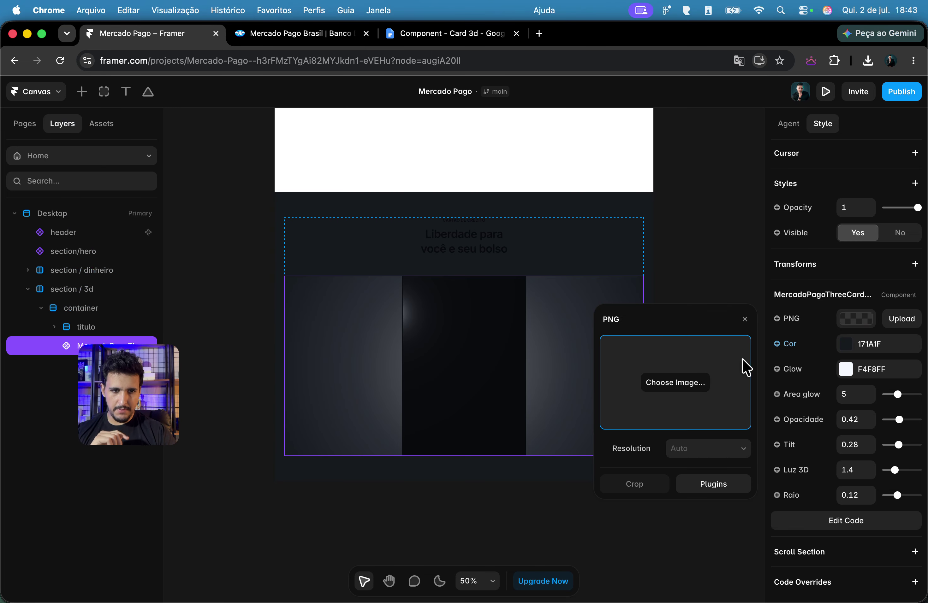
{"action": "left_click", "coordinate": [673, 384]}
{"action": "double_click", "coordinate": [234, 246]}
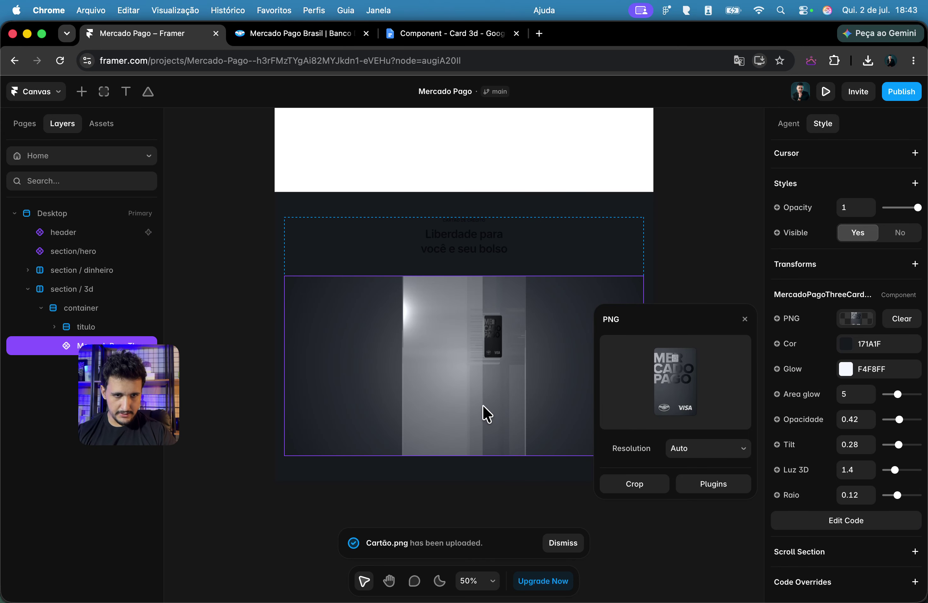
{"action": "scroll", "coordinate": [470, 372], "scroll_direction": "up", "scroll_amount": 5}
{"action": "scroll", "coordinate": [500, 265], "scroll_direction": "down", "scroll_amount": 4}
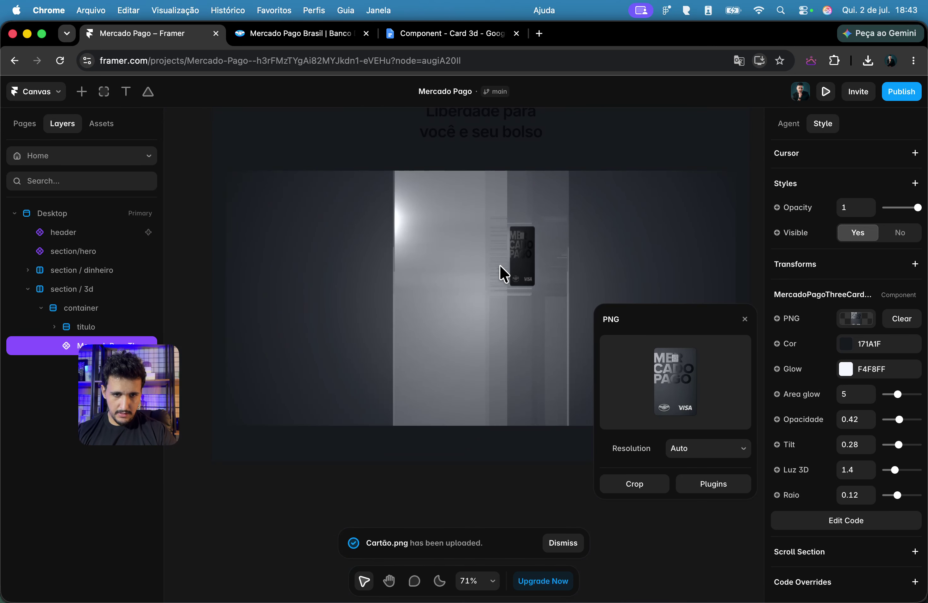
Step: Preview the page and examine the 3D card in the credit card section
{"action": "left_click", "coordinate": [824, 92]}
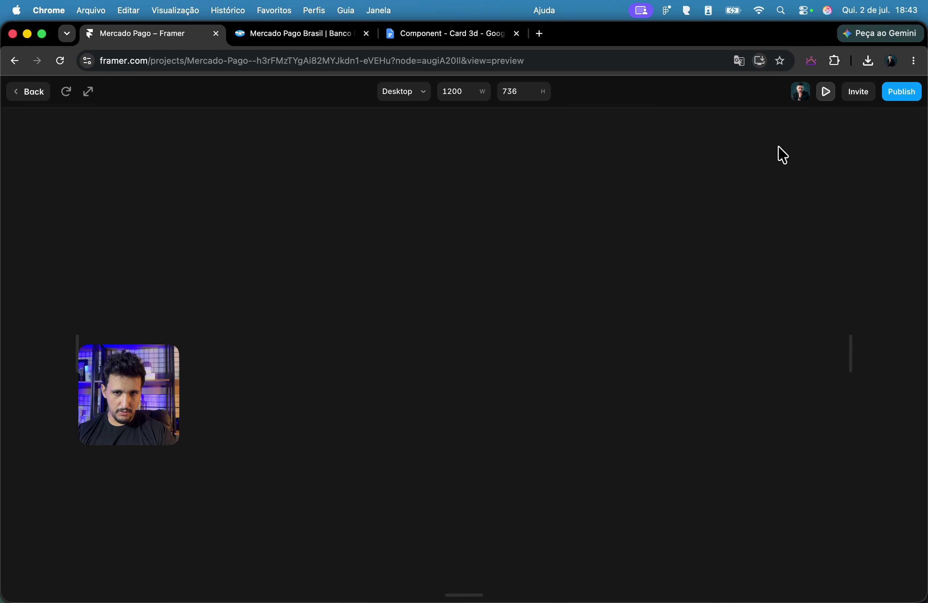
{"action": "scroll", "coordinate": [477, 331], "scroll_direction": "down", "scroll_amount": 10}
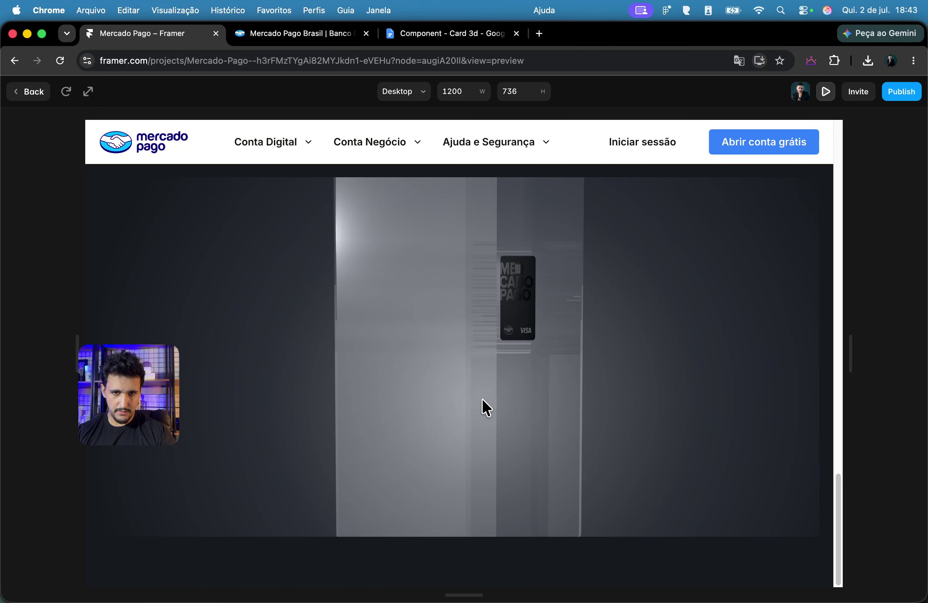
{"action": "scroll", "coordinate": [482, 397], "scroll_direction": "up", "scroll_amount": 1}
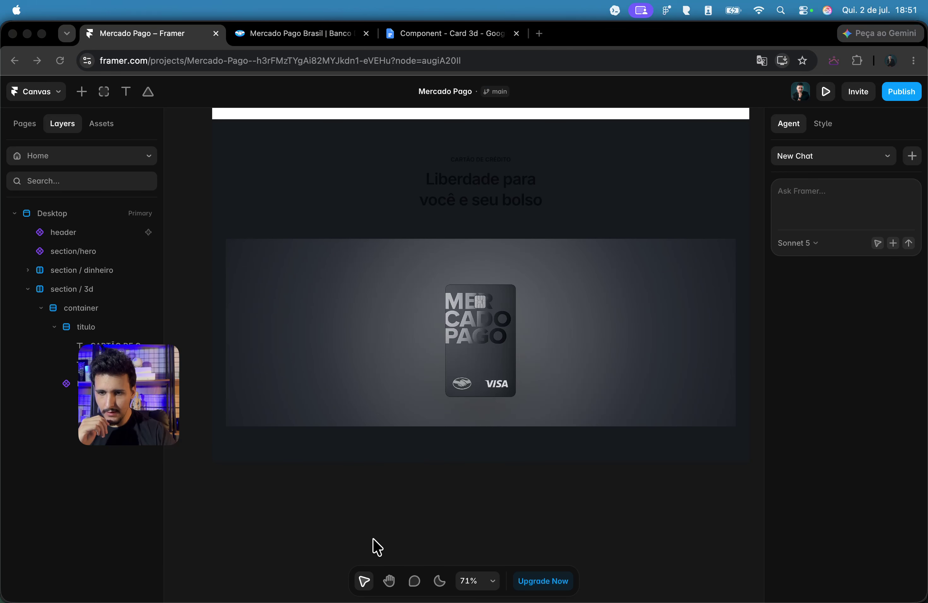
{"action": "left_click_drag", "start_coordinate": [167, 371], "coordinate": [789, 419]}
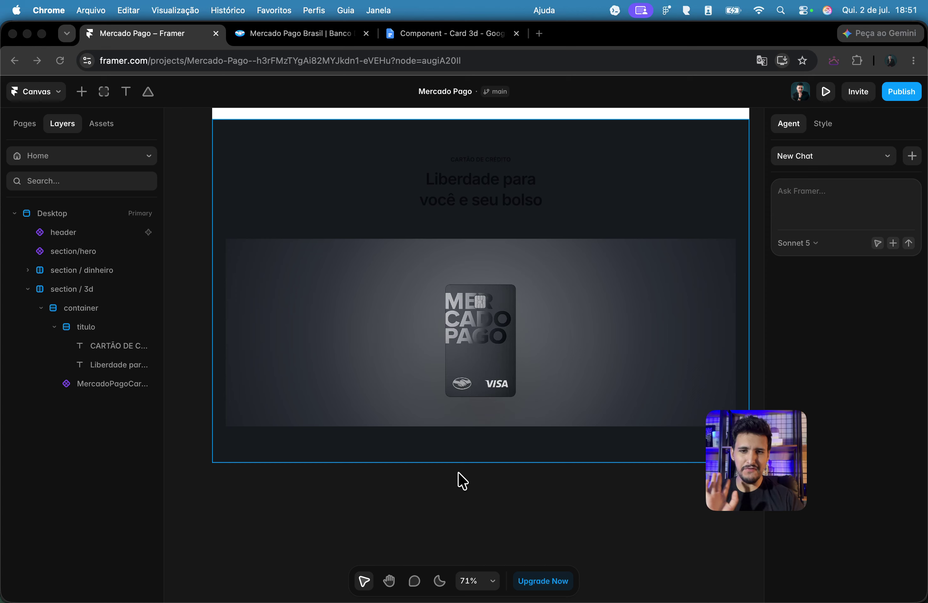
{"action": "left_click", "coordinate": [426, 472]}
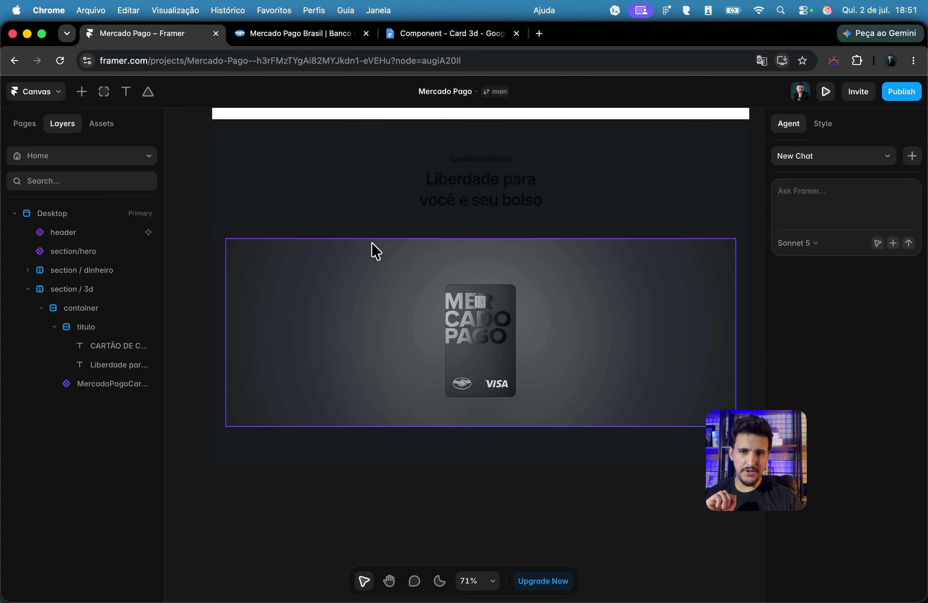
Step: Set the text color of the heading "Liberdade para você e seu bolso" to the White surface style
{"action": "left_click", "coordinate": [449, 206]}
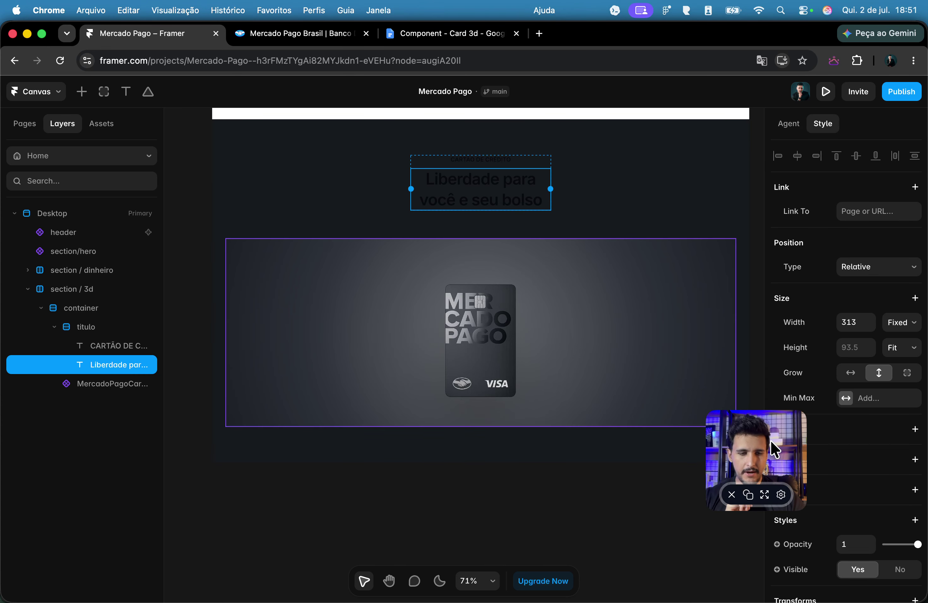
{"action": "left_click_drag", "start_coordinate": [778, 427], "coordinate": [143, 418]}
{"action": "left_click", "coordinate": [496, 209]}
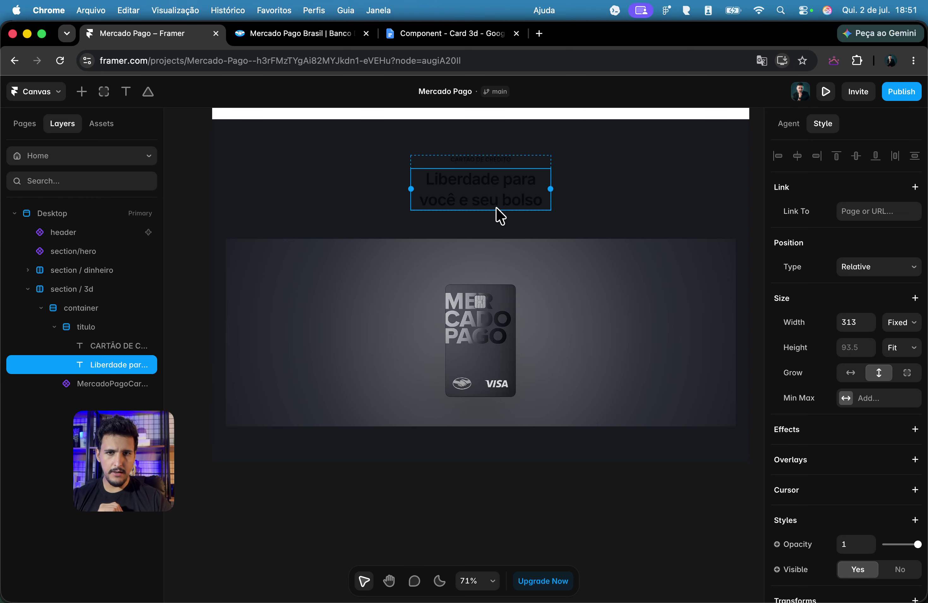
{"action": "scroll", "coordinate": [895, 325], "scroll_direction": "down", "scroll_amount": 6}
{"action": "left_click", "coordinate": [858, 440]}
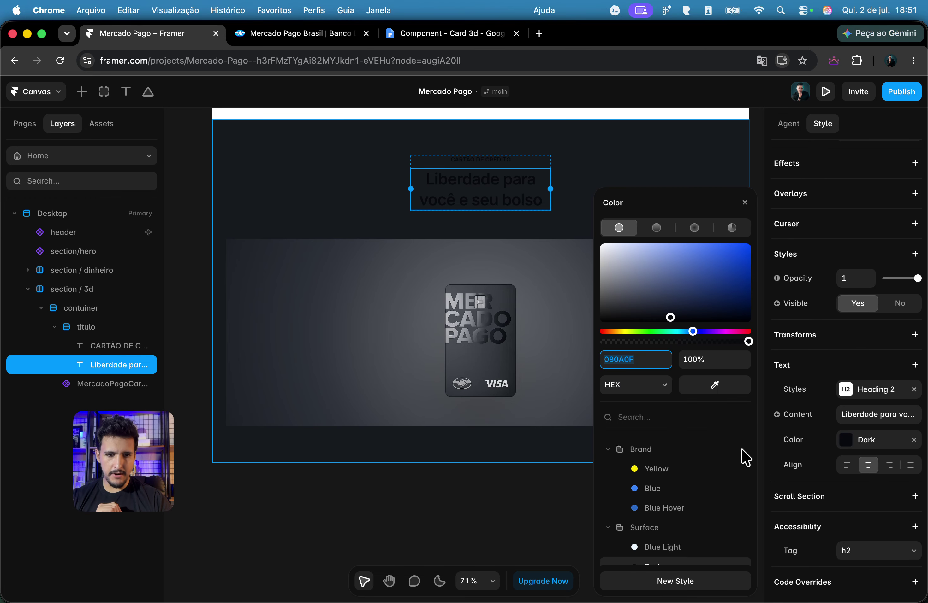
{"action": "scroll", "coordinate": [673, 546], "scroll_direction": "down", "scroll_amount": 3}
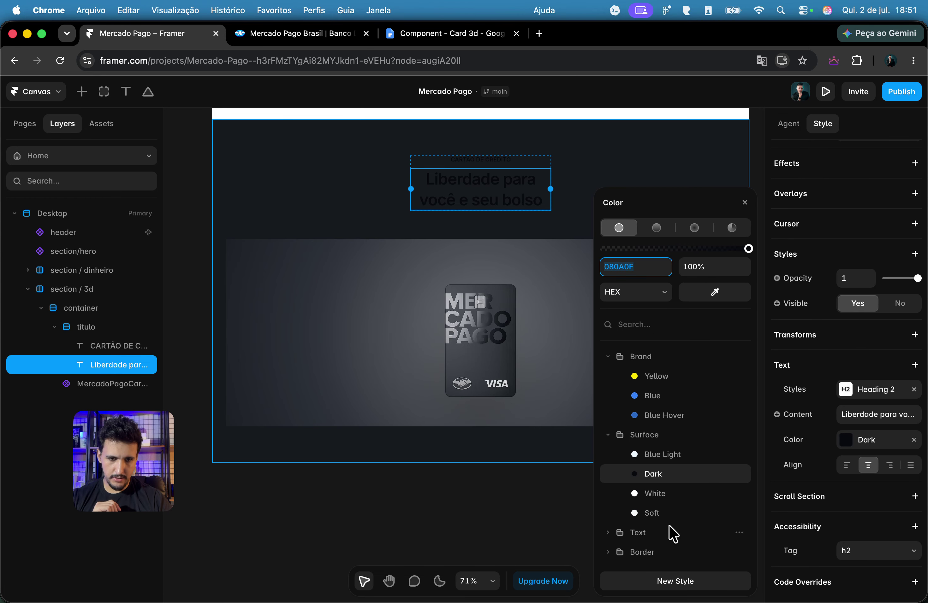
{"action": "left_click", "coordinate": [662, 494]}
Step: Apply the White color style to the "CARTÃO DE CRÉDITO" label above the heading
{"action": "left_click", "coordinate": [488, 161]}
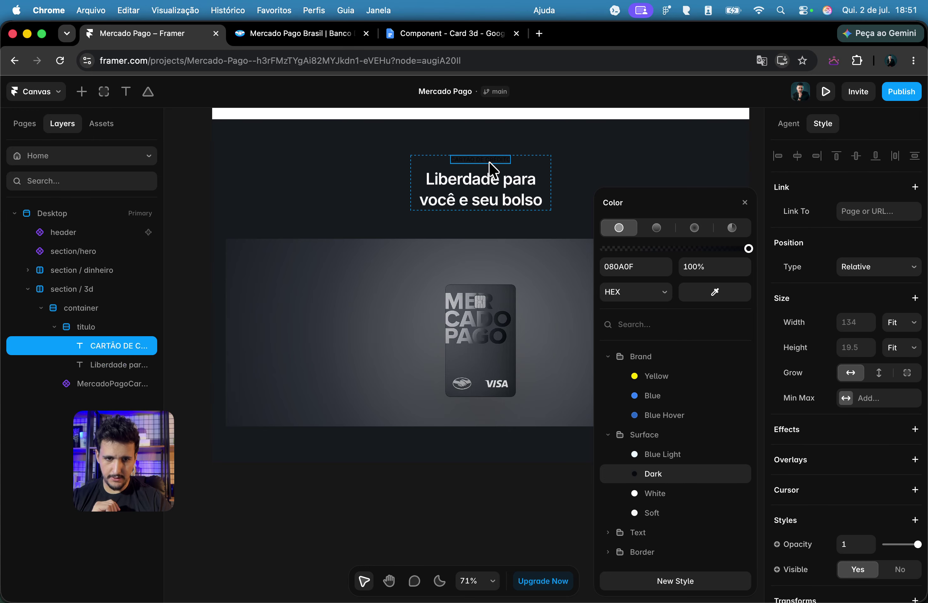
{"action": "left_click", "coordinate": [657, 494]}
{"action": "left_click", "coordinate": [441, 466]}
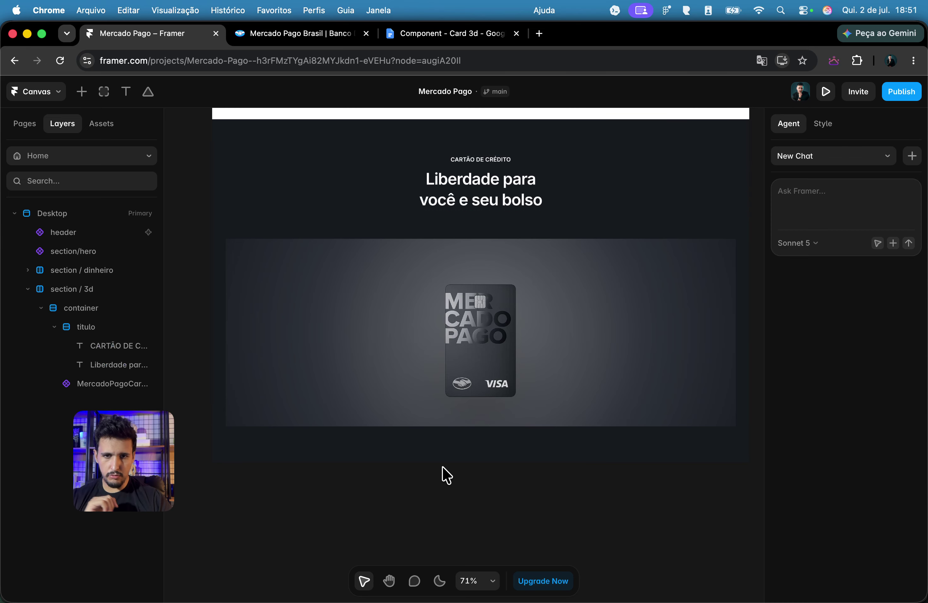
Step: Select the new card component and review its size, tilt, glow and shadow settings
{"action": "left_click", "coordinate": [488, 289]}
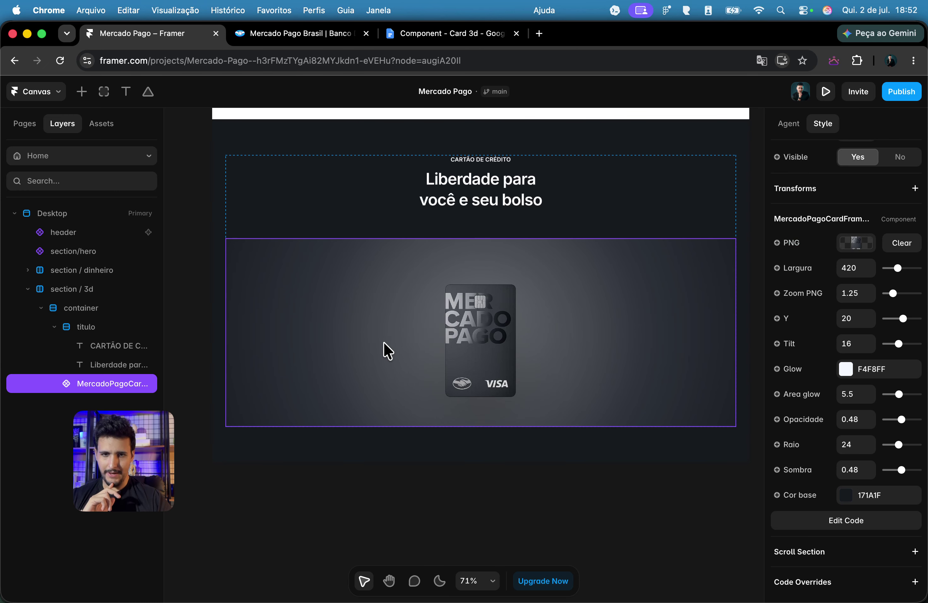
{"action": "scroll", "coordinate": [717, 240], "scroll_direction": "up", "scroll_amount": 10}
{"action": "scroll", "coordinate": [706, 255], "scroll_direction": "down", "scroll_amount": 5}
{"action": "scroll", "coordinate": [902, 267], "scroll_direction": "up", "scroll_amount": 8}
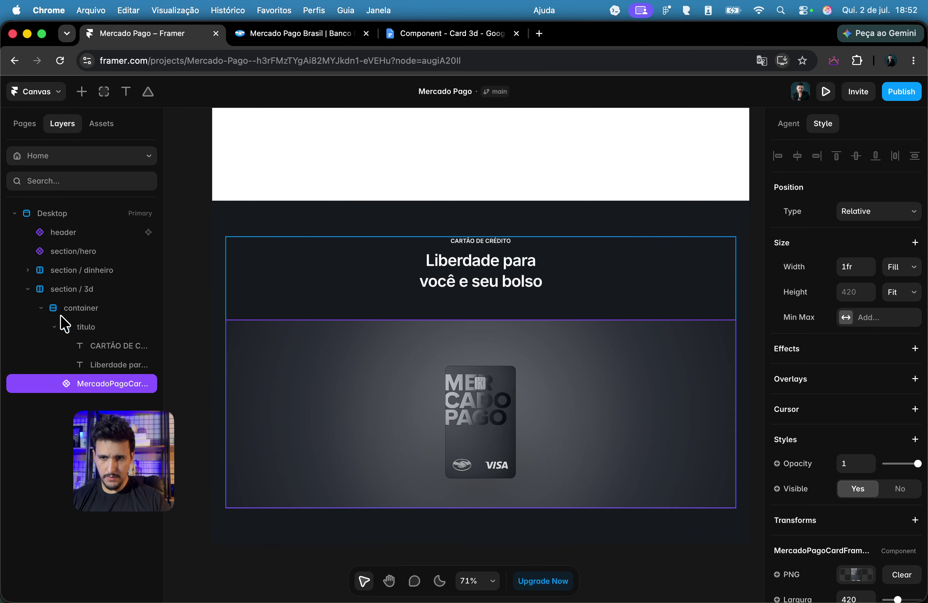
Step: Move the titulo stack and the card component out of the container directly into section / 3d, and delete the empty container
{"action": "left_click", "coordinate": [55, 326]}
{"action": "left_click", "coordinate": [108, 329]}
{"action": "left_click", "coordinate": [108, 344], "text": "shift"}
{"action": "left_click_drag", "start_coordinate": [108, 342], "coordinate": [97, 306]}
{"action": "left_click", "coordinate": [91, 347]}
{"action": "key", "text": "Delete"}
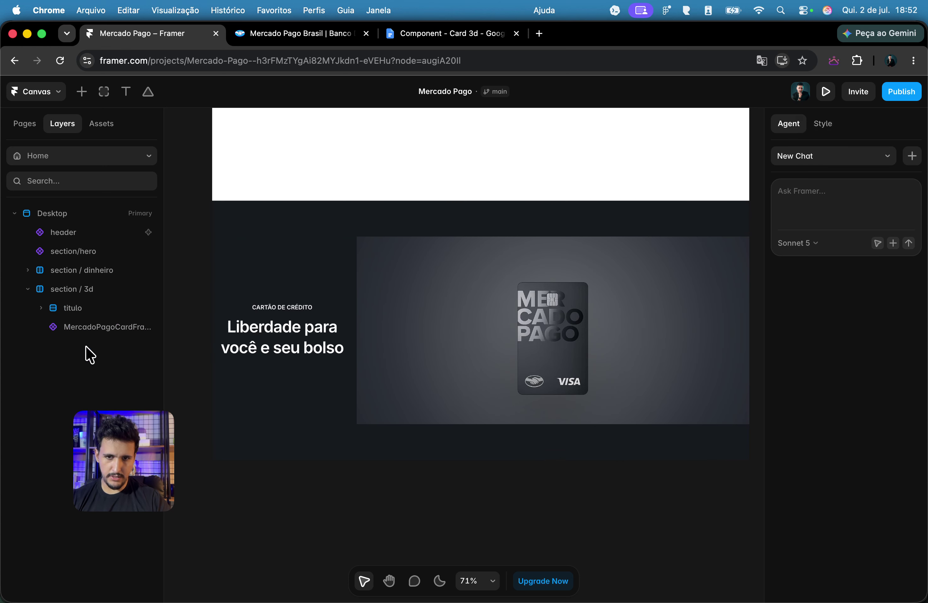
Step: Change the stack direction of section / 3d to vertical
{"action": "left_click", "coordinate": [373, 234]}
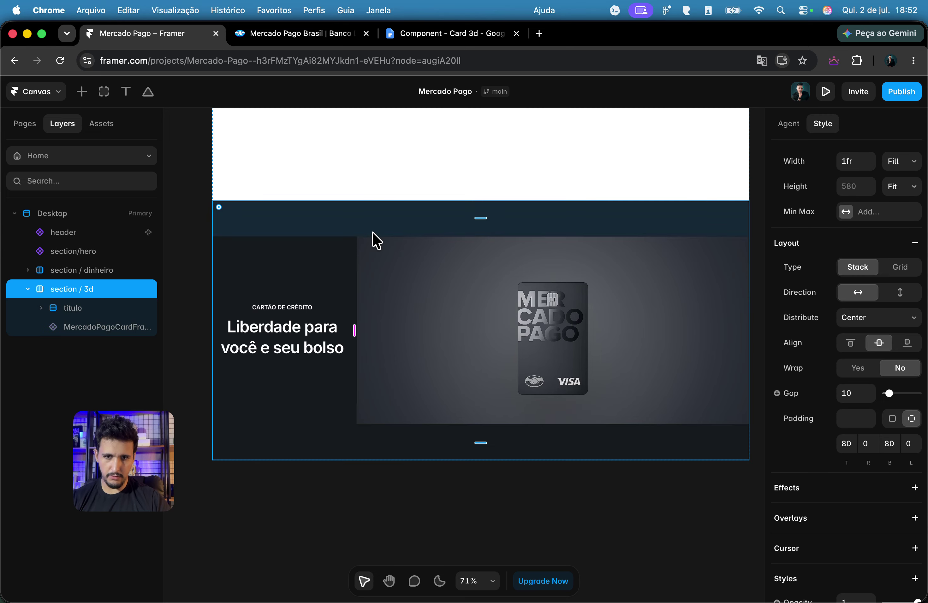
{"action": "left_click", "coordinate": [900, 294]}
{"action": "left_click", "coordinate": [606, 379]}
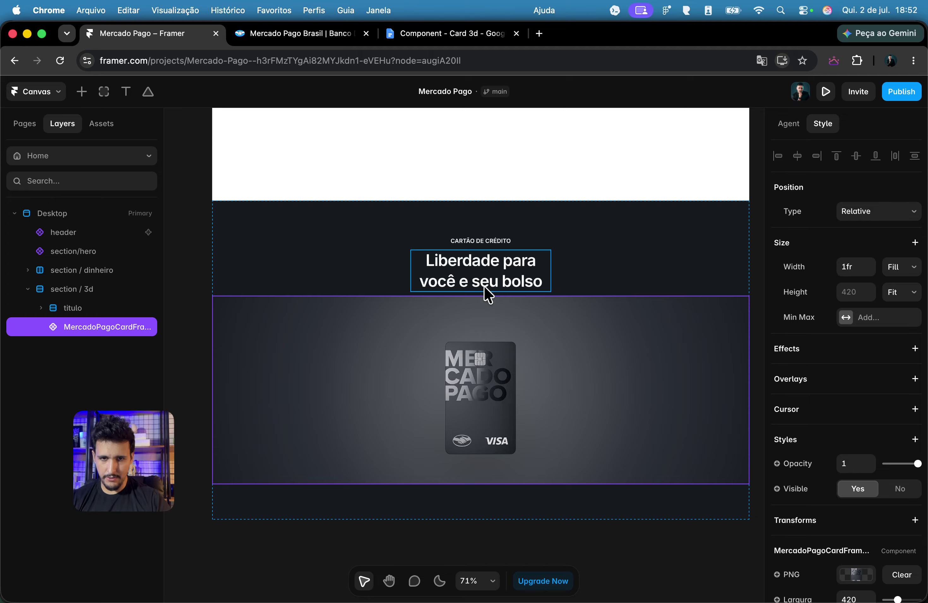
Step: Add a Z Index property to the titulo stack's styles
{"action": "left_click", "coordinate": [526, 248]}
{"action": "scroll", "coordinate": [875, 458], "scroll_direction": "down", "scroll_amount": 10}
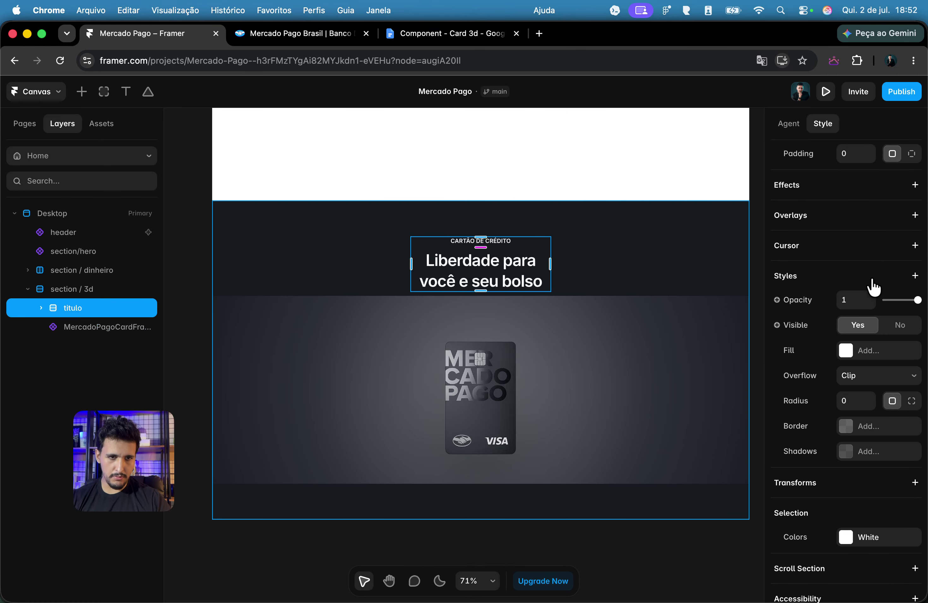
{"action": "left_click", "coordinate": [873, 288]}
{"action": "left_click", "coordinate": [781, 580]}
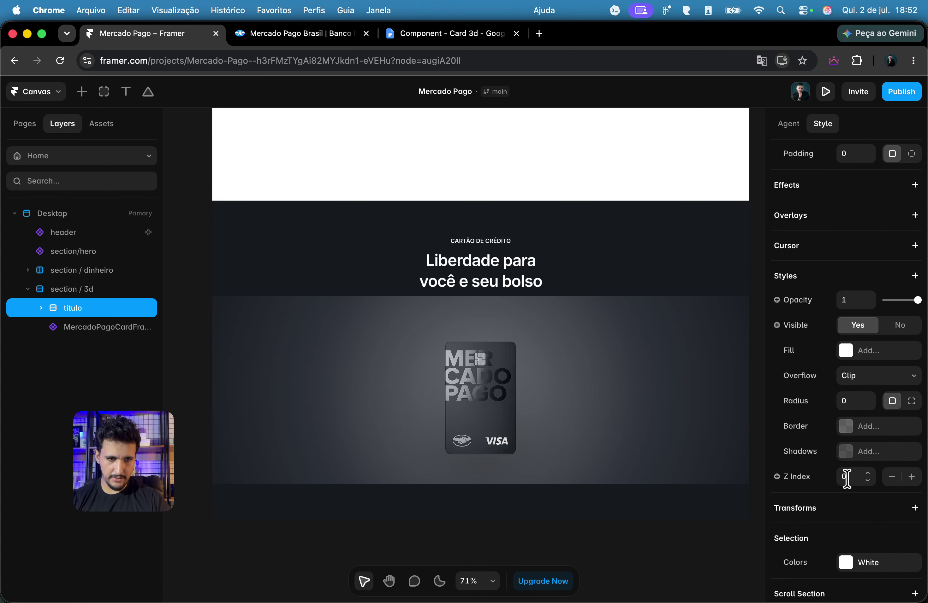
Step: Set the card component's position type to Absolute with left, right and top offsets of 0 and a Fixed height type
{"action": "left_click", "coordinate": [595, 406]}
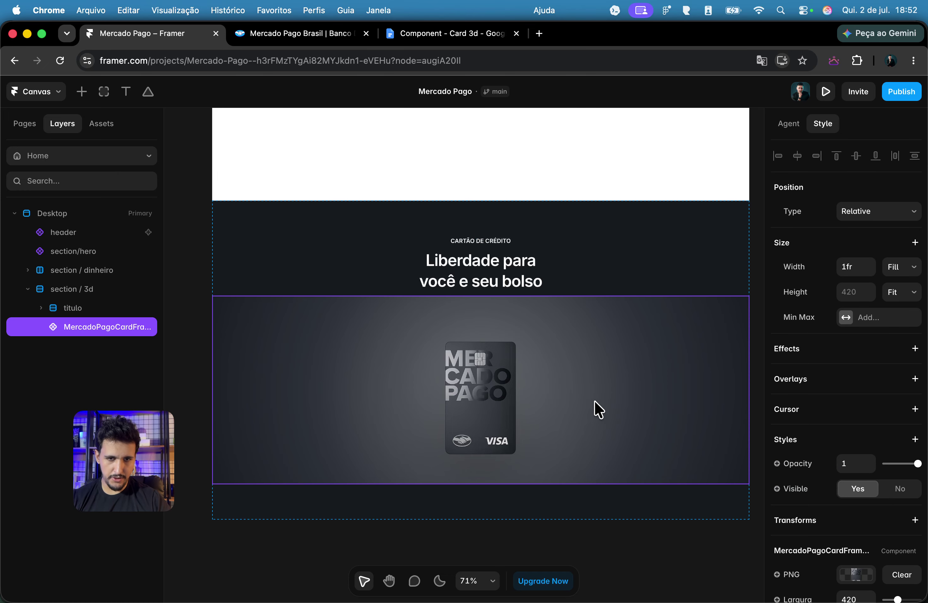
{"action": "left_click", "coordinate": [886, 209]}
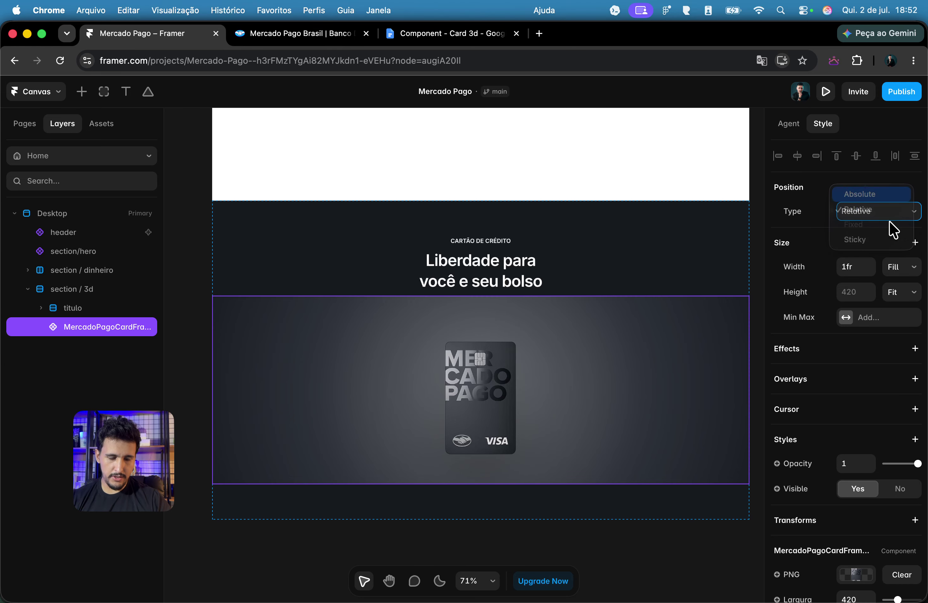
{"action": "left_click", "coordinate": [862, 193]}
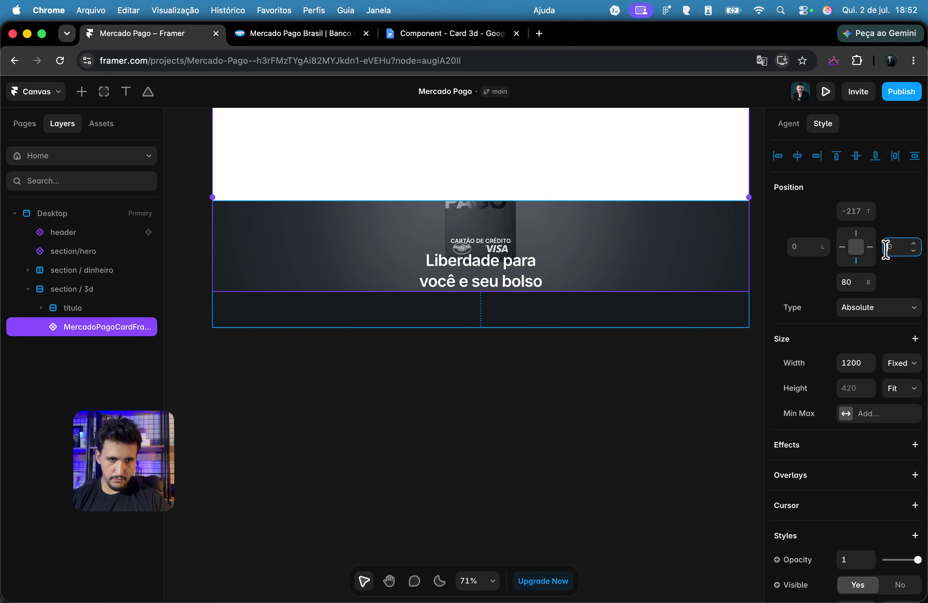
{"action": "left_click", "coordinate": [805, 247]}
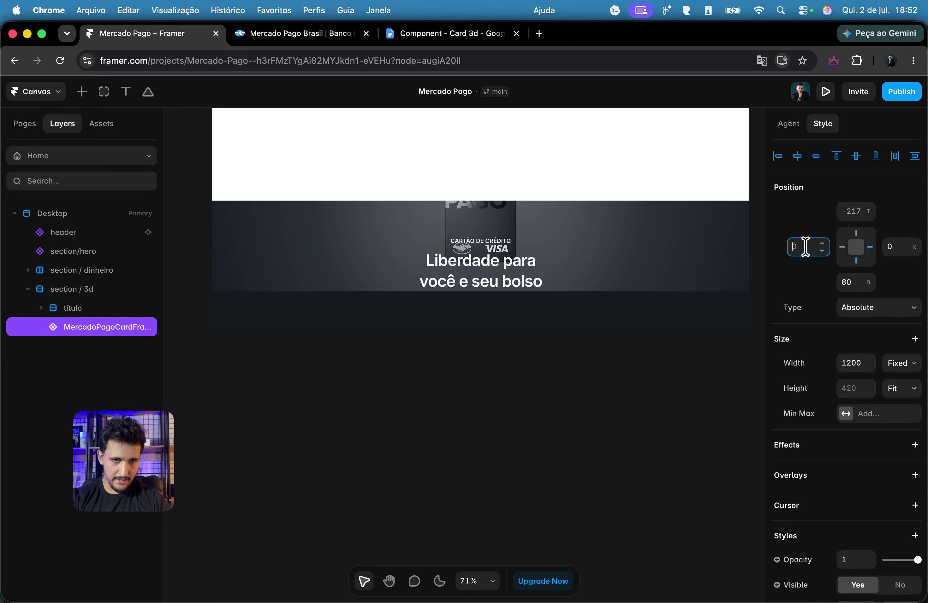
{"action": "left_click", "coordinate": [900, 402]}
{"action": "left_click", "coordinate": [872, 340]}
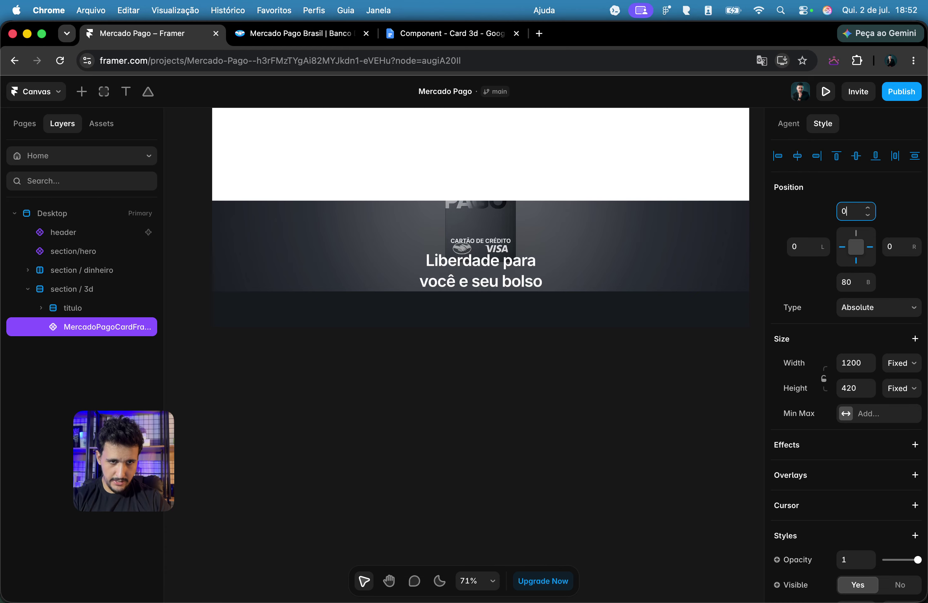
{"action": "key", "text": "Return"}
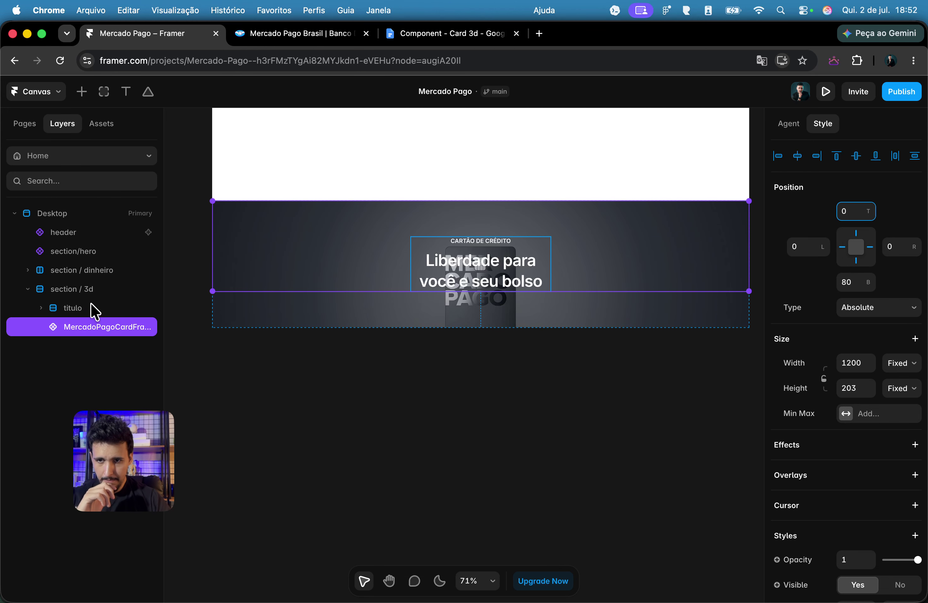
Step: Set the padding of section / 3d to 0, switch its height to Fixed and stretch the section much taller
{"action": "left_click", "coordinate": [338, 325]}
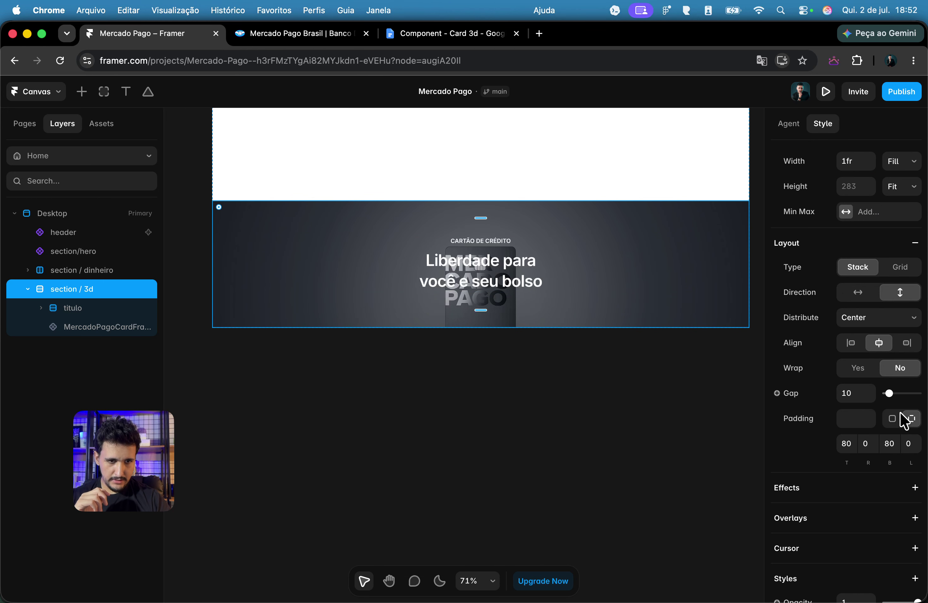
{"action": "left_click", "coordinate": [901, 417]}
{"action": "left_click", "coordinate": [897, 191]}
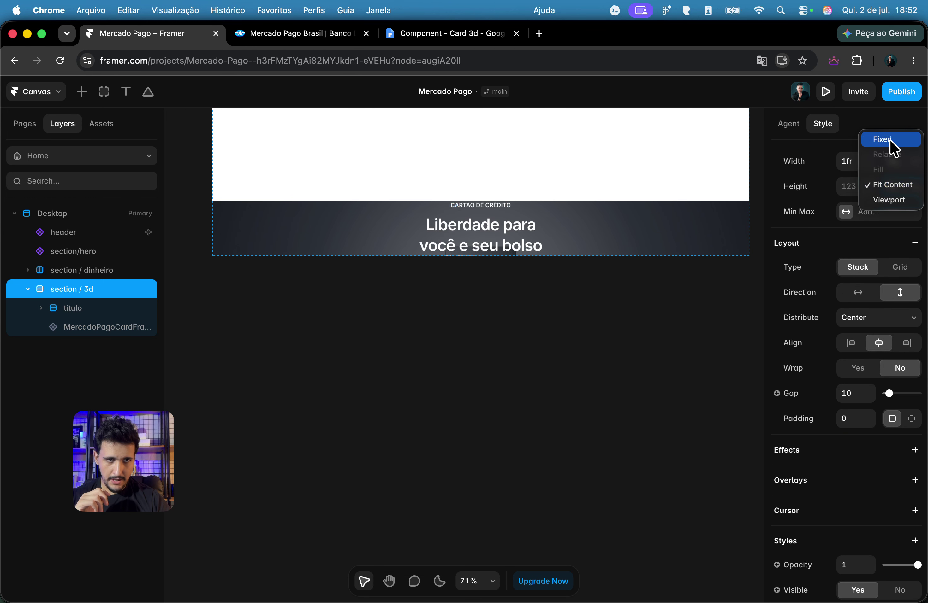
{"action": "left_click", "coordinate": [883, 138]}
{"action": "left_click_drag", "start_coordinate": [612, 255], "coordinate": [611, 549]}
{"action": "left_click", "coordinate": [681, 565]}
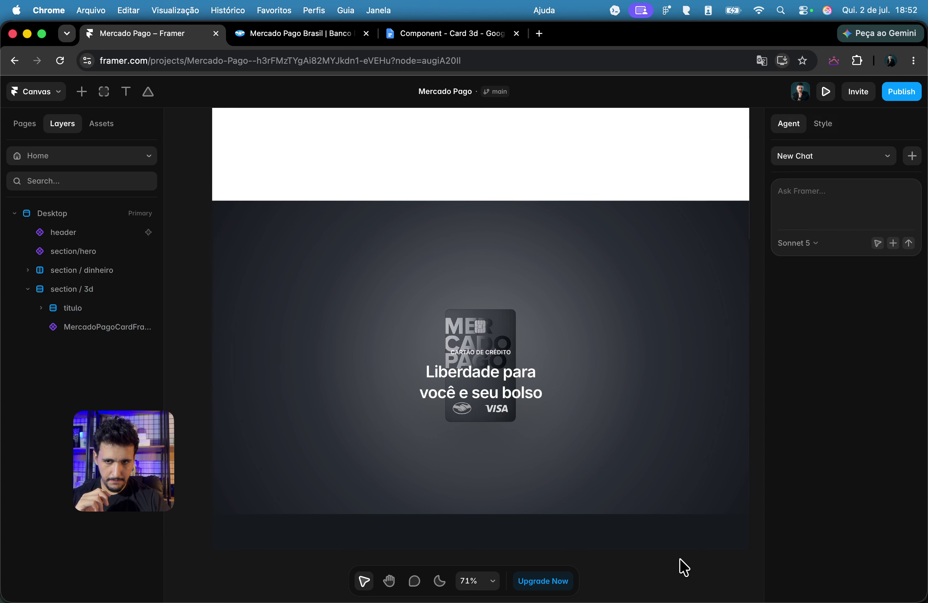
Step: Set the card component's bottom offset to 0 so it fills the full height of section / 3d
{"action": "left_click", "coordinate": [679, 405]}
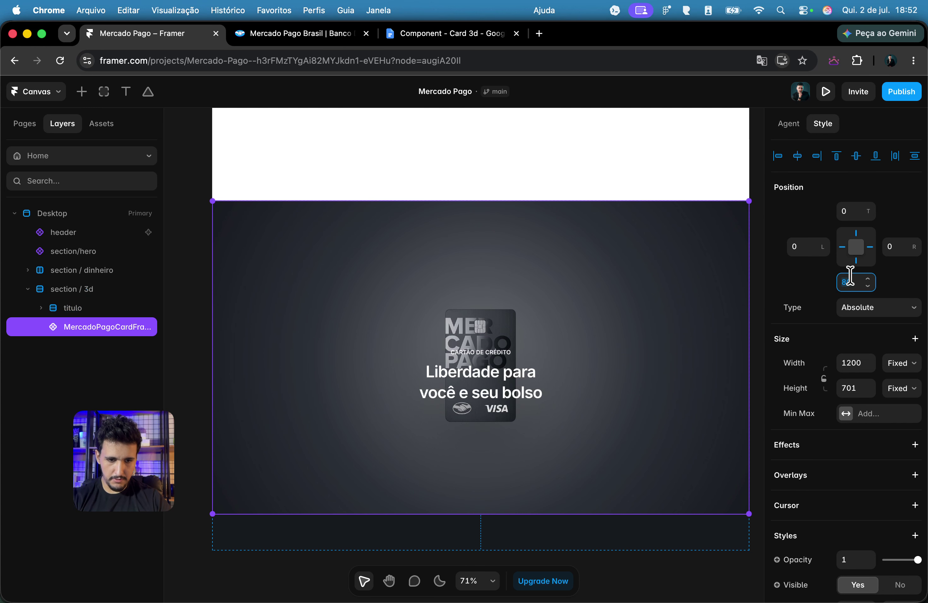
{"action": "type", "text": "0"}
{"action": "key", "text": "Return"}
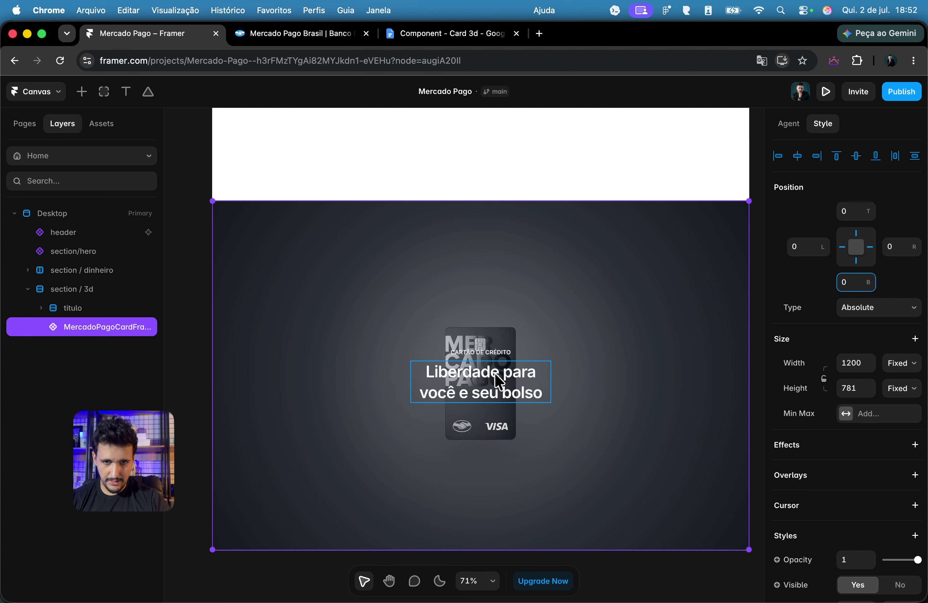
Step: Set section / 3d's distribution to Start and its individual top padding to 120
{"action": "left_click", "coordinate": [73, 309]}
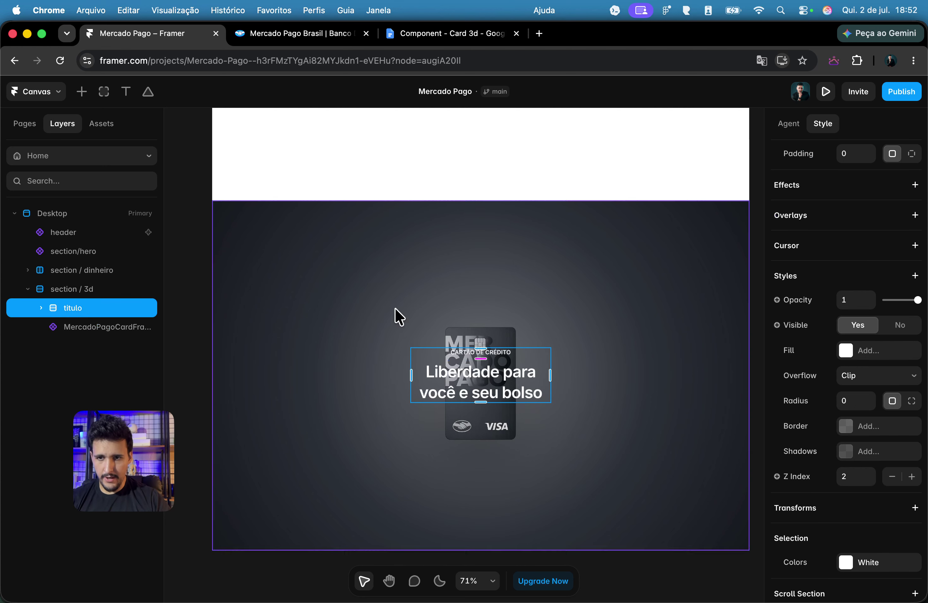
{"action": "left_click", "coordinate": [118, 290]}
{"action": "left_click", "coordinate": [874, 320]}
{"action": "left_click", "coordinate": [870, 300]}
{"action": "left_click", "coordinate": [913, 418]}
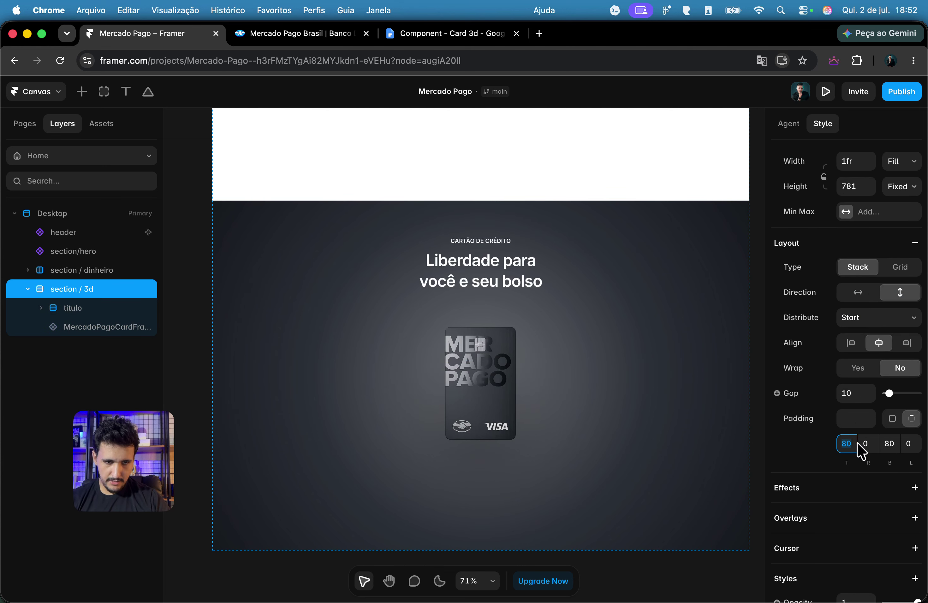
{"action": "type", "text": "120"}
{"action": "key", "text": "Return"}
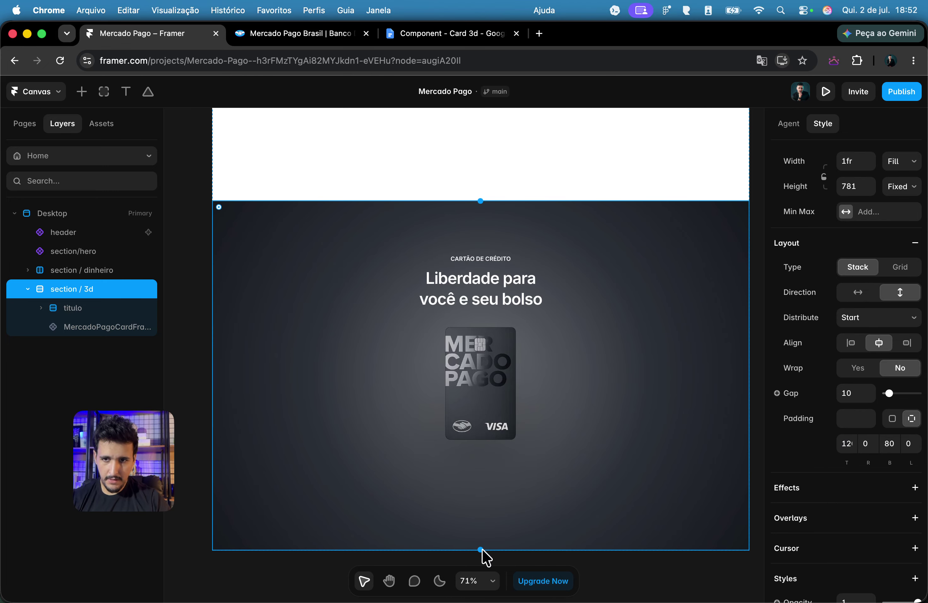
Step: Set the card component's Largura to 497 and its Y to 66
{"action": "left_click", "coordinate": [108, 334]}
{"action": "scroll", "coordinate": [920, 361], "scroll_direction": "down", "scroll_amount": 10}
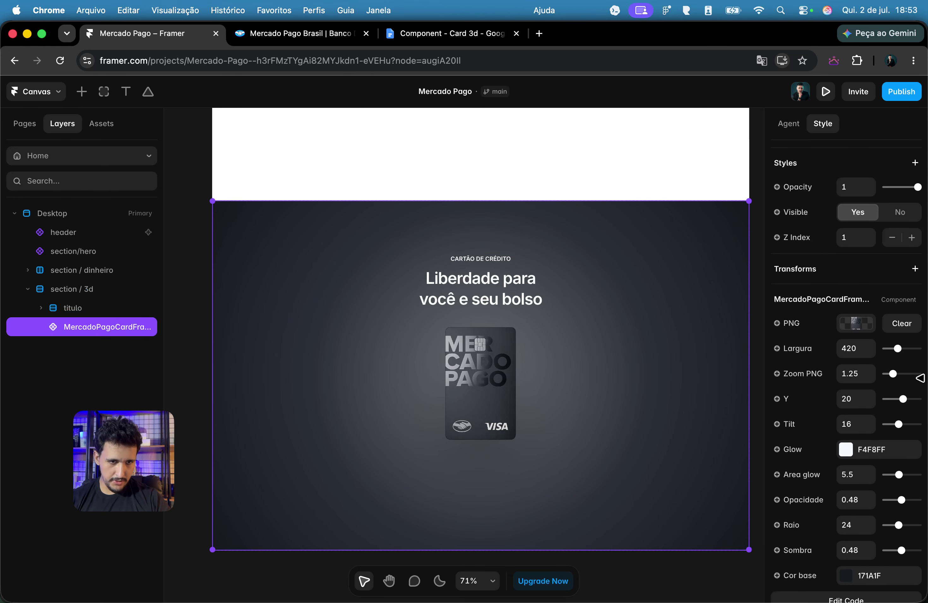
{"action": "left_click_drag", "start_coordinate": [899, 356], "coordinate": [902, 360]}
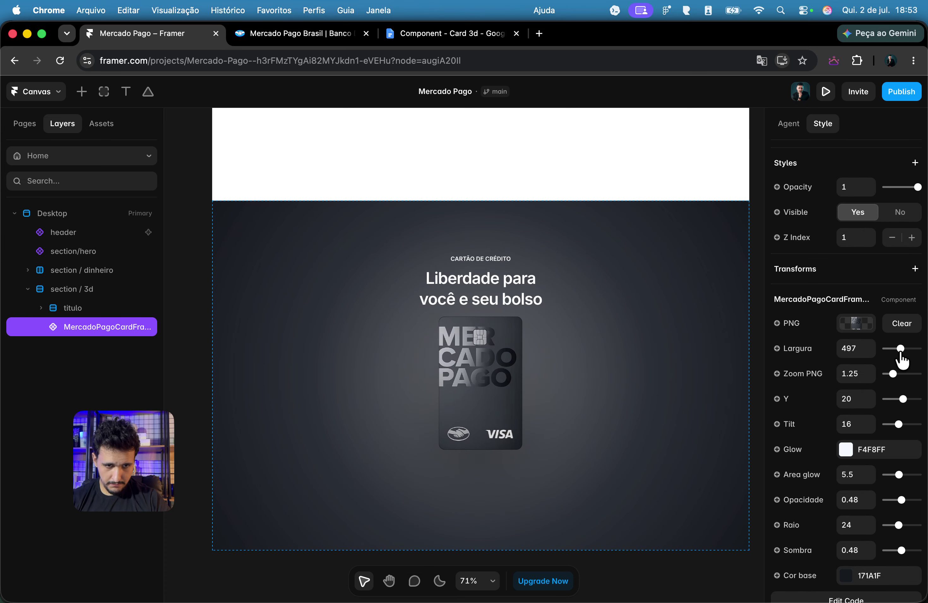
{"action": "left_click_drag", "start_coordinate": [905, 401], "coordinate": [907, 401]}
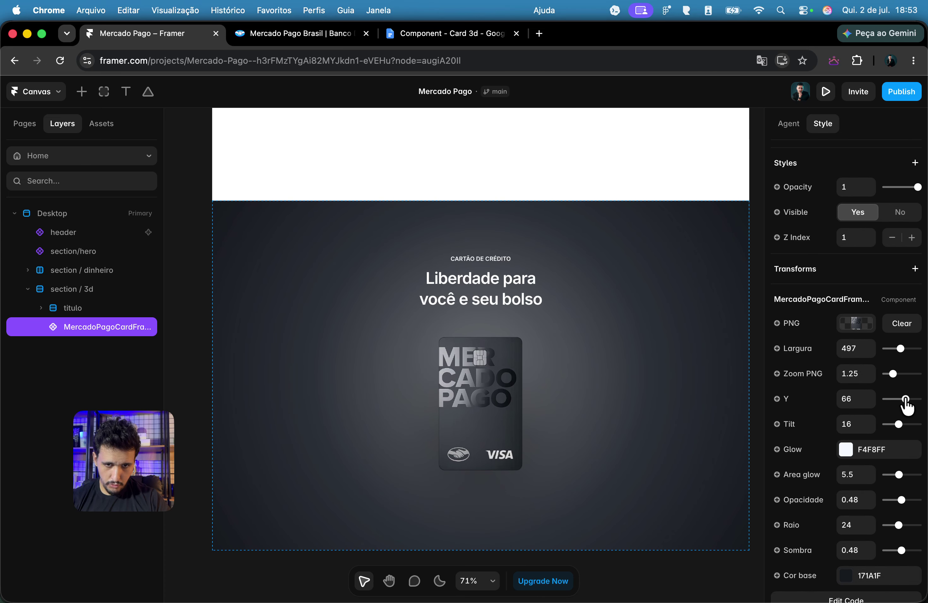
Step: Preview the credit card section and enlarge the card to a Largura of 599
{"action": "left_click", "coordinate": [829, 91]}
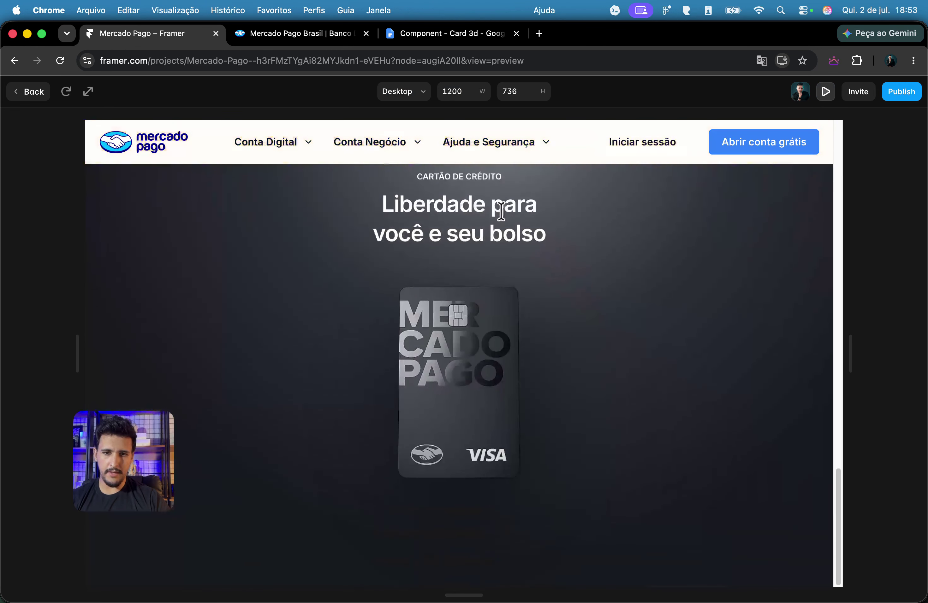
{"action": "scroll", "coordinate": [501, 212], "scroll_direction": "up", "scroll_amount": 1}
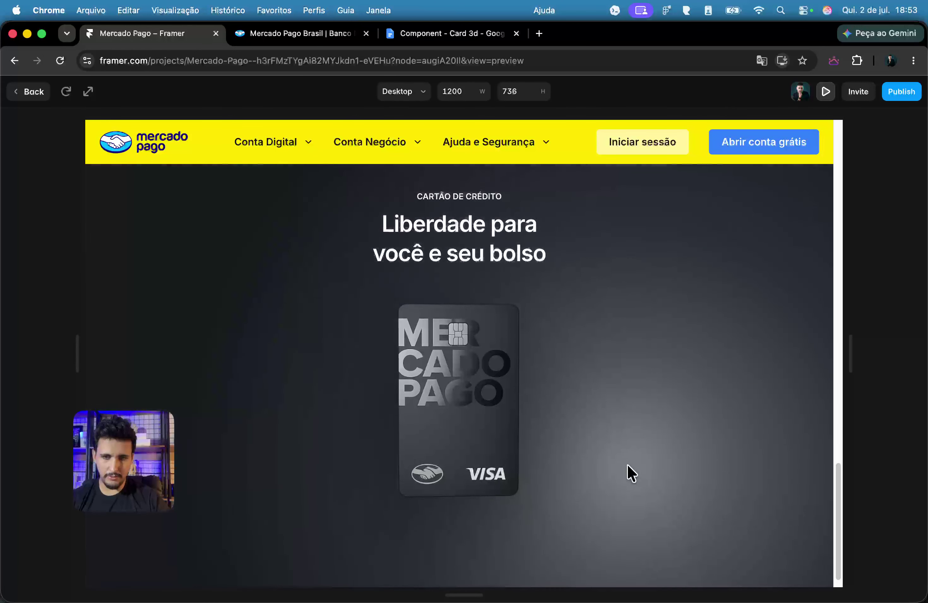
{"action": "scroll", "coordinate": [628, 472], "scroll_direction": "up", "scroll_amount": 5}
{"action": "scroll", "coordinate": [406, 428], "scroll_direction": "down", "scroll_amount": 5}
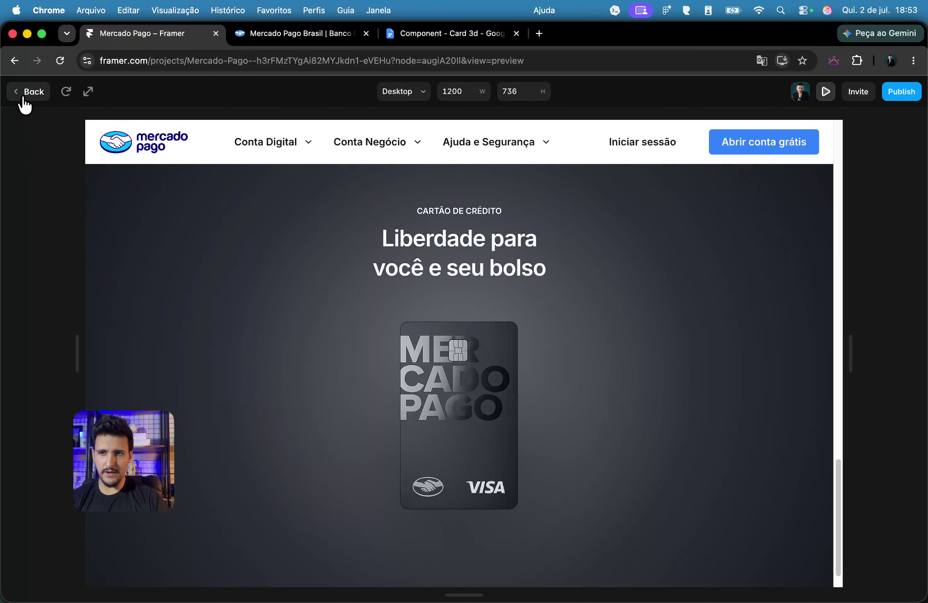
{"action": "left_click", "coordinate": [27, 92]}
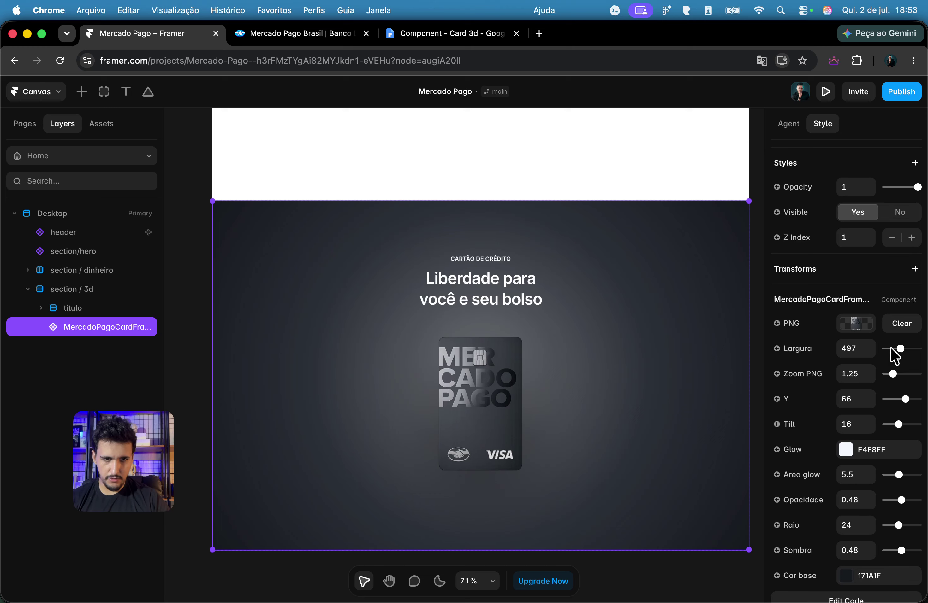
{"action": "left_click_drag", "start_coordinate": [898, 350], "coordinate": [903, 354]}
Step: Compare with the card section on the Mercado Pago site and set the card component's Cor base to 000000
{"action": "left_click", "coordinate": [274, 34]}
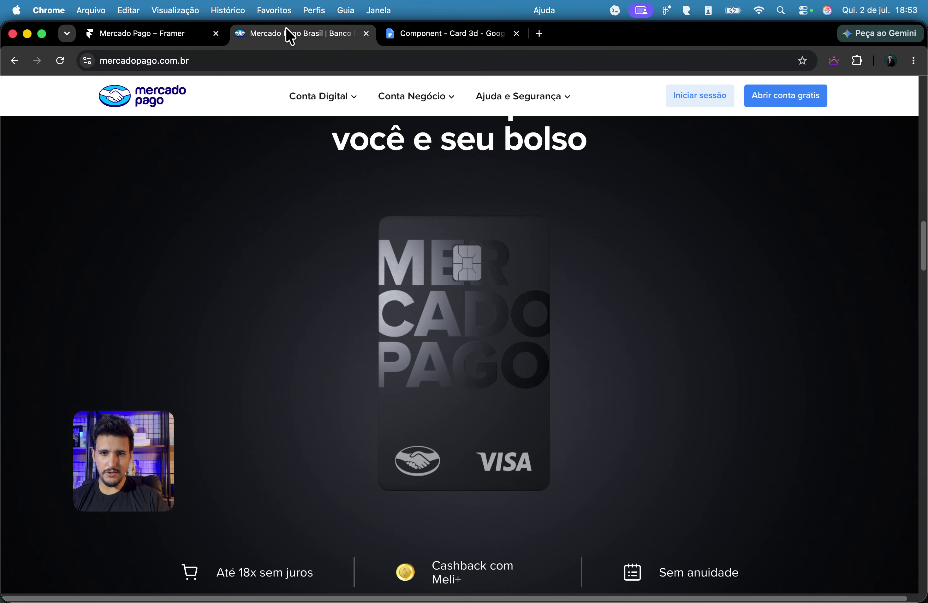
{"action": "scroll", "coordinate": [265, 198], "scroll_direction": "down", "scroll_amount": 4}
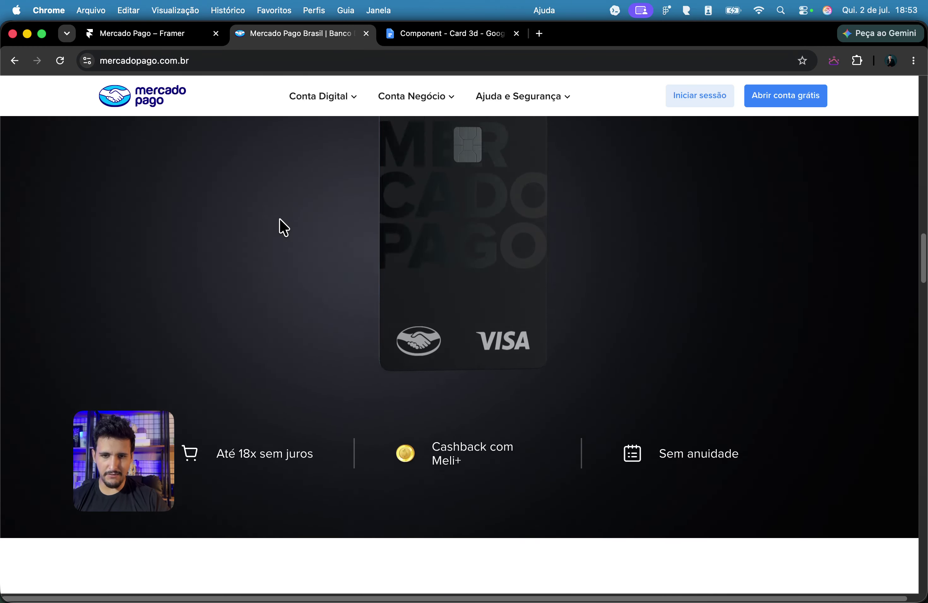
{"action": "left_click", "coordinate": [129, 35]}
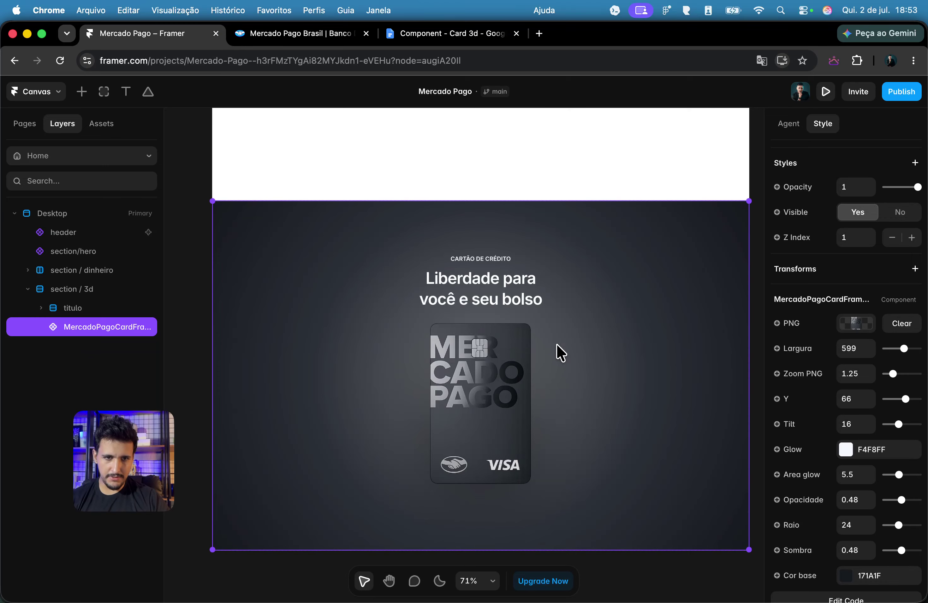
{"action": "scroll", "coordinate": [853, 344], "scroll_direction": "down", "scroll_amount": 1}
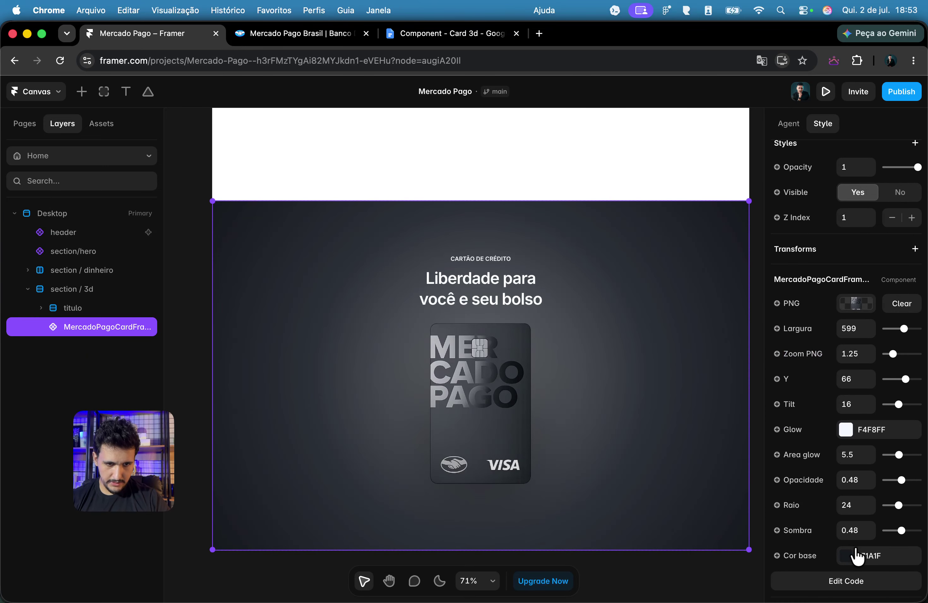
{"action": "left_click", "coordinate": [863, 557]}
{"action": "left_click_drag", "start_coordinate": [684, 297], "coordinate": [489, 473]}
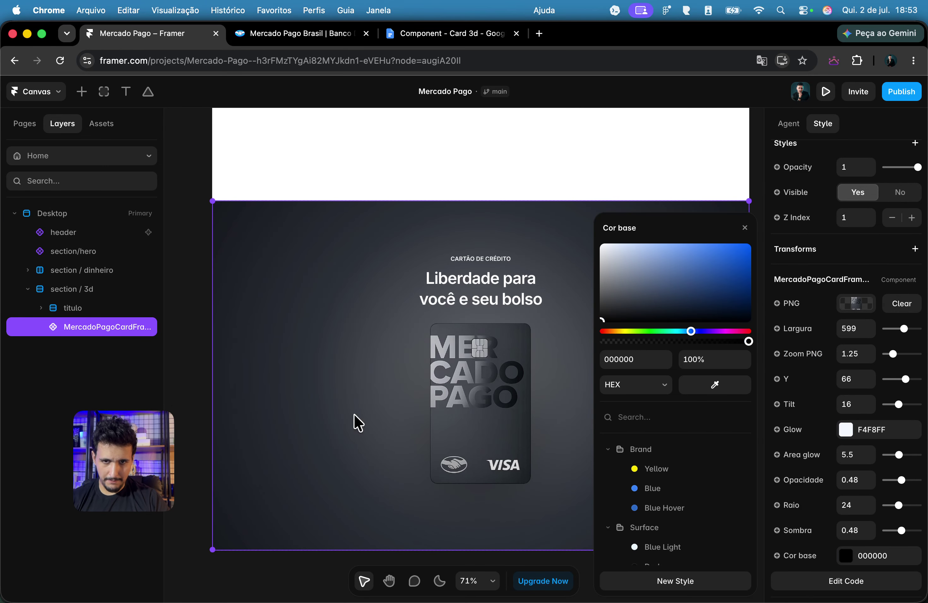
Step: Set the fill of section / 3d to black, 000000
{"action": "left_click", "coordinate": [86, 291]}
{"action": "scroll", "coordinate": [913, 443], "scroll_direction": "down", "scroll_amount": 10}
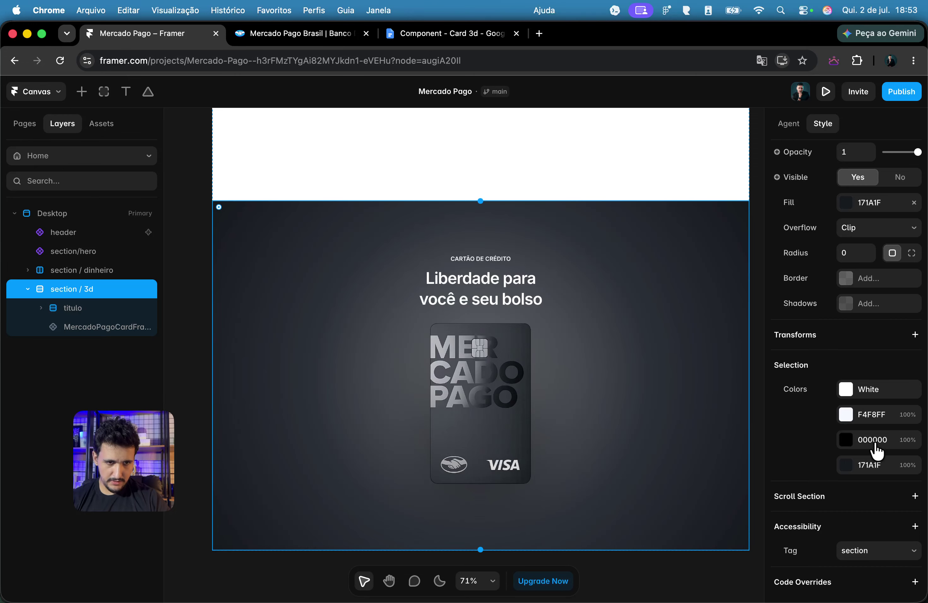
{"action": "left_click", "coordinate": [858, 211]}
{"action": "left_click_drag", "start_coordinate": [640, 316], "coordinate": [365, 450]}
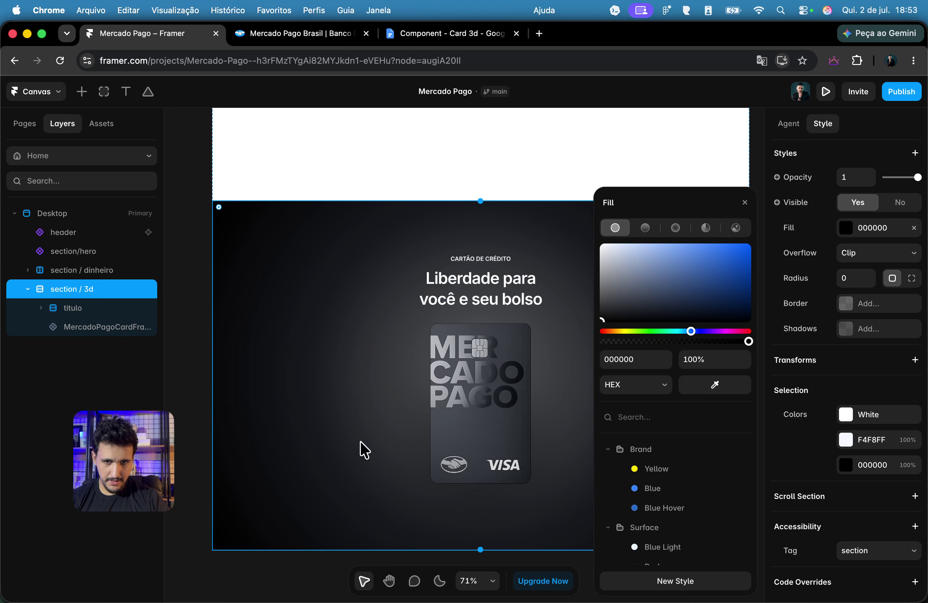
{"action": "left_click", "coordinate": [202, 410]}
Step: Preview the page and lower the card by setting its Y to 91
{"action": "left_click", "coordinate": [824, 90]}
{"action": "scroll", "coordinate": [512, 259], "scroll_direction": "down", "scroll_amount": 10}
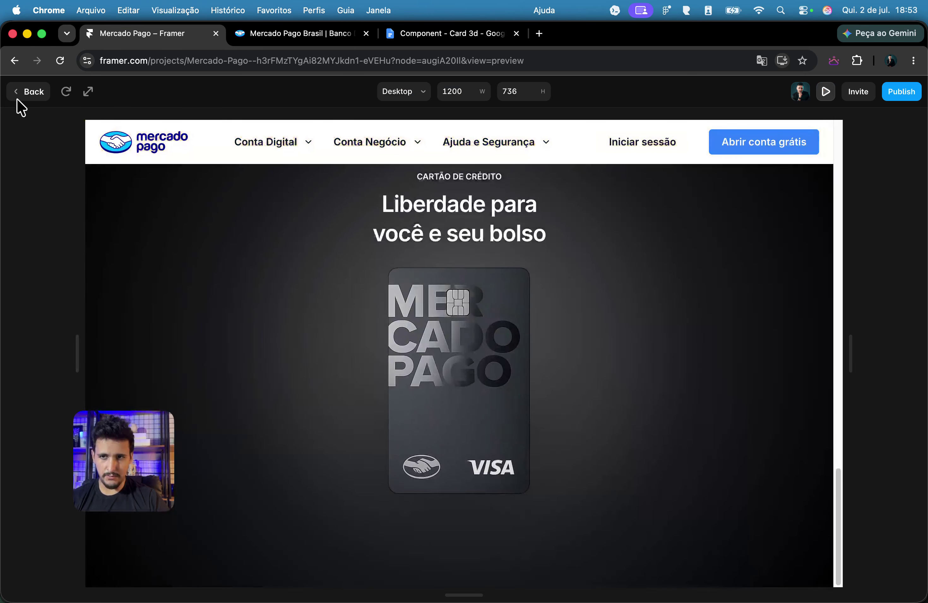
{"action": "left_click", "coordinate": [23, 92]}
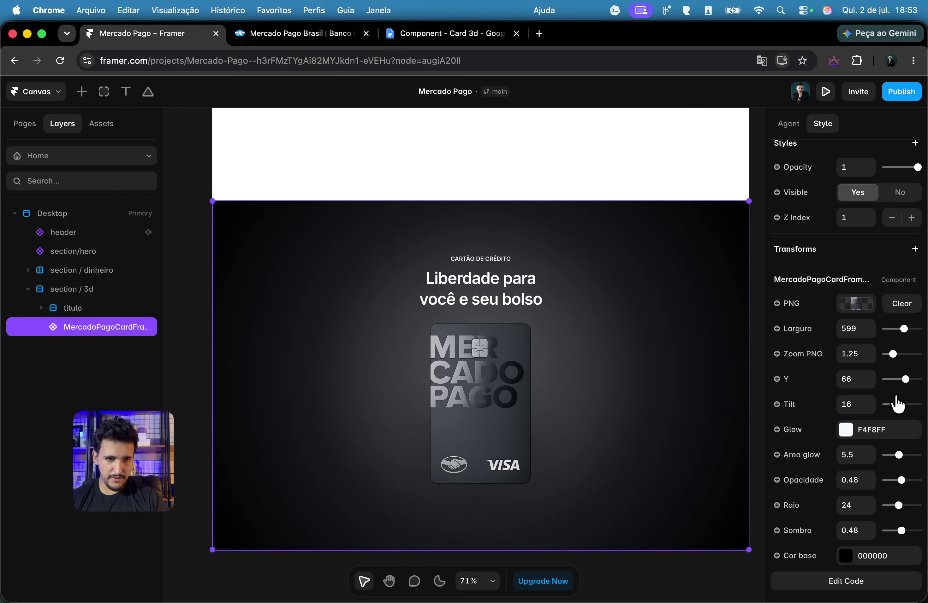
{"action": "left_click_drag", "start_coordinate": [905, 386], "coordinate": [905, 383]}
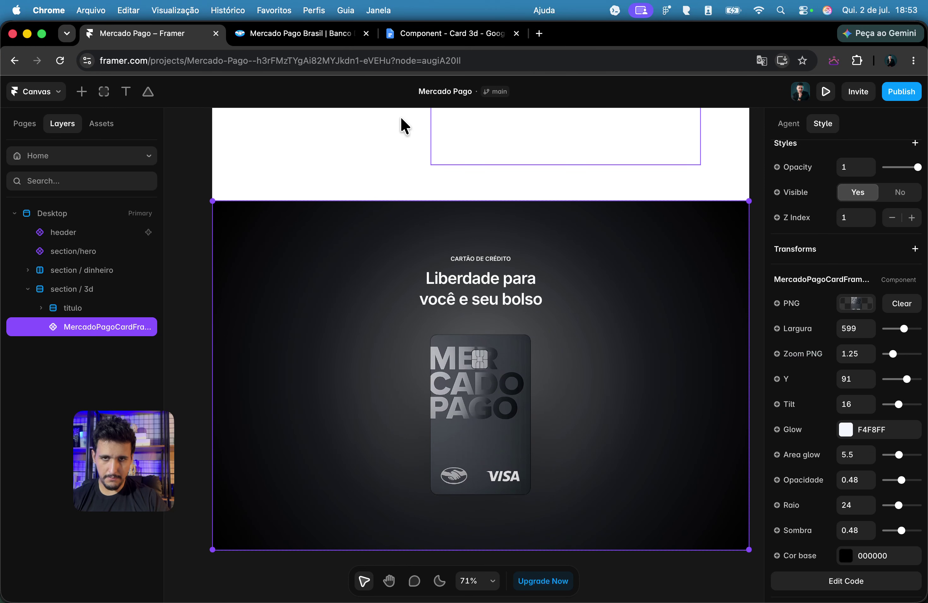
Step: Check the benefits row on the Mercado Pago site and paste a copy of the CARTÃO DE CRÉDITO text directly into section / 3d
{"action": "left_click", "coordinate": [310, 41]}
{"action": "scroll", "coordinate": [526, 520], "scroll_direction": "down", "scroll_amount": 3}
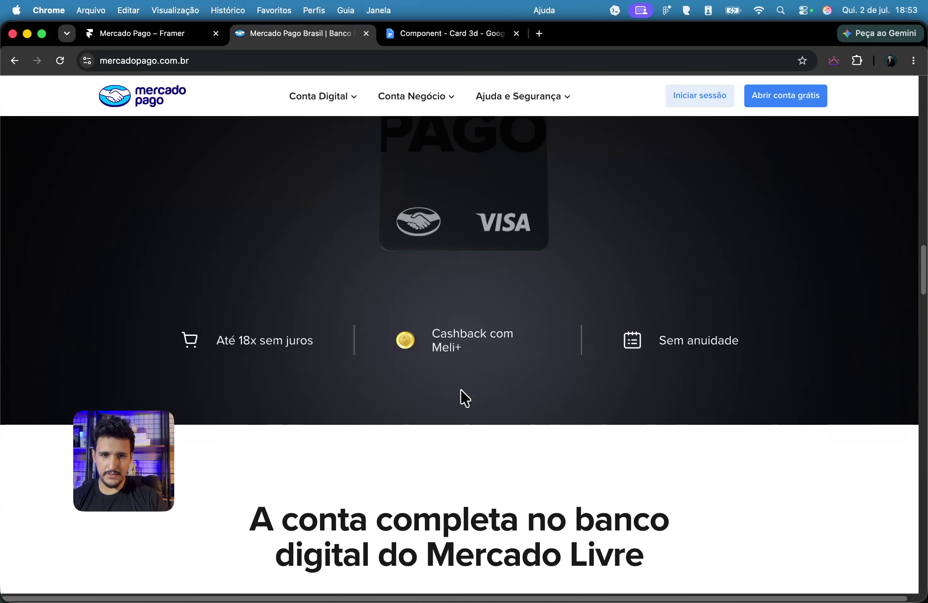
{"action": "left_click", "coordinate": [151, 33]}
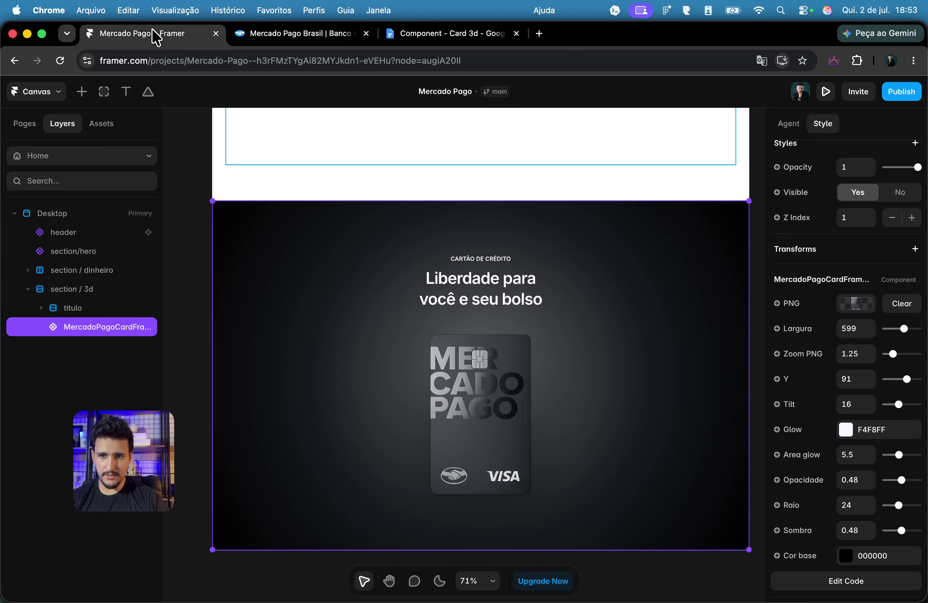
{"action": "scroll", "coordinate": [501, 190], "scroll_direction": "up", "scroll_amount": 5}
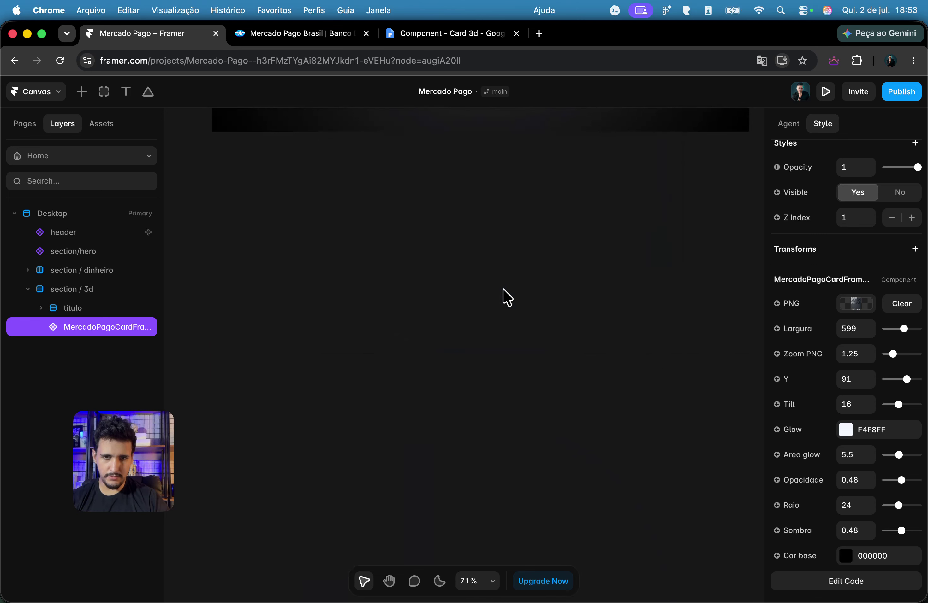
{"action": "left_click", "coordinate": [504, 268]}
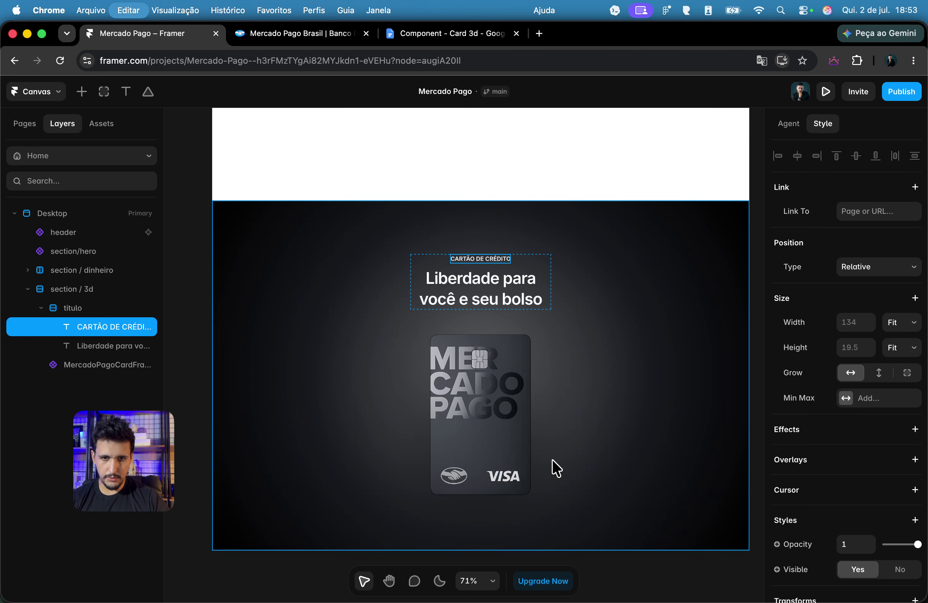
{"action": "left_click", "coordinate": [540, 508]}
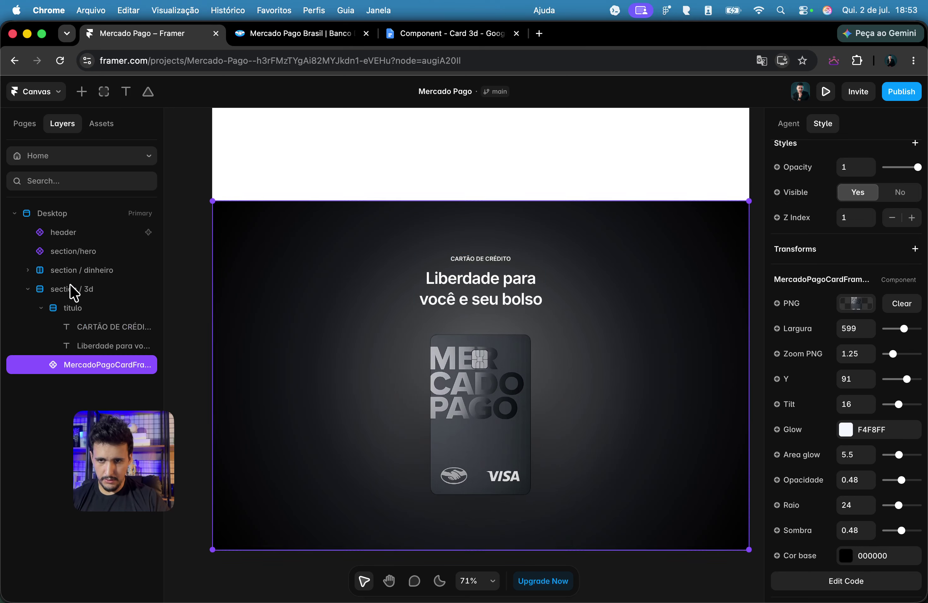
{"action": "left_click", "coordinate": [74, 309]}
{"action": "left_click", "coordinate": [41, 308]}
{"action": "left_click", "coordinate": [152, 293]}
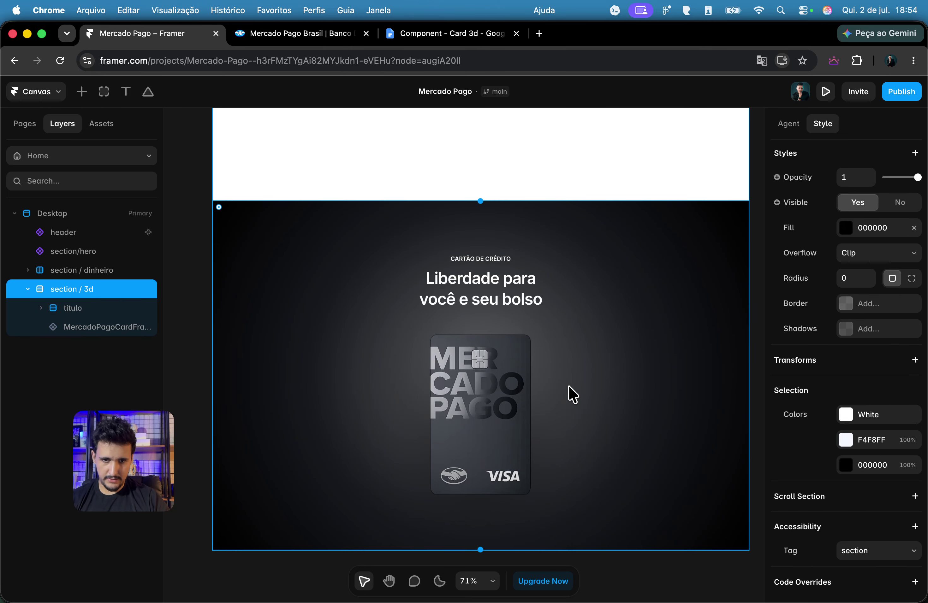
{"action": "key", "text": "super+v"}
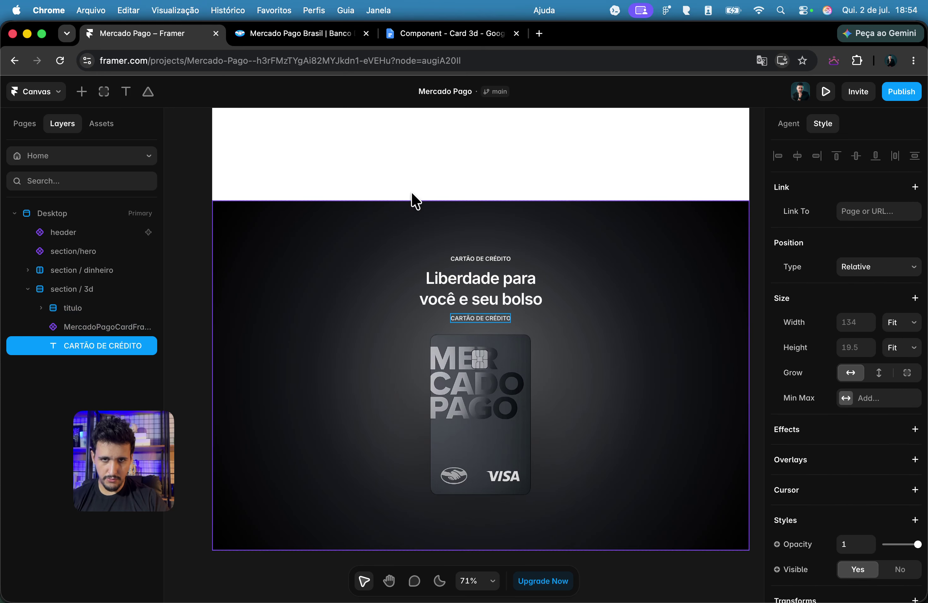
Step: Replace the pasted text's content with "Até 18x sem juros" copied from the benefits row of the Mercado Pago site
{"action": "left_click", "coordinate": [423, 34]}
{"action": "left_click", "coordinate": [313, 34]}
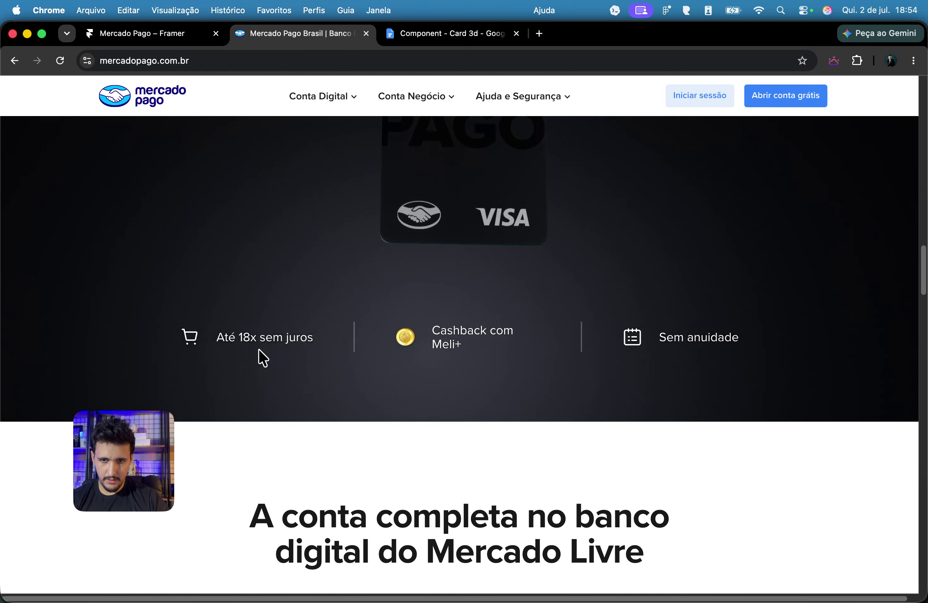
{"action": "triple_click", "coordinate": [262, 338]}
{"action": "key", "text": "super+c"}
{"action": "left_click", "coordinate": [159, 32]}
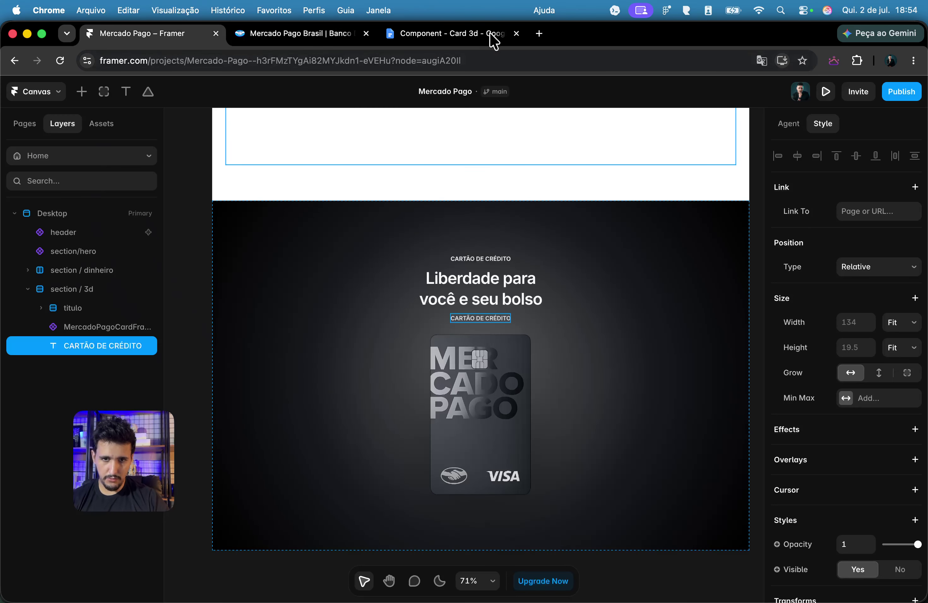
{"action": "scroll", "coordinate": [806, 350], "scroll_direction": "down", "scroll_amount": 7}
{"action": "left_click", "coordinate": [712, 373]}
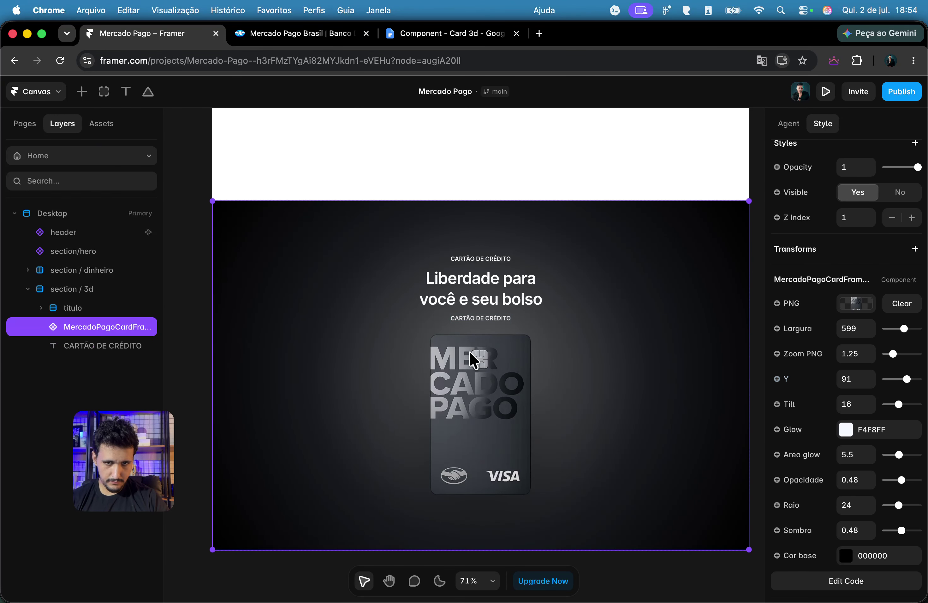
{"action": "left_click", "coordinate": [118, 348]}
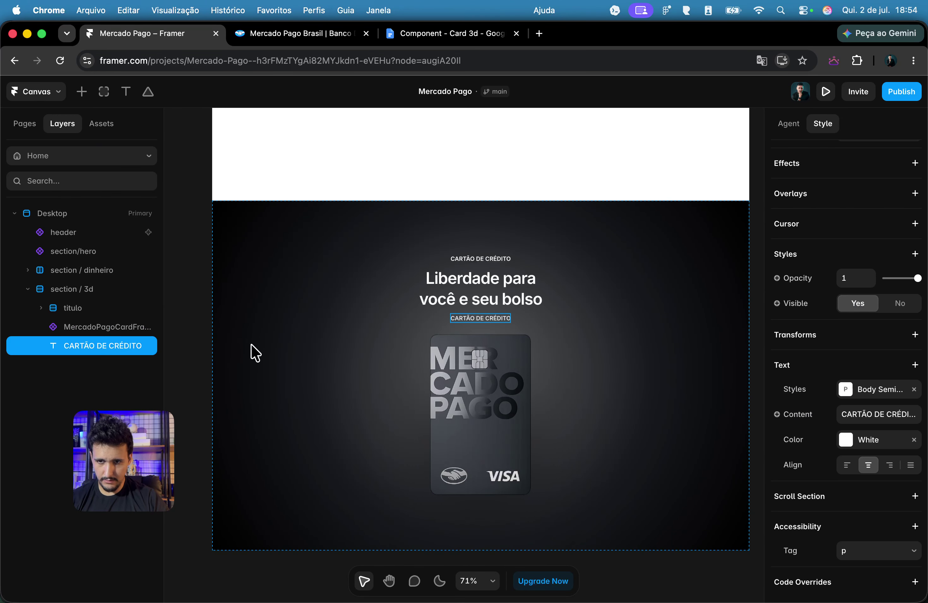
{"action": "left_click", "coordinate": [886, 407]}
{"action": "key", "text": "super+v"}
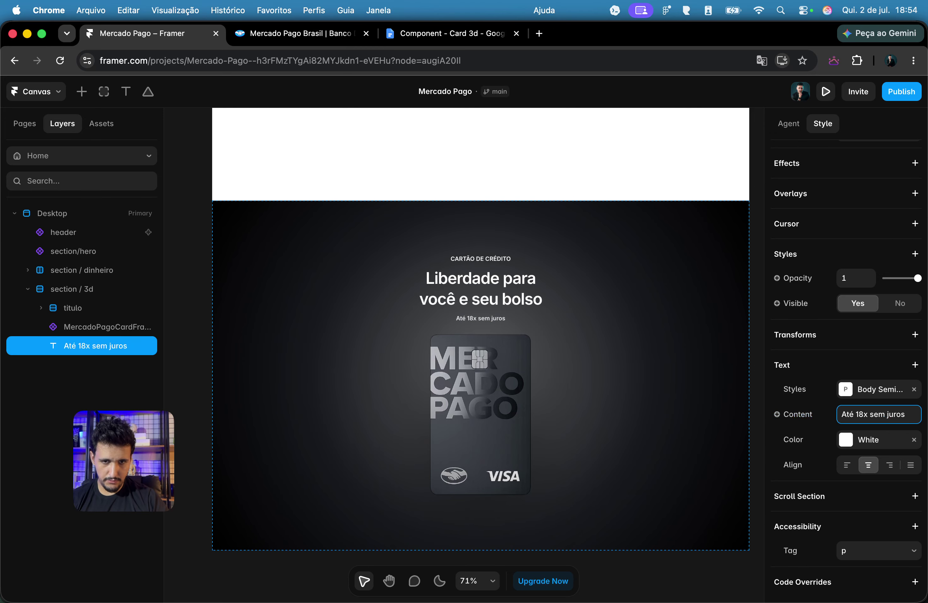
Step: Apply the Body text style to the "Até 18x sem juros" text
{"action": "scroll", "coordinate": [535, 329], "scroll_direction": "up", "scroll_amount": 5}
{"action": "left_click", "coordinate": [889, 392]}
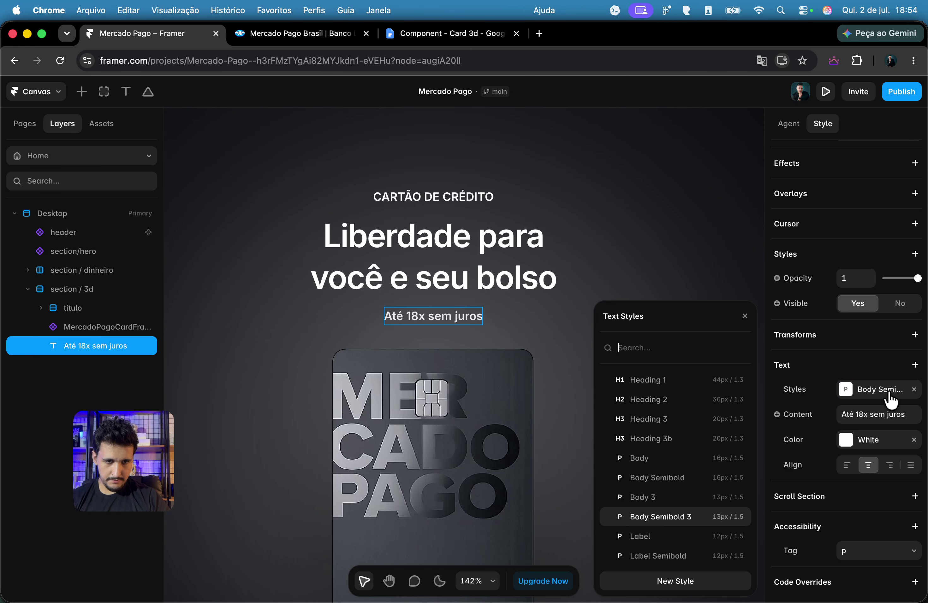
{"action": "left_click", "coordinate": [659, 462]}
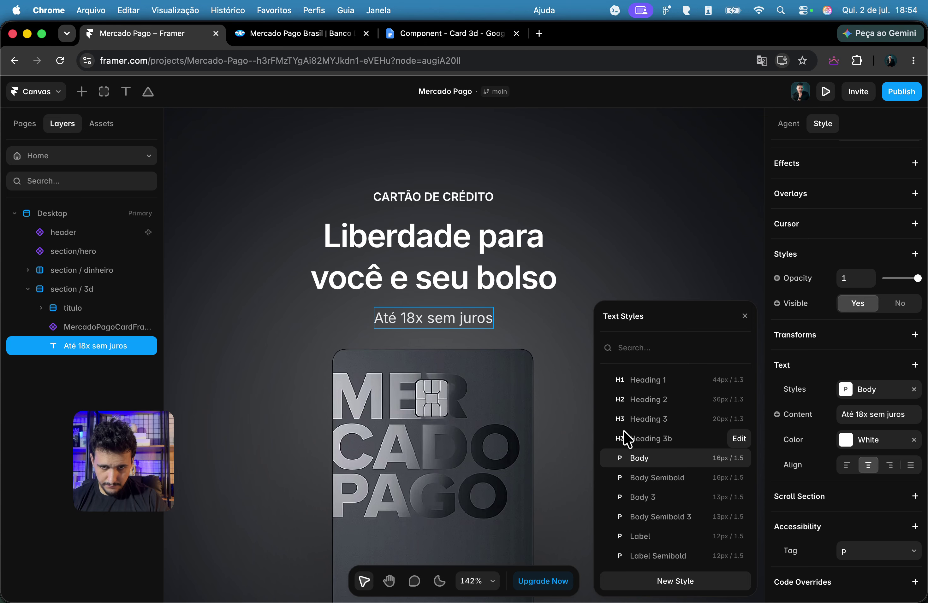
Step: Lock the 3D card component layer in section / 3d
{"action": "left_click", "coordinate": [404, 315]}
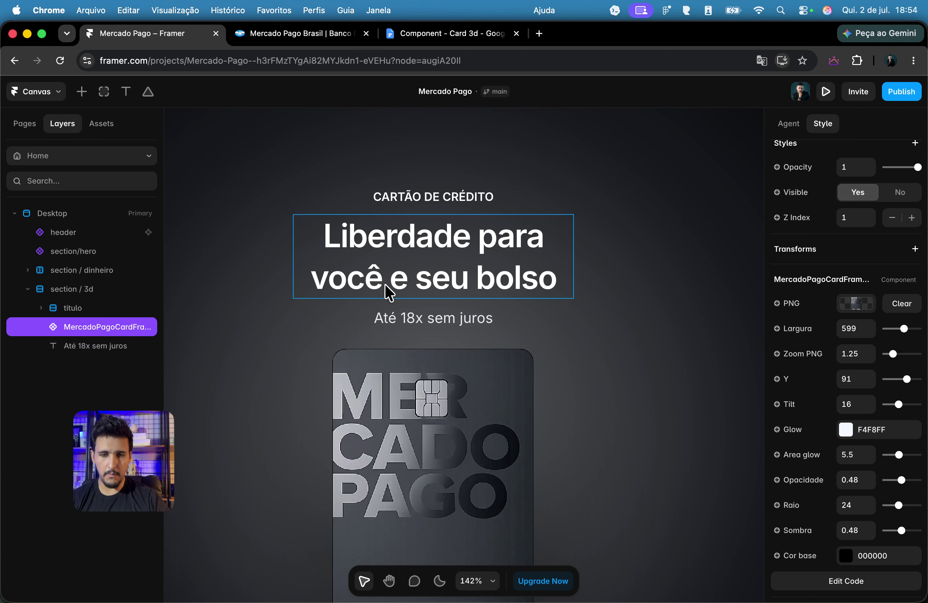
{"action": "scroll", "coordinate": [425, 276], "scroll_direction": "down", "scroll_amount": 1}
{"action": "scroll", "coordinate": [425, 276], "scroll_direction": "down", "scroll_amount": 5}
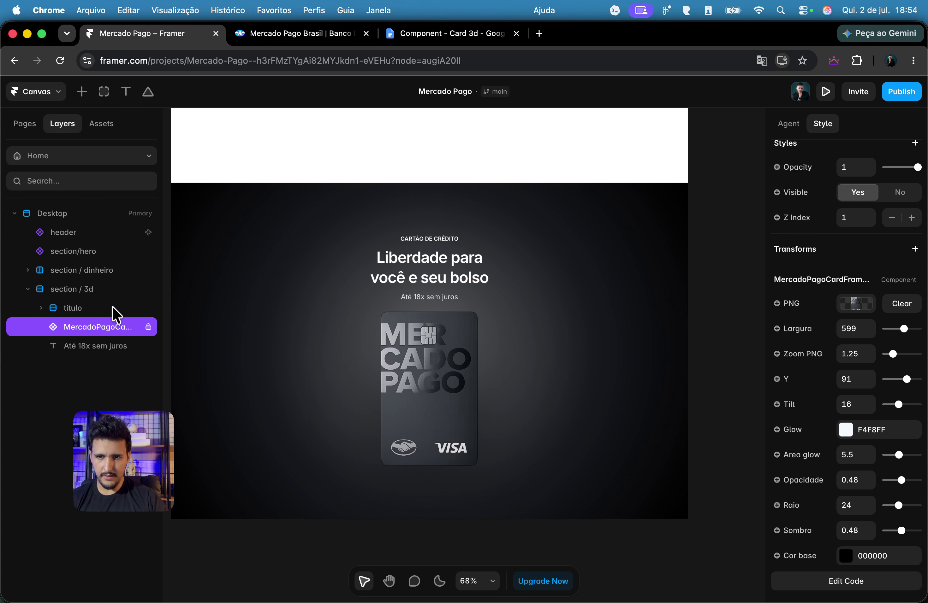
Step: Set the stack distribution of section / 3d to Space Between
{"action": "left_click", "coordinate": [398, 339]}
{"action": "scroll", "coordinate": [418, 326], "scroll_direction": "up", "scroll_amount": 5}
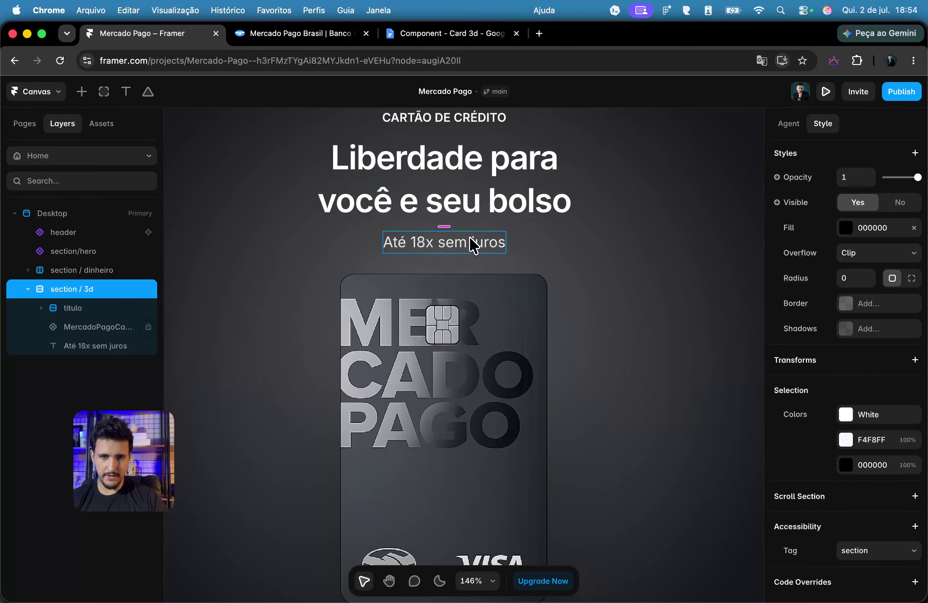
{"action": "scroll", "coordinate": [473, 247], "scroll_direction": "down", "scroll_amount": 5}
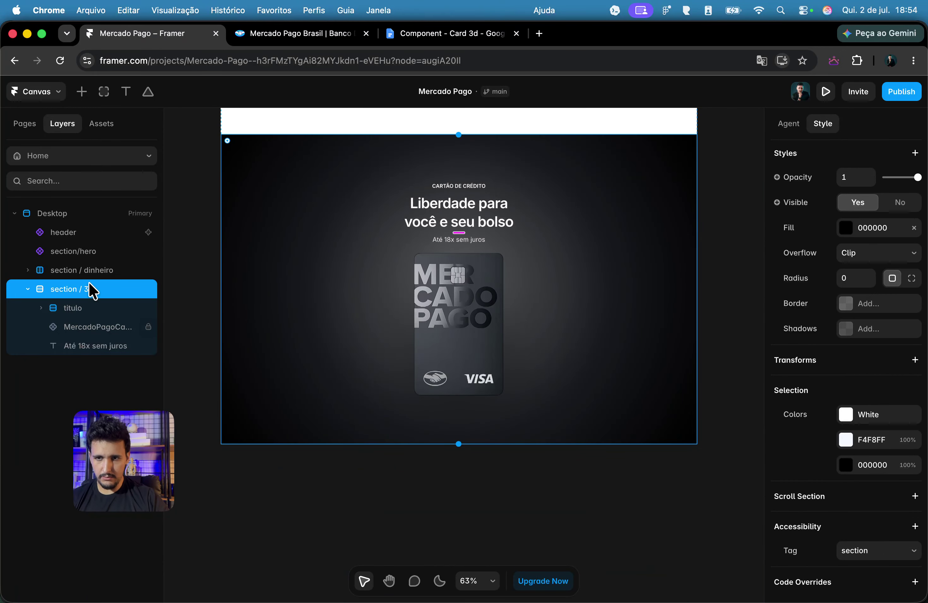
{"action": "scroll", "coordinate": [880, 256], "scroll_direction": "up", "scroll_amount": 10}
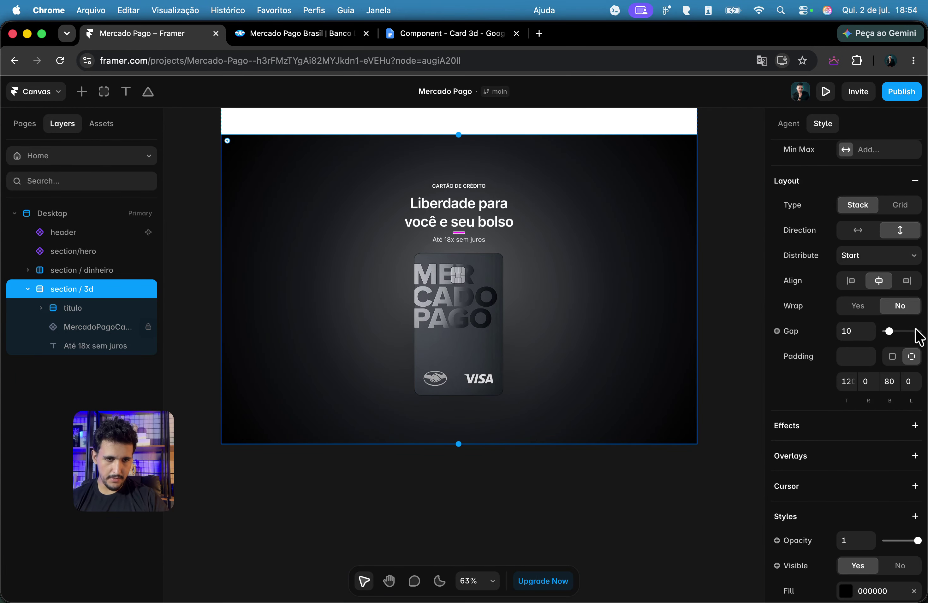
{"action": "left_click", "coordinate": [892, 256]}
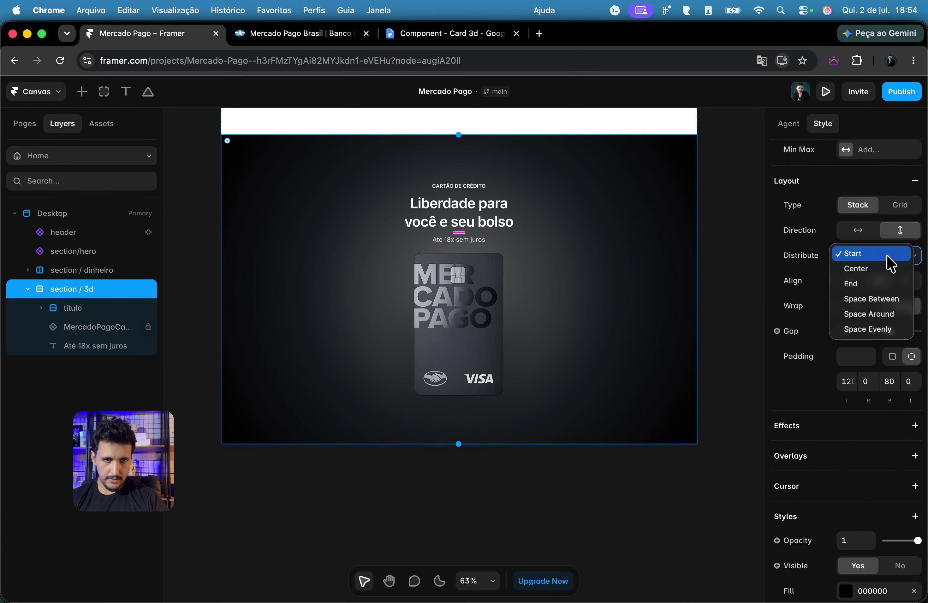
{"action": "left_click", "coordinate": [878, 296]}
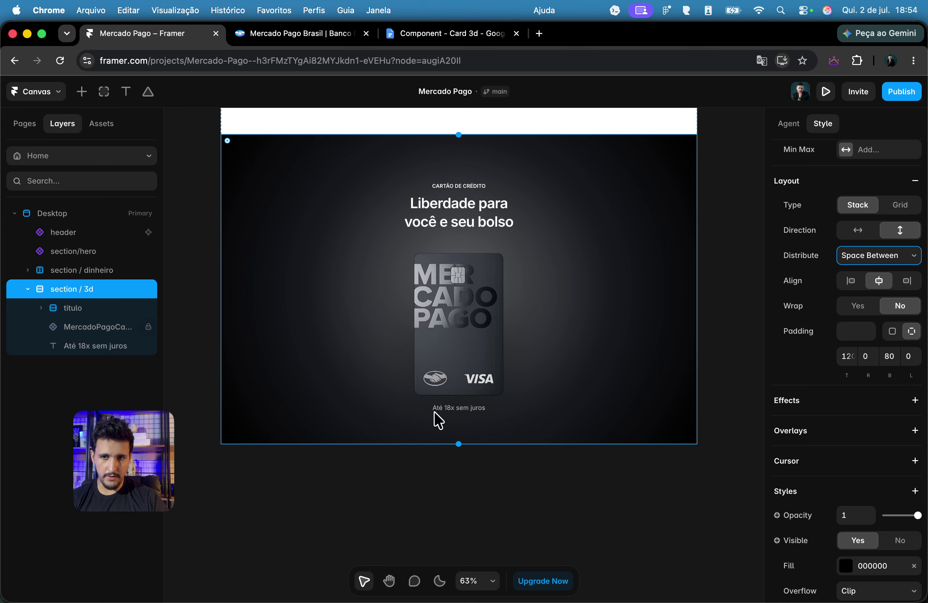
Step: Extend section / 3d to a height of about 893 and set the card component's Y to 30
{"action": "left_click_drag", "start_coordinate": [454, 462], "coordinate": [454, 489]}
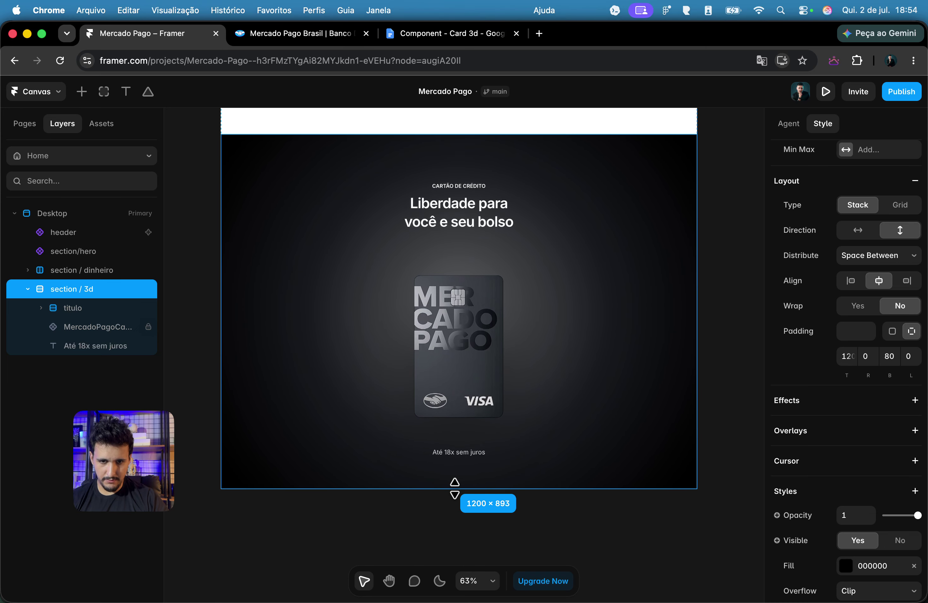
{"action": "left_click", "coordinate": [95, 326]}
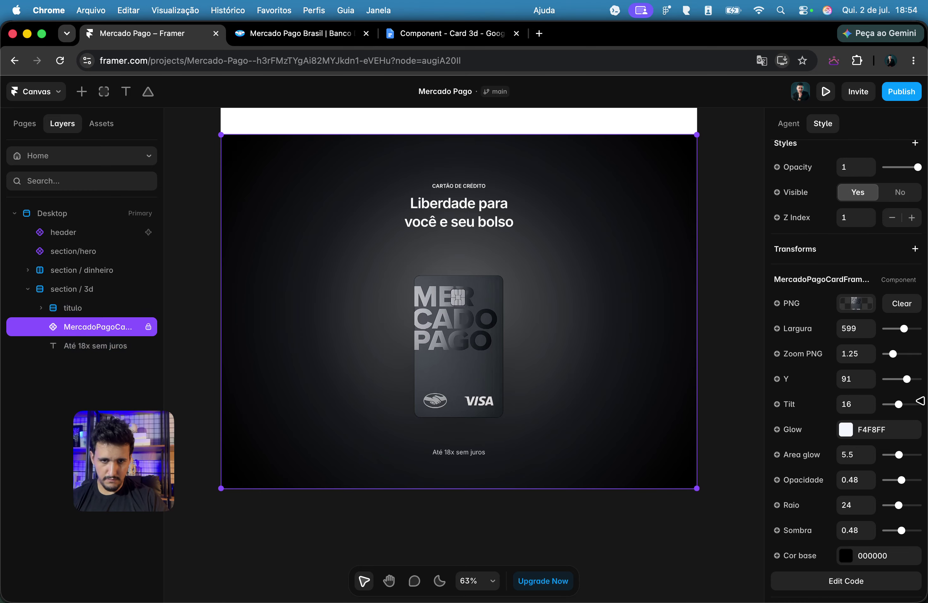
{"action": "left_click_drag", "start_coordinate": [902, 384], "coordinate": [904, 386]}
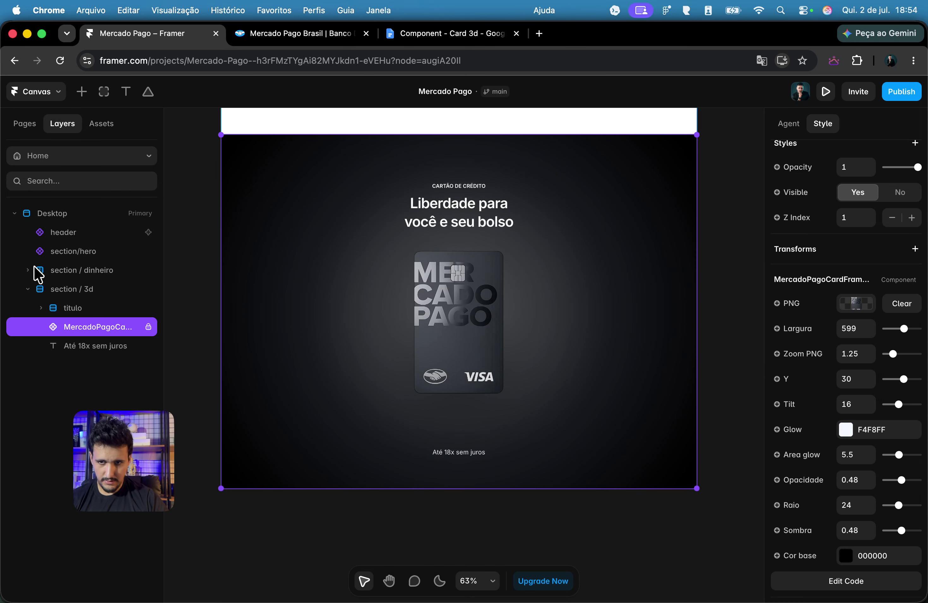
{"action": "left_click", "coordinate": [78, 297]}
{"action": "left_click", "coordinate": [450, 498]}
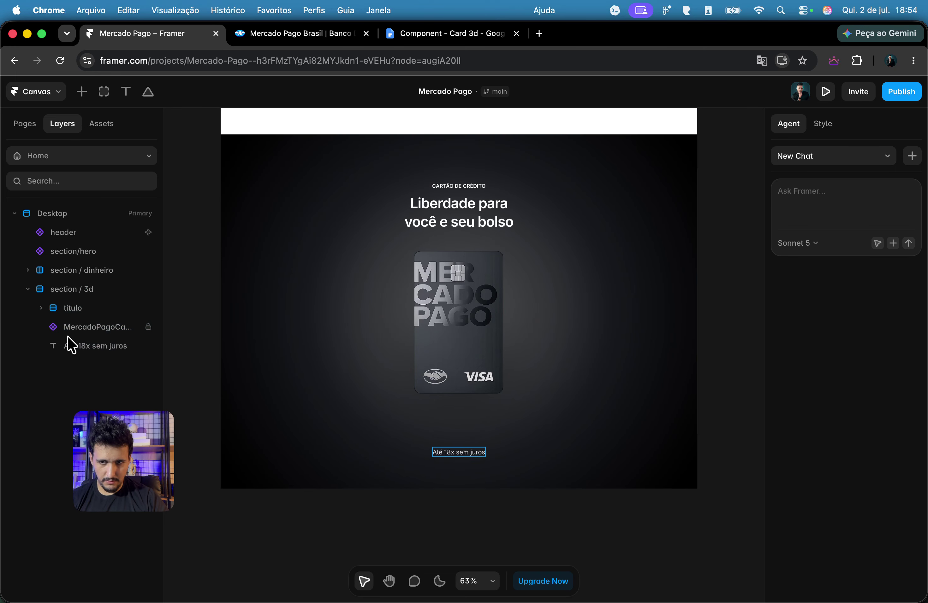
Step: Resize section / 3d to a height of about 836 and set the card component's Y to 64
{"action": "left_click", "coordinate": [61, 290]}
{"action": "left_click_drag", "start_coordinate": [474, 486], "coordinate": [484, 466]}
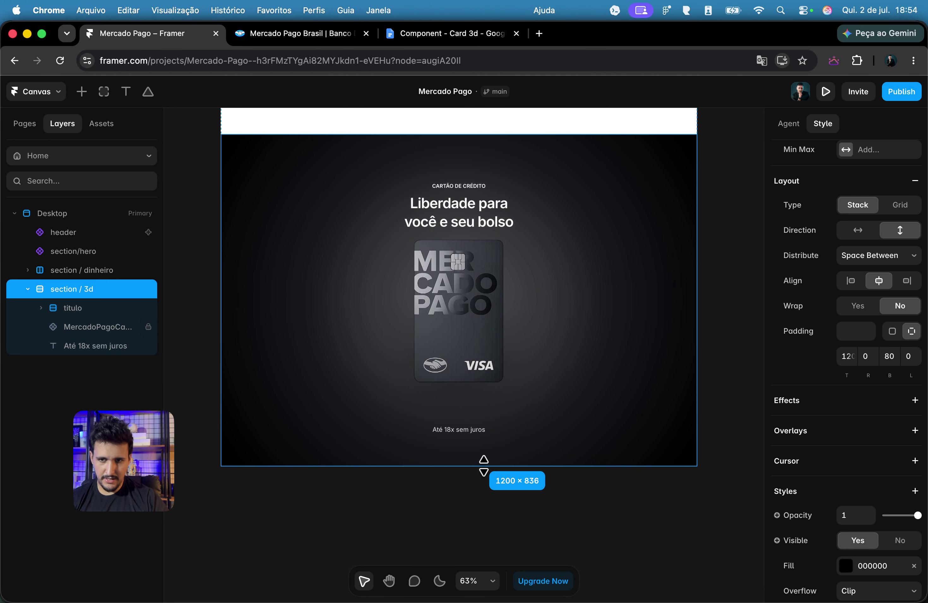
{"action": "left_click", "coordinate": [116, 330]}
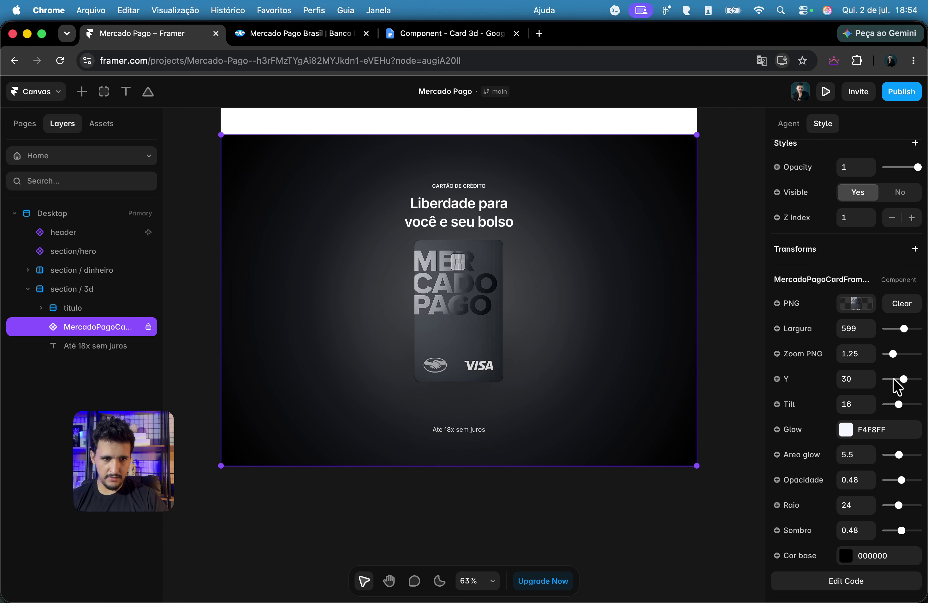
{"action": "left_click_drag", "start_coordinate": [903, 380], "coordinate": [905, 383]}
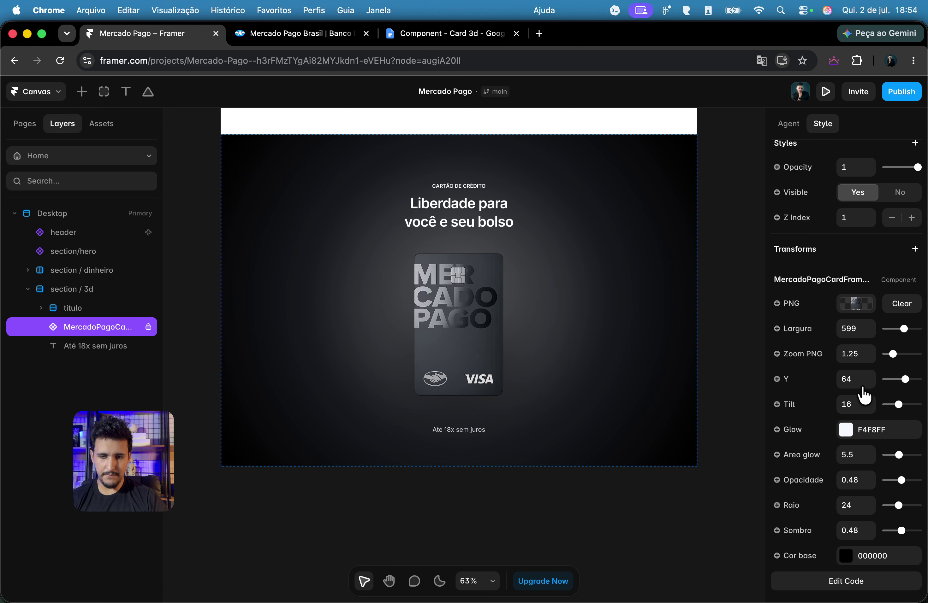
{"action": "left_click", "coordinate": [581, 530]}
Step: Check the benefits row on the Mercado Pago site and insert a Lucide icon before the "Até 18x sem juros" text in section / 3d
{"action": "left_click", "coordinate": [73, 351]}
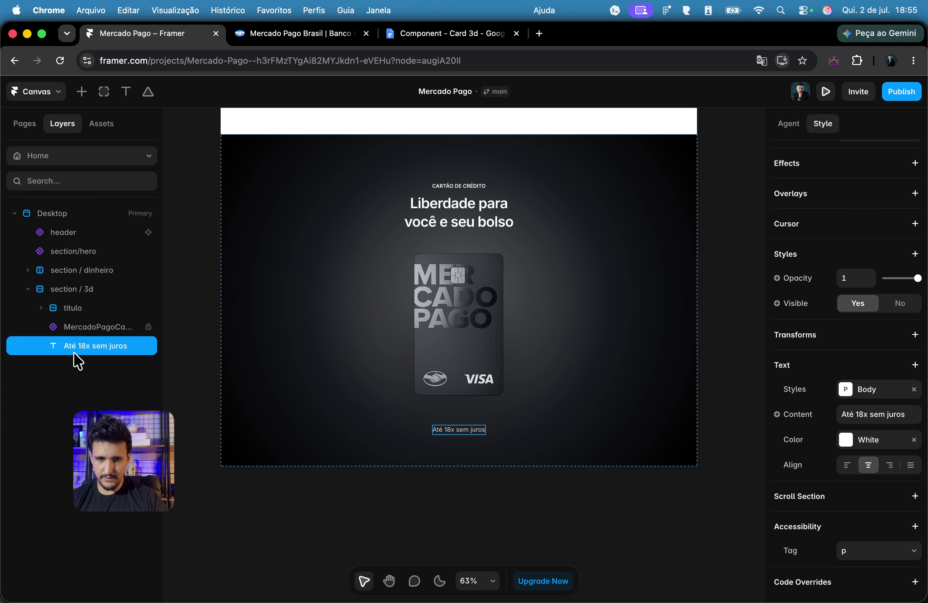
{"action": "left_click", "coordinate": [258, 36]}
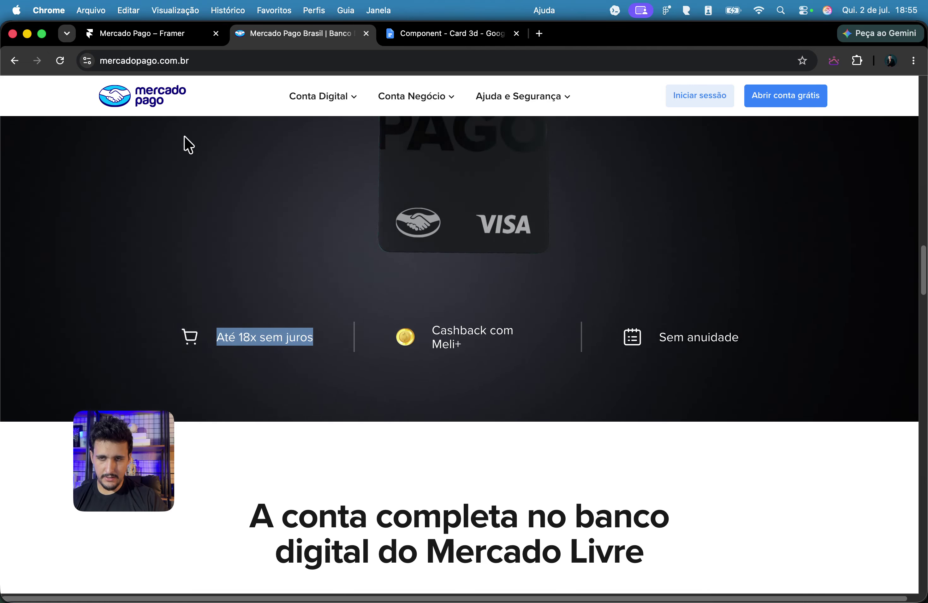
{"action": "left_click", "coordinate": [150, 38]}
{"action": "scroll", "coordinate": [505, 273], "scroll_direction": "up", "scroll_amount": 20}
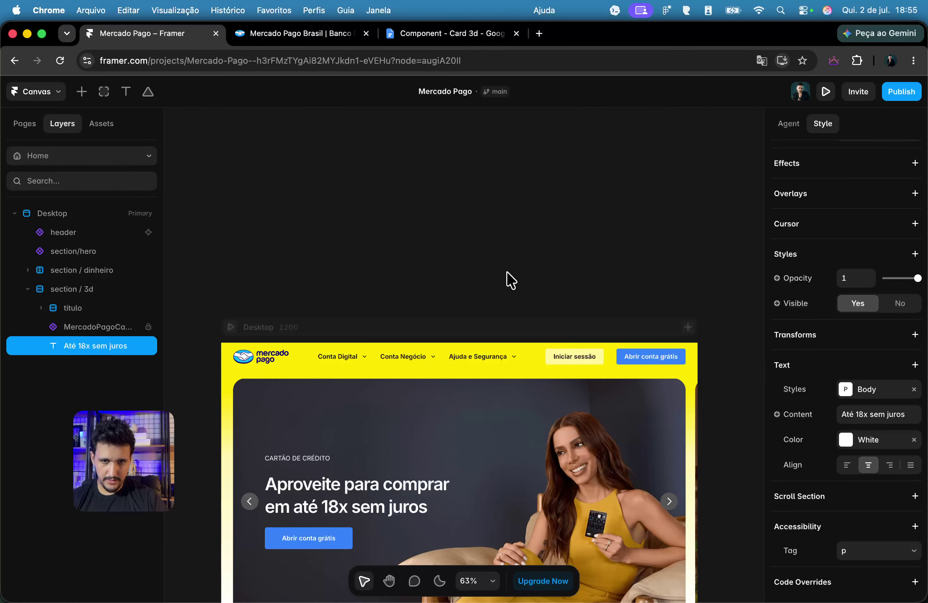
{"action": "scroll", "coordinate": [374, 293], "scroll_direction": "down", "scroll_amount": 6}
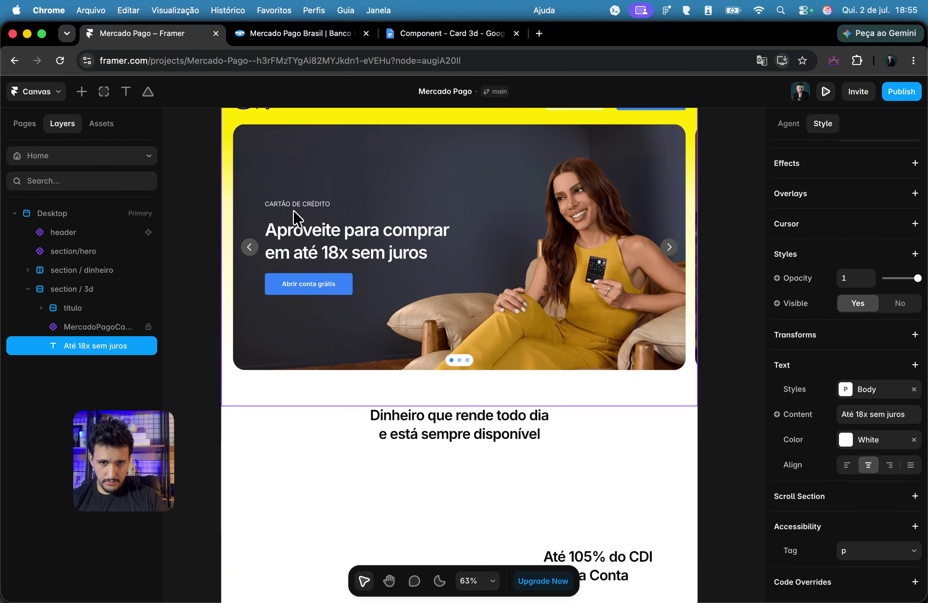
{"action": "scroll", "coordinate": [298, 215], "scroll_direction": "down", "scroll_amount": 20}
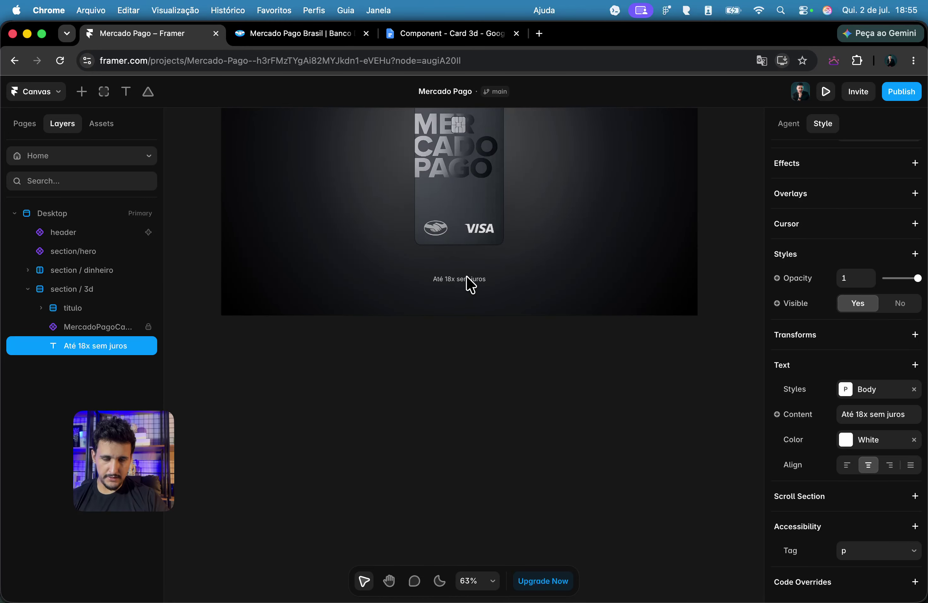
{"action": "scroll", "coordinate": [471, 285], "scroll_direction": "up", "scroll_amount": 5}
{"action": "left_click", "coordinate": [81, 92]}
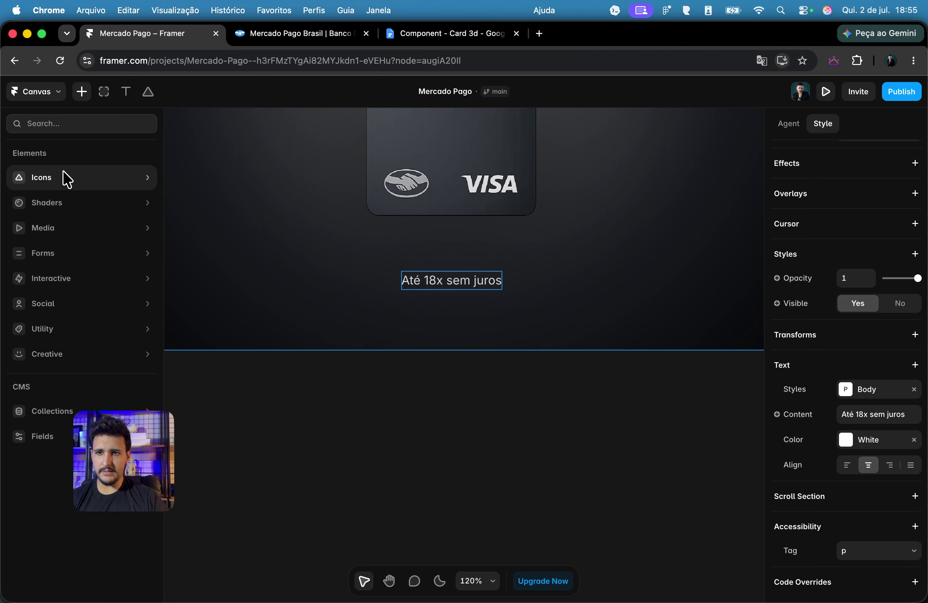
{"action": "mouse_move", "coordinate": [67, 180]}
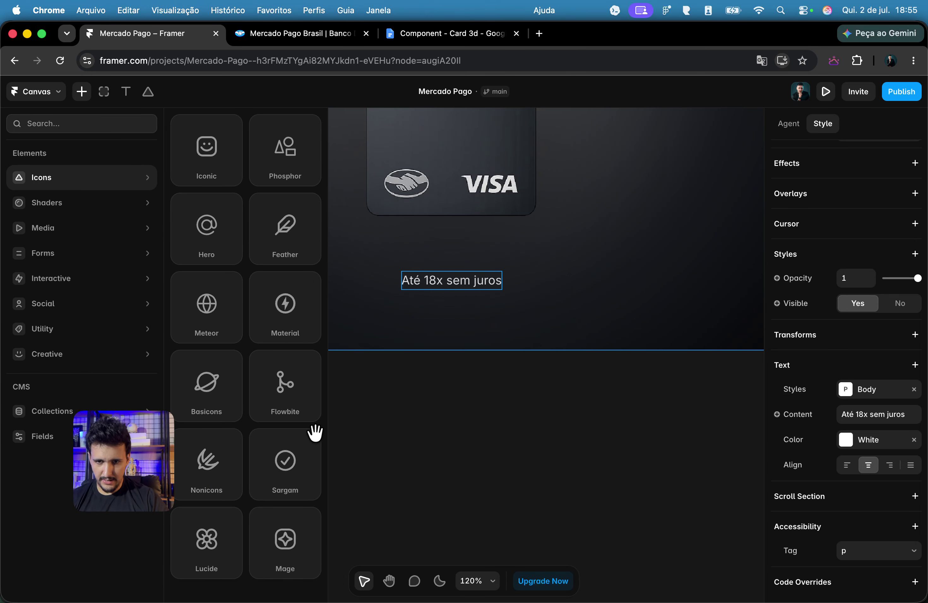
{"action": "left_click_drag", "start_coordinate": [206, 543], "coordinate": [427, 288]}
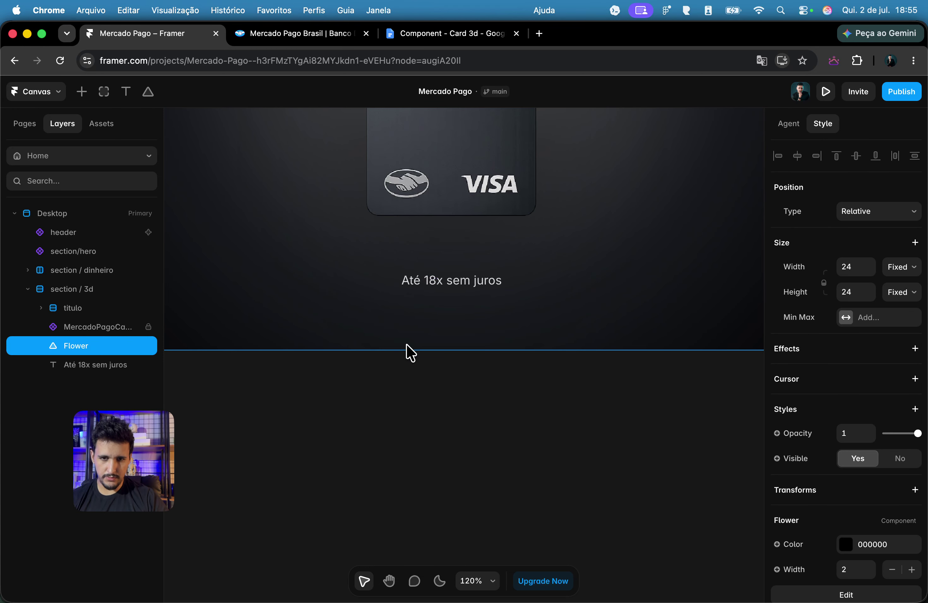
Step: Wrap the Flower icon and the "Até 18x sem juros" text in a stack
{"action": "left_click", "coordinate": [88, 362], "text": "shift"}
{"action": "right_click", "coordinate": [91, 366]}
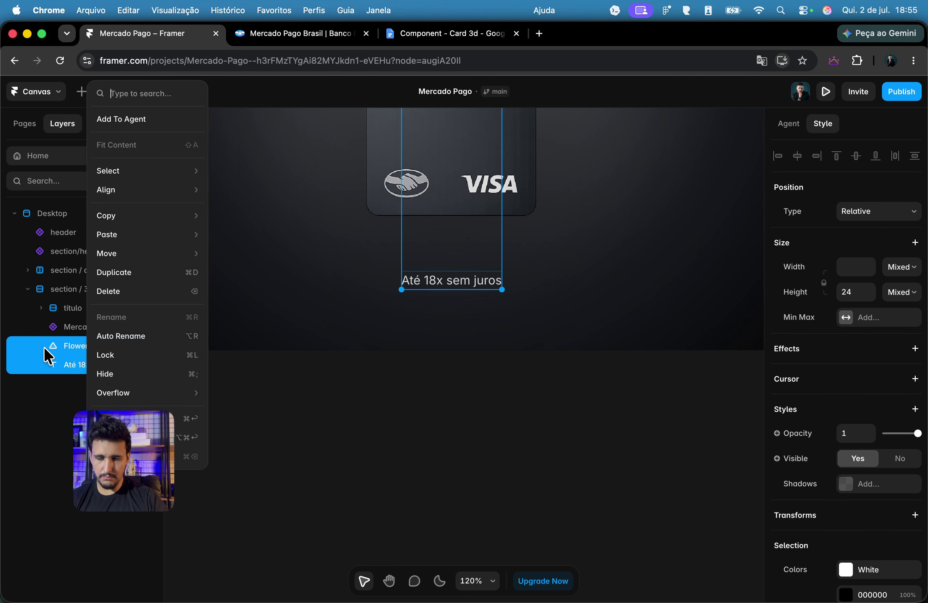
{"action": "key", "text": "Escape"}
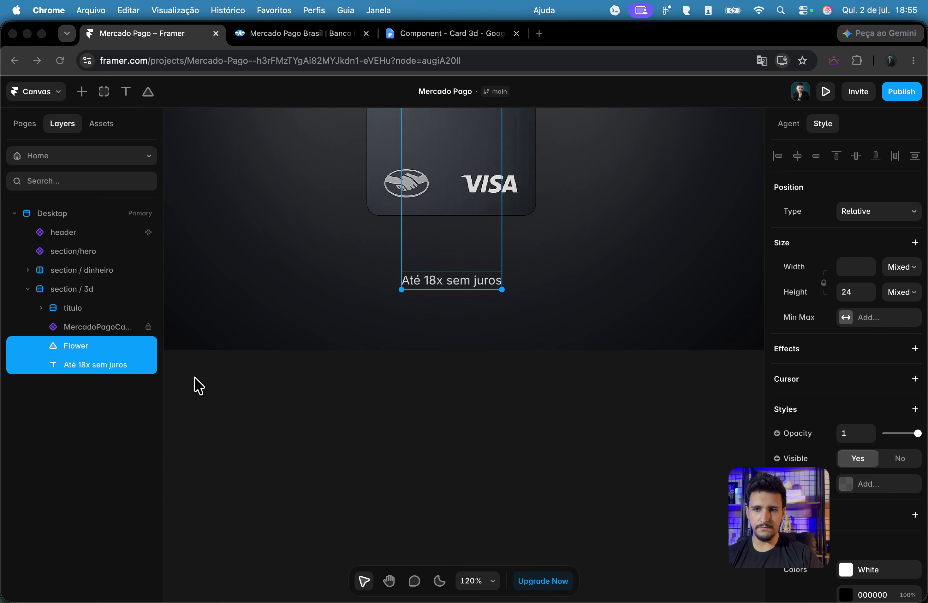
{"action": "right_click", "coordinate": [117, 360]}
{"action": "left_click", "coordinate": [135, 442]}
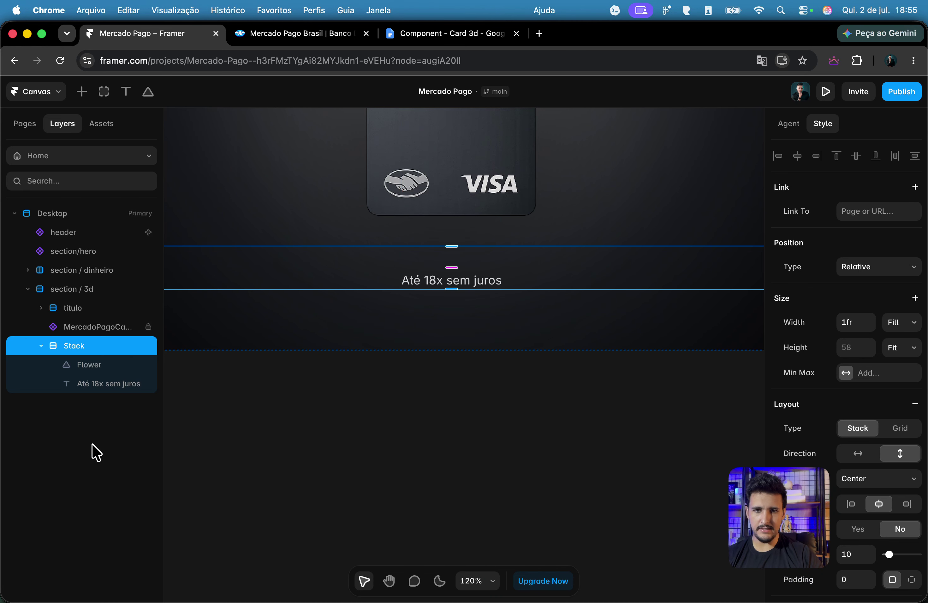
Step: Make the new icon-and-text stack horizontal and set its width to Fit
{"action": "left_click", "coordinate": [858, 454]}
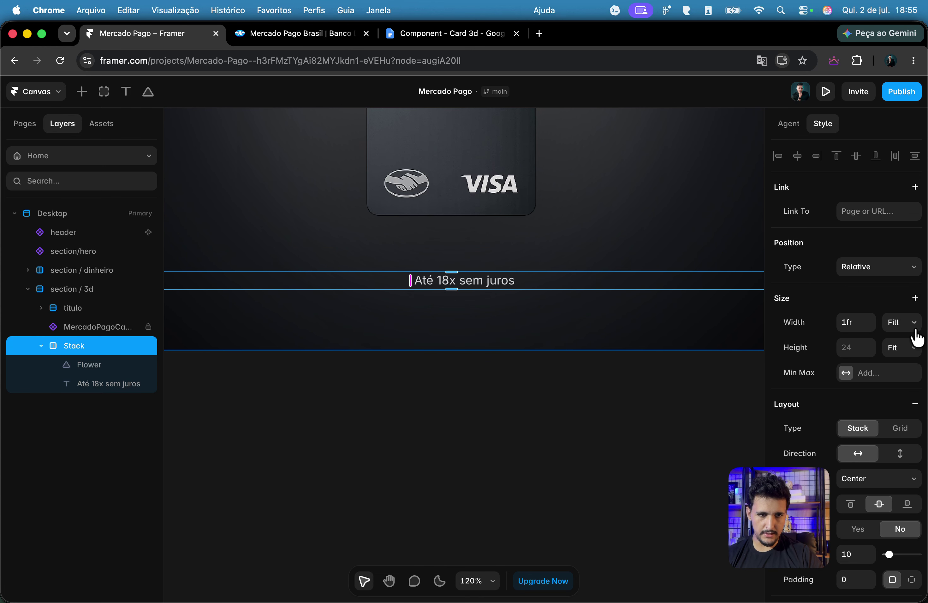
{"action": "left_click", "coordinate": [905, 323]}
{"action": "left_click", "coordinate": [901, 337]}
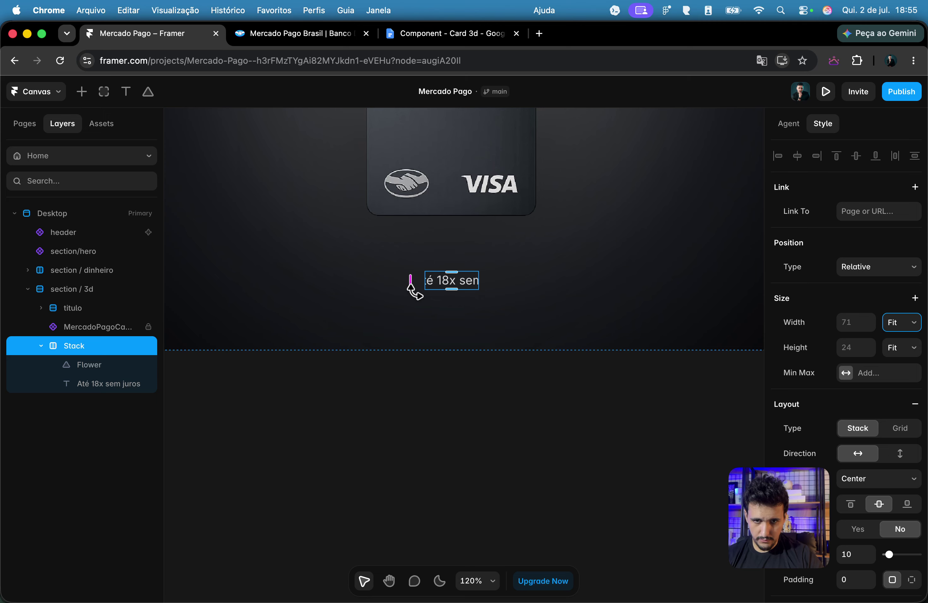
Step: Edit the Body text style used by "Até 18x sem juros" and set Balance to No
{"action": "scroll", "coordinate": [427, 295], "scroll_direction": "up", "scroll_amount": 5}
{"action": "left_click", "coordinate": [89, 383]}
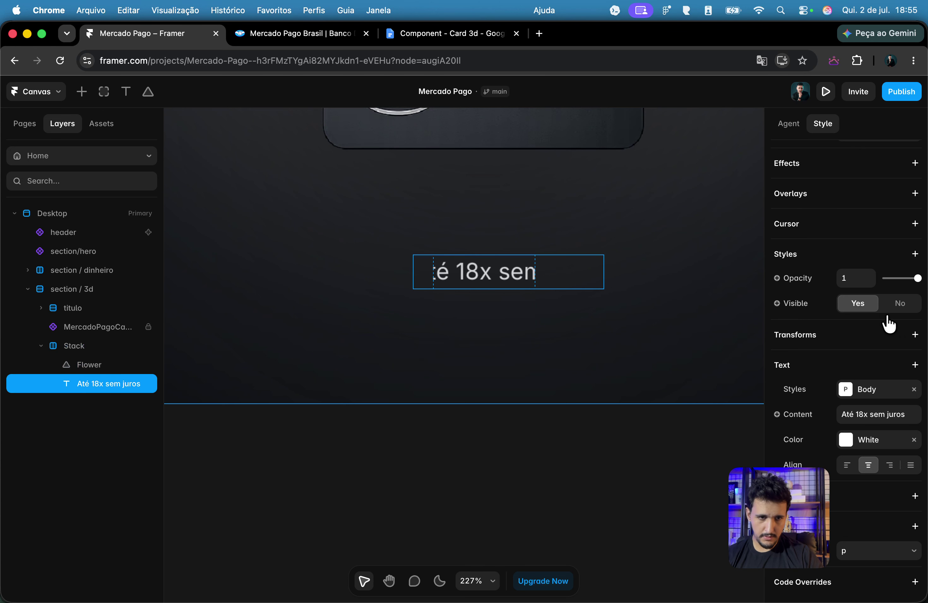
{"action": "left_click_drag", "start_coordinate": [768, 509], "coordinate": [53, 428]}
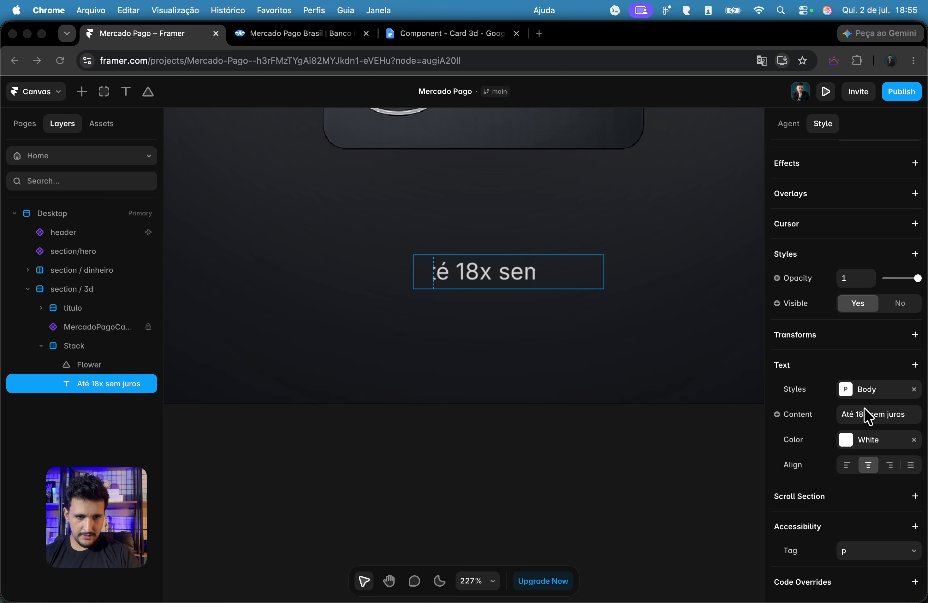
{"action": "left_click", "coordinate": [891, 398]}
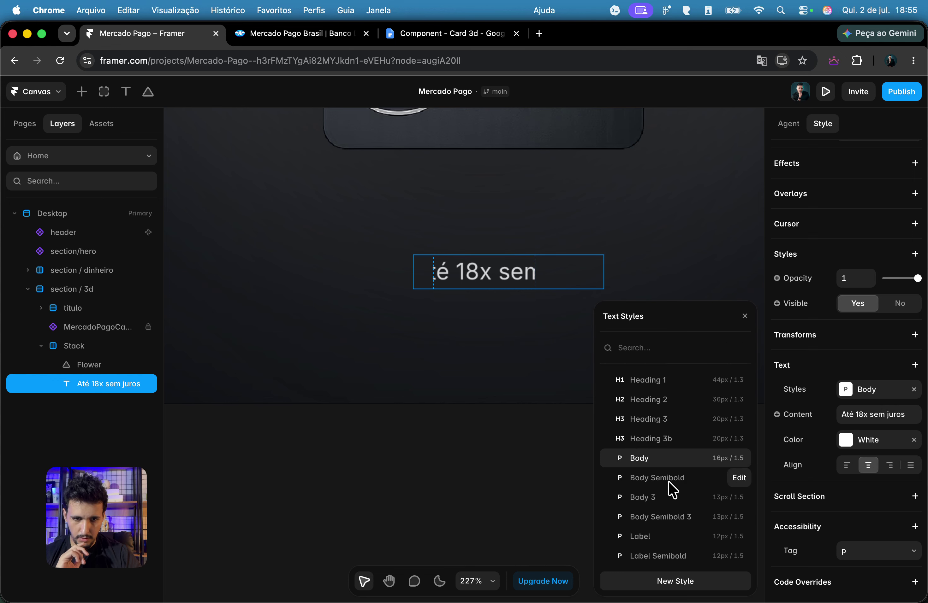
{"action": "left_click", "coordinate": [738, 459]}
{"action": "scroll", "coordinate": [714, 521], "scroll_direction": "down", "scroll_amount": 5}
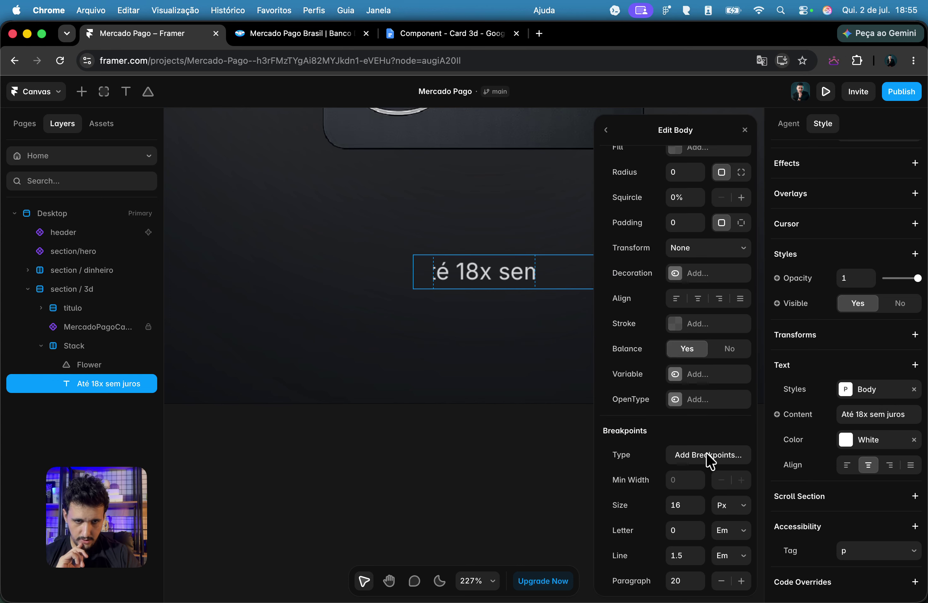
{"action": "left_click", "coordinate": [726, 350]}
{"action": "left_click", "coordinate": [483, 481]}
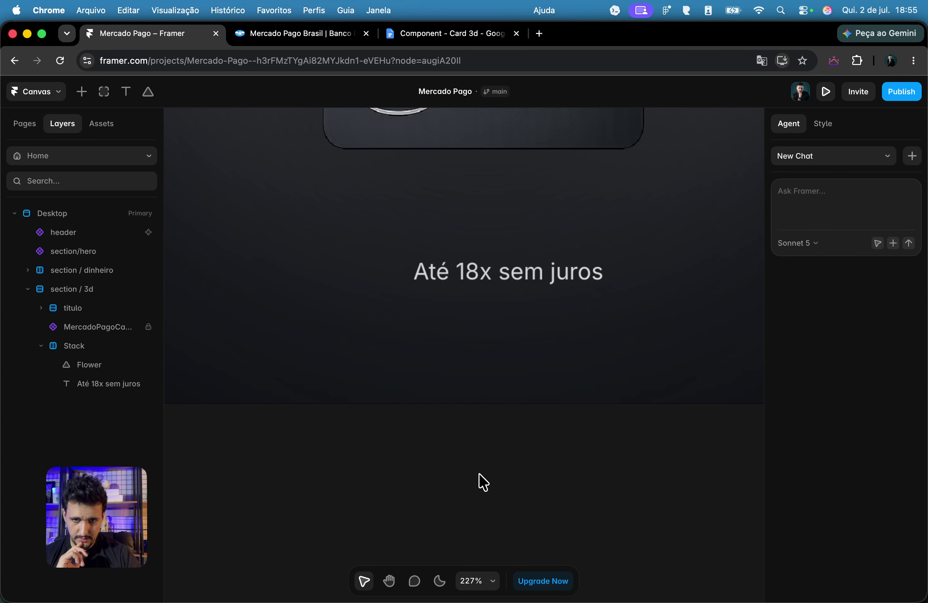
Step: Set the Z Index of the stack holding the flower icon and "Até 18x sem juros" to 2
{"action": "left_click", "coordinate": [395, 284]}
{"action": "left_click", "coordinate": [396, 284]}
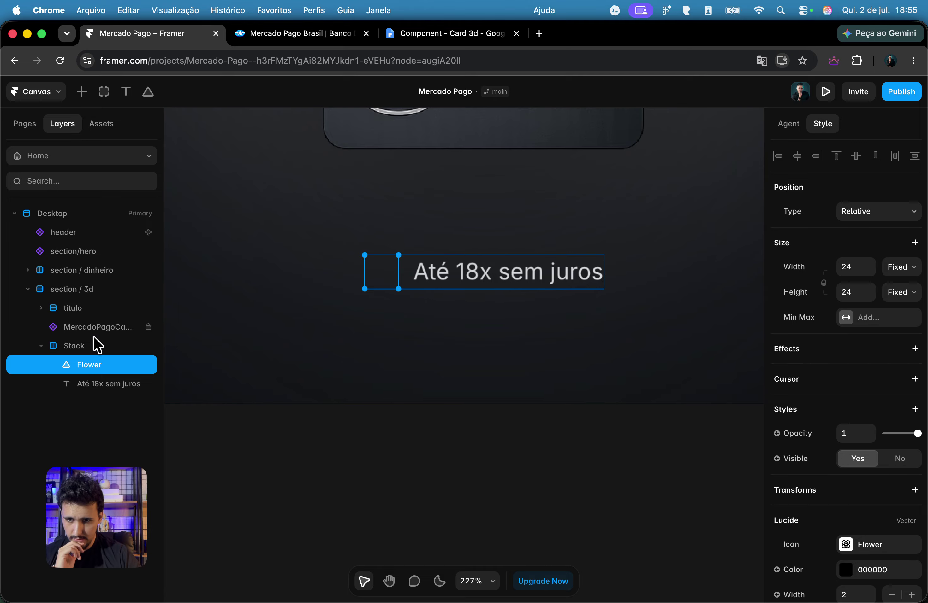
{"action": "left_click", "coordinate": [87, 349]}
{"action": "left_click", "coordinate": [41, 348]}
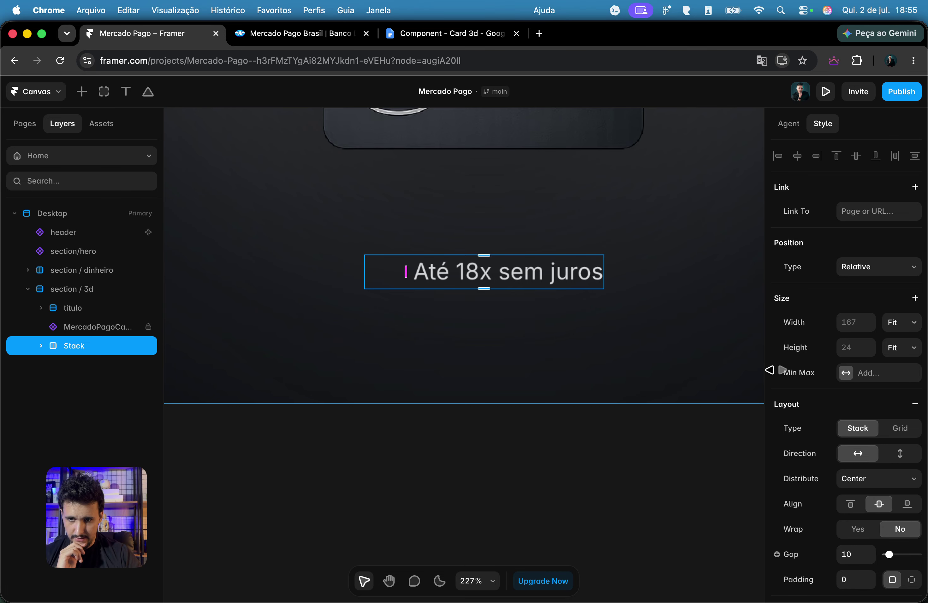
{"action": "scroll", "coordinate": [843, 392], "scroll_direction": "down", "scroll_amount": 10}
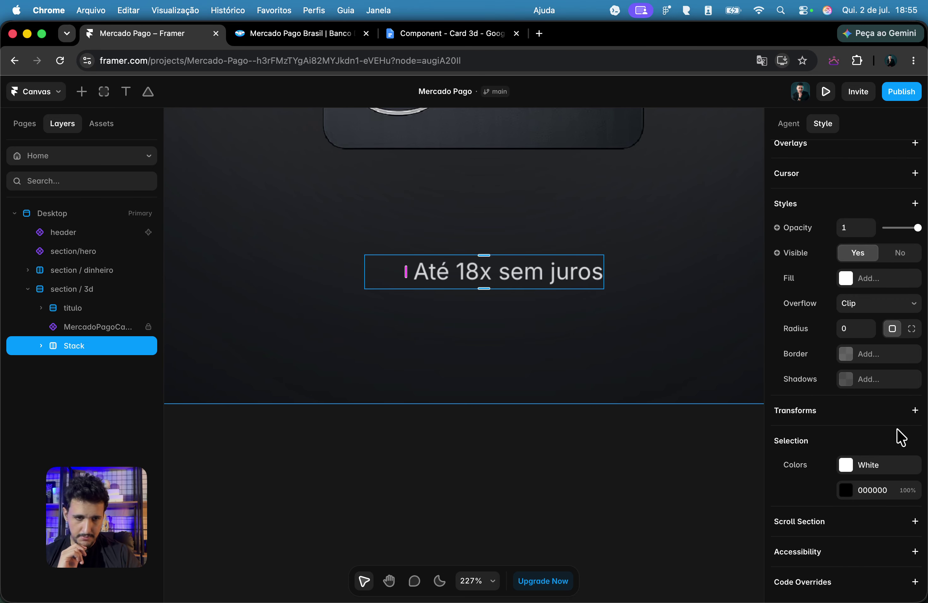
{"action": "left_click", "coordinate": [838, 217]}
{"action": "left_click", "coordinate": [760, 516]}
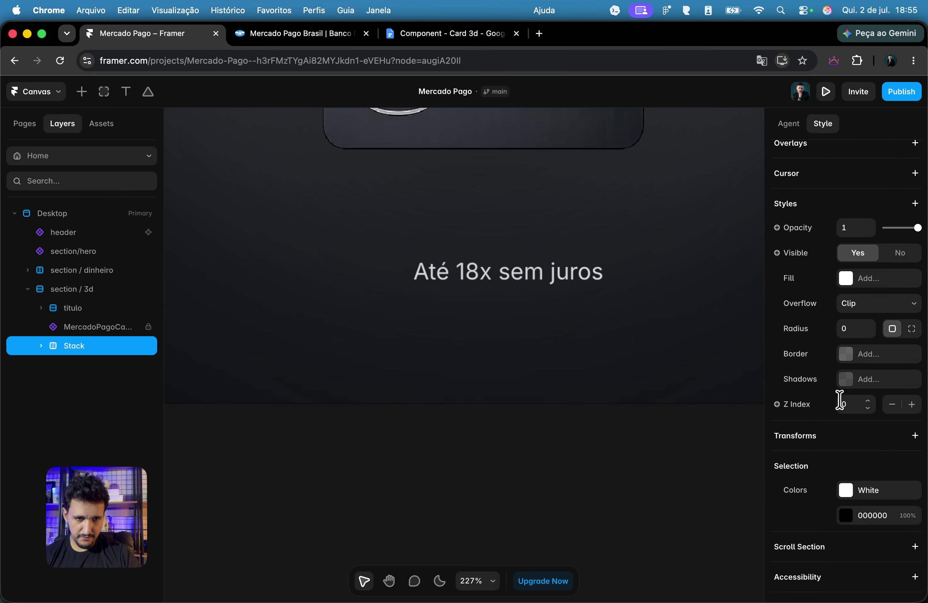
{"action": "type", "text": "2"}
{"action": "left_click", "coordinate": [617, 510]}
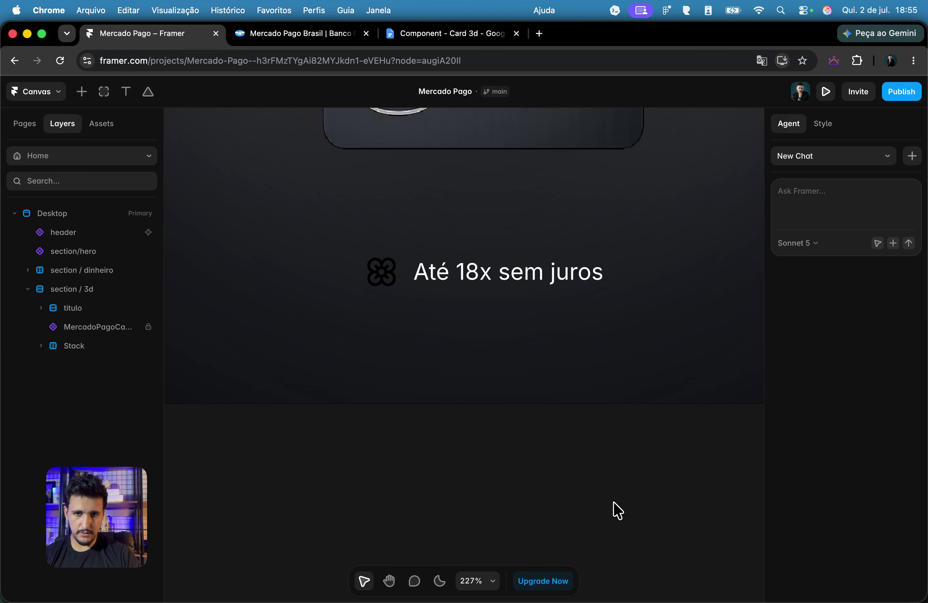
Step: Search the Lucide icons for "cart" and replace the Flower icon with Shopping Cart
{"action": "left_click", "coordinate": [386, 281]}
{"action": "scroll", "coordinate": [846, 426], "scroll_direction": "down", "scroll_amount": 2}
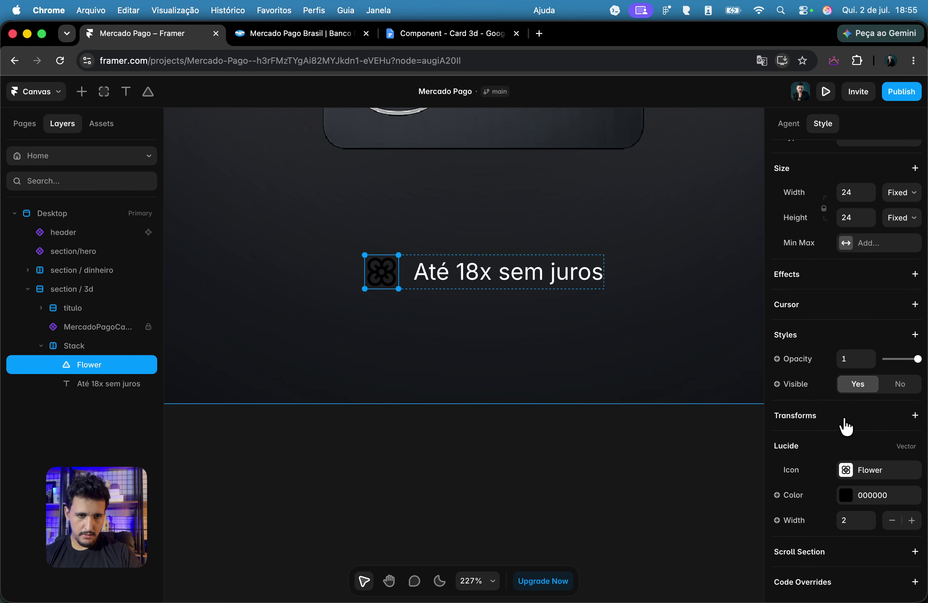
{"action": "left_click", "coordinate": [868, 475]}
{"action": "type", "text": "cart"}
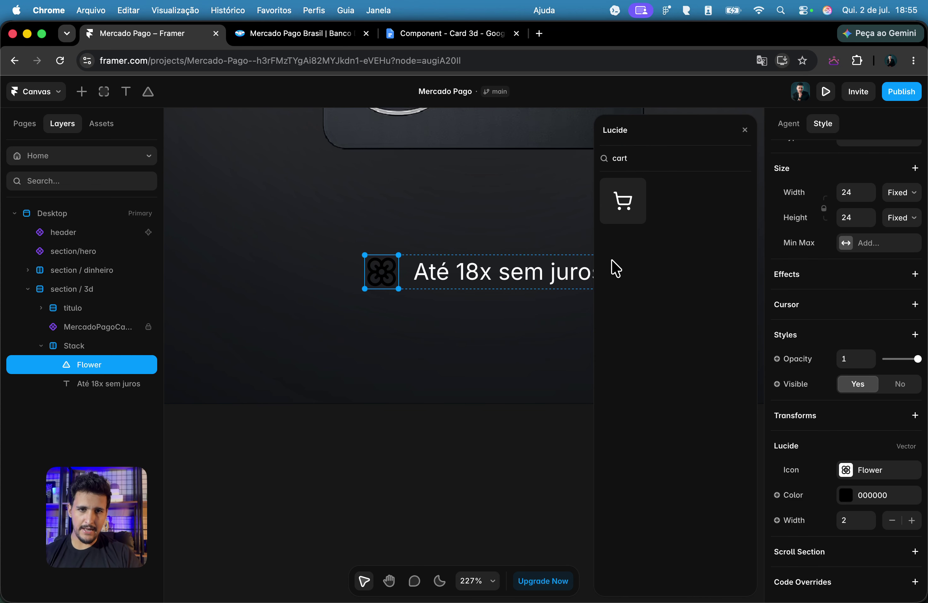
Step: Color the Shopping Cart icon white (FFFFFF), compare it with the Mercado Pago site, and set its line width to 1
{"action": "left_click", "coordinate": [861, 503]}
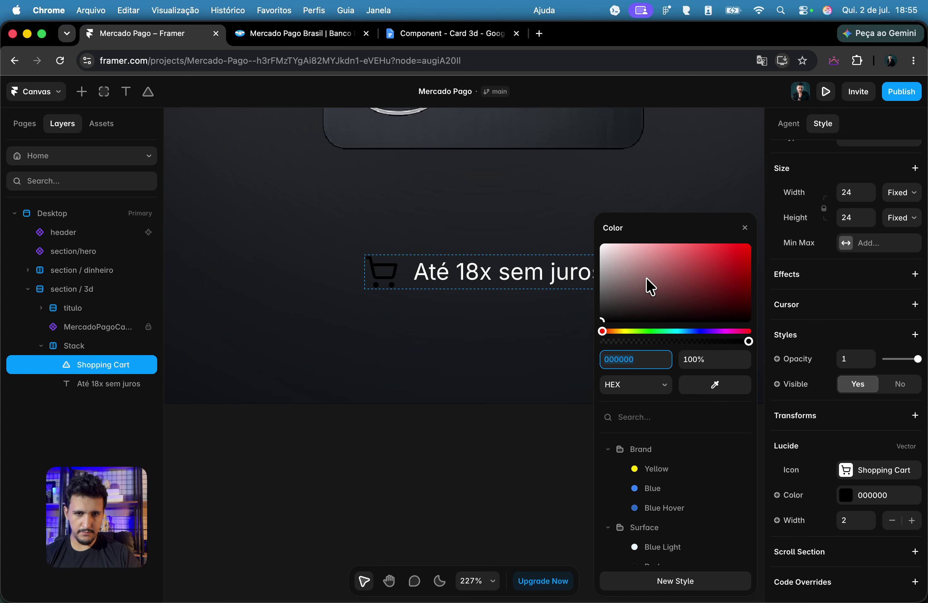
{"action": "left_click_drag", "start_coordinate": [668, 305], "coordinate": [519, 215]}
{"action": "left_click", "coordinate": [274, 35]}
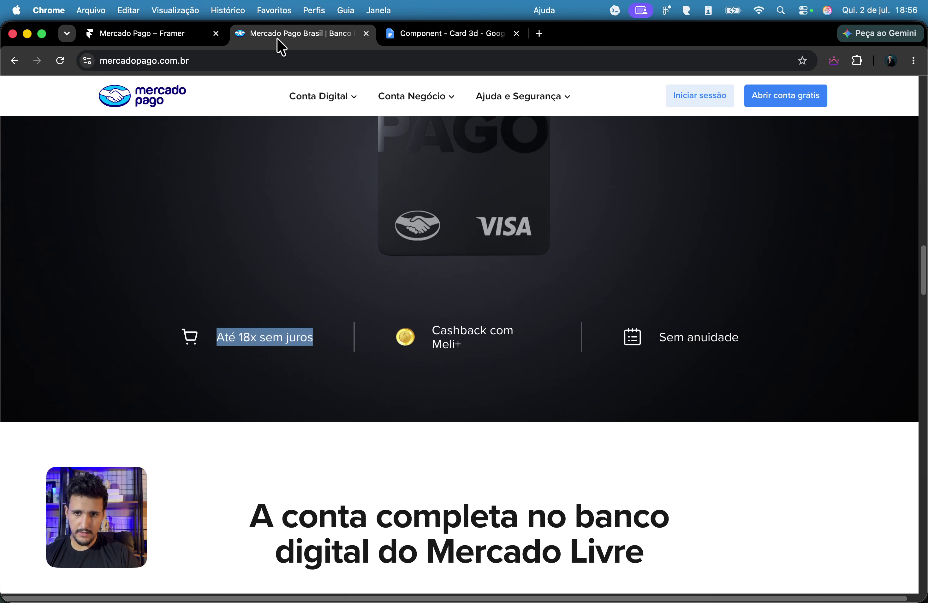
{"action": "left_click", "coordinate": [133, 38]}
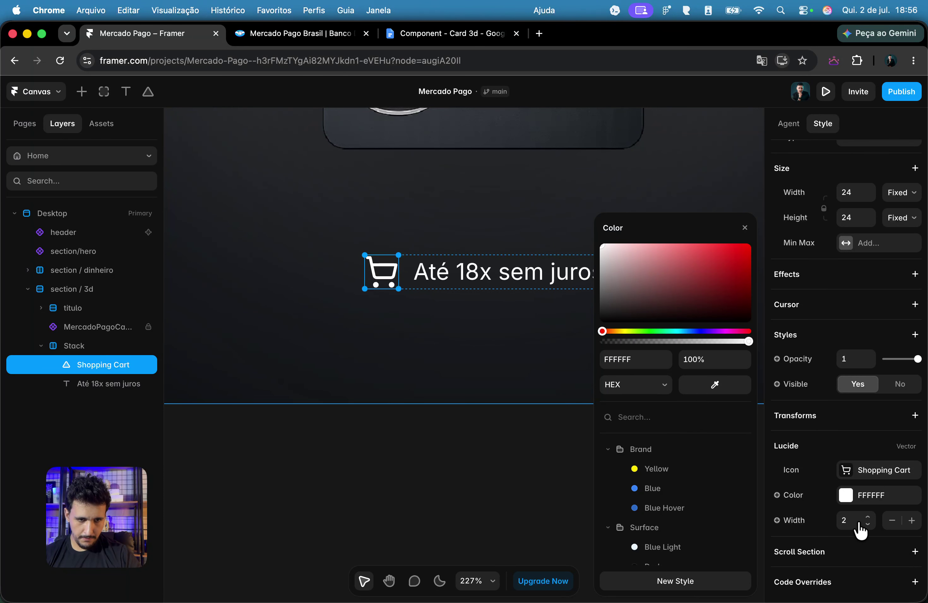
{"action": "left_click", "coordinate": [869, 523]}
{"action": "type", "text": "1"}
{"action": "left_click", "coordinate": [431, 315]}
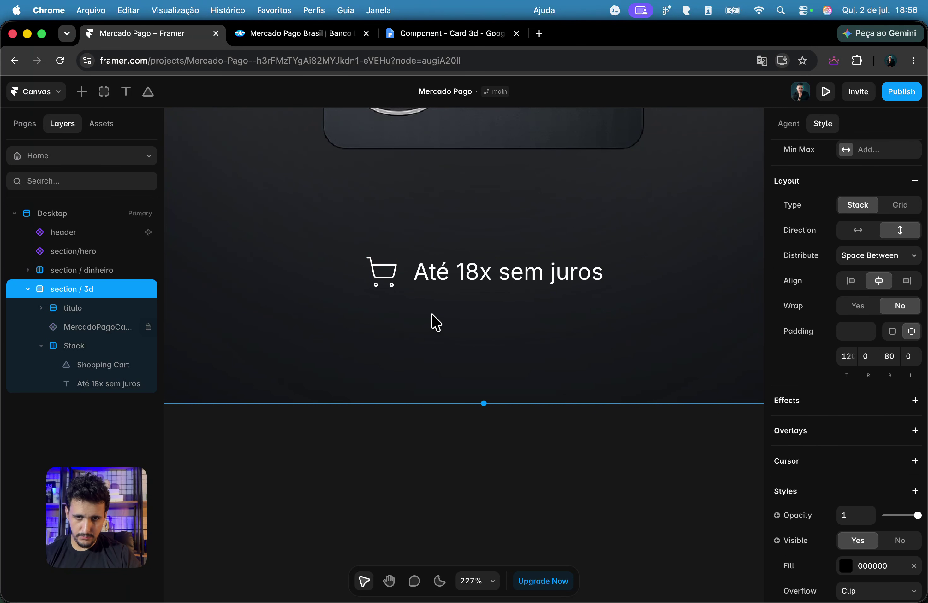
Step: Set the gap of the cart icon and text stack to 16
{"action": "left_click", "coordinate": [404, 276]}
{"action": "scroll", "coordinate": [889, 329], "scroll_direction": "up", "scroll_amount": 5}
{"action": "left_click", "coordinate": [846, 313]}
{"action": "type", "text": "16"}
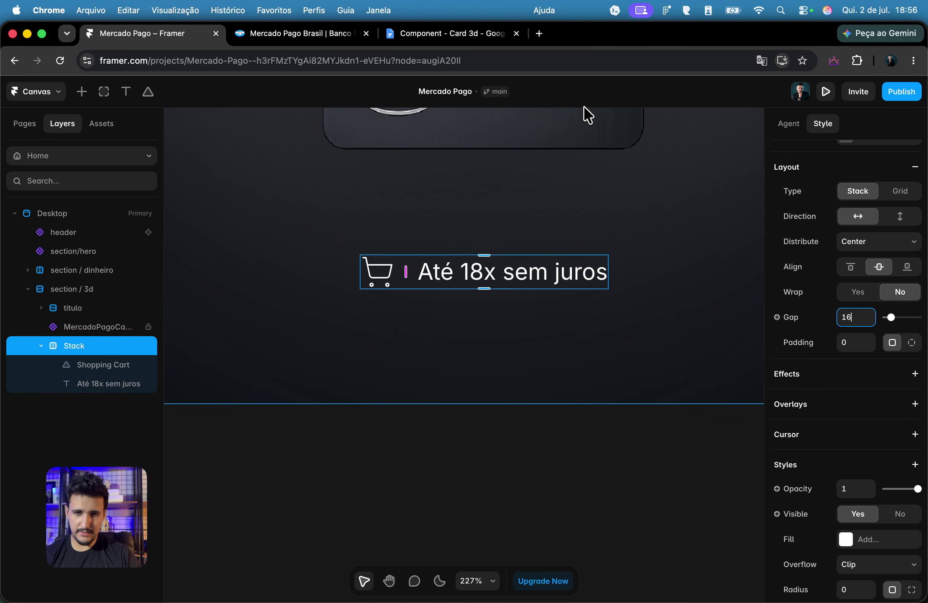
Step: Try to copy the "Cashback com Meli+" text from the benefits row on the Mercado Pago site
{"action": "left_click", "coordinate": [321, 33]}
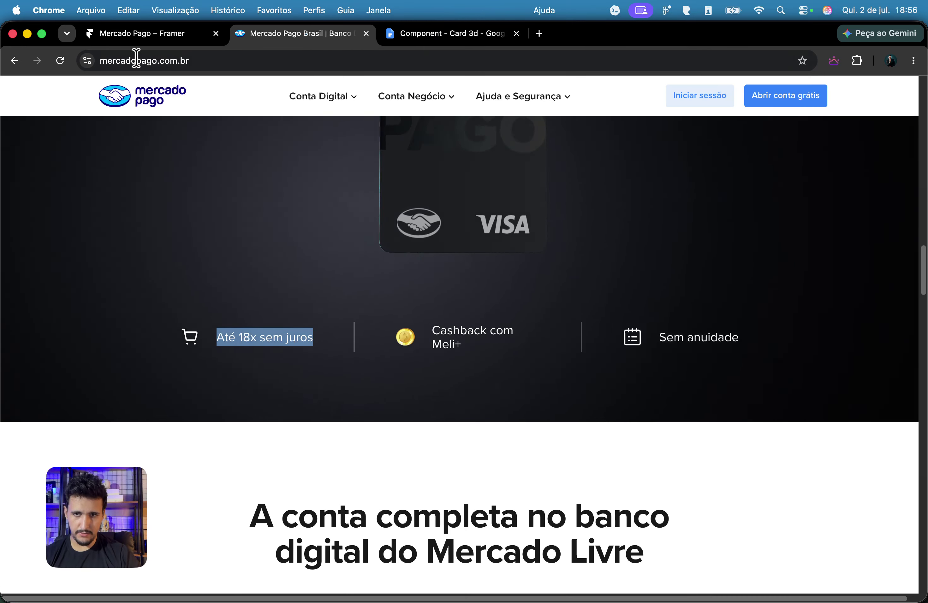
{"action": "triple_click", "coordinate": [430, 330]}
{"action": "left_click", "coordinate": [429, 328]}
{"action": "left_click_drag", "start_coordinate": [475, 353], "coordinate": [428, 331]}
{"action": "key", "text": "super+c"}
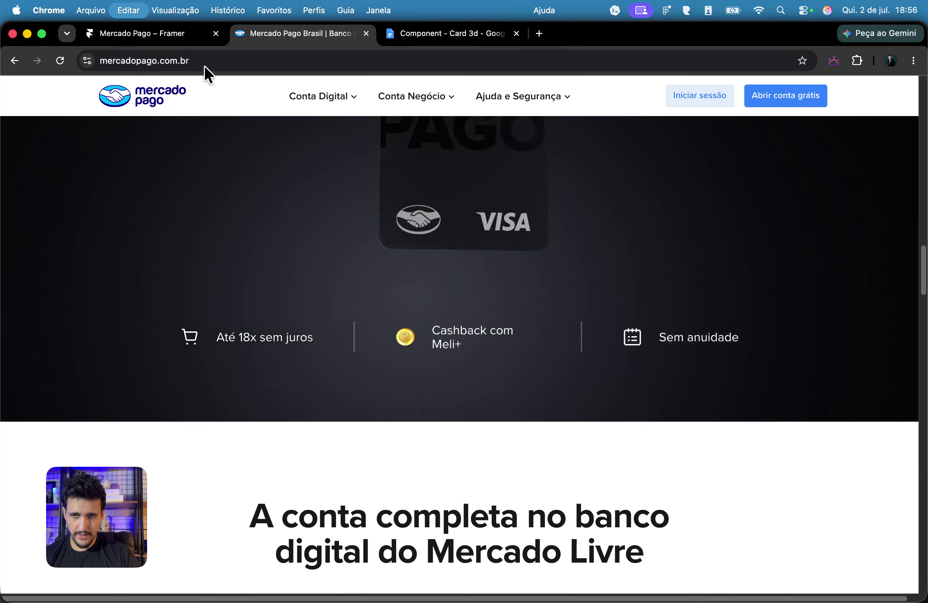
Step: Return to the Framer project and duplicate the "Até 18x sem juros" stack within section / 3d
{"action": "left_click", "coordinate": [188, 34]}
{"action": "key", "text": "Escape"}
{"action": "left_click", "coordinate": [407, 281]}
{"action": "key", "text": "super+d"}
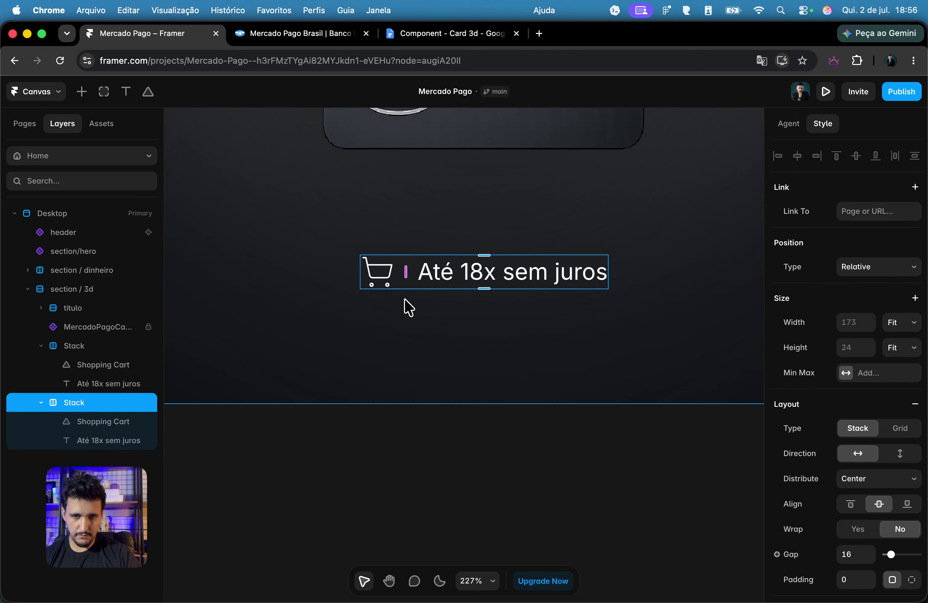
Step: Replace the duplicated stack's text with "Cashback com Meli+", copied from the Mercado Pago site
{"action": "left_click", "coordinate": [112, 443]}
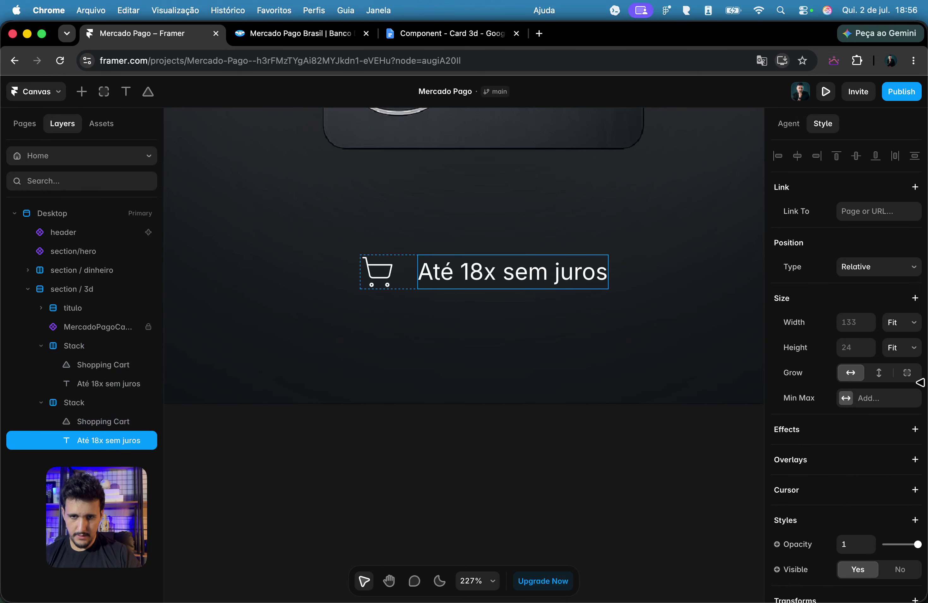
{"action": "scroll", "coordinate": [885, 363], "scroll_direction": "down", "scroll_amount": 5}
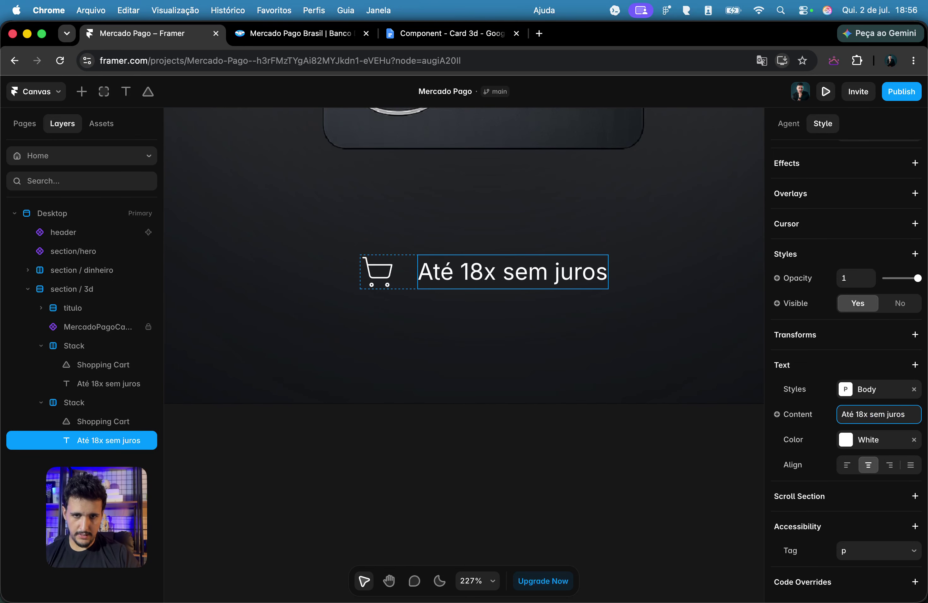
{"action": "left_click", "coordinate": [296, 34]}
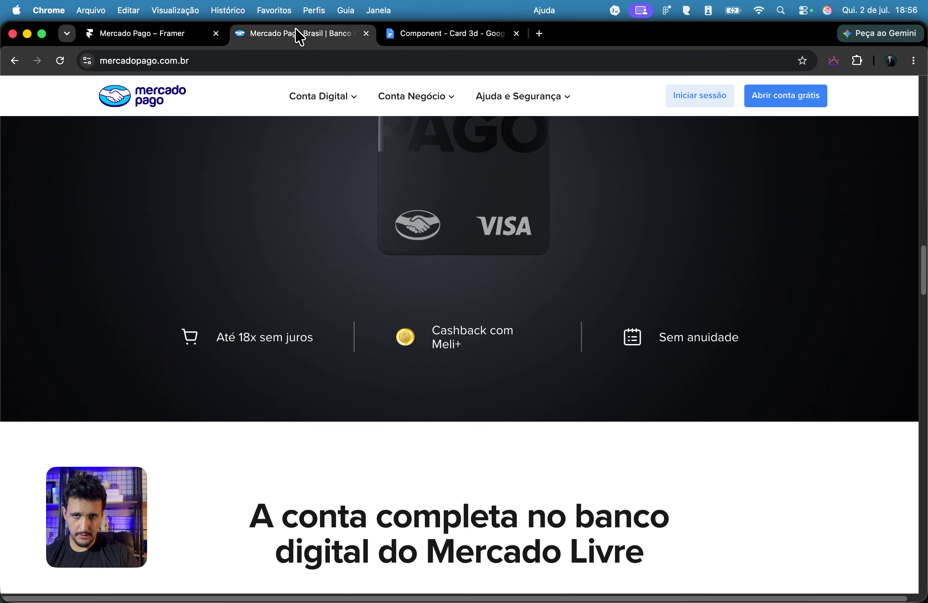
{"action": "triple_click", "coordinate": [441, 331]}
{"action": "key", "text": "super+c"}
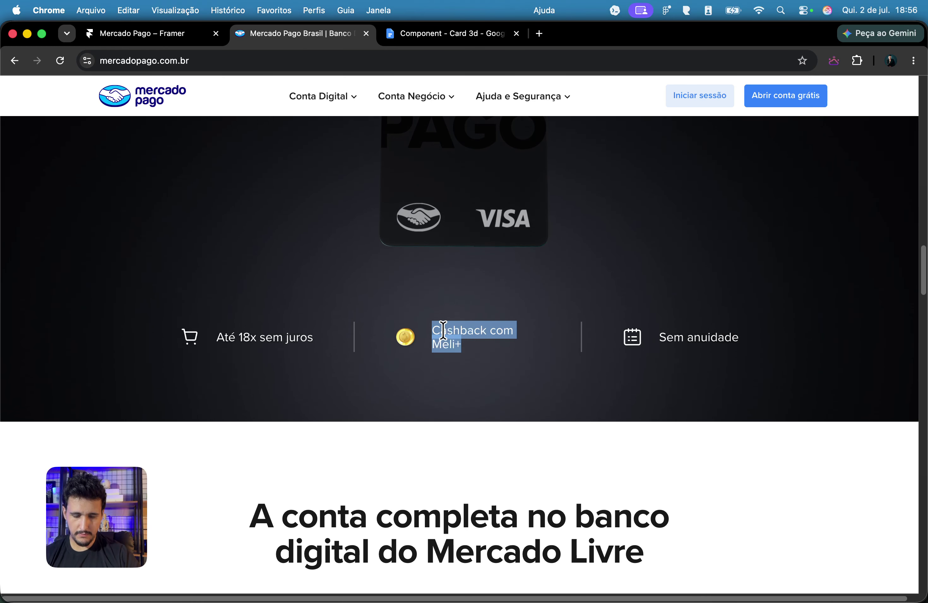
{"action": "left_click", "coordinate": [114, 35]}
{"action": "key", "text": "super+v"}
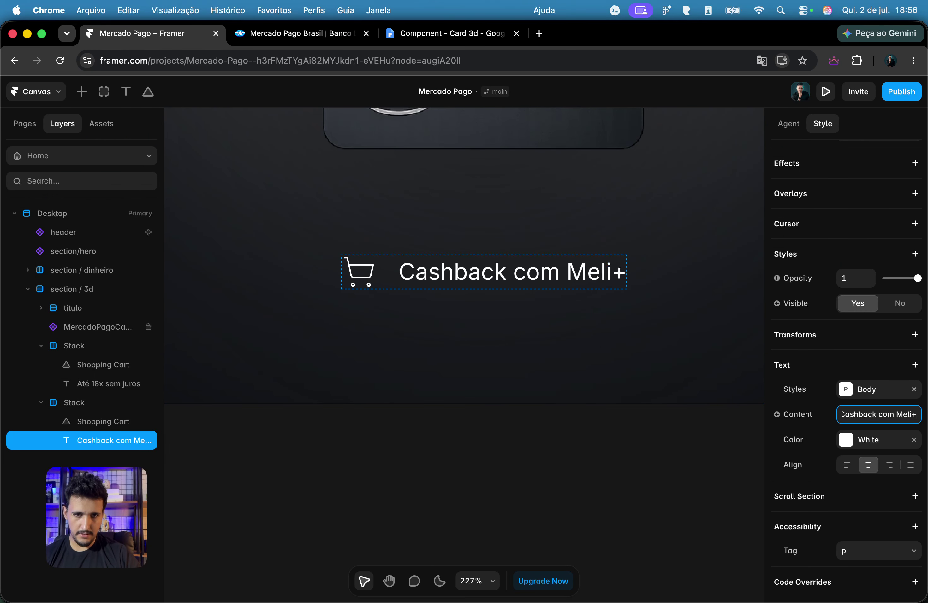
Step: Save the gold coin icon from the Mercado Pago benefits row to Downloads as Melidolar_48x48--833904d6
{"action": "left_click", "coordinate": [303, 34]}
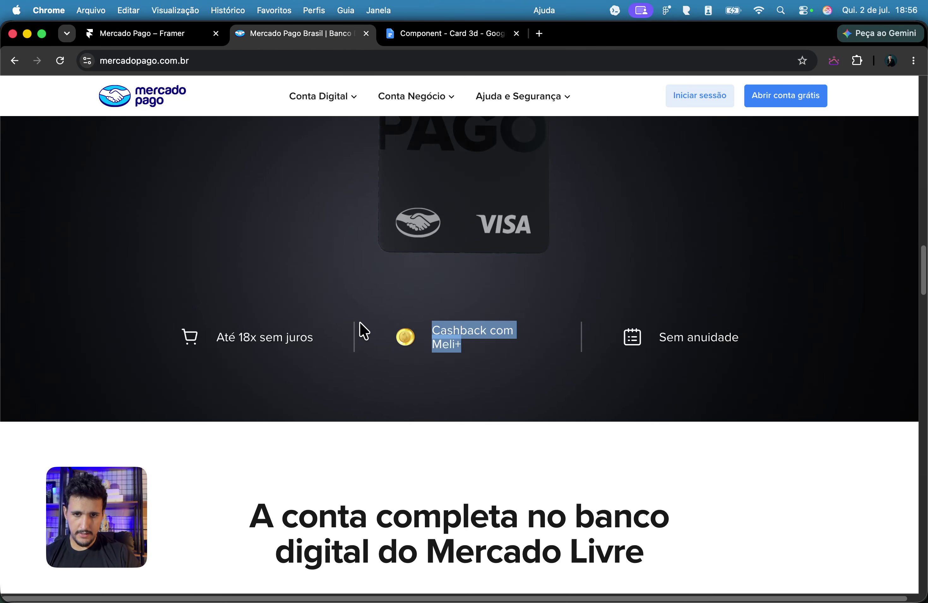
{"action": "right_click", "coordinate": [406, 338]}
{"action": "left_click", "coordinate": [410, 358]}
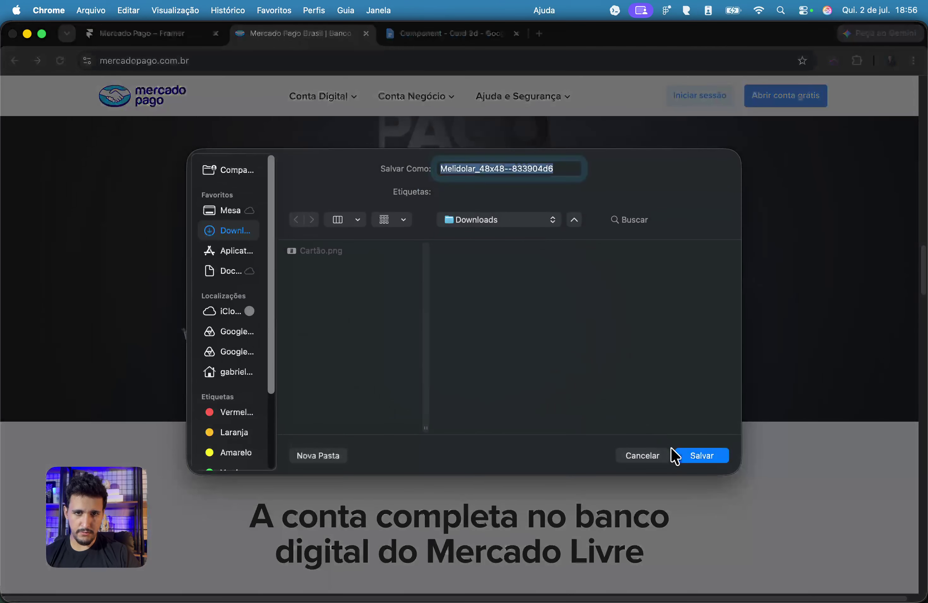
{"action": "left_click", "coordinate": [686, 454]}
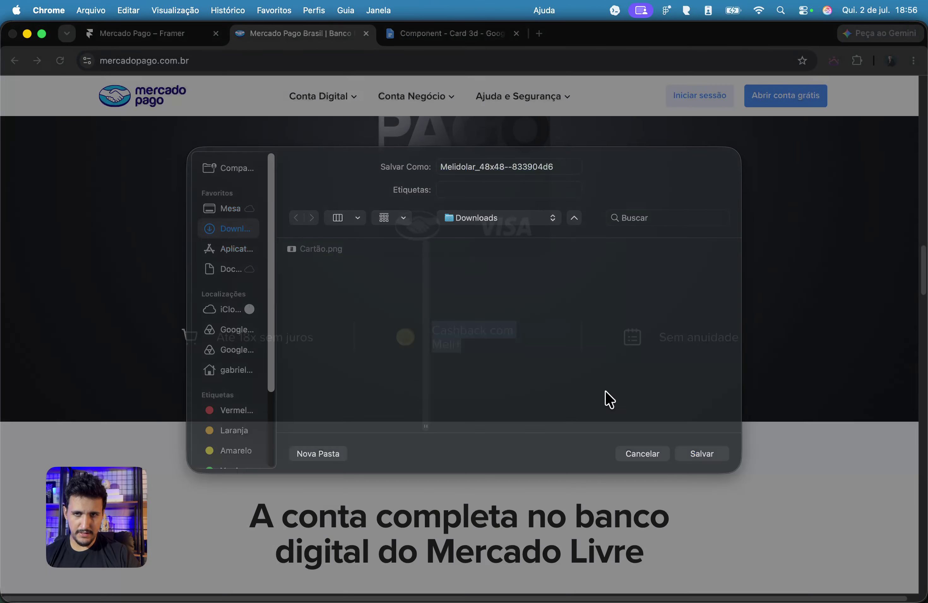
Step: Try to copy Melidolar_48x48--833904d6.svg from Downloads in Finder into the "Cashback com Meli+" stack in Framer
{"action": "left_click", "coordinate": [142, 36]}
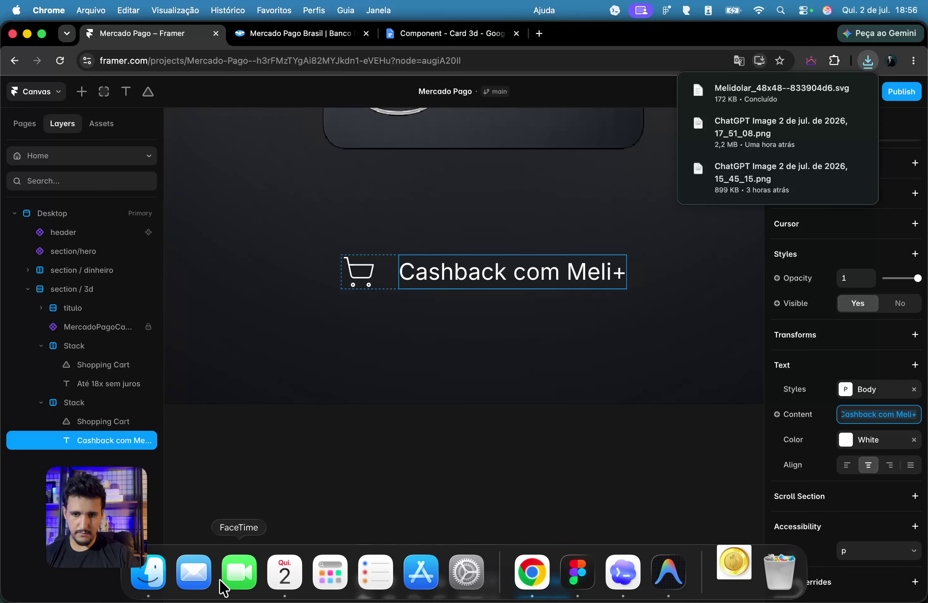
{"action": "mouse_move", "coordinate": [119, 465]}
{"action": "left_click_drag", "start_coordinate": [130, 475], "coordinate": [418, 429]}
{"action": "mouse_move", "coordinate": [168, 595]}
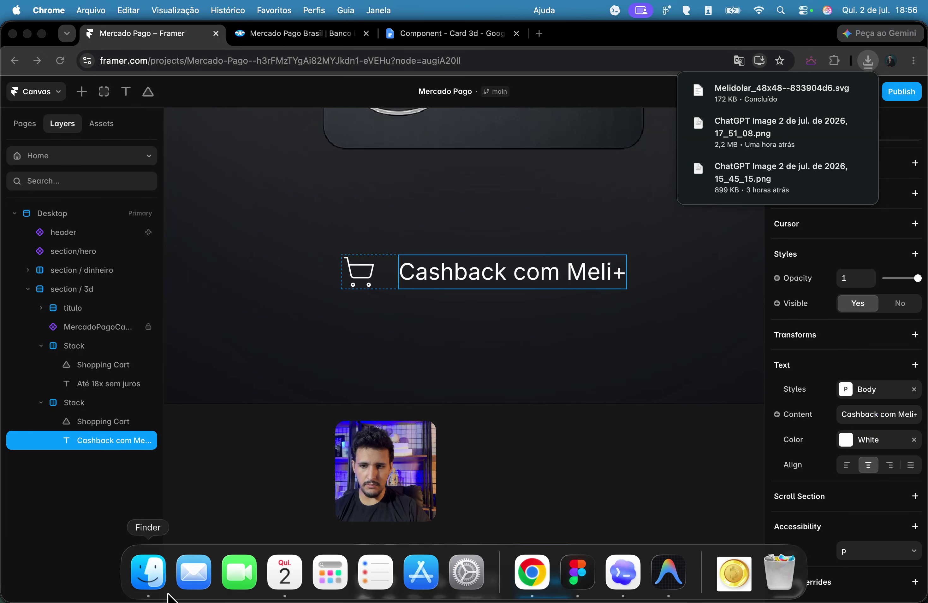
{"action": "left_click", "coordinate": [161, 556]}
{"action": "left_click", "coordinate": [304, 162]}
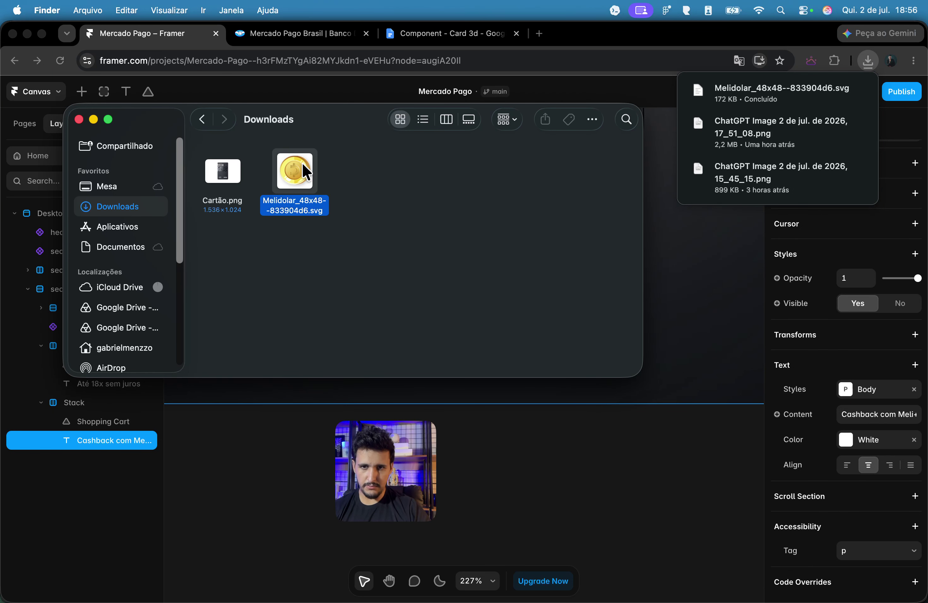
{"action": "left_click", "coordinate": [478, 486]}
{"action": "left_click", "coordinate": [389, 276]}
{"action": "key", "text": "super+v"}
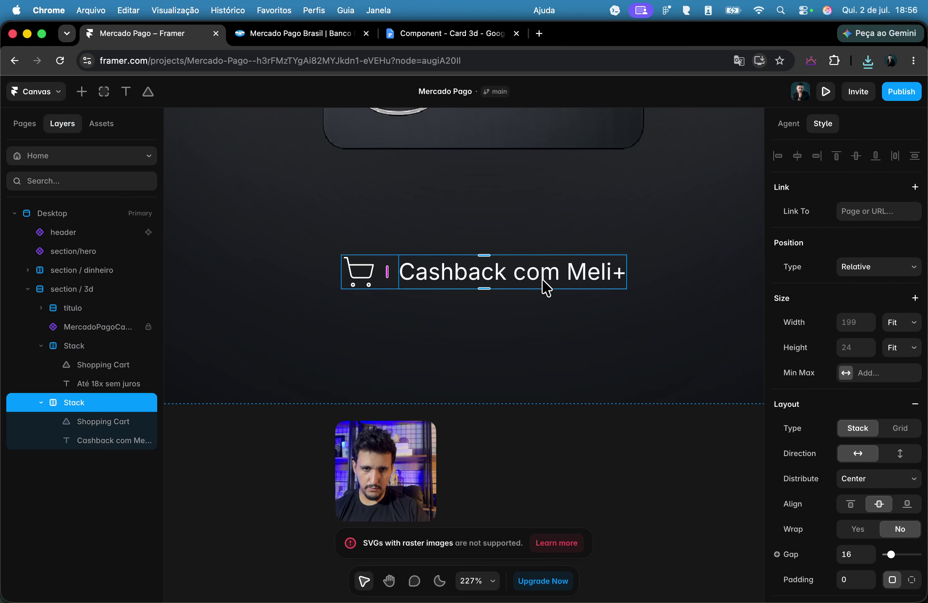
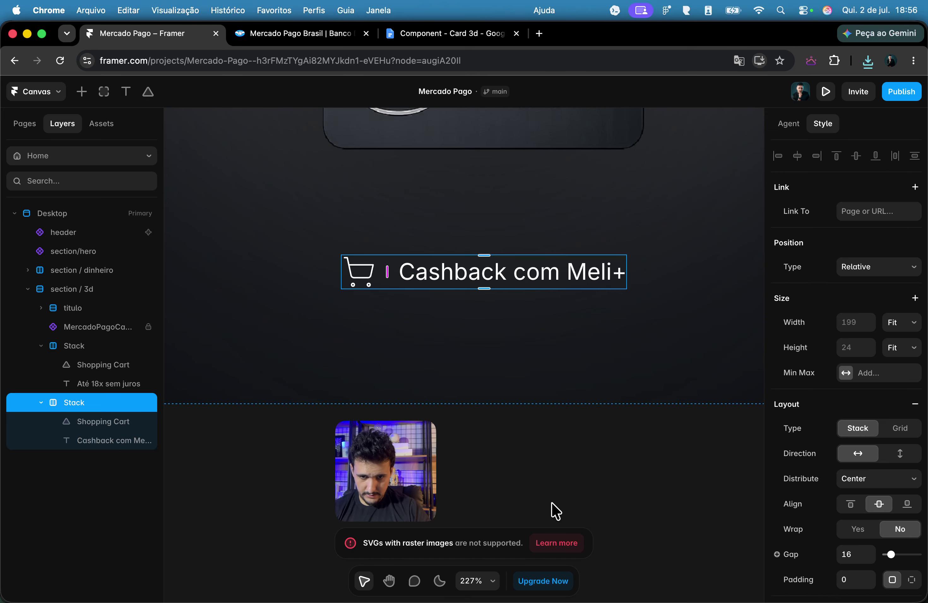
Step: Open the coin icon from the Mercado Pago site in its own tab and save another copy to Downloads
{"action": "left_click", "coordinate": [294, 34]}
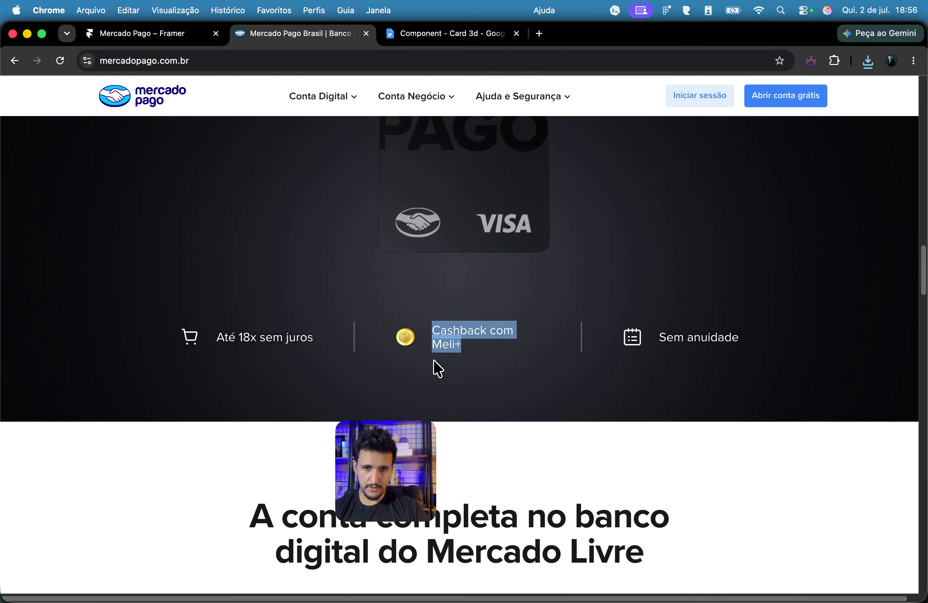
{"action": "scroll", "coordinate": [415, 347], "scroll_direction": "up", "scroll_amount": 3}
{"action": "scroll", "coordinate": [406, 339], "scroll_direction": "down", "scroll_amount": 3}
{"action": "right_click", "coordinate": [404, 318]}
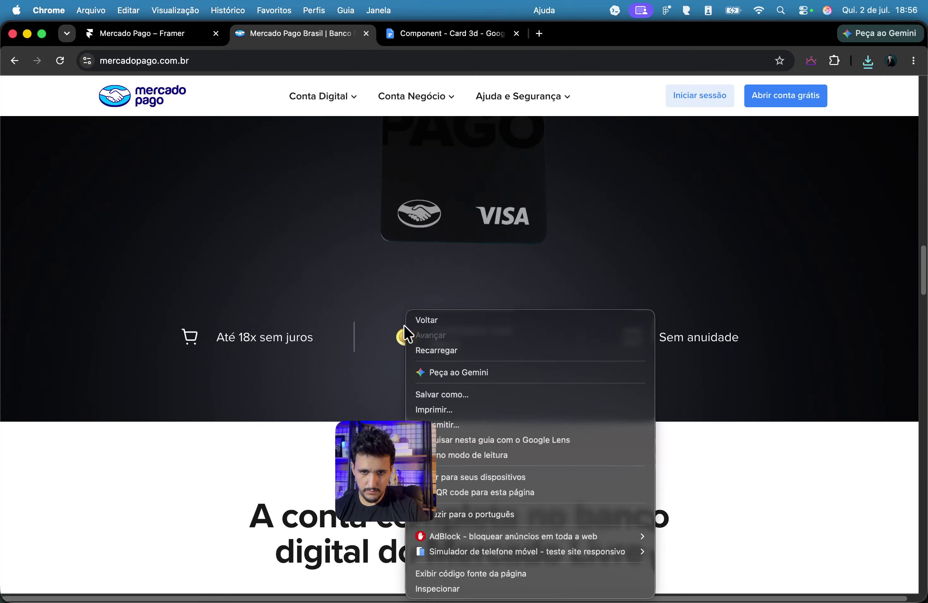
{"action": "right_click", "coordinate": [402, 335]}
{"action": "left_click", "coordinate": [422, 342]}
{"action": "left_click", "coordinate": [391, 36]}
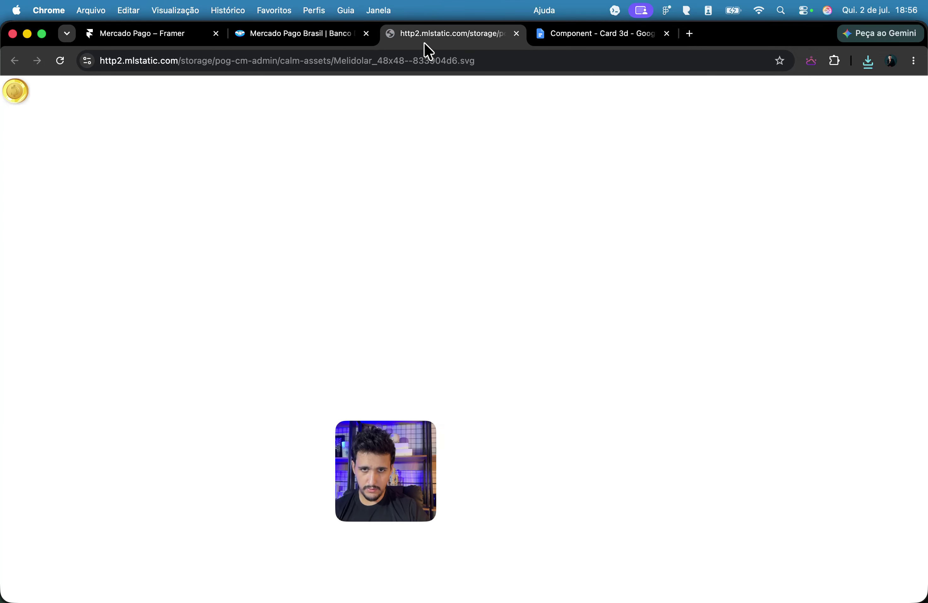
{"action": "right_click", "coordinate": [30, 86]}
{"action": "left_click", "coordinate": [110, 165]}
{"action": "left_click", "coordinate": [717, 444]}
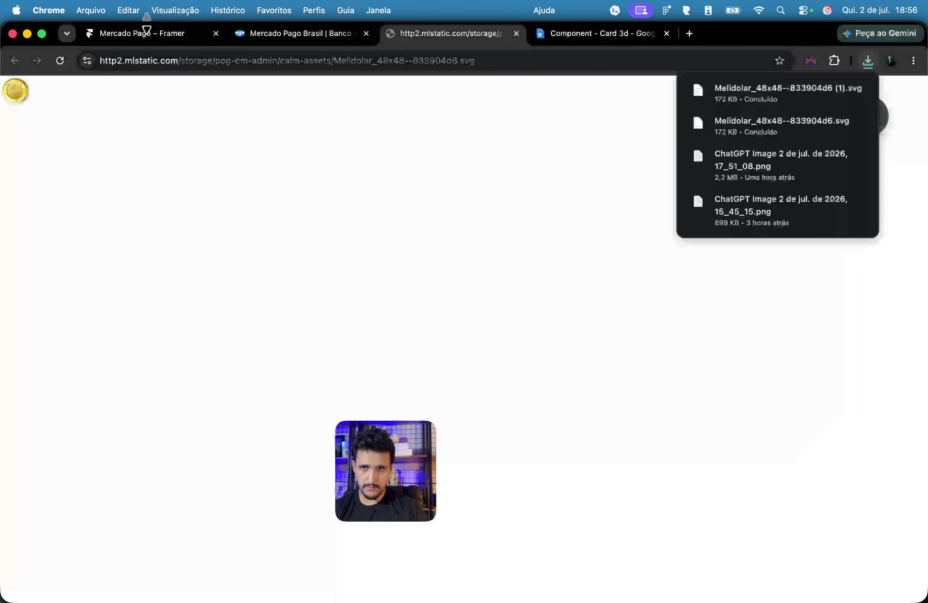
Step: Try again to add the downloaded coin SVG to the "Cashback com Meli+" stack in Framer, then deselect the stack
{"action": "left_click", "coordinate": [153, 26]}
{"action": "left_click", "coordinate": [145, 573]}
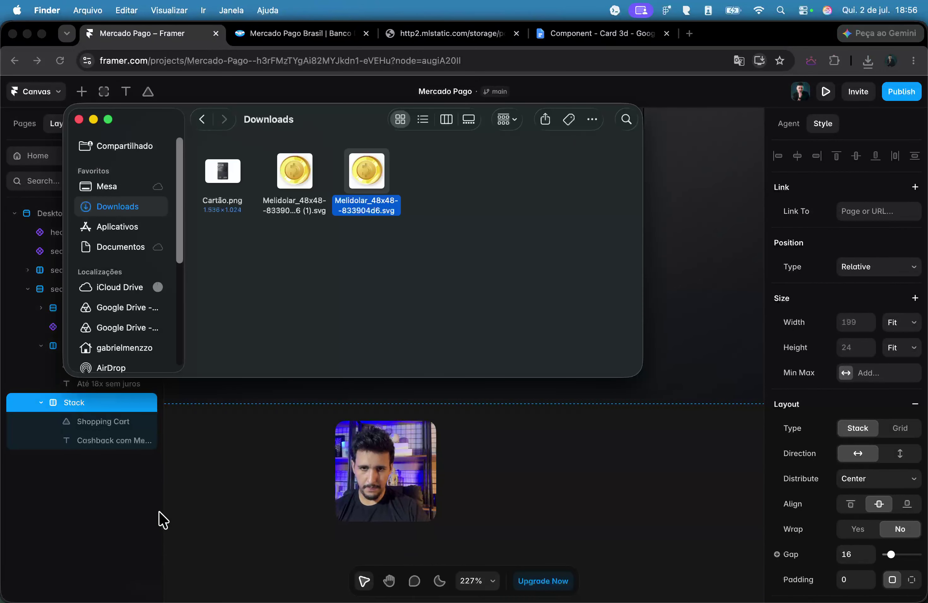
{"action": "left_click", "coordinate": [374, 269]}
{"action": "left_click", "coordinate": [555, 533]}
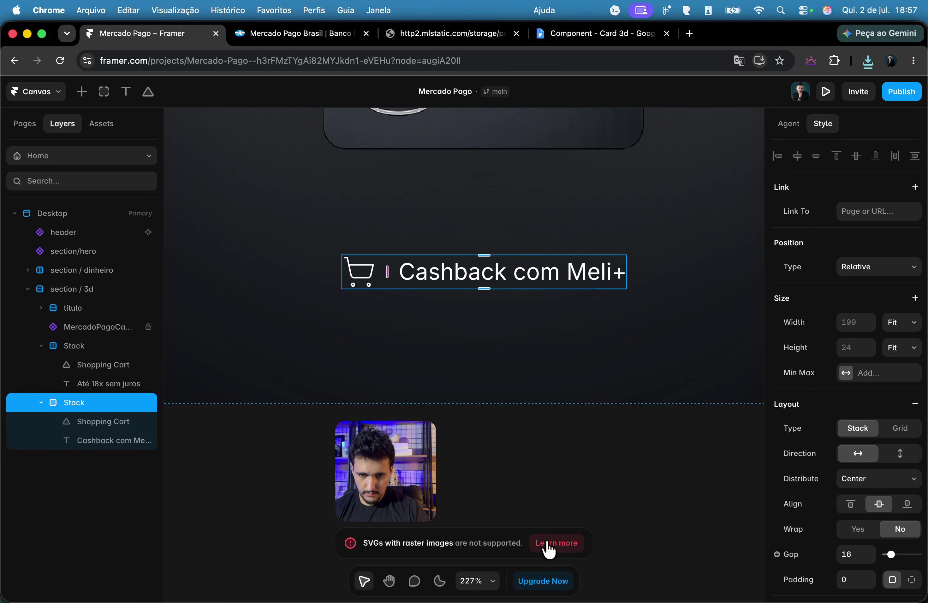
{"action": "left_click", "coordinate": [543, 411]}
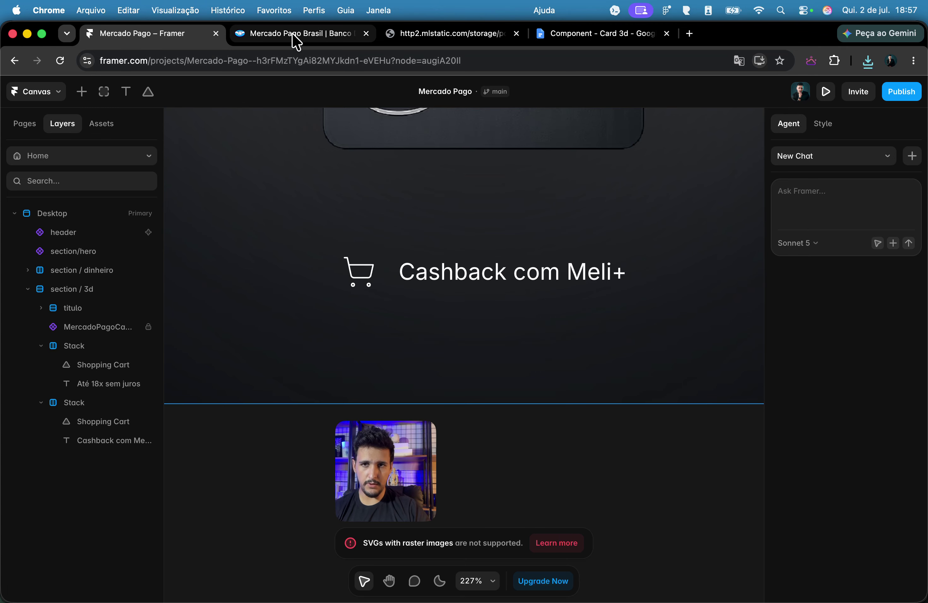
Step: Check the benefits row on the Mercado Pago site and search Google for "meli +" in a new tab
{"action": "left_click", "coordinate": [314, 39]}
{"action": "scroll", "coordinate": [419, 349], "scroll_direction": "up", "scroll_amount": 5}
{"action": "scroll", "coordinate": [407, 348], "scroll_direction": "down", "scroll_amount": 5}
{"action": "left_click", "coordinate": [689, 34]}
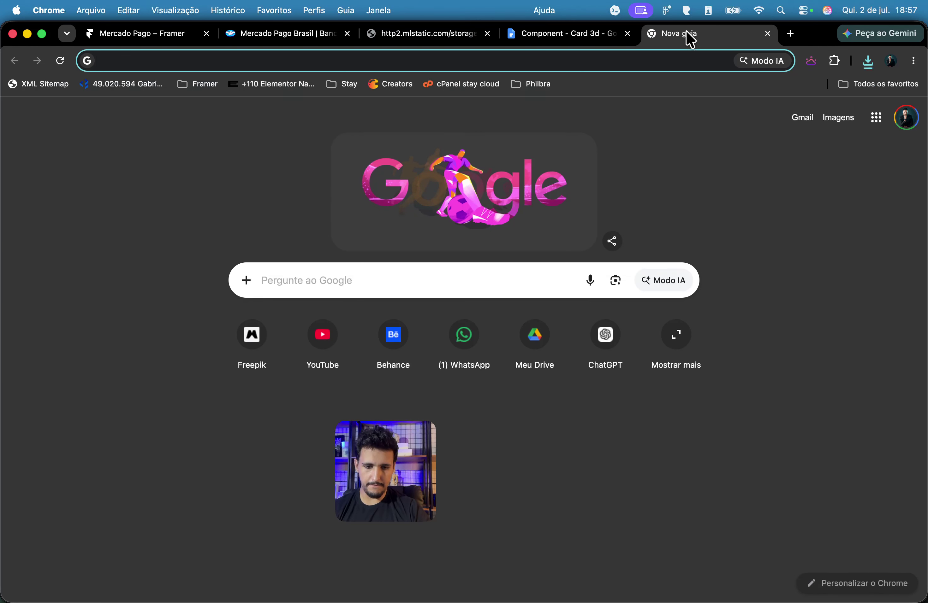
{"action": "type", "text": "meli "}
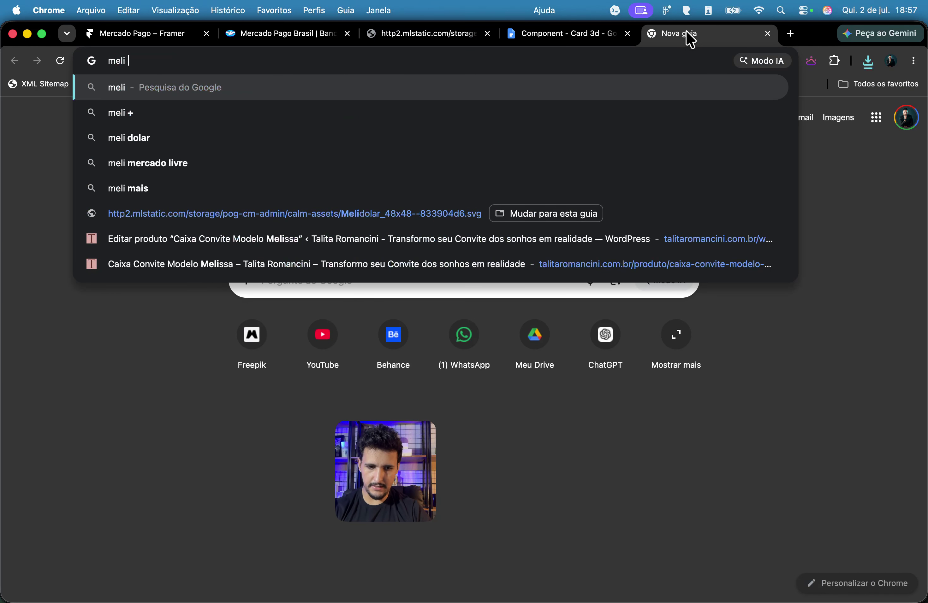
{"action": "type", "text": "+"}
{"action": "key", "text": "Return"}
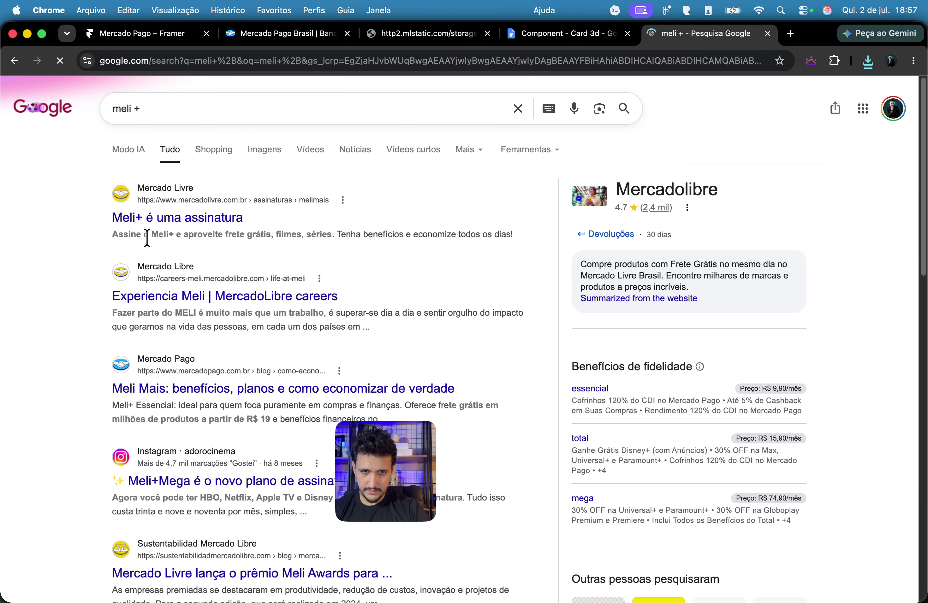
Step: Look through the Meli+ subscription page on Mercado Livre for a suitable icon and return to the search results
{"action": "left_click", "coordinate": [174, 224]}
{"action": "scroll", "coordinate": [284, 239], "scroll_direction": "down", "scroll_amount": 10}
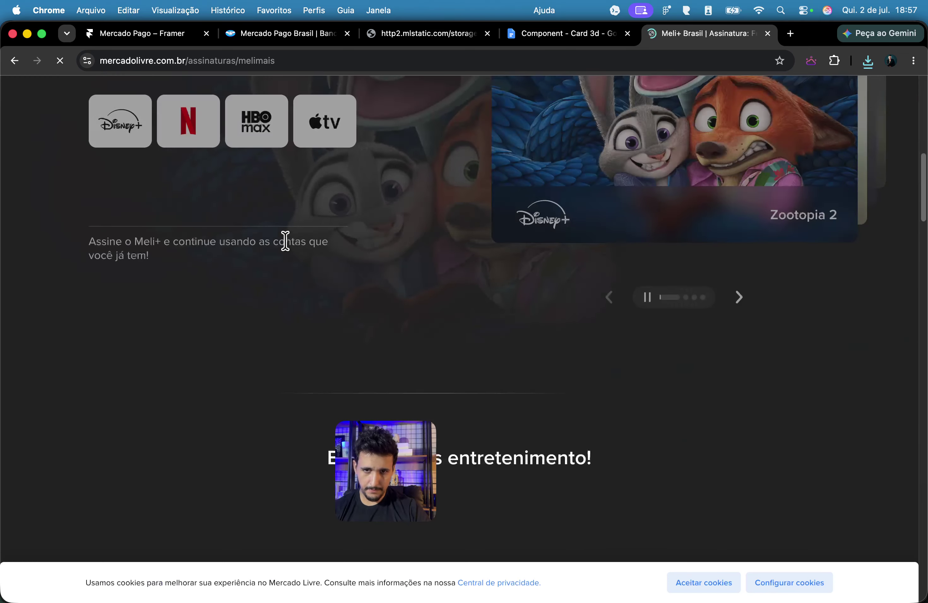
{"action": "scroll", "coordinate": [317, 237], "scroll_direction": "down", "scroll_amount": 10}
{"action": "scroll", "coordinate": [317, 236], "scroll_direction": "down", "scroll_amount": 5}
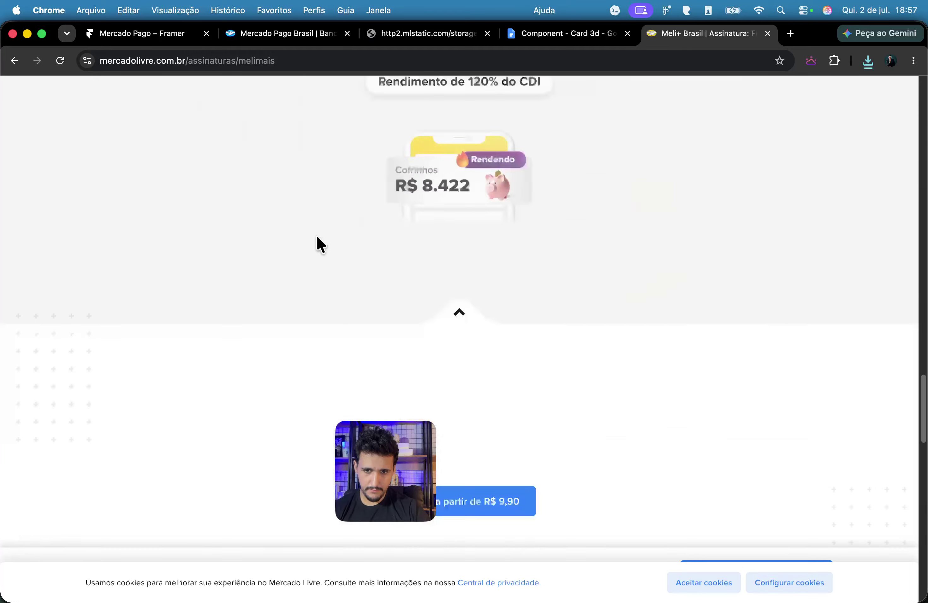
{"action": "scroll", "coordinate": [316, 236], "scroll_direction": "down", "scroll_amount": 10}
{"action": "left_click", "coordinate": [15, 61]}
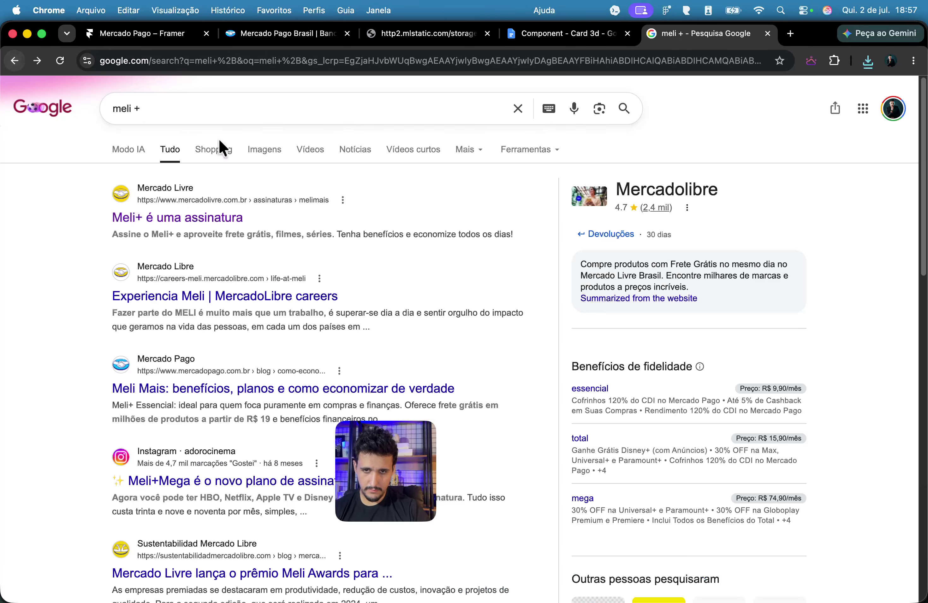
Step: Browse the Google image results for "meli +" for a usable icon
{"action": "left_click", "coordinate": [264, 155]}
{"action": "scroll", "coordinate": [224, 210], "scroll_direction": "down", "scroll_amount": 10}
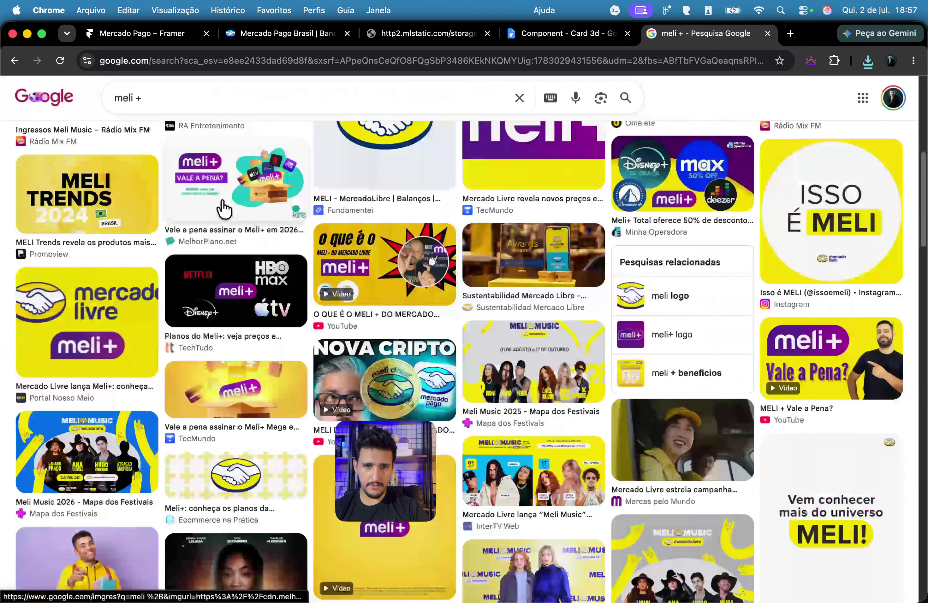
{"action": "scroll", "coordinate": [224, 209], "scroll_direction": "down", "scroll_amount": 15}
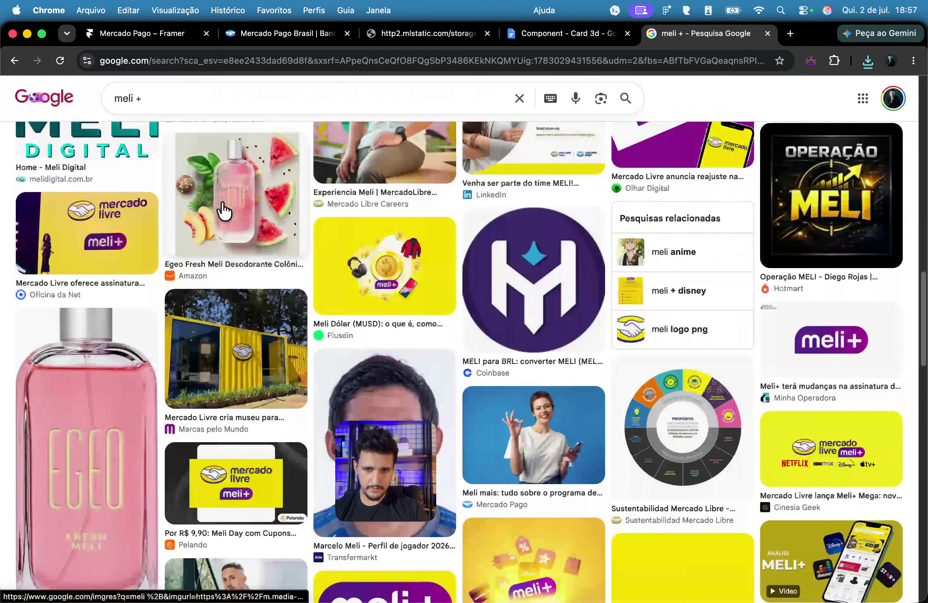
{"action": "scroll", "coordinate": [224, 210], "scroll_direction": "up", "scroll_amount": 10}
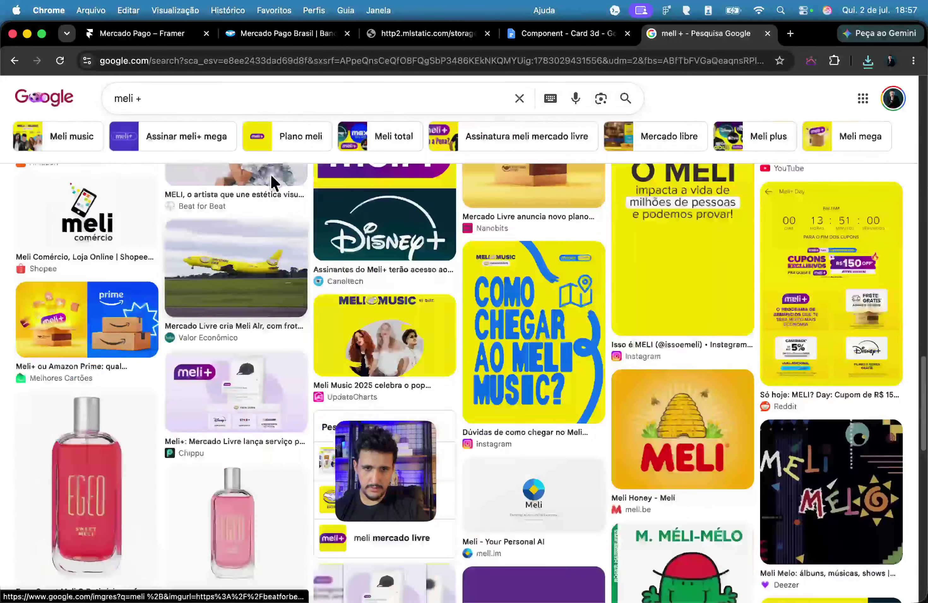
{"action": "scroll", "coordinate": [273, 182], "scroll_direction": "up", "scroll_amount": 5}
Step: Back in the Framer project, replace the "Cashback com Meli+" cart icon with the Lucide Shopping Bag icon
{"action": "left_click", "coordinate": [162, 39]}
{"action": "left_click", "coordinate": [372, 282]}
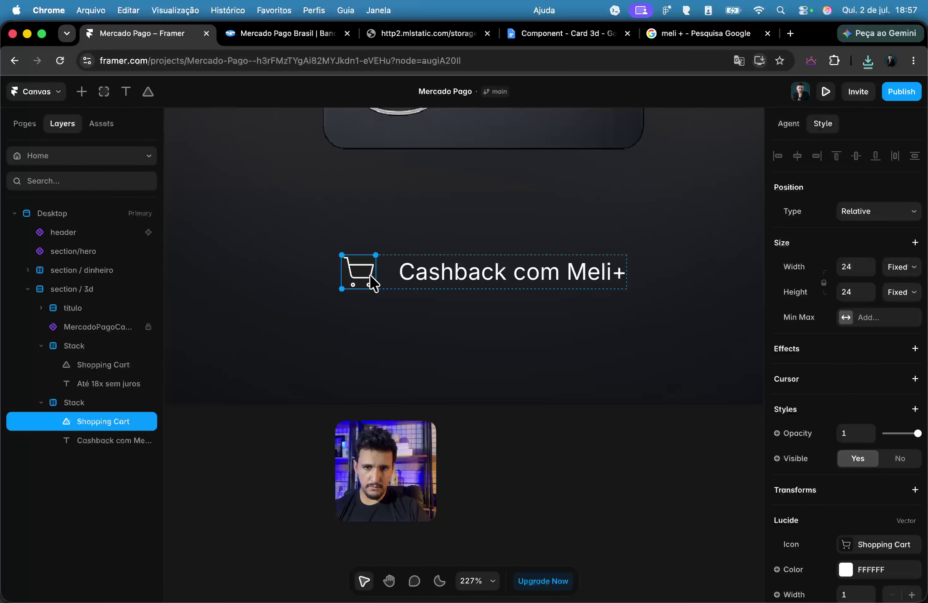
{"action": "scroll", "coordinate": [901, 454], "scroll_direction": "down", "scroll_amount": 3}
{"action": "left_click", "coordinate": [874, 469]}
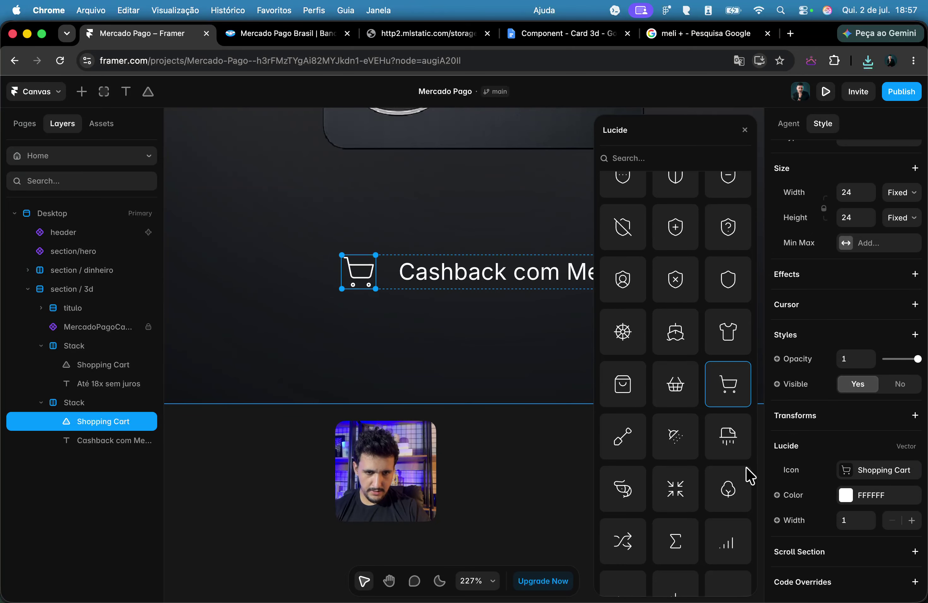
{"action": "left_click", "coordinate": [627, 399]}
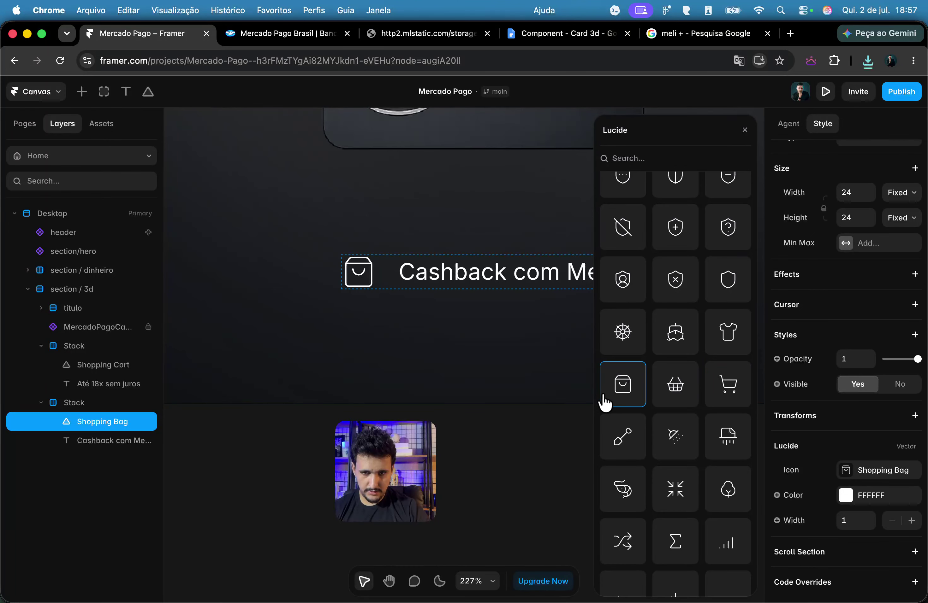
Step: Wrap the "Até 18x sem juros" and "Cashback com Meli+" stacks together in one horizontal stack
{"action": "left_click", "coordinate": [42, 405]}
{"action": "left_click", "coordinate": [63, 406]}
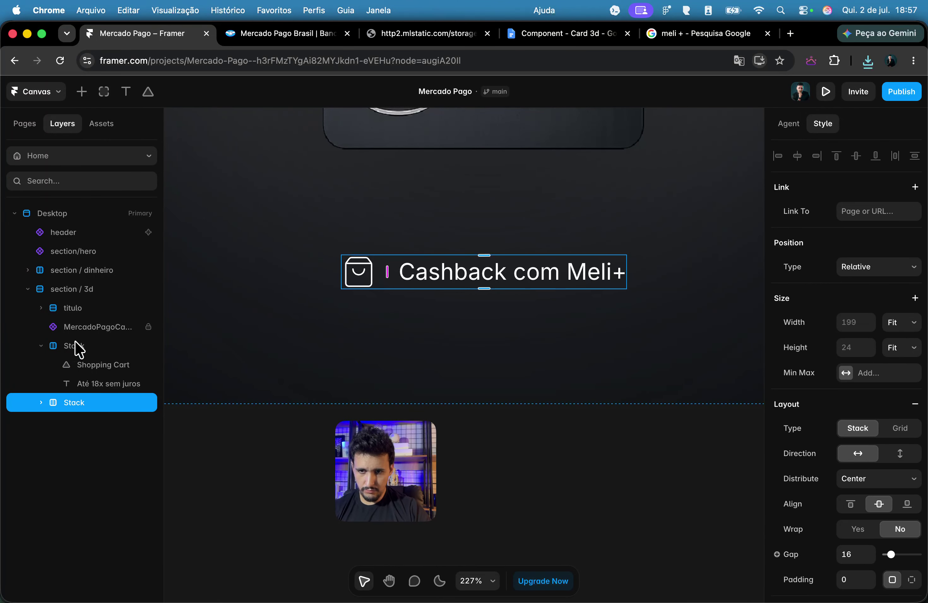
{"action": "left_click", "coordinate": [79, 345], "text": "shift"}
{"action": "key", "text": "alt+super+Return"}
{"action": "left_click", "coordinate": [857, 455]}
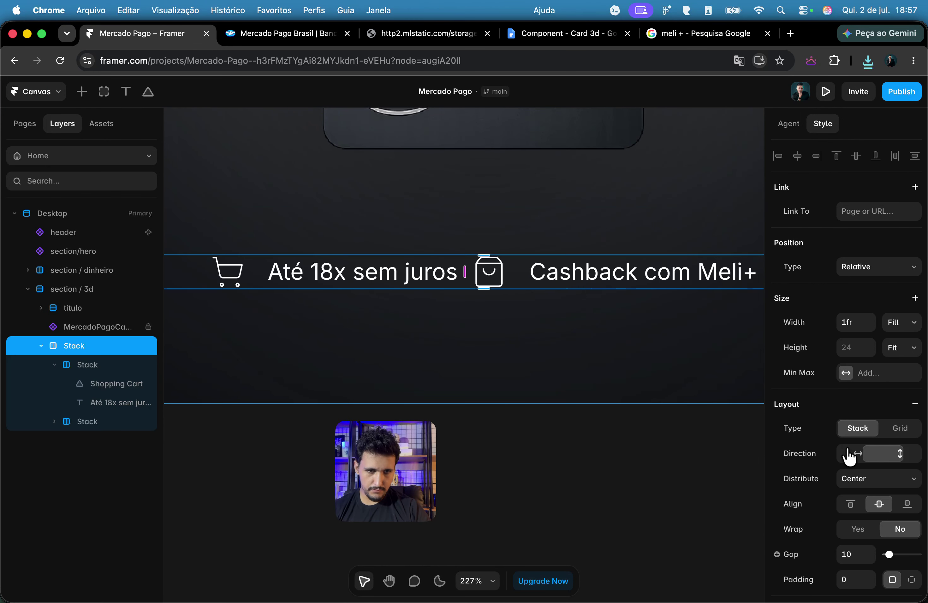
Step: Set the outer benefits stack's width to Fit Content and its gap to 48
{"action": "scroll", "coordinate": [646, 319], "scroll_direction": "down", "scroll_amount": 5}
{"action": "left_click", "coordinate": [903, 323]}
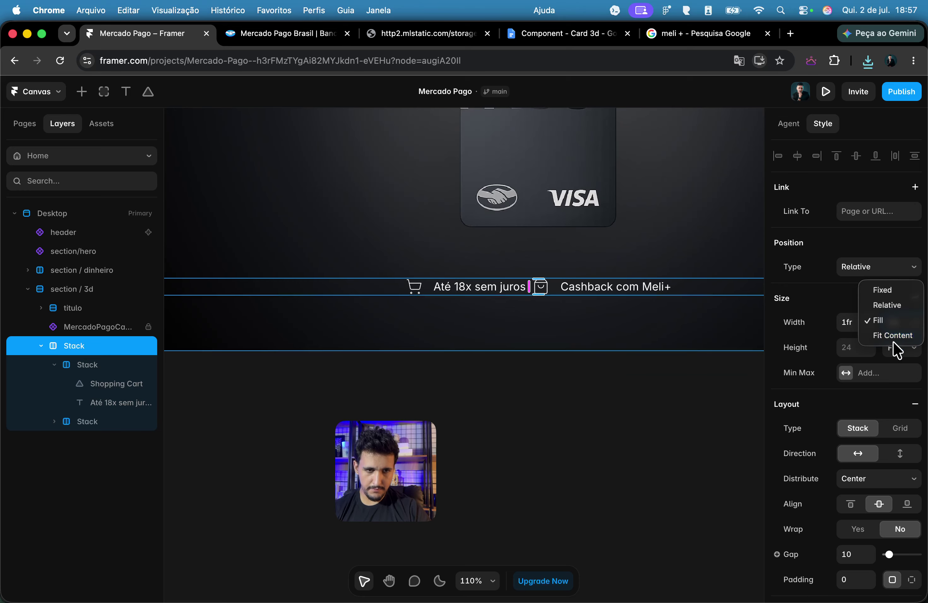
{"action": "left_click", "coordinate": [897, 336]}
{"action": "key", "text": "BackSpace"}
{"action": "key", "text": "BackSpace"}
{"action": "type", "text": "32"}
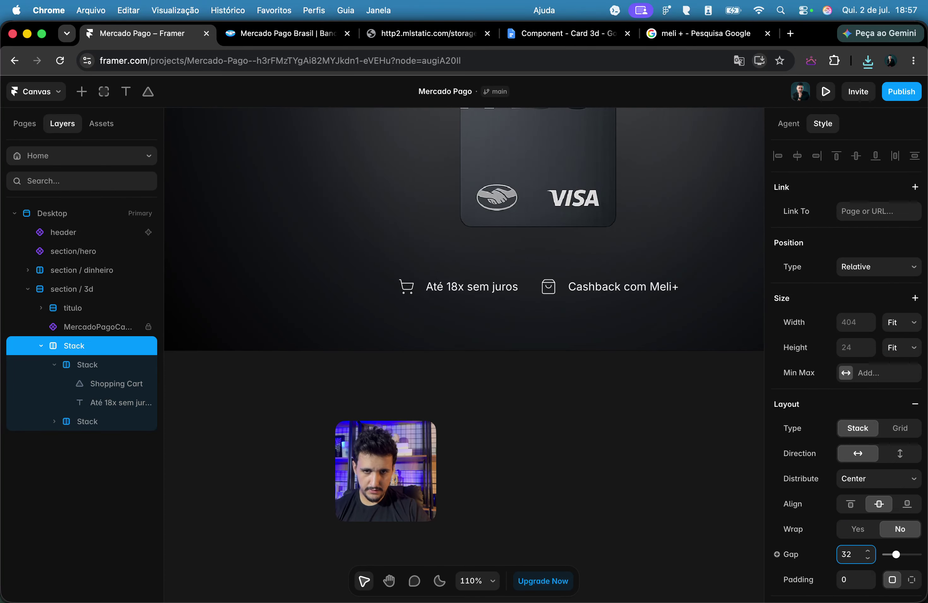
{"action": "type", "text": "48"}
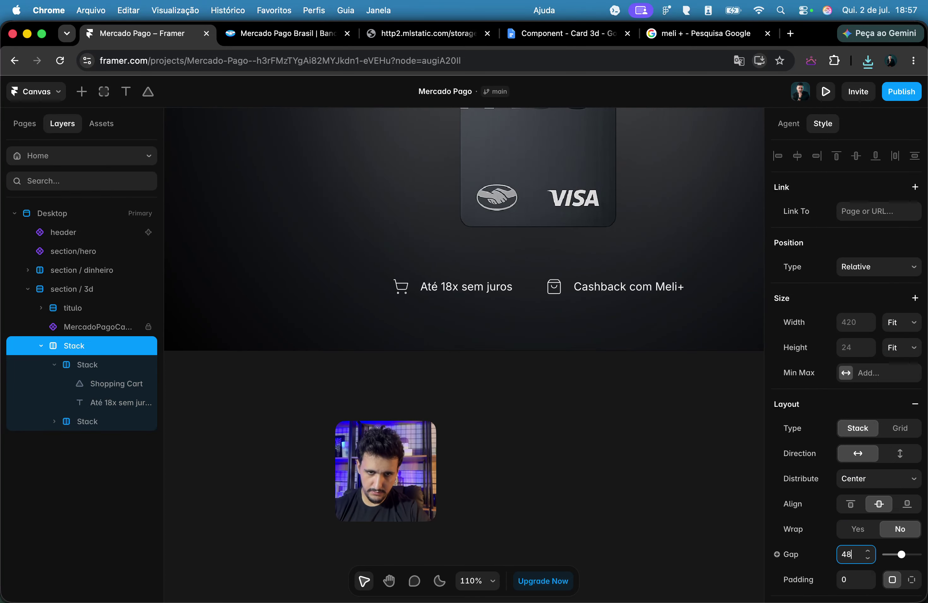
{"action": "left_click", "coordinate": [698, 435]}
Step: Duplicate the "Cashback com Meli+" stack and copy the "Sem anuidade" text from the Mercado Pago site
{"action": "left_click", "coordinate": [566, 289]}
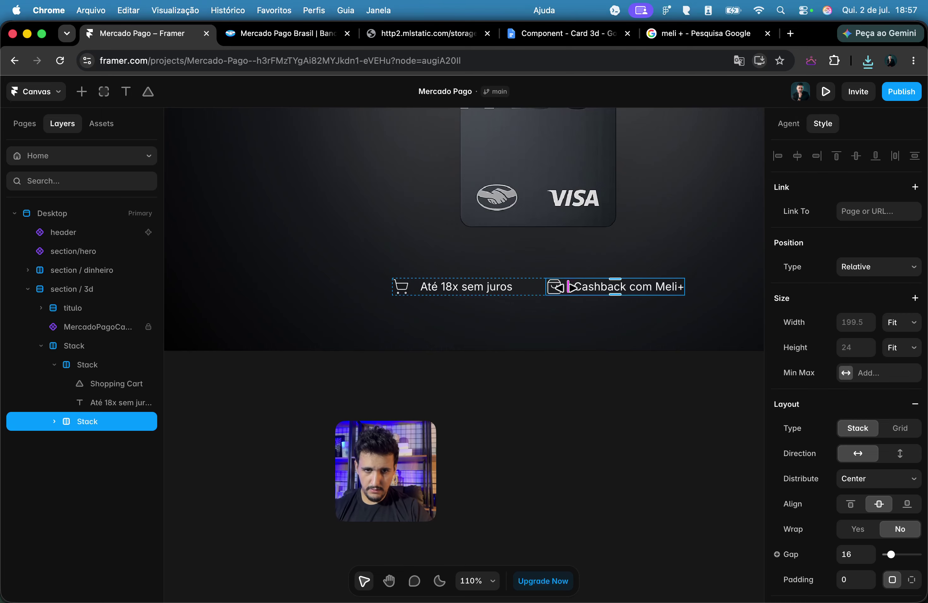
{"action": "key", "text": "super+d"}
{"action": "left_click", "coordinate": [281, 33]}
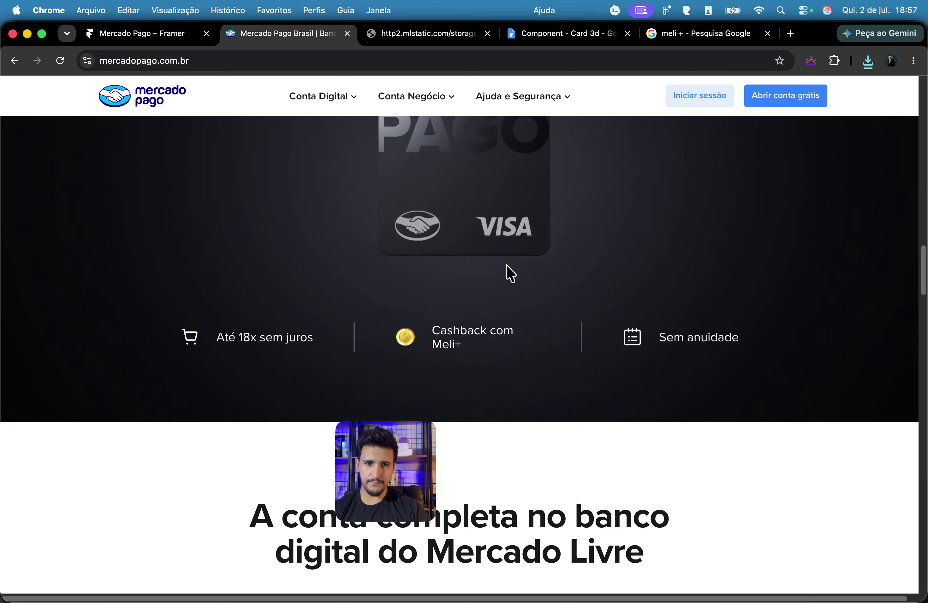
{"action": "double_click", "coordinate": [690, 339]}
{"action": "key", "text": "super+c"}
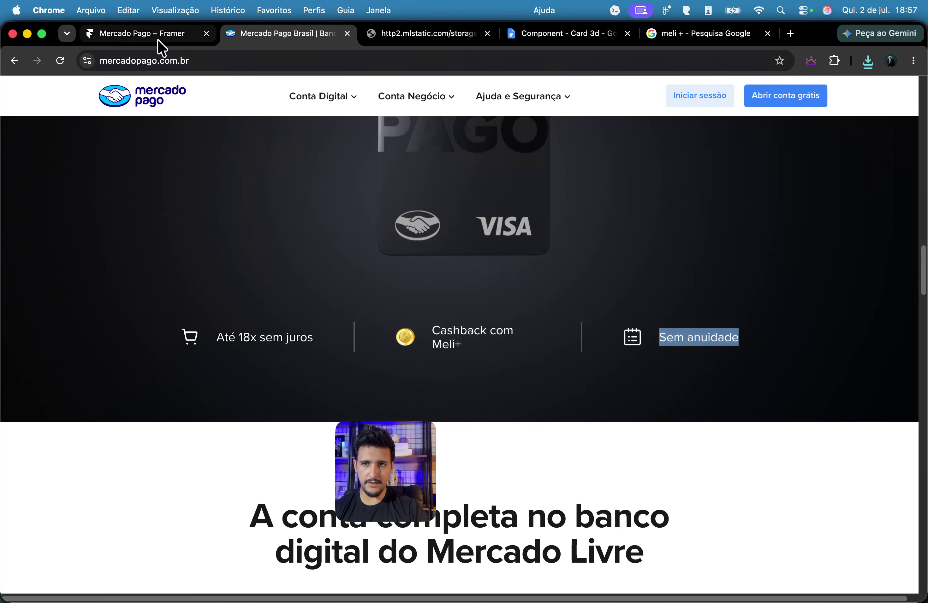
Step: In the Framer project, search the Lucide icons for "calend" and change the duplicated stack's icon to Calendar Days
{"action": "left_click", "coordinate": [158, 35]}
{"action": "left_click", "coordinate": [649, 475]}
{"action": "double_click", "coordinate": [640, 287]}
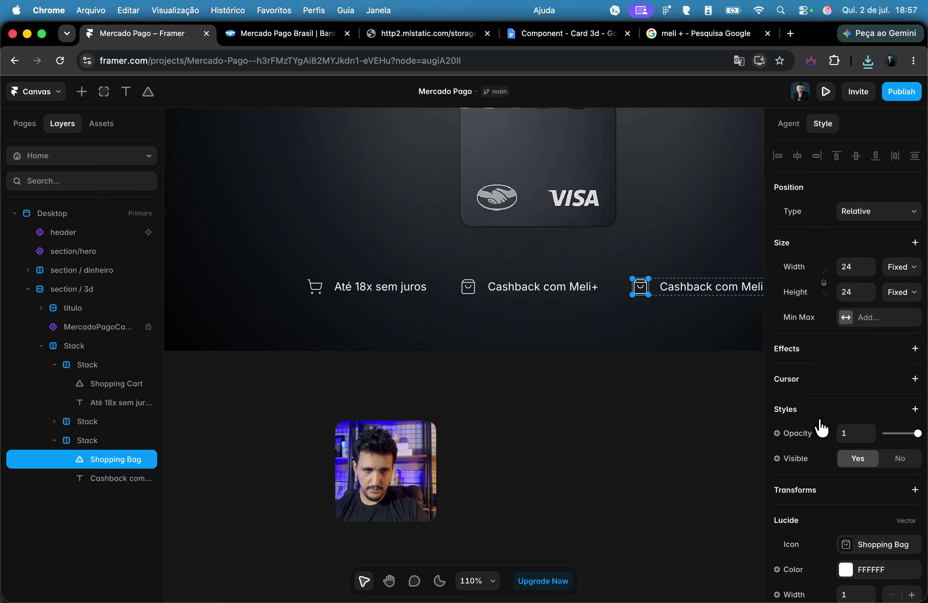
{"action": "left_click", "coordinate": [862, 470]}
{"action": "type", "text": "calle"}
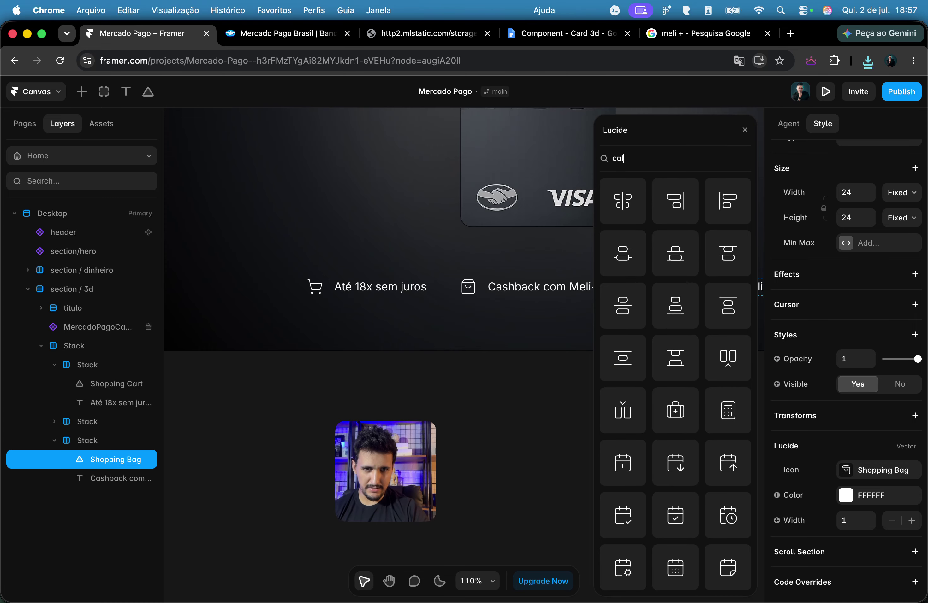
{"action": "key", "text": "BackSpace"}
{"action": "key", "text": "BackSpace"}
{"action": "key", "text": "BackSpace"}
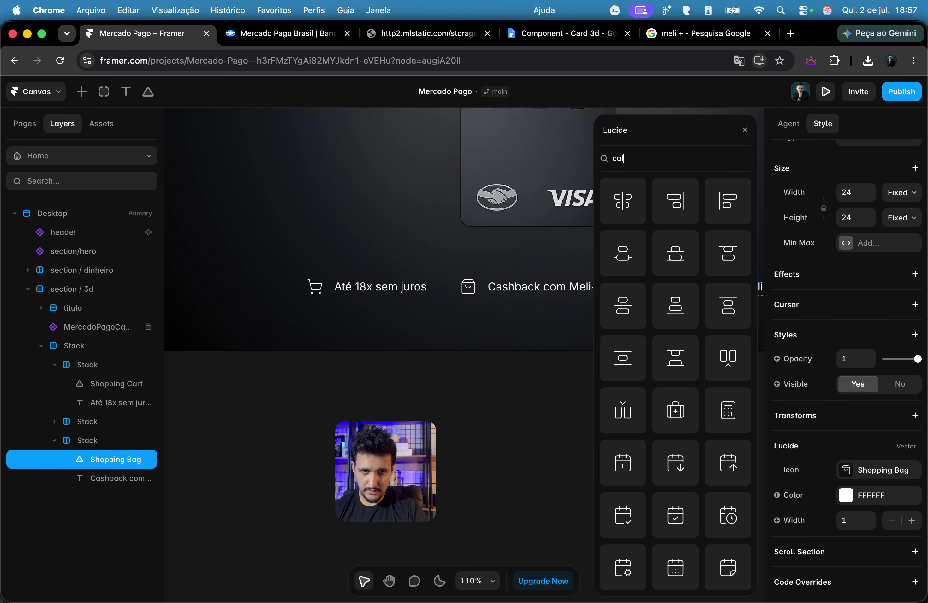
{"action": "type", "text": "lend"}
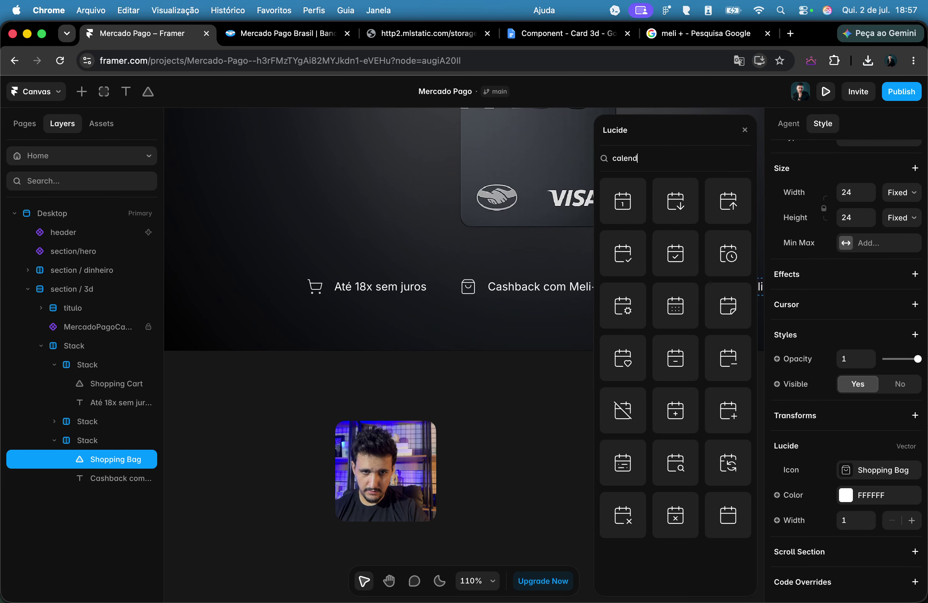
{"action": "left_click", "coordinate": [494, 397]}
Step: Replace the text beside the calendar icon with "Sem anuidade"
{"action": "scroll", "coordinate": [627, 290], "scroll_direction": "up", "scroll_amount": 5}
{"action": "left_click", "coordinate": [652, 282]}
{"action": "scroll", "coordinate": [917, 491], "scroll_direction": "down", "scroll_amount": 5}
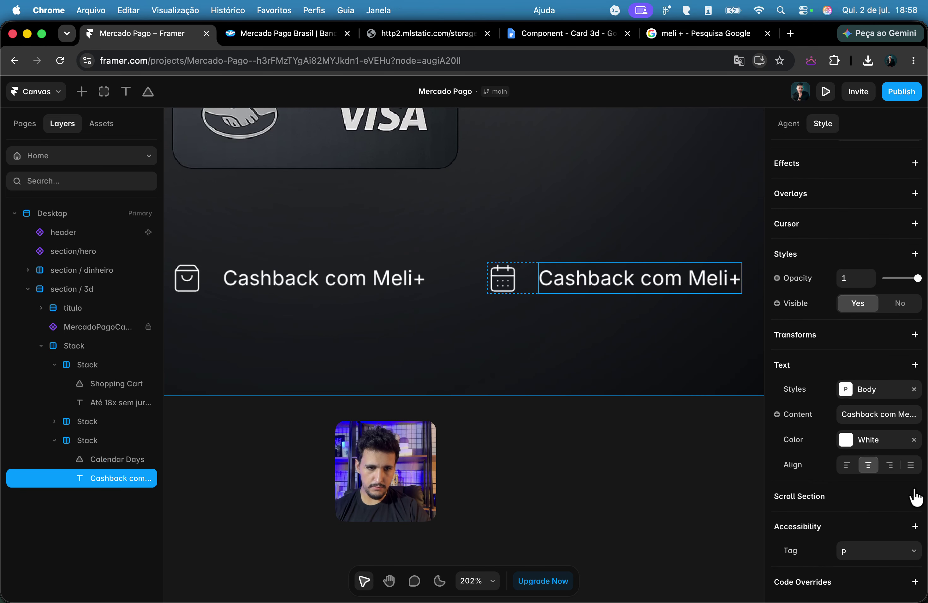
{"action": "key", "text": "Return"}
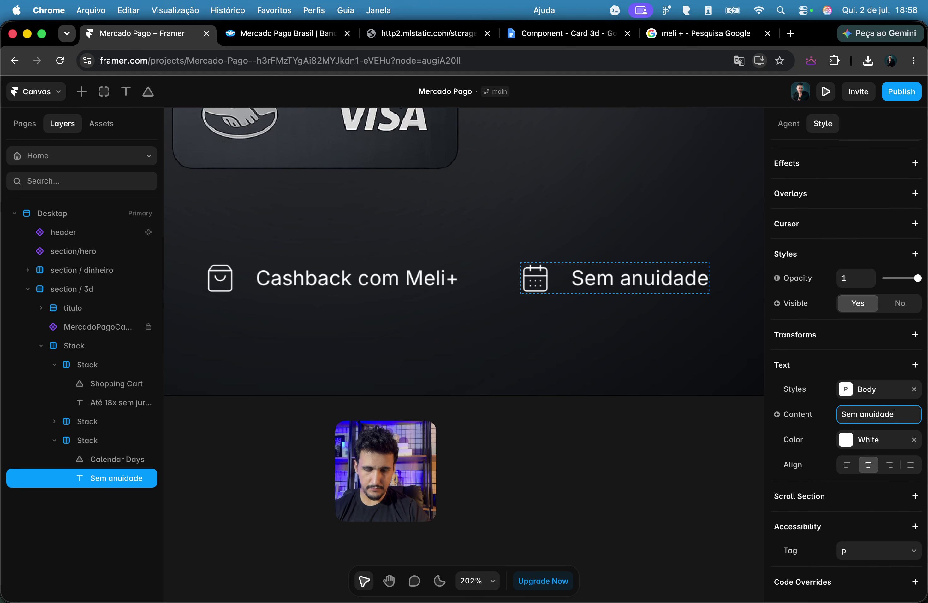
{"action": "left_click", "coordinate": [499, 436]}
Step: Give the "Cashback com Meli+" stack individual padding of 16 on the right and 15 on the left
{"action": "scroll", "coordinate": [422, 308], "scroll_direction": "left", "scroll_amount": 5}
{"action": "left_click", "coordinate": [415, 285]}
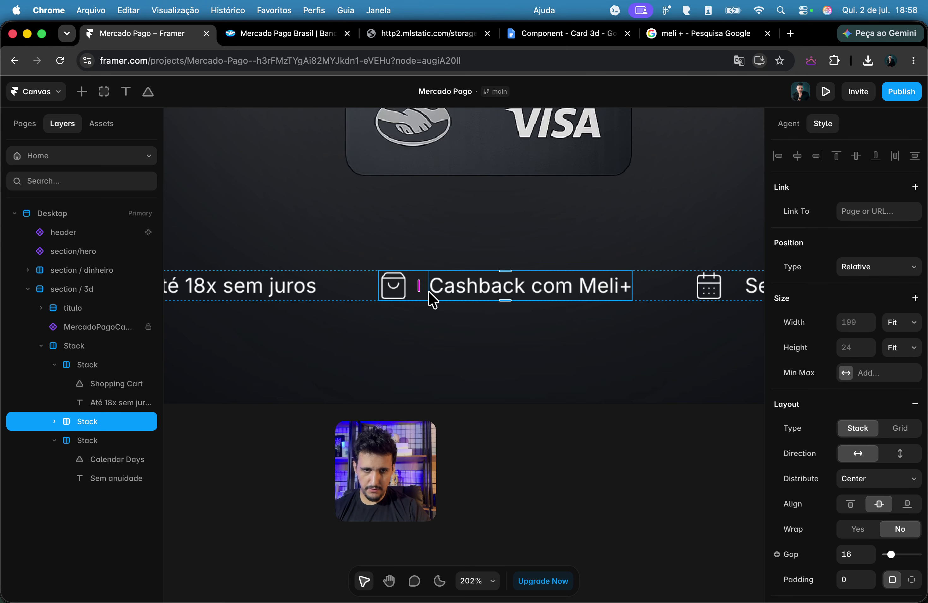
{"action": "scroll", "coordinate": [900, 391], "scroll_direction": "down", "scroll_amount": 10}
{"action": "left_click", "coordinate": [911, 220]}
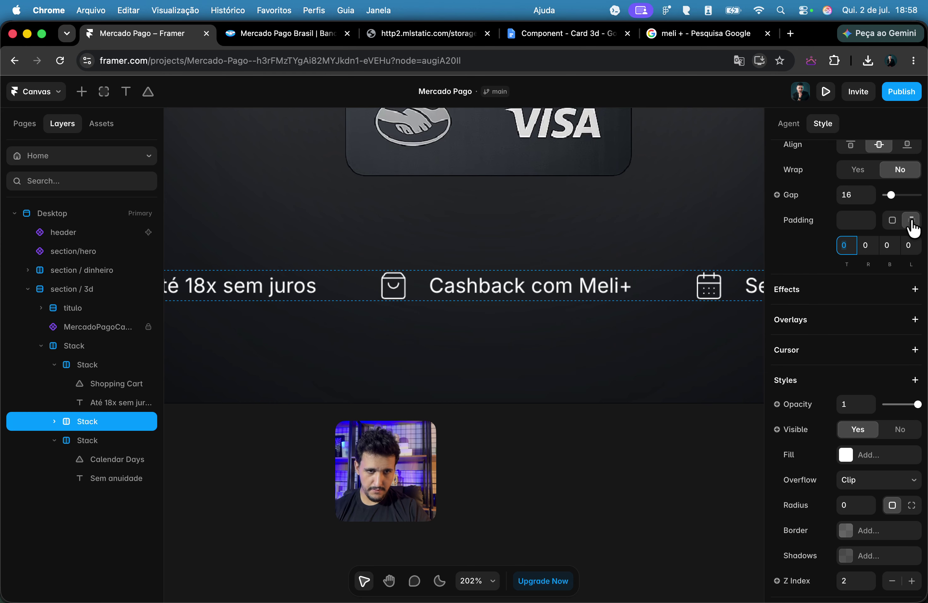
{"action": "type", "text": "16"}
{"action": "left_click", "coordinate": [909, 245]}
{"action": "type", "text": "15"}
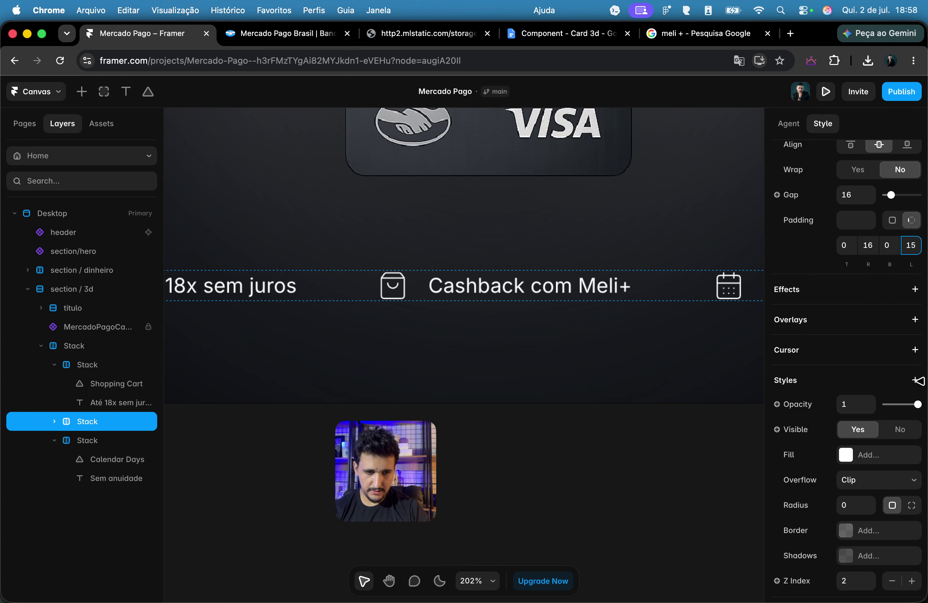
Step: Add a solid white border (FFFFFF) with about 23% opacity to the "Cashback com Meli+" stack
{"action": "scroll", "coordinate": [837, 543], "scroll_direction": "down", "scroll_amount": 1}
{"action": "left_click", "coordinate": [863, 536]}
{"action": "left_click", "coordinate": [705, 525]}
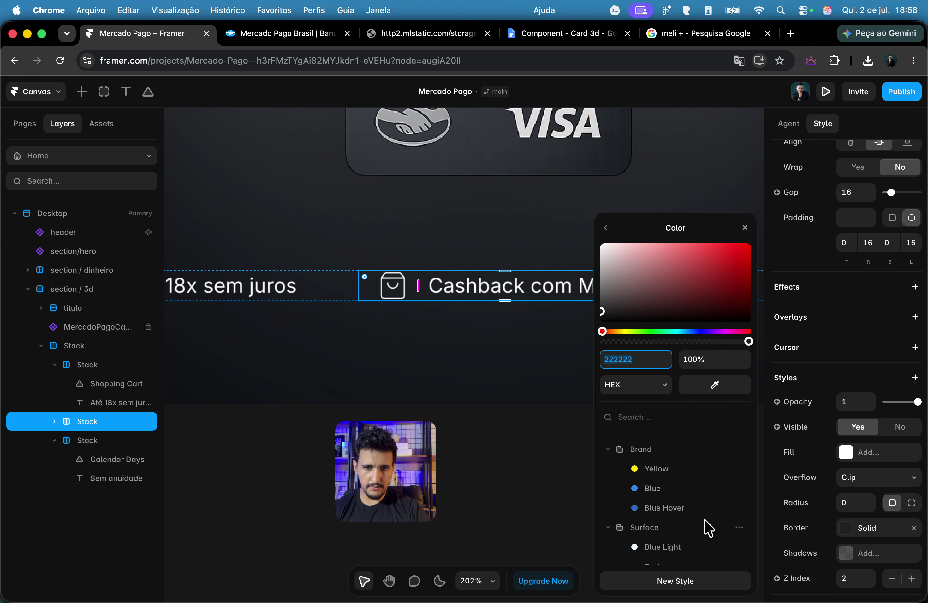
{"action": "scroll", "coordinate": [660, 509], "scroll_direction": "down", "scroll_amount": 4}
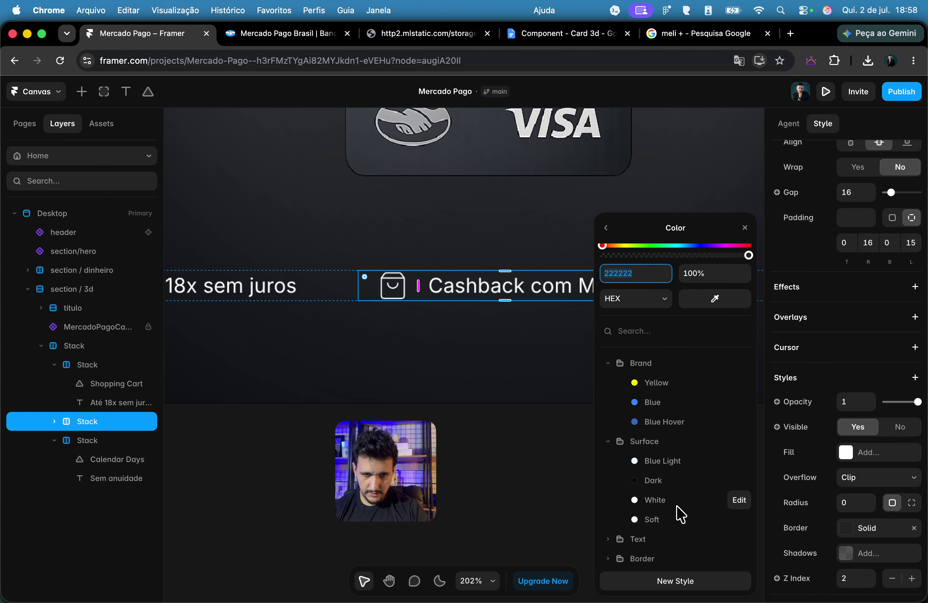
{"action": "left_click", "coordinate": [678, 506]}
{"action": "scroll", "coordinate": [686, 439], "scroll_direction": "up", "scroll_amount": 4}
{"action": "left_click_drag", "start_coordinate": [712, 343], "coordinate": [651, 346]}
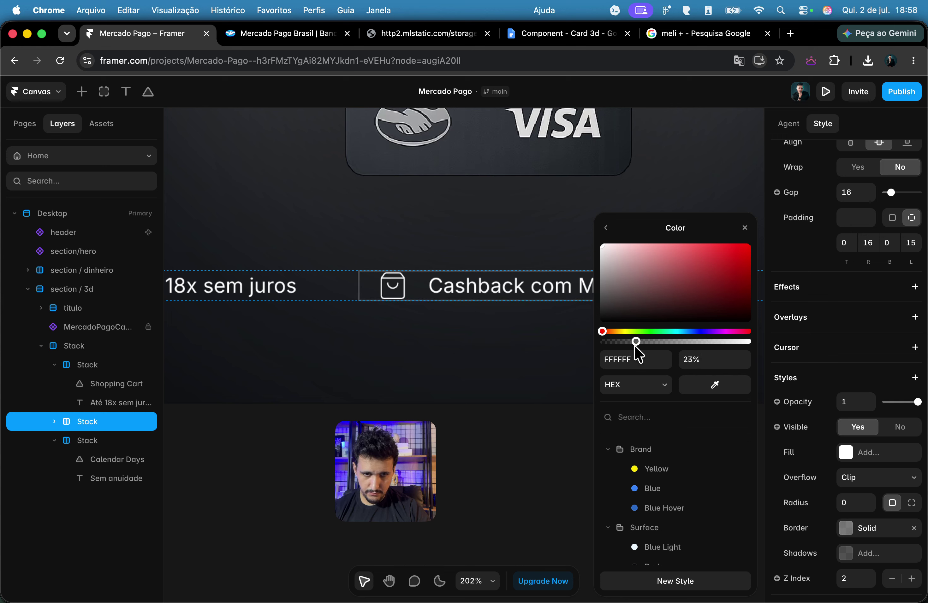
Step: Limit the "Cashback com Meli+" border to its left and right sides by setting the top and bottom widths to 0
{"action": "left_click", "coordinate": [604, 228]}
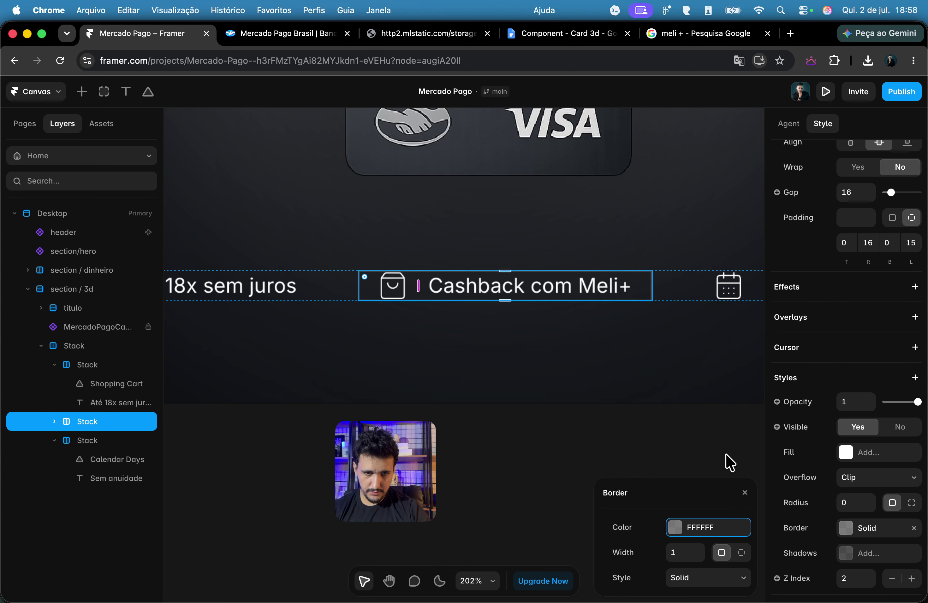
{"action": "left_click", "coordinate": [742, 553]}
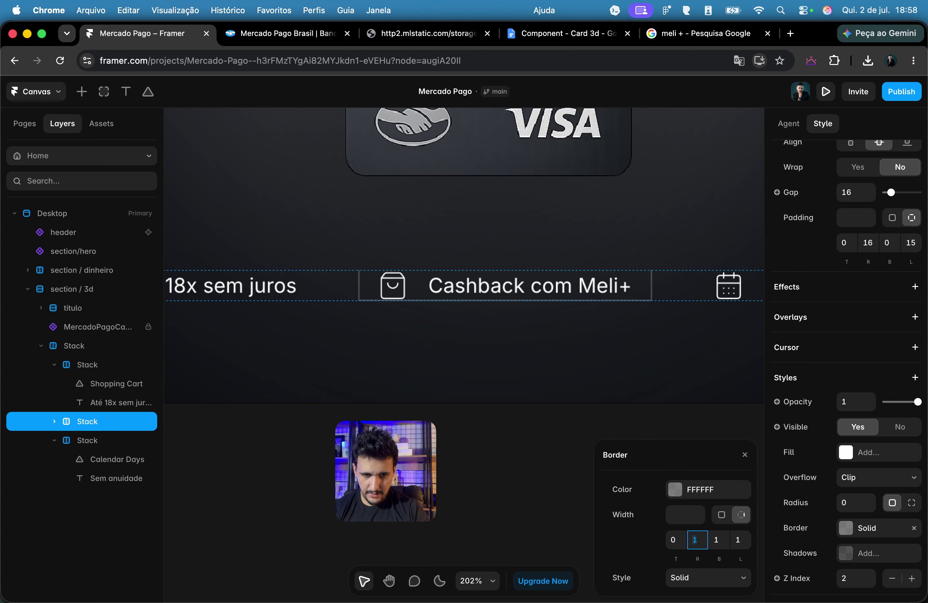
{"action": "left_click", "coordinate": [468, 480]}
{"action": "scroll", "coordinate": [479, 477], "scroll_direction": "down", "scroll_amount": 6}
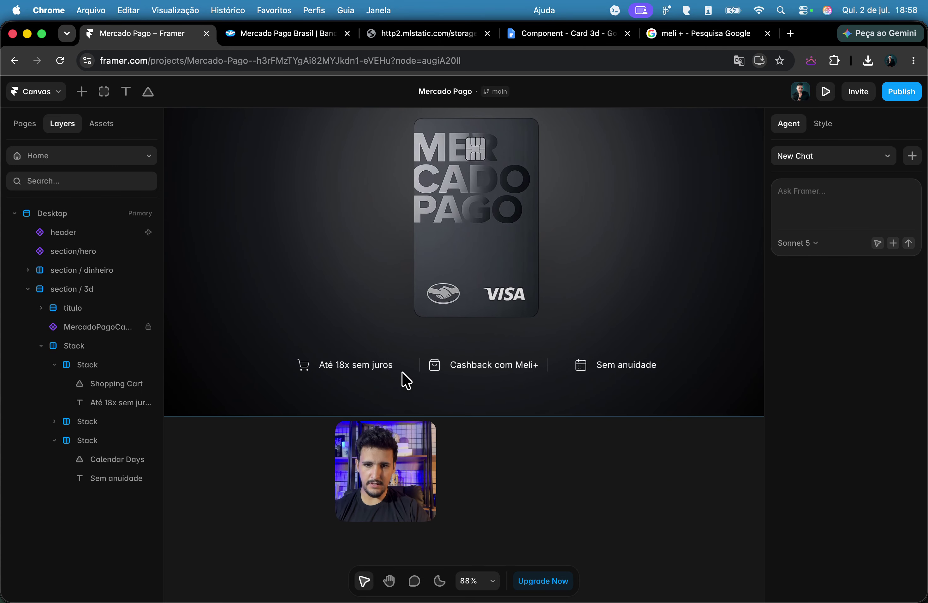
Step: Set the gap of the benefits row stack to 32
{"action": "left_click", "coordinate": [392, 366]}
{"action": "scroll", "coordinate": [372, 366], "scroll_direction": "up", "scroll_amount": 2}
{"action": "scroll", "coordinate": [371, 367], "scroll_direction": "up", "scroll_amount": 4}
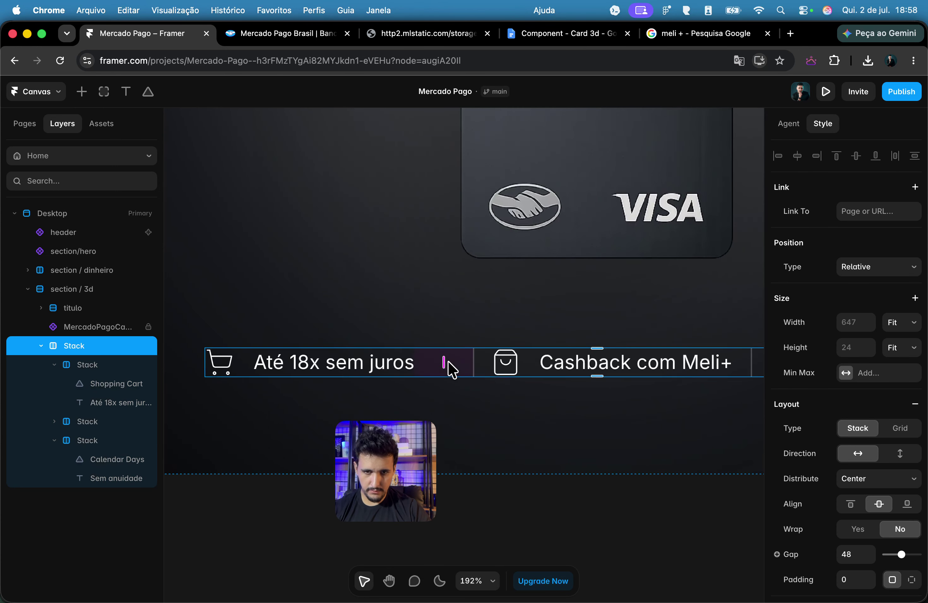
{"action": "type", "text": "32"}
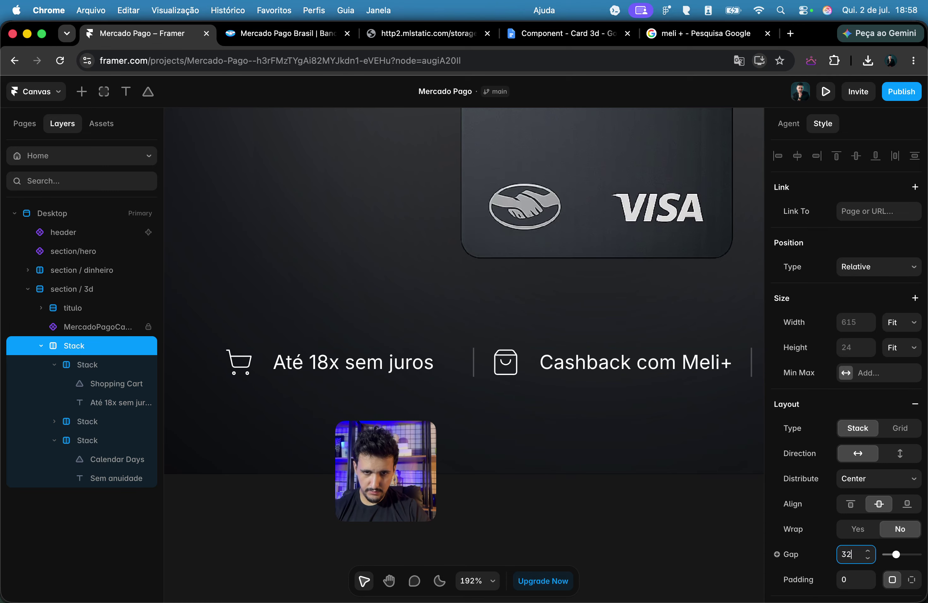
{"action": "left_click", "coordinate": [586, 549]}
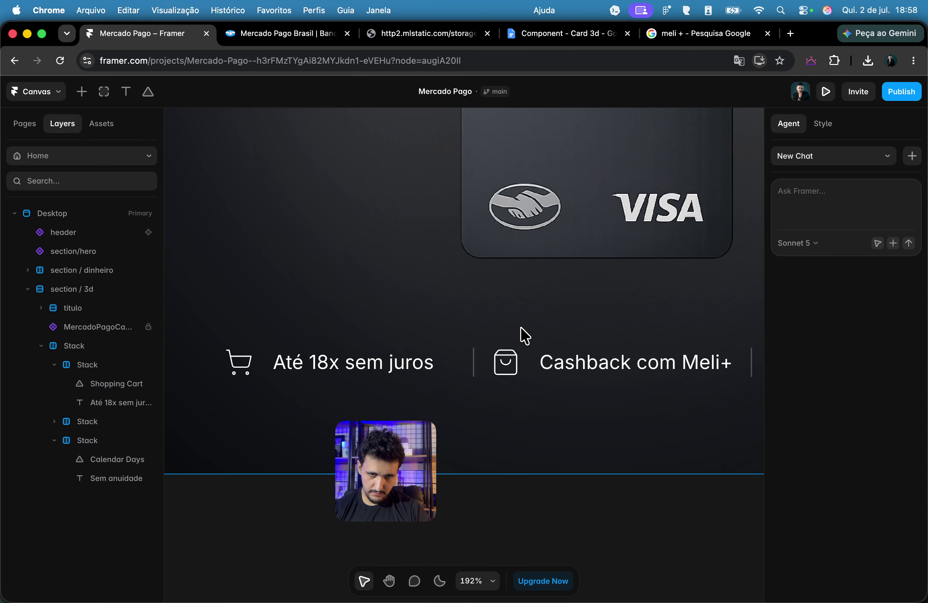
Step: Set both the right and left padding of the "Cashback com Meli+" stack to 24
{"action": "left_click", "coordinate": [527, 372]}
{"action": "type", "text": "24"}
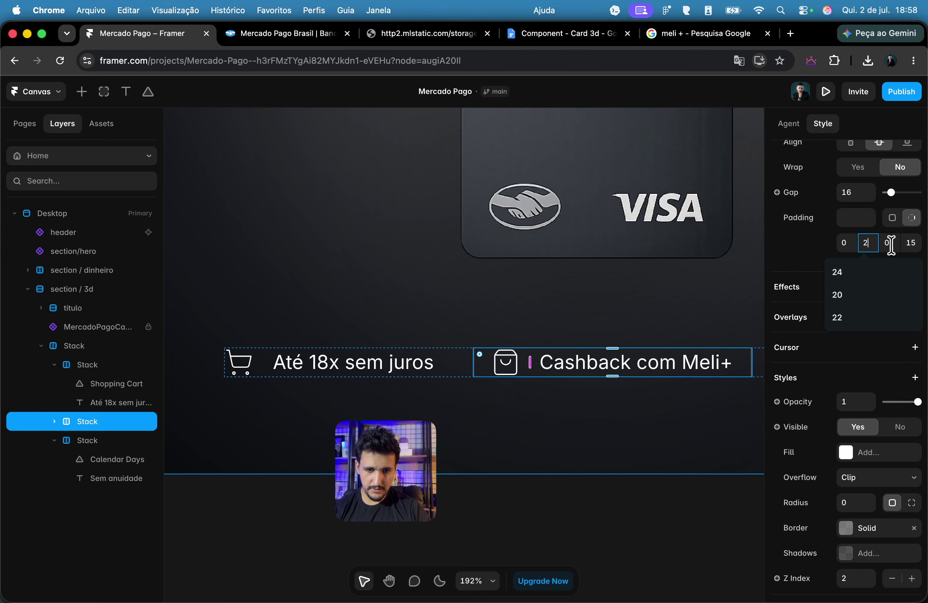
{"action": "left_click", "coordinate": [910, 243]}
{"action": "type", "text": "24"}
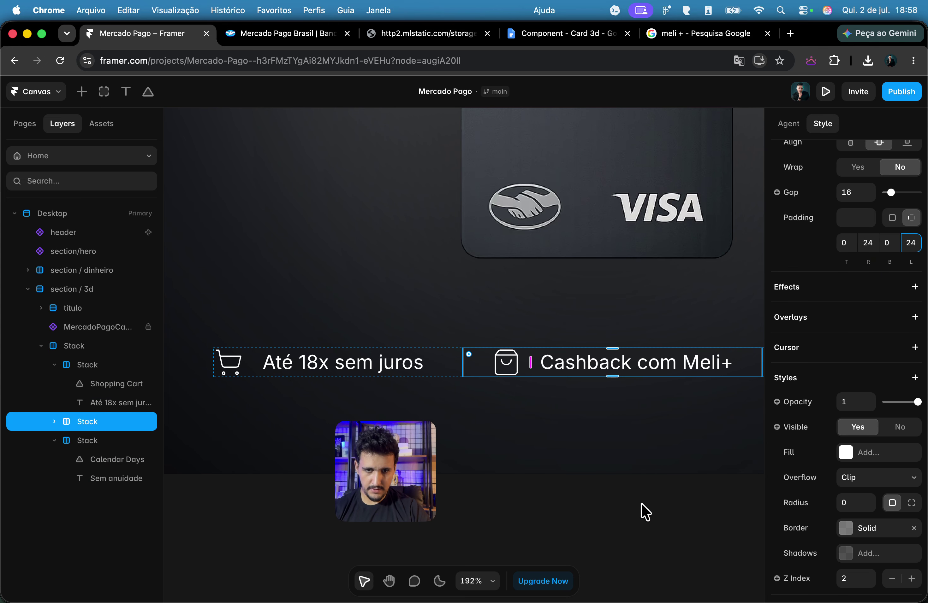
{"action": "left_click", "coordinate": [644, 512]}
{"action": "scroll", "coordinate": [643, 505], "scroll_direction": "down", "scroll_amount": 10}
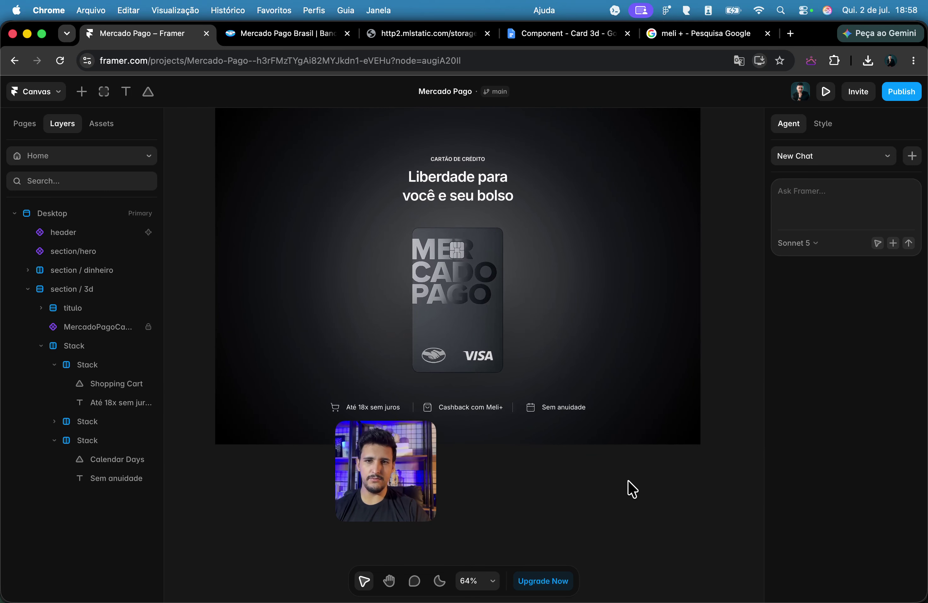
Step: Compare the benefits row with the Mercado Pago site, and set the top padding of "section / 3d" to 80
{"action": "left_click", "coordinate": [259, 35]}
{"action": "scroll", "coordinate": [532, 274], "scroll_direction": "down", "scroll_amount": 5}
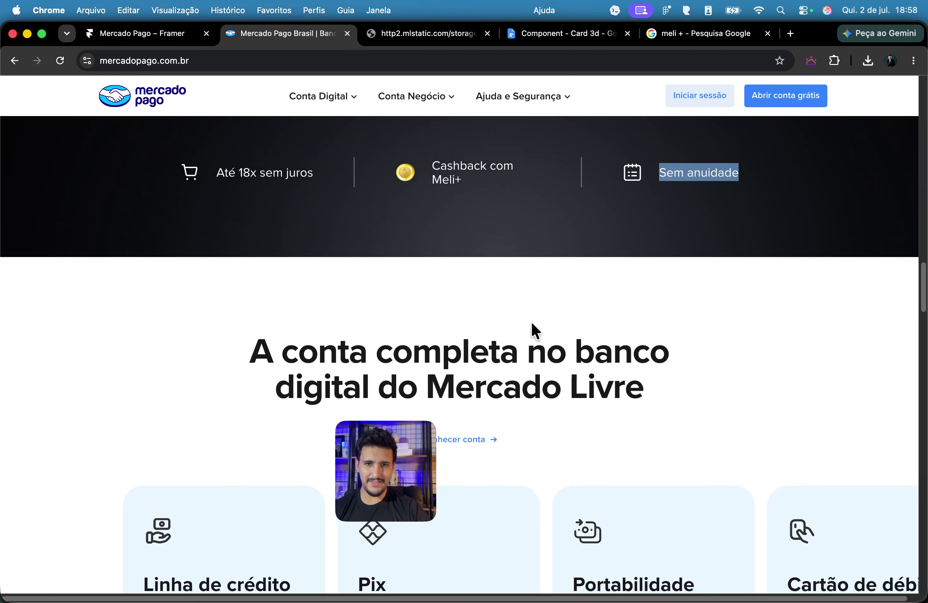
{"action": "left_click", "coordinate": [151, 31]}
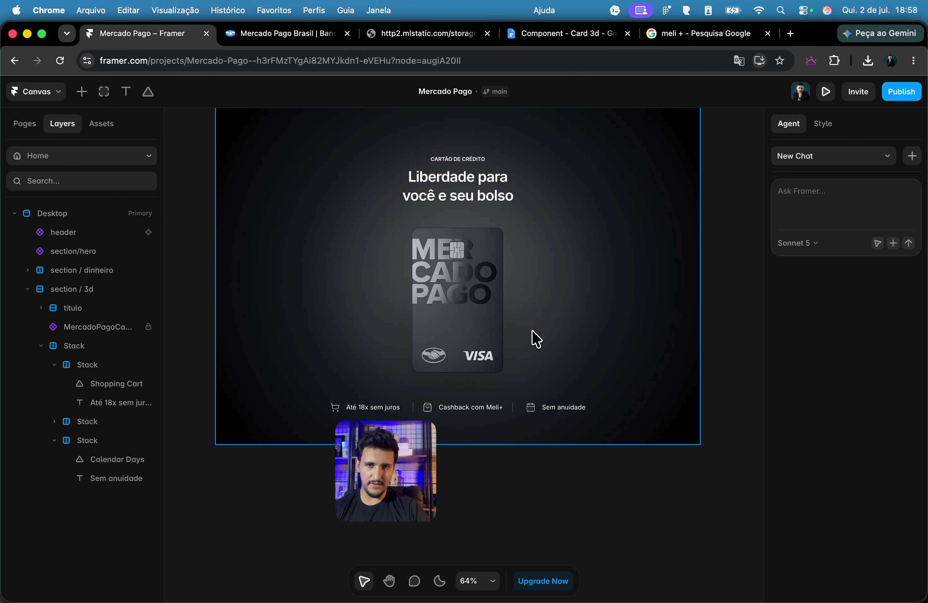
{"action": "scroll", "coordinate": [532, 329], "scroll_direction": "up", "scroll_amount": 3}
{"action": "left_click", "coordinate": [543, 224]}
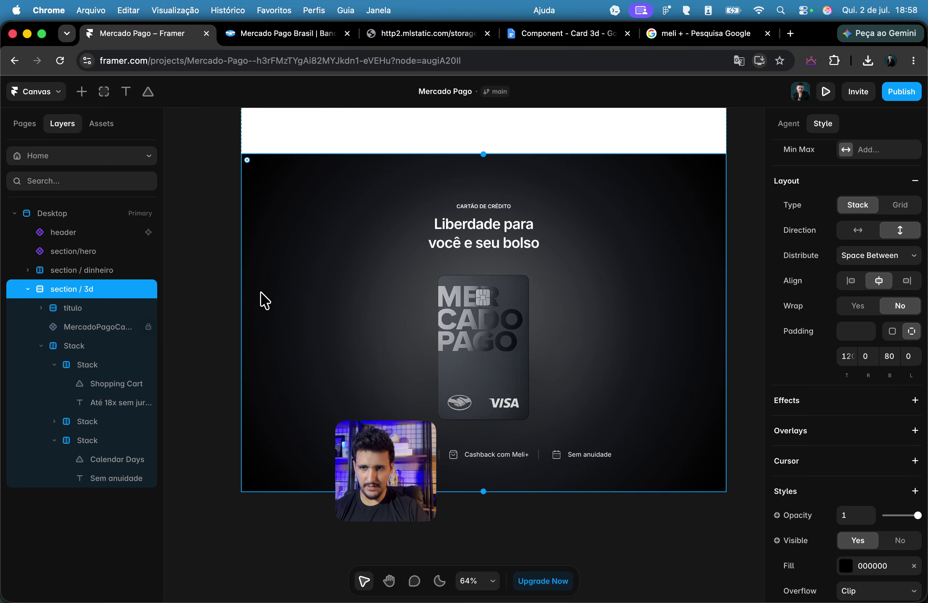
{"action": "left_click", "coordinate": [846, 356]}
{"action": "type", "text": "8"}
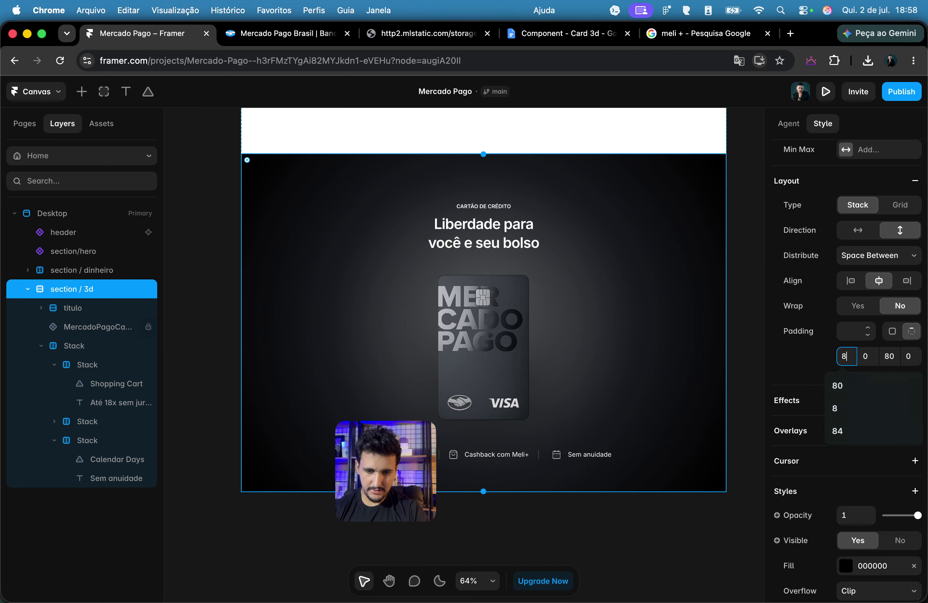
{"action": "type", "text": "0"}
{"action": "key", "text": "Return"}
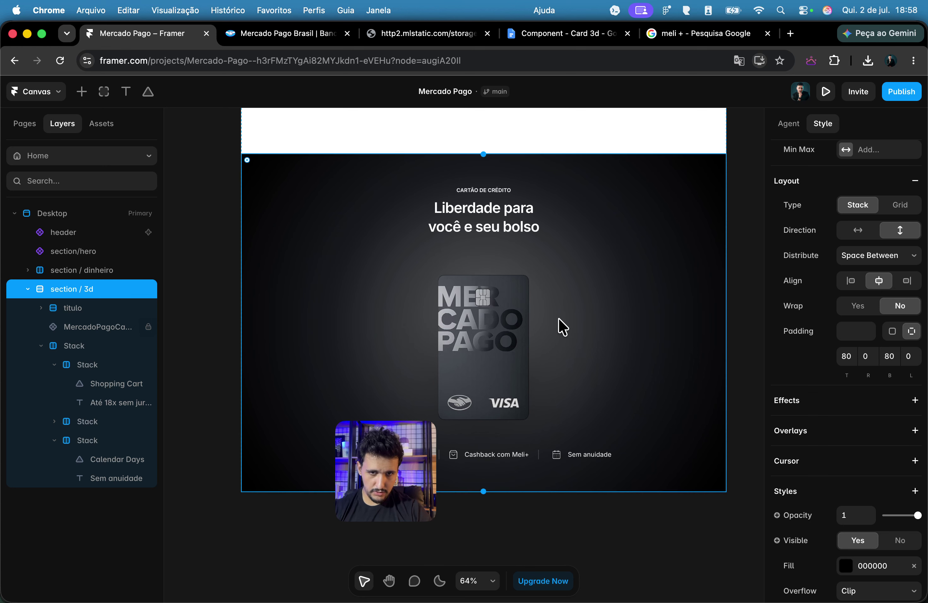
Step: Set the 3D card component's Largura to 608 and its Y offset to 32
{"action": "left_click", "coordinate": [116, 327]}
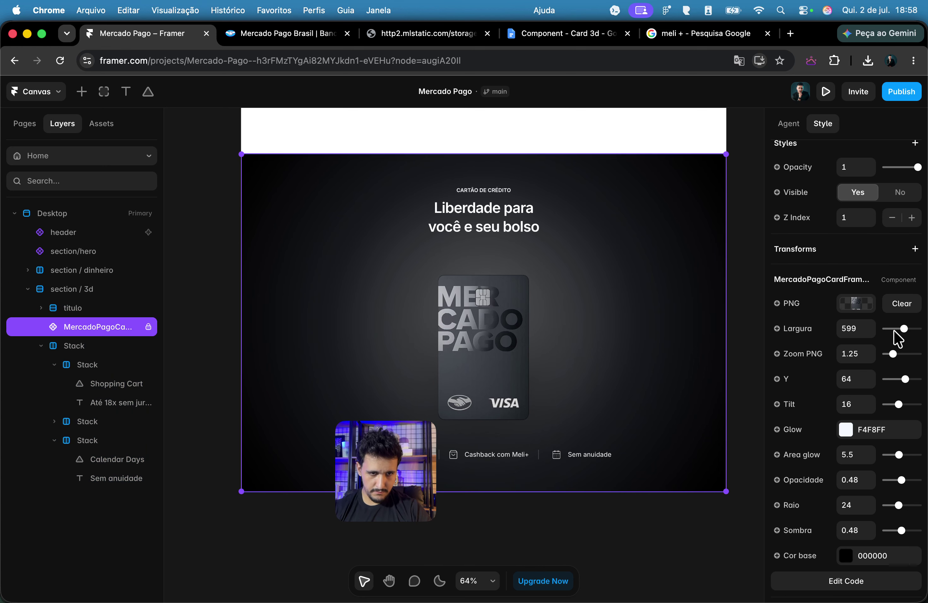
{"action": "left_click_drag", "start_coordinate": [904, 330], "coordinate": [905, 330]}
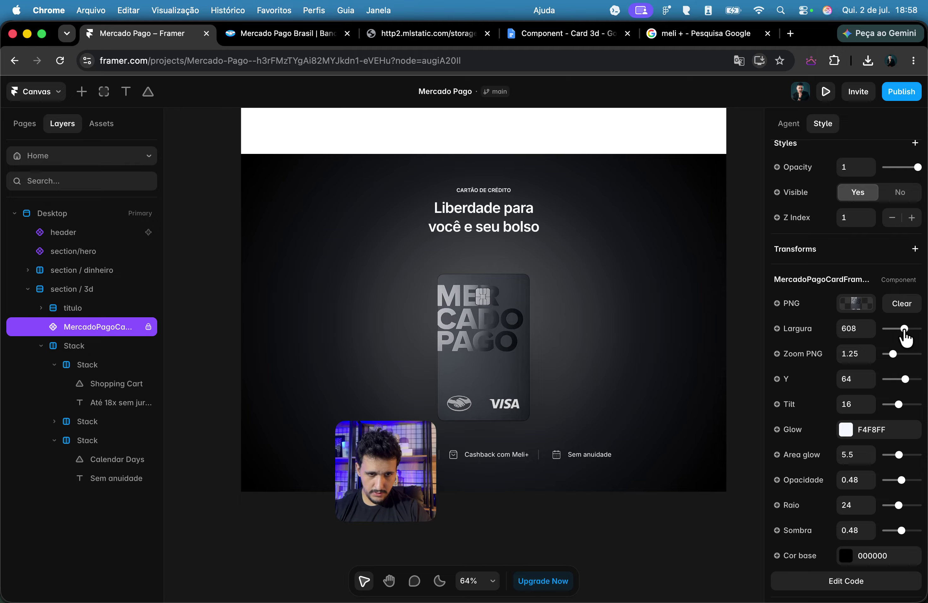
{"action": "left_click_drag", "start_coordinate": [907, 384], "coordinate": [904, 382]}
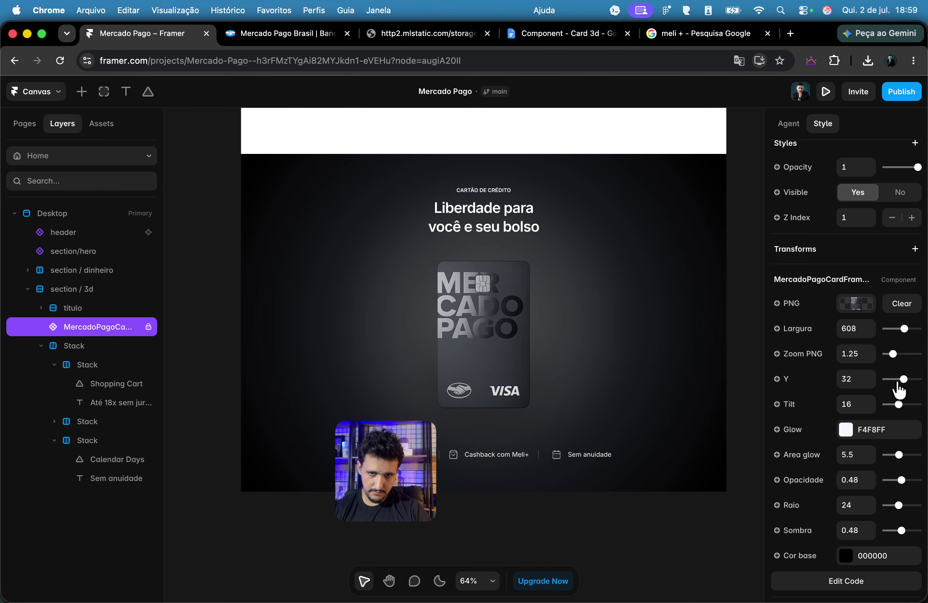
{"action": "left_click", "coordinate": [613, 552]}
{"action": "scroll", "coordinate": [651, 396], "scroll_direction": "left", "scroll_amount": 3}
{"action": "scroll", "coordinate": [650, 396], "scroll_direction": "down", "scroll_amount": 2}
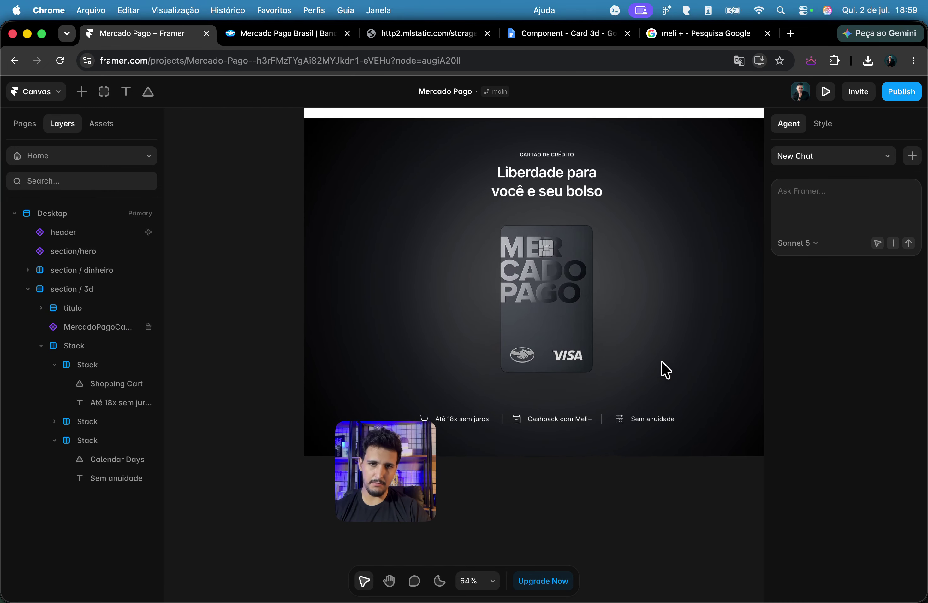
{"action": "scroll", "coordinate": [651, 369], "scroll_direction": "right", "scroll_amount": 3}
{"action": "scroll", "coordinate": [650, 369], "scroll_direction": "up", "scroll_amount": 2}
{"action": "left_click_drag", "start_coordinate": [408, 446], "coordinate": [892, 481]}
Step: On the Mercado Pago site, examine the "A conta completa no banco digital do Mercado Livre" section and its card carousel in both directions
{"action": "left_click", "coordinate": [267, 35]}
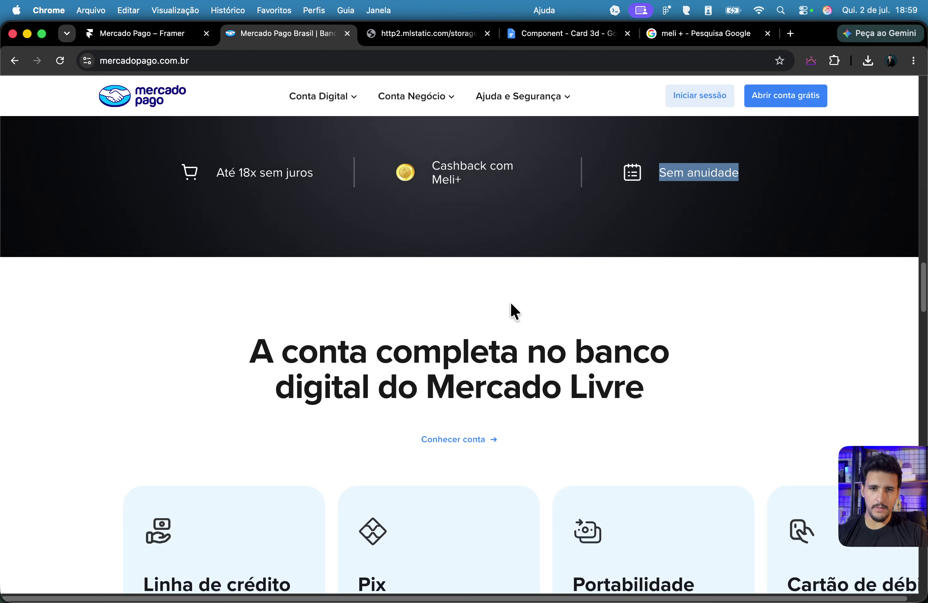
{"action": "scroll", "coordinate": [404, 215], "scroll_direction": "down", "scroll_amount": 5}
{"action": "left_click_drag", "start_coordinate": [511, 375], "coordinate": [565, 405]}
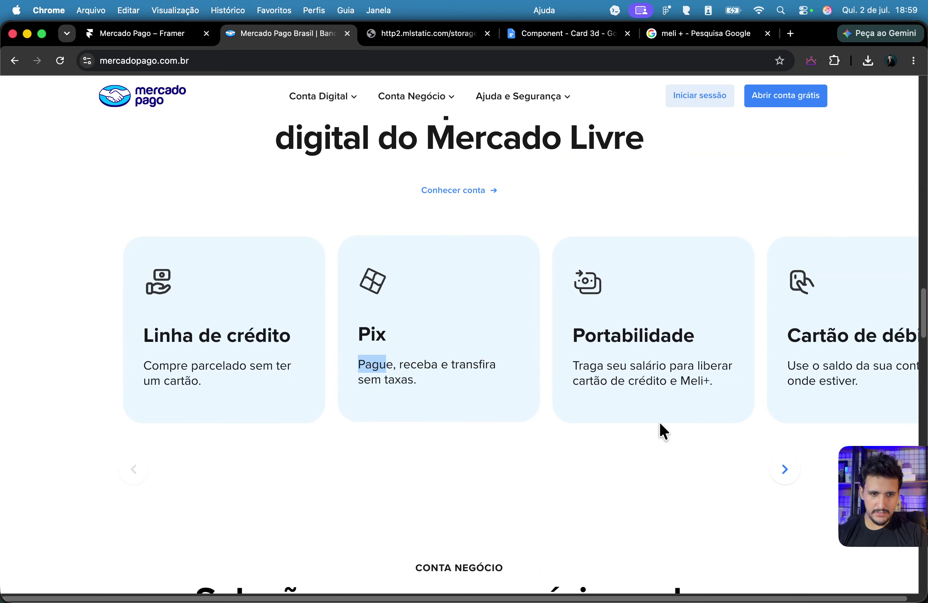
{"action": "left_click", "coordinate": [779, 483]}
{"action": "left_click", "coordinate": [780, 484]}
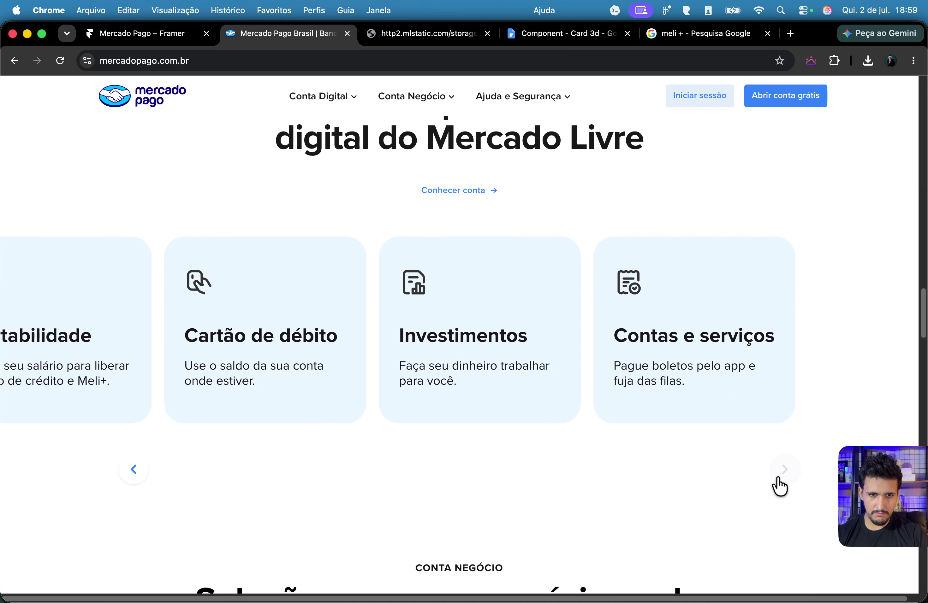
{"action": "left_click", "coordinate": [133, 471]}
{"action": "left_click", "coordinate": [133, 470]}
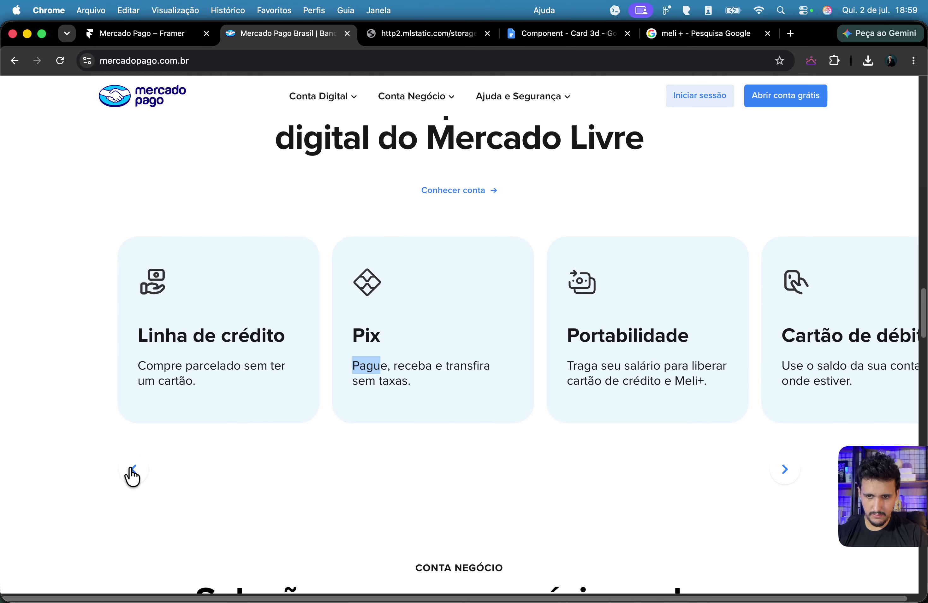
{"action": "scroll", "coordinate": [489, 418], "scroll_direction": "up", "scroll_amount": 3}
{"action": "scroll", "coordinate": [488, 418], "scroll_direction": "down", "scroll_amount": 3}
{"action": "scroll", "coordinate": [489, 419], "scroll_direction": "up", "scroll_amount": 6}
{"action": "scroll", "coordinate": [473, 342], "scroll_direction": "down", "scroll_amount": 5}
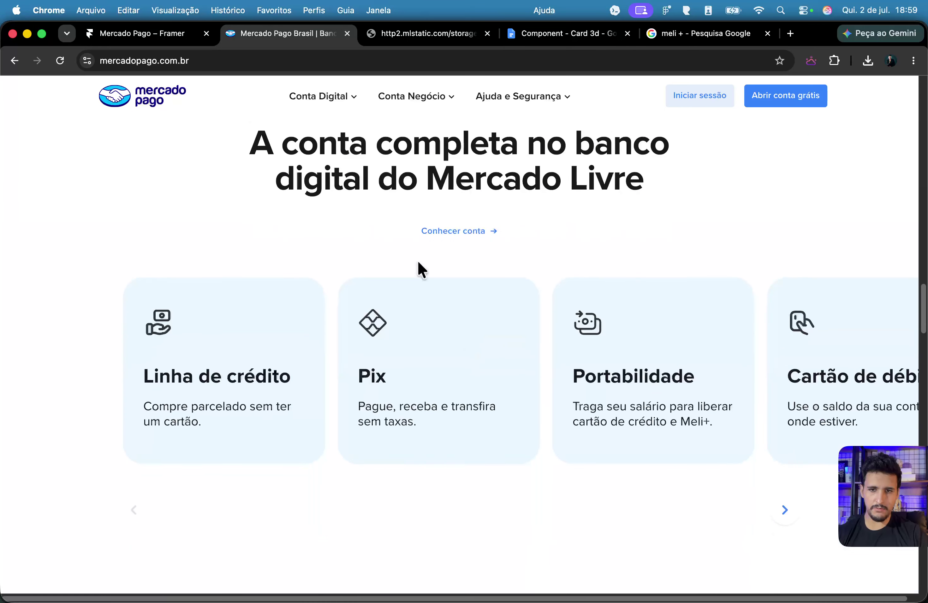
Step: In Framer, duplicate "section / dinheiro" and place the copy below "section / 3d"
{"action": "left_click", "coordinate": [157, 34]}
{"action": "scroll", "coordinate": [475, 266], "scroll_direction": "up", "scroll_amount": 5}
{"action": "scroll", "coordinate": [516, 336], "scroll_direction": "up", "scroll_amount": 5}
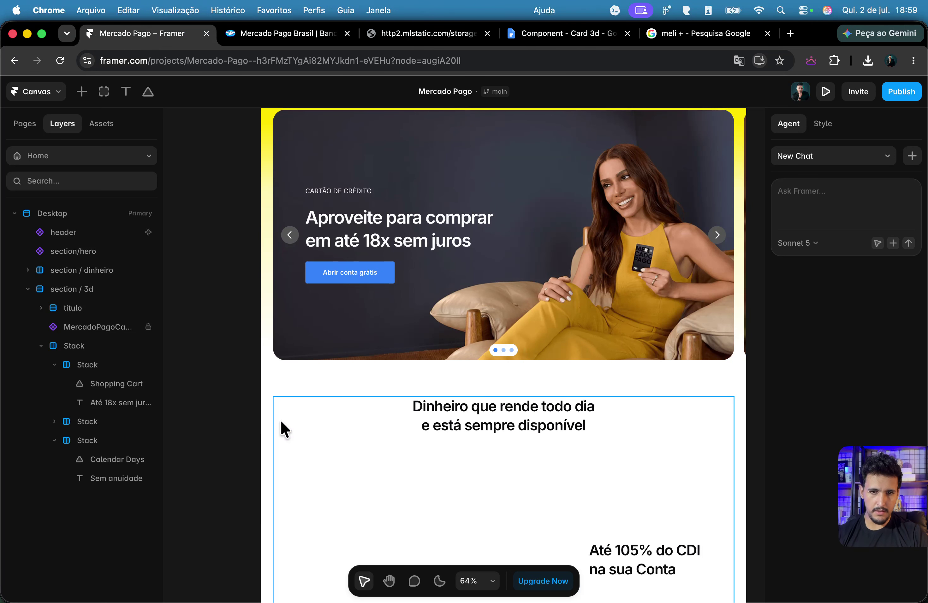
{"action": "left_click", "coordinate": [264, 396]}
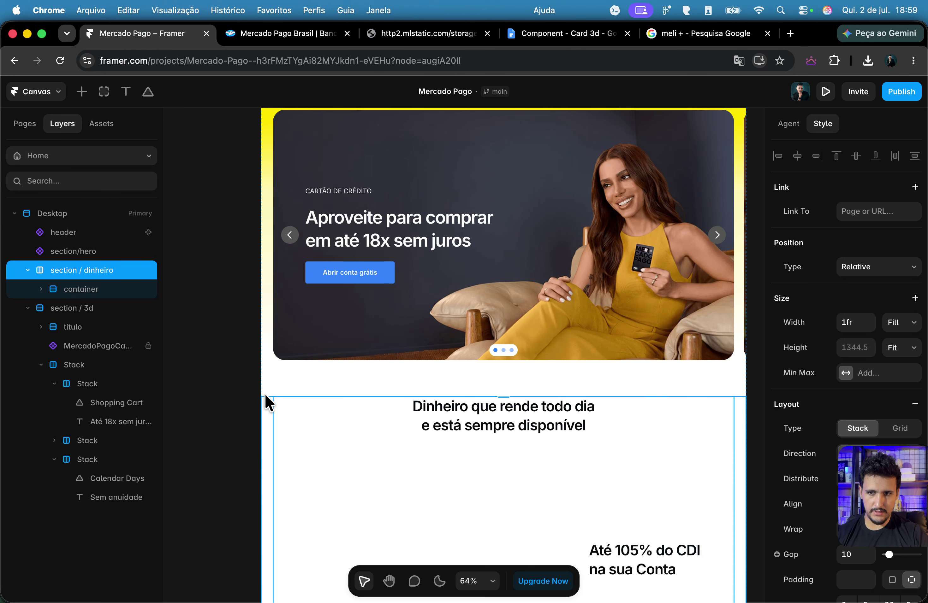
{"action": "left_click", "coordinate": [27, 270]}
{"action": "left_click", "coordinate": [27, 289]}
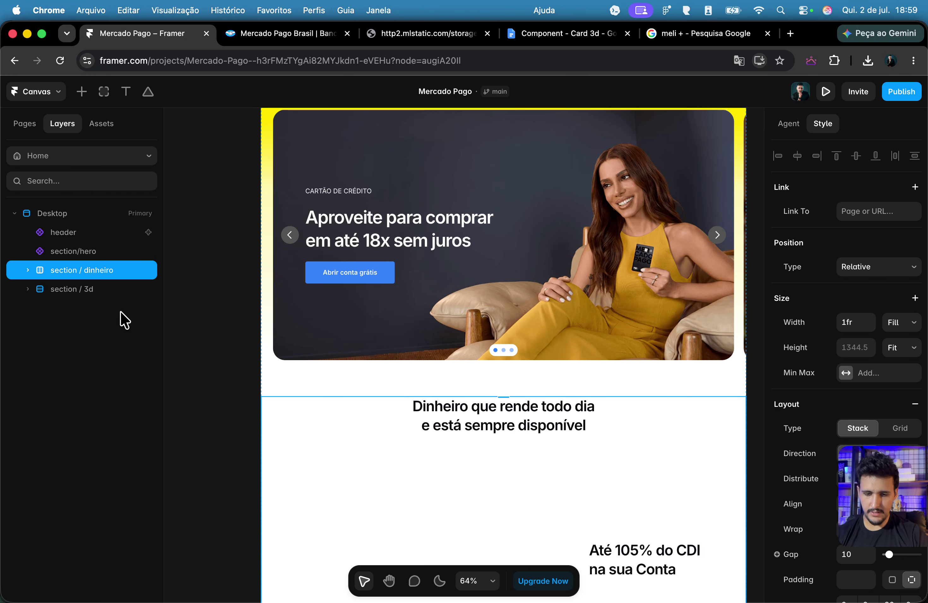
{"action": "key", "text": "super+d"}
{"action": "left_click", "coordinate": [27, 290]}
{"action": "left_click_drag", "start_coordinate": [49, 290], "coordinate": [89, 321]}
Step: Check the account section on the Mercado Pago site and rename the duplicated section as "section / conta"
{"action": "left_click", "coordinate": [237, 35]}
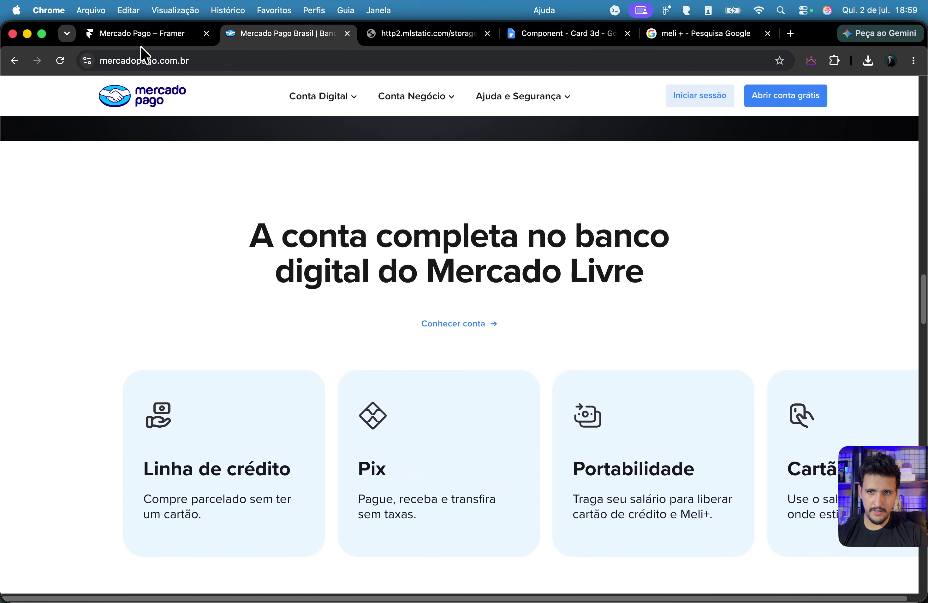
{"action": "left_click", "coordinate": [141, 38]}
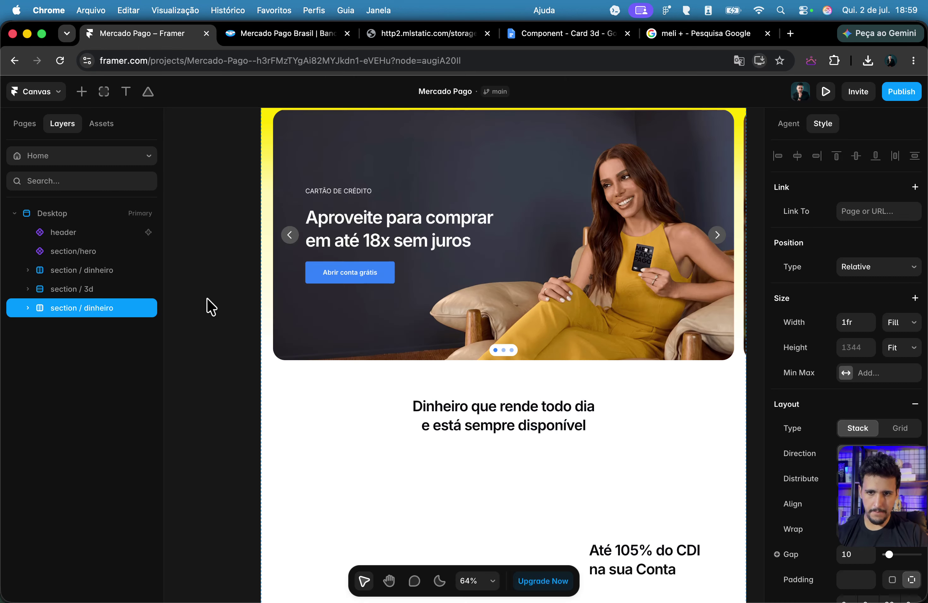
{"action": "scroll", "coordinate": [345, 305], "scroll_direction": "down", "scroll_amount": 10}
{"action": "scroll", "coordinate": [306, 288], "scroll_direction": "down", "scroll_amount": 3}
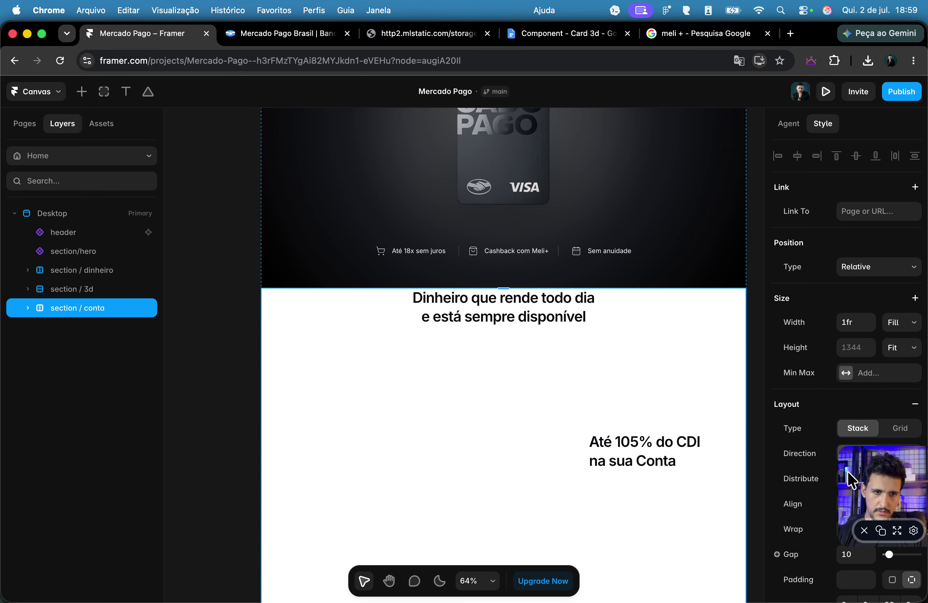
Step: Set the top padding of "section / conta" to 80
{"action": "scroll", "coordinate": [891, 386], "scroll_direction": "down", "scroll_amount": 10}
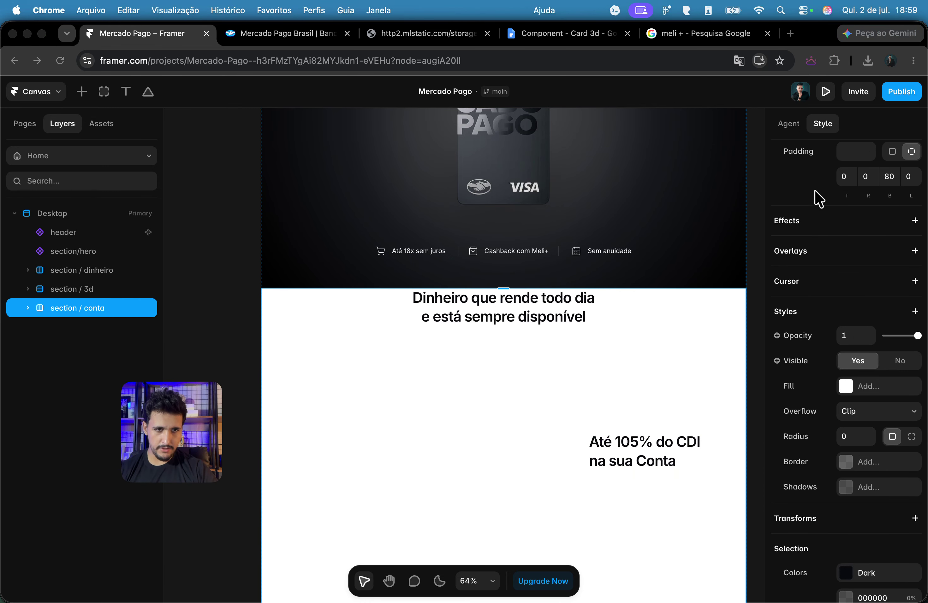
{"action": "left_click", "coordinate": [840, 178]}
{"action": "type", "text": "80"}
{"action": "key", "text": "Return"}
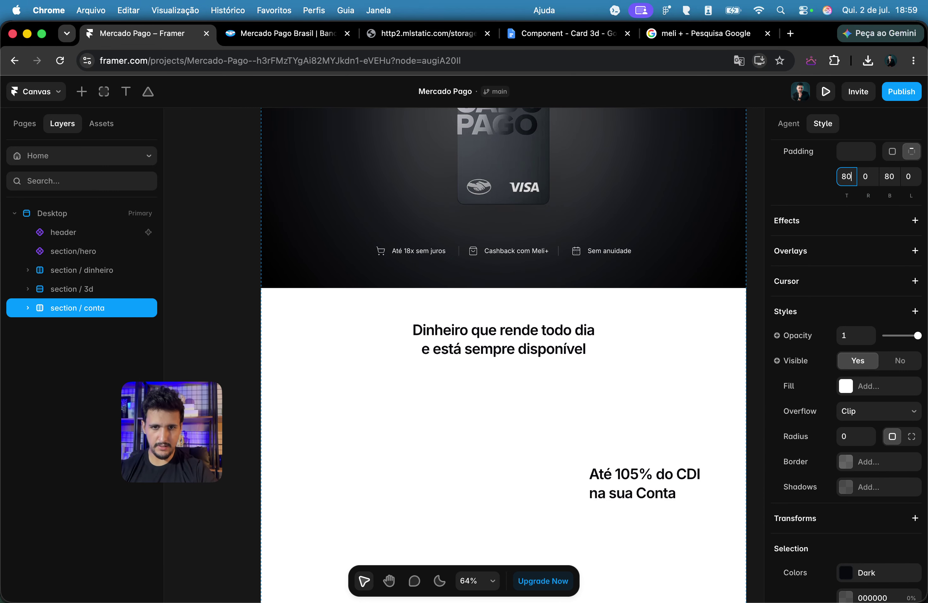
Step: Compare the spacing with the Mercado Pago site and set the top padding of "section / conta" to 120
{"action": "left_click", "coordinate": [243, 31]}
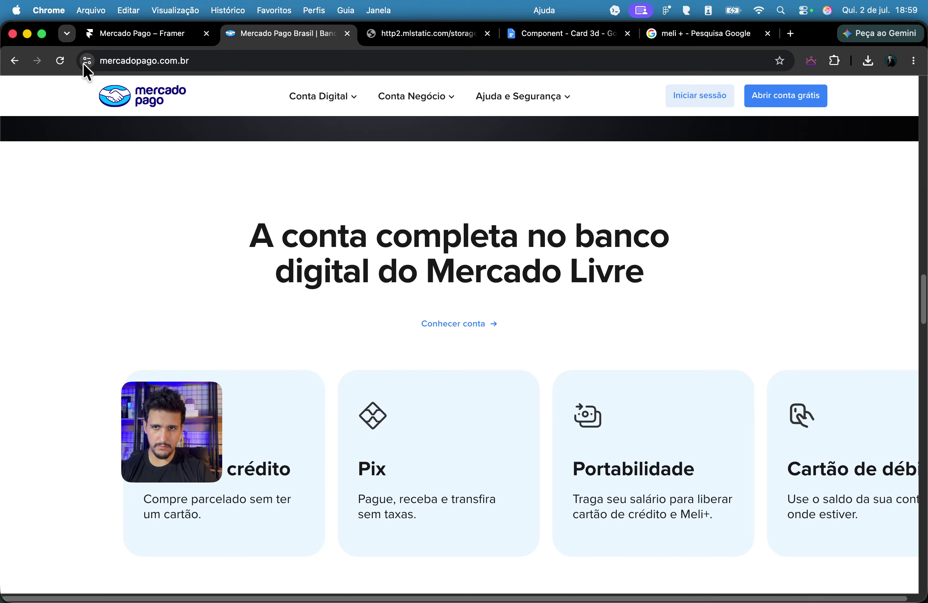
{"action": "left_click", "coordinate": [129, 33]}
{"action": "type", "text": "120"}
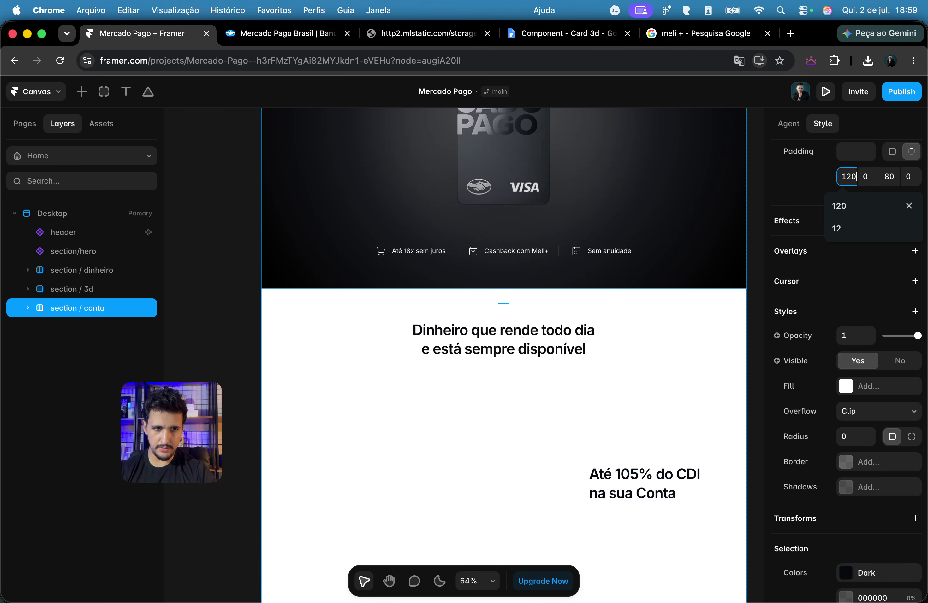
{"action": "scroll", "coordinate": [595, 353], "scroll_direction": "down", "scroll_amount": 5}
{"action": "key", "text": "Return"}
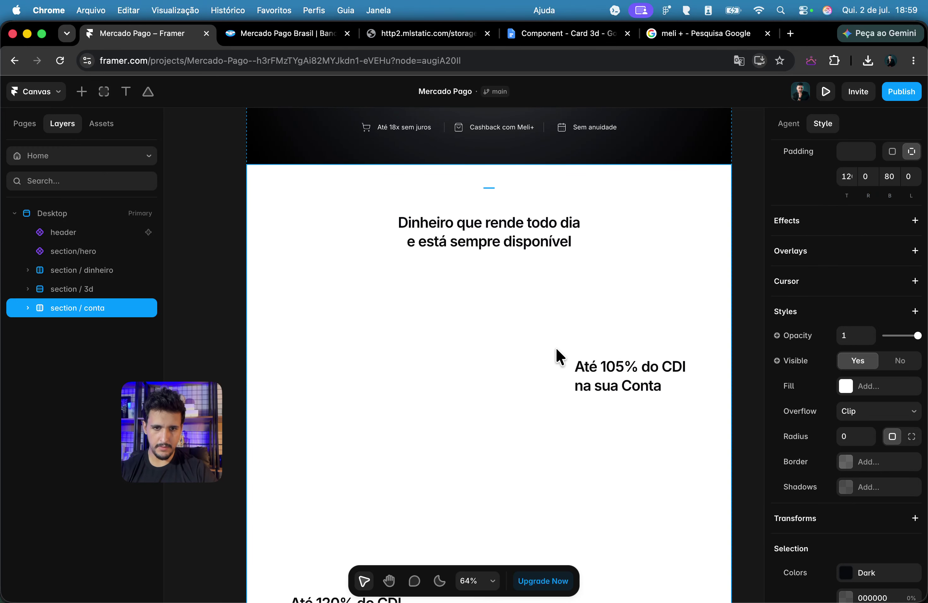
Step: Delete the two "cdi" stacks from the container of "section / conta", keeping its heading
{"action": "left_click", "coordinate": [28, 308]}
{"action": "left_click", "coordinate": [68, 327]}
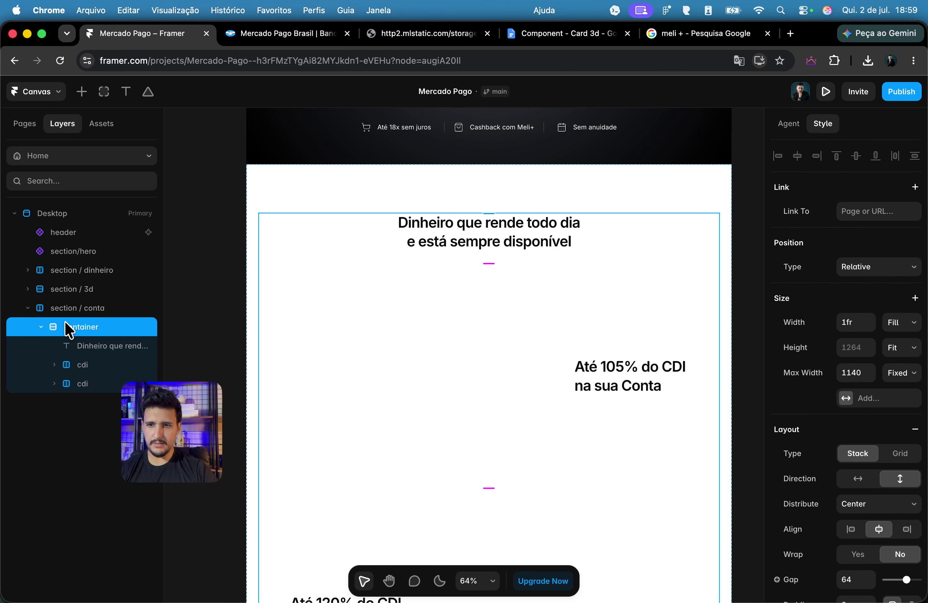
{"action": "left_click", "coordinate": [94, 364]}
{"action": "left_click", "coordinate": [83, 423], "text": "shift"}
{"action": "key", "text": "BackSpace"}
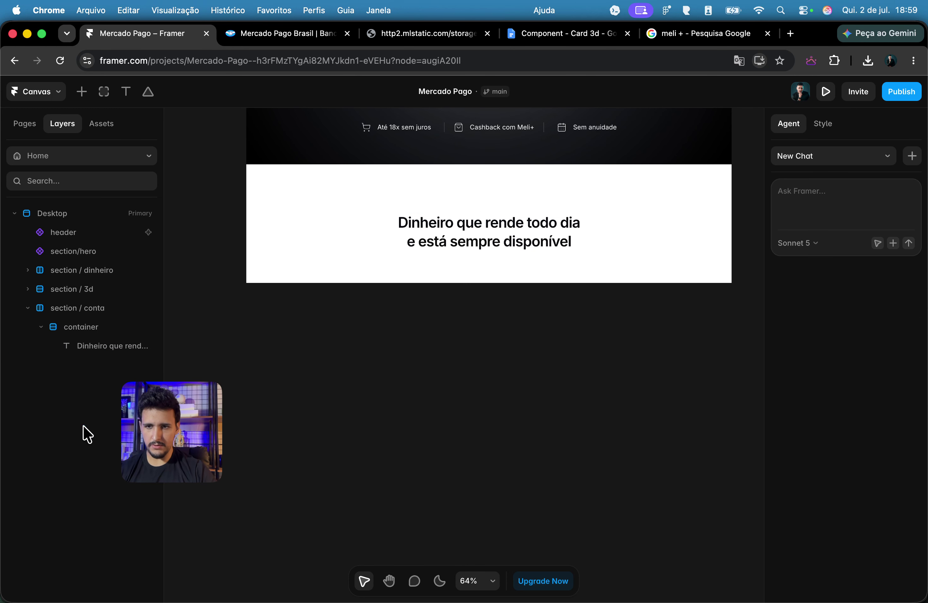
Step: Copy the full heading "A conta completa no banco digital do Mercado Livre" from the Mercado Pago site
{"action": "left_click", "coordinate": [280, 35]}
{"action": "double_click", "coordinate": [418, 258]}
{"action": "triple_click", "coordinate": [419, 258]}
{"action": "key", "text": "super+c"}
{"action": "left_click_drag", "start_coordinate": [300, 248], "coordinate": [252, 235]}
{"action": "left_click_drag", "start_coordinate": [251, 234], "coordinate": [694, 279]}
{"action": "key", "text": "super+c"}
Step: Replace the heading text in "section / conta" with "A conta completa no banco digital do Mercado Livre"
{"action": "left_click", "coordinate": [153, 34]}
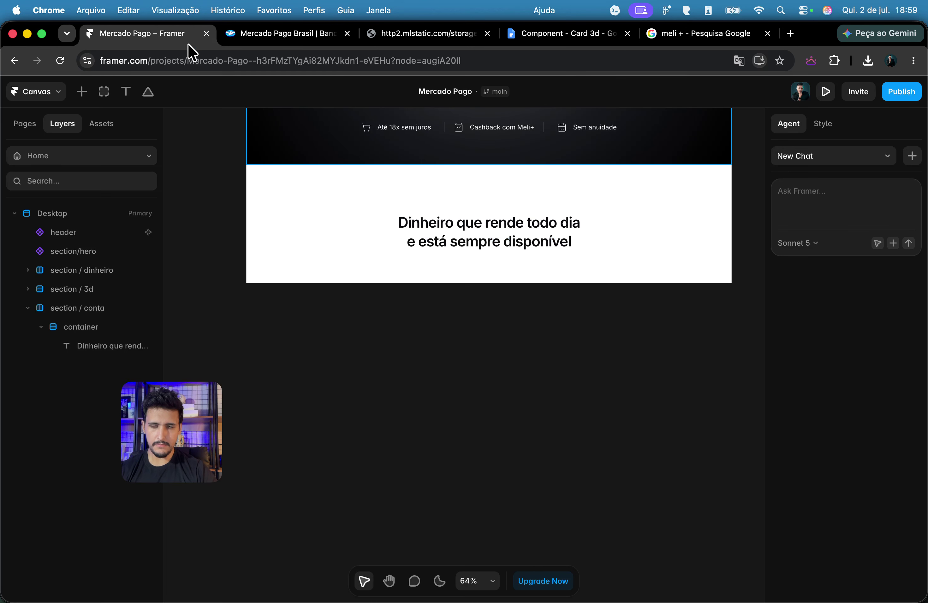
{"action": "left_click", "coordinate": [474, 224]}
{"action": "scroll", "coordinate": [913, 356], "scroll_direction": "down", "scroll_amount": 5}
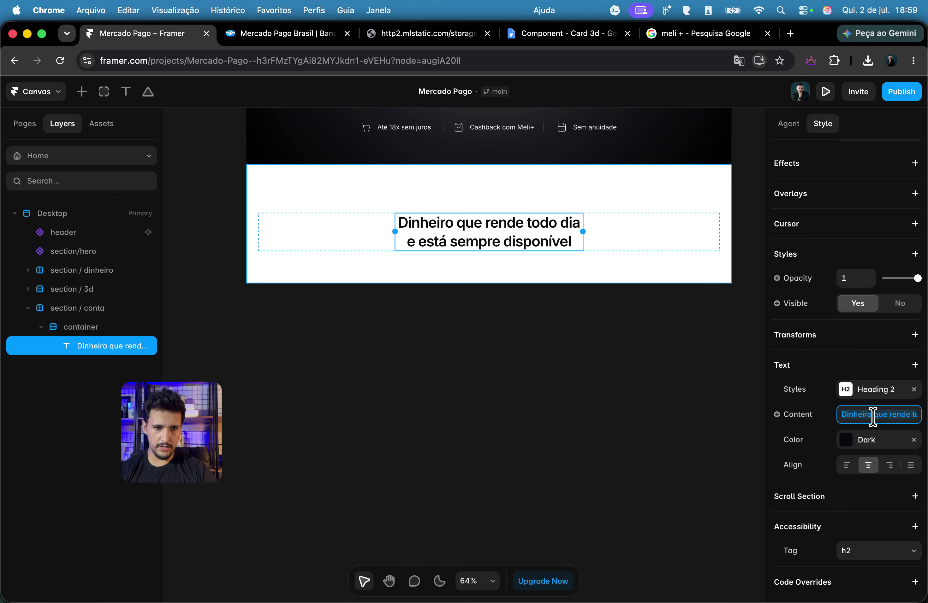
{"action": "key", "text": "super+v"}
{"action": "left_click", "coordinate": [533, 329]}
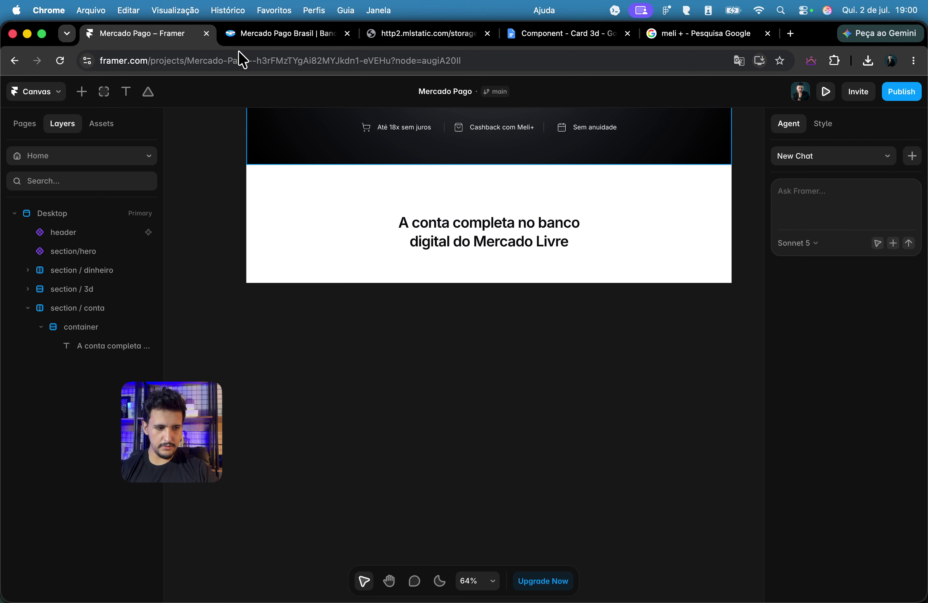
Step: Copy the "Cashback com Meli+" text from "section / 3d" into the container of "section / conta", below the heading
{"action": "left_click", "coordinate": [263, 31]}
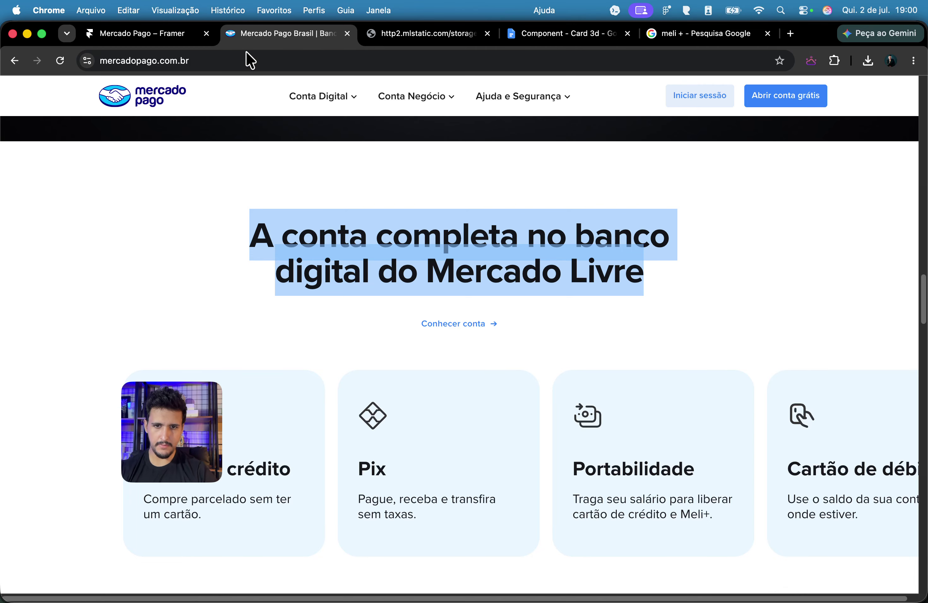
{"action": "left_click", "coordinate": [141, 33]}
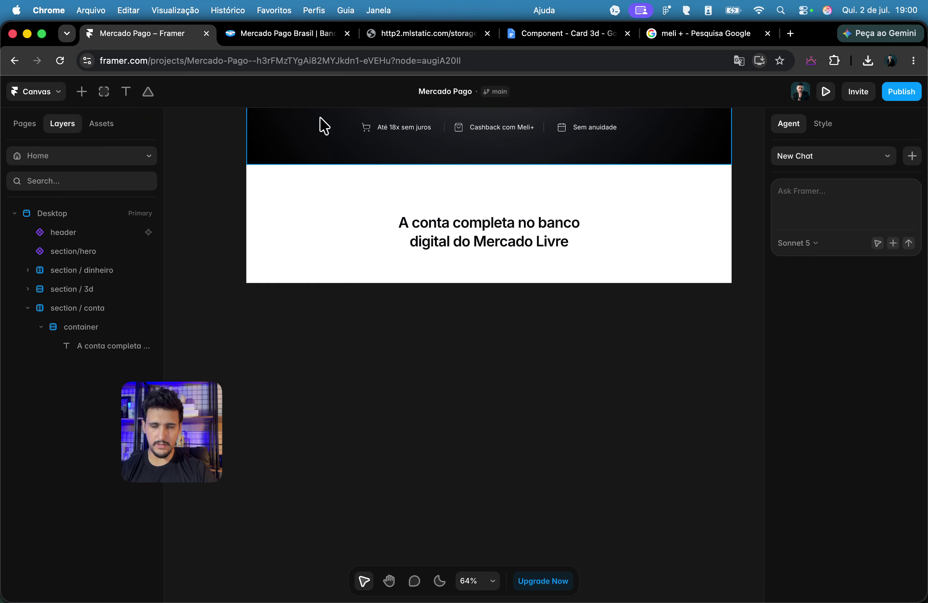
{"action": "scroll", "coordinate": [535, 183], "scroll_direction": "up", "scroll_amount": 10}
{"action": "scroll", "coordinate": [536, 190], "scroll_direction": "up", "scroll_amount": 5}
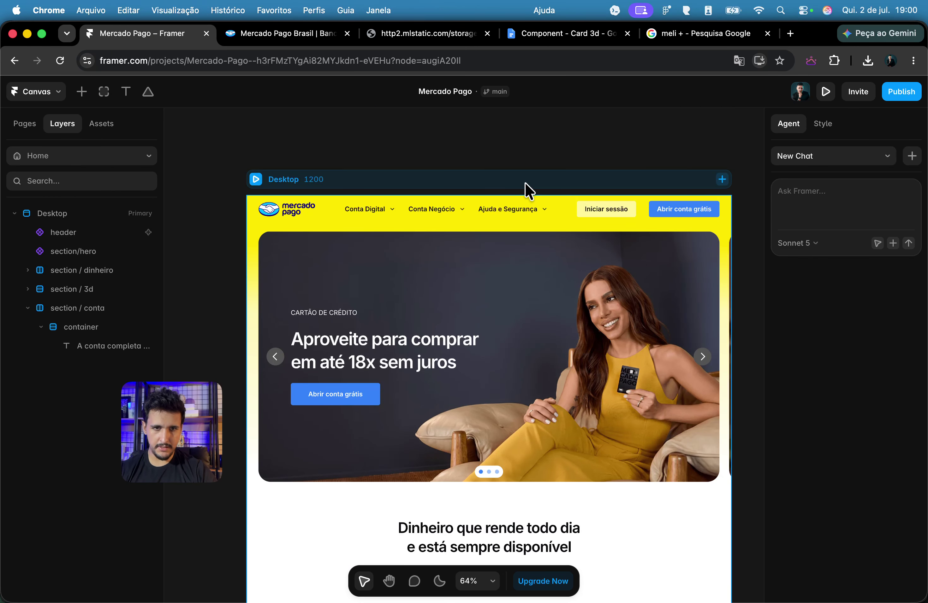
{"action": "scroll", "coordinate": [644, 265], "scroll_direction": "down", "scroll_amount": 15}
{"action": "scroll", "coordinate": [592, 221], "scroll_direction": "down", "scroll_amount": 5}
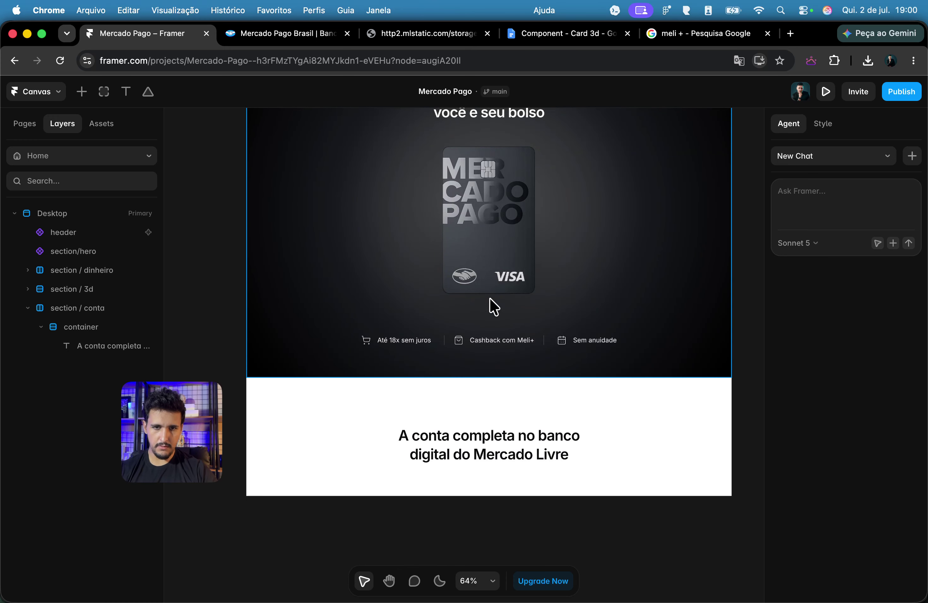
{"action": "left_click", "coordinate": [496, 339]}
{"action": "scroll", "coordinate": [600, 333], "scroll_direction": "down", "scroll_amount": 3}
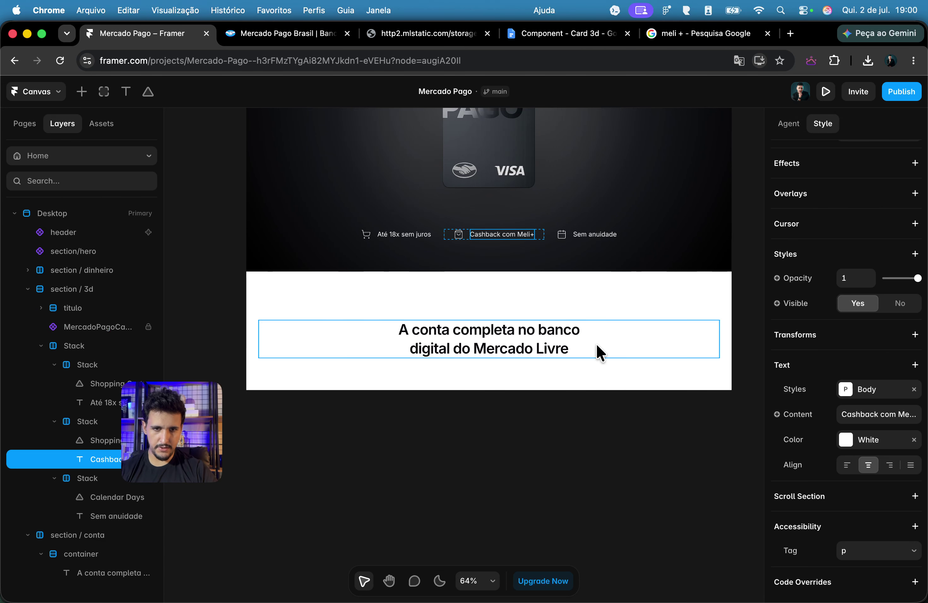
{"action": "left_click", "coordinate": [597, 345]}
{"action": "key", "text": "super+v"}
{"action": "scroll", "coordinate": [524, 424], "scroll_direction": "up", "scroll_amount": 5}
{"action": "scroll", "coordinate": [886, 500], "scroll_direction": "down", "scroll_amount": 5}
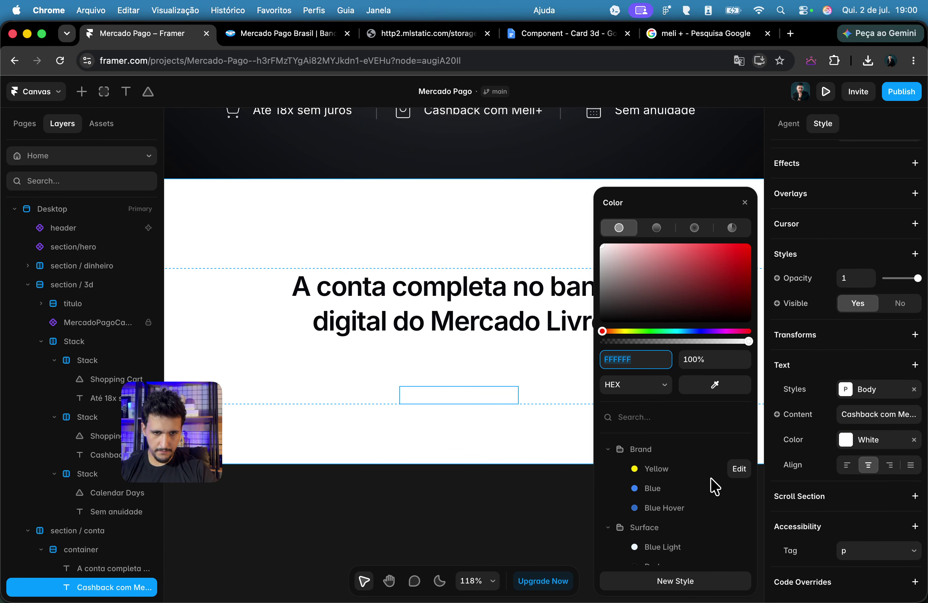
Step: Set the pasted text's color to the Brand style Blue and its content to "Conhecer conta"
{"action": "left_click", "coordinate": [669, 494]}
{"action": "left_click", "coordinate": [673, 507]}
{"action": "left_click", "coordinate": [670, 494]}
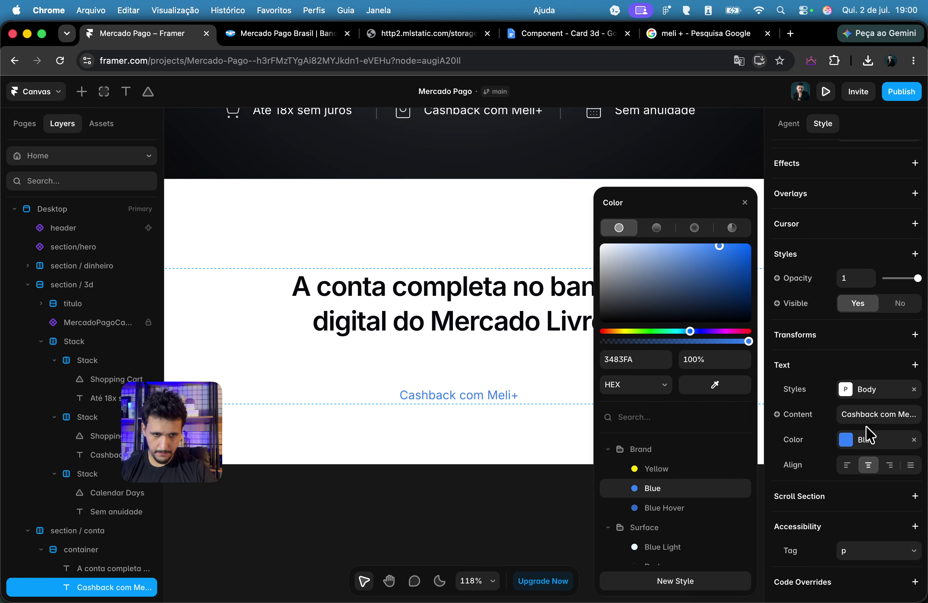
{"action": "left_click", "coordinate": [871, 416]}
{"action": "type", "text": "Conhece"}
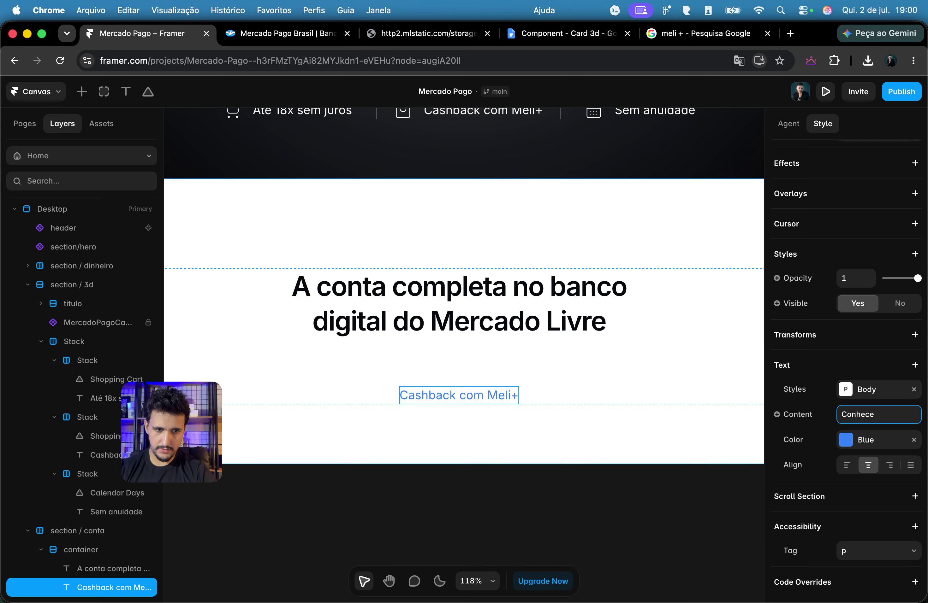
{"action": "type", "text": "r conta"}
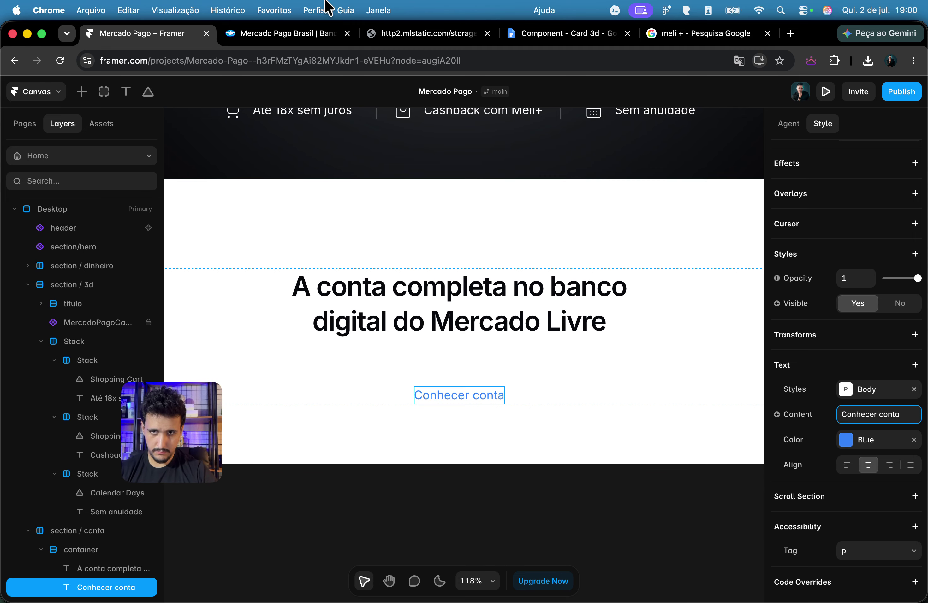
Step: Check the link on the Mercado Pago site and add a Lucide icon below "Conhecer conta" in the container of "section / conta"
{"action": "left_click", "coordinate": [290, 34]}
{"action": "left_click", "coordinate": [178, 35]}
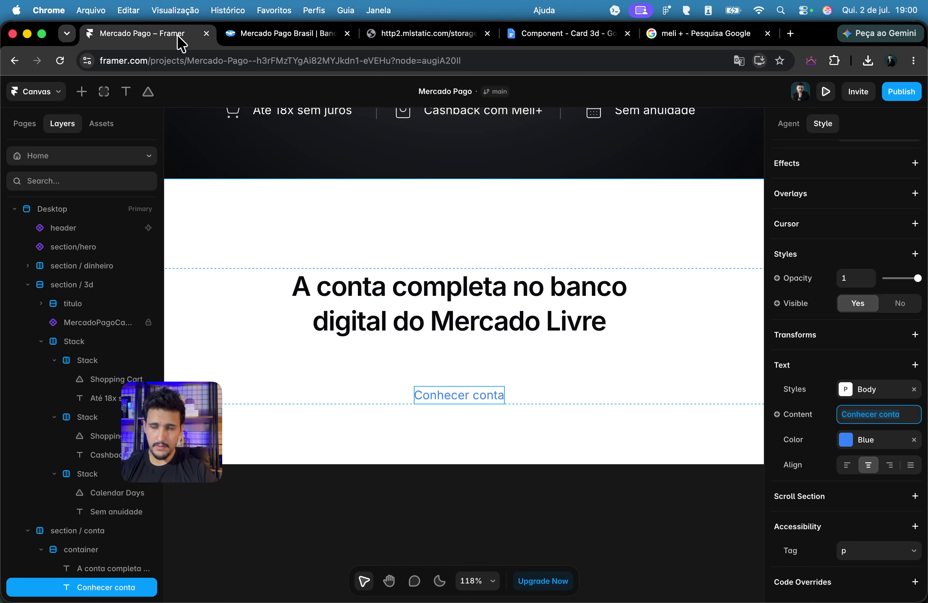
{"action": "left_click", "coordinate": [80, 92]}
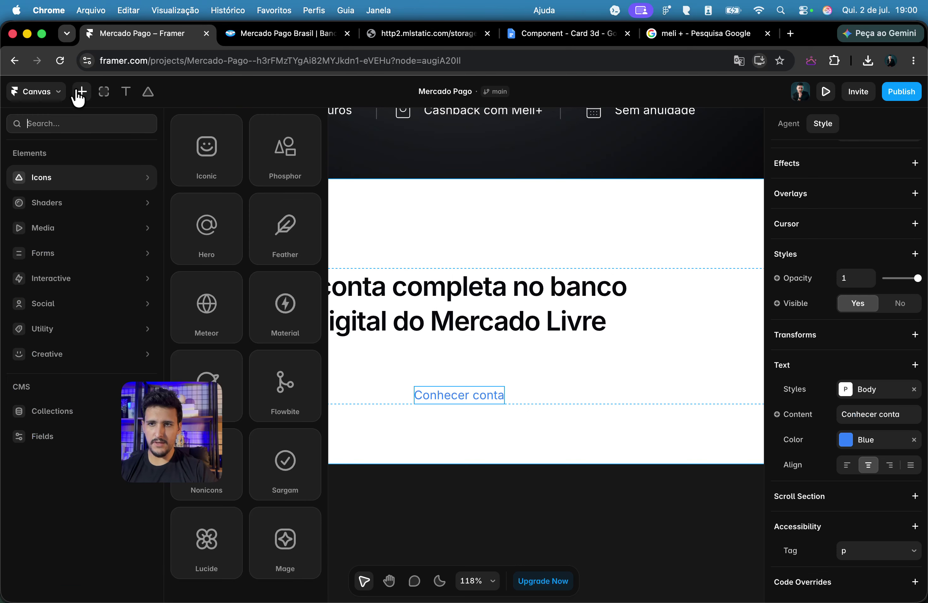
{"action": "left_click", "coordinate": [36, 101]}
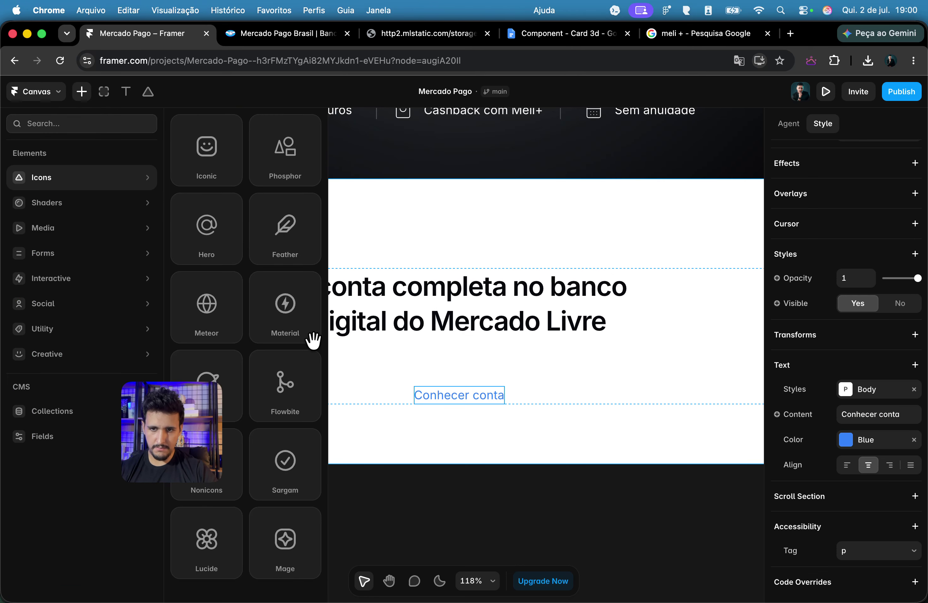
{"action": "left_click_drag", "start_coordinate": [202, 422], "coordinate": [86, 351]}
{"action": "mouse_move", "coordinate": [118, 353]}
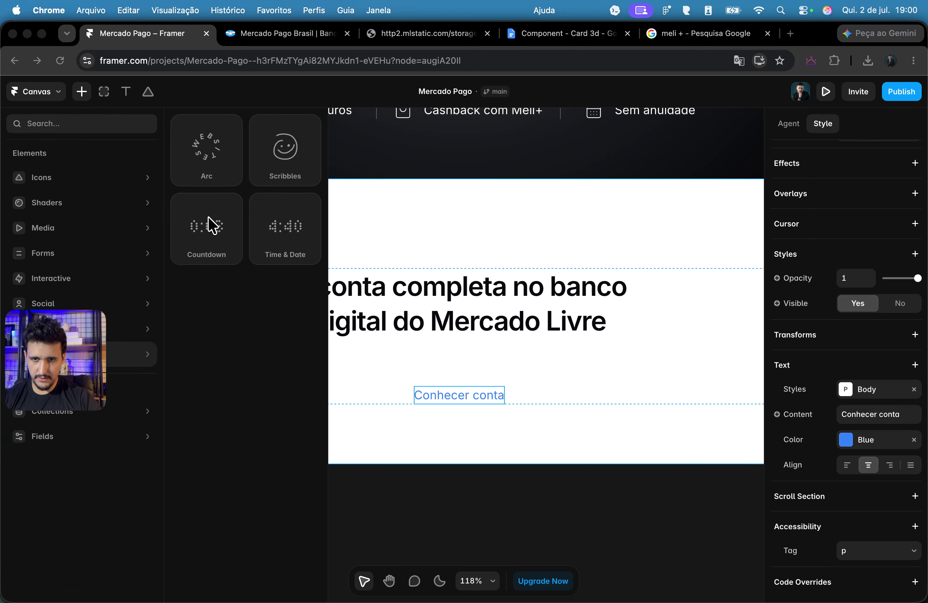
{"action": "mouse_move", "coordinate": [12, 184]}
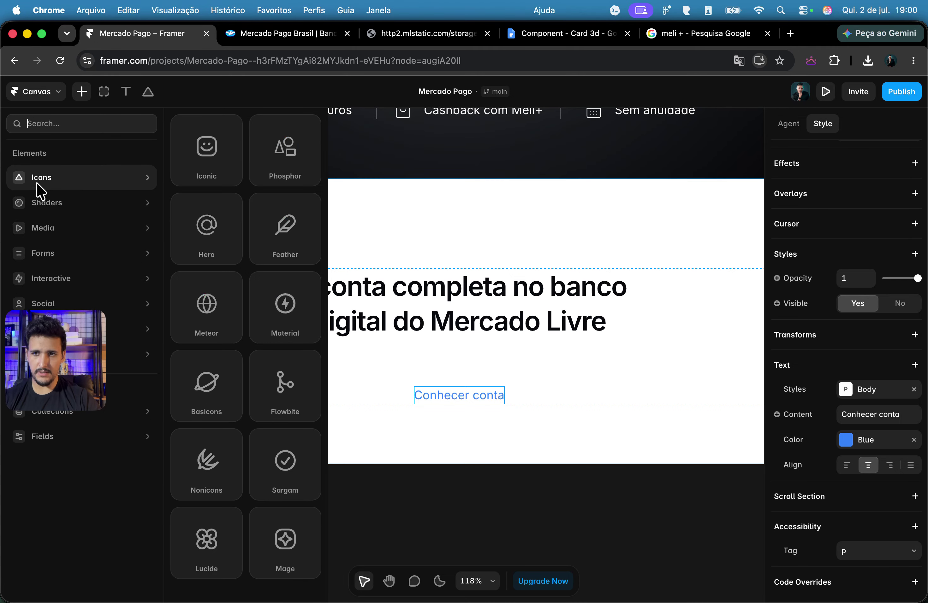
{"action": "left_click_drag", "start_coordinate": [225, 544], "coordinate": [529, 403]}
Step: Change the Lucide icon to Arrow Right and set its color to the Brand style Blue
{"action": "left_click", "coordinate": [881, 545]}
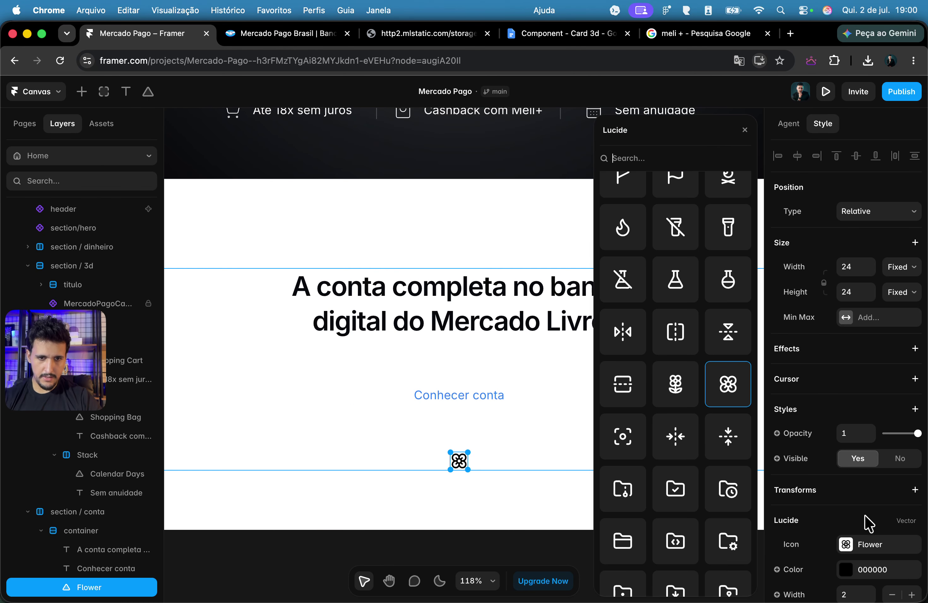
{"action": "type", "text": "arrow"}
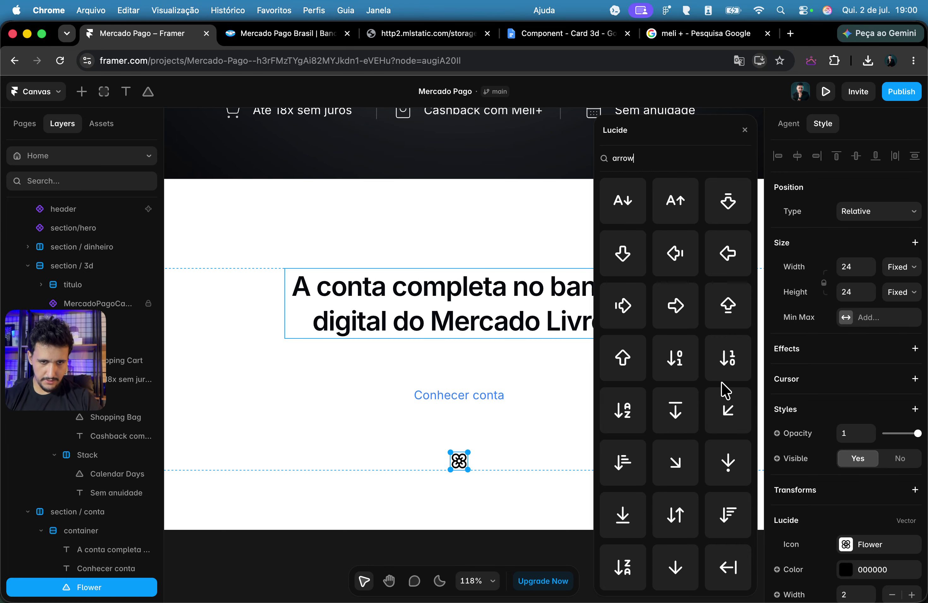
{"action": "scroll", "coordinate": [722, 390], "scroll_direction": "down", "scroll_amount": 5}
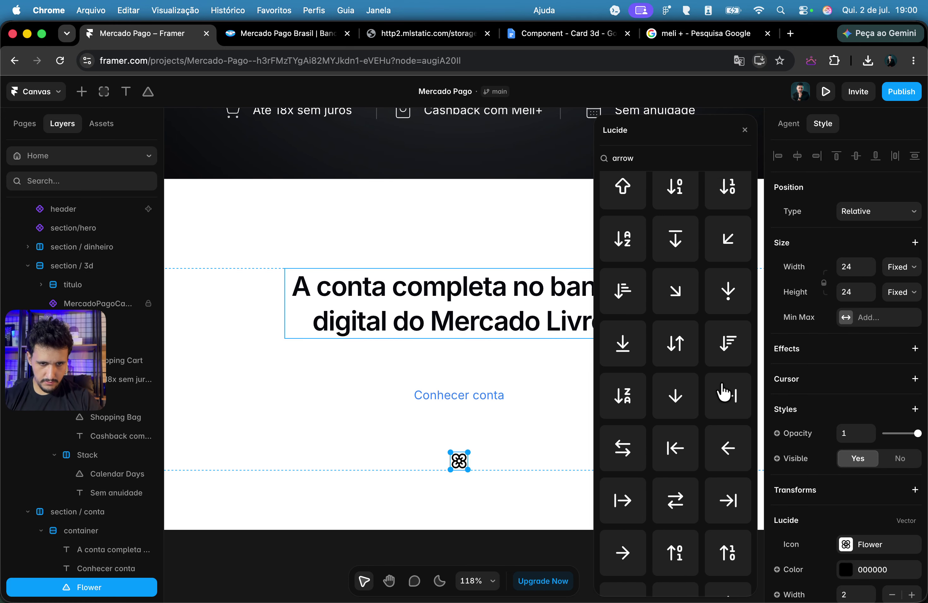
{"action": "scroll", "coordinate": [710, 408], "scroll_direction": "down", "scroll_amount": 4}
{"action": "left_click", "coordinate": [627, 390]}
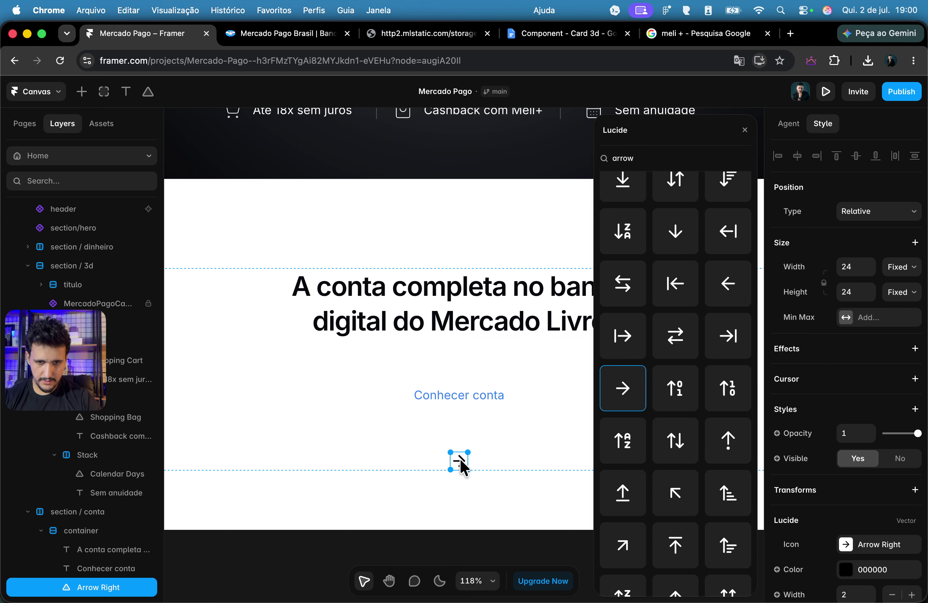
{"action": "left_click", "coordinate": [906, 572]}
{"action": "left_click", "coordinate": [652, 488]}
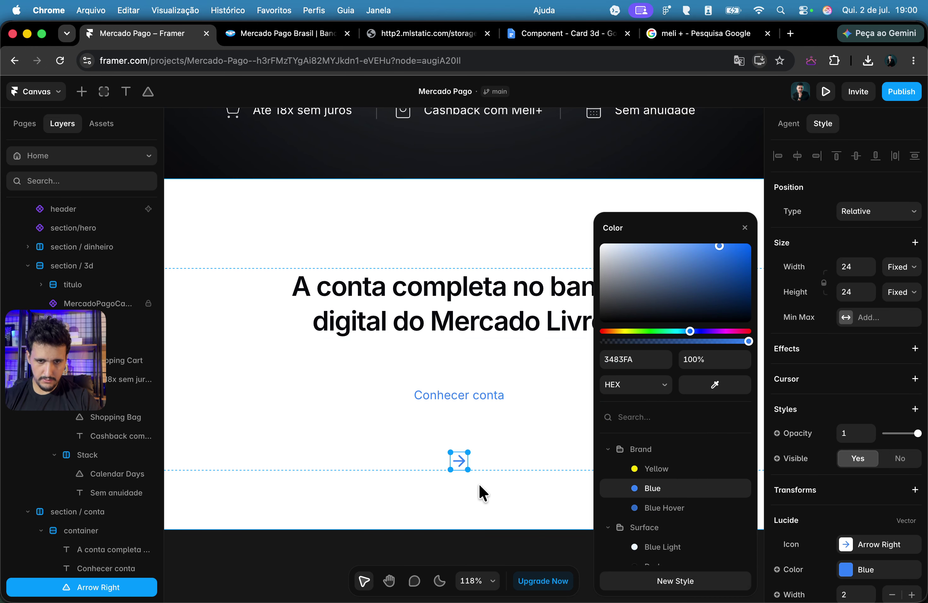
Step: Shrink the arrow icon and wrap it with the "Conhecer conta" text in a horizontal stack with its width set to Fit
{"action": "scroll", "coordinate": [470, 480], "scroll_direction": "up", "scroll_amount": 5}
{"action": "left_click_drag", "start_coordinate": [477, 449], "coordinate": [466, 449]}
{"action": "left_click", "coordinate": [493, 341], "text": "shift"}
{"action": "key", "text": "super+Return"}
{"action": "left_click", "coordinate": [901, 323]}
{"action": "left_click", "coordinate": [901, 332]}
{"action": "left_click", "coordinate": [864, 455]}
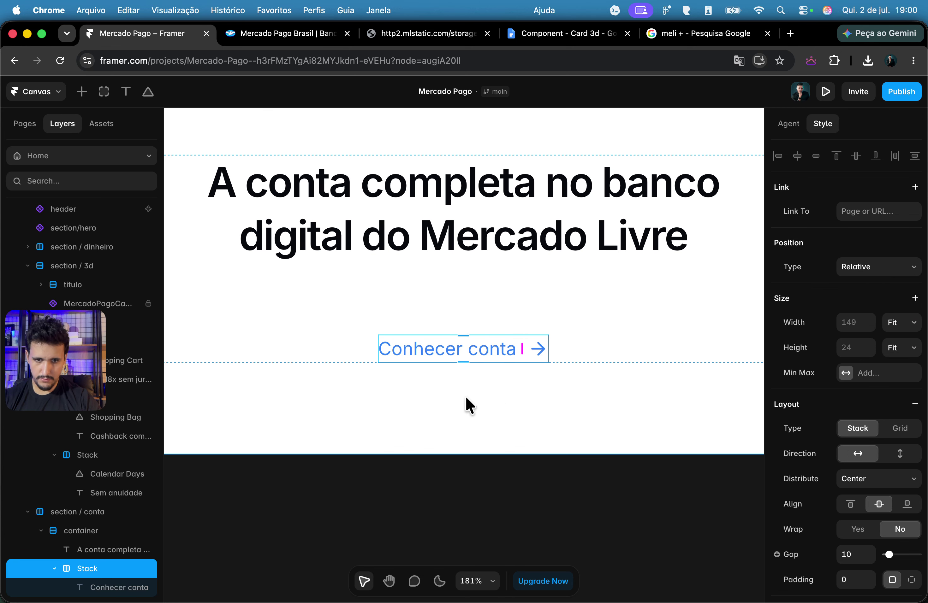
{"action": "left_click", "coordinate": [458, 489]}
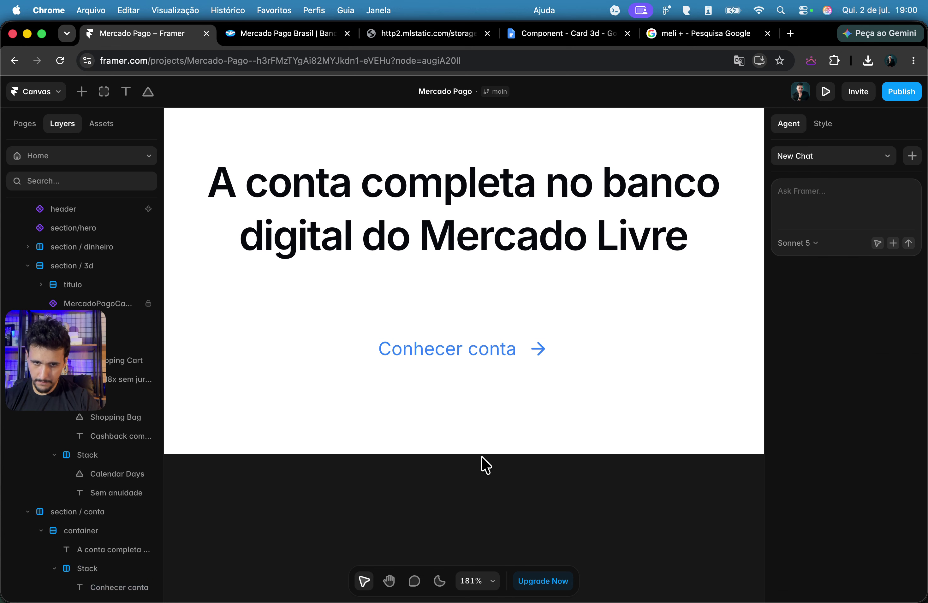
Step: Rename the stack holding "Conhecer conta" and the arrow as "botao-2"
{"action": "left_click", "coordinate": [520, 348]}
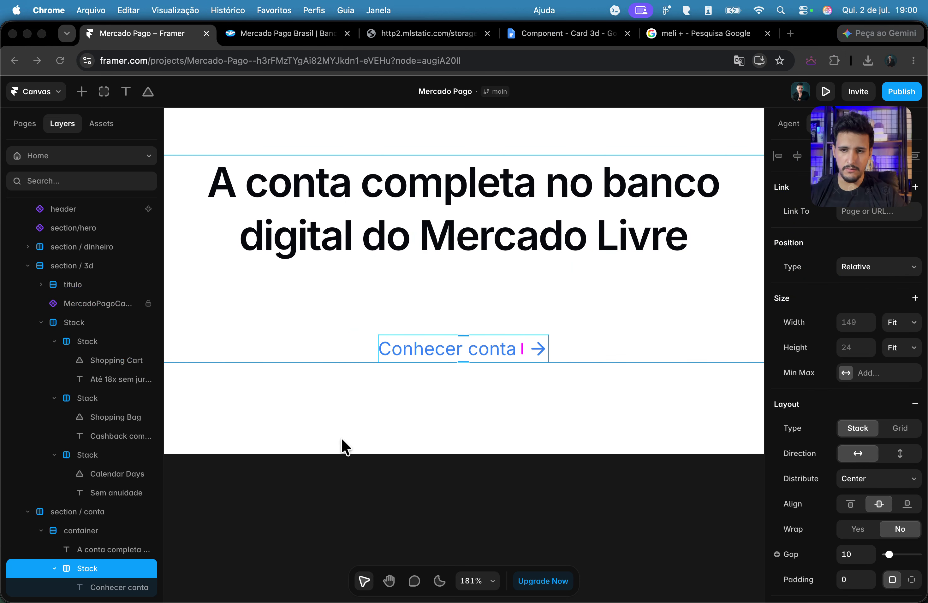
{"action": "scroll", "coordinate": [97, 433], "scroll_direction": "down", "scroll_amount": 1}
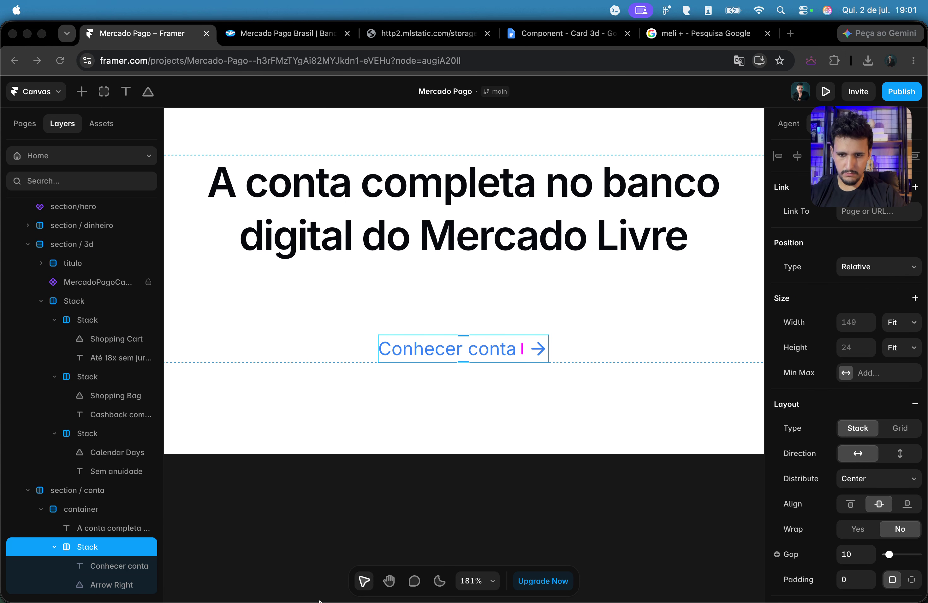
{"action": "scroll", "coordinate": [78, 544], "scroll_direction": "right", "scroll_amount": 1}
{"action": "double_click", "coordinate": [124, 547]}
{"action": "type", "text": "b"}
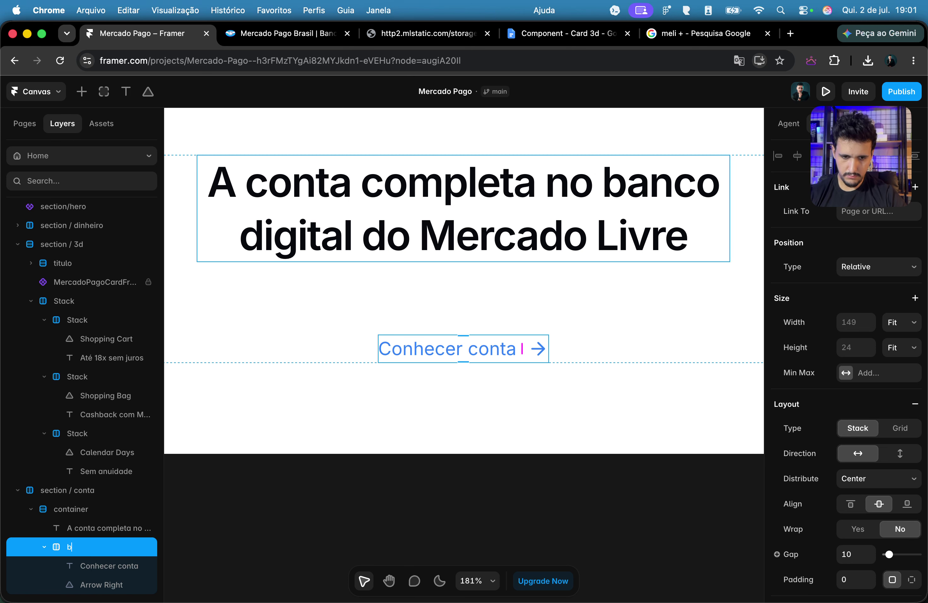
{"action": "type", "text": "otao-2"}
{"action": "key", "text": "Return"}
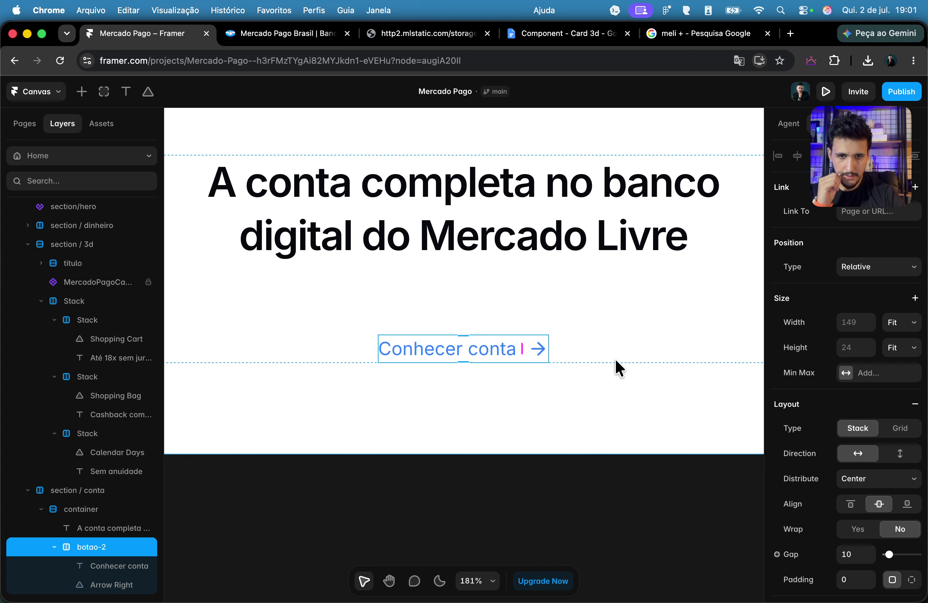
Step: Create a component named "botao-2" from the "botao-2" stack
{"action": "right_click", "coordinate": [525, 361]}
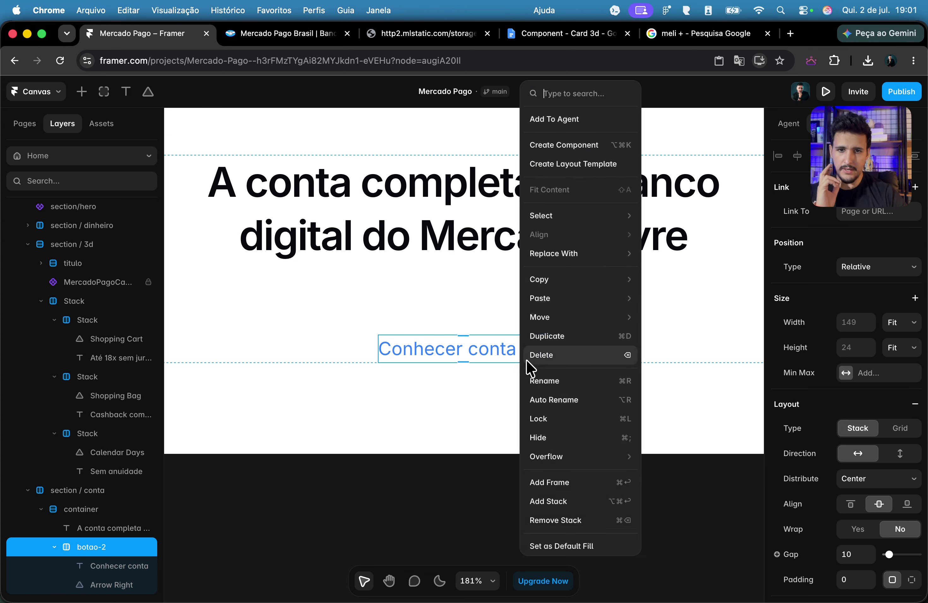
{"action": "left_click", "coordinate": [560, 147]}
{"action": "left_click", "coordinate": [514, 389]}
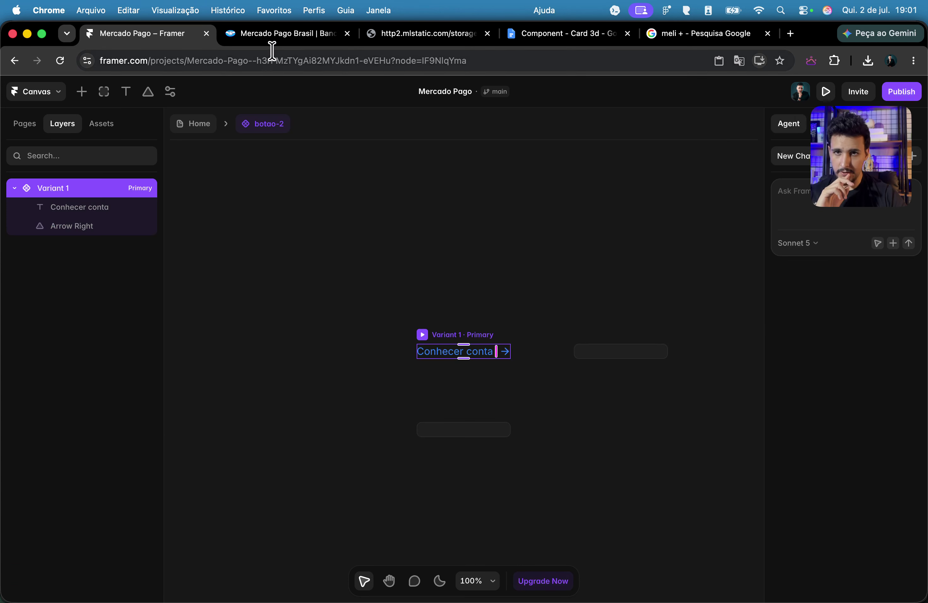
Step: Check how the "Conhecer conta" link behaves under the pointer on the Mercado Pago site, and return to the Framer project
{"action": "left_click", "coordinate": [276, 34]}
{"action": "left_click", "coordinate": [478, 376]}
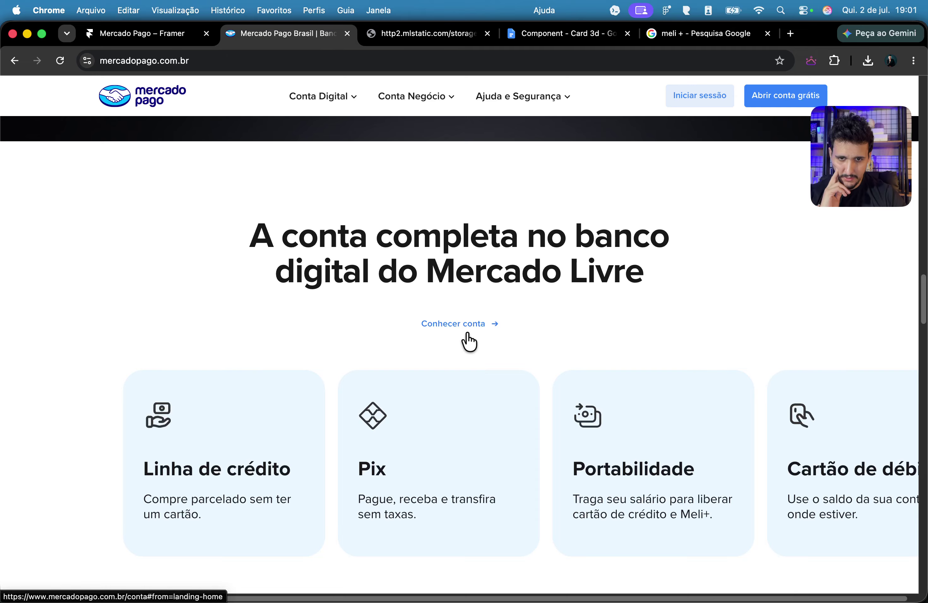
{"action": "left_click", "coordinate": [174, 37]}
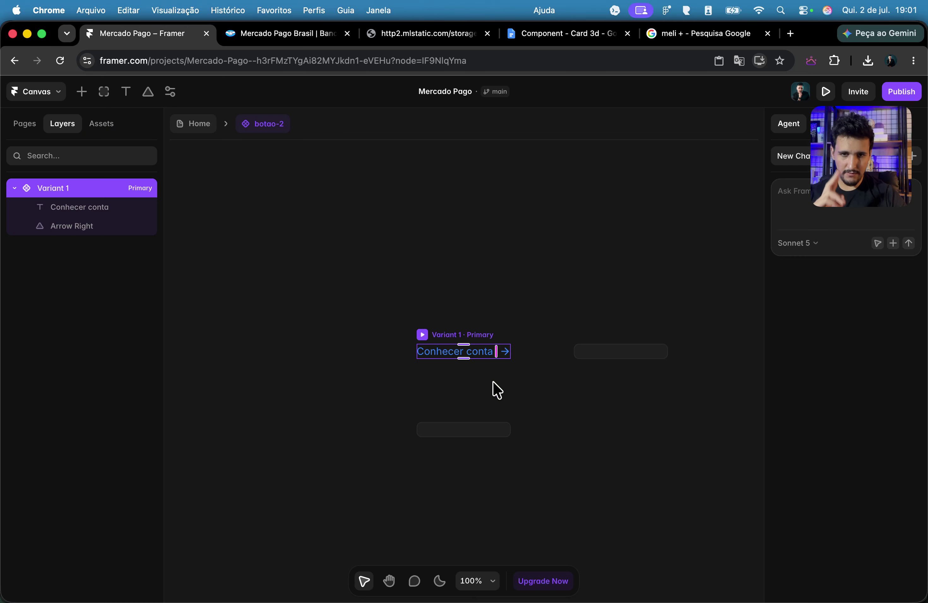
Step: Add a Hover variant to Variant 1 of the botao-2 component
{"action": "scroll", "coordinate": [532, 395], "scroll_direction": "up", "scroll_amount": 3}
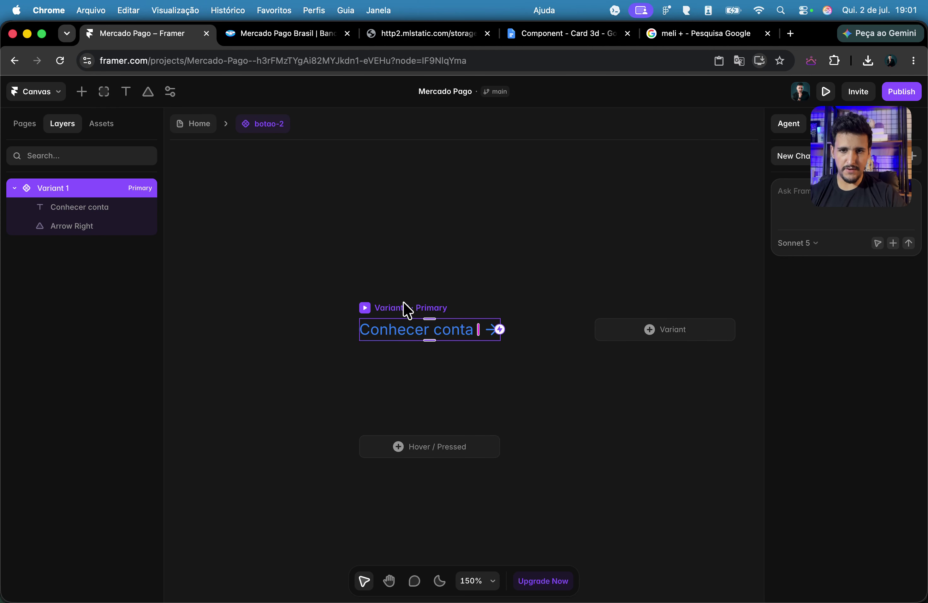
{"action": "left_click_drag", "start_coordinate": [902, 146], "coordinate": [601, 141]}
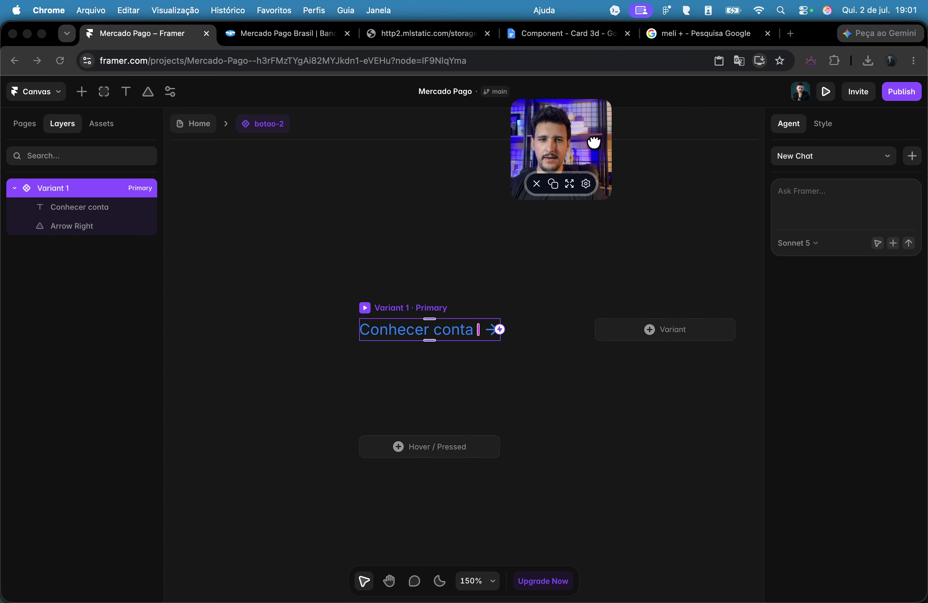
{"action": "left_click", "coordinate": [453, 455]}
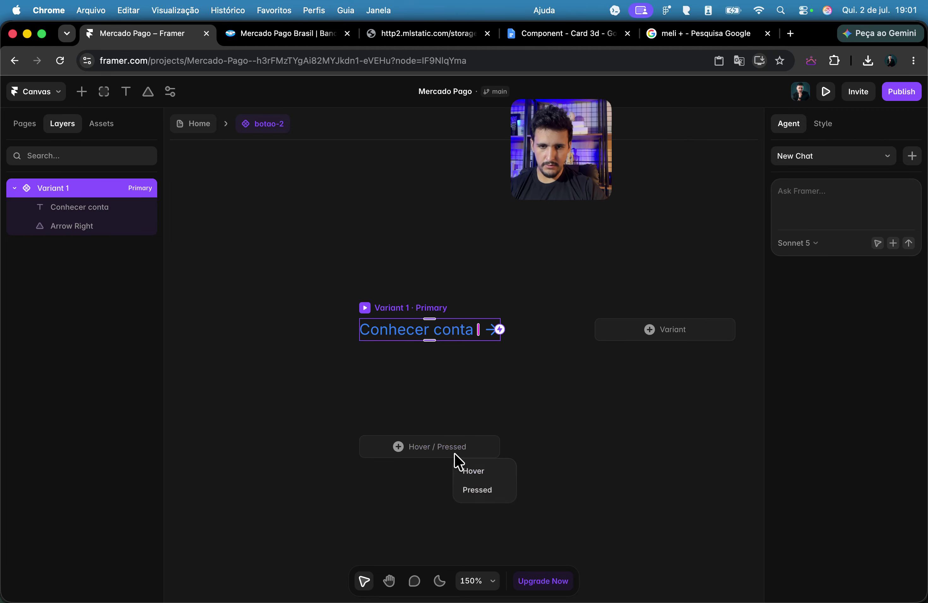
{"action": "left_click", "coordinate": [490, 472]}
{"action": "scroll", "coordinate": [397, 417], "scroll_direction": "up", "scroll_amount": 3}
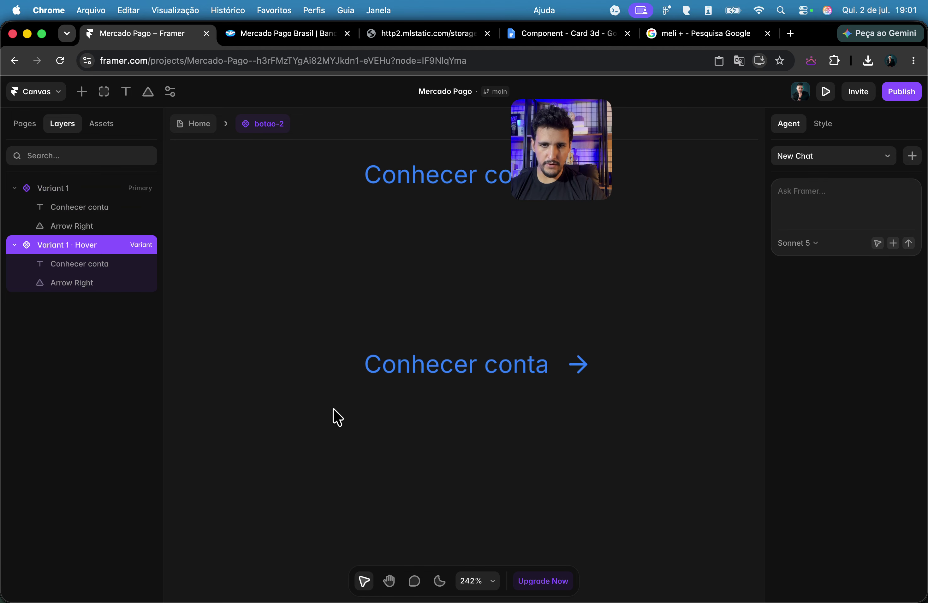
Step: Set the "Conhecer conta" text and the arrow icon in the Hover variant to the Blue Hover color style
{"action": "left_click", "coordinate": [417, 376]}
{"action": "scroll", "coordinate": [902, 419], "scroll_direction": "down", "scroll_amount": 5}
{"action": "left_click", "coordinate": [880, 470]}
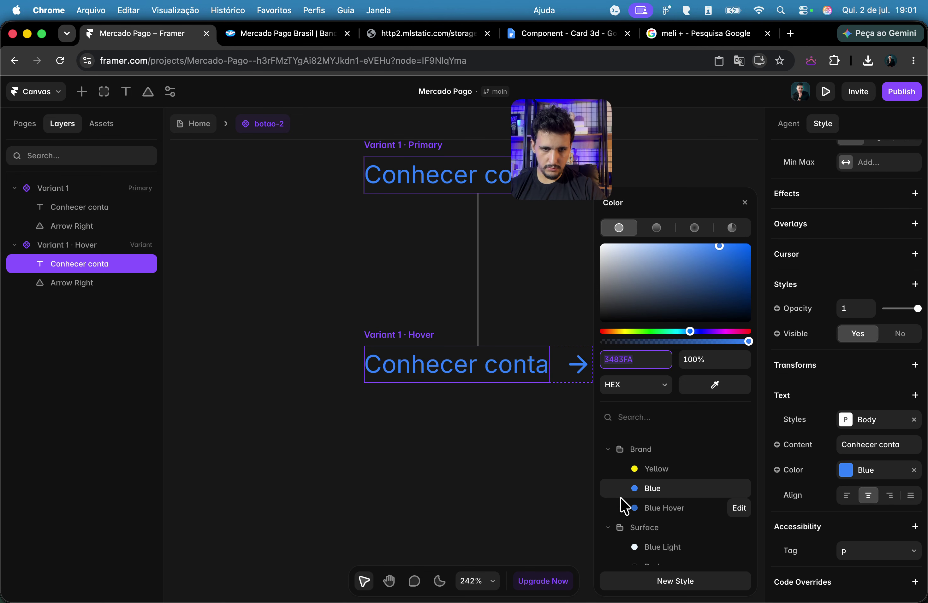
{"action": "left_click", "coordinate": [650, 505]}
{"action": "left_click", "coordinate": [580, 374]}
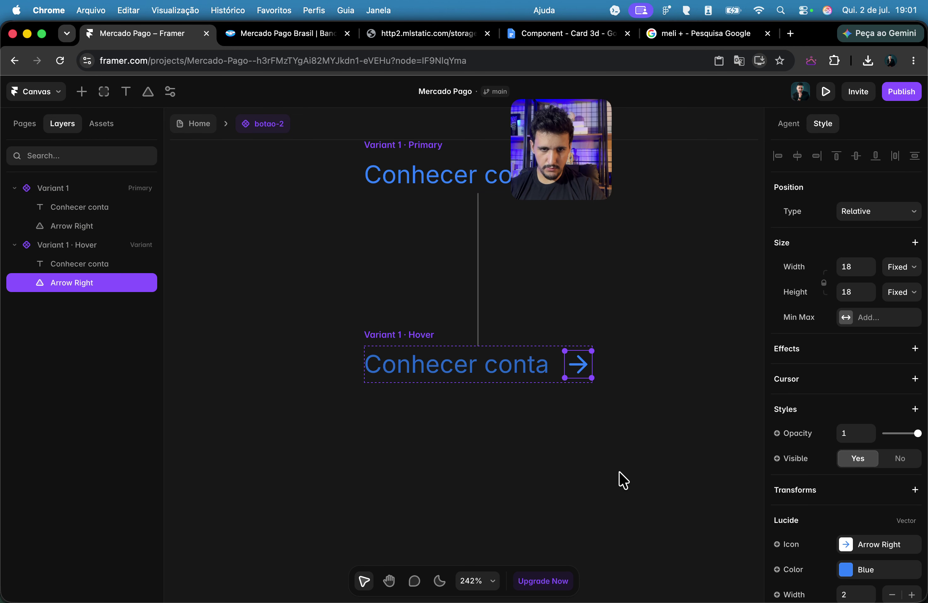
{"action": "left_click", "coordinate": [878, 566]}
{"action": "left_click", "coordinate": [681, 510]}
{"action": "left_click", "coordinate": [425, 388]}
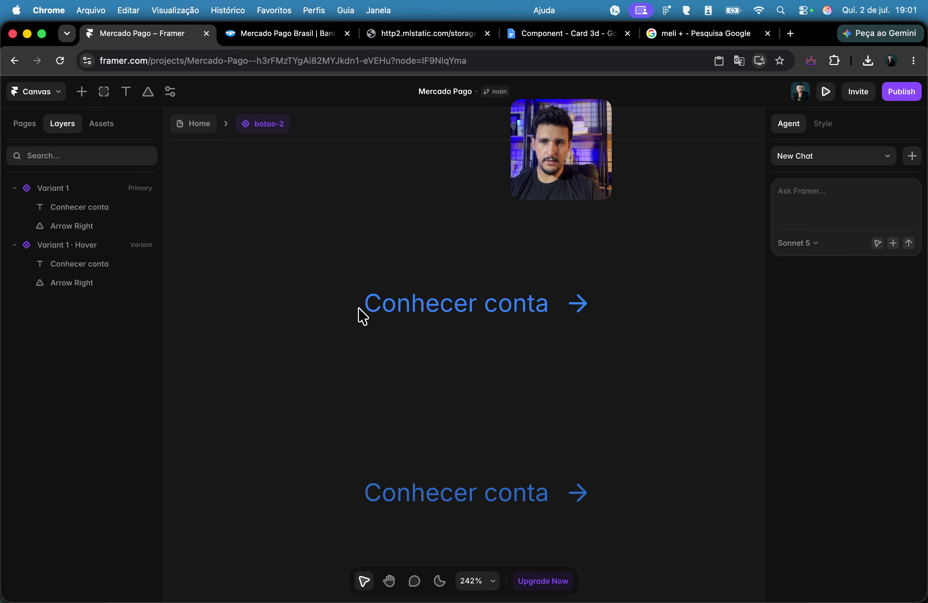
Step: Preview the primary variant of botao-2 and return to the canvas
{"action": "left_click", "coordinate": [389, 275]}
{"action": "key", "text": "super+p"}
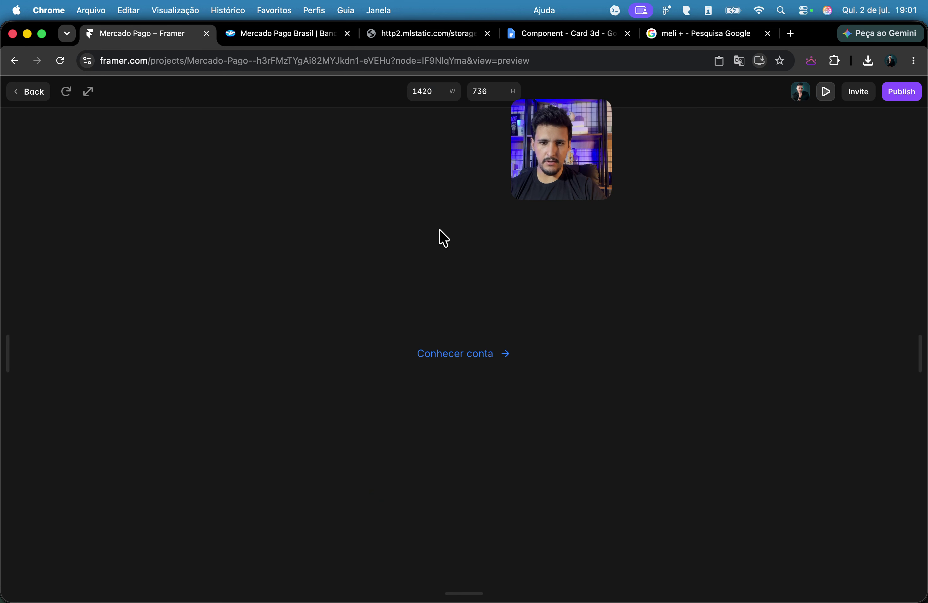
{"action": "left_click", "coordinate": [41, 92]}
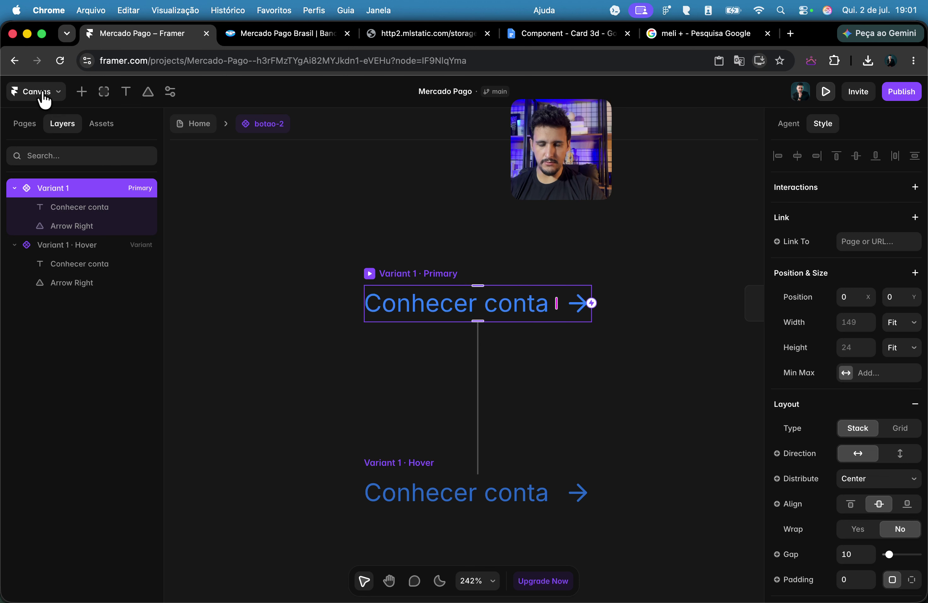
Step: Change the position type of the primary variant's Arrow Right icon to Absolute
{"action": "left_click", "coordinate": [588, 332]}
{"action": "left_click", "coordinate": [580, 305]}
{"action": "scroll", "coordinate": [569, 315], "scroll_direction": "down", "scroll_amount": 1}
{"action": "scroll", "coordinate": [569, 315], "scroll_direction": "up", "scroll_amount": 3}
{"action": "scroll", "coordinate": [569, 315], "scroll_direction": "up", "scroll_amount": 5}
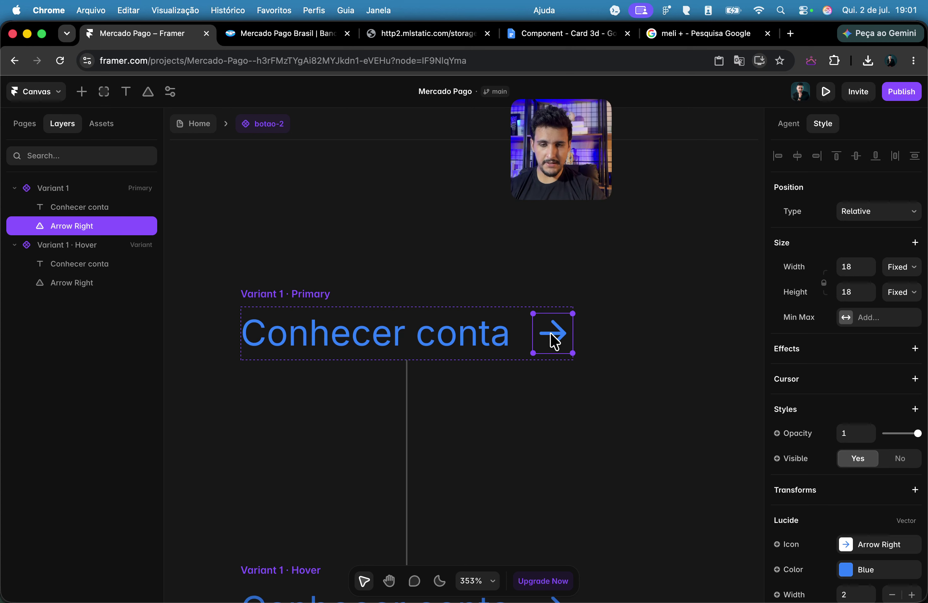
{"action": "mouse_move", "coordinate": [552, 340]}
{"action": "left_mouse_down"}
{"action": "mouse_move", "coordinate": [517, 342]}
{"action": "mouse_move", "coordinate": [566, 333]}
{"action": "mouse_move", "coordinate": [537, 335]}
{"action": "mouse_move", "coordinate": [549, 336]}
{"action": "left_mouse_up"}
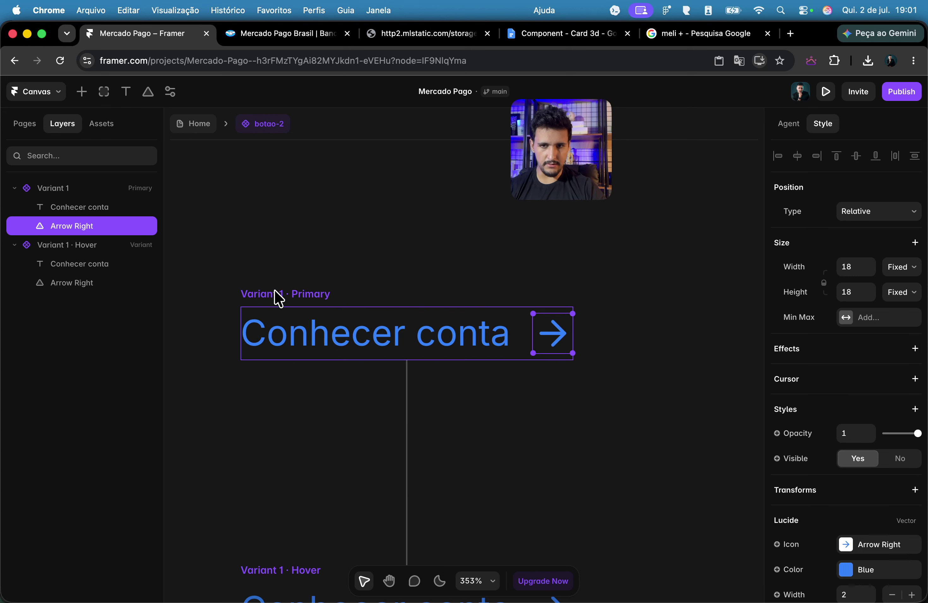
{"action": "left_click", "coordinate": [276, 295]}
{"action": "left_click", "coordinate": [562, 339]}
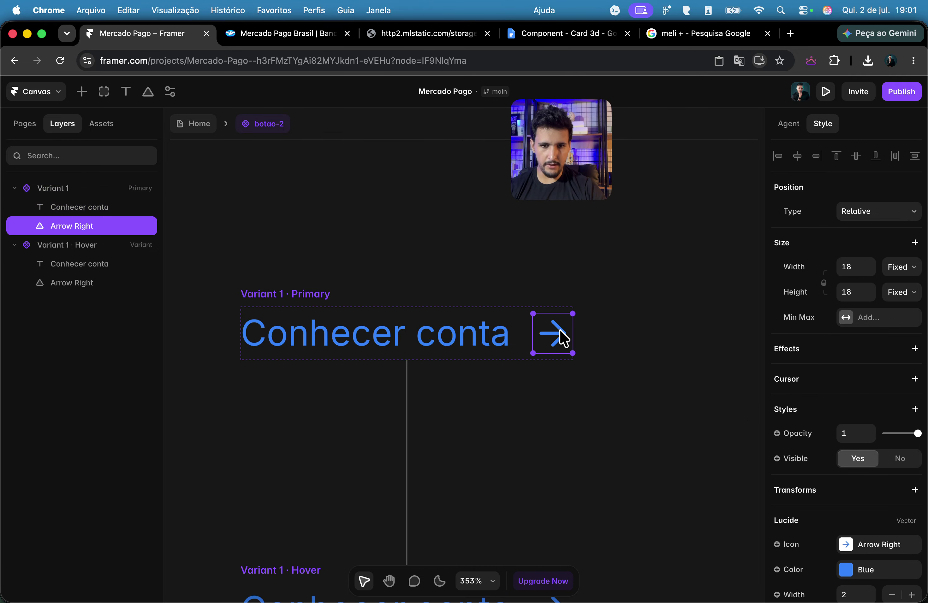
{"action": "left_click", "coordinate": [902, 214]}
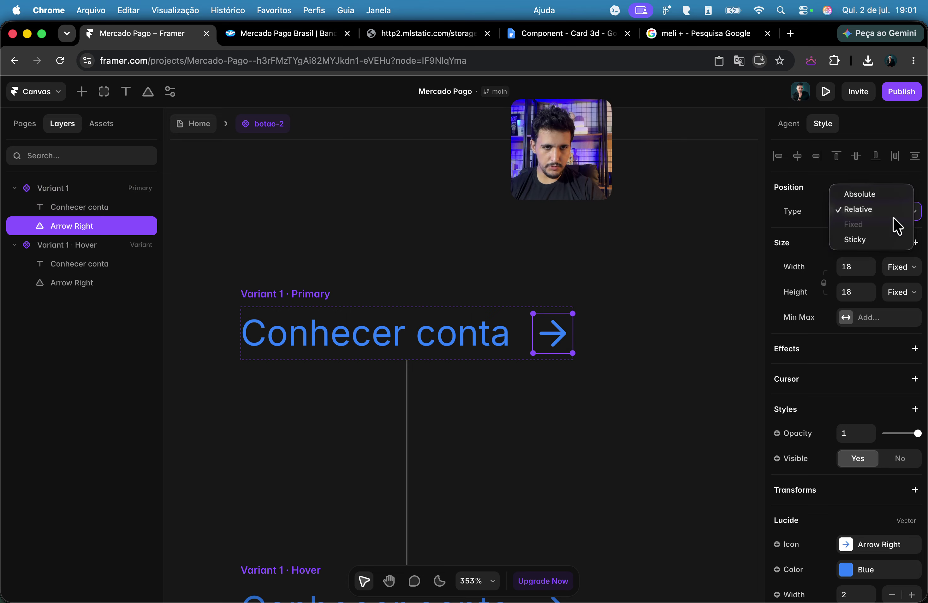
{"action": "left_click", "coordinate": [889, 194]}
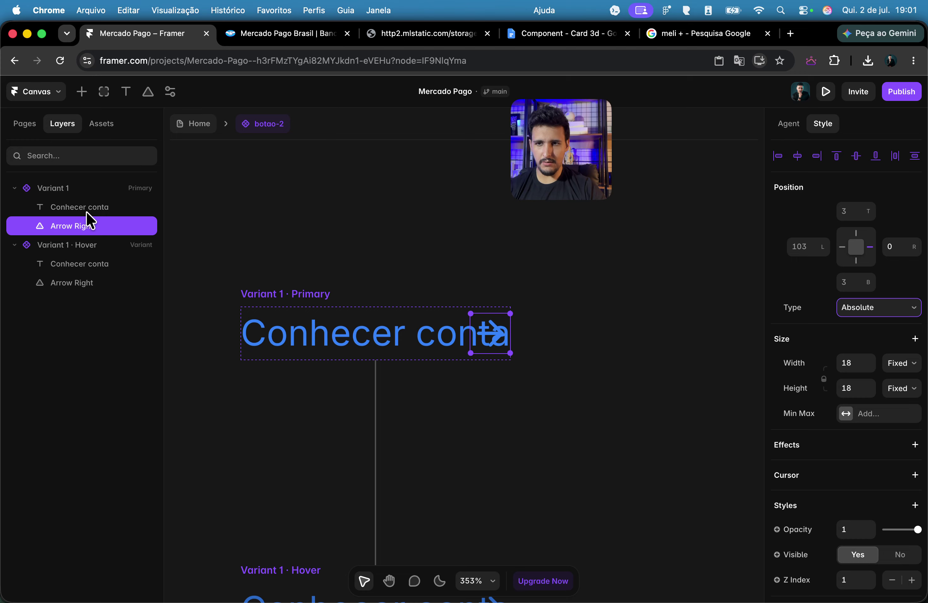
Step: Widen the primary variant to a fixed width of about 148 and set its stack distribution to Start
{"action": "left_click", "coordinate": [298, 295]}
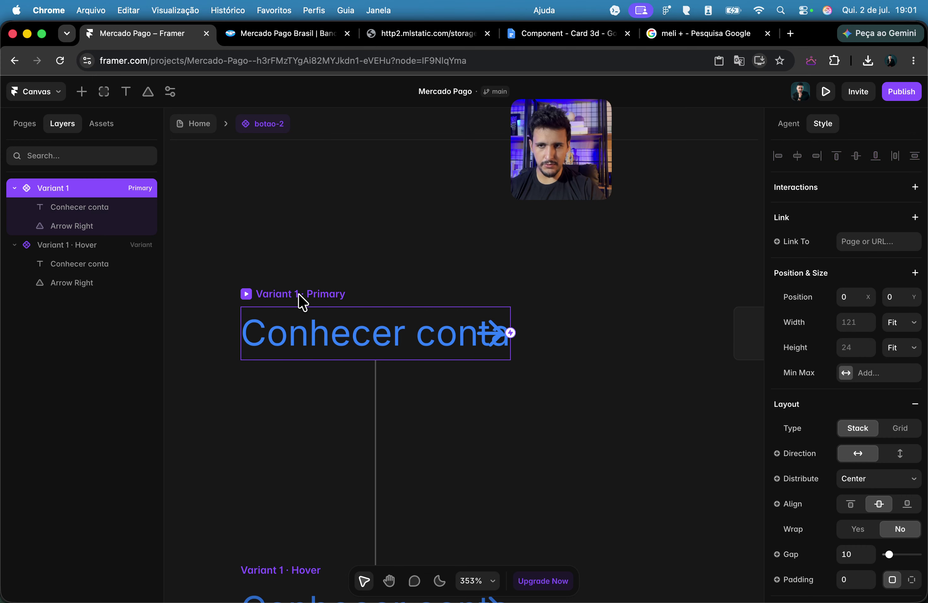
{"action": "left_click", "coordinate": [904, 333]}
{"action": "left_click", "coordinate": [893, 276]}
{"action": "left_click_drag", "start_coordinate": [508, 315], "coordinate": [571, 318]}
{"action": "scroll", "coordinate": [892, 375], "scroll_direction": "down", "scroll_amount": 1}
{"action": "left_click", "coordinate": [866, 459]}
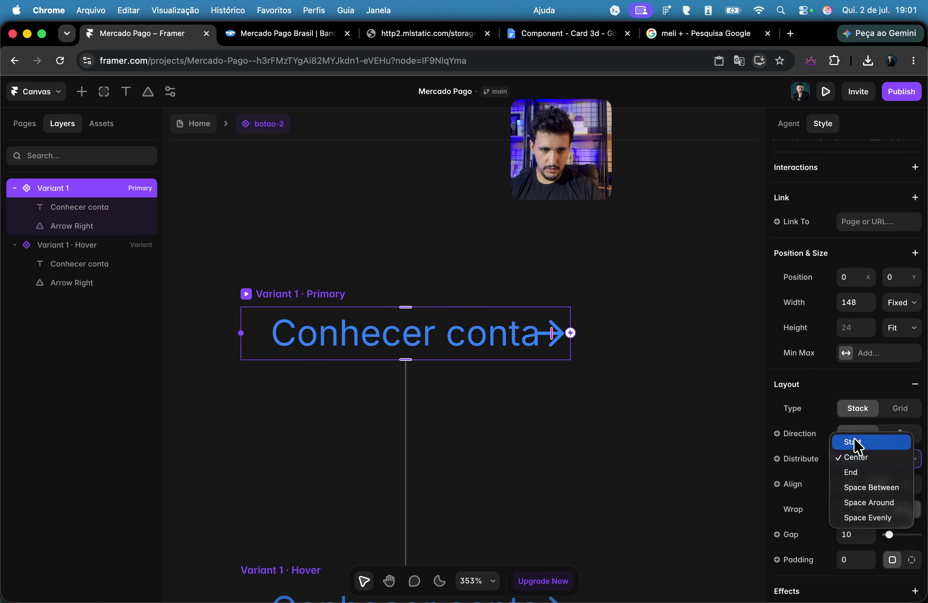
{"action": "left_click", "coordinate": [851, 442]}
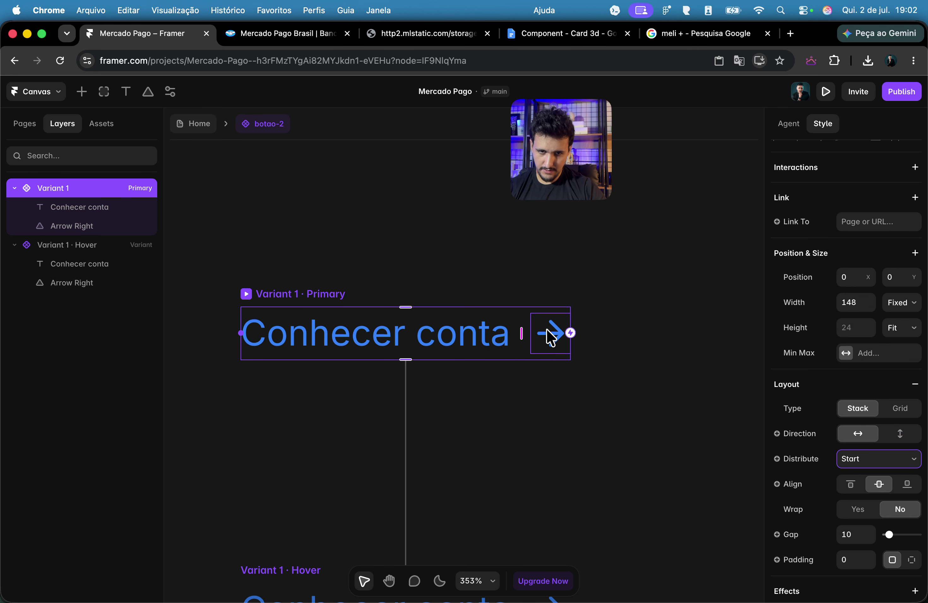
Step: Narrow the primary variant to a fixed width of about 145, tightening the space between text and arrow
{"action": "left_click", "coordinate": [549, 333]}
{"action": "left_click", "coordinate": [532, 416]}
{"action": "left_click", "coordinate": [549, 343]}
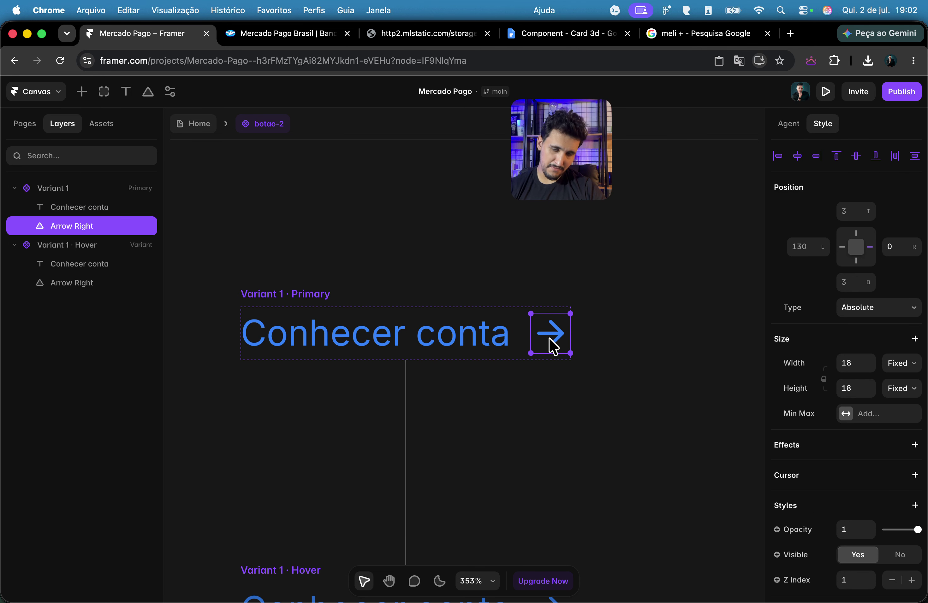
{"action": "scroll", "coordinate": [545, 345], "scroll_direction": "up", "scroll_amount": 5}
{"action": "scroll", "coordinate": [501, 329], "scroll_direction": "down", "scroll_amount": 5}
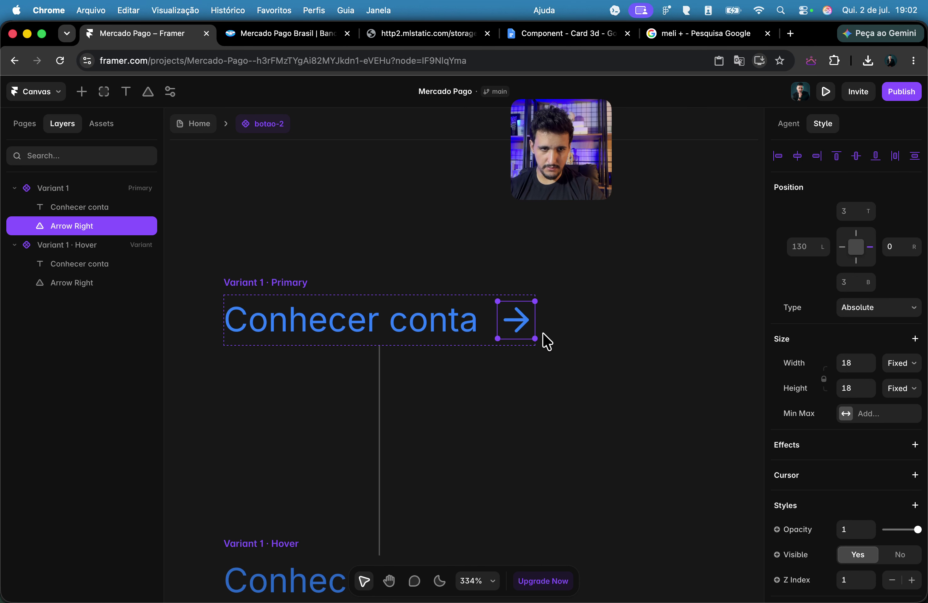
{"action": "scroll", "coordinate": [545, 342], "scroll_direction": "left", "scroll_amount": 3}
{"action": "left_click", "coordinate": [567, 323]}
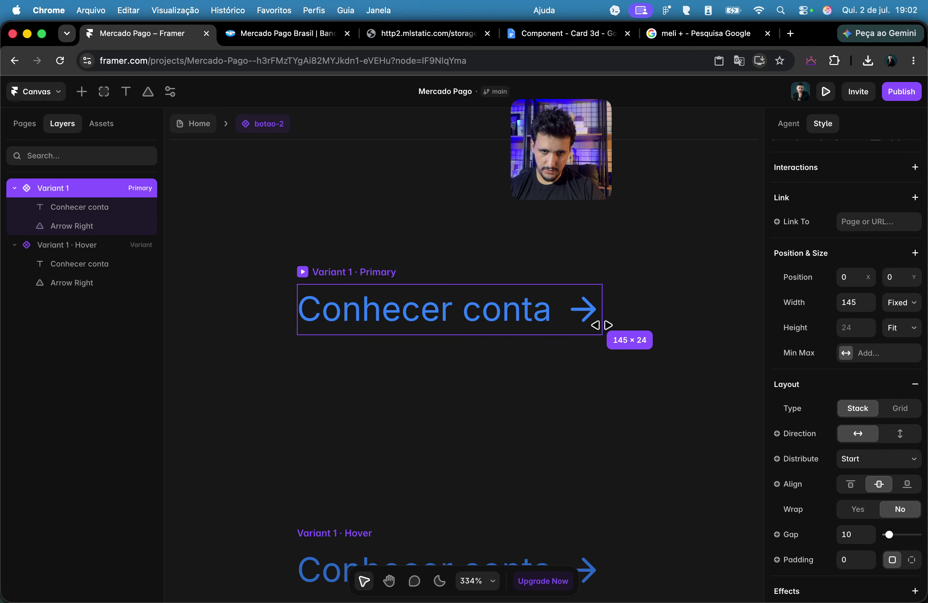
{"action": "left_click", "coordinate": [550, 411]}
Step: Set the right offset of the Arrow Right icon in the Hover variant to -4
{"action": "scroll", "coordinate": [550, 411], "scroll_direction": "down", "scroll_amount": 5}
{"action": "left_click", "coordinate": [577, 276]}
{"action": "scroll", "coordinate": [577, 276], "scroll_direction": "up", "scroll_amount": 5}
{"action": "left_click", "coordinate": [893, 248]}
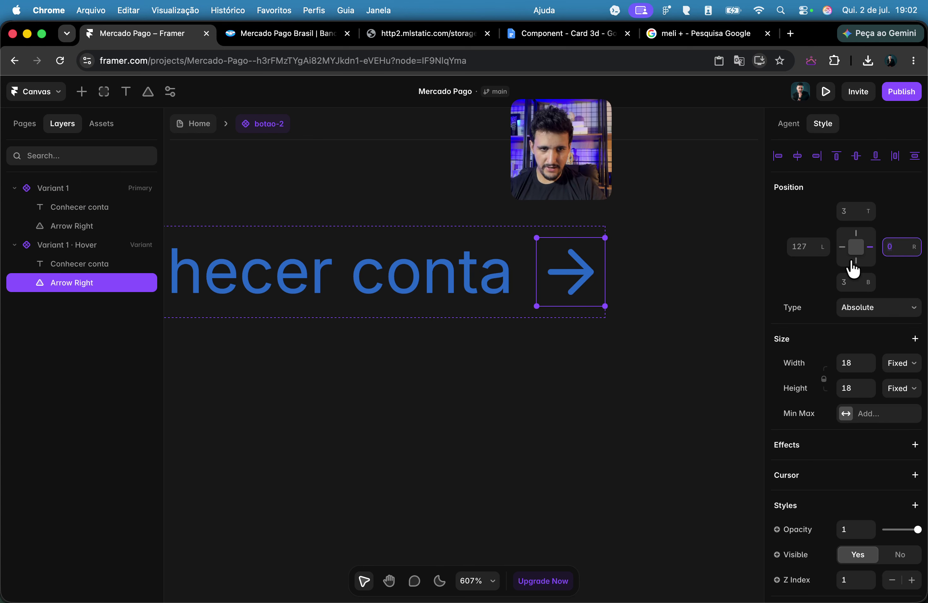
{"action": "key", "text": "Return"}
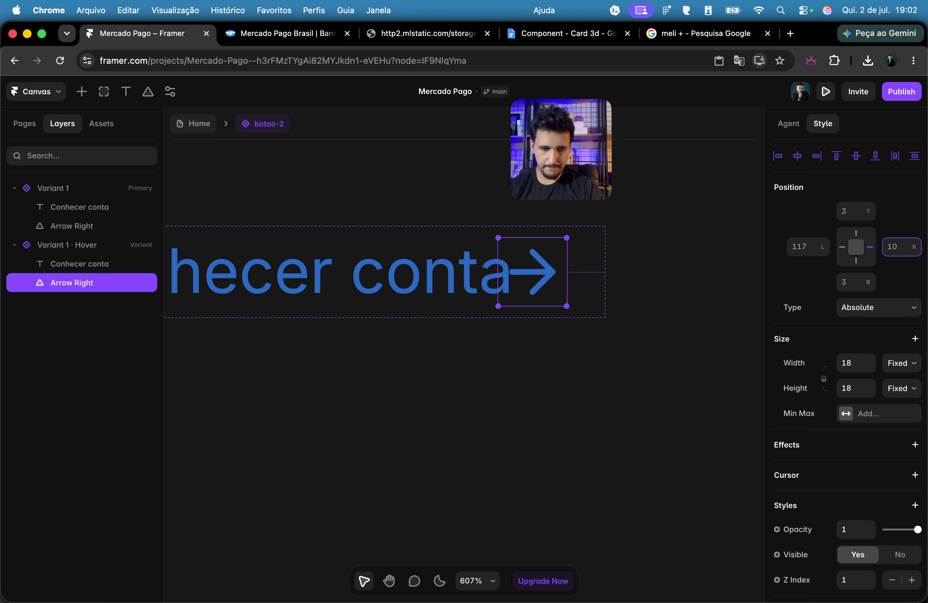
{"action": "key", "text": "Return"}
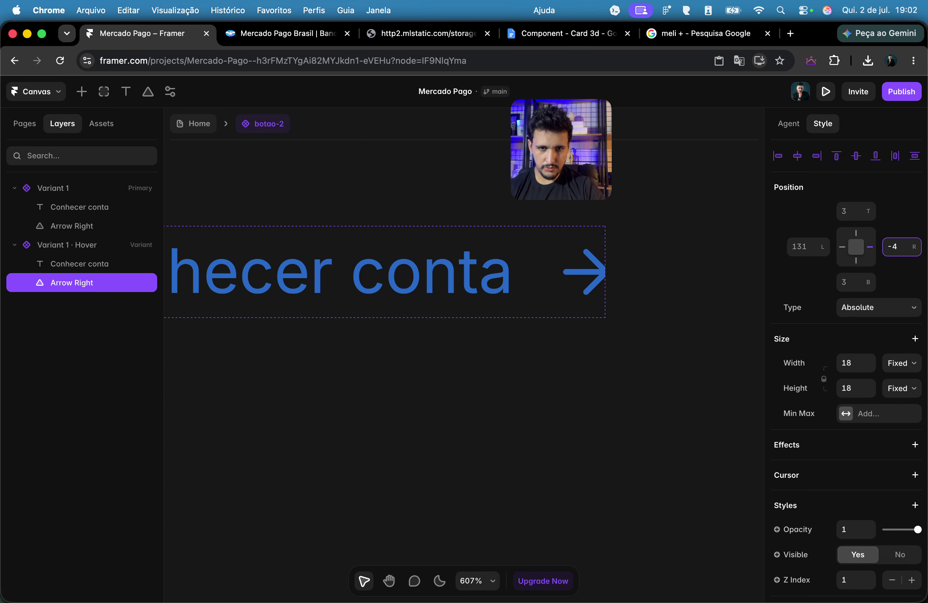
{"action": "scroll", "coordinate": [545, 331], "scroll_direction": "down", "scroll_amount": 5}
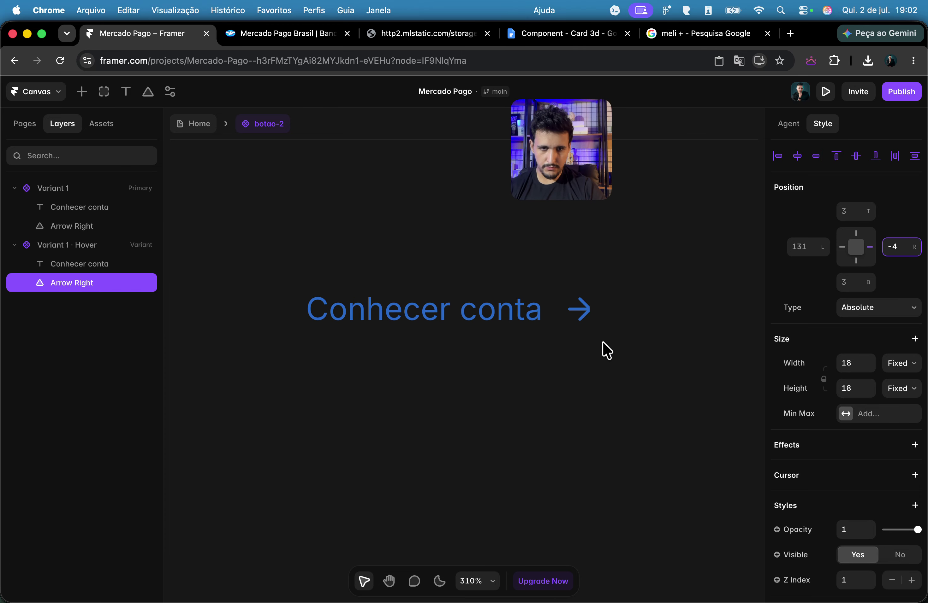
{"action": "scroll", "coordinate": [460, 332], "scroll_direction": "up", "scroll_amount": 2}
{"action": "scroll", "coordinate": [431, 321], "scroll_direction": "down", "scroll_amount": 4}
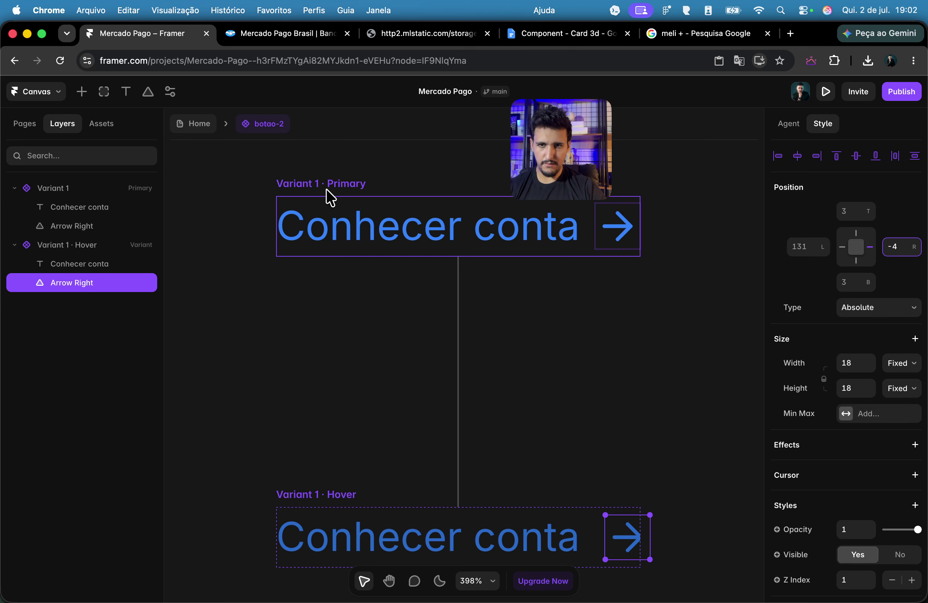
Step: Set the overflow of the primary variant to Visible
{"action": "left_click", "coordinate": [326, 188]}
{"action": "scroll", "coordinate": [897, 431], "scroll_direction": "down", "scroll_amount": 5}
{"action": "left_click", "coordinate": [879, 370]}
{"action": "left_click", "coordinate": [857, 375]}
{"action": "left_click", "coordinate": [652, 361]}
{"action": "scroll", "coordinate": [328, 226], "scroll_direction": "up", "scroll_amount": 2}
Step: Preview the "Conhecer conta" link's hover effect from the primary variant and return to the canvas
{"action": "left_click", "coordinate": [327, 226]}
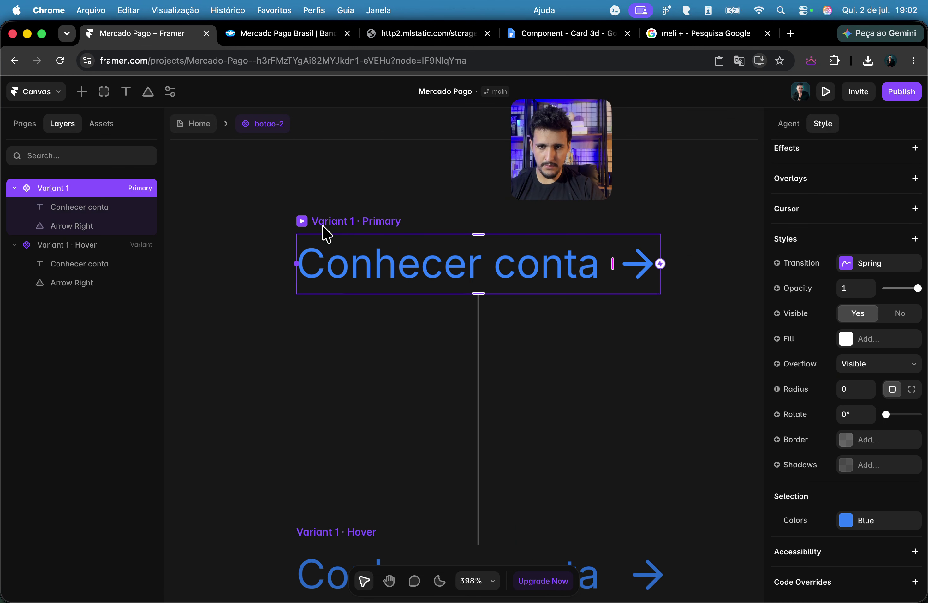
{"action": "left_click", "coordinate": [305, 223]}
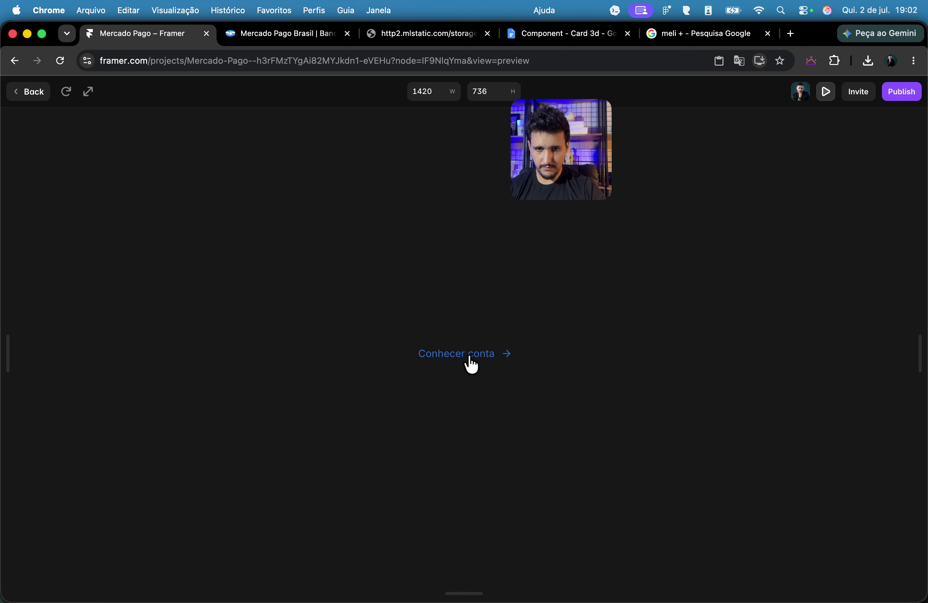
{"action": "left_click", "coordinate": [44, 93]}
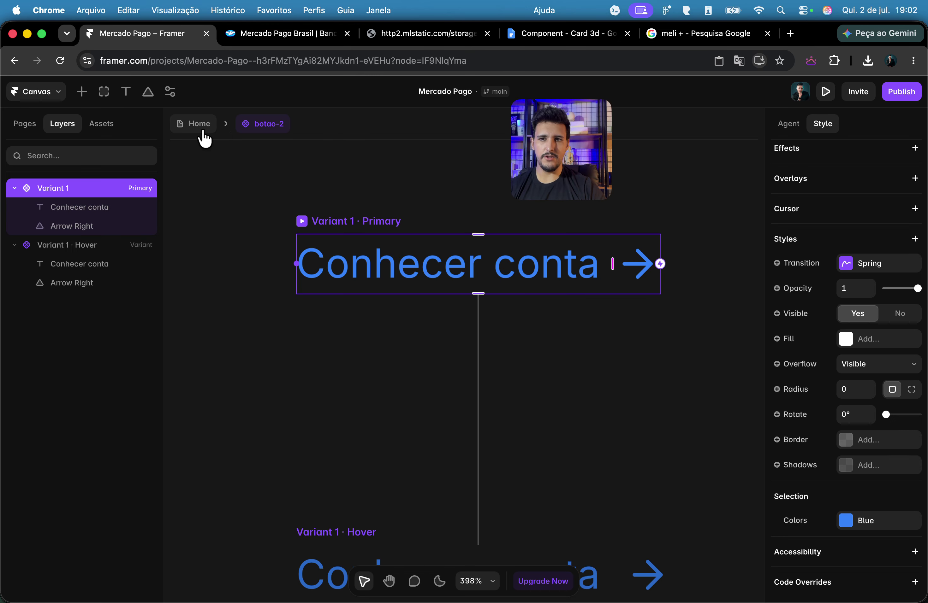
Step: Return to the Home page and bring the "A conta completa" section into view
{"action": "left_click", "coordinate": [194, 124]}
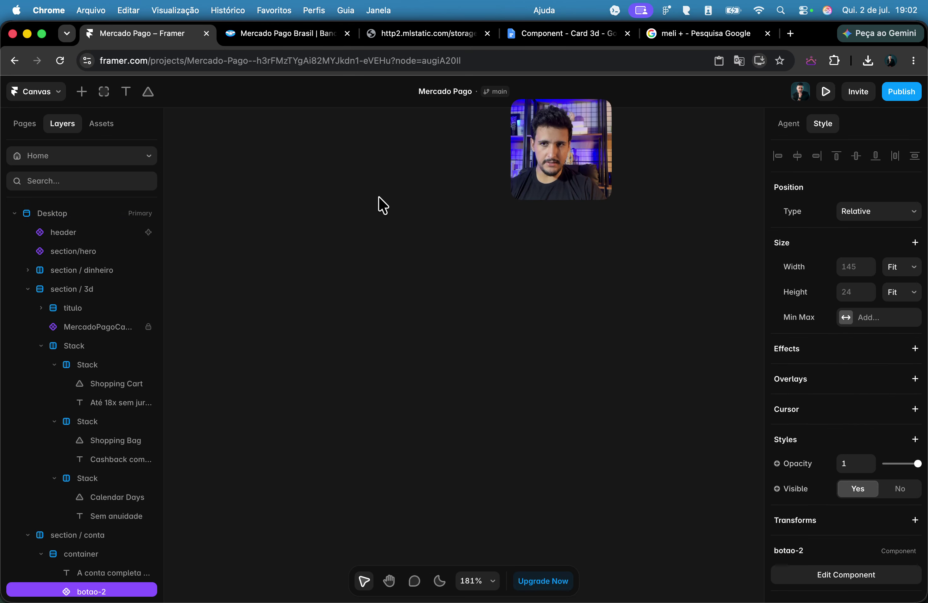
{"action": "left_click", "coordinate": [27, 130]}
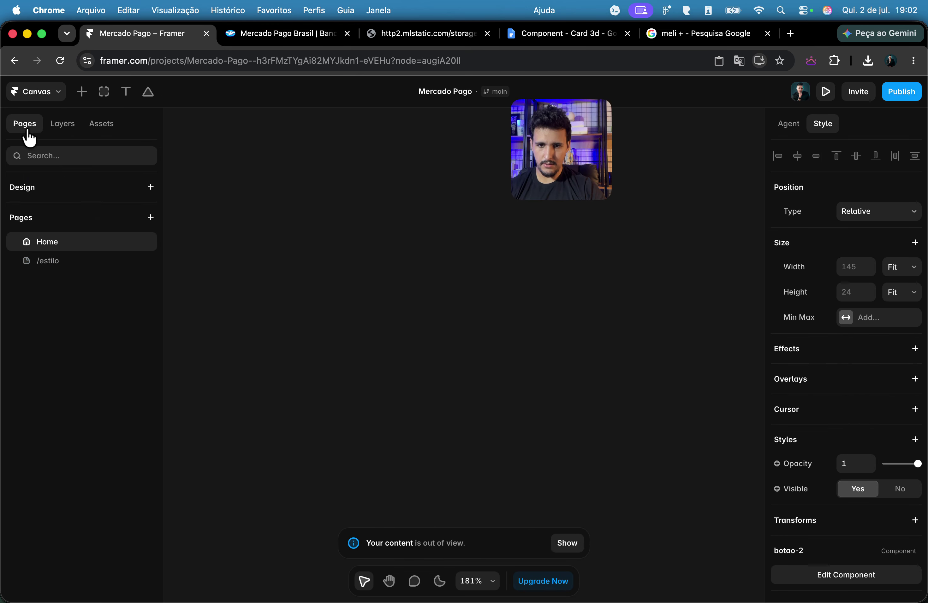
{"action": "left_click", "coordinate": [566, 549]}
{"action": "scroll", "coordinate": [459, 495], "scroll_direction": "down", "scroll_amount": 5}
{"action": "scroll", "coordinate": [491, 364], "scroll_direction": "up", "scroll_amount": 10}
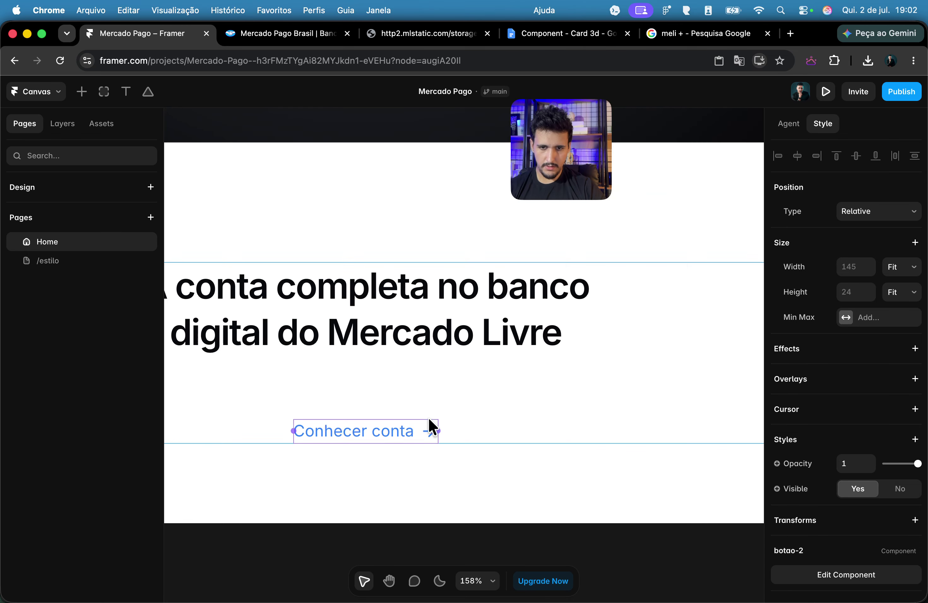
Step: Wrap the "A conta completa no banco digital do Mercado Livre" heading and the botao-2 link in a vertical stack
{"action": "left_click", "coordinate": [913, 267]}
{"action": "left_click", "coordinate": [903, 267]}
{"action": "left_click", "coordinate": [423, 374]}
{"action": "left_click", "coordinate": [426, 342]}
{"action": "left_click", "coordinate": [423, 433], "text": "shift"}
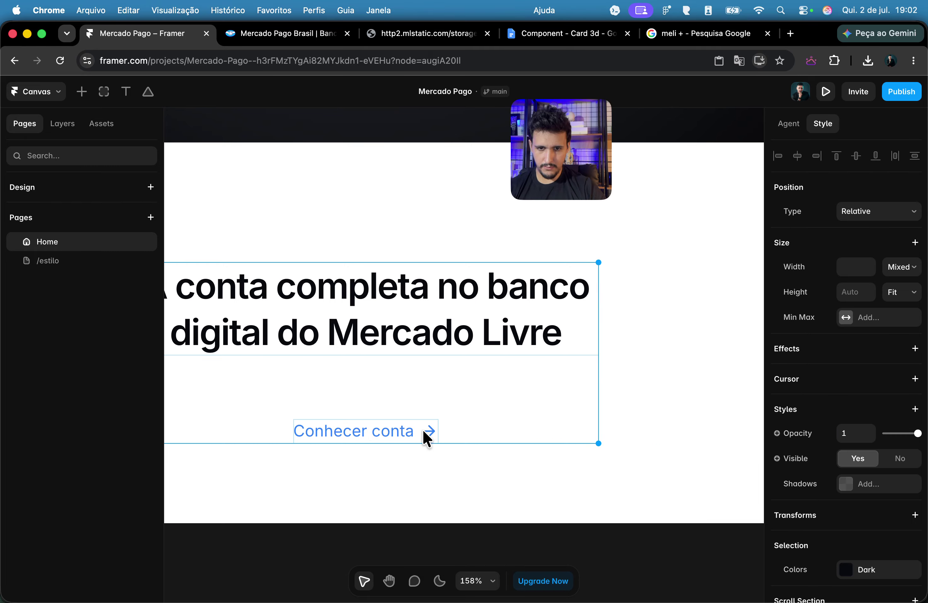
{"action": "key", "text": "super+Return"}
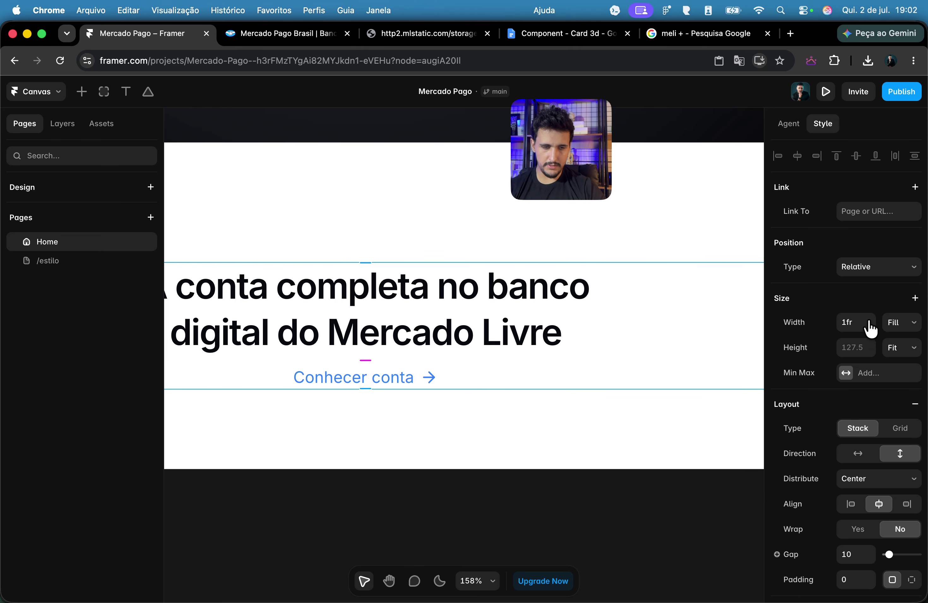
Step: Set the new stack's width to Fit and rename it "titulo e botao"
{"action": "left_click", "coordinate": [64, 124]}
{"action": "left_click", "coordinate": [895, 329]}
{"action": "left_click", "coordinate": [895, 338]}
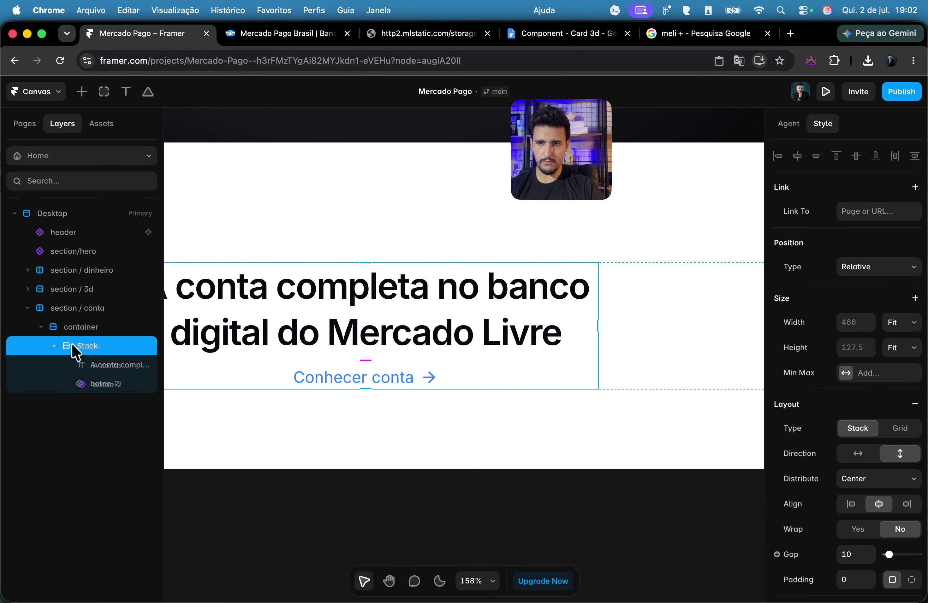
{"action": "double_click", "coordinate": [82, 346]}
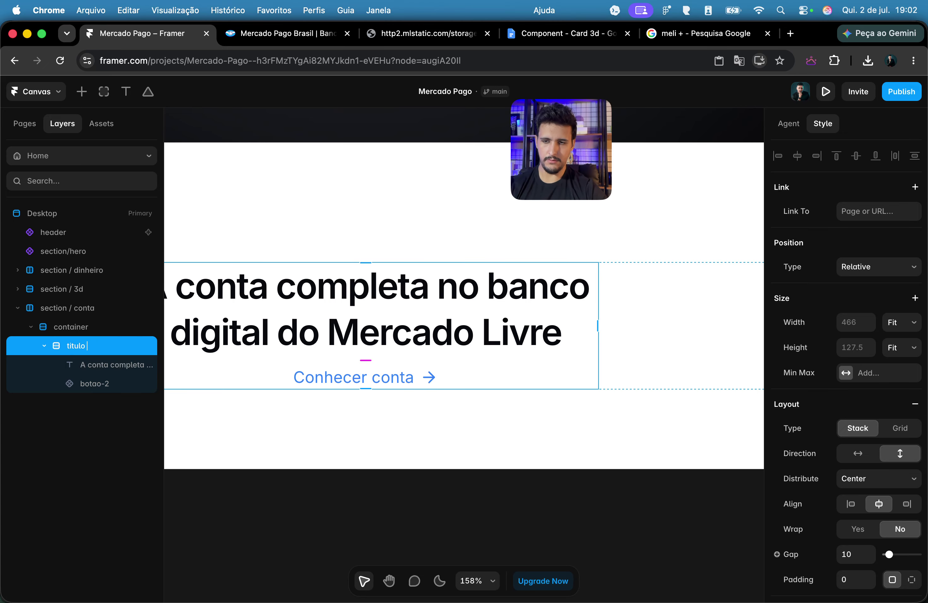
{"action": "type", "text": "titulo e botao"}
{"action": "key", "text": "Return"}
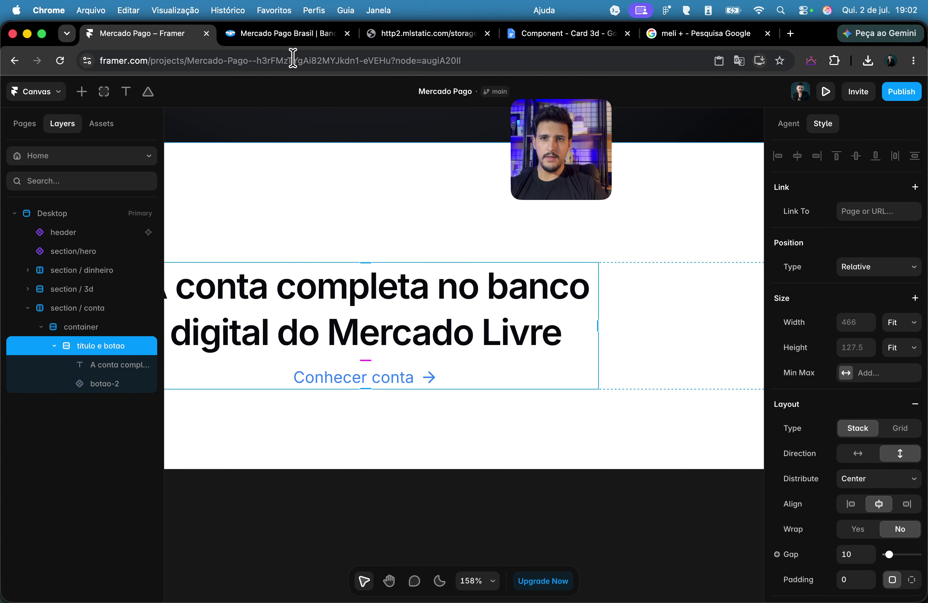
Step: Switch to the Mercado Pago site and examine the card carousel below the "Conhecer conta" link
{"action": "left_click", "coordinate": [284, 33]}
{"action": "scroll", "coordinate": [302, 192], "scroll_direction": "down", "scroll_amount": 5}
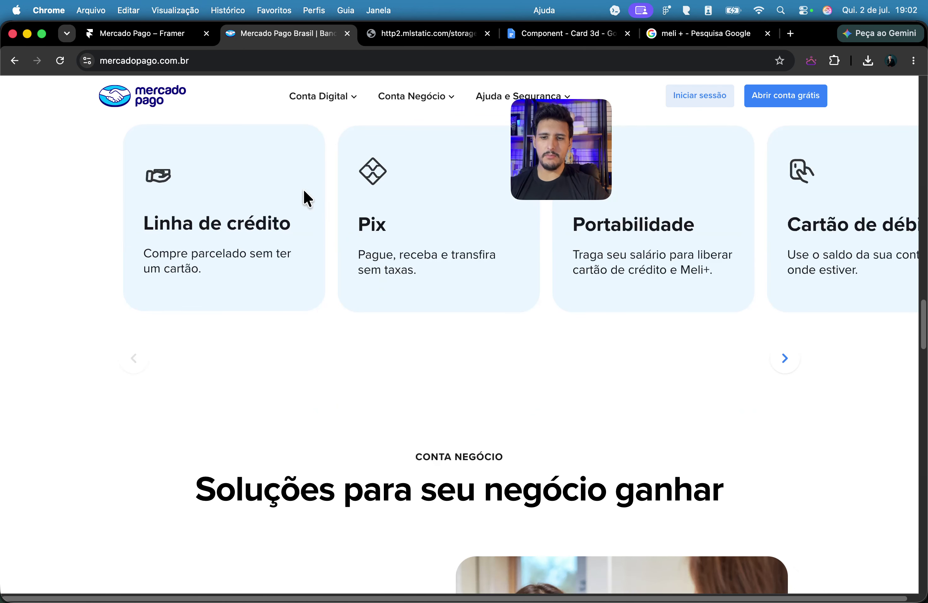
{"action": "scroll", "coordinate": [303, 196], "scroll_direction": "up", "scroll_amount": 2}
{"action": "left_click_drag", "start_coordinate": [348, 292], "coordinate": [258, 284]}
{"action": "left_click", "coordinate": [201, 300]}
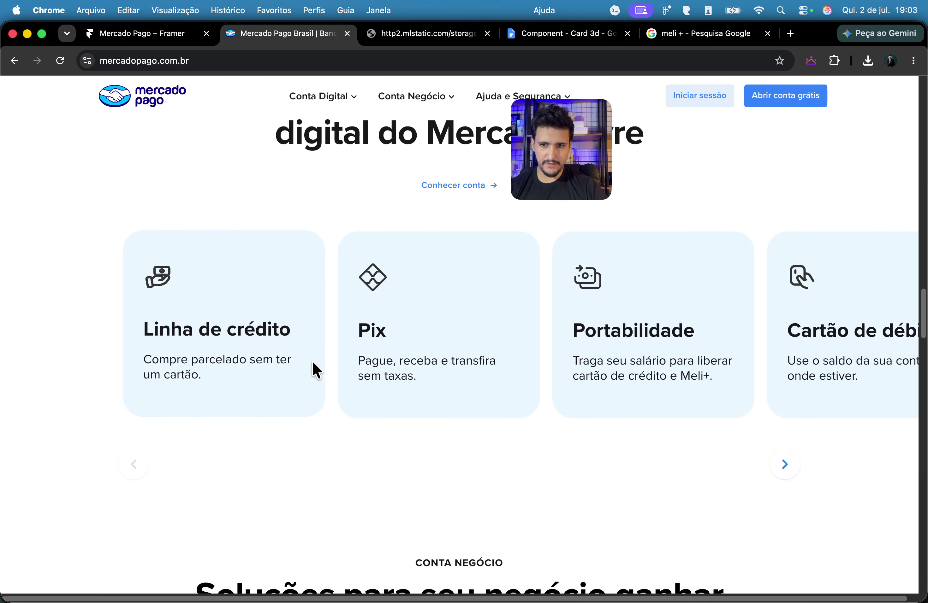
Step: Compare the carousel cards on the Mercado Pago site with the section / conta area in the Framer project
{"action": "mouse_move", "coordinate": [379, 601]}
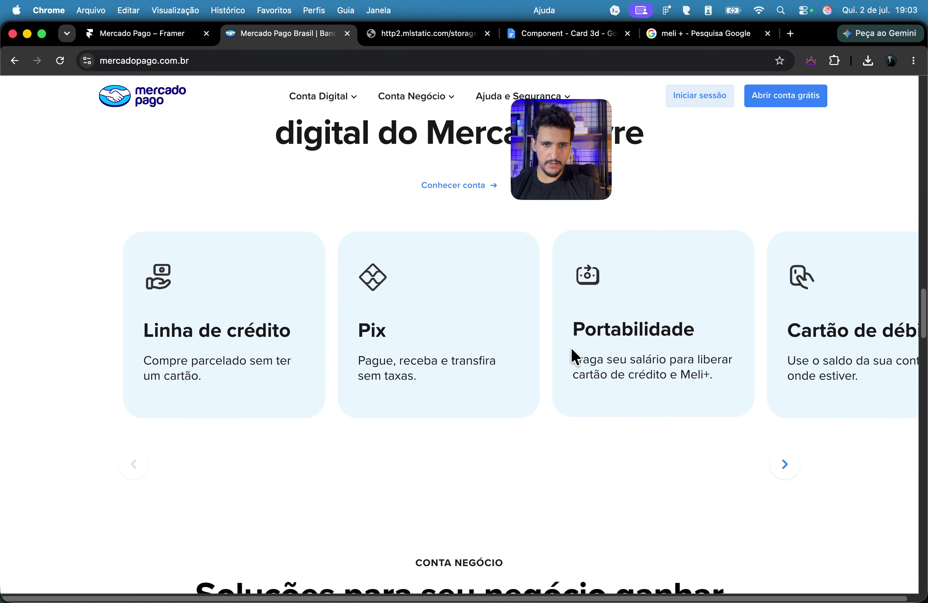
{"action": "left_click_drag", "start_coordinate": [575, 356], "coordinate": [150, 60]}
{"action": "left_click", "coordinate": [155, 39]}
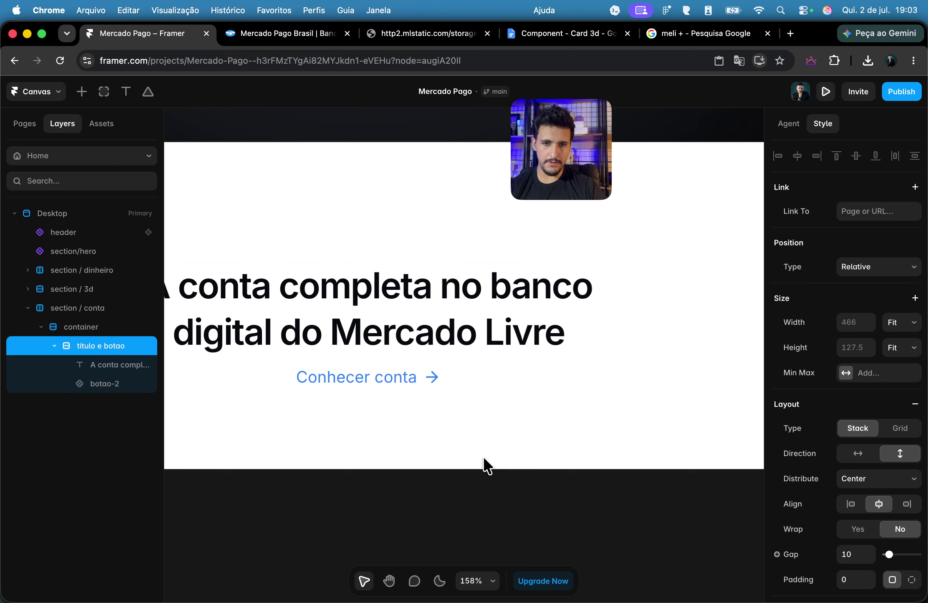
{"action": "scroll", "coordinate": [483, 457], "scroll_direction": "down", "scroll_amount": 5}
{"action": "scroll", "coordinate": [483, 457], "scroll_direction": "left", "scroll_amount": 5}
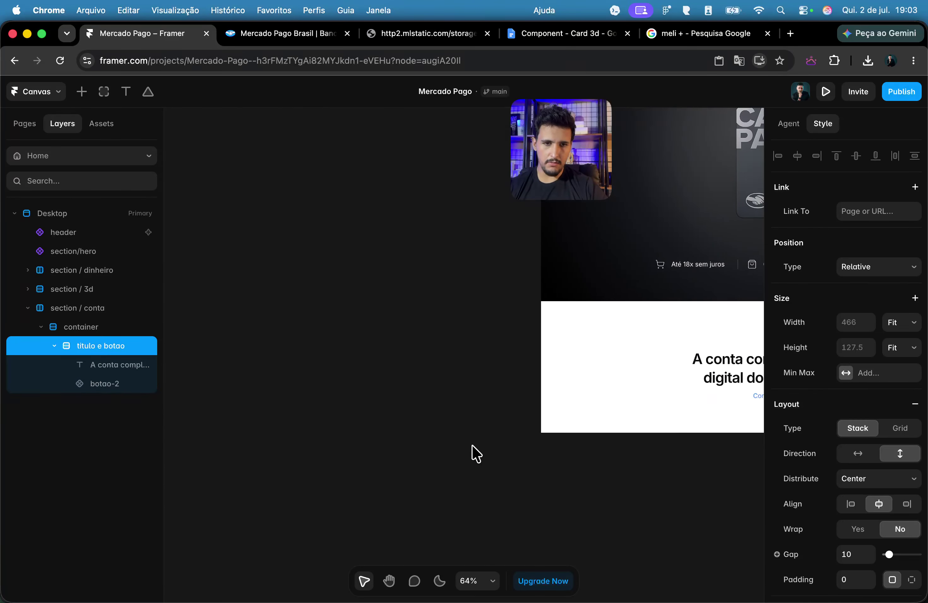
{"action": "left_click", "coordinate": [303, 39]}
{"action": "left_click", "coordinate": [439, 448]}
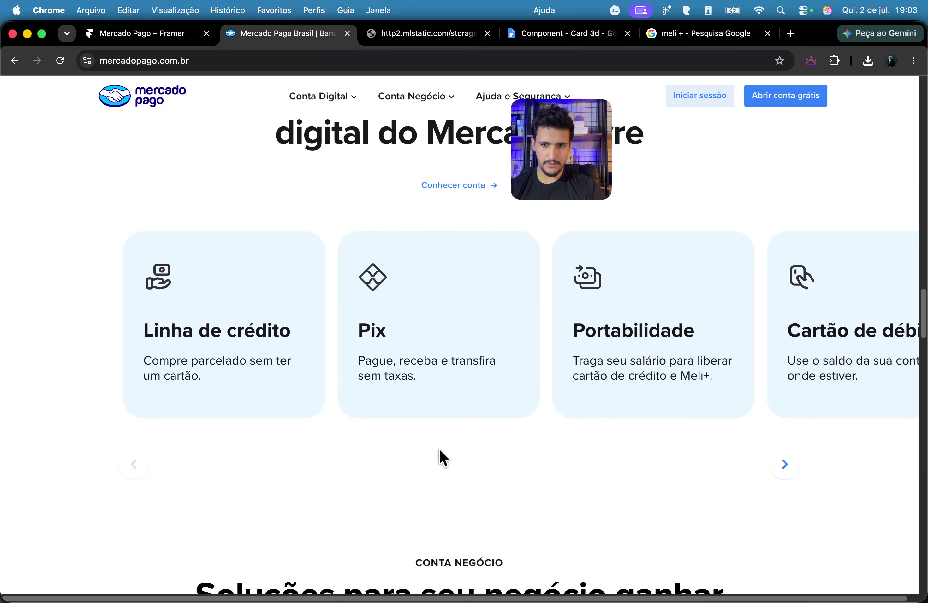
{"action": "left_click", "coordinate": [131, 39]}
{"action": "left_click", "coordinate": [312, 193]}
{"action": "left_click", "coordinate": [255, 32]}
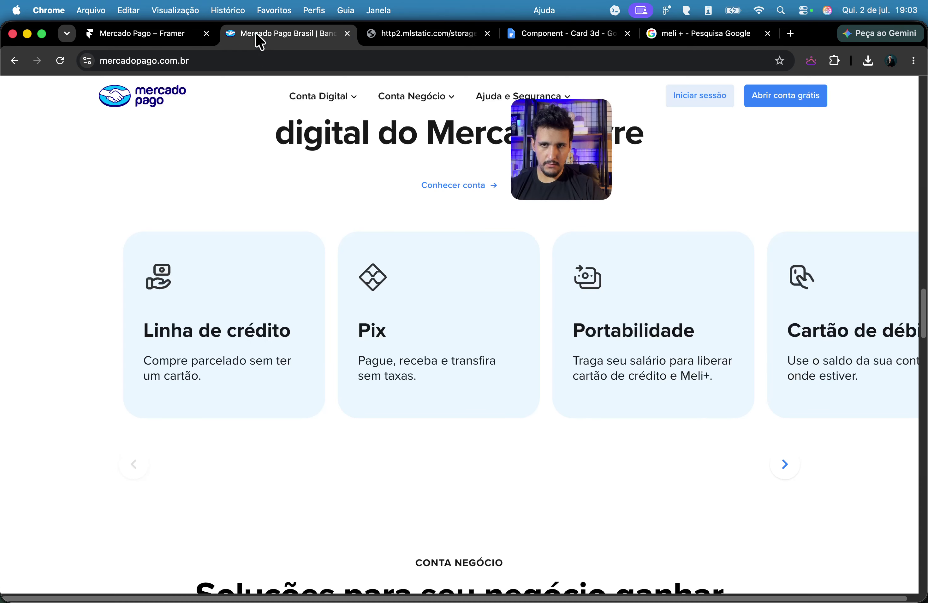
{"action": "left_click", "coordinate": [166, 35]}
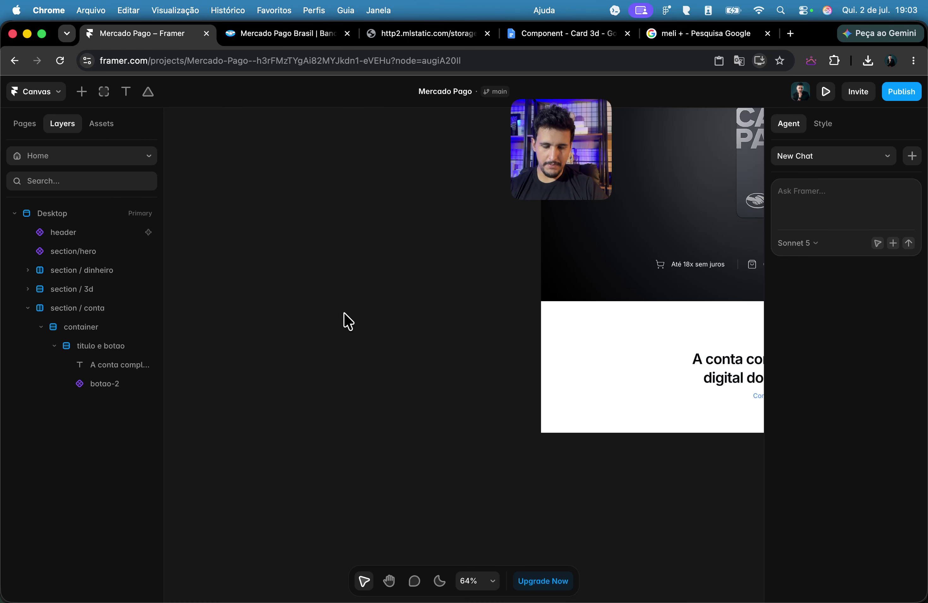
Step: Draw a square frame about 304 × 304 on the empty canvas beside the Desktop page and set its radius to 30
{"action": "key", "text": "f"}
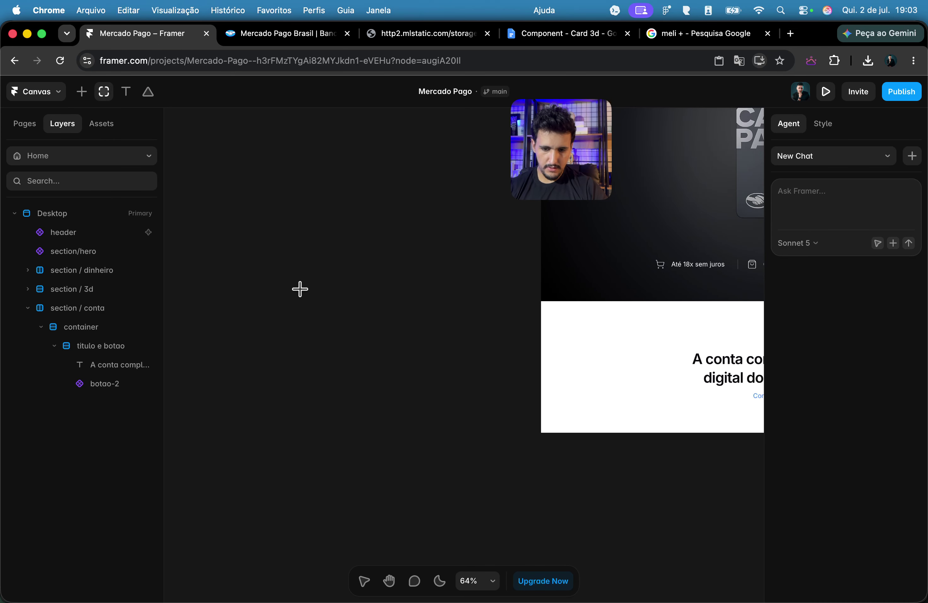
{"action": "left_click_drag", "start_coordinate": [313, 282], "coordinate": [377, 342]}
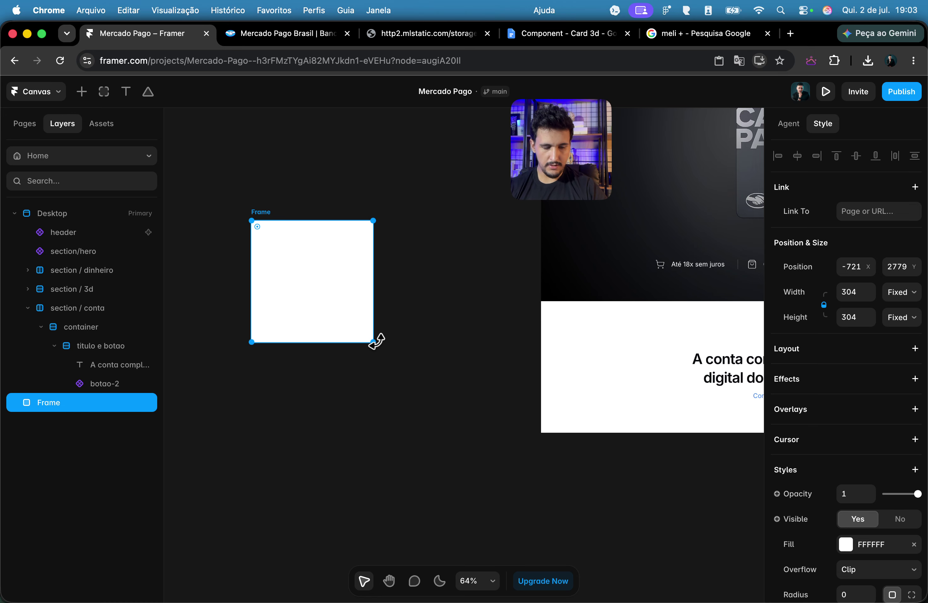
{"action": "scroll", "coordinate": [857, 372], "scroll_direction": "down", "scroll_amount": 4}
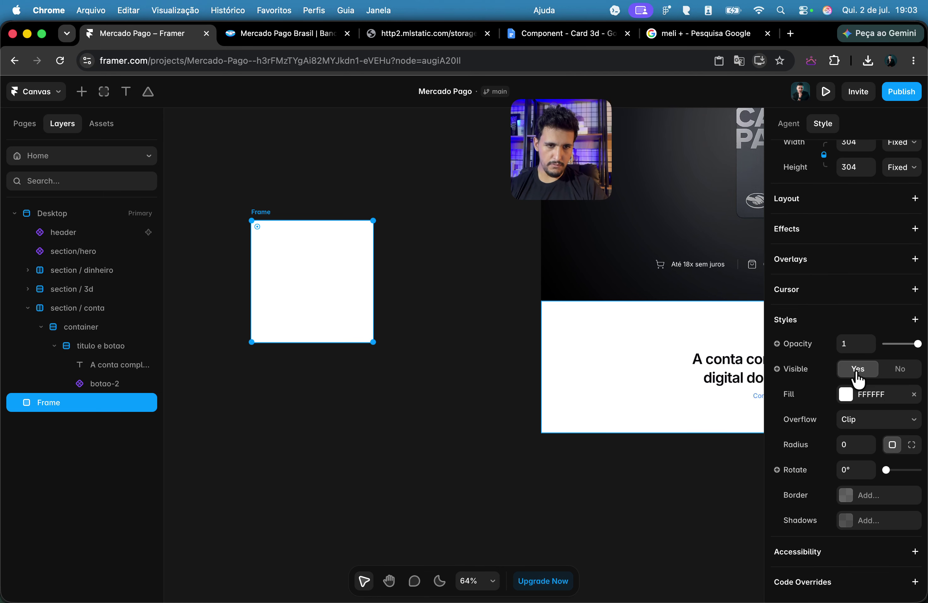
{"action": "type", "text": "0"}
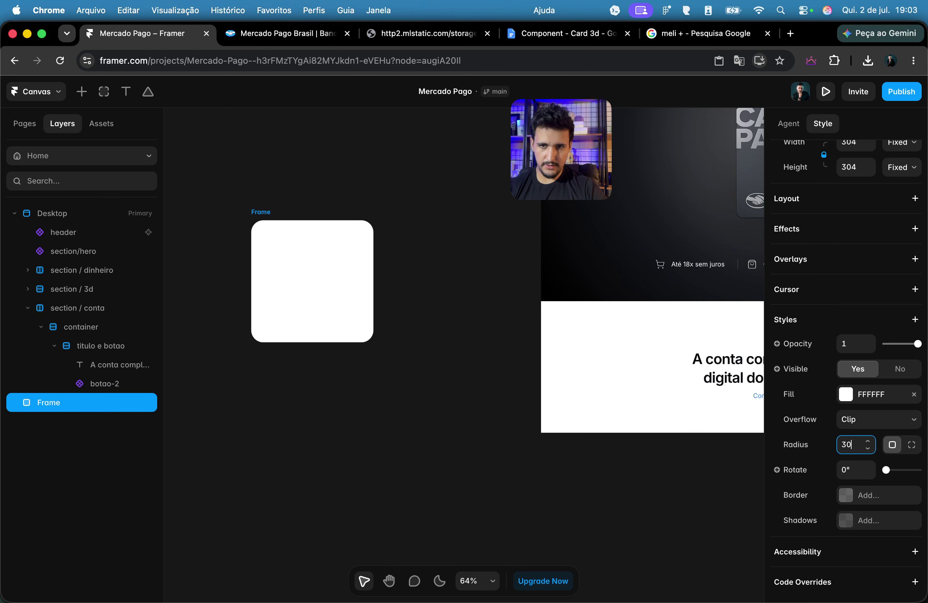
Step: Inspect the Linha de crédito card on the Mercado Pago site and copy its background colour #ebf7ff
{"action": "left_click", "coordinate": [259, 37]}
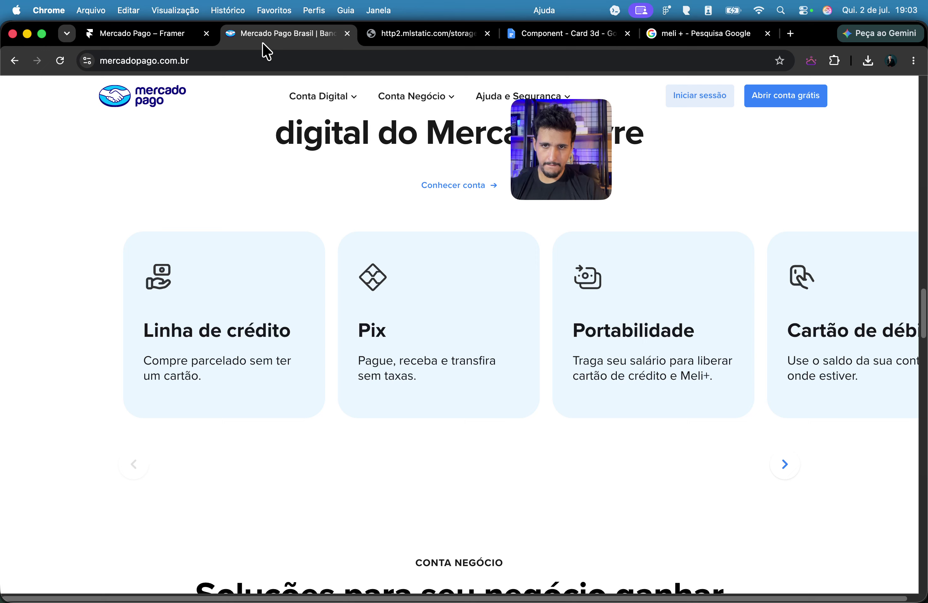
{"action": "left_click", "coordinate": [145, 39]}
{"action": "left_click", "coordinate": [879, 405]}
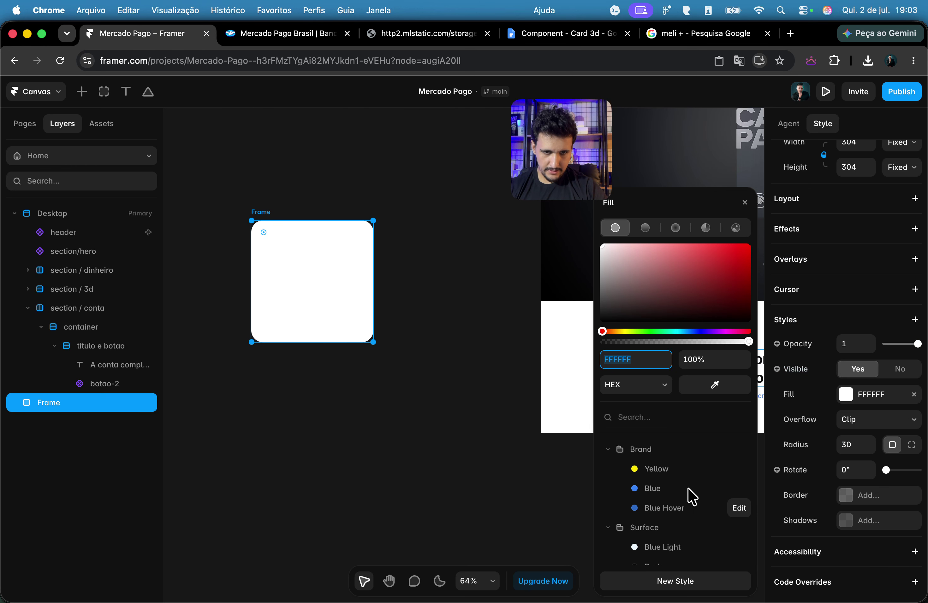
{"action": "scroll", "coordinate": [691, 502], "scroll_direction": "down", "scroll_amount": 2}
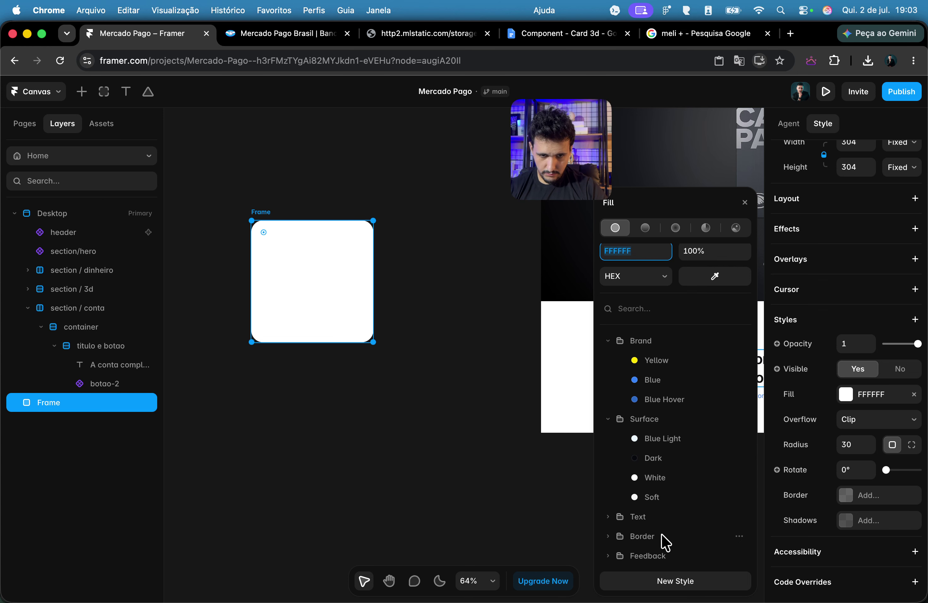
{"action": "left_click", "coordinate": [263, 36]}
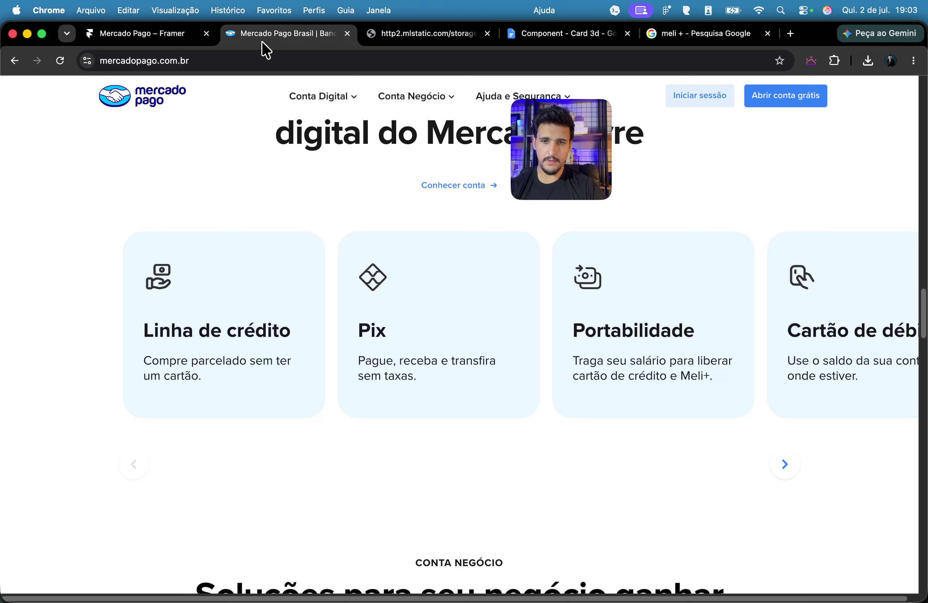
{"action": "right_click", "coordinate": [222, 175]}
{"action": "left_click", "coordinate": [301, 449]}
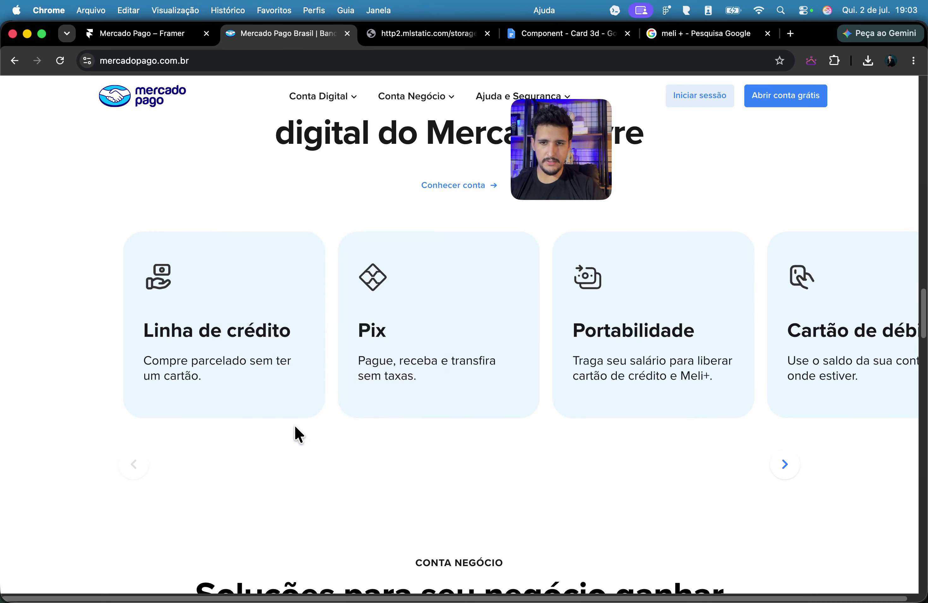
{"action": "scroll", "coordinate": [149, 277], "scroll_direction": "down", "scroll_amount": 5}
{"action": "left_click", "coordinate": [8, 410]}
{"action": "left_click", "coordinate": [313, 180]}
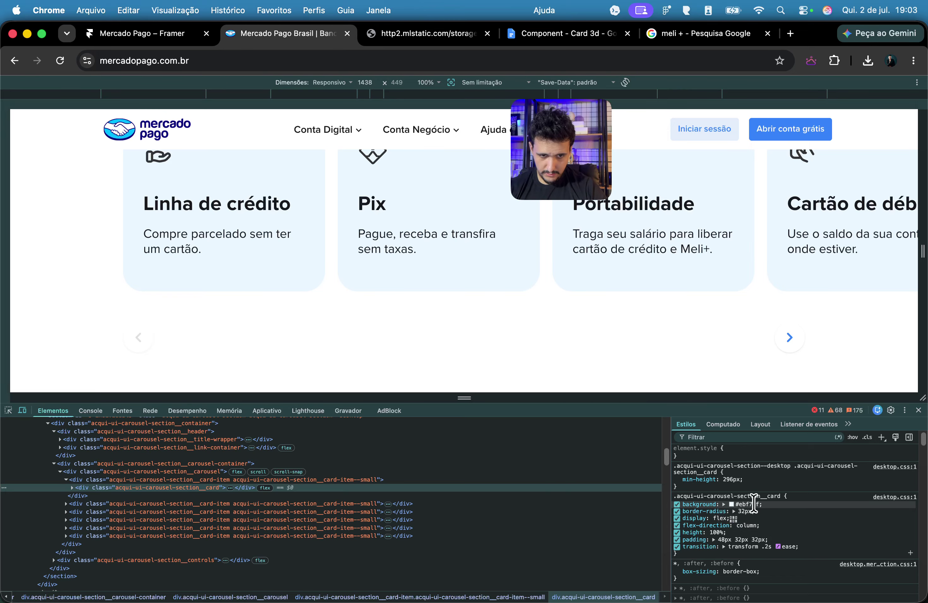
{"action": "left_click", "coordinate": [756, 504]}
{"action": "key", "text": "super+c"}
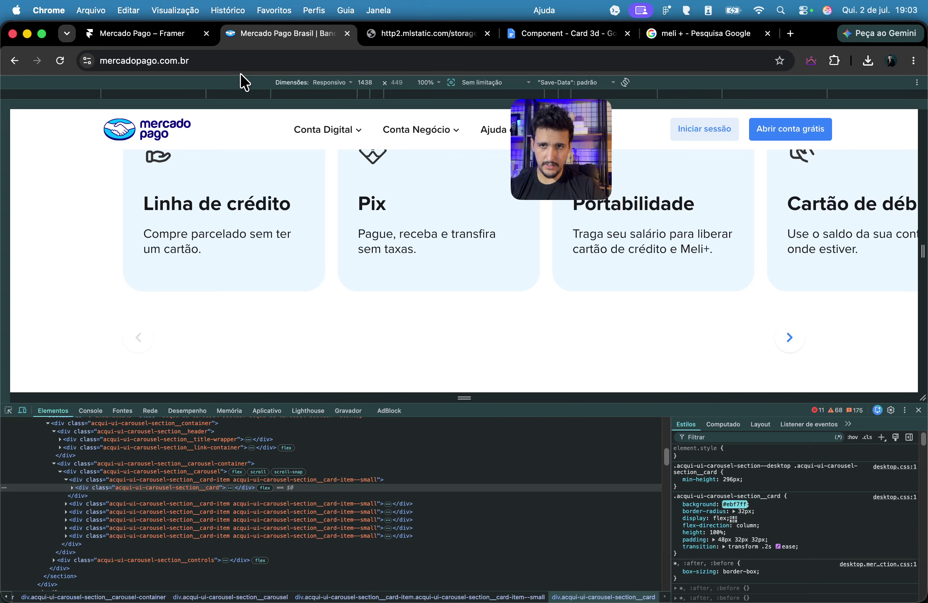
Step: In Framer, set the new frame's fill to EBF7FF and rename the frame card-carrossel
{"action": "left_click", "coordinate": [177, 37]}
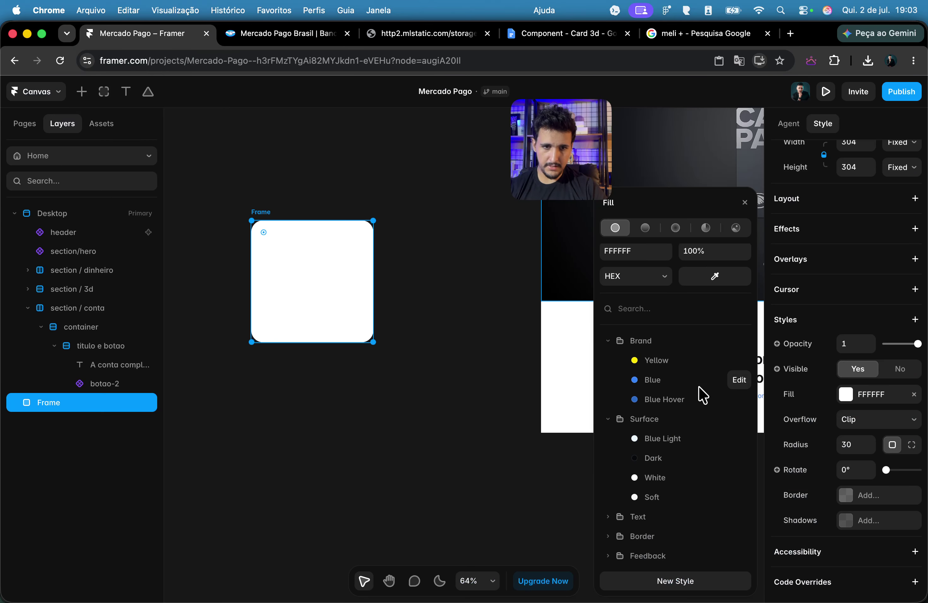
{"action": "scroll", "coordinate": [901, 392], "scroll_direction": "up", "scroll_amount": 3}
{"action": "left_click", "coordinate": [868, 486]}
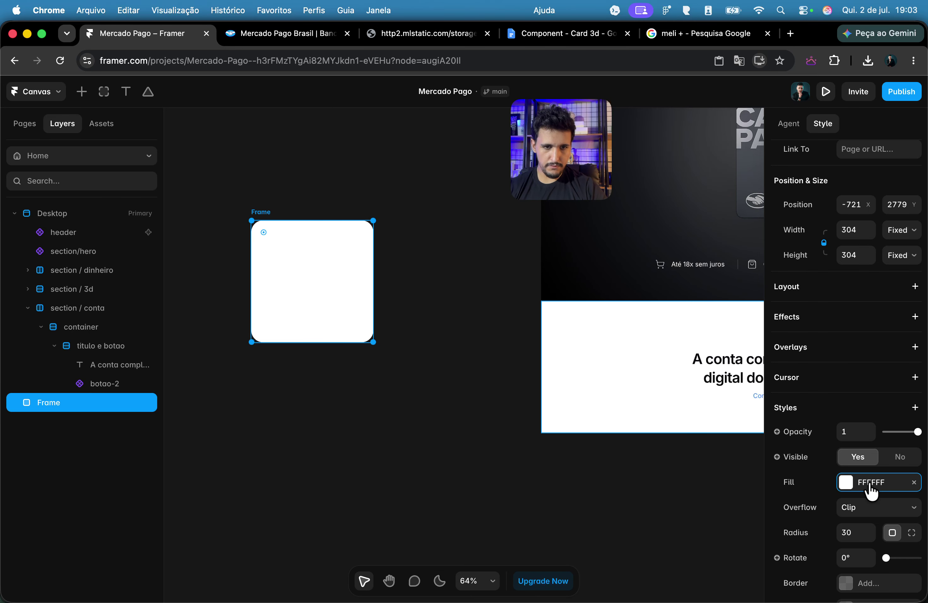
{"action": "left_click", "coordinate": [871, 487]}
{"action": "key", "text": "super+v"}
{"action": "key", "text": "Return"}
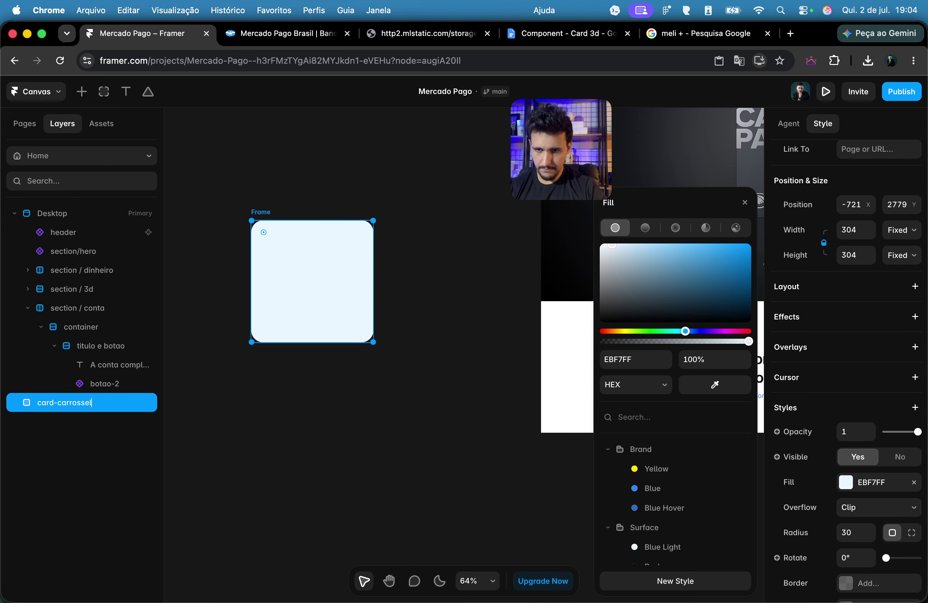
Step: Add a vertical stack layout to card-carrossel with Start distribution and left alignment
{"action": "left_click", "coordinate": [874, 296]}
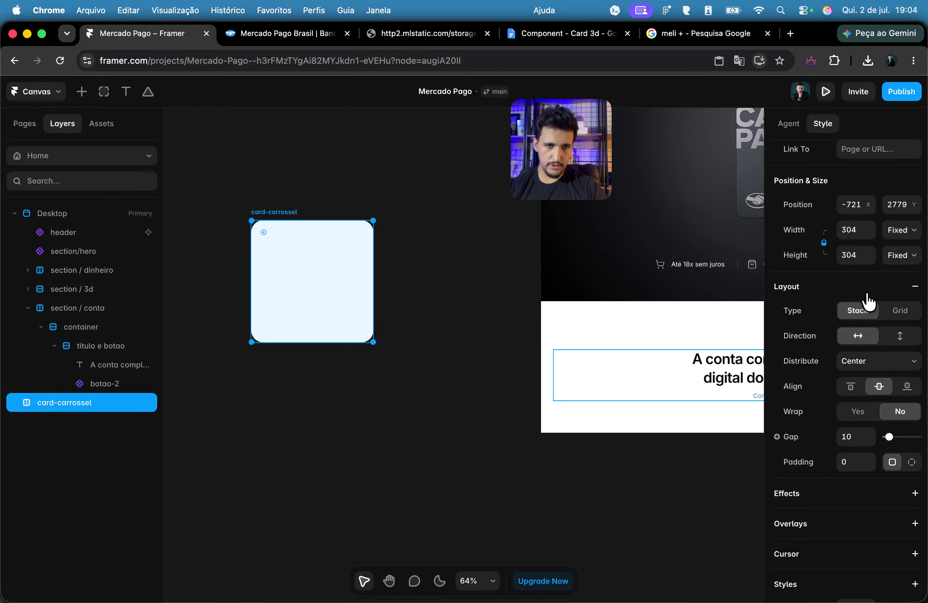
{"action": "left_click", "coordinate": [900, 336]}
{"action": "left_click", "coordinate": [850, 386]}
{"action": "left_click", "coordinate": [878, 360]}
{"action": "left_click", "coordinate": [879, 348]}
Step: Set card-carrossel's individual padding to 40 at the top and 32 on the right, bottom and left
{"action": "left_click", "coordinate": [912, 462]}
{"action": "type", "text": "40"}
{"action": "type", "text": "32"}
{"action": "type", "text": "4"}
{"action": "key", "text": "BackSpace"}
{"action": "type", "text": "4"}
{"action": "key", "text": "BackSpace"}
{"action": "type", "text": "32"}
{"action": "key", "text": "Tab"}
{"action": "type", "text": "32"}
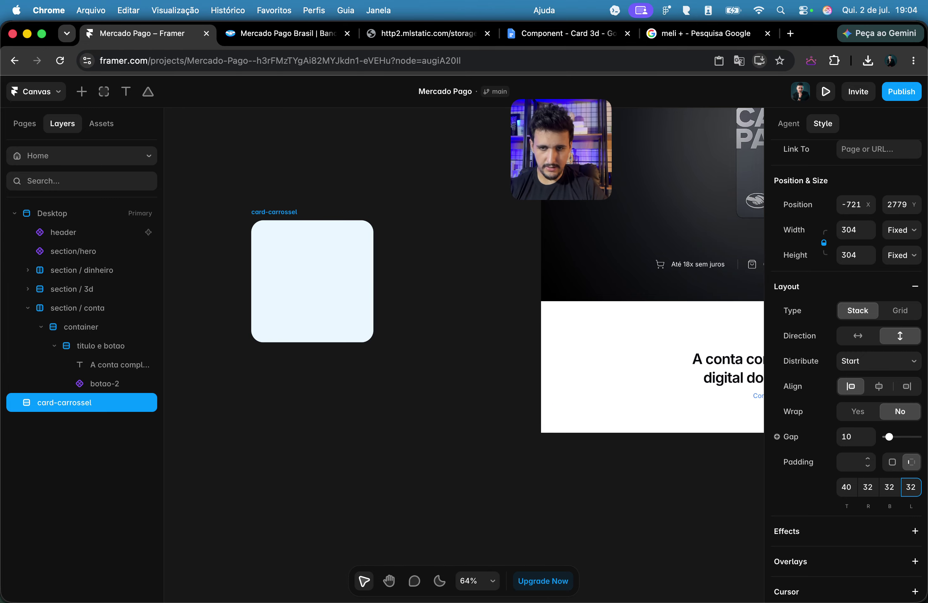
Step: Examine the Linha de crédito card's layout and padding styles on the Mercado Pago site against the card-carrossel frame
{"action": "left_click", "coordinate": [259, 39]}
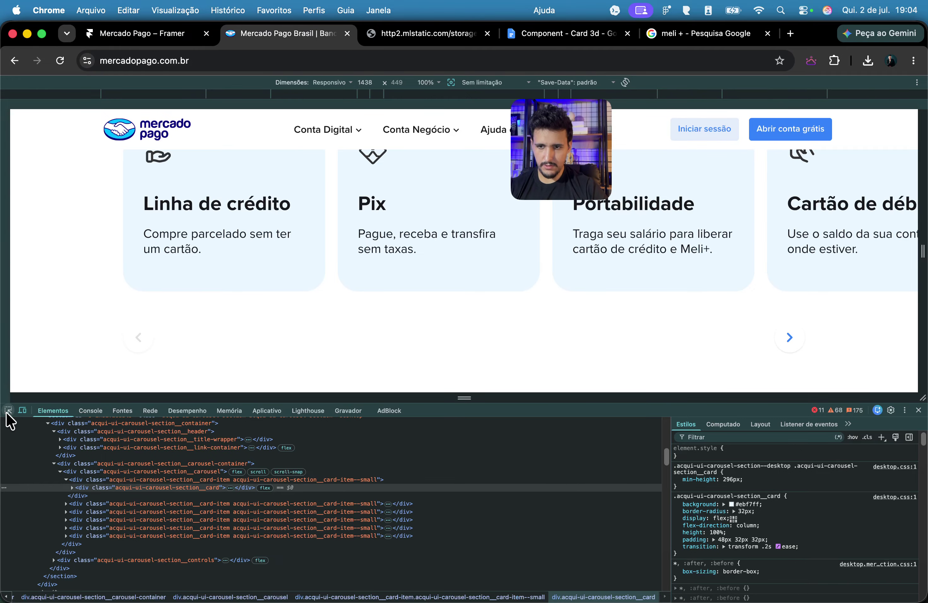
{"action": "left_click", "coordinate": [8, 410]}
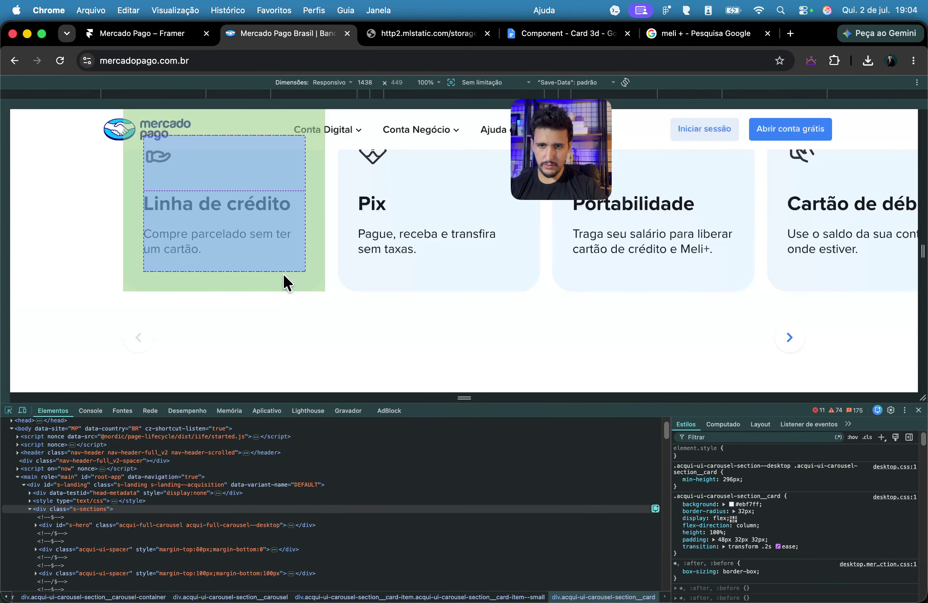
{"action": "left_click", "coordinate": [306, 289]}
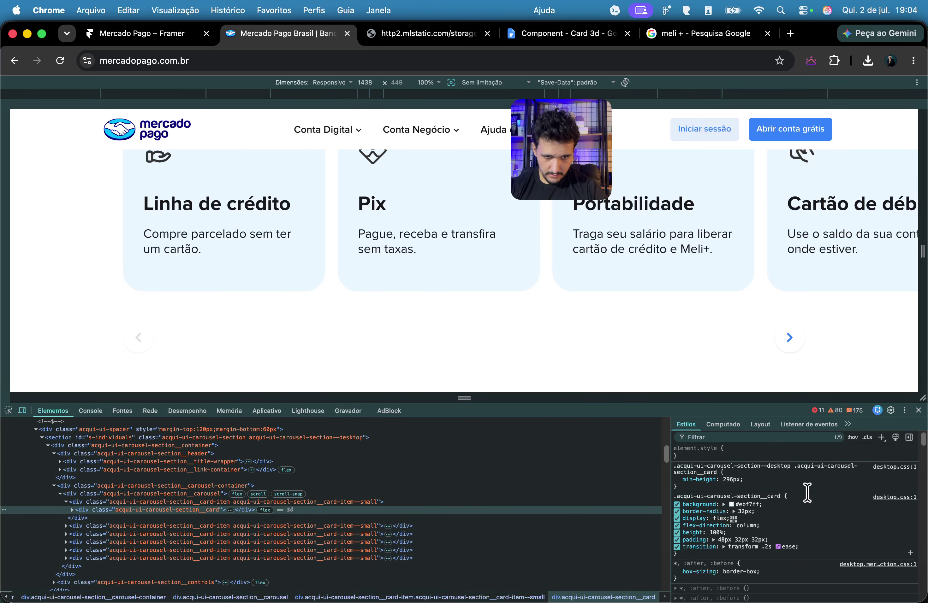
{"action": "left_click", "coordinate": [165, 34]}
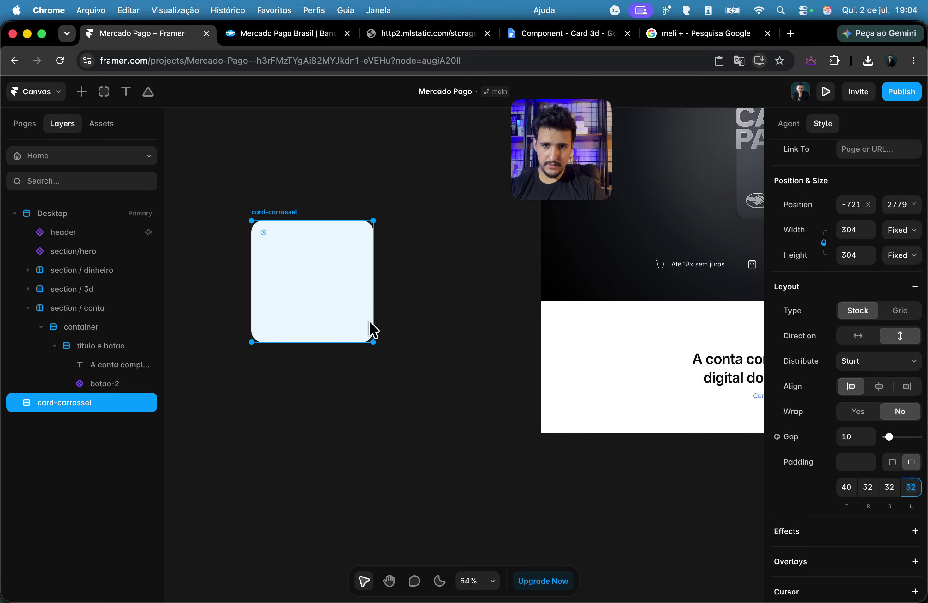
{"action": "left_click", "coordinate": [249, 34]}
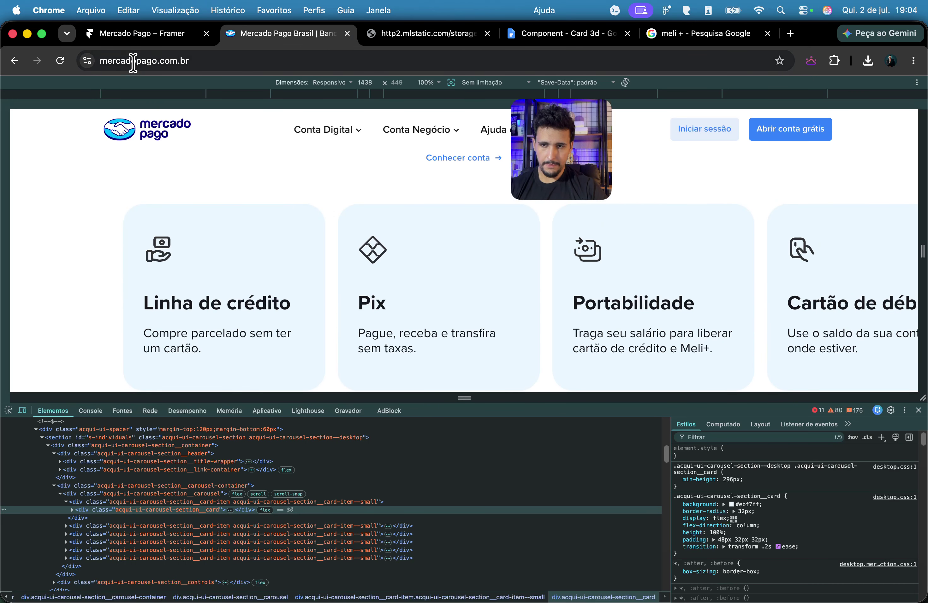
Step: In Framer, copy the section / conta heading text into the card-carrossel frame
{"action": "left_click", "coordinate": [156, 46]}
{"action": "scroll", "coordinate": [463, 308], "scroll_direction": "right", "scroll_amount": 5}
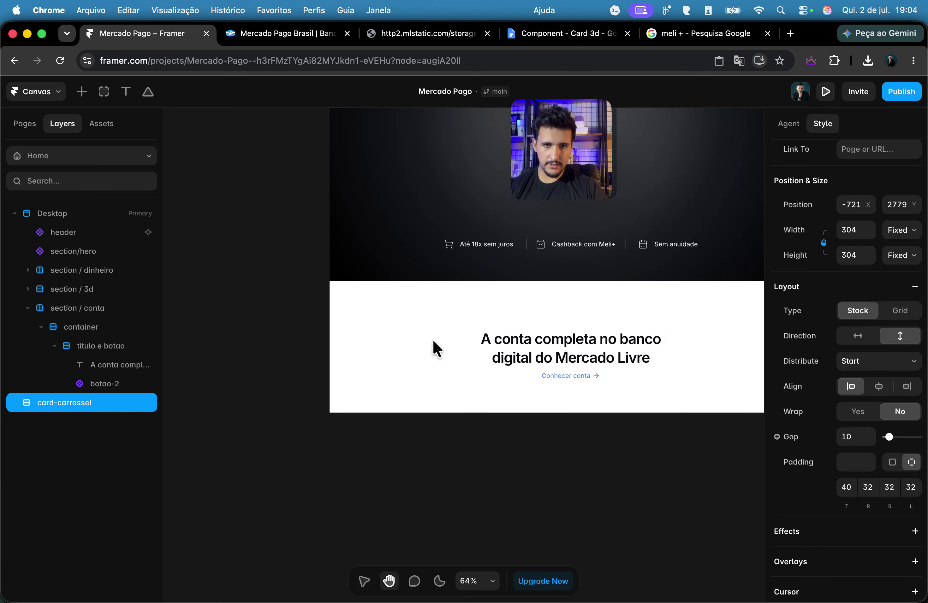
{"action": "left_click", "coordinate": [548, 348]}
{"action": "scroll", "coordinate": [327, 291], "scroll_direction": "left", "scroll_amount": 6}
{"action": "left_click", "coordinate": [334, 252]}
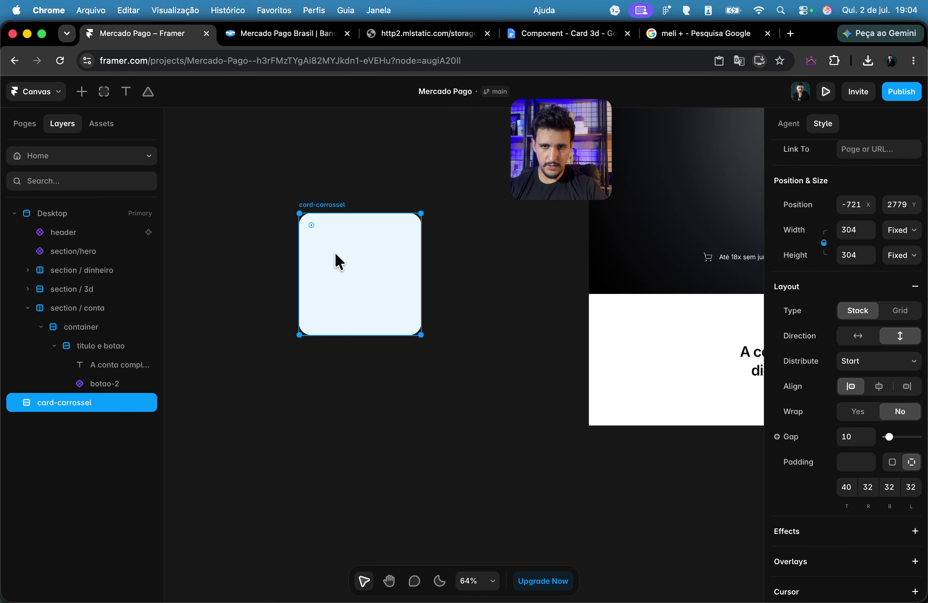
{"action": "key", "text": "ctrl+v"}
Step: Format the card's heading text with Fill width, left alignment and the Heading 3 text style
{"action": "left_click", "coordinate": [902, 323]}
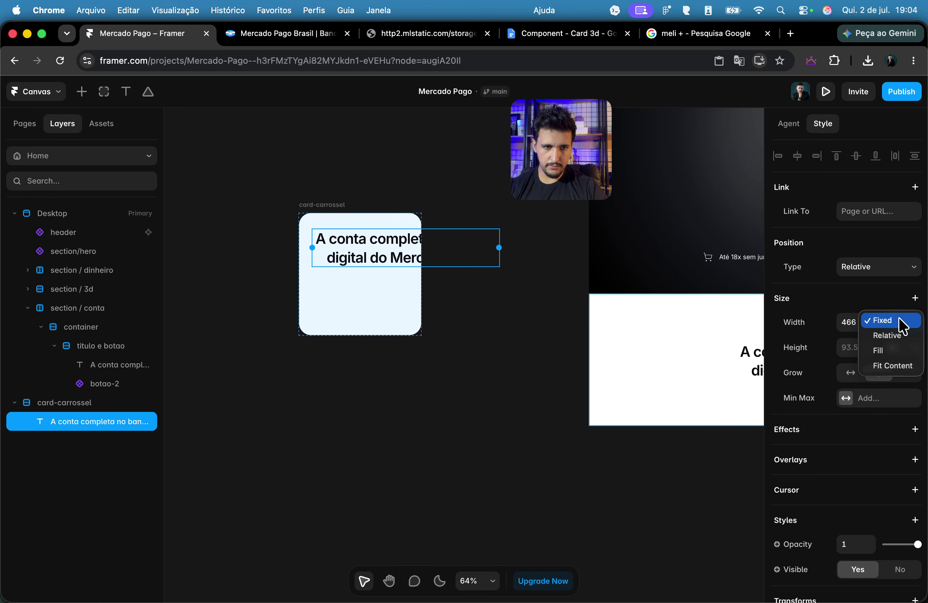
{"action": "left_click", "coordinate": [901, 351]}
{"action": "scroll", "coordinate": [883, 415], "scroll_direction": "down", "scroll_amount": 5}
{"action": "left_click", "coordinate": [854, 466]}
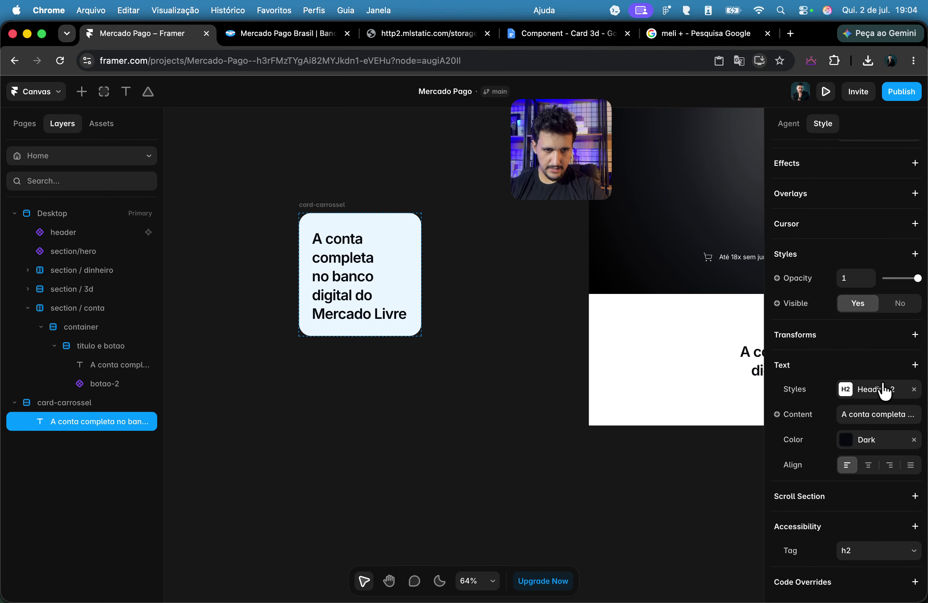
{"action": "left_click", "coordinate": [884, 390]}
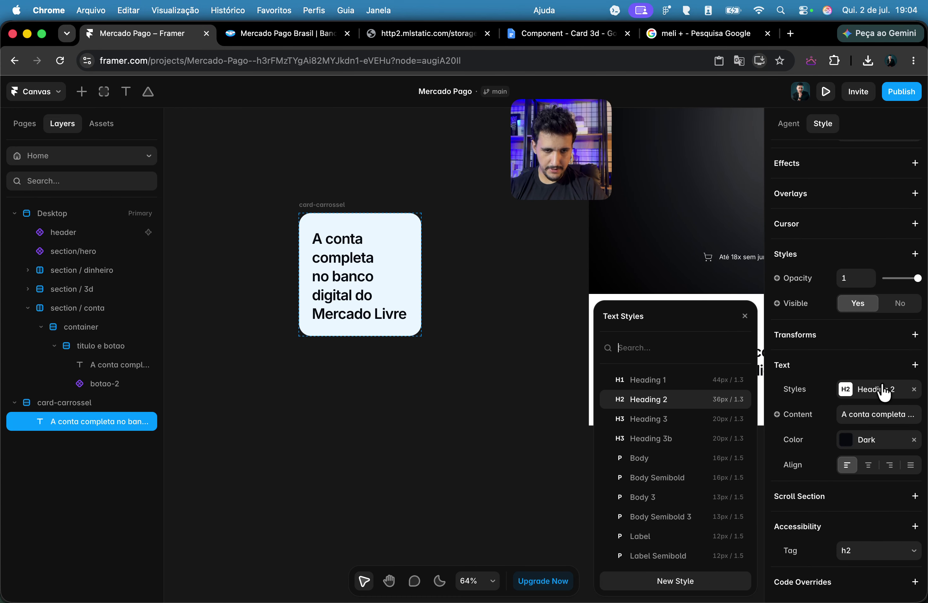
{"action": "left_click", "coordinate": [674, 419]}
Step: Inspect the header spacing and title typography of the Linha de crédito card on the Mercado Pago site
{"action": "left_click", "coordinate": [264, 34]}
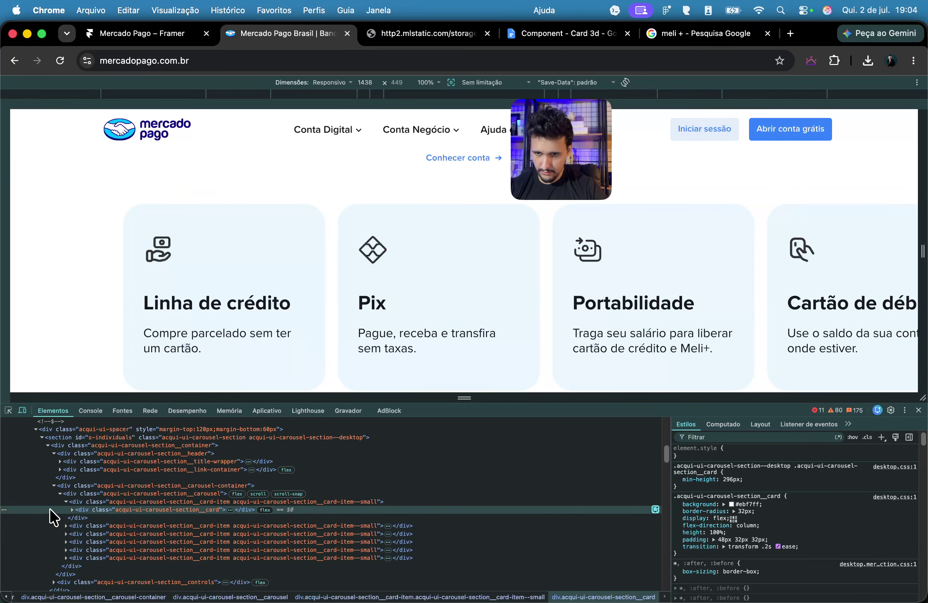
{"action": "left_click", "coordinate": [72, 510]}
{"action": "left_click", "coordinate": [83, 518]}
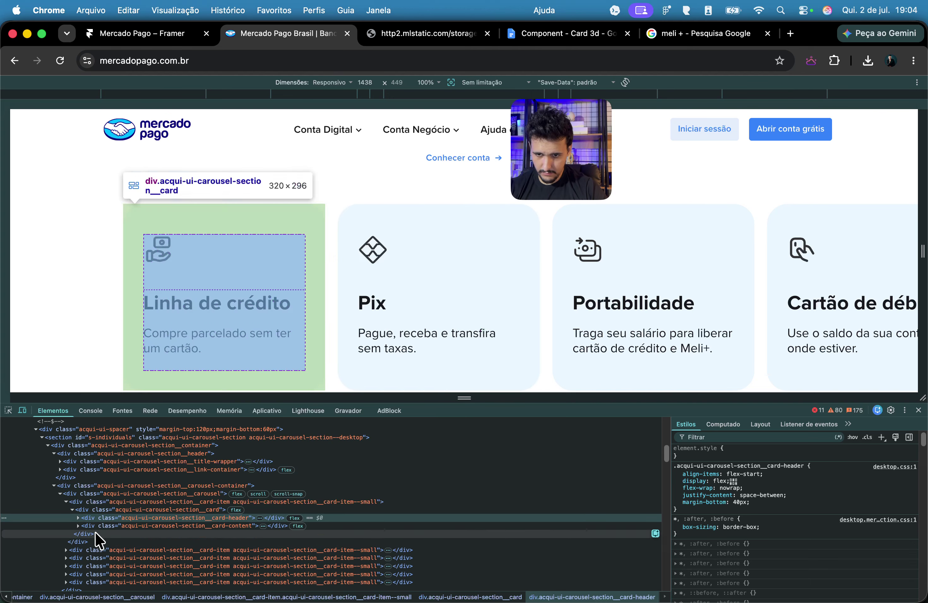
{"action": "left_click", "coordinate": [78, 526]}
{"action": "left_click", "coordinate": [121, 535]}
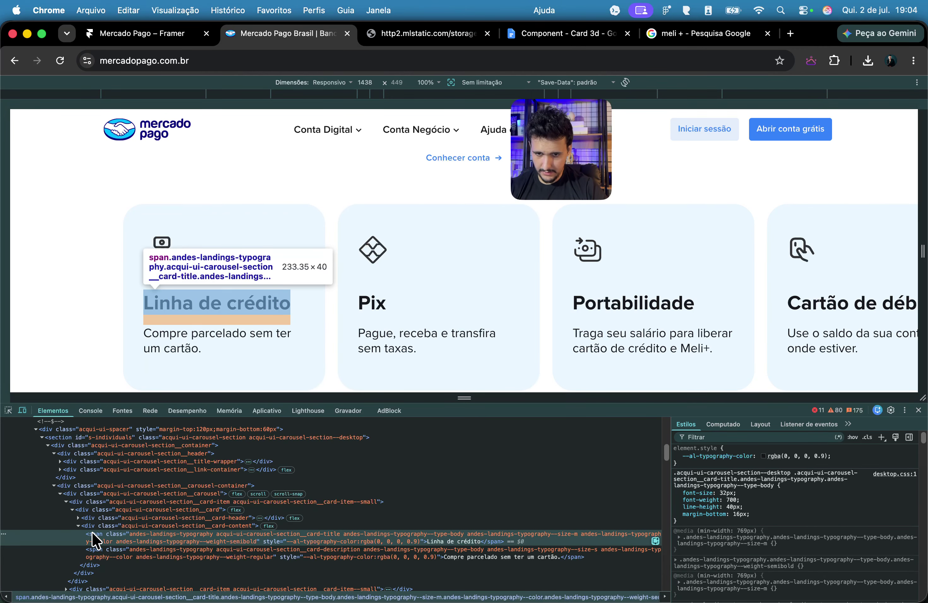
Step: Copy the card title "Linha de crédito" from the Mercado Pago site's markup into the card-carrossel heading's content in Framer
{"action": "double_click", "coordinate": [462, 541]}
{"action": "key", "text": "super+c"}
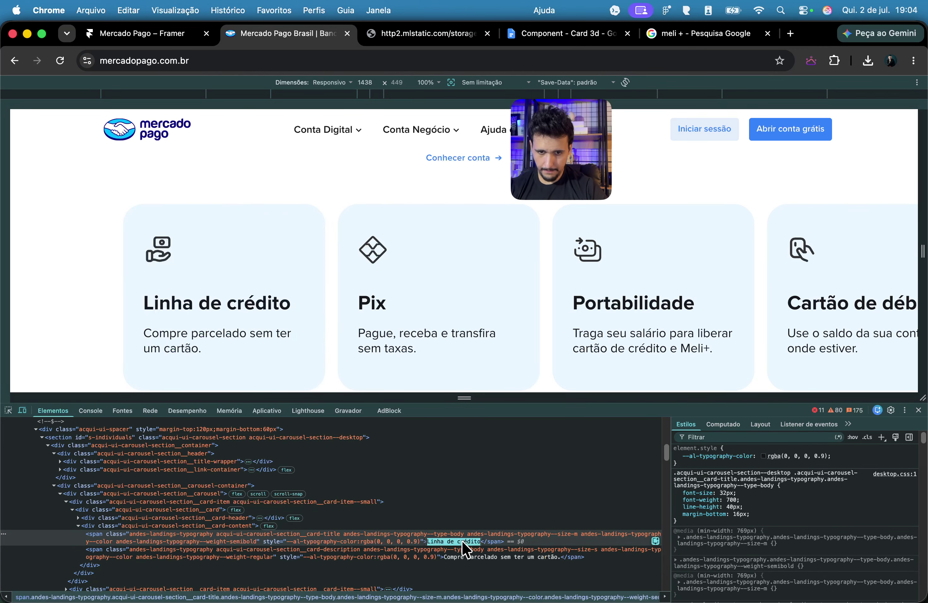
{"action": "left_click", "coordinate": [145, 34]}
{"action": "left_click", "coordinate": [884, 415]}
{"action": "key", "text": "super+v"}
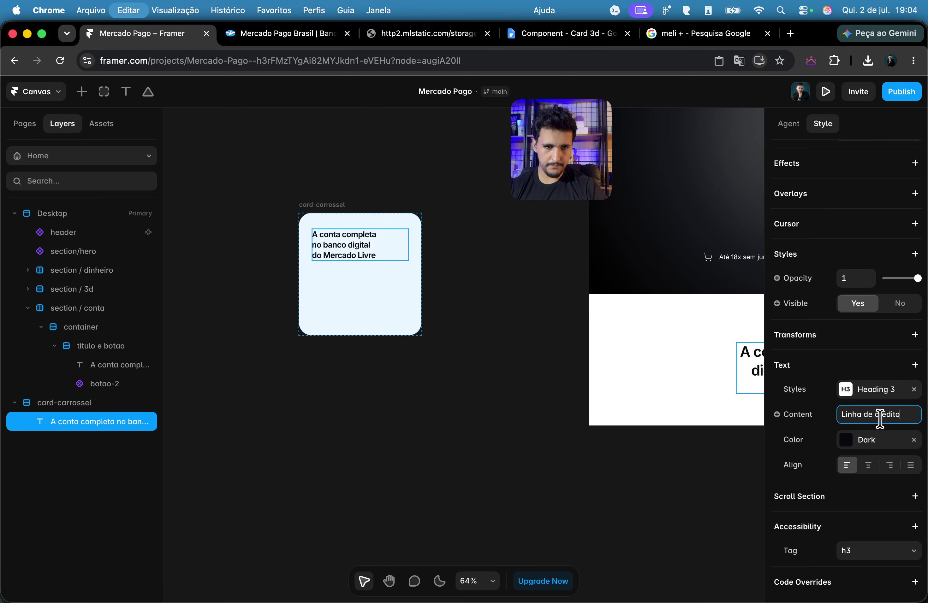
{"action": "key", "text": "Return"}
{"action": "scroll", "coordinate": [314, 235], "scroll_direction": "up", "scroll_amount": 5}
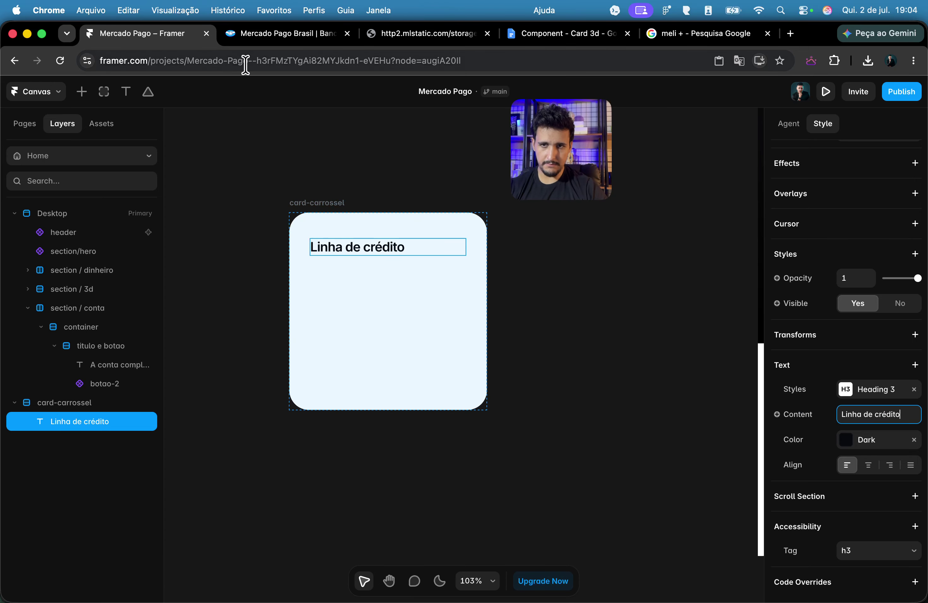
Step: Duplicate the card heading in Framer and replace the copy's content with the site's description "Compre parcelado sem ter um cartão."
{"action": "left_click", "coordinate": [283, 34]}
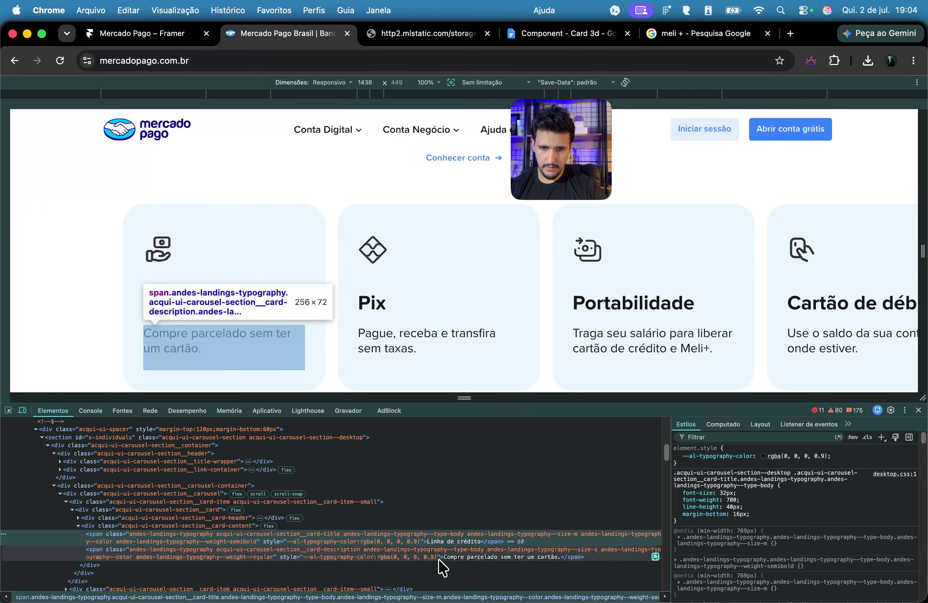
{"action": "double_click", "coordinate": [445, 556]}
{"action": "key", "text": "super+c"}
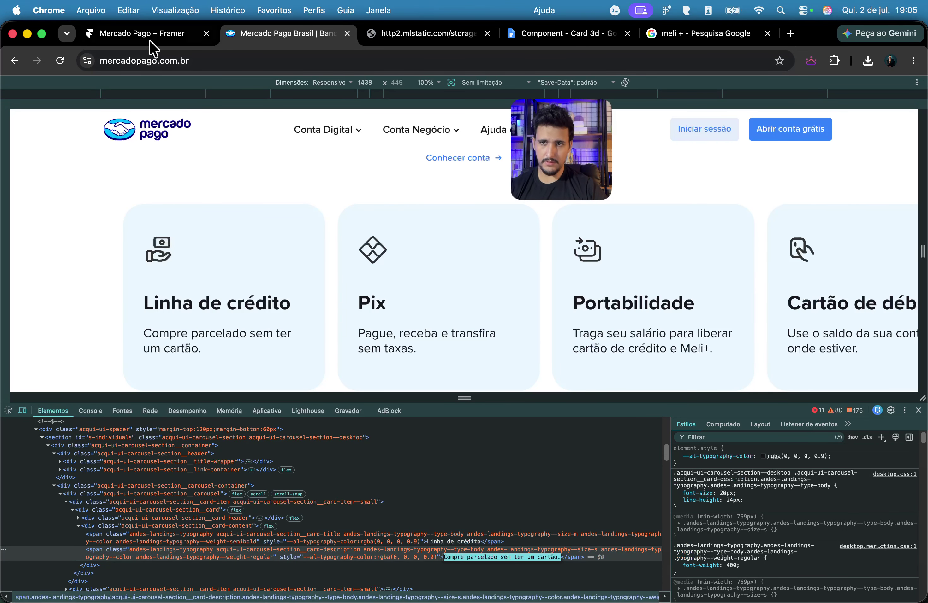
{"action": "left_click", "coordinate": [149, 37]}
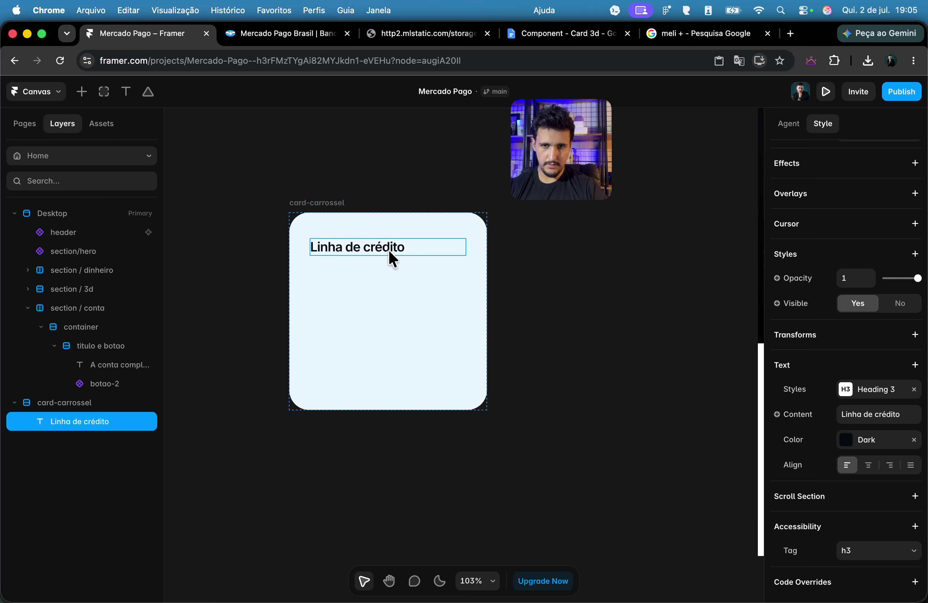
{"action": "key", "text": "super+d"}
{"action": "left_click", "coordinate": [886, 414]}
{"action": "key", "text": "super+a"}
{"action": "key", "text": "super+v"}
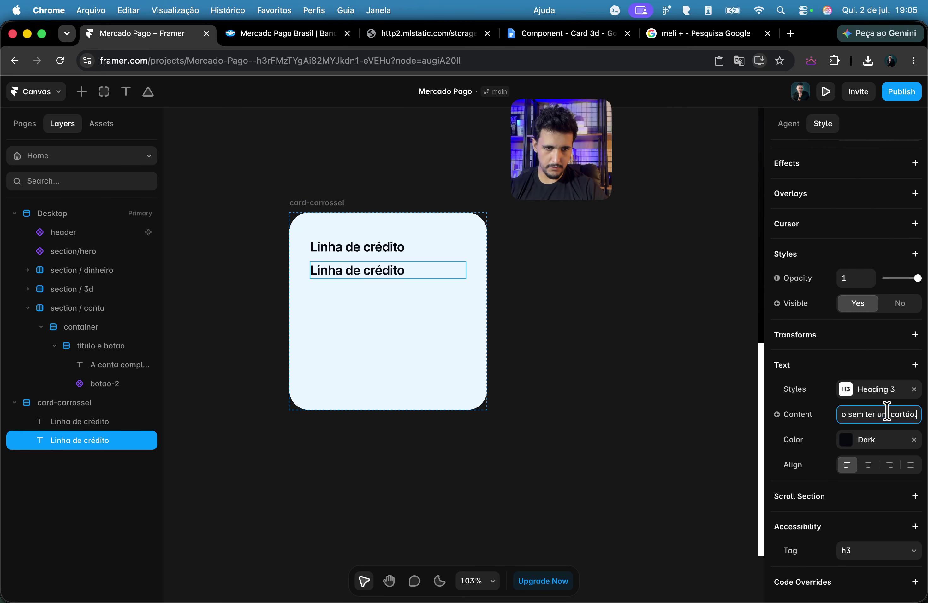
{"action": "key", "text": "Return"}
Step: Apply the Body text style to the card description and narrow its text box so it wraps after "sem ter"
{"action": "left_click", "coordinate": [874, 398]}
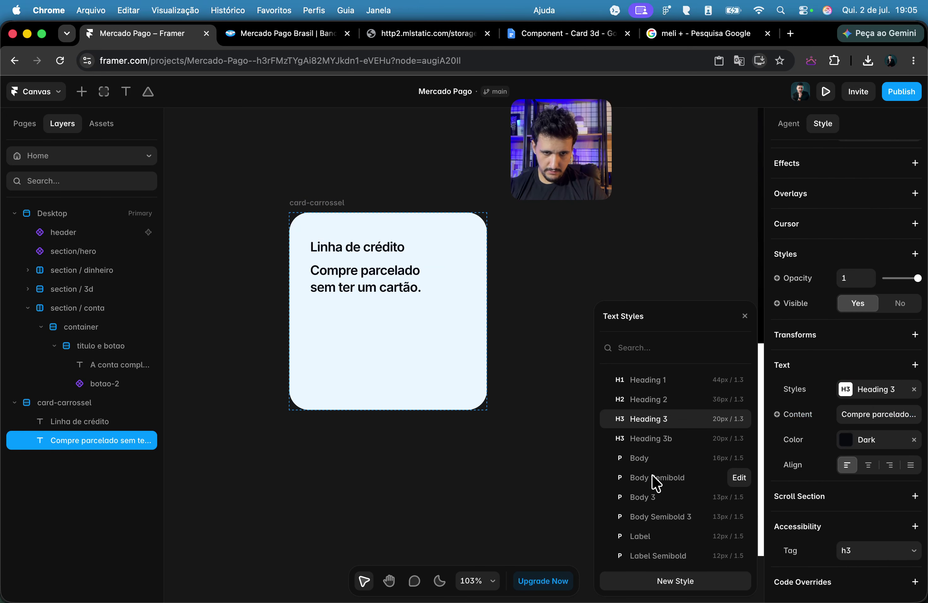
{"action": "left_click", "coordinate": [654, 459]}
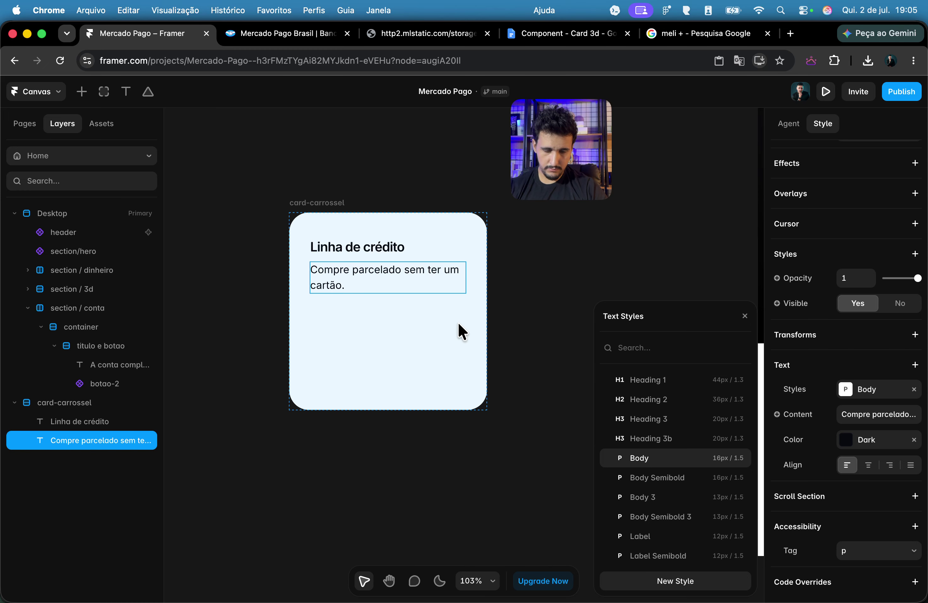
{"action": "scroll", "coordinate": [919, 279], "scroll_direction": "up", "scroll_amount": 7}
{"action": "left_click", "coordinate": [907, 326]}
{"action": "left_click", "coordinate": [886, 290]}
{"action": "left_click_drag", "start_coordinate": [466, 272], "coordinate": [445, 276]}
{"action": "left_click", "coordinate": [506, 309]}
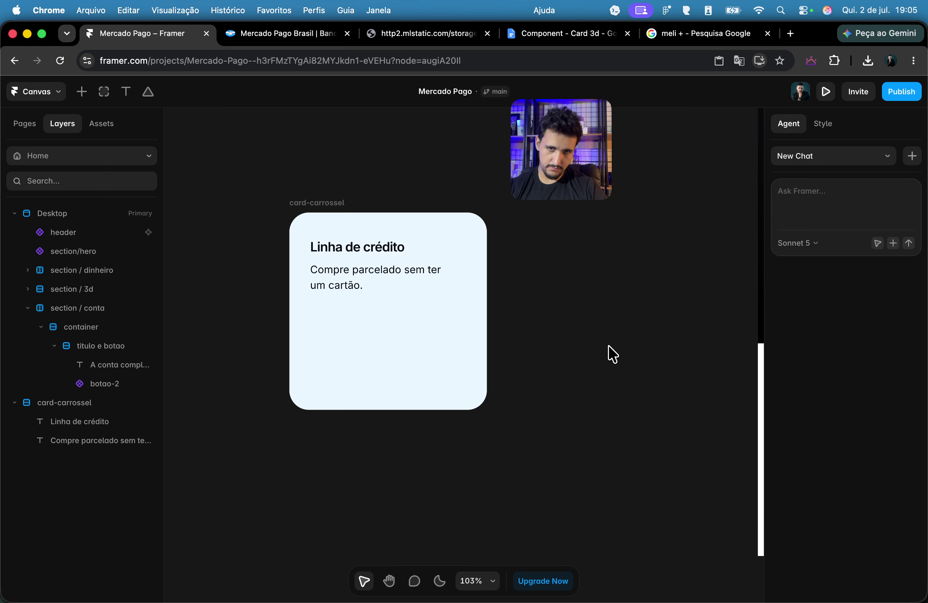
Step: Try the Heading 2 text style on the Linha de crédito title and return it to Heading 3
{"action": "left_click", "coordinate": [259, 41]}
{"action": "left_click", "coordinate": [138, 36]}
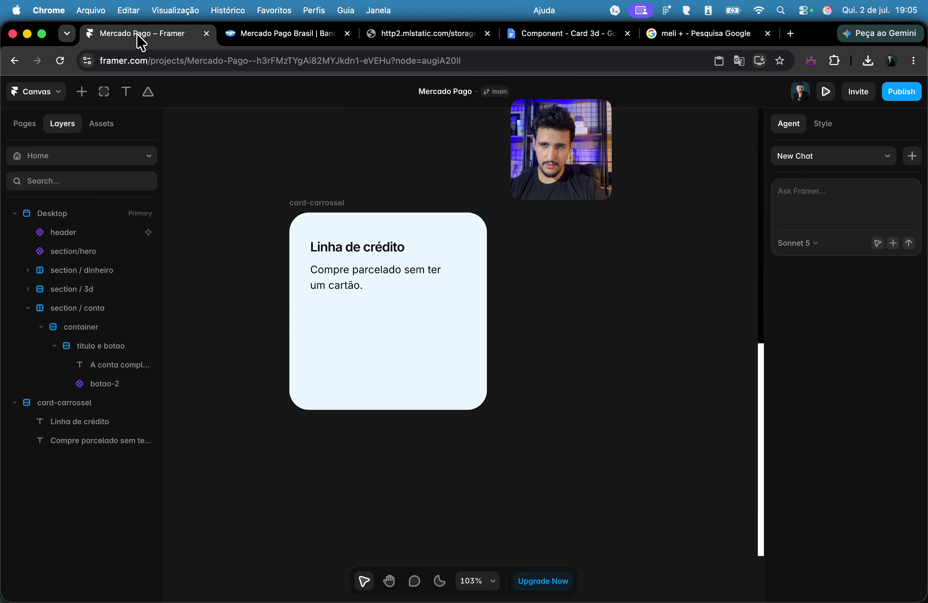
{"action": "left_click", "coordinate": [355, 242]}
{"action": "left_click", "coordinate": [882, 394]}
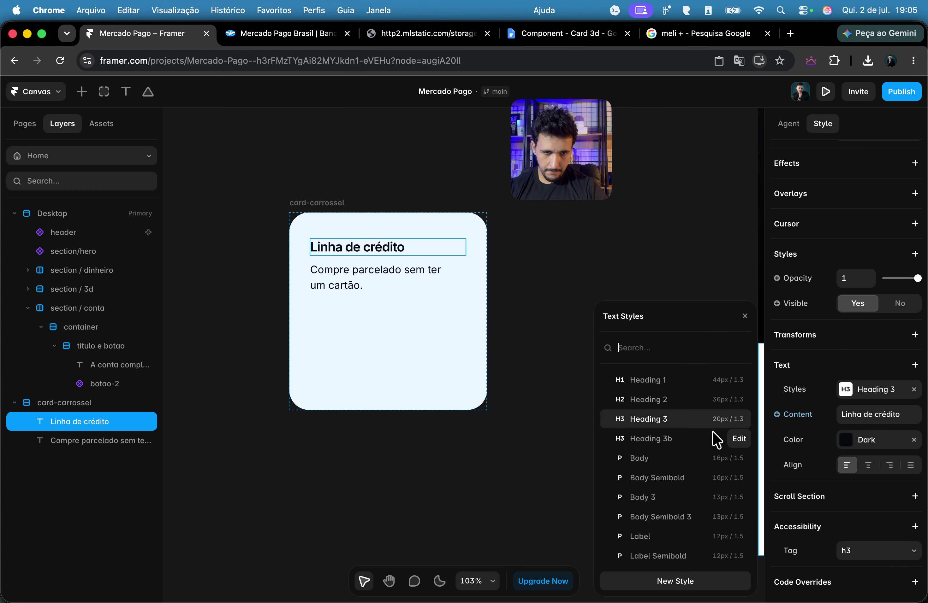
{"action": "left_click", "coordinate": [652, 399]}
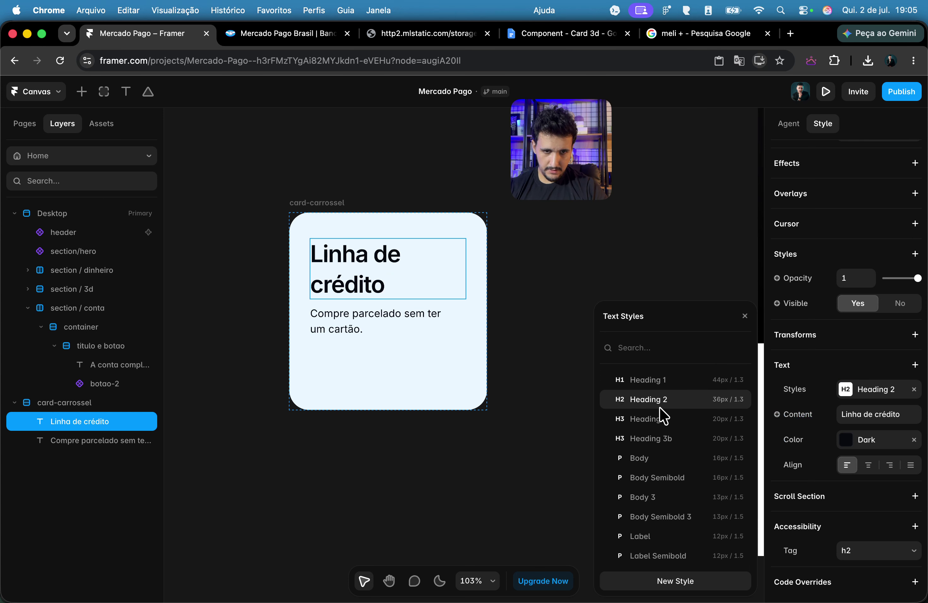
{"action": "left_click", "coordinate": [748, 412]}
Step: Detach the Linha de crédito title from its text style and set its font size to 24 px
{"action": "left_click", "coordinate": [913, 390]}
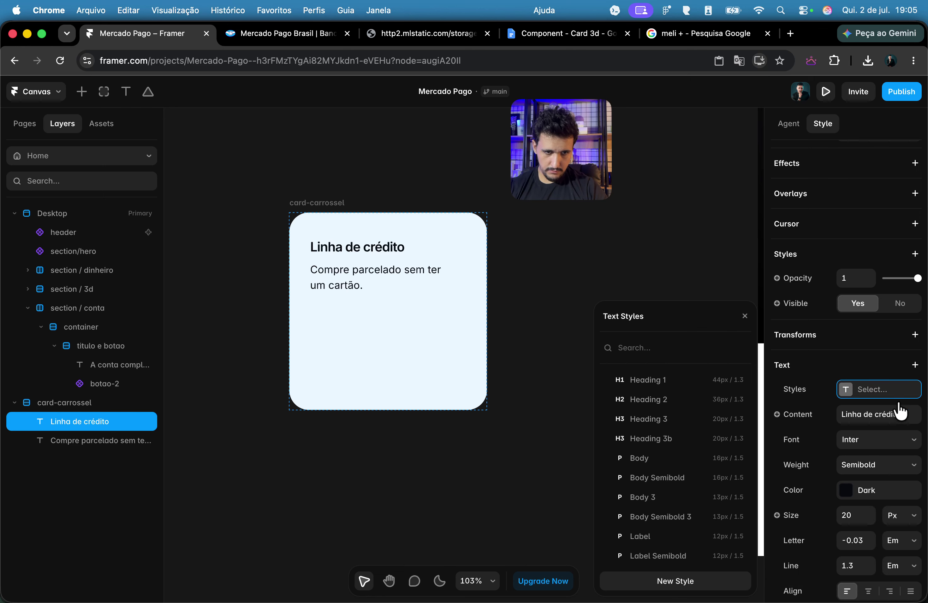
{"action": "left_click", "coordinate": [854, 516]}
{"action": "type", "text": "24"}
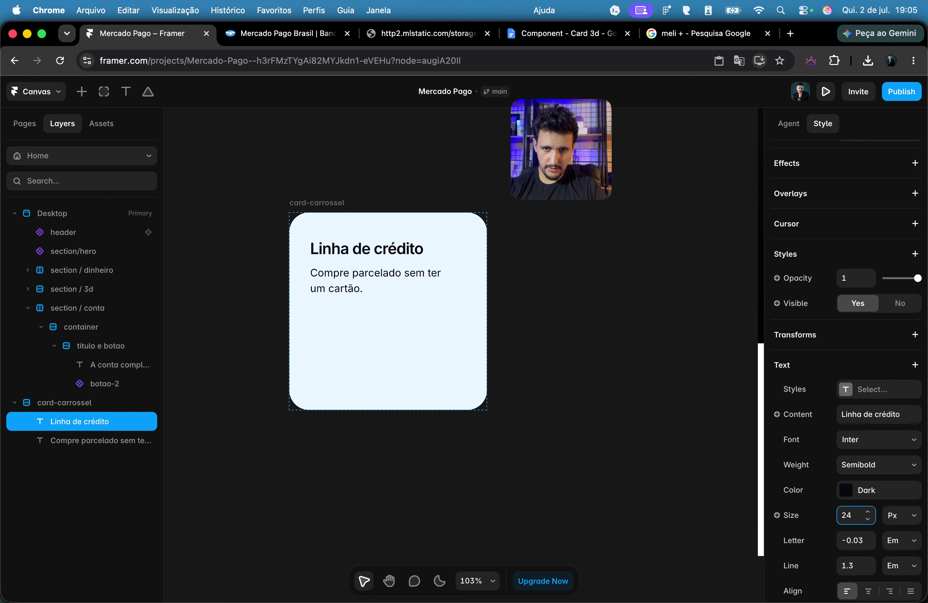
{"action": "left_click", "coordinate": [544, 360]}
Step: On the Mercado Pago site, inspect the Linha de crédito card's icon and select its SVG element
{"action": "left_click", "coordinate": [263, 38]}
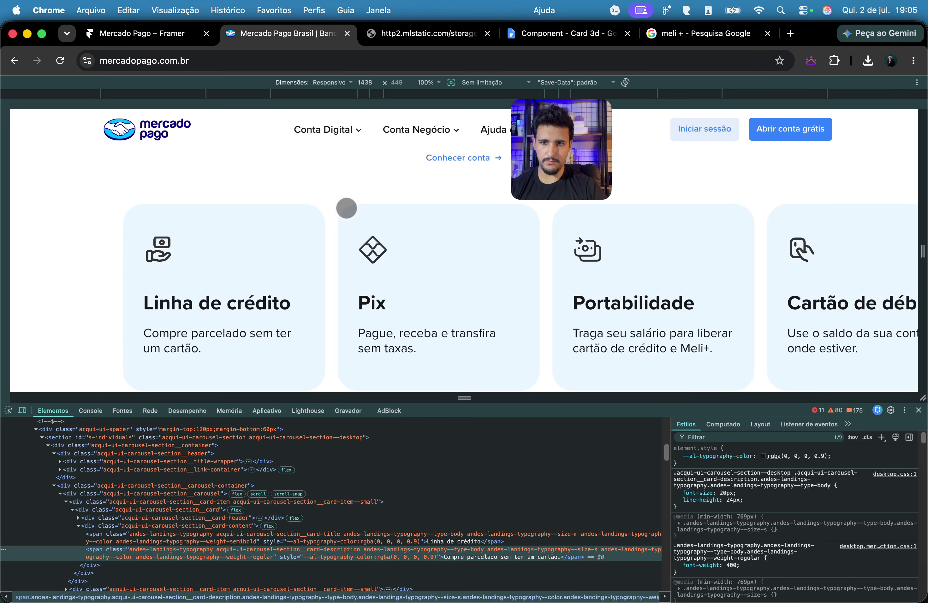
{"action": "scroll", "coordinate": [208, 164], "scroll_direction": "down", "scroll_amount": 1}
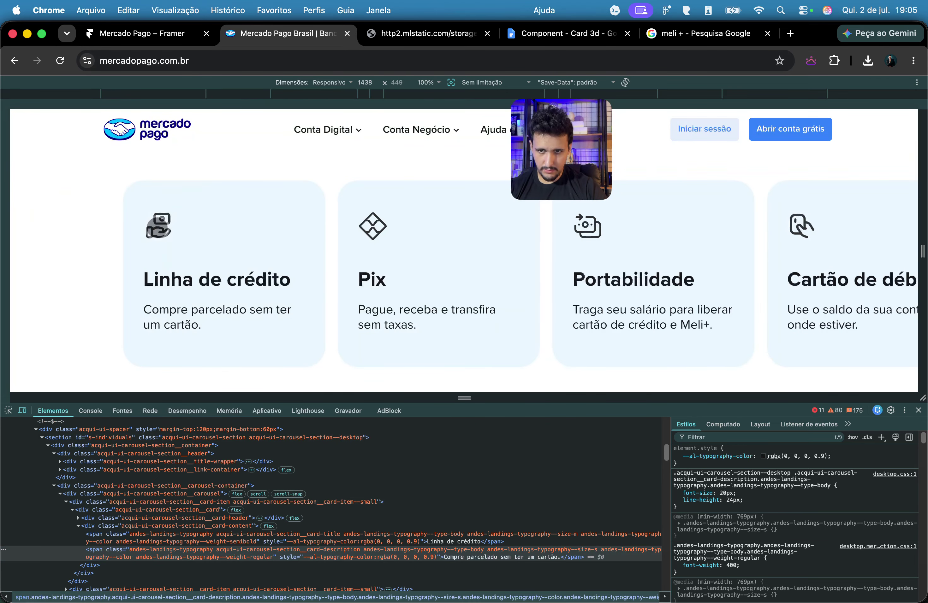
{"action": "right_click", "coordinate": [158, 216]}
{"action": "key", "text": "Escape"}
{"action": "left_click", "coordinate": [8, 410]}
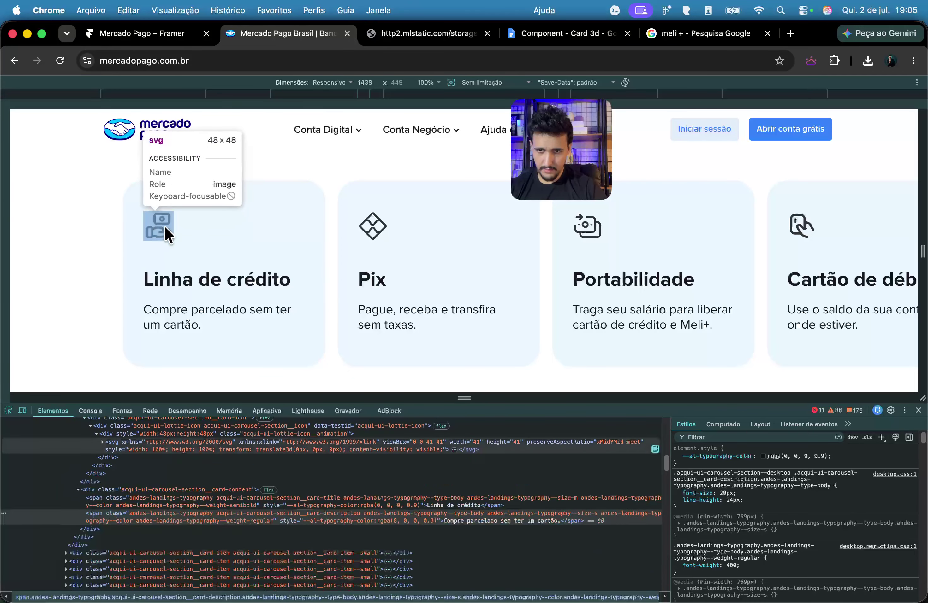
{"action": "left_click", "coordinate": [151, 223]}
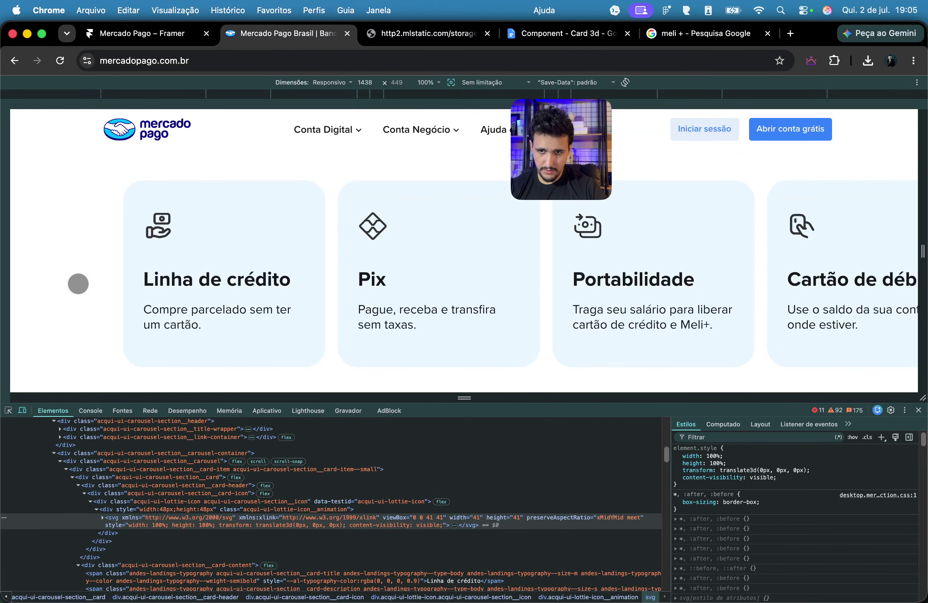
Step: Try pasting the copied SVG icon element into the card-carrossel frame in Framer, and undo the paste
{"action": "key", "text": "super+c"}
{"action": "left_click", "coordinate": [149, 34]}
{"action": "left_click", "coordinate": [362, 237]}
{"action": "key", "text": "super+v"}
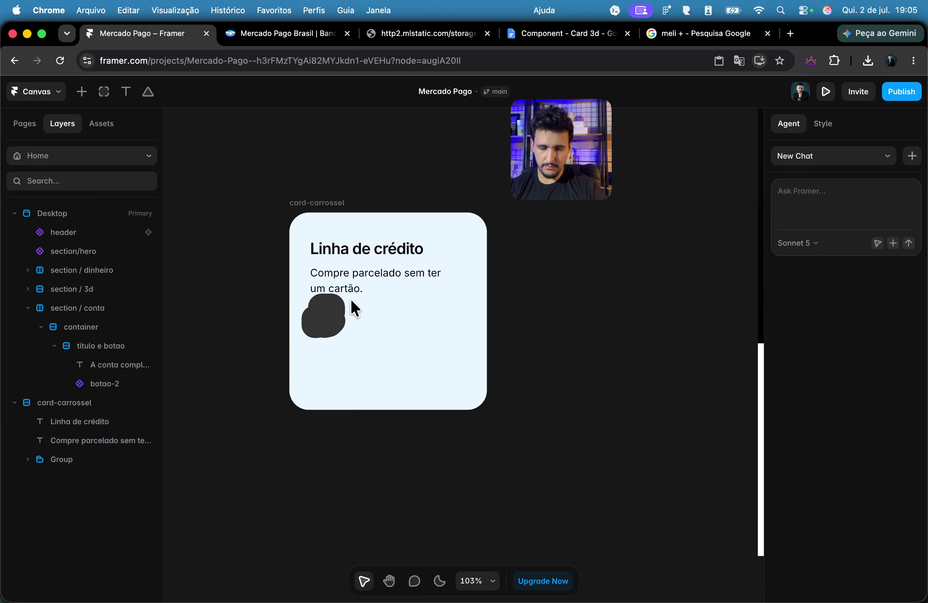
{"action": "key", "text": "super+z"}
Step: On the Mercado Pago site, close the developer tools and scan the page for images with the Imageye extension
{"action": "left_click", "coordinate": [288, 33]}
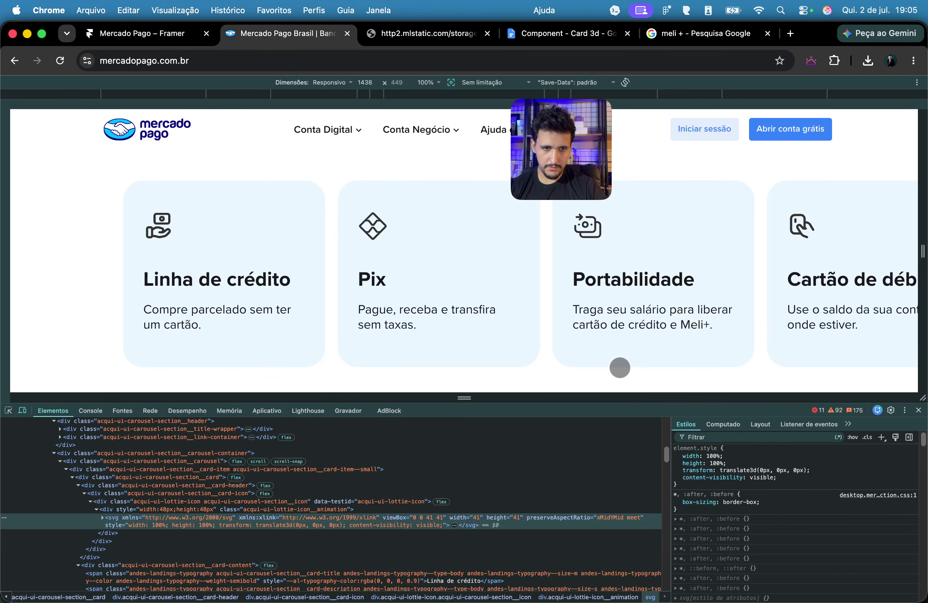
{"action": "left_click", "coordinate": [918, 410]}
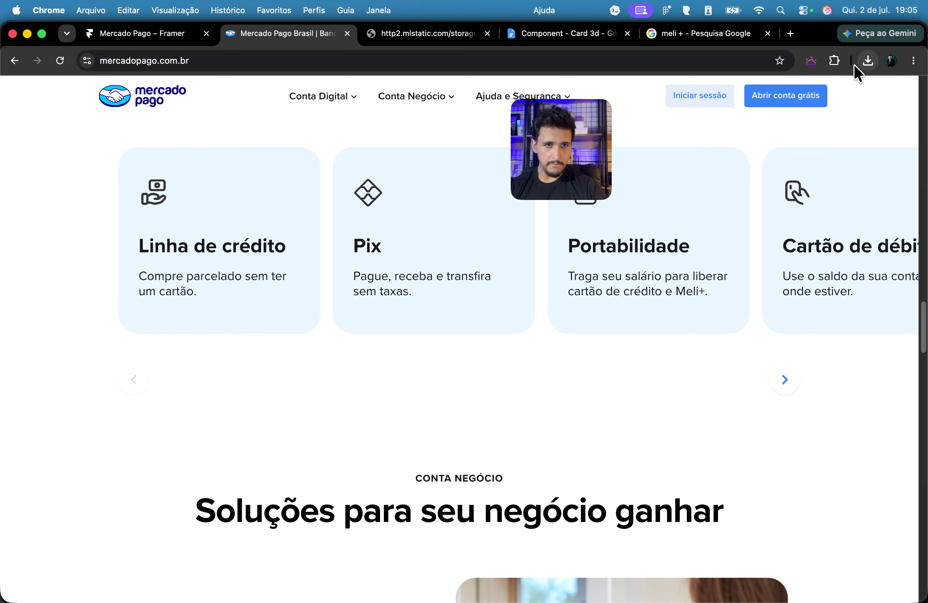
{"action": "scroll", "coordinate": [520, 286], "scroll_direction": "up", "scroll_amount": 3}
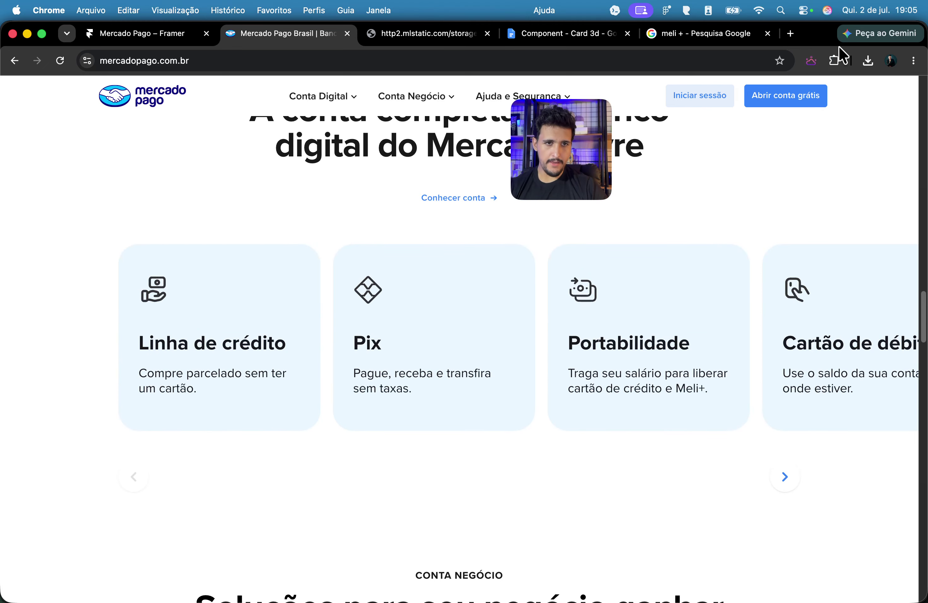
{"action": "left_click", "coordinate": [836, 60]}
{"action": "left_click", "coordinate": [717, 251]}
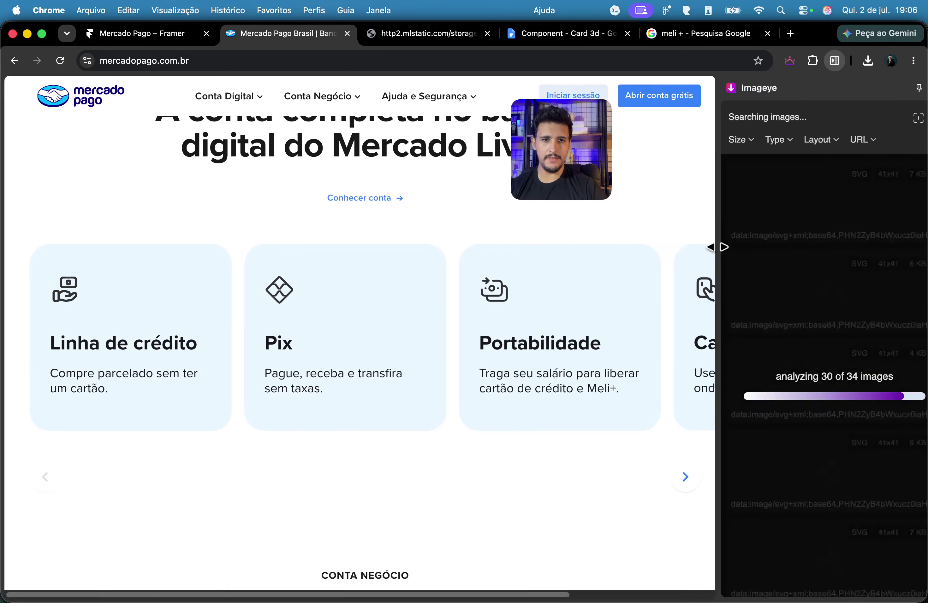
Step: Find the Linha de crédito icon among the 41x41 SVGs in Imageye and save it as download.svg
{"action": "scroll", "coordinate": [790, 294], "scroll_direction": "down", "scroll_amount": 10}
{"action": "scroll", "coordinate": [793, 350], "scroll_direction": "down", "scroll_amount": 10}
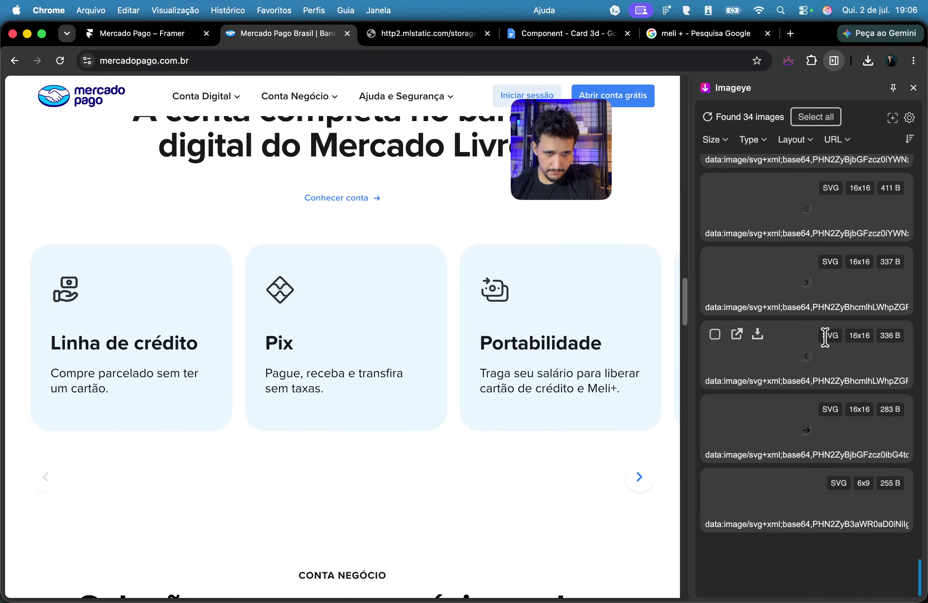
{"action": "scroll", "coordinate": [855, 335], "scroll_direction": "up", "scroll_amount": 5}
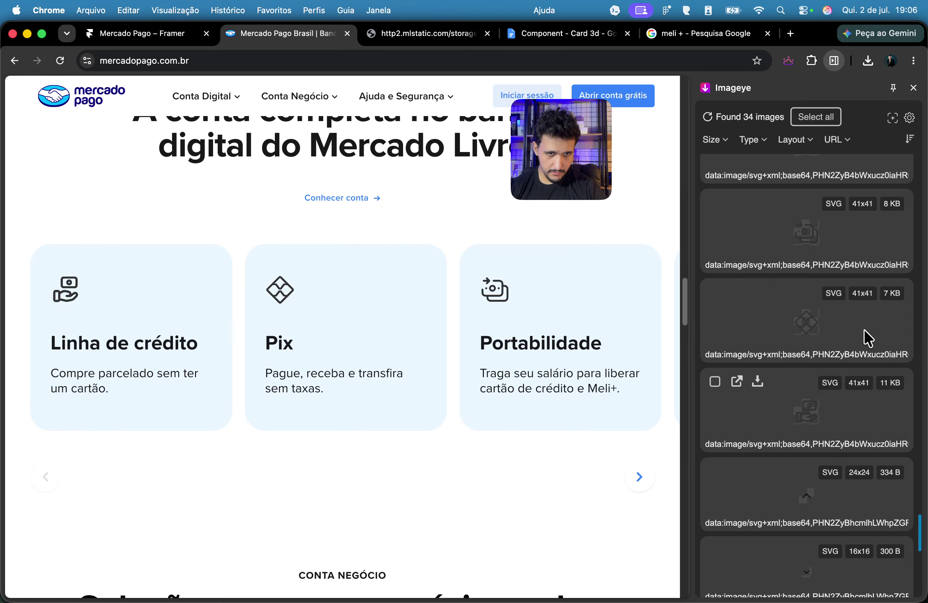
{"action": "scroll", "coordinate": [867, 339], "scroll_direction": "up", "scroll_amount": 4}
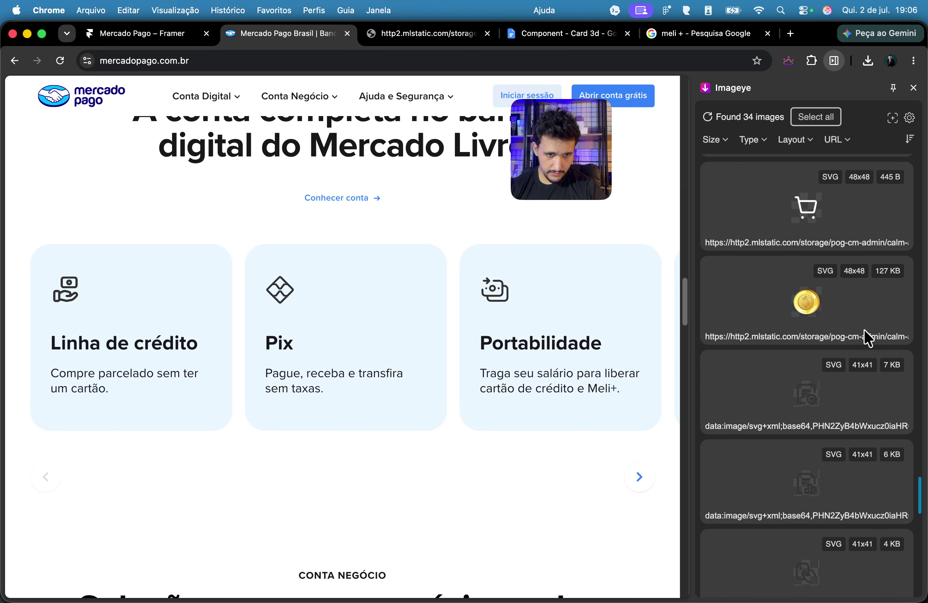
{"action": "scroll", "coordinate": [839, 302], "scroll_direction": "up", "scroll_amount": 3}
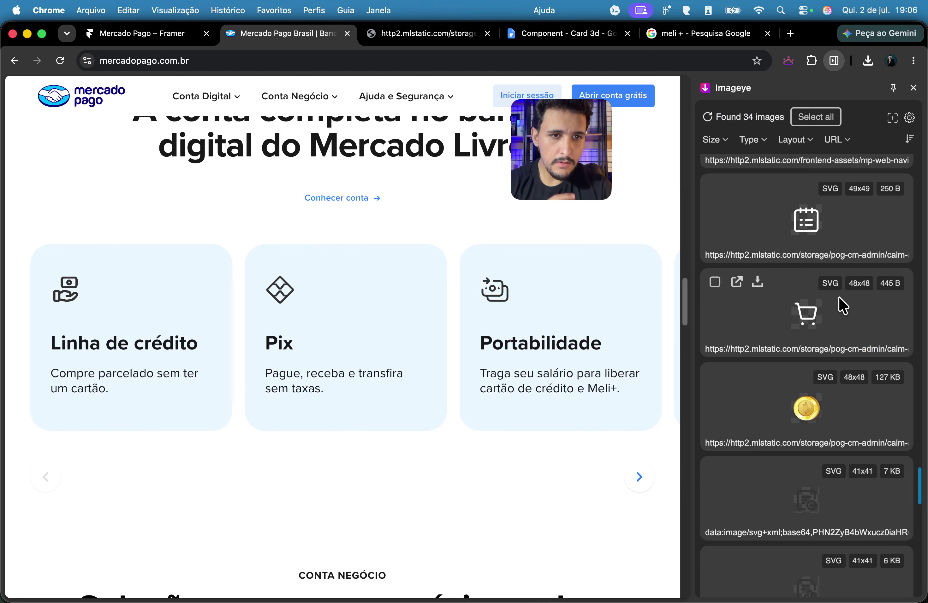
{"action": "scroll", "coordinate": [839, 300], "scroll_direction": "down", "scroll_amount": 10}
{"action": "scroll", "coordinate": [839, 307], "scroll_direction": "down", "scroll_amount": 3}
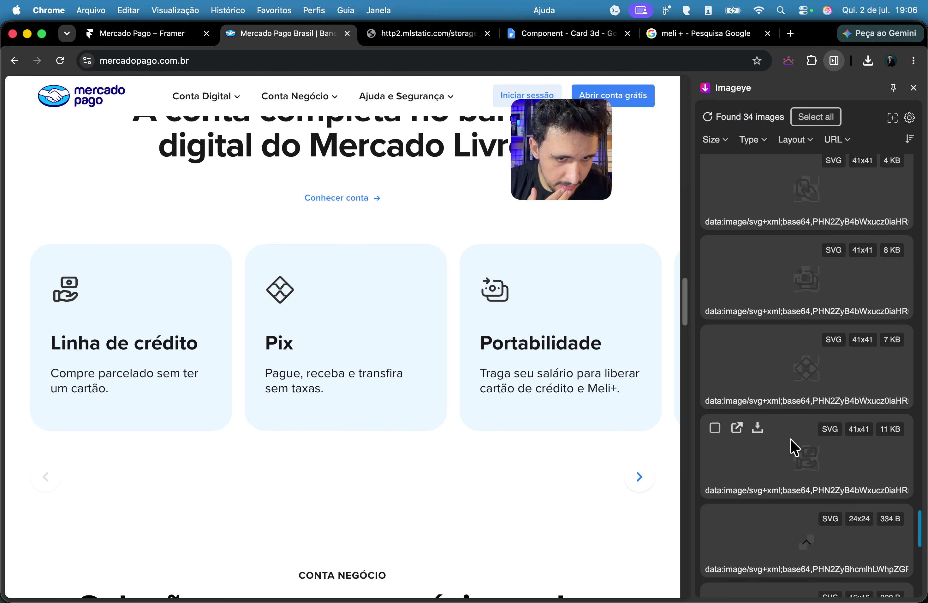
{"action": "left_click", "coordinate": [753, 432]}
{"action": "left_click", "coordinate": [683, 458]}
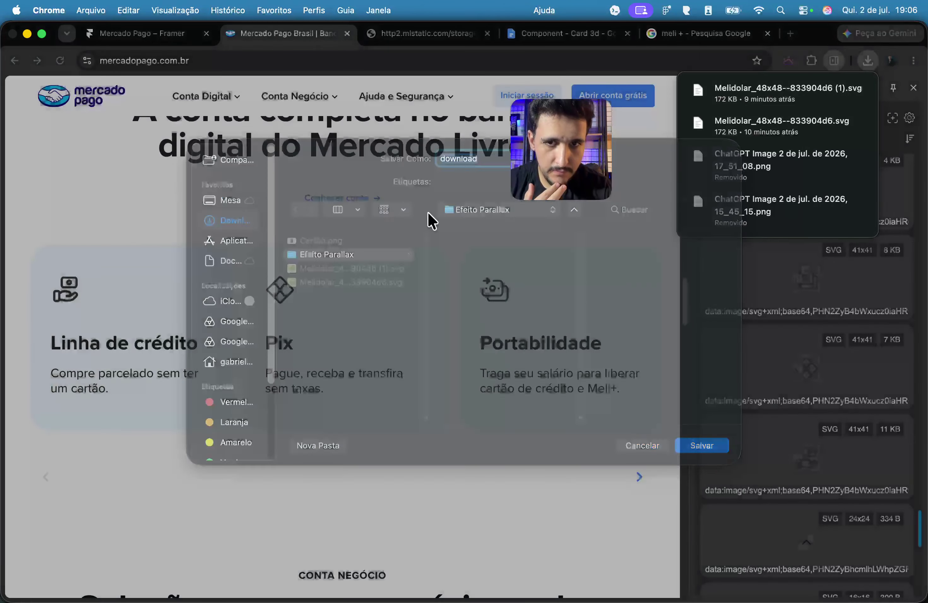
Step: Switch to Framer and insert the downloaded download.svg icon into the card-carrossel frame
{"action": "left_click", "coordinate": [120, 35]}
{"action": "left_click", "coordinate": [867, 61]}
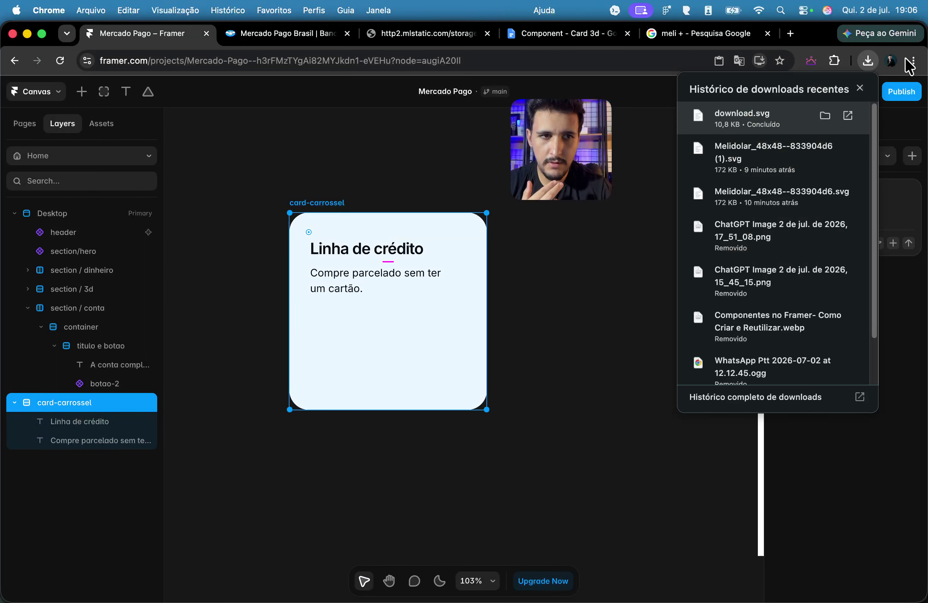
{"action": "left_click_drag", "start_coordinate": [743, 117], "coordinate": [372, 331]}
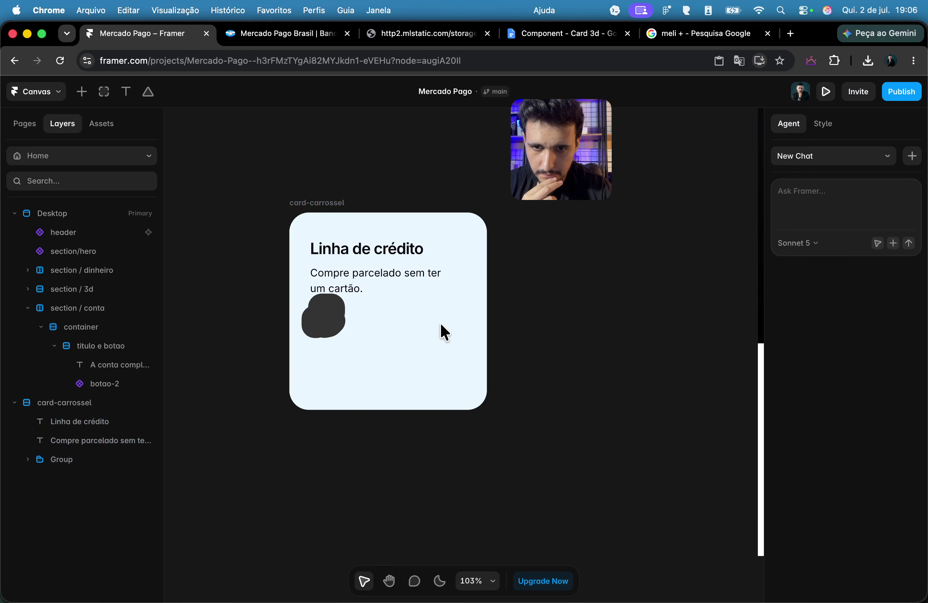
Step: Expand the imported icon's nested groups, try deleting its outer path and undo that, and delete the first innermost group instead
{"action": "left_click", "coordinate": [314, 323]}
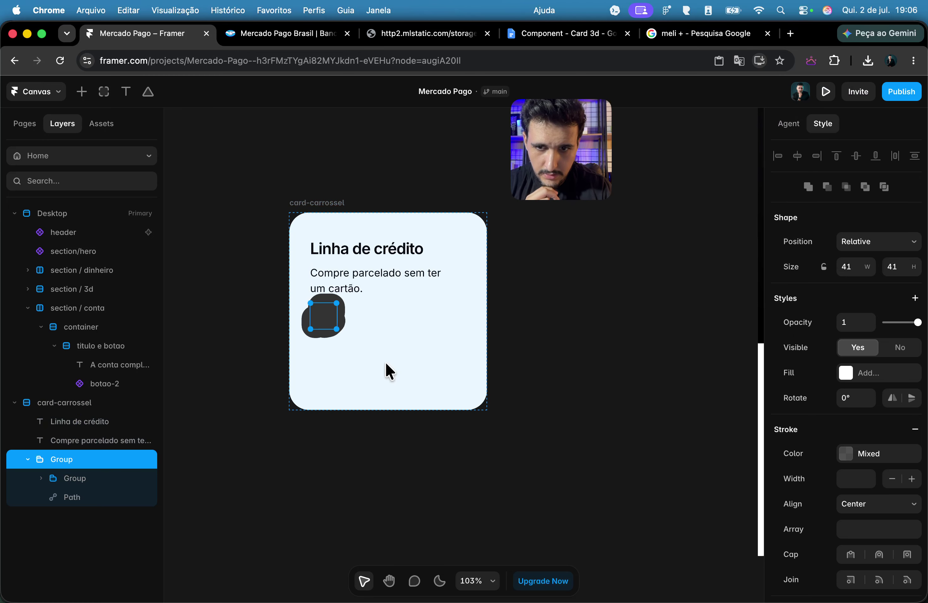
{"action": "left_click", "coordinate": [83, 484]}
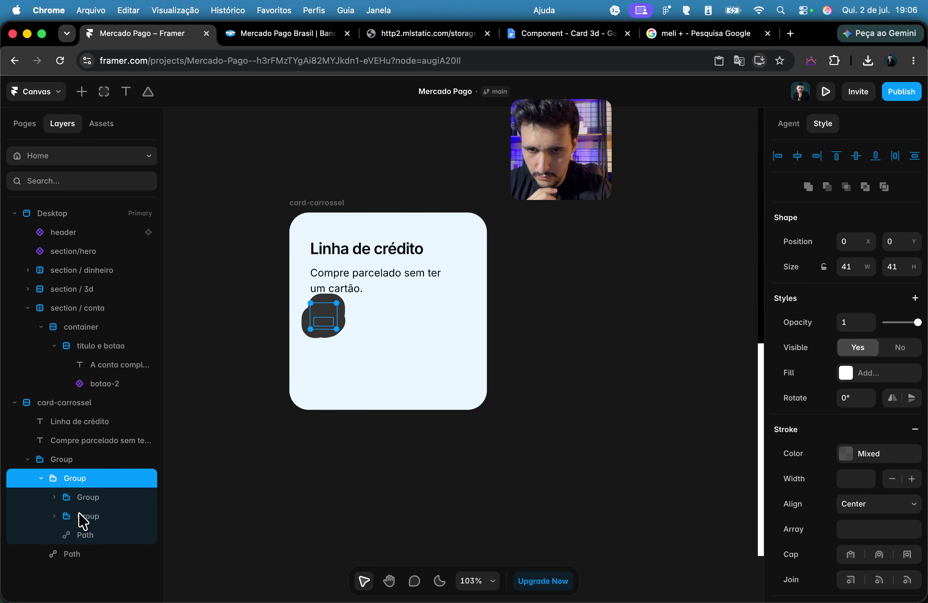
{"action": "left_click", "coordinate": [89, 553]}
{"action": "key", "text": "Delete"}
{"action": "key", "text": "super+z"}
{"action": "left_click", "coordinate": [94, 499]}
{"action": "key", "text": "Delete"}
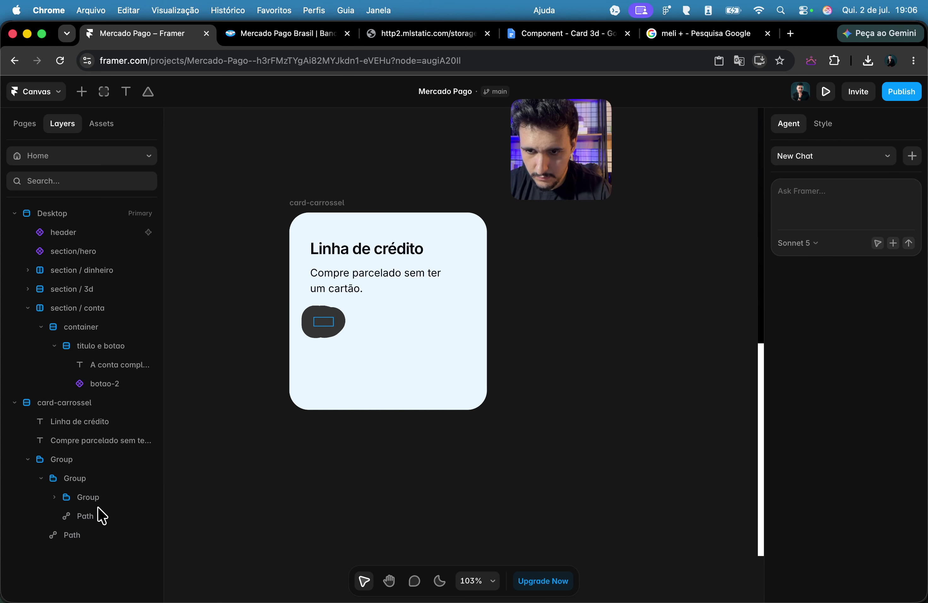
Step: Undo the group deletion and set the stroke width of both paths in the icon's first innermost group to 1
{"action": "key", "text": "super+z"}
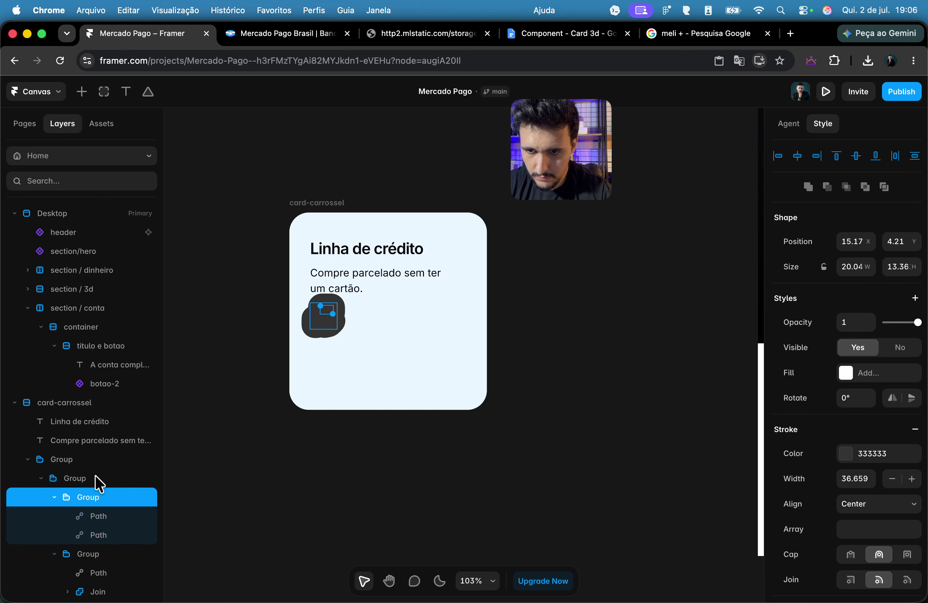
{"action": "left_click", "coordinate": [95, 477]}
{"action": "scroll", "coordinate": [882, 459], "scroll_direction": "down", "scroll_amount": 2}
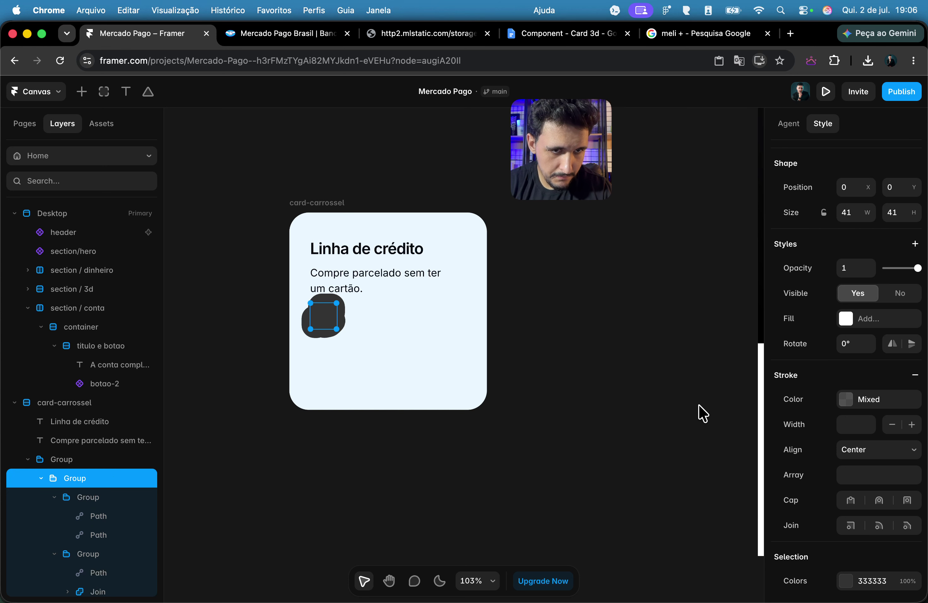
{"action": "left_click", "coordinate": [86, 498]}
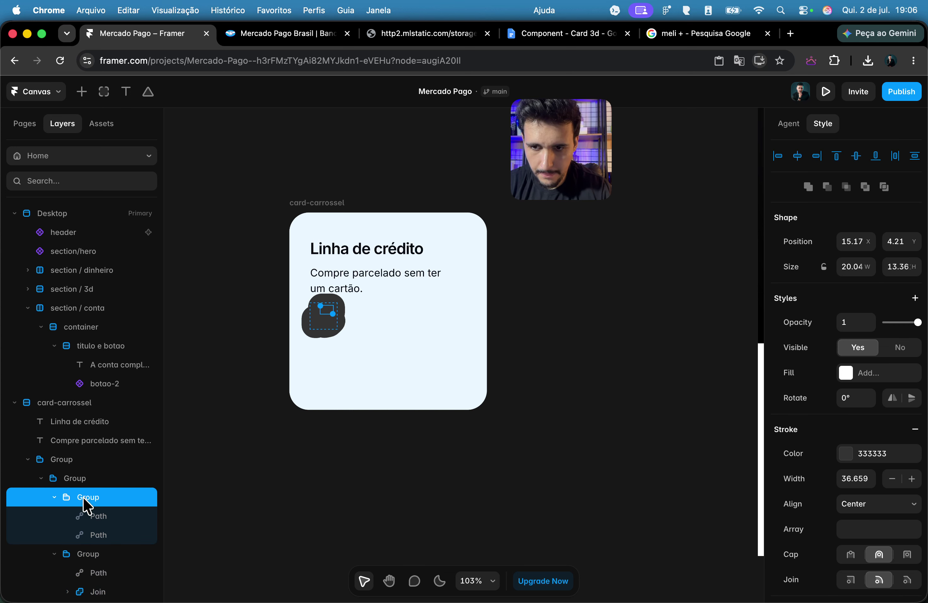
{"action": "left_click", "coordinate": [97, 517]}
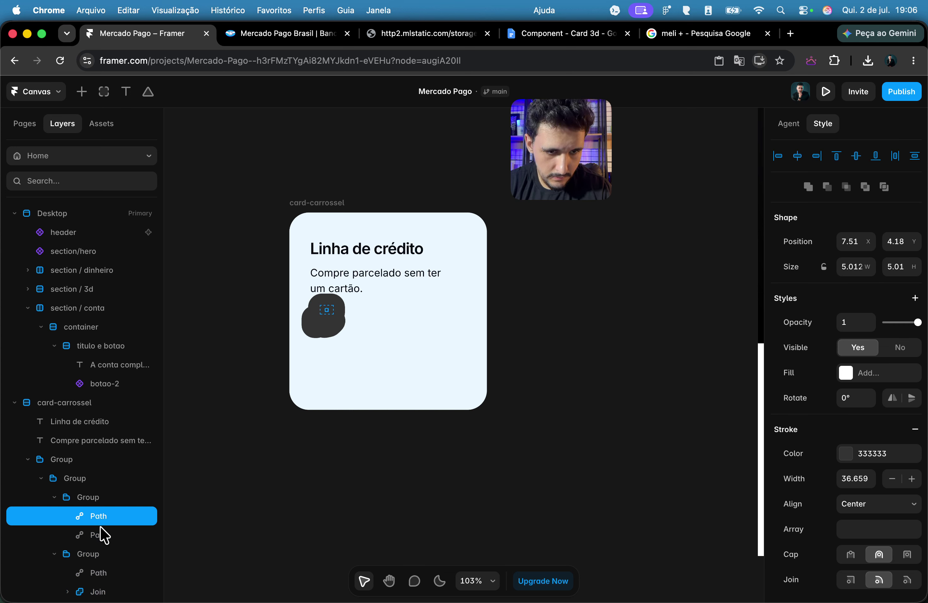
{"action": "left_click", "coordinate": [100, 528], "text": "shift"}
{"action": "key", "text": "Return"}
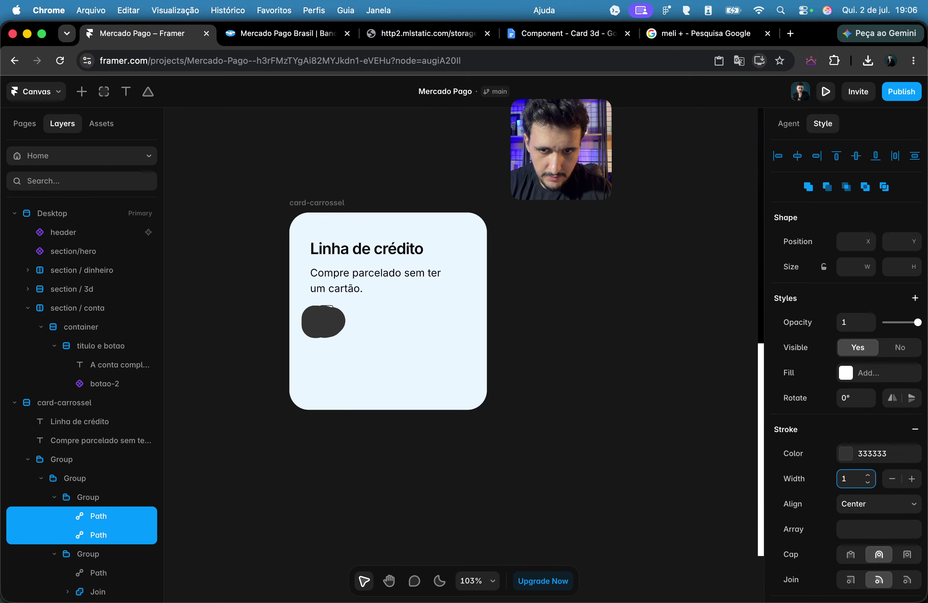
Step: Set the stroke width of the second innermost group's Path and Join shape to 1, and change that Path's width to 2
{"action": "left_click", "coordinate": [101, 574]}
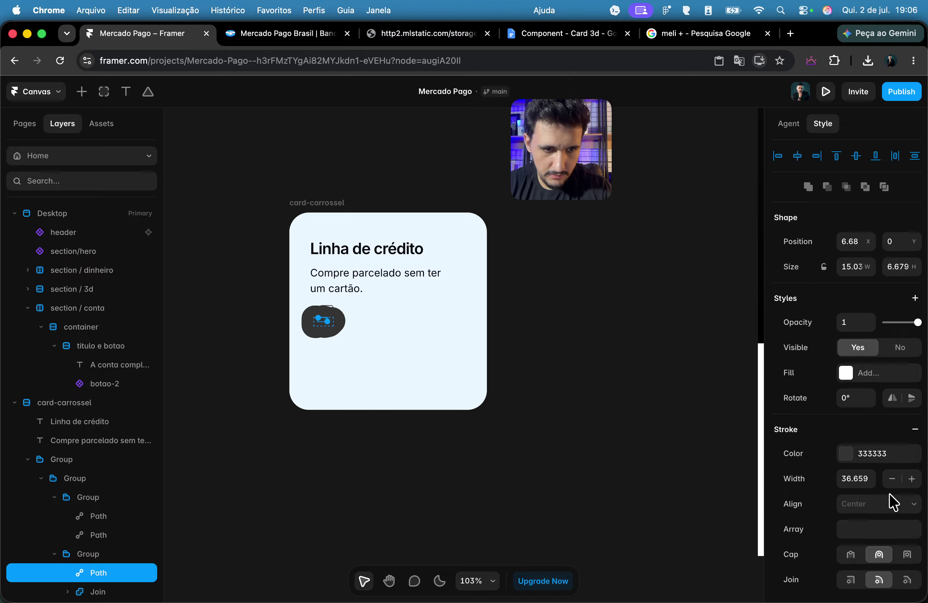
{"action": "scroll", "coordinate": [89, 600], "scroll_direction": "down", "scroll_amount": 3}
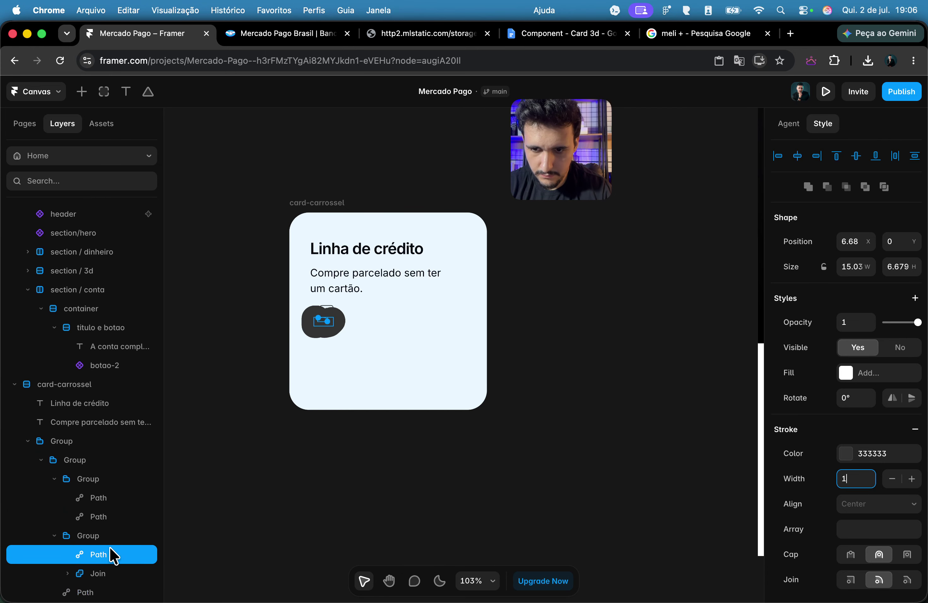
{"action": "left_click", "coordinate": [113, 548]}
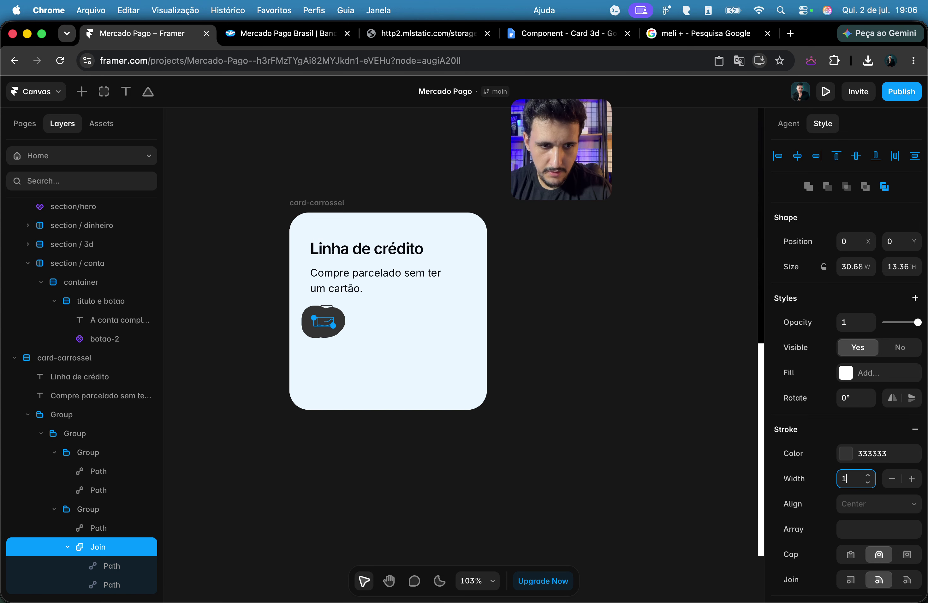
{"action": "key", "text": "Return"}
{"action": "scroll", "coordinate": [84, 496], "scroll_direction": "down", "scroll_amount": 2}
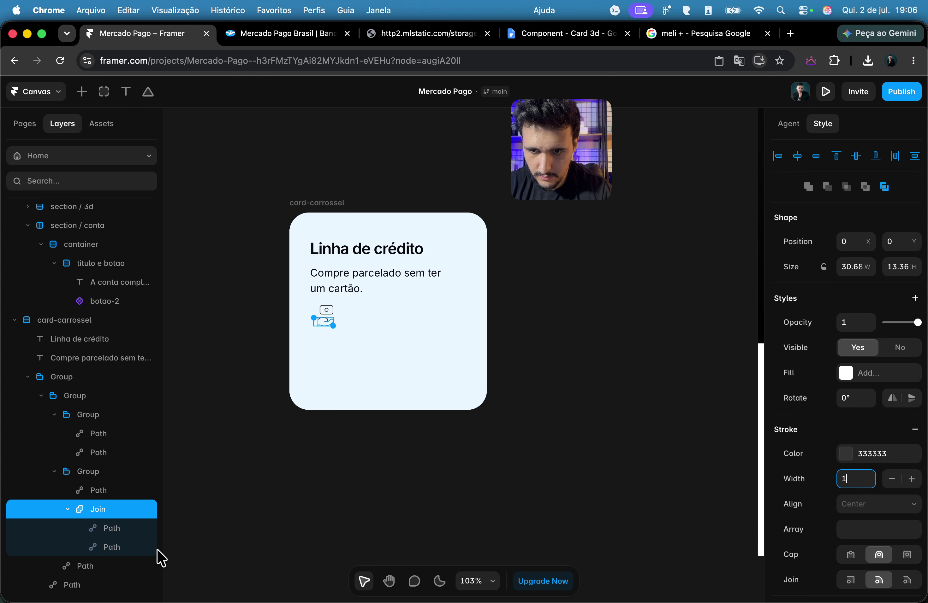
{"action": "left_click", "coordinate": [109, 484]}
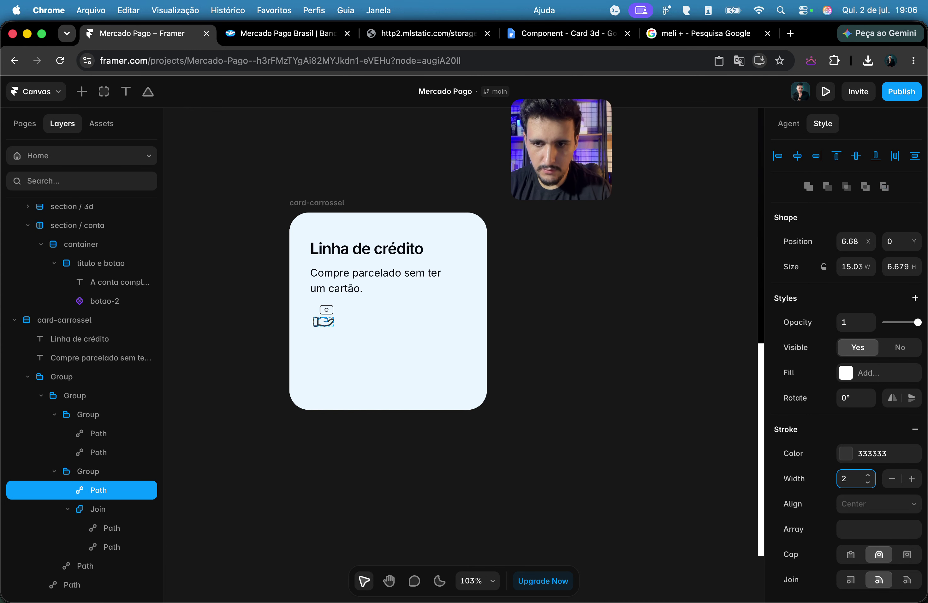
{"action": "left_click", "coordinate": [266, 433]}
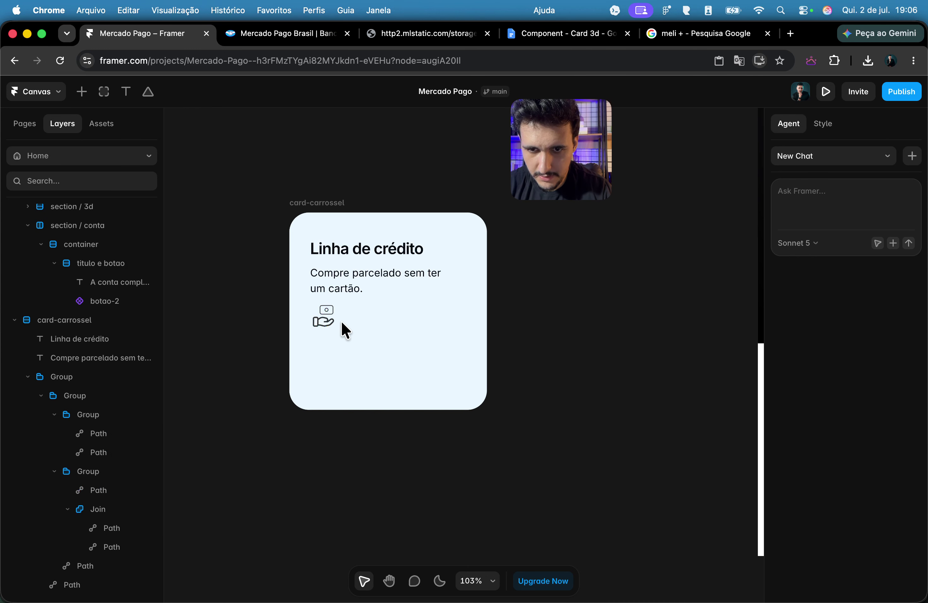
Step: Delete the imported vector icon from the card and switch to the account cards on the Mercado Pago site
{"action": "left_click", "coordinate": [330, 315]}
{"action": "key", "text": "BackSpace"}
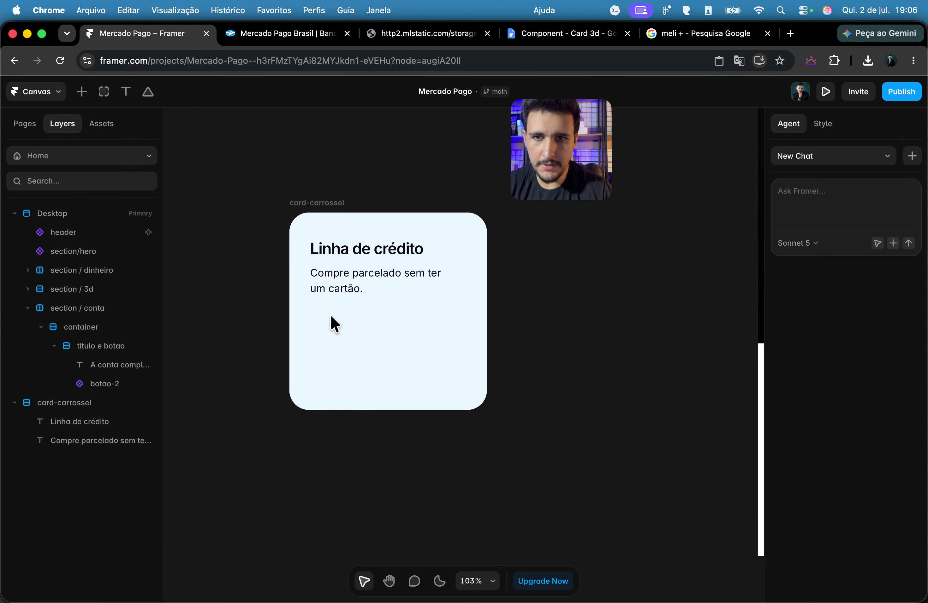
{"action": "left_click", "coordinate": [284, 34]}
{"action": "left_click", "coordinate": [912, 87]}
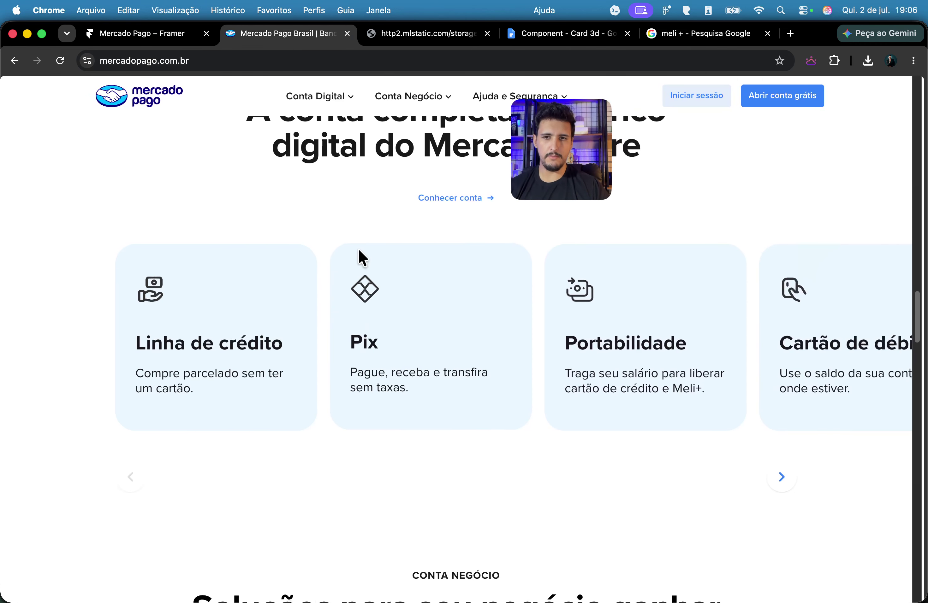
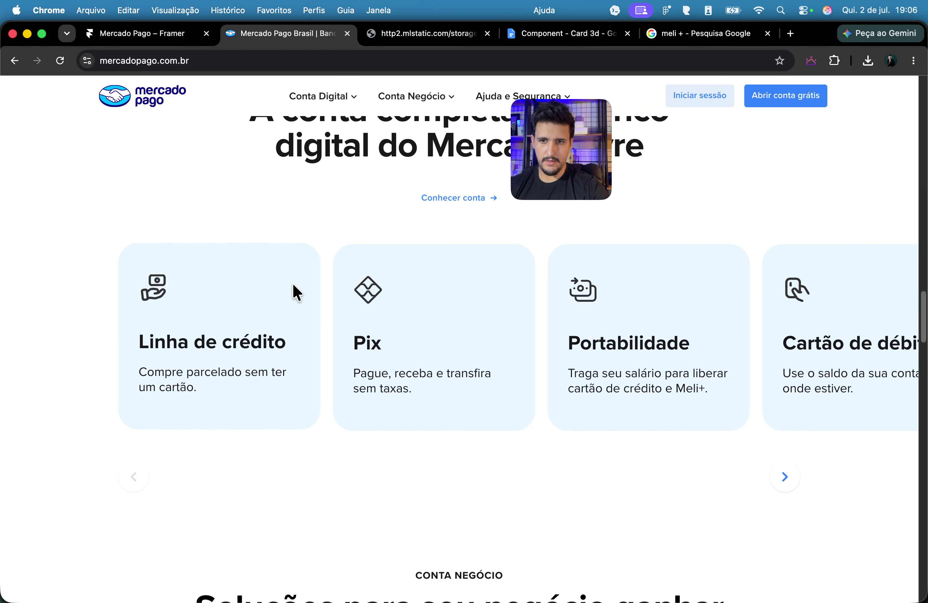
Step: Capture a screenshot of a selected region tightly around the icon in the Linha de crédito card
{"action": "key", "text": "super+shift+5"}
{"action": "left_click_drag", "start_coordinate": [921, 231], "coordinate": [227, 243]}
{"action": "left_click_drag", "start_coordinate": [1, 200], "coordinate": [115, 192]}
{"action": "left_click_drag", "start_coordinate": [164, 71], "coordinate": [124, 266]}
{"action": "left_click_drag", "start_coordinate": [165, 600], "coordinate": [165, 308]}
{"action": "left_click_drag", "start_coordinate": [225, 284], "coordinate": [137, 288]}
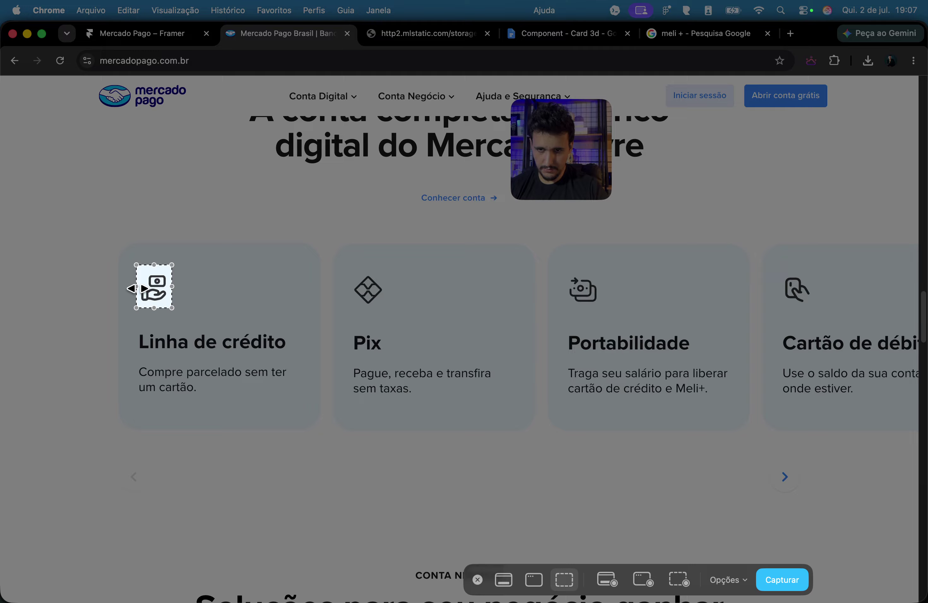
{"action": "key", "text": "Return"}
Step: Switch to Framer, insert the captured icon image above the title in card-carrossel, and rename its layer icone
{"action": "left_click", "coordinate": [159, 39]}
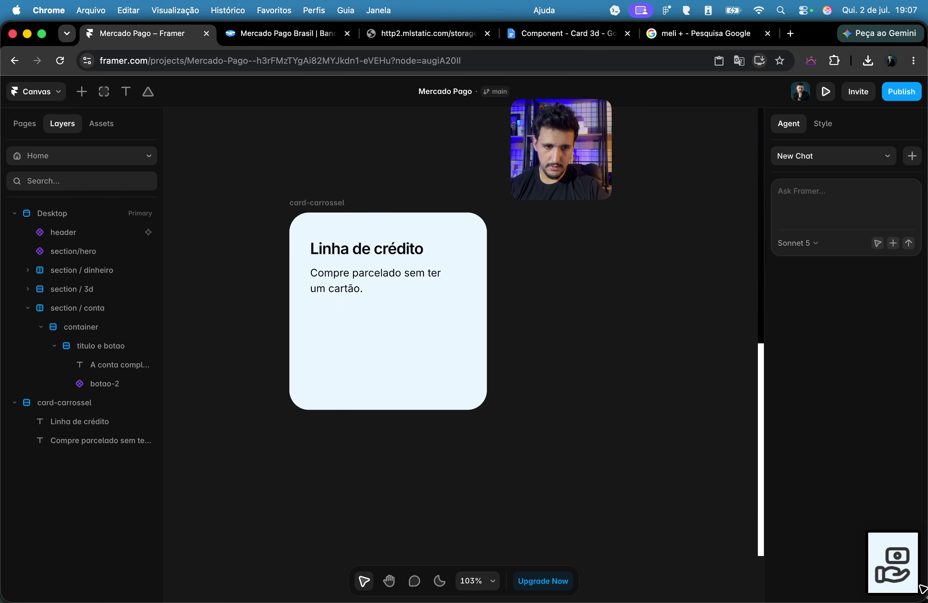
{"action": "left_click_drag", "start_coordinate": [892, 563], "coordinate": [337, 257]}
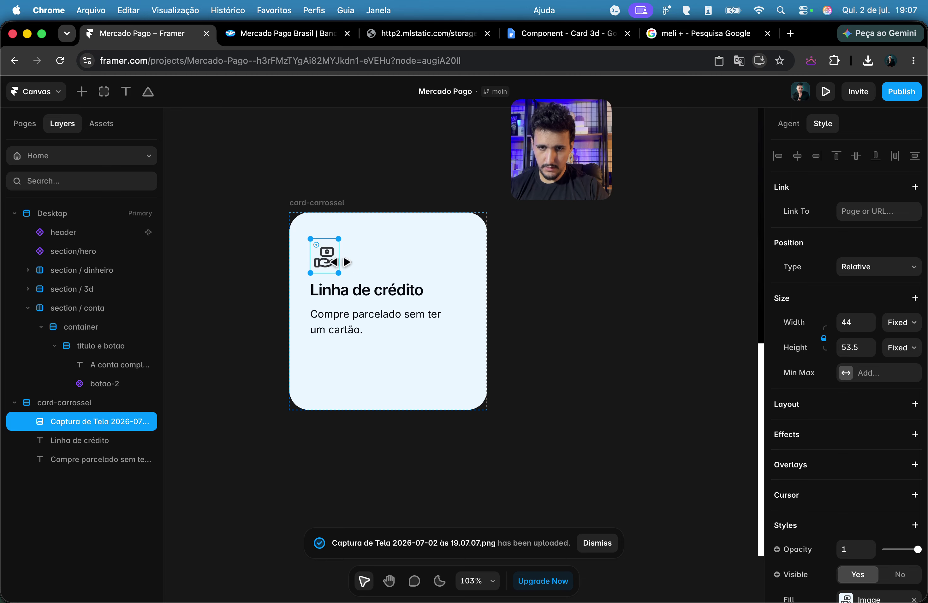
{"action": "double_click", "coordinate": [83, 422]}
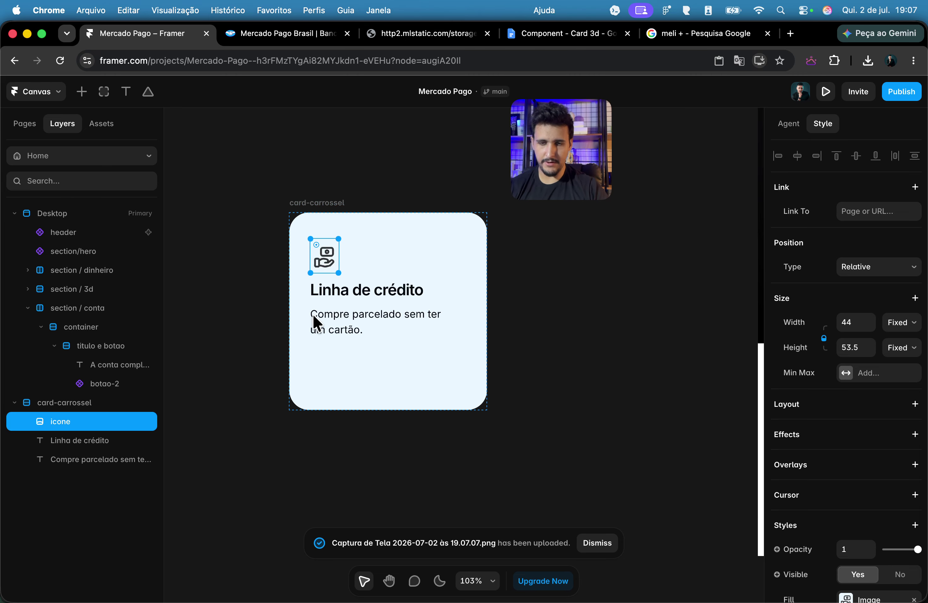
Step: Group the card's title and description into a vertical stack and align its contents to the left
{"action": "left_click", "coordinate": [363, 307]}
{"action": "left_click", "coordinate": [361, 294], "text": "shift"}
{"action": "key", "text": "super+Return"}
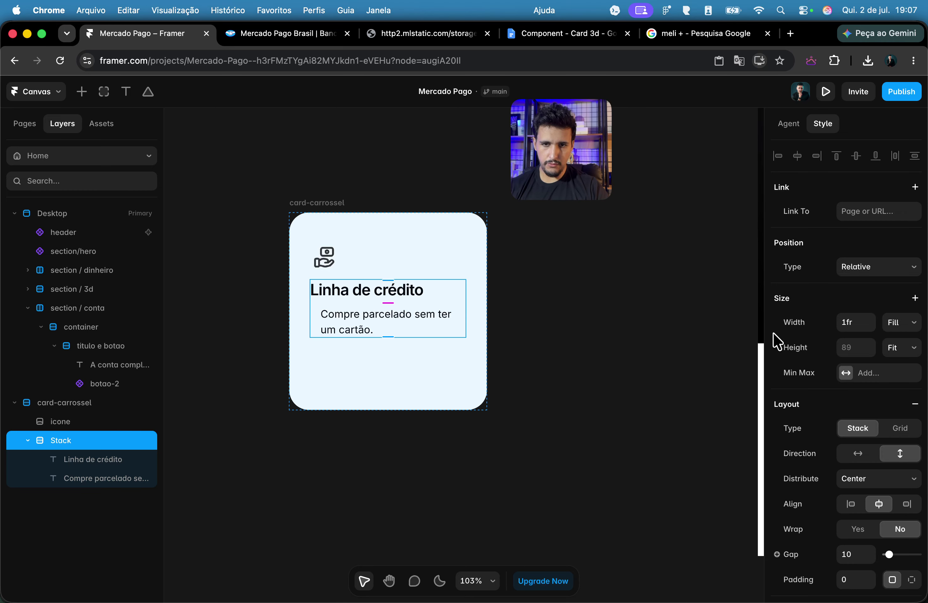
{"action": "left_click", "coordinate": [852, 509]}
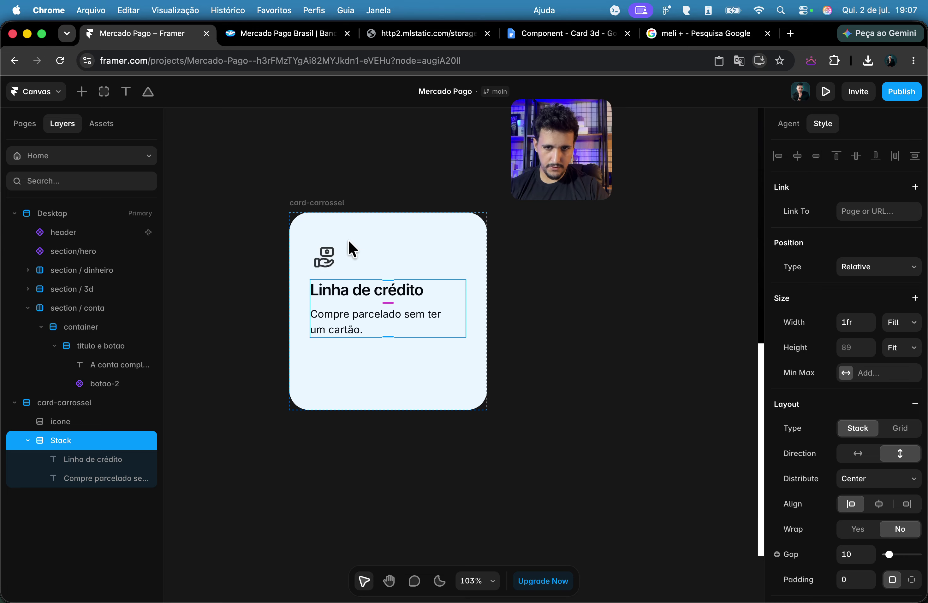
Step: Set the gap between the icon and the text stack in the card-carrossel frame to 32
{"action": "left_click", "coordinate": [305, 189]}
{"action": "left_click", "coordinate": [313, 203]}
{"action": "left_click", "coordinate": [842, 438]}
{"action": "type", "text": "32"}
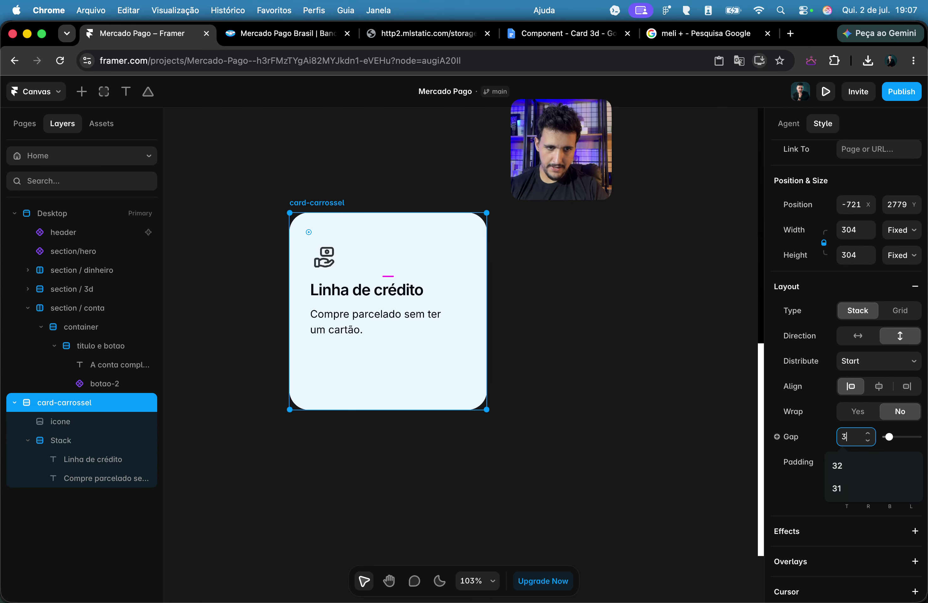
{"action": "left_click", "coordinate": [249, 41]}
{"action": "left_click", "coordinate": [166, 45]}
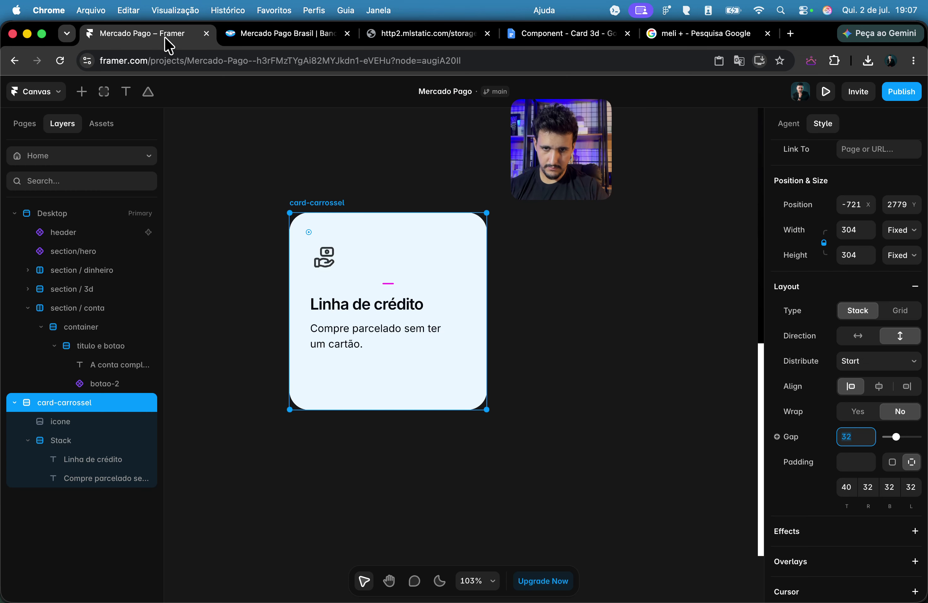
Step: Unlock the card-carrossel frame's aspect ratio and set its height to 296
{"action": "left_click", "coordinate": [574, 446]}
{"action": "left_click", "coordinate": [320, 201]}
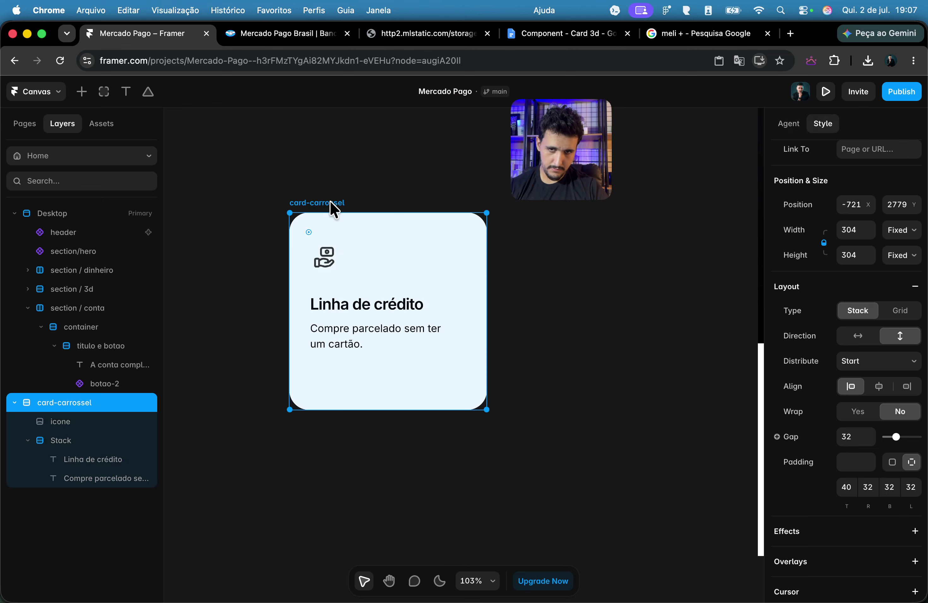
{"action": "left_click", "coordinate": [824, 245]}
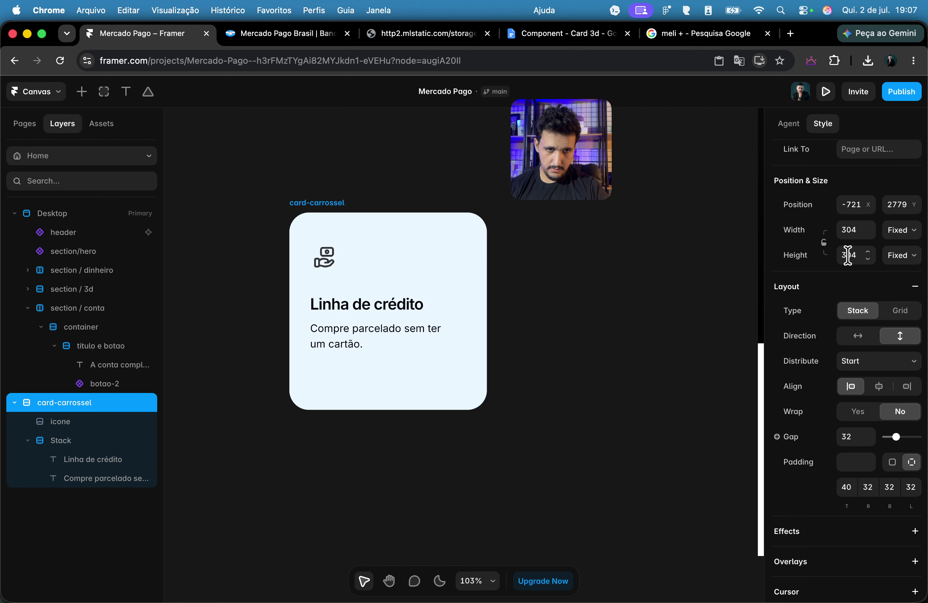
{"action": "type", "text": "296"}
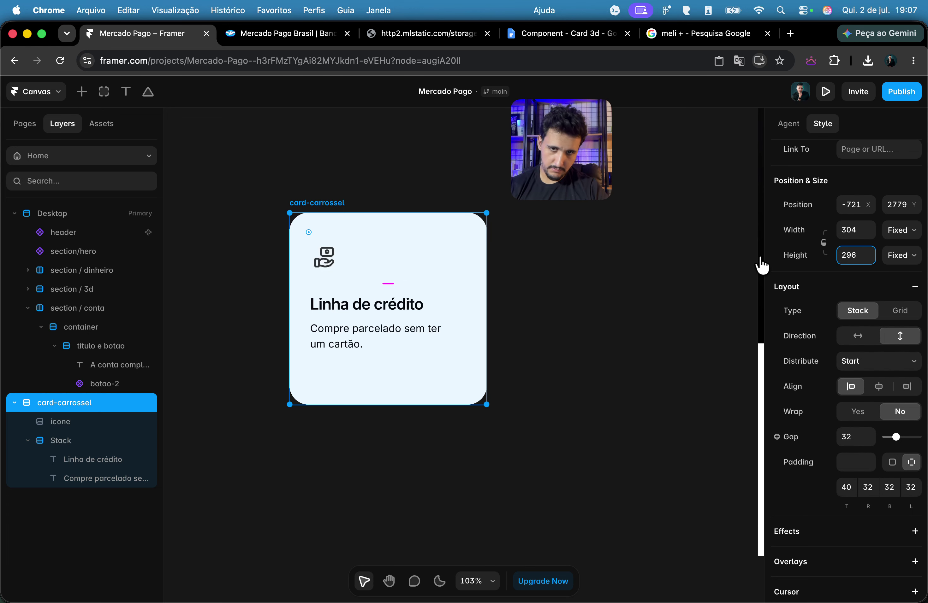
{"action": "left_click", "coordinate": [581, 345]}
Step: Turn the card-carrossel frame into a component named card-carrossel
{"action": "left_click", "coordinate": [312, 206]}
{"action": "right_click", "coordinate": [312, 205]}
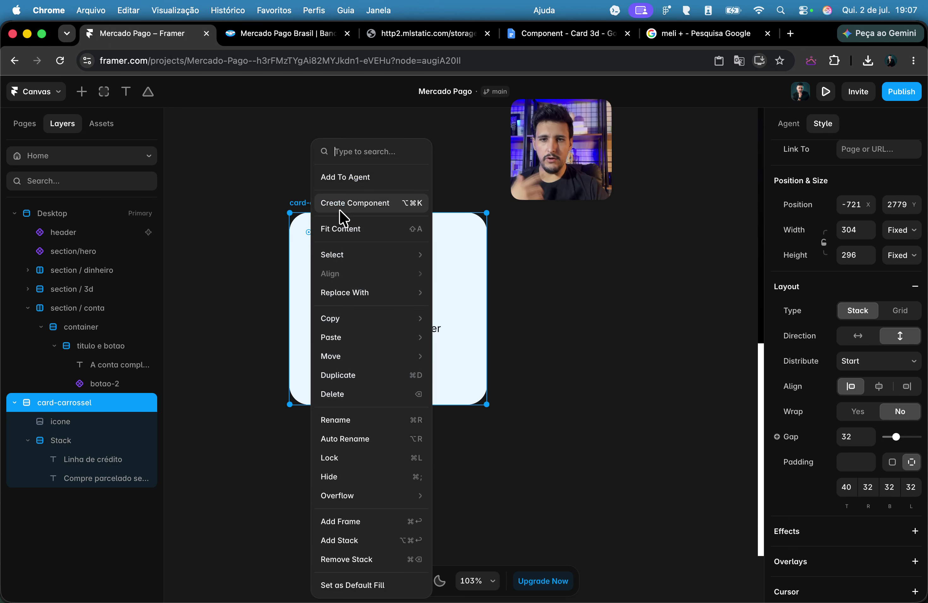
{"action": "left_click", "coordinate": [352, 203]}
{"action": "left_click", "coordinate": [516, 390]}
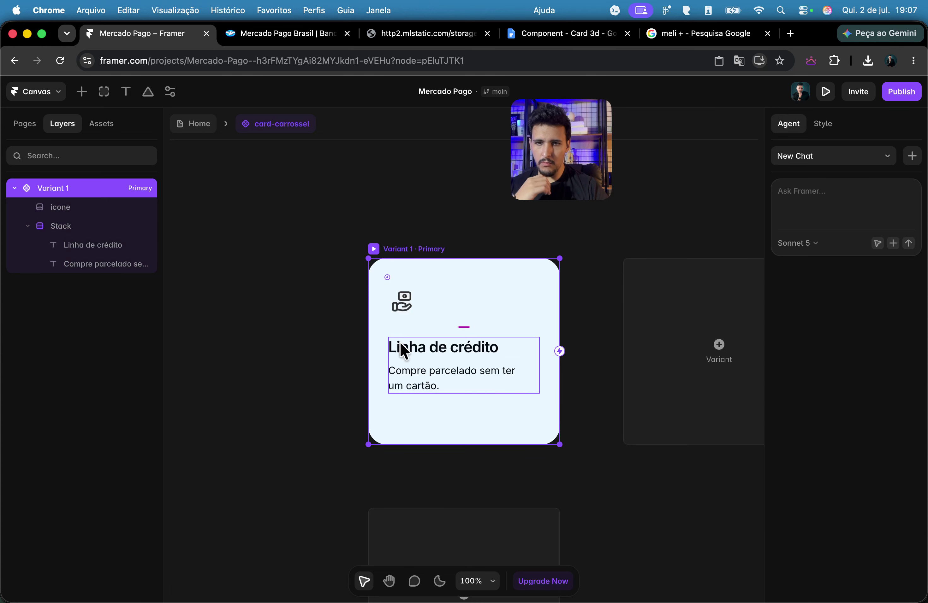
Step: Check the card on the Mercado Pago site and create a Title variable for the component's Linha de crédito text content
{"action": "left_click", "coordinate": [245, 33]}
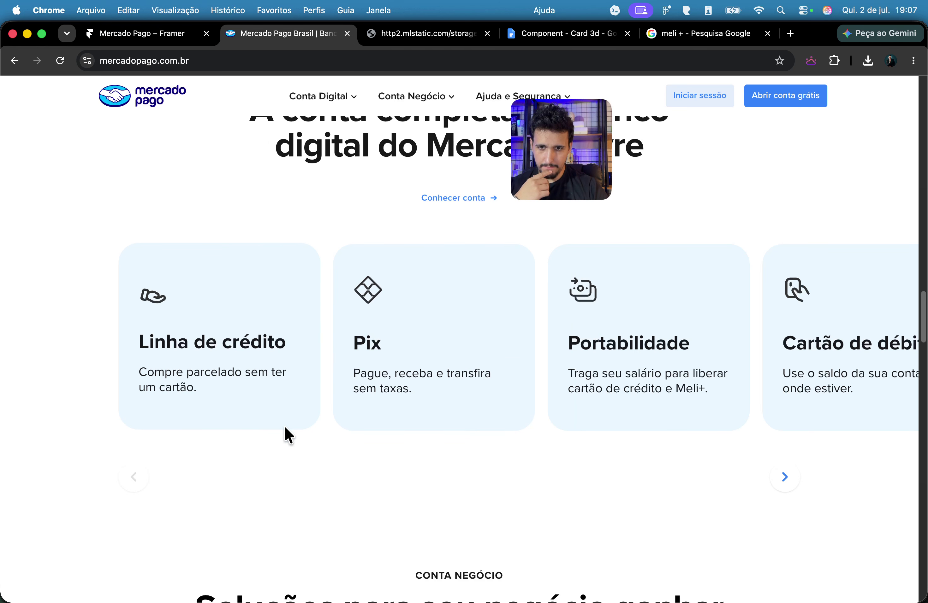
{"action": "left_click", "coordinate": [143, 34]}
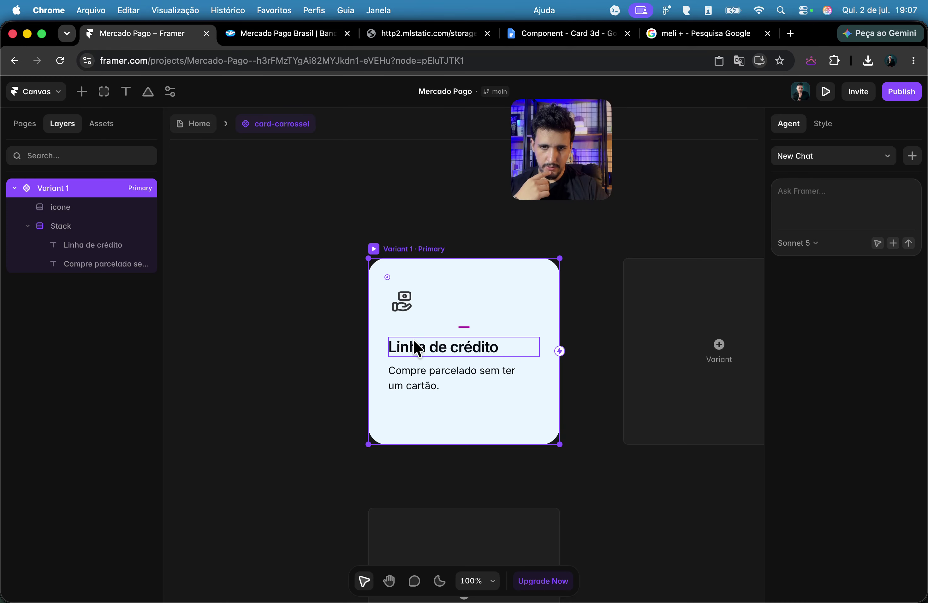
{"action": "left_click", "coordinate": [414, 348]}
{"action": "scroll", "coordinate": [900, 369], "scroll_direction": "down", "scroll_amount": 5}
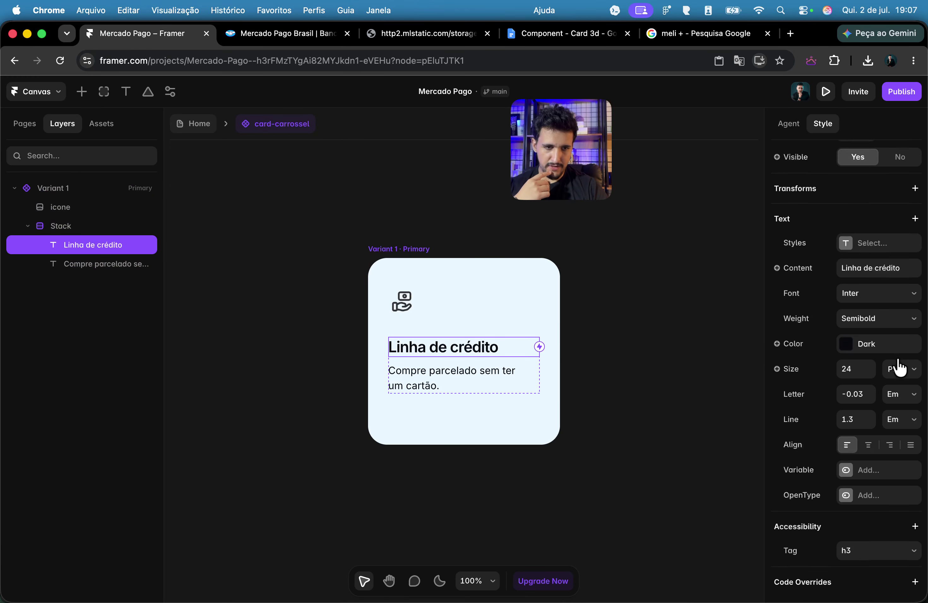
{"action": "left_click", "coordinate": [810, 273]}
{"action": "mouse_move", "coordinate": [774, 294]}
{"action": "left_click", "coordinate": [706, 291]}
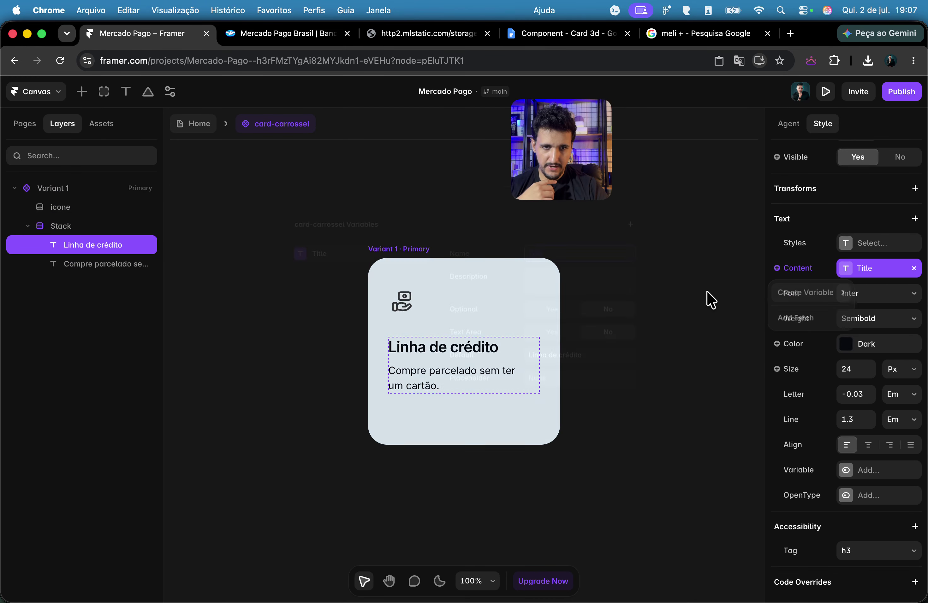
{"action": "left_click", "coordinate": [667, 305]}
Step: Create a plain text variable for the content of the component's description text
{"action": "left_click", "coordinate": [470, 375]}
{"action": "scroll", "coordinate": [858, 314], "scroll_direction": "down", "scroll_amount": 6}
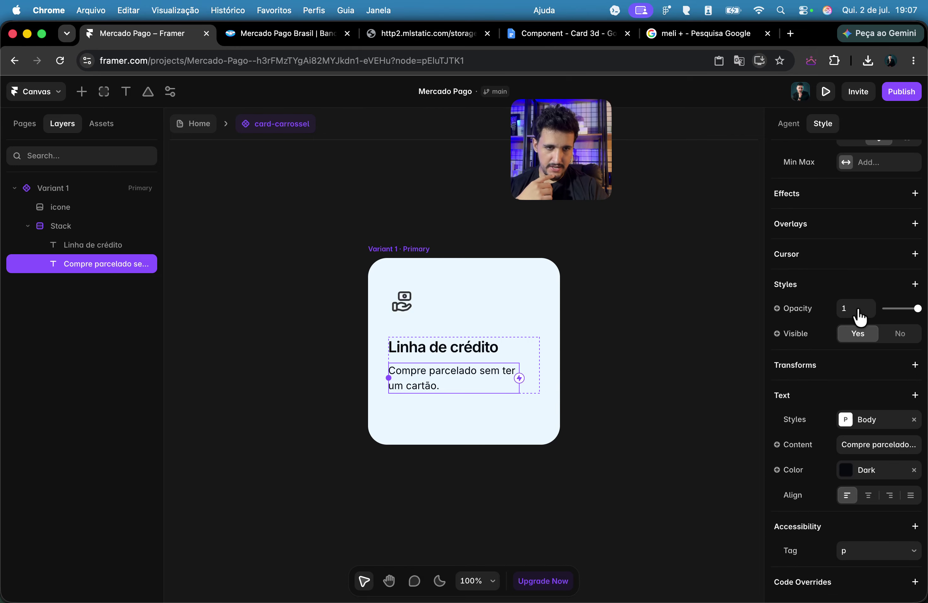
{"action": "left_click", "coordinate": [801, 446]}
{"action": "mouse_move", "coordinate": [778, 468]}
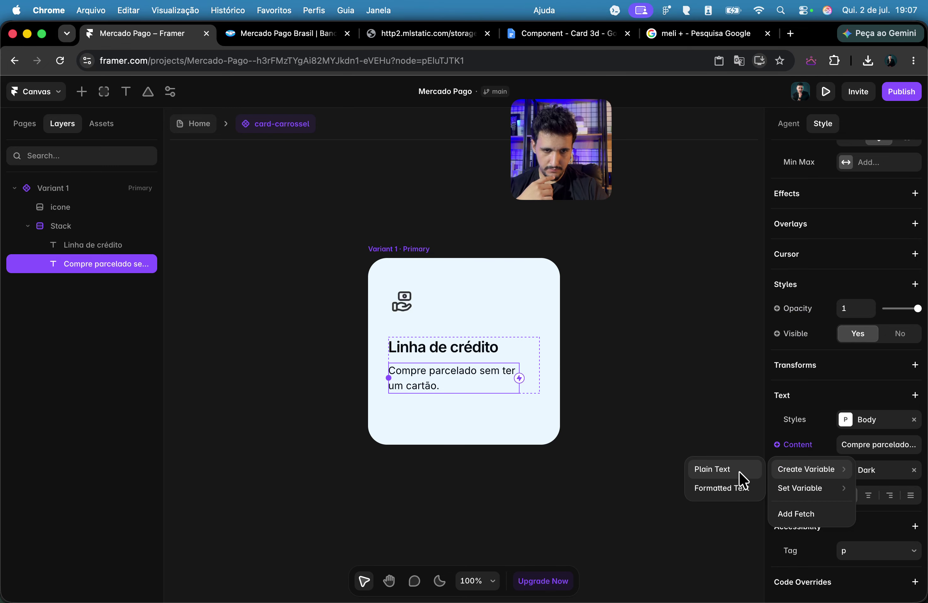
{"action": "left_click", "coordinate": [712, 469]}
{"action": "left_click", "coordinate": [709, 332]}
Step: Create an image variable for the icone layer's fill in the card-carrossel component and return to the Home page
{"action": "left_click", "coordinate": [412, 298]}
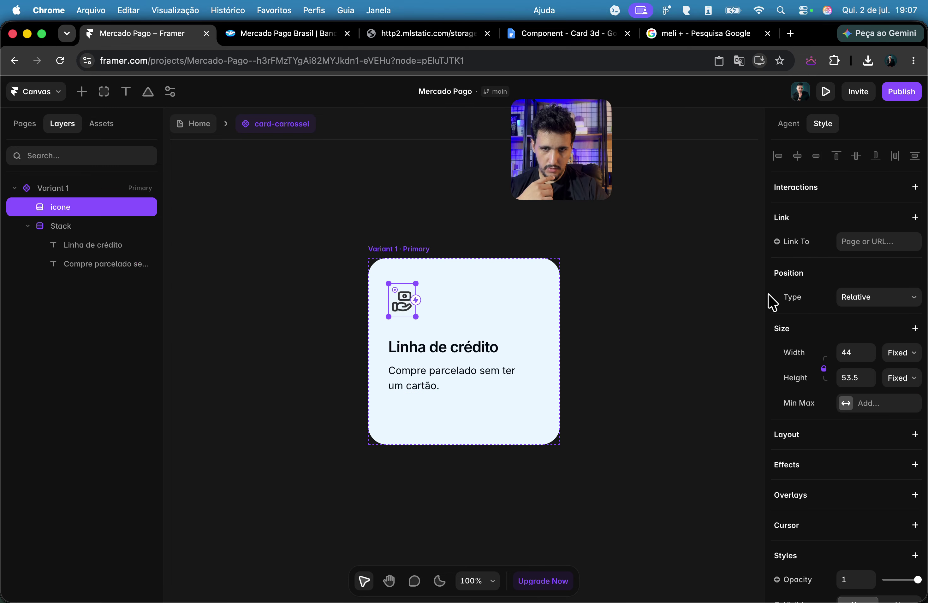
{"action": "scroll", "coordinate": [773, 298], "scroll_direction": "down", "scroll_amount": 5}
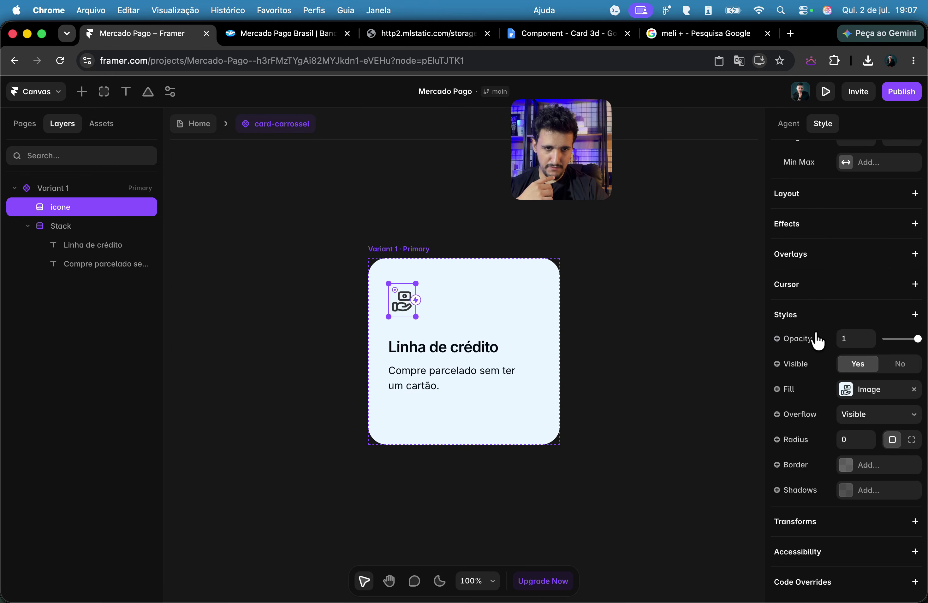
{"action": "left_click", "coordinate": [803, 390]}
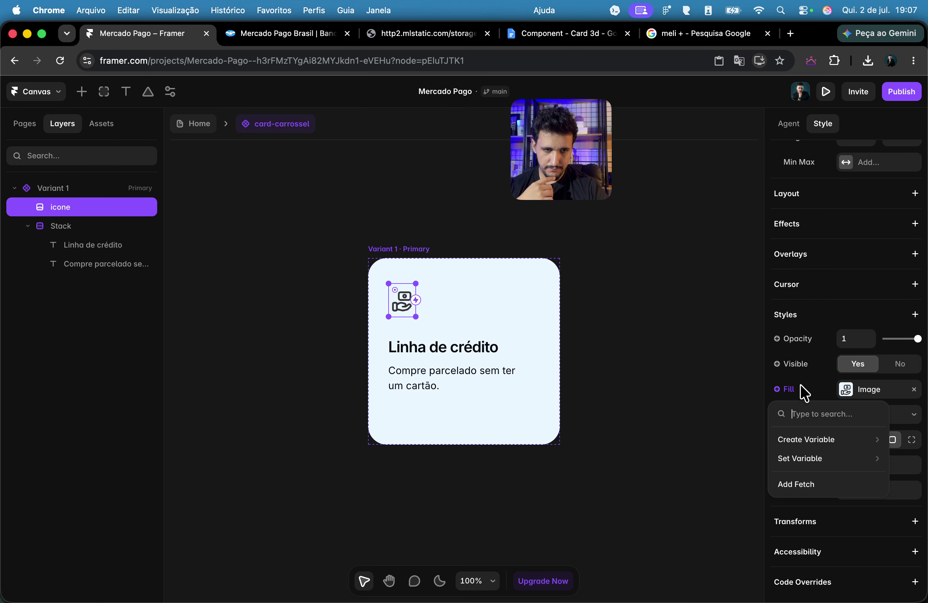
{"action": "left_click", "coordinate": [713, 457]}
{"action": "left_click", "coordinate": [704, 415]}
{"action": "left_click", "coordinate": [203, 124]}
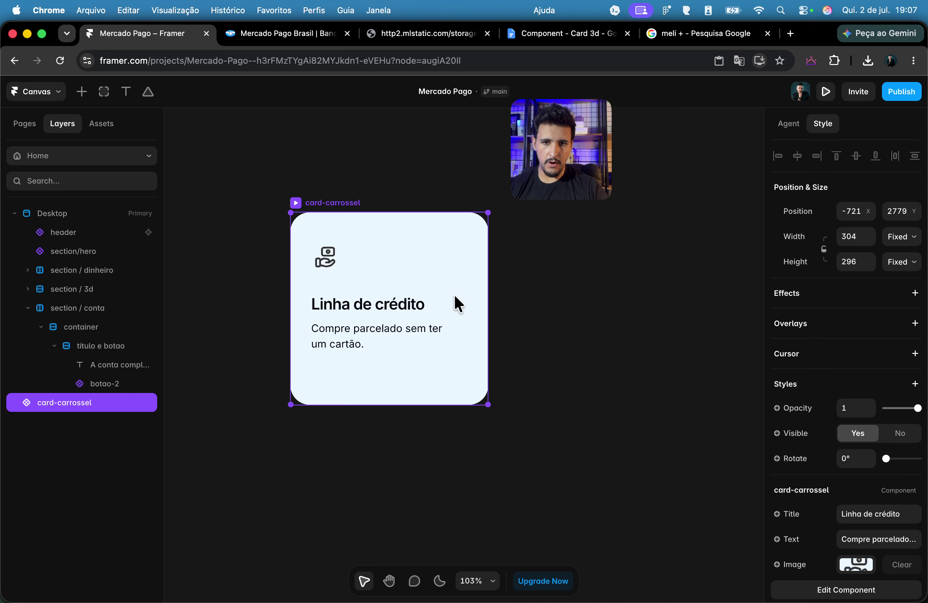
Step: Set the card-carrossel instance's width and height to Fit Content
{"action": "left_click", "coordinate": [901, 237]}
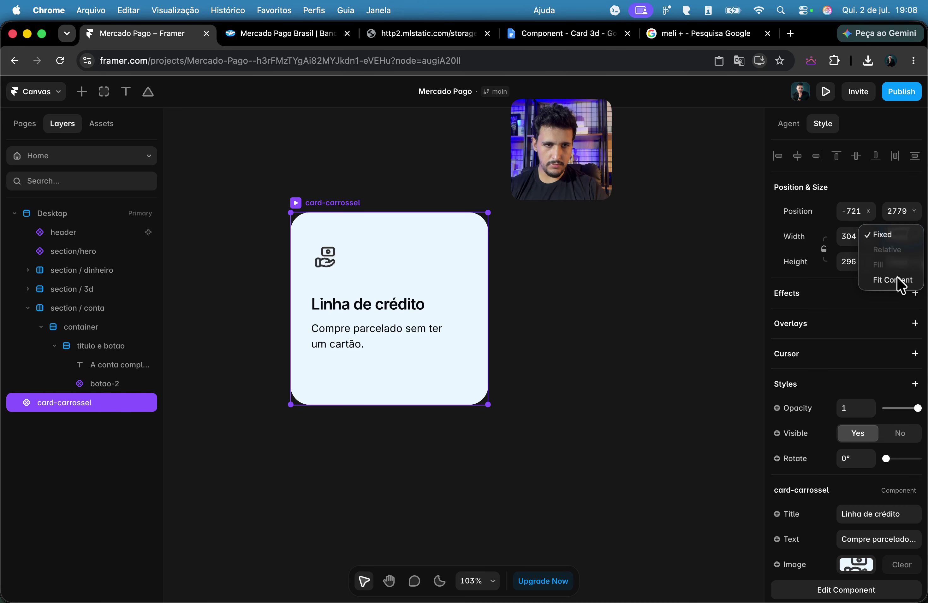
{"action": "left_click", "coordinate": [898, 281]}
{"action": "left_click", "coordinate": [901, 262]}
{"action": "left_click", "coordinate": [891, 307]}
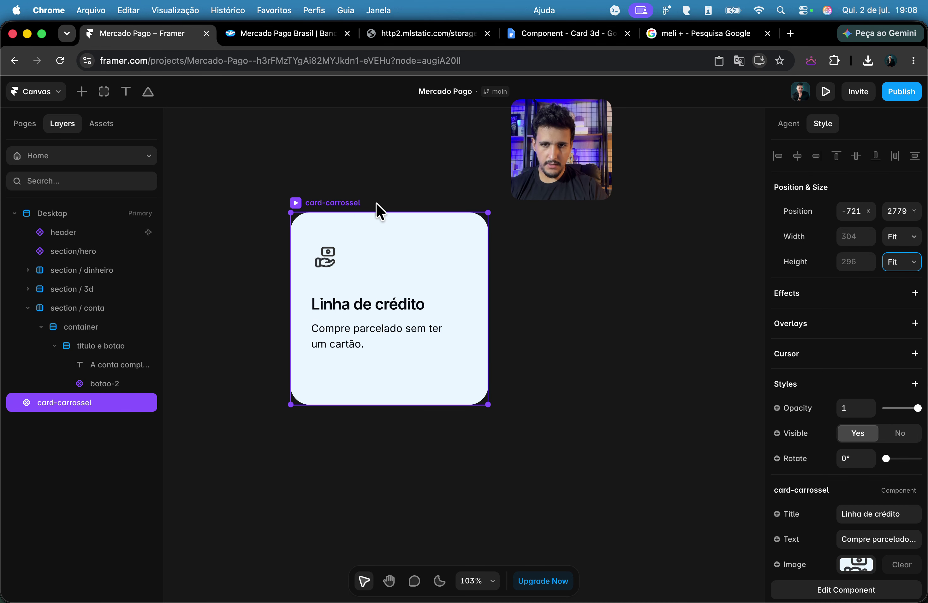
Step: Duplicate the card-carrossel instance beside the original and set the copy's title to Pix, copied from the Mercado Pago site
{"action": "left_click_drag", "start_coordinate": [360, 211], "coordinate": [572, 203]}
{"action": "left_click_drag", "start_coordinate": [606, 283], "coordinate": [359, 293]}
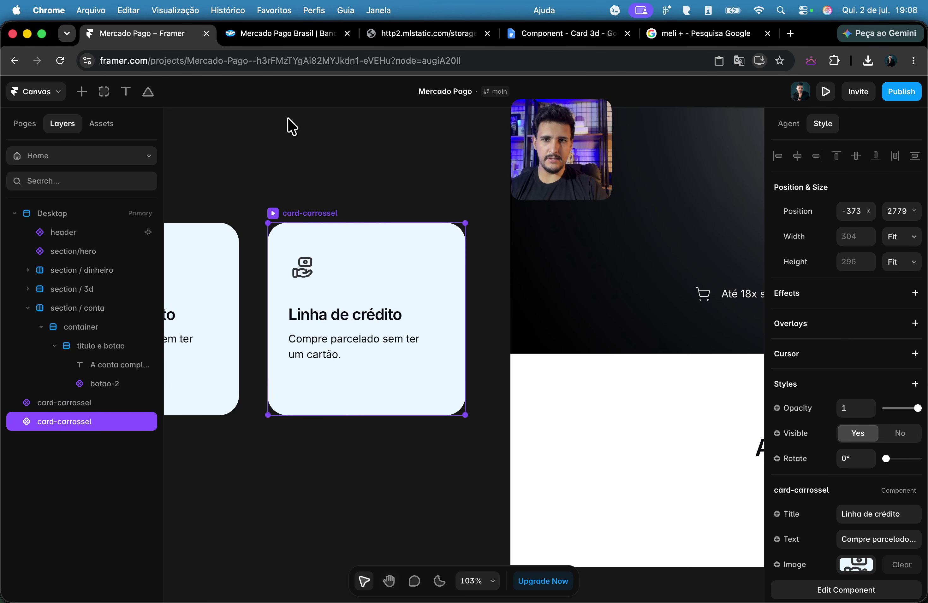
{"action": "left_click", "coordinate": [290, 36]}
{"action": "double_click", "coordinate": [372, 345]}
{"action": "key", "text": "super+c"}
{"action": "left_click", "coordinate": [149, 34]}
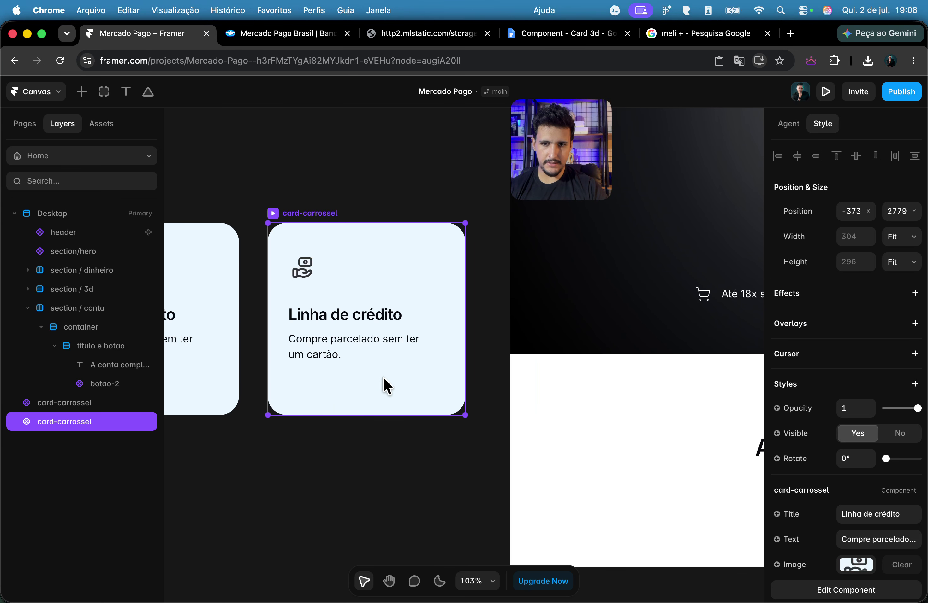
{"action": "scroll", "coordinate": [921, 415], "scroll_direction": "down", "scroll_amount": 2}
{"action": "left_click", "coordinate": [879, 476]}
{"action": "key", "text": "super+v"}
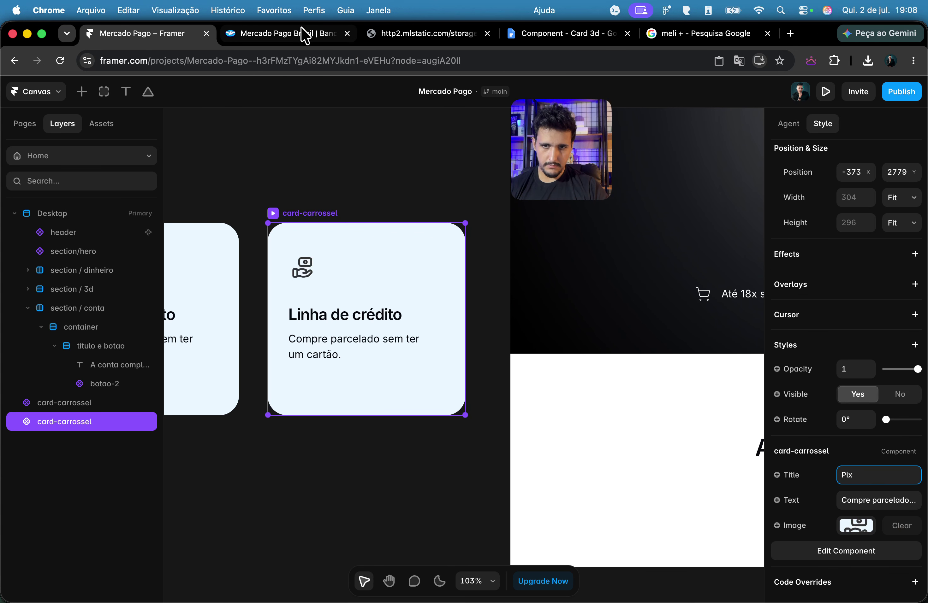
Step: Copy the Pix description from the Mercado Pago site and set the Pix card's text to "Pague, receba e transfira sem taxas."
{"action": "left_click", "coordinate": [304, 35]}
{"action": "triple_click", "coordinate": [396, 372]}
{"action": "key", "text": "super+c"}
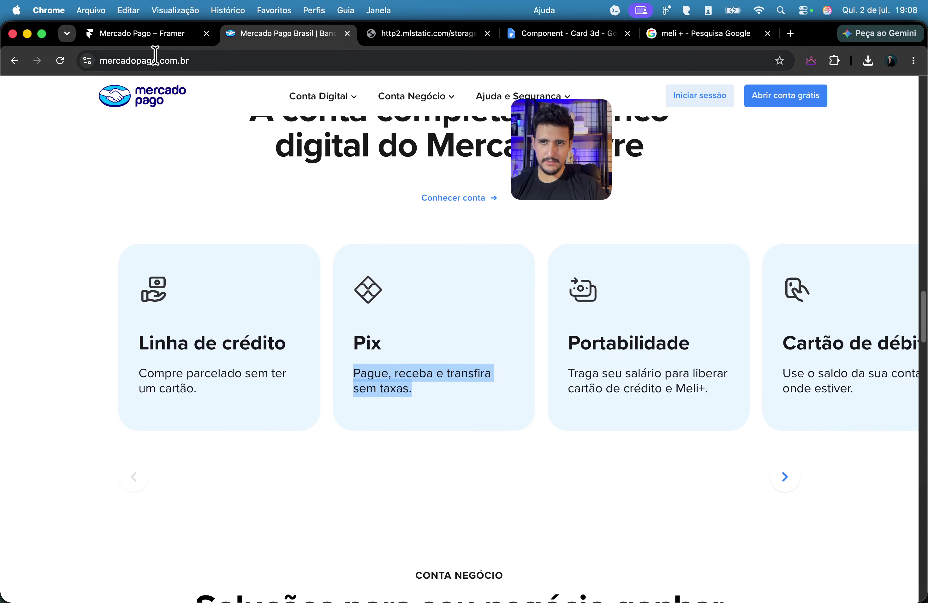
{"action": "left_click", "coordinate": [149, 33]}
{"action": "left_click", "coordinate": [862, 501]}
{"action": "key", "text": "super+v"}
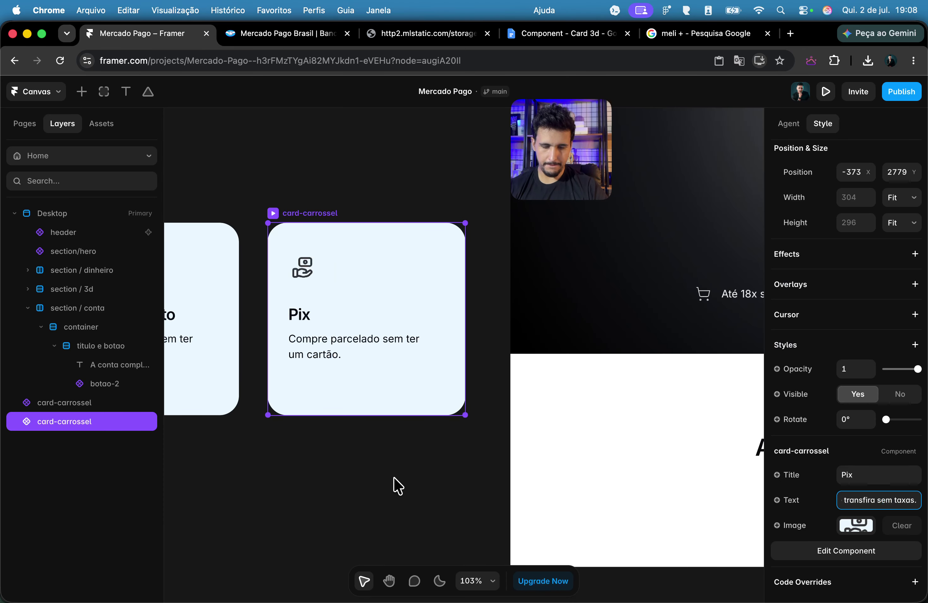
{"action": "left_click", "coordinate": [327, 117]}
Step: Capture a screenshot of just the Pix icon on the Mercado Pago site
{"action": "left_click", "coordinate": [292, 34]}
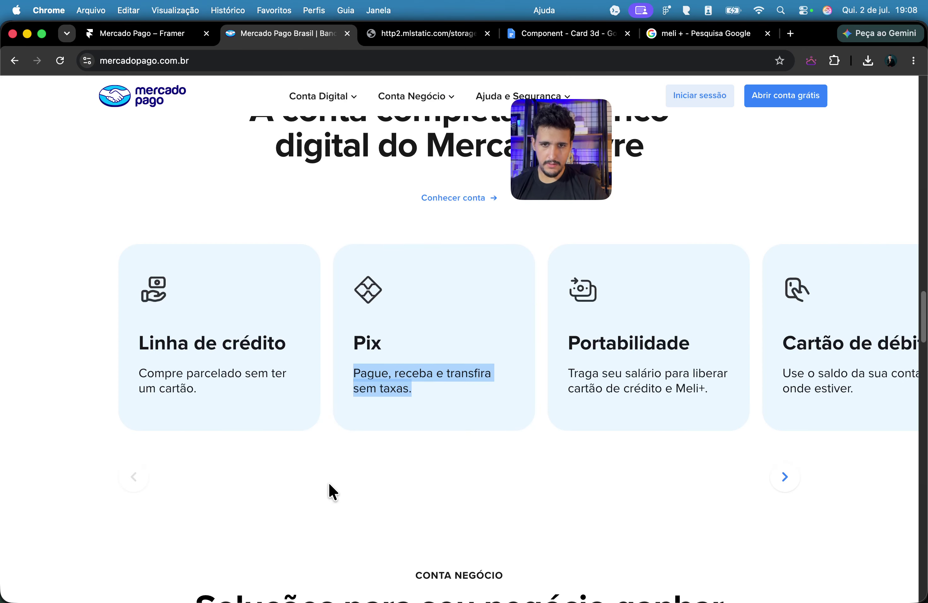
{"action": "key", "text": "super+shift+5"}
{"action": "left_click_drag", "start_coordinate": [151, 278], "coordinate": [369, 280]}
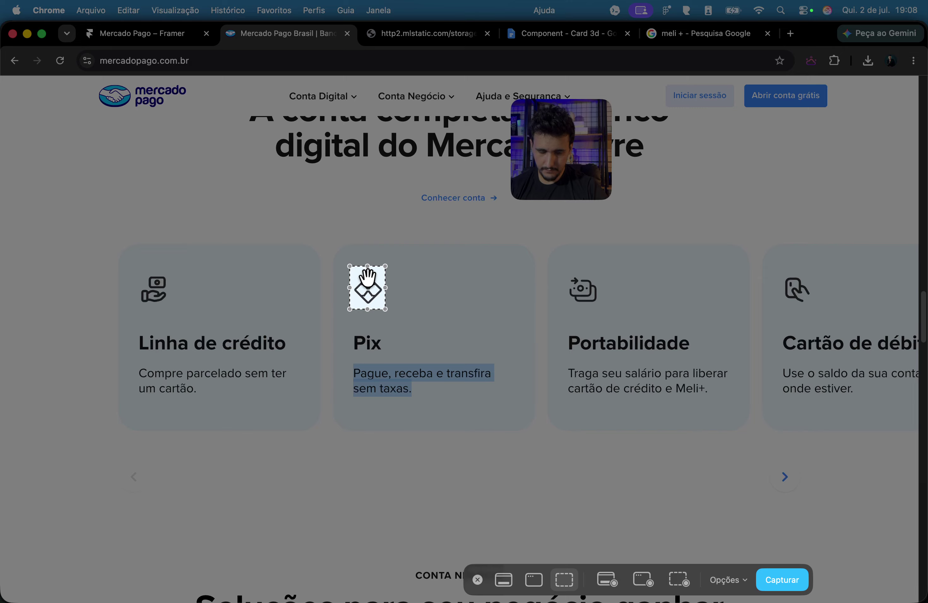
{"action": "key", "text": "Return"}
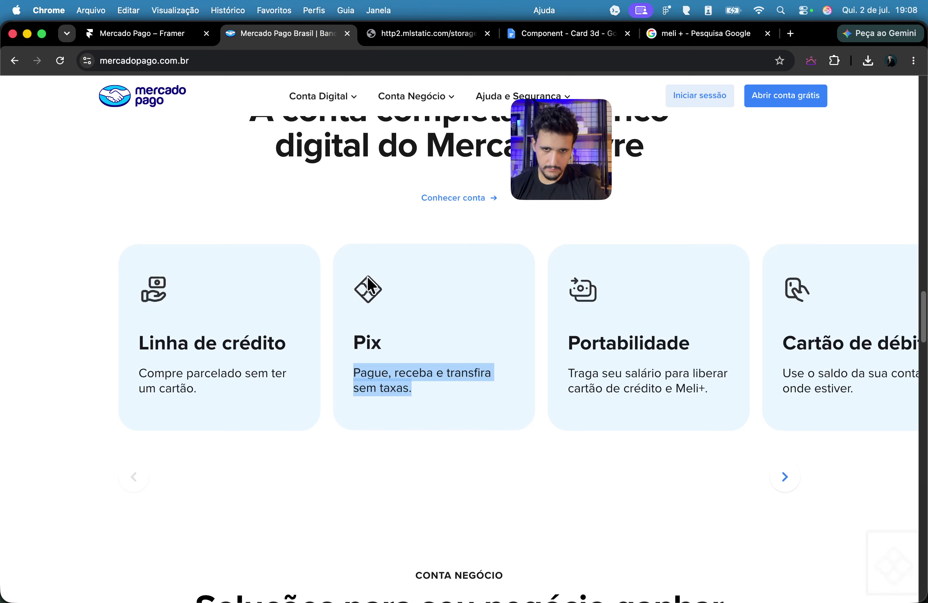
{"action": "left_click", "coordinate": [894, 576]}
{"action": "left_click", "coordinate": [469, 310]}
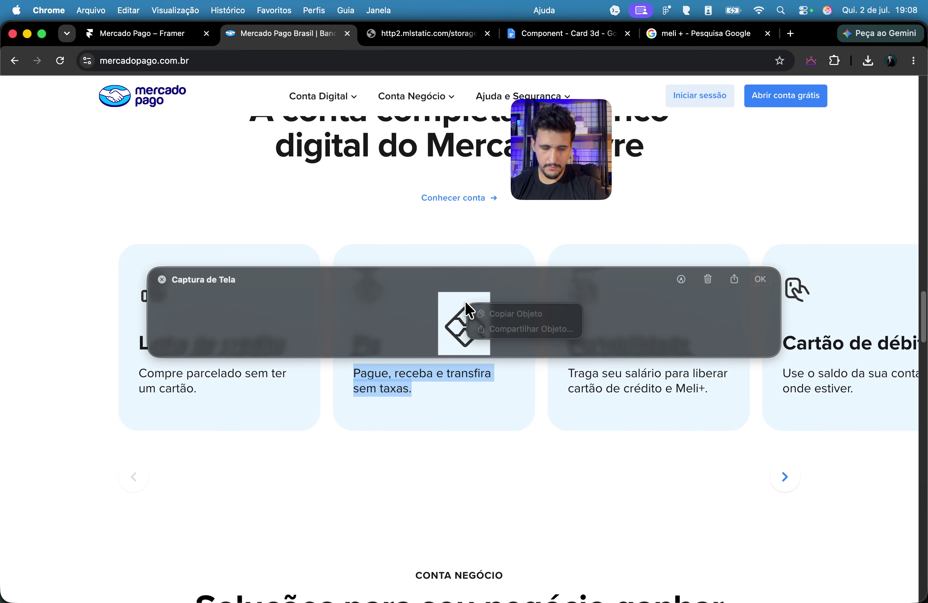
{"action": "left_click", "coordinate": [453, 290]}
{"action": "right_click", "coordinate": [451, 300]}
{"action": "left_click", "coordinate": [424, 302]}
{"action": "left_click", "coordinate": [707, 281]}
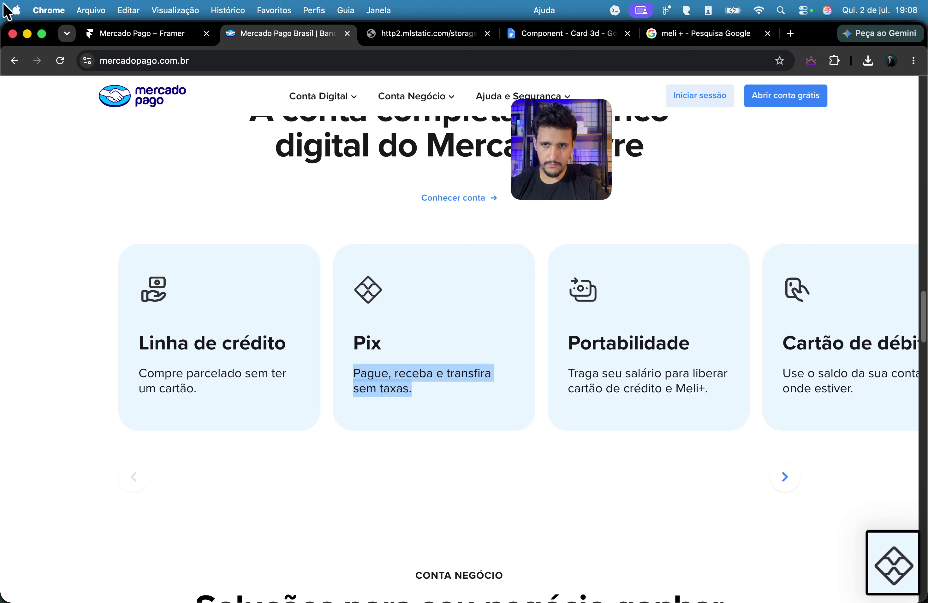
Step: Set the captured Pix icon screenshot as the Pix card's image in Framer
{"action": "left_click", "coordinate": [136, 33]}
{"action": "left_click", "coordinate": [384, 315]}
{"action": "left_click", "coordinate": [847, 532]}
{"action": "left_click_drag", "start_coordinate": [891, 563], "coordinate": [682, 439]}
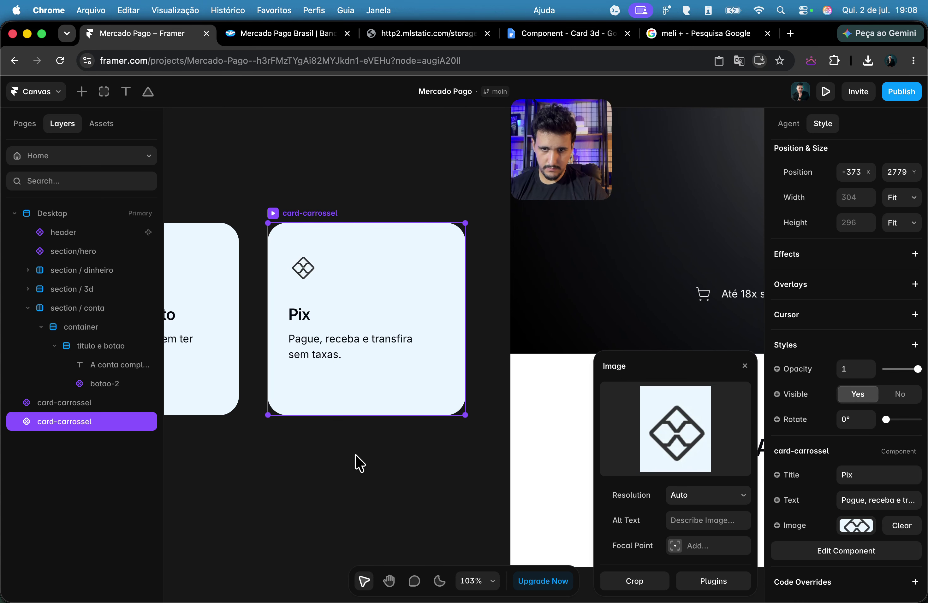
{"action": "left_click", "coordinate": [367, 464]}
Step: Move both cards farther away from the page frame and place a copy of the Linha de crédito card below the original
{"action": "scroll", "coordinate": [393, 389], "scroll_direction": "down", "scroll_amount": 5}
{"action": "scroll", "coordinate": [391, 396], "scroll_direction": "left", "scroll_amount": 5}
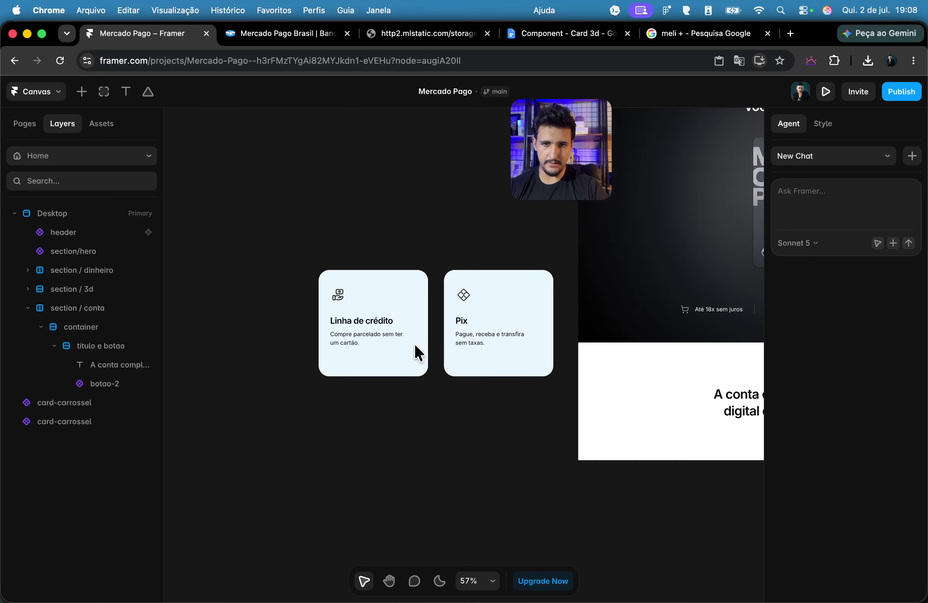
{"action": "left_click", "coordinate": [372, 288]}
{"action": "left_click_drag", "start_coordinate": [382, 292], "coordinate": [358, 266]}
{"action": "left_click_drag", "start_coordinate": [462, 282], "coordinate": [310, 218]}
{"action": "left_click", "coordinate": [216, 215]}
{"action": "left_click_drag", "start_coordinate": [219, 223], "coordinate": [228, 348]}
Step: Copy the Portabilidade heading from the Mercado Pago site and use it as the new lower card's title
{"action": "left_click", "coordinate": [310, 39]}
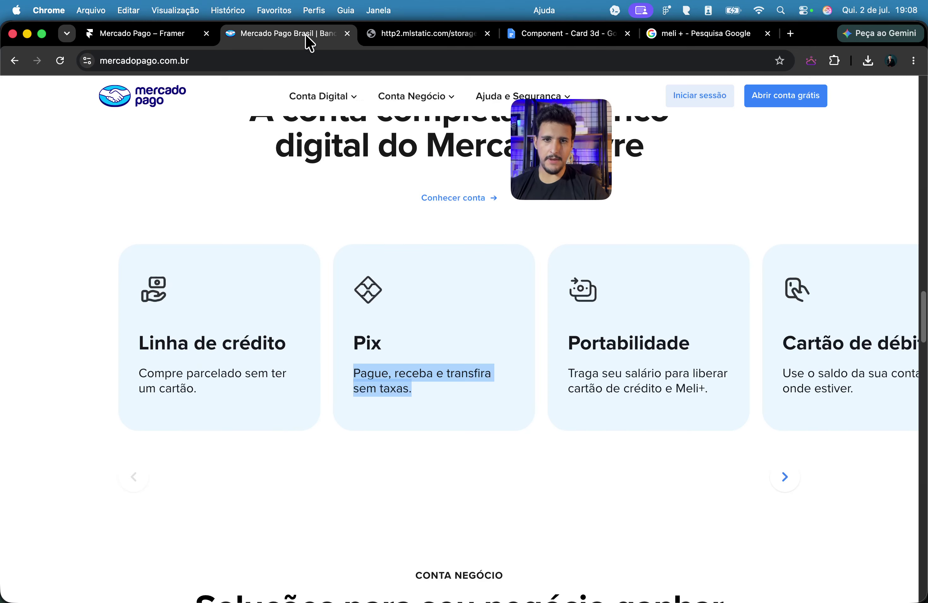
{"action": "double_click", "coordinate": [604, 341]}
{"action": "key", "text": "super+c"}
{"action": "left_click", "coordinate": [164, 36]}
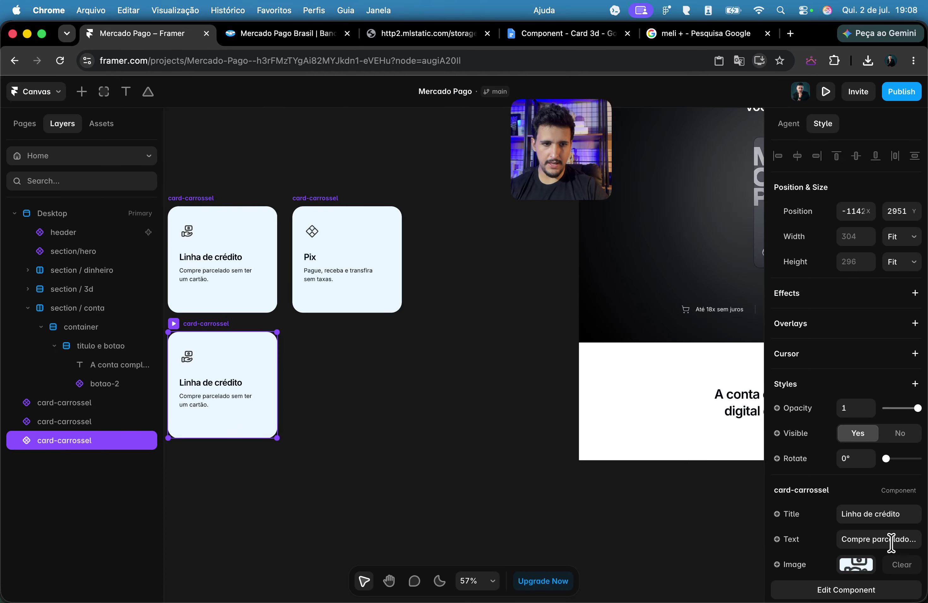
{"action": "right_click", "coordinate": [897, 519]}
{"action": "left_click", "coordinate": [895, 513]}
{"action": "key", "text": "super+v"}
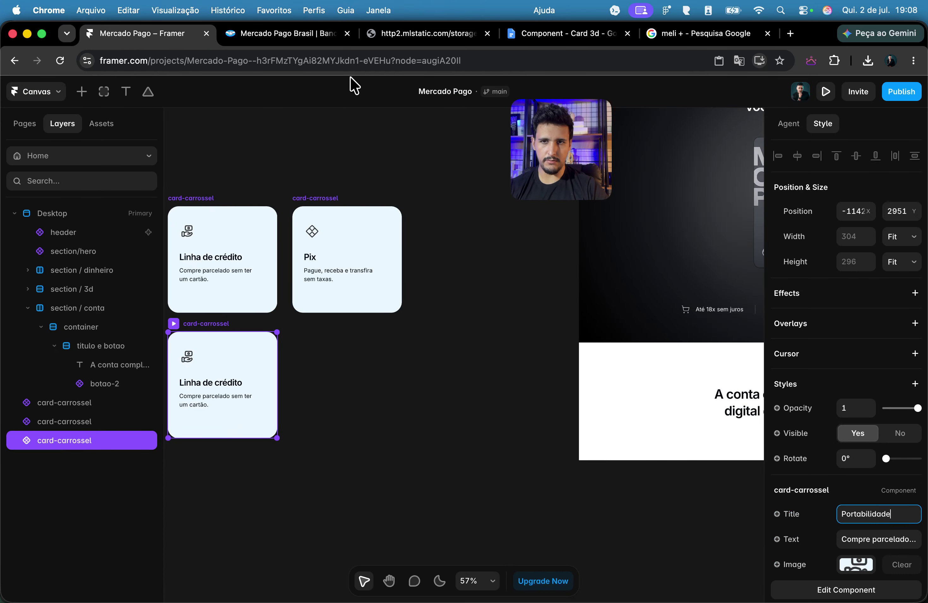
Step: Copy the Portabilidade description from the site and set the card's text to "Traga seu salário para liberar cartão de crédito e Meli+."
{"action": "left_click", "coordinate": [308, 39]}
{"action": "triple_click", "coordinate": [667, 383]}
{"action": "key", "text": "super+c"}
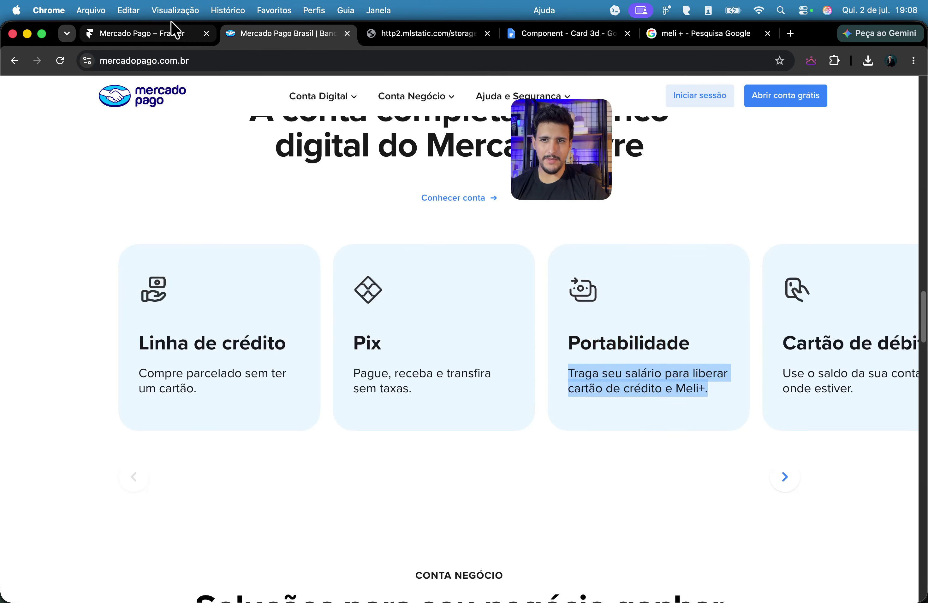
{"action": "left_click", "coordinate": [163, 35]}
{"action": "key", "text": "Tab"}
{"action": "key", "text": "super+v"}
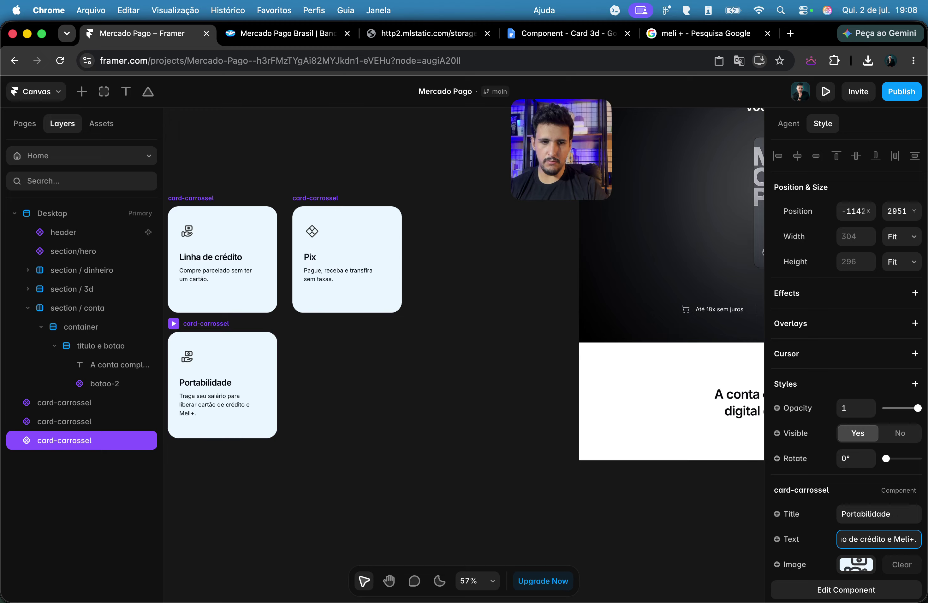
Step: Widen the description text slightly in the card-carrossel component so Portabilidade's description fits two lines, and return to the Home page
{"action": "scroll", "coordinate": [356, 341], "scroll_direction": "left", "scroll_amount": 3}
{"action": "scroll", "coordinate": [271, 375], "scroll_direction": "up", "scroll_amount": 5}
{"action": "double_click", "coordinate": [312, 383]}
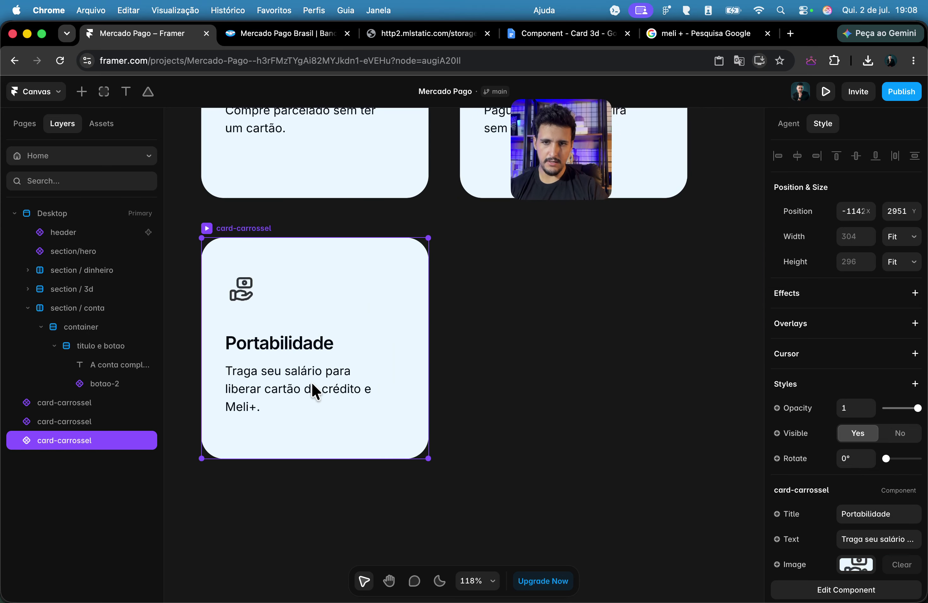
{"action": "left_click", "coordinate": [472, 383]}
{"action": "left_click_drag", "start_coordinate": [516, 385], "coordinate": [520, 388]}
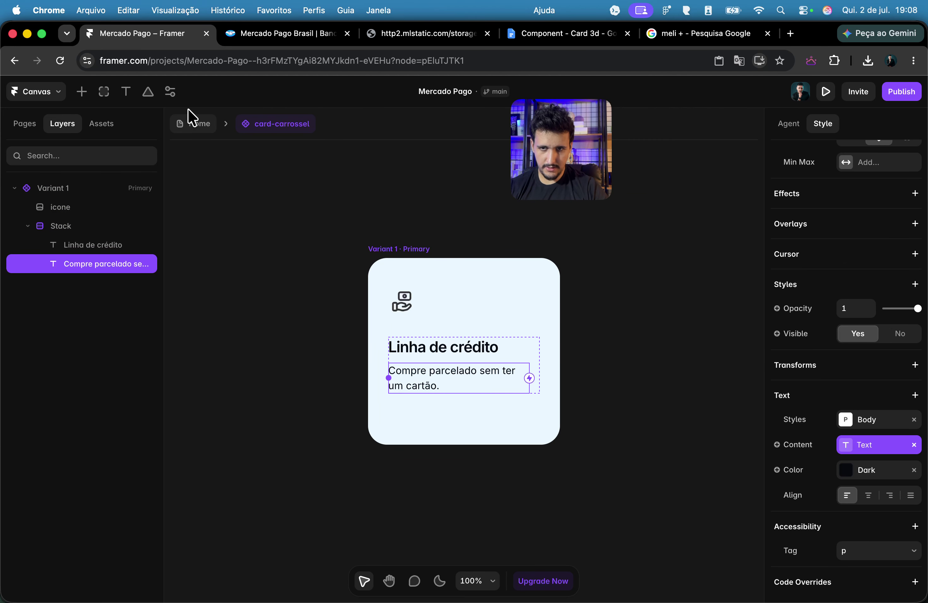
{"action": "left_click", "coordinate": [190, 123]}
{"action": "left_click", "coordinate": [458, 450]}
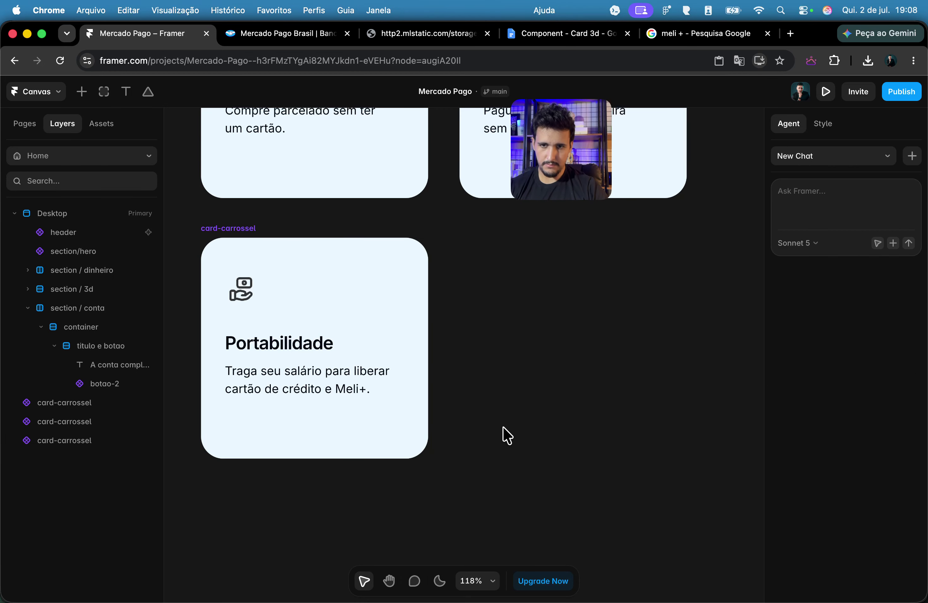
Step: Capture a screenshot of just the Portabilidade icon on the Mercado Pago site
{"action": "left_click", "coordinate": [238, 34]}
{"action": "left_click", "coordinate": [606, 513]}
{"action": "key", "text": "super+shift+5"}
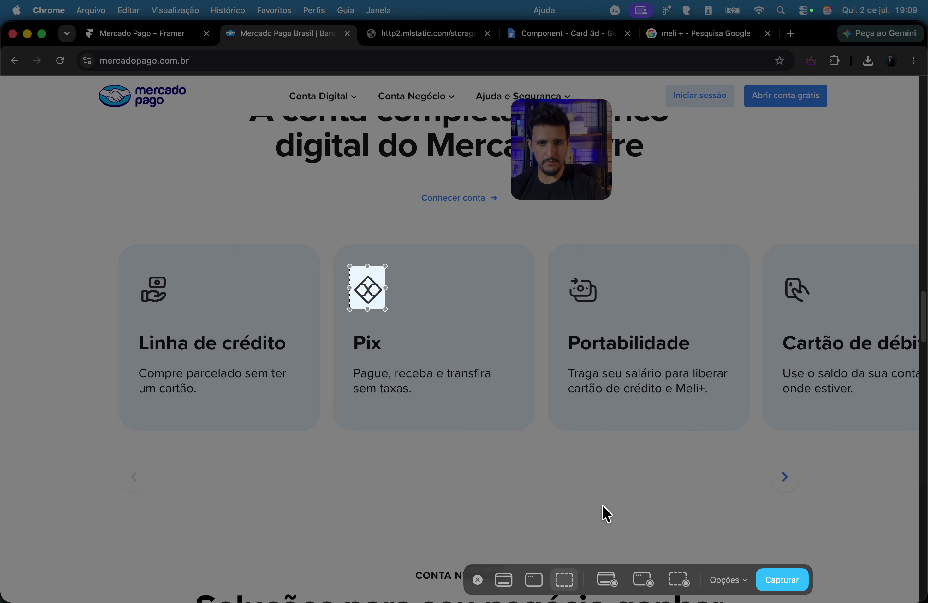
{"action": "left_click_drag", "start_coordinate": [369, 285], "coordinate": [581, 284]}
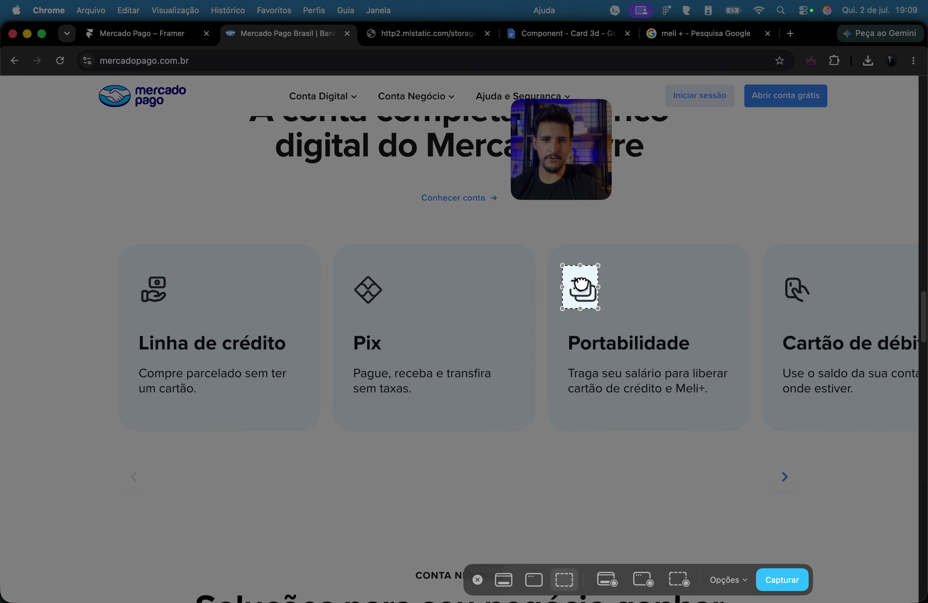
{"action": "key", "text": "Return"}
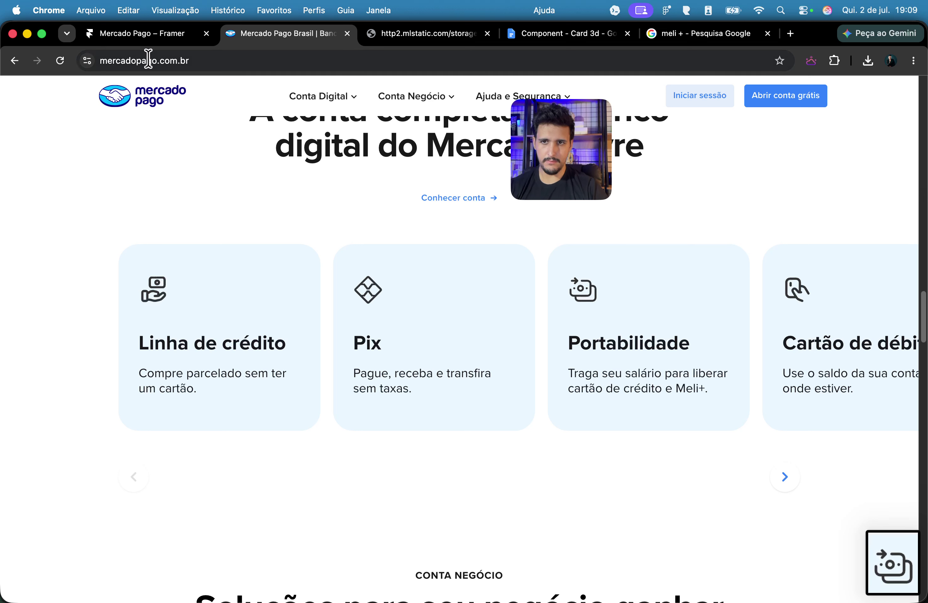
Step: Set the captured icon screenshot as the Portabilidade card's image in Framer and place a copy of that card beside it
{"action": "left_click", "coordinate": [145, 34]}
{"action": "left_click", "coordinate": [339, 377]}
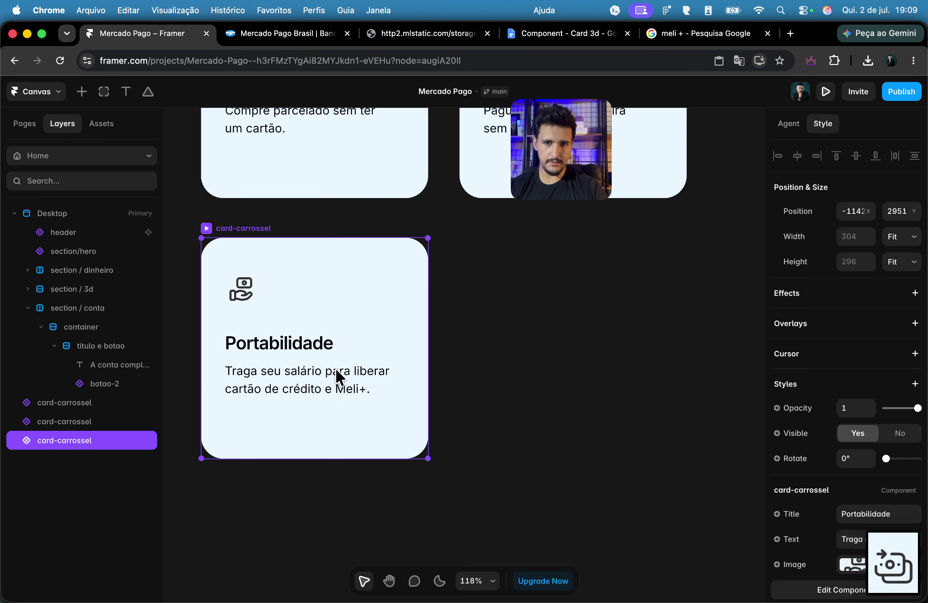
{"action": "left_click", "coordinate": [847, 574]}
{"action": "left_click_drag", "start_coordinate": [882, 551], "coordinate": [670, 435]}
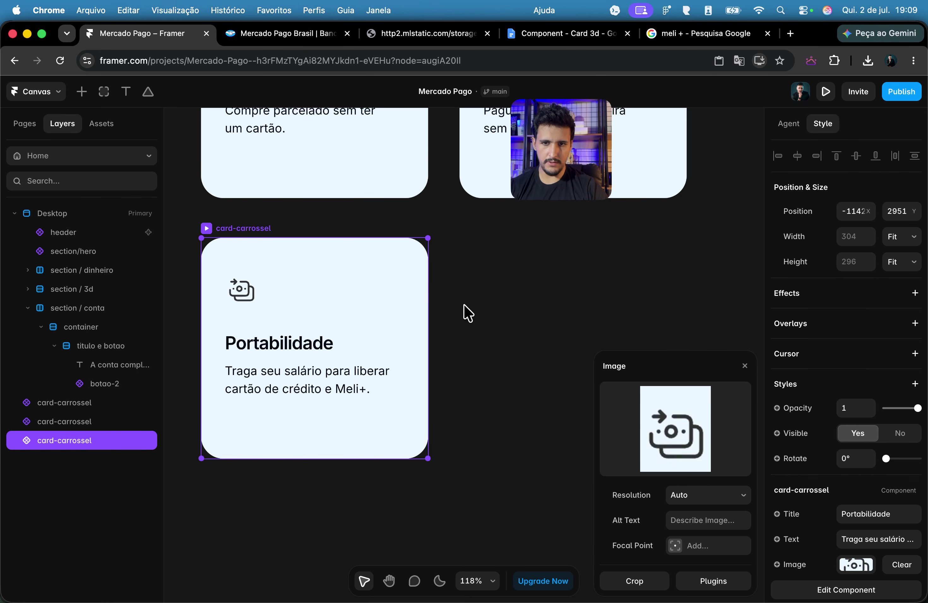
{"action": "left_click", "coordinate": [451, 313]}
{"action": "left_click", "coordinate": [257, 299]}
{"action": "left_click_drag", "start_coordinate": [256, 298], "coordinate": [517, 310]}
Step: Advance the Mercado Pago site's carousel to its last cards and capture a screenshot of just the Cartão de débito icon
{"action": "left_click", "coordinate": [255, 39]}
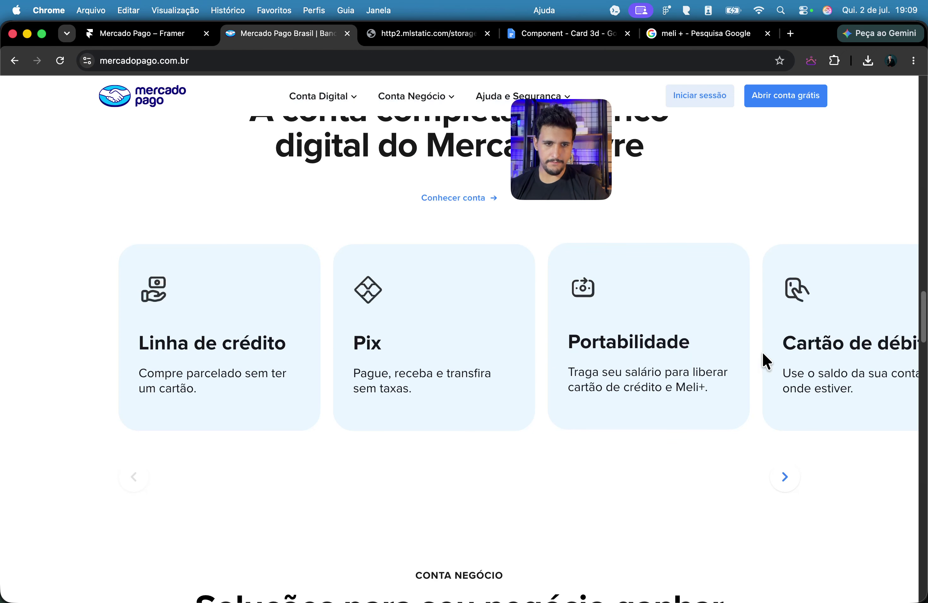
{"action": "left_click", "coordinate": [788, 477]}
{"action": "left_click", "coordinate": [782, 484]}
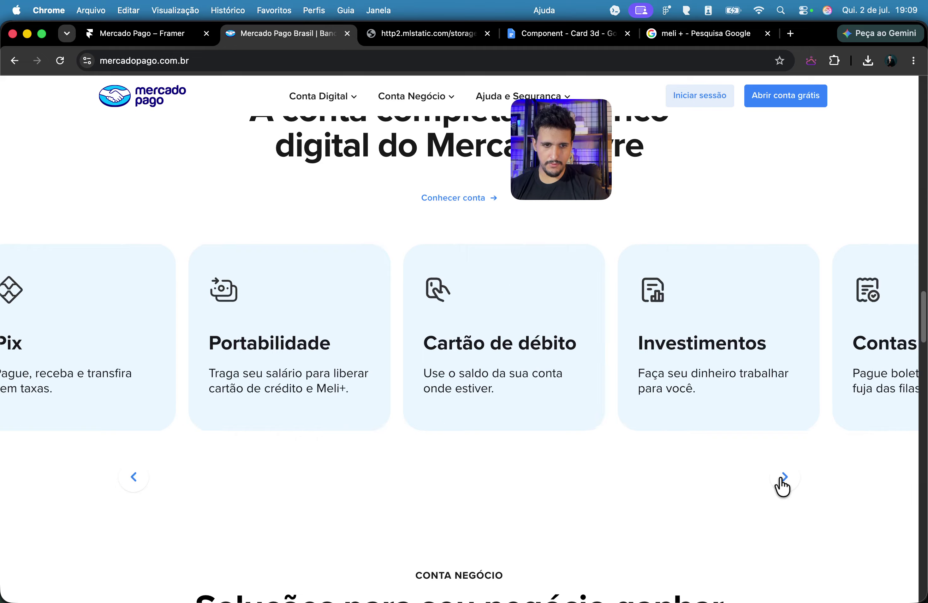
{"action": "left_click", "coordinate": [781, 485]}
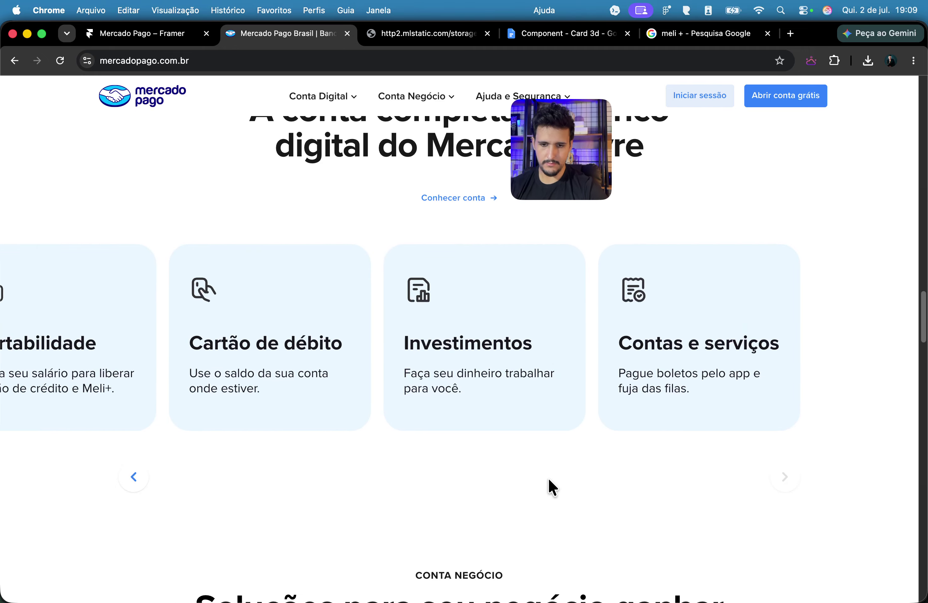
{"action": "key", "text": "super+shift+5"}
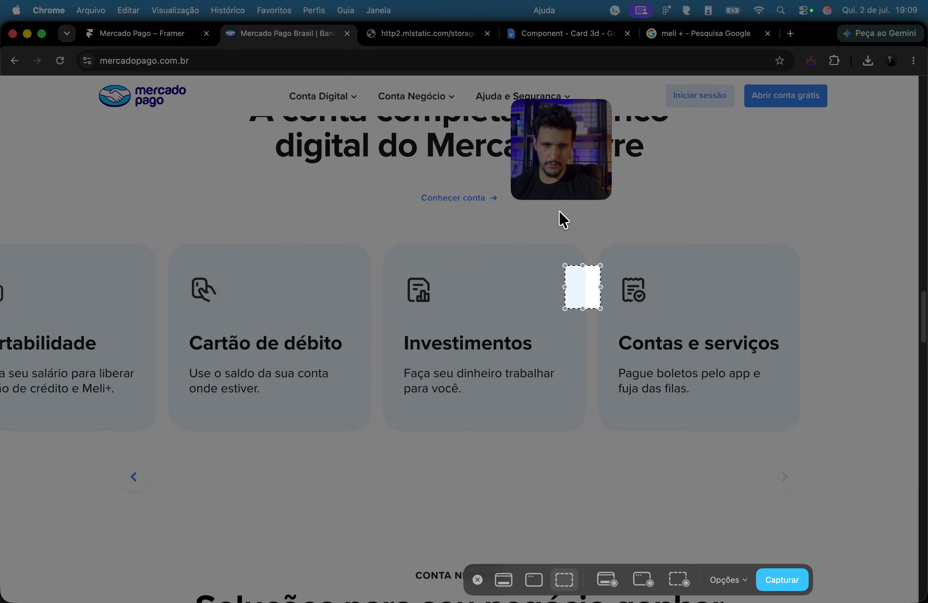
{"action": "left_click_drag", "start_coordinate": [586, 294], "coordinate": [206, 296]}
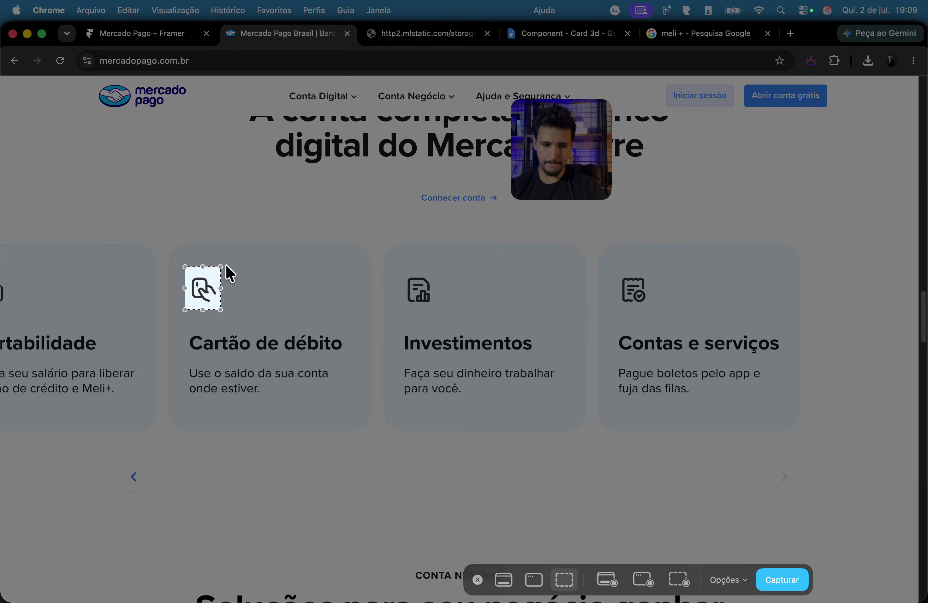
{"action": "key", "text": "Return"}
Step: Switch to Framer and set the captured Cartão de débito icon as the image of the duplicated Portabilidade card
{"action": "left_click", "coordinate": [110, 33]}
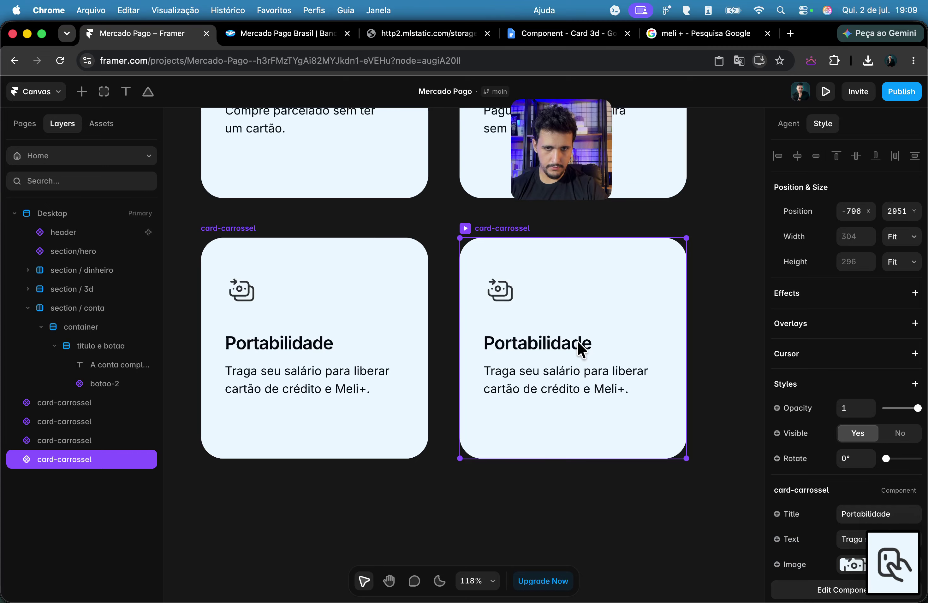
{"action": "left_click", "coordinate": [852, 565]}
{"action": "left_click_drag", "start_coordinate": [893, 564], "coordinate": [674, 429]}
Step: Copy the debit card heading from the Mercado Pago site and set the duplicated card's title in Framer to "Cartão de débito"
{"action": "left_click", "coordinate": [263, 34]}
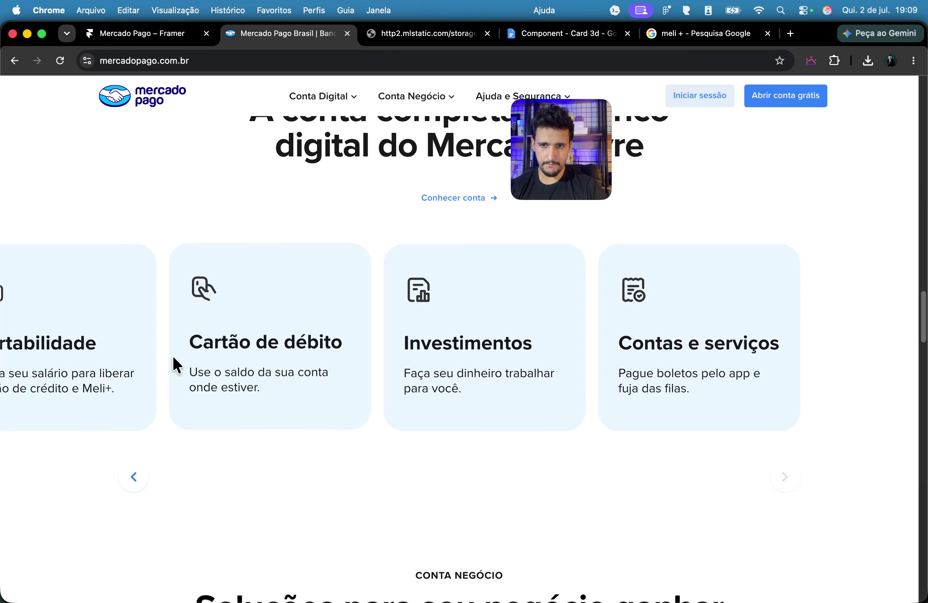
{"action": "triple_click", "coordinate": [225, 339]}
{"action": "key", "text": "cmd+c"}
{"action": "left_click", "coordinate": [128, 34]}
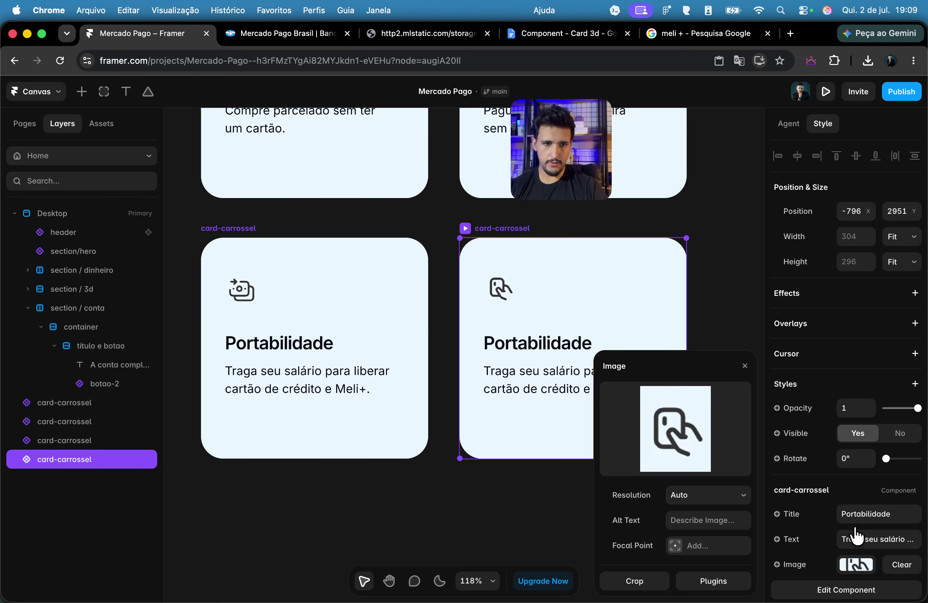
{"action": "left_click", "coordinate": [866, 514]}
{"action": "key", "text": "cmd+v"}
Step: Copy the Cartão de débito description from the site and set the card's text to "Use o saldo da sua conta onde estiver."
{"action": "left_click", "coordinate": [263, 33]}
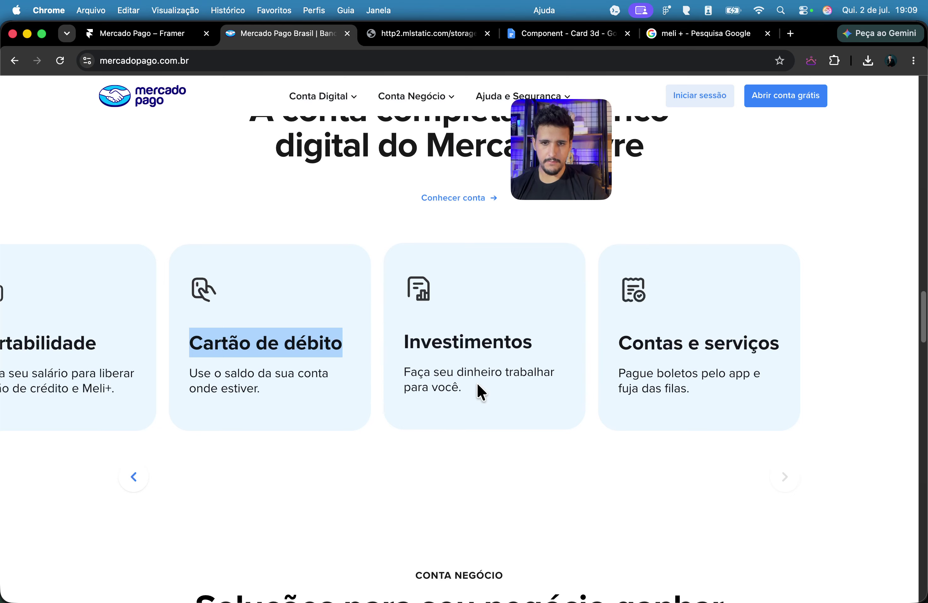
{"action": "triple_click", "coordinate": [295, 375]}
{"action": "key", "text": "cmd+c"}
{"action": "left_click", "coordinate": [127, 37]}
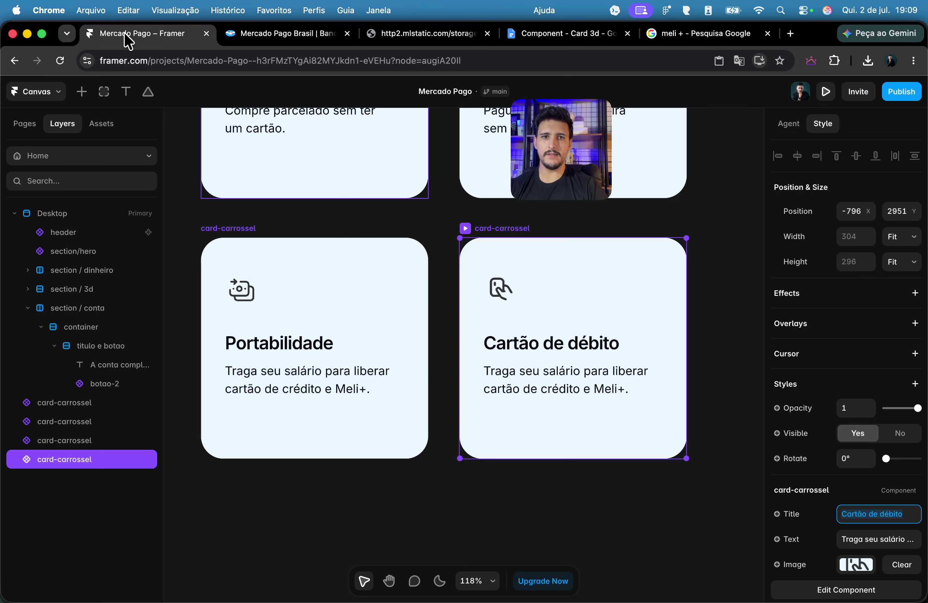
{"action": "left_click", "coordinate": [883, 539]}
{"action": "key", "text": "cmd+v"}
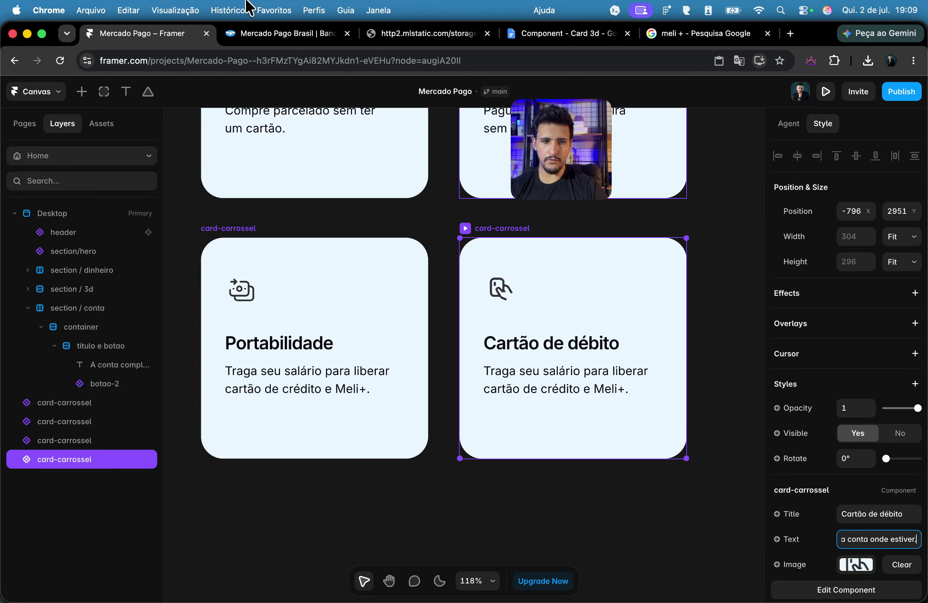
Step: Copy the Investimentos heading from the site, duplicate the Portabilidade card below itself in Framer, and title the copy "Investimentos"
{"action": "left_click", "coordinate": [265, 35]}
{"action": "double_click", "coordinate": [477, 348]}
{"action": "key", "text": "cmd+c"}
{"action": "left_click", "coordinate": [178, 37]}
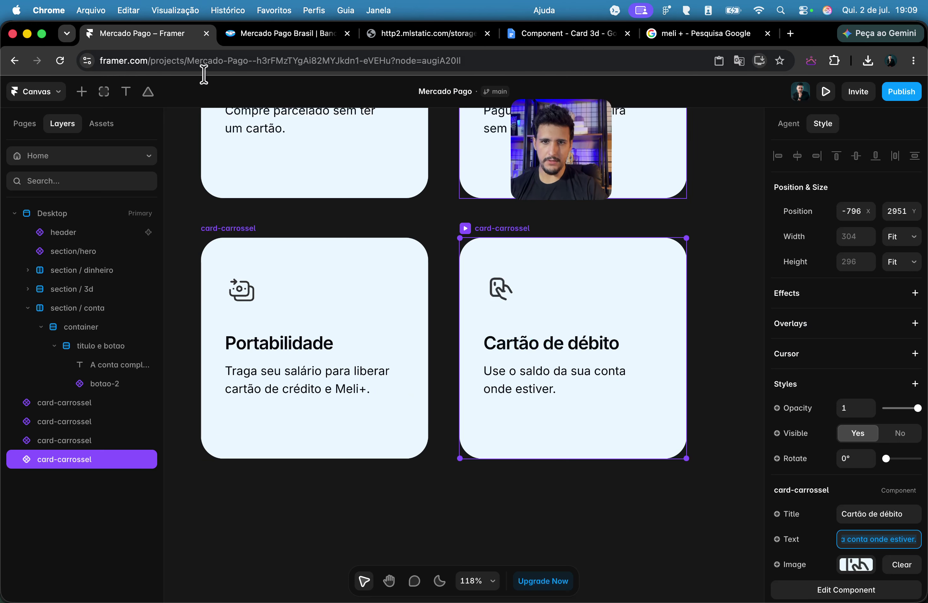
{"action": "left_click", "coordinate": [391, 263]}
{"action": "left_click_drag", "start_coordinate": [361, 268], "coordinate": [367, 532]}
{"action": "left_click", "coordinate": [872, 516]}
{"action": "key", "text": "cmd+v"}
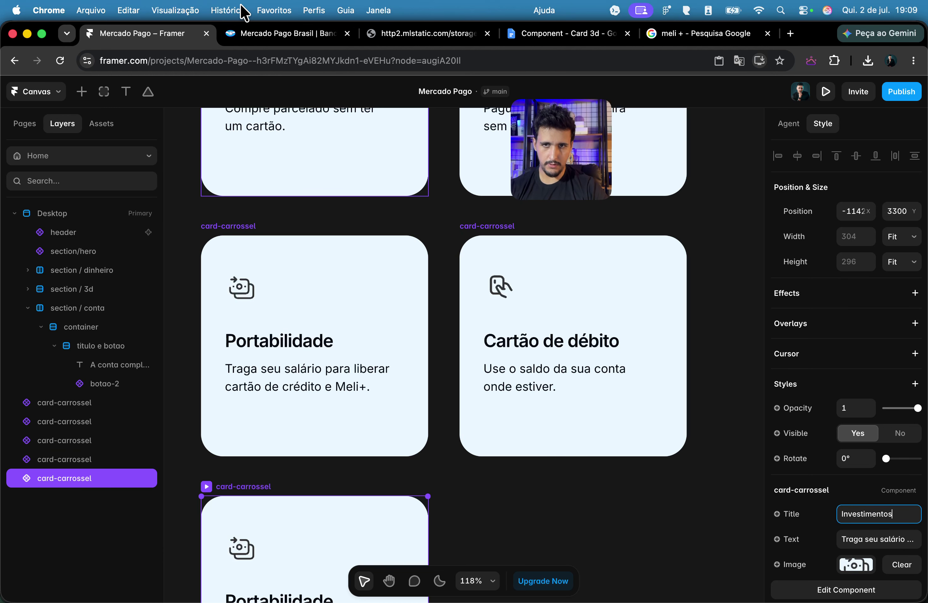
Step: Copy the Investimentos description from the site and set the card's text to "Faça seu dinheiro trabalhar para você."
{"action": "left_click", "coordinate": [274, 35]}
{"action": "triple_click", "coordinate": [490, 372]}
{"action": "key", "text": "cmd+c"}
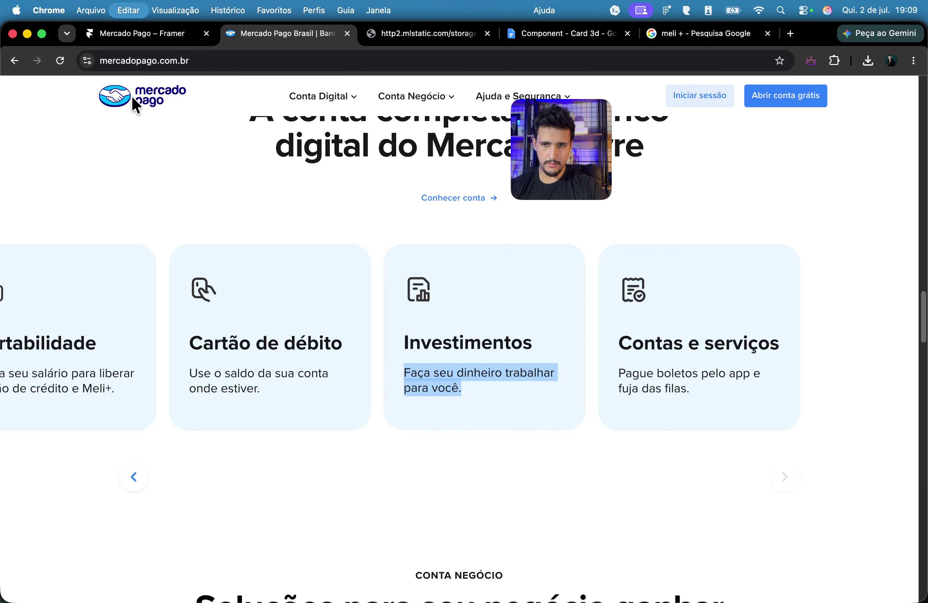
{"action": "left_click", "coordinate": [118, 37]}
{"action": "left_click", "coordinate": [911, 538]}
{"action": "key", "text": "cmd+v"}
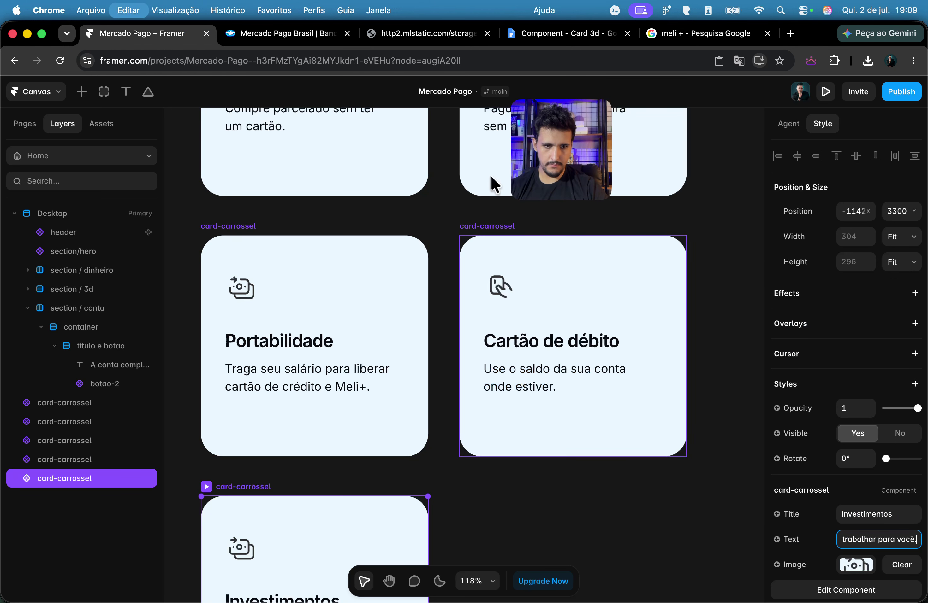
Step: Copy the Contas e serviços heading from the site, duplicate the Investimentos card beside itself in Framer, and title the copy "Contas e serviços"
{"action": "left_click", "coordinate": [288, 34]}
{"action": "triple_click", "coordinate": [663, 338]}
{"action": "key", "text": "cmd+c"}
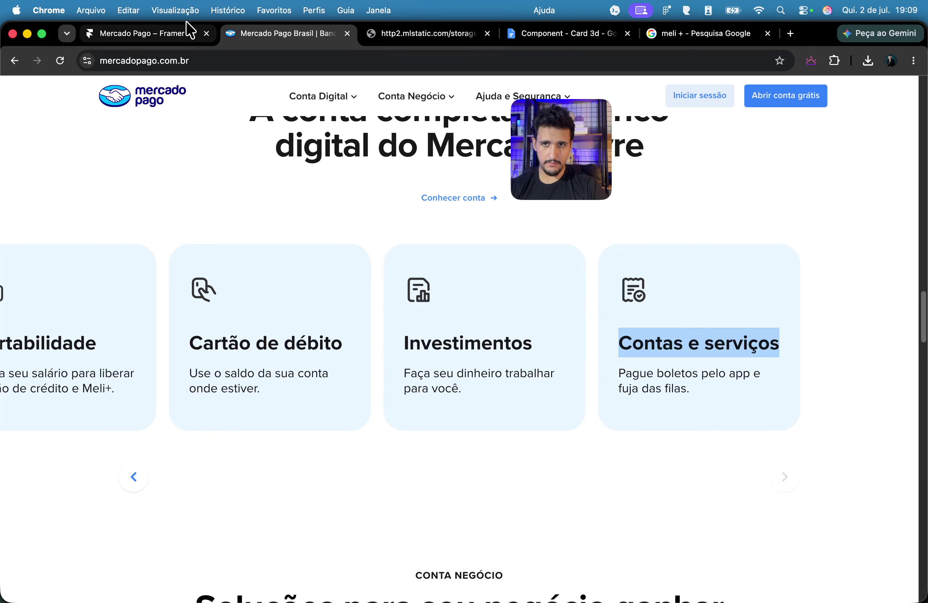
{"action": "left_click", "coordinate": [165, 34]}
{"action": "left_click_drag", "start_coordinate": [344, 502], "coordinate": [594, 518]}
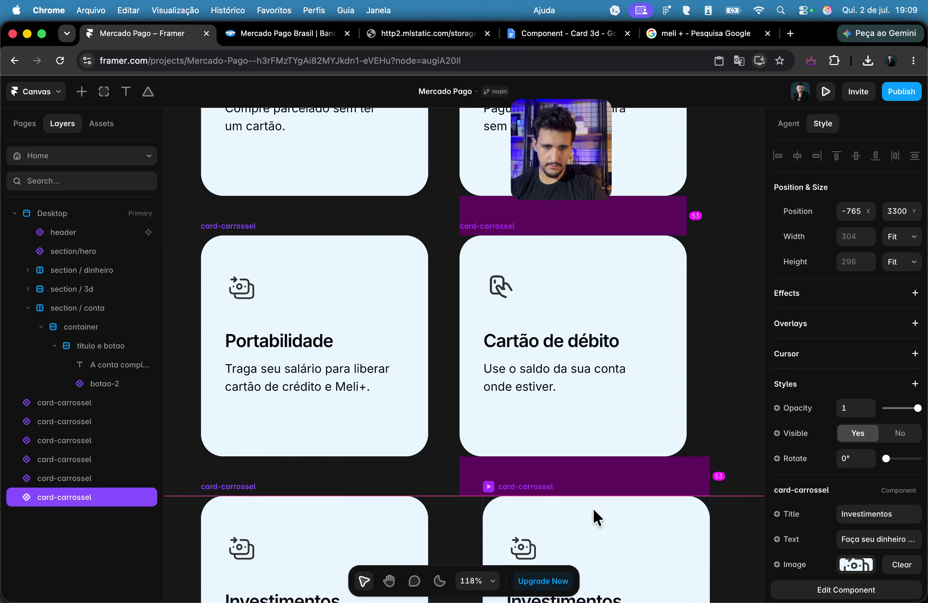
{"action": "scroll", "coordinate": [597, 392], "scroll_direction": "down", "scroll_amount": 5}
{"action": "left_click", "coordinate": [894, 514]}
{"action": "key", "text": "cmd+v"}
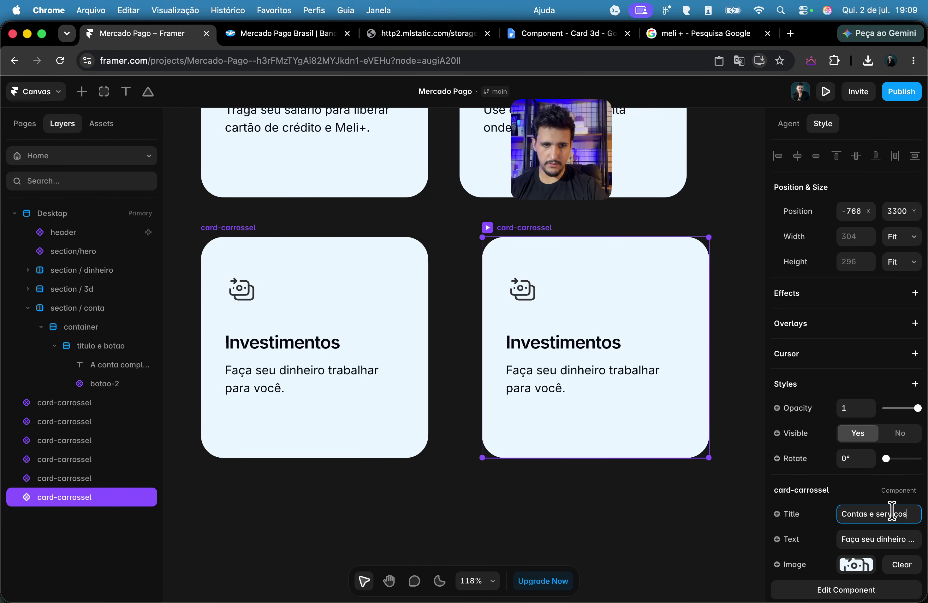
Step: Copy the Contas e serviços description from the site and set the card's text to "Pague boletos pelo app e fuja das filas."
{"action": "left_click", "coordinate": [276, 35]}
{"action": "left_click", "coordinate": [636, 386]}
{"action": "triple_click", "coordinate": [635, 386]}
{"action": "key", "text": "cmd+c"}
{"action": "left_click", "coordinate": [143, 36]}
{"action": "left_click", "coordinate": [860, 546]}
{"action": "key", "text": "cmd+v"}
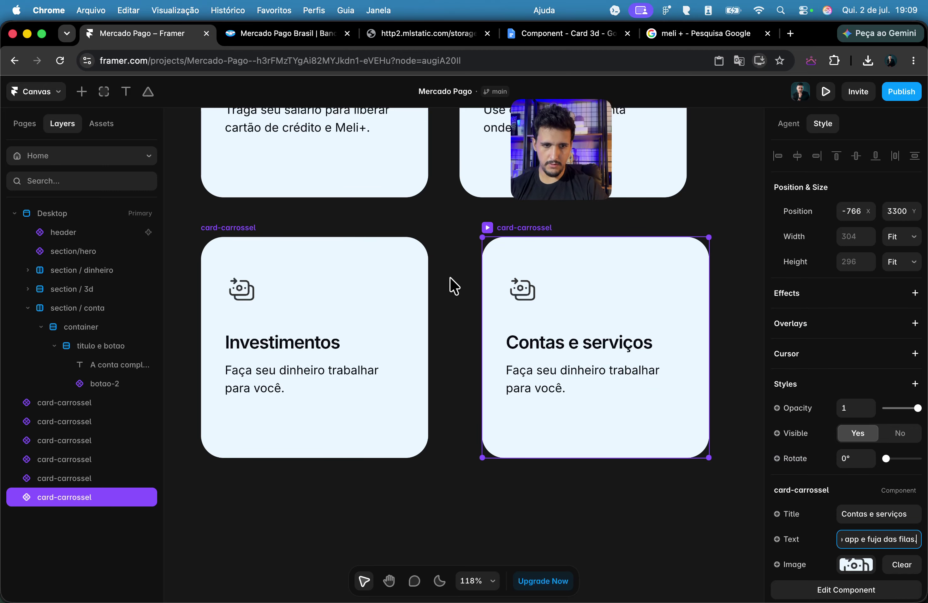
Step: Capture a screenshot of just the Investimentos icon on the Mercado Pago site
{"action": "left_click", "coordinate": [248, 34]}
{"action": "left_click", "coordinate": [386, 209]}
{"action": "key", "text": "cmd+shift+5"}
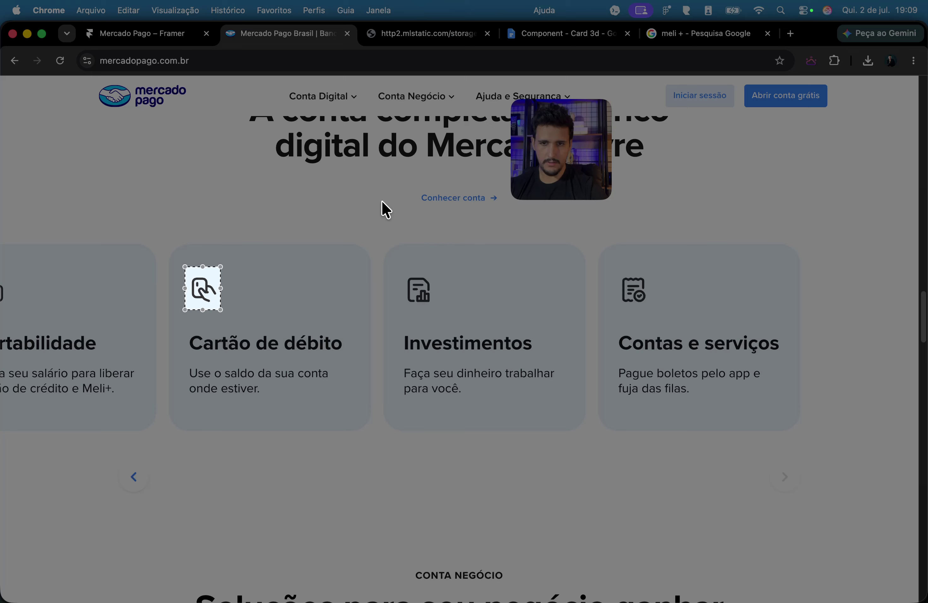
{"action": "left_click_drag", "start_coordinate": [198, 285], "coordinate": [414, 287]}
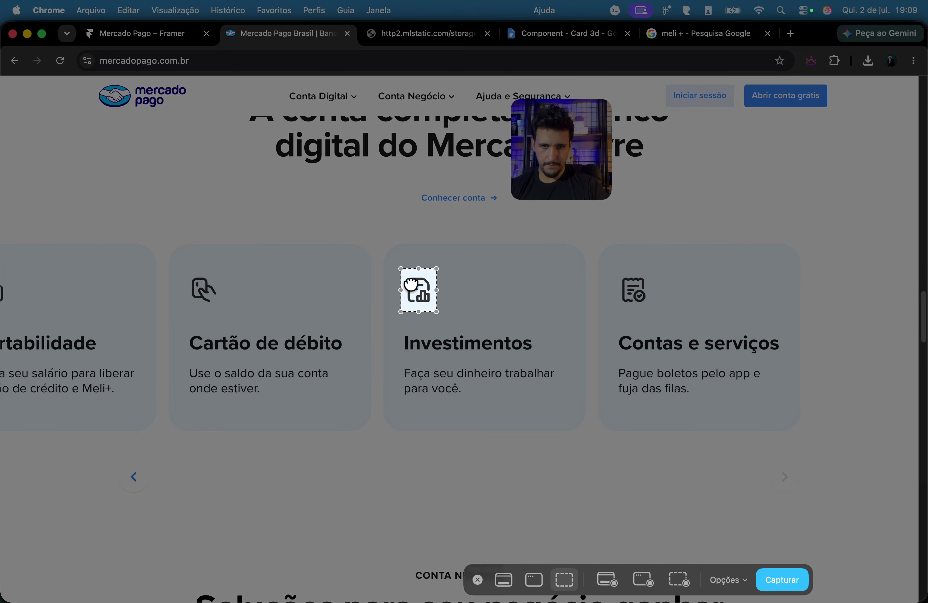
{"action": "key", "text": "Return"}
Step: Switch to Framer and set the captured Investimentos icon as the Investimentos card's image
{"action": "left_click", "coordinate": [141, 34]}
{"action": "left_click", "coordinate": [345, 347]}
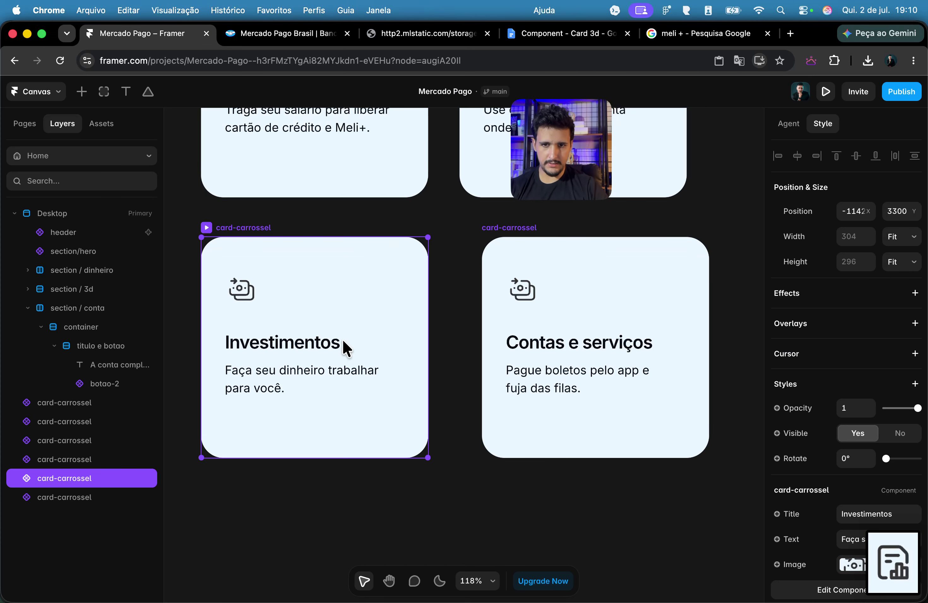
{"action": "left_click_drag", "start_coordinate": [852, 569], "coordinate": [725, 466]}
{"action": "left_click", "coordinate": [491, 494]}
Step: Select the Contas e serviços card in Framer and capture a screenshot of just its matching icon on the Mercado Pago site
{"action": "left_click", "coordinate": [538, 309]}
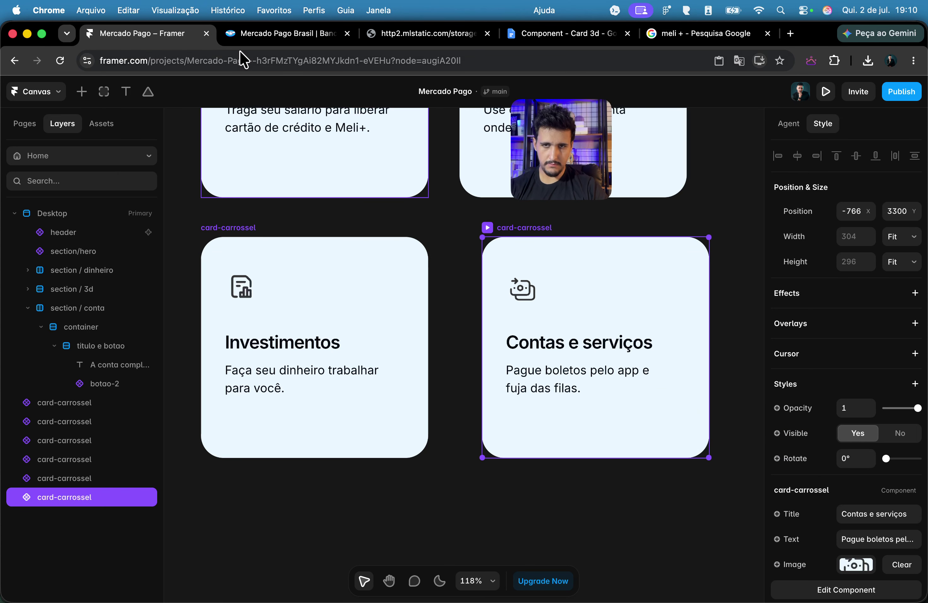
{"action": "left_click", "coordinate": [283, 33]}
{"action": "key", "text": "cmd+shift+5"}
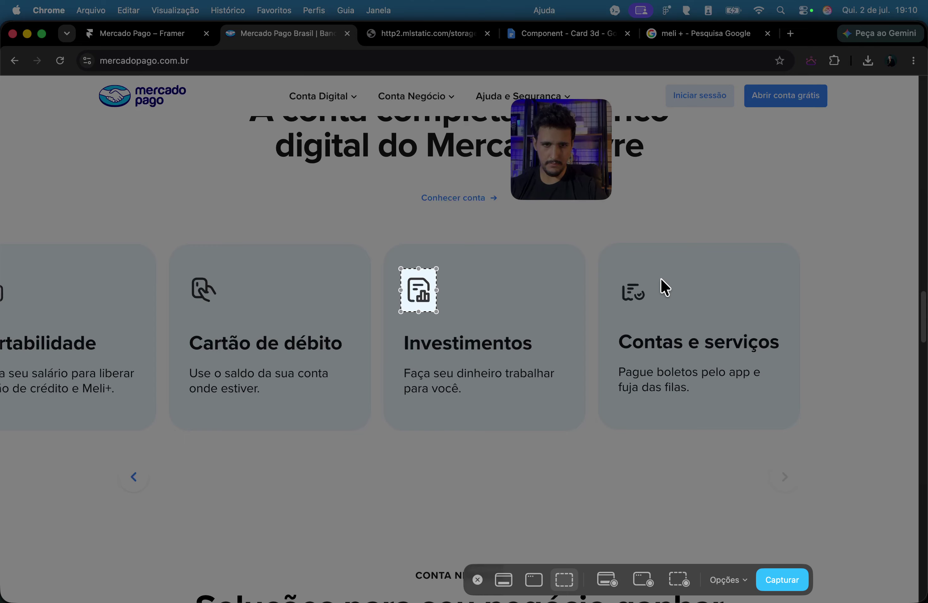
{"action": "key", "text": "Escape"}
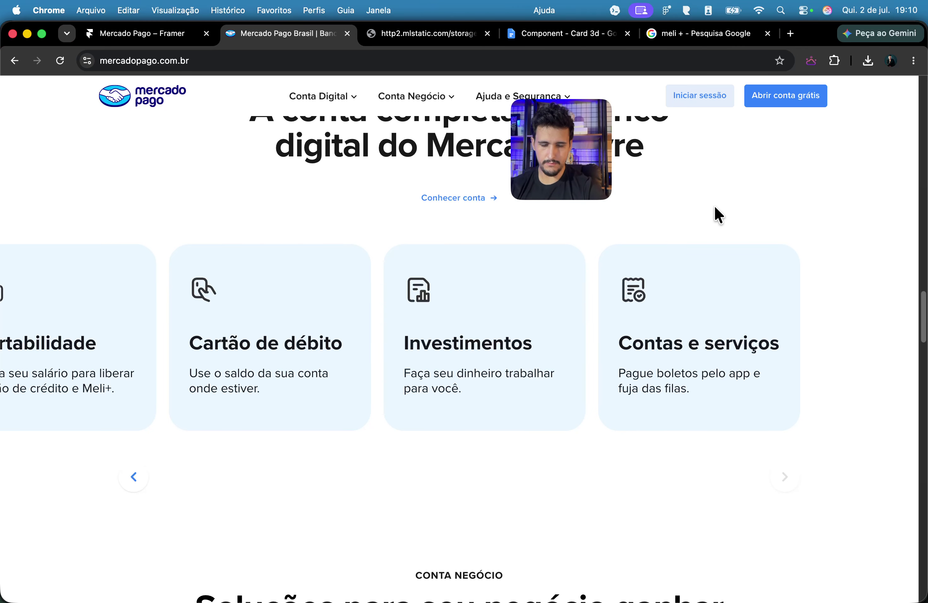
{"action": "key", "text": "super+shift+5"}
{"action": "left_click_drag", "start_coordinate": [423, 277], "coordinate": [636, 279]}
{"action": "key", "text": "Return"}
Step: Switch to Framer and set the captured Contas e serviços icon as the Contas e serviços card's image
{"action": "left_click", "coordinate": [188, 33]}
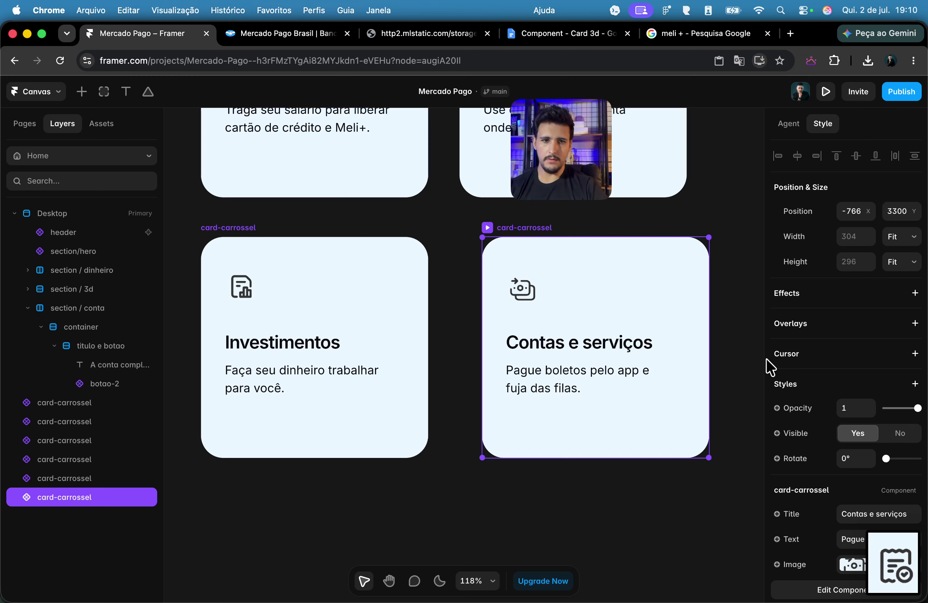
{"action": "left_click", "coordinate": [847, 570]}
{"action": "left_click", "coordinate": [897, 562]}
{"action": "left_click_drag", "start_coordinate": [853, 544], "coordinate": [695, 435]}
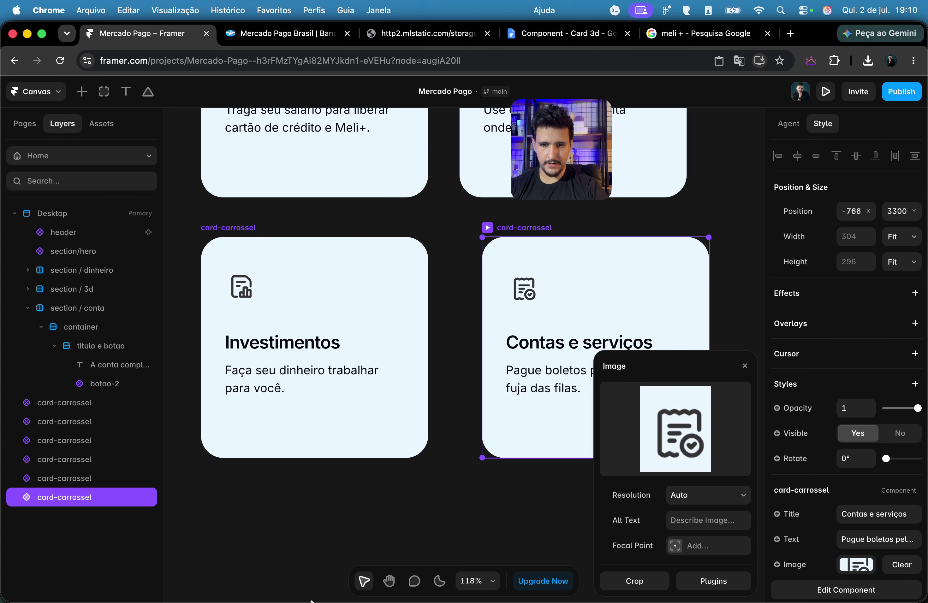
{"action": "left_click", "coordinate": [381, 519]}
Step: Insert a Slideshow component below the Conhecer conta button in the section / conta heading stack
{"action": "scroll", "coordinate": [400, 451], "scroll_direction": "down", "scroll_amount": 15}
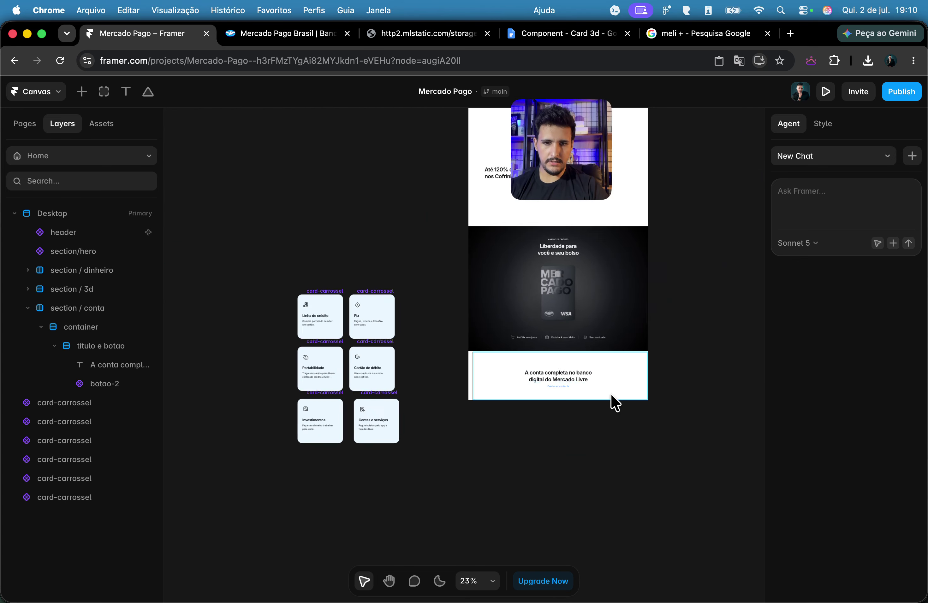
{"action": "scroll", "coordinate": [611, 399], "scroll_direction": "up", "scroll_amount": 10}
{"action": "left_click", "coordinate": [583, 333]}
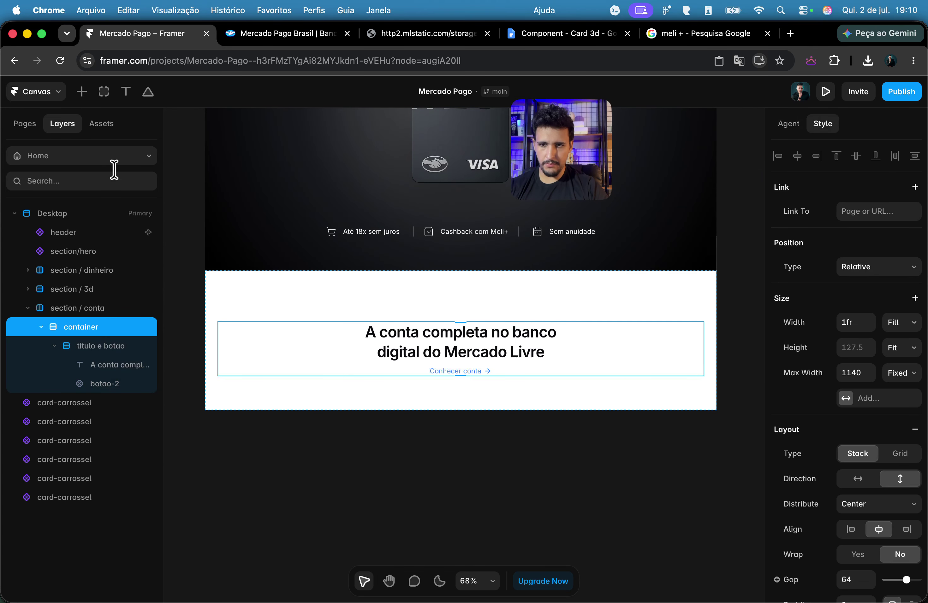
{"action": "left_click", "coordinate": [81, 92]}
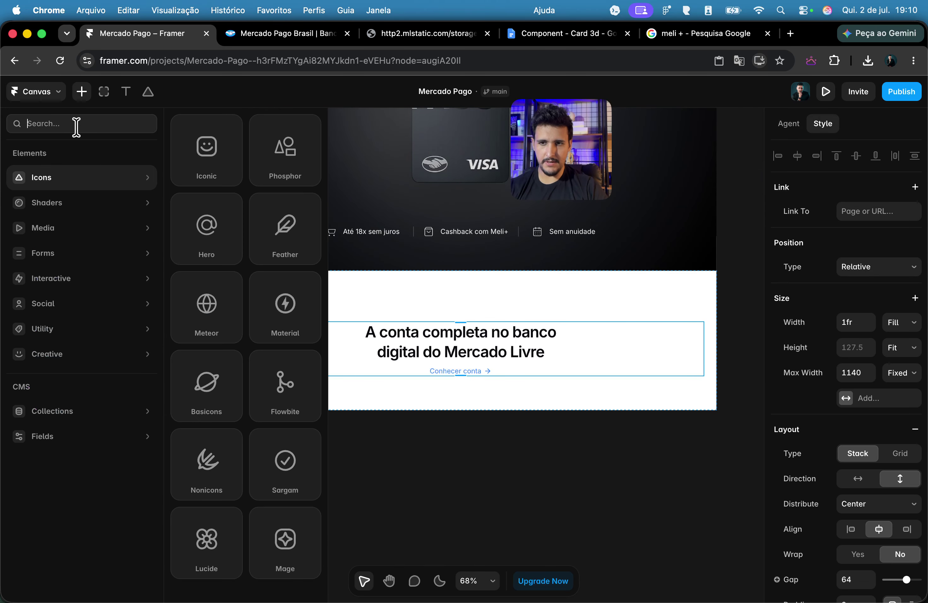
{"action": "mouse_move", "coordinate": [81, 277]}
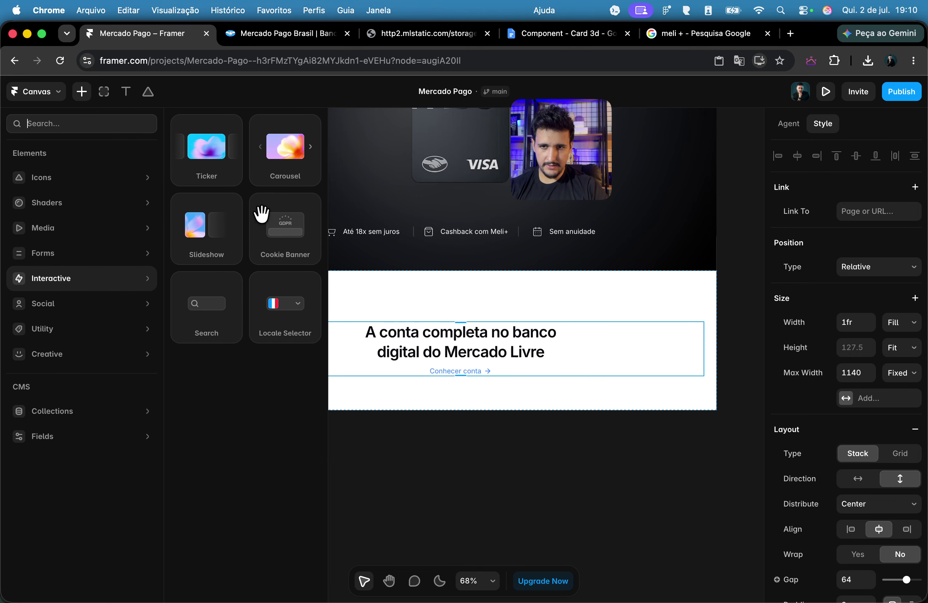
{"action": "left_click_drag", "start_coordinate": [232, 244], "coordinate": [616, 369]}
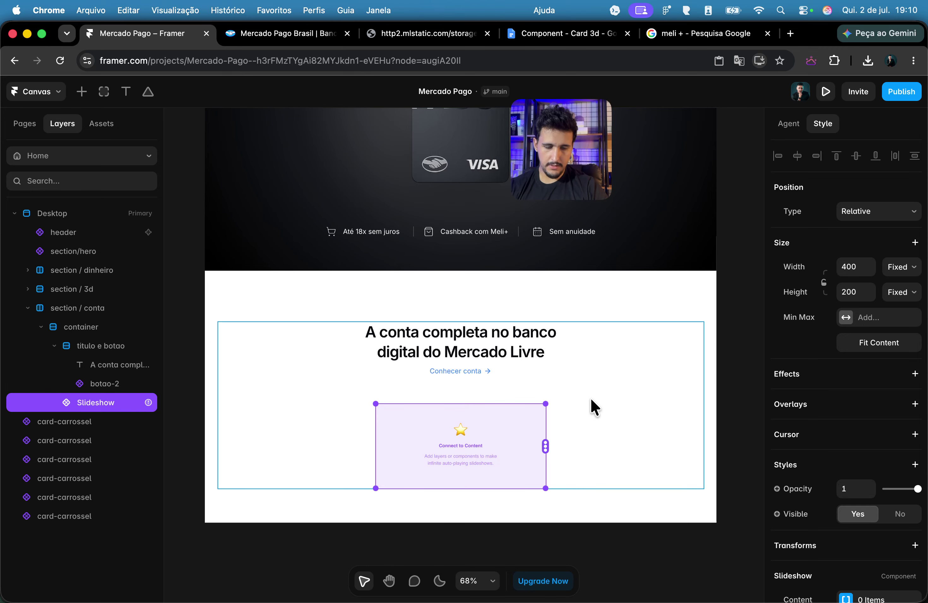
Step: Connect all six card-carrossel instances to the Slideshow as its content, from Linha de crédito through Contas e serviços
{"action": "scroll", "coordinate": [627, 388], "scroll_direction": "down", "scroll_amount": 5}
{"action": "left_click_drag", "start_coordinate": [683, 377], "coordinate": [252, 240]}
{"action": "left_click_drag", "start_coordinate": [684, 372], "coordinate": [305, 219]}
{"action": "left_click_drag", "start_coordinate": [684, 376], "coordinate": [246, 313]}
{"action": "left_click_drag", "start_coordinate": [684, 374], "coordinate": [313, 298]}
{"action": "left_click_drag", "start_coordinate": [683, 373], "coordinate": [260, 385]}
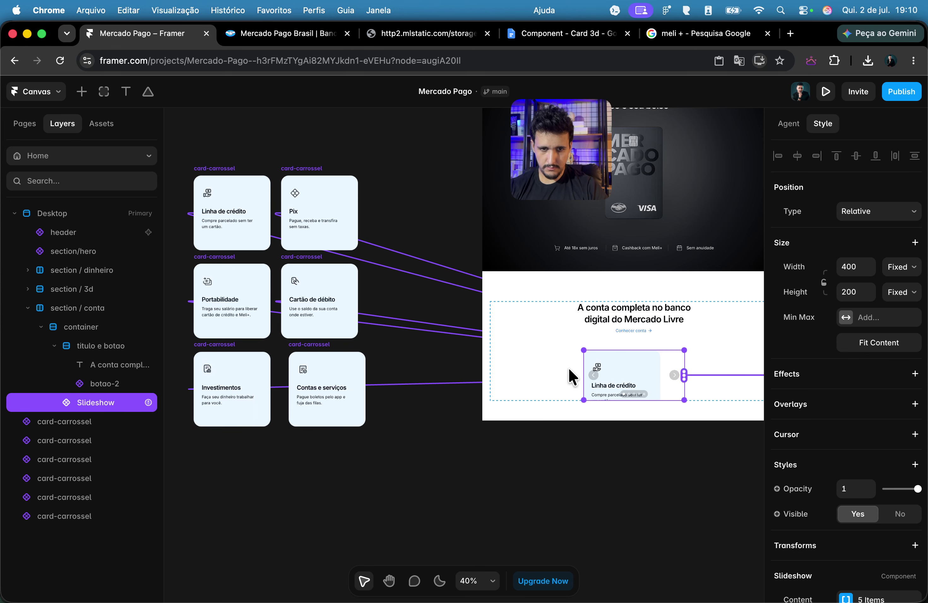
{"action": "left_click_drag", "start_coordinate": [669, 373], "coordinate": [332, 405]}
Step: Set the Slideshow's width to Fill so it spans the section's container
{"action": "scroll", "coordinate": [572, 377], "scroll_direction": "right", "scroll_amount": 2}
{"action": "left_click", "coordinate": [908, 268]}
{"action": "left_click", "coordinate": [880, 294]}
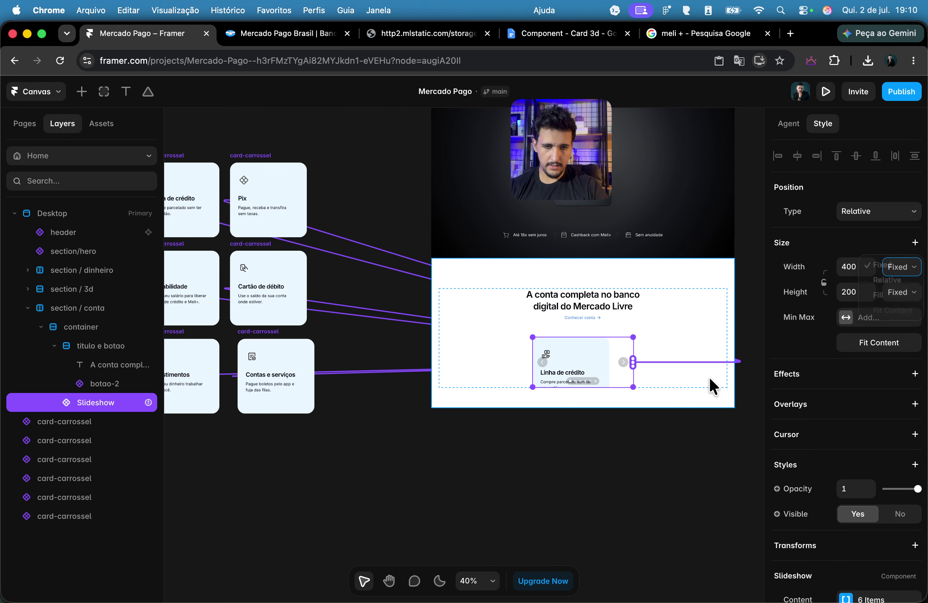
{"action": "scroll", "coordinate": [666, 380], "scroll_direction": "up", "scroll_amount": 5}
{"action": "scroll", "coordinate": [665, 379], "scroll_direction": "down", "scroll_amount": 5}
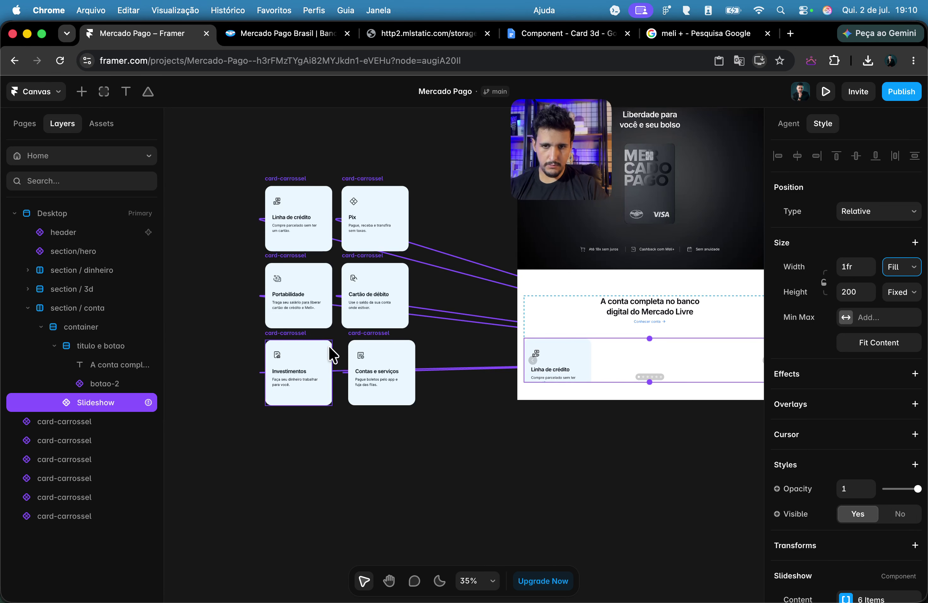
Step: Set the Slideshow's height to 296 in the conta section
{"action": "left_click", "coordinate": [368, 345]}
{"action": "left_click", "coordinate": [639, 370]}
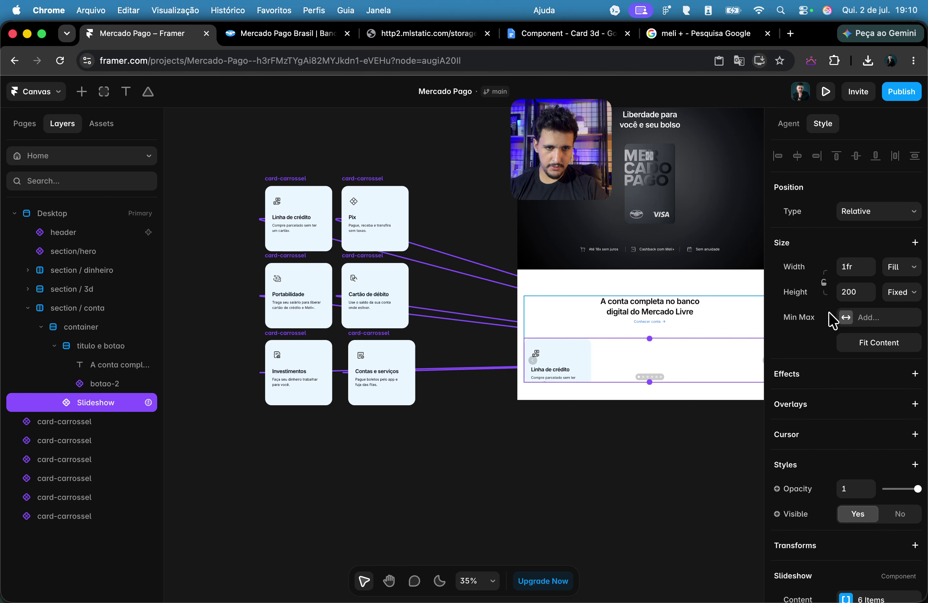
{"action": "type", "text": "296"}
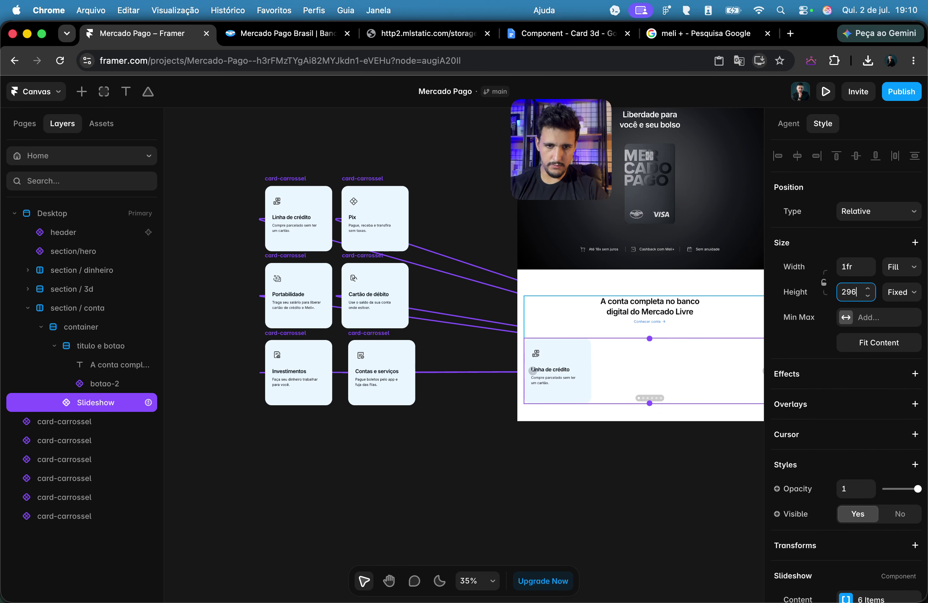
{"action": "scroll", "coordinate": [598, 439], "scroll_direction": "up", "scroll_amount": 5}
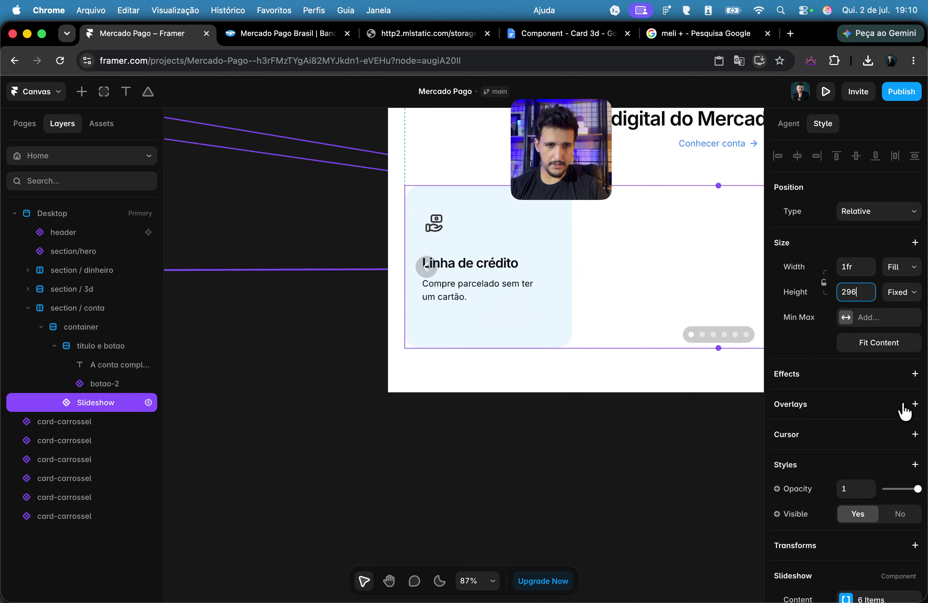
Step: Turn off Auto Play on the Slideshow, leave Draggable at No, and check its Effects settings
{"action": "scroll", "coordinate": [906, 408], "scroll_direction": "down", "scroll_amount": 10}
{"action": "scroll", "coordinate": [886, 355], "scroll_direction": "up", "scroll_amount": 3}
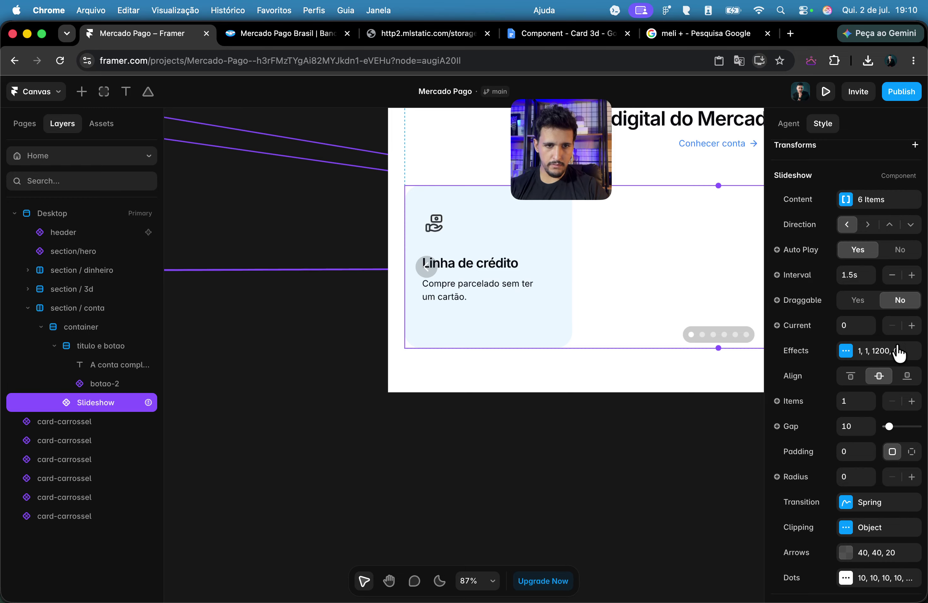
{"action": "left_click", "coordinate": [900, 251]}
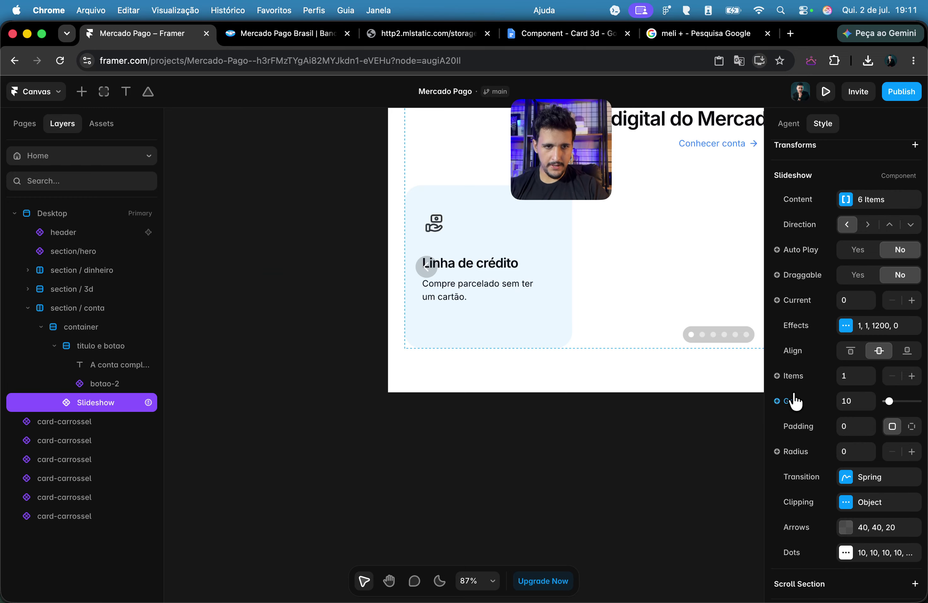
{"action": "left_click", "coordinate": [863, 274]}
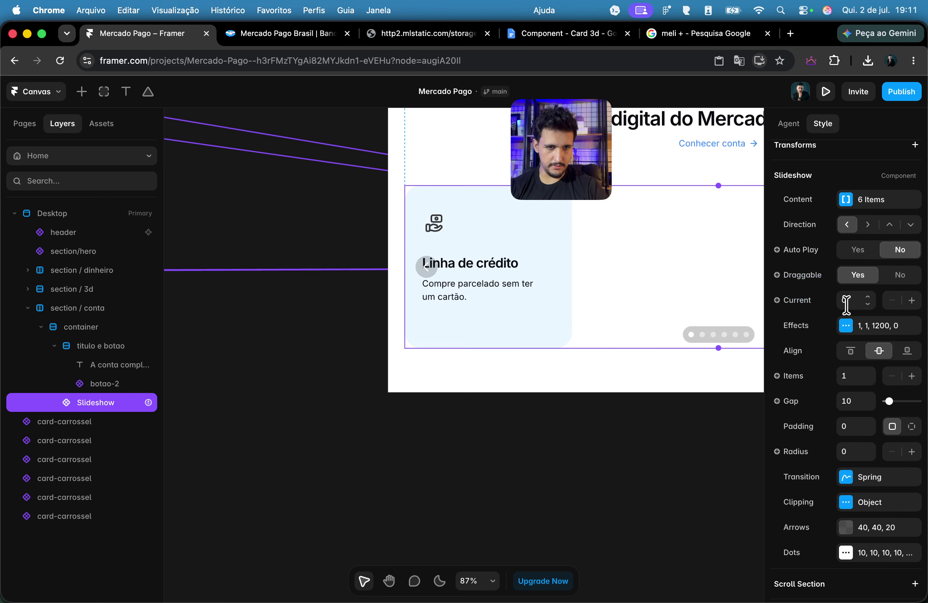
{"action": "left_click", "coordinate": [899, 276]}
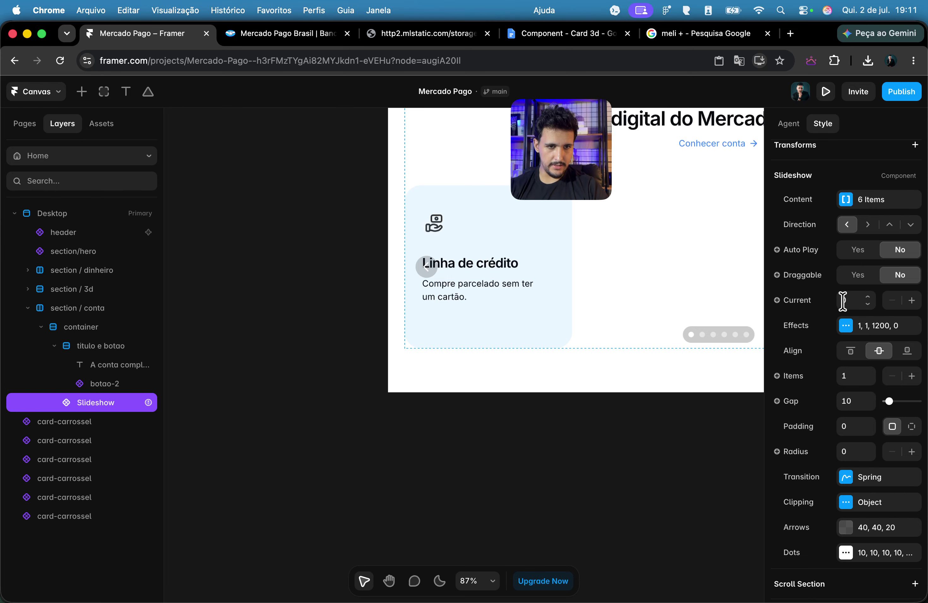
{"action": "left_click", "coordinate": [858, 329]}
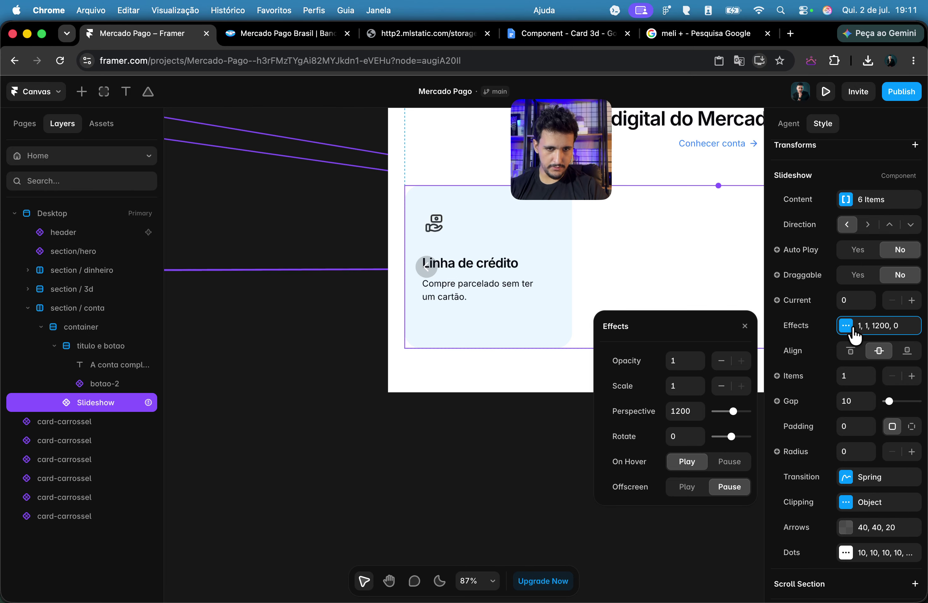
{"action": "left_click", "coordinate": [858, 329]}
Step: Compare with the carousel on the Mercado Pago site, rewound to its first cards, and set the Framer Slideshow's Items to 4
{"action": "left_click", "coordinate": [851, 377]}
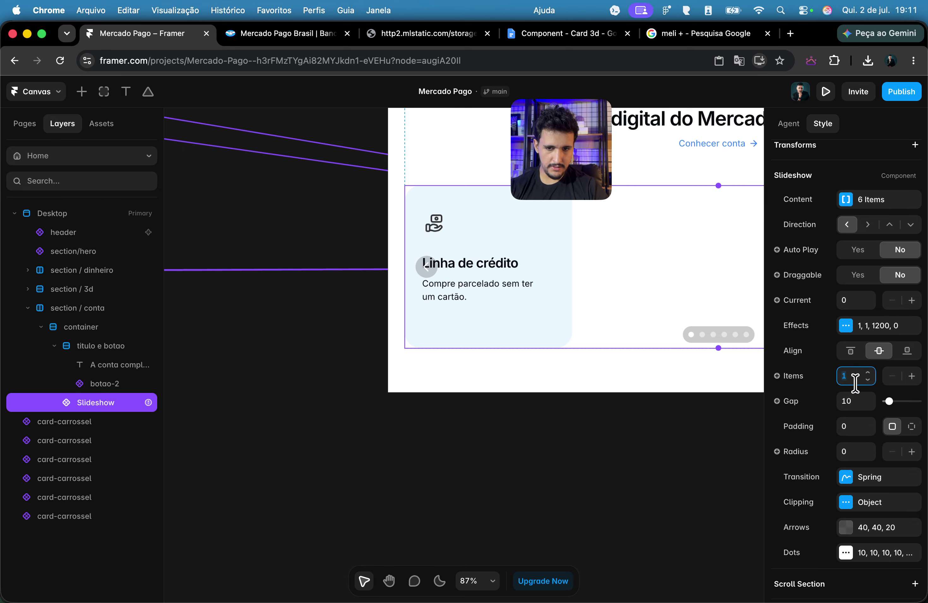
{"action": "left_click", "coordinate": [284, 34]}
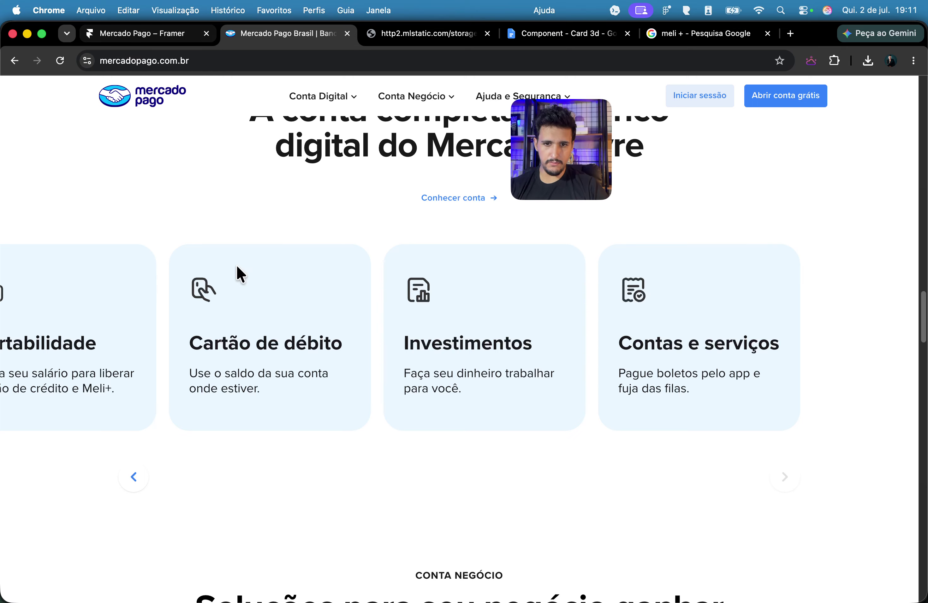
{"action": "left_click_drag", "start_coordinate": [189, 333], "coordinate": [447, 342]}
{"action": "left_click", "coordinate": [128, 483]}
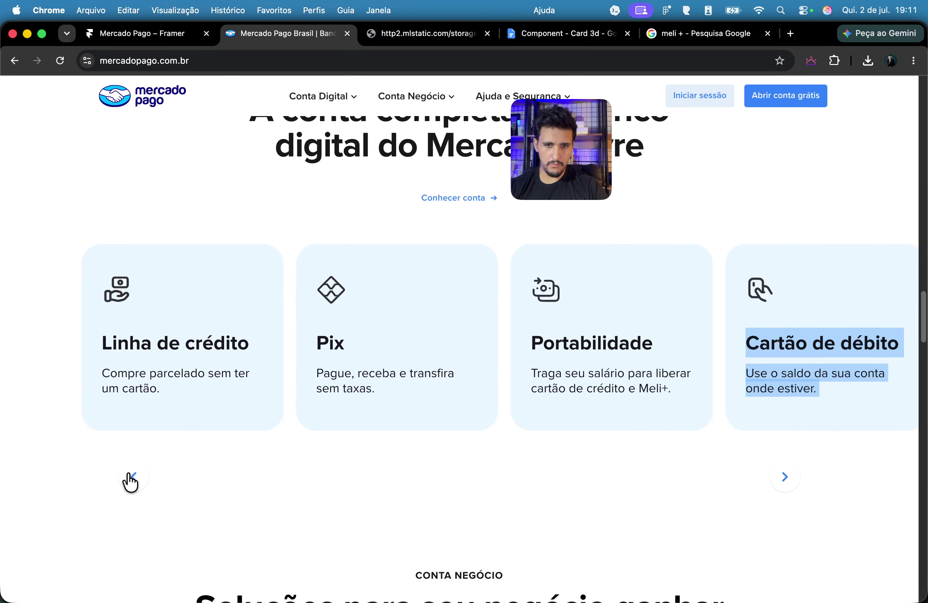
{"action": "left_click", "coordinate": [42, 330]}
{"action": "key", "text": "ctrl+shift+Tab"}
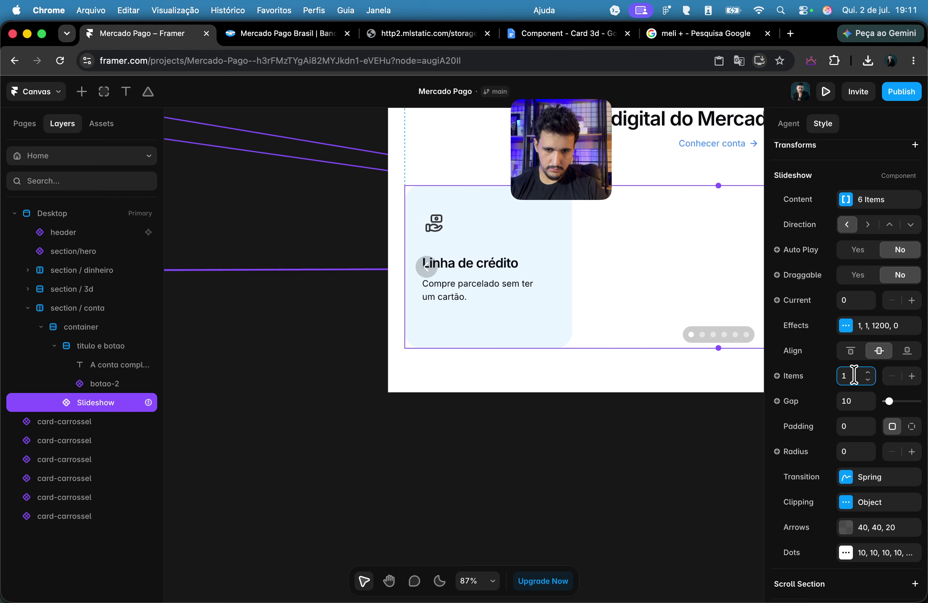
{"action": "type", "text": "0"}
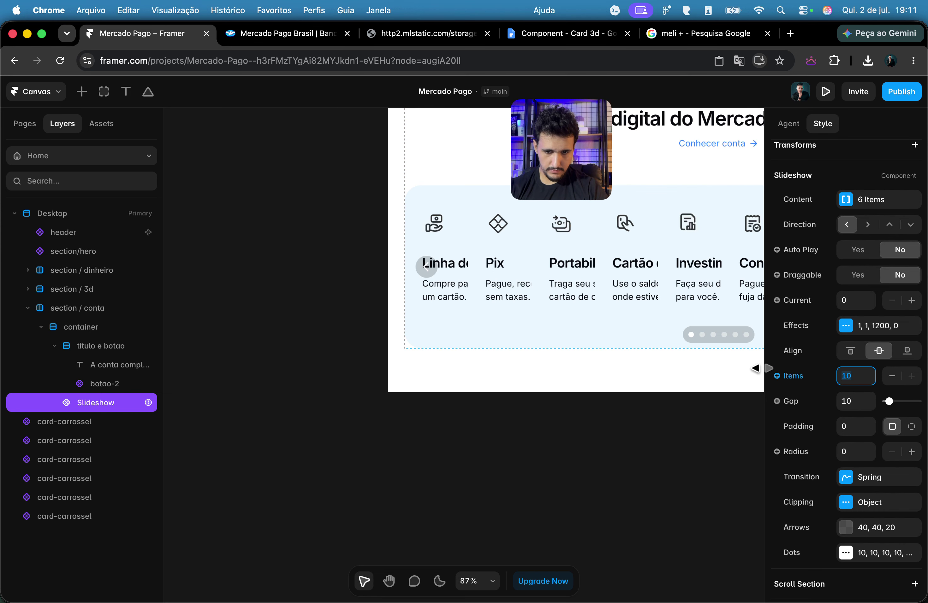
{"action": "key", "text": "BackSpace"}
{"action": "key", "text": "BackSpace"}
{"action": "type", "text": "4"}
{"action": "scroll", "coordinate": [539, 335], "scroll_direction": "right", "scroll_amount": 4}
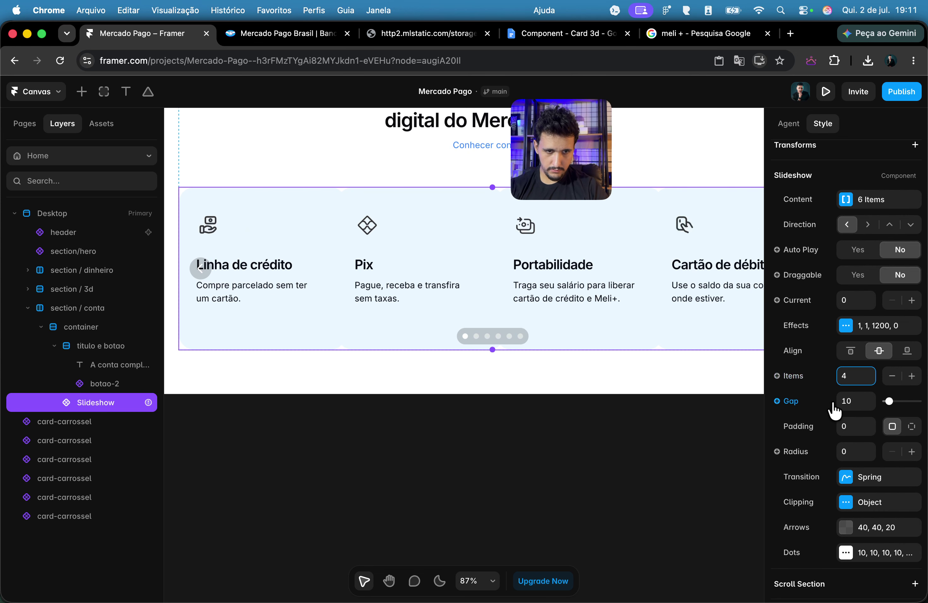
Step: Set the gap between the Slideshow's cards to 20
{"action": "left_click", "coordinate": [868, 399]}
{"action": "type", "text": "20"}
{"action": "key", "text": "Return"}
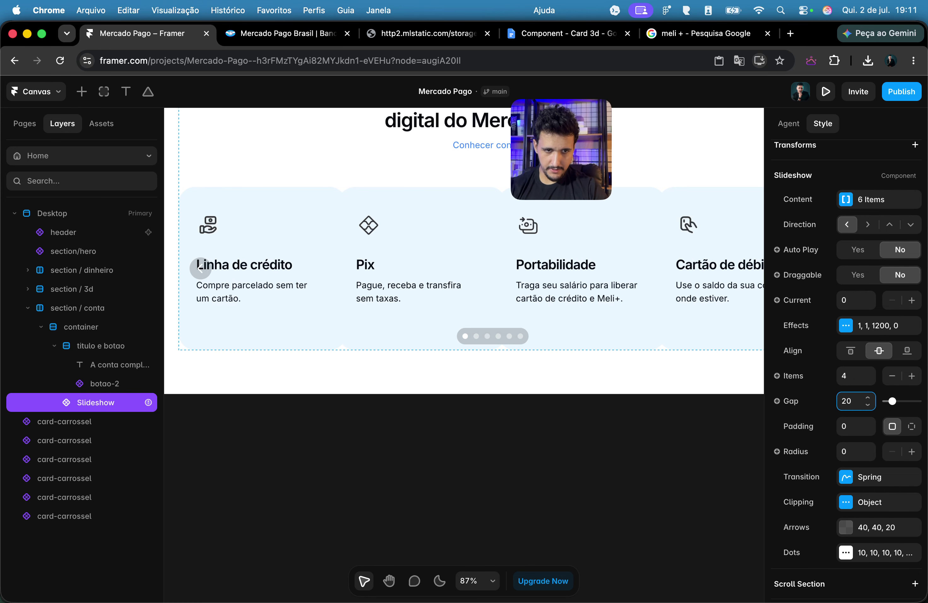
Step: Try the Slideshow with 3 items and a wider gap, then restore 4 items and a gap of 20
{"action": "left_click", "coordinate": [852, 375]}
{"action": "type", "text": "3"}
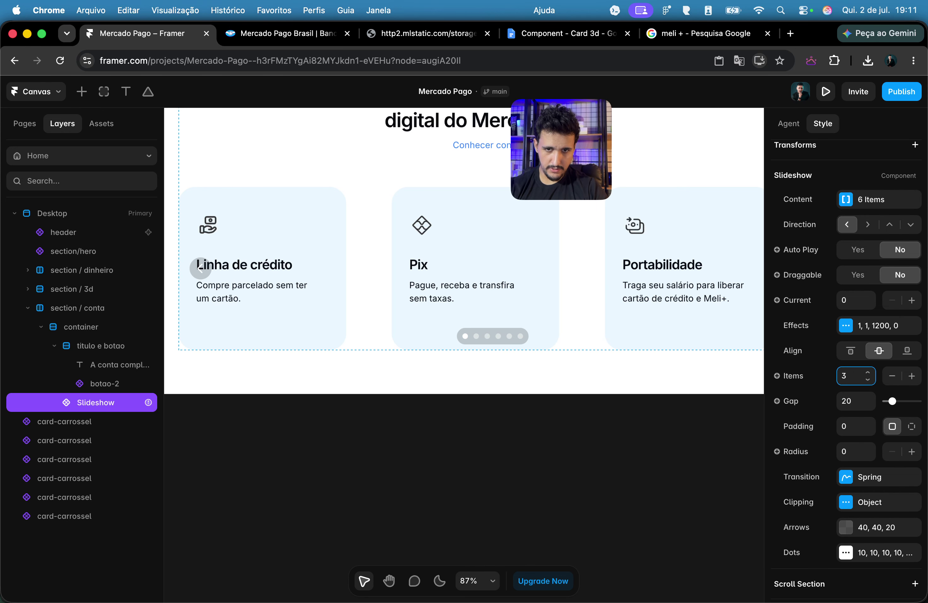
{"action": "left_click_drag", "start_coordinate": [893, 406], "coordinate": [924, 410]}
{"action": "left_click", "coordinate": [851, 399]}
{"action": "type", "text": "20"}
{"action": "key", "text": "Return"}
{"action": "left_click", "coordinate": [853, 380]}
{"action": "type", "text": "4"}
{"action": "key", "text": "Return"}
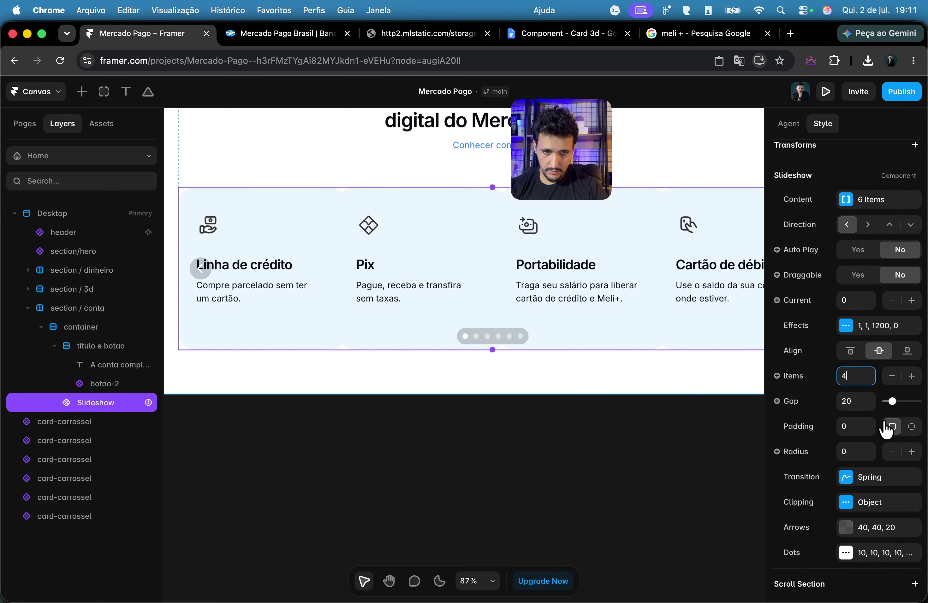
Step: Widen the Slideshow's gap through 40, 64 and 120, settling on 140 to separate the cards
{"action": "type", "text": "40"}
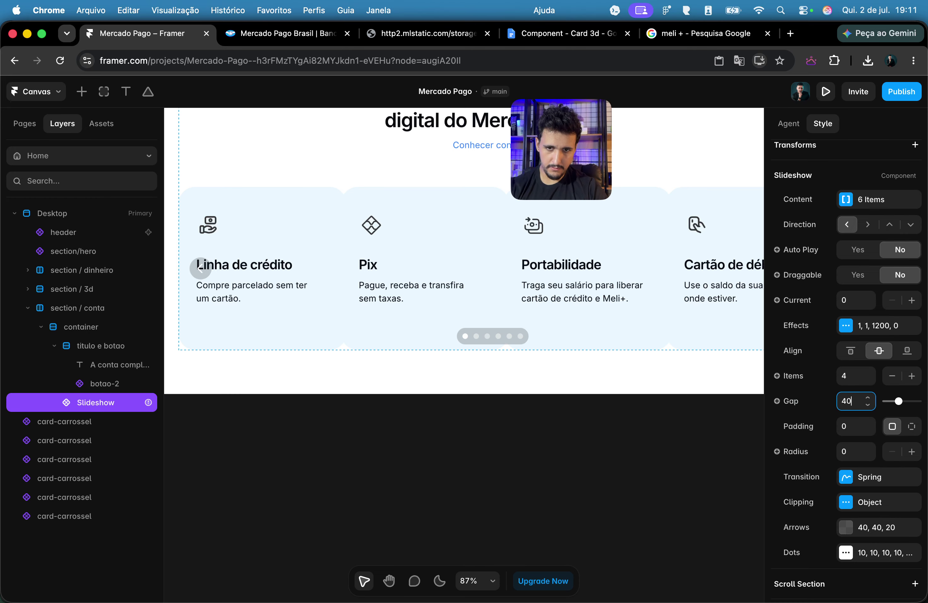
{"action": "type", "text": "4"}
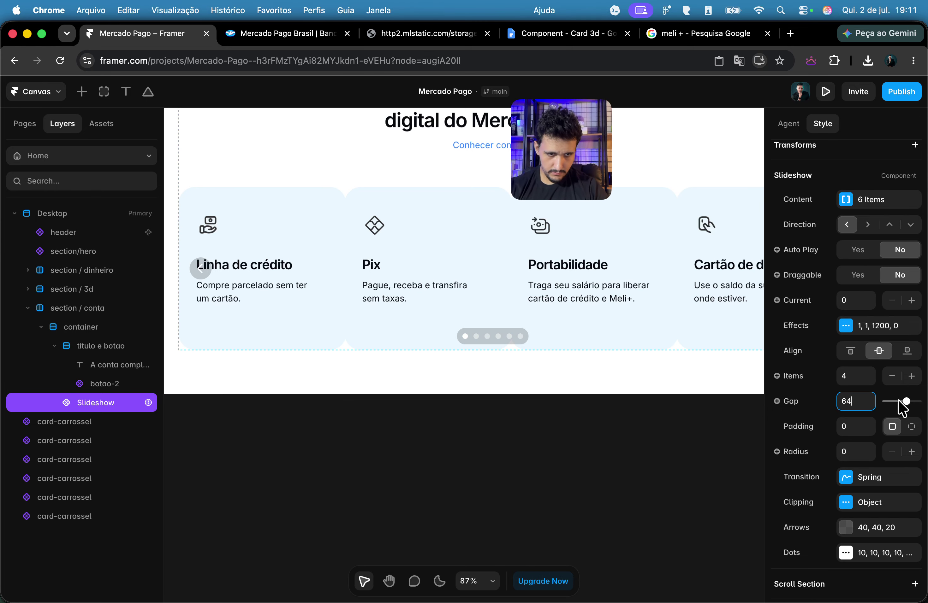
{"action": "left_click_drag", "start_coordinate": [907, 402], "coordinate": [924, 404]}
{"action": "left_click", "coordinate": [848, 401]}
{"action": "type", "text": "120"}
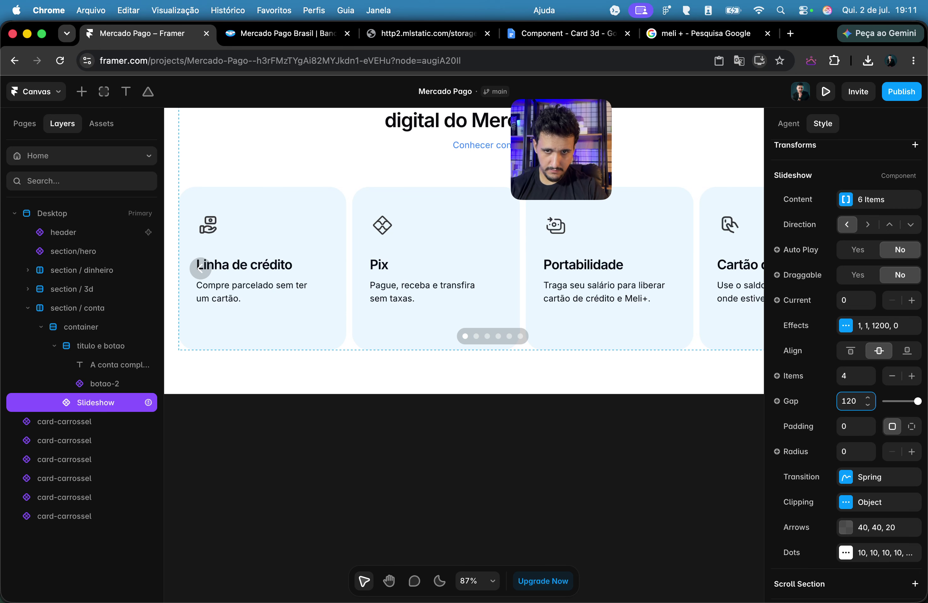
{"action": "key", "text": "BackSpace"}
{"action": "key", "text": "BackSpace"}
{"action": "type", "text": "40"}
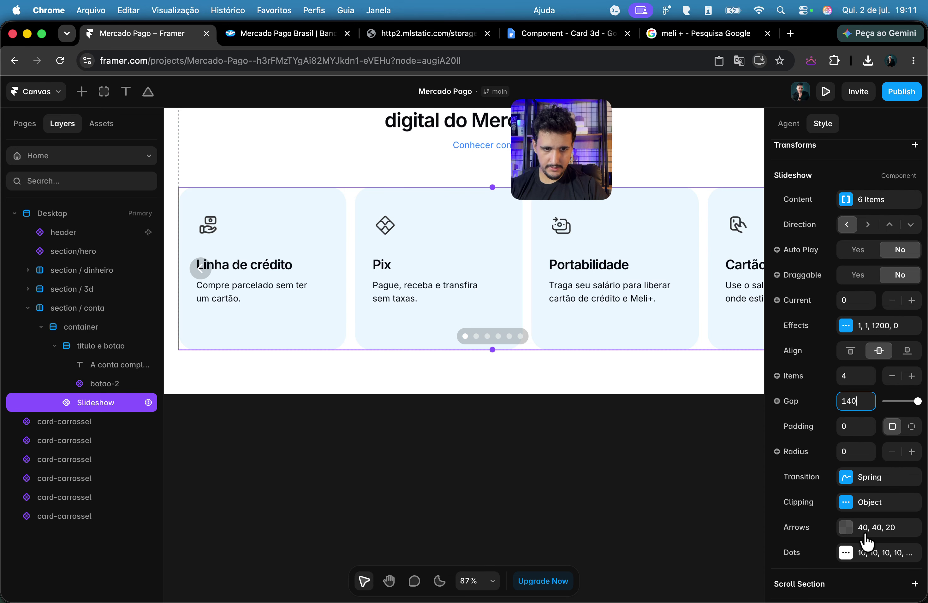
Step: Hide the Slideshow's navigation dots
{"action": "left_click", "coordinate": [869, 556]}
{"action": "left_click", "coordinate": [727, 353]}
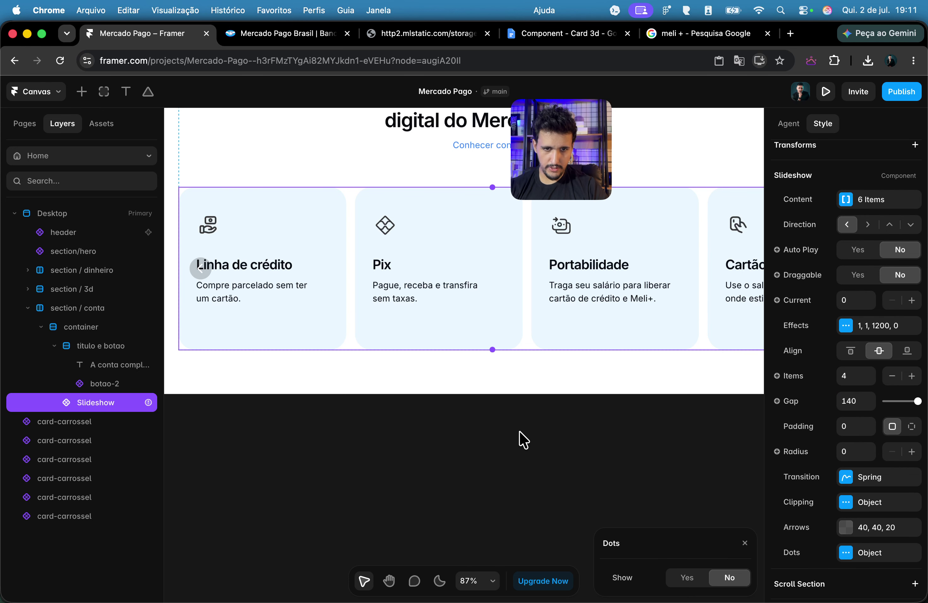
{"action": "left_click", "coordinate": [475, 492]}
{"action": "scroll", "coordinate": [505, 449], "scroll_direction": "down", "scroll_amount": 3}
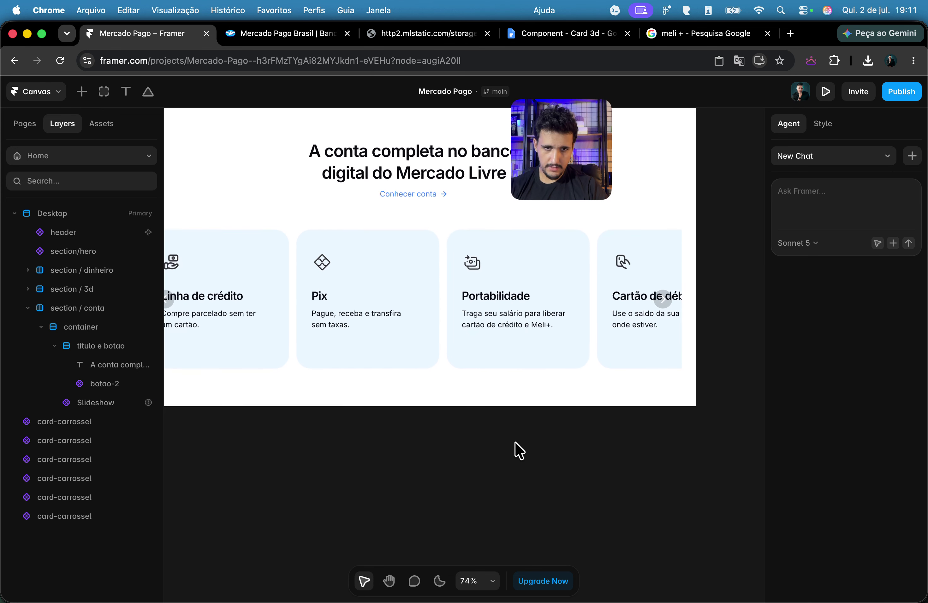
Step: Set the Slideshow arrows' fill to FFFFFF at 100% opacity, checking the arrow style on the Mercado Pago site
{"action": "left_click", "coordinate": [660, 327]}
{"action": "scroll", "coordinate": [611, 332], "scroll_direction": "left", "scroll_amount": 2}
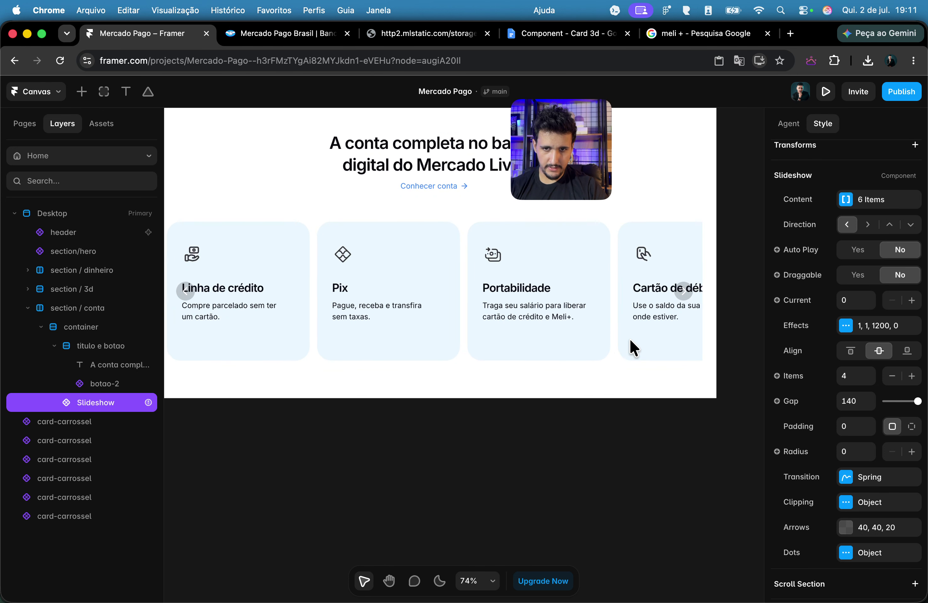
{"action": "left_click", "coordinate": [876, 528]}
{"action": "left_click", "coordinate": [287, 41]}
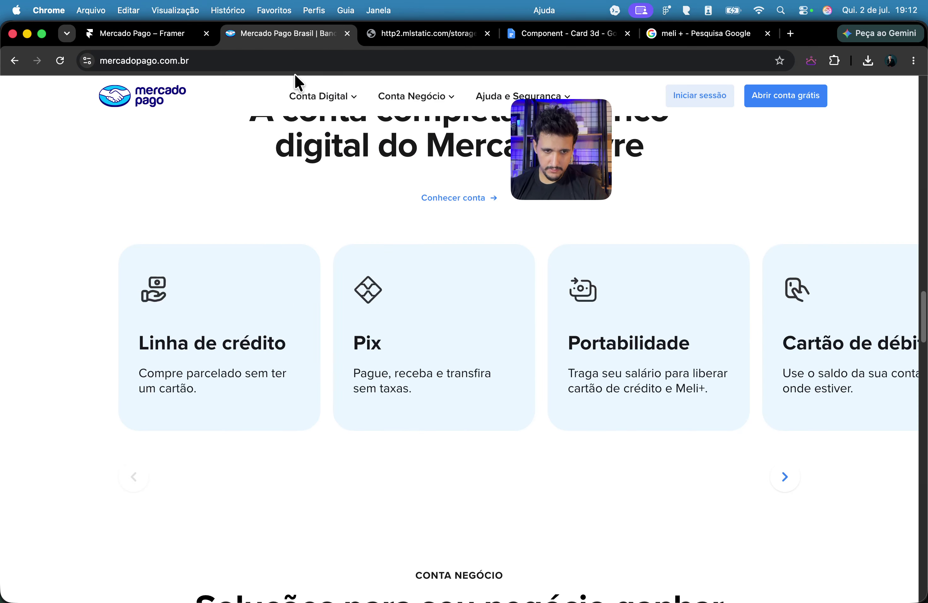
{"action": "left_click", "coordinate": [194, 44]}
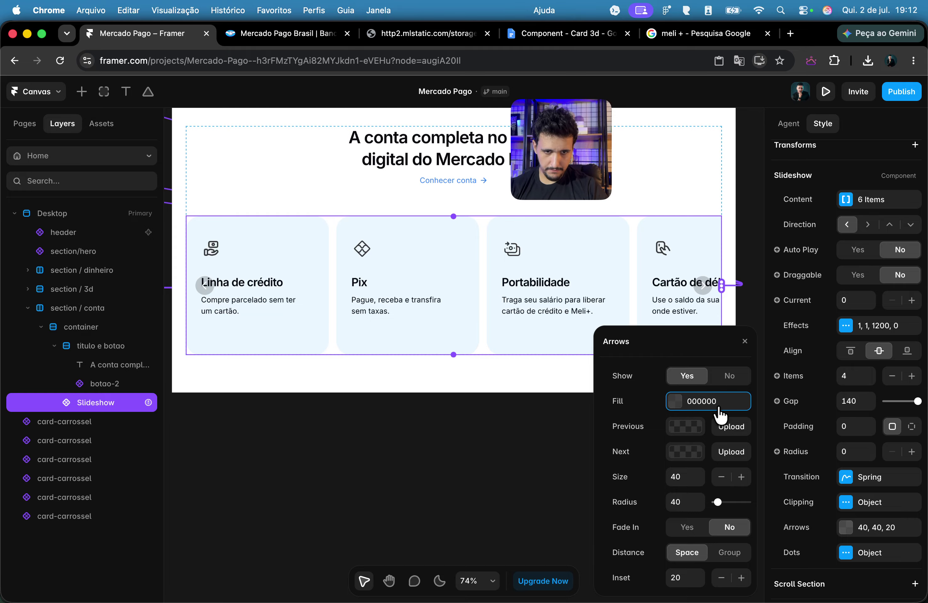
{"action": "left_click", "coordinate": [689, 401]}
{"action": "left_click_drag", "start_coordinate": [642, 296], "coordinate": [529, 181]}
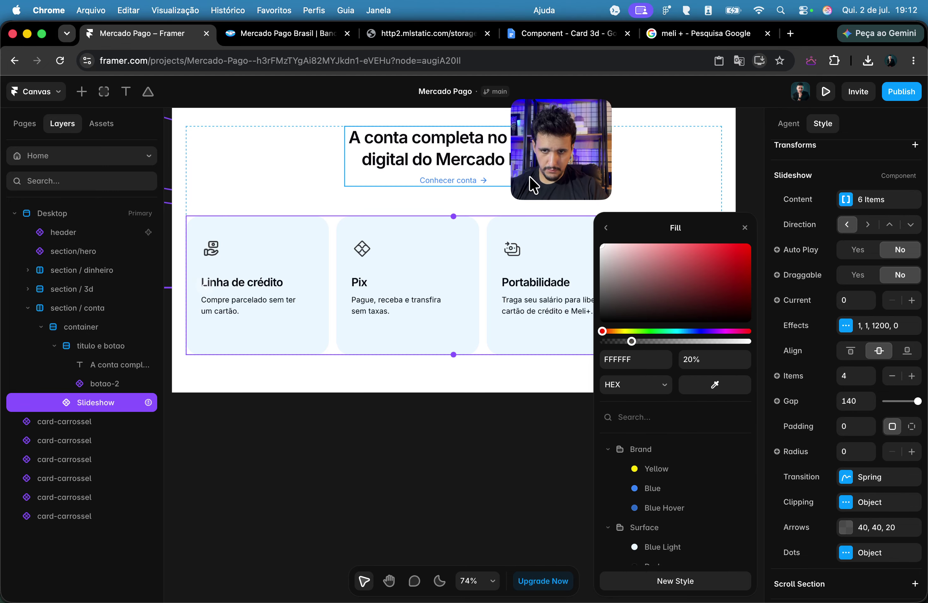
{"action": "left_click_drag", "start_coordinate": [668, 342], "coordinate": [810, 341]}
{"action": "scroll", "coordinate": [410, 314], "scroll_direction": "right", "scroll_amount": 5}
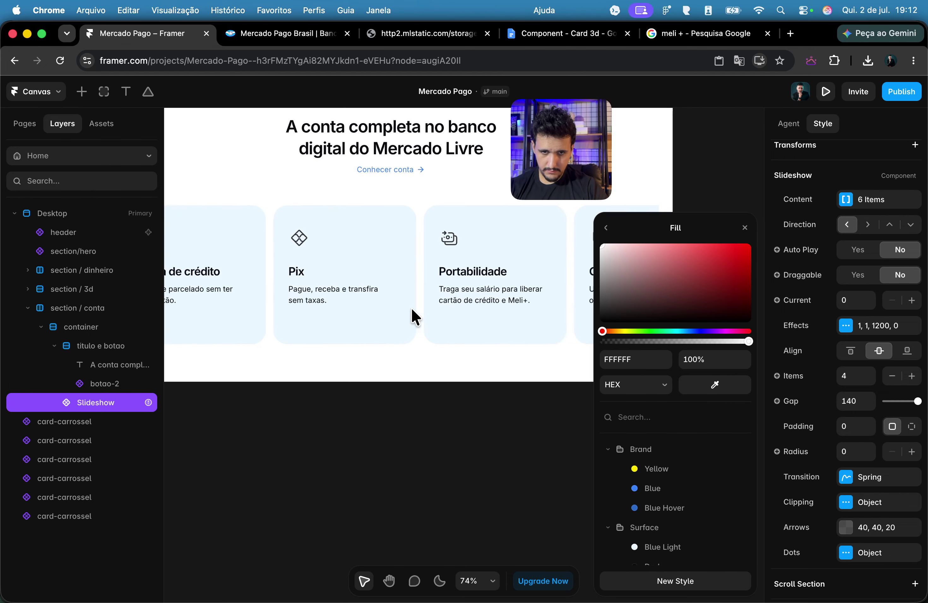
{"action": "left_click", "coordinate": [605, 228]}
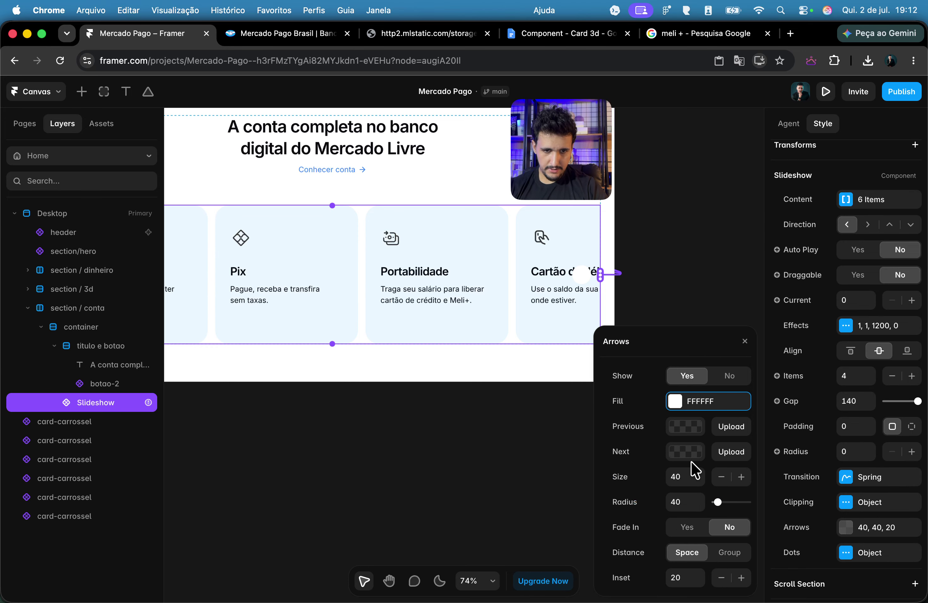
Step: Switch to the Mercado Pago site and inspect the SVG element of the carousel's next arrow in the page code
{"action": "left_click", "coordinate": [276, 36]}
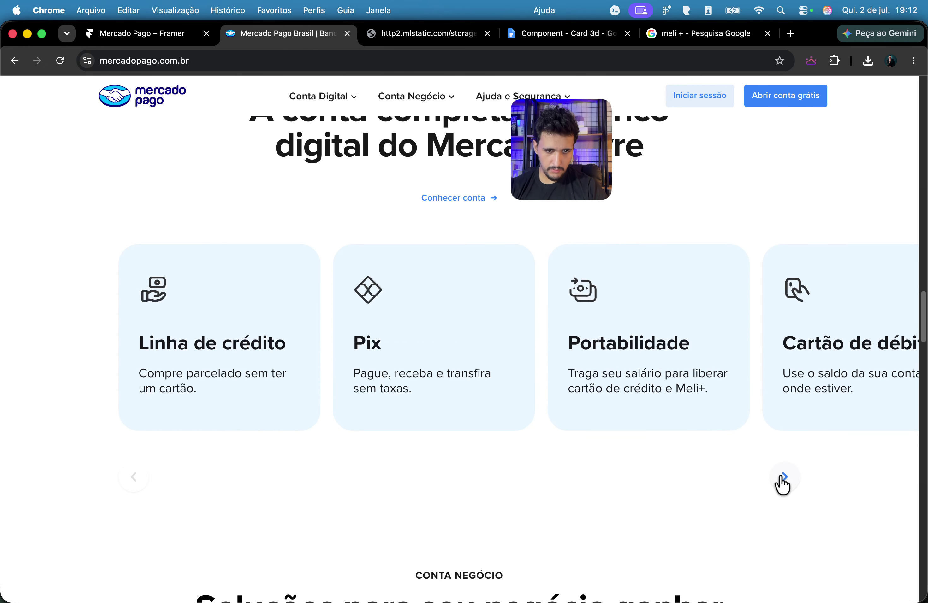
{"action": "right_click", "coordinate": [695, 473]}
{"action": "left_click", "coordinate": [584, 589]}
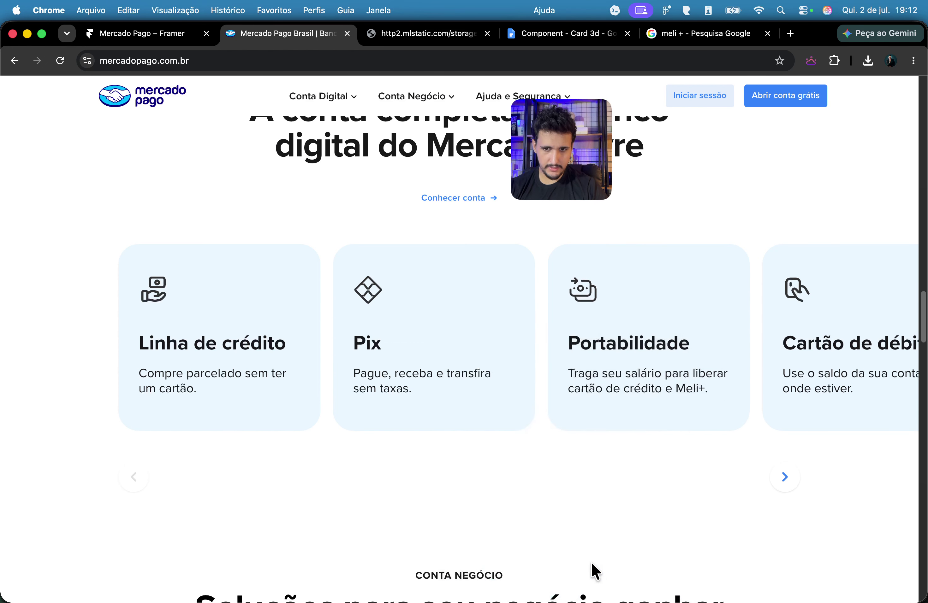
{"action": "scroll", "coordinate": [520, 292], "scroll_direction": "down", "scroll_amount": 5}
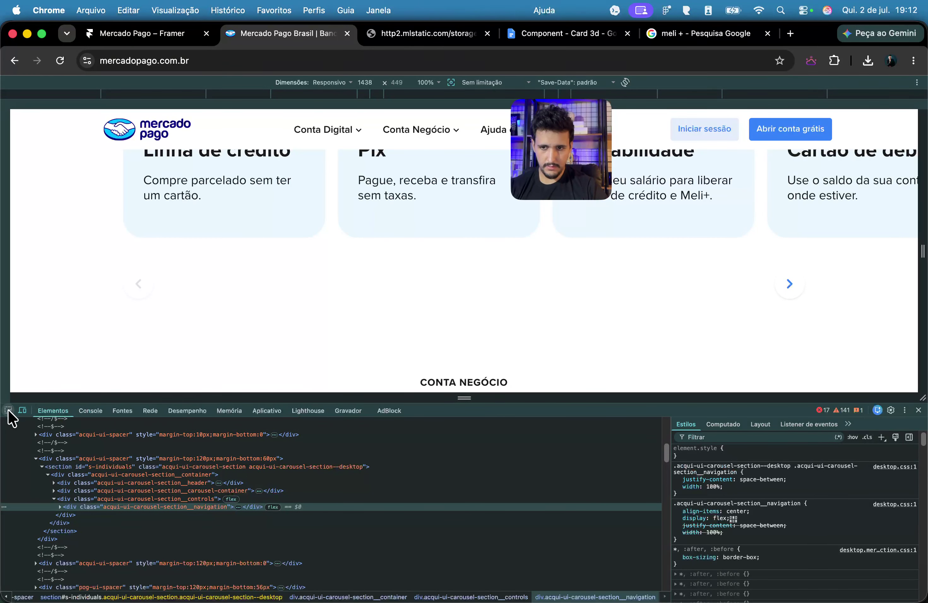
{"action": "left_click", "coordinate": [8, 411]}
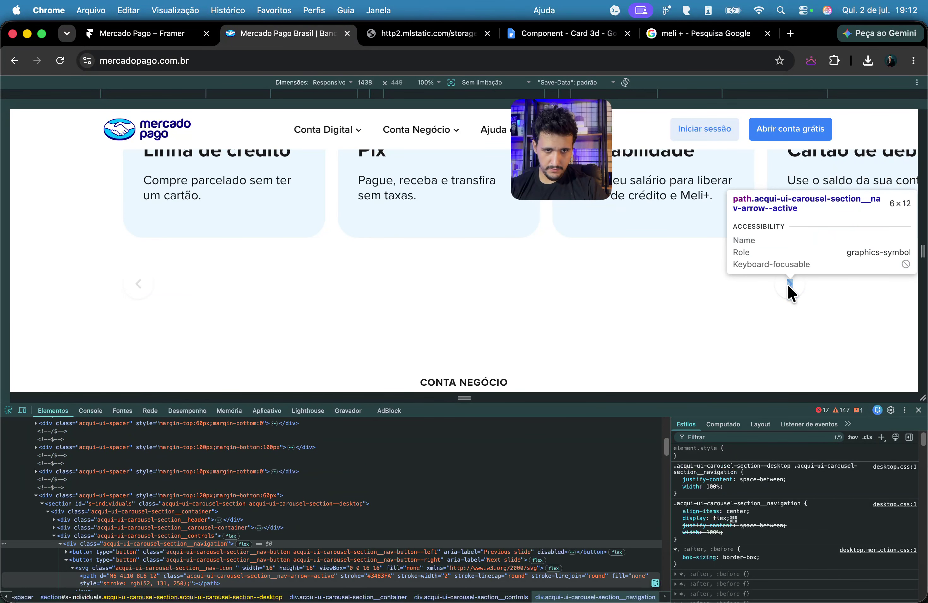
{"action": "left_click", "coordinate": [787, 284]}
{"action": "left_click", "coordinate": [121, 569]}
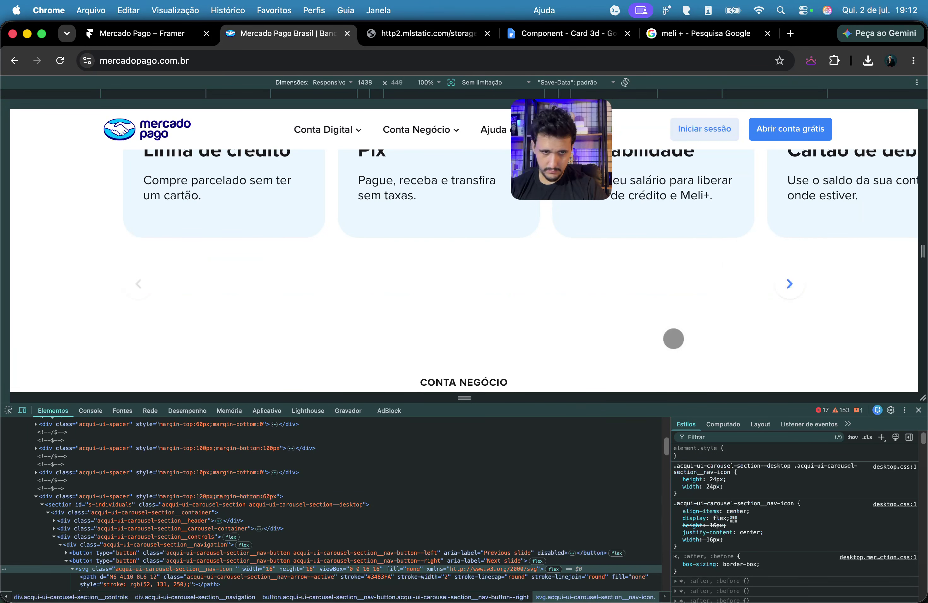
{"action": "left_click", "coordinate": [918, 410]}
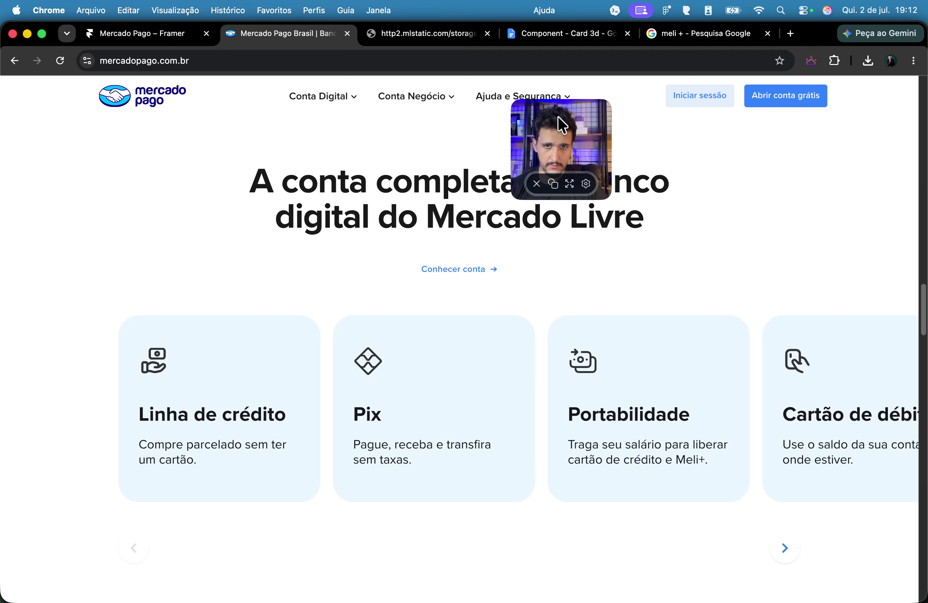
Step: Open SVG Repo in a new browser tab and search its library for arrow vectors
{"action": "left_click", "coordinate": [791, 33]}
{"action": "type", "text": "svgr"}
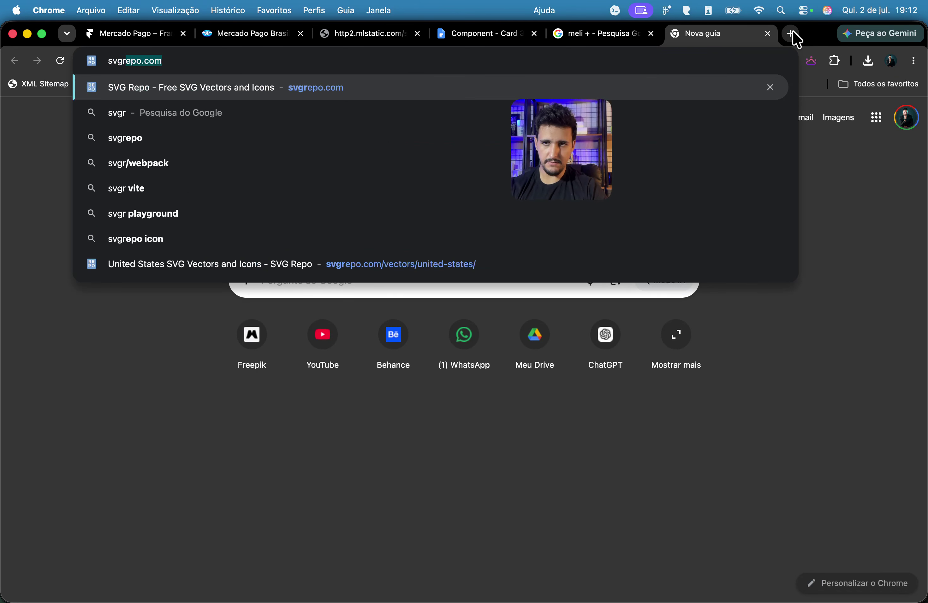
{"action": "key", "text": "Return"}
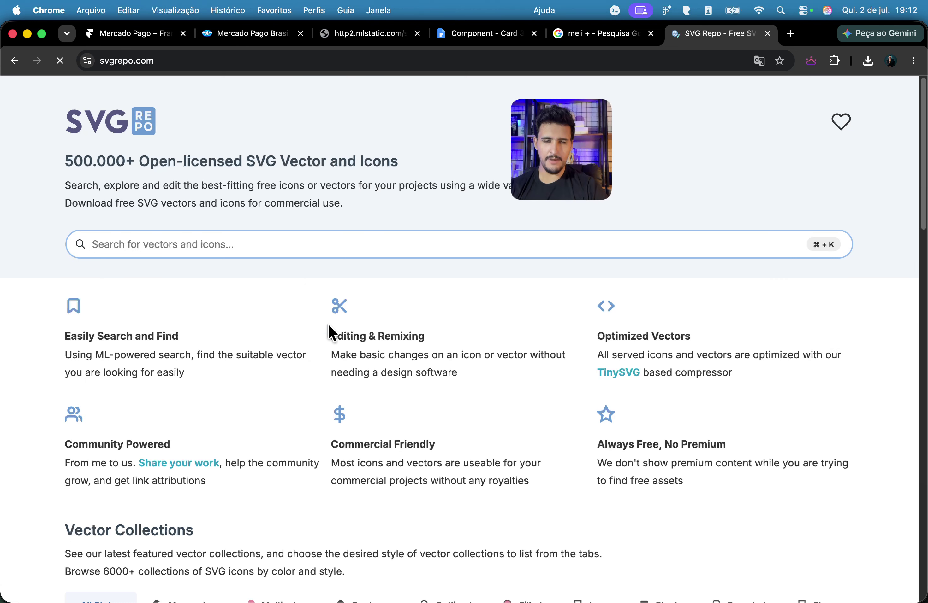
{"action": "left_click", "coordinate": [276, 237]}
{"action": "type", "text": "arrow"}
{"action": "key", "text": "Return"}
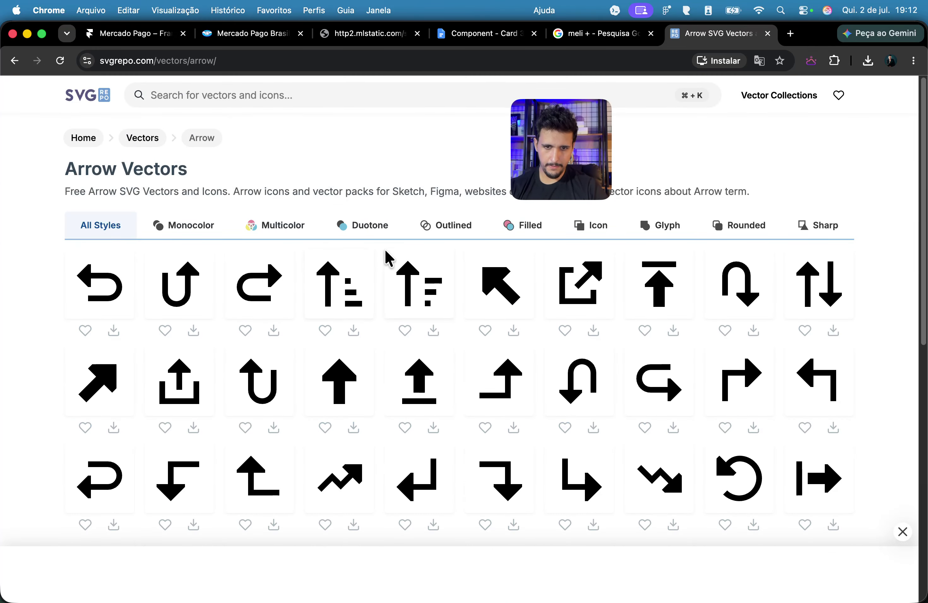
Step: Browse the arrow results through to page 5 and open the Arrow Next Small vector for editing
{"action": "scroll", "coordinate": [394, 270], "scroll_direction": "down", "scroll_amount": 4}
{"action": "scroll", "coordinate": [394, 271], "scroll_direction": "down", "scroll_amount": 5}
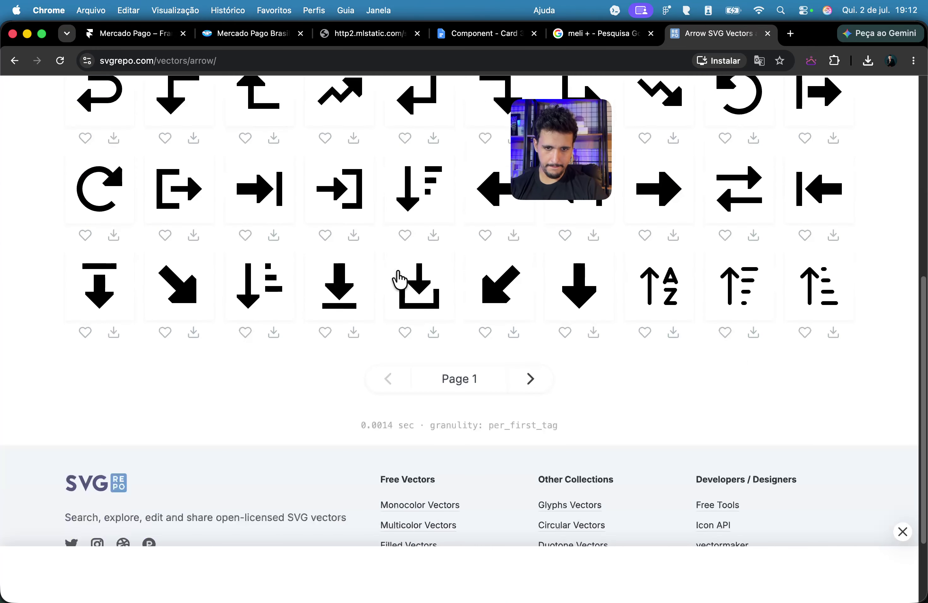
{"action": "left_click", "coordinate": [534, 380]}
{"action": "scroll", "coordinate": [408, 290], "scroll_direction": "down", "scroll_amount": 4}
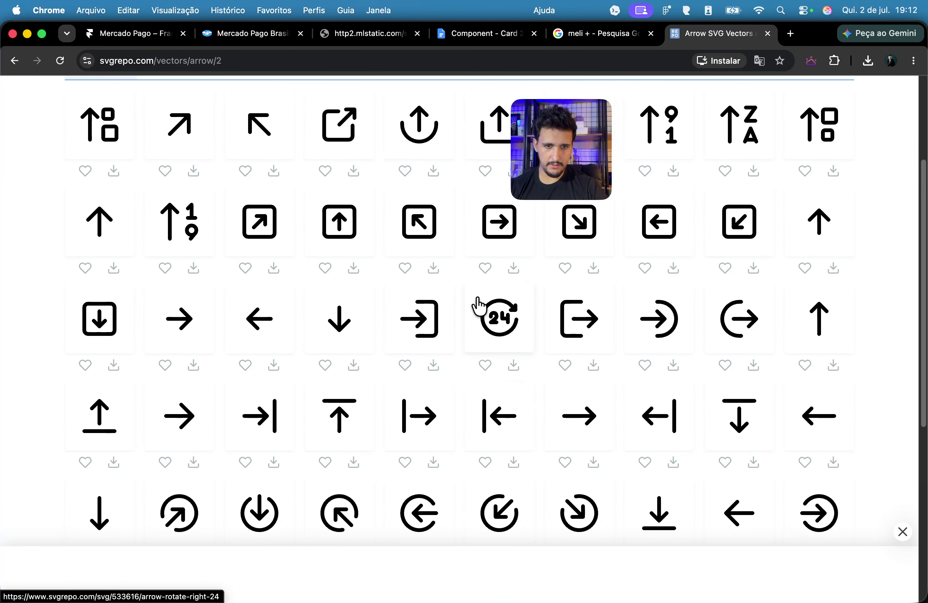
{"action": "scroll", "coordinate": [480, 307], "scroll_direction": "down", "scroll_amount": 2}
{"action": "left_click", "coordinate": [544, 523]}
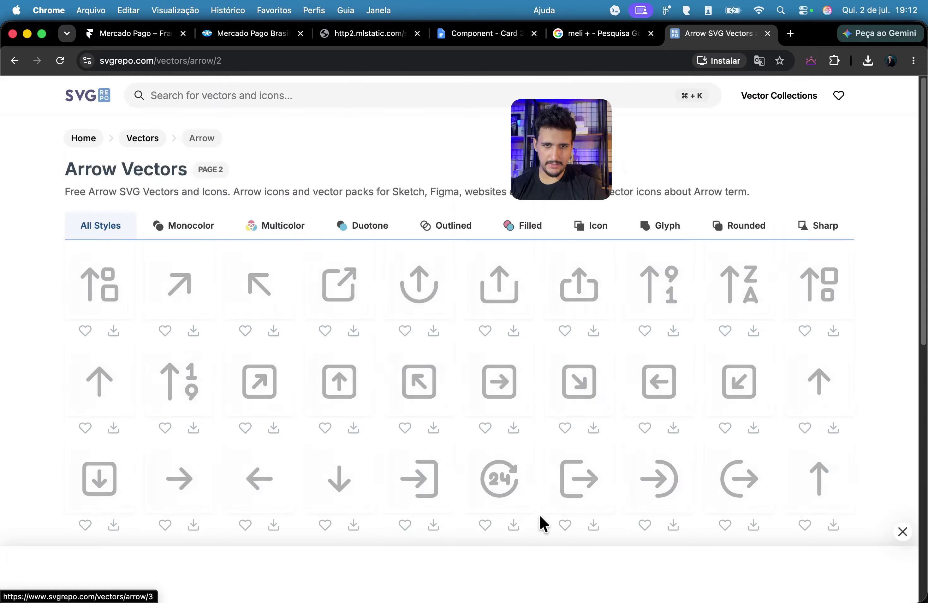
{"action": "scroll", "coordinate": [471, 315], "scroll_direction": "down", "scroll_amount": 10}
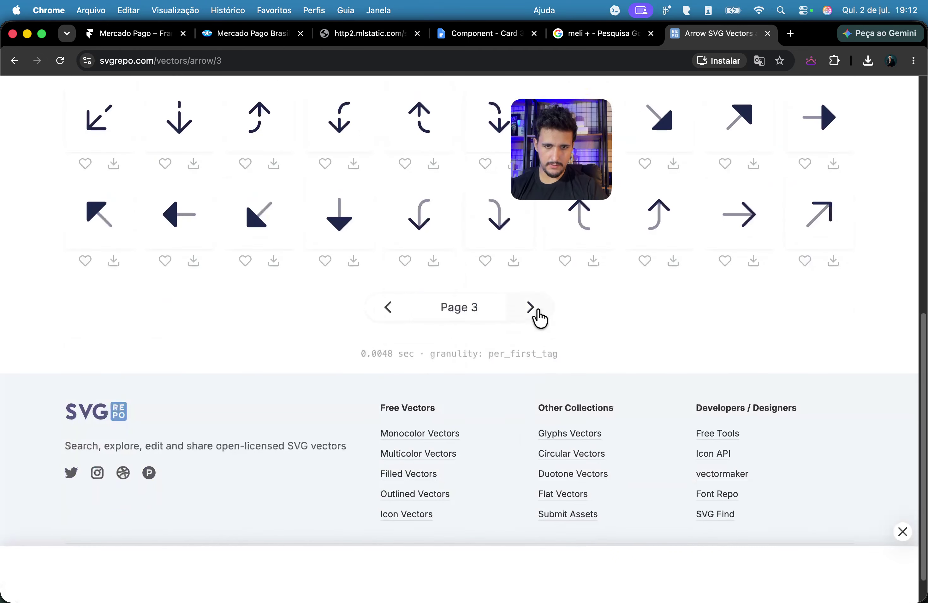
{"action": "left_click", "coordinate": [532, 310]}
{"action": "scroll", "coordinate": [461, 303], "scroll_direction": "down", "scroll_amount": 10}
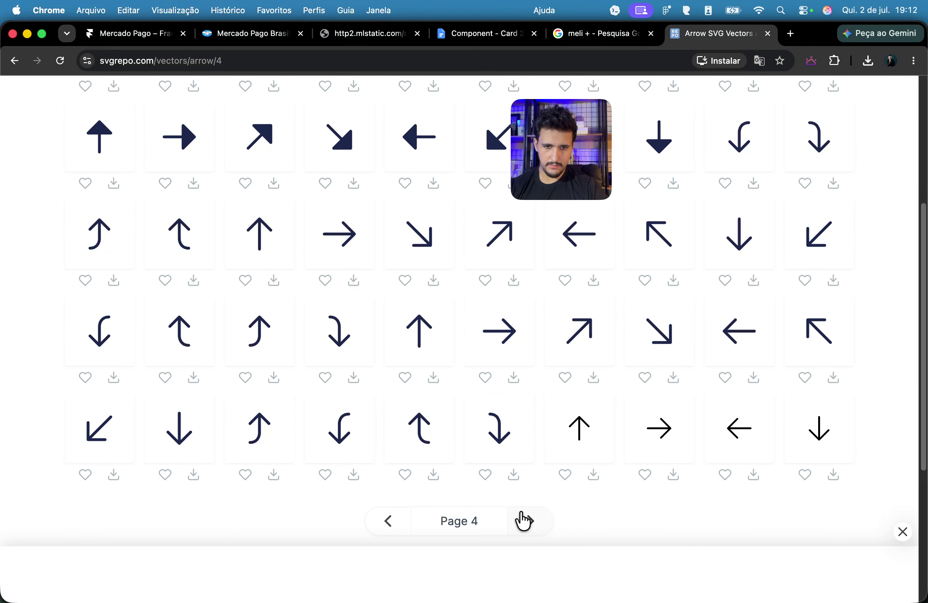
{"action": "left_click", "coordinate": [532, 520]}
{"action": "scroll", "coordinate": [441, 317], "scroll_direction": "down", "scroll_amount": 7}
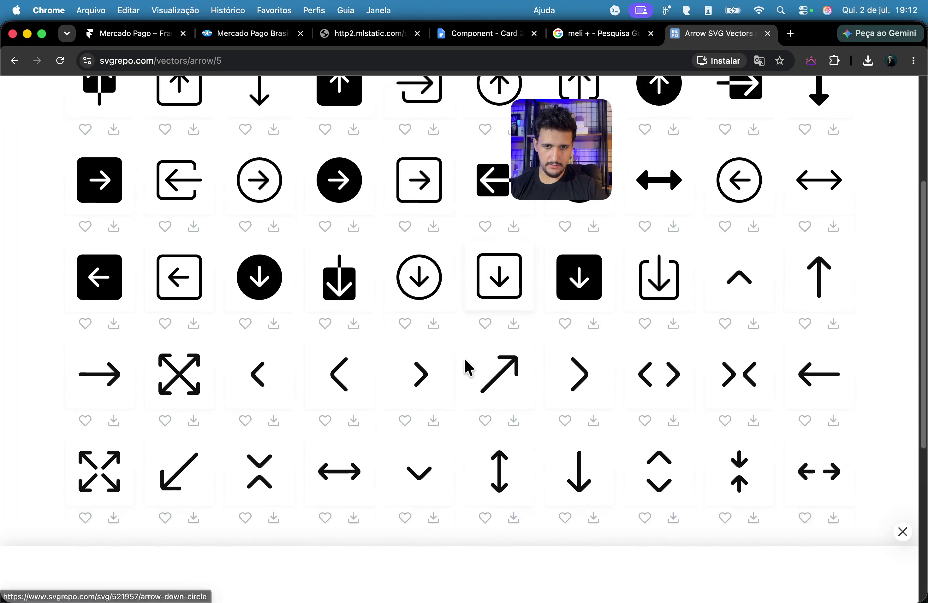
{"action": "left_click", "coordinate": [421, 304]}
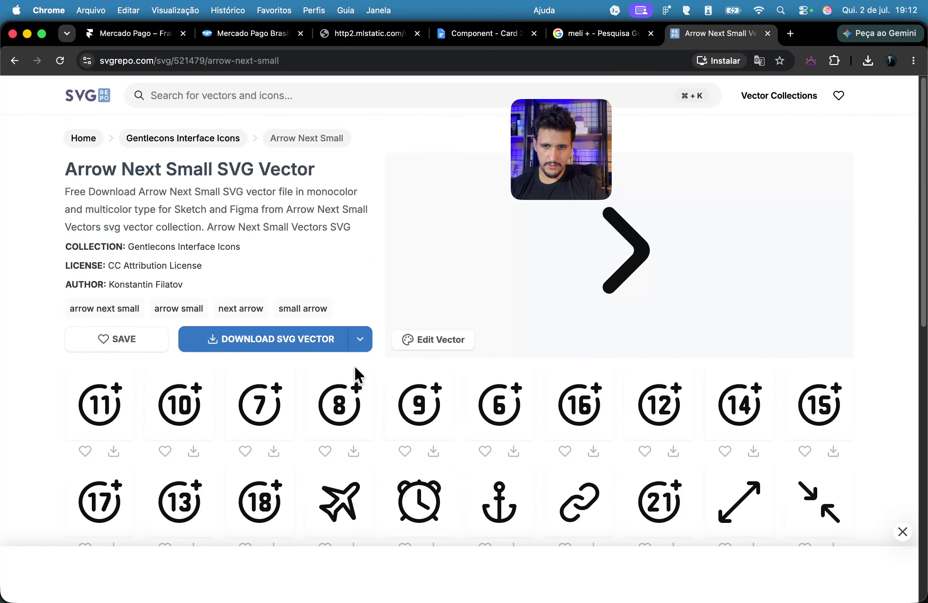
{"action": "left_click", "coordinate": [425, 341]}
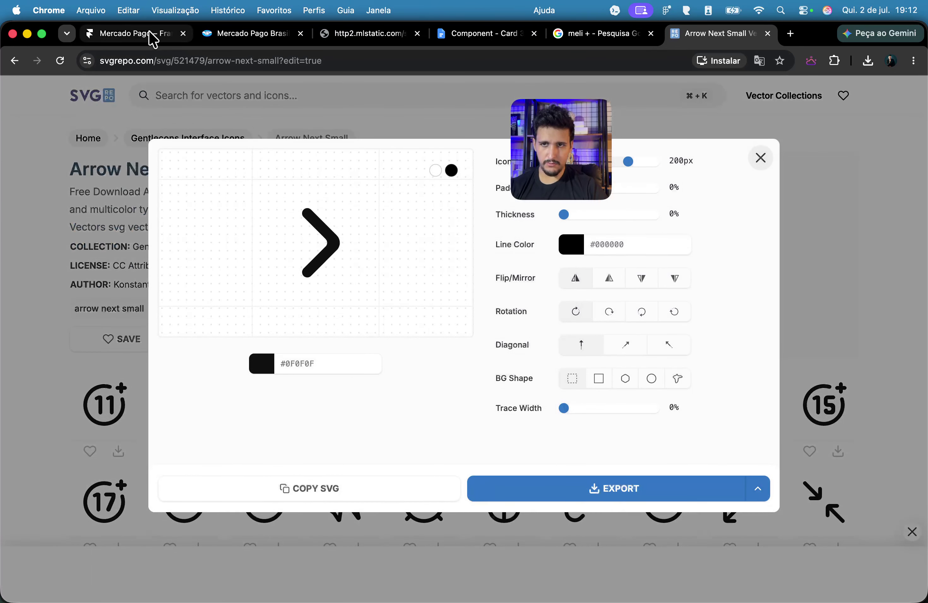
Step: Copy the Blue hex code 3483FA from the Conhecer conta text in Framer and return to SVG Repo
{"action": "left_click", "coordinate": [151, 35]}
{"action": "double_click", "coordinate": [342, 169]}
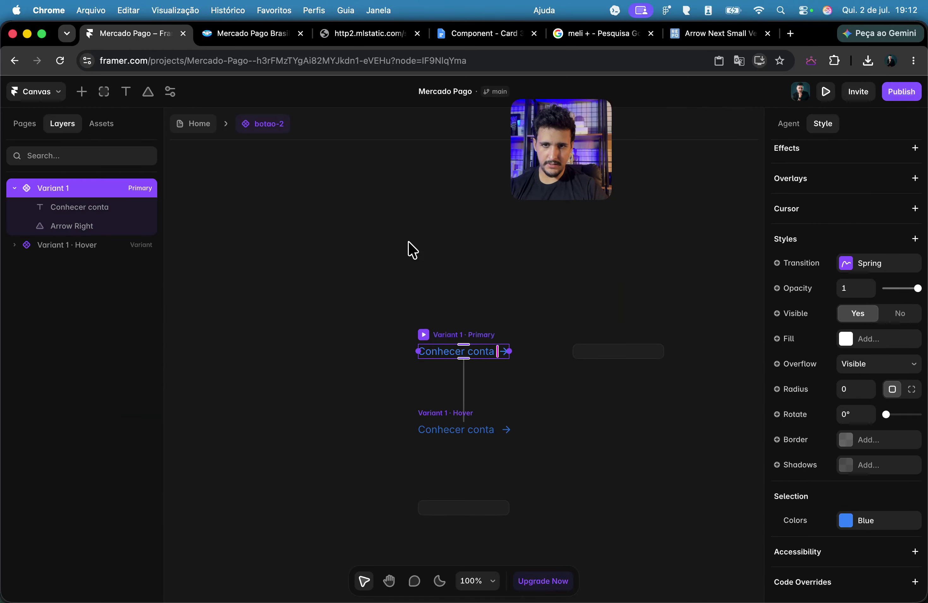
{"action": "left_click", "coordinate": [459, 353]}
{"action": "left_click", "coordinate": [870, 470]}
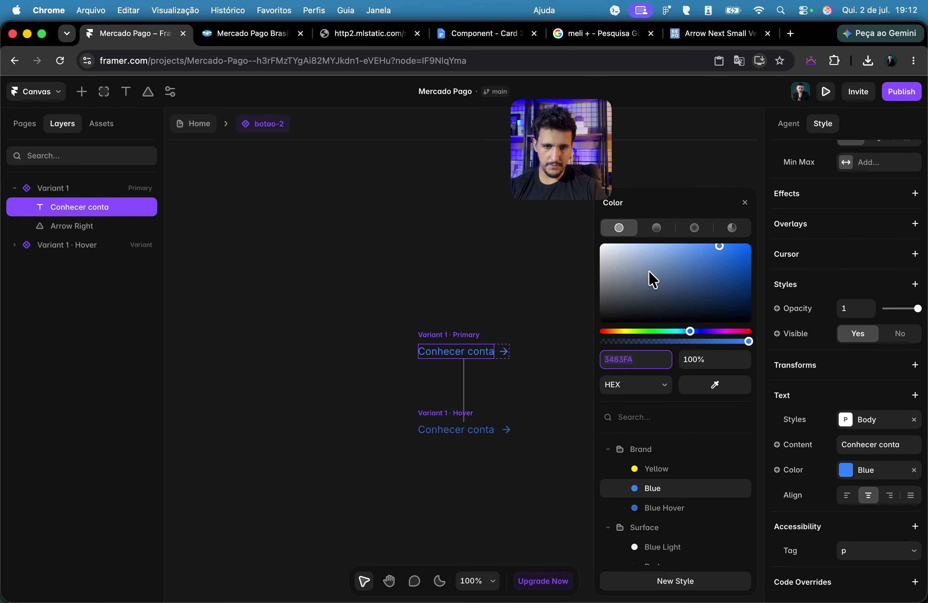
{"action": "key", "text": "super+c"}
{"action": "left_click", "coordinate": [701, 34]}
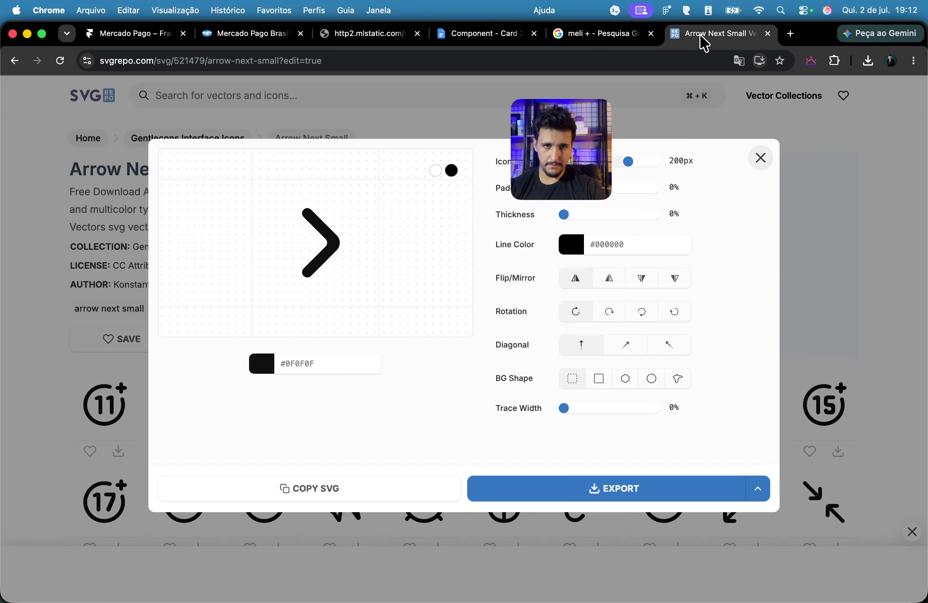
{"action": "left_click", "coordinate": [577, 247]}
{"action": "left_click", "coordinate": [626, 397]}
{"action": "left_click", "coordinate": [623, 400]}
{"action": "left_click", "coordinate": [616, 384]}
{"action": "key", "text": "super+c"}
{"action": "key", "text": "Escape"}
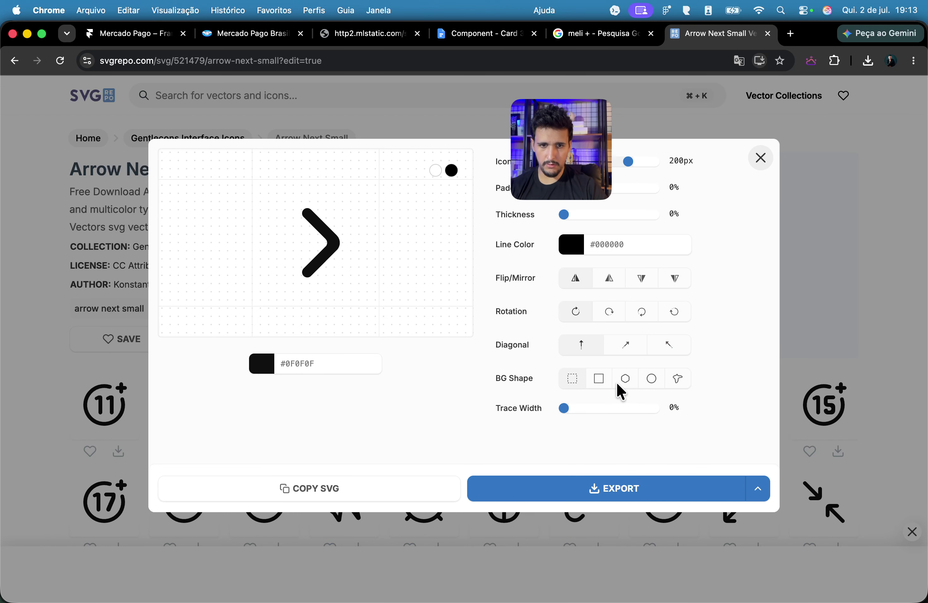
Step: Recolour the arrow's #0F0F0F fill to #3483FA and export the vector as an SVG file
{"action": "left_click", "coordinate": [267, 370]}
{"action": "left_click", "coordinate": [322, 517]}
{"action": "left_click", "coordinate": [321, 518]}
{"action": "left_click", "coordinate": [325, 502]}
{"action": "key", "text": "Return"}
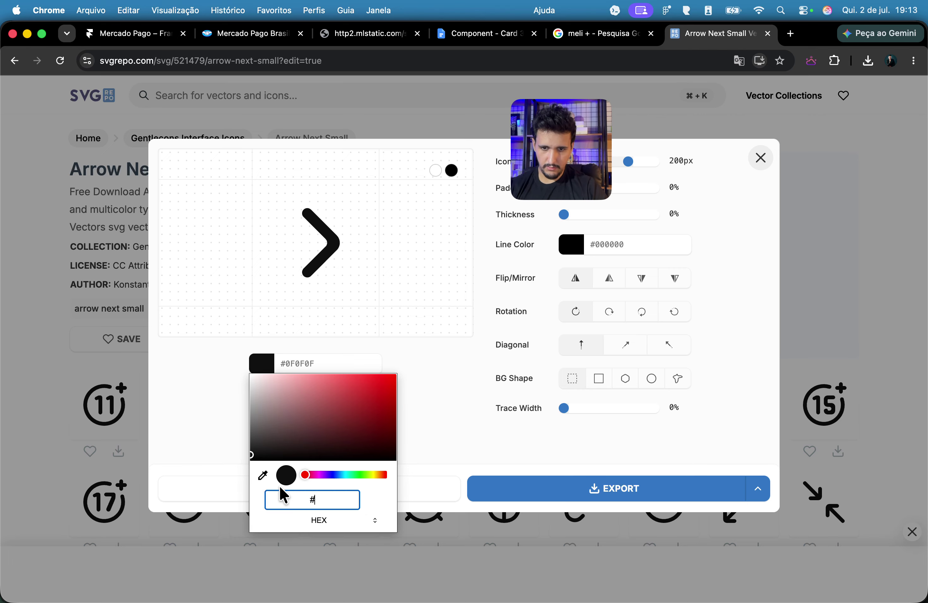
{"action": "key", "text": "super+v"}
{"action": "key", "text": "Escape"}
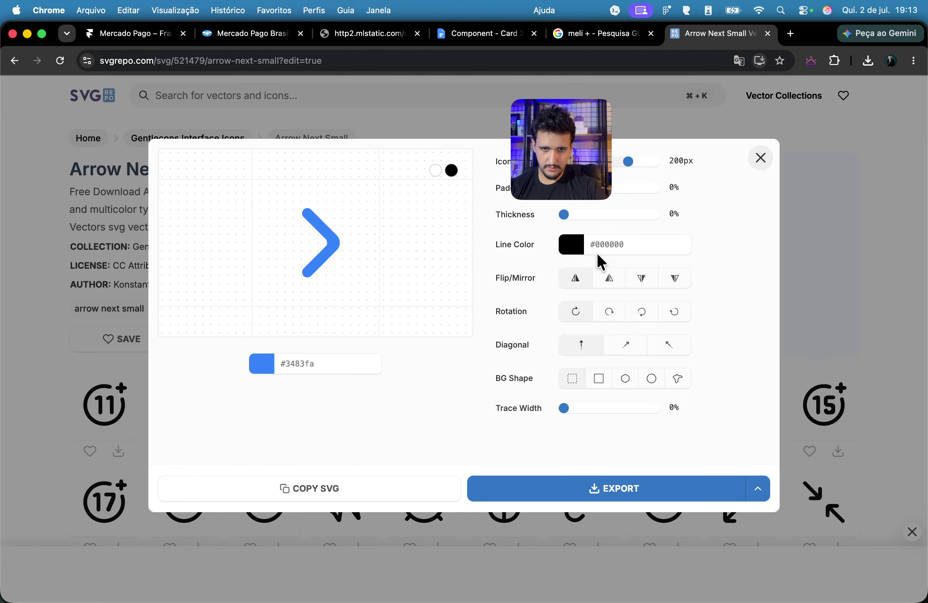
{"action": "left_click", "coordinate": [587, 490]}
{"action": "left_click", "coordinate": [699, 455]}
Step: Switch to Framer, return to the Home page and open the conta section Slideshow's arrow settings
{"action": "left_click", "coordinate": [130, 33]}
{"action": "left_click", "coordinate": [178, 125]}
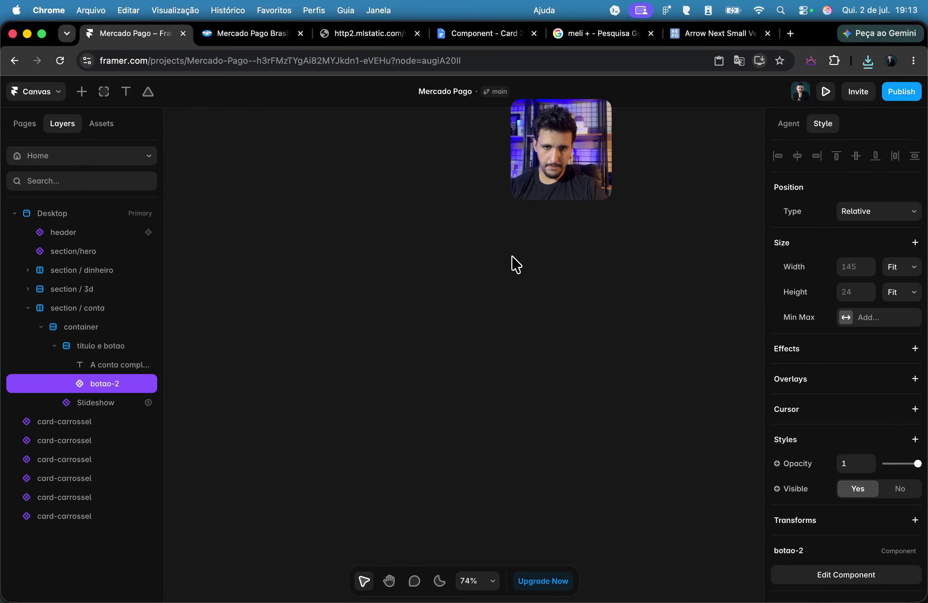
{"action": "scroll", "coordinate": [497, 357], "scroll_direction": "up", "scroll_amount": 5}
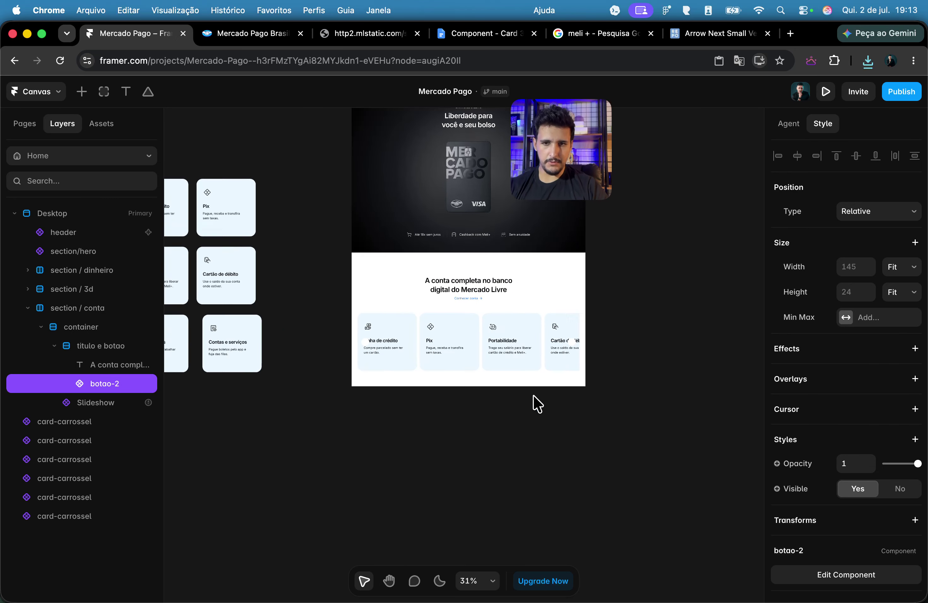
{"action": "left_click", "coordinate": [586, 259]}
{"action": "scroll", "coordinate": [920, 438], "scroll_direction": "down", "scroll_amount": 2}
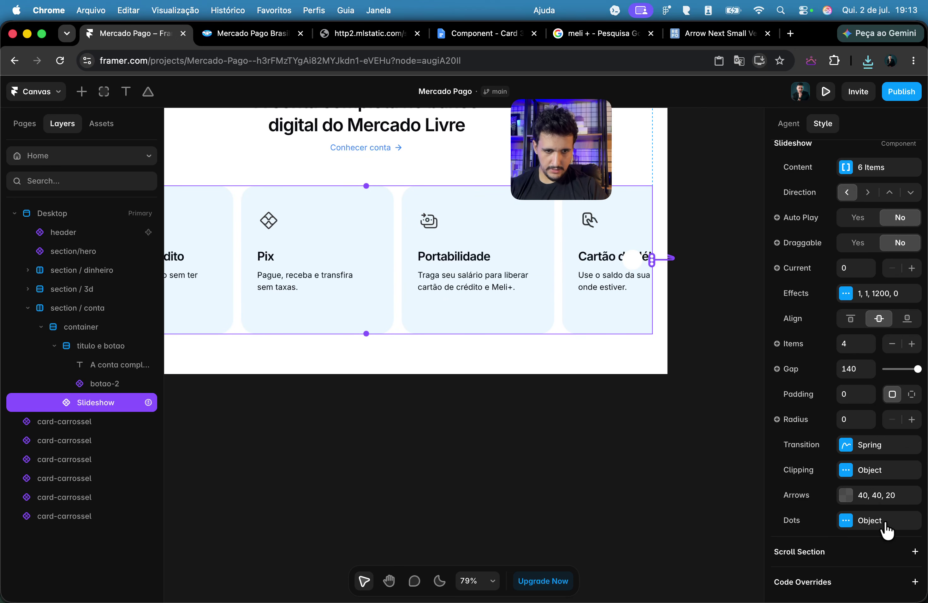
{"action": "left_click", "coordinate": [886, 525]}
{"action": "left_click", "coordinate": [886, 496]}
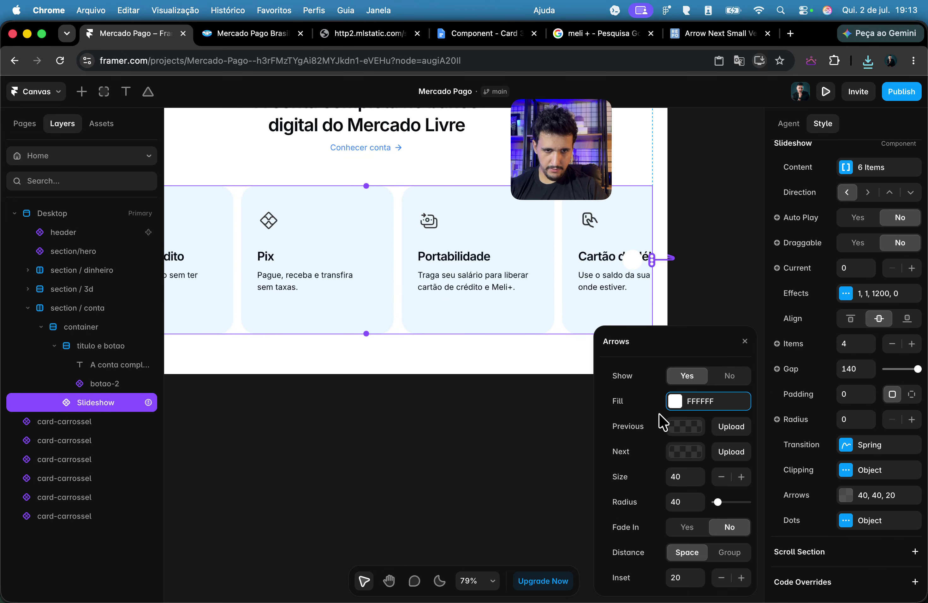
Step: Upload arrow-next-small-svgrepo-com.svg from the Efeito Parallax folder in Downloads as the Slideshow's next arrow image
{"action": "left_click", "coordinate": [685, 427]}
{"action": "left_click", "coordinate": [607, 417]}
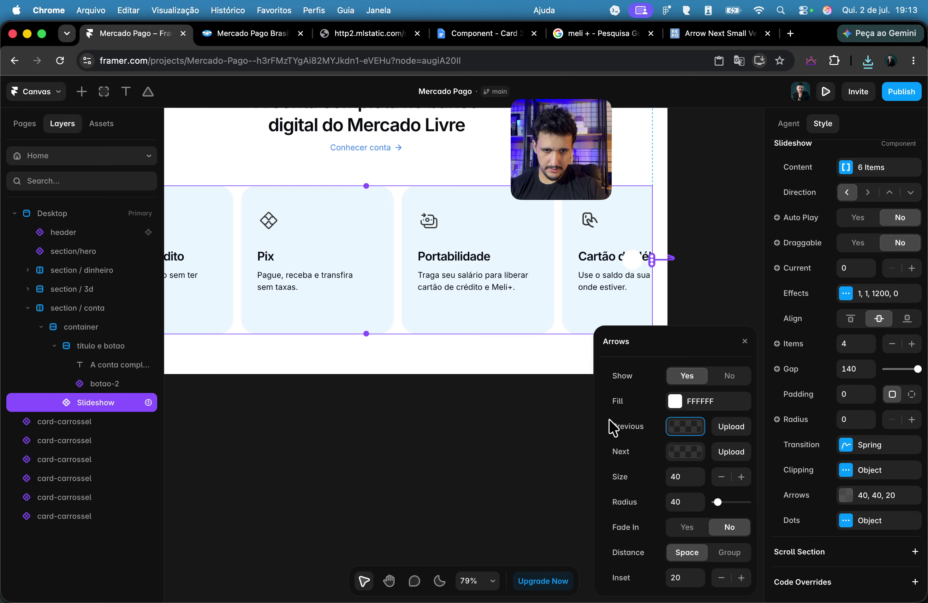
{"action": "left_click", "coordinate": [682, 454]}
{"action": "left_click", "coordinate": [671, 490]}
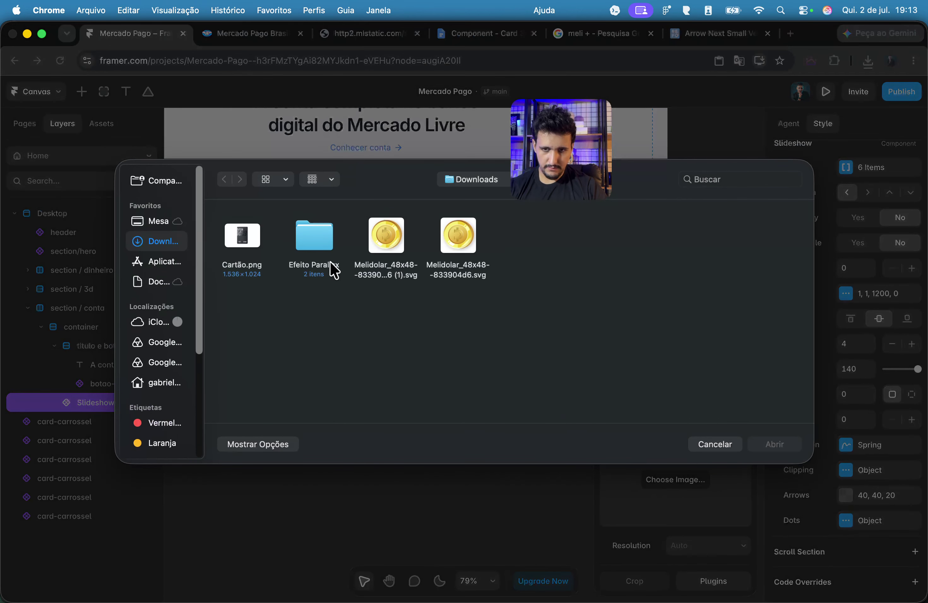
{"action": "double_click", "coordinate": [294, 243]}
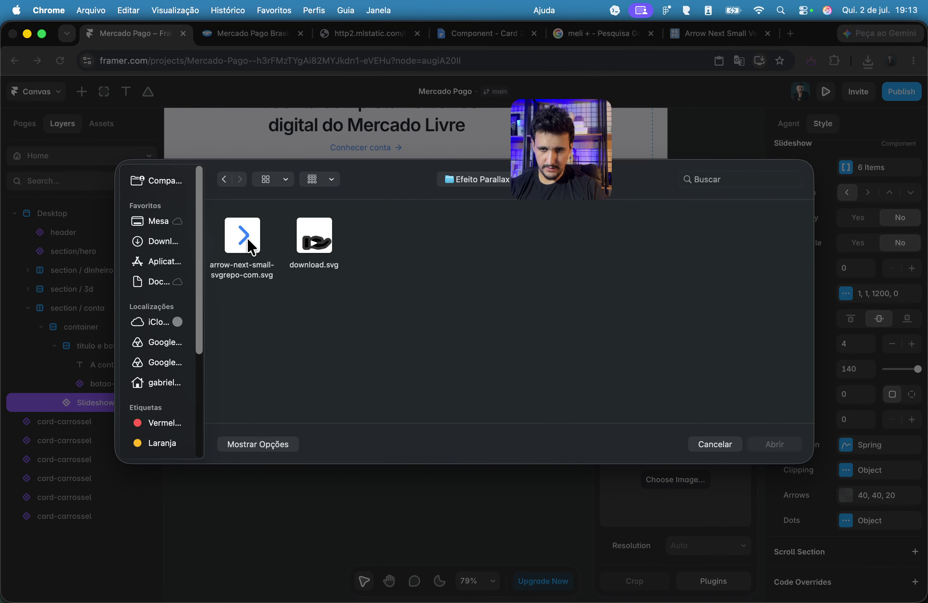
{"action": "double_click", "coordinate": [247, 235]}
{"action": "scroll", "coordinate": [626, 256], "scroll_direction": "up", "scroll_amount": 5}
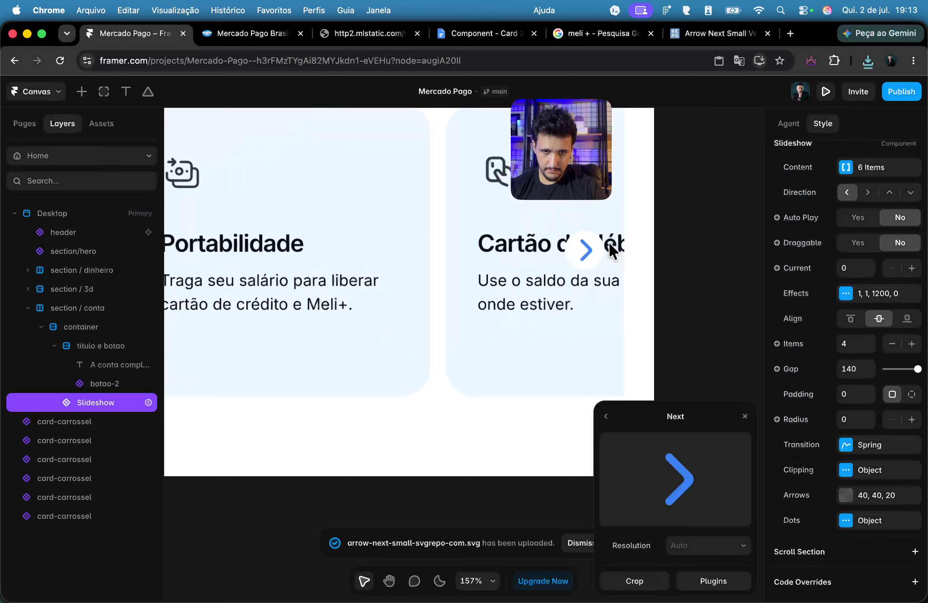
{"action": "left_click", "coordinate": [609, 421]}
Step: Try an inset of 10 and a size of 20 on the Slideshow arrows, restoring inset 20 and size 40
{"action": "left_click", "coordinate": [677, 577]}
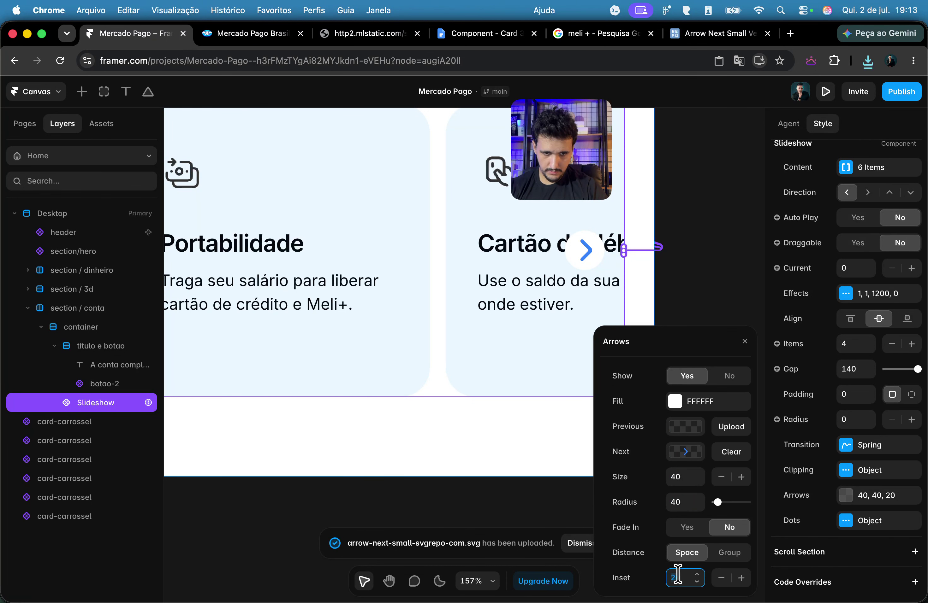
{"action": "type", "text": "10"}
{"action": "type", "text": "20"}
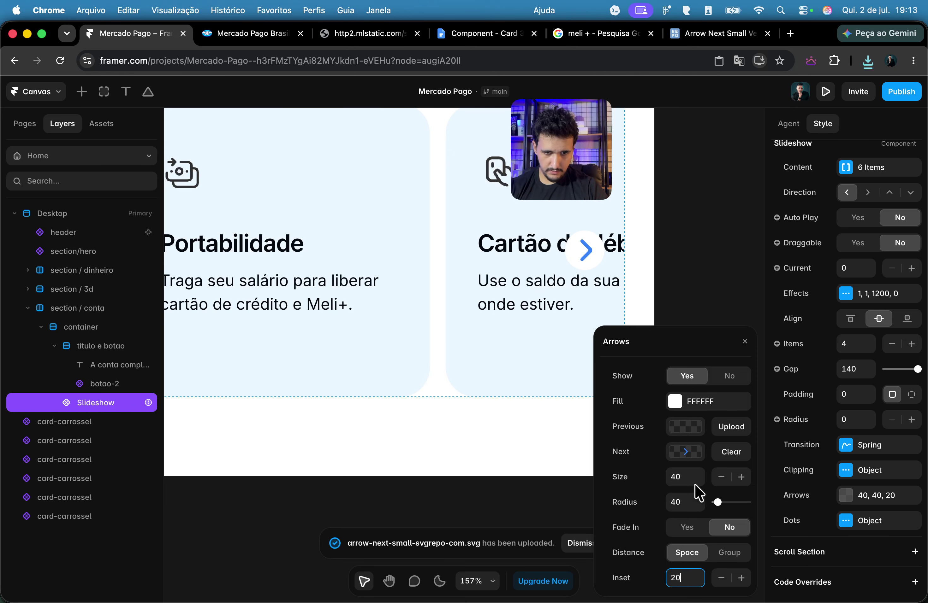
{"action": "key", "text": "Return"}
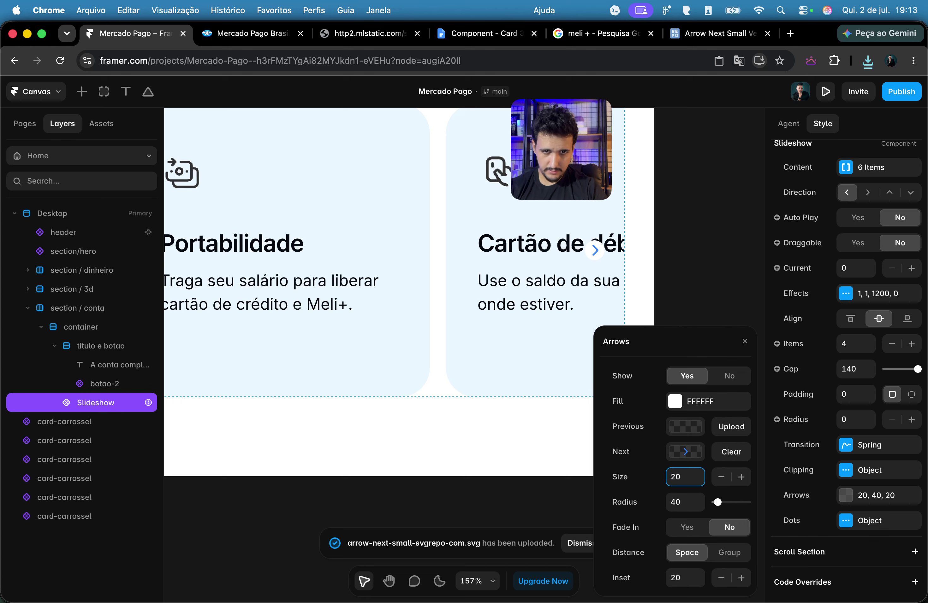
{"action": "key", "text": "Return"}
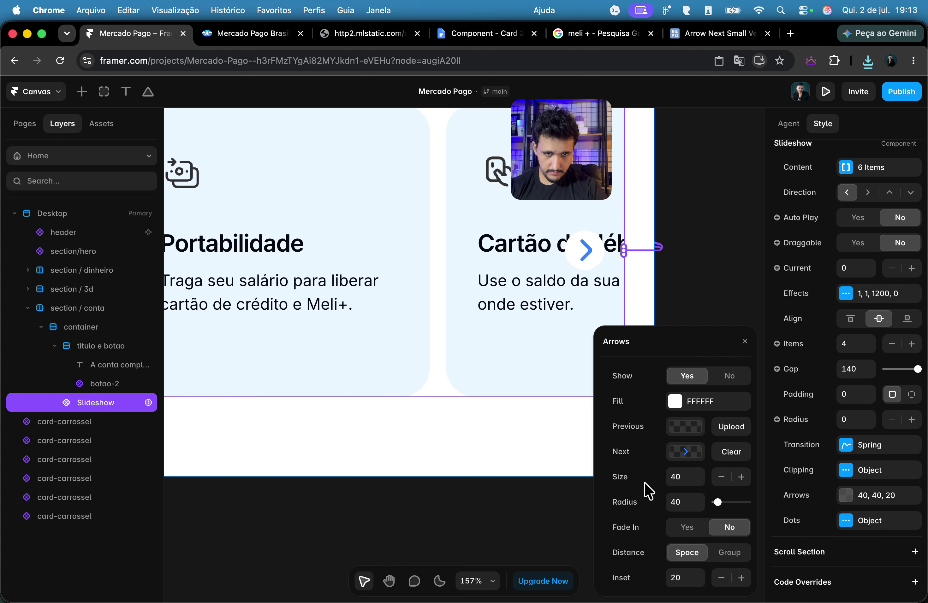
Step: Switch to SVG Repo, reopen the Arrow Next Small vector in the editor and rotate it 180° so it points left
{"action": "scroll", "coordinate": [501, 269], "scroll_direction": "down", "scroll_amount": 5}
{"action": "scroll", "coordinate": [504, 269], "scroll_direction": "up", "scroll_amount": 3}
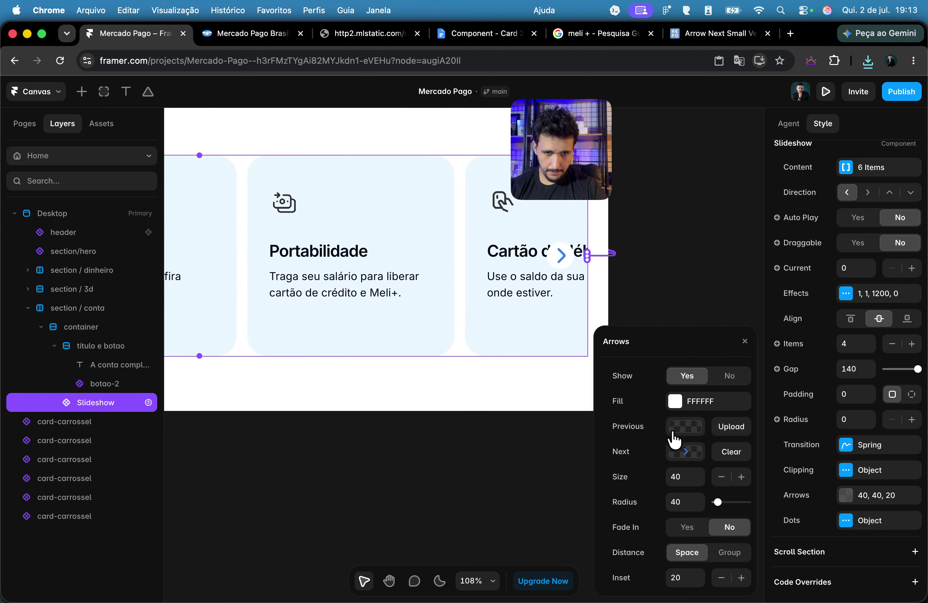
{"action": "left_click", "coordinate": [719, 34]}
{"action": "left_click", "coordinate": [821, 279]}
{"action": "scroll", "coordinate": [715, 277], "scroll_direction": "down", "scroll_amount": 5}
{"action": "scroll", "coordinate": [716, 278], "scroll_direction": "up", "scroll_amount": 5}
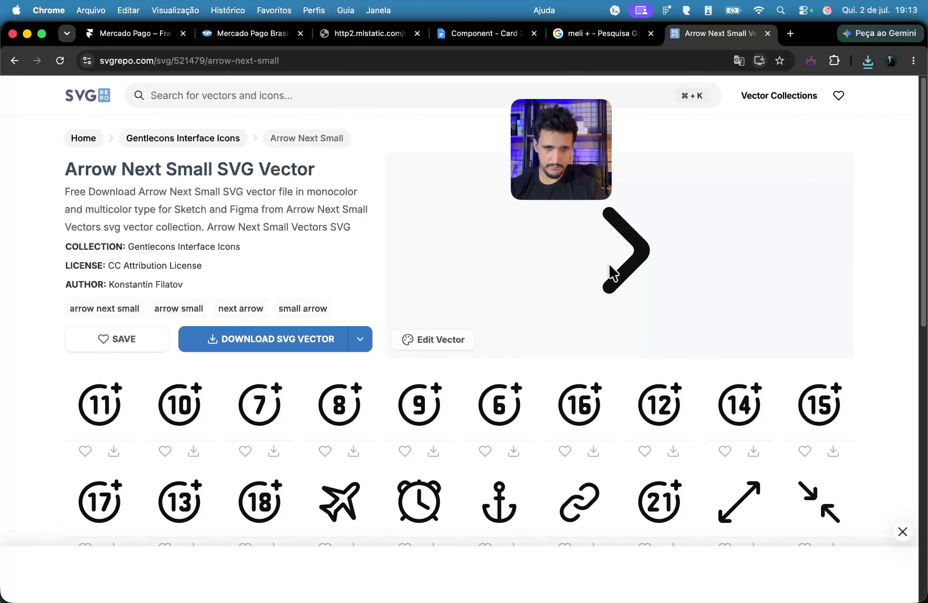
{"action": "left_click", "coordinate": [15, 61]}
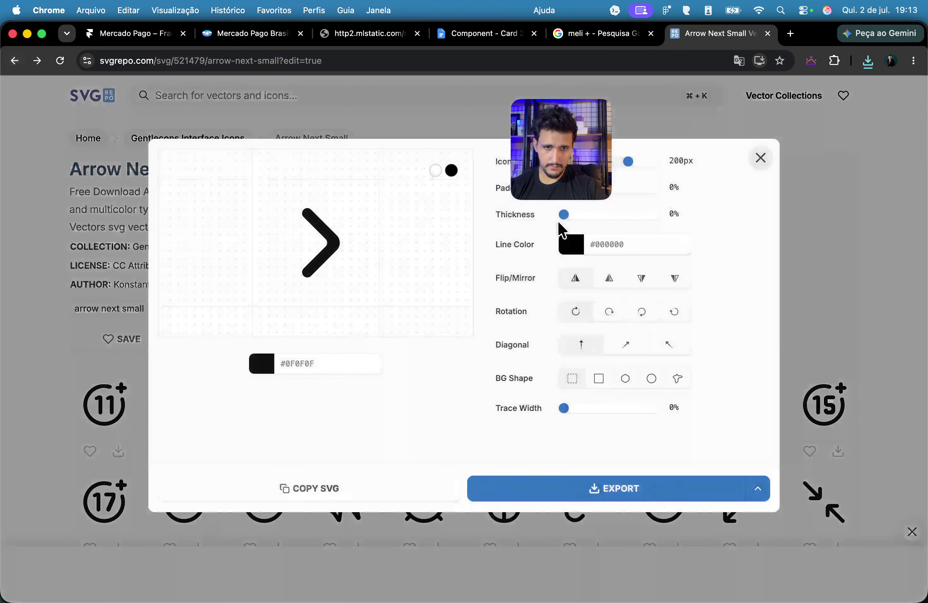
{"action": "left_click_drag", "start_coordinate": [524, 145], "coordinate": [92, 124]}
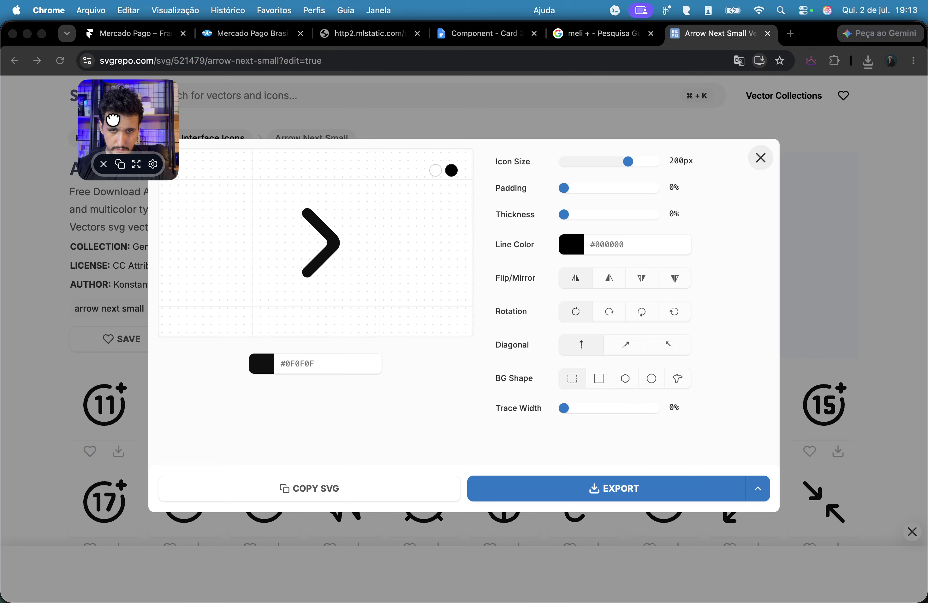
{"action": "left_click", "coordinate": [677, 432]}
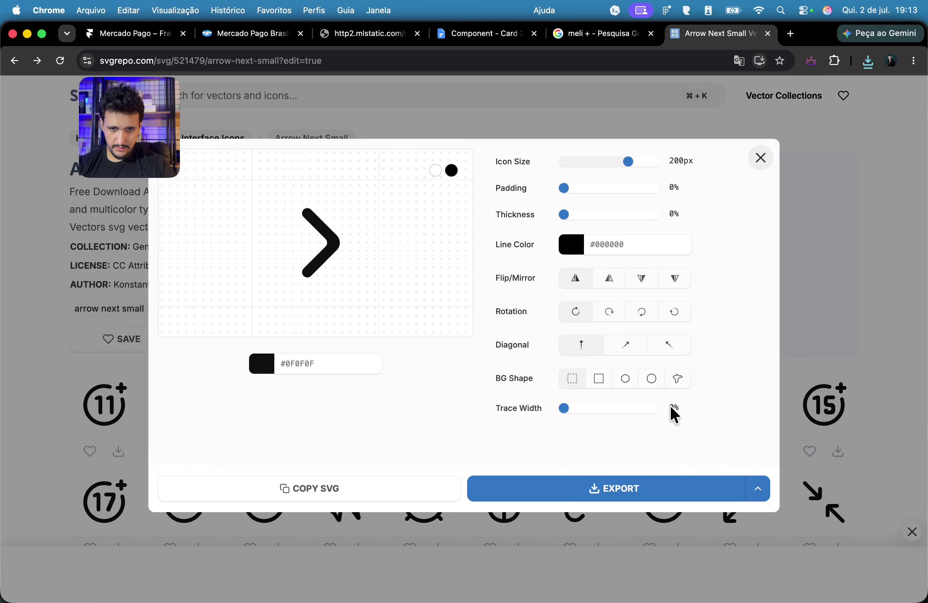
{"action": "left_click", "coordinate": [608, 312]}
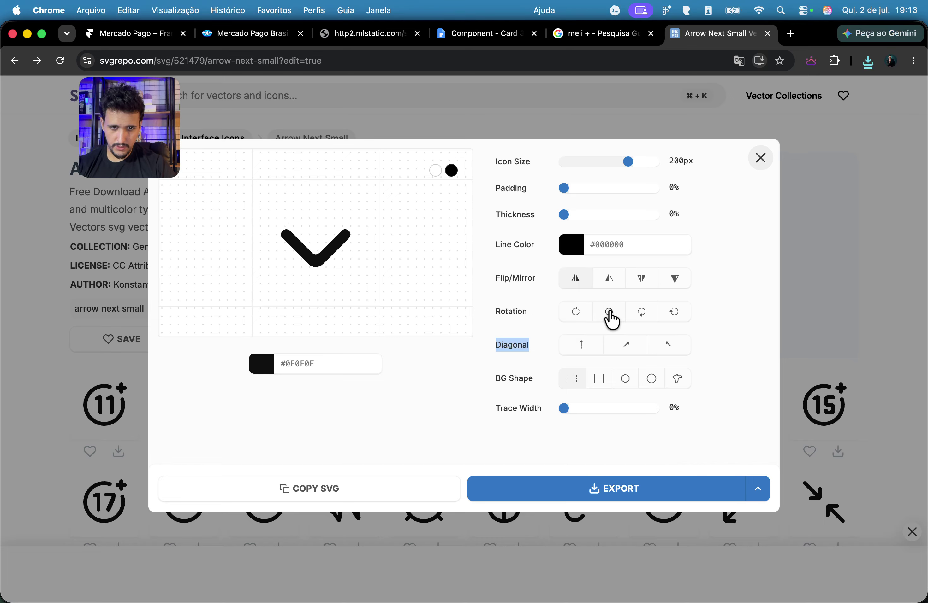
{"action": "left_click", "coordinate": [643, 315]}
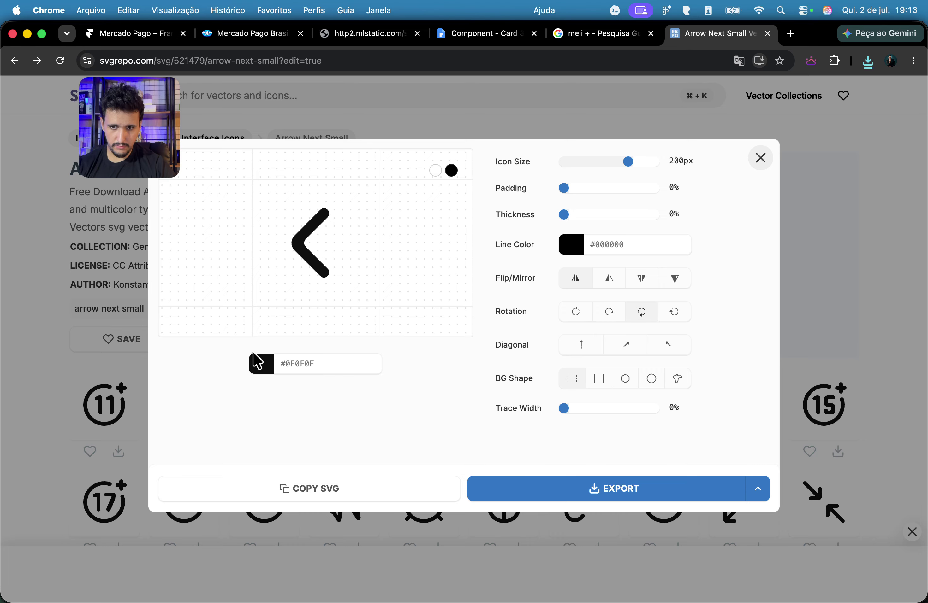
Step: Recolour the left-pointing arrow's fill to #3483FA and export it as arrow-next-small-svgrepo-com (1) into the Efeito Parallax folder
{"action": "left_click", "coordinate": [259, 366]}
{"action": "left_click", "coordinate": [319, 521]}
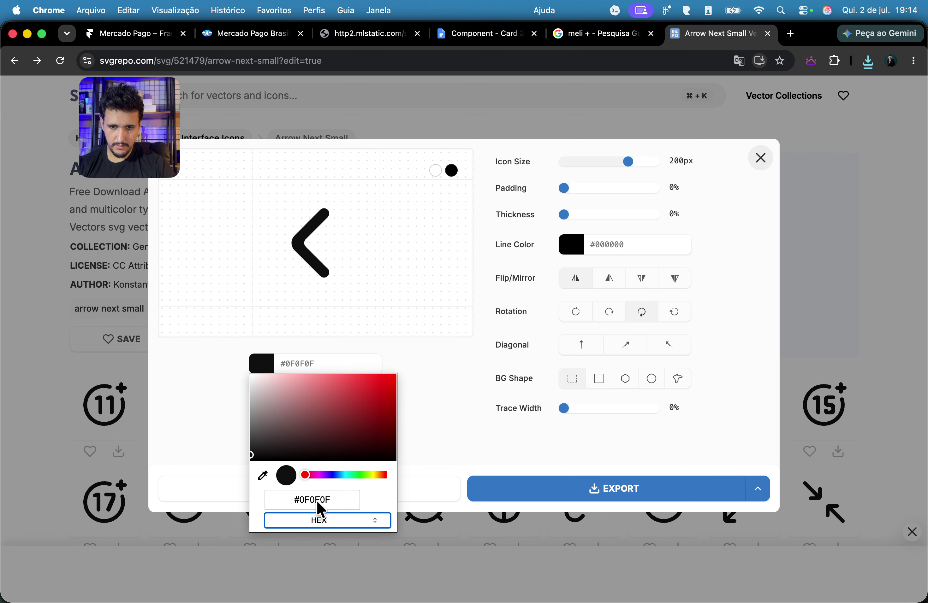
{"action": "left_click", "coordinate": [317, 502]}
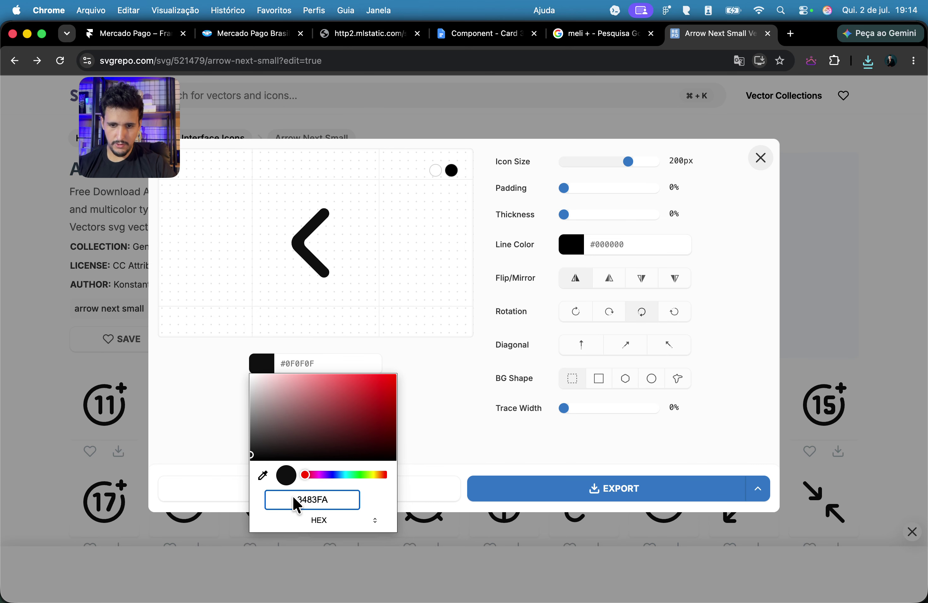
{"action": "key", "text": "Return"}
{"action": "left_click", "coordinate": [594, 496]}
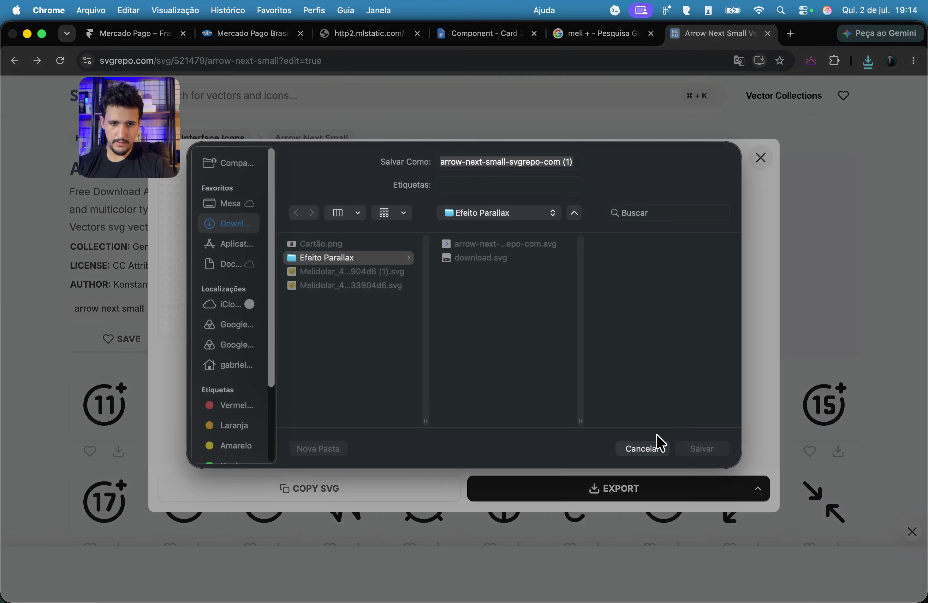
{"action": "left_click", "coordinate": [687, 451]}
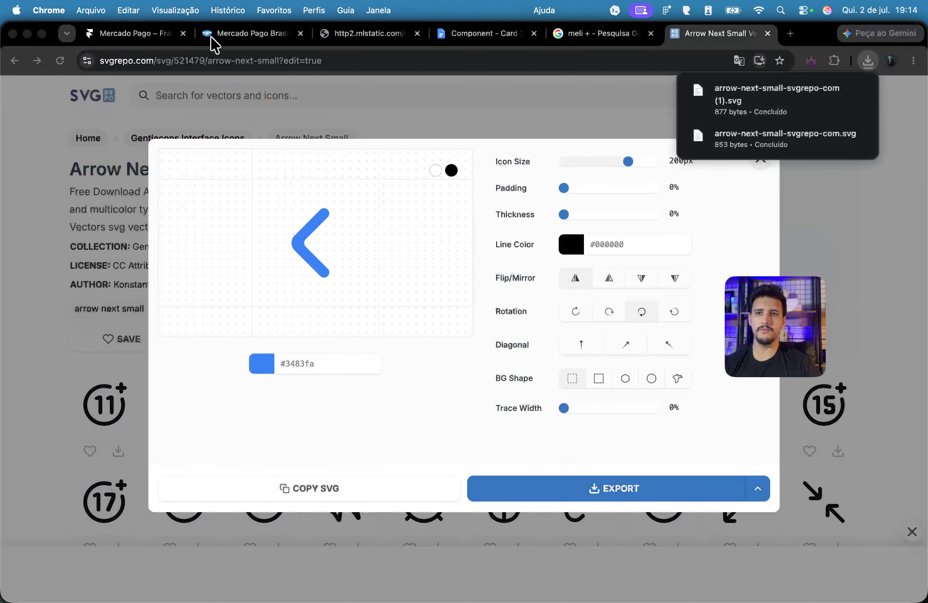
Step: Switch to Framer and upload arrow-next-small-svgrepo-com (1).svg as the Slideshow's previous arrow image
{"action": "left_click", "coordinate": [124, 35]}
{"action": "left_click", "coordinate": [686, 427]}
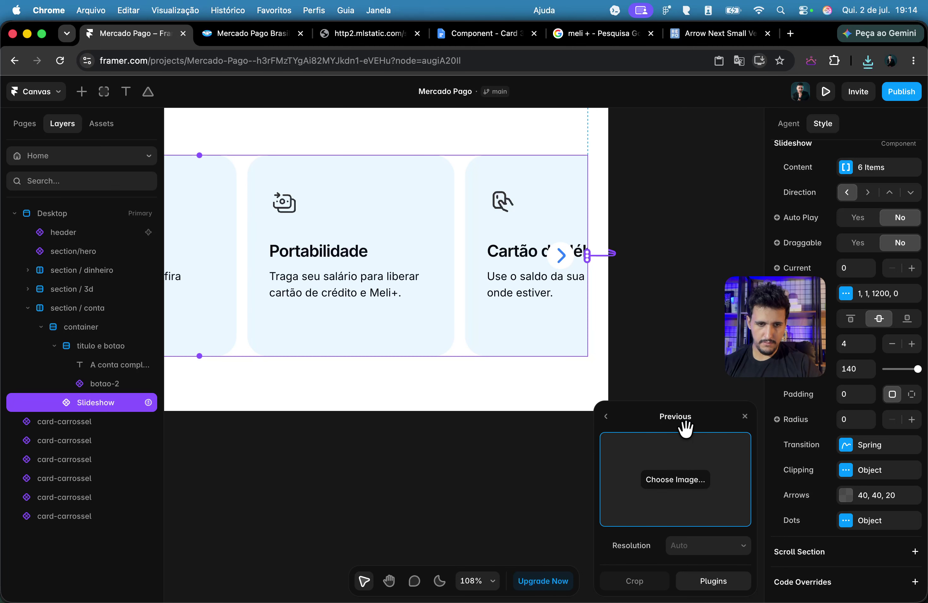
{"action": "left_click", "coordinate": [678, 490]}
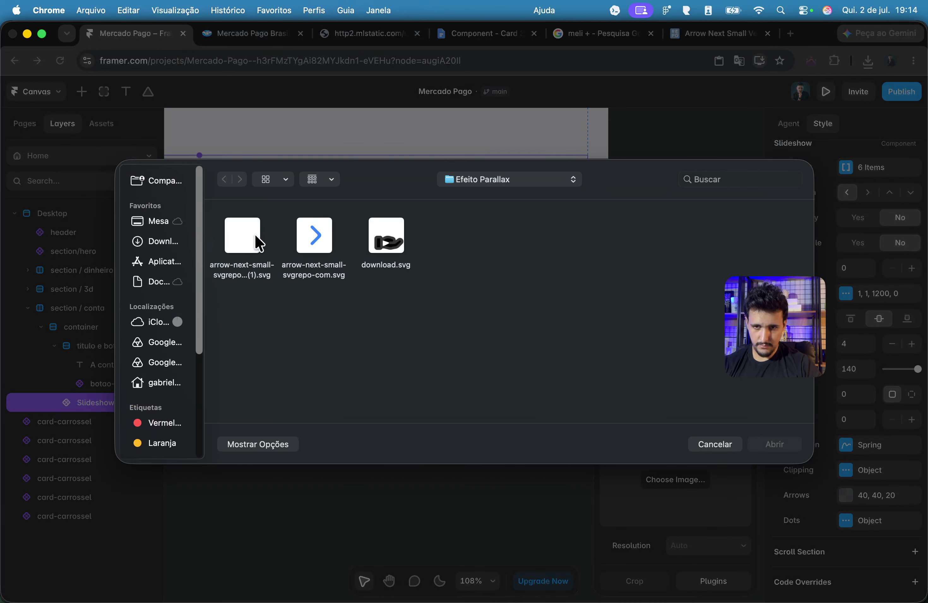
{"action": "double_click", "coordinate": [244, 235]}
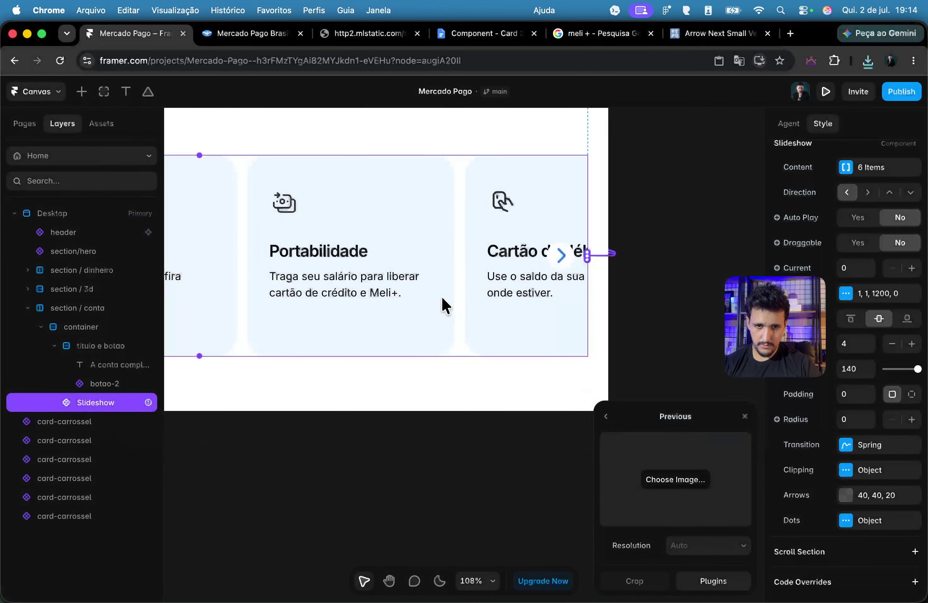
{"action": "scroll", "coordinate": [443, 300], "scroll_direction": "left", "scroll_amount": 9}
{"action": "scroll", "coordinate": [439, 328], "scroll_direction": "right", "scroll_amount": 4}
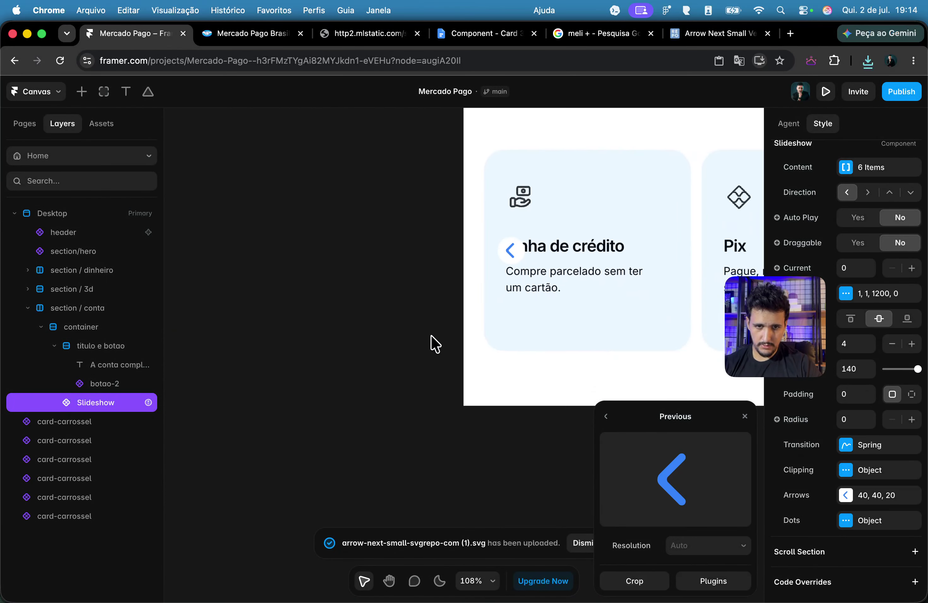
Step: Set the conta section Slideshow's arrow distance to Group and their position to Bottom Middle
{"action": "left_click", "coordinate": [391, 387]}
{"action": "scroll", "coordinate": [396, 362], "scroll_direction": "down", "scroll_amount": 3}
{"action": "scroll", "coordinate": [399, 351], "scroll_direction": "down", "scroll_amount": 5}
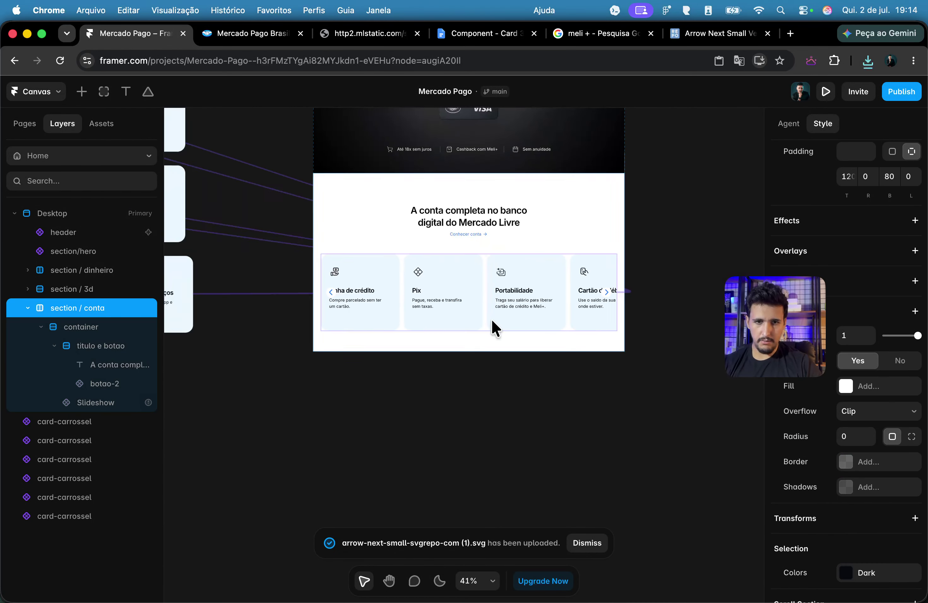
{"action": "scroll", "coordinate": [490, 319], "scroll_direction": "up", "scroll_amount": 5}
{"action": "left_click", "coordinate": [598, 285]}
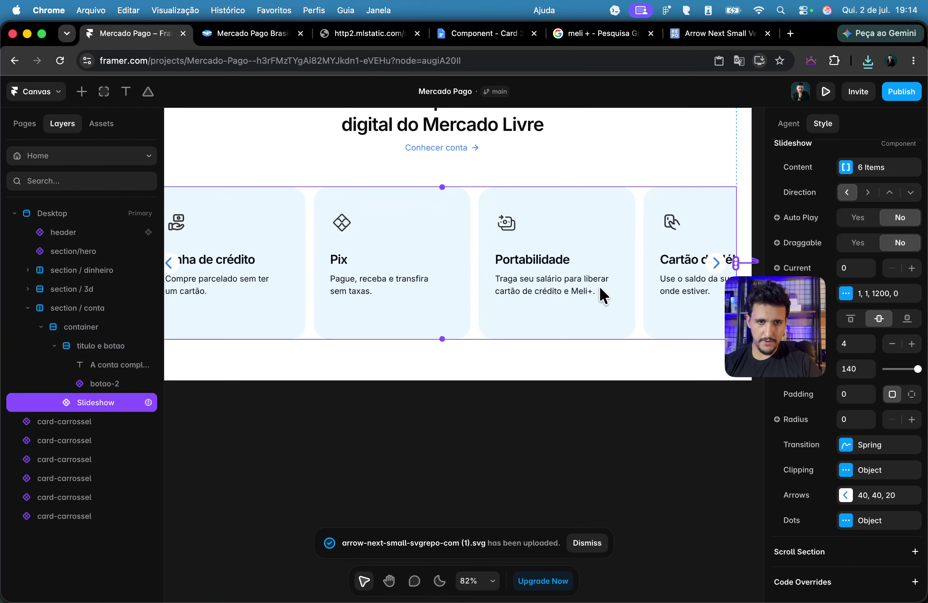
{"action": "left_click", "coordinate": [901, 504]}
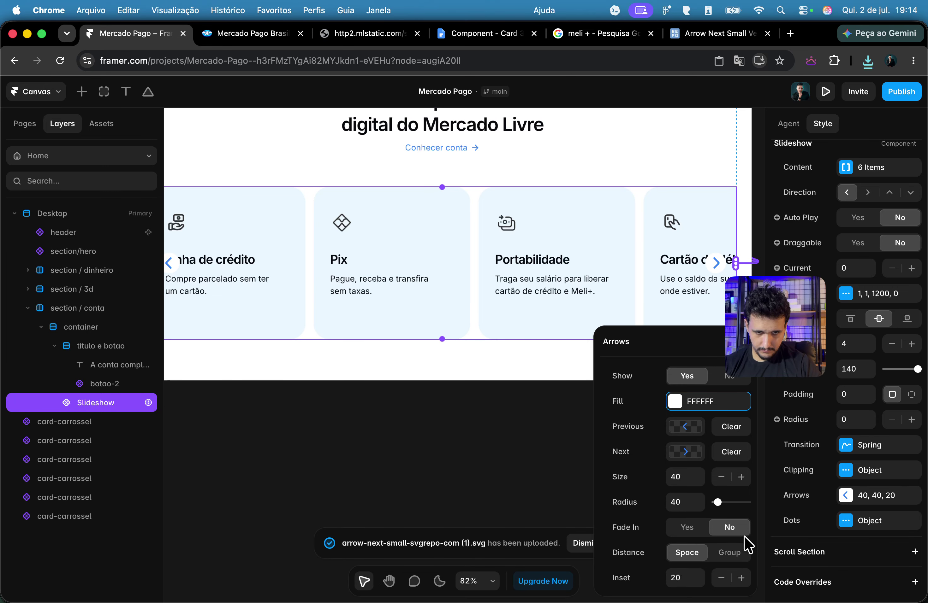
{"action": "left_click", "coordinate": [722, 550]}
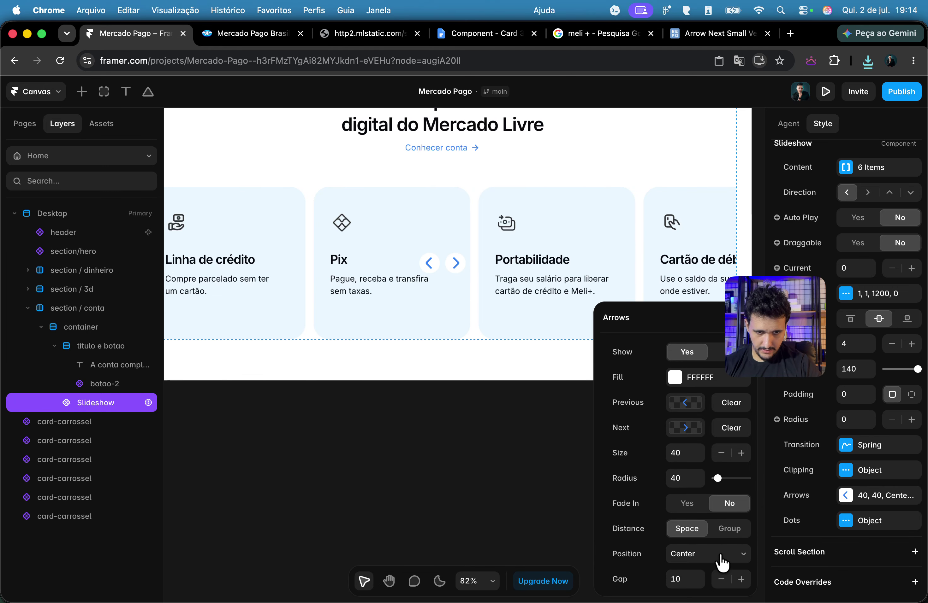
{"action": "left_click", "coordinate": [698, 558]}
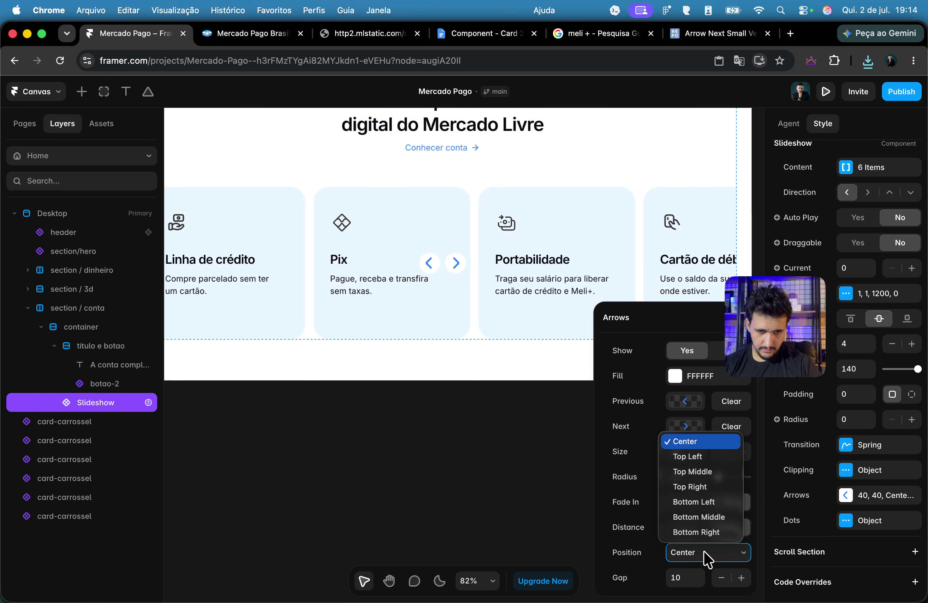
{"action": "left_click", "coordinate": [727, 519]}
{"action": "scroll", "coordinate": [740, 548], "scroll_direction": "down", "scroll_amount": 2}
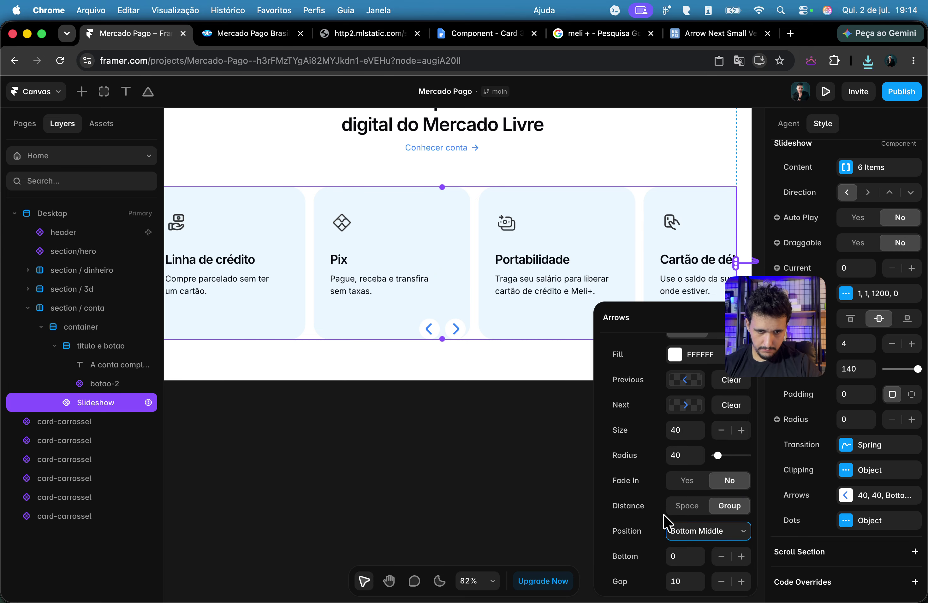
{"action": "left_click", "coordinate": [675, 505]}
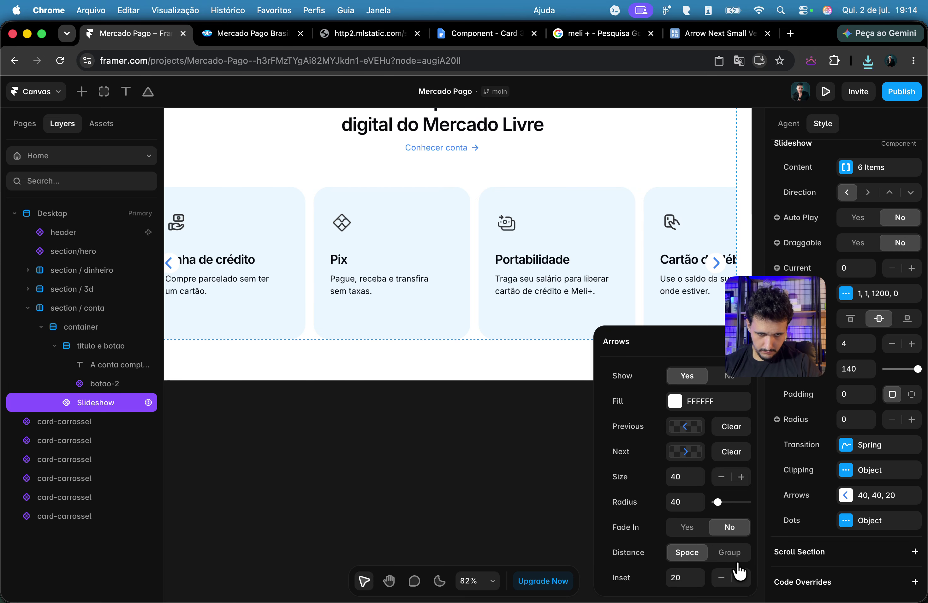
{"action": "left_click", "coordinate": [729, 552]}
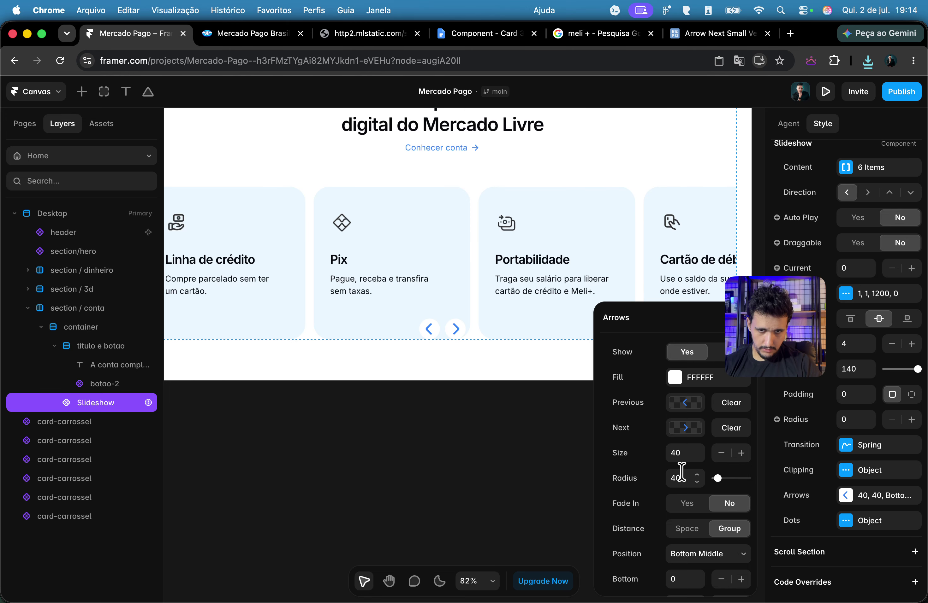
Step: Set the arrows' bottom offset to -80 and the conta section's bottom padding to 120
{"action": "left_click", "coordinate": [677, 580]}
{"action": "scroll", "coordinate": [677, 564], "scroll_direction": "down", "scroll_amount": 2}
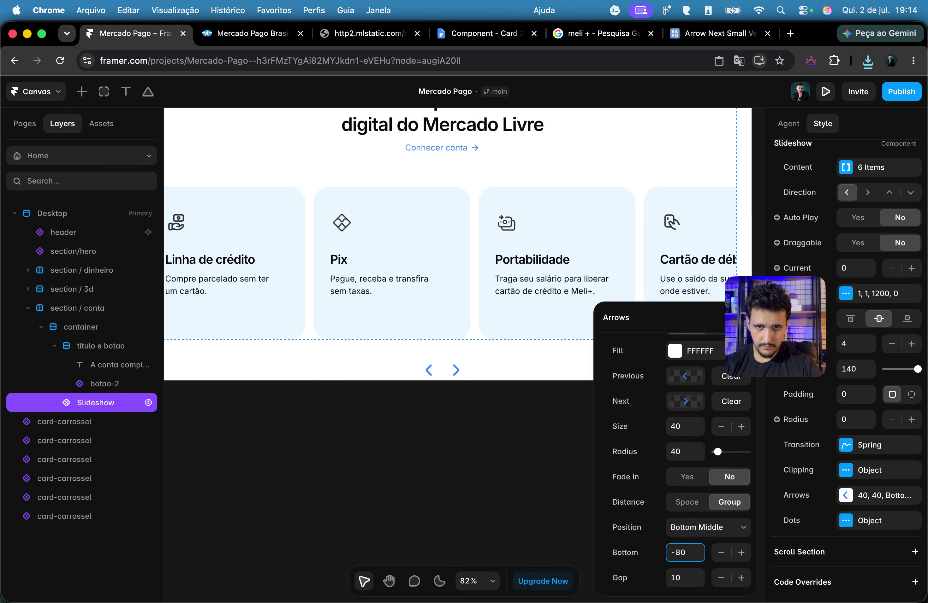
{"action": "scroll", "coordinate": [517, 474], "scroll_direction": "down", "scroll_amount": 5}
{"action": "left_click", "coordinate": [596, 242]}
{"action": "scroll", "coordinate": [905, 425], "scroll_direction": "up", "scroll_amount": 6}
{"action": "type", "text": "120"}
{"action": "key", "text": "Return"}
{"action": "left_click", "coordinate": [528, 514]}
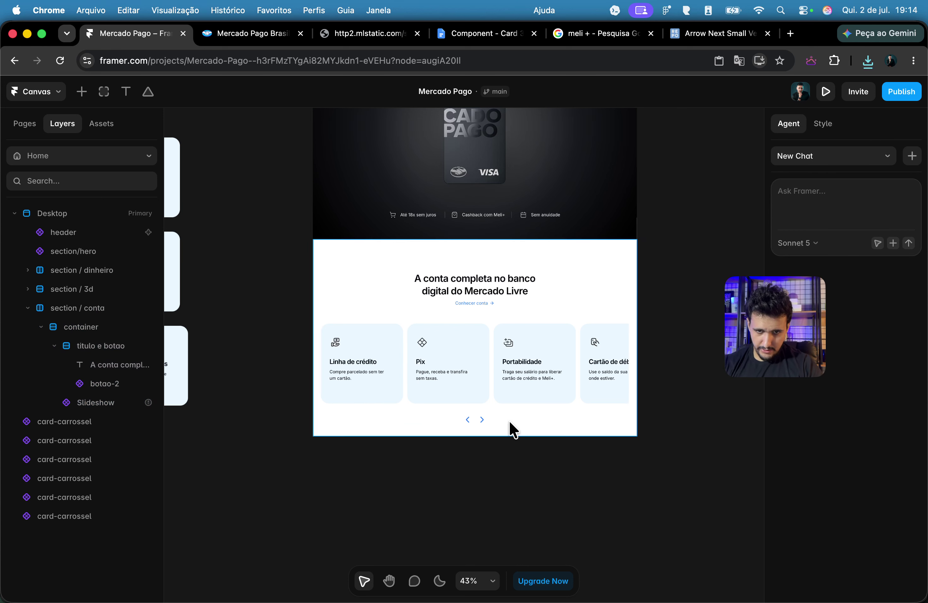
Step: Publish the site update and open the live site at quick-basis-853820.framer.app
{"action": "scroll", "coordinate": [511, 429], "scroll_direction": "up", "scroll_amount": 3}
{"action": "left_click", "coordinate": [897, 95]}
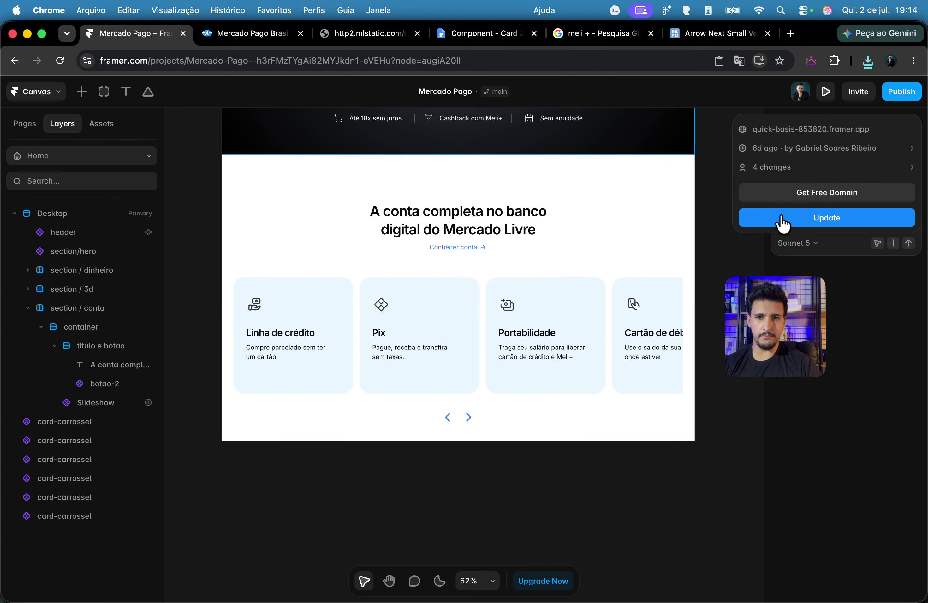
{"action": "left_click", "coordinate": [799, 130]}
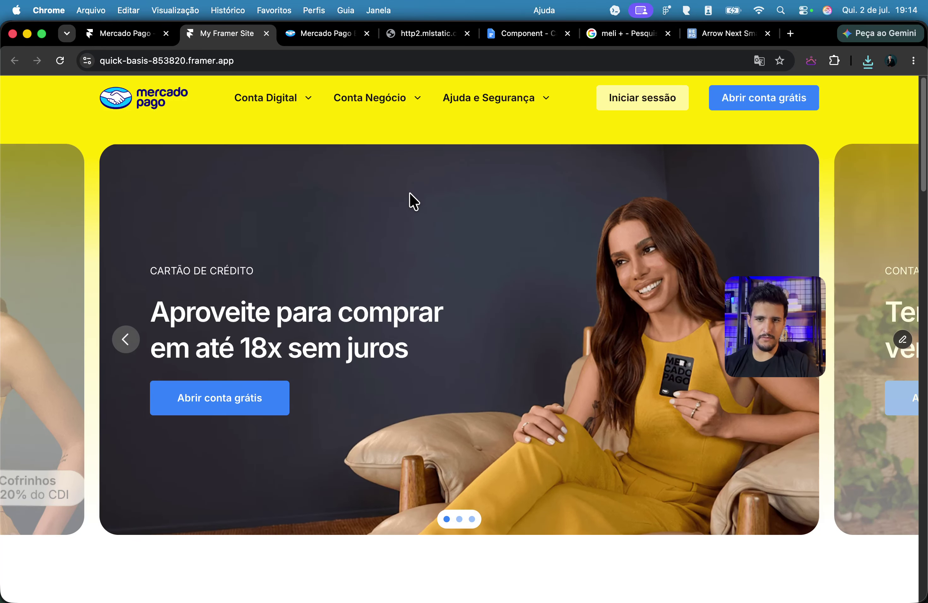
Step: Test the conta carousel's next and previous arrows on the live page
{"action": "scroll", "coordinate": [407, 198], "scroll_direction": "down", "scroll_amount": 10}
{"action": "scroll", "coordinate": [409, 196], "scroll_direction": "down", "scroll_amount": 5}
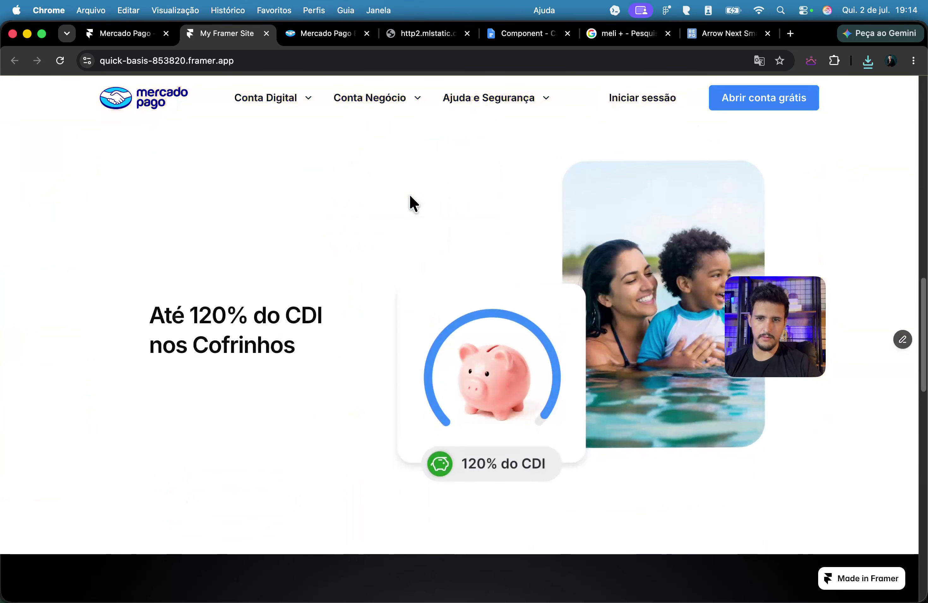
{"action": "scroll", "coordinate": [409, 196], "scroll_direction": "down", "scroll_amount": 5}
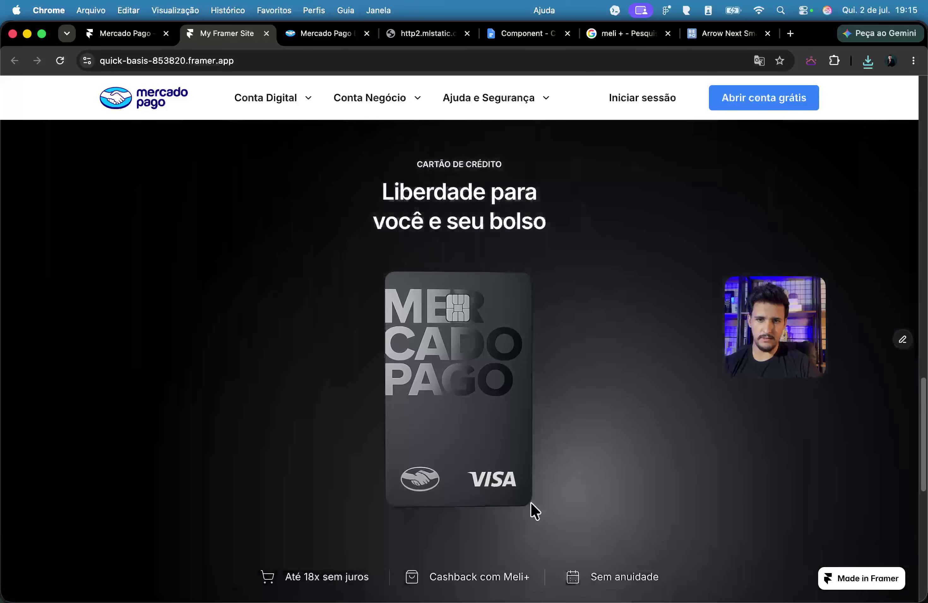
{"action": "scroll", "coordinate": [523, 290], "scroll_direction": "down", "scroll_amount": 8}
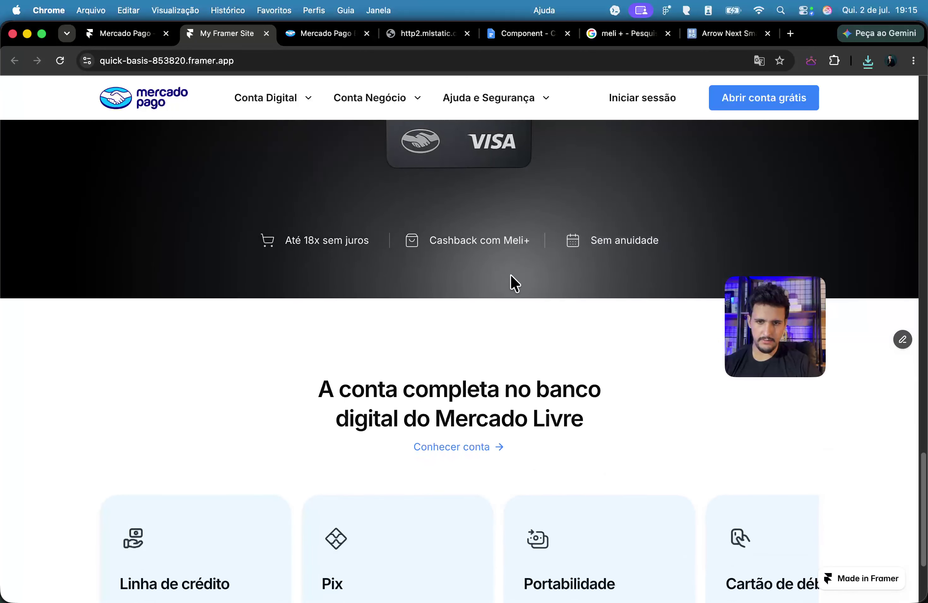
{"action": "scroll", "coordinate": [511, 281], "scroll_direction": "down", "scroll_amount": 4}
{"action": "left_click", "coordinate": [476, 565]}
{"action": "left_click", "coordinate": [476, 566]}
{"action": "left_click", "coordinate": [476, 566]}
{"action": "left_click", "coordinate": [442, 566]}
{"action": "left_click", "coordinate": [442, 566]}
{"action": "left_click", "coordinate": [441, 565]}
{"action": "left_click", "coordinate": [442, 566]}
Step: Return to the Framer project and set the conta Slideshow's clipping overflow to Show
{"action": "left_click", "coordinate": [129, 34]}
{"action": "left_click", "coordinate": [531, 431]}
{"action": "left_click", "coordinate": [603, 252]}
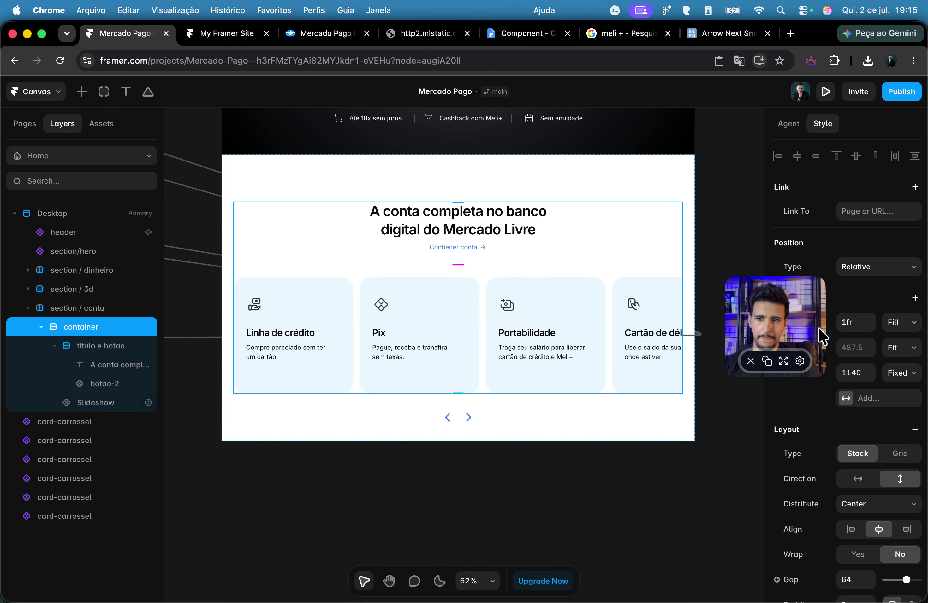
{"action": "scroll", "coordinate": [897, 310], "scroll_direction": "down", "scroll_amount": 10}
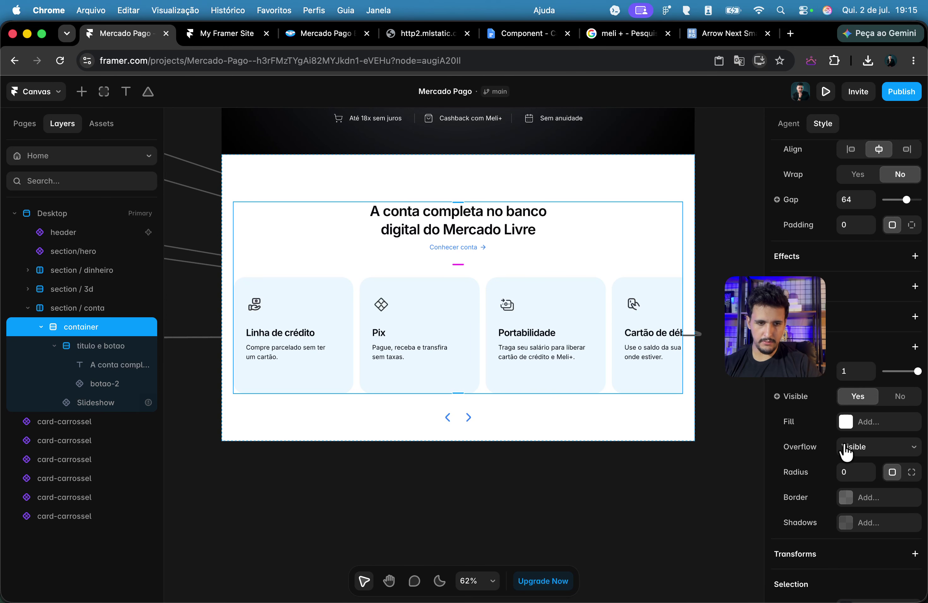
{"action": "left_click", "coordinate": [588, 294]}
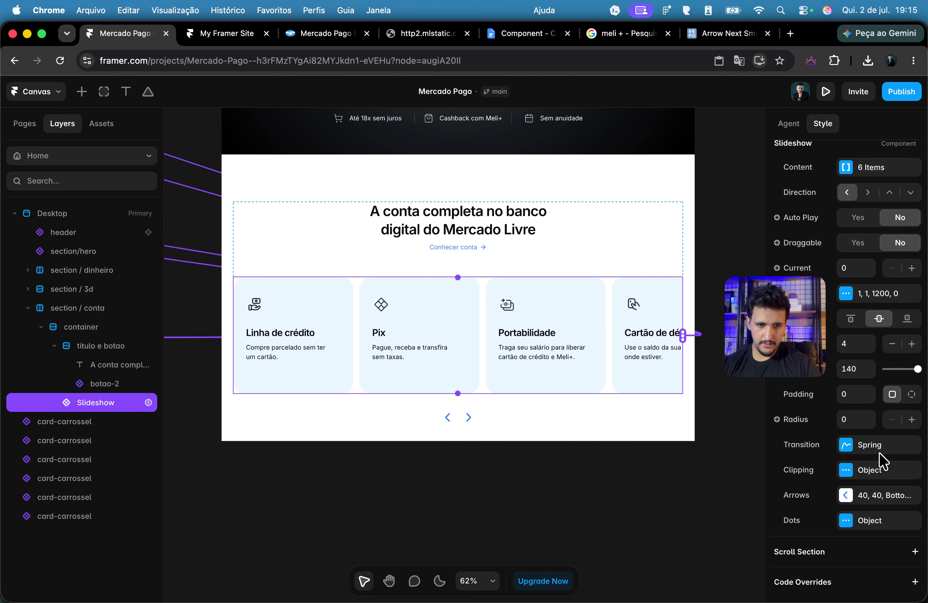
{"action": "left_click", "coordinate": [889, 474]}
{"action": "left_click", "coordinate": [687, 530]}
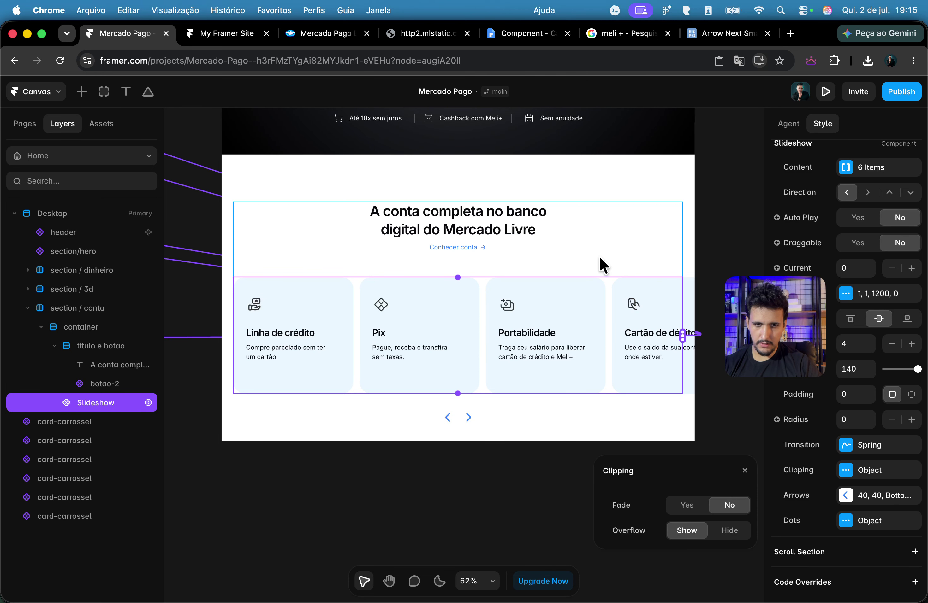
Step: Publish the site update and reload the live page at quick-basis-853820.framer.app
{"action": "left_click", "coordinate": [903, 92]}
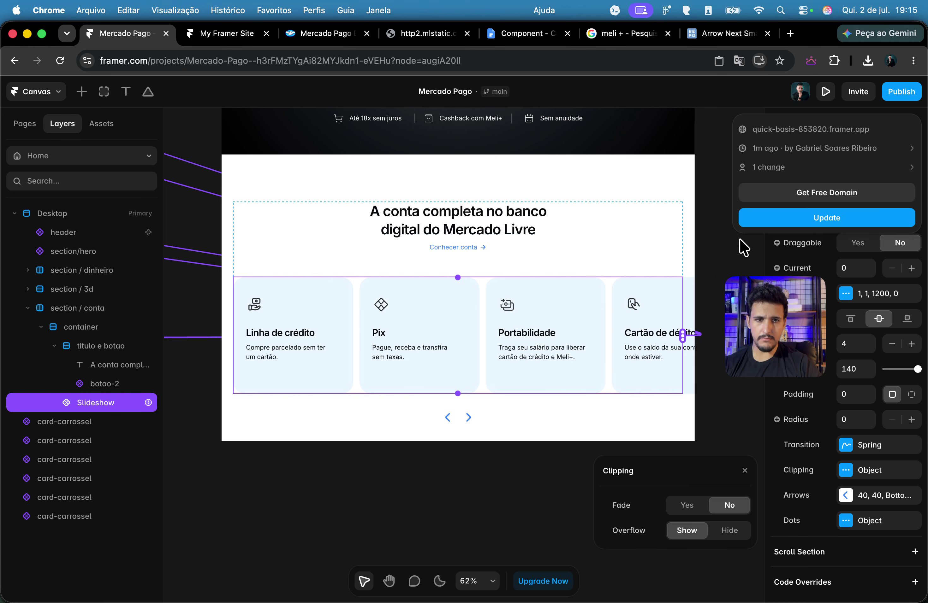
{"action": "left_click", "coordinate": [200, 33]}
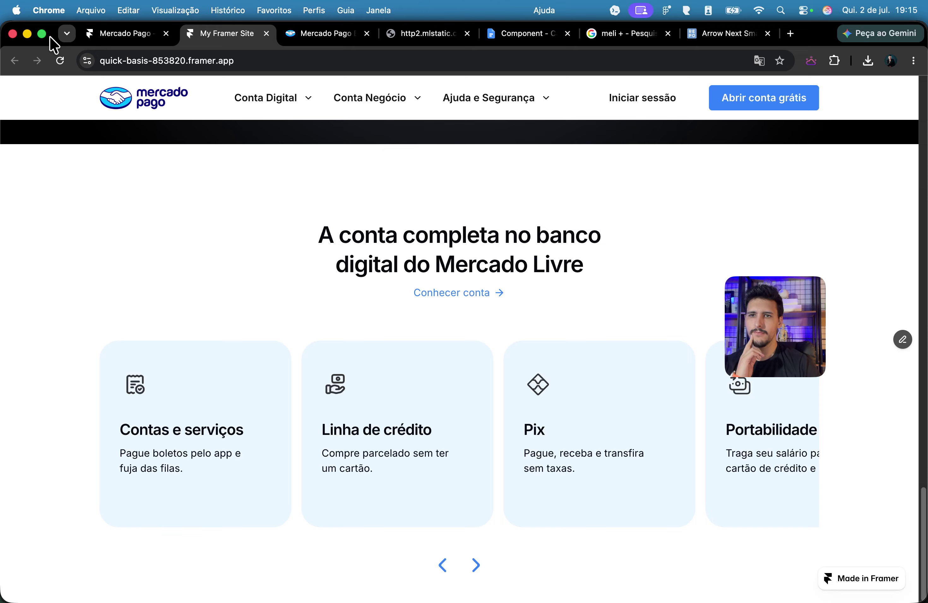
{"action": "left_click", "coordinate": [60, 61]}
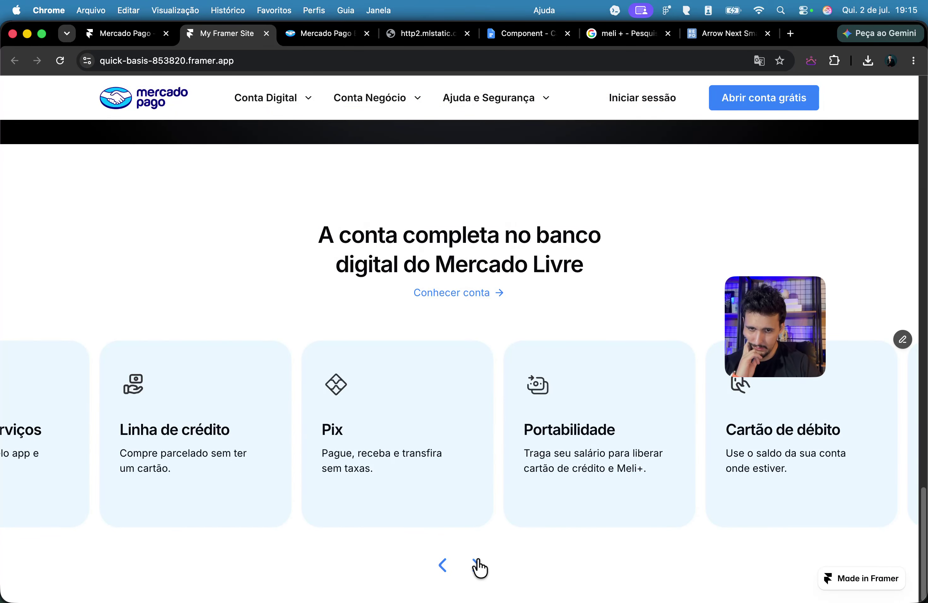
Step: Test the conta carousel's next arrow and the cards' overflow on the live page
{"action": "left_click", "coordinate": [477, 565]}
{"action": "left_click", "coordinate": [476, 565]}
{"action": "left_click", "coordinate": [476, 566]}
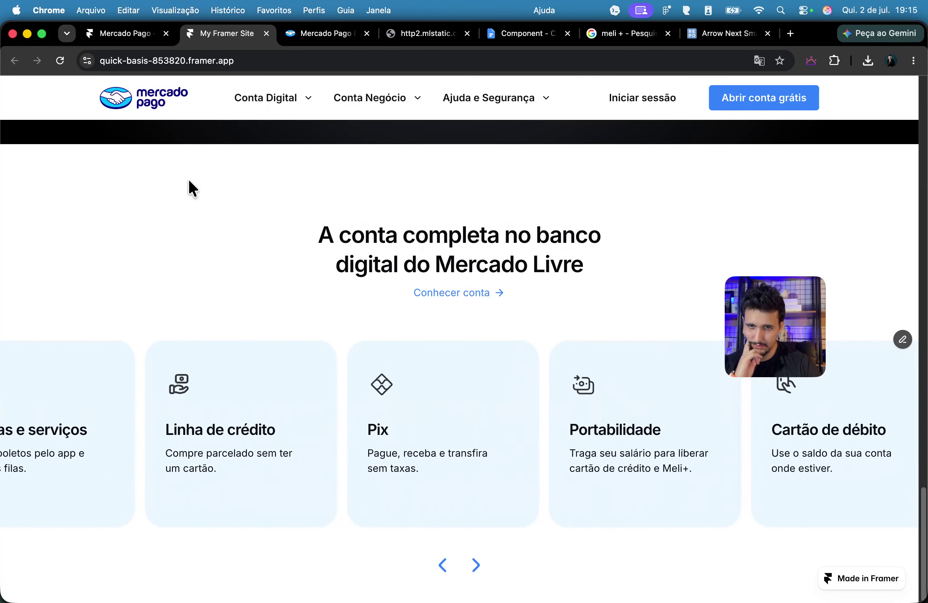
{"action": "mouse_move", "coordinate": [666, 574]}
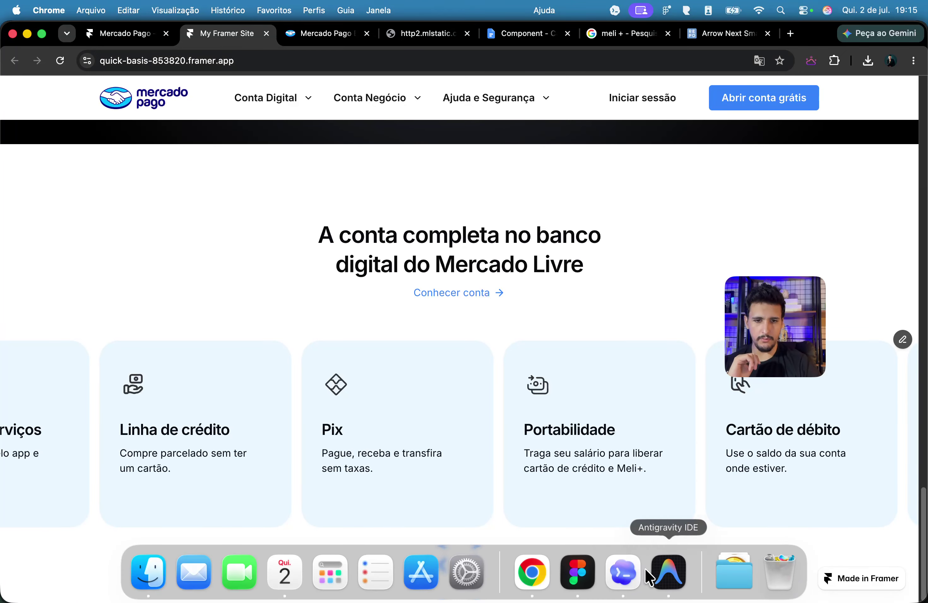
{"action": "left_click", "coordinate": [612, 569]}
{"action": "left_click", "coordinate": [530, 571]}
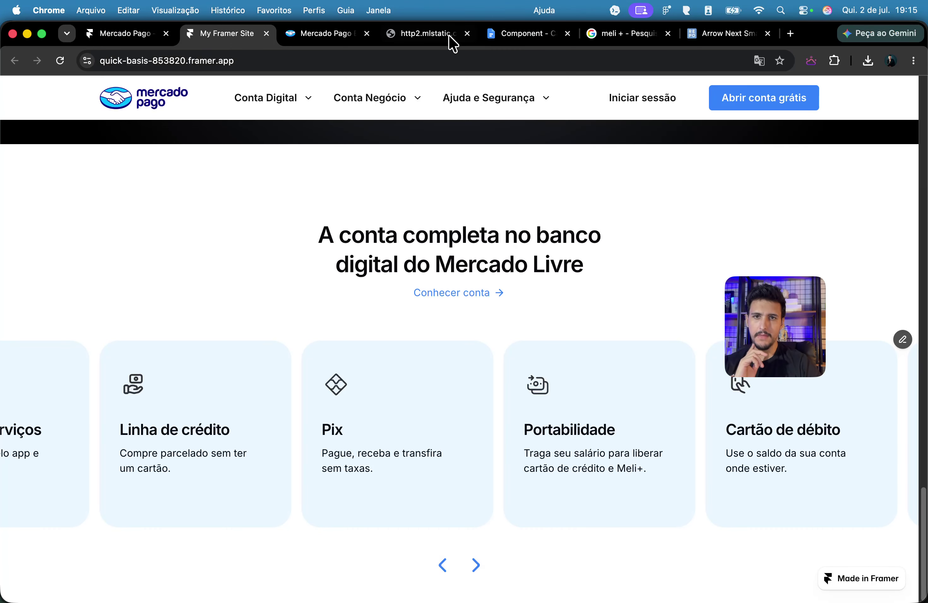
Step: Examine the Conta Negócio section and the parts below it on the original mercadopago.com.br page
{"action": "left_click", "coordinate": [336, 42]}
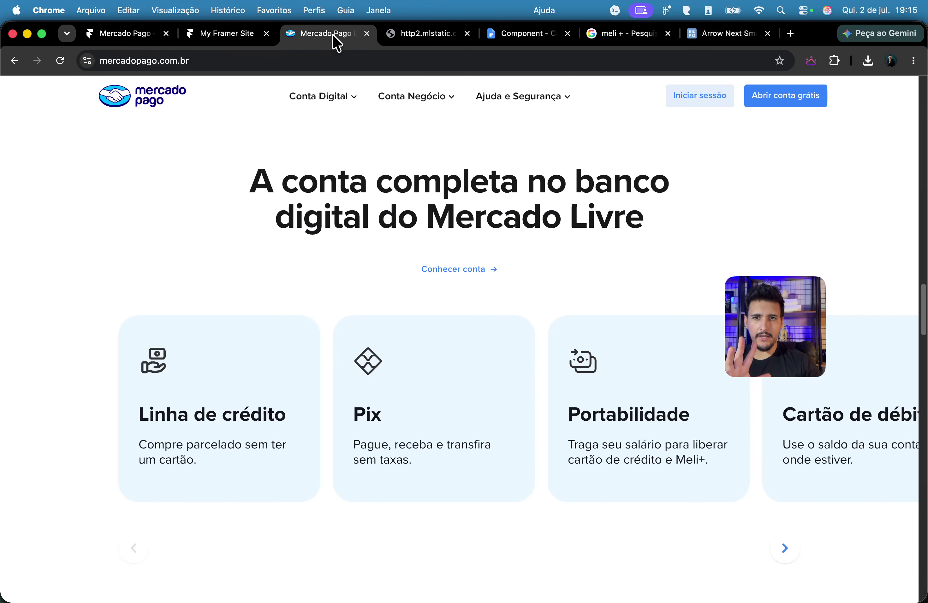
{"action": "left_click", "coordinate": [414, 35]}
{"action": "left_click", "coordinate": [311, 35]}
{"action": "scroll", "coordinate": [427, 114], "scroll_direction": "down", "scroll_amount": 10}
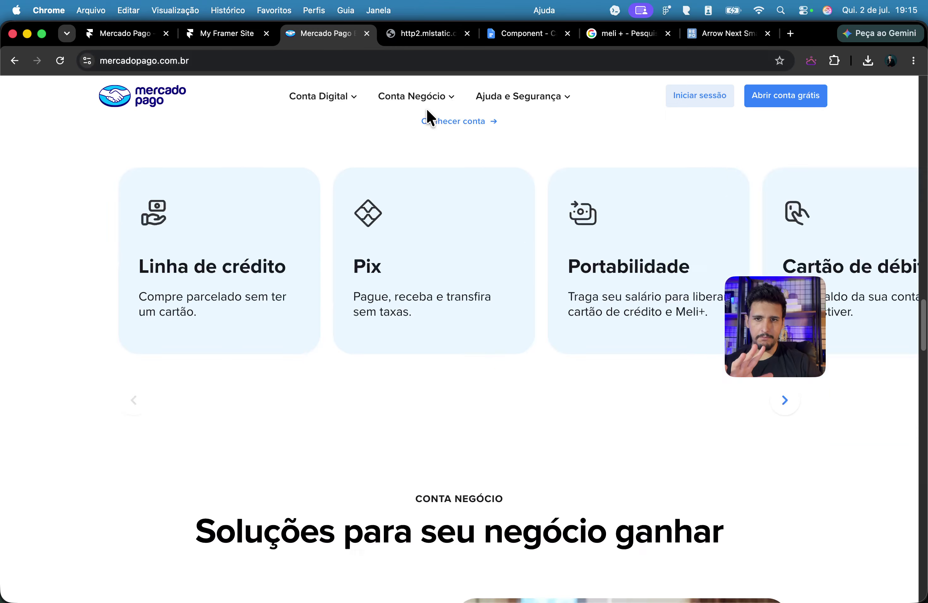
{"action": "scroll", "coordinate": [521, 198], "scroll_direction": "up", "scroll_amount": 5}
{"action": "scroll", "coordinate": [520, 198], "scroll_direction": "down", "scroll_amount": 8}
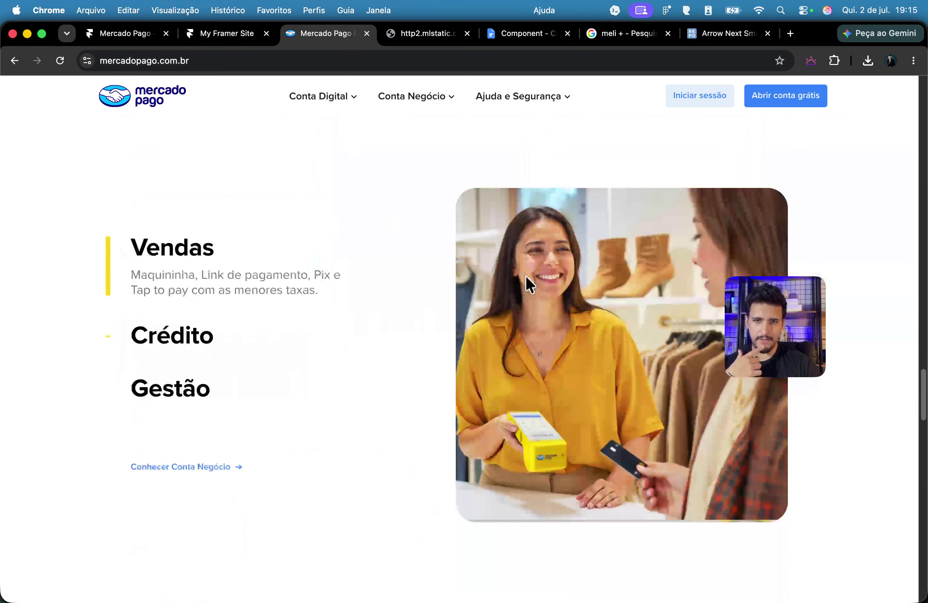
{"action": "scroll", "coordinate": [538, 203], "scroll_direction": "up", "scroll_amount": 5}
{"action": "scroll", "coordinate": [538, 202], "scroll_direction": "down", "scroll_amount": 3}
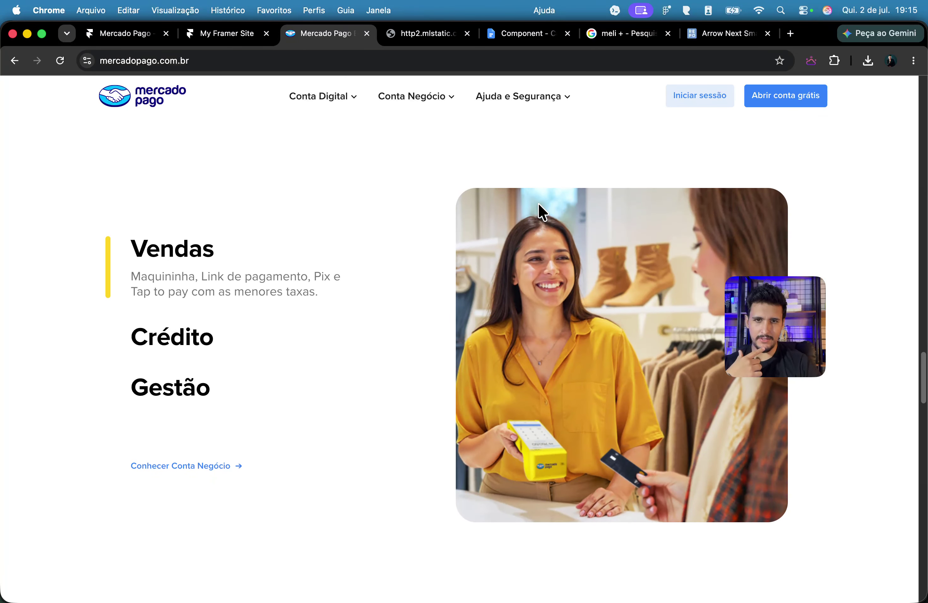
{"action": "scroll", "coordinate": [538, 203], "scroll_direction": "up", "scroll_amount": 5}
{"action": "scroll", "coordinate": [538, 203], "scroll_direction": "down", "scroll_amount": 5}
{"action": "scroll", "coordinate": [393, 239], "scroll_direction": "down", "scroll_amount": 15}
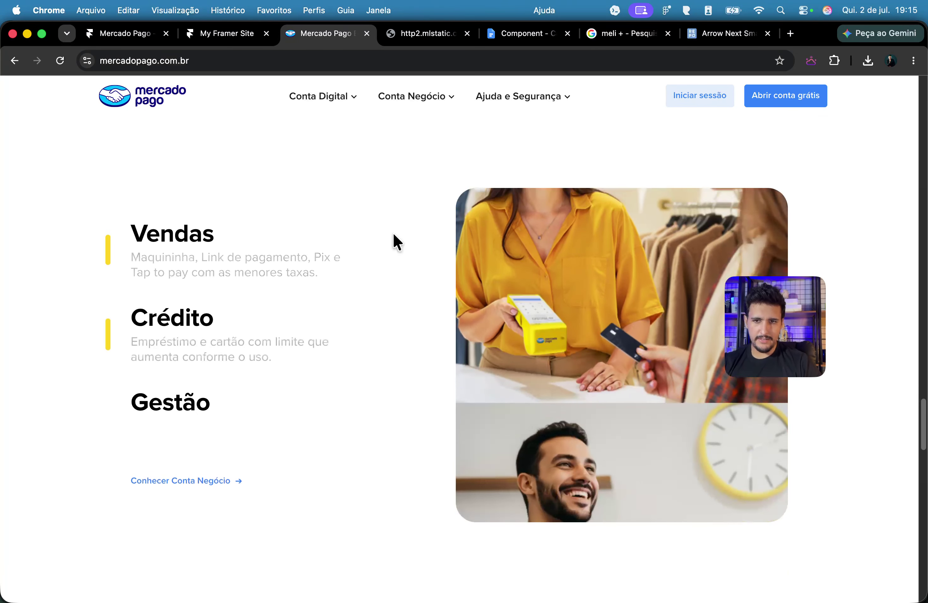
{"action": "scroll", "coordinate": [329, 184], "scroll_direction": "down", "scroll_amount": 5}
{"action": "scroll", "coordinate": [330, 185], "scroll_direction": "up", "scroll_amount": 15}
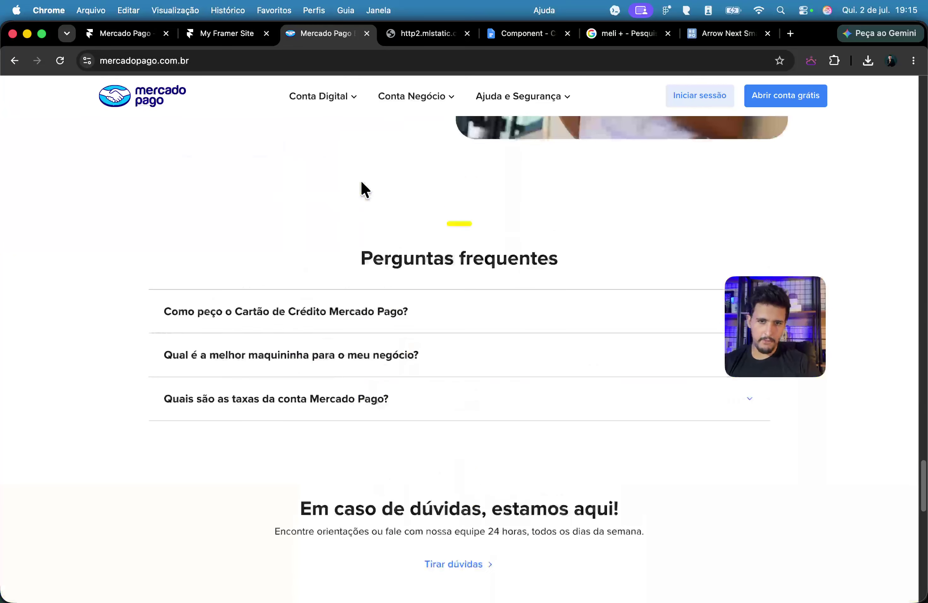
{"action": "scroll", "coordinate": [486, 294], "scroll_direction": "up", "scroll_amount": 10}
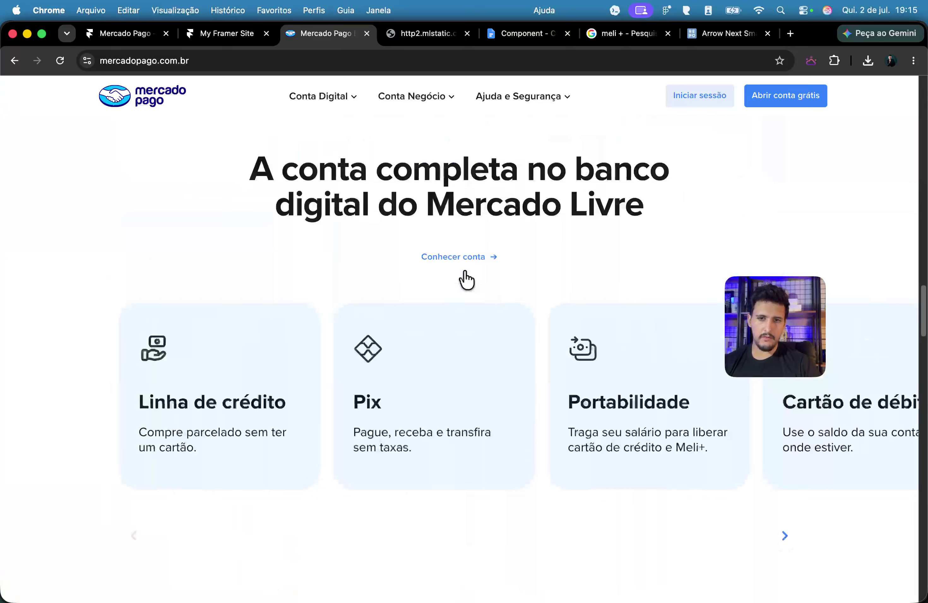
{"action": "scroll", "coordinate": [466, 266], "scroll_direction": "down", "scroll_amount": 5}
Step: Duplicate section / conta in the Framer project and rename the copy section / negocio
{"action": "left_click", "coordinate": [113, 35]}
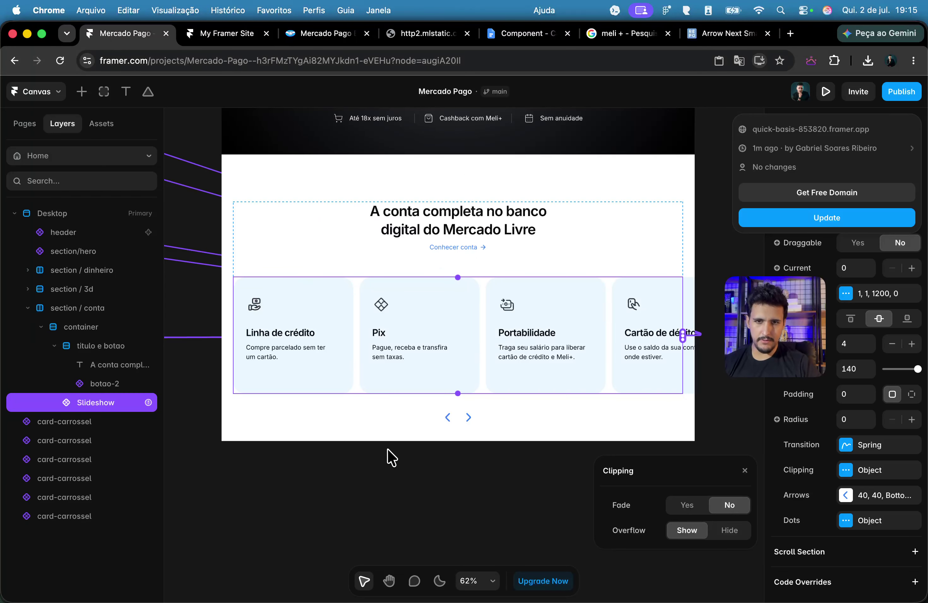
{"action": "left_click", "coordinate": [324, 176]}
{"action": "left_click", "coordinate": [27, 308]}
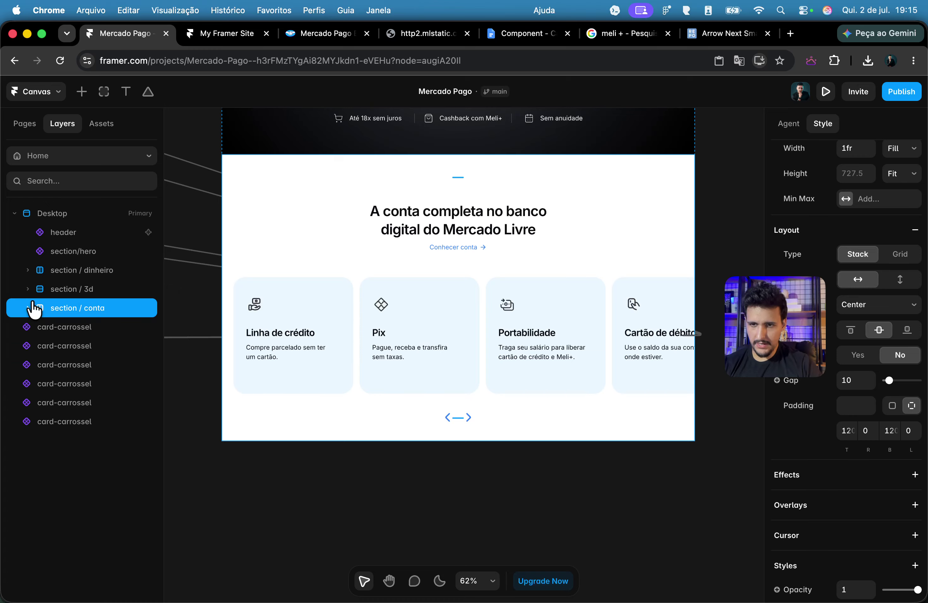
{"action": "key", "text": "super+d"}
{"action": "left_click", "coordinate": [227, 33]}
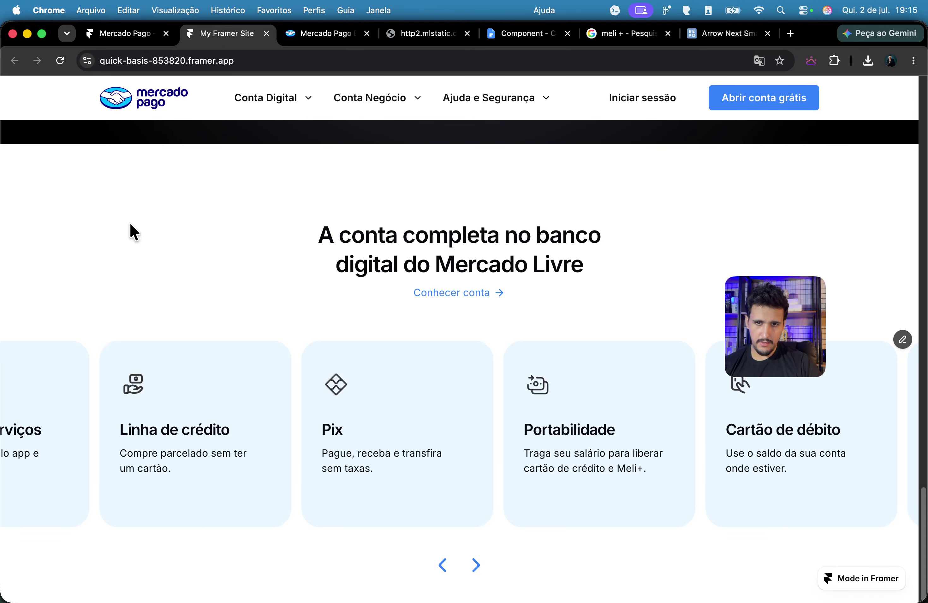
{"action": "left_click", "coordinate": [303, 39]}
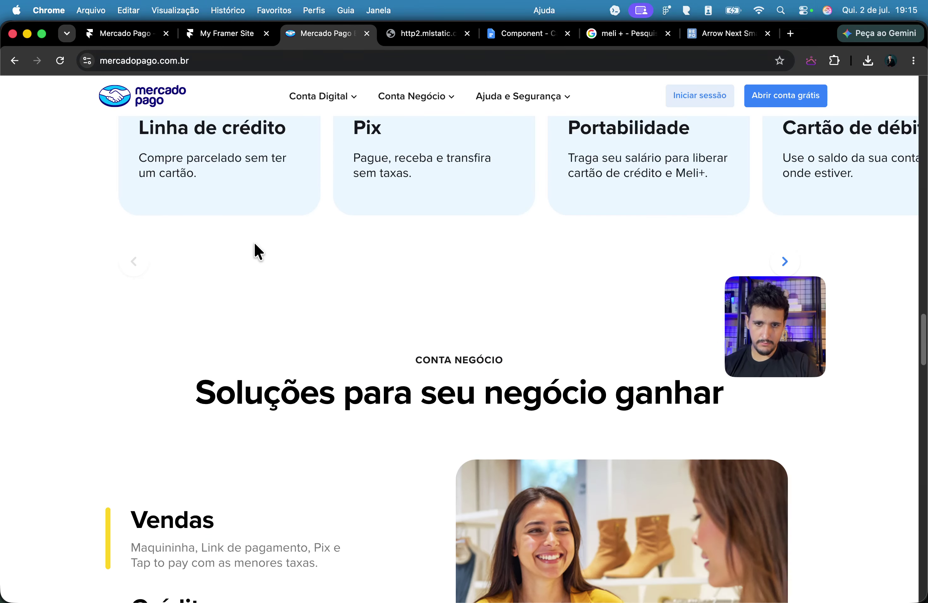
{"action": "scroll", "coordinate": [196, 219], "scroll_direction": "down", "scroll_amount": 3}
{"action": "left_click", "coordinate": [125, 33]}
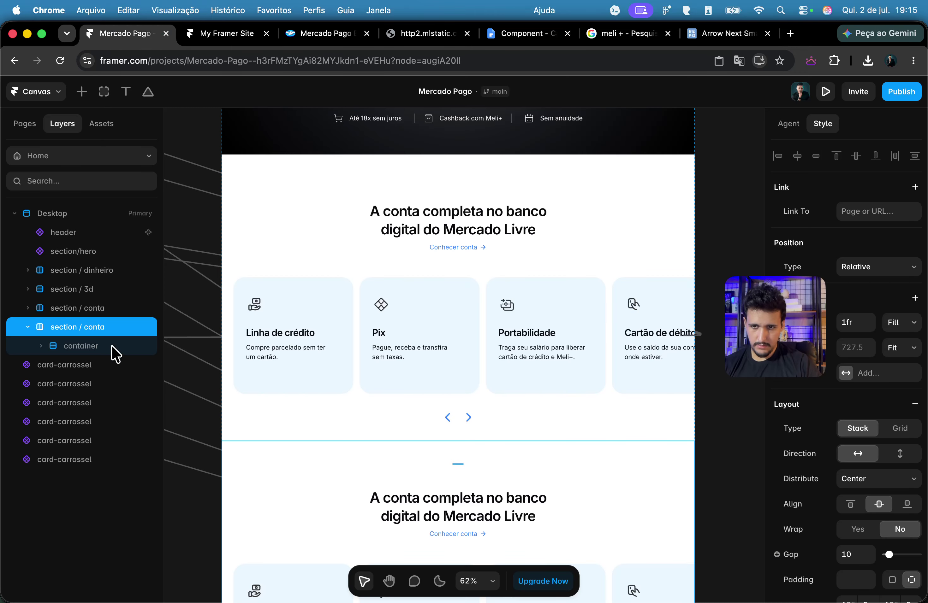
{"action": "type", "text": "negocio"}
{"action": "key", "text": "Return"}
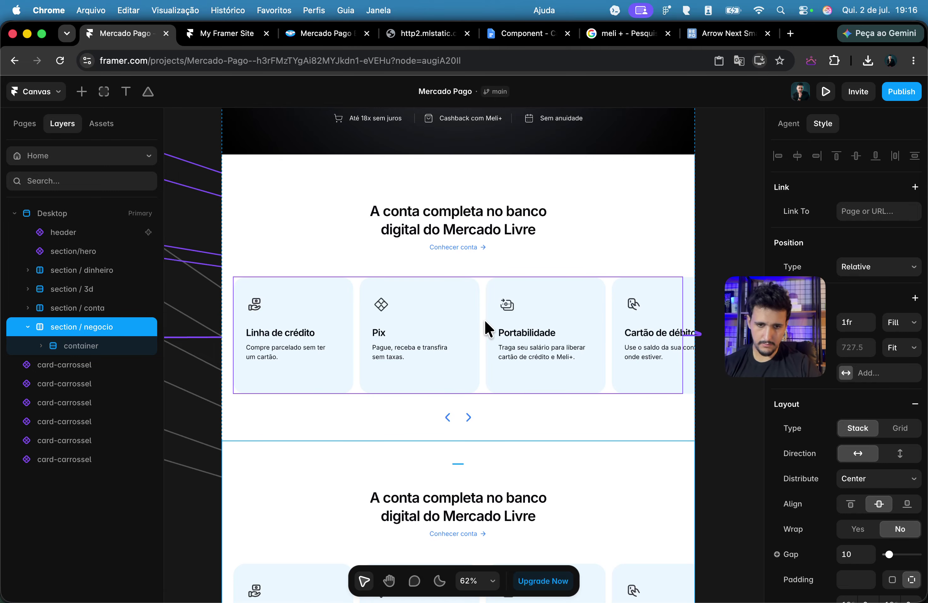
Step: Copy the CARTÃO DE CRÉDITO label from section / 3d and place it above the heading in section / negocio
{"action": "scroll", "coordinate": [485, 320], "scroll_direction": "up", "scroll_amount": 5}
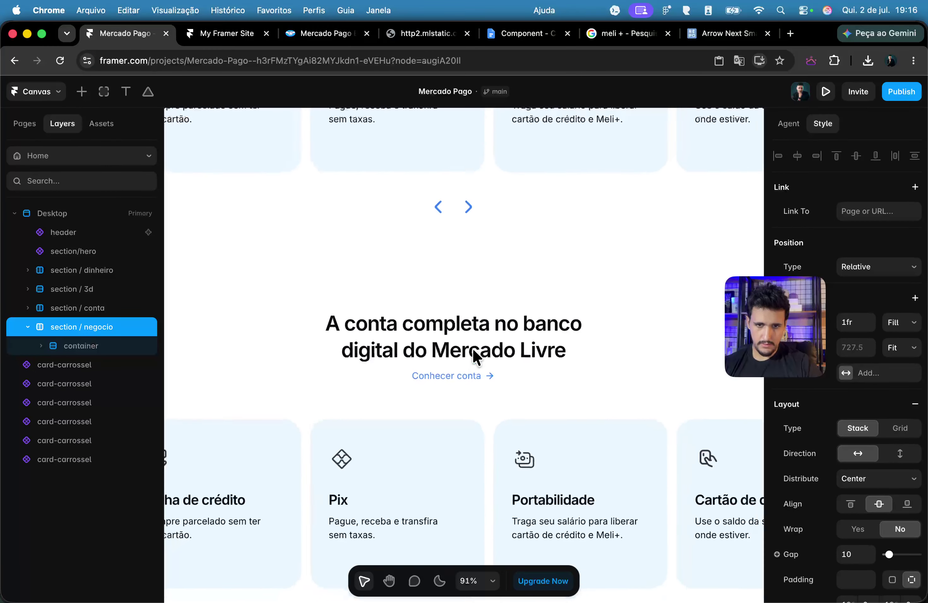
{"action": "scroll", "coordinate": [474, 357], "scroll_direction": "up", "scroll_amount": 8}
{"action": "left_click", "coordinate": [462, 171]}
{"action": "key", "text": "super+c"}
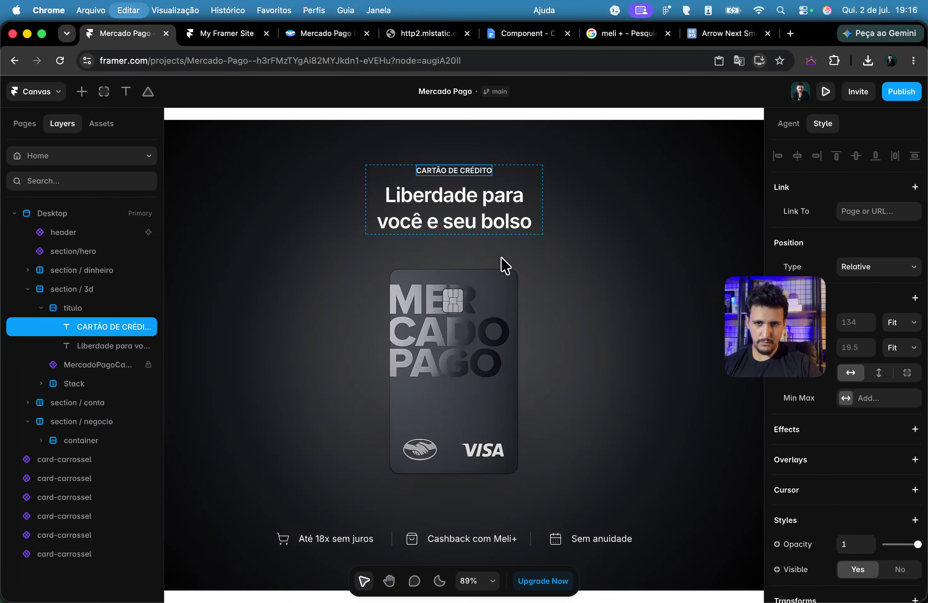
{"action": "scroll", "coordinate": [506, 266], "scroll_direction": "down", "scroll_amount": 10}
{"action": "scroll", "coordinate": [509, 338], "scroll_direction": "up", "scroll_amount": 3}
{"action": "left_click", "coordinate": [527, 229]}
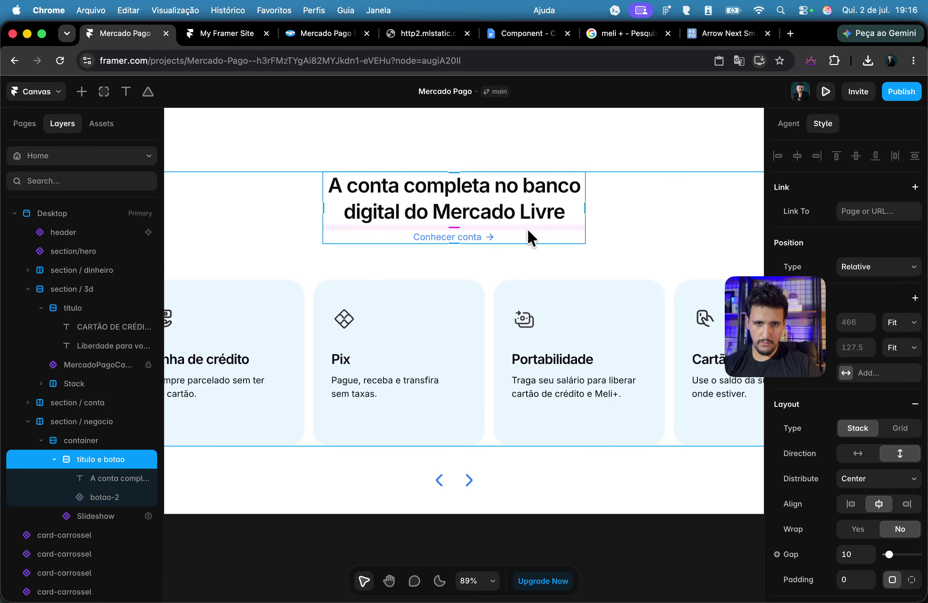
{"action": "key", "text": "super+v"}
{"action": "left_click_drag", "start_coordinate": [454, 255], "coordinate": [472, 187]}
Step: Set the pasted label's text color to the Dark style
{"action": "scroll", "coordinate": [881, 470], "scroll_direction": "down", "scroll_amount": 6}
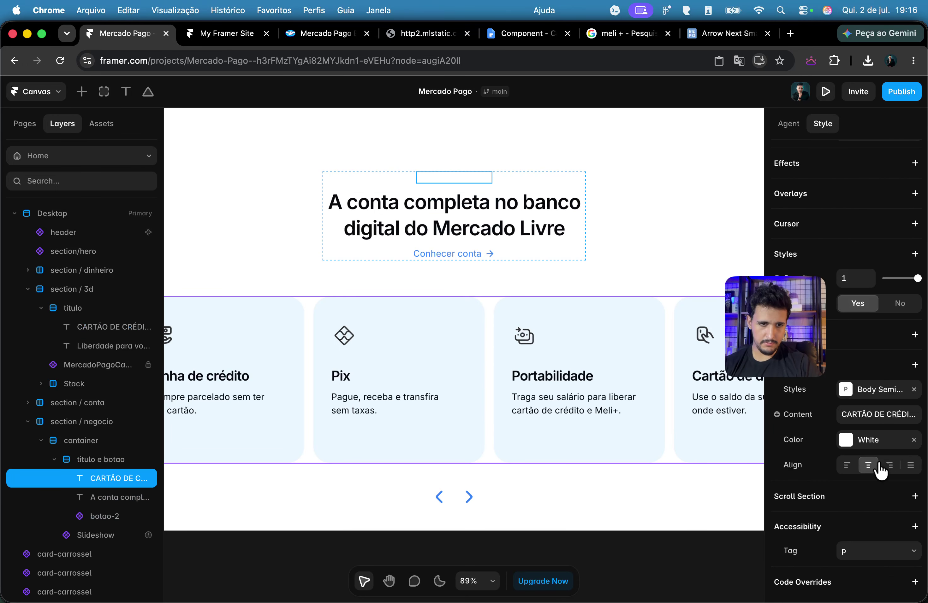
{"action": "left_click", "coordinate": [874, 441]}
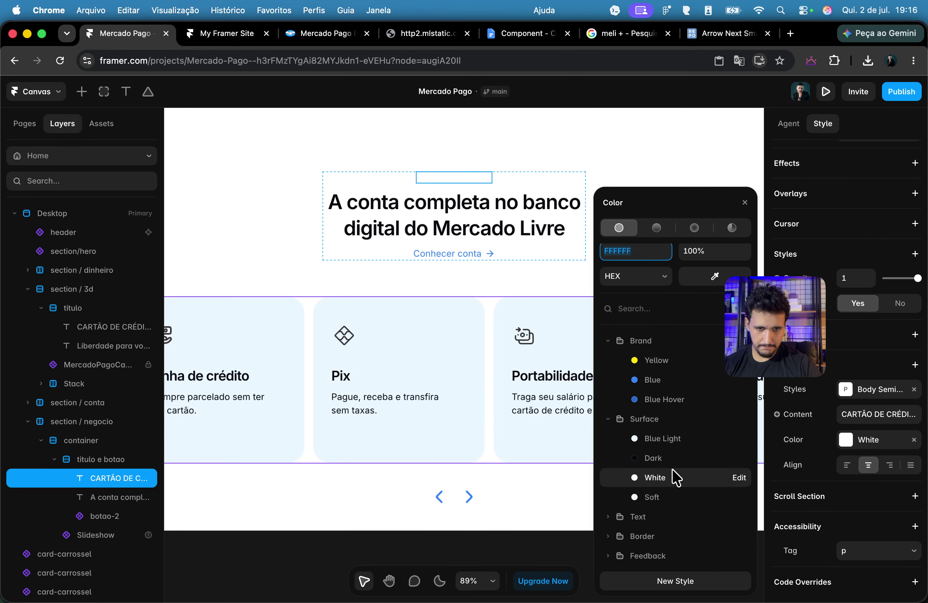
{"action": "left_click", "coordinate": [671, 461]}
Step: Change the pasted label's text to CONTA NEGÓCIO, matching the original Mercado Pago page
{"action": "left_click", "coordinate": [206, 33]}
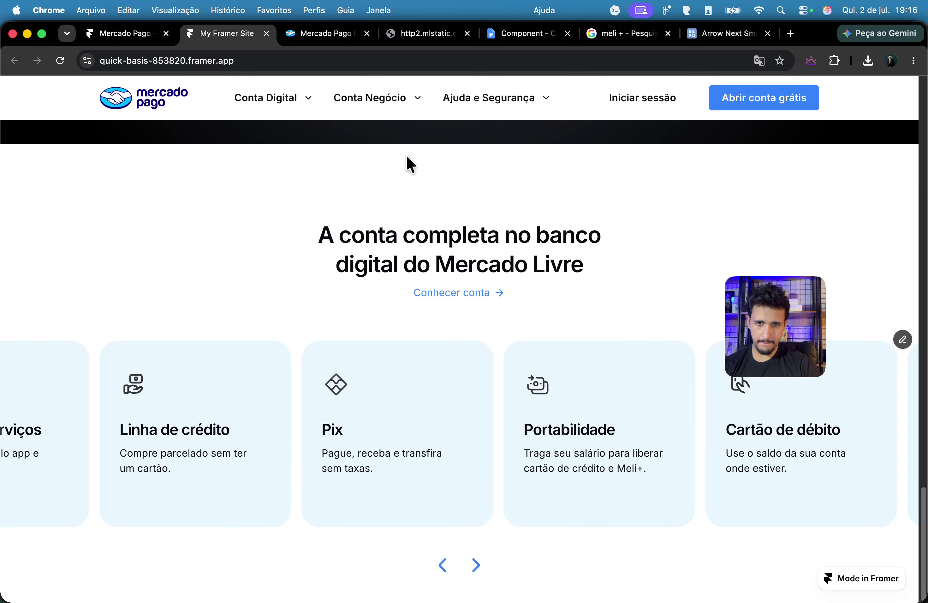
{"action": "left_click", "coordinate": [310, 38]}
{"action": "triple_click", "coordinate": [440, 240]}
{"action": "key", "text": "super+c"}
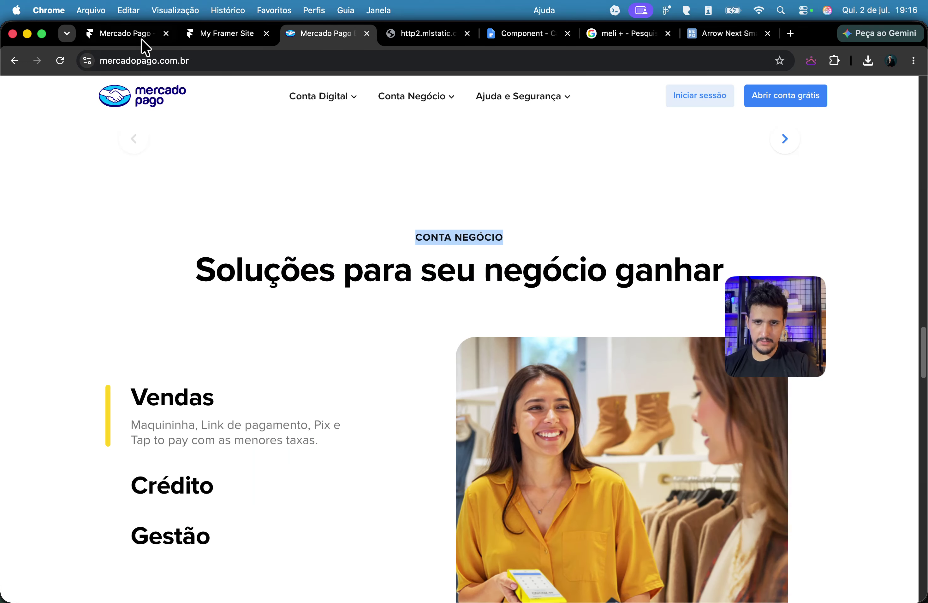
{"action": "left_click", "coordinate": [161, 36]}
{"action": "left_click", "coordinate": [872, 414]}
{"action": "key", "text": "super+v"}
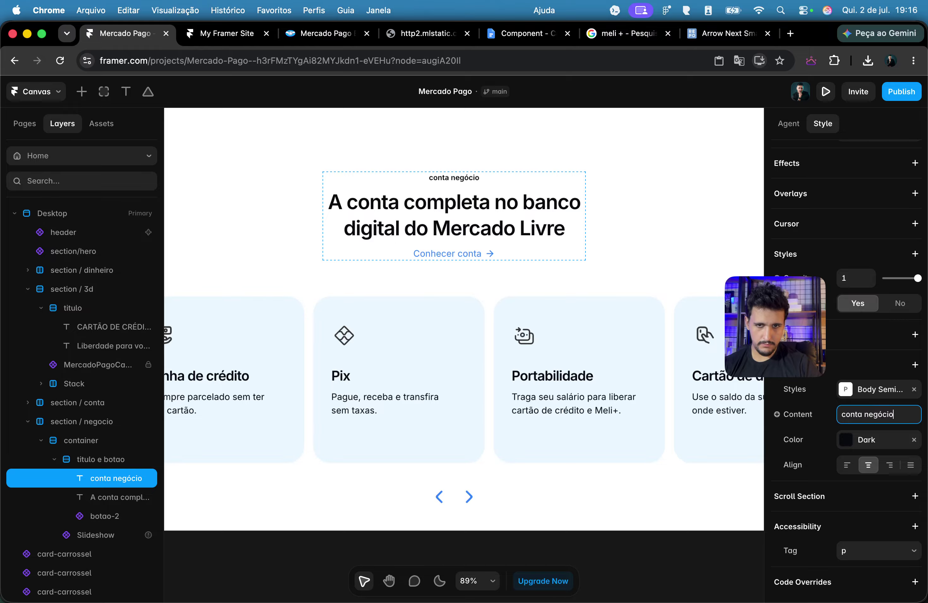
{"action": "key", "text": "super+a"}
{"action": "type", "text": "CONTA NEG"}
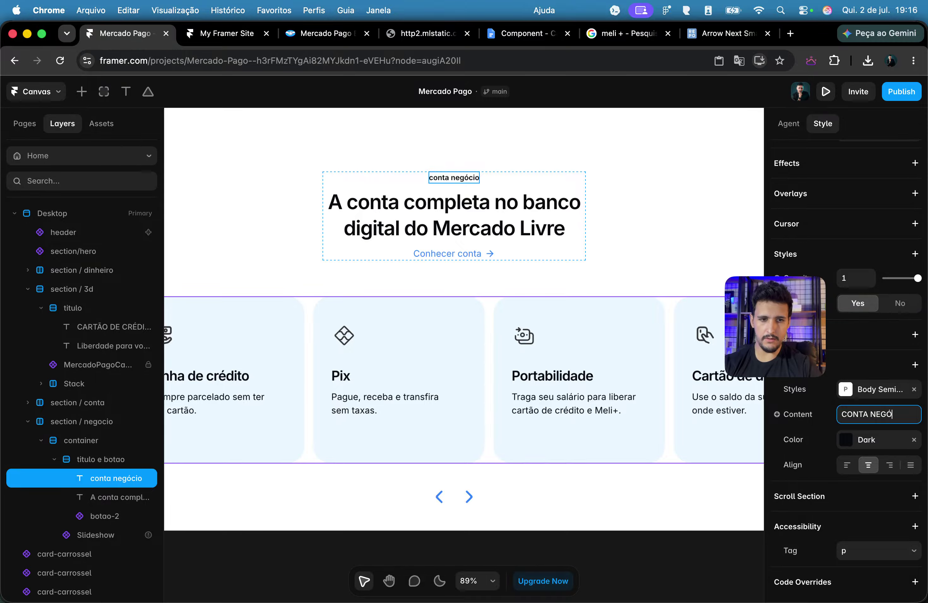
{"action": "type", "text": "ÓCIO"}
Step: Replace the negocio heading with "Soluções para seu negócio ganhar" from the original page and delete the Conhecer conta button below it
{"action": "left_click", "coordinate": [219, 34]}
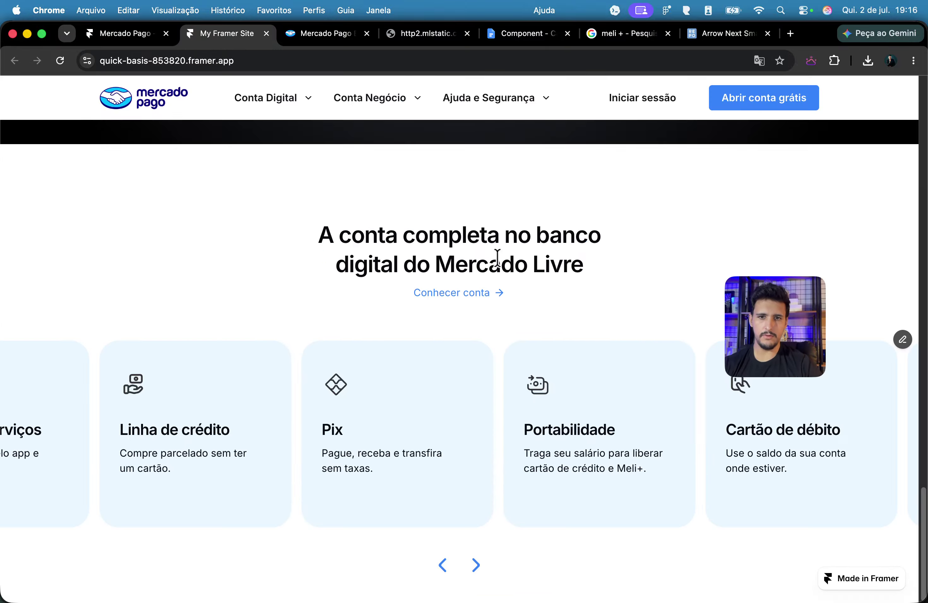
{"action": "left_click", "coordinate": [306, 38]}
{"action": "triple_click", "coordinate": [444, 275]}
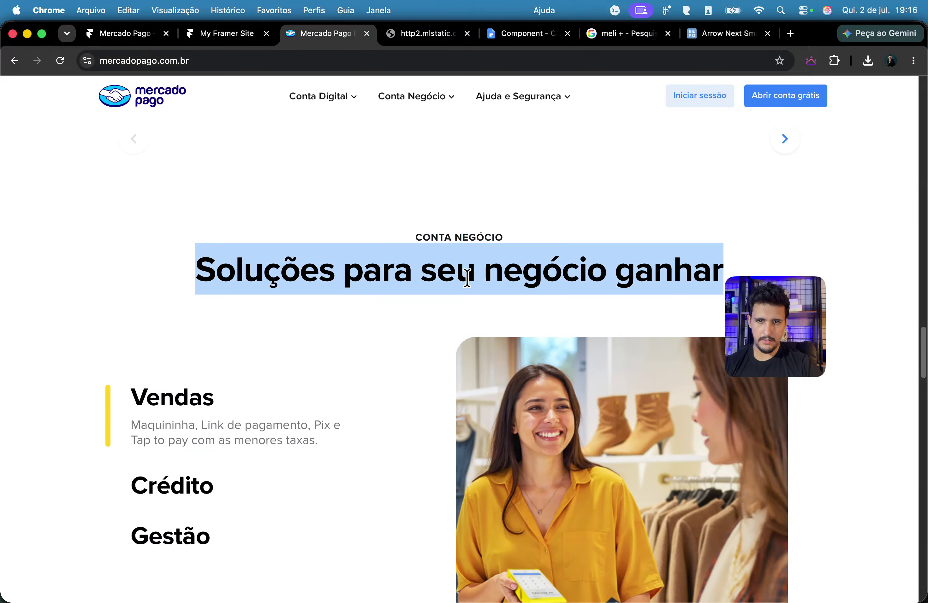
{"action": "left_click", "coordinate": [124, 34]}
{"action": "left_click", "coordinate": [432, 210]}
{"action": "scroll", "coordinate": [923, 349], "scroll_direction": "down", "scroll_amount": 5}
{"action": "key", "text": "Return"}
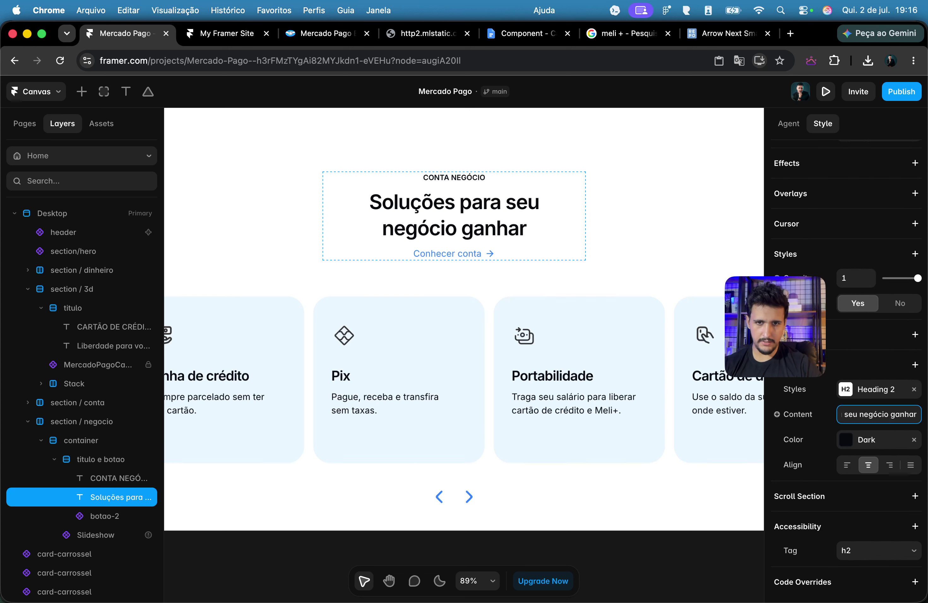
{"action": "left_click", "coordinate": [430, 250]}
{"action": "key", "text": "BackSpace"}
Step: Set the widths of the negocio heading and its enclosing titulo e botao stack to Fill
{"action": "left_click", "coordinate": [494, 200]}
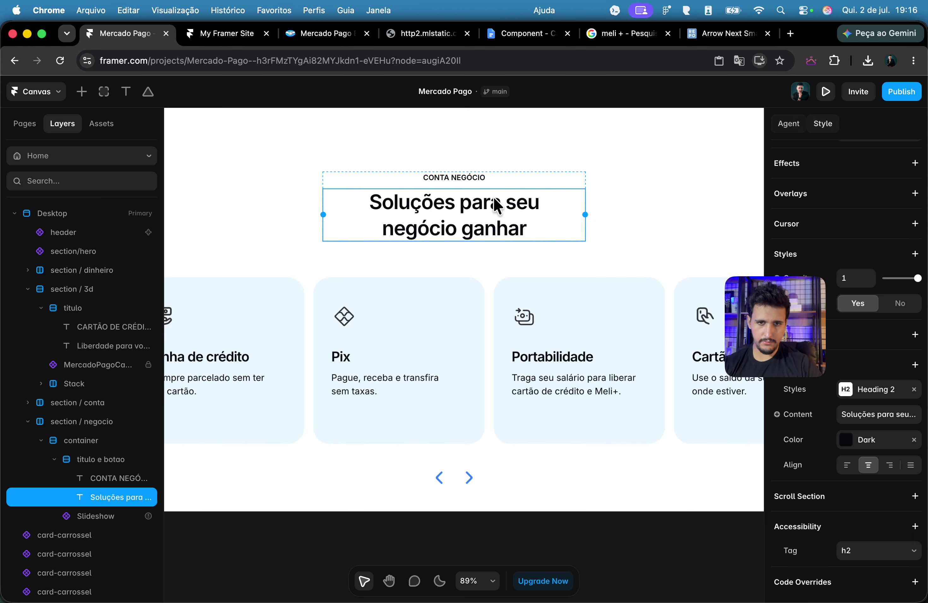
{"action": "left_click_drag", "start_coordinate": [586, 214], "coordinate": [596, 215]}
{"action": "left_click", "coordinate": [901, 322]}
{"action": "left_click", "coordinate": [890, 364]}
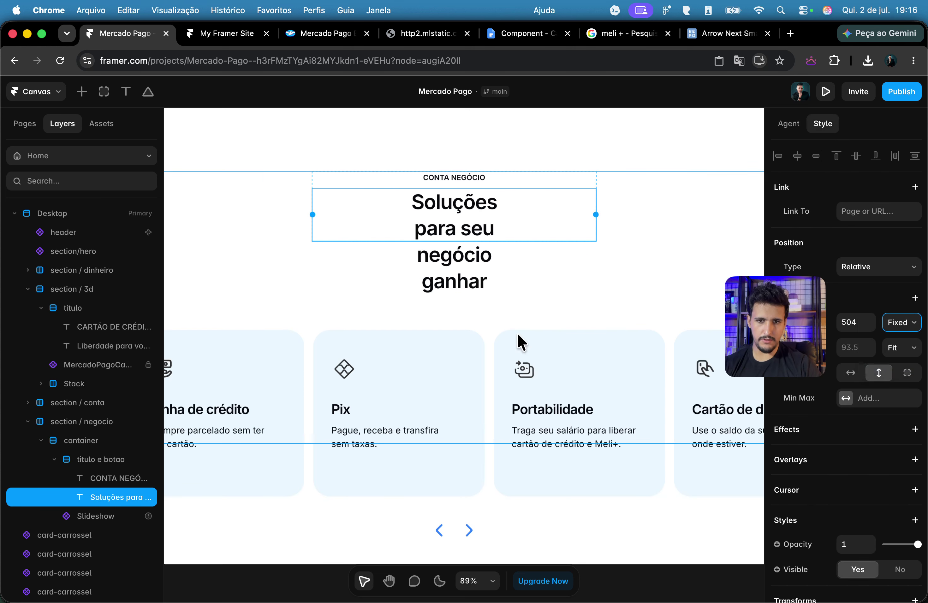
{"action": "left_click", "coordinate": [486, 190]}
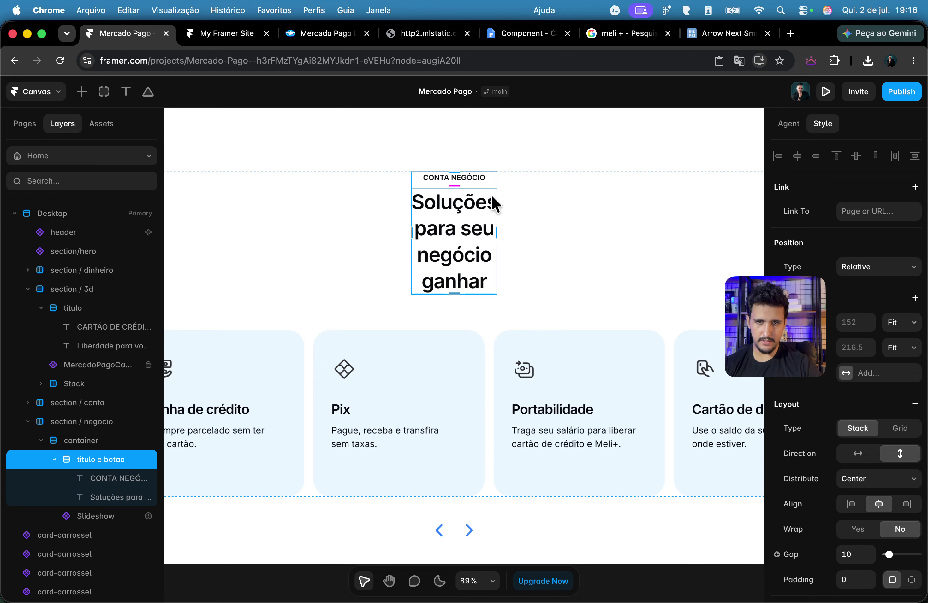
{"action": "left_click", "coordinate": [901, 322]}
{"action": "left_click", "coordinate": [895, 307]}
{"action": "scroll", "coordinate": [331, 230], "scroll_direction": "down", "scroll_amount": 2}
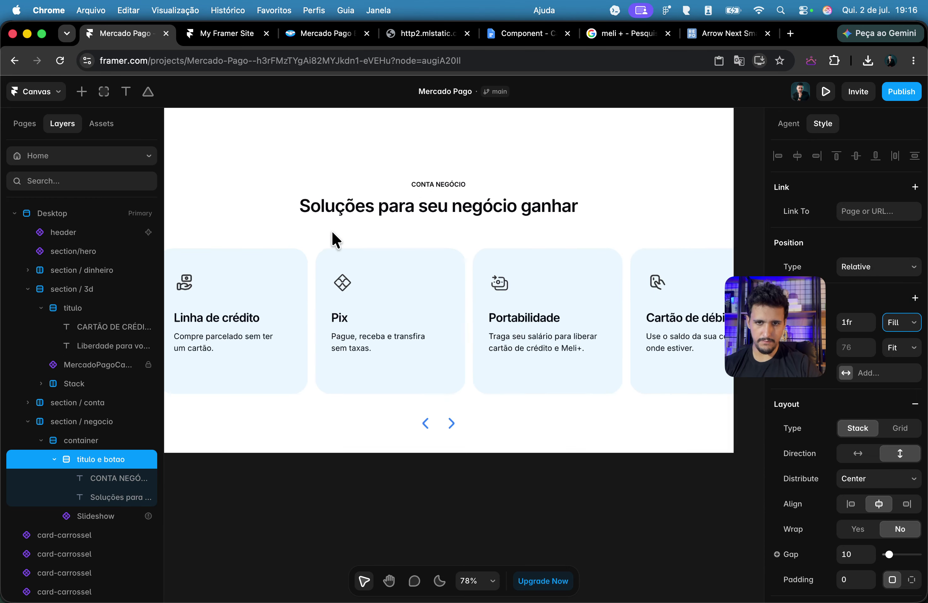
Step: Delete the card slideshow from the negocio section
{"action": "scroll", "coordinate": [331, 231], "scroll_direction": "down", "scroll_amount": 3}
{"action": "left_click", "coordinate": [352, 272]}
{"action": "key", "text": "Delete"}
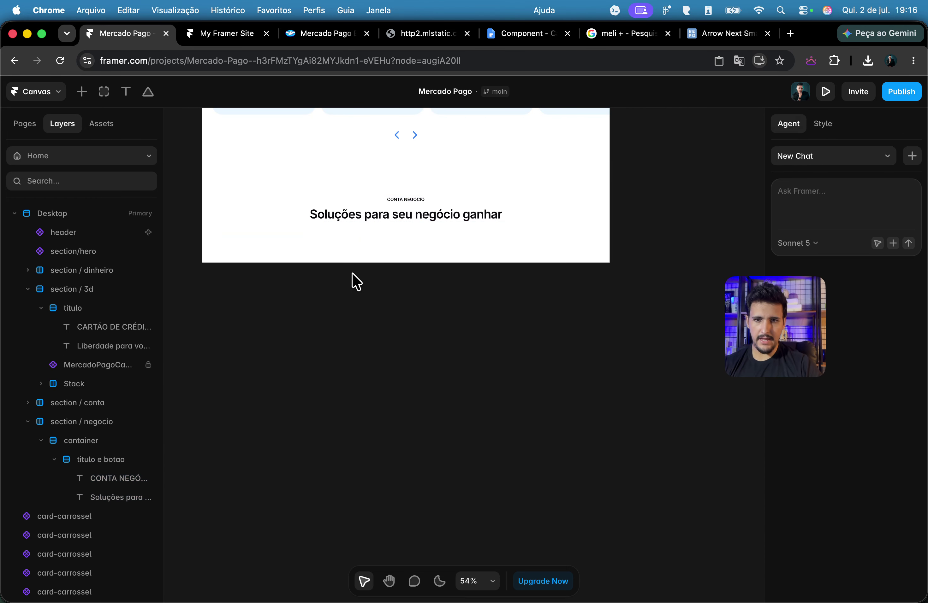
Step: Switch to the original Mercado Pago page and close the http2.mlstatic browser tab
{"action": "left_click", "coordinate": [207, 39]}
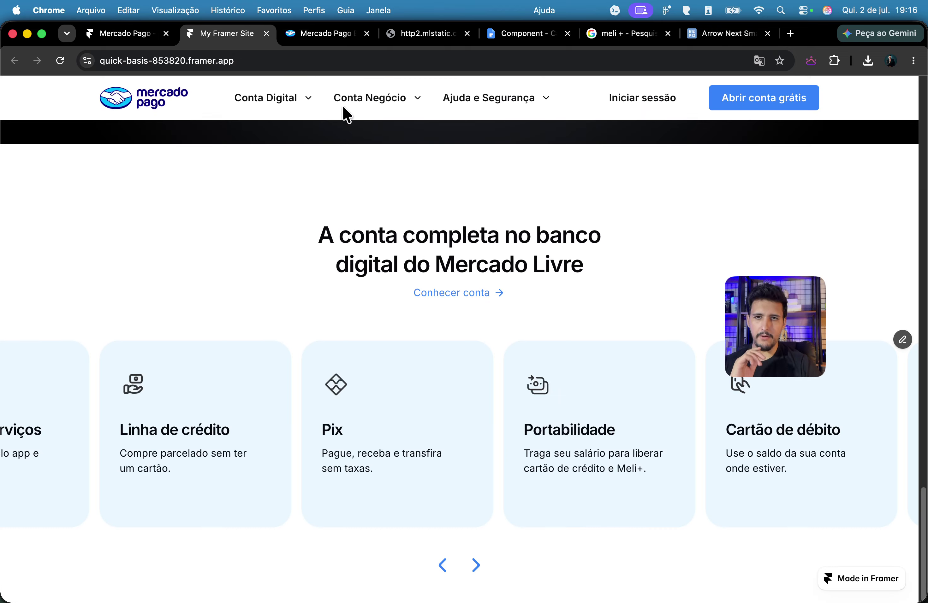
{"action": "left_click", "coordinate": [404, 35]}
{"action": "left_click", "coordinate": [338, 35]}
{"action": "left_click", "coordinate": [467, 33]}
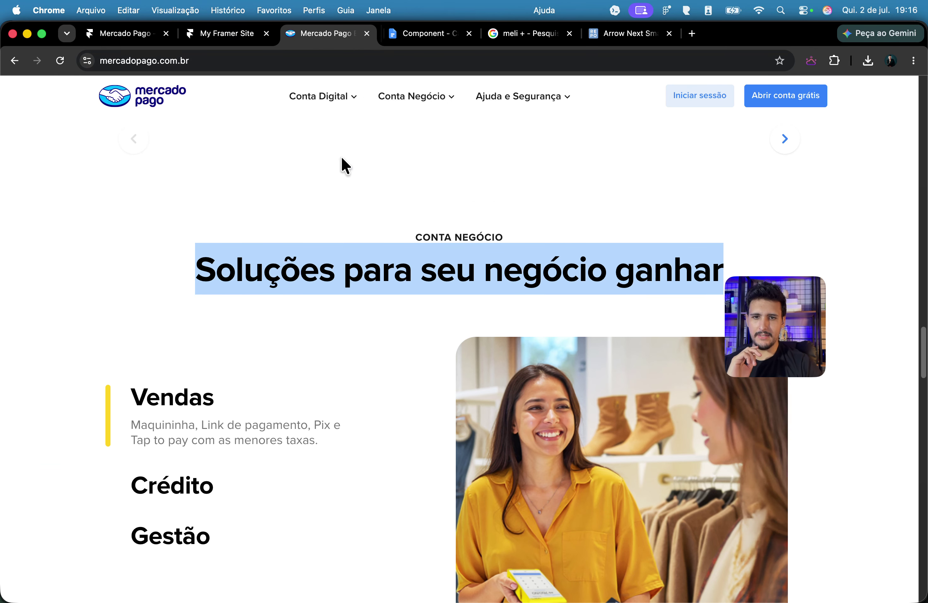
Step: Examine how the original Conta Negócio section changes its Vendas, Crédito and Gestão items and images while scrolling
{"action": "scroll", "coordinate": [251, 172], "scroll_direction": "down", "scroll_amount": 4}
{"action": "left_click", "coordinate": [98, 216]}
{"action": "scroll", "coordinate": [158, 203], "scroll_direction": "up", "scroll_amount": 3}
{"action": "scroll", "coordinate": [157, 204], "scroll_direction": "down", "scroll_amount": 3}
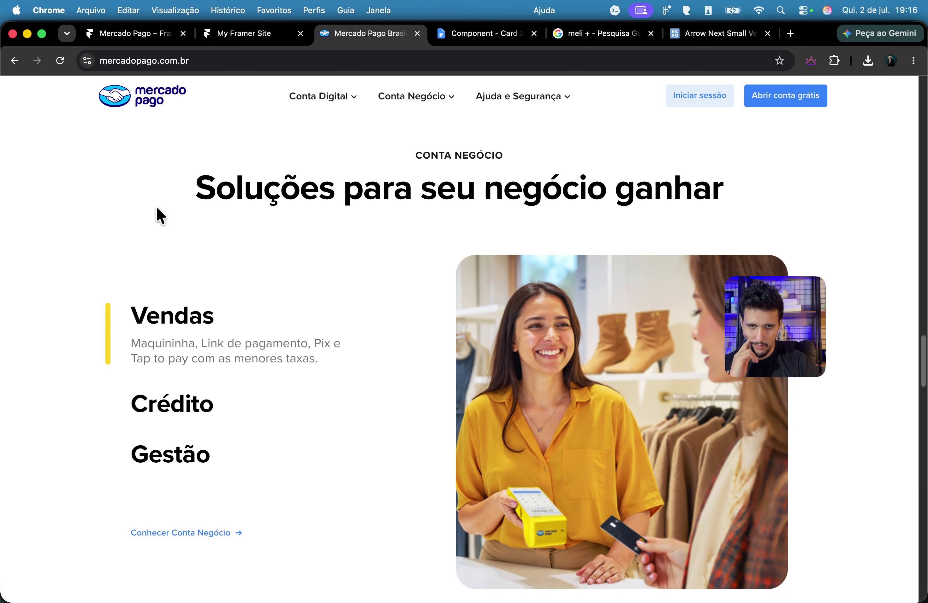
{"action": "scroll", "coordinate": [157, 207], "scroll_direction": "down", "scroll_amount": 2}
{"action": "scroll", "coordinate": [382, 219], "scroll_direction": "down", "scroll_amount": 1}
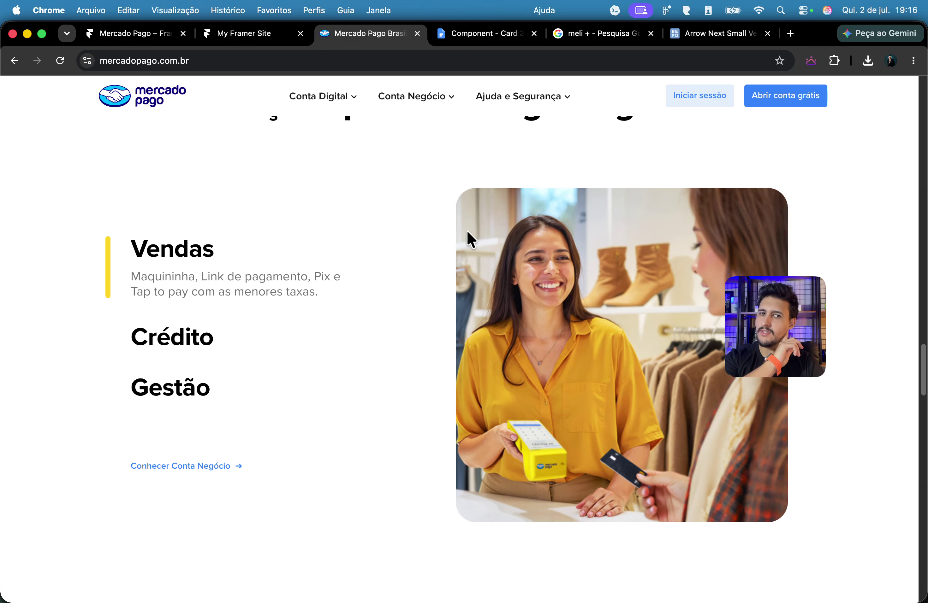
{"action": "scroll", "coordinate": [467, 232], "scroll_direction": "down", "scroll_amount": 3}
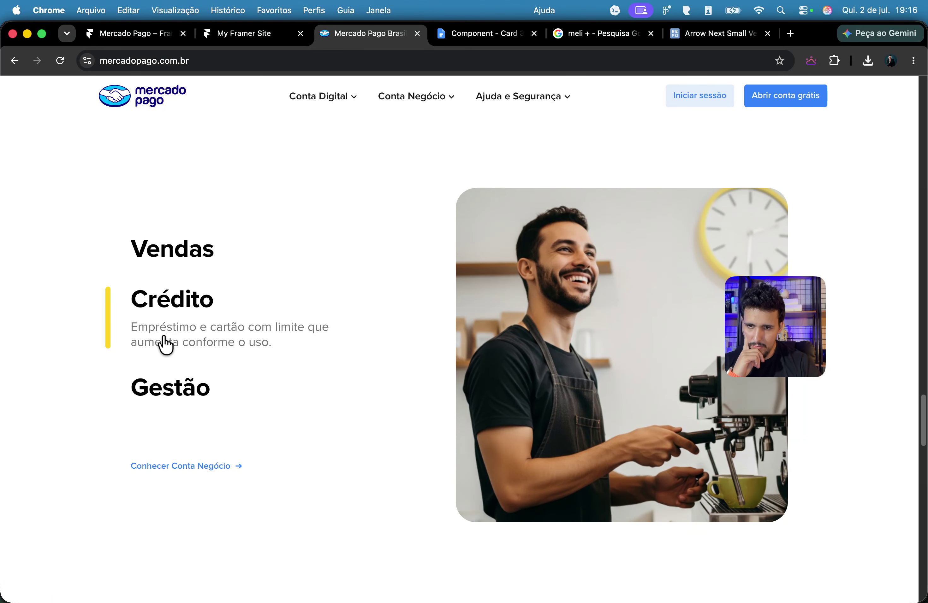
{"action": "scroll", "coordinate": [164, 342], "scroll_direction": "down", "scroll_amount": 3}
{"action": "scroll", "coordinate": [246, 345], "scroll_direction": "up", "scroll_amount": 2}
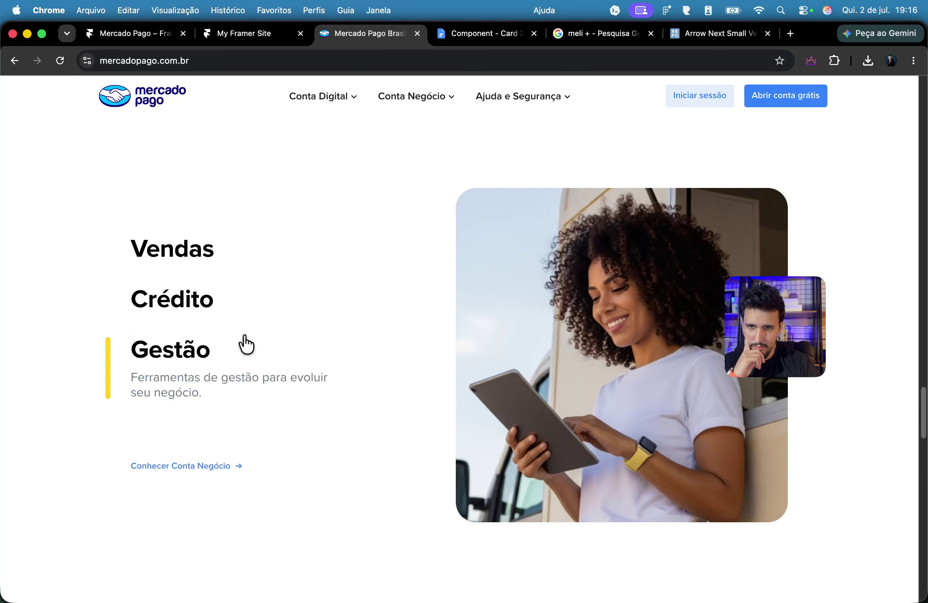
{"action": "scroll", "coordinate": [246, 345], "scroll_direction": "up", "scroll_amount": 2}
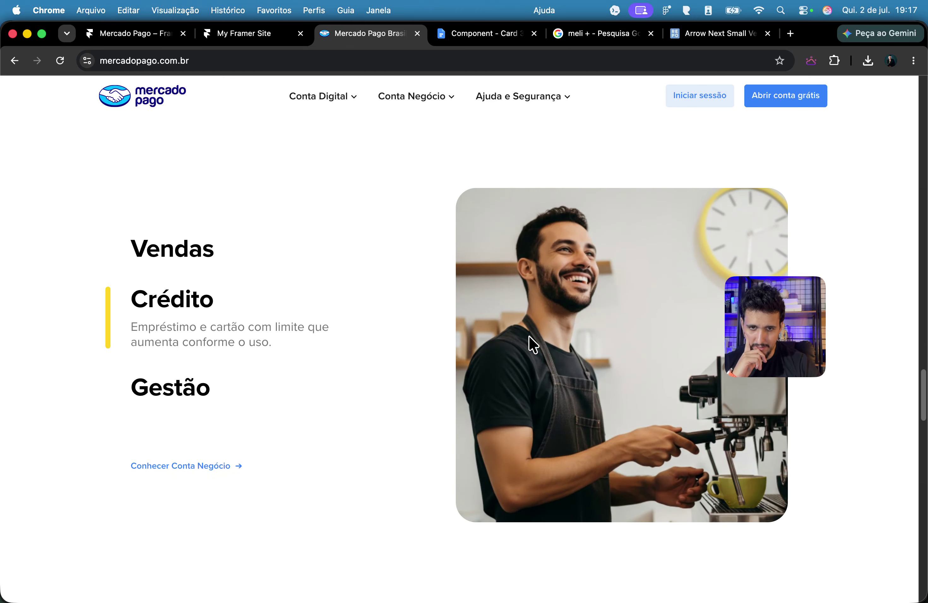
{"action": "scroll", "coordinate": [529, 336], "scroll_direction": "up", "scroll_amount": 2}
{"action": "scroll", "coordinate": [529, 335], "scroll_direction": "down", "scroll_amount": 3}
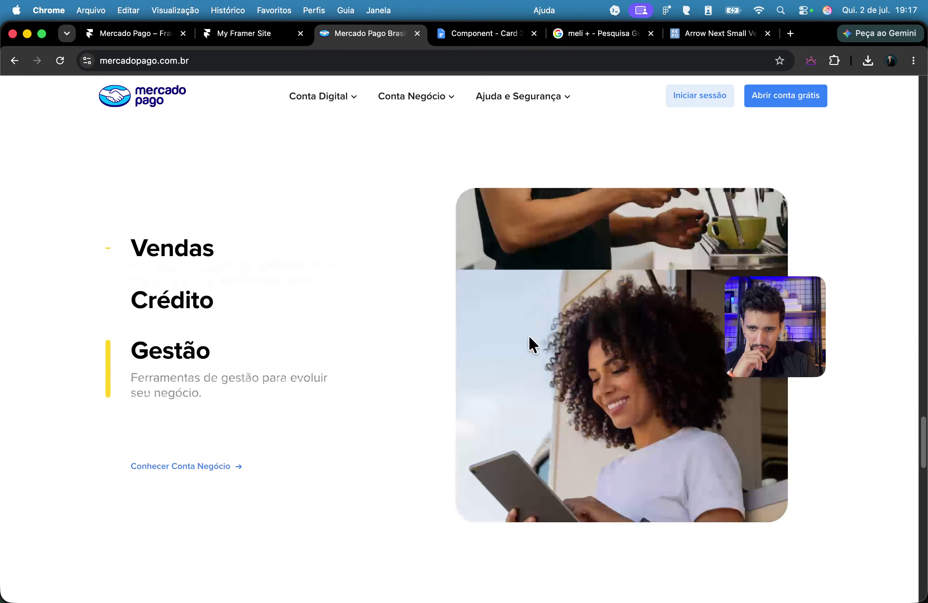
{"action": "scroll", "coordinate": [528, 341], "scroll_direction": "up", "scroll_amount": 5}
{"action": "scroll", "coordinate": [424, 327], "scroll_direction": "down", "scroll_amount": 5}
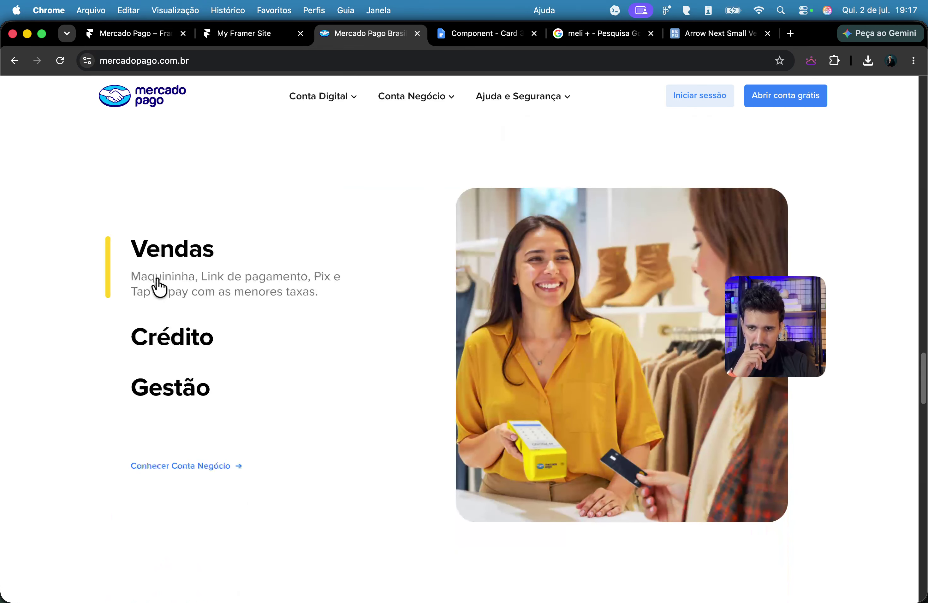
Step: Back in the Framer project, draw a frame about 1091 × 377 below the negocio heading and cut it
{"action": "left_click", "coordinate": [127, 34]}
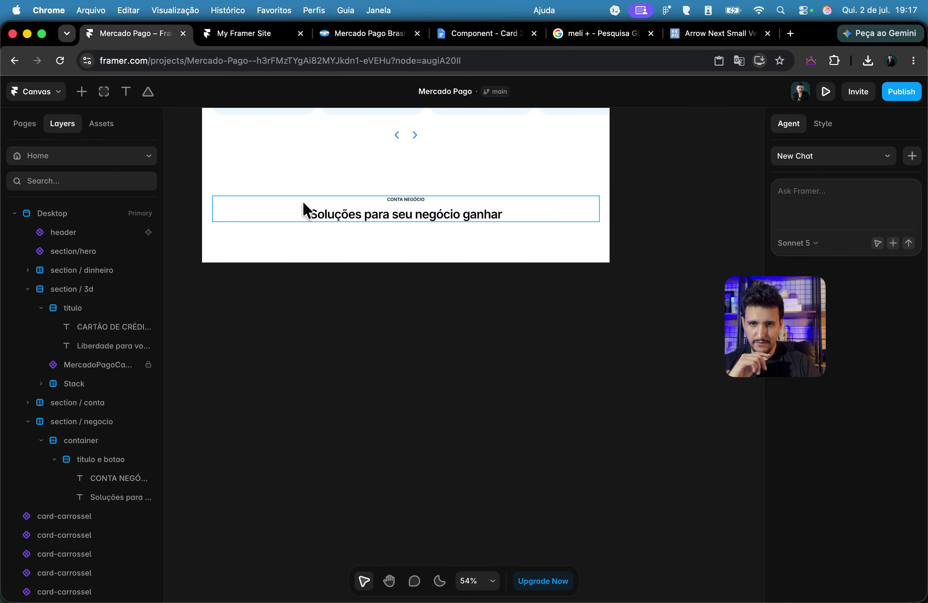
{"action": "left_click", "coordinate": [274, 213]}
{"action": "scroll", "coordinate": [249, 209], "scroll_direction": "up", "scroll_amount": 2}
{"action": "scroll", "coordinate": [249, 210], "scroll_direction": "left", "scroll_amount": 2}
{"action": "left_click", "coordinate": [448, 367]}
{"action": "scroll", "coordinate": [430, 287], "scroll_direction": "up", "scroll_amount": 10}
{"action": "scroll", "coordinate": [443, 279], "scroll_direction": "down", "scroll_amount": 3}
{"action": "scroll", "coordinate": [442, 287], "scroll_direction": "down", "scroll_amount": 12}
{"action": "scroll", "coordinate": [418, 299], "scroll_direction": "up", "scroll_amount": 3}
{"action": "left_click_drag", "start_coordinate": [280, 334], "coordinate": [664, 472]}
{"action": "key", "text": "super+z"}
Step: Paste the frame into the negocio section's container, below the titulo e botao stack
{"action": "left_click", "coordinate": [584, 196]}
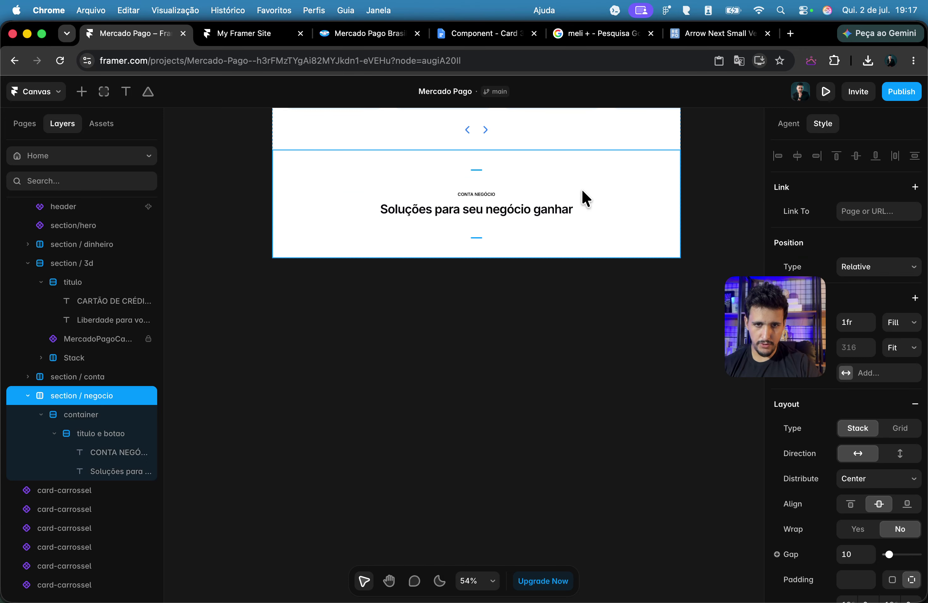
{"action": "left_click", "coordinate": [586, 210]}
{"action": "left_click", "coordinate": [82, 415]}
{"action": "key", "text": "super+v"}
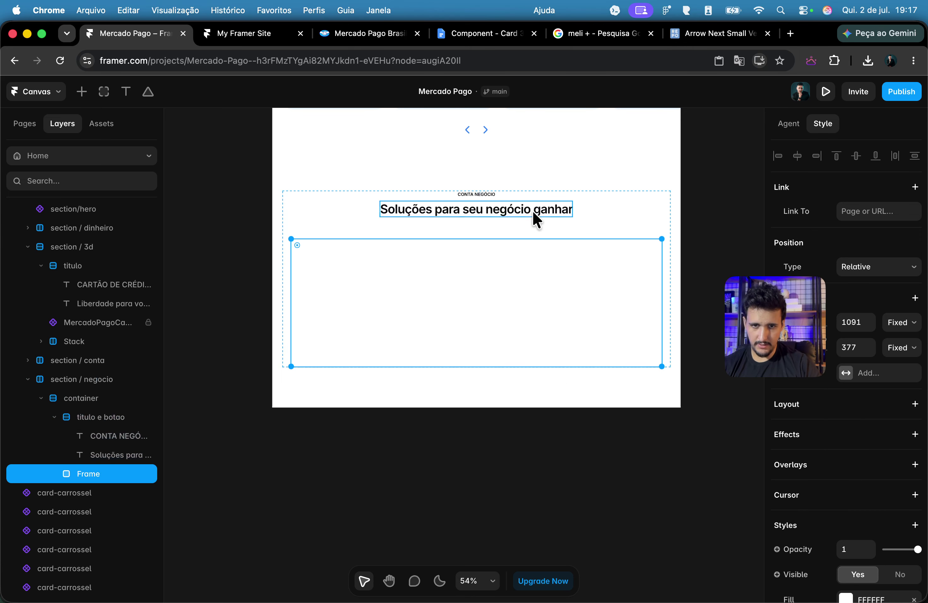
Step: Set the pasted frame's width to Fill, resize its height to 712, and give it a horizontal stack layout
{"action": "left_click", "coordinate": [917, 328]}
{"action": "left_click", "coordinate": [894, 354]}
{"action": "left_click_drag", "start_coordinate": [599, 366], "coordinate": [582, 480]}
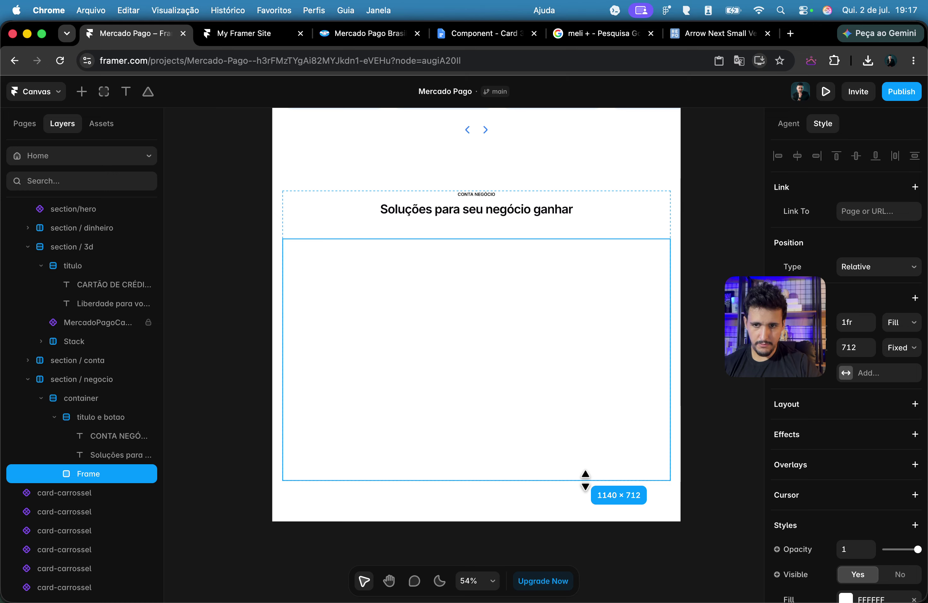
{"action": "left_click", "coordinate": [915, 404]}
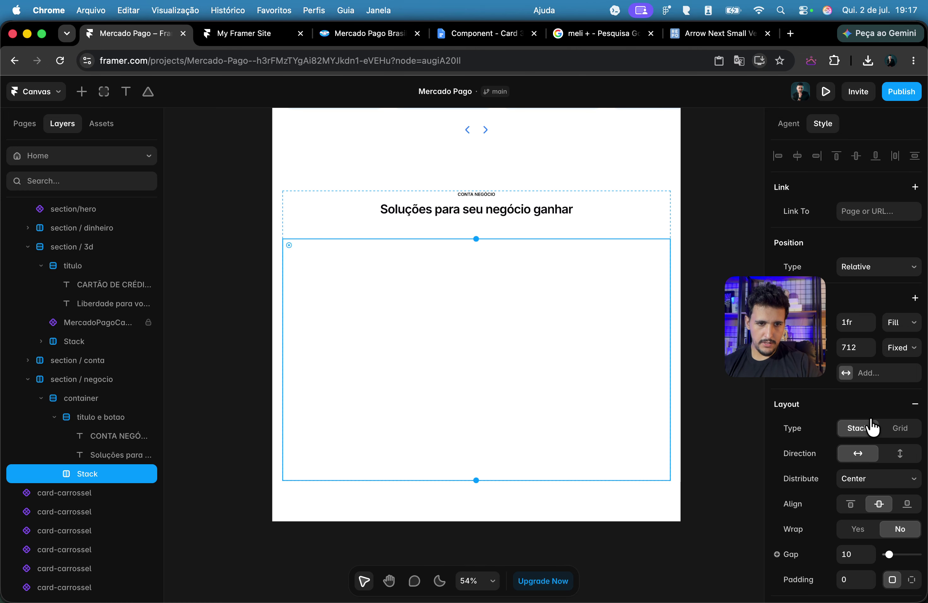
Step: Draw a frame about 380 × 304 inside the new stack and duplicate it beside the first
{"action": "scroll", "coordinate": [461, 361], "scroll_direction": "up", "scroll_amount": 3}
{"action": "key", "text": "f"}
{"action": "left_click_drag", "start_coordinate": [406, 271], "coordinate": [567, 402]}
{"action": "key", "text": "super+d"}
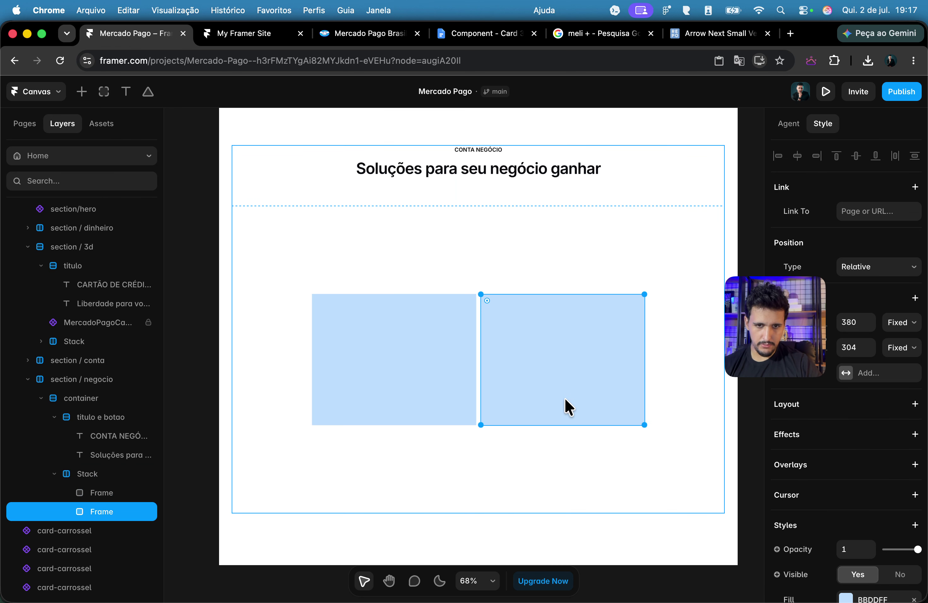
Step: Set the width and height of both frames in the stack to Fill
{"action": "left_click", "coordinate": [427, 356], "text": "shift"}
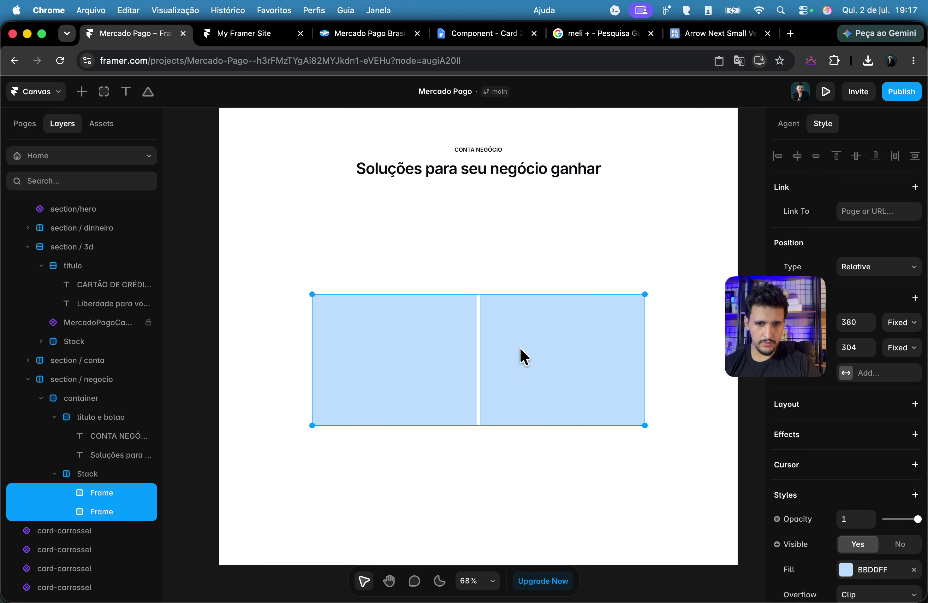
{"action": "left_click", "coordinate": [902, 328]}
{"action": "left_click", "coordinate": [908, 350]}
{"action": "left_click", "coordinate": [906, 348]}
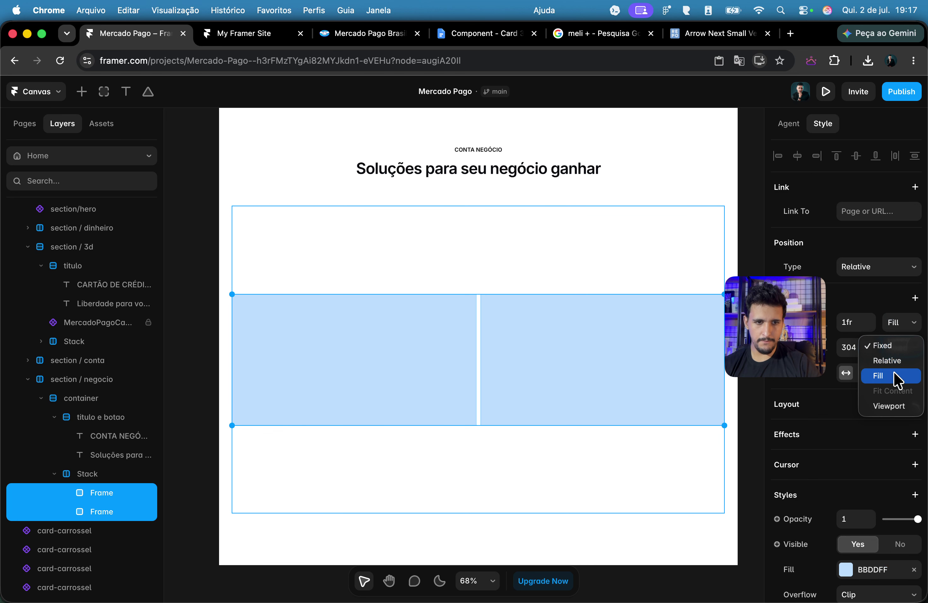
{"action": "left_click", "coordinate": [903, 382]}
Step: Move the original Mercado Pago browser tab next to the Framer project tab and return to the project
{"action": "left_click", "coordinate": [227, 39]}
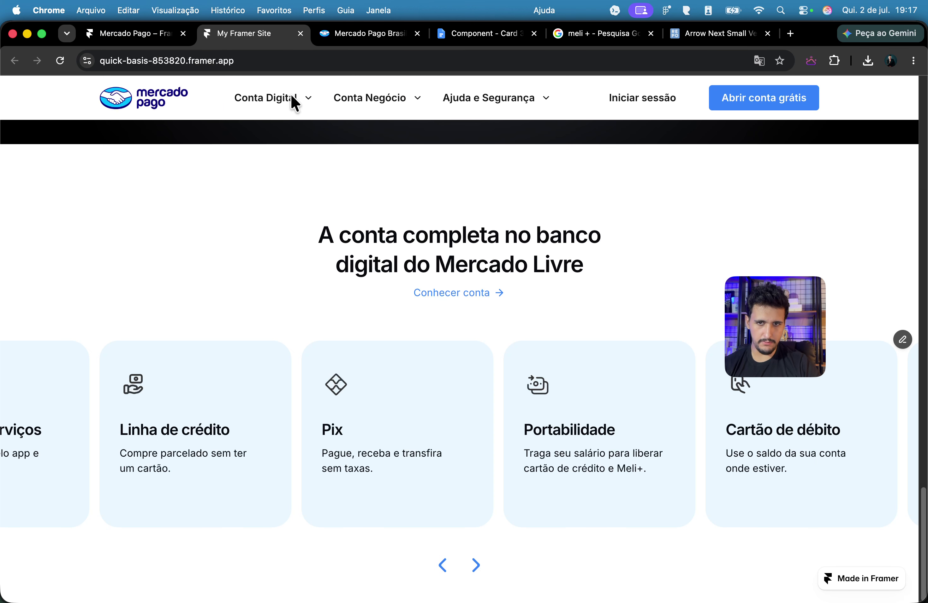
{"action": "left_click_drag", "start_coordinate": [405, 37], "coordinate": [210, 42]}
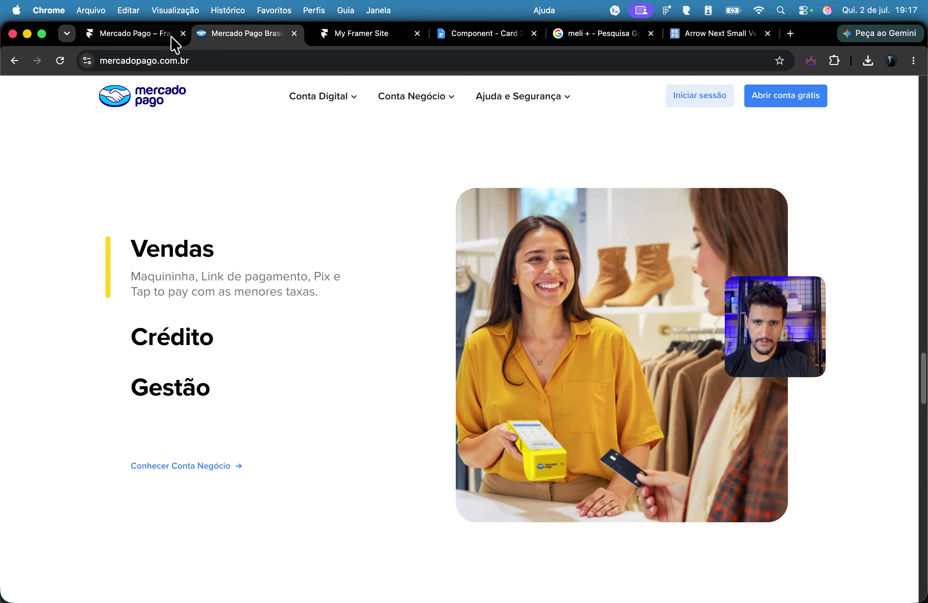
{"action": "left_click", "coordinate": [101, 35]}
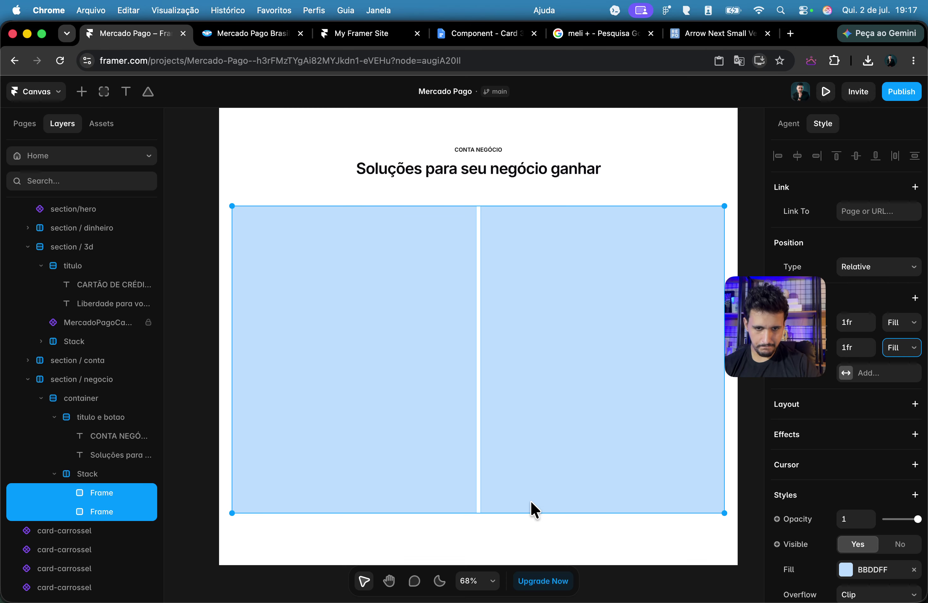
Step: Remove the fill from the second column frame and give it a vertical stack layout
{"action": "left_click", "coordinate": [450, 545]}
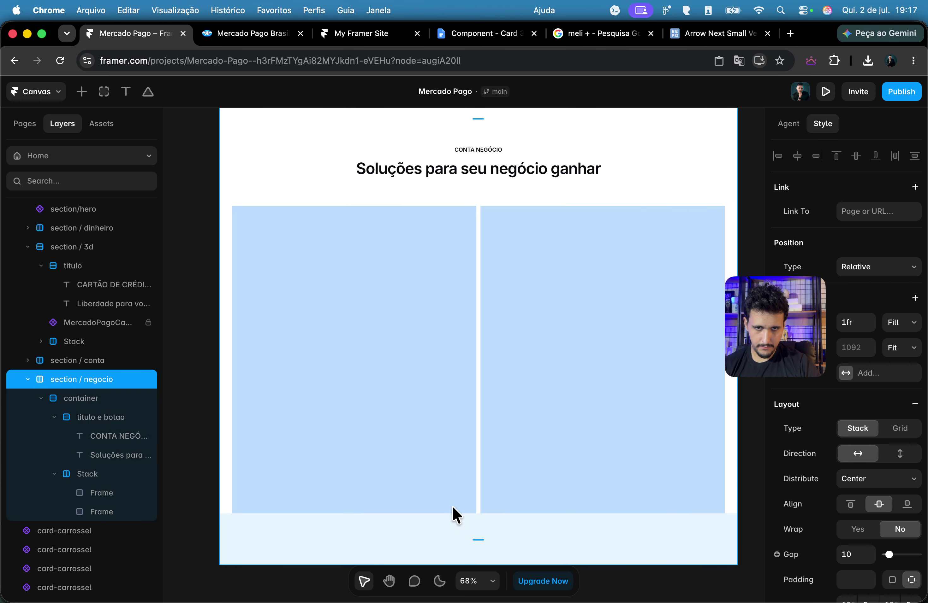
{"action": "left_click", "coordinate": [454, 506]}
{"action": "left_click", "coordinate": [564, 358]}
{"action": "scroll", "coordinate": [874, 421], "scroll_direction": "down", "scroll_amount": 6}
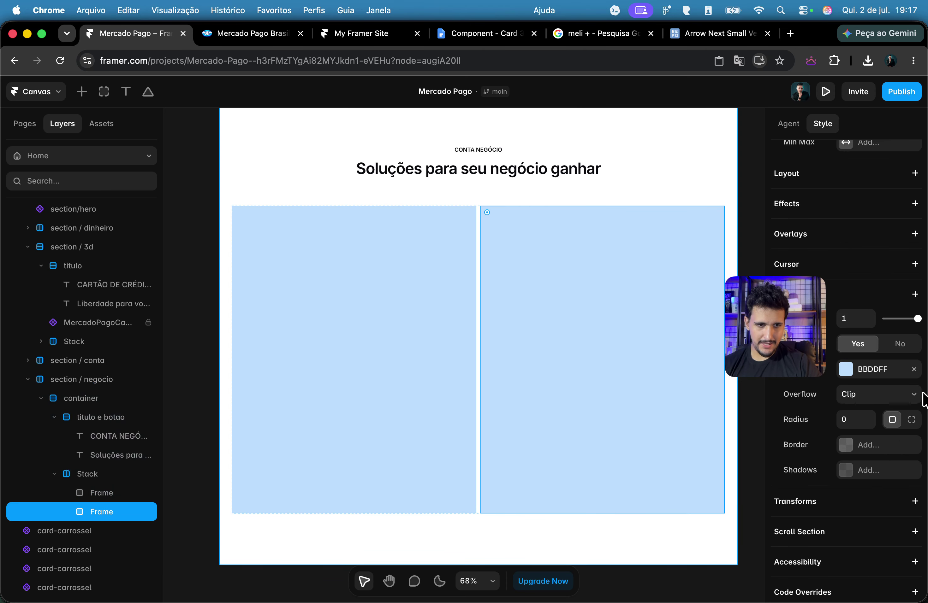
{"action": "left_click", "coordinate": [914, 369]}
{"action": "scroll", "coordinate": [897, 345], "scroll_direction": "up", "scroll_amount": 3}
{"action": "left_click", "coordinate": [874, 279]}
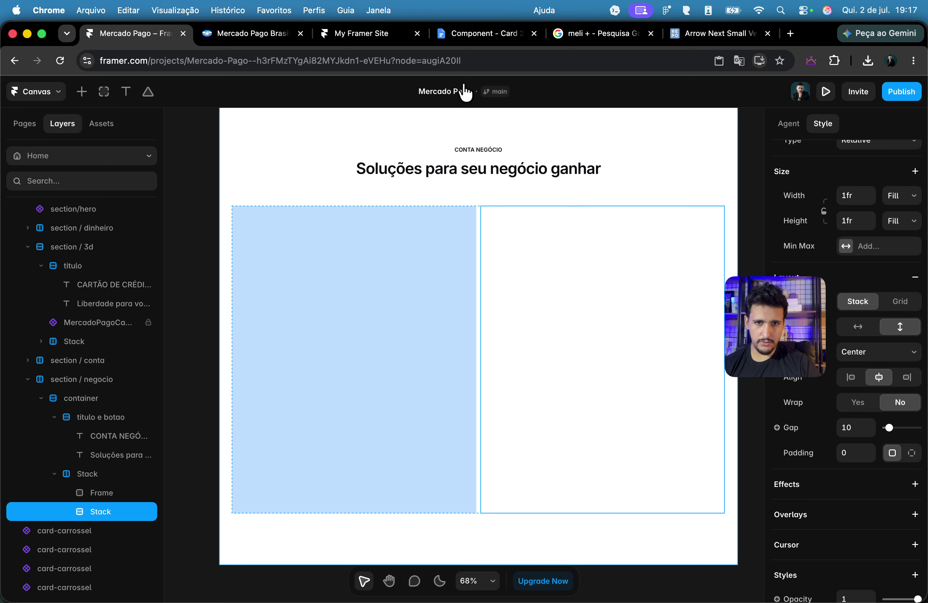
Step: Compare with the original page and draw an image placeholder frame about 406 × 349 inside the second column stack
{"action": "left_click", "coordinate": [271, 39]}
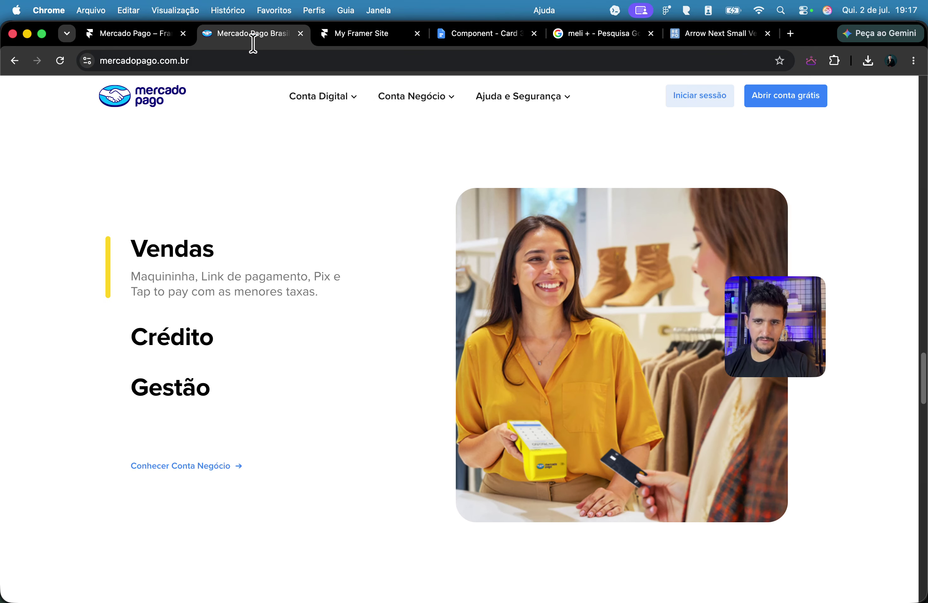
{"action": "left_click", "coordinate": [155, 40]}
{"action": "key", "text": "f"}
{"action": "mouse_move", "coordinate": [529, 273]}
{"action": "left_mouse_down"}
{"action": "mouse_move", "coordinate": [658, 401]}
{"action": "mouse_move", "coordinate": [721, 390]}
{"action": "mouse_move", "coordinate": [706, 389]}
{"action": "left_mouse_up"}
{"action": "left_click", "coordinate": [602, 393]}
{"action": "mouse_move", "coordinate": [649, 420]}
{"action": "left_mouse_down"}
{"action": "mouse_move", "coordinate": [645, 448]}
{"action": "mouse_move", "coordinate": [644, 435]}
{"action": "left_mouse_up"}
Step: Set the gap of the stack holding both columns to 48
{"action": "left_click", "coordinate": [86, 479]}
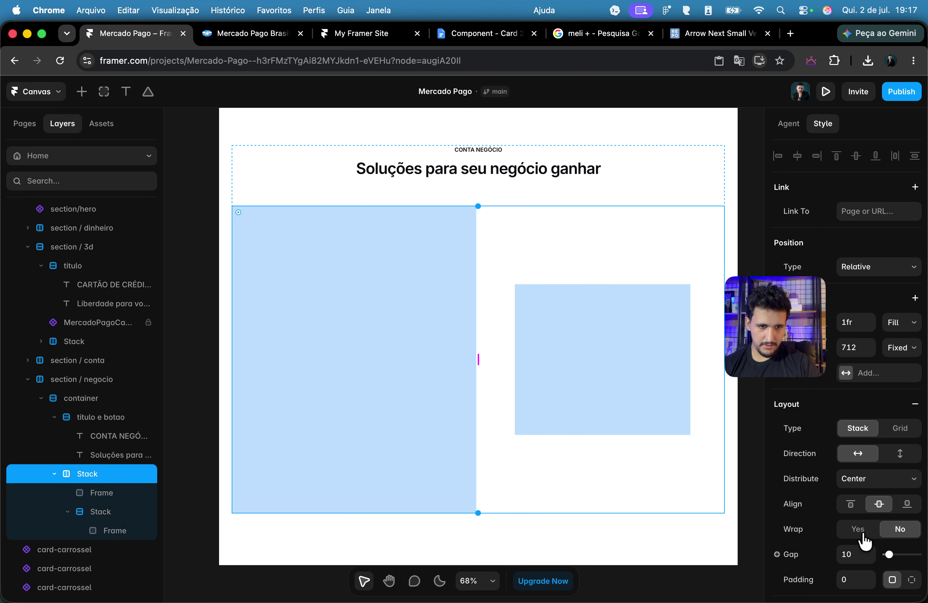
{"action": "left_click", "coordinate": [849, 554]}
{"action": "type", "text": "48"}
{"action": "key", "text": "Return"}
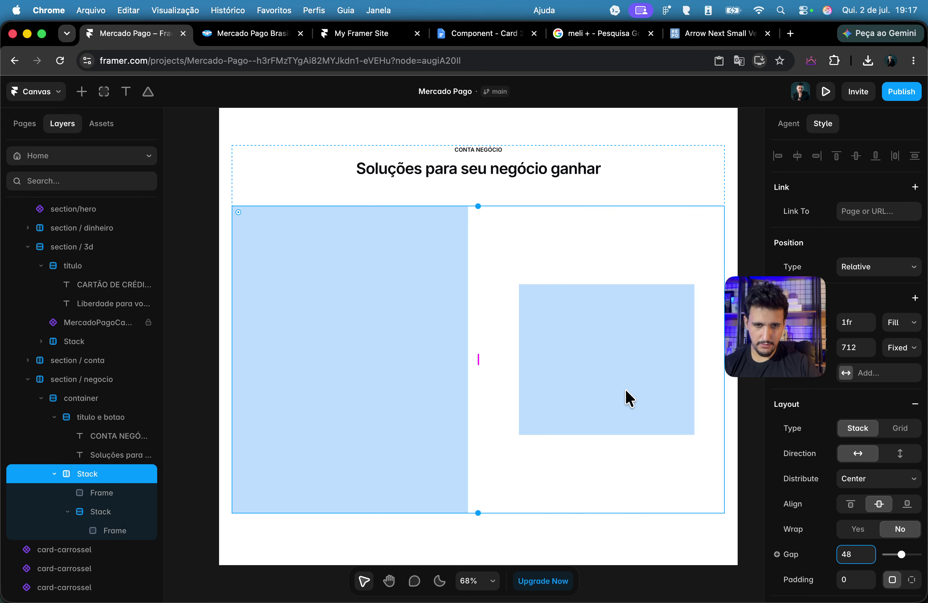
Step: Resize the placeholder frame in the second column to a height of 388 and set its corner radius to 30
{"action": "left_click", "coordinate": [630, 394]}
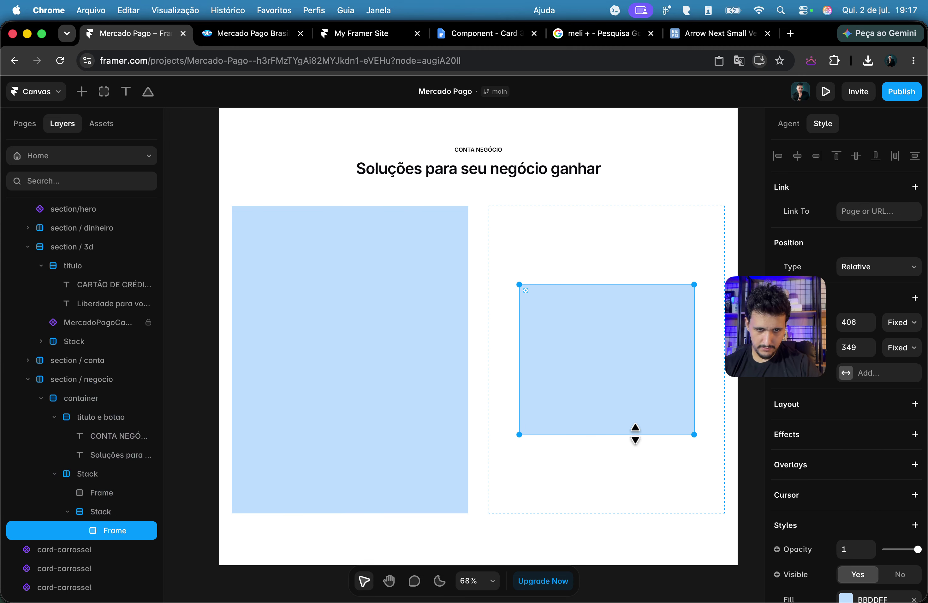
{"action": "mouse_move", "coordinate": [635, 435]}
{"action": "left_mouse_down"}
{"action": "mouse_move", "coordinate": [634, 450]}
{"action": "mouse_move", "coordinate": [634, 443]}
{"action": "left_mouse_up"}
{"action": "scroll", "coordinate": [898, 501], "scroll_direction": "down", "scroll_amount": 5}
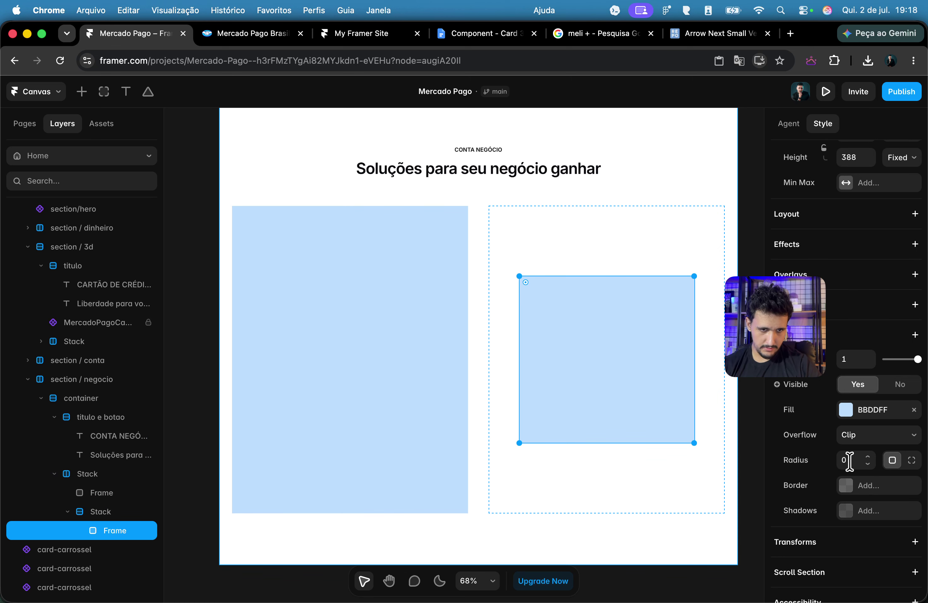
{"action": "key", "text": "Return"}
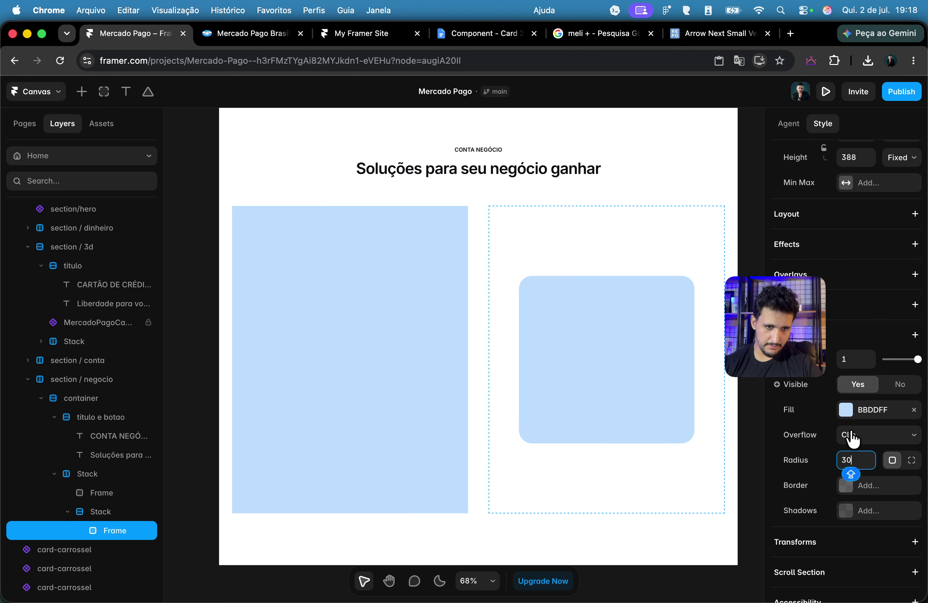
Step: Check the Conta Negócio images on the original page and set the rounded placeholder frame's fill to gray 707070
{"action": "left_click", "coordinate": [246, 39]}
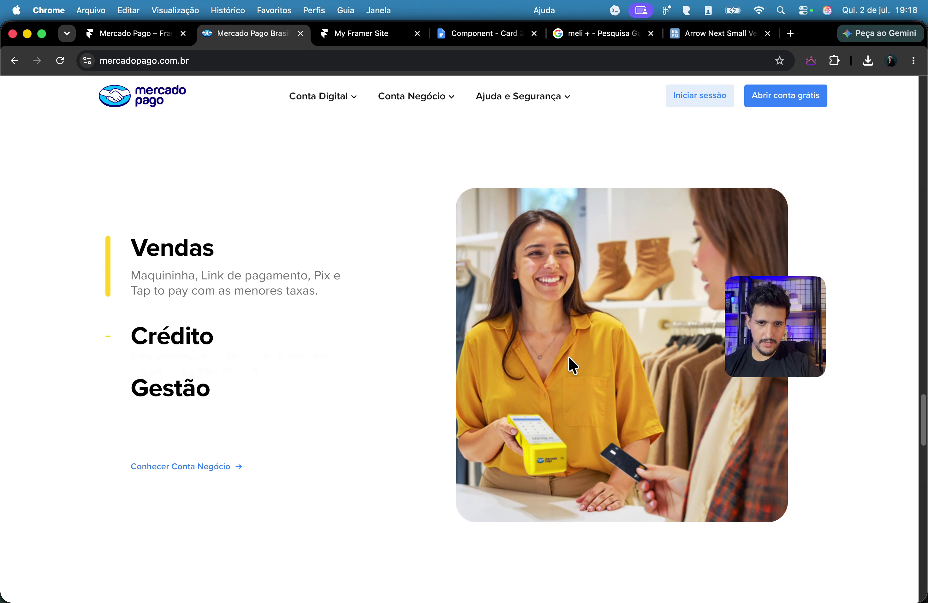
{"action": "scroll", "coordinate": [568, 355], "scroll_direction": "down", "scroll_amount": 5}
{"action": "scroll", "coordinate": [567, 310], "scroll_direction": "up", "scroll_amount": 3}
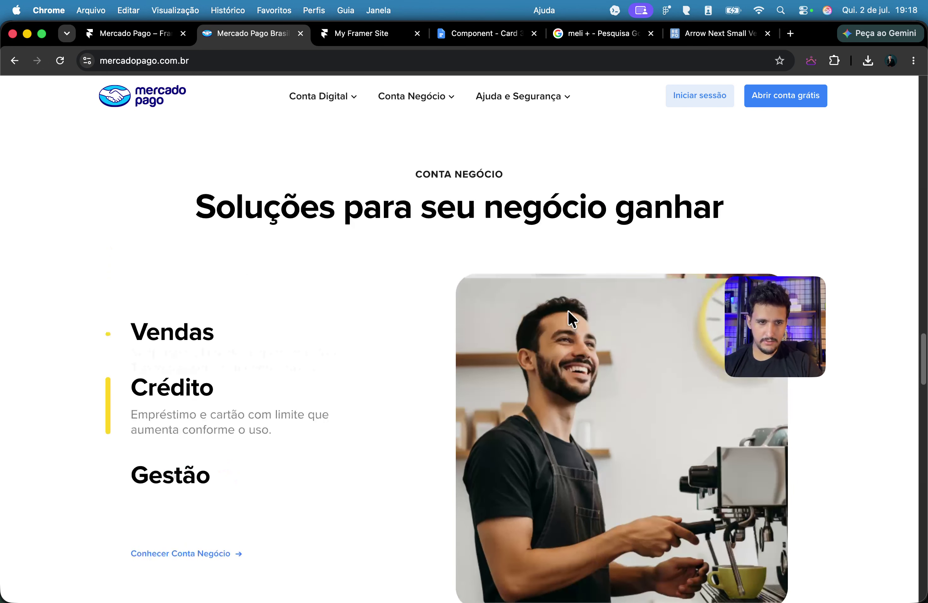
{"action": "scroll", "coordinate": [412, 254], "scroll_direction": "down", "scroll_amount": 2}
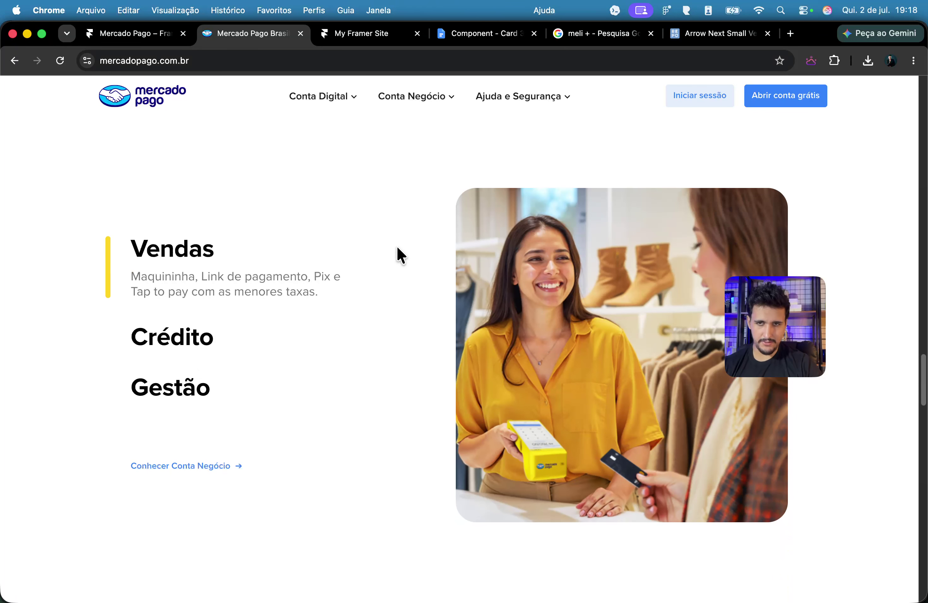
{"action": "left_click", "coordinate": [124, 27]}
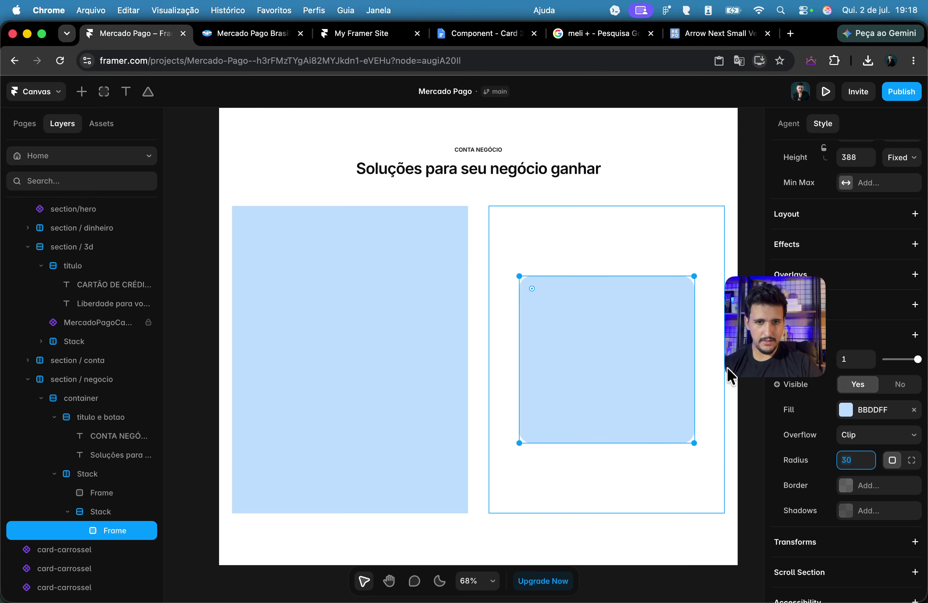
{"action": "left_click", "coordinate": [875, 416]}
{"action": "left_click_drag", "start_coordinate": [632, 301], "coordinate": [530, 292]}
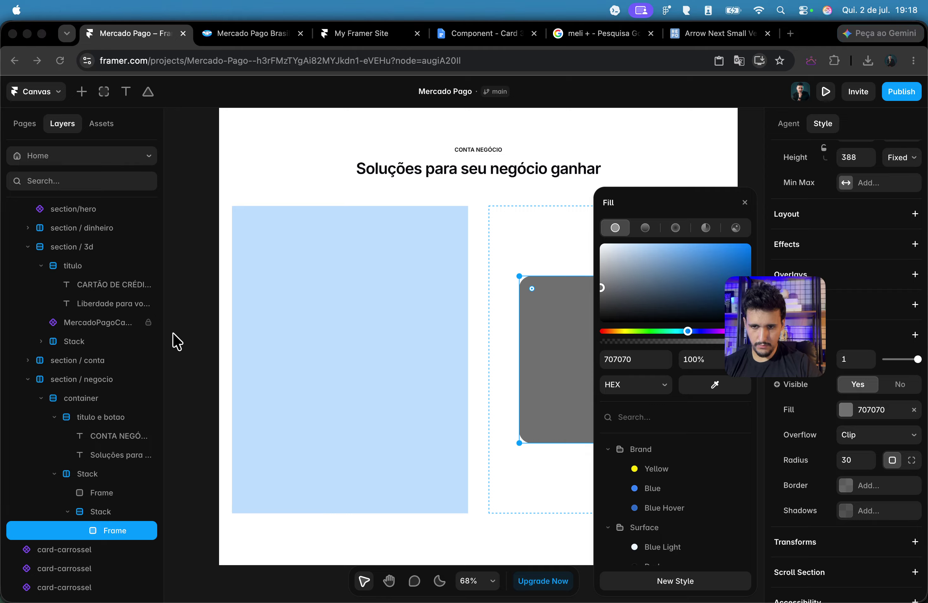
Step: Rename the gray rounded placeholder frame as img-container and close its fill settings
{"action": "left_click", "coordinate": [103, 526]}
{"action": "double_click", "coordinate": [103, 526]}
{"action": "type", "text": "IMG-CON"}
{"action": "key", "text": "super+BackSpace"}
{"action": "type", "text": "img-container"}
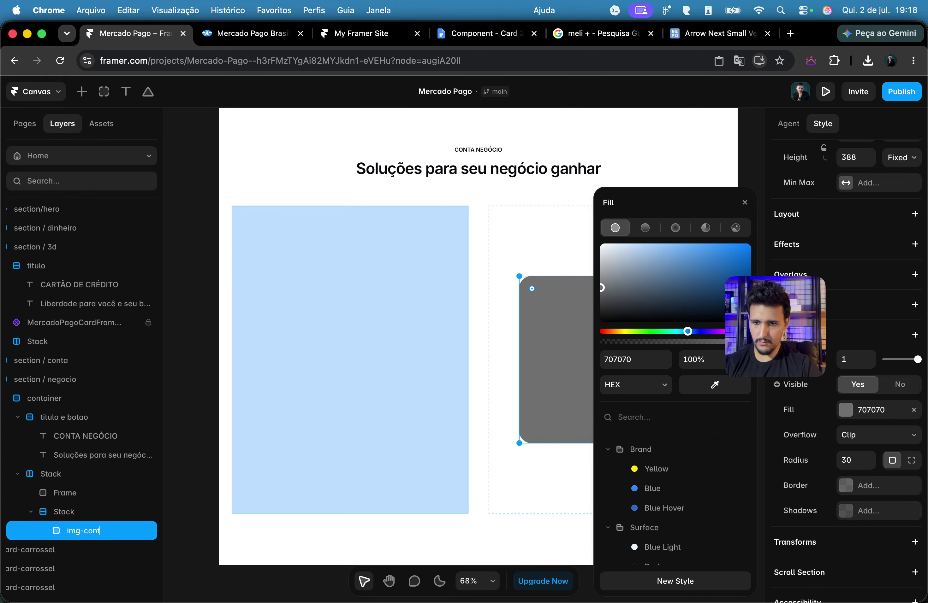
{"action": "key", "text": "Return"}
{"action": "left_click", "coordinate": [424, 428]}
{"action": "left_click", "coordinate": [547, 395]}
{"action": "key", "text": "Escape"}
Step: Find the 526x540 Vendas slide PNG on the original Mercado Pago page with the image downloader extension and save it
{"action": "left_click", "coordinate": [252, 35]}
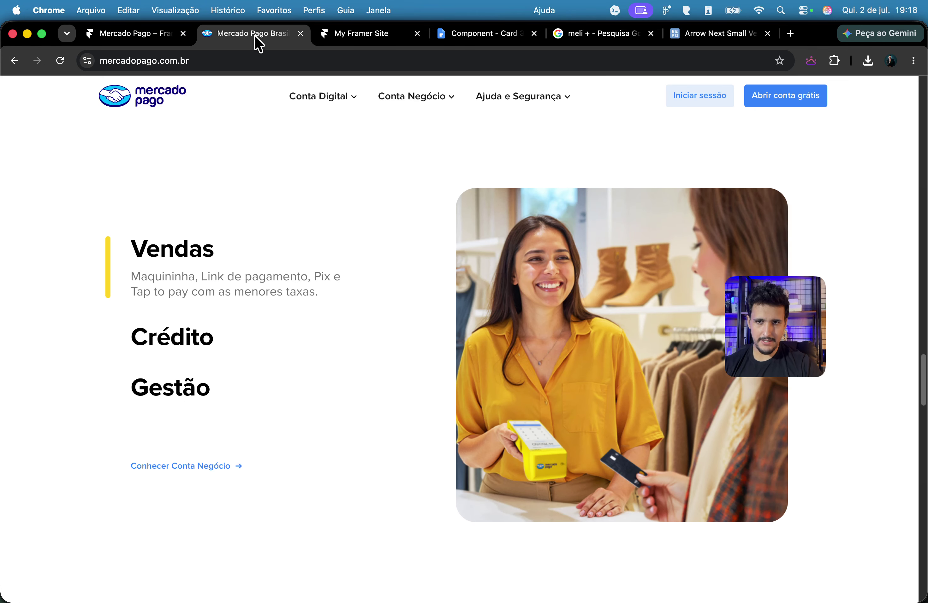
{"action": "left_click", "coordinate": [834, 60]}
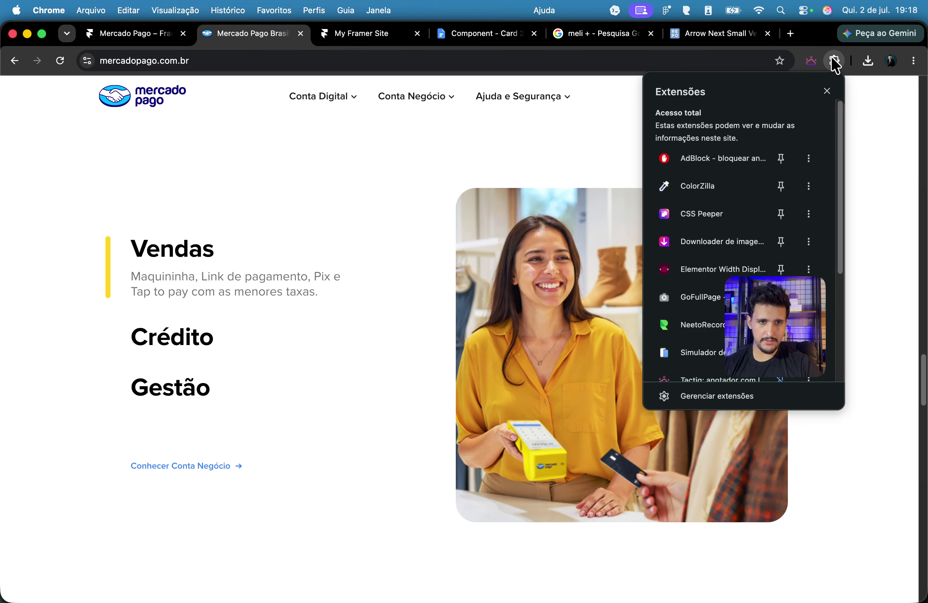
{"action": "left_click", "coordinate": [692, 240]}
{"action": "left_click_drag", "start_coordinate": [801, 307], "coordinate": [744, 89]}
{"action": "scroll", "coordinate": [886, 353], "scroll_direction": "down", "scroll_amount": 15}
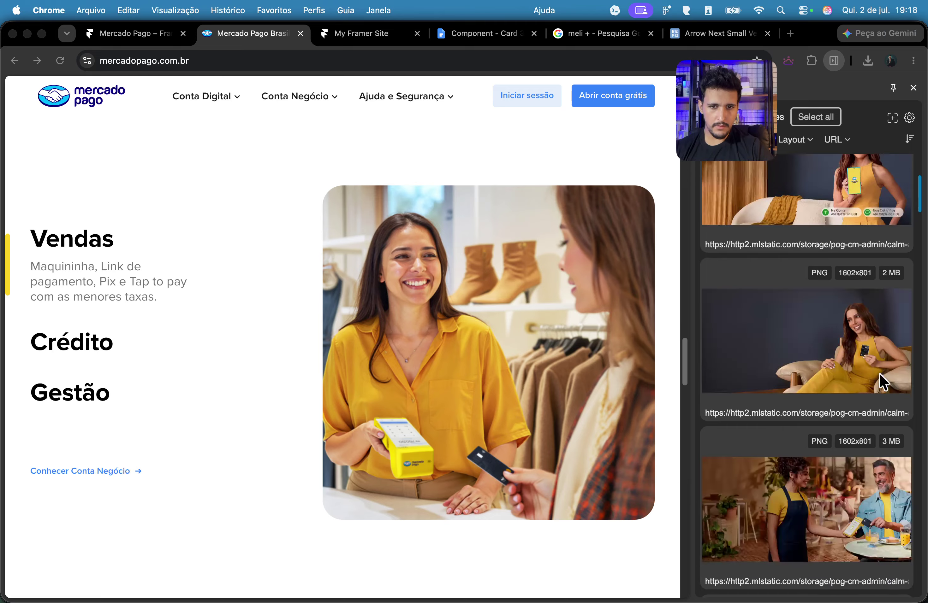
{"action": "scroll", "coordinate": [887, 343], "scroll_direction": "up", "scroll_amount": 5}
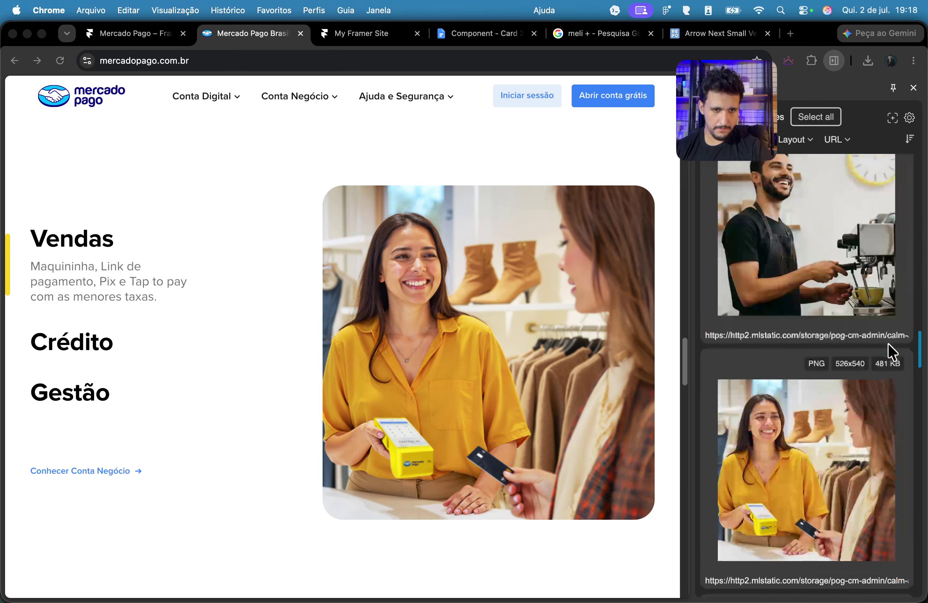
{"action": "scroll", "coordinate": [871, 345], "scroll_direction": "down", "scroll_amount": 8}
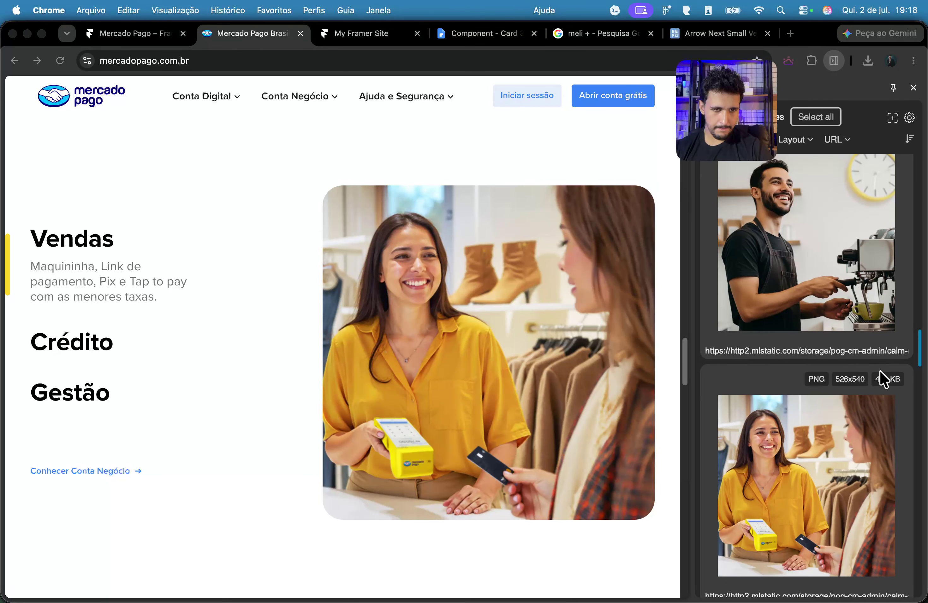
{"action": "scroll", "coordinate": [880, 377], "scroll_direction": "down", "scroll_amount": 1}
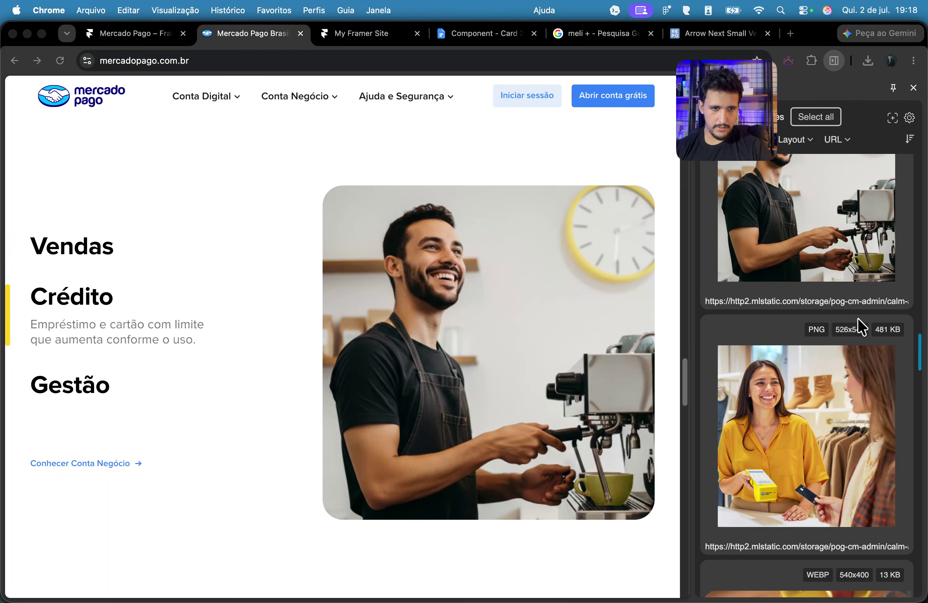
{"action": "left_click", "coordinate": [846, 533]}
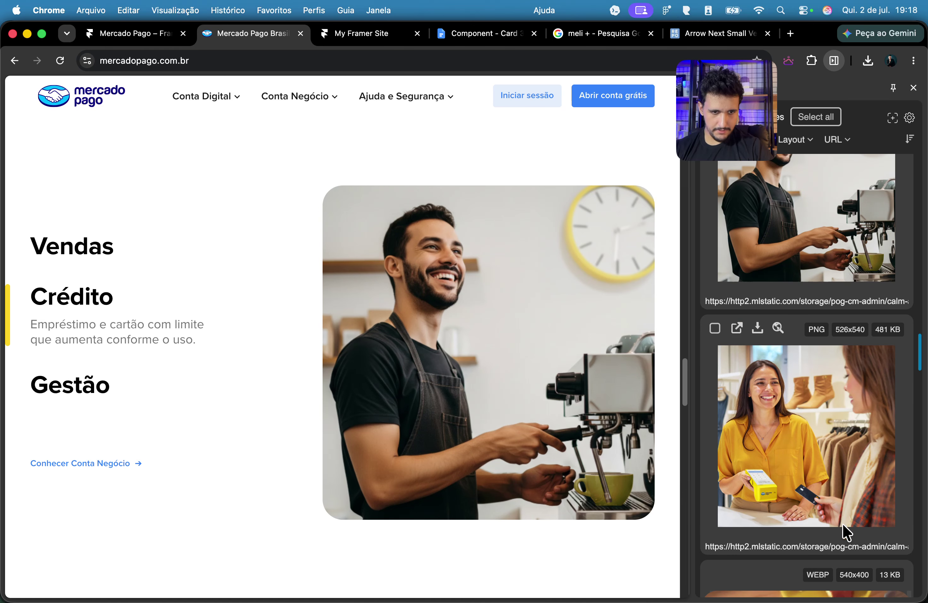
{"action": "left_click", "coordinate": [757, 331]}
{"action": "left_click", "coordinate": [720, 450]}
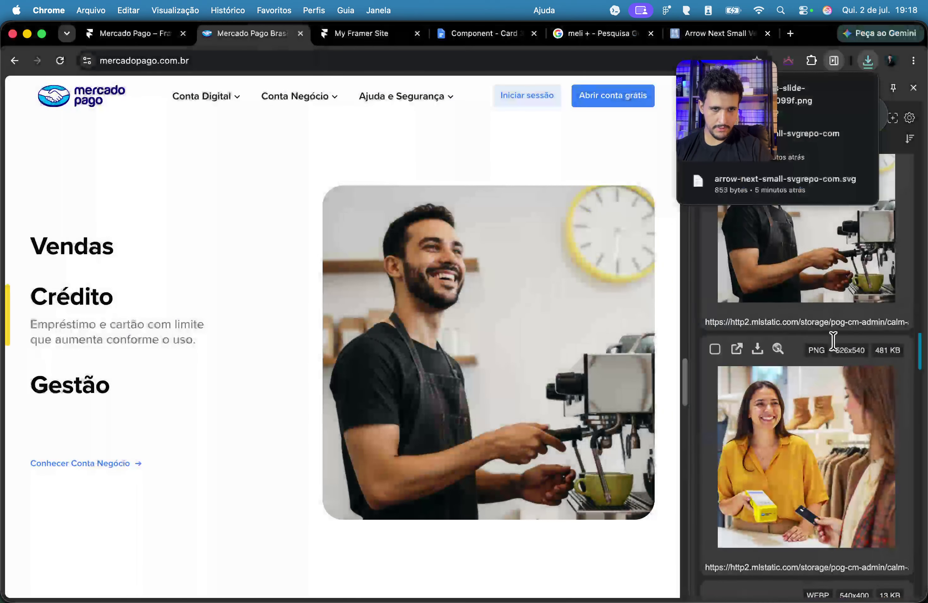
Step: Save the 526x540 PNG slide images for Crédito and Gestão in the Efeito Parallax folder
{"action": "left_click", "coordinate": [762, 324]}
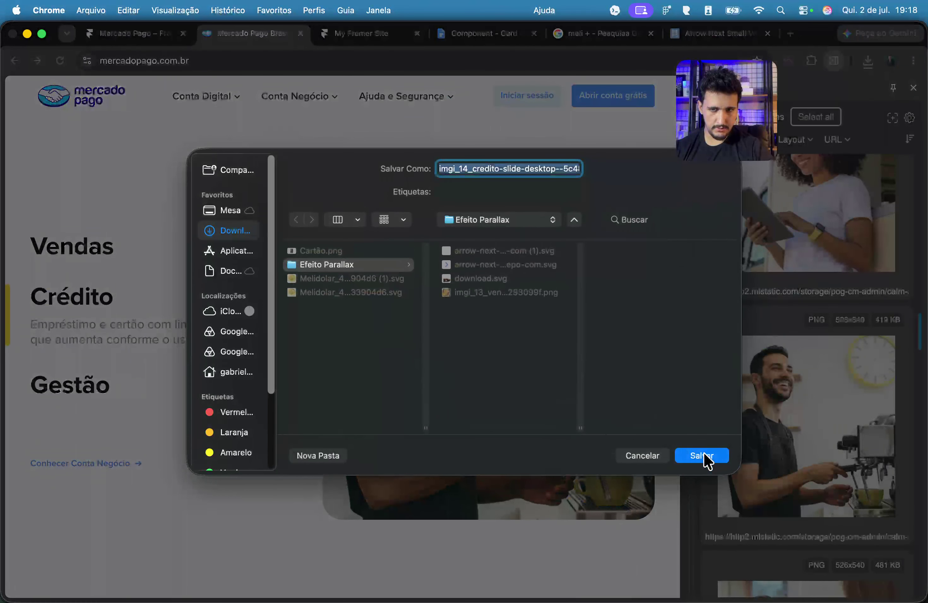
{"action": "left_click", "coordinate": [701, 455]}
{"action": "scroll", "coordinate": [830, 307], "scroll_direction": "up", "scroll_amount": 5}
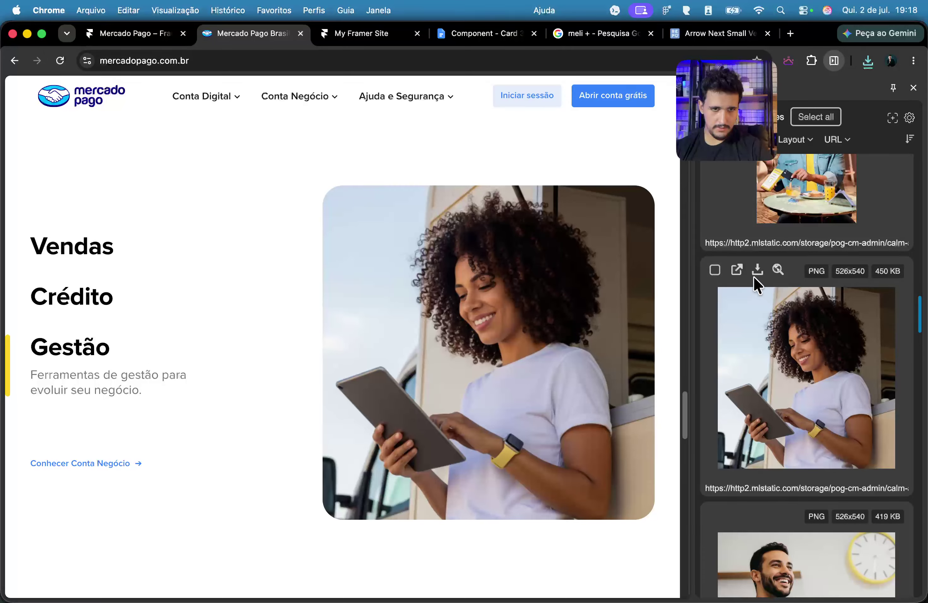
{"action": "left_click", "coordinate": [754, 276]}
{"action": "left_click", "coordinate": [703, 456]}
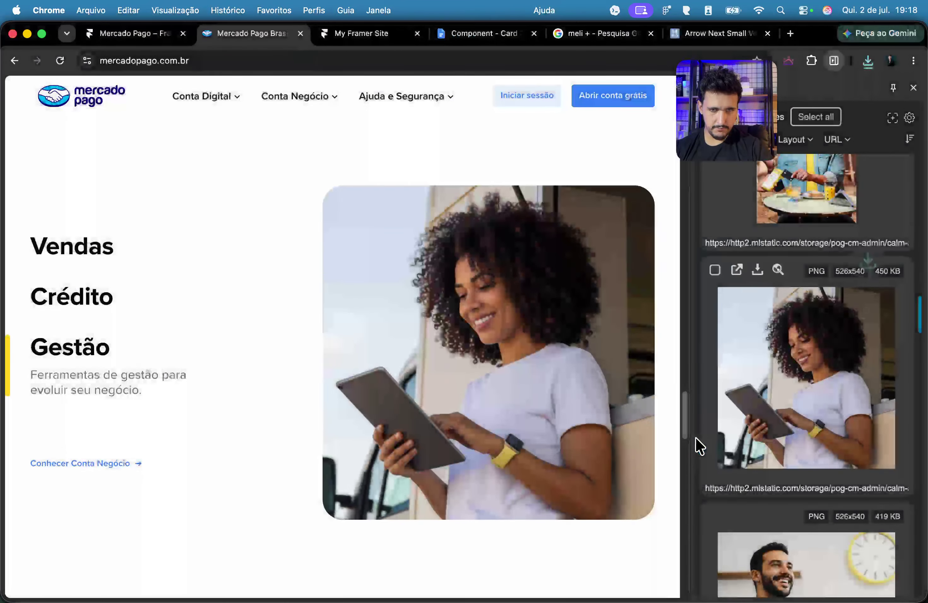
Step: Copy the imgi_13_vendas image from the Efeito Parallax folder in Finder and paste it onto img-container in the Framer project
{"action": "left_click", "coordinate": [129, 33]}
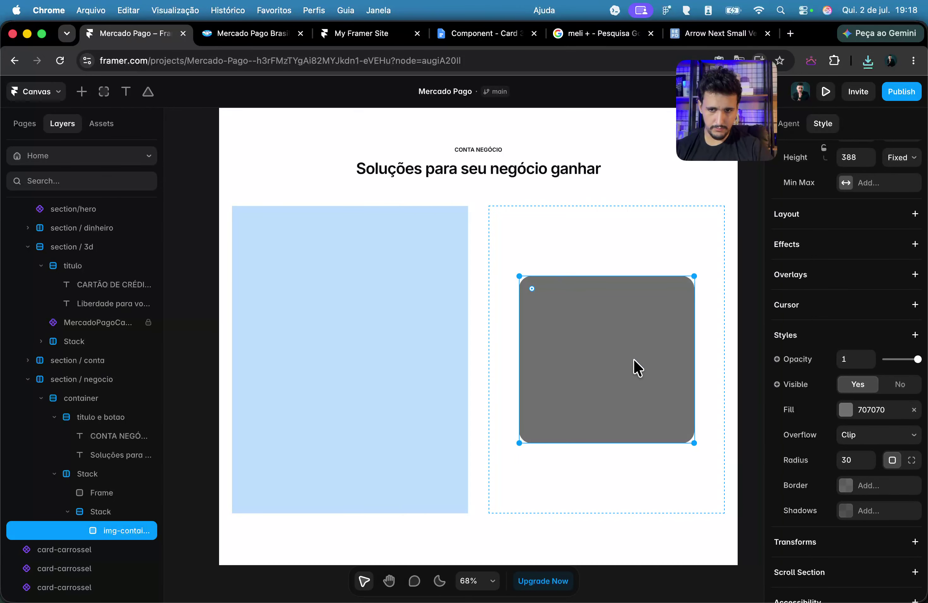
{"action": "scroll", "coordinate": [861, 318], "scroll_direction": "up", "scroll_amount": 5}
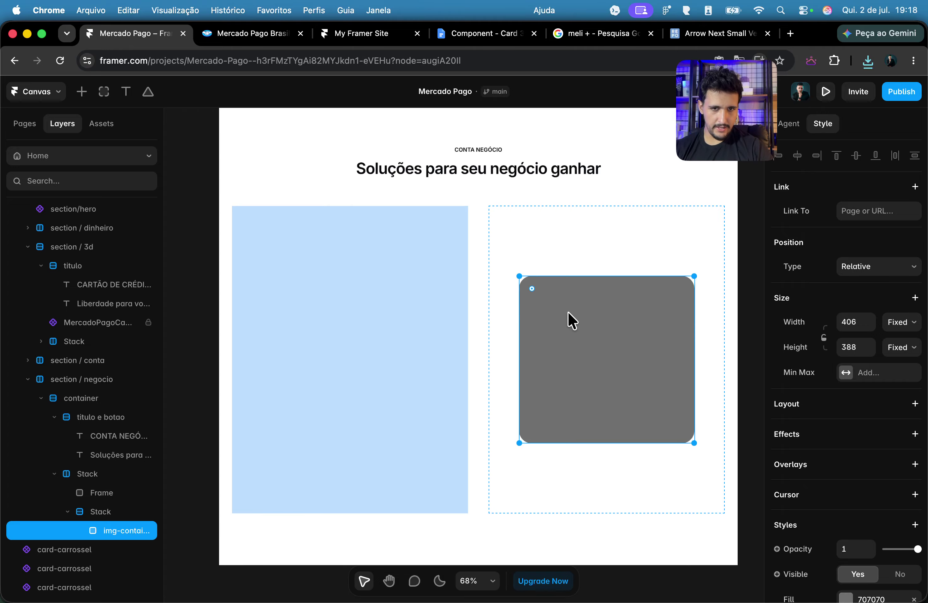
{"action": "left_click", "coordinate": [145, 584]}
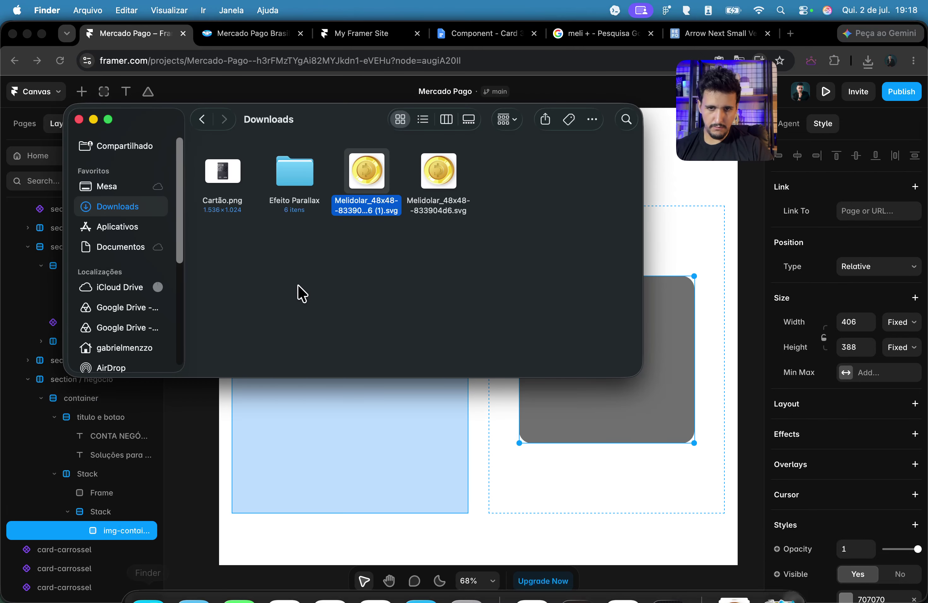
{"action": "double_click", "coordinate": [293, 182]}
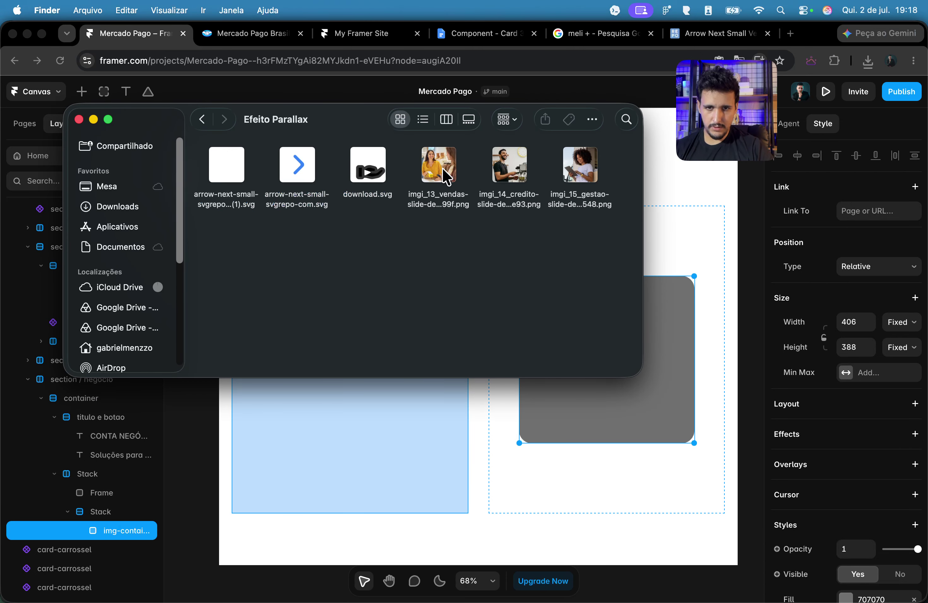
{"action": "left_click", "coordinate": [561, 170]}
{"action": "left_click", "coordinate": [461, 179]}
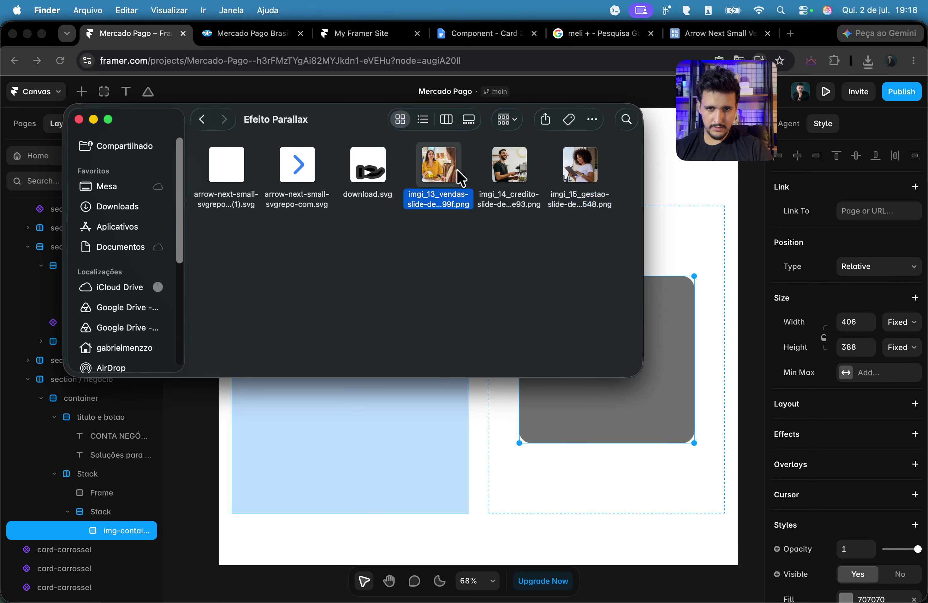
{"action": "left_click", "coordinate": [601, 405]}
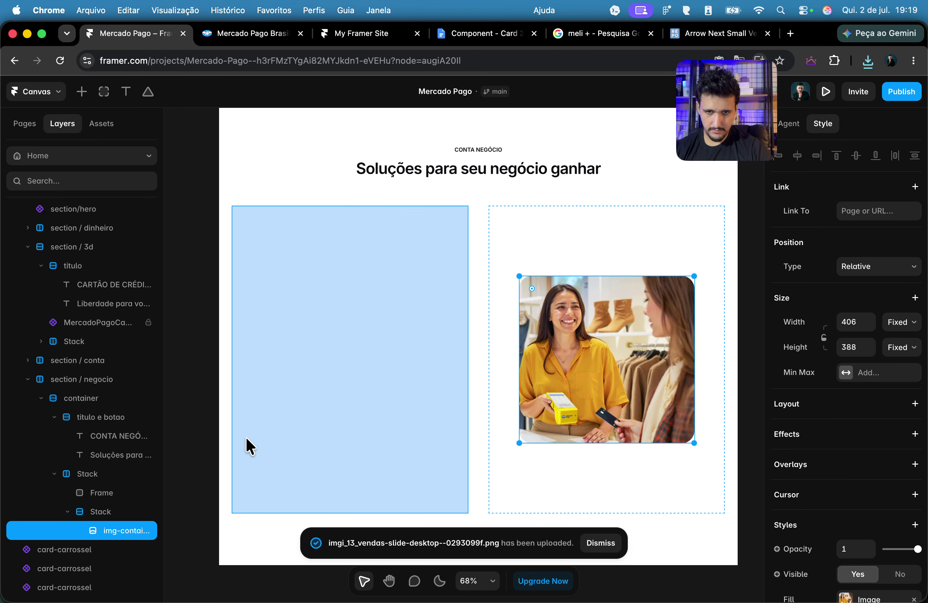
Step: Check the sizing options of img-container and undo the pasted Vendas image fill
{"action": "scroll", "coordinate": [905, 422], "scroll_direction": "down", "scroll_amount": 5}
{"action": "scroll", "coordinate": [906, 422], "scroll_direction": "up", "scroll_amount": 5}
{"action": "left_click", "coordinate": [908, 329]}
{"action": "left_click", "coordinate": [903, 325]}
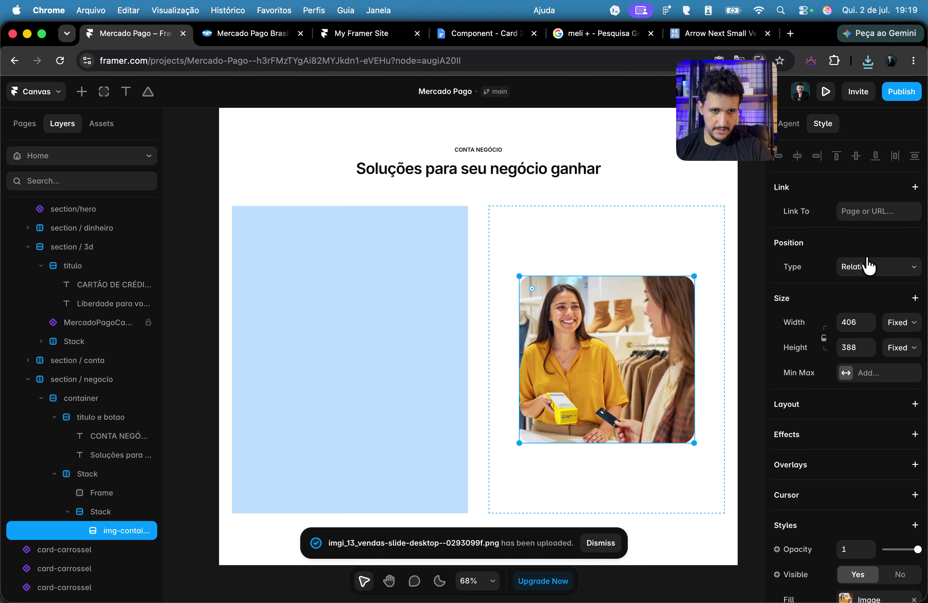
{"action": "left_click", "coordinate": [117, 516]}
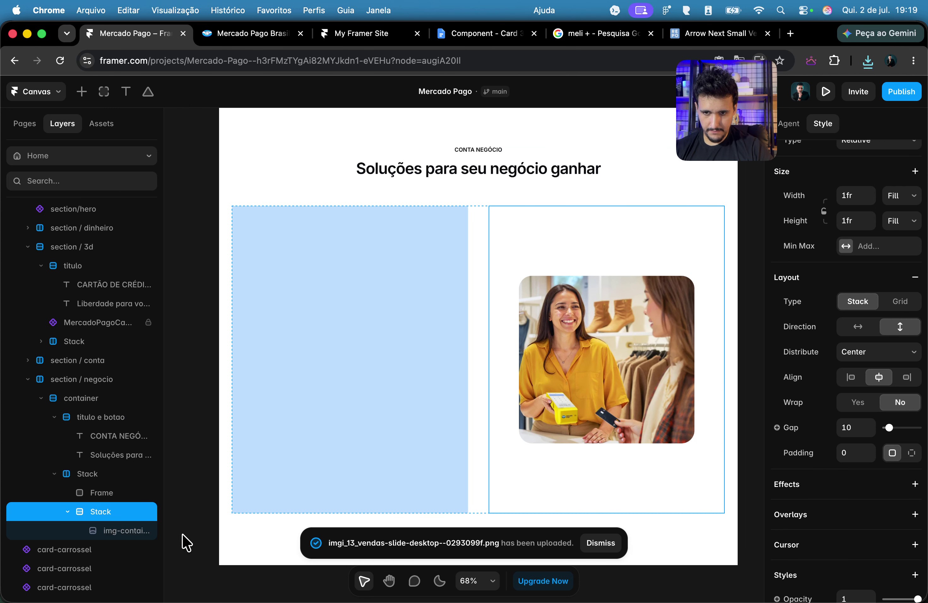
{"action": "left_click", "coordinate": [126, 533]}
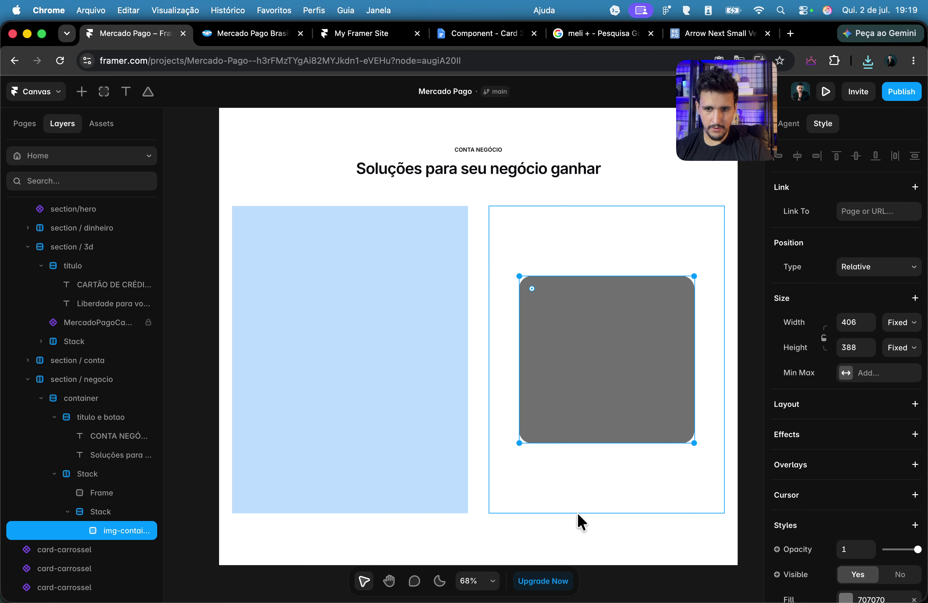
Step: Paste the Vendas image as a separate layer inside img-container and pin its right and bottom offsets at 0
{"action": "left_click", "coordinate": [633, 557]}
{"action": "key", "text": "super+v"}
{"action": "key", "text": "super+x"}
{"action": "left_click", "coordinate": [621, 356], "text": "super"}
{"action": "key", "text": "super+v"}
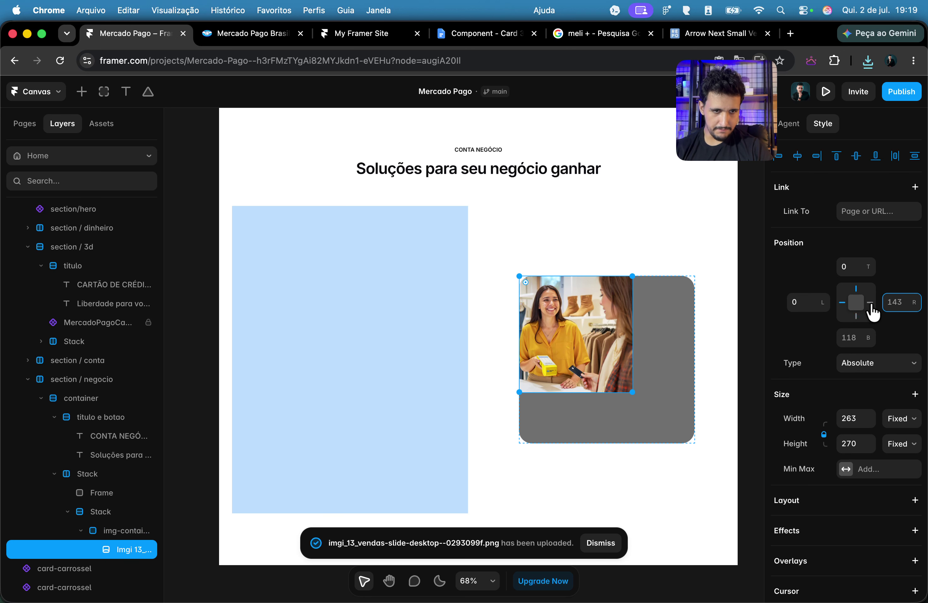
{"action": "left_click", "coordinate": [850, 337]}
{"action": "type", "text": "0"}
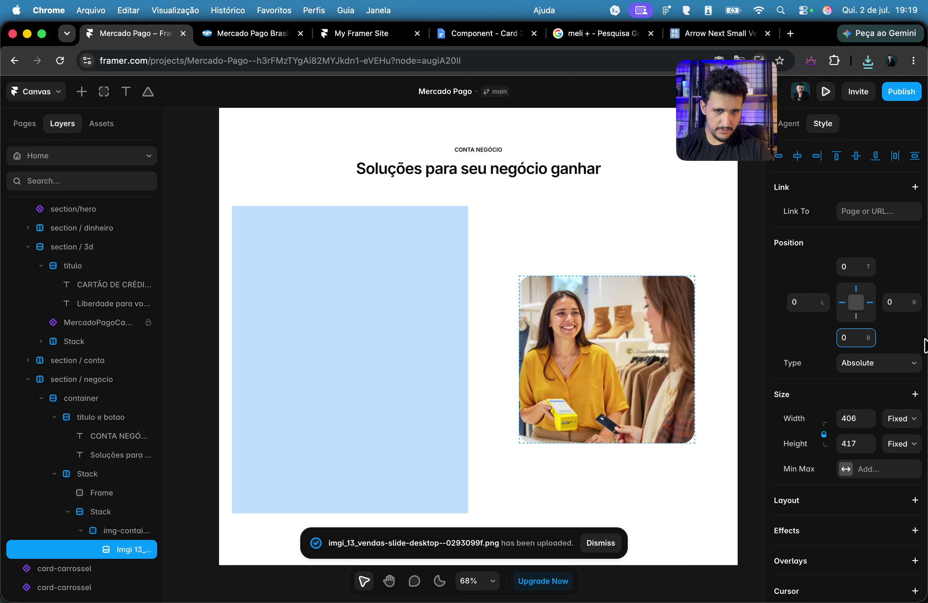
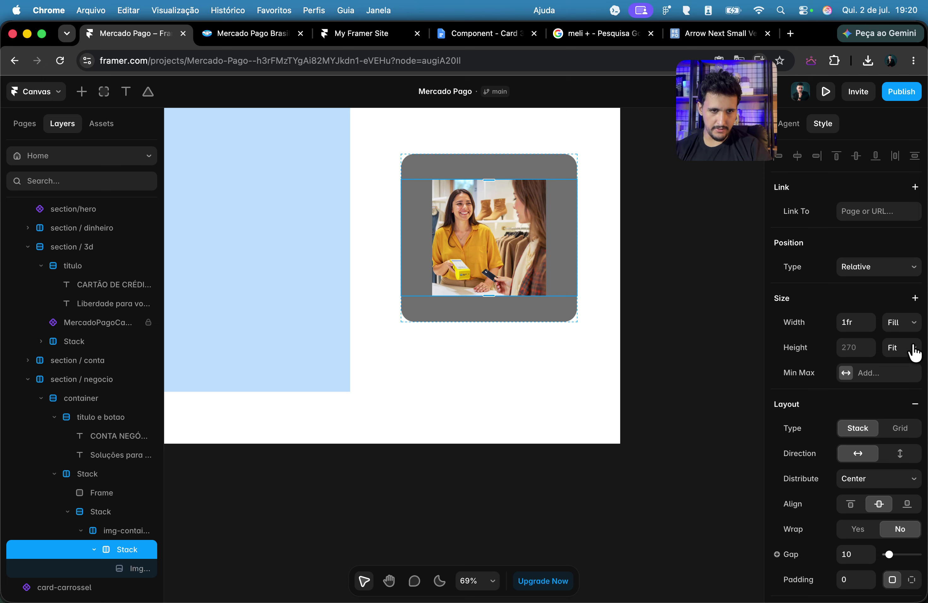
Step: Set the height of the stack inside img-container to Fill
{"action": "left_click", "coordinate": [902, 332]}
{"action": "left_click", "coordinate": [905, 325]}
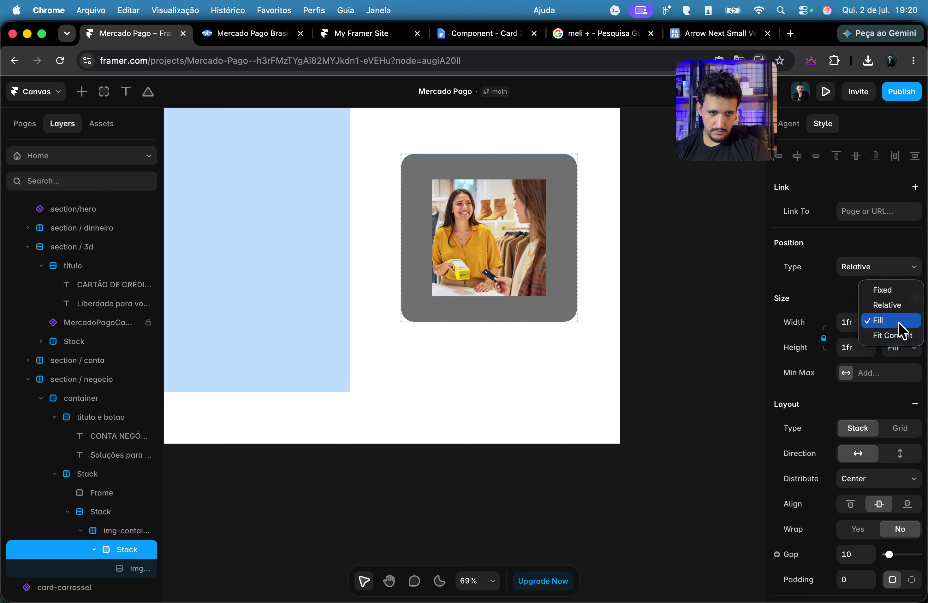
{"action": "key", "text": "Escape"}
{"action": "left_click", "coordinate": [731, 363]}
{"action": "left_click", "coordinate": [500, 248]}
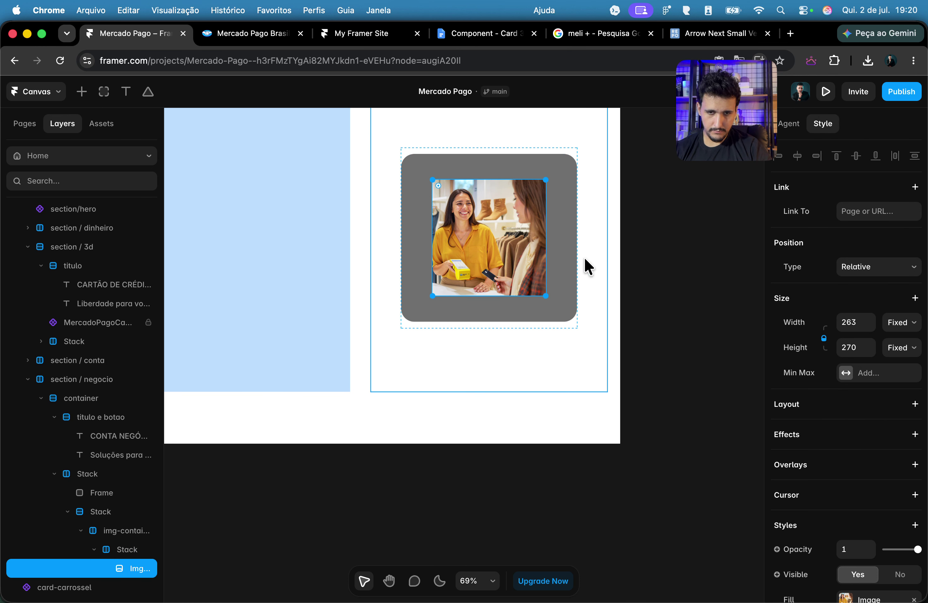
Step: Remove the stack layout from img-container
{"action": "left_click", "coordinate": [119, 547]}
{"action": "left_click", "coordinate": [119, 531]}
{"action": "left_click", "coordinate": [914, 404]}
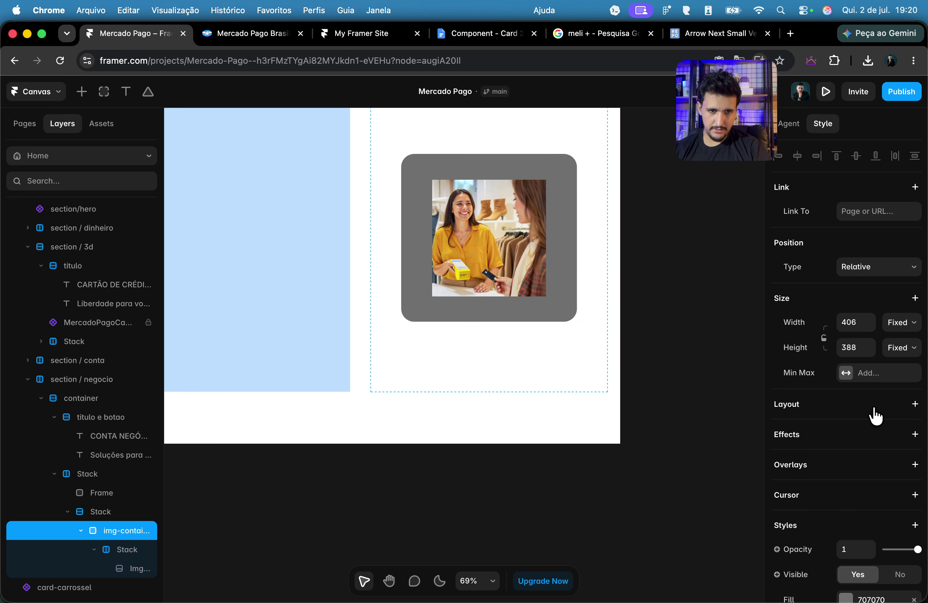
Step: Pin the absolute stack inside img-container to all four sides with offsets of 0
{"action": "left_click", "coordinate": [129, 553]}
{"action": "left_click", "coordinate": [137, 533]}
{"action": "left_click", "coordinate": [136, 549]}
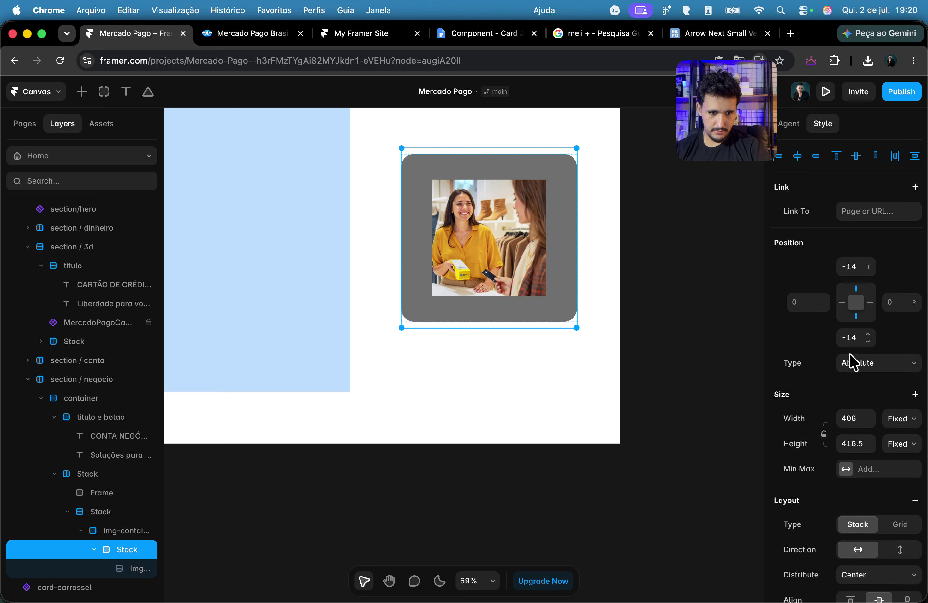
{"action": "left_click", "coordinate": [872, 363]}
{"action": "left_click", "coordinate": [733, 383]}
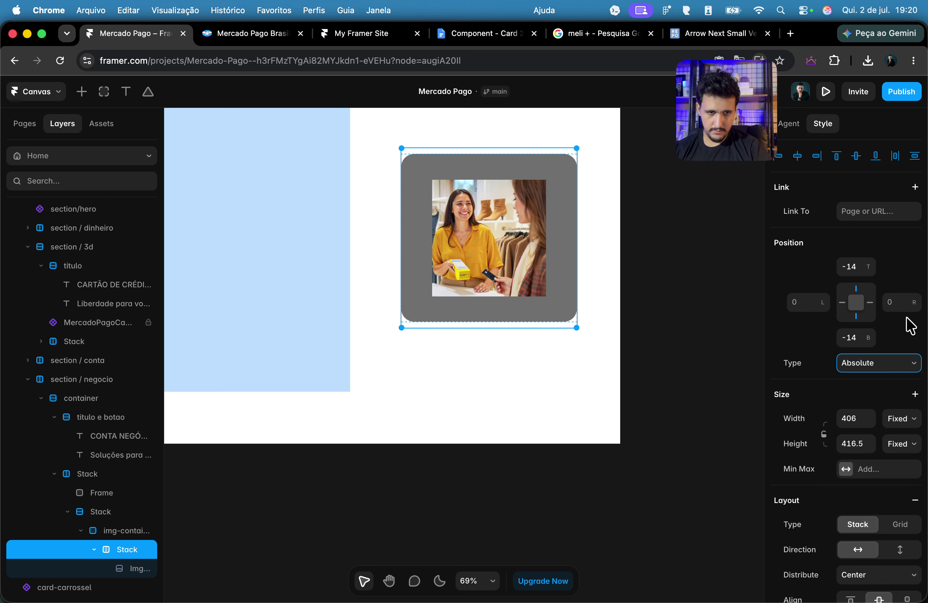
{"action": "left_click", "coordinate": [852, 266]}
{"action": "type", "text": "0"}
{"action": "left_click", "coordinate": [847, 337]}
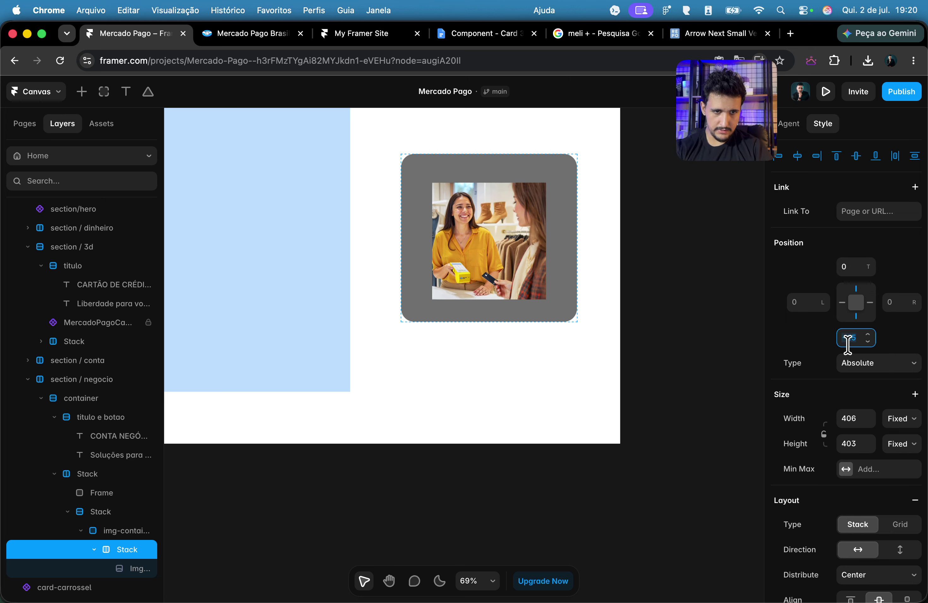
{"action": "type", "text": "0"}
{"action": "left_click", "coordinate": [869, 302]}
{"action": "type", "text": "0"}
{"action": "left_click", "coordinate": [787, 301]}
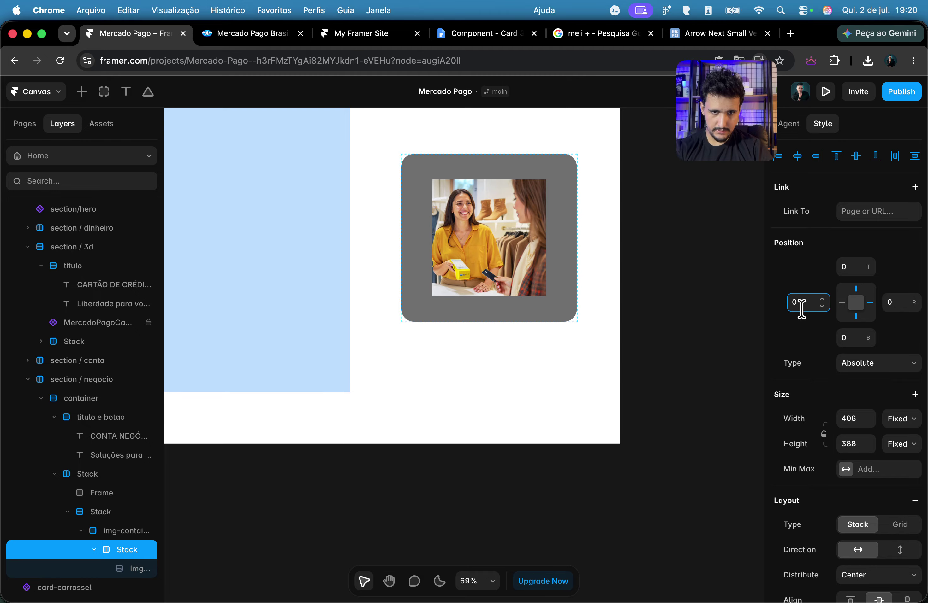
Step: Set the width of the Vendas image inside the inner stack to Fill
{"action": "left_click", "coordinate": [147, 573]}
{"action": "left_click", "coordinate": [908, 325]}
{"action": "left_click", "coordinate": [886, 352]}
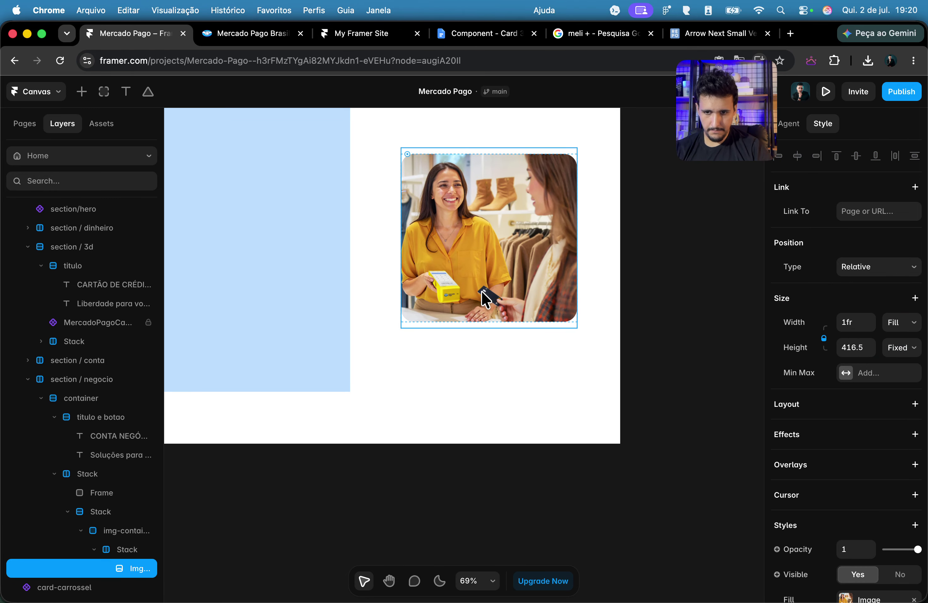
Step: Make the image stack vertical with a gap of 0 and Start distribution, and select the Vendas image inside it
{"action": "left_click", "coordinate": [126, 550]}
{"action": "left_click", "coordinate": [890, 548]}
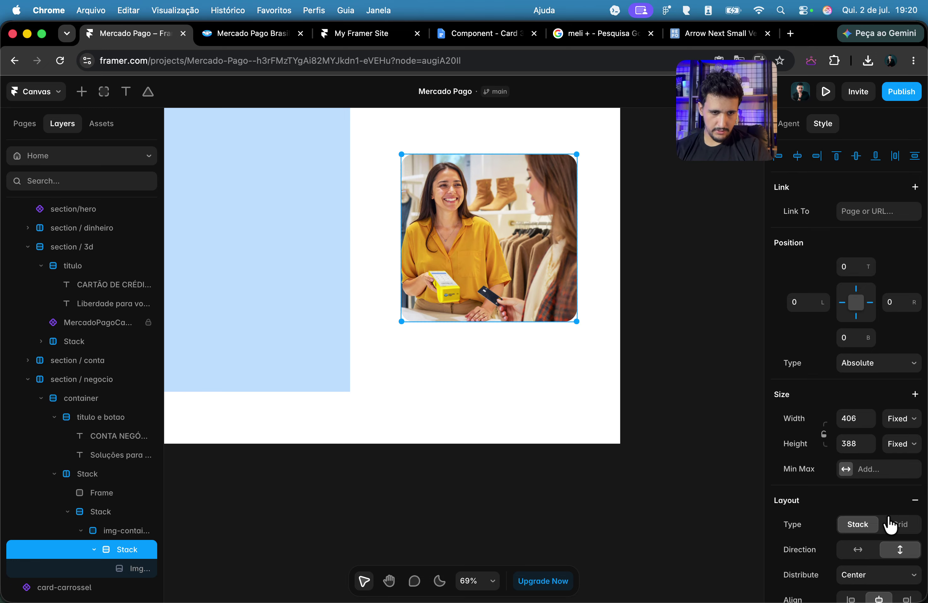
{"action": "scroll", "coordinate": [885, 525], "scroll_direction": "down", "scroll_amount": 6}
{"action": "left_click_drag", "start_coordinate": [896, 399], "coordinate": [886, 404]}
{"action": "left_click", "coordinate": [860, 316]}
{"action": "left_click", "coordinate": [859, 315]}
{"action": "left_click", "coordinate": [864, 318]}
{"action": "left_click", "coordinate": [857, 303]}
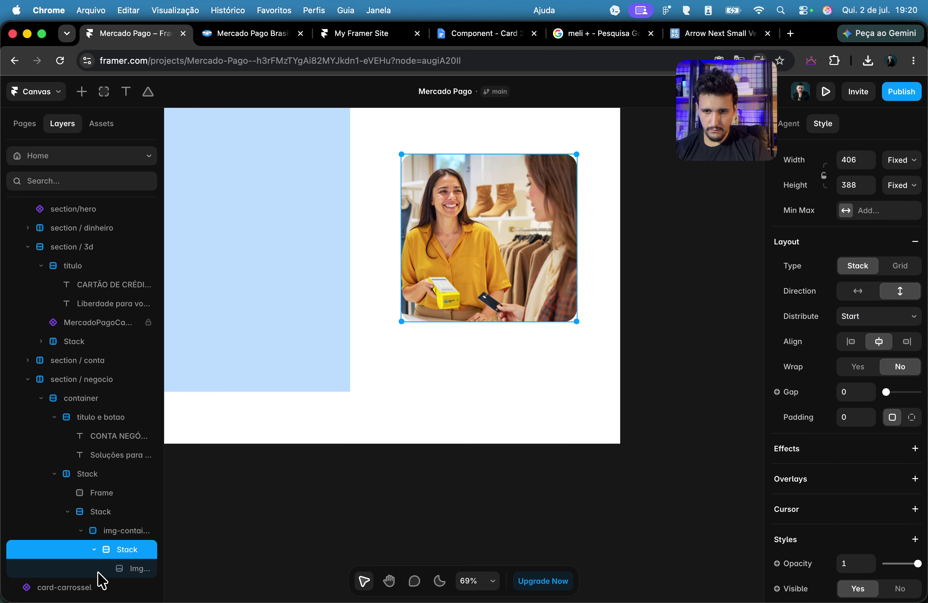
{"action": "left_click", "coordinate": [133, 570]}
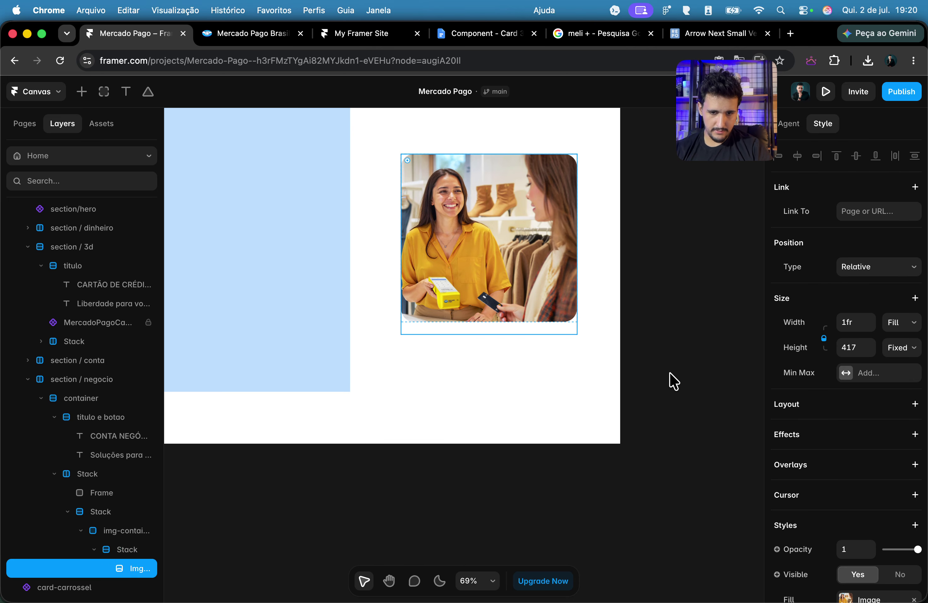
Step: Duplicate the Vendas image twice inside the inner stack and set the middle image's fill to imgi_14_credito-slide-desktop--5c48be93.png
{"action": "key", "text": "super+d"}
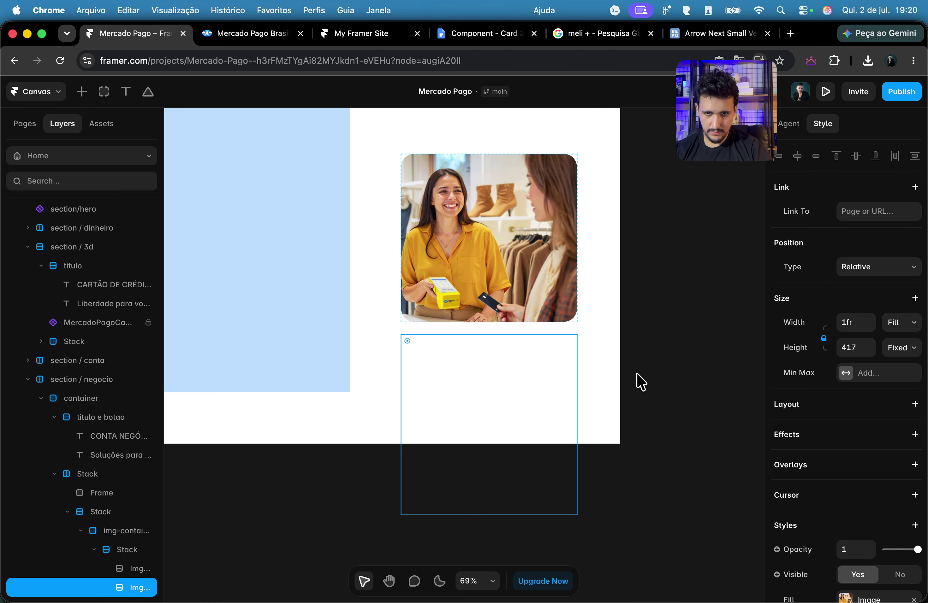
{"action": "key", "text": "super+d"}
{"action": "left_click", "coordinate": [132, 569]}
{"action": "scroll", "coordinate": [917, 352], "scroll_direction": "down", "scroll_amount": 6}
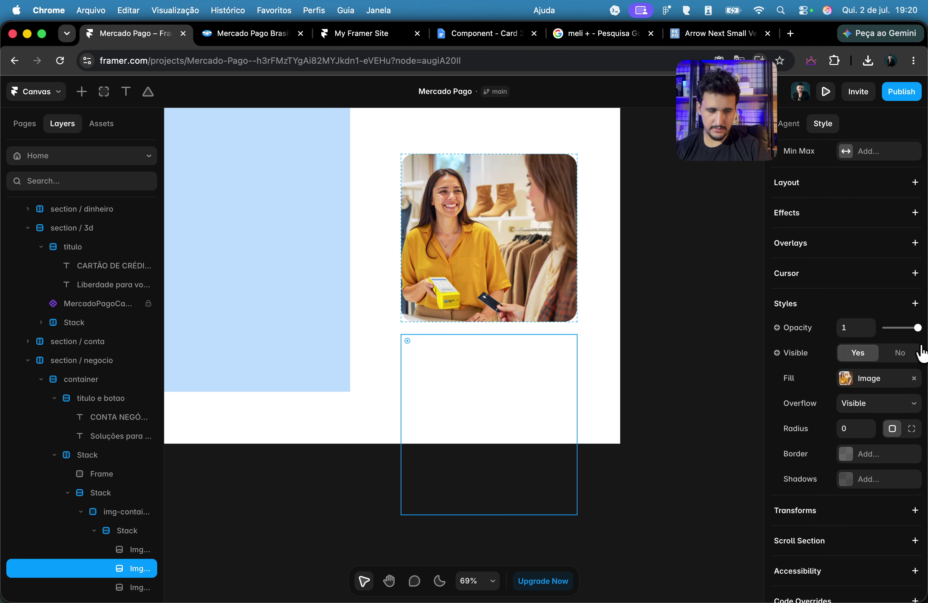
{"action": "left_click", "coordinate": [866, 370]}
{"action": "left_click", "coordinate": [654, 412]}
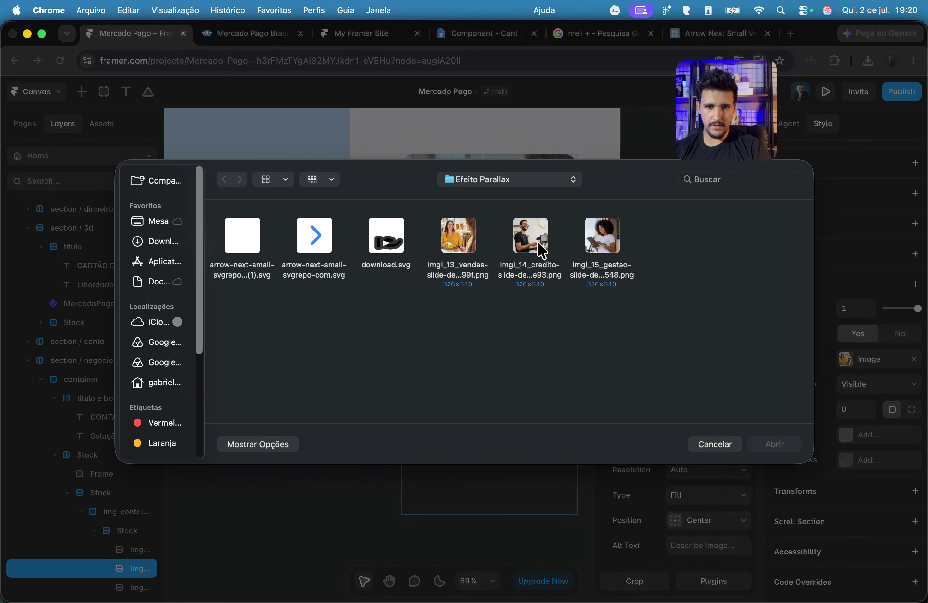
{"action": "double_click", "coordinate": [545, 254]}
Step: Set the last image's fill to imgi_15_gestao-slide-desktop--0d84e548.png, and select the stack holding the three images
{"action": "left_click", "coordinate": [129, 587]}
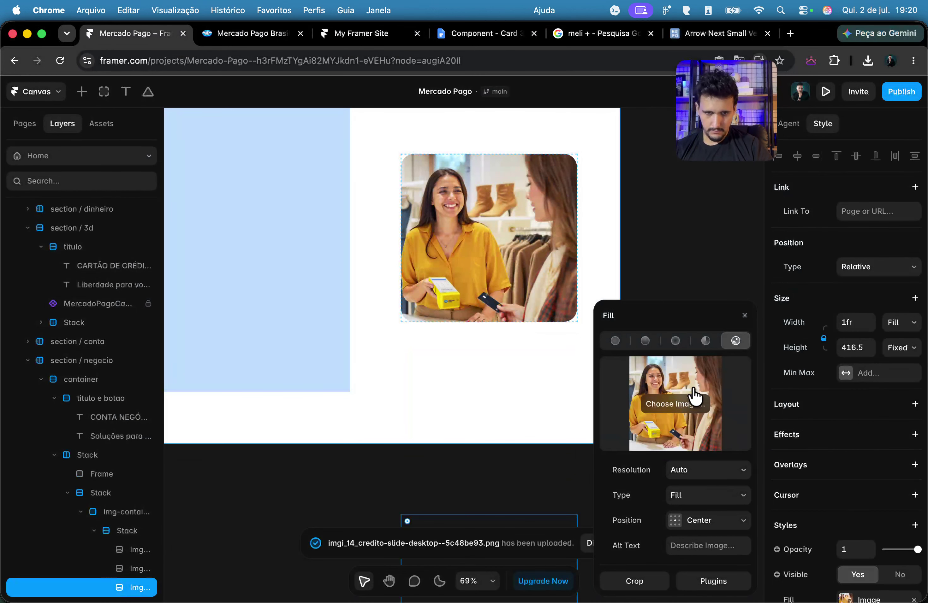
{"action": "left_click", "coordinate": [694, 400]}
{"action": "double_click", "coordinate": [598, 230]}
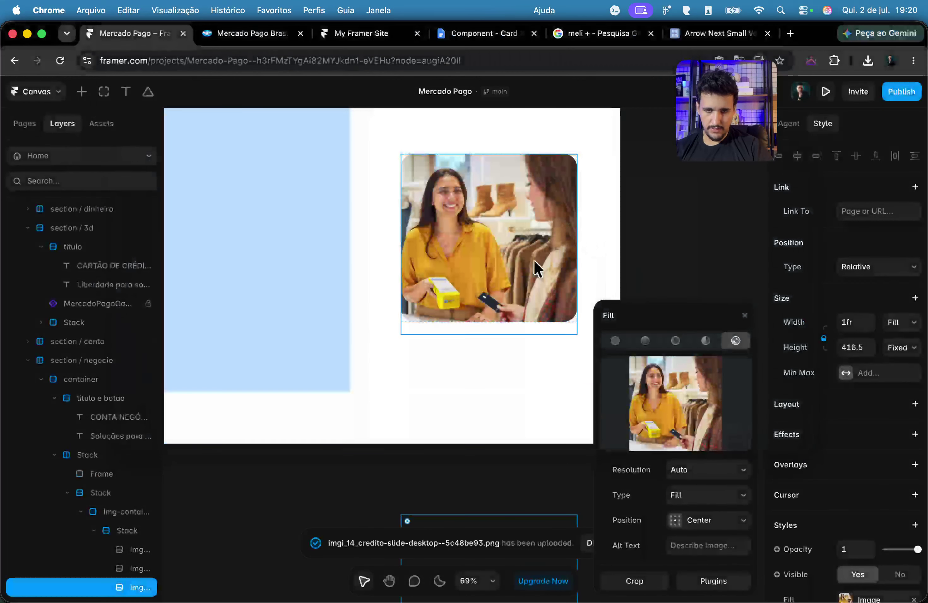
{"action": "left_click", "coordinate": [124, 531]}
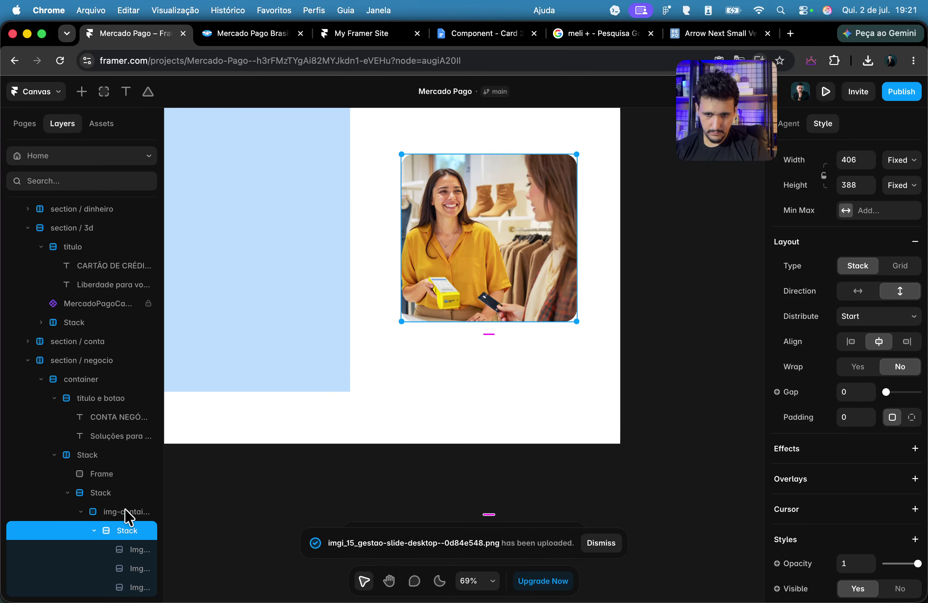
Step: Try to set the height of all three images inside the img-container's Stack to 388
{"action": "left_click", "coordinate": [133, 548]}
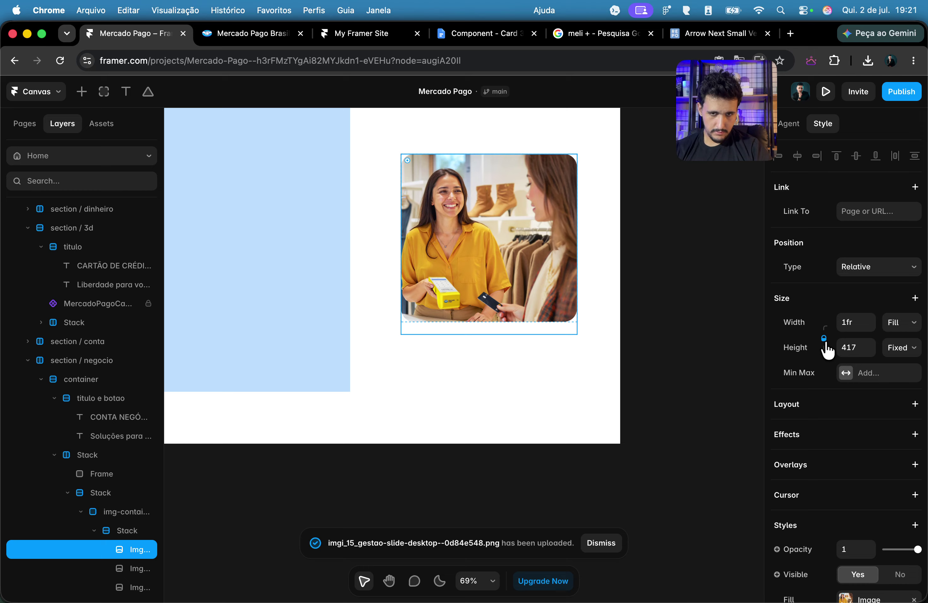
{"action": "mouse_move", "coordinate": [485, 334]}
{"action": "left_mouse_down"}
{"action": "mouse_move", "coordinate": [488, 319]}
{"action": "mouse_move", "coordinate": [488, 335]}
{"action": "left_mouse_up"}
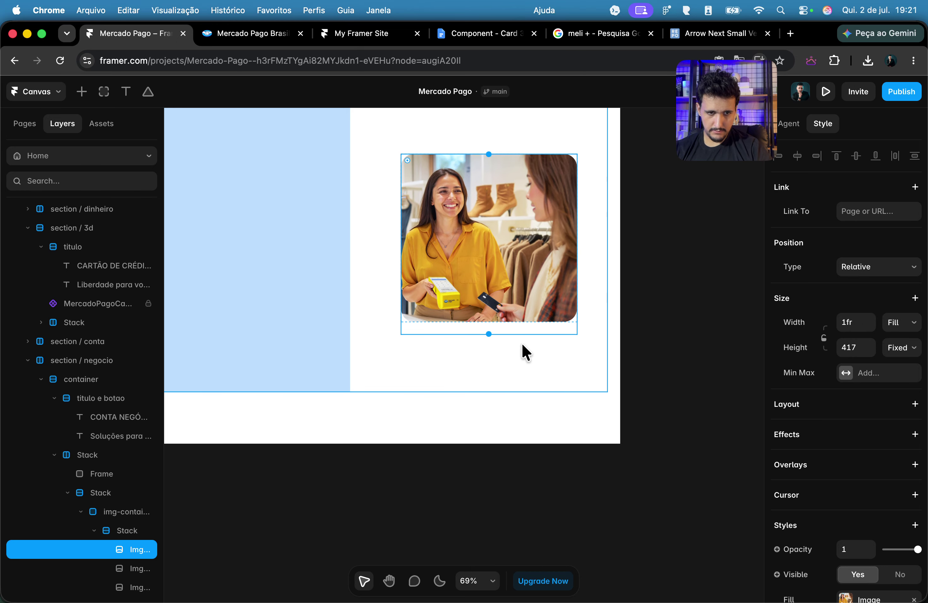
{"action": "left_click", "coordinate": [125, 533]}
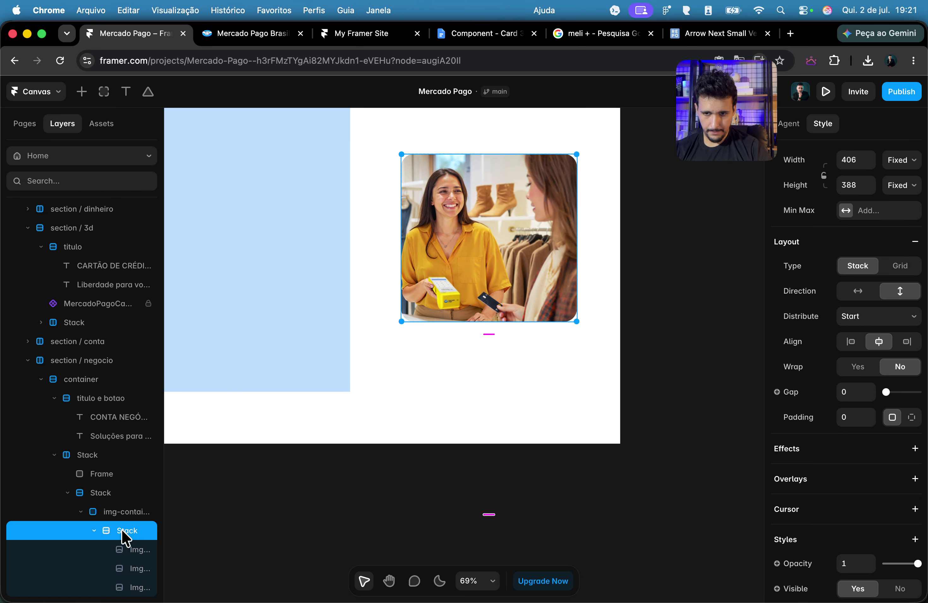
{"action": "left_click", "coordinate": [140, 550]}
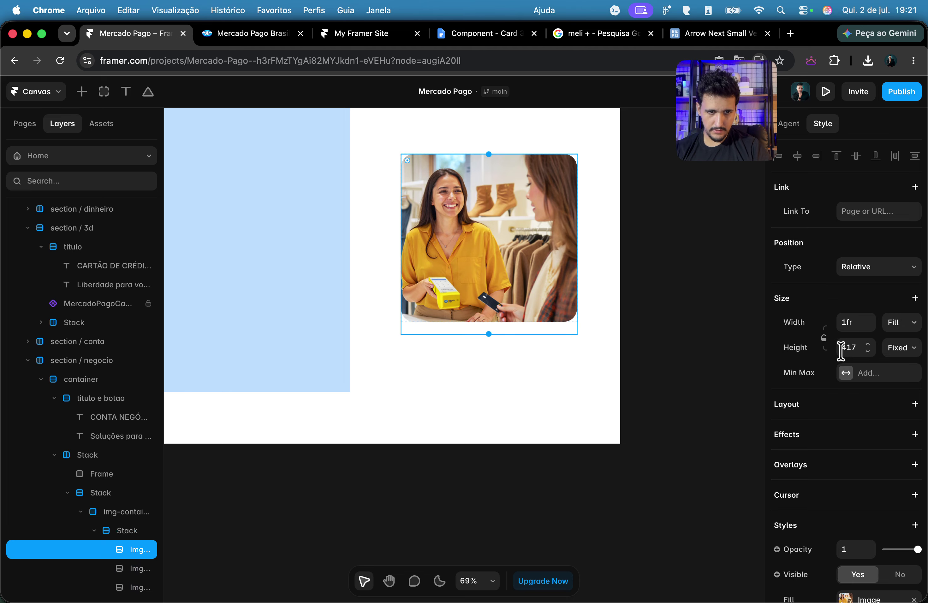
{"action": "type", "text": "388"}
{"action": "key", "text": "Return"}
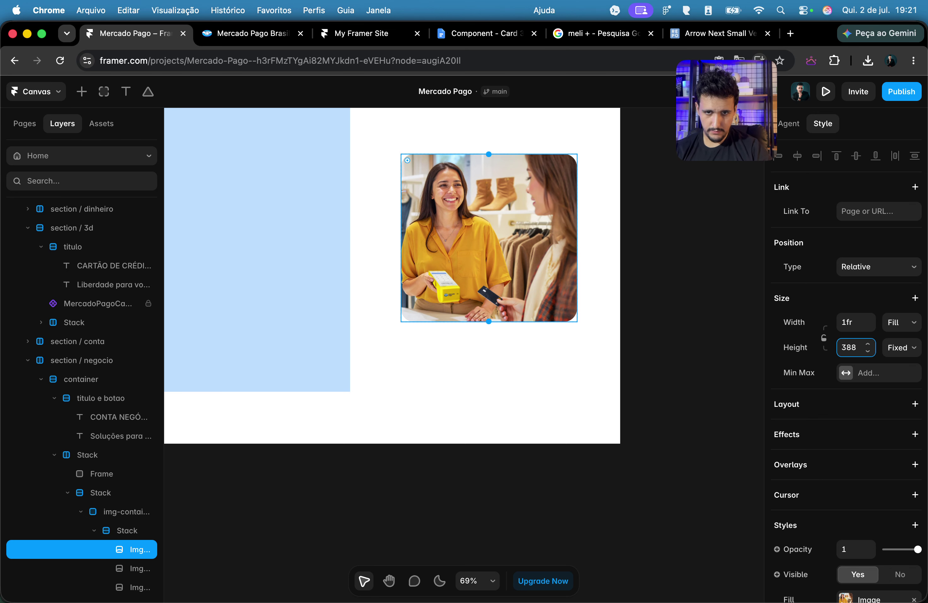
{"action": "left_click", "coordinate": [130, 568]}
{"action": "left_click", "coordinate": [127, 587], "text": "shift"}
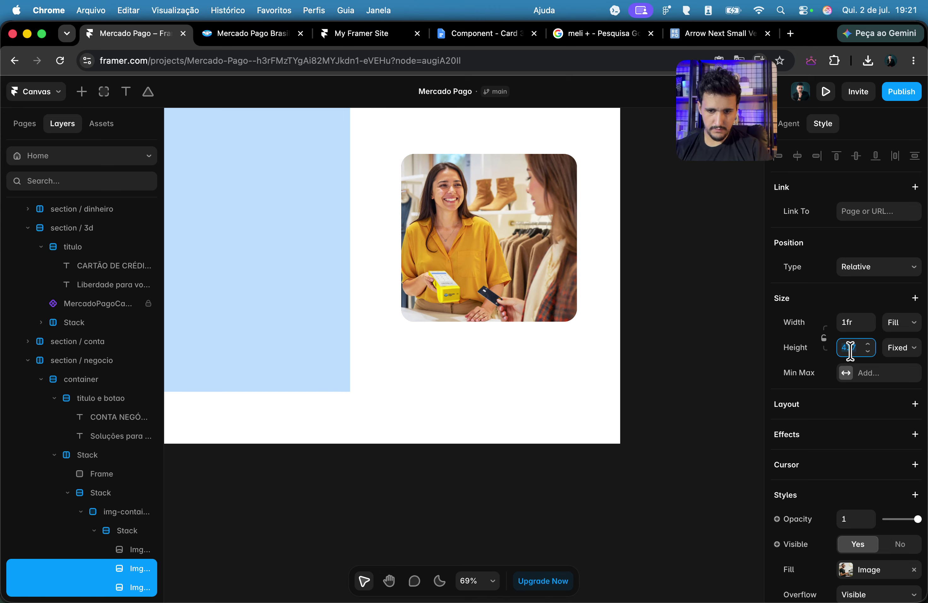
{"action": "key", "text": "Return"}
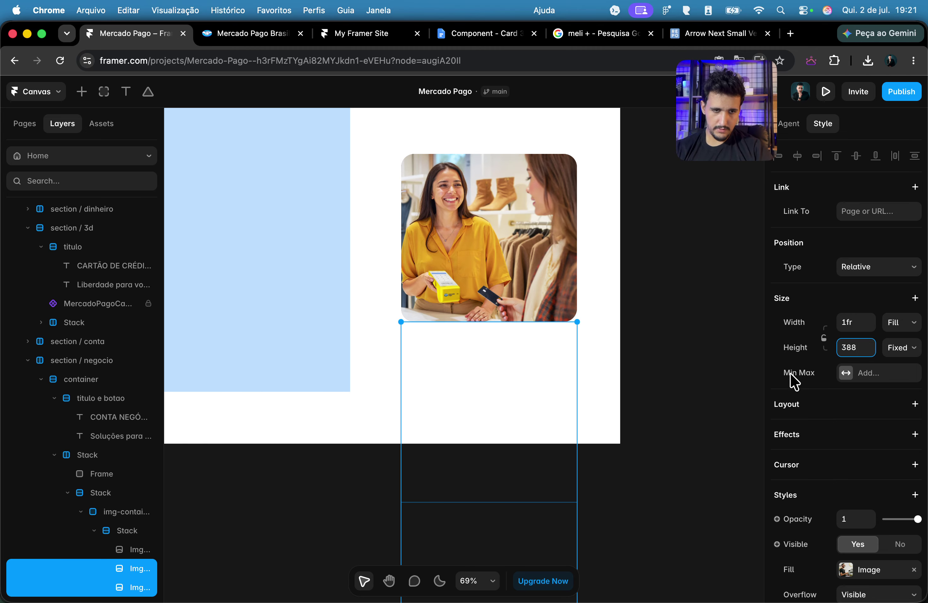
Step: Undo the height changes on the three images
{"action": "left_click", "coordinate": [704, 375]}
{"action": "key", "text": "super+z"}
{"action": "key", "text": "super+z"}
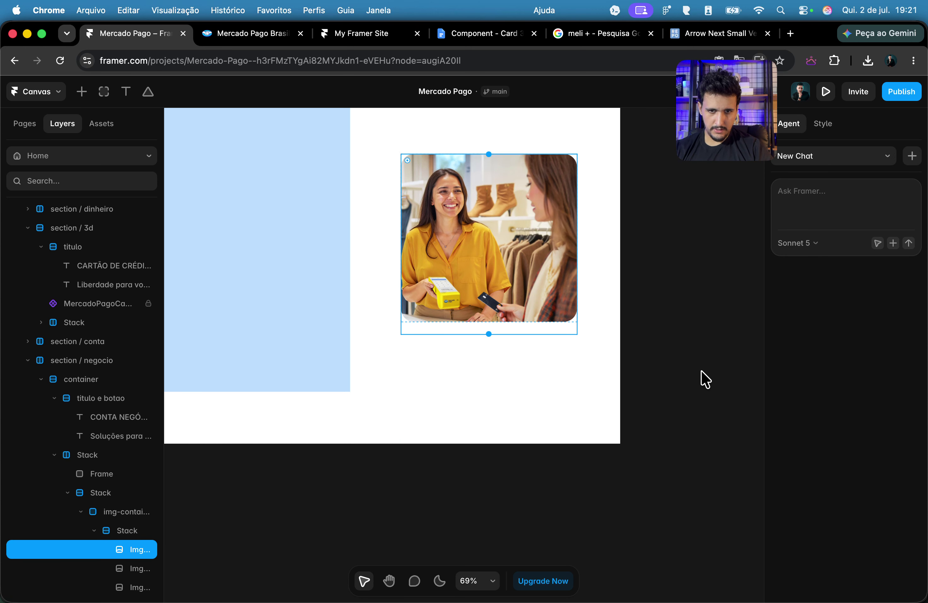
Step: Set the height of the Stack inside the img-container to 471
{"action": "left_click", "coordinate": [116, 531]}
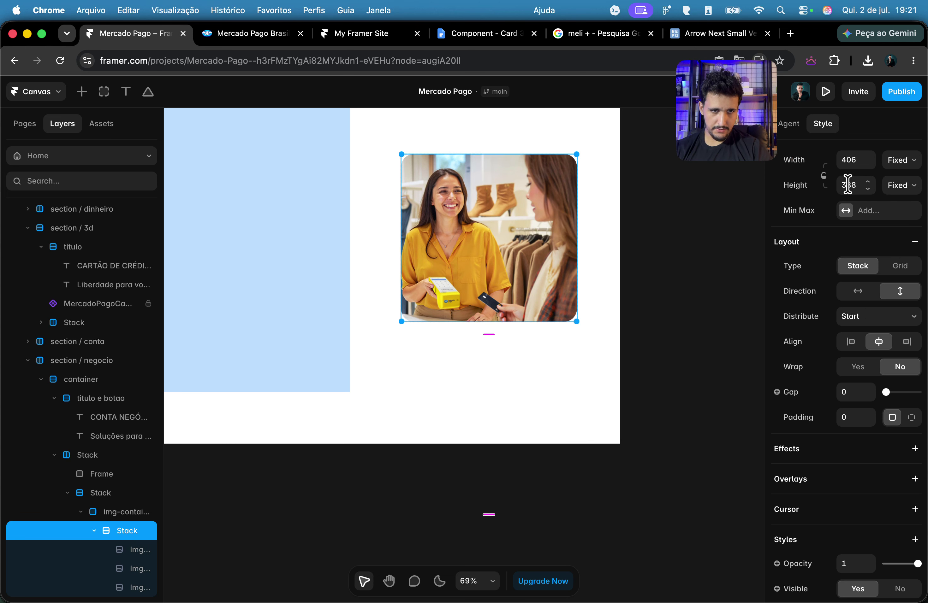
{"action": "type", "text": "471"}
{"action": "key", "text": "Return"}
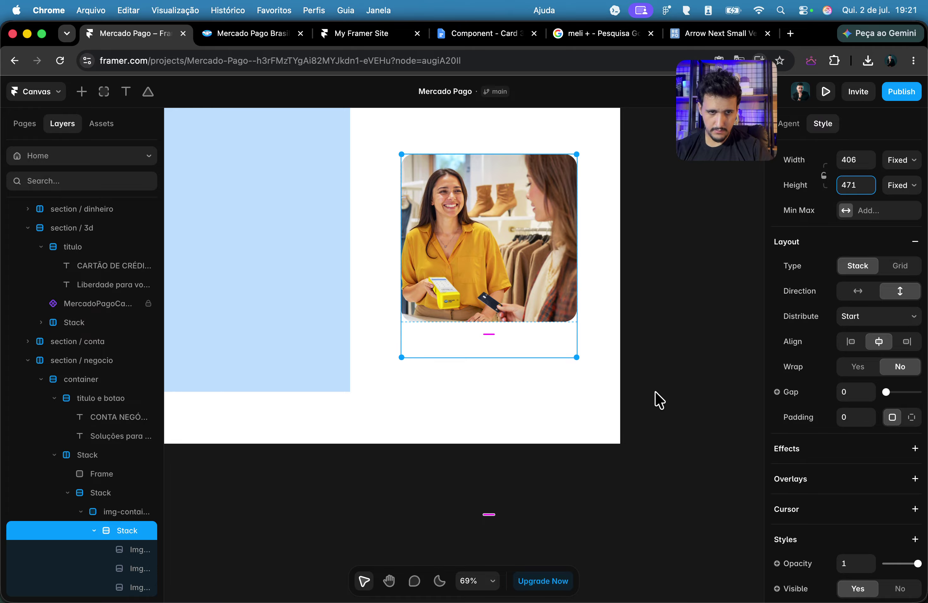
{"action": "left_click", "coordinate": [648, 401]}
Step: Set the img-container's height to 417 and check the size of the Stack inside it
{"action": "left_click", "coordinate": [122, 511]}
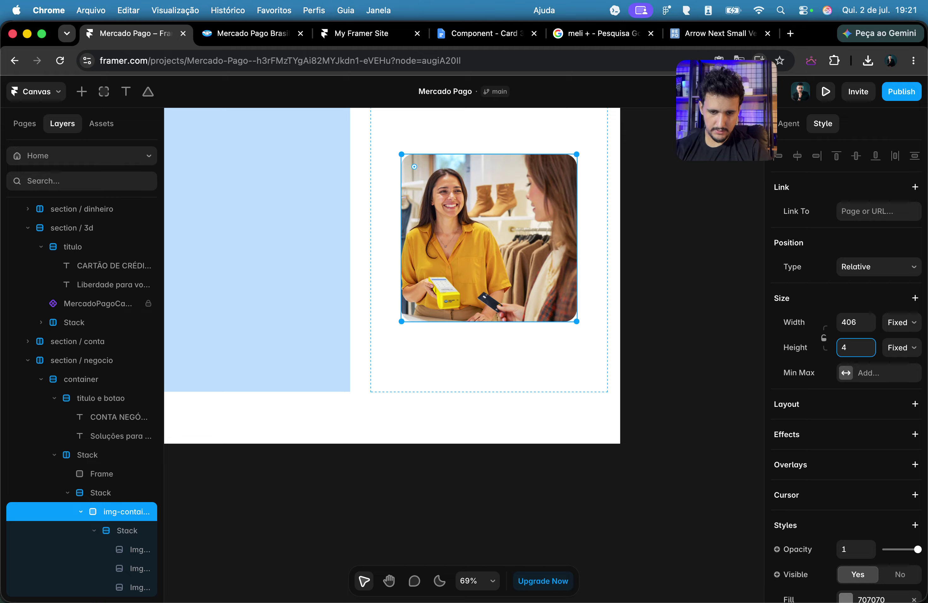
{"action": "type", "text": "417"}
{"action": "key", "text": "Return"}
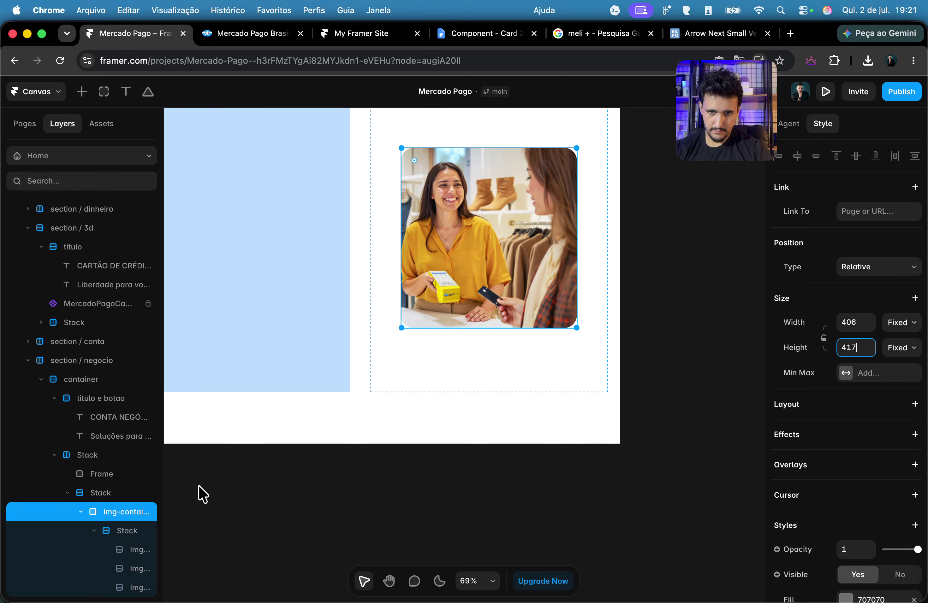
{"action": "left_click", "coordinate": [137, 533]}
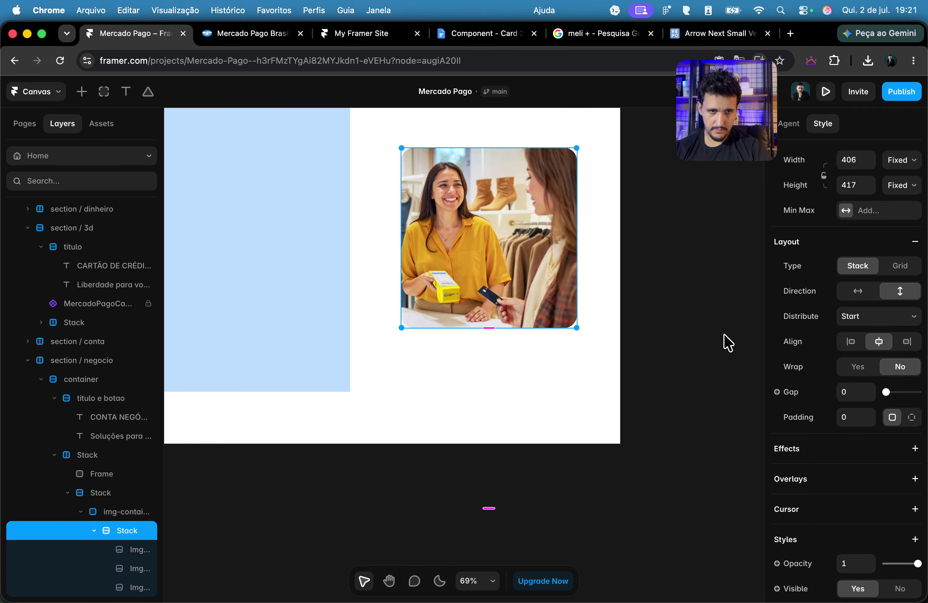
{"action": "left_click", "coordinate": [673, 375]}
Step: Switch to the Mercado Pago reference site and close the side panel listing the page's images
{"action": "scroll", "coordinate": [661, 394], "scroll_direction": "up", "scroll_amount": 5}
{"action": "scroll", "coordinate": [660, 394], "scroll_direction": "left", "scroll_amount": 5}
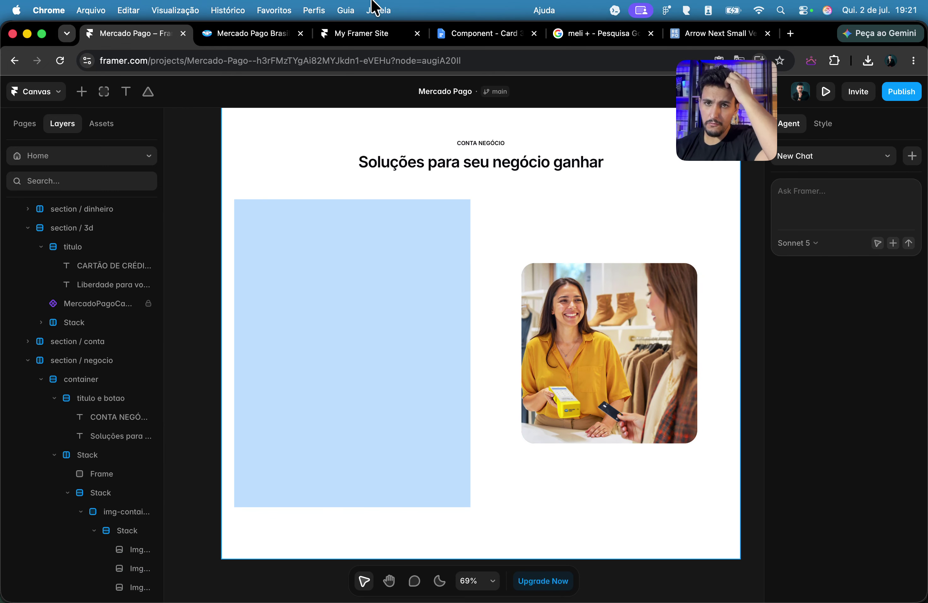
{"action": "left_click", "coordinate": [249, 31]}
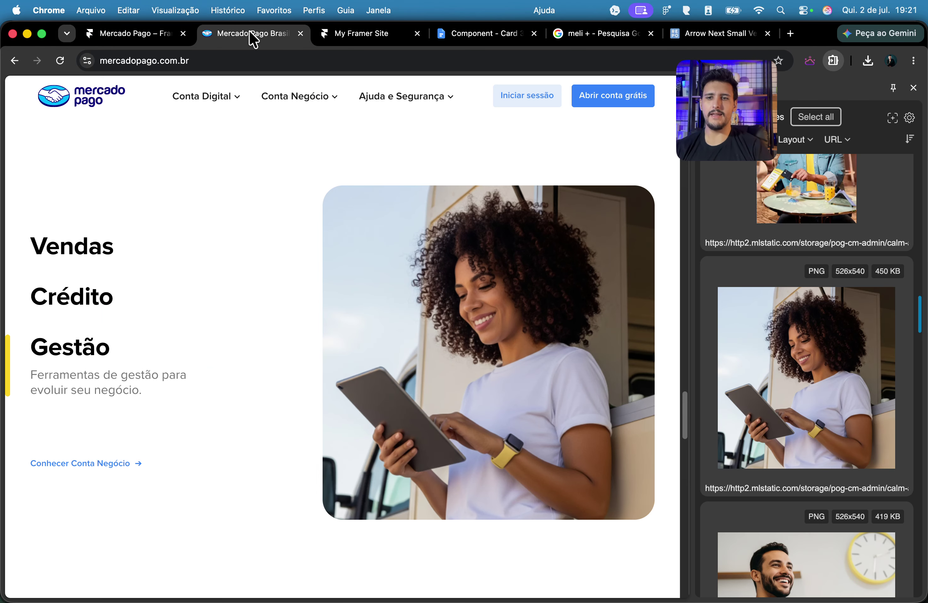
{"action": "left_click", "coordinate": [913, 88]}
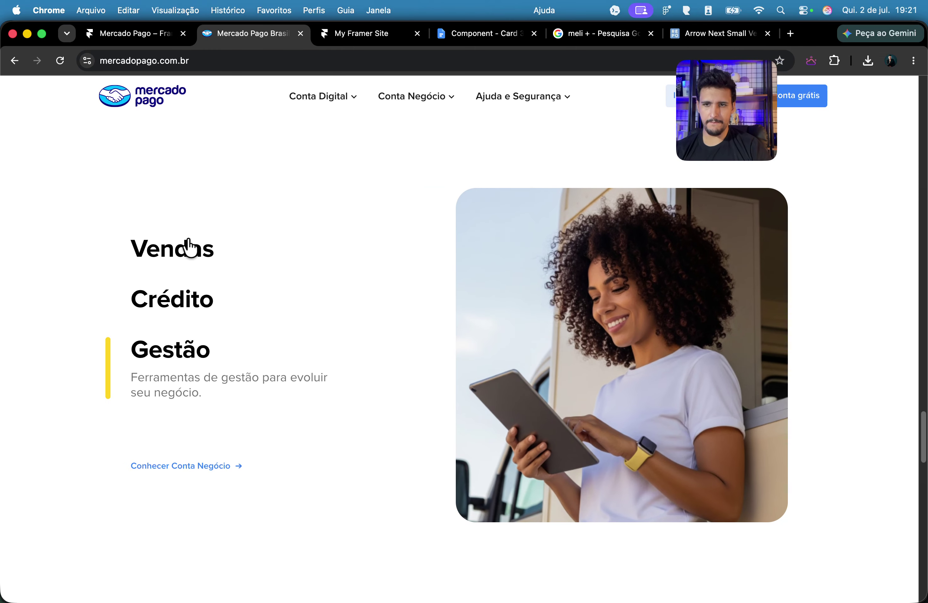
Step: Back in the Framer project, remove the blue frame's fill and turn it into a vertical stack with left-aligned content
{"action": "left_click", "coordinate": [121, 34]}
{"action": "left_click", "coordinate": [350, 354]}
{"action": "scroll", "coordinate": [859, 433], "scroll_direction": "down", "scroll_amount": 3}
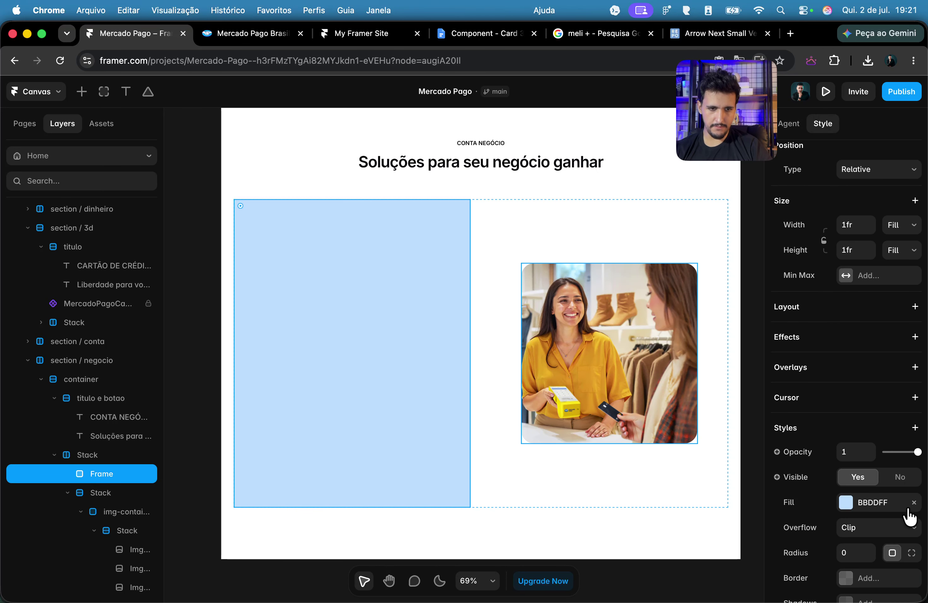
{"action": "left_click", "coordinate": [913, 503]}
{"action": "left_click", "coordinate": [850, 308]}
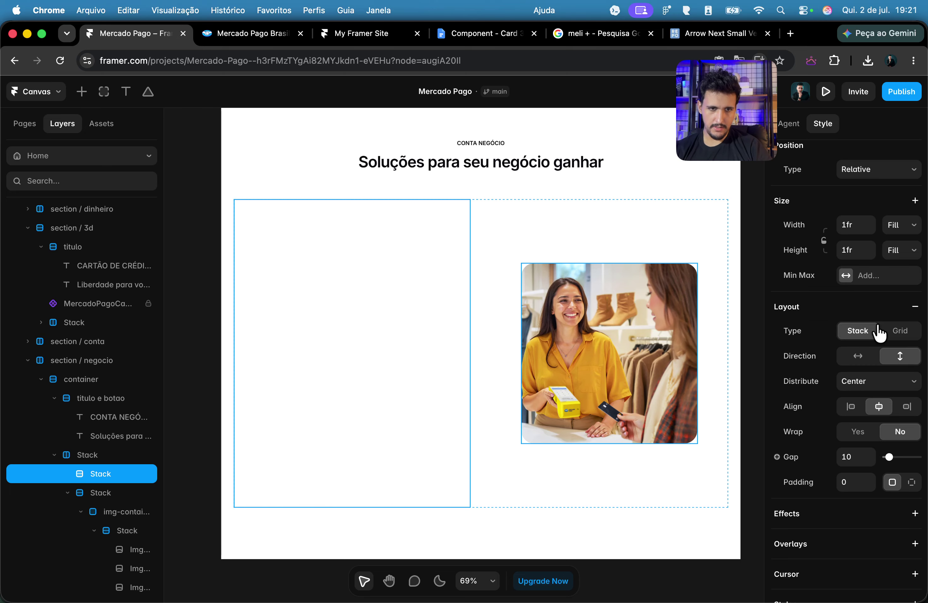
{"action": "left_click", "coordinate": [849, 407]}
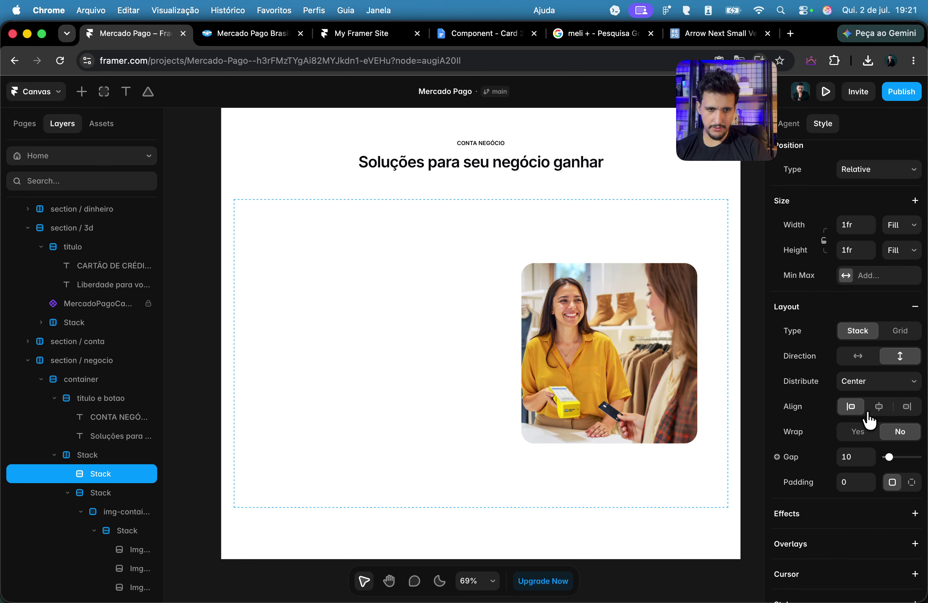
Step: Compare the section with the Vendas, Crédito and Gestão list on the Mercado Pago reference site
{"action": "left_click", "coordinate": [217, 35]}
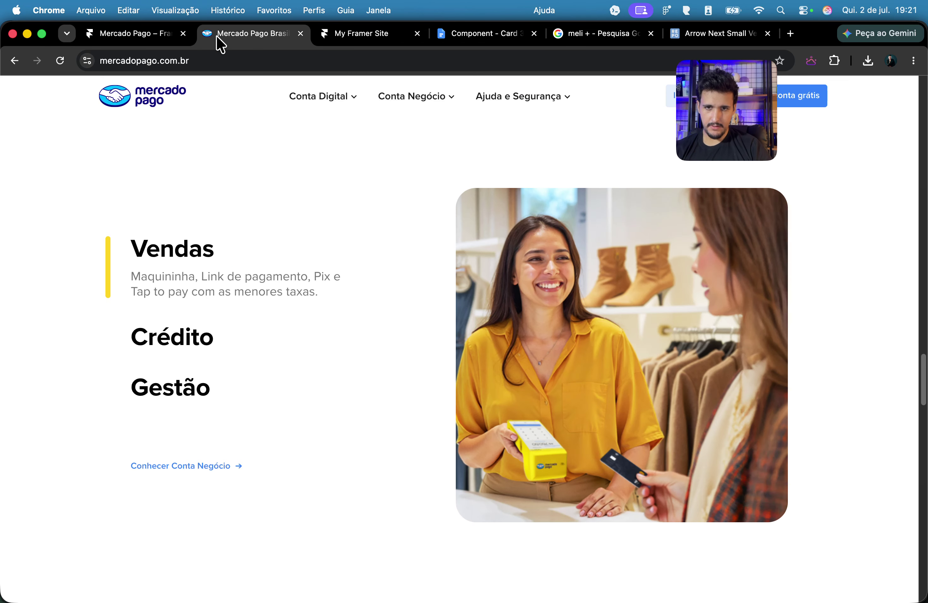
{"action": "left_click", "coordinate": [135, 32]}
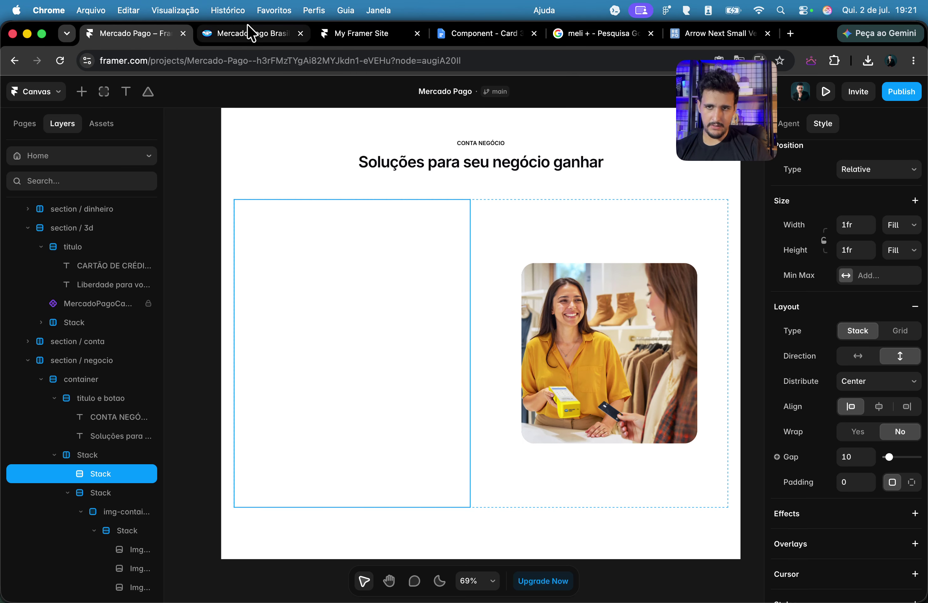
{"action": "left_click", "coordinate": [248, 34]}
{"action": "left_click", "coordinate": [135, 39]}
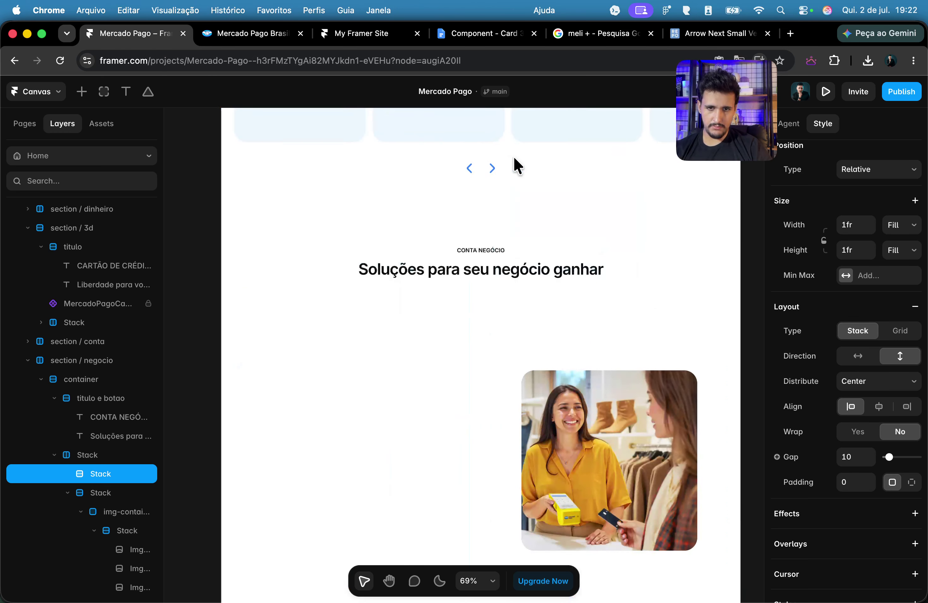
Step: Open the card-carrossel component and copy its Stack holding the "Linha de crédito" title and description
{"action": "scroll", "coordinate": [513, 156], "scroll_direction": "up", "scroll_amount": 3}
{"action": "left_click", "coordinate": [281, 180]}
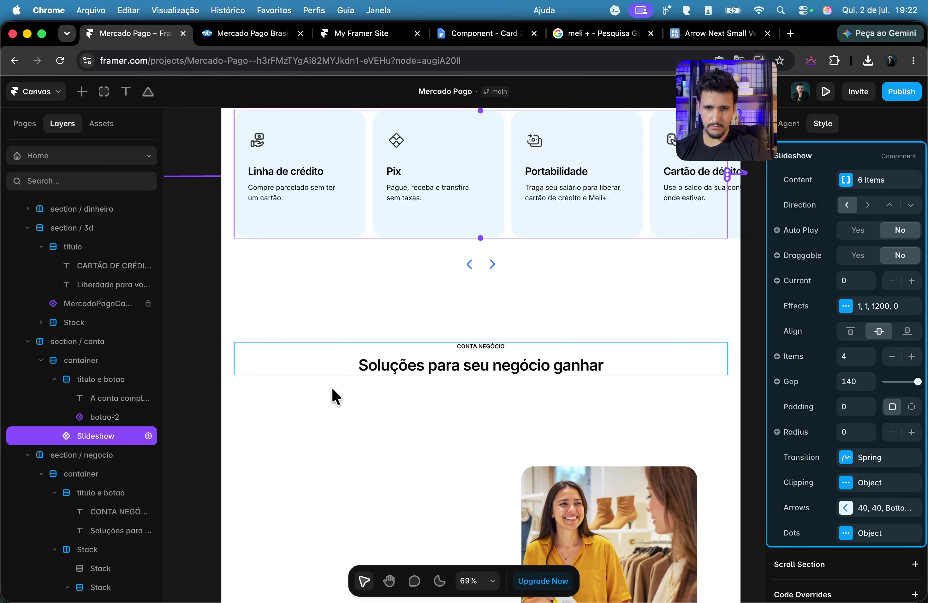
{"action": "scroll", "coordinate": [509, 286], "scroll_direction": "left", "scroll_amount": 10}
{"action": "left_click", "coordinate": [378, 310]}
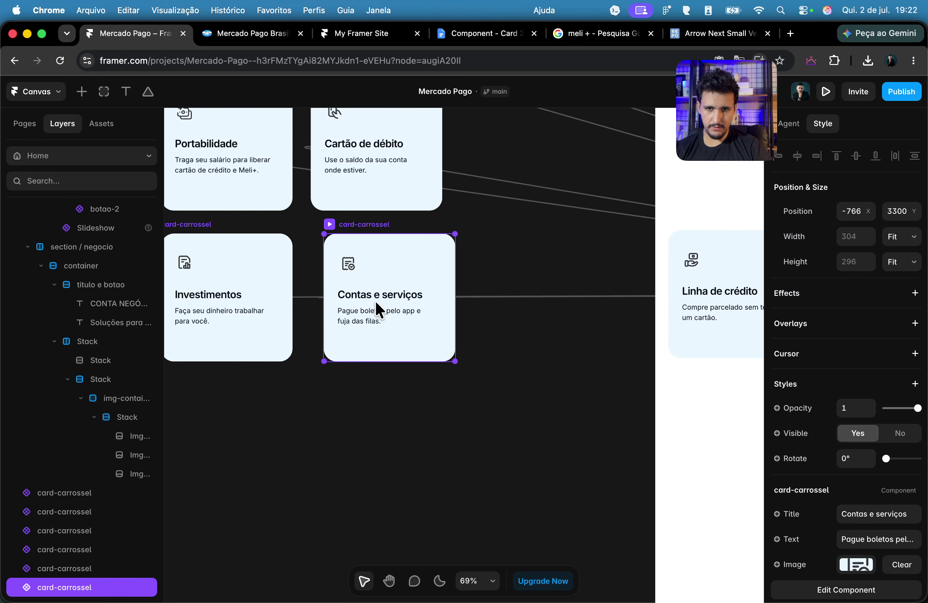
{"action": "double_click", "coordinate": [219, 275]}
{"action": "left_click", "coordinate": [412, 361]}
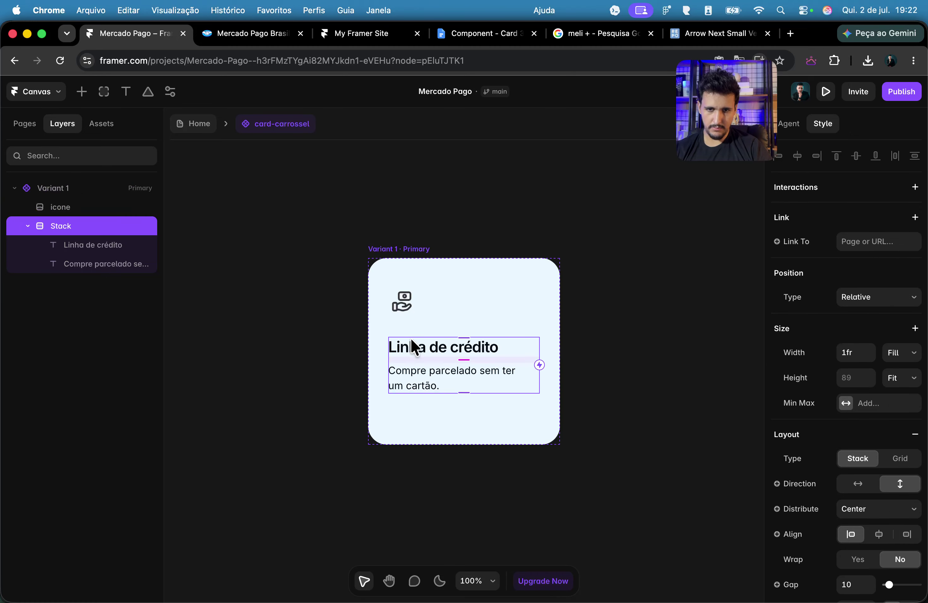
Step: Return to the Home page and paste the copied text Stack into the empty stack beside the photo in section / negocio
{"action": "left_click", "coordinate": [206, 129]}
{"action": "scroll", "coordinate": [390, 296], "scroll_direction": "right", "scroll_amount": 6}
{"action": "scroll", "coordinate": [390, 328], "scroll_direction": "down", "scroll_amount": 8}
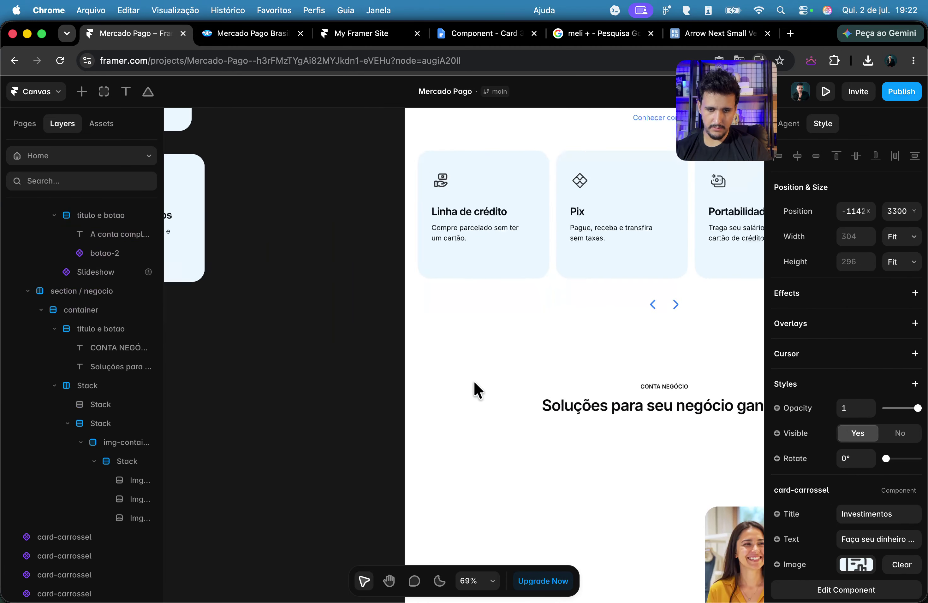
{"action": "left_click", "coordinate": [475, 259]}
{"action": "left_click", "coordinate": [517, 241]}
{"action": "scroll", "coordinate": [489, 254], "scroll_direction": "right", "scroll_amount": 5}
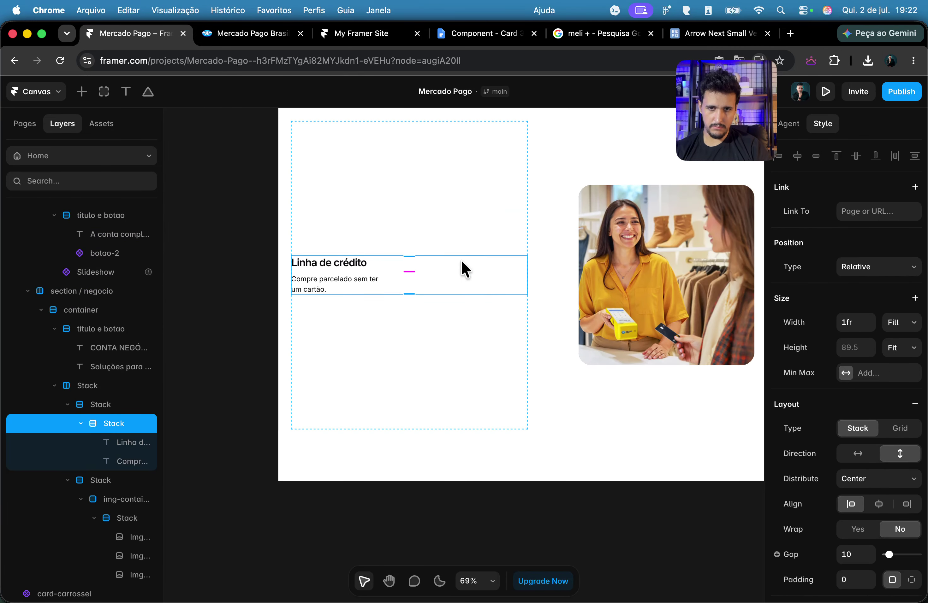
Step: Set the padding of the stack surrounding the pasted text to 80
{"action": "scroll", "coordinate": [368, 243], "scroll_direction": "up", "scroll_amount": 5}
{"action": "left_click", "coordinate": [516, 263]}
{"action": "left_click", "coordinate": [853, 482]}
{"action": "type", "text": "80"}
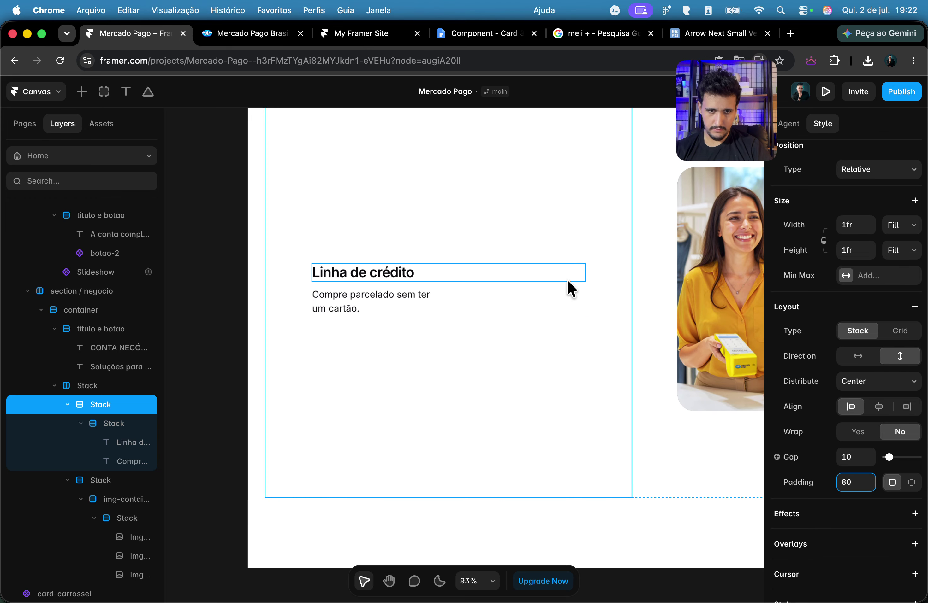
Step: Change the padded text column's width to Relative and narrow it to 43%
{"action": "scroll", "coordinate": [567, 282], "scroll_direction": "right", "scroll_amount": 5}
{"action": "left_click", "coordinate": [483, 279]}
{"action": "left_click", "coordinate": [538, 269]}
{"action": "left_click", "coordinate": [500, 275]}
{"action": "left_click", "coordinate": [901, 225]}
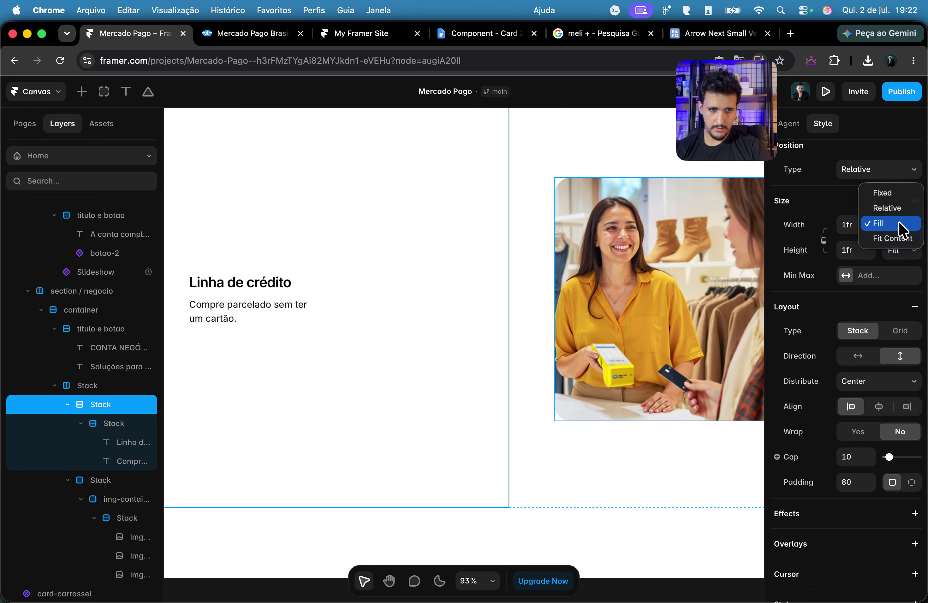
{"action": "left_click", "coordinate": [884, 207]}
{"action": "left_click_drag", "start_coordinate": [507, 300], "coordinate": [421, 299]}
{"action": "scroll", "coordinate": [449, 356], "scroll_direction": "left", "scroll_amount": 3}
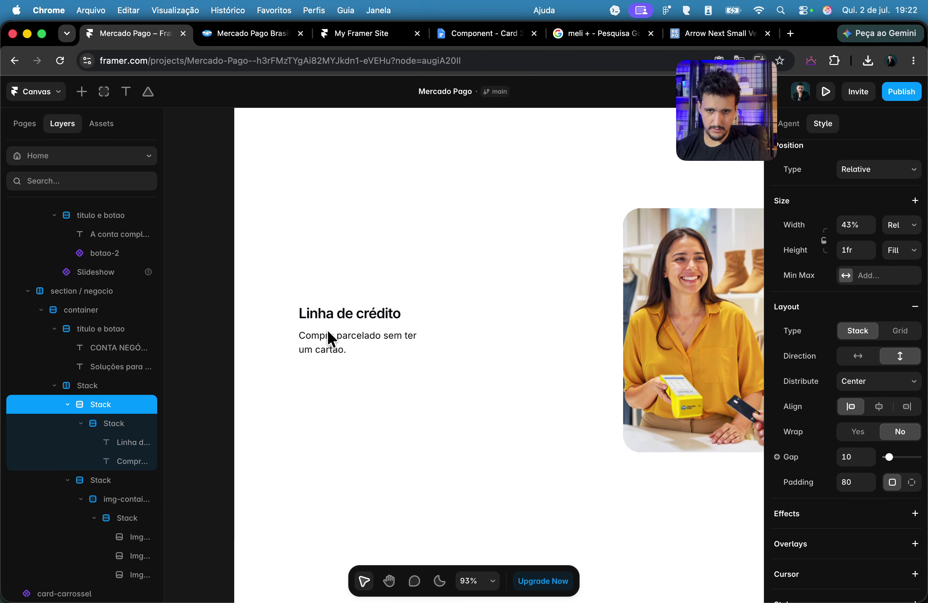
Step: Check the first item's title and description on the Mercado Pago reference site, then return to the pasted text Stack
{"action": "left_click", "coordinate": [326, 327]}
{"action": "left_click", "coordinate": [239, 33]}
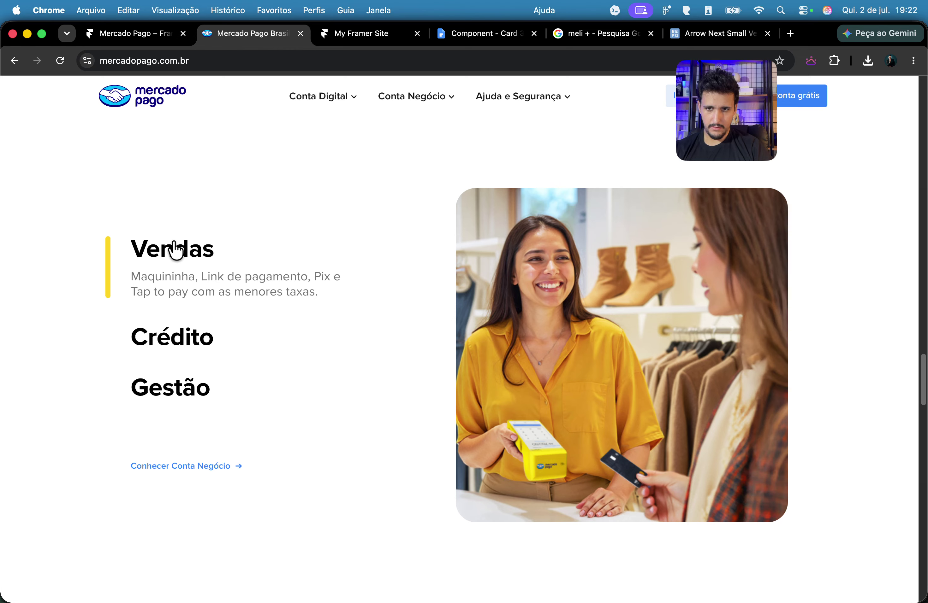
{"action": "left_click", "coordinate": [100, 32]}
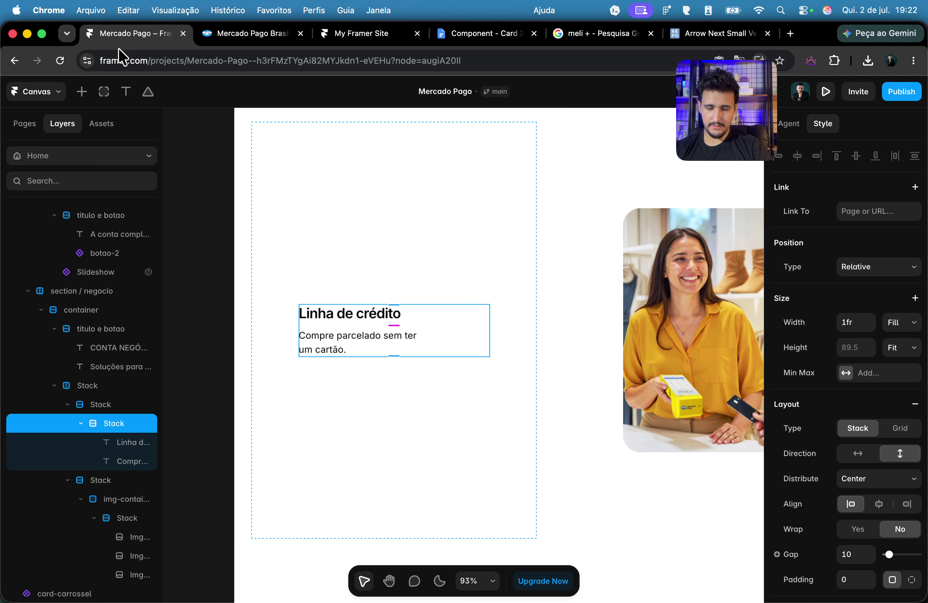
Step: Apply the Heading 2 text style to the "Linha de crédito" title and change its content to "Vendas"
{"action": "left_click", "coordinate": [355, 319]}
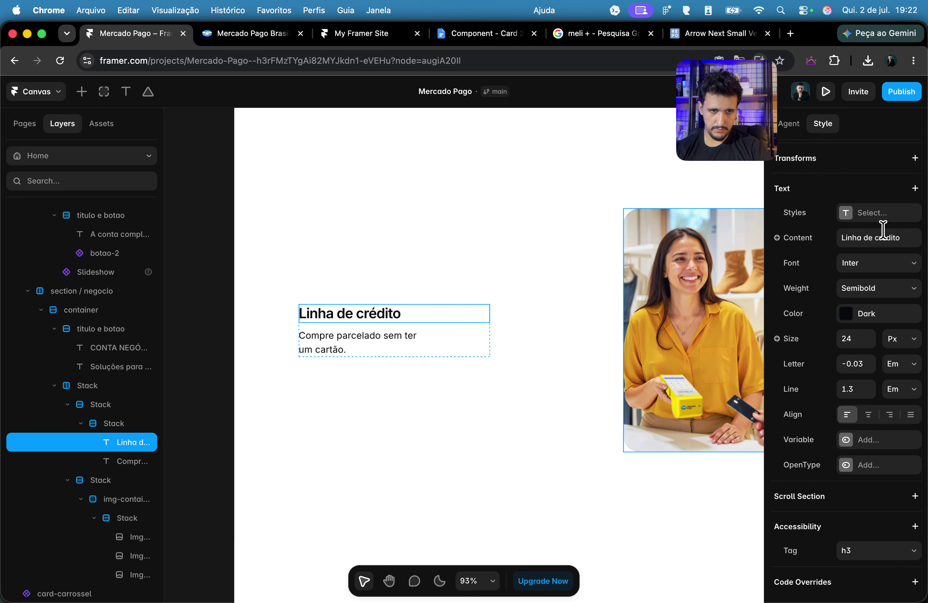
{"action": "left_click", "coordinate": [881, 225]}
{"action": "left_click", "coordinate": [659, 298]}
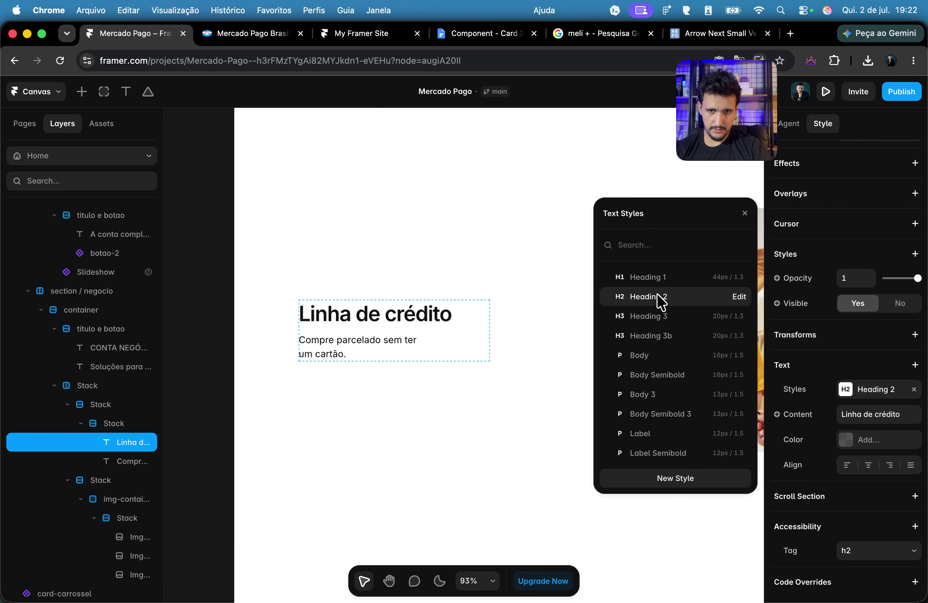
{"action": "left_click", "coordinate": [851, 417]}
{"action": "type", "text": "Ve"}
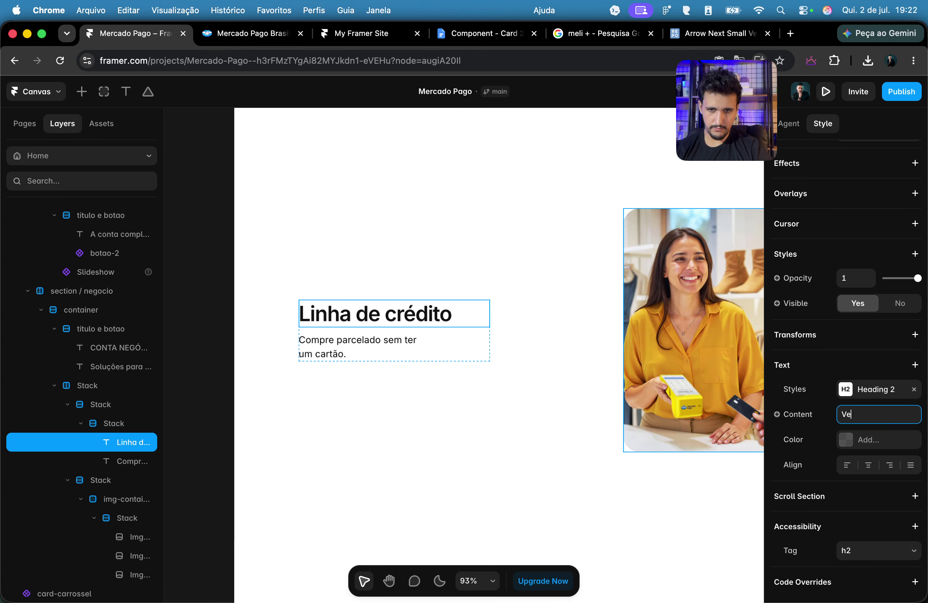
{"action": "type", "text": "ndas"}
{"action": "key", "text": "Return"}
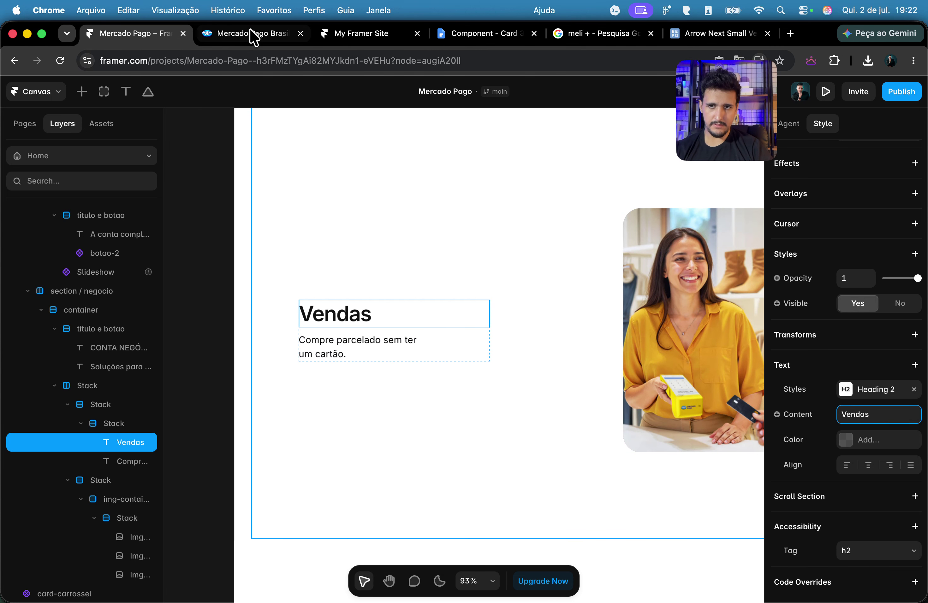
Step: On the Mercado Pago reference site, inspect the description under Vendas and copy its text from the page code
{"action": "left_click", "coordinate": [251, 34]}
{"action": "right_click", "coordinate": [391, 245]}
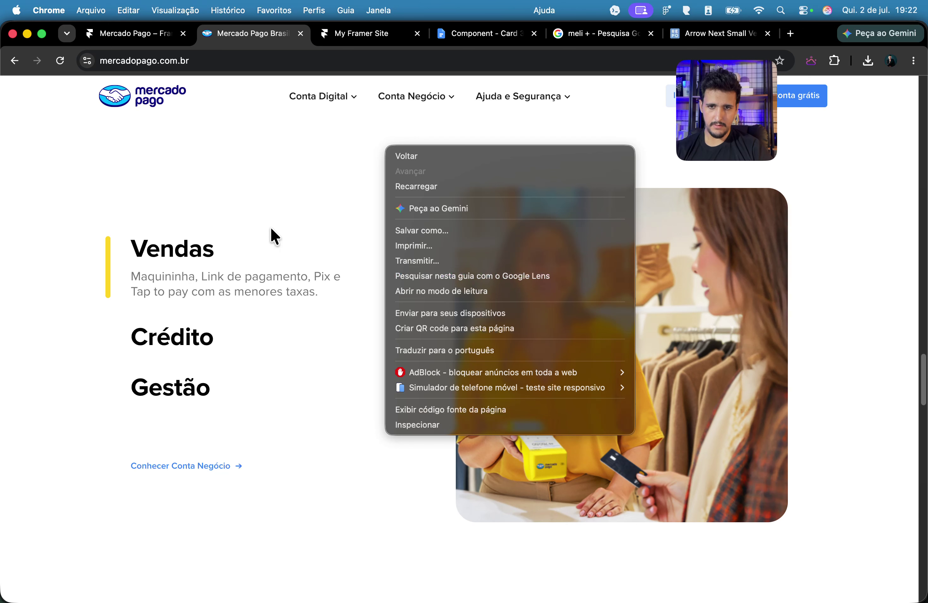
{"action": "left_click", "coordinate": [412, 420]}
{"action": "scroll", "coordinate": [165, 290], "scroll_direction": "up", "scroll_amount": 5}
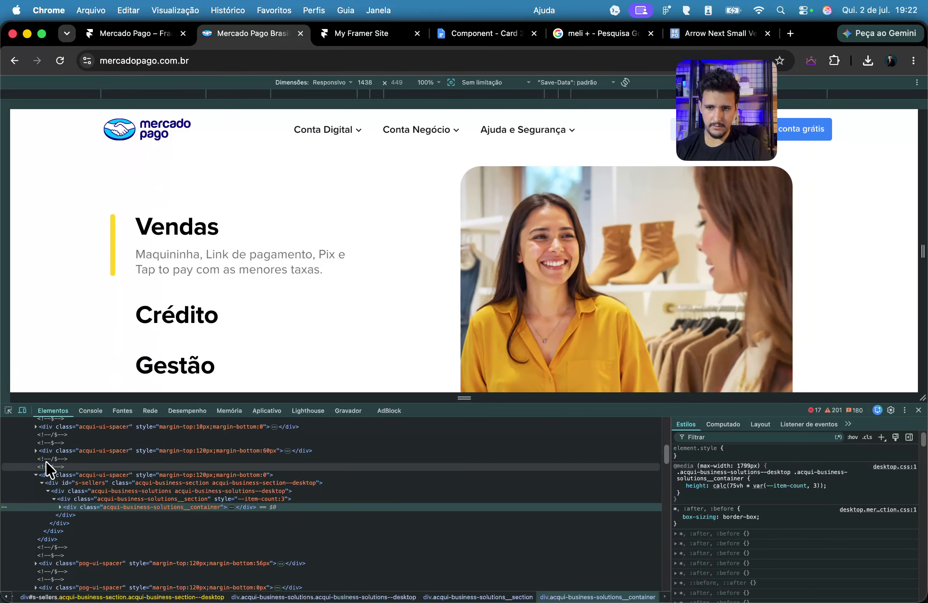
{"action": "left_click", "coordinate": [8, 410]}
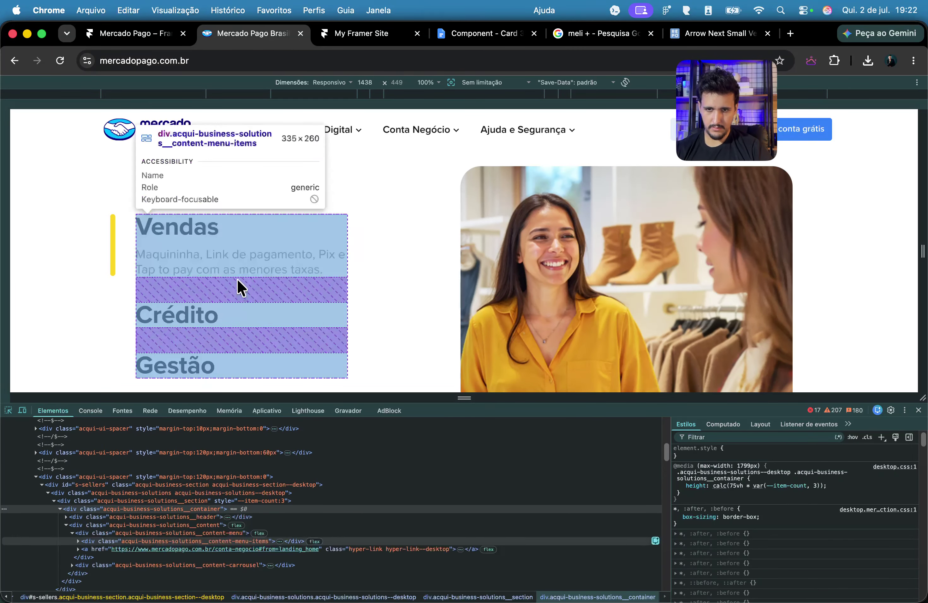
{"action": "left_click", "coordinate": [253, 263]}
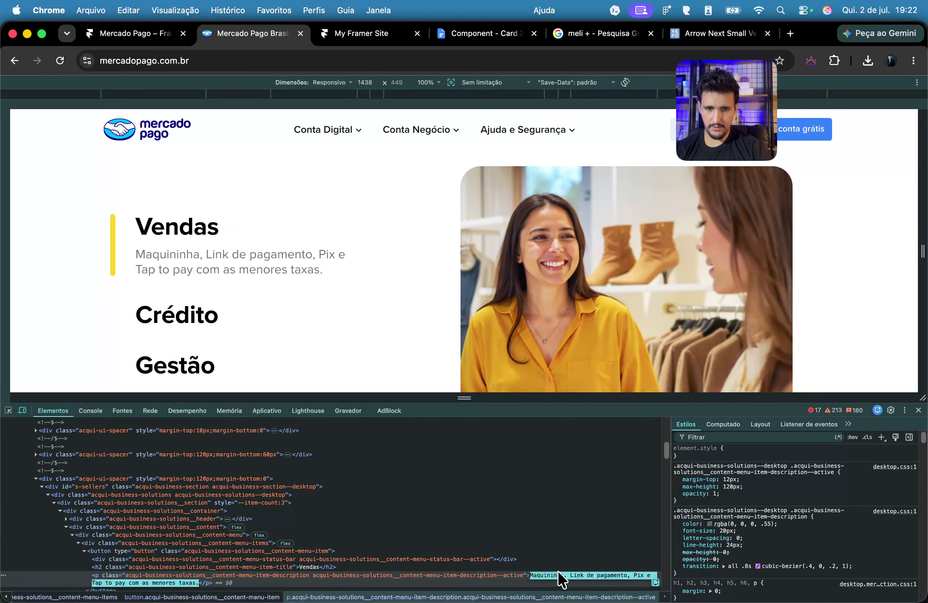
Step: In the Framer project, replace the description under Vendas with "Maquininha, Link de pagamento, Pix e Tap to pay com as menores taxas." and widen its text box
{"action": "left_click", "coordinate": [130, 33]}
{"action": "left_click", "coordinate": [373, 340]}
{"action": "left_click", "coordinate": [372, 342]}
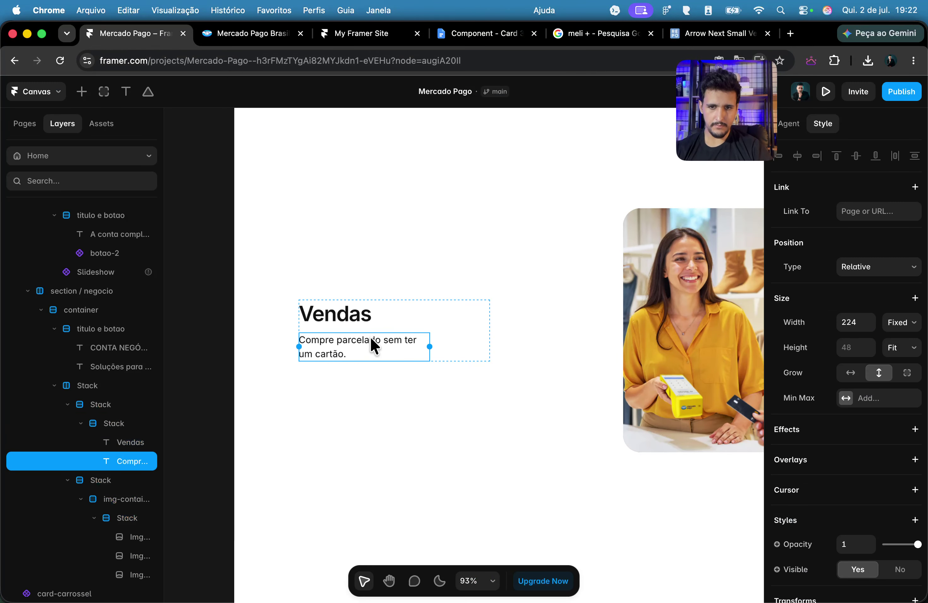
{"action": "left_click", "coordinate": [875, 414]}
{"action": "type", "text": "Maquininha, Link de pagamento, Pix e Tap to pay com as menores taxas."}
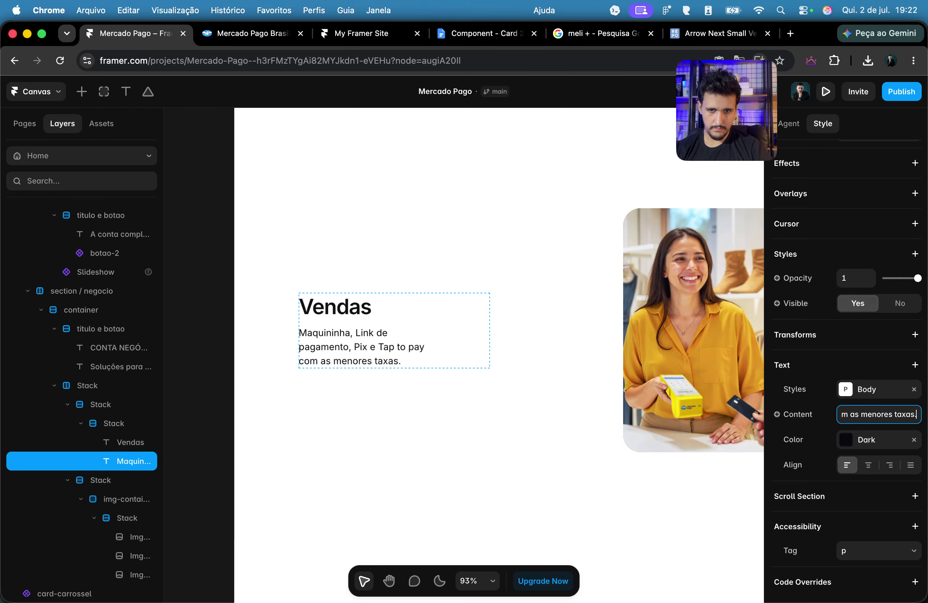
{"action": "left_click_drag", "start_coordinate": [430, 347], "coordinate": [462, 347]}
Step: Examine on the reference site how the list items, yellow bar and photos change while scrolling, and return to the Framer project
{"action": "left_click", "coordinate": [251, 33]}
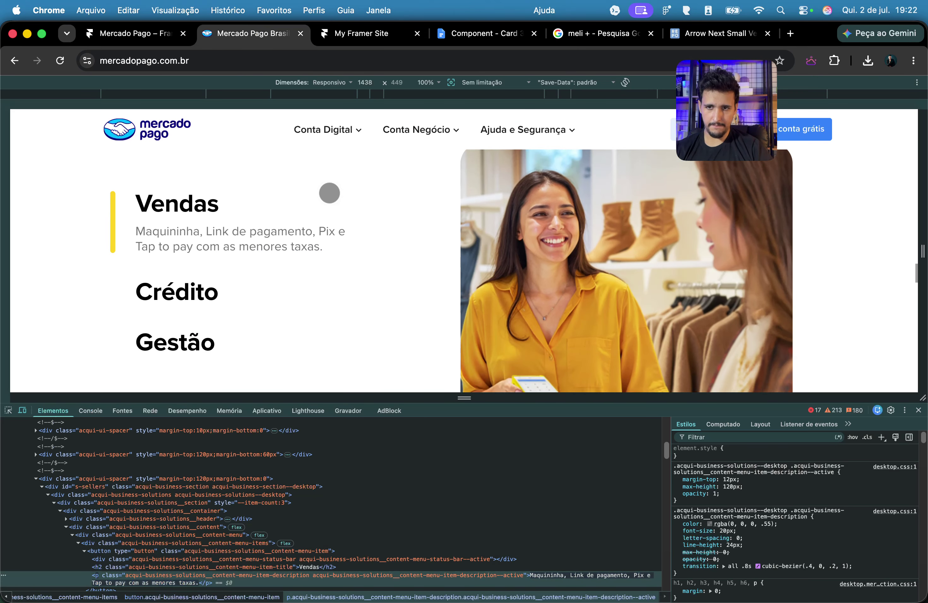
{"action": "scroll", "coordinate": [321, 199], "scroll_direction": "down", "scroll_amount": 3}
{"action": "scroll", "coordinate": [302, 214], "scroll_direction": "up", "scroll_amount": 3}
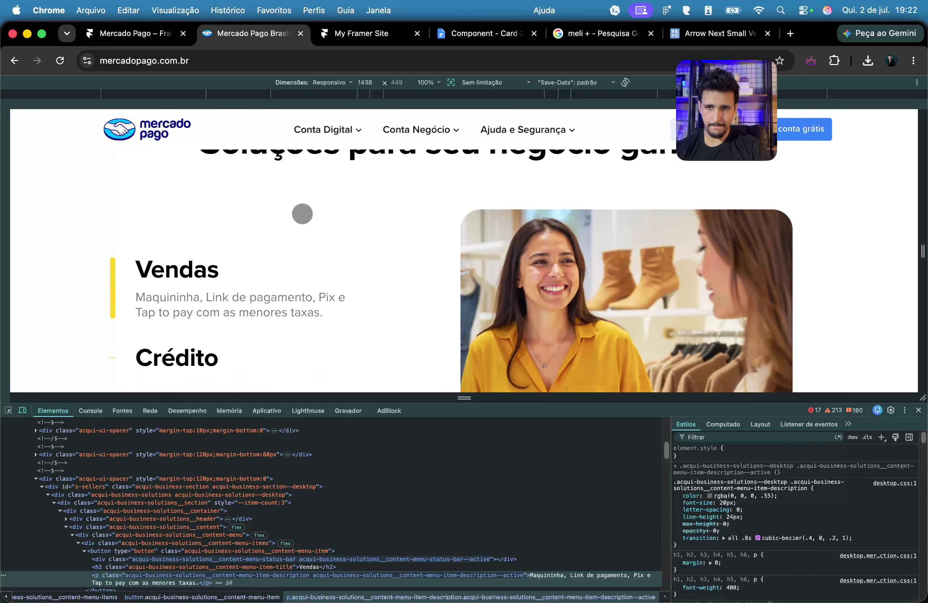
{"action": "scroll", "coordinate": [300, 213], "scroll_direction": "down", "scroll_amount": 2}
{"action": "scroll", "coordinate": [235, 224], "scroll_direction": "down", "scroll_amount": 2}
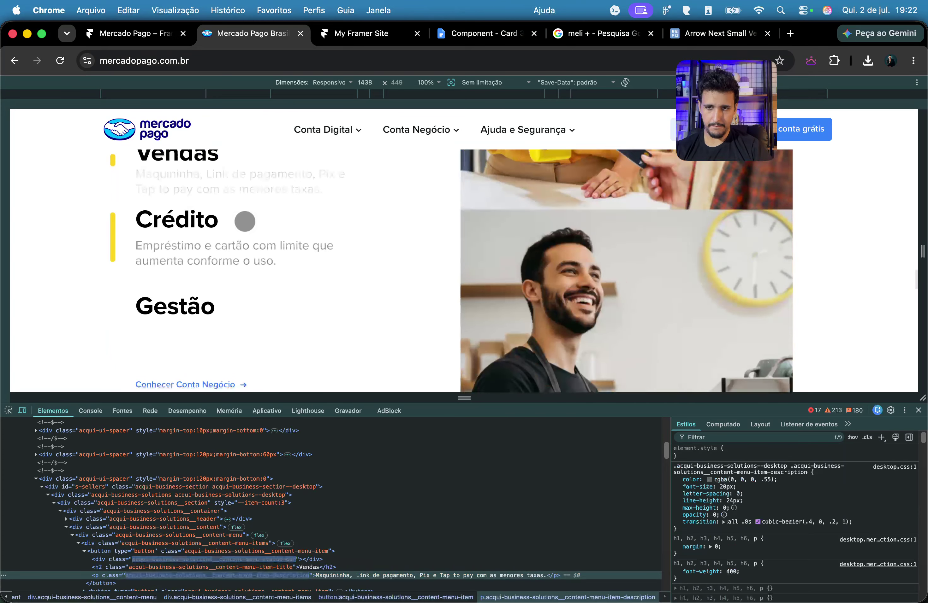
{"action": "left_click", "coordinate": [133, 34]}
Step: Give the stack holding the Vendas title and description individual paddings, with 32 on the left and 0 on the other sides
{"action": "left_click", "coordinate": [373, 329]}
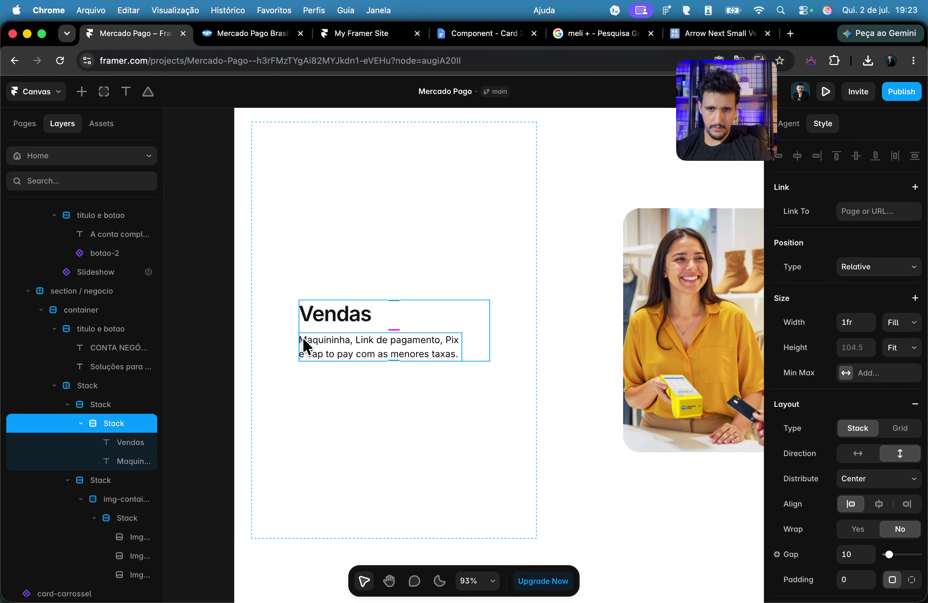
{"action": "scroll", "coordinate": [901, 431], "scroll_direction": "down", "scroll_amount": 5}
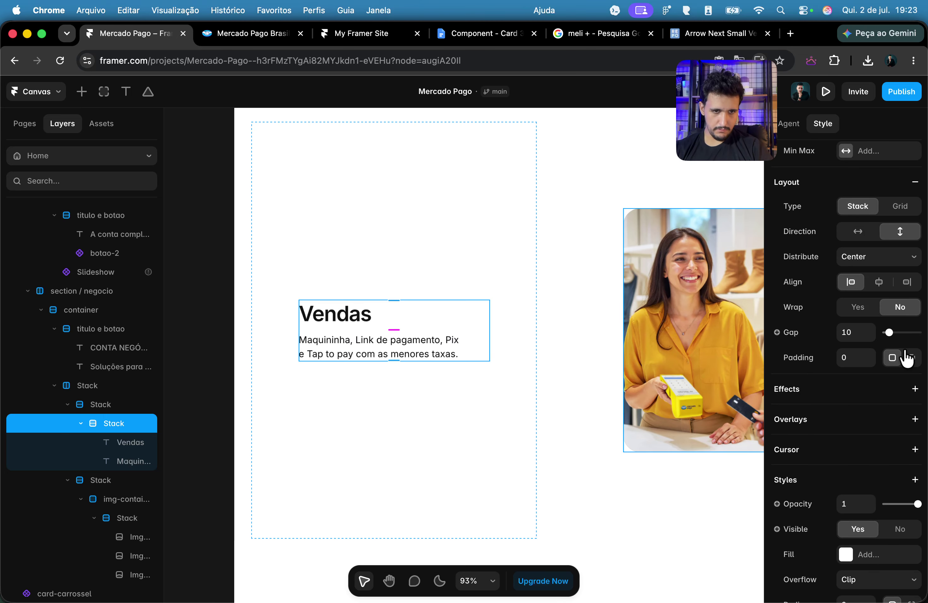
{"action": "left_click", "coordinate": [912, 358]}
{"action": "type", "text": "32"}
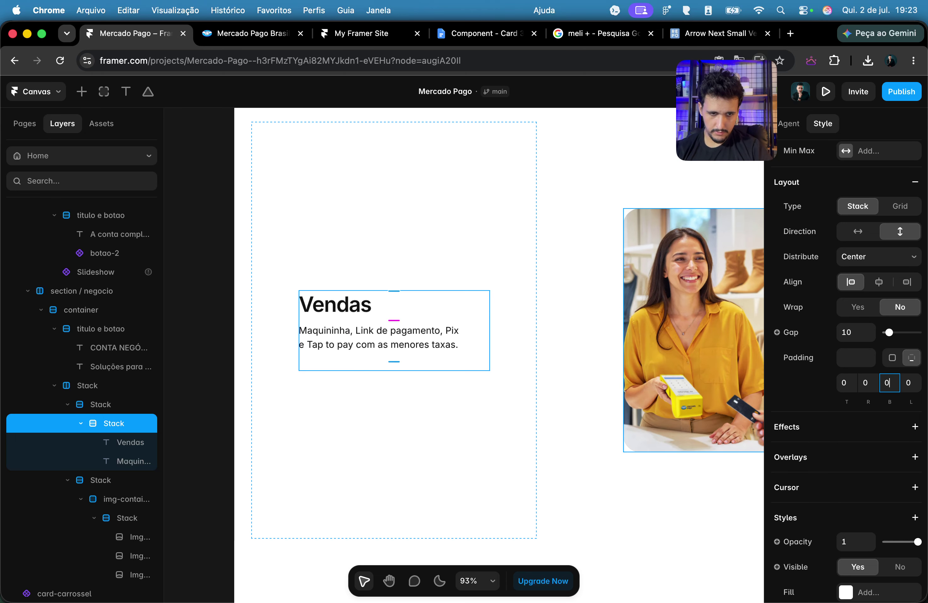
{"action": "type", "text": "0"}
{"action": "key", "text": "Tab"}
{"action": "type", "text": "32"}
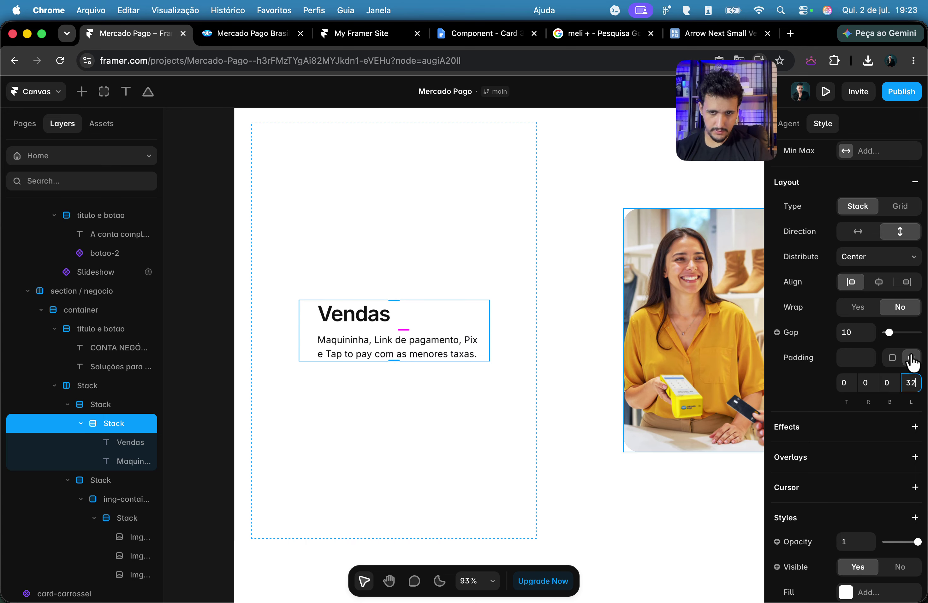
{"action": "scroll", "coordinate": [920, 380], "scroll_direction": "down", "scroll_amount": 7}
{"action": "left_click", "coordinate": [878, 304]}
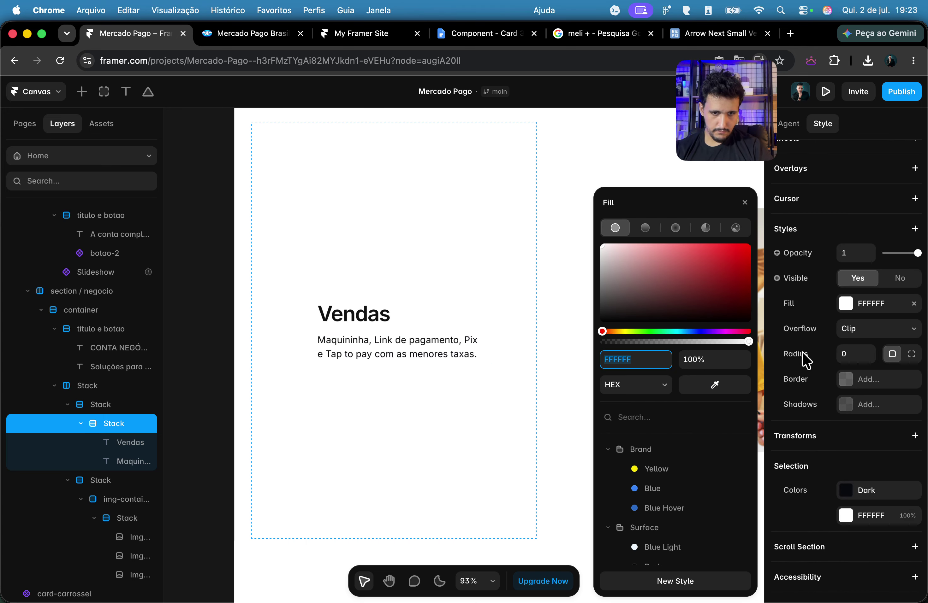
{"action": "left_click", "coordinate": [670, 461]}
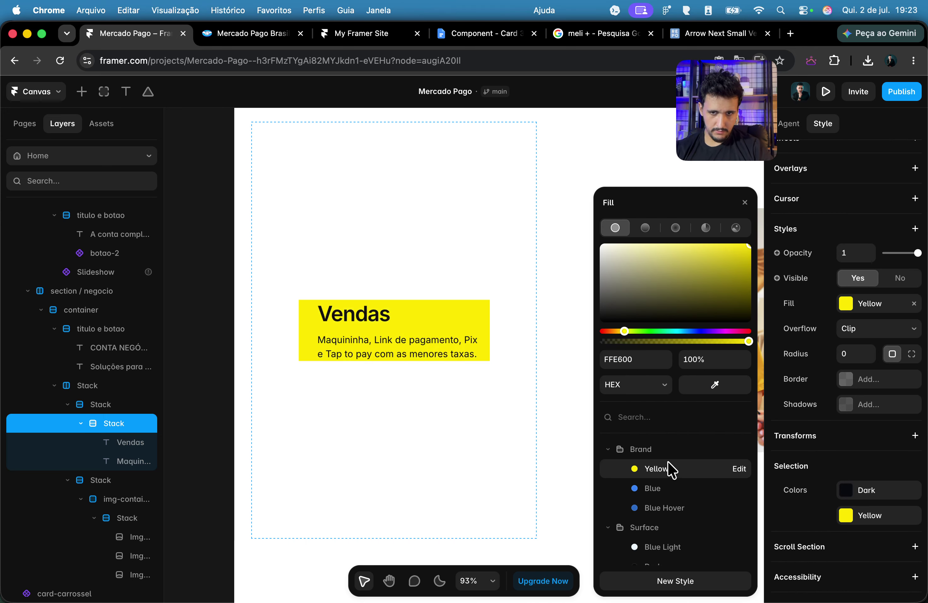
{"action": "left_click", "coordinate": [912, 304]}
Step: Add a solid border in the brand Yellow color to the Vendas text stack
{"action": "left_click", "coordinate": [875, 388]}
{"action": "left_click", "coordinate": [705, 415]}
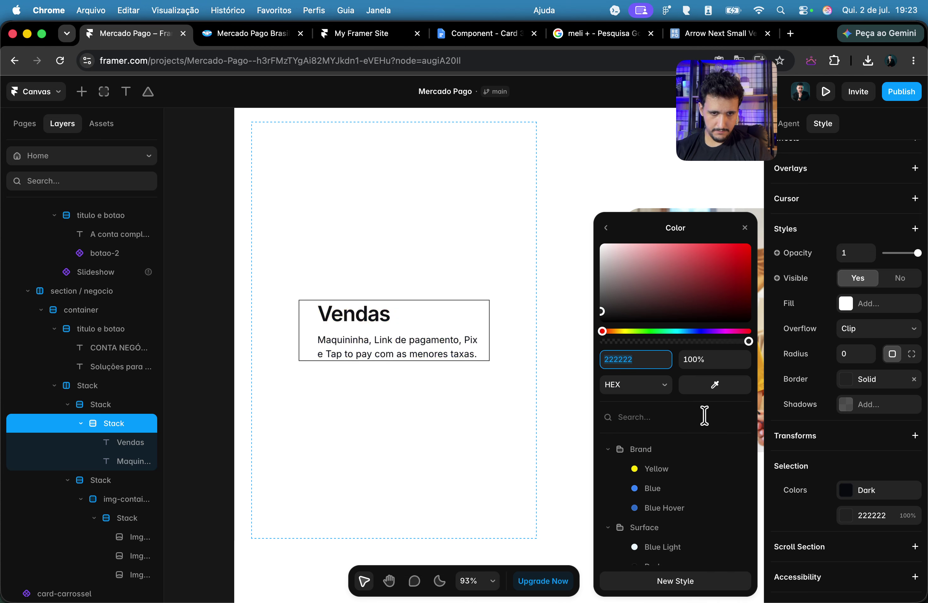
{"action": "left_click", "coordinate": [660, 467]}
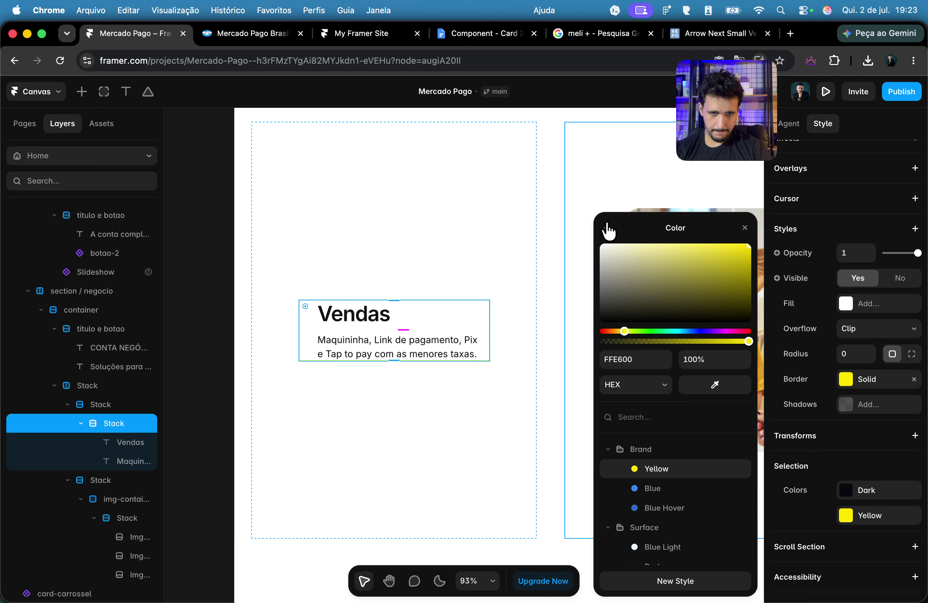
Step: Set individual border widths on the Vendas stack: 10 on the left and 0 on the top, right and bottom
{"action": "left_click", "coordinate": [609, 230]}
{"action": "left_click", "coordinate": [740, 440]}
{"action": "type", "text": "0"}
{"action": "key", "text": "Tab"}
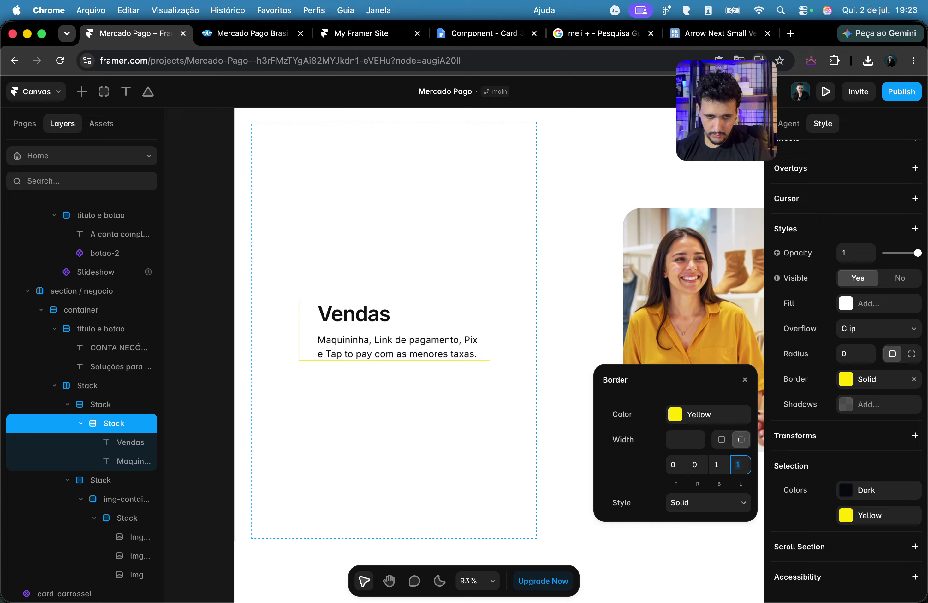
{"action": "left_click", "coordinate": [721, 465]}
{"action": "type", "text": "0"}
{"action": "key", "text": "Tab"}
{"action": "key", "text": "Tab"}
{"action": "left_click", "coordinate": [739, 464]}
{"action": "type", "text": "10"}
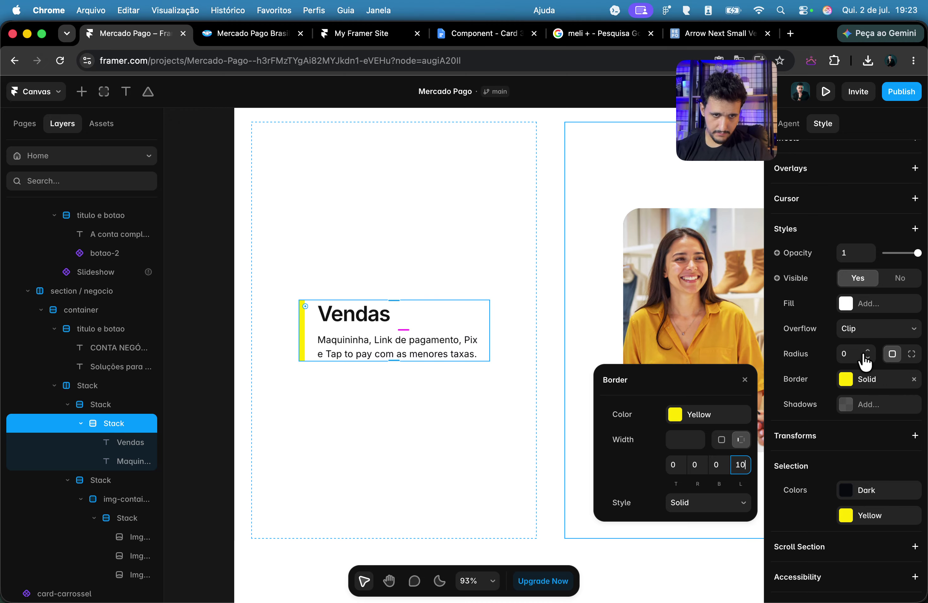
Step: Set the corner radius of the yellow-bordered Vendas stack to 5 and keep that stack selected
{"action": "left_click", "coordinate": [846, 353]}
{"action": "type", "text": "80"}
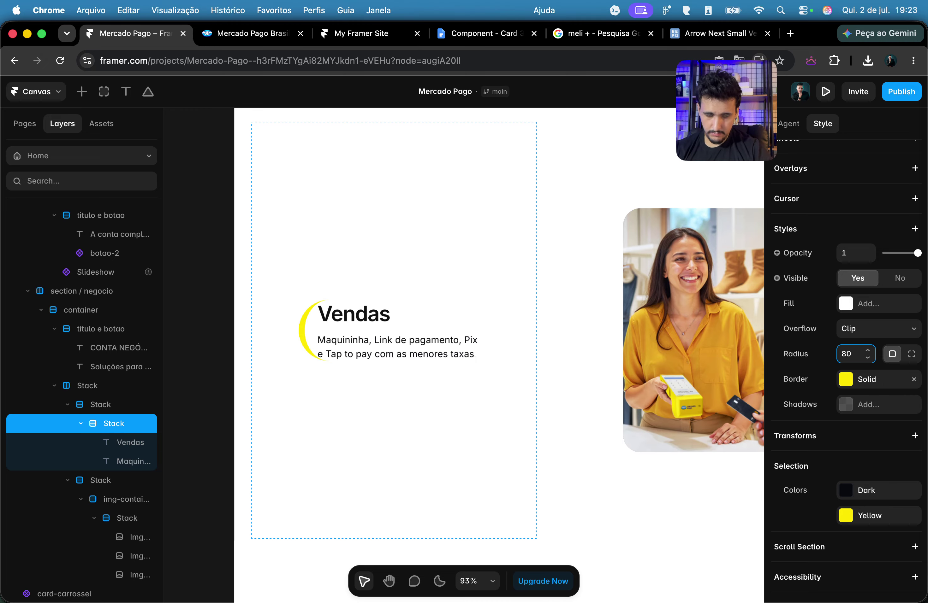
{"action": "key", "text": "Return"}
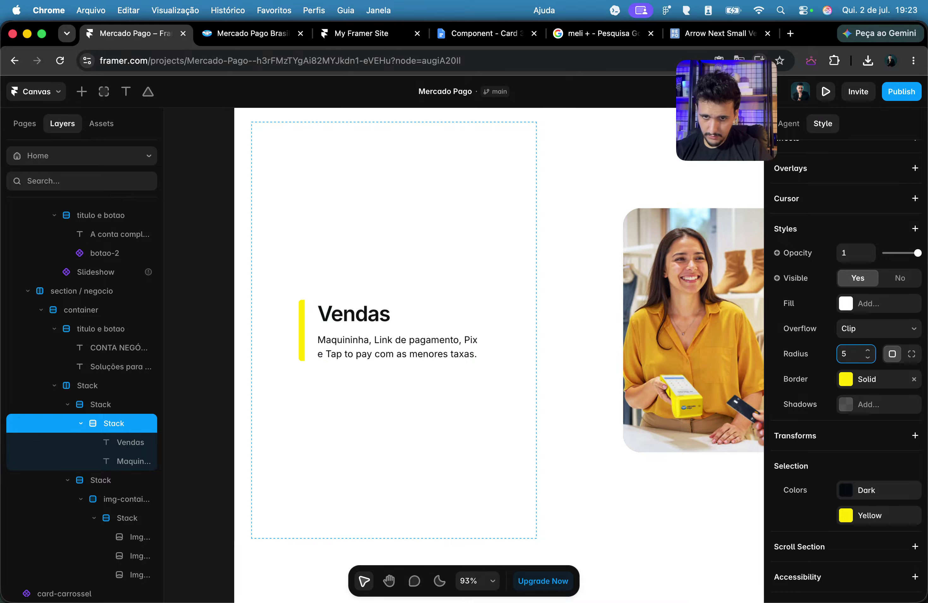
{"action": "left_click", "coordinate": [435, 384]}
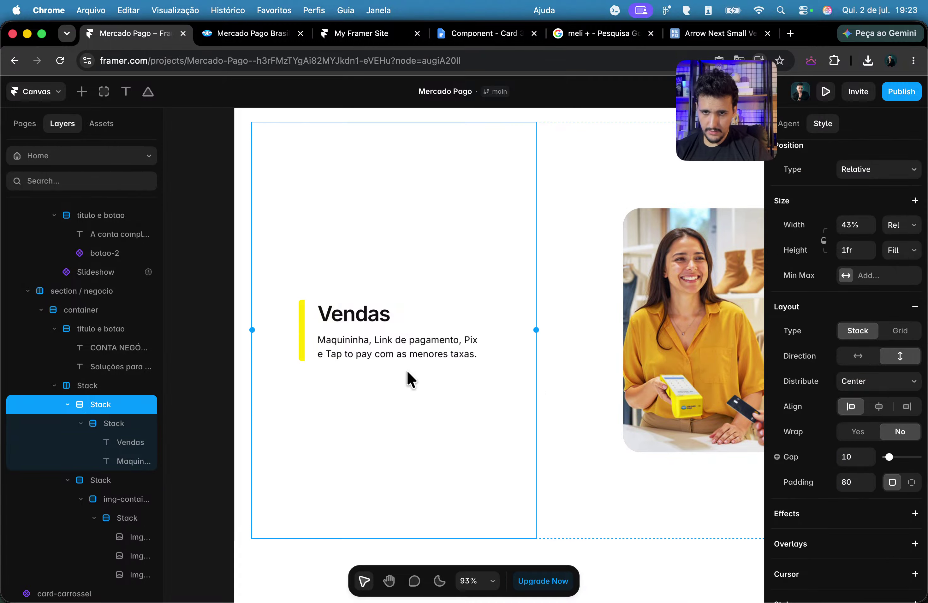
{"action": "left_click", "coordinate": [308, 330]}
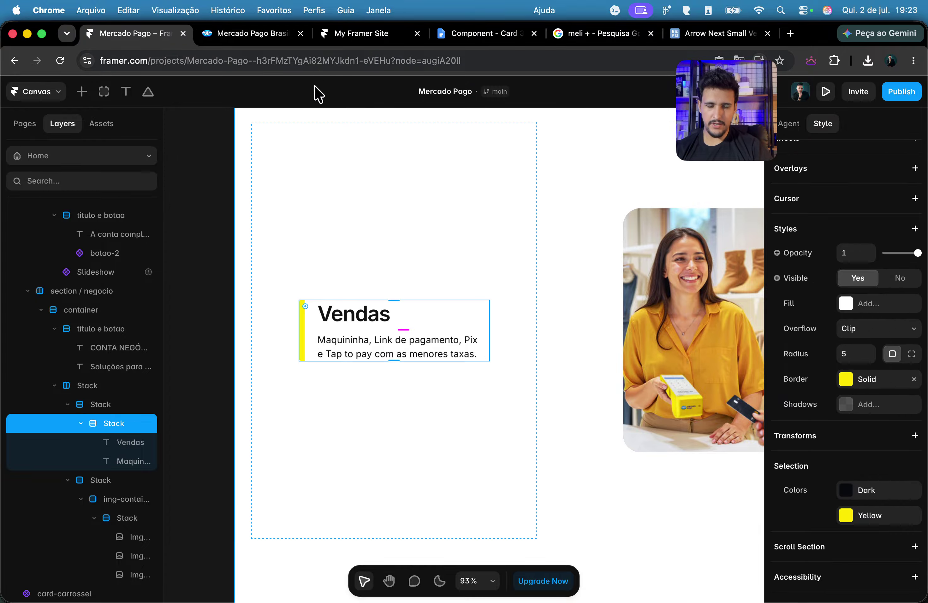
Step: Compare the active and inactive list items on the Mercado Pago reference site, and return to the Framer project
{"action": "left_click", "coordinate": [358, 42]}
{"action": "left_click", "coordinate": [259, 40]}
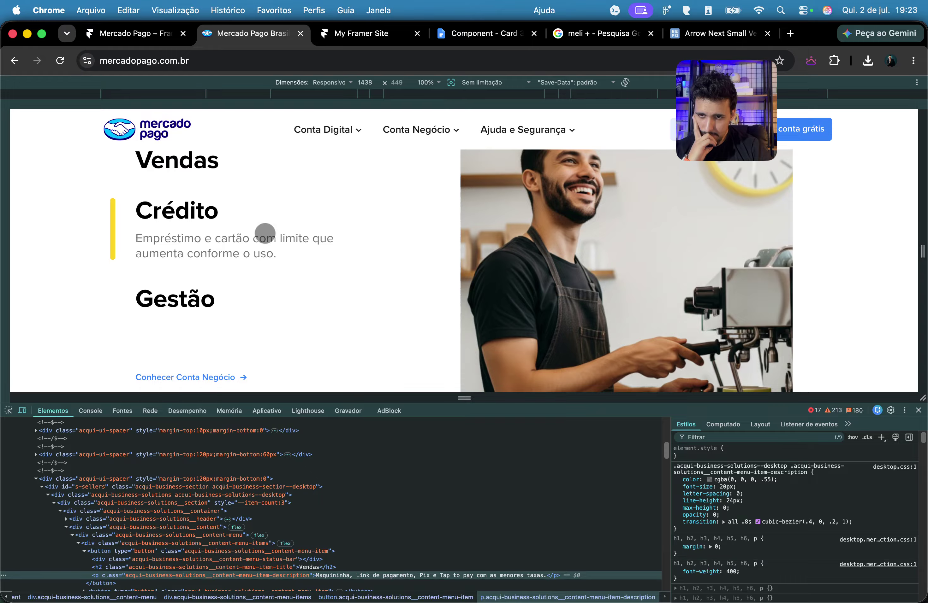
{"action": "left_click", "coordinate": [127, 32]}
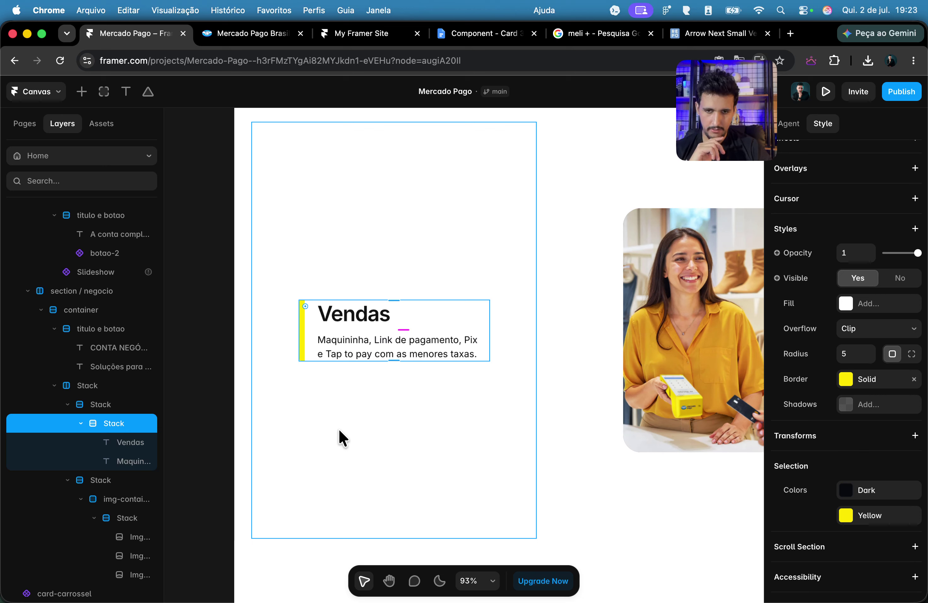
Step: Turn the Vendas text stack into a new component named "scroll-section"
{"action": "right_click", "coordinate": [313, 331]}
{"action": "left_click", "coordinate": [388, 187]}
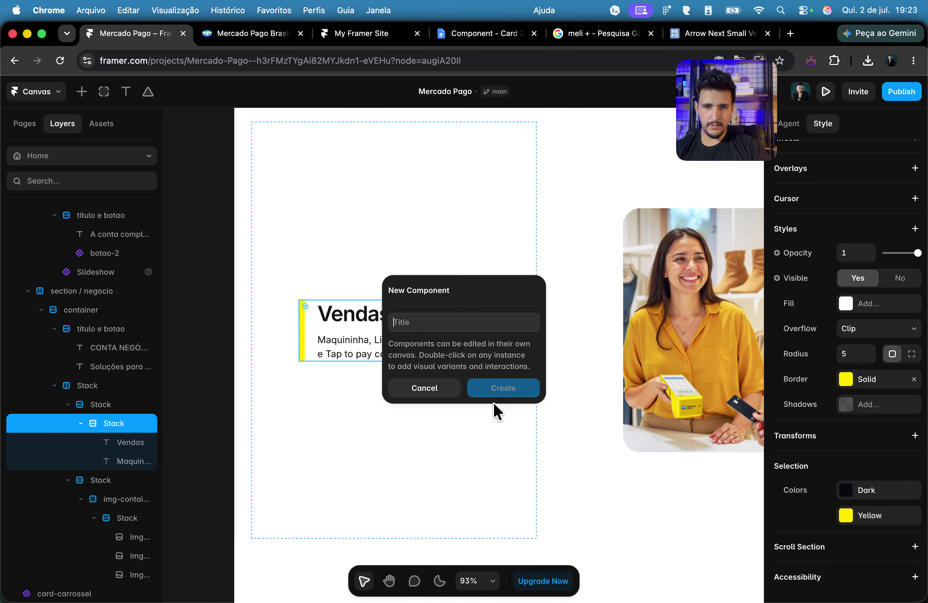
{"action": "type", "text": "scroll-section"}
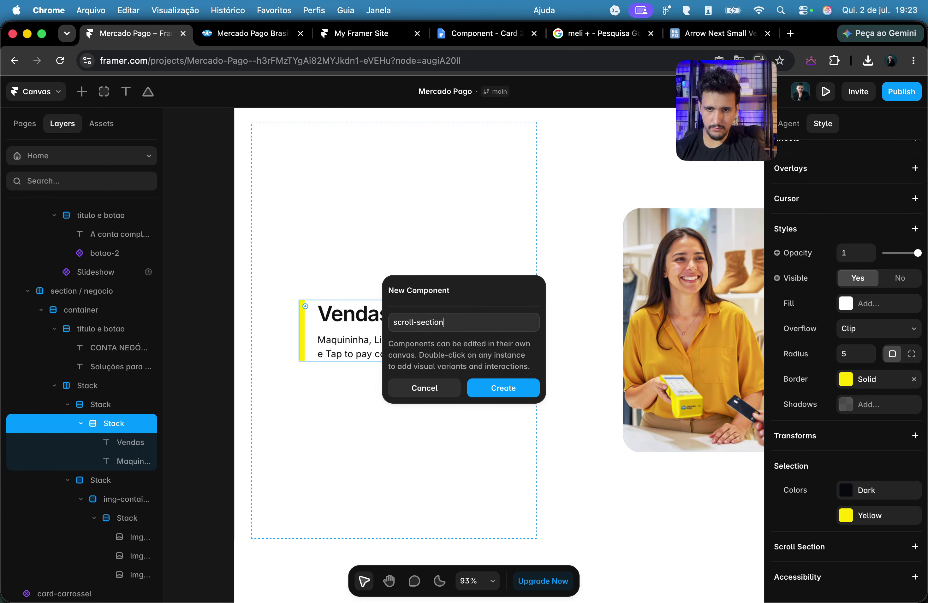
{"action": "key", "text": "Return"}
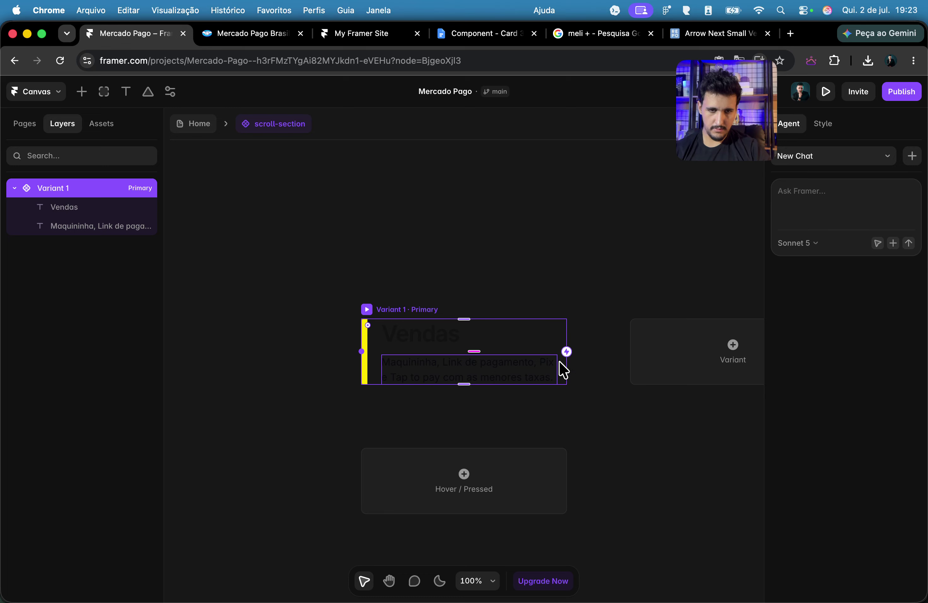
Step: Add a second variant to the scroll-section component beside the primary one
{"action": "left_click", "coordinate": [654, 368]}
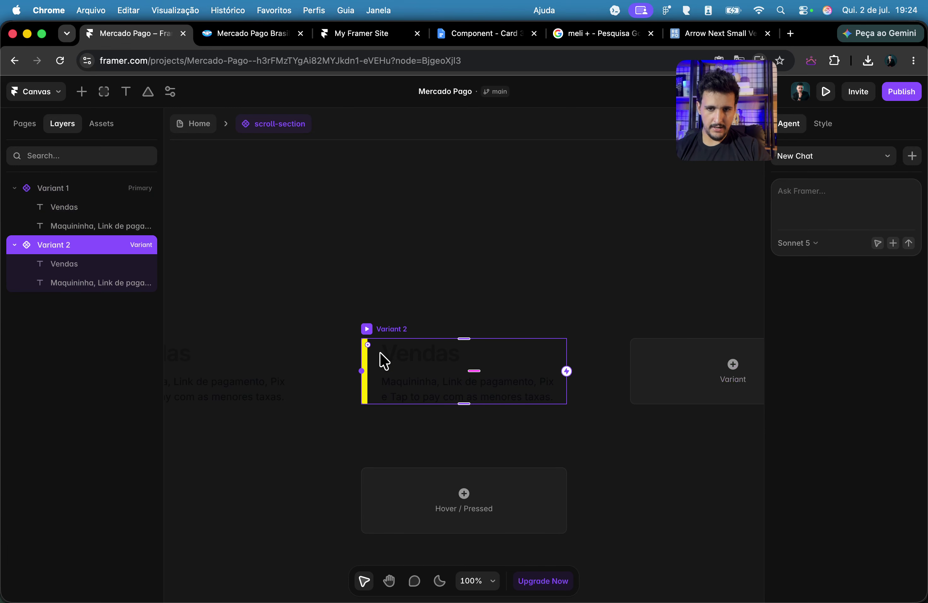
{"action": "scroll", "coordinate": [361, 418], "scroll_direction": "up", "scroll_amount": 5}
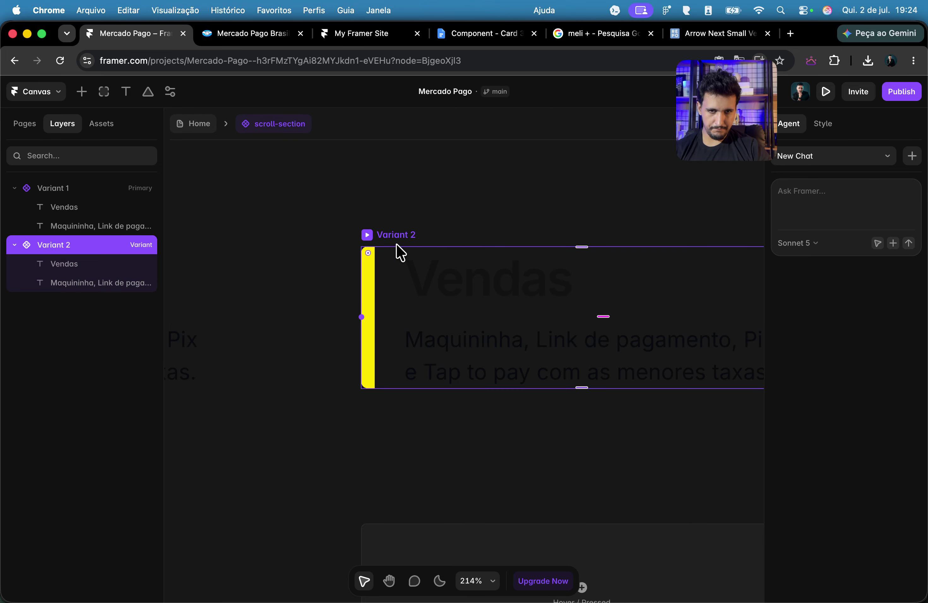
{"action": "scroll", "coordinate": [521, 374], "scroll_direction": "down", "scroll_amount": 5}
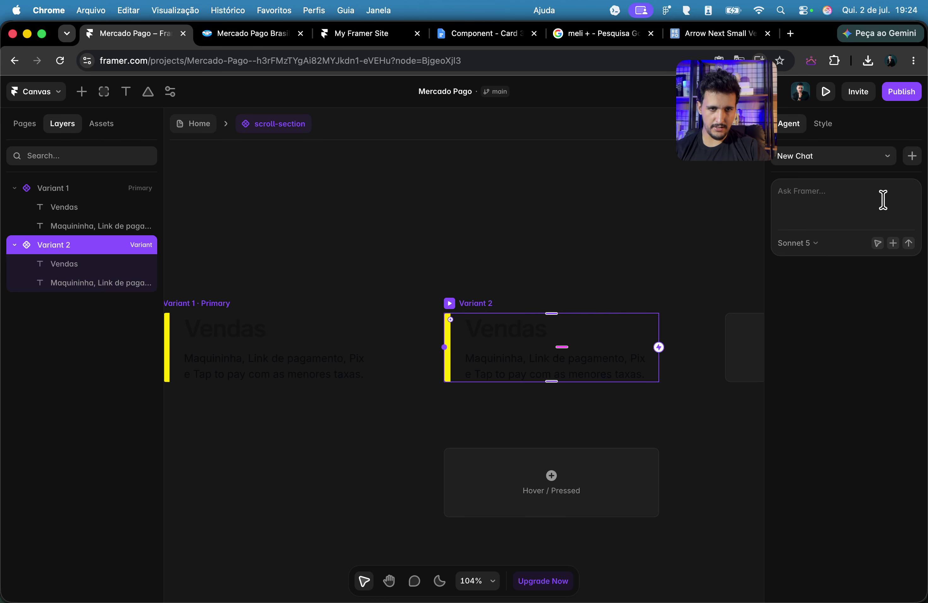
{"action": "left_click", "coordinate": [822, 123]}
{"action": "left_click", "coordinate": [902, 367]}
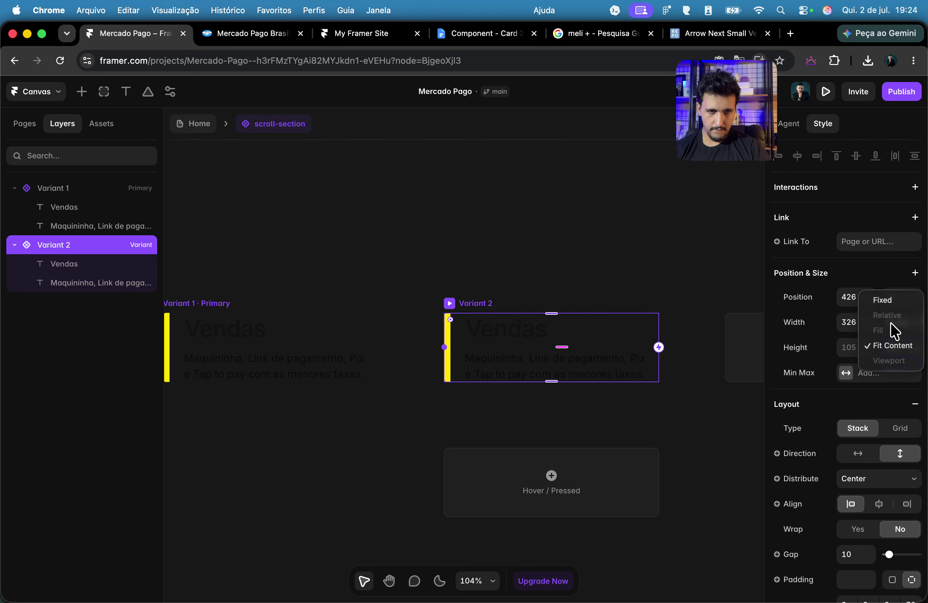
{"action": "left_click", "coordinate": [892, 299]}
{"action": "left_click_drag", "start_coordinate": [565, 382], "coordinate": [565, 351]}
Step: Examine how the yellow bar and description change between list items on the Mercado Pago reference site, and return to the Framer project
{"action": "left_click", "coordinate": [219, 35]}
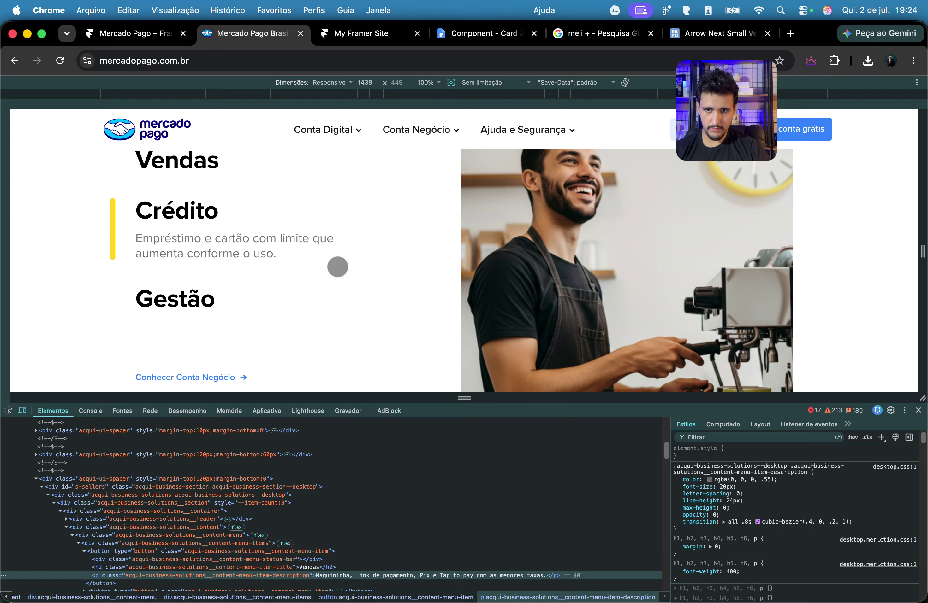
{"action": "scroll", "coordinate": [338, 267], "scroll_direction": "down", "scroll_amount": 3}
{"action": "scroll", "coordinate": [337, 266], "scroll_direction": "up", "scroll_amount": 2}
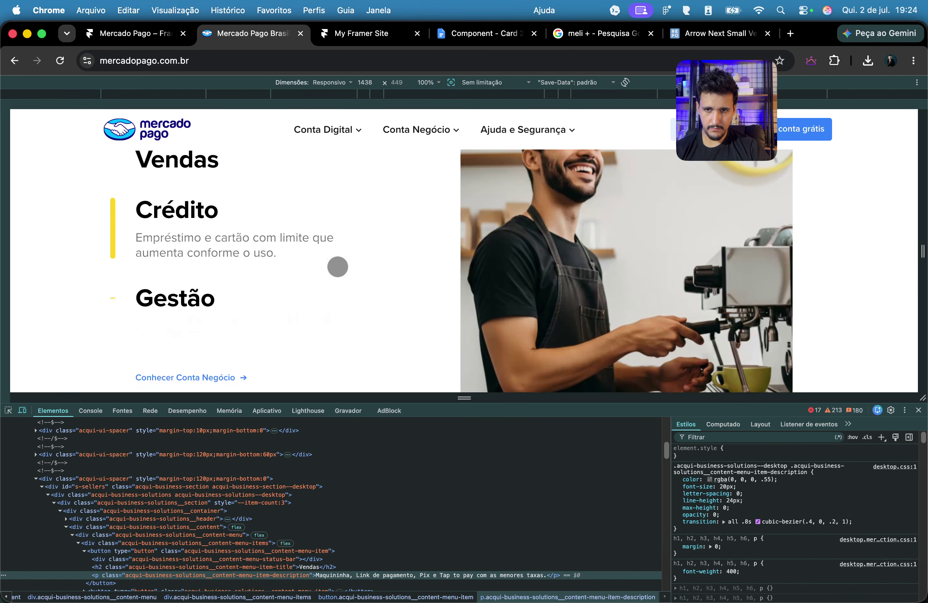
{"action": "left_click", "coordinate": [94, 34]}
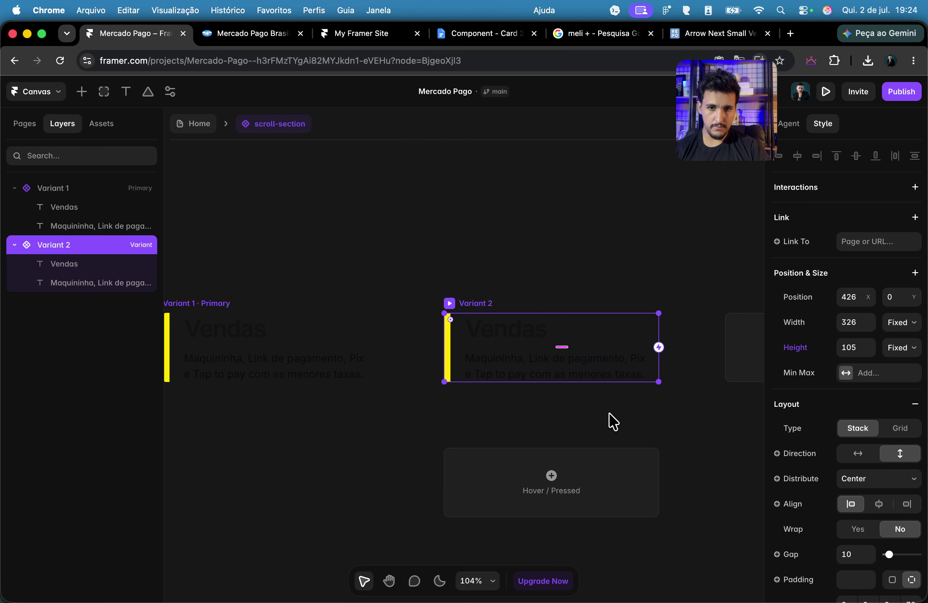
Step: Undo the fixed height and the added second variant, and remove the yellow border from the primary variant
{"action": "key", "text": "super+z"}
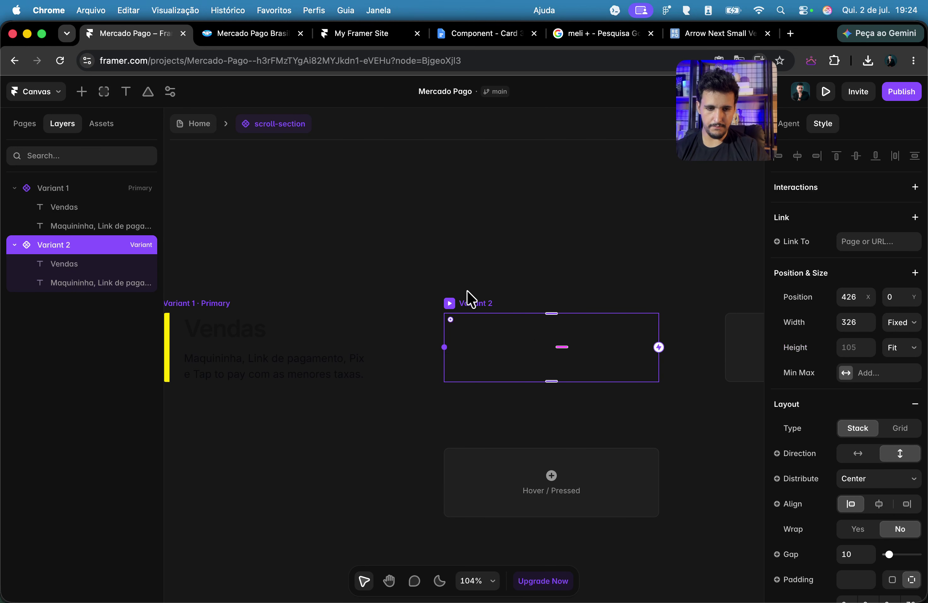
{"action": "key", "text": "super+z"}
{"action": "left_click", "coordinate": [405, 322]}
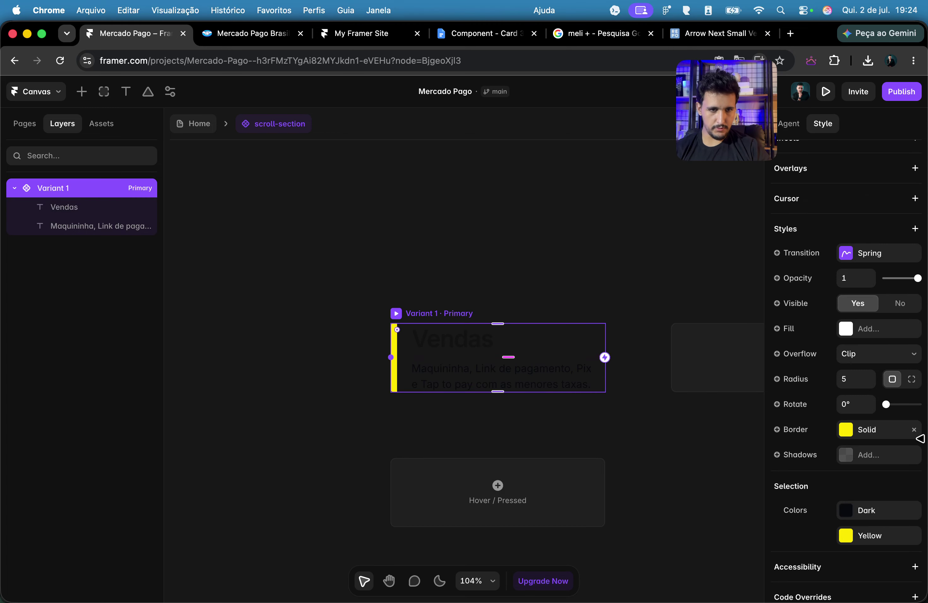
{"action": "left_click", "coordinate": [895, 430]}
{"action": "key", "text": "super"}
{"action": "key", "text": "super"}
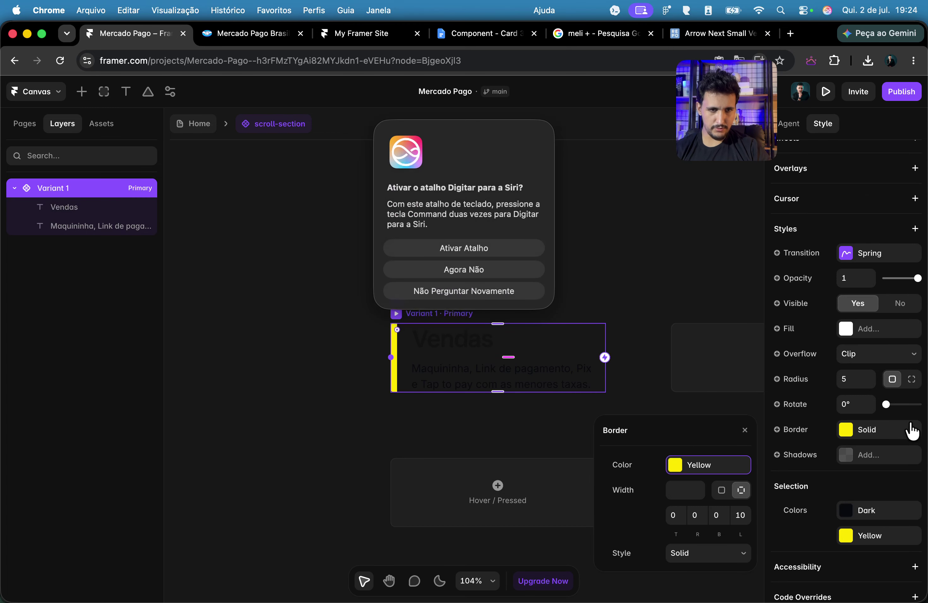
{"action": "left_click", "coordinate": [492, 271]}
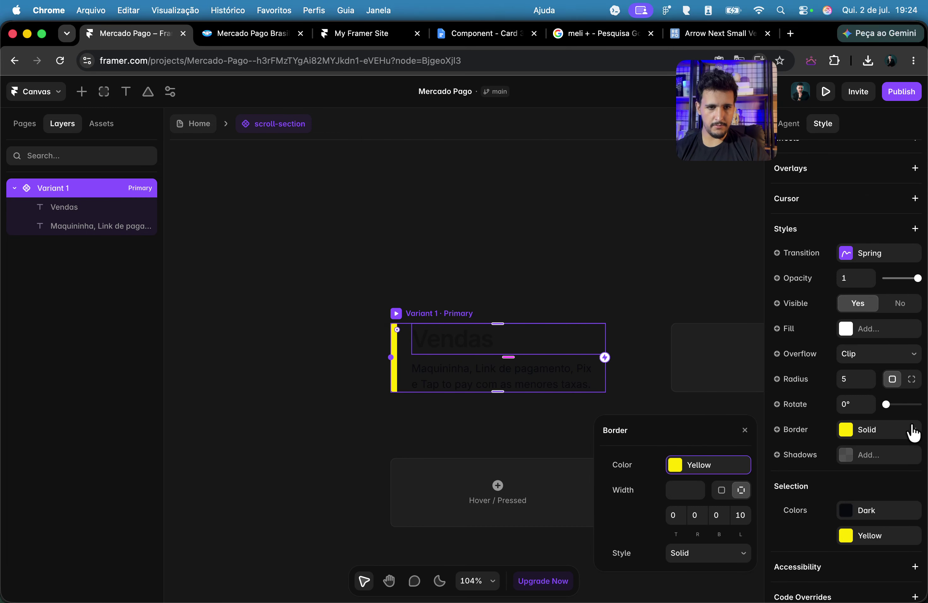
{"action": "left_click", "coordinate": [914, 430]}
Step: Set the primary variant's corner radius to 0
{"action": "scroll", "coordinate": [908, 435], "scroll_direction": "up", "scroll_amount": 10}
{"action": "scroll", "coordinate": [886, 380], "scroll_direction": "down", "scroll_amount": 3}
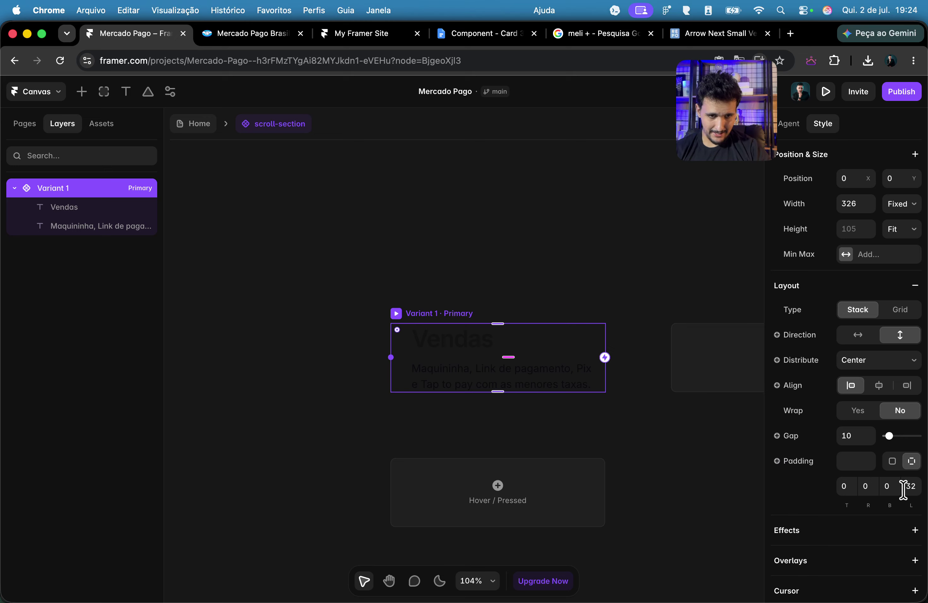
{"action": "scroll", "coordinate": [877, 435], "scroll_direction": "down", "scroll_amount": 7}
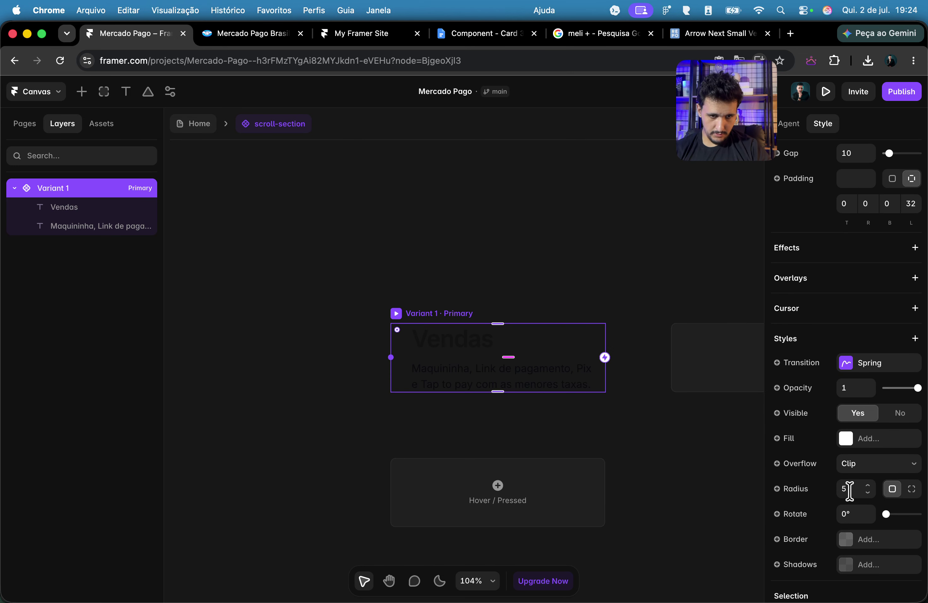
{"action": "left_click_drag", "start_coordinate": [815, 487], "coordinate": [805, 488]}
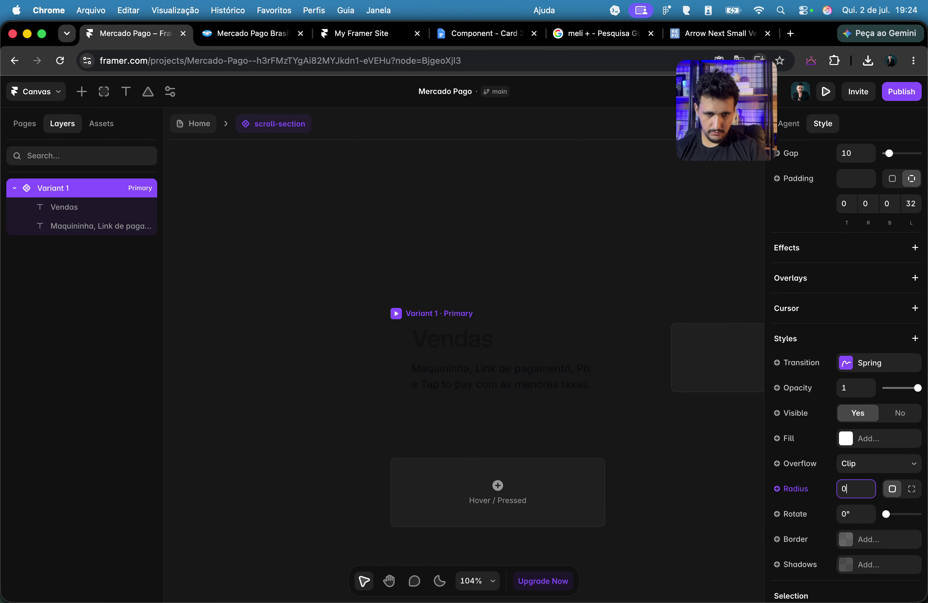
Step: Draw a frame about 14 wide in the primary variant and position it absolutely along the left edge, with top, left and bottom offsets of 0
{"action": "scroll", "coordinate": [392, 396], "scroll_direction": "up", "scroll_amount": 5}
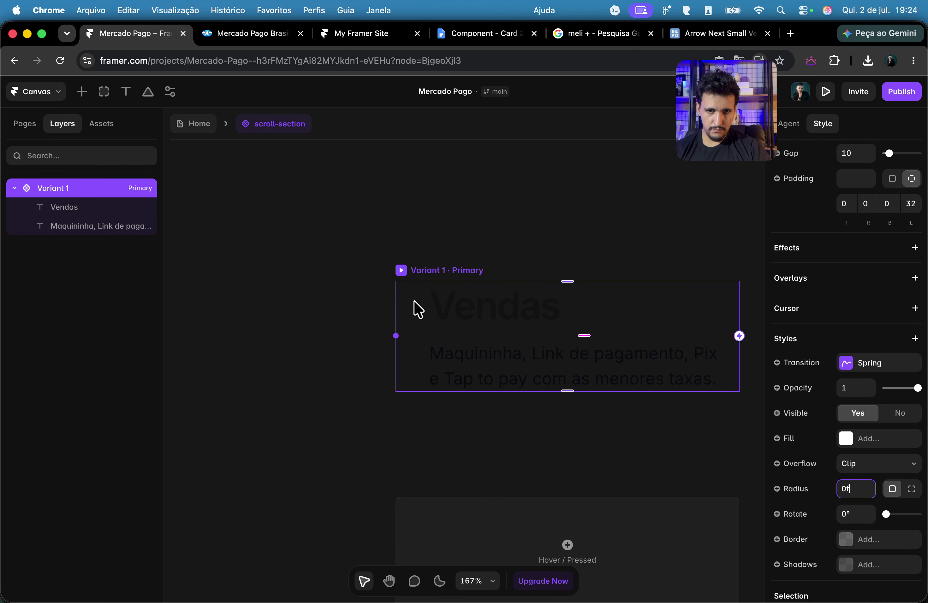
{"action": "key", "text": "f"}
{"action": "left_click_drag", "start_coordinate": [407, 304], "coordinate": [422, 371]}
{"action": "left_click", "coordinate": [874, 298]}
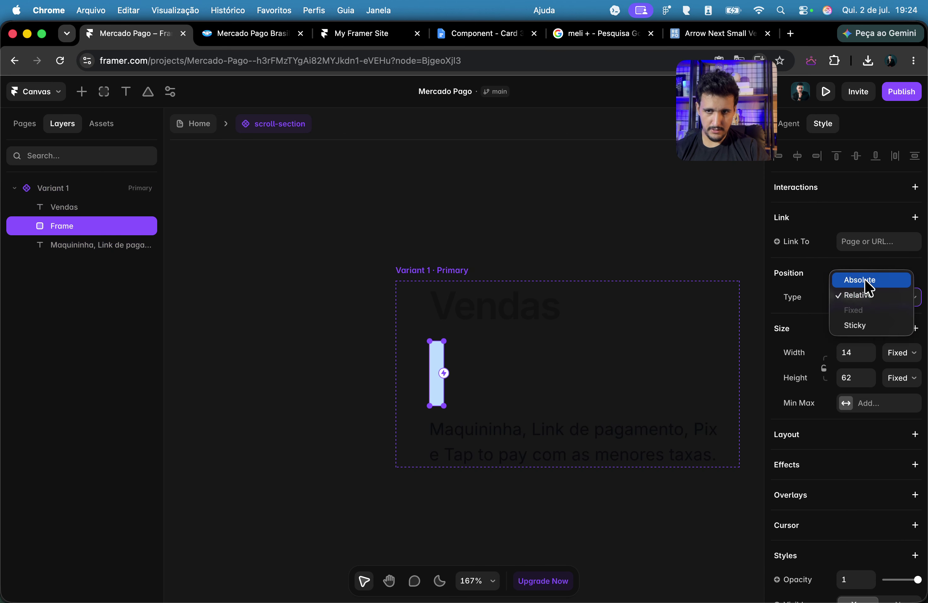
{"action": "left_click", "coordinate": [866, 285]}
{"action": "left_click_drag", "start_coordinate": [432, 334], "coordinate": [402, 318]}
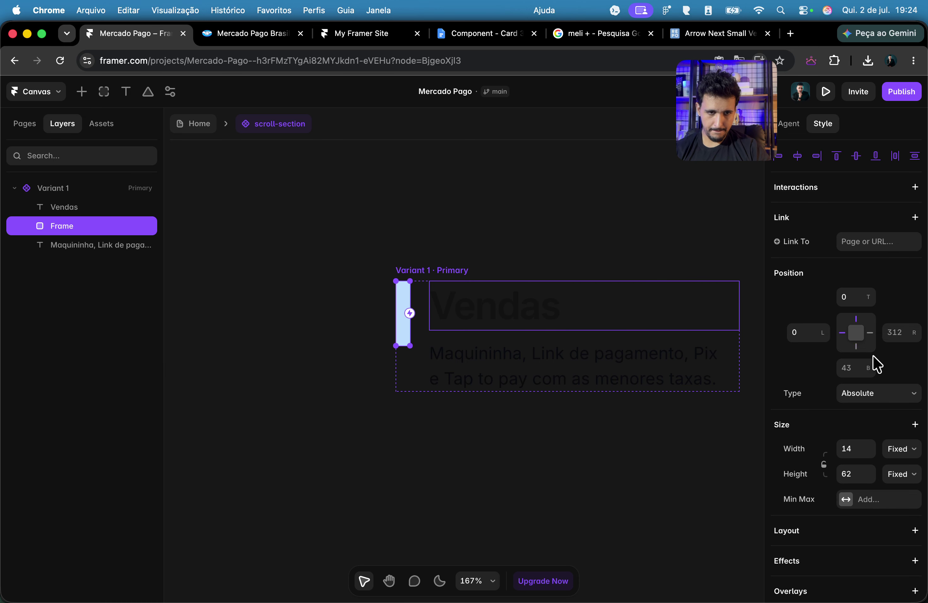
{"action": "key", "text": "Return"}
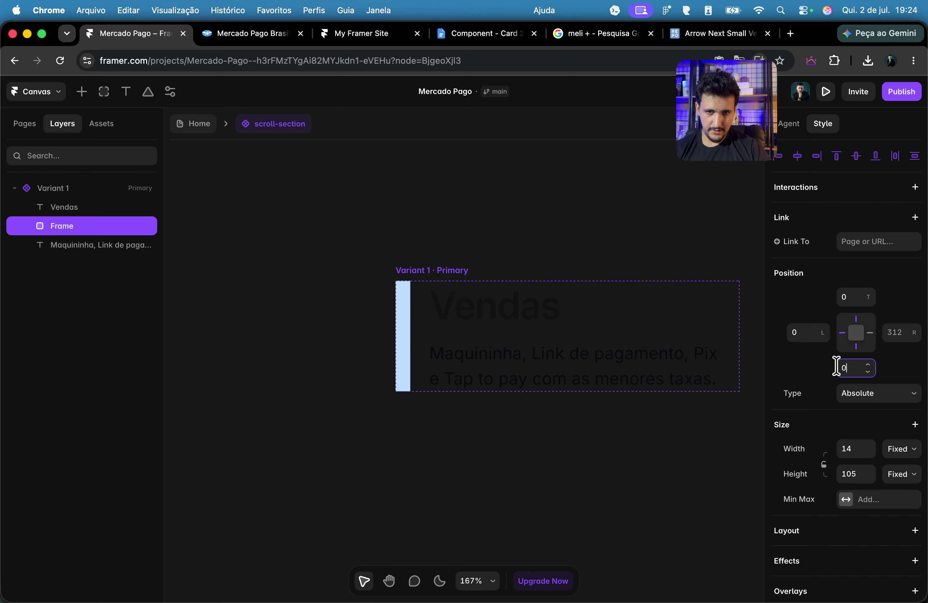
Step: Fill the narrow frame with the Brand Yellow style and set its corner radius to 10
{"action": "scroll", "coordinate": [826, 364], "scroll_direction": "down", "scroll_amount": 10}
{"action": "left_click", "coordinate": [863, 366]}
{"action": "left_click", "coordinate": [669, 472]}
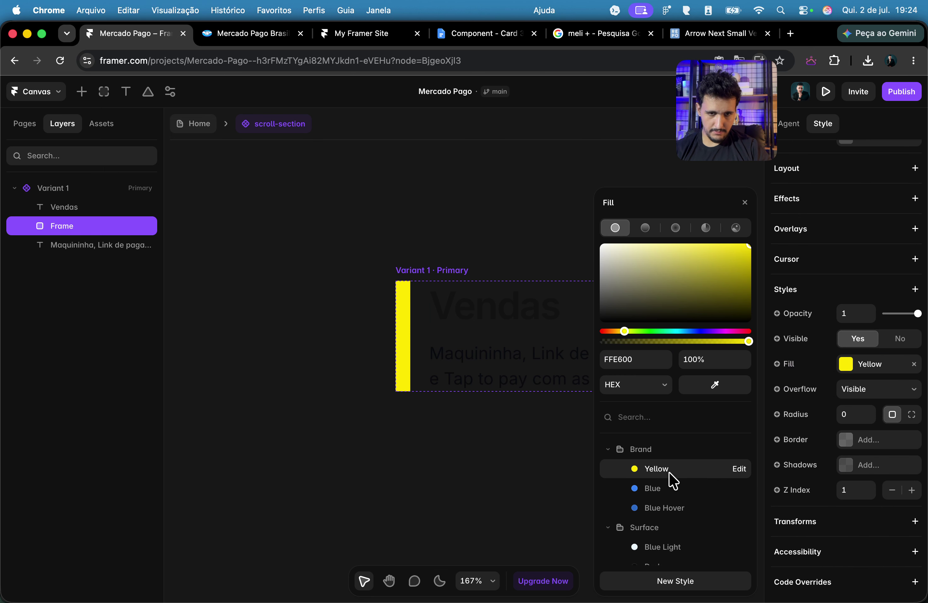
{"action": "left_click", "coordinate": [849, 409]}
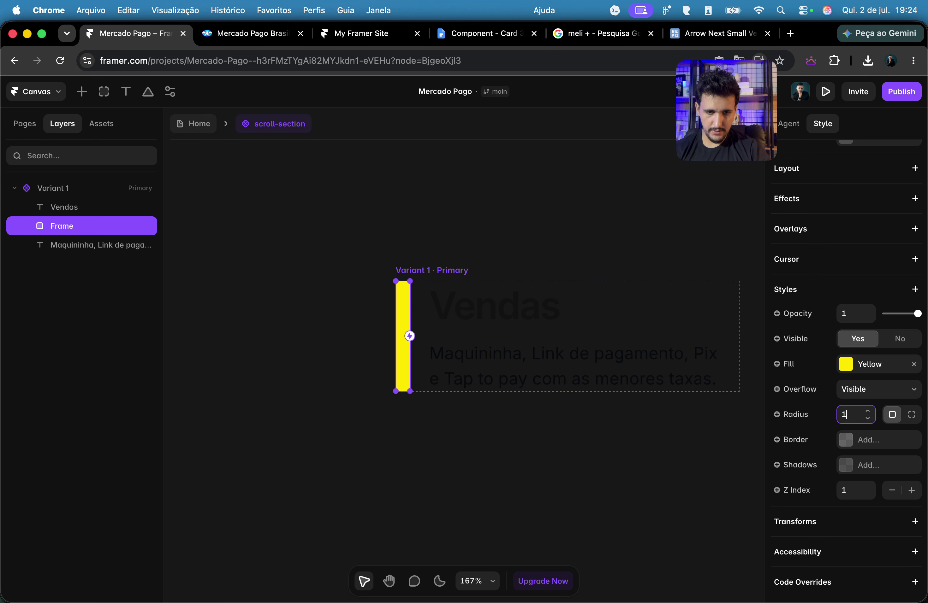
{"action": "type", "text": "10"}
{"action": "key", "text": "Return"}
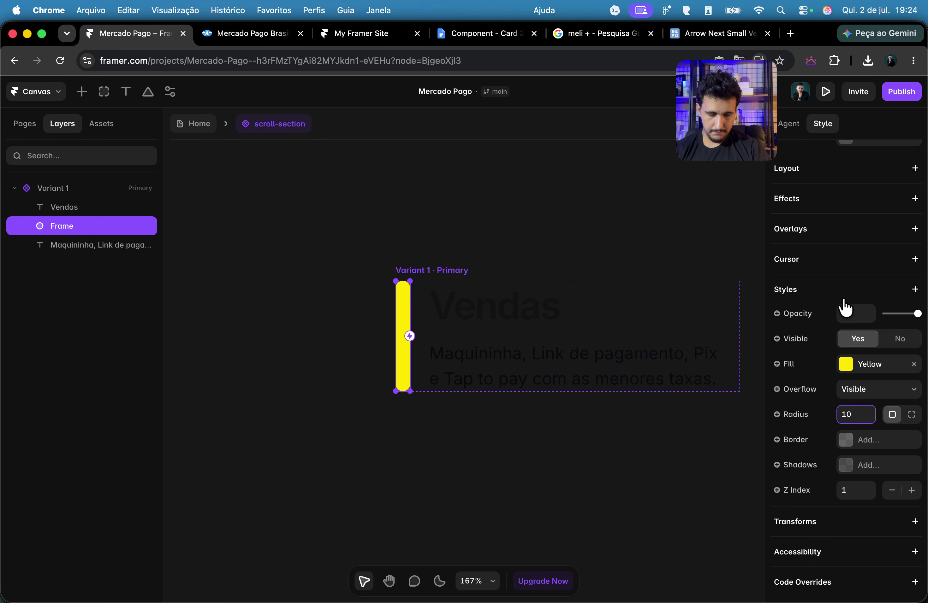
Step: Set the yellow bar's width to 10 and deselect it
{"action": "scroll", "coordinate": [862, 333], "scroll_direction": "up", "scroll_amount": 10}
{"action": "type", "text": "10"}
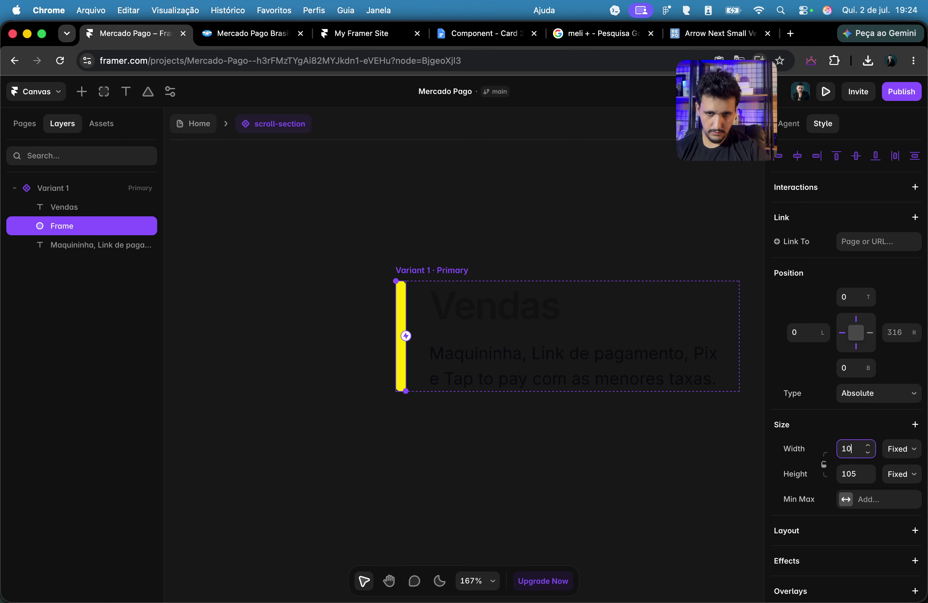
{"action": "left_click", "coordinate": [617, 484]}
Step: Add a second variant of the scroll-section component beside the primary one
{"action": "scroll", "coordinate": [623, 464], "scroll_direction": "down", "scroll_amount": 5}
{"action": "scroll", "coordinate": [630, 458], "scroll_direction": "right", "scroll_amount": 8}
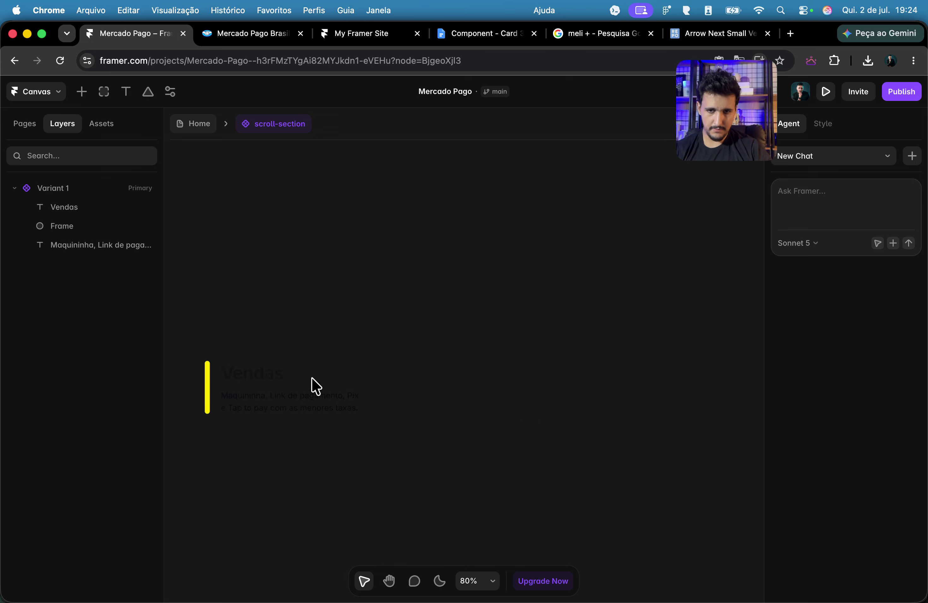
{"action": "left_click", "coordinate": [238, 352]}
{"action": "left_click", "coordinate": [496, 408]}
{"action": "scroll", "coordinate": [439, 362], "scroll_direction": "up", "scroll_amount": 5}
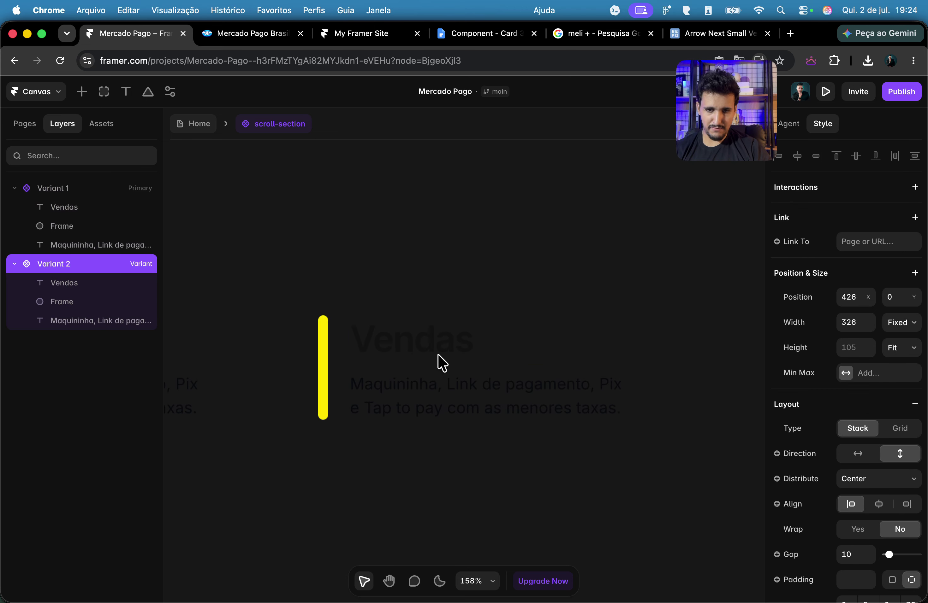
Step: Switch Variant 2's height sizing to Fixed
{"action": "left_click", "coordinate": [897, 364]}
{"action": "left_click", "coordinate": [881, 300]}
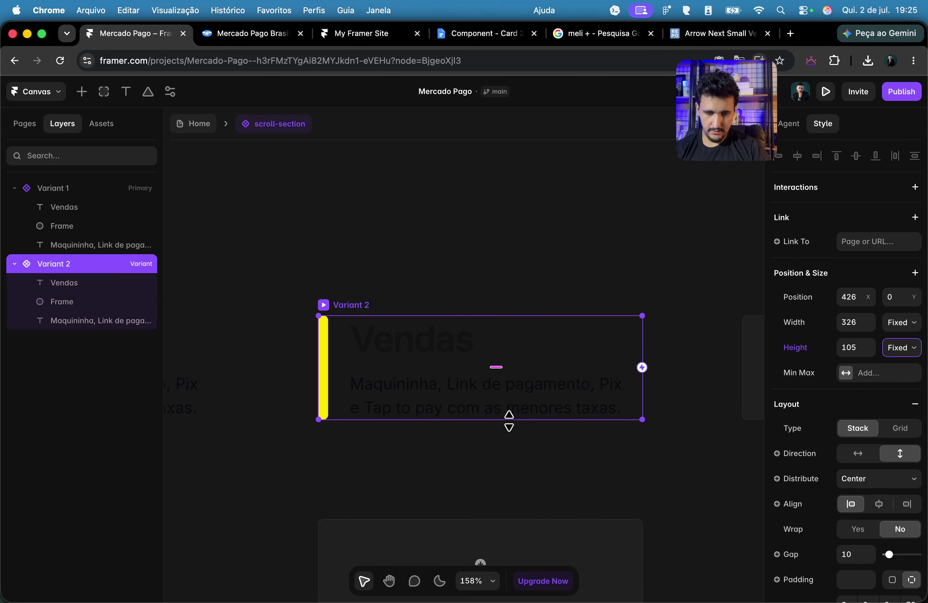
{"action": "left_click_drag", "start_coordinate": [509, 421], "coordinate": [582, 426]}
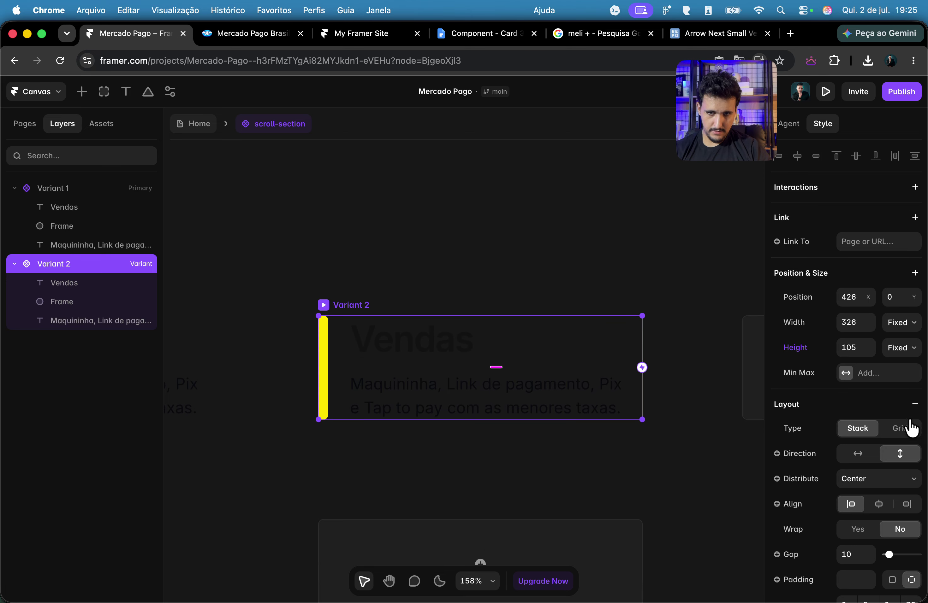
Step: Set the primary variant's stack distribution to Start
{"action": "scroll", "coordinate": [901, 434], "scroll_direction": "down", "scroll_amount": 3}
{"action": "scroll", "coordinate": [514, 348], "scroll_direction": "left", "scroll_amount": 10}
{"action": "left_click", "coordinate": [435, 327]}
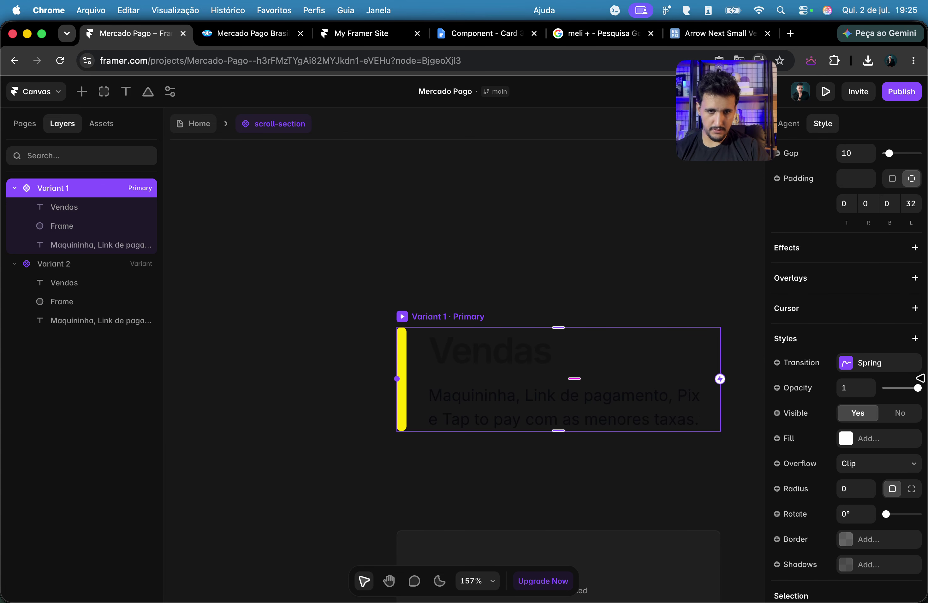
{"action": "scroll", "coordinate": [870, 348], "scroll_direction": "up", "scroll_amount": 7}
{"action": "left_click", "coordinate": [878, 348]}
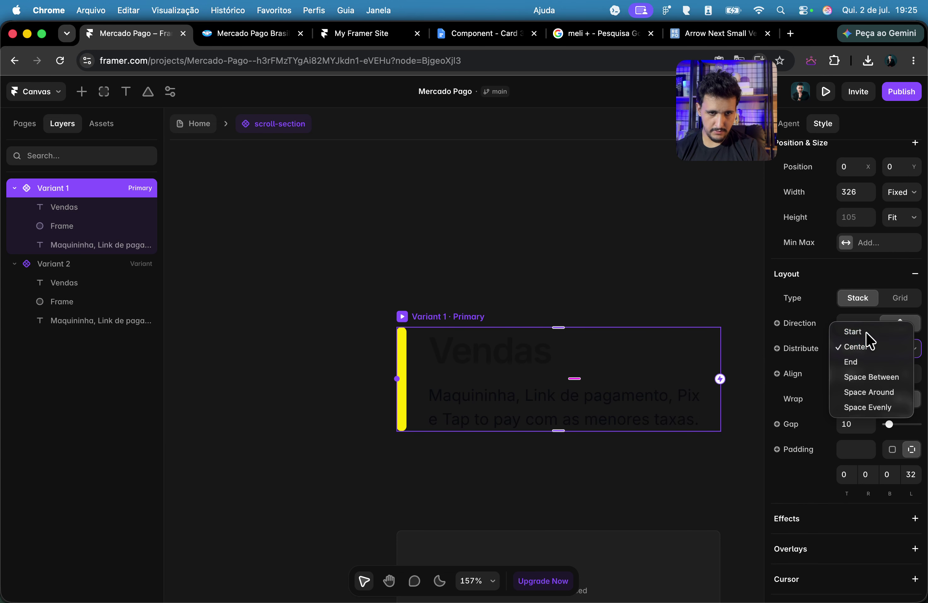
{"action": "left_click", "coordinate": [865, 332]}
Step: Reduce Variant 2's height to 53, cropping it just below the Vendas title
{"action": "scroll", "coordinate": [538, 364], "scroll_direction": "right", "scroll_amount": 10}
{"action": "left_click", "coordinate": [479, 330]}
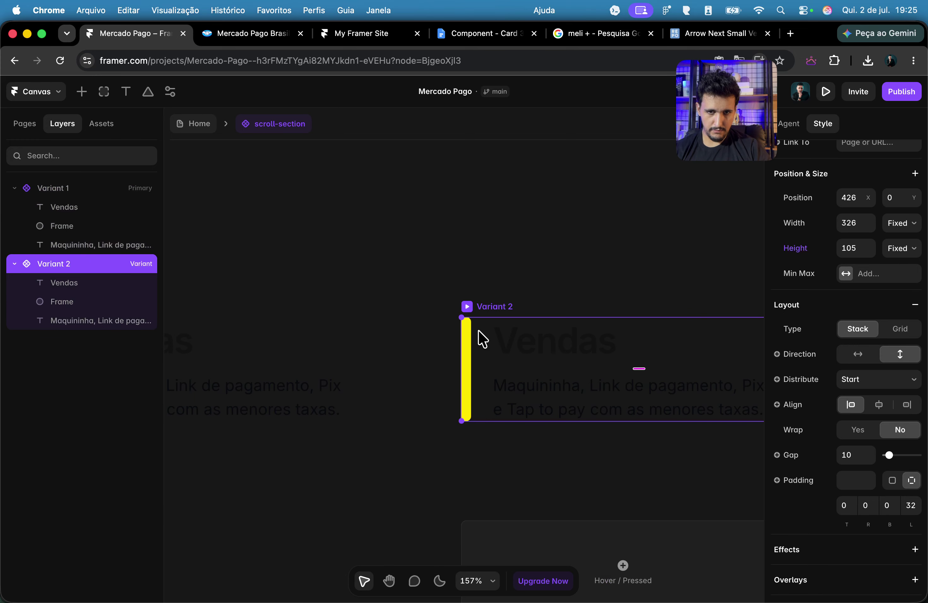
{"action": "scroll", "coordinate": [478, 329], "scroll_direction": "right", "scroll_amount": 5}
{"action": "left_click_drag", "start_coordinate": [564, 410], "coordinate": [567, 358]}
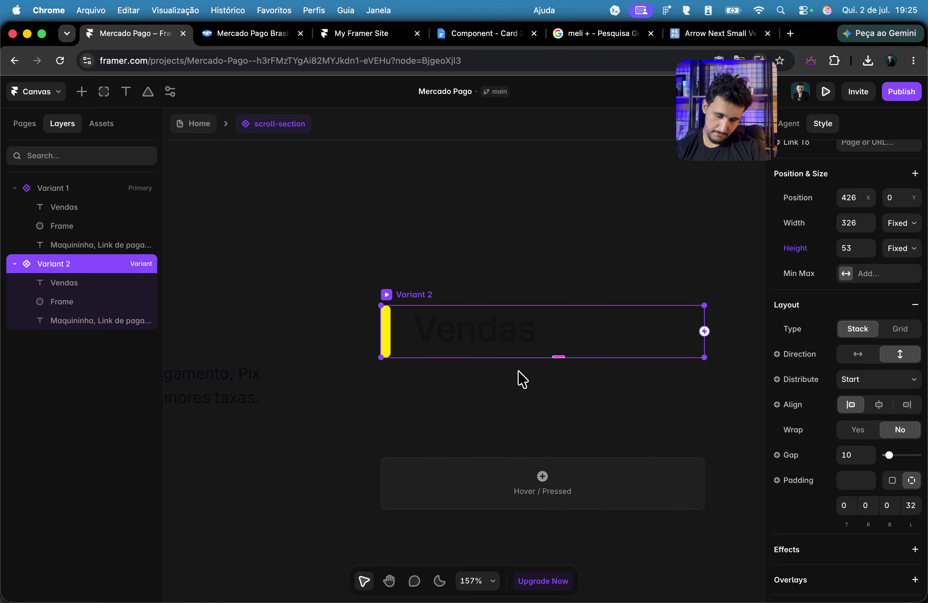
{"action": "scroll", "coordinate": [411, 350], "scroll_direction": "up", "scroll_amount": 5}
{"action": "scroll", "coordinate": [412, 350], "scroll_direction": "up", "scroll_amount": 3}
{"action": "left_click", "coordinate": [361, 348]}
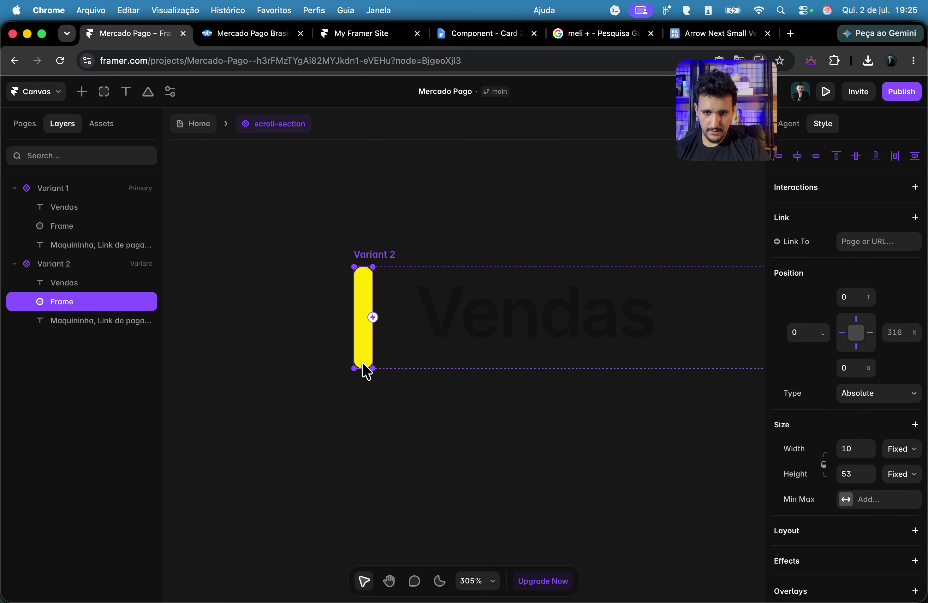
{"action": "left_click_drag", "start_coordinate": [363, 359], "coordinate": [363, 330]}
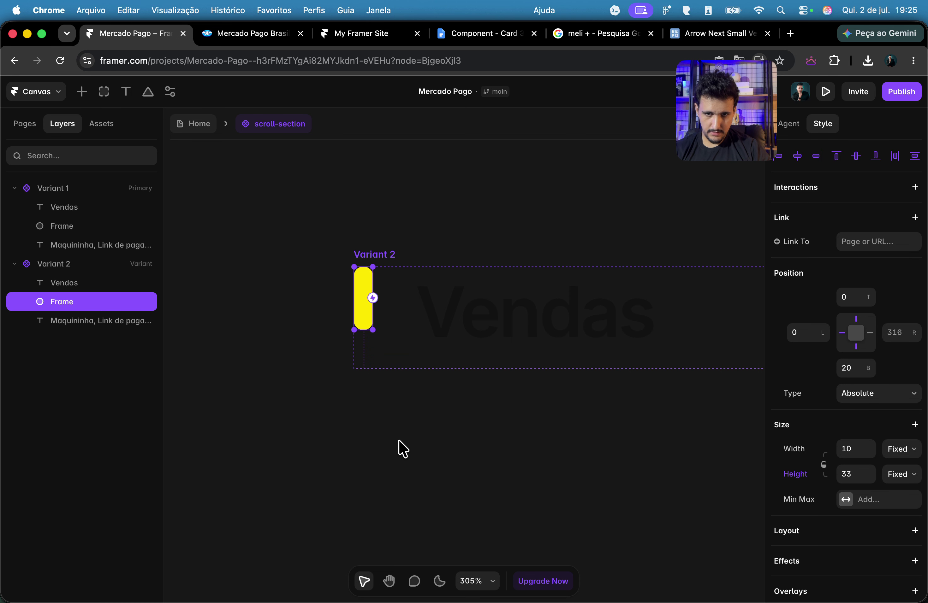
{"action": "scroll", "coordinate": [389, 437], "scroll_direction": "left", "scroll_amount": 5}
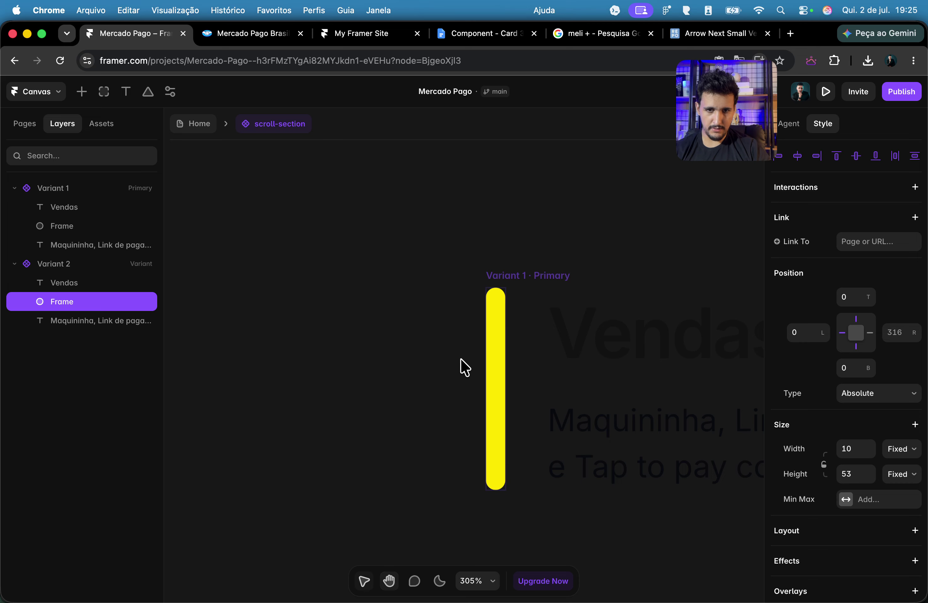
{"action": "left_click", "coordinate": [497, 353]}
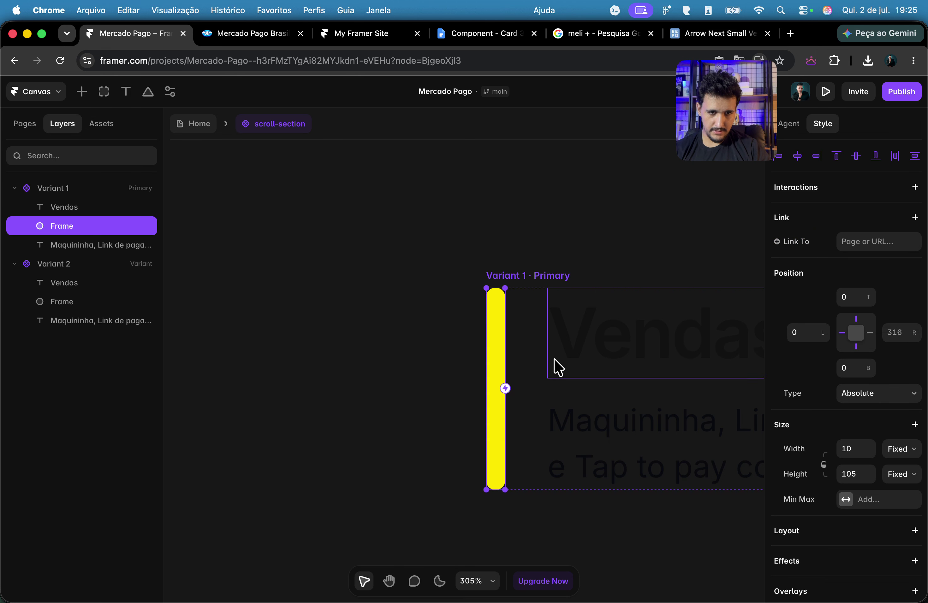
{"action": "scroll", "coordinate": [528, 381], "scroll_direction": "right", "scroll_amount": 10}
{"action": "scroll", "coordinate": [533, 388], "scroll_direction": "right", "scroll_amount": 5}
Step: Set the height of the yellow bar in Variant 2 to 1 and center the bar vertically in the variant
{"action": "left_click", "coordinate": [515, 339]}
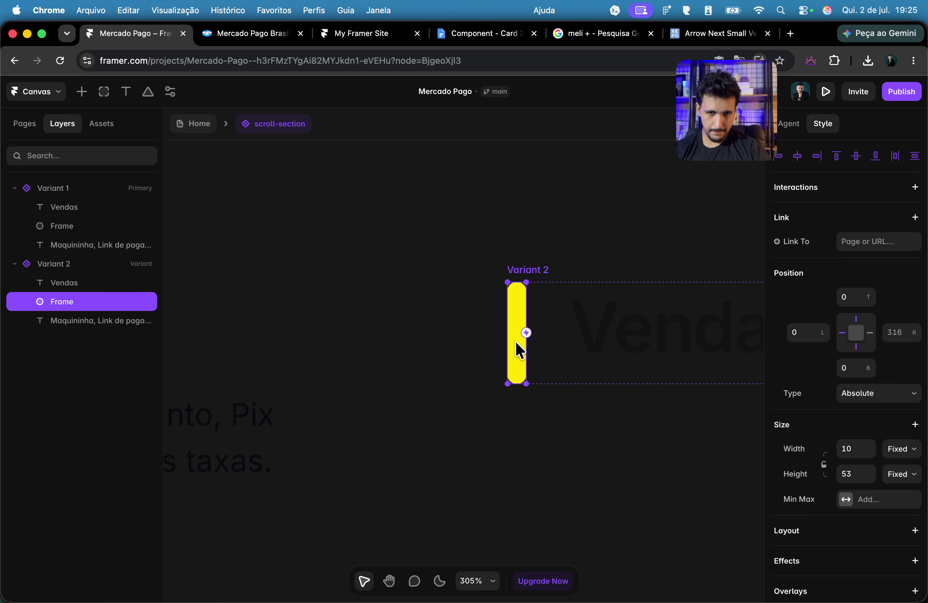
{"action": "left_click_drag", "start_coordinate": [516, 282], "coordinate": [515, 309]}
{"action": "key", "text": "super+z"}
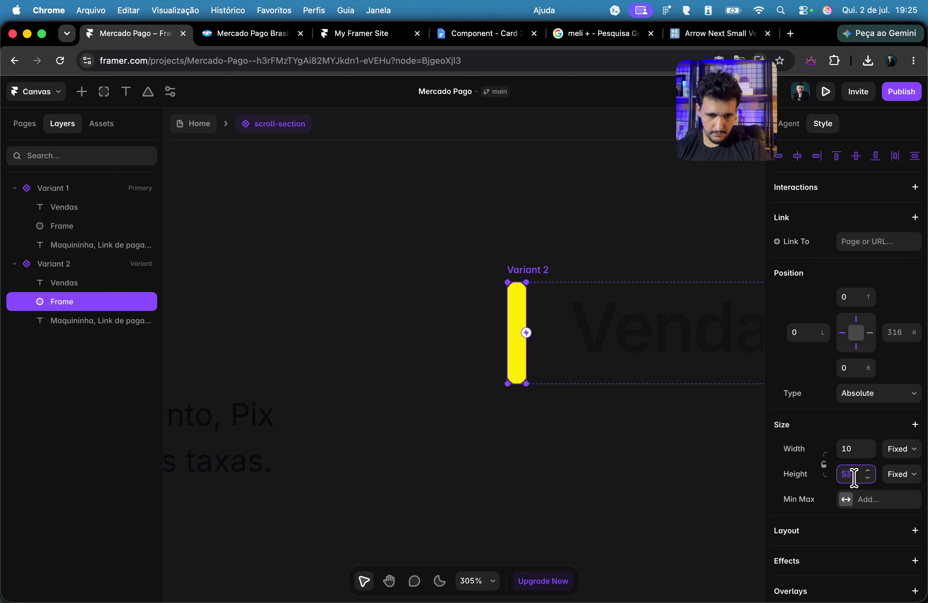
{"action": "type", "text": "1"}
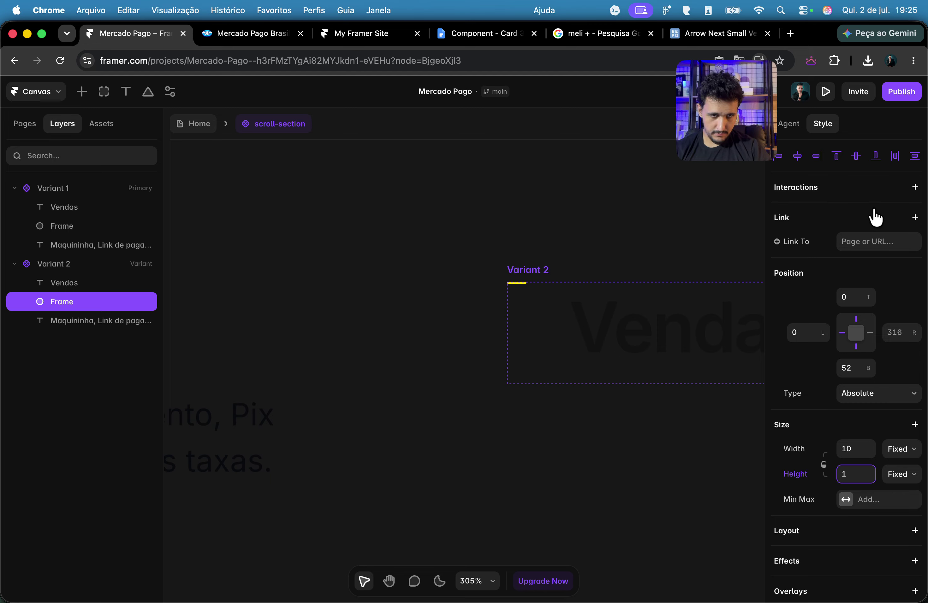
{"action": "left_click", "coordinate": [856, 156]}
{"action": "scroll", "coordinate": [870, 420], "scroll_direction": "down", "scroll_amount": 10}
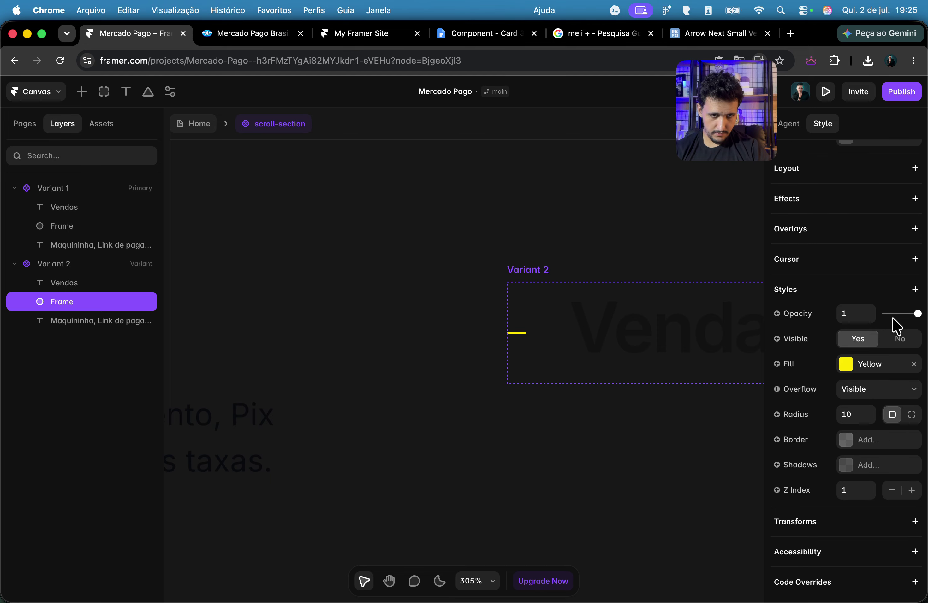
Step: Make the yellow bar in Variant 2 fully transparent by lowering its opacity
{"action": "left_click_drag", "start_coordinate": [913, 318], "coordinate": [822, 318]}
{"action": "left_click", "coordinate": [568, 424]}
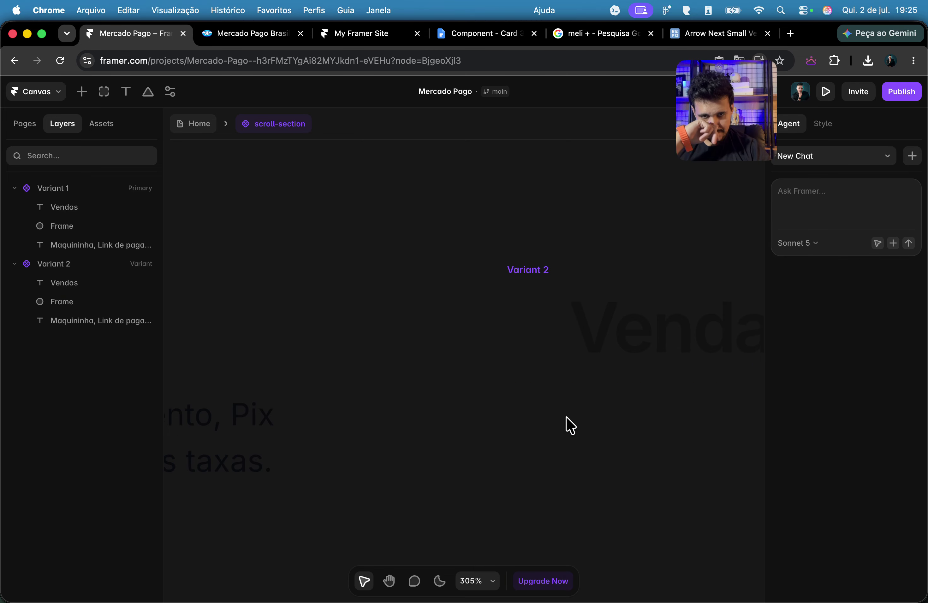
{"action": "scroll", "coordinate": [509, 237], "scroll_direction": "right", "scroll_amount": 10}
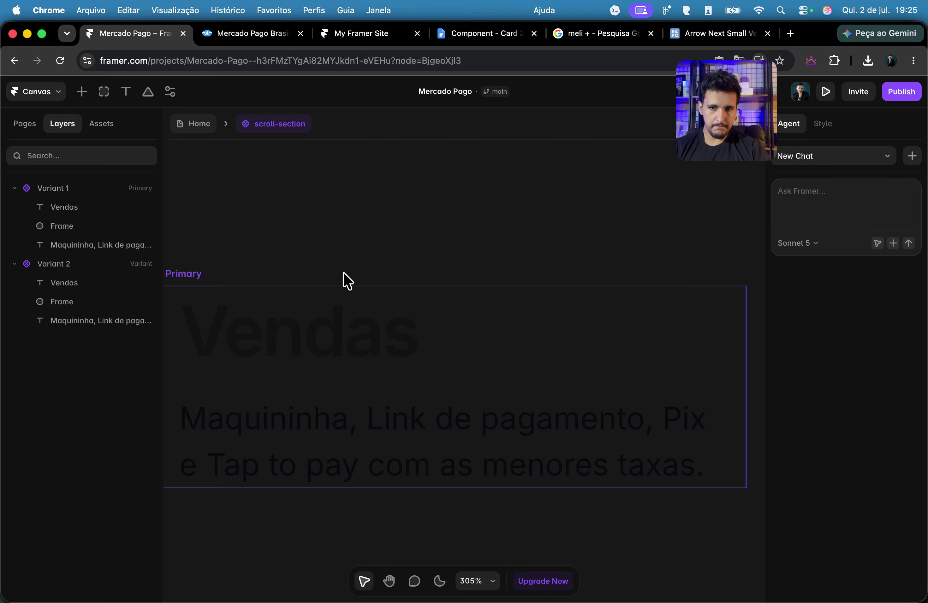
{"action": "left_click_drag", "start_coordinate": [343, 279], "coordinate": [492, 253]}
{"action": "key", "text": "v"}
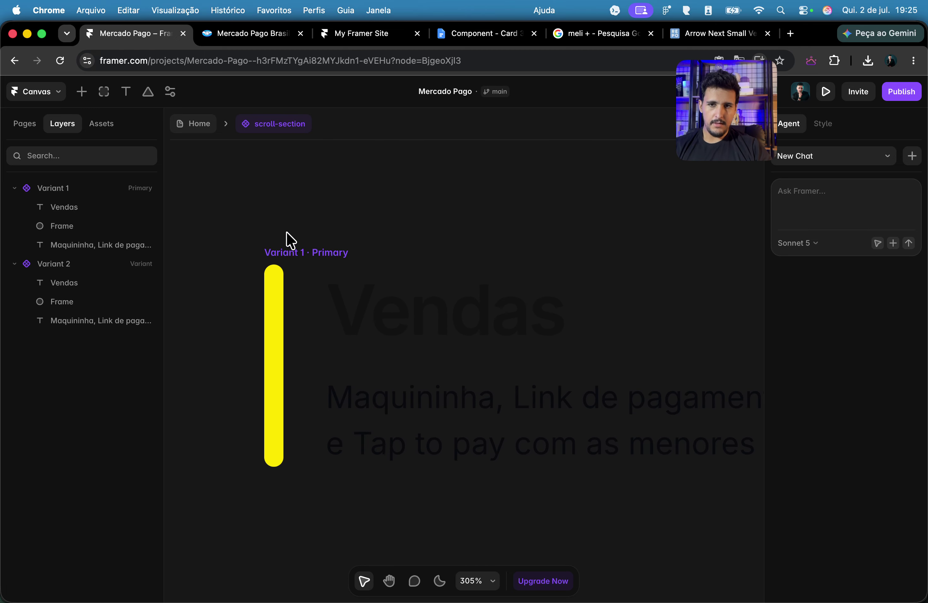
Step: Check the collapsed item on the Mercado Pago site, then set the opacity of Variant 2's description text to 0 in Framer
{"action": "left_click", "coordinate": [228, 39]}
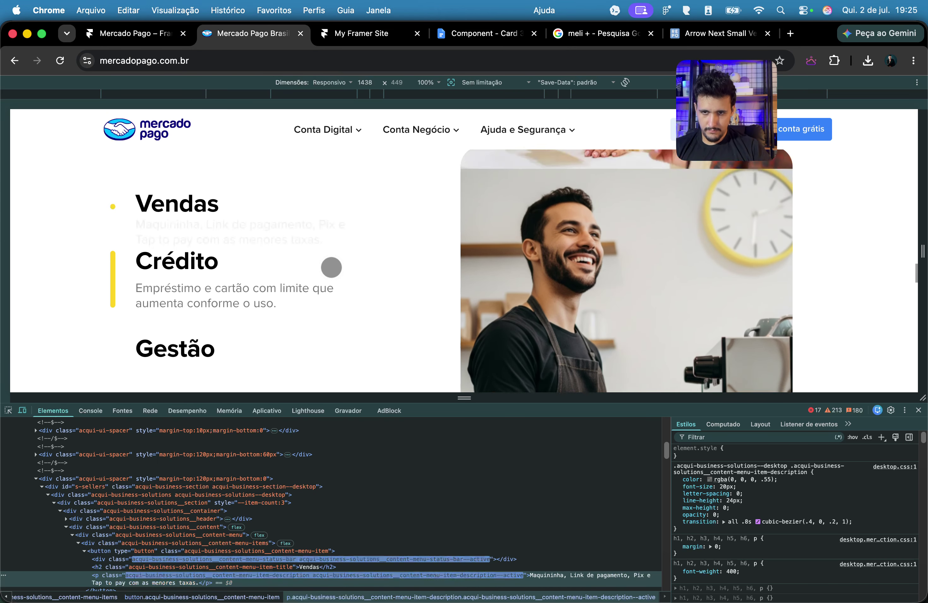
{"action": "left_click", "coordinate": [138, 39]}
{"action": "scroll", "coordinate": [572, 332], "scroll_direction": "right", "scroll_amount": 10}
{"action": "scroll", "coordinate": [410, 345], "scroll_direction": "left", "scroll_amount": 3}
{"action": "scroll", "coordinate": [442, 352], "scroll_direction": "right", "scroll_amount": 5}
{"action": "scroll", "coordinate": [628, 277], "scroll_direction": "right", "scroll_amount": 7}
{"action": "left_click", "coordinate": [355, 240]}
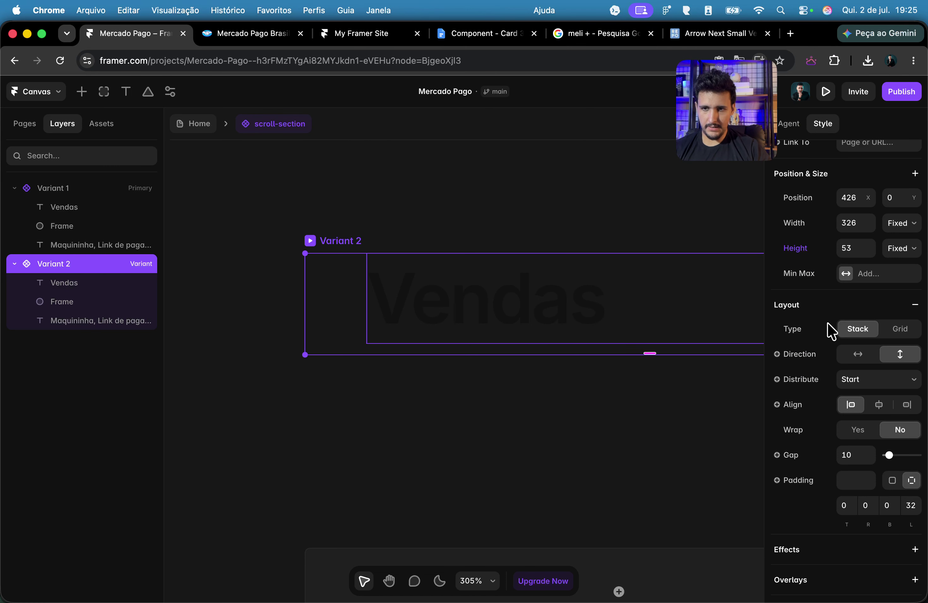
{"action": "left_click", "coordinate": [117, 322]}
{"action": "scroll", "coordinate": [913, 333], "scroll_direction": "down", "scroll_amount": 5}
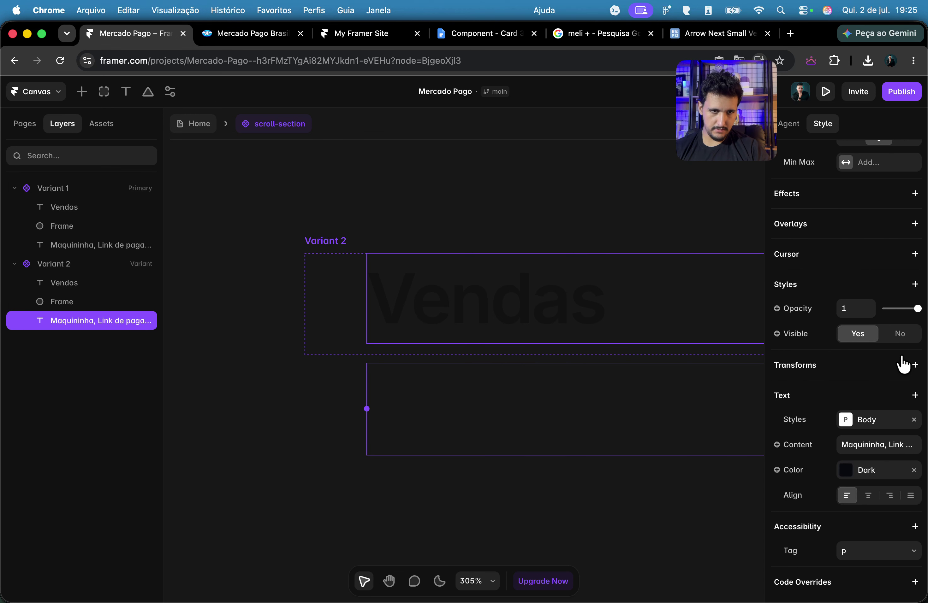
{"action": "left_click_drag", "start_coordinate": [908, 303], "coordinate": [828, 305]}
{"action": "left_click", "coordinate": [318, 419]}
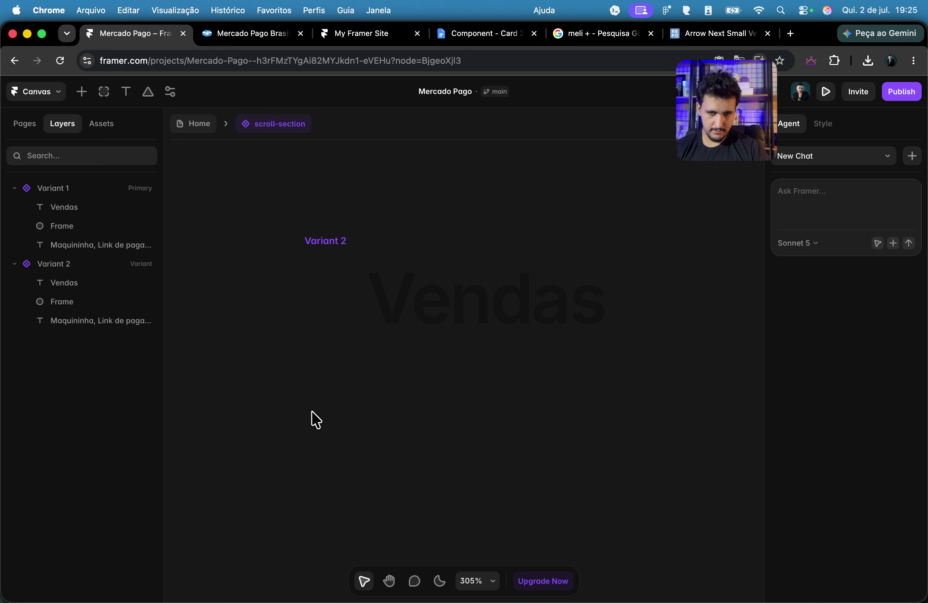
Step: Examine how the Vendas, Crédito and Gestão items expand and collapse while scrolling the Conta Negócio section on the Mercado Pago site
{"action": "scroll", "coordinate": [366, 434], "scroll_direction": "left", "scroll_amount": 5}
{"action": "scroll", "coordinate": [443, 435], "scroll_direction": "up", "scroll_amount": 5, "text": "ctrl"}
{"action": "scroll", "coordinate": [444, 440], "scroll_direction": "right", "scroll_amount": 7}
{"action": "scroll", "coordinate": [445, 441], "scroll_direction": "left", "scroll_amount": 4}
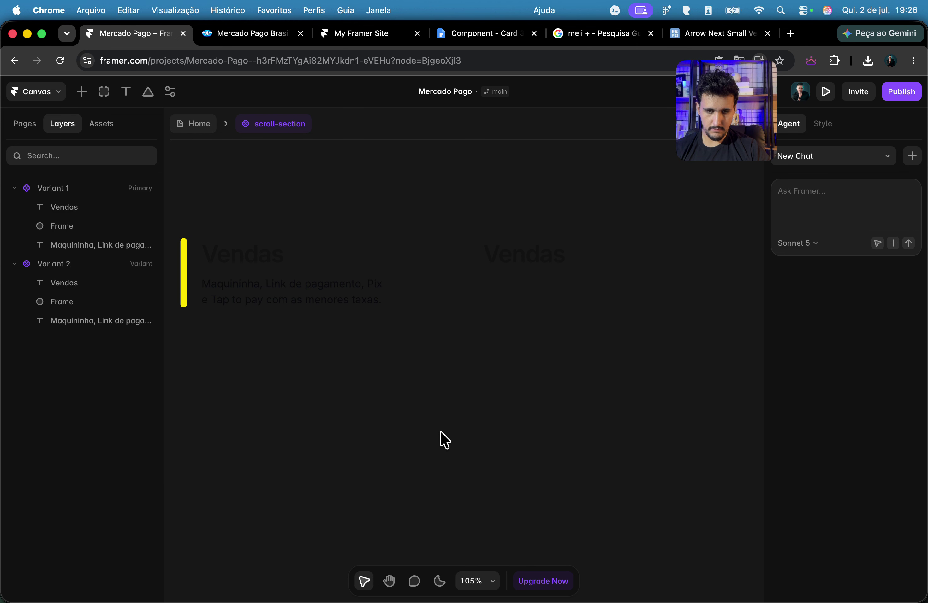
{"action": "left_click", "coordinate": [236, 31]}
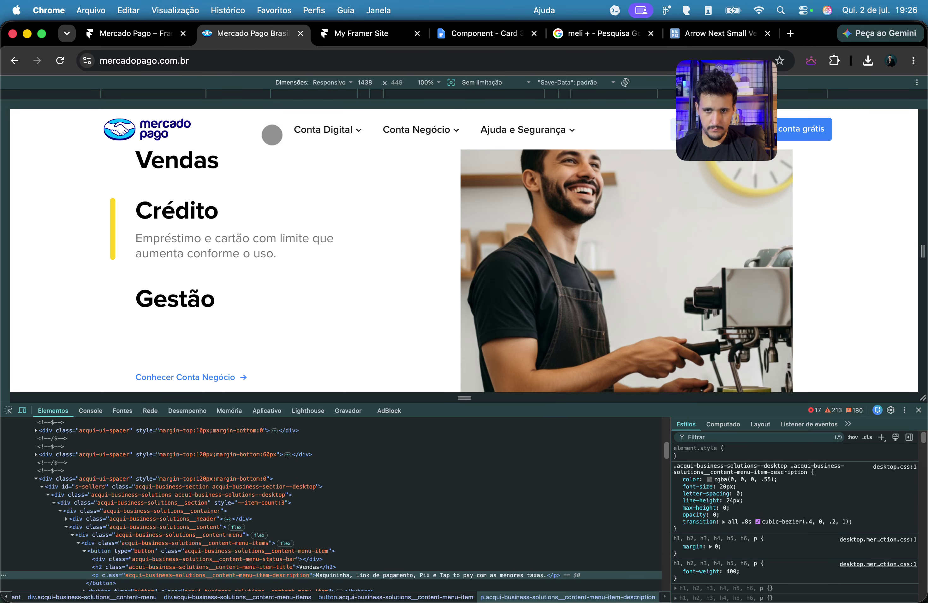
{"action": "scroll", "coordinate": [314, 220], "scroll_direction": "down", "scroll_amount": 5}
{"action": "scroll", "coordinate": [316, 243], "scroll_direction": "up", "scroll_amount": 3}
{"action": "scroll", "coordinate": [318, 273], "scroll_direction": "up", "scroll_amount": 3}
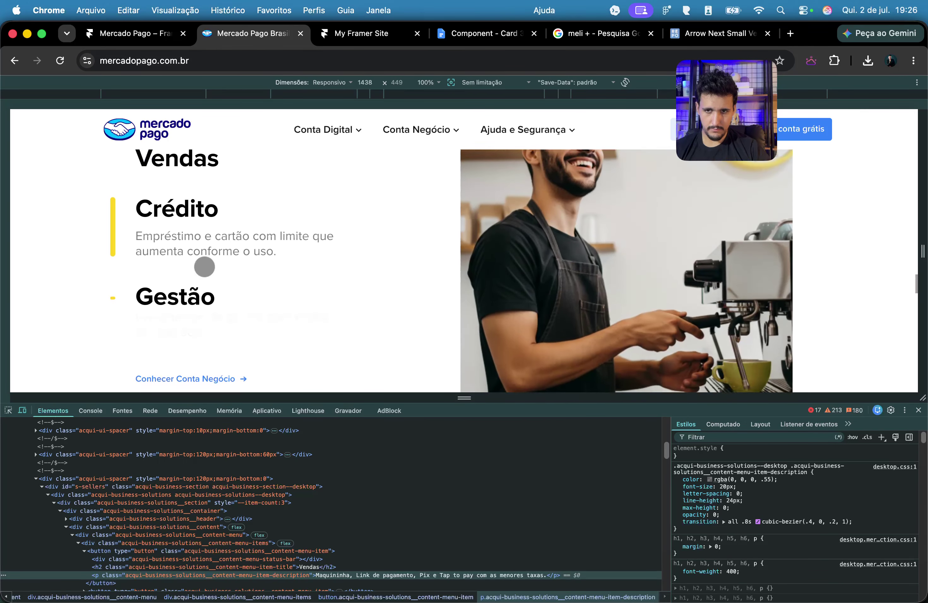
{"action": "scroll", "coordinate": [280, 242], "scroll_direction": "up", "scroll_amount": 5}
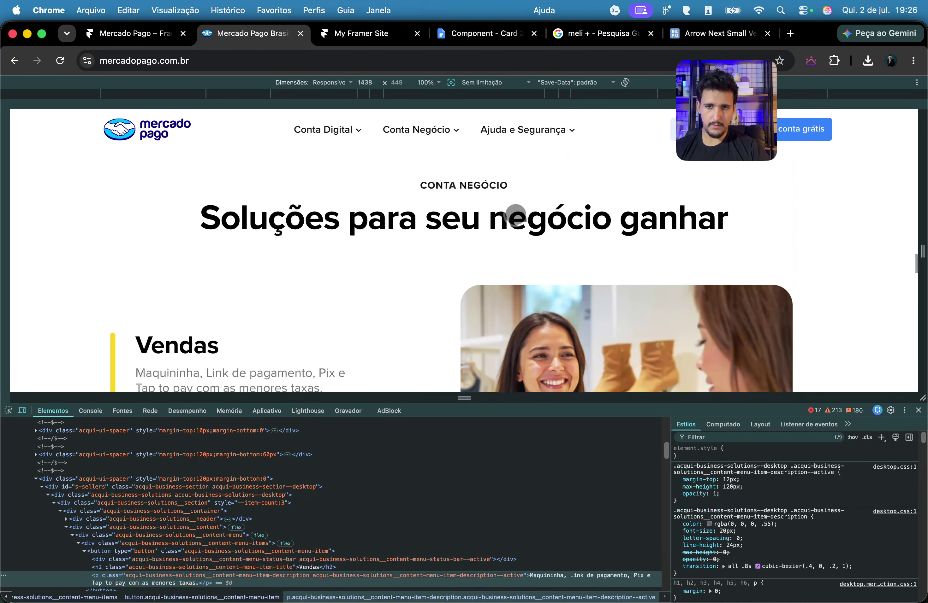
{"action": "scroll", "coordinate": [286, 249], "scroll_direction": "down", "scroll_amount": 6}
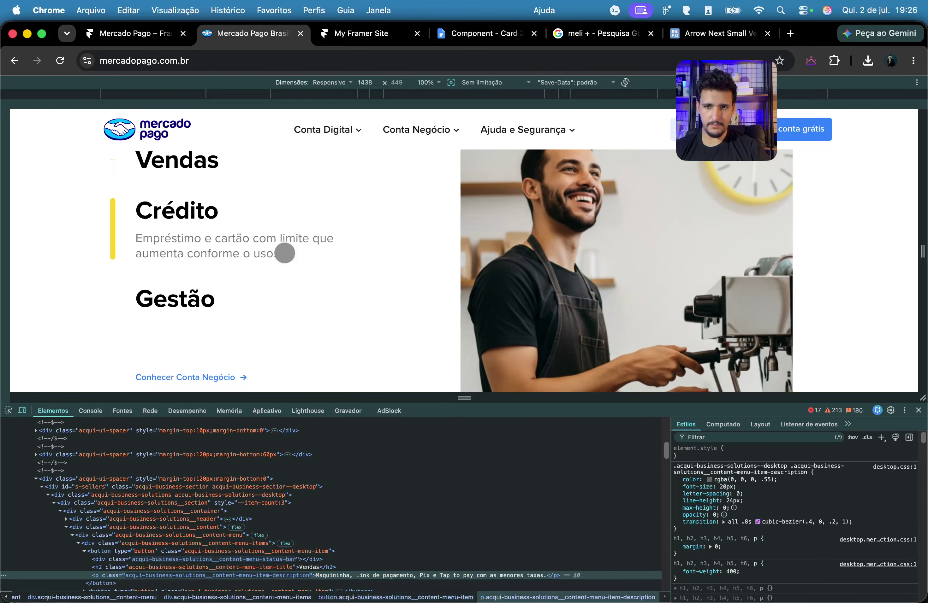
Step: Return to Framer and apply the Secondary color style to the description text in the scroll-section component's primary variant
{"action": "left_click", "coordinate": [133, 39]}
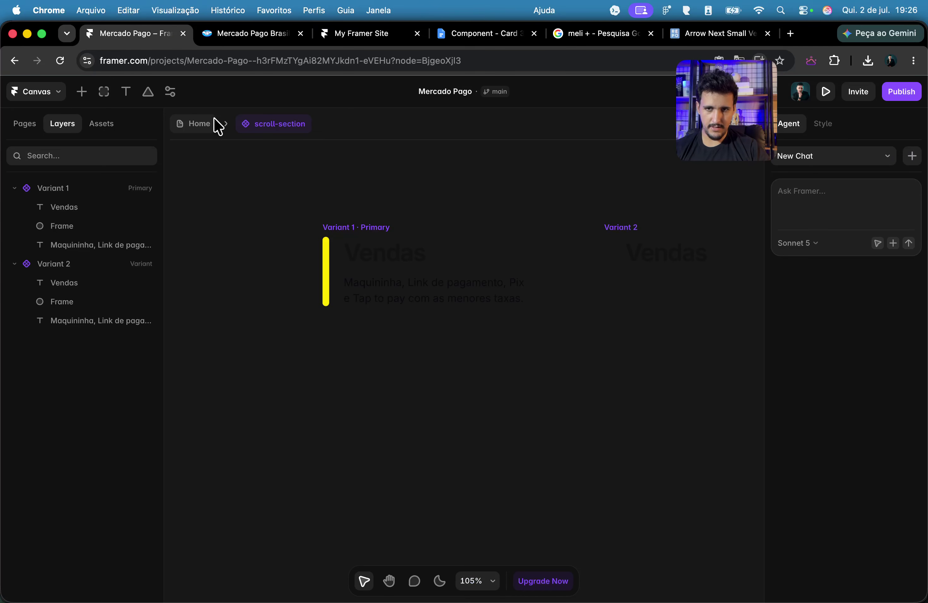
{"action": "left_click", "coordinate": [201, 124]}
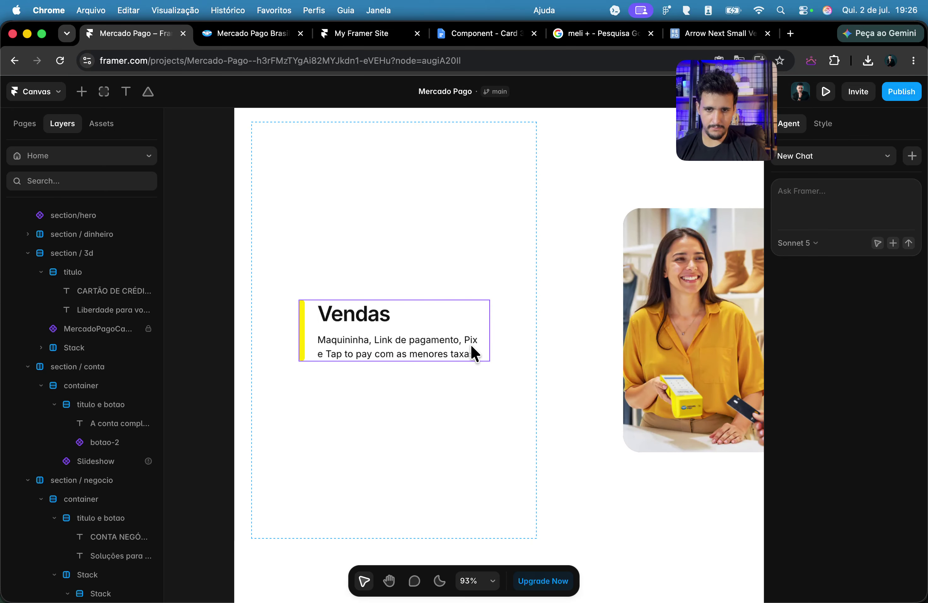
{"action": "double_click", "coordinate": [407, 331]}
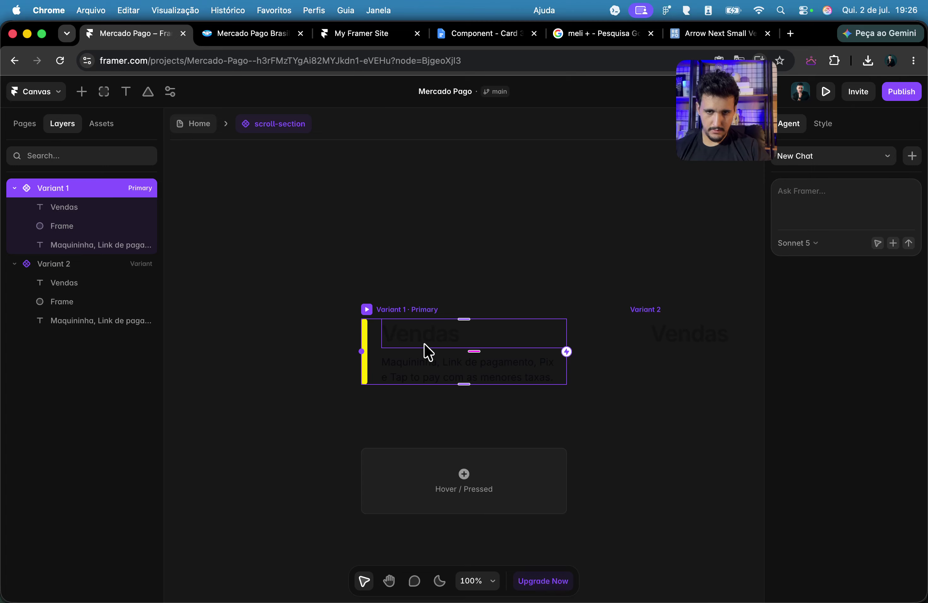
{"action": "left_click", "coordinate": [658, 329]}
{"action": "left_click", "coordinate": [129, 321]}
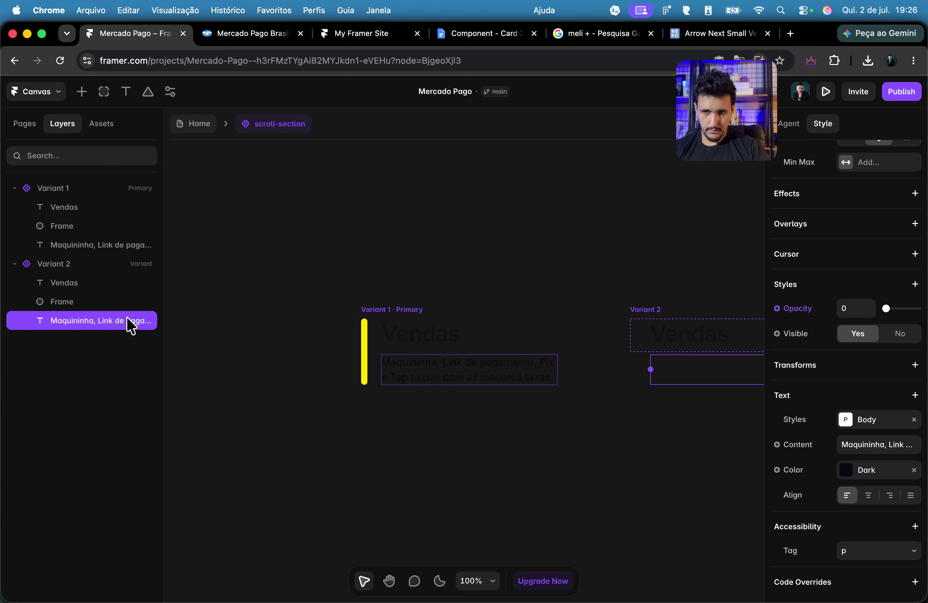
{"action": "left_click", "coordinate": [416, 378]}
{"action": "left_click", "coordinate": [879, 480]}
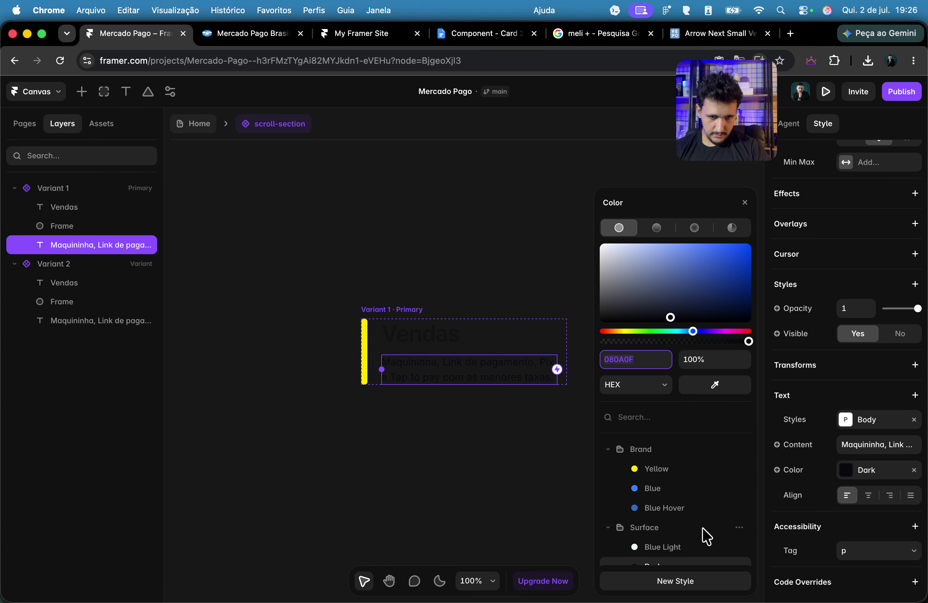
{"action": "left_click", "coordinate": [613, 520]}
{"action": "left_click", "coordinate": [684, 555]}
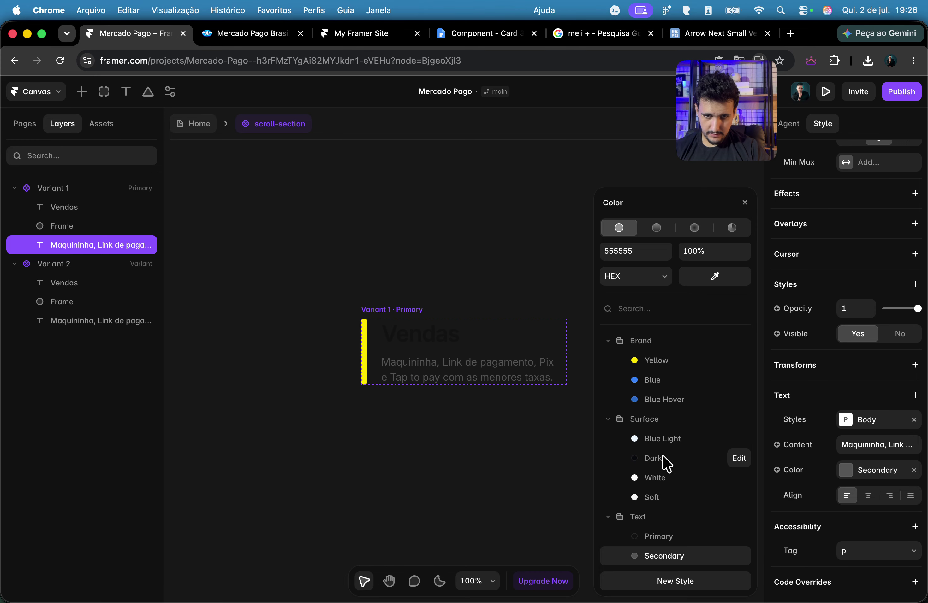
Step: On the Home page, duplicate the scroll-section instance twice and set the enclosing stack's gap to 48
{"action": "left_click", "coordinate": [212, 130]}
{"action": "left_click", "coordinate": [280, 325]}
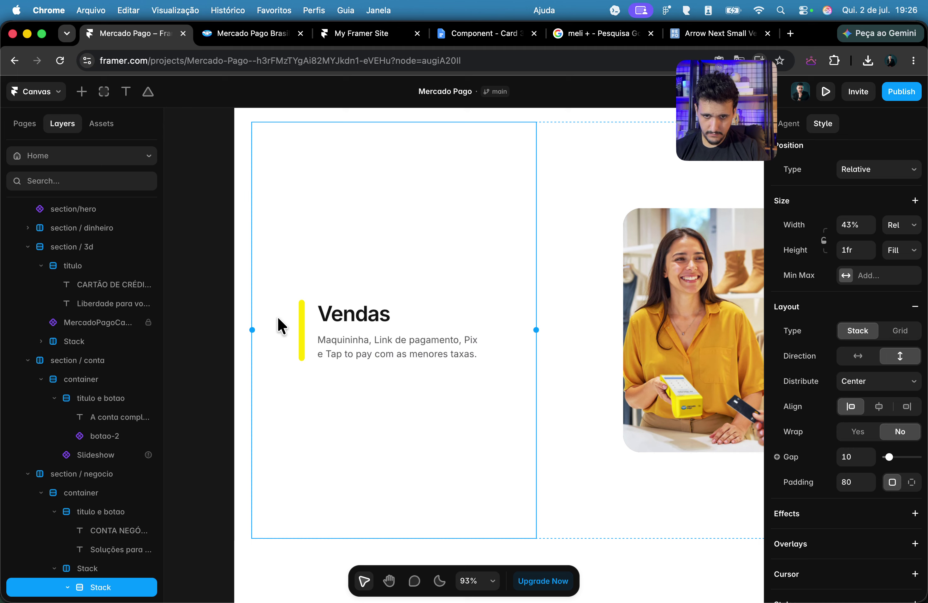
{"action": "key", "text": "super+d"}
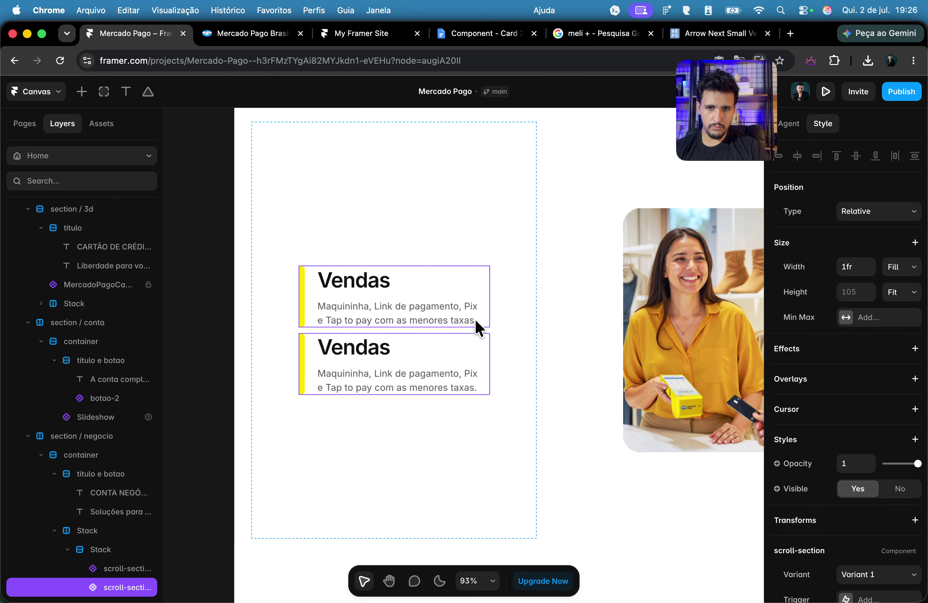
{"action": "key", "text": "super+d"}
{"action": "left_click", "coordinate": [412, 204]}
{"action": "left_click", "coordinate": [847, 456]}
{"action": "type", "text": "48"}
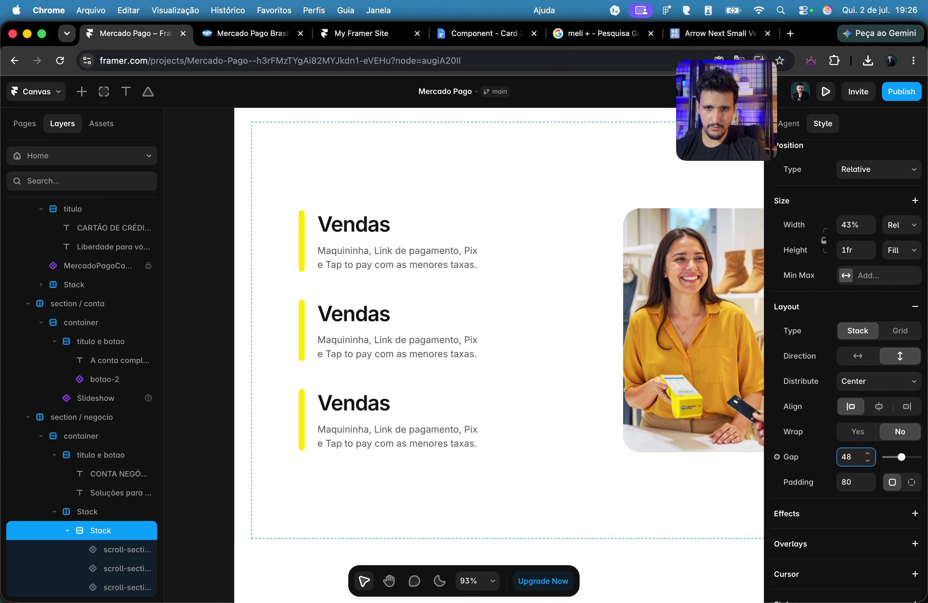
Step: Open the scroll-section component and create a plain text variable for the content of the primary variant's Vendas heading
{"action": "left_click", "coordinate": [237, 35]}
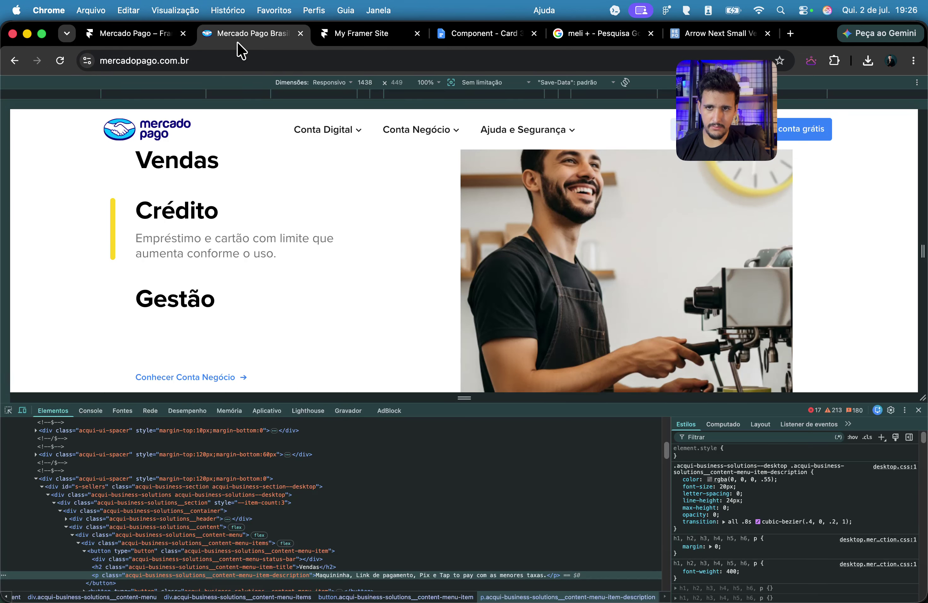
{"action": "left_click", "coordinate": [106, 31]}
{"action": "left_click", "coordinate": [414, 338]}
{"action": "double_click", "coordinate": [414, 337]}
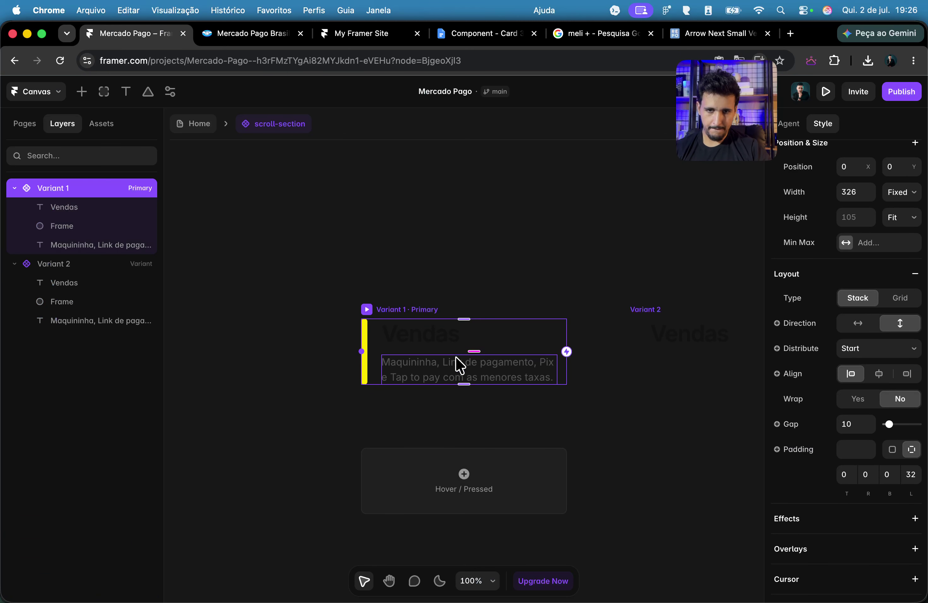
{"action": "left_click", "coordinate": [451, 331]}
{"action": "left_click", "coordinate": [813, 445]}
{"action": "mouse_move", "coordinate": [821, 482]}
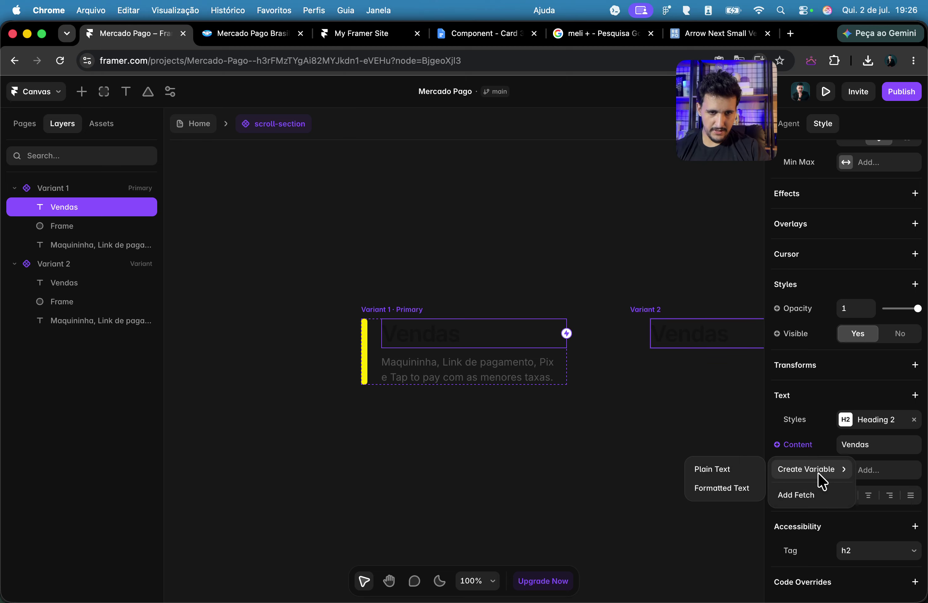
{"action": "left_click", "coordinate": [713, 470]}
{"action": "left_click", "coordinate": [720, 465]}
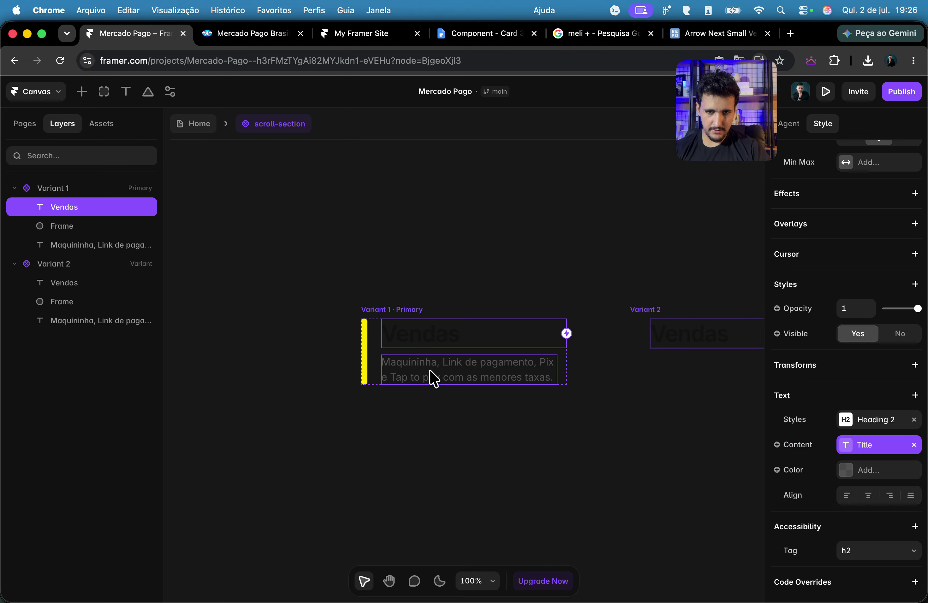
Step: Create a plain text variable for the content of the primary variant's description text
{"action": "left_click", "coordinate": [430, 370]}
{"action": "left_click", "coordinate": [798, 446]}
{"action": "mouse_move", "coordinate": [805, 468]}
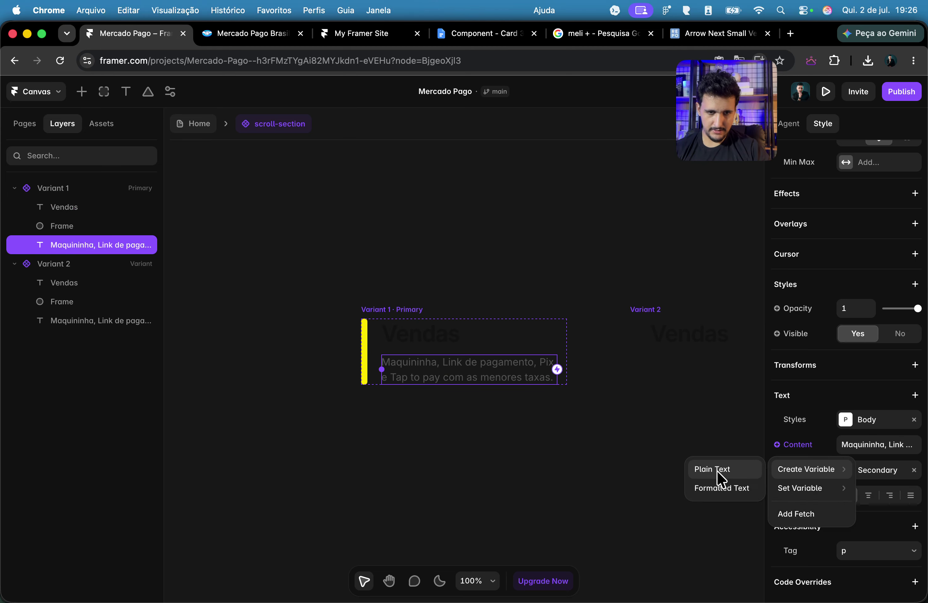
{"action": "left_click", "coordinate": [717, 471]}
{"action": "left_click", "coordinate": [673, 496]}
Step: Go back to the Home page, then inspect the Crédito description on the Mercado Pago site and copy its text
{"action": "left_click", "coordinate": [198, 123]}
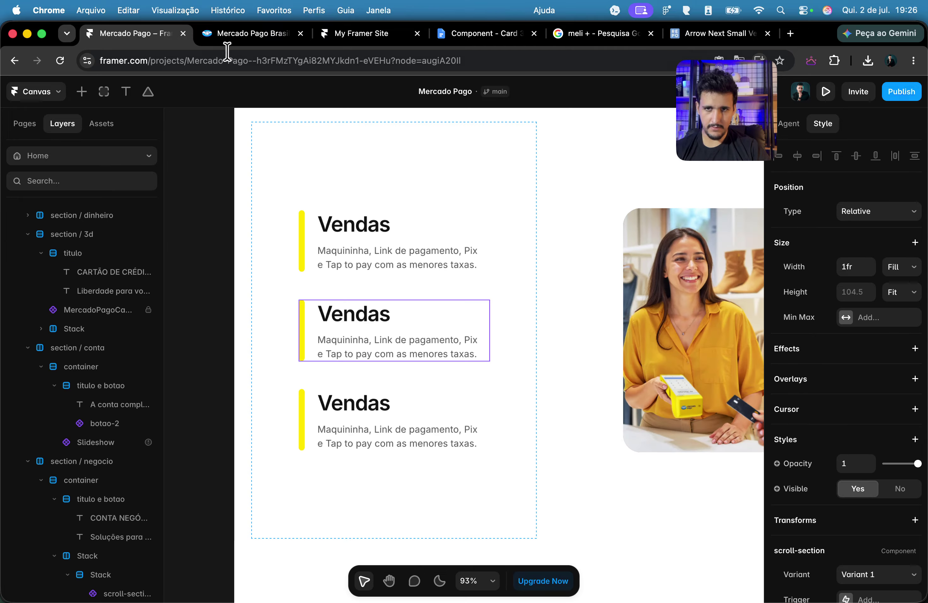
{"action": "left_click", "coordinate": [243, 34]}
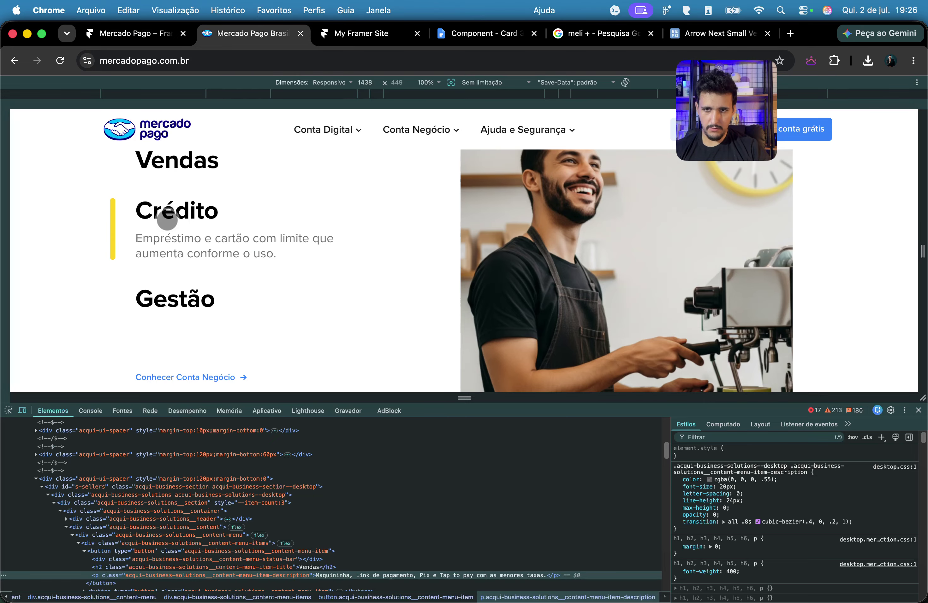
{"action": "left_click", "coordinate": [8, 411]}
{"action": "left_click", "coordinate": [219, 261]}
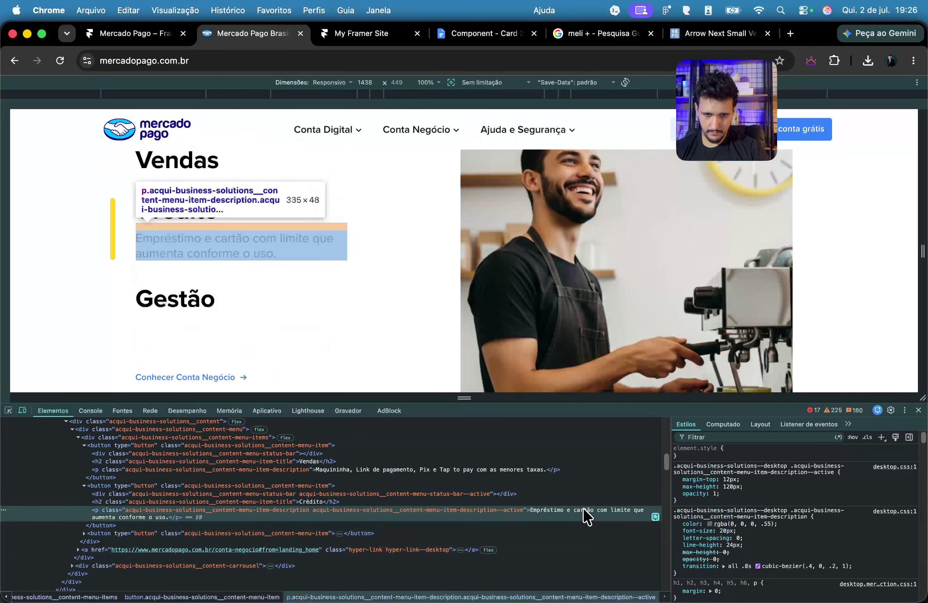
{"action": "double_click", "coordinate": [582, 508]}
Step: In Framer, set the middle scroll-section's text to "Empréstimo e cartão com limite que aumenta conforme o uso." and its title to "Crédito"
{"action": "left_click", "coordinate": [161, 43]}
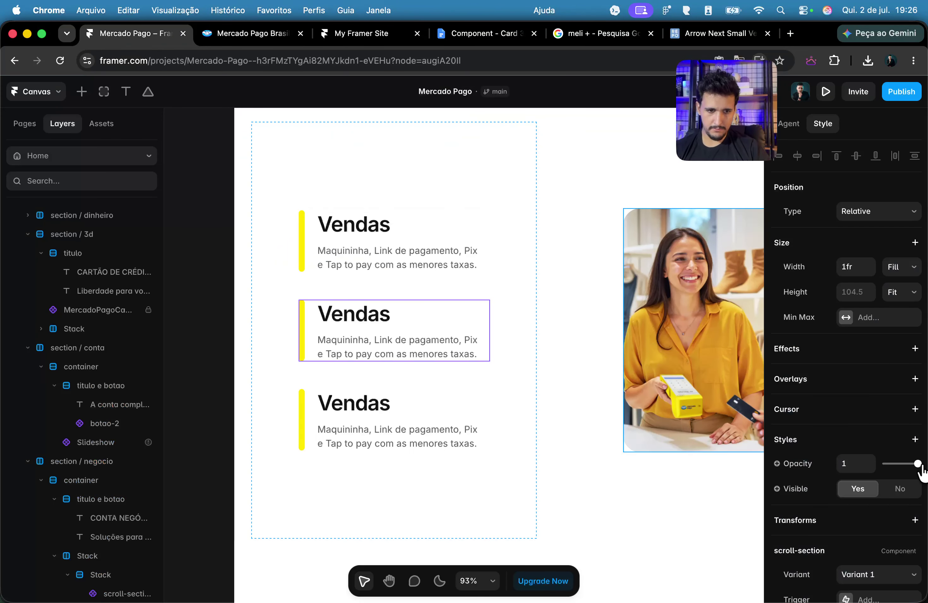
{"action": "scroll", "coordinate": [914, 464], "scroll_direction": "down", "scroll_amount": 4}
{"action": "left_click", "coordinate": [854, 494]}
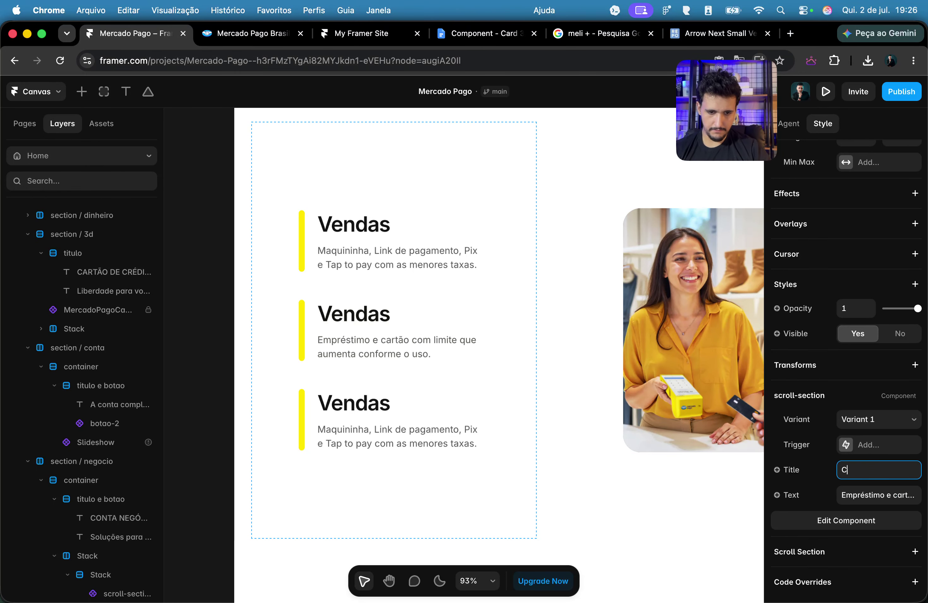
{"action": "type", "text": "ito"}
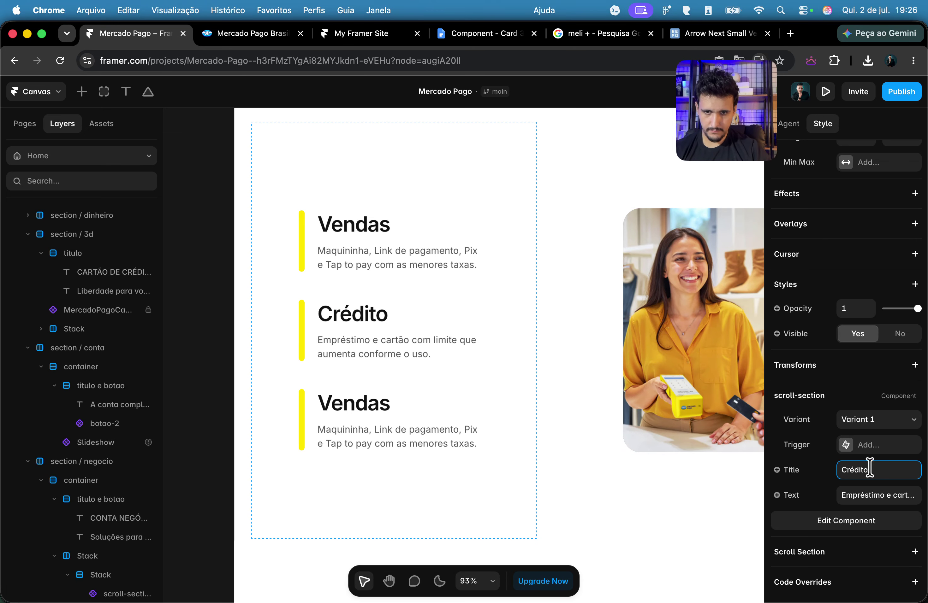
Step: On the Mercado Pago site, expand the Gestão item, inspect its description and copy the text
{"action": "left_click", "coordinate": [235, 34]}
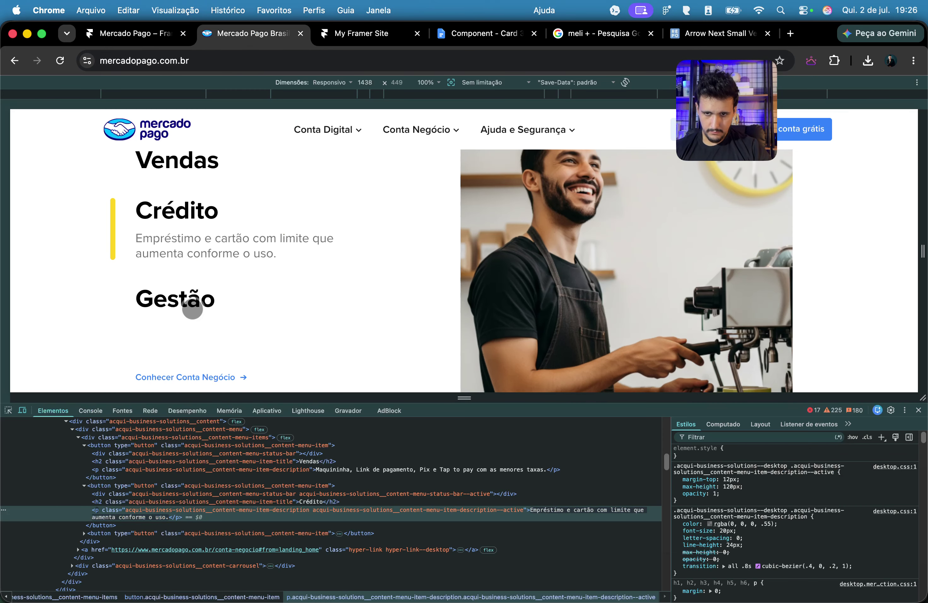
{"action": "left_click", "coordinate": [195, 320]}
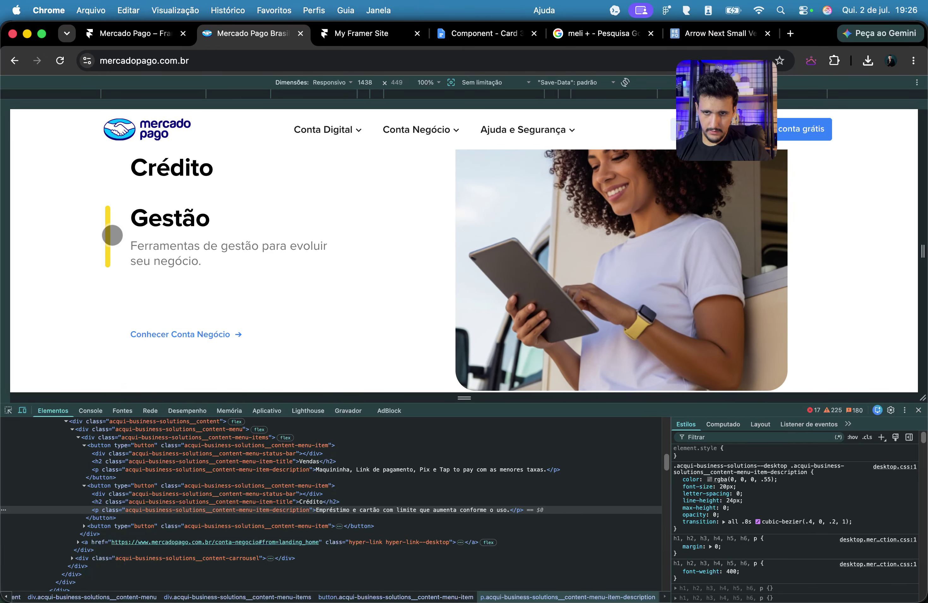
{"action": "left_click", "coordinate": [9, 411]}
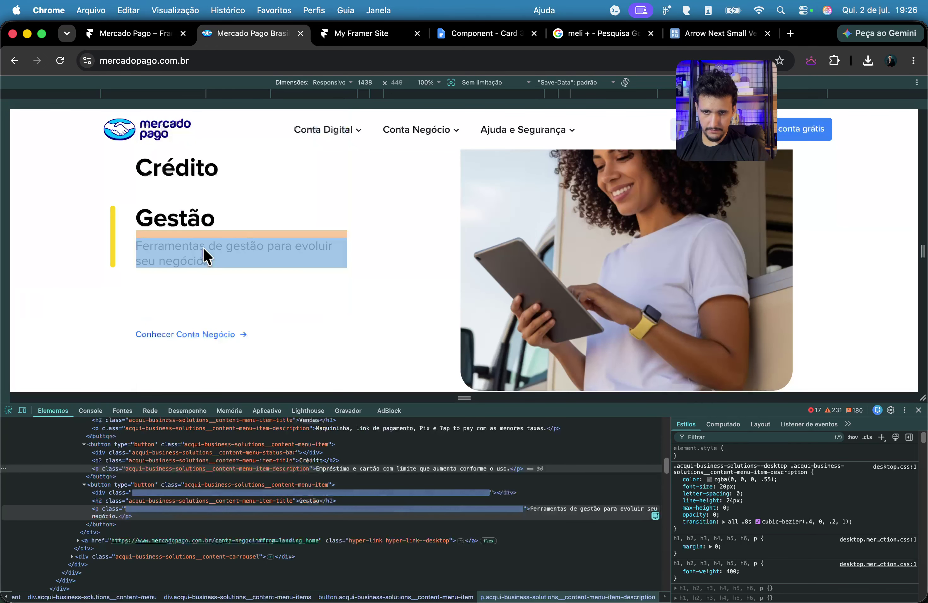
{"action": "left_click", "coordinate": [203, 252]}
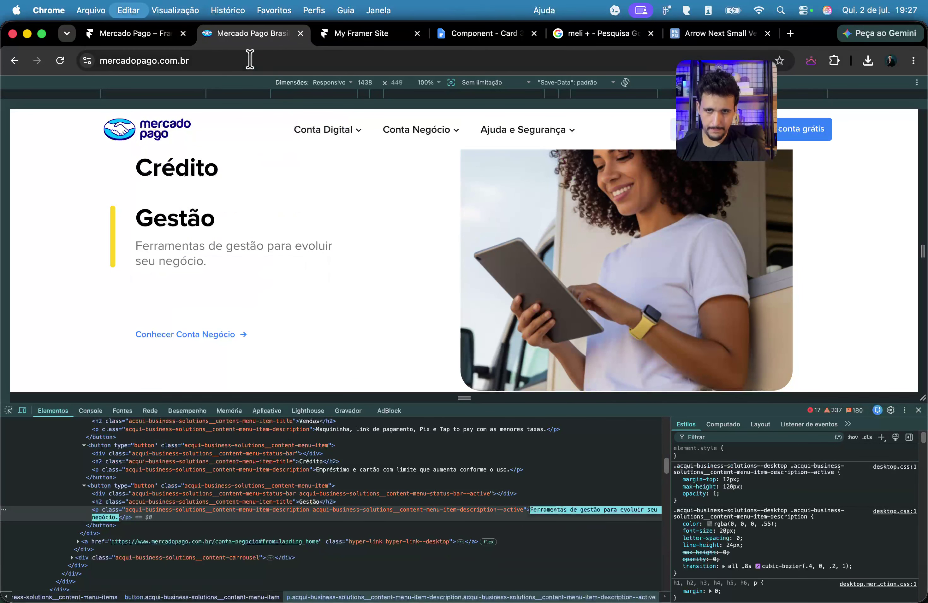
Step: In Framer, set the lowest scroll-section's title to "Gestão" and its text to "Ferramentas de gestão para evoluir seu negócio."
{"action": "left_click", "coordinate": [133, 35]}
{"action": "left_click", "coordinate": [428, 417]}
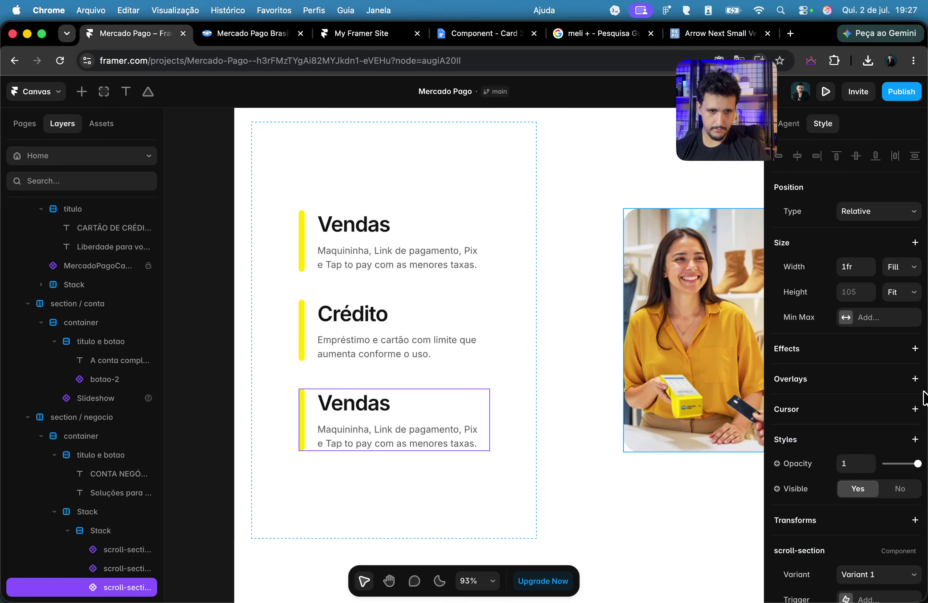
{"action": "left_click", "coordinate": [900, 466]}
{"action": "type", "text": "Gestão"}
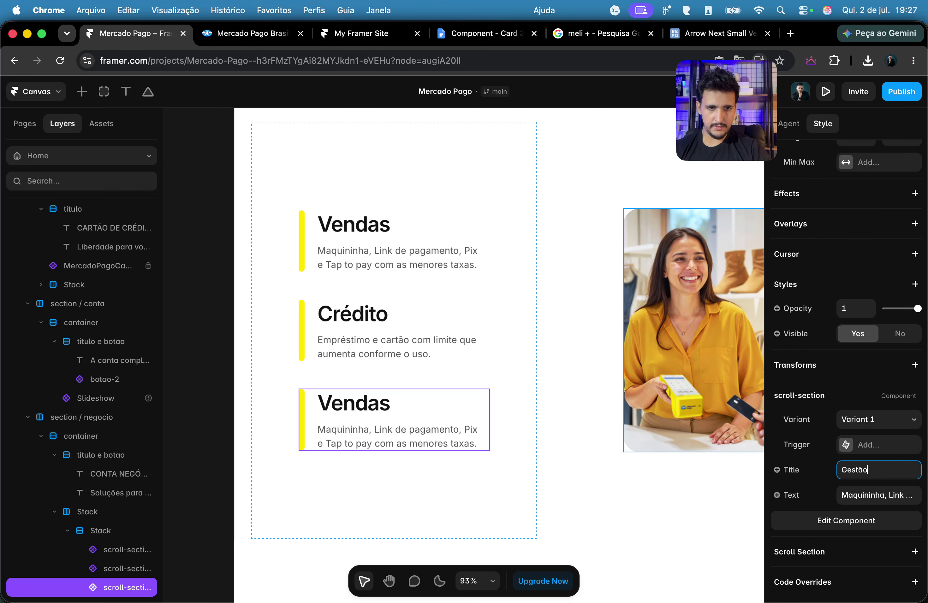
{"action": "key", "text": "Return"}
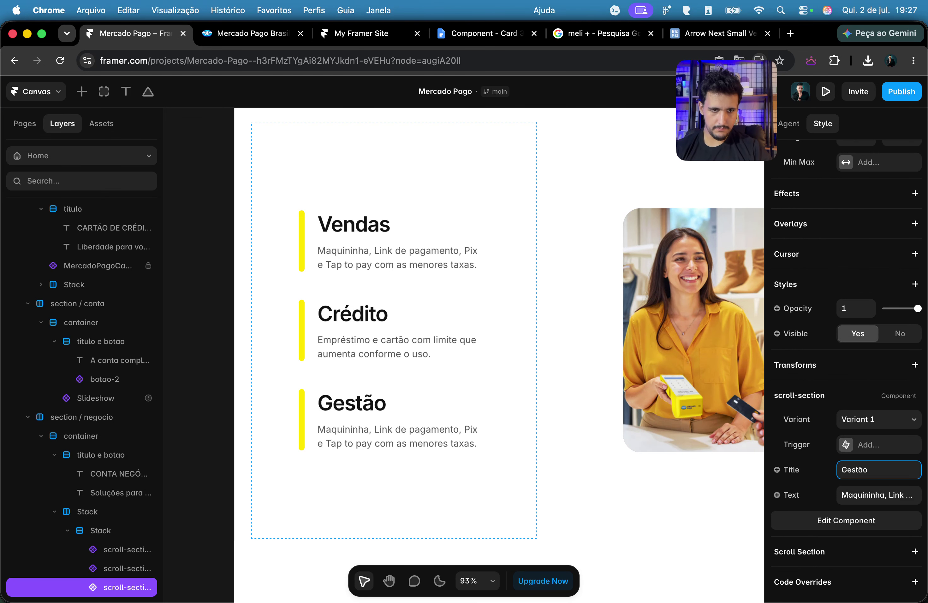
{"action": "left_click", "coordinate": [895, 501]}
{"action": "type", "text": "Ferramentas de gestão para evoluir seu negócio."}
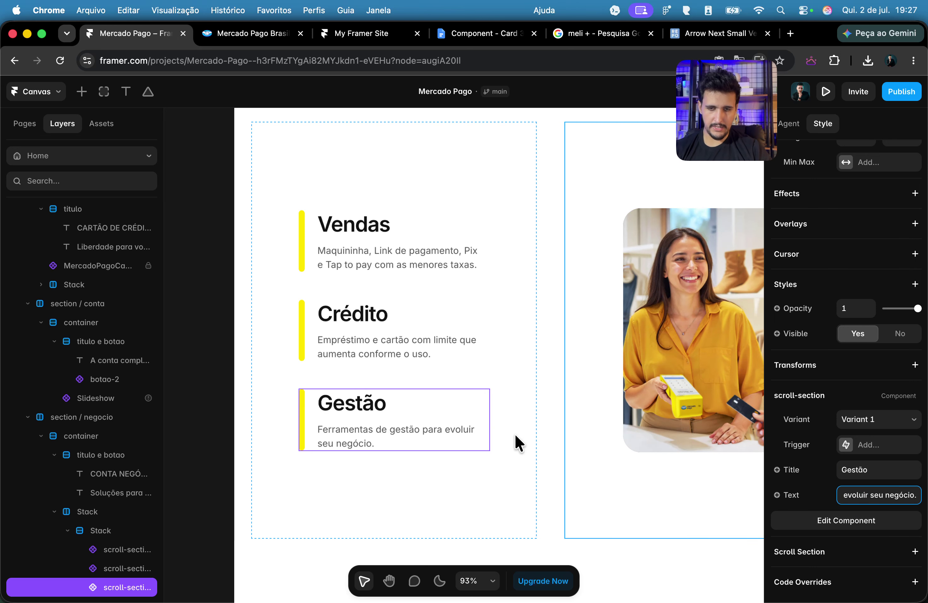
Step: Switch the Crédito and Gestão scroll-section instances together to Variant 2
{"action": "scroll", "coordinate": [450, 286], "scroll_direction": "right", "scroll_amount": 3}
{"action": "scroll", "coordinate": [451, 286], "scroll_direction": "down", "scroll_amount": 2}
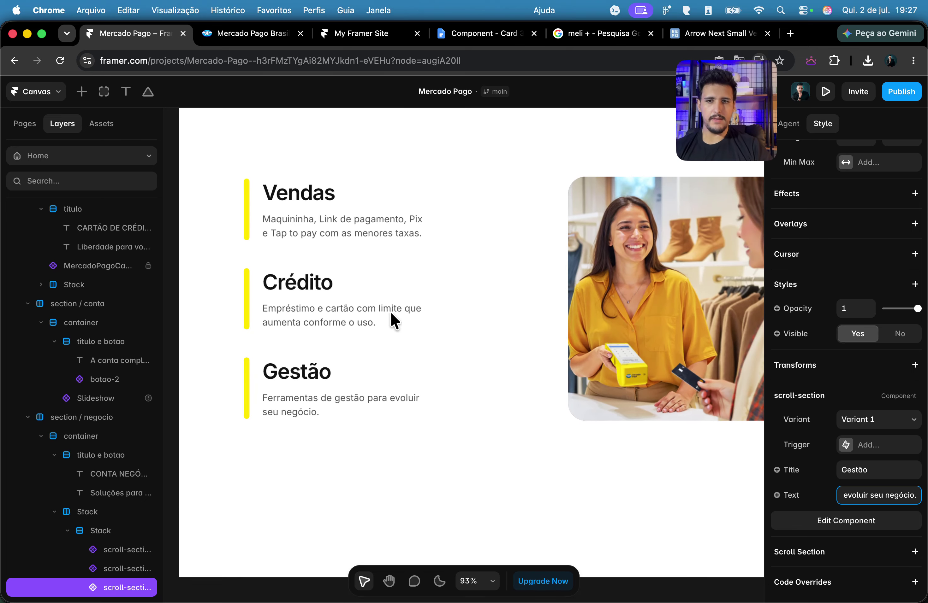
{"action": "left_click", "coordinate": [388, 313]}
{"action": "left_click", "coordinate": [357, 382], "text": "shift"}
{"action": "left_click", "coordinate": [880, 471]}
{"action": "left_click", "coordinate": [874, 484]}
{"action": "left_click", "coordinate": [587, 534]}
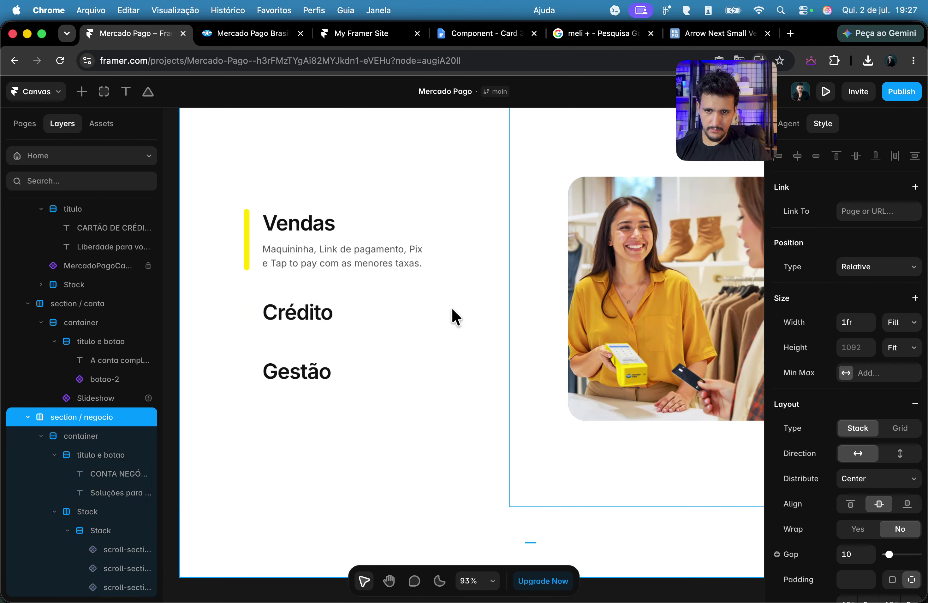
Step: Compare with the original site, then in the scroll-section's primary variant set the padding to 0 and move the yellow bar outside its left edge
{"action": "left_click", "coordinate": [219, 28]}
{"action": "scroll", "coordinate": [311, 188], "scroll_direction": "up", "scroll_amount": 3}
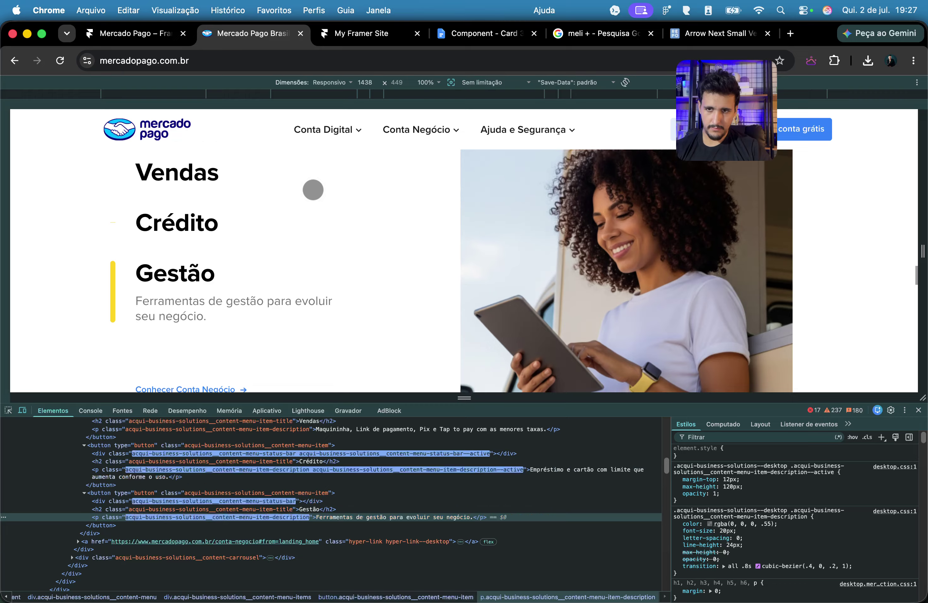
{"action": "left_click", "coordinate": [155, 35]}
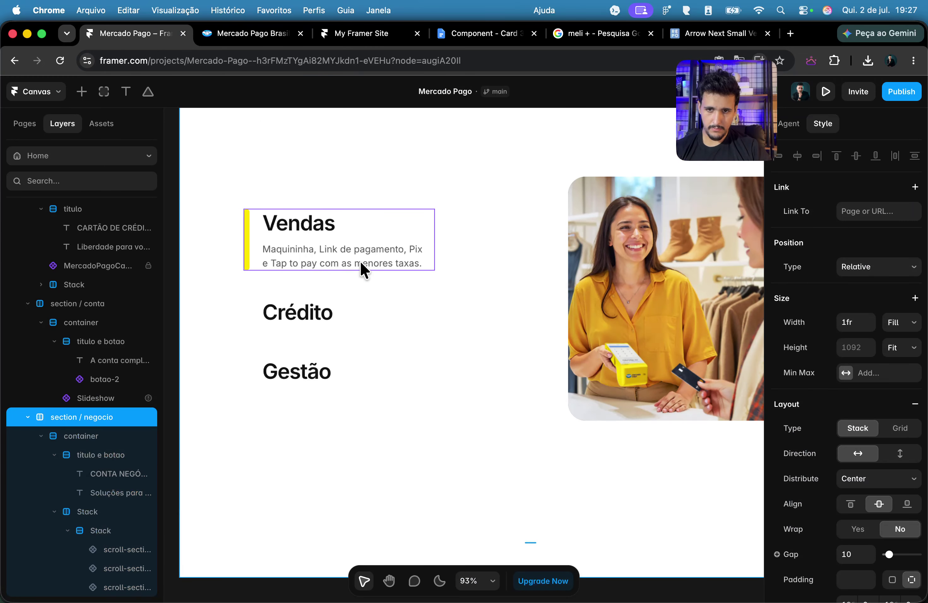
{"action": "double_click", "coordinate": [309, 249]}
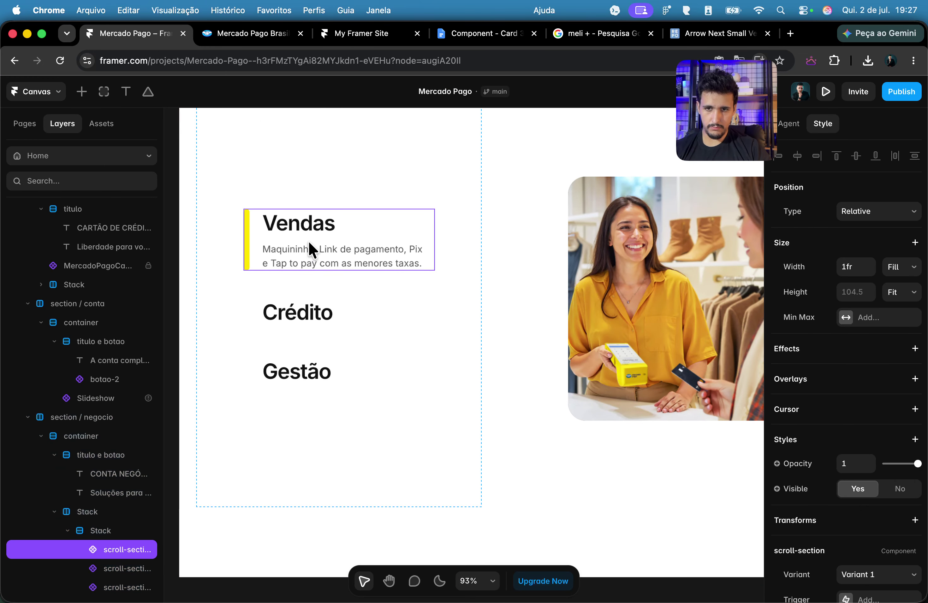
{"action": "scroll", "coordinate": [371, 375], "scroll_direction": "up", "scroll_amount": 5}
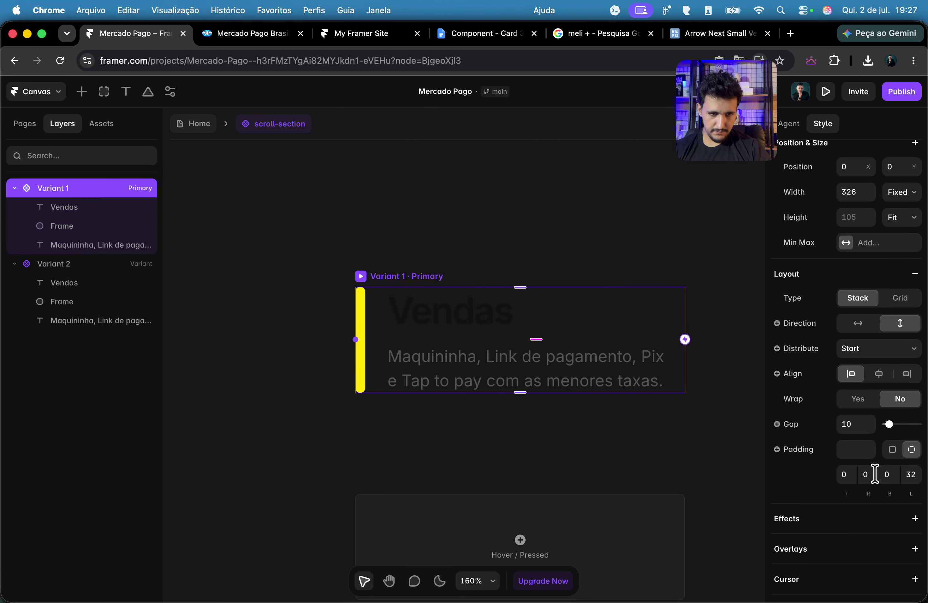
{"action": "left_click", "coordinate": [892, 449]}
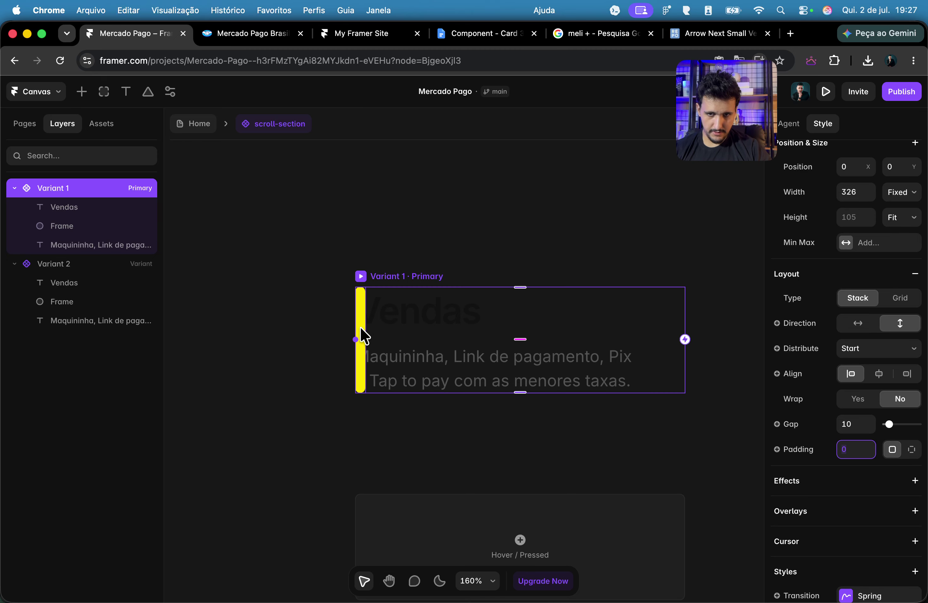
{"action": "left_click", "coordinate": [361, 315]}
{"action": "left_click_drag", "start_coordinate": [365, 322], "coordinate": [337, 317]}
Step: Set the primary variant's overflow to Visible and return to the Home page
{"action": "left_click", "coordinate": [393, 276]}
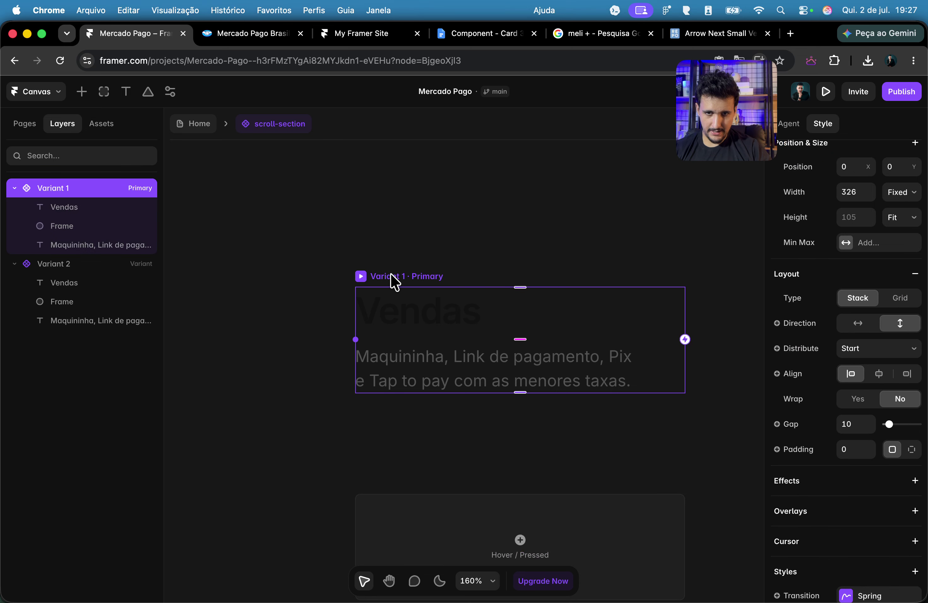
{"action": "scroll", "coordinate": [862, 470], "scroll_direction": "down", "scroll_amount": 10}
{"action": "left_click", "coordinate": [854, 339]}
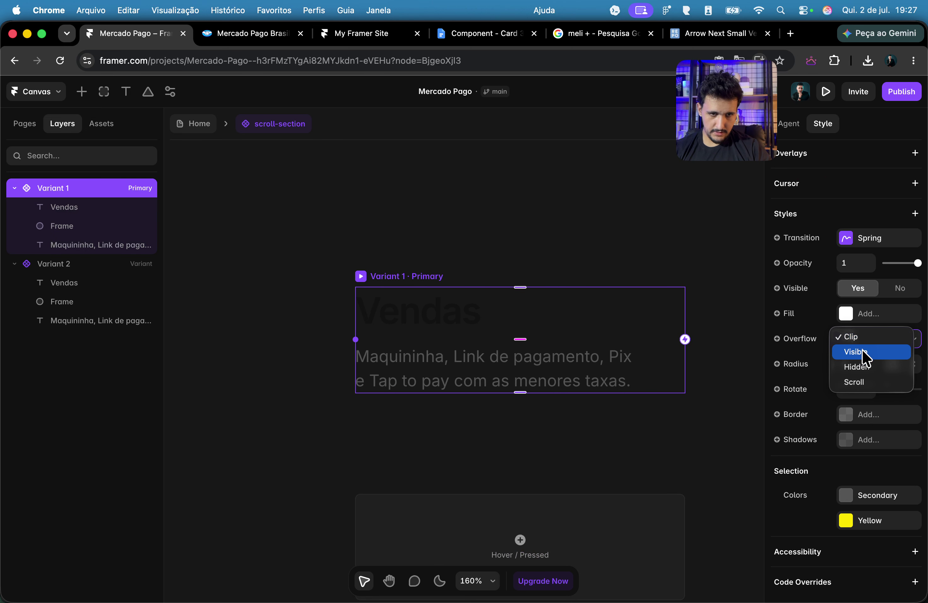
{"action": "left_click", "coordinate": [866, 355]}
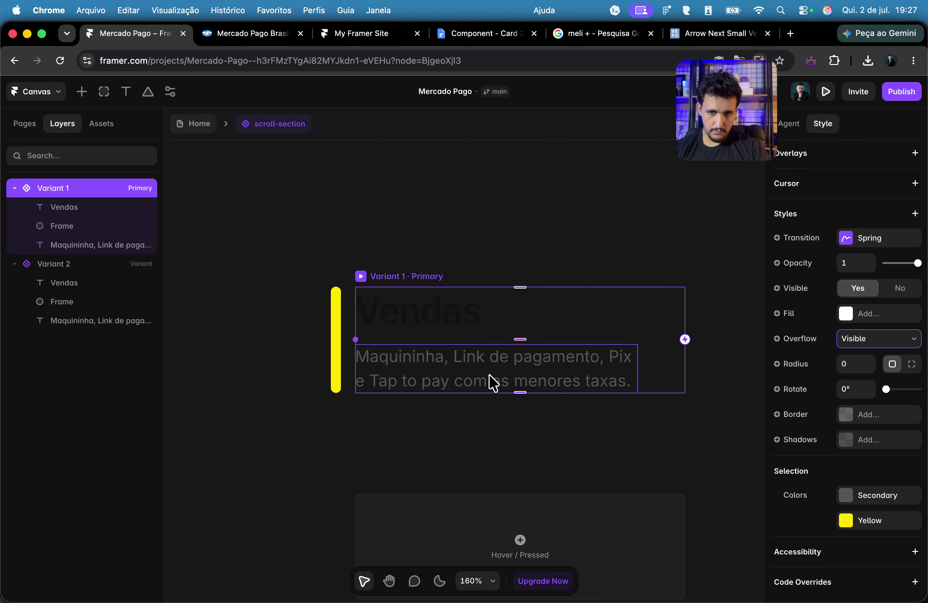
{"action": "left_click", "coordinate": [544, 460]}
{"action": "scroll", "coordinate": [536, 454], "scroll_direction": "right", "scroll_amount": 10}
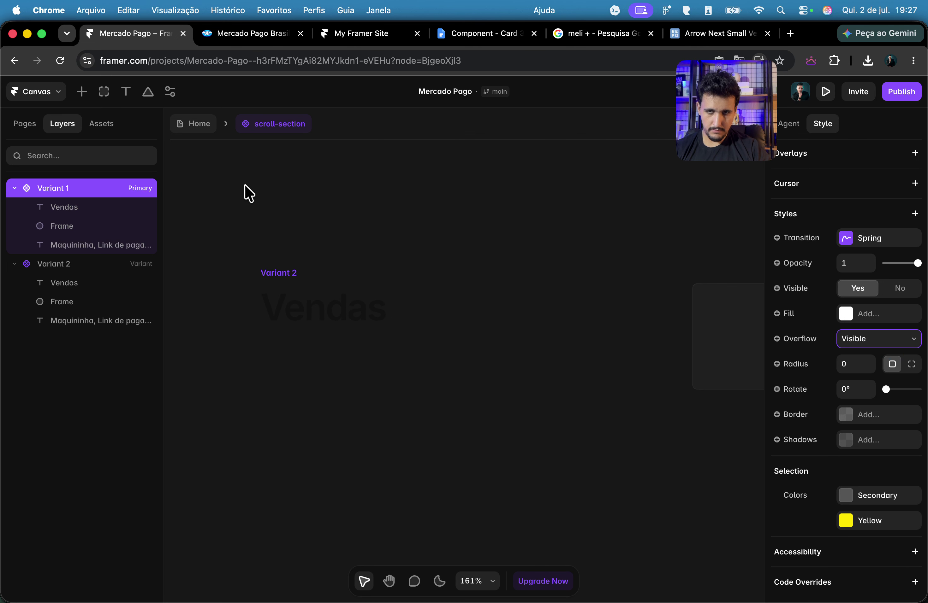
{"action": "left_click", "coordinate": [200, 126]}
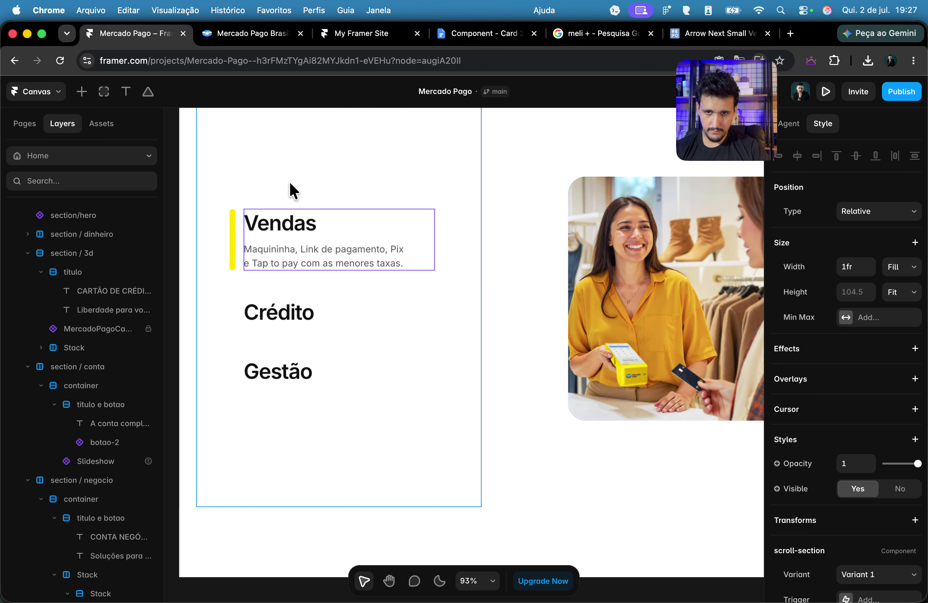
Step: Reopen the scroll-section component, move the primary variant's yellow bar farther out to a left offset of -31, and return to Home
{"action": "left_click_drag", "start_coordinate": [290, 190], "coordinate": [411, 191]}
{"action": "double_click", "coordinate": [379, 251]}
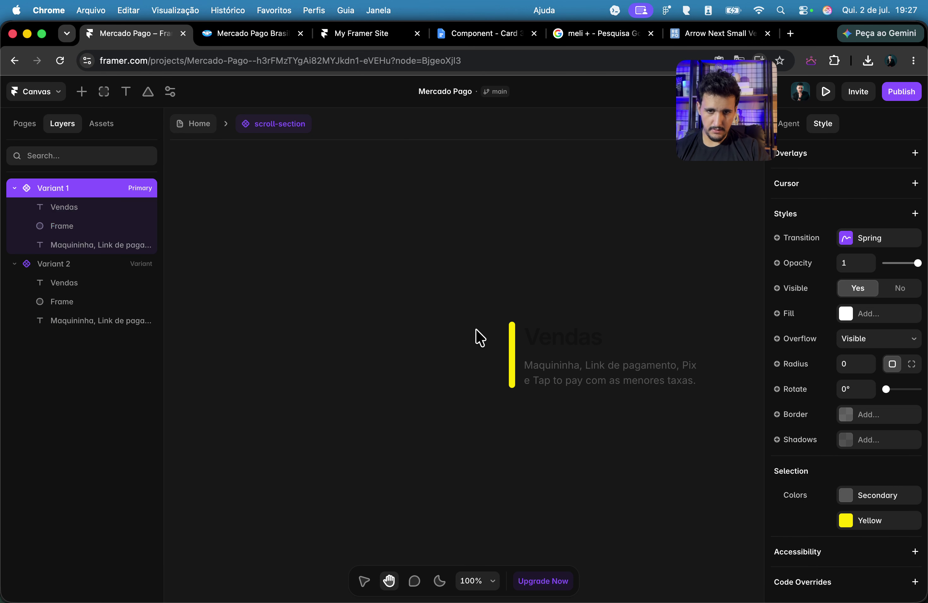
{"action": "left_click", "coordinate": [514, 343]}
{"action": "scroll", "coordinate": [514, 344], "scroll_direction": "up", "scroll_amount": 5}
{"action": "left_click_drag", "start_coordinate": [513, 342], "coordinate": [502, 342]}
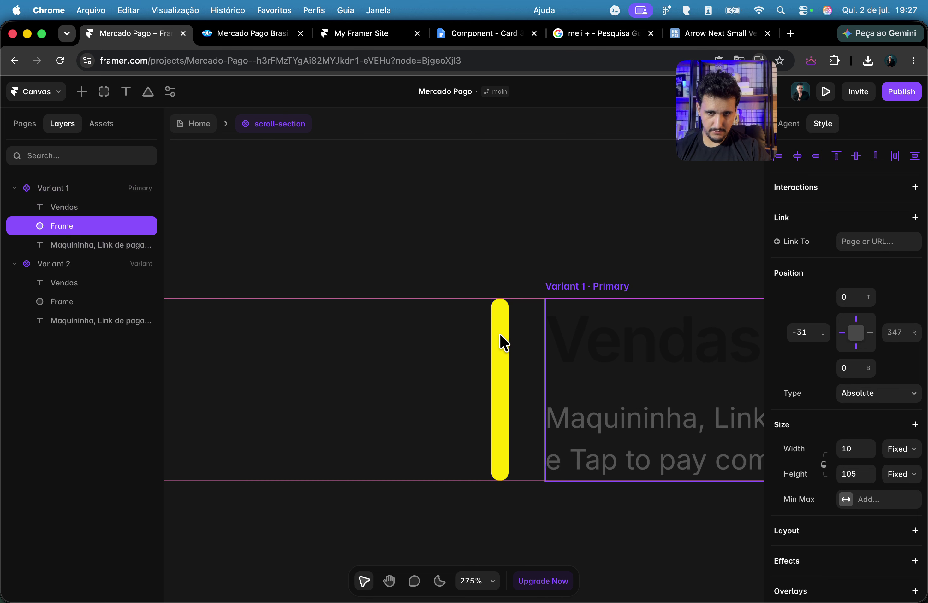
{"action": "left_click", "coordinate": [191, 125]}
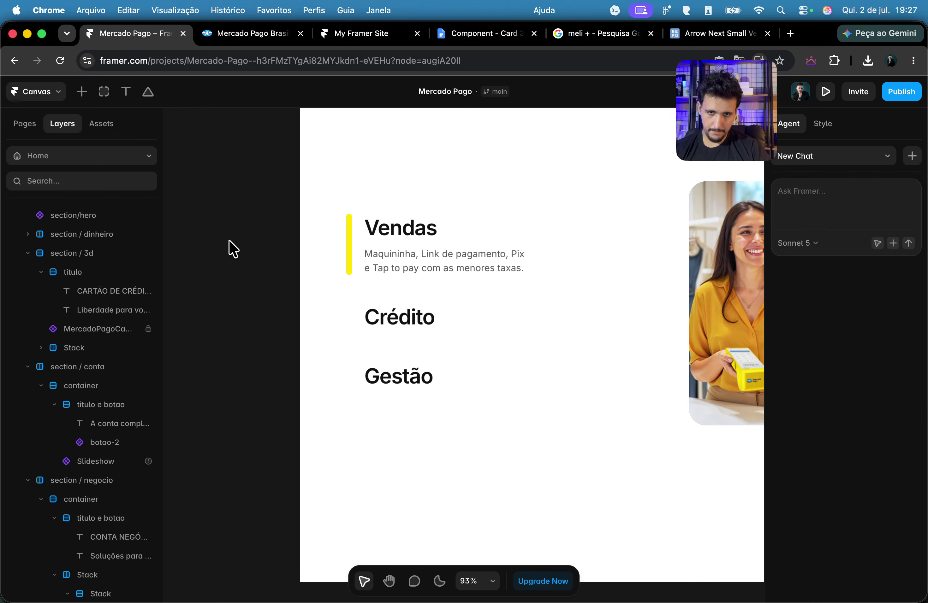
Step: Check the yellow bar's spacing beside the Vendas, Crédito and Gestão list and the list's placement next to the photo
{"action": "scroll", "coordinate": [232, 248], "scroll_direction": "right", "scroll_amount": 2}
{"action": "scroll", "coordinate": [377, 349], "scroll_direction": "right", "scroll_amount": 2}
{"action": "scroll", "coordinate": [377, 350], "scroll_direction": "up", "scroll_amount": 2}
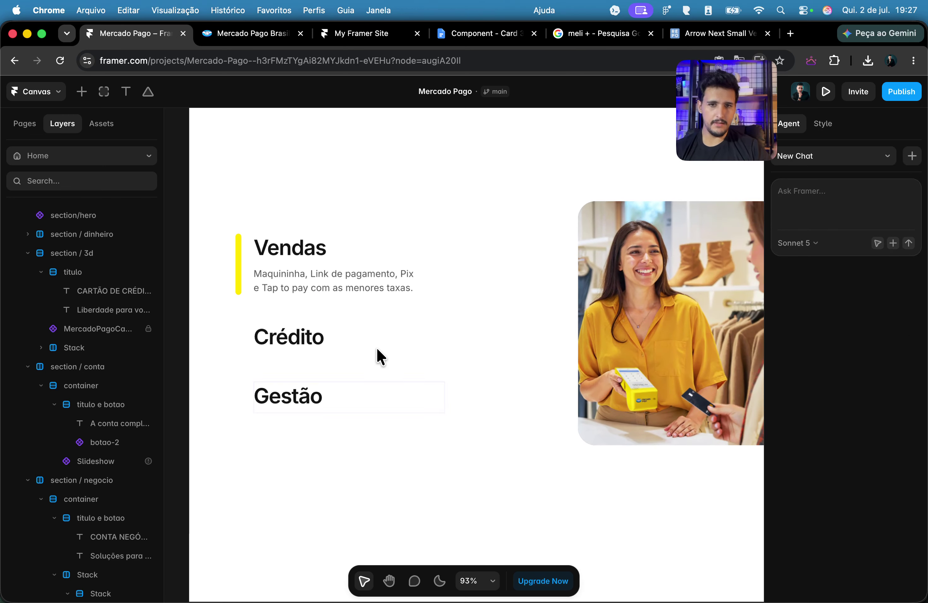
{"action": "scroll", "coordinate": [377, 349], "scroll_direction": "right", "scroll_amount": 4}
{"action": "scroll", "coordinate": [376, 350], "scroll_direction": "up", "scroll_amount": 2}
{"action": "scroll", "coordinate": [378, 354], "scroll_direction": "left", "scroll_amount": 3}
{"action": "scroll", "coordinate": [378, 355], "scroll_direction": "down", "scroll_amount": 1}
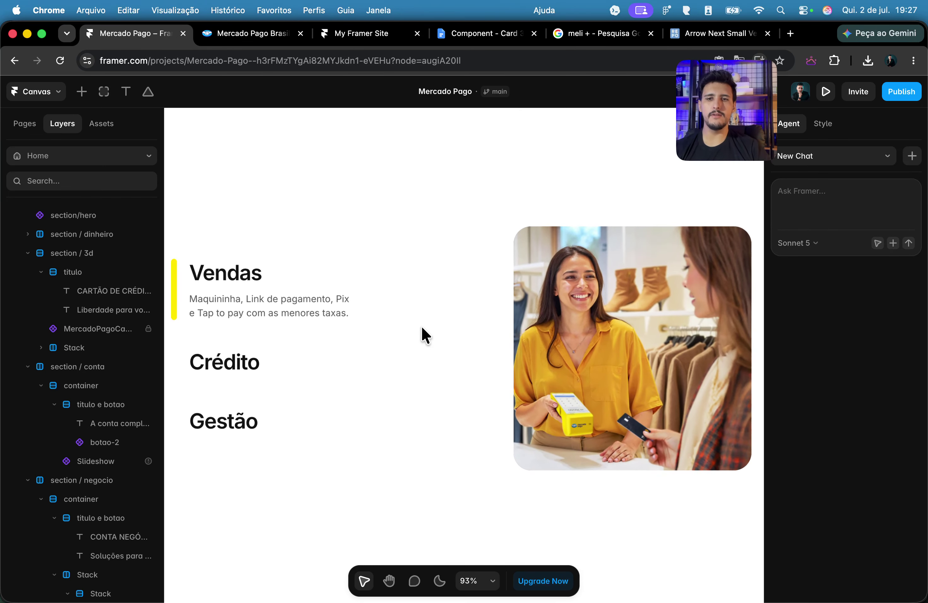
Step: Rename the stack that holds the three items and the photo to "sticky" and set its position type to Sticky
{"action": "left_click", "coordinate": [448, 245]}
{"action": "scroll", "coordinate": [448, 244], "scroll_direction": "down", "scroll_amount": 5}
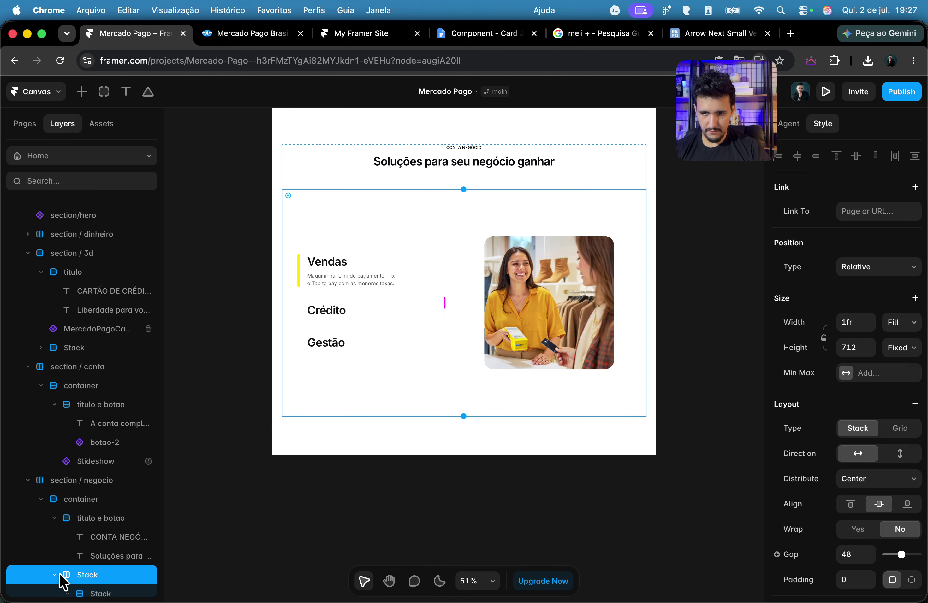
{"action": "scroll", "coordinate": [103, 486], "scroll_direction": "down", "scroll_amount": 6}
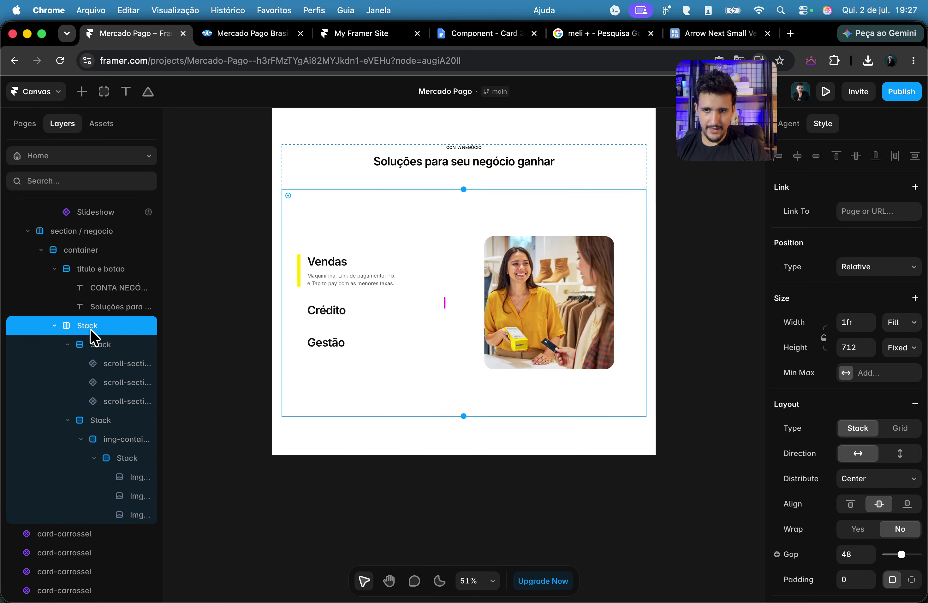
{"action": "left_click", "coordinate": [67, 420]}
{"action": "left_click", "coordinate": [68, 396]}
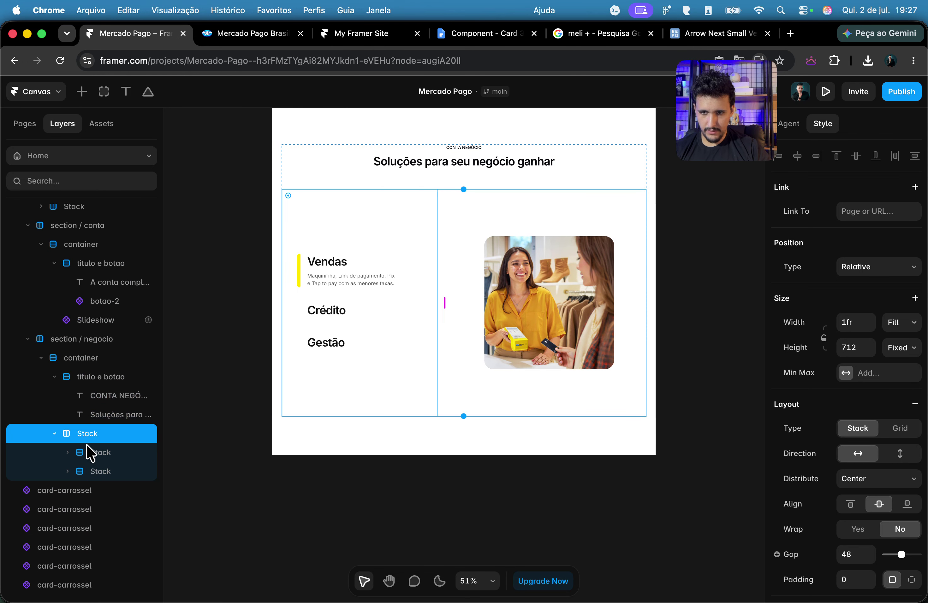
{"action": "double_click", "coordinate": [78, 433]}
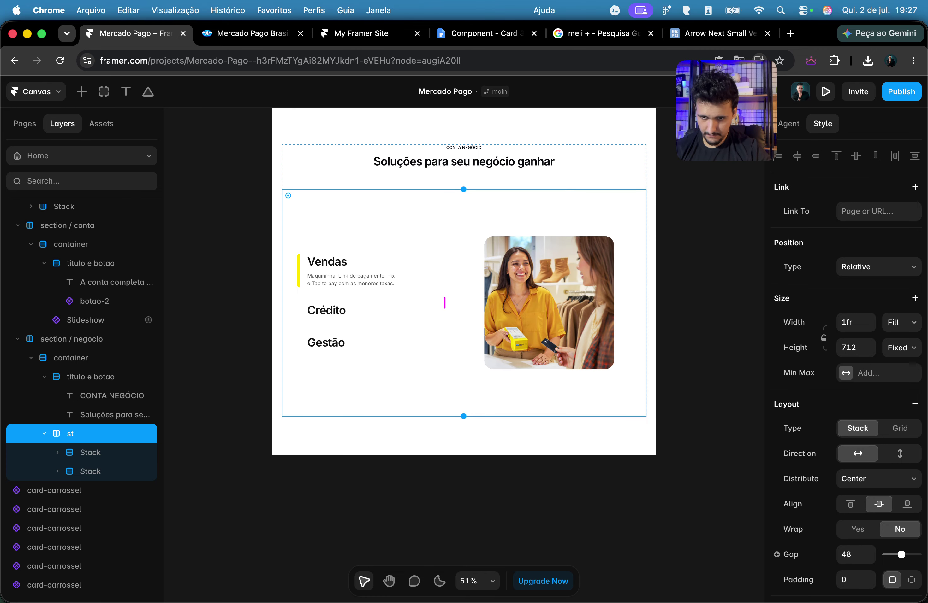
{"action": "type", "text": "sticky"}
{"action": "key", "text": "Return"}
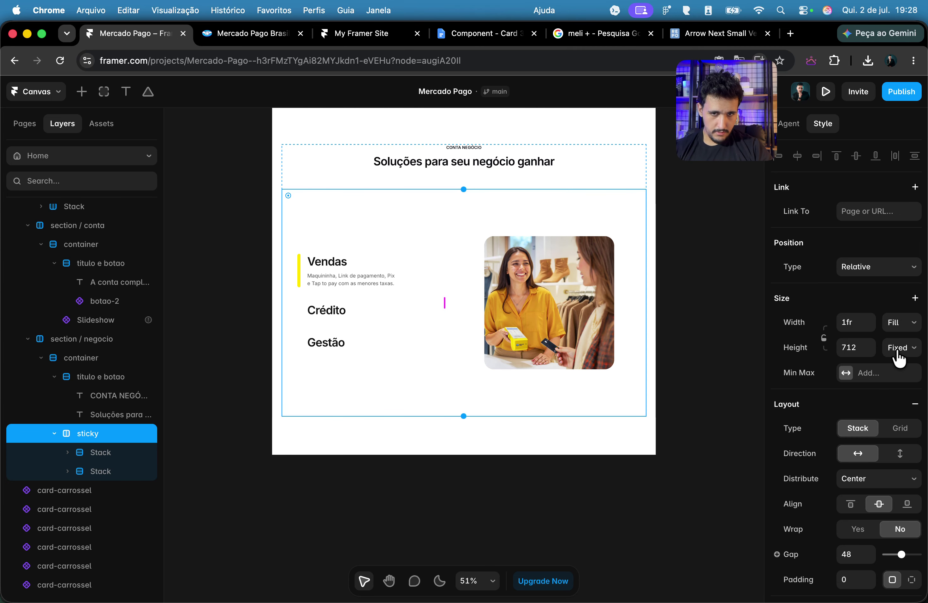
{"action": "left_click", "coordinate": [878, 267]}
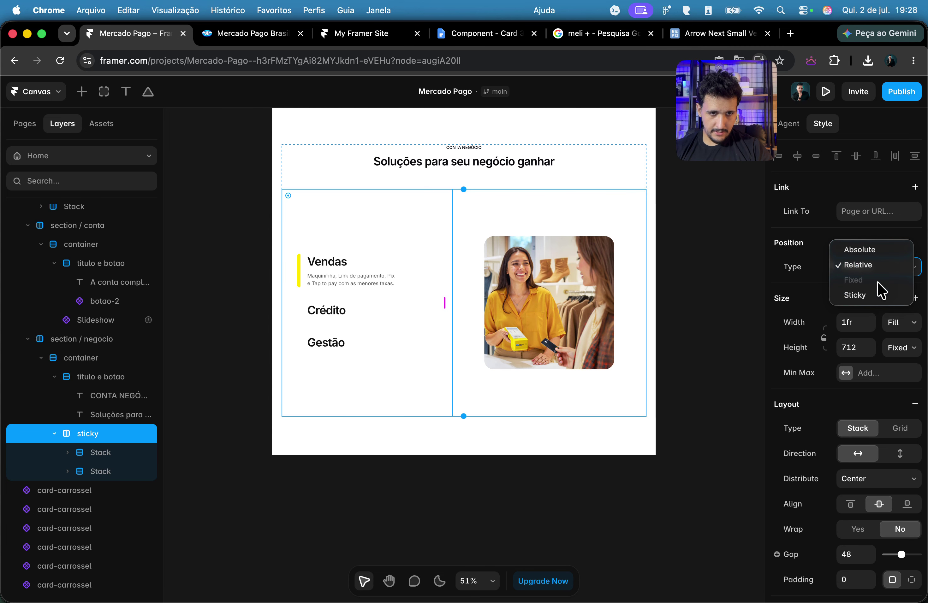
{"action": "left_click", "coordinate": [879, 295]}
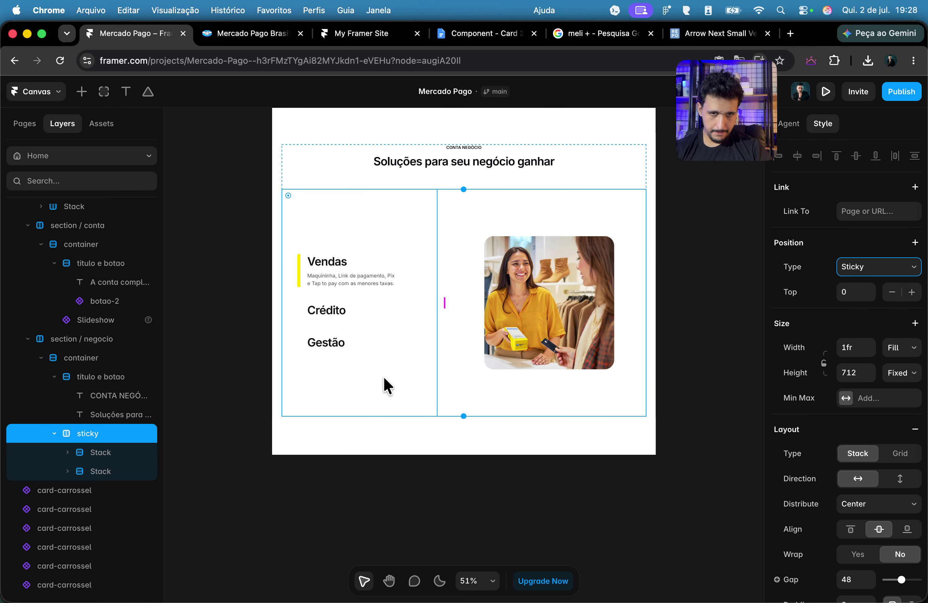
Step: Draw a frame about 1321 by 342 on the empty canvas below the Conta Negócio section
{"action": "left_click", "coordinate": [288, 511]}
{"action": "key", "text": "h"}
{"action": "left_click_drag", "start_coordinate": [361, 489], "coordinate": [328, 462]}
{"action": "key", "text": "f"}
{"action": "left_click_drag", "start_coordinate": [259, 461], "coordinate": [683, 559]}
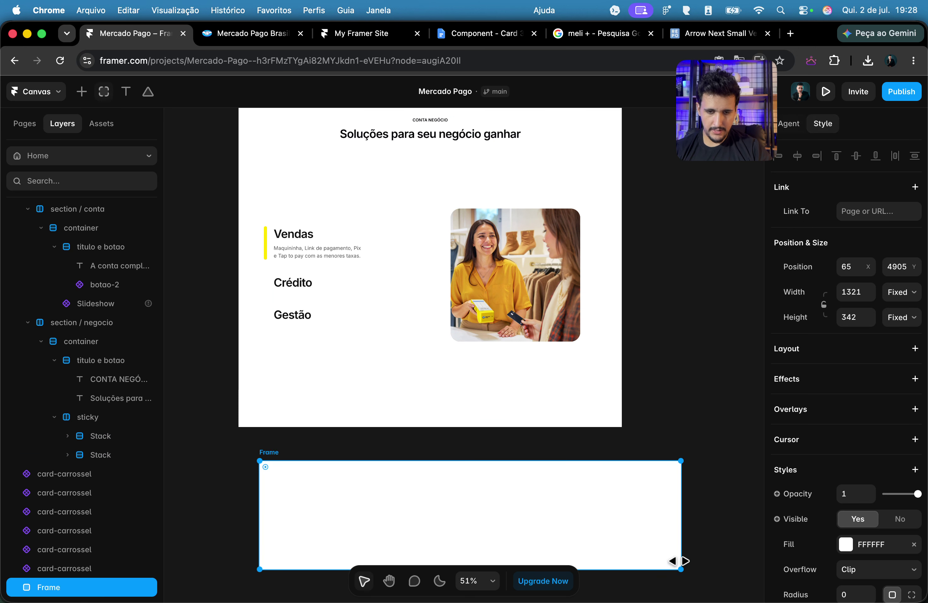
Step: Move the new frame into the "titulo e botao" stack of the negocio section, directly after the collapsed sticky stack
{"action": "key", "text": "super+z"}
{"action": "left_click", "coordinate": [108, 436]}
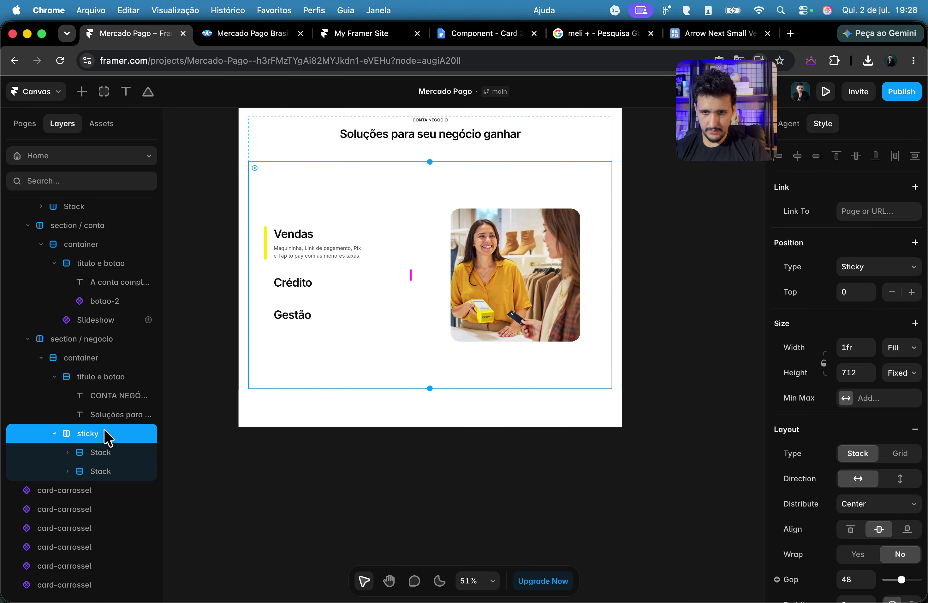
{"action": "left_click", "coordinate": [58, 433]}
{"action": "left_click", "coordinate": [67, 394]}
{"action": "key", "text": "super+v"}
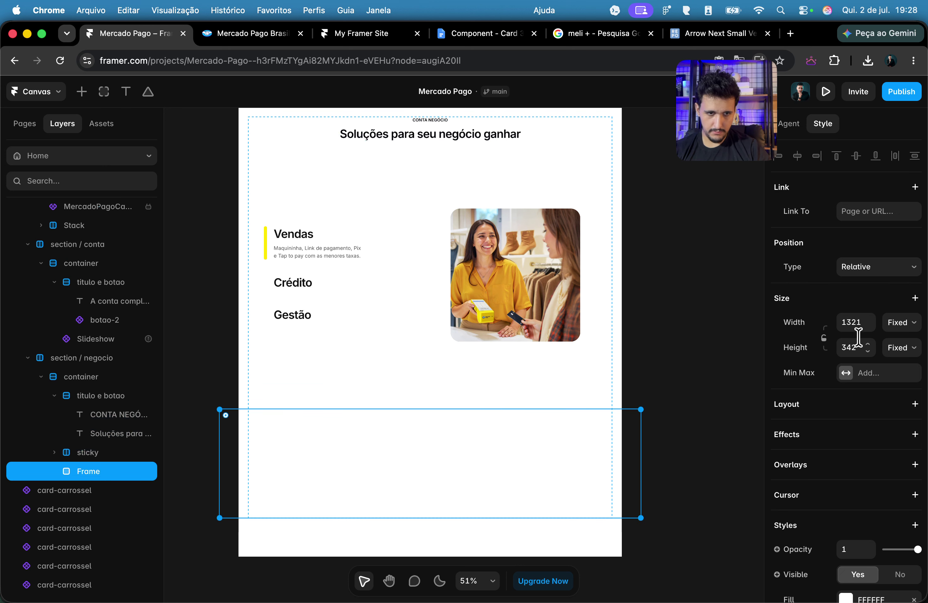
Step: Set the new frame's width to Fill and duplicate the frame twice below the sticky stack
{"action": "left_click", "coordinate": [901, 322]}
{"action": "left_click", "coordinate": [895, 354]}
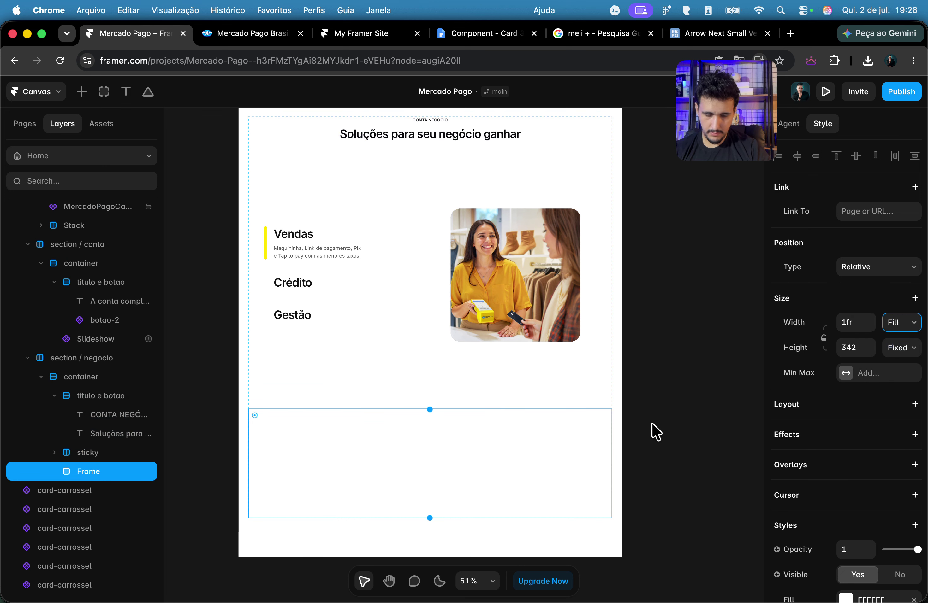
{"action": "key", "text": "super+v"}
{"action": "key", "text": "super+z"}
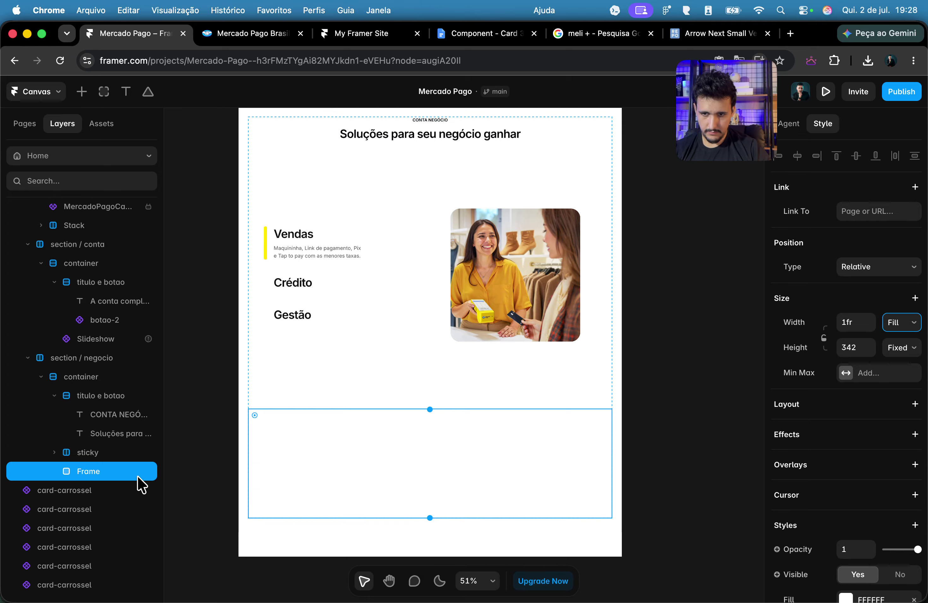
{"action": "key", "text": "super+d"}
{"action": "key", "text": "super+d"}
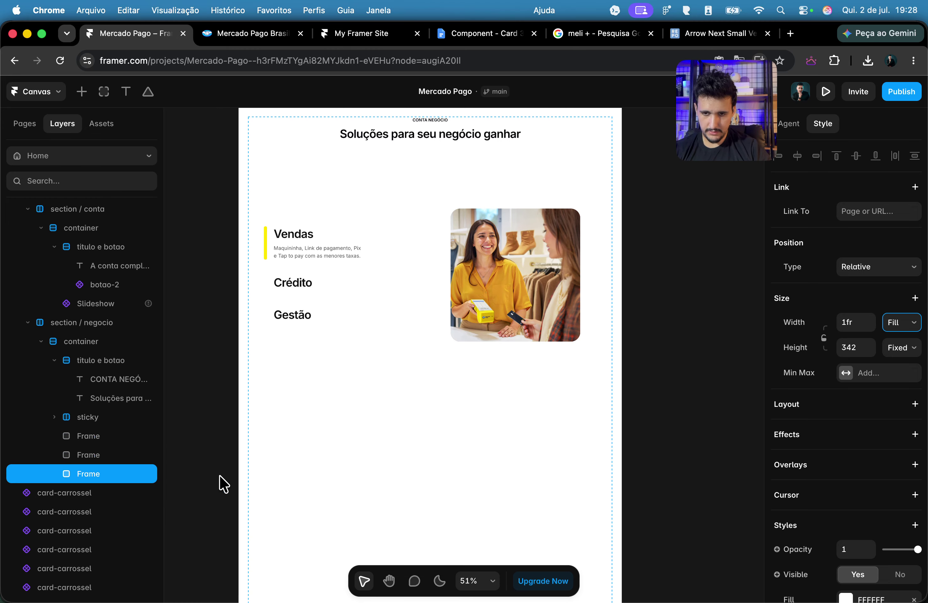
Step: Wrap the sticky stack and the three frames in a new vertical stack and set its distribution to Start
{"action": "left_click", "coordinate": [479, 461]}
{"action": "scroll", "coordinate": [489, 431], "scroll_direction": "down", "scroll_amount": 6}
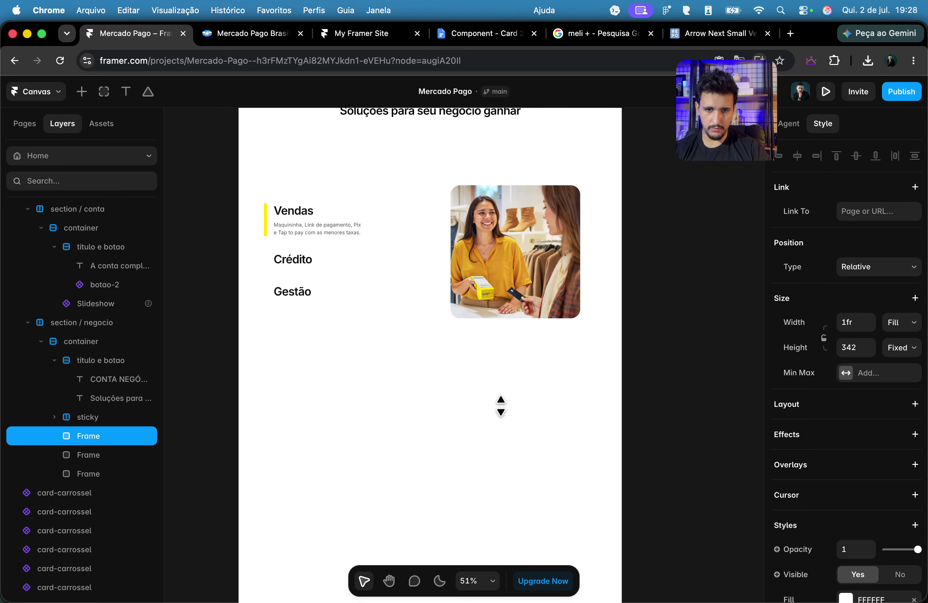
{"action": "left_click", "coordinate": [464, 361]}
{"action": "left_click", "coordinate": [478, 453], "text": "shift"}
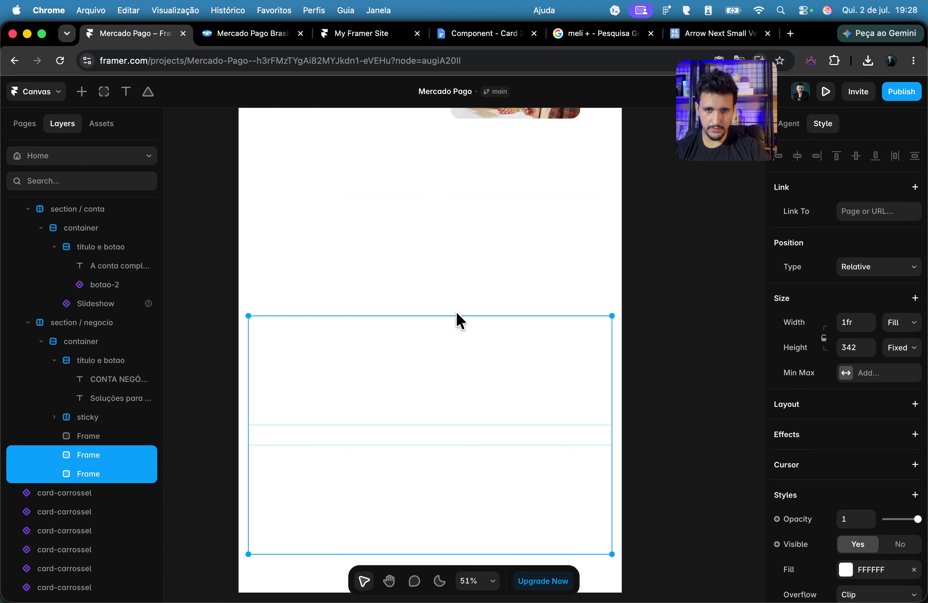
{"action": "left_click", "coordinate": [392, 274], "text": "shift"}
{"action": "left_click", "coordinate": [85, 419], "text": "shift"}
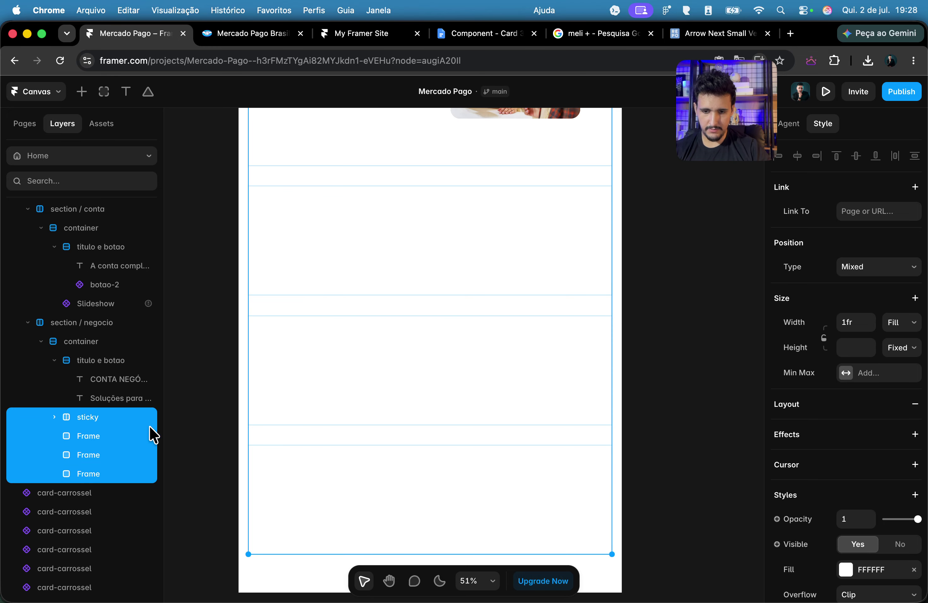
{"action": "key", "text": "super+Return"}
{"action": "left_click_drag", "start_coordinate": [893, 564], "coordinate": [764, 545]}
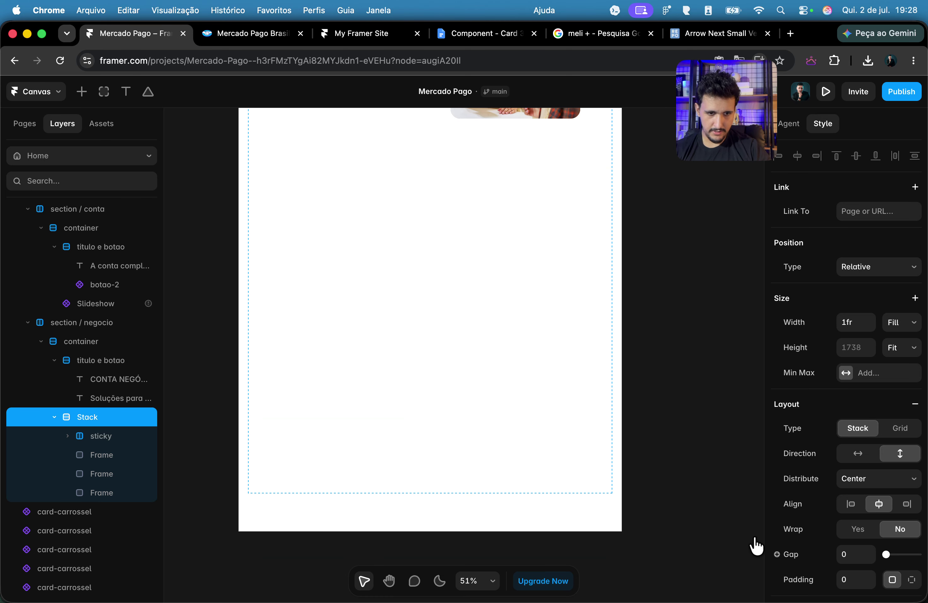
{"action": "left_click", "coordinate": [894, 488]}
{"action": "left_click", "coordinate": [872, 450]}
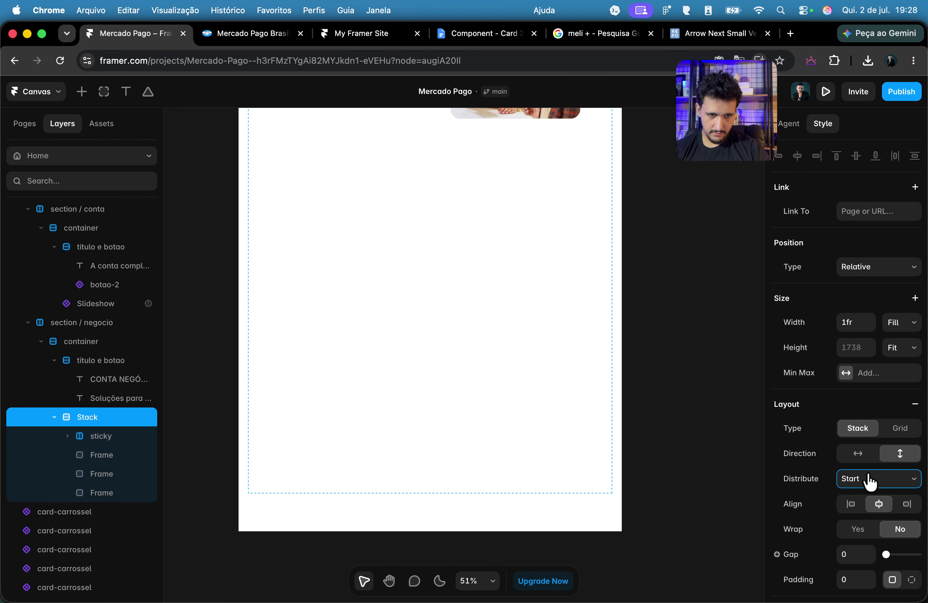
Step: Make the first frame below the sticky stack a scroll section named "gap-1"
{"action": "scroll", "coordinate": [547, 308], "scroll_direction": "down", "scroll_amount": 2}
{"action": "left_click", "coordinate": [464, 354]}
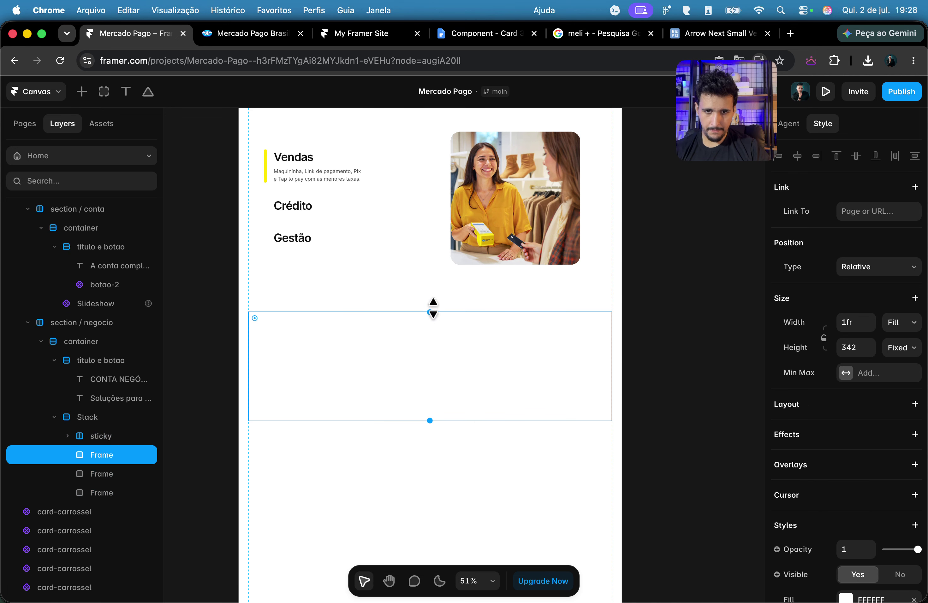
{"action": "scroll", "coordinate": [861, 445], "scroll_direction": "down", "scroll_amount": 6}
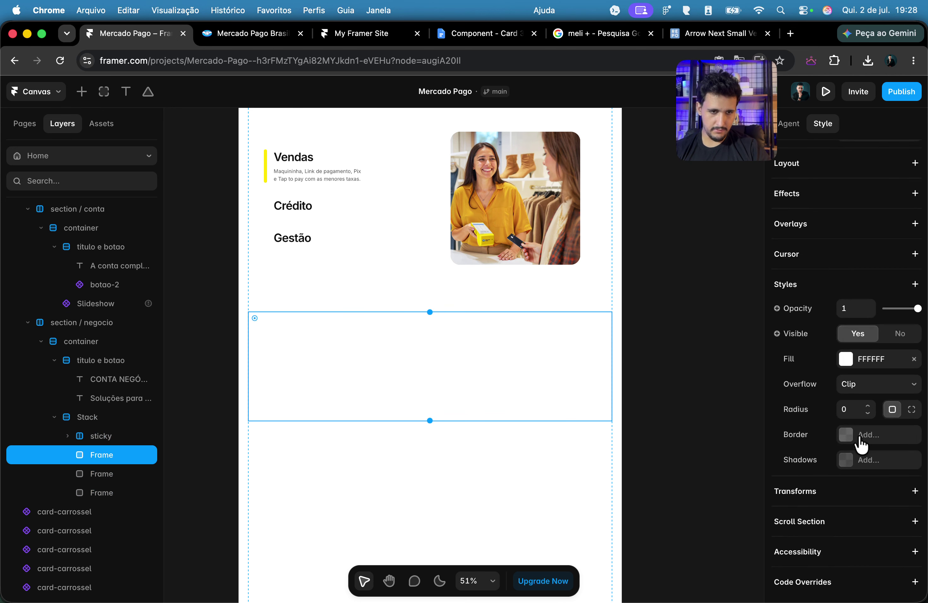
{"action": "left_click", "coordinate": [874, 525]}
{"action": "left_click", "coordinate": [862, 545]}
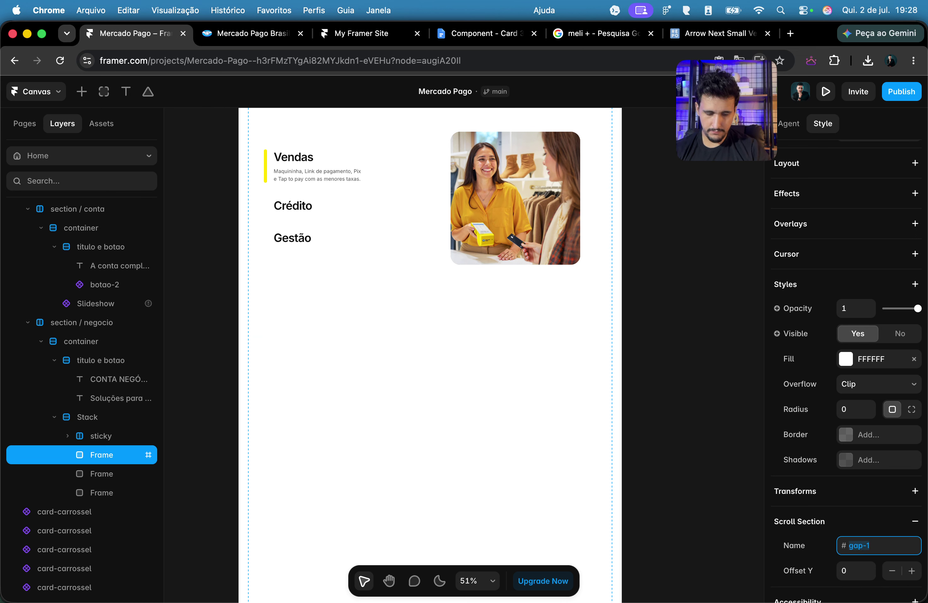
Step: Make the second frame a scroll section named "gap-2"
{"action": "left_click", "coordinate": [499, 472]}
{"action": "scroll", "coordinate": [902, 480], "scroll_direction": "down", "scroll_amount": 6}
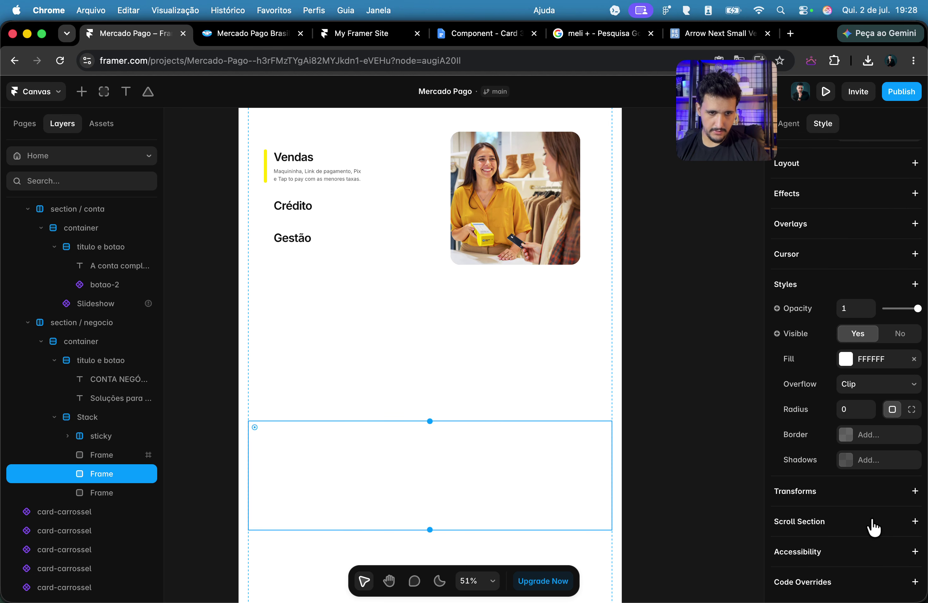
{"action": "left_click", "coordinate": [873, 525]}
{"action": "left_click", "coordinate": [870, 545]}
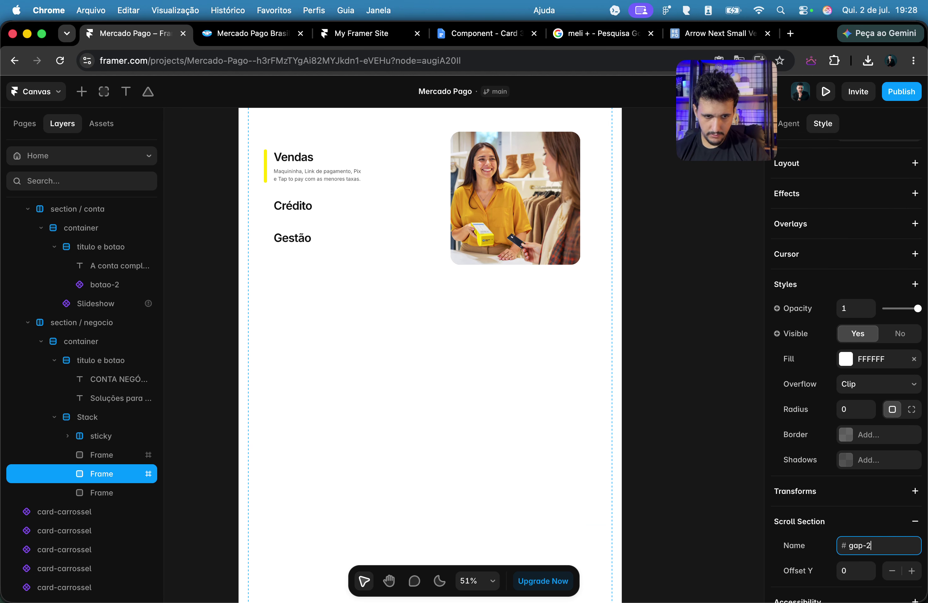
Step: Make the third frame a scroll section named "gap-3"
{"action": "left_click", "coordinate": [517, 545]}
{"action": "scroll", "coordinate": [870, 543], "scroll_direction": "down", "scroll_amount": 6}
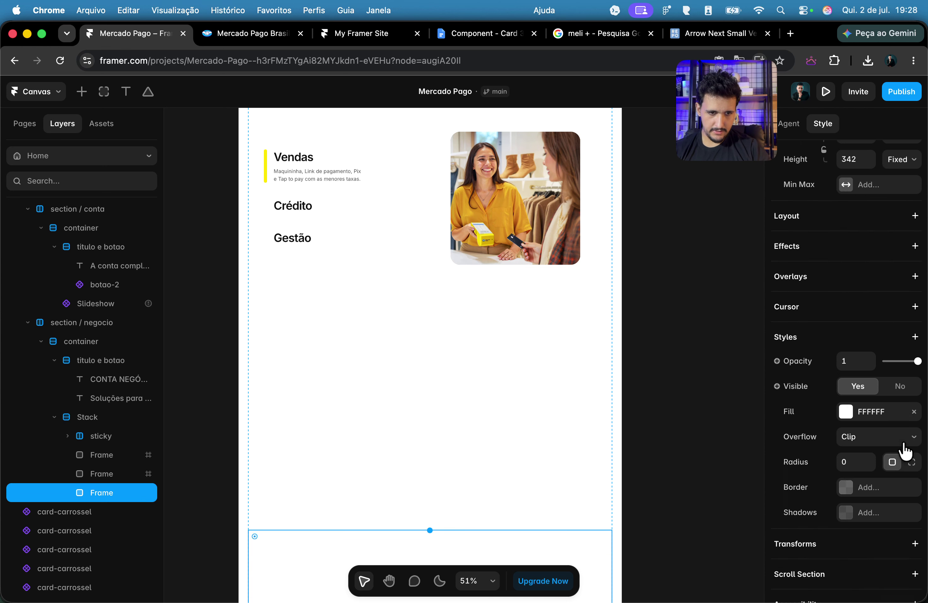
{"action": "left_click", "coordinate": [869, 522]}
{"action": "left_click", "coordinate": [873, 545]}
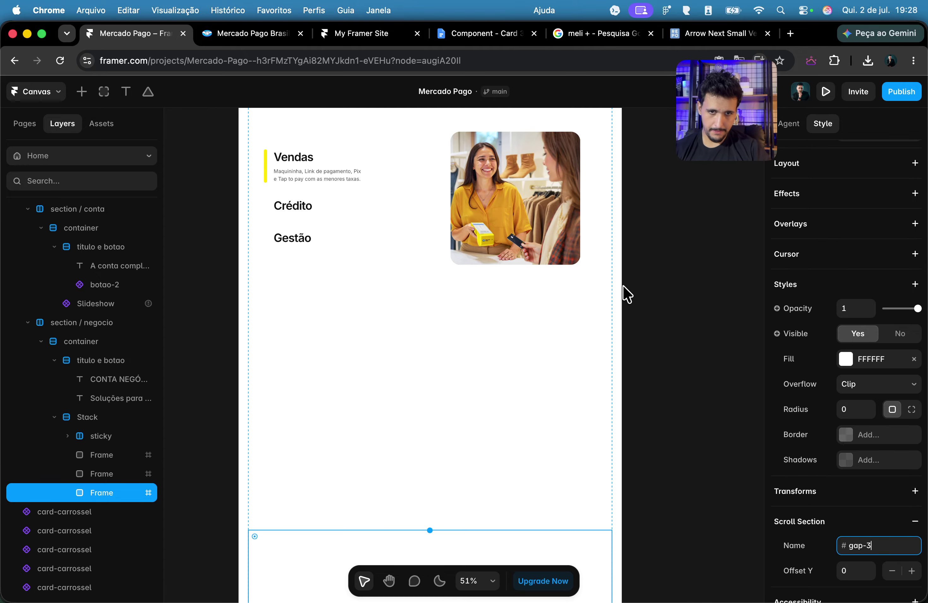
{"action": "left_click", "coordinate": [652, 299]}
Step: Check the sticky stack's two columns and settings, and how the gap frames follow it inside the wrapping stack
{"action": "scroll", "coordinate": [649, 291], "scroll_direction": "up", "scroll_amount": 5}
{"action": "scroll", "coordinate": [634, 321], "scroll_direction": "left", "scroll_amount": 2}
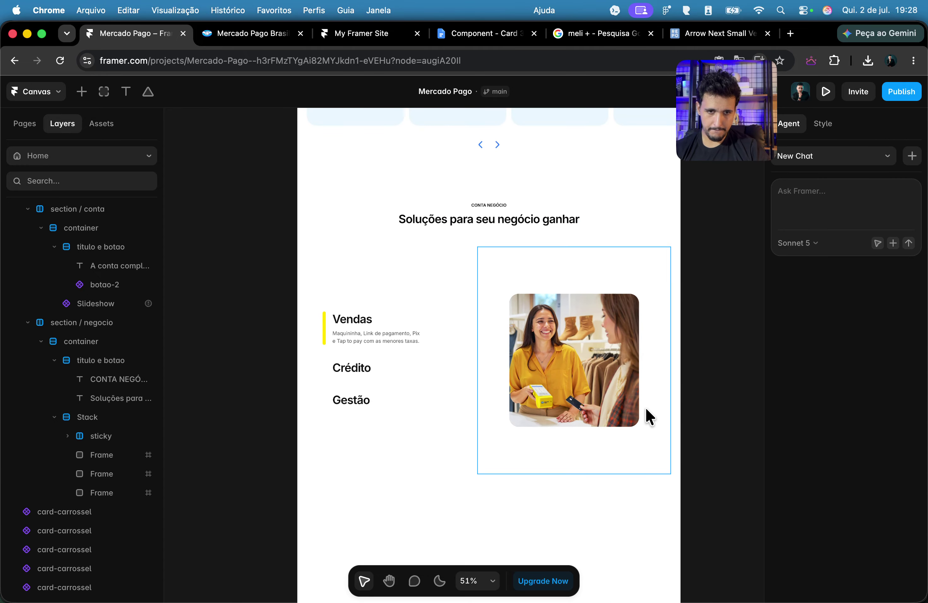
{"action": "left_click", "coordinate": [480, 349]}
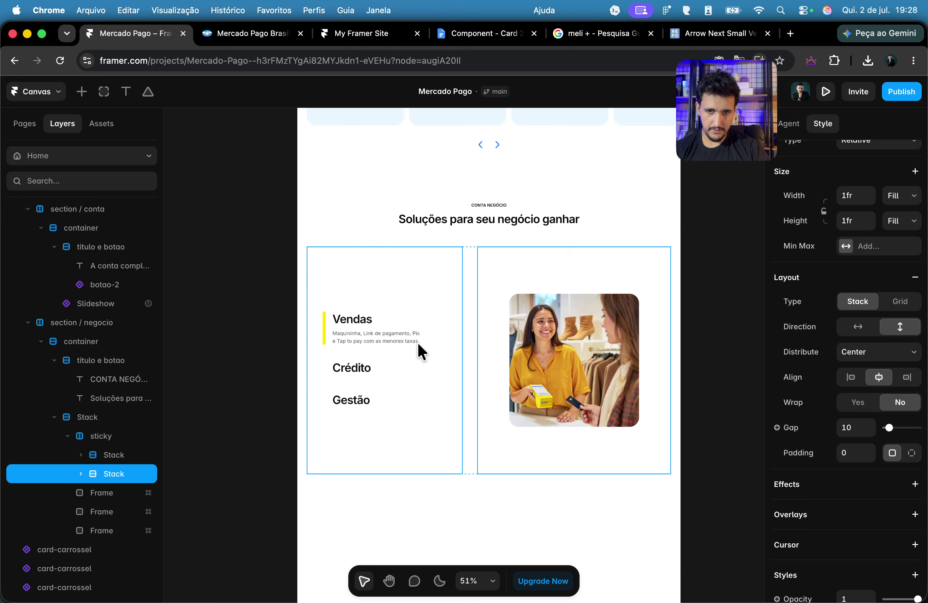
{"action": "left_click", "coordinate": [464, 328]}
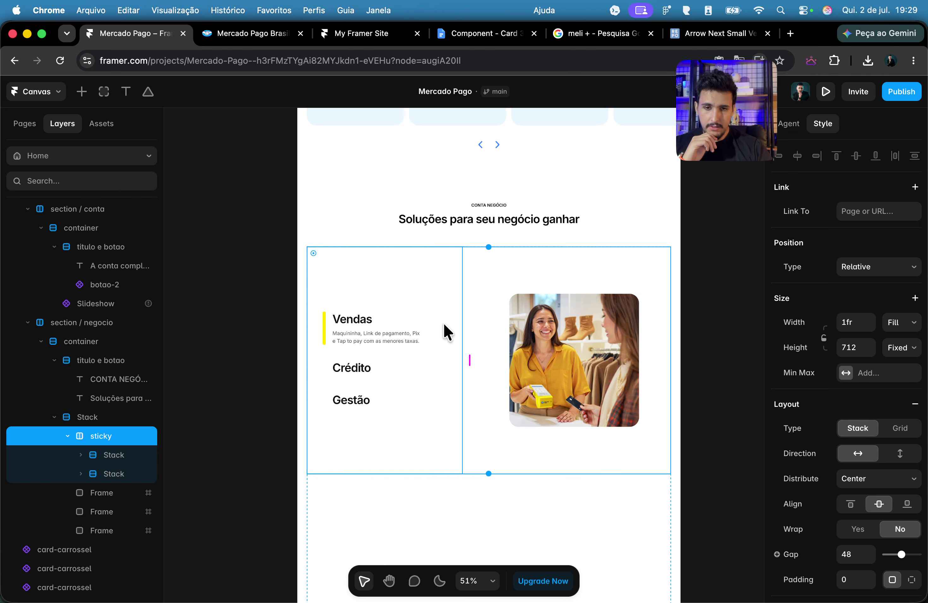
{"action": "scroll", "coordinate": [445, 325], "scroll_direction": "down", "scroll_amount": 3}
{"action": "left_click", "coordinate": [474, 412]}
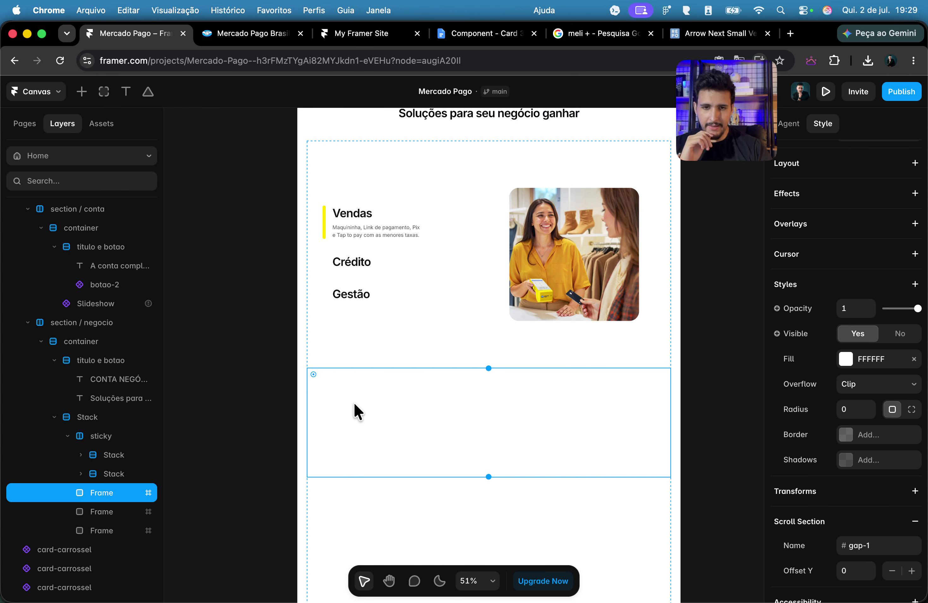
{"action": "left_click", "coordinate": [446, 339]}
{"action": "left_click", "coordinate": [484, 327]}
{"action": "left_click", "coordinate": [472, 320]}
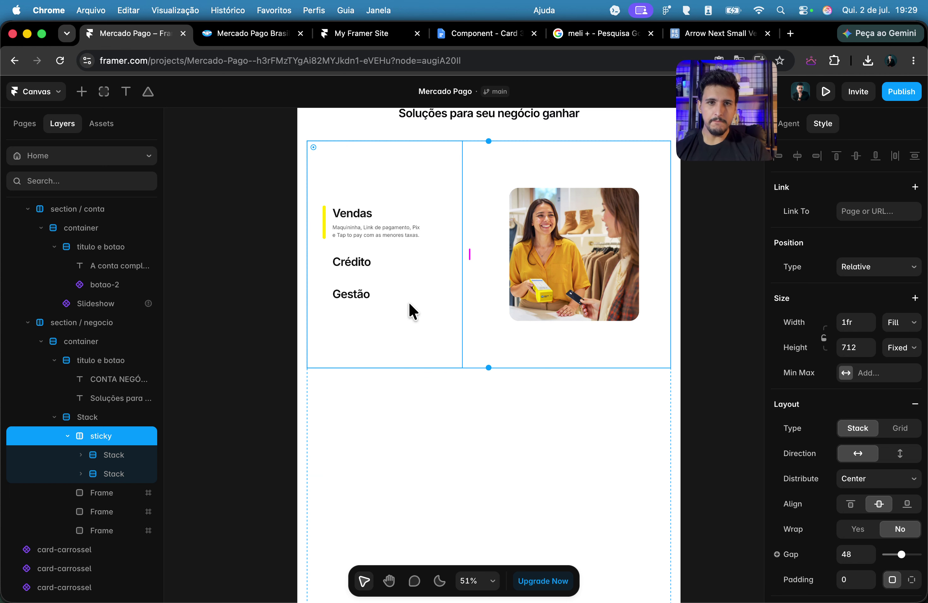
{"action": "mouse_move", "coordinate": [529, 579]}
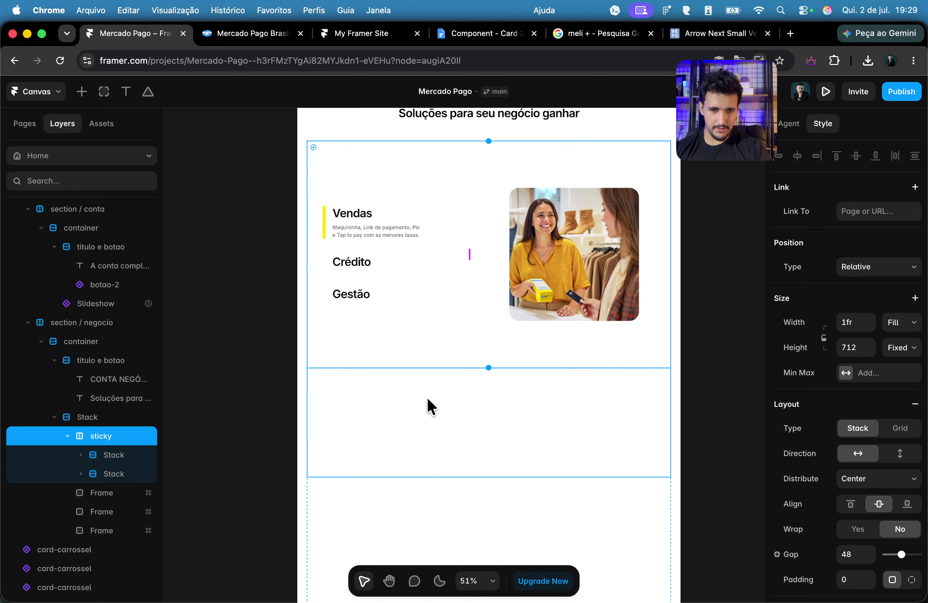
{"action": "scroll", "coordinate": [425, 407], "scroll_direction": "down", "scroll_amount": 3}
{"action": "scroll", "coordinate": [471, 255], "scroll_direction": "up", "scroll_amount": 4}
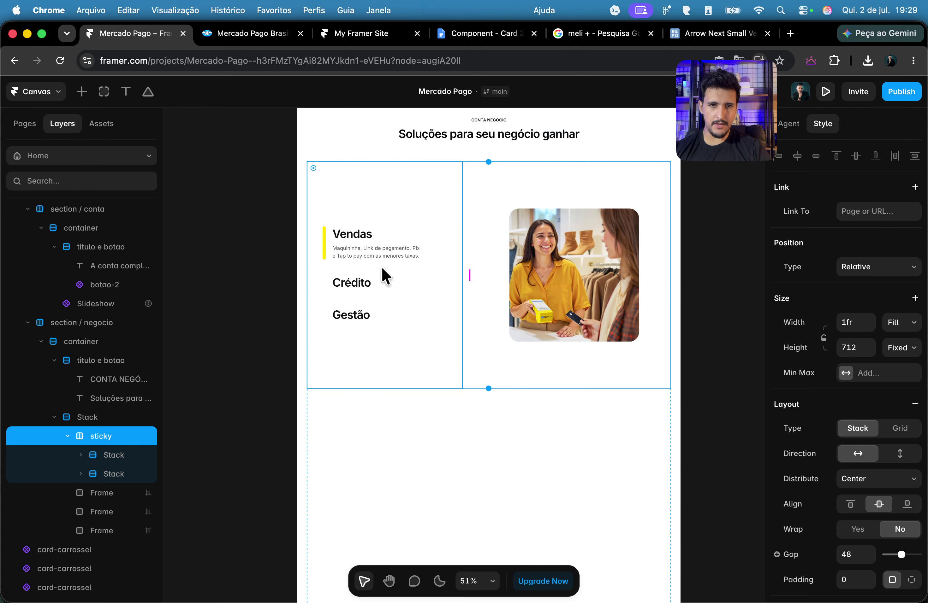
Step: Create a component named "sticky" from the sticky stack holding the list and the photo
{"action": "right_click", "coordinate": [464, 294]}
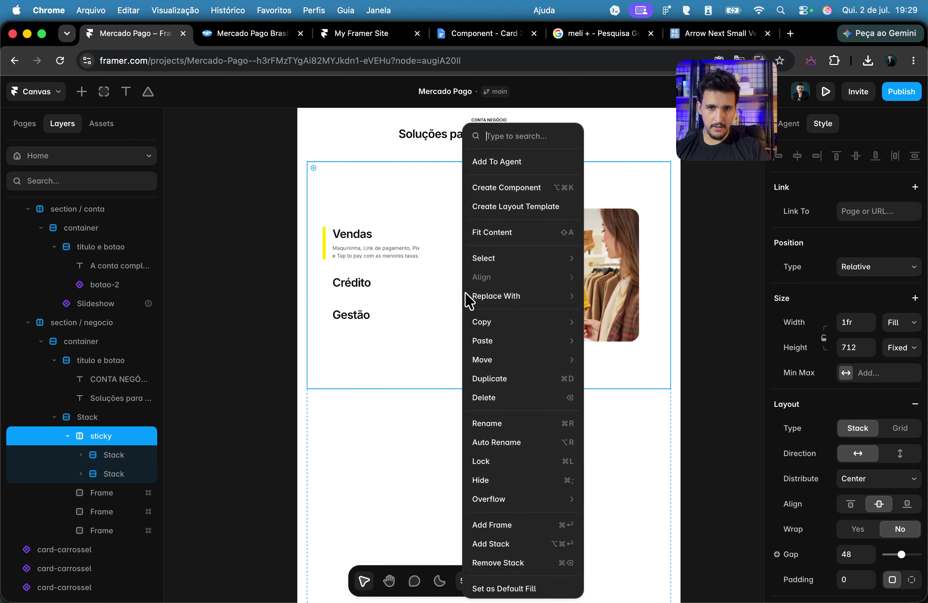
{"action": "left_click", "coordinate": [506, 184]}
{"action": "left_click", "coordinate": [517, 384]}
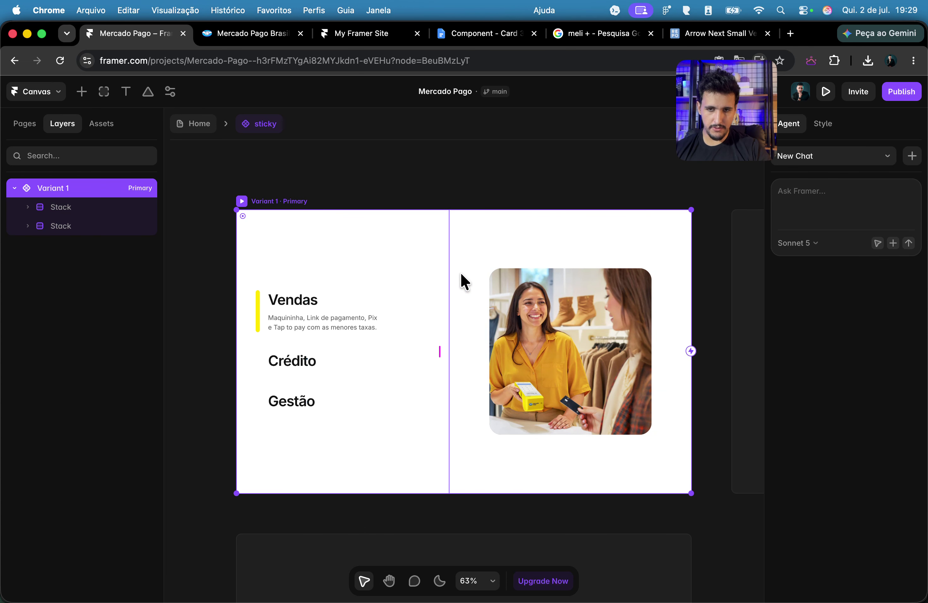
Step: Add two more variants, Variant 2 and Variant 3, to the sticky component
{"action": "scroll", "coordinate": [460, 272], "scroll_direction": "down", "scroll_amount": 3}
{"action": "scroll", "coordinate": [468, 290], "scroll_direction": "right", "scroll_amount": 5}
{"action": "left_click", "coordinate": [635, 316]}
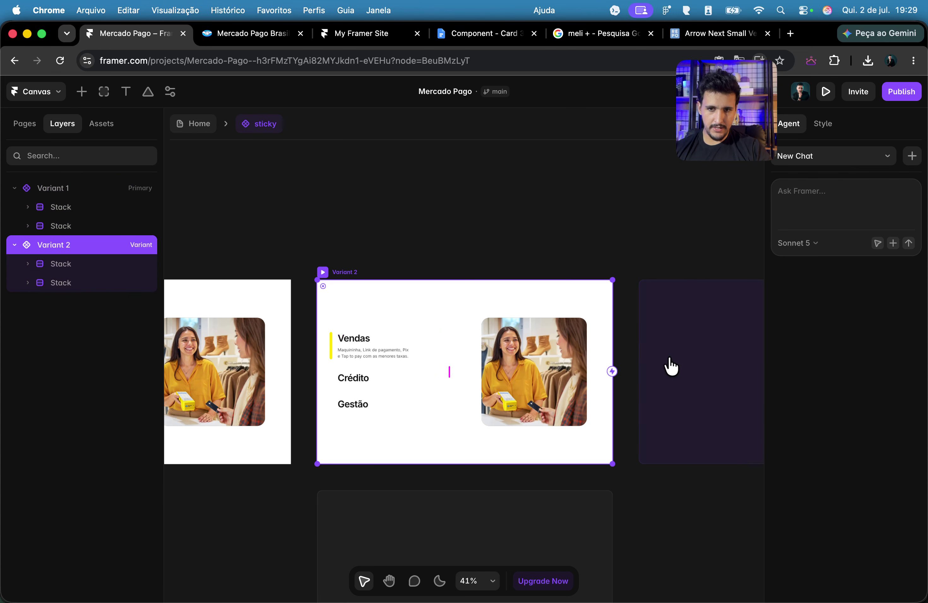
{"action": "left_click", "coordinate": [671, 367]}
Step: In the sticky component's Variant 2, set the Crédito item to Variant 1 and the Vendas item to Variant 2
{"action": "scroll", "coordinate": [448, 407], "scroll_direction": "down", "scroll_amount": 3}
{"action": "left_click", "coordinate": [368, 270]}
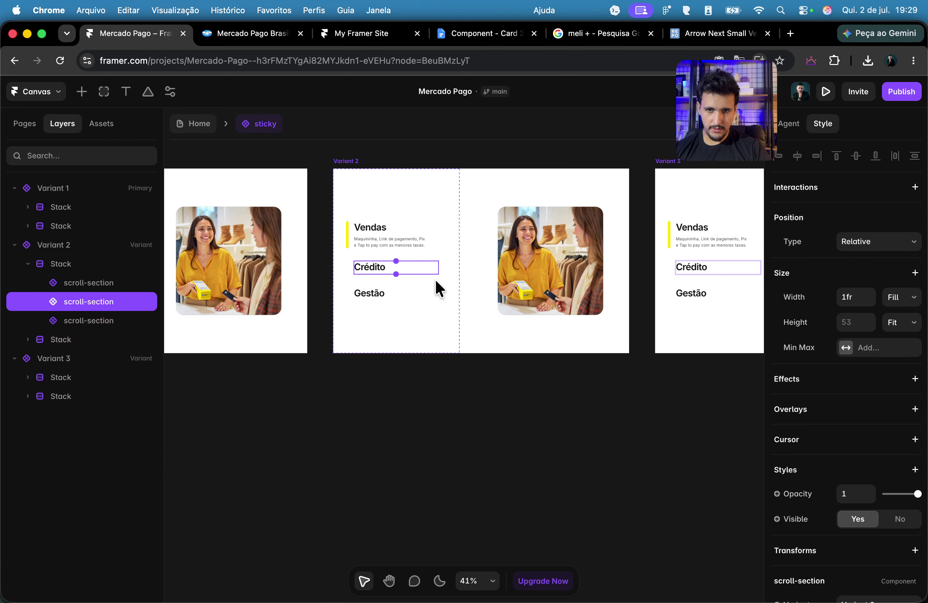
{"action": "scroll", "coordinate": [903, 522], "scroll_direction": "down", "scroll_amount": 4}
{"action": "left_click", "coordinate": [906, 450]}
{"action": "left_click", "coordinate": [896, 449]}
{"action": "left_click", "coordinate": [891, 449]}
{"action": "left_click", "coordinate": [874, 433]}
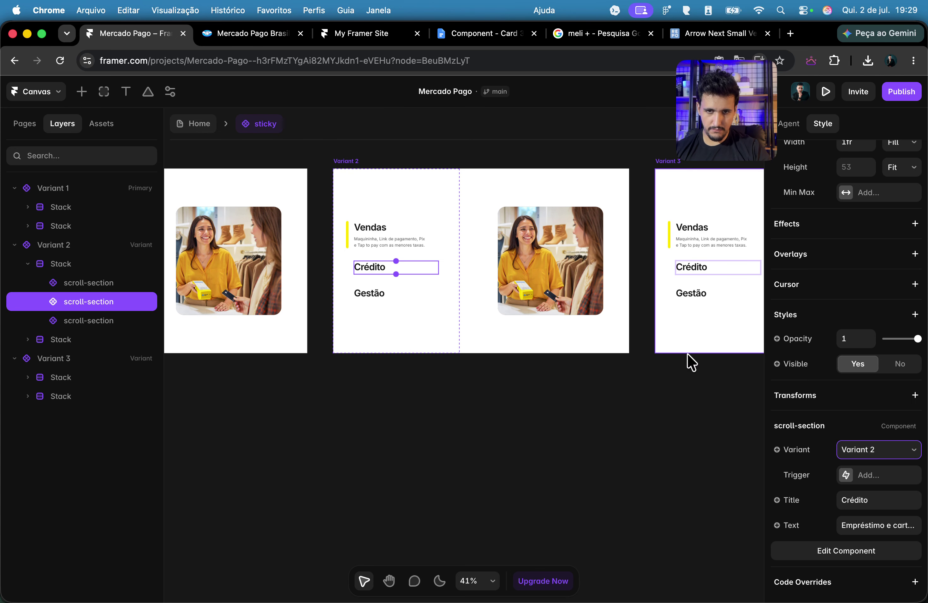
{"action": "left_click", "coordinate": [385, 219]}
{"action": "scroll", "coordinate": [895, 424], "scroll_direction": "down", "scroll_amount": 4}
{"action": "left_click", "coordinate": [897, 449]}
{"action": "left_click", "coordinate": [866, 463]}
Step: In the sticky component's Variant 3, set the Gestão item to Variant 1 and the Vendas item to Variant 2
{"action": "scroll", "coordinate": [604, 338], "scroll_direction": "right", "scroll_amount": 5}
{"action": "left_click", "coordinate": [486, 300]}
{"action": "scroll", "coordinate": [902, 478], "scroll_direction": "down", "scroll_amount": 4}
{"action": "left_click", "coordinate": [895, 451]}
{"action": "left_click", "coordinate": [881, 433]}
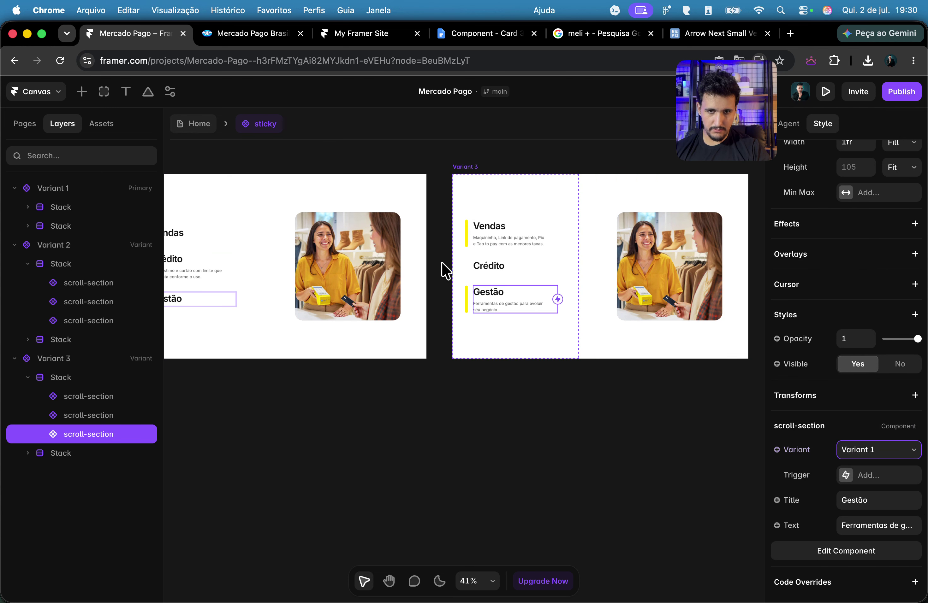
{"action": "left_click", "coordinate": [509, 268]}
{"action": "left_click", "coordinate": [525, 232]}
{"action": "scroll", "coordinate": [822, 450], "scroll_direction": "down", "scroll_amount": 4}
{"action": "left_click", "coordinate": [862, 450]}
{"action": "left_click", "coordinate": [846, 465]}
Step: Examine the image stack nested in Variant 2's img-container and compare it with the other variants
{"action": "scroll", "coordinate": [362, 353], "scroll_direction": "left", "scroll_amount": 5}
{"action": "scroll", "coordinate": [358, 345], "scroll_direction": "right", "scroll_amount": 10}
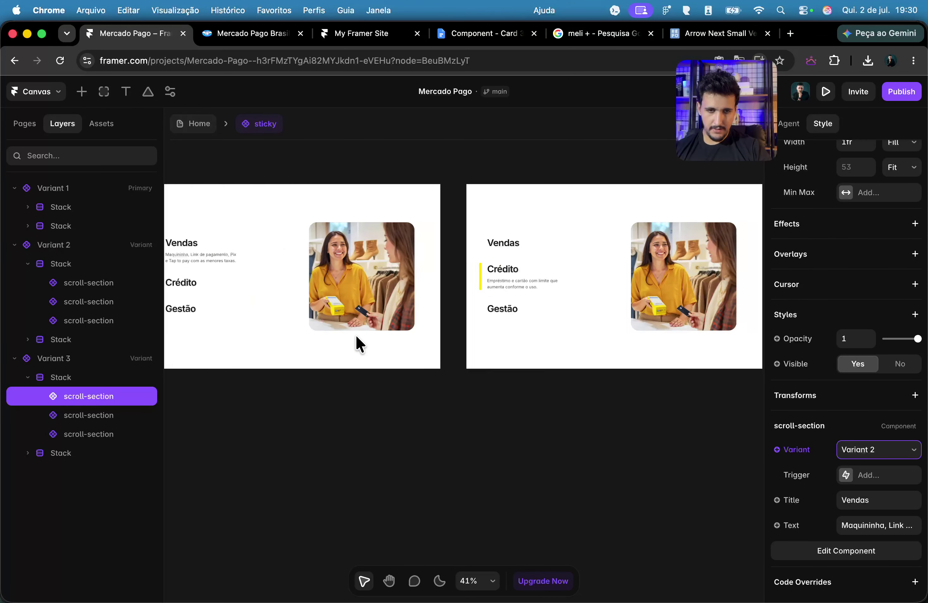
{"action": "left_click", "coordinate": [418, 286]}
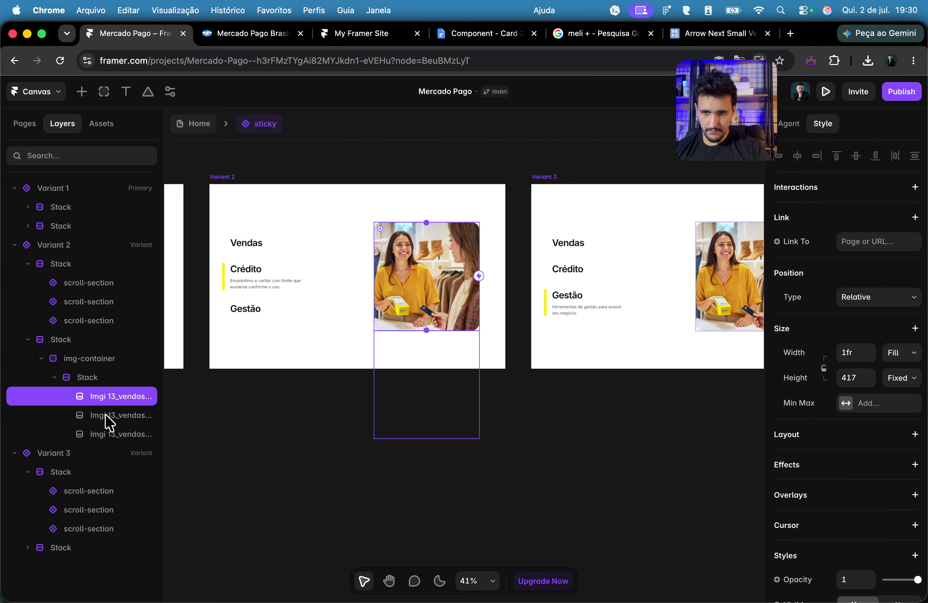
{"action": "left_click", "coordinate": [94, 378]}
{"action": "left_click", "coordinate": [54, 378]}
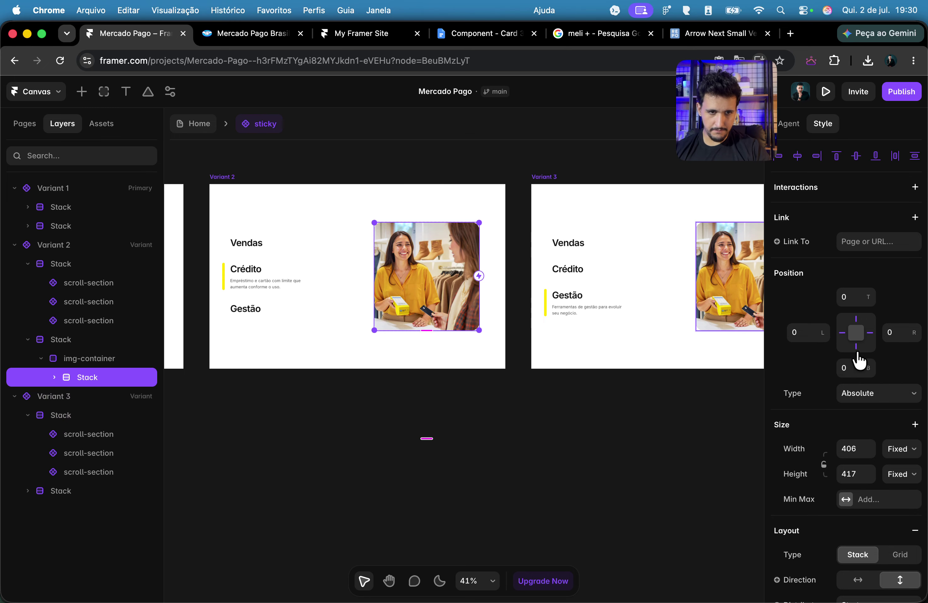
{"action": "left_click_drag", "start_coordinate": [418, 318], "coordinate": [462, 305]}
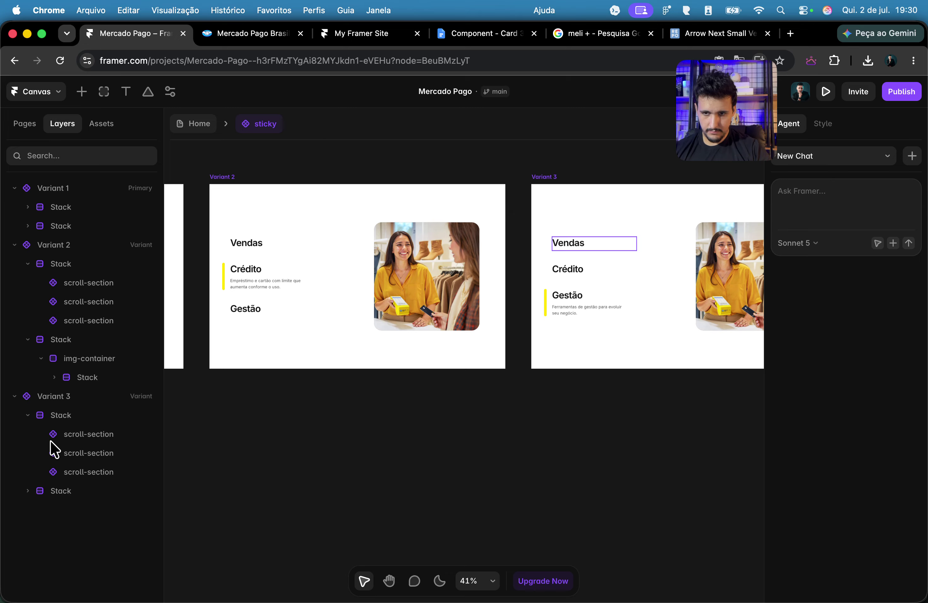
{"action": "left_click", "coordinate": [111, 435]}
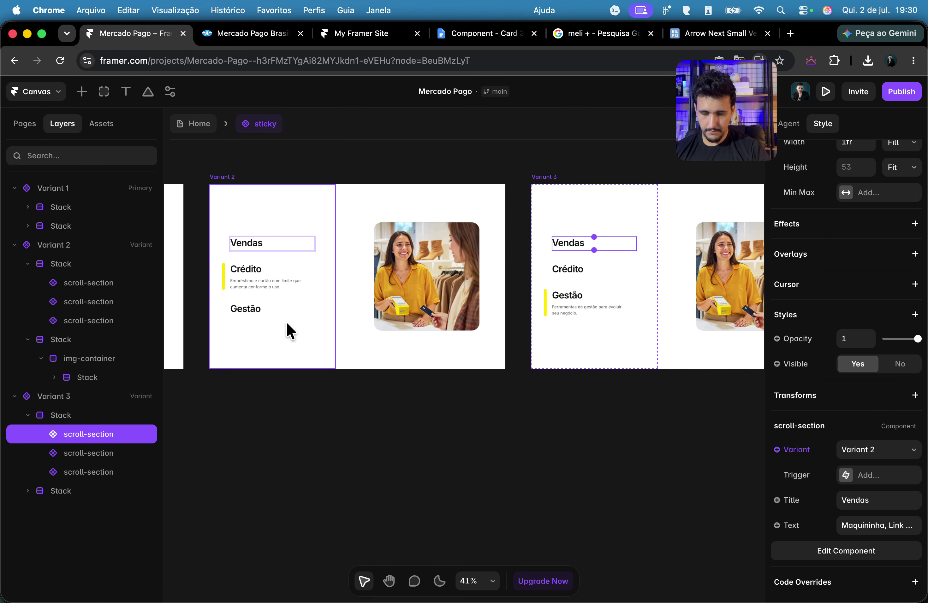
{"action": "scroll", "coordinate": [388, 310], "scroll_direction": "left", "scroll_amount": 10}
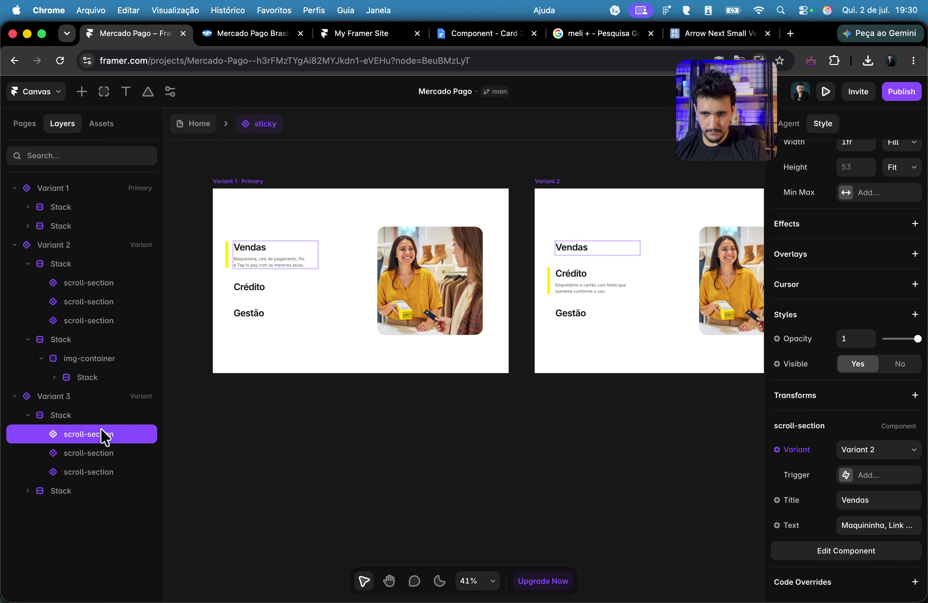
Step: In Variant 3, set the height of the stack inside img-container to Fit
{"action": "left_click", "coordinate": [76, 415]}
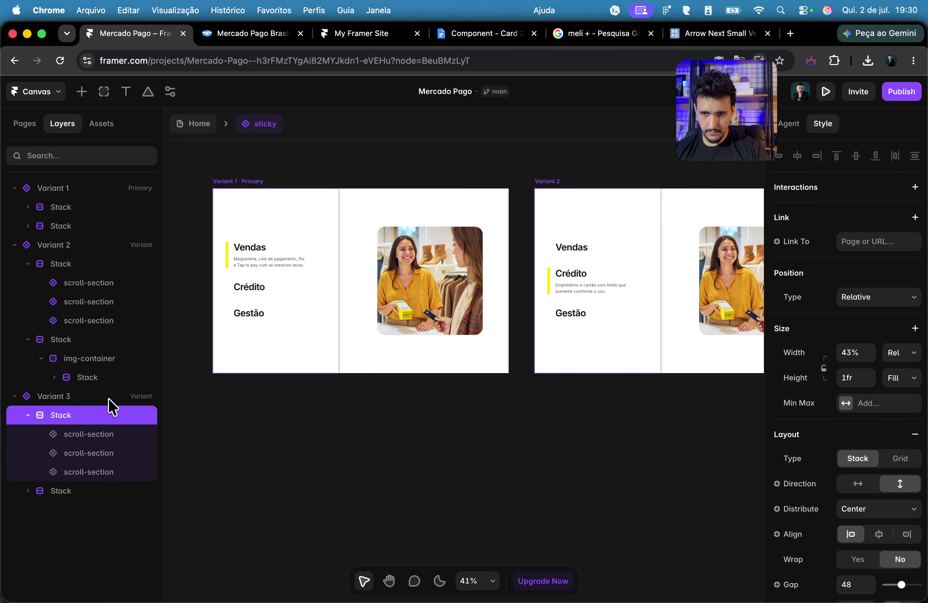
{"action": "left_click", "coordinate": [81, 492]}
{"action": "left_click", "coordinate": [93, 510]}
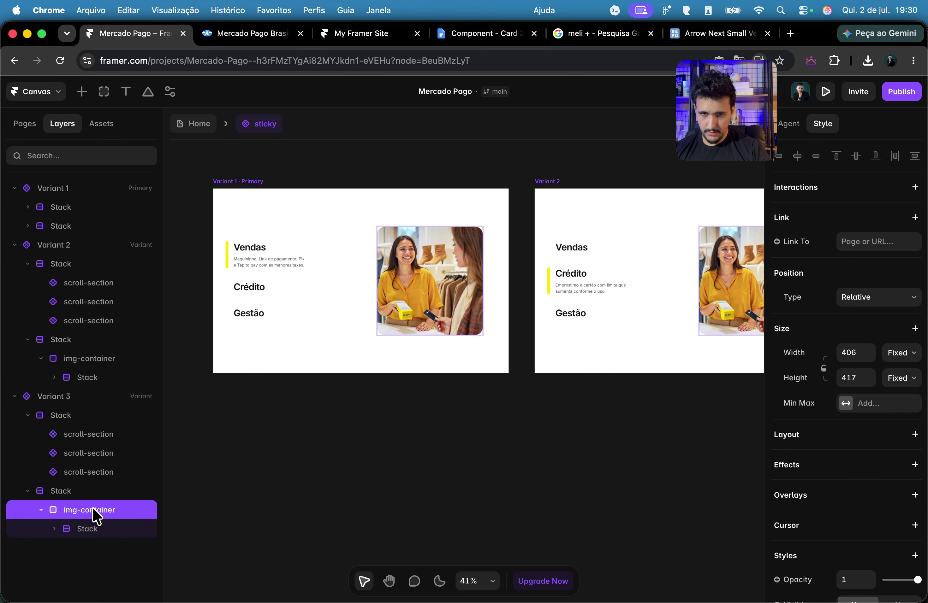
{"action": "left_click", "coordinate": [121, 532]}
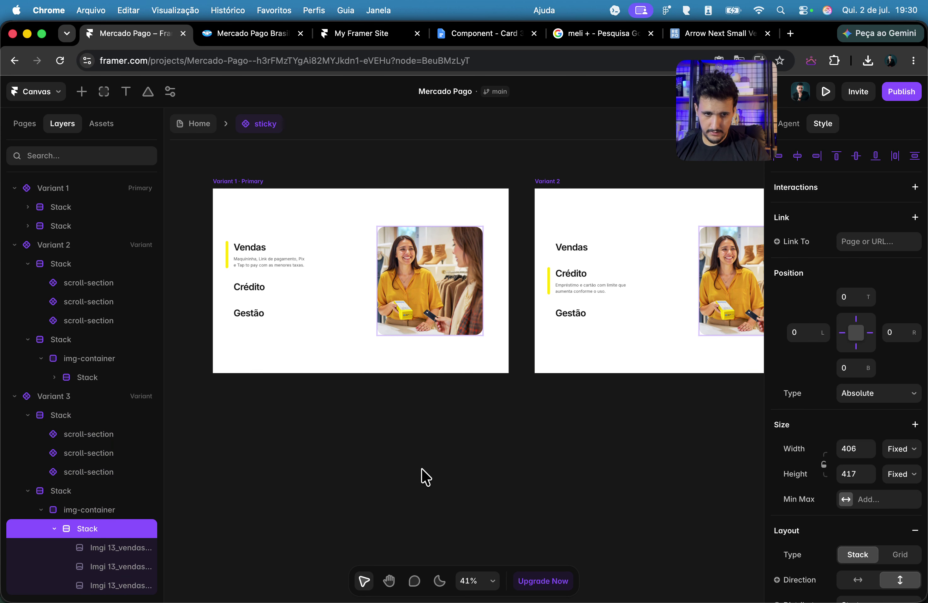
{"action": "left_click", "coordinate": [916, 472]}
{"action": "left_click", "coordinate": [903, 518]}
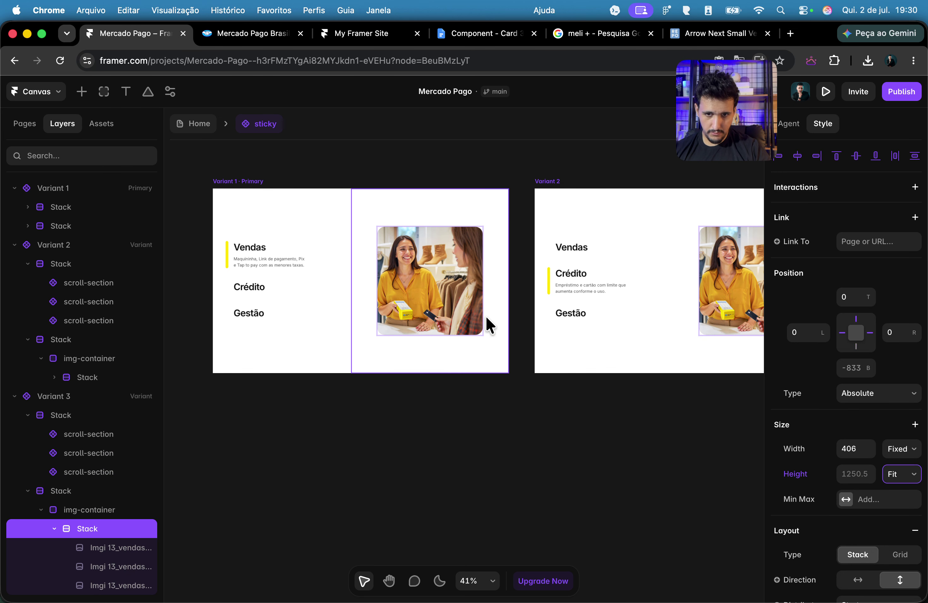
Step: Switch the pin of Variant 3's image stack to the bottom edge and back to the top edge
{"action": "left_click", "coordinate": [102, 511]}
{"action": "left_click", "coordinate": [102, 530]}
{"action": "left_click", "coordinate": [104, 549]}
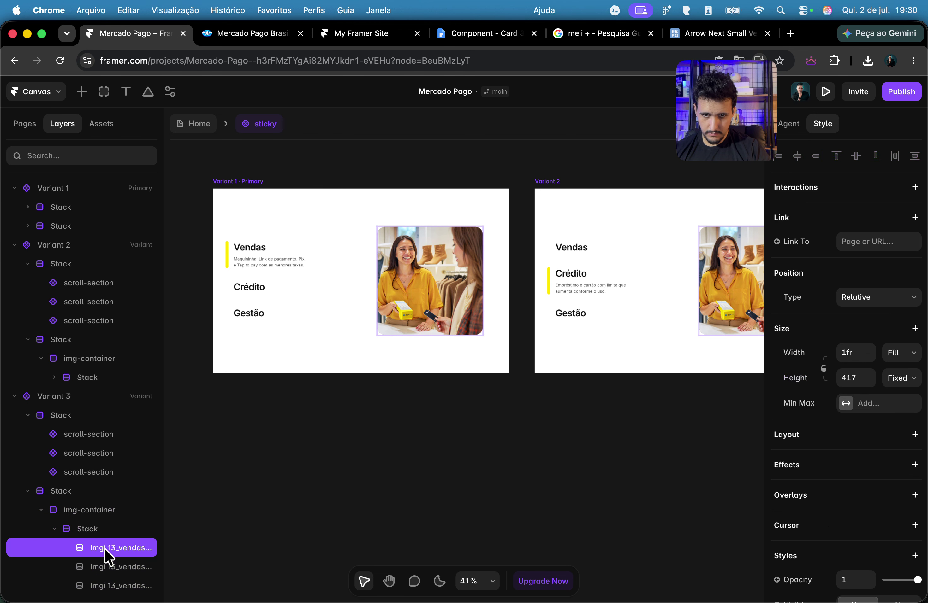
{"action": "left_click", "coordinate": [109, 568]}
{"action": "left_click", "coordinate": [99, 531]}
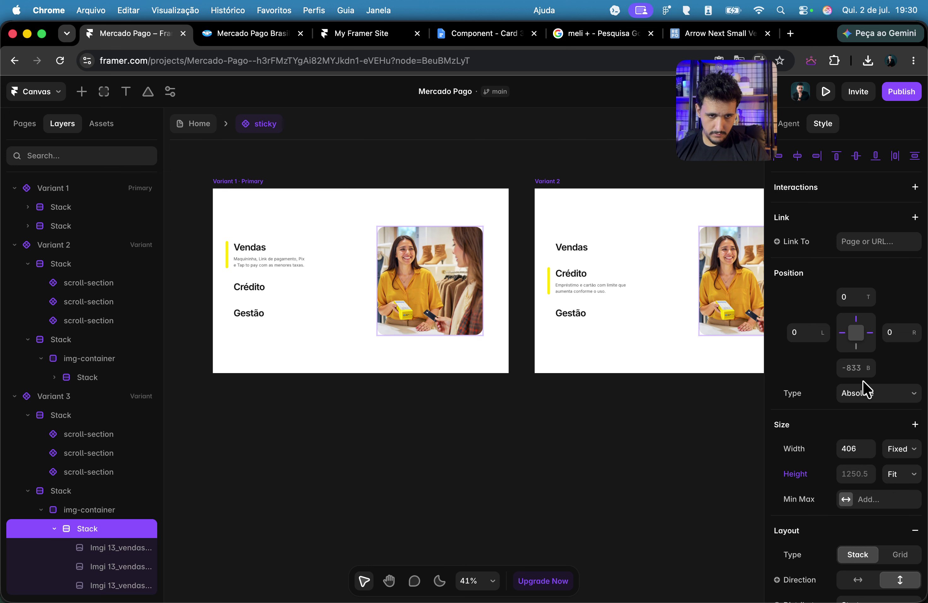
{"action": "left_click", "coordinate": [856, 346]}
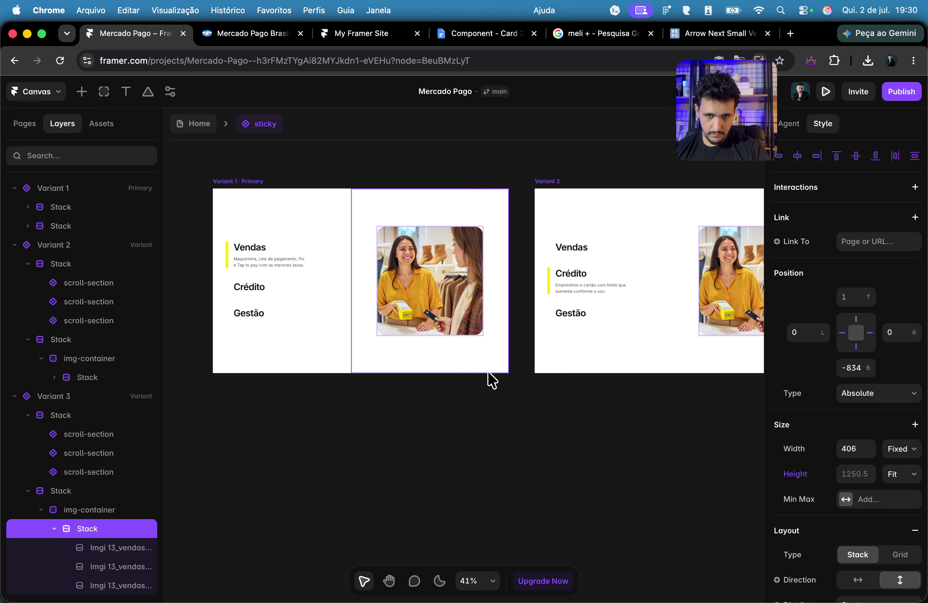
{"action": "left_click", "coordinate": [856, 322]}
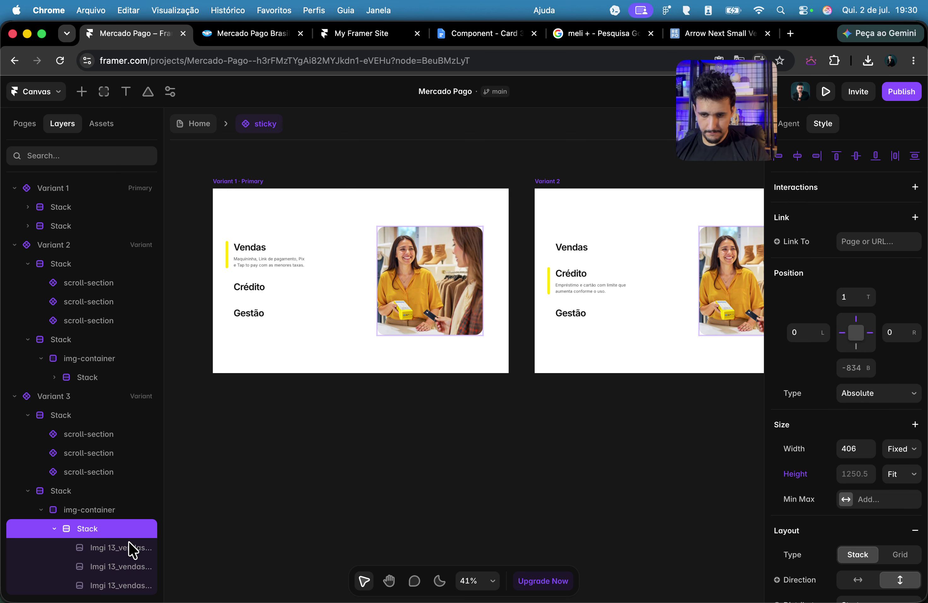
Step: In the primary Variant 1, remove the image stack's bottom pin and set its height to Fit
{"action": "scroll", "coordinate": [534, 325], "scroll_direction": "right", "scroll_amount": 5}
{"action": "left_click", "coordinate": [563, 304]}
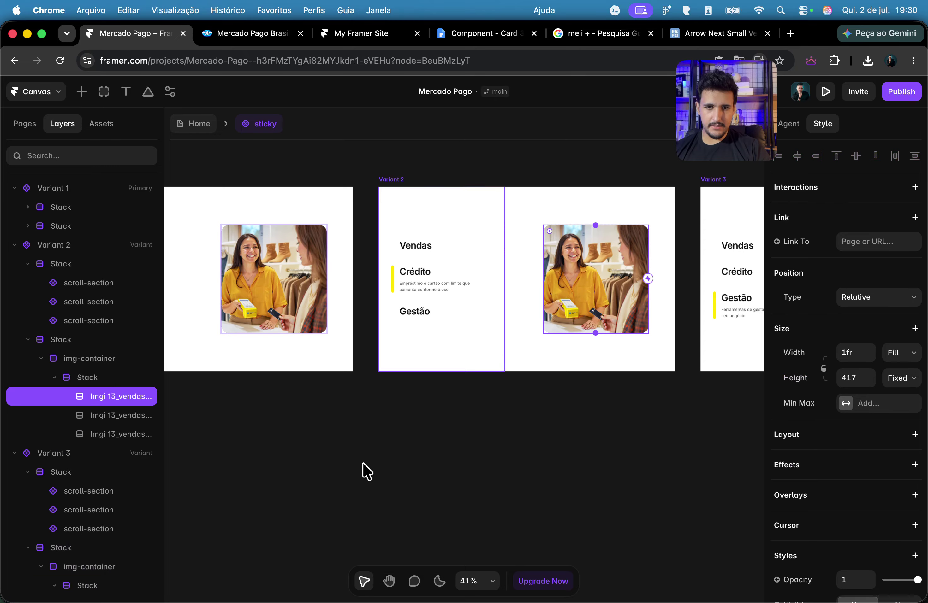
{"action": "left_click", "coordinate": [101, 378]}
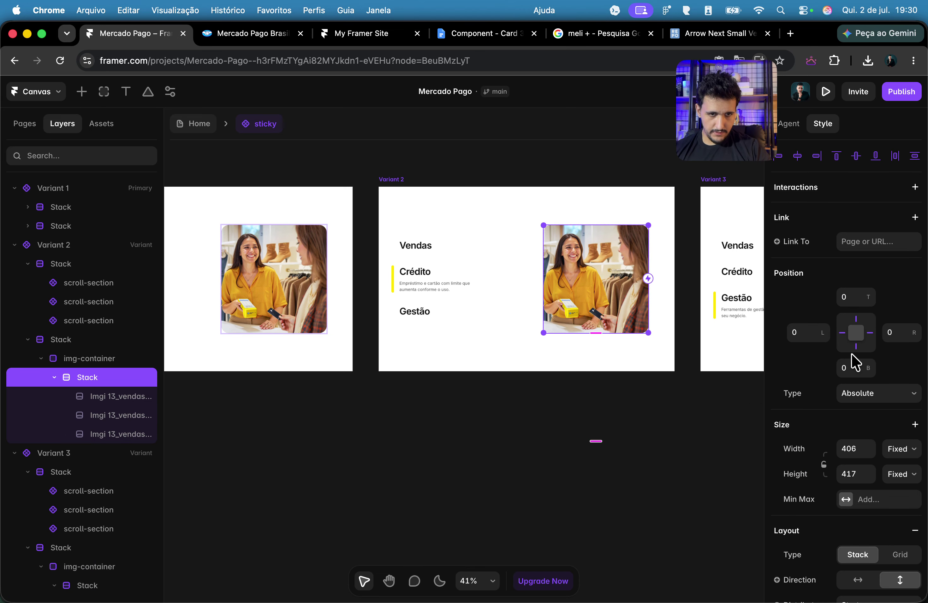
{"action": "left_click", "coordinate": [297, 273]}
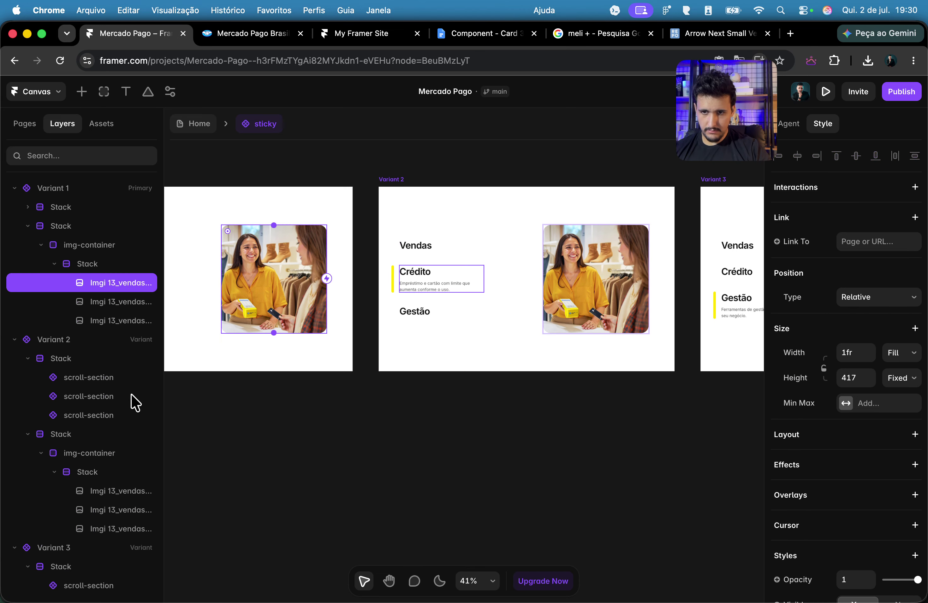
{"action": "left_click", "coordinate": [83, 264]}
{"action": "scroll", "coordinate": [856, 213], "scroll_direction": "up", "scroll_amount": 5}
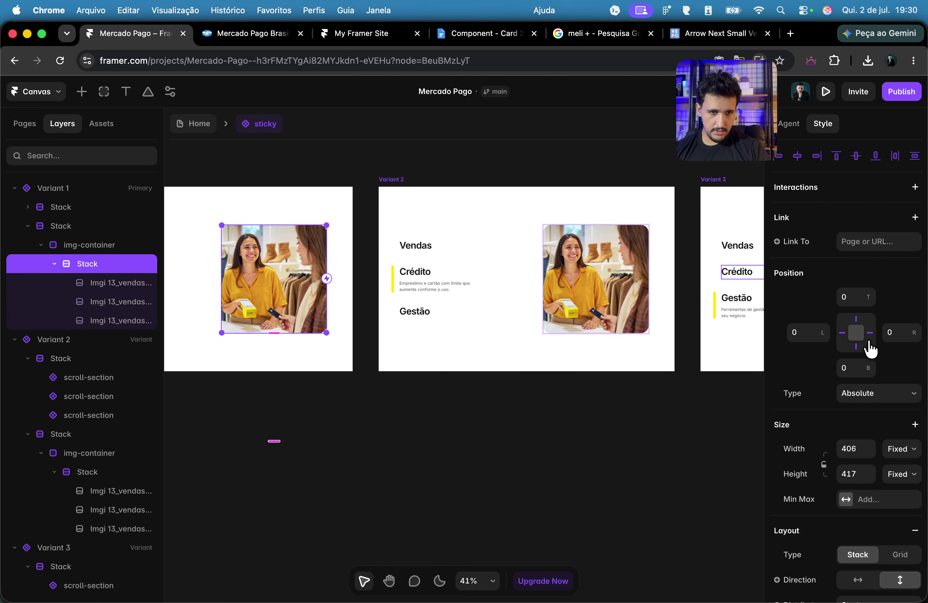
{"action": "left_click", "coordinate": [856, 347]}
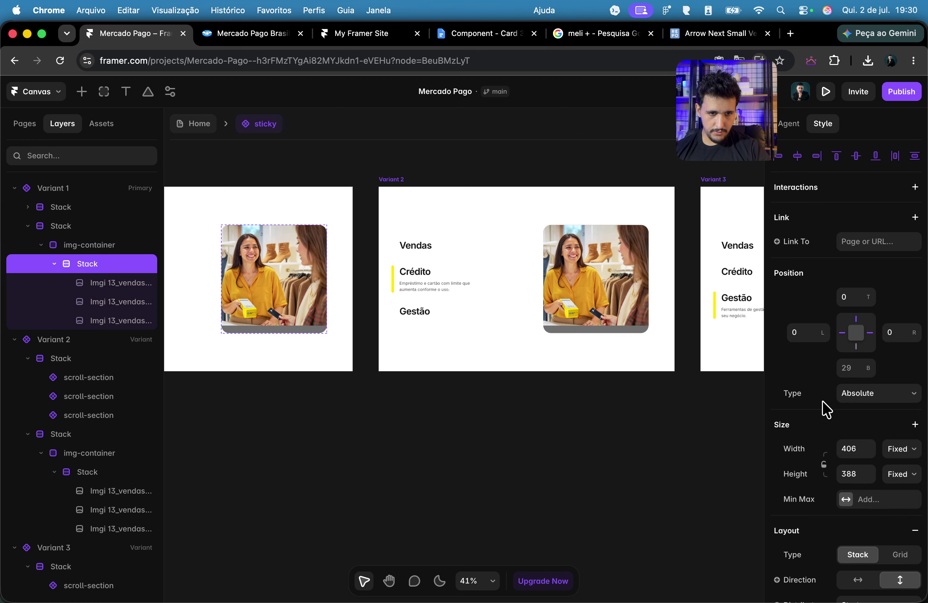
{"action": "left_click", "coordinate": [919, 478]}
{"action": "left_click", "coordinate": [888, 514]}
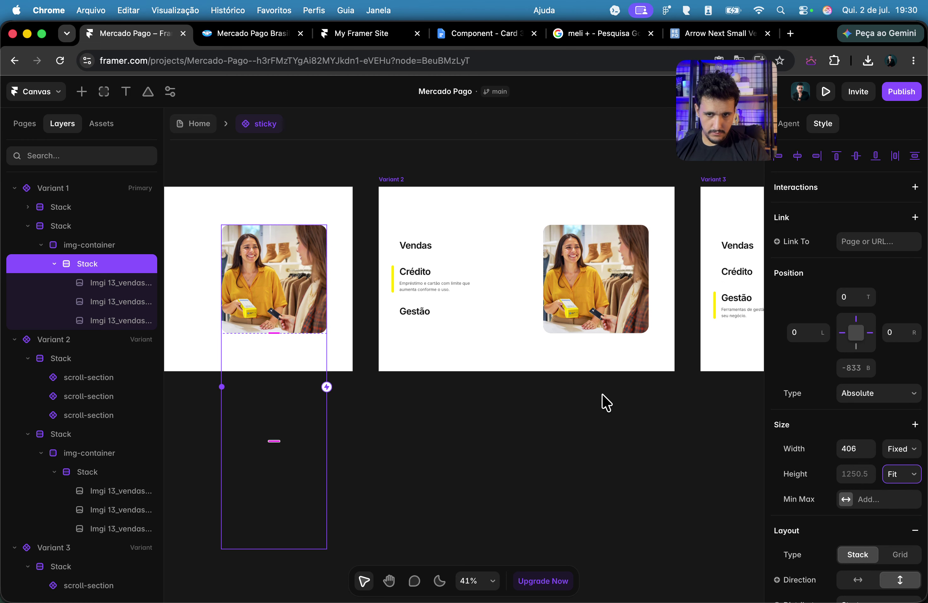
Step: In Variant 2, set the image stack's top position to -420 so the barista photo fills the container
{"action": "left_click", "coordinate": [60, 360]}
{"action": "left_click", "coordinate": [94, 453]}
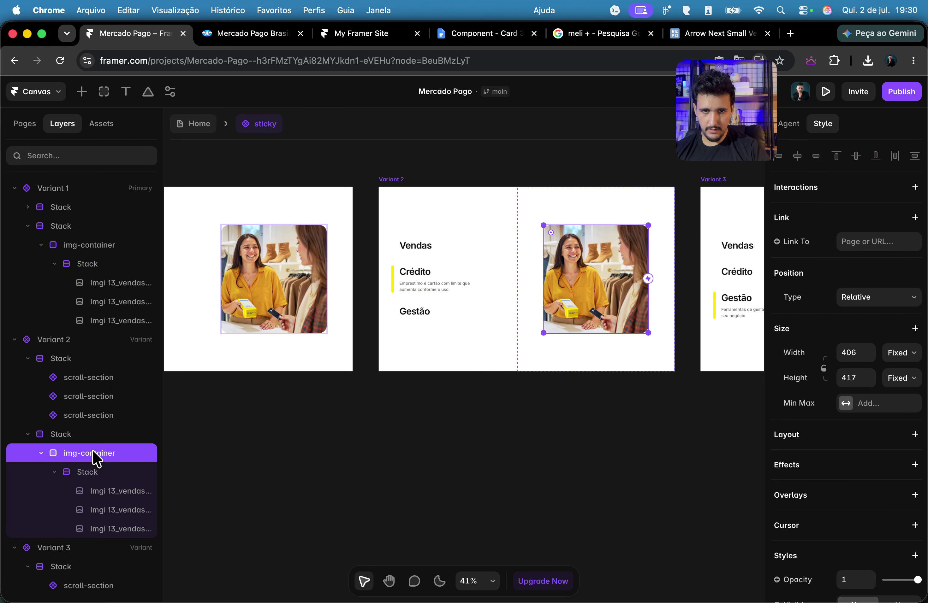
{"action": "left_click", "coordinate": [110, 474]}
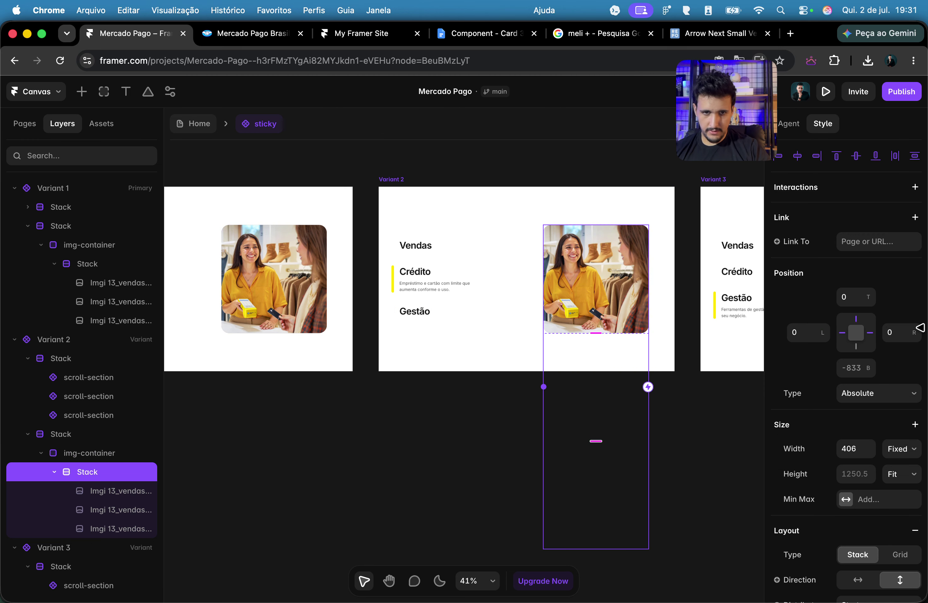
{"action": "left_click", "coordinate": [854, 296]}
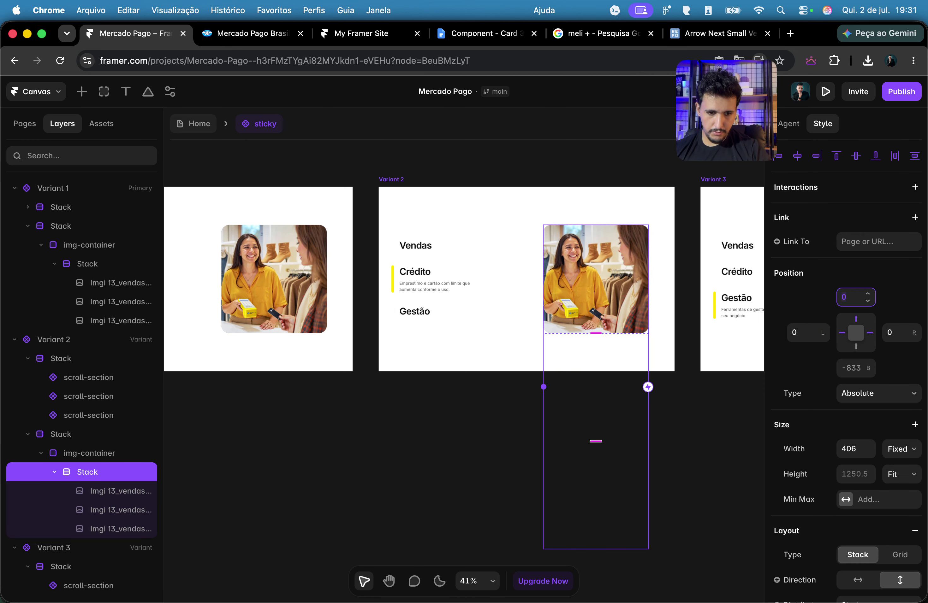
{"action": "key", "text": "Return"}
{"action": "type", "text": "-400"}
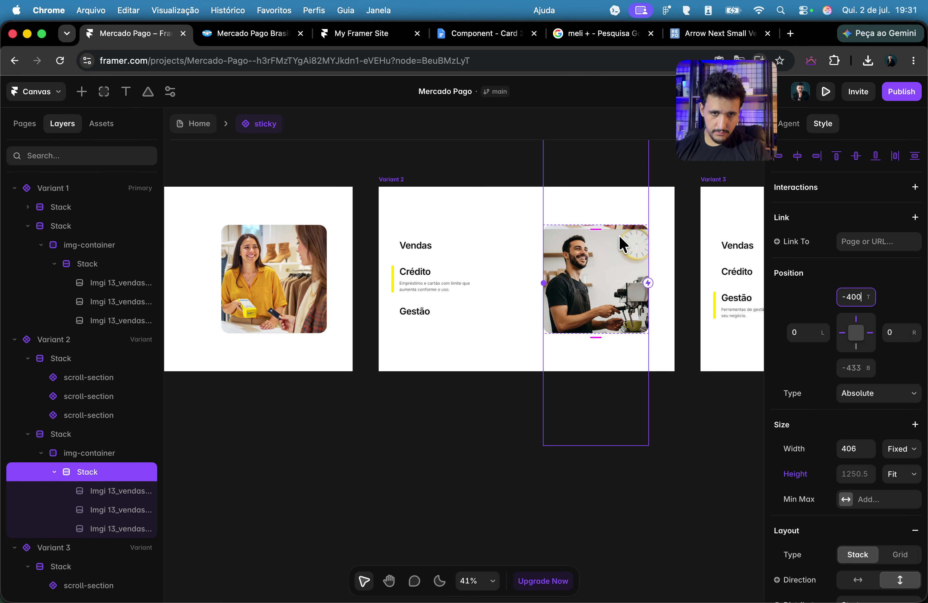
{"action": "scroll", "coordinate": [620, 235], "scroll_direction": "up", "scroll_amount": 5}
{"action": "key", "text": "BackSpace"}
{"action": "type", "text": "2"}
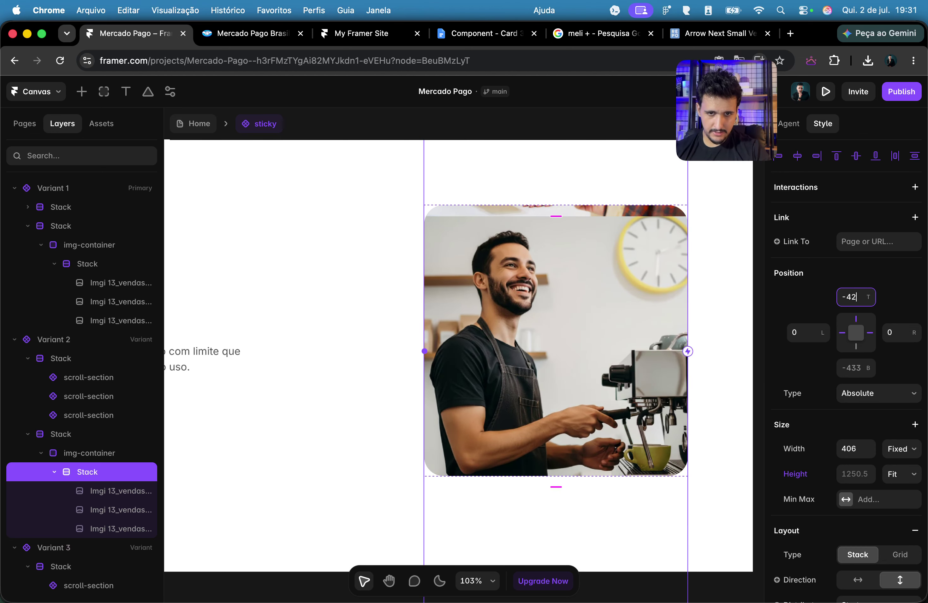
{"action": "type", "text": "0"}
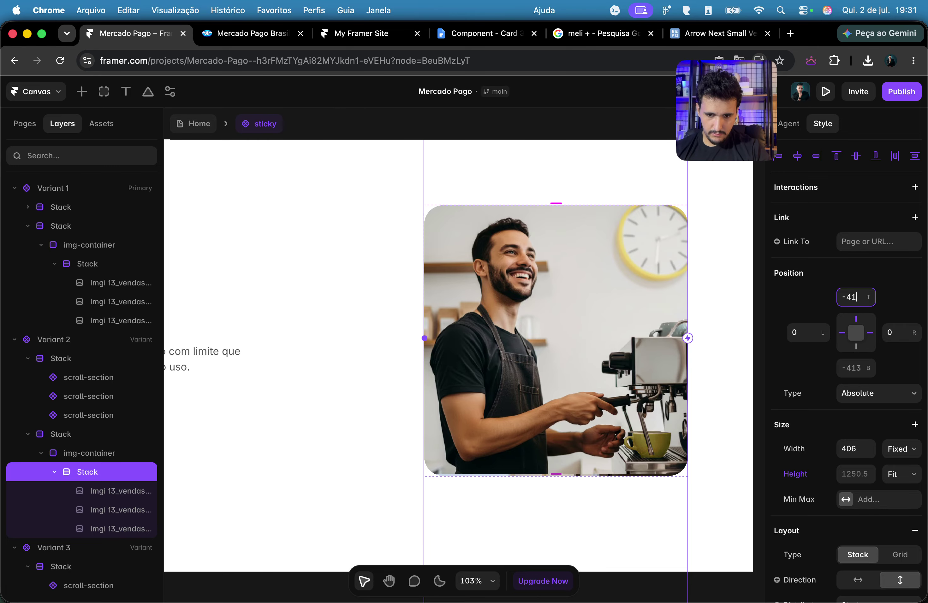
{"action": "type", "text": "4"}
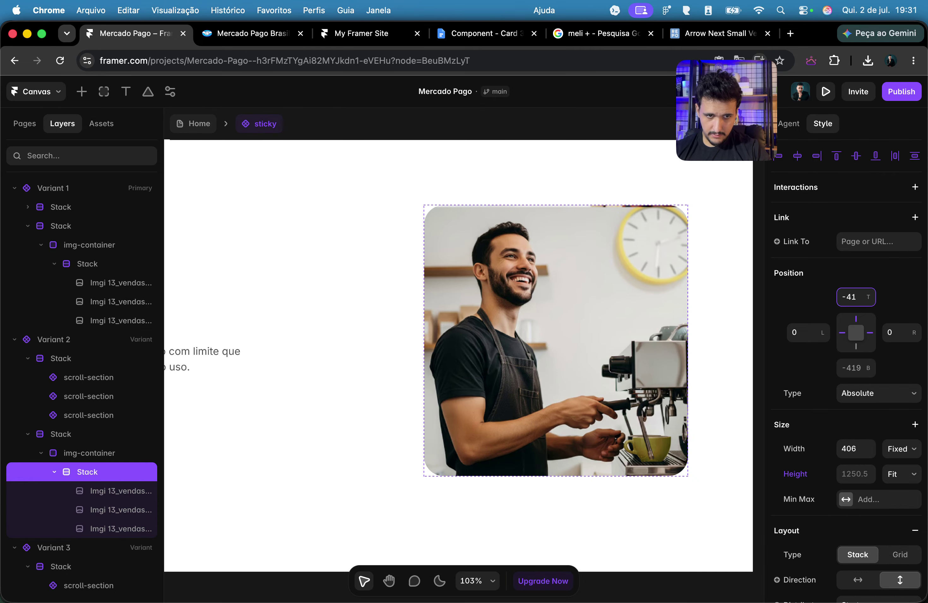
{"action": "type", "text": "0"}
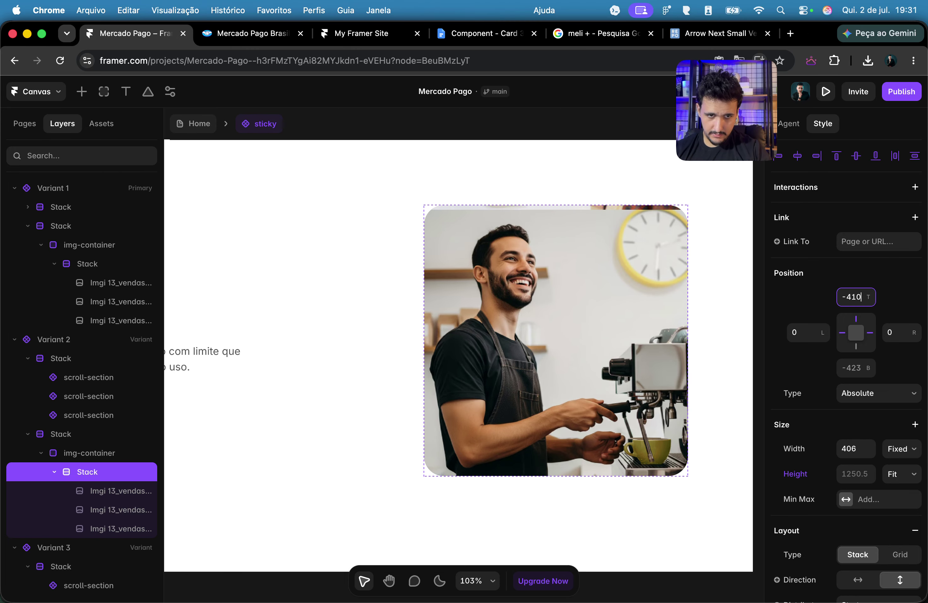
{"action": "type", "text": "20"}
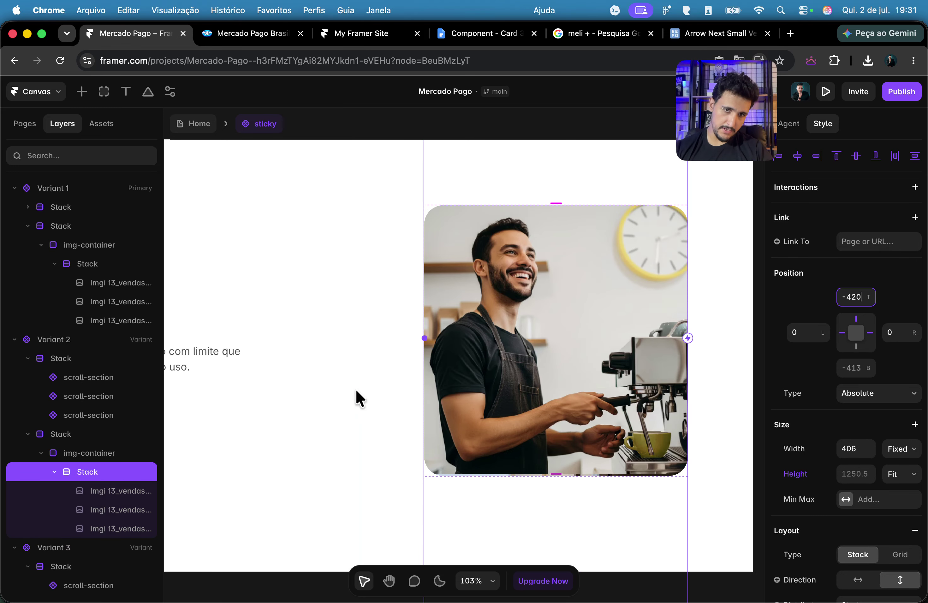
Step: In Variant 3, set the image stack's top position to -840 so the photo of the woman with a tablet fills the container
{"action": "scroll", "coordinate": [355, 389], "scroll_direction": "down", "scroll_amount": 5}
{"action": "scroll", "coordinate": [364, 383], "scroll_direction": "right", "scroll_amount": 5}
{"action": "left_click", "coordinate": [531, 358]}
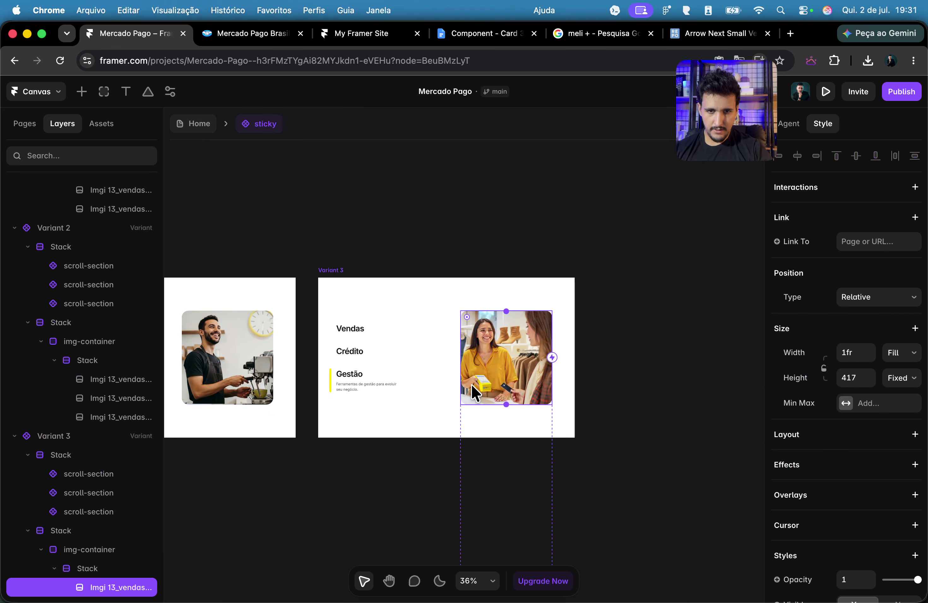
{"action": "scroll", "coordinate": [84, 453], "scroll_direction": "down", "scroll_amount": 2}
{"action": "left_click", "coordinate": [114, 529]}
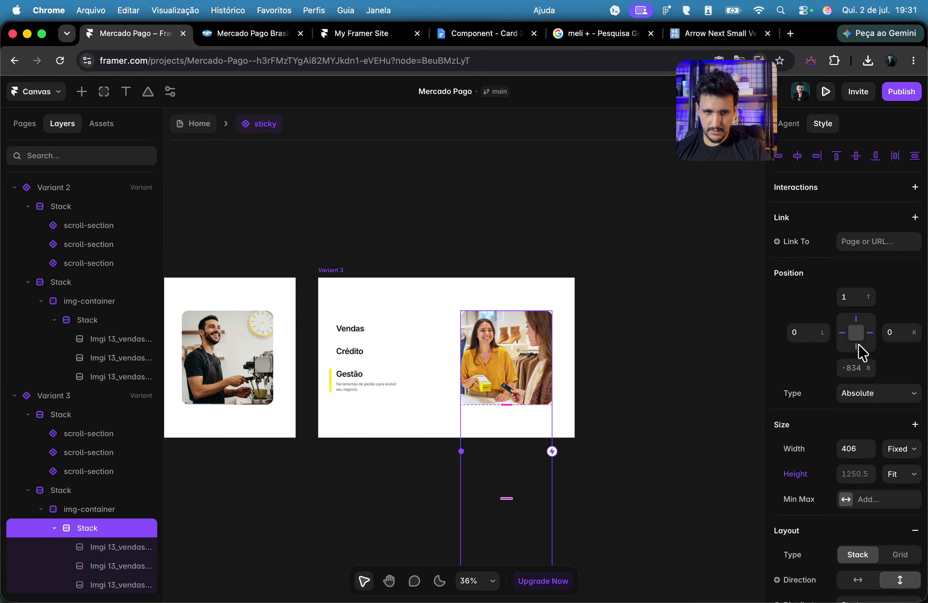
{"action": "left_click", "coordinate": [850, 297]}
{"action": "type", "text": "-500"}
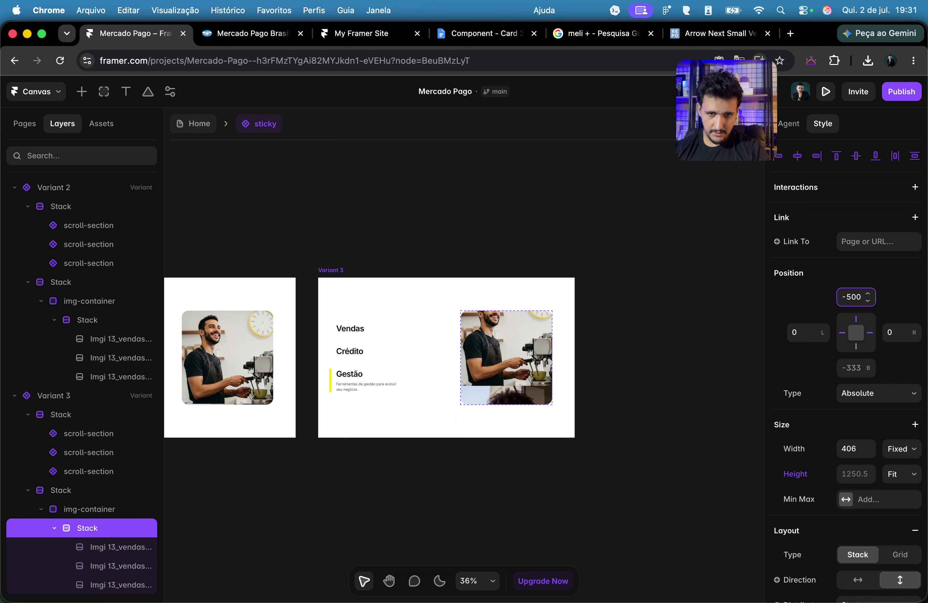
{"action": "type", "text": "60"}
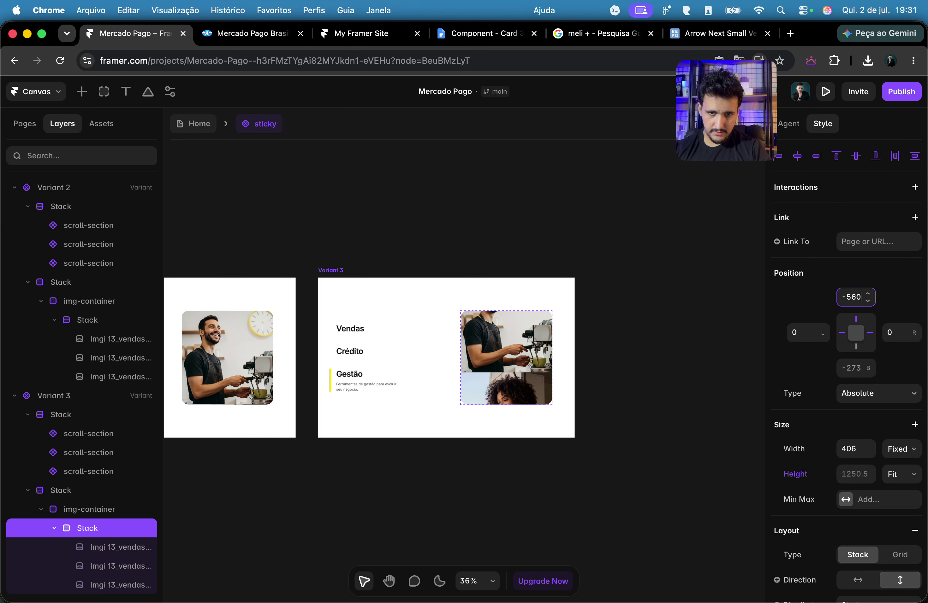
{"action": "type", "text": "-6"}
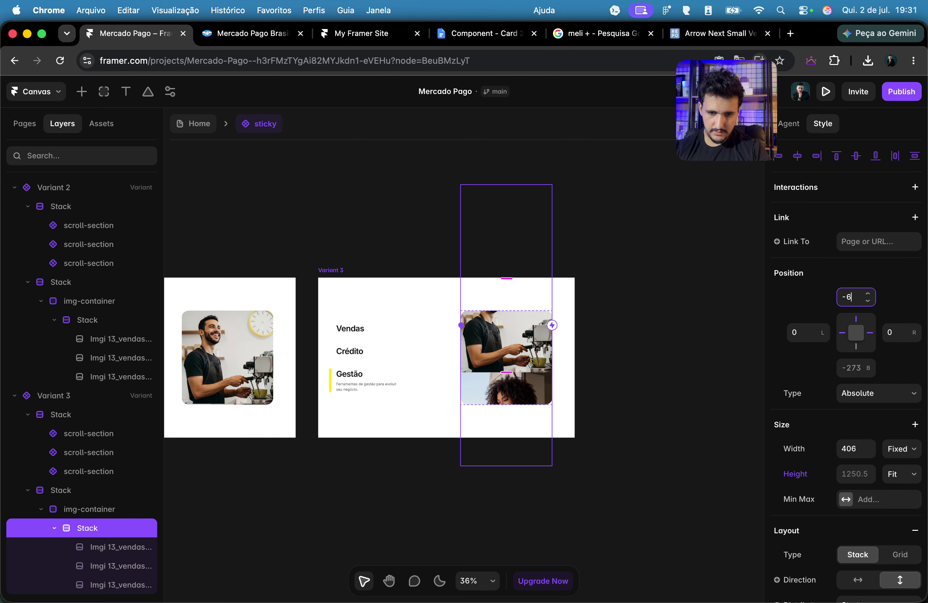
{"action": "type", "text": "50-800"}
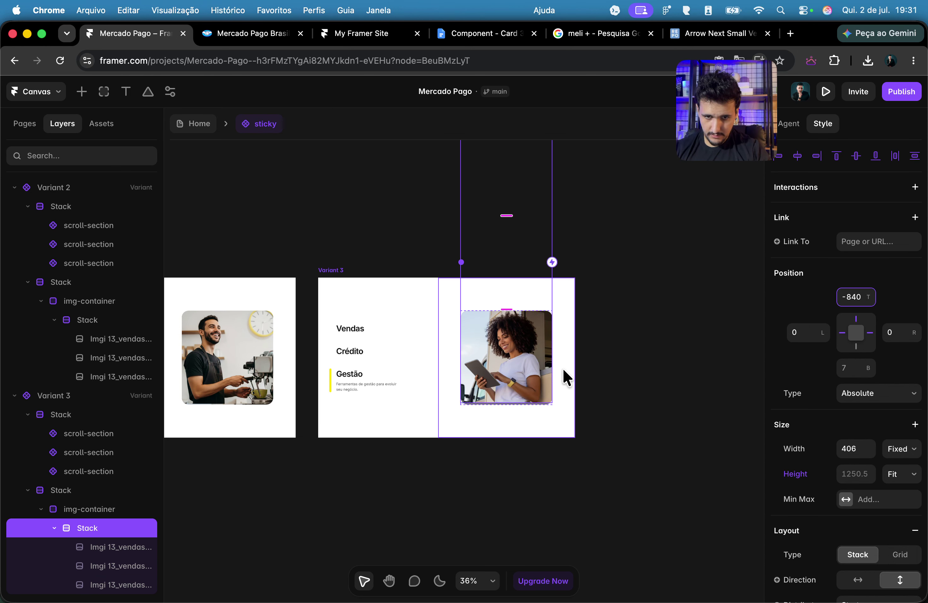
Step: Fine-tune the top position of Variant 3's image stack to -836 so the tablet photo fills the container
{"action": "scroll", "coordinate": [548, 392], "scroll_direction": "up", "scroll_amount": 10}
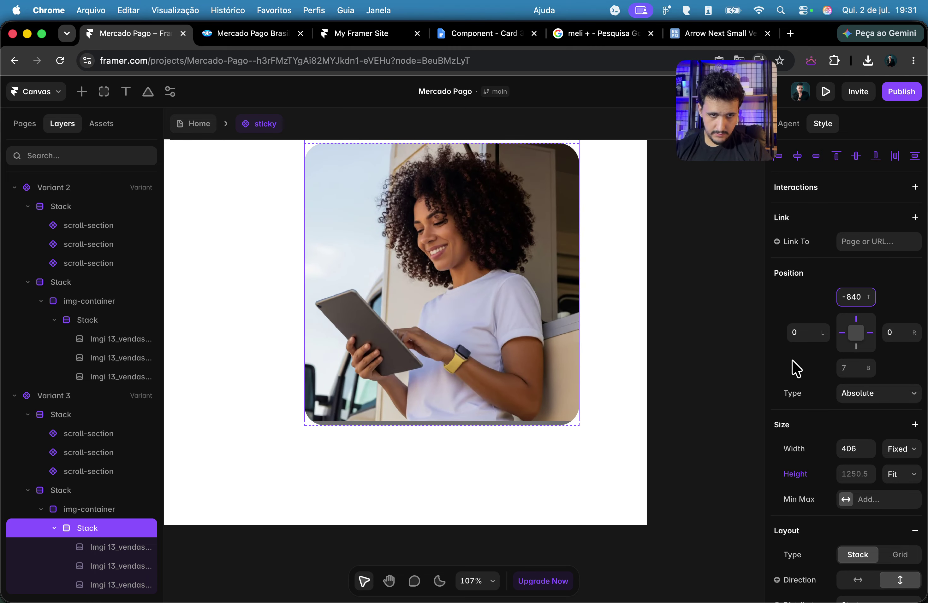
{"action": "type", "text": "30"}
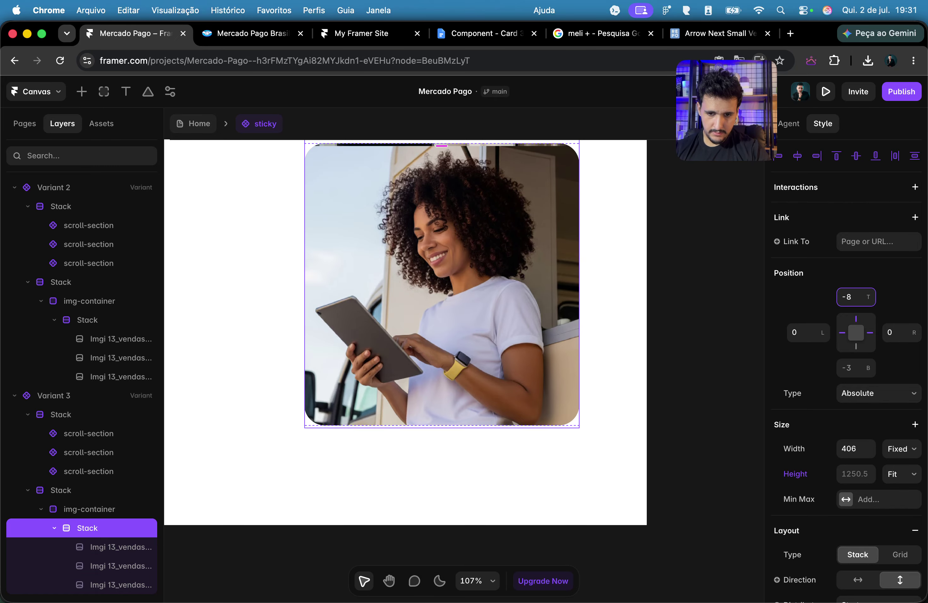
{"action": "key", "text": "Return"}
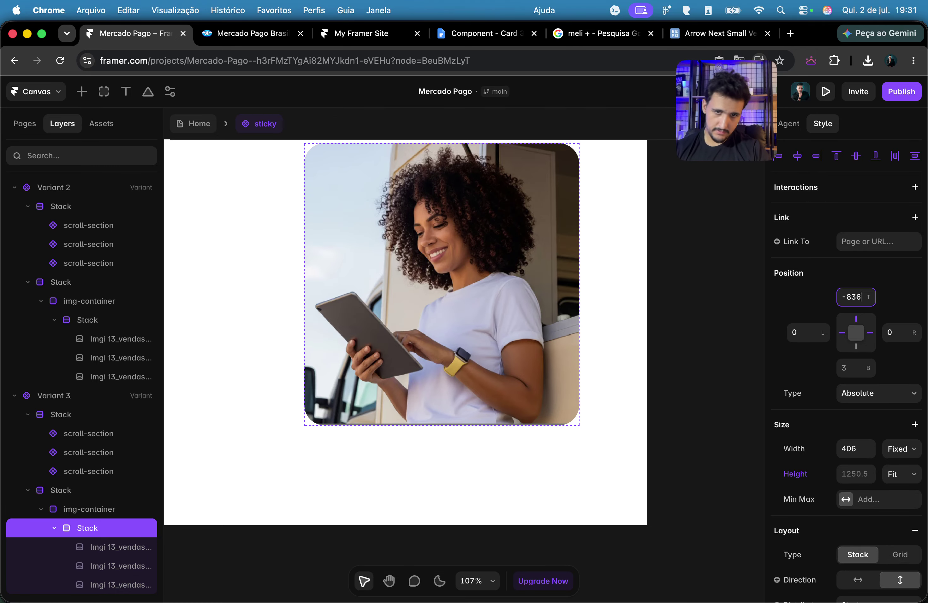
{"action": "left_click", "coordinate": [704, 396]}
{"action": "scroll", "coordinate": [686, 499], "scroll_direction": "down", "scroll_amount": 6}
{"action": "scroll", "coordinate": [497, 522], "scroll_direction": "up", "scroll_amount": 5}
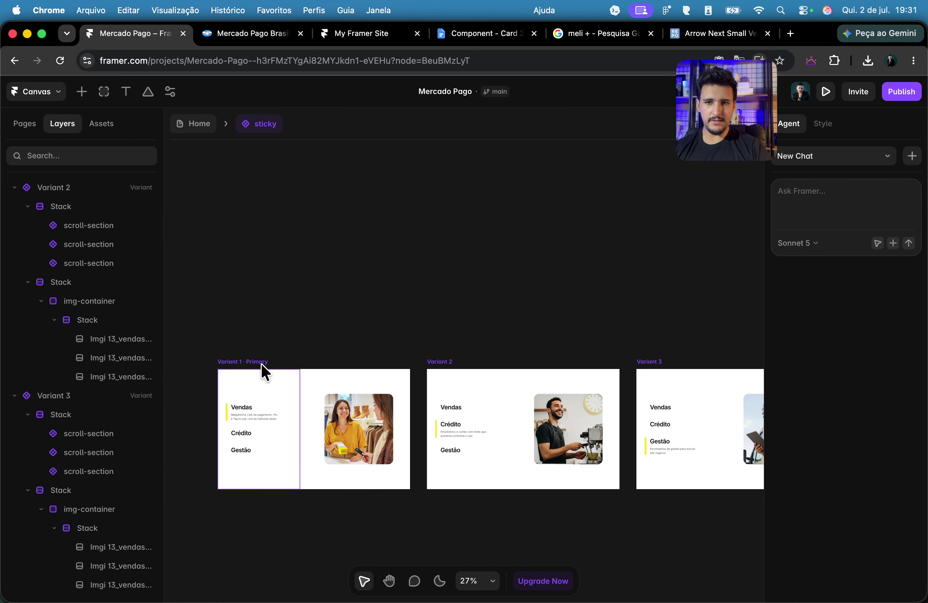
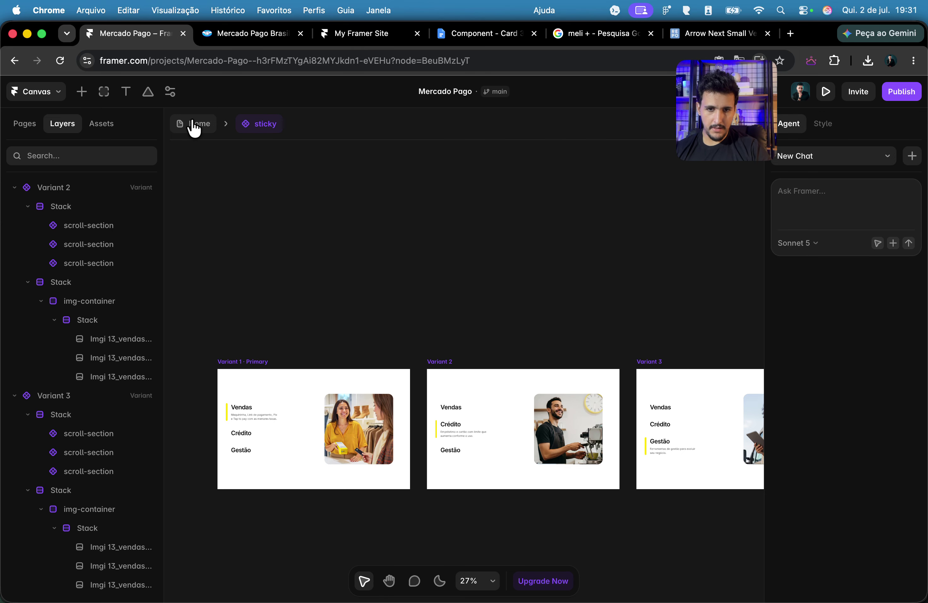
Step: Change the transition of the sticky component's primary Variant 1 from Spring to Ease with Ease In Out
{"action": "left_click", "coordinate": [248, 360]}
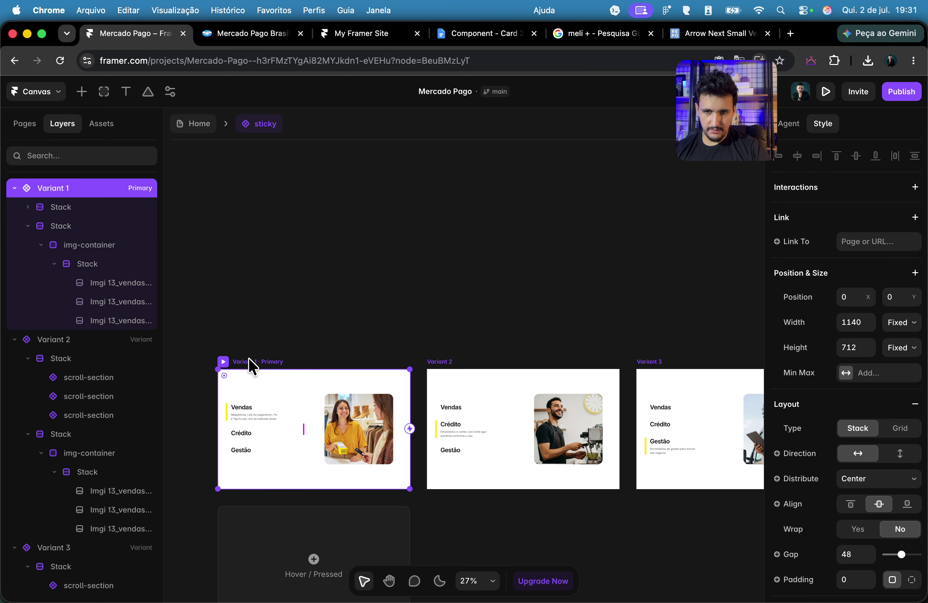
{"action": "scroll", "coordinate": [918, 271], "scroll_direction": "down", "scroll_amount": 10}
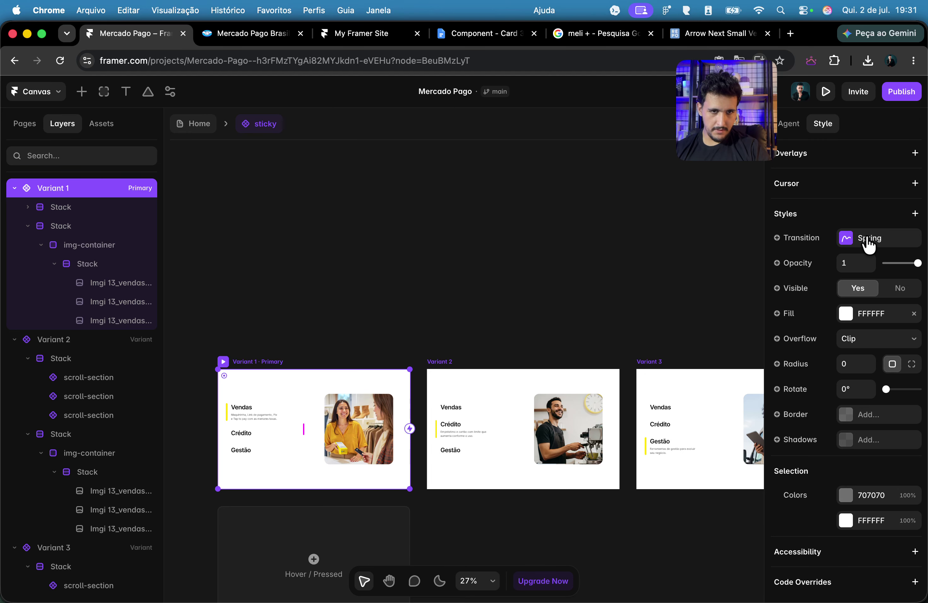
{"action": "left_click", "coordinate": [868, 239]}
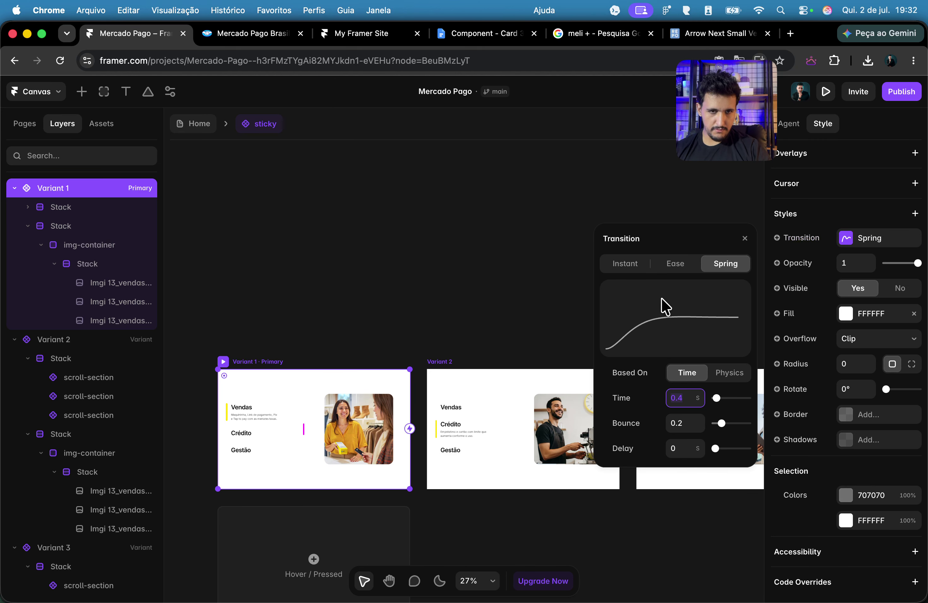
{"action": "left_click", "coordinate": [670, 265]}
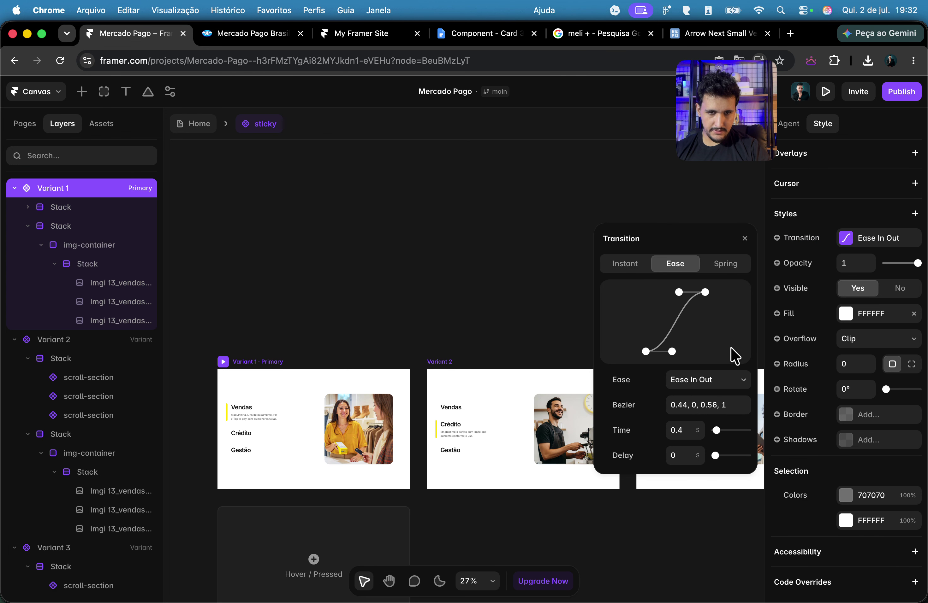
{"action": "left_click", "coordinate": [418, 247]}
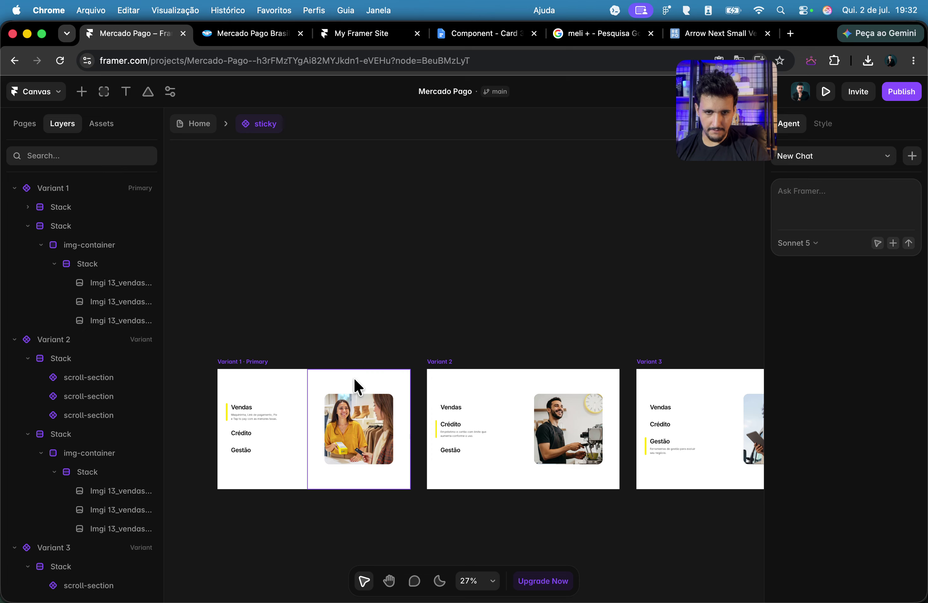
Step: Open the scroll-section component, set its primary variant's transition to Ease In Out, and return to the sticky component
{"action": "left_click", "coordinate": [269, 362]}
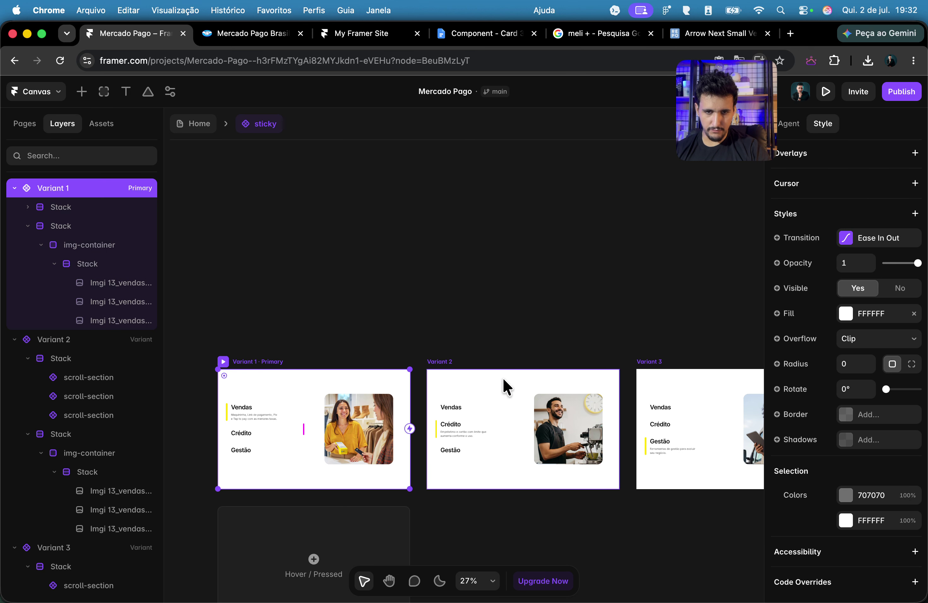
{"action": "double_click", "coordinate": [256, 411]}
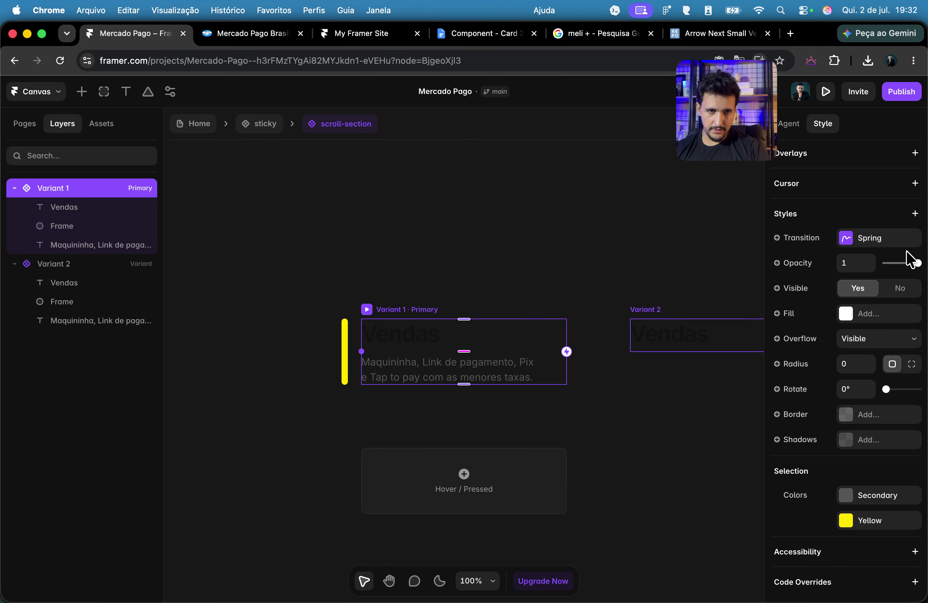
{"action": "left_click", "coordinate": [902, 238]}
{"action": "left_click", "coordinate": [675, 264]}
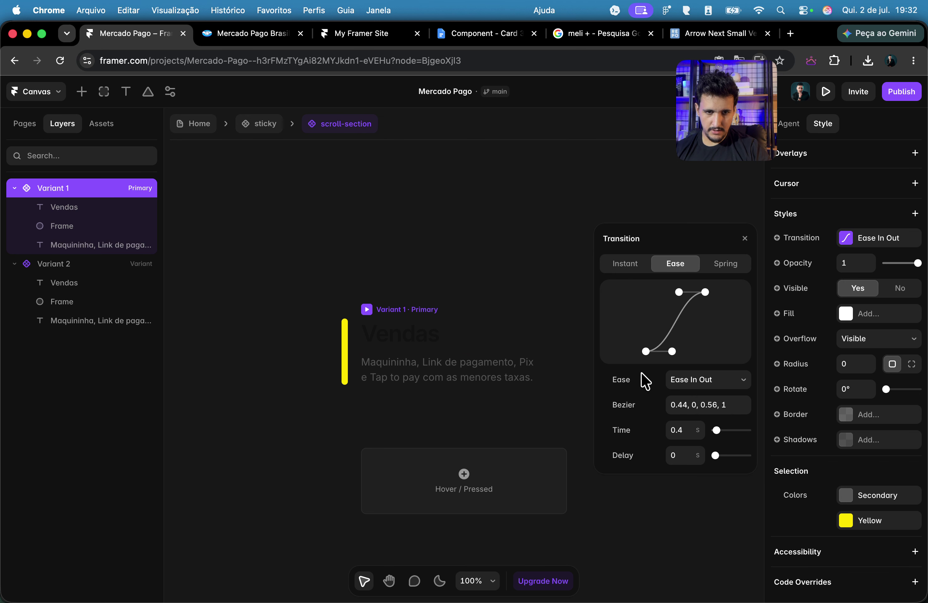
{"action": "left_click", "coordinate": [346, 224]}
{"action": "left_click", "coordinate": [263, 123]}
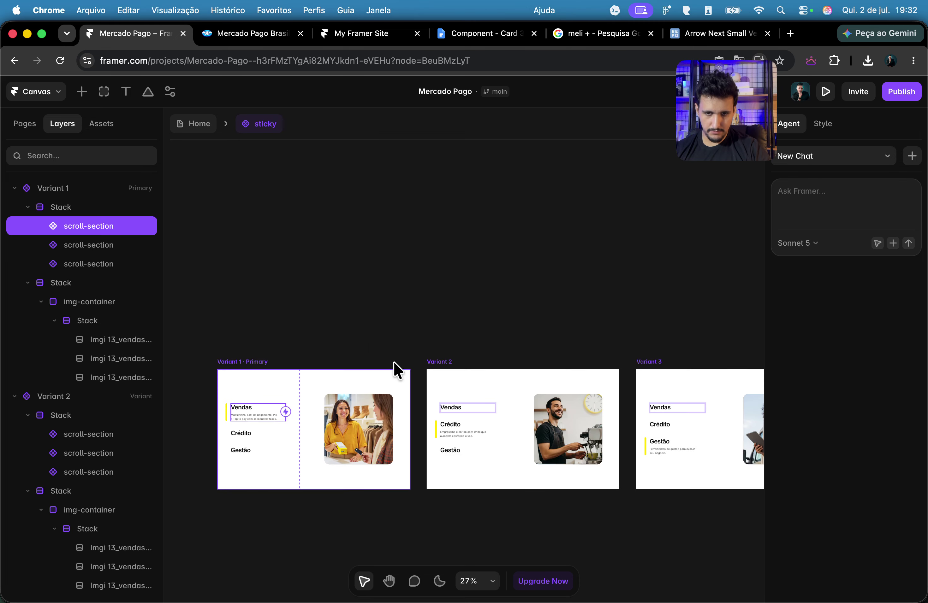
Step: In scroll-section's primary variant, add an Ease In Out transition to the yellow bar frame and return to the sticky component
{"action": "double_click", "coordinate": [268, 415]}
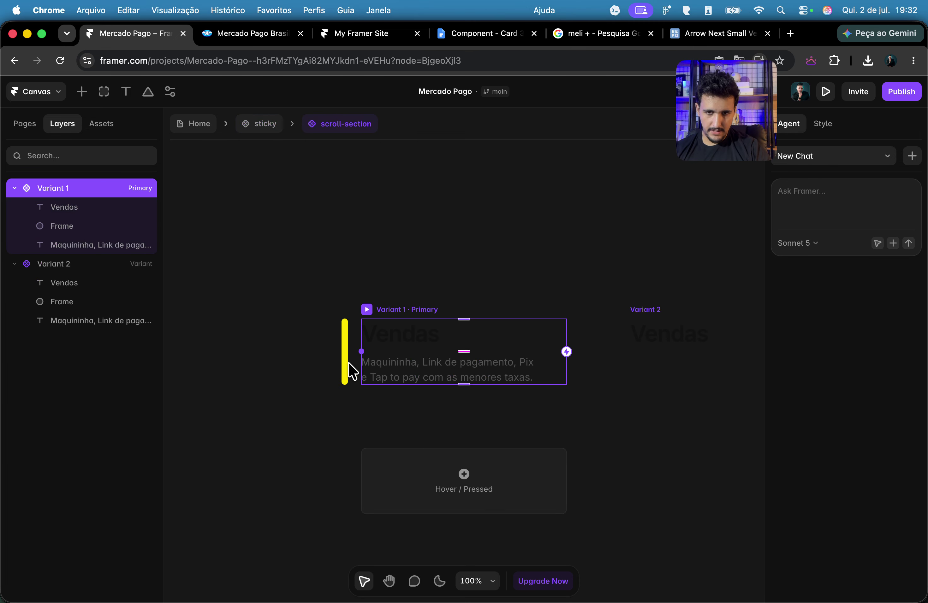
{"action": "left_click", "coordinate": [343, 355]}
{"action": "scroll", "coordinate": [830, 307], "scroll_direction": "down", "scroll_amount": 10}
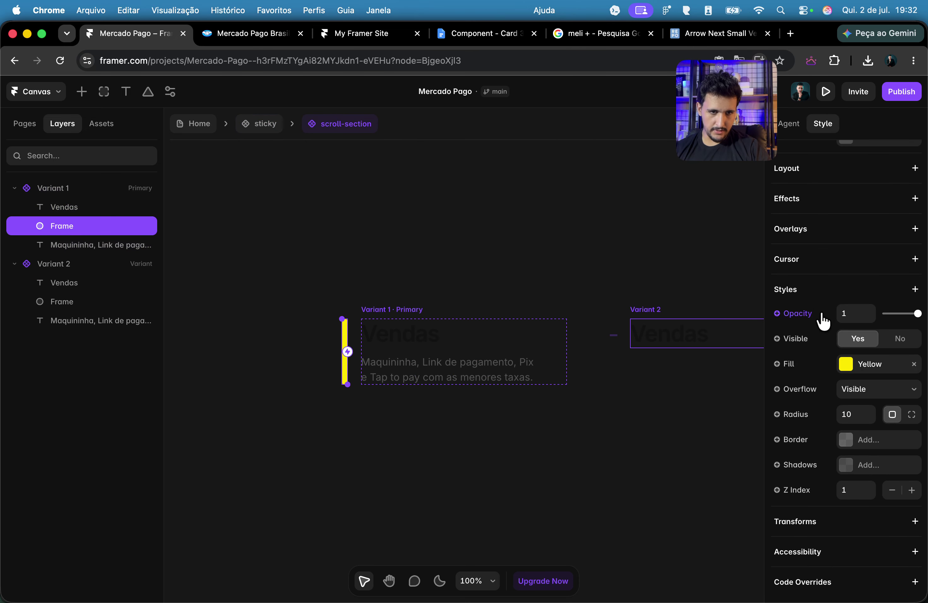
{"action": "left_click", "coordinate": [868, 291]}
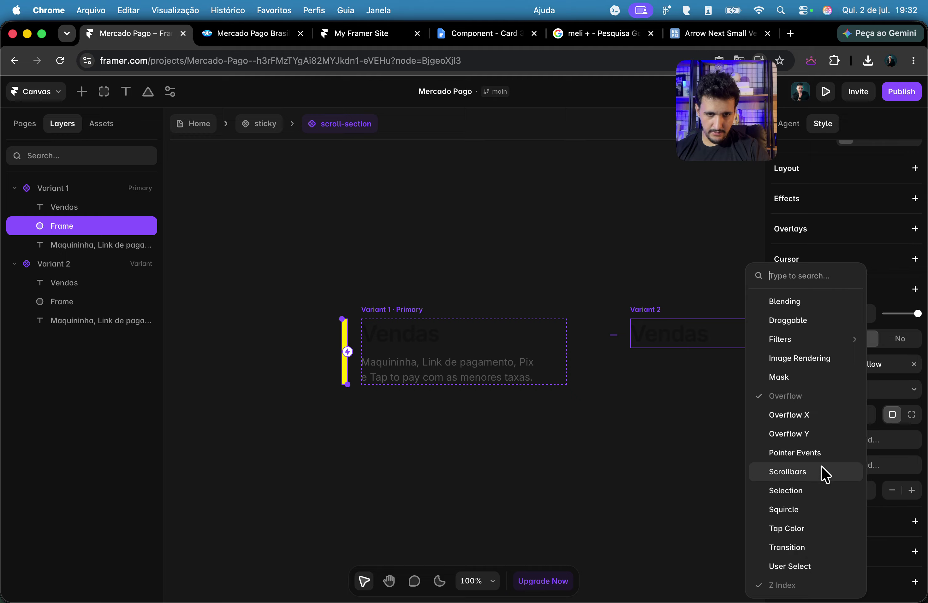
{"action": "left_click", "coordinate": [807, 547]}
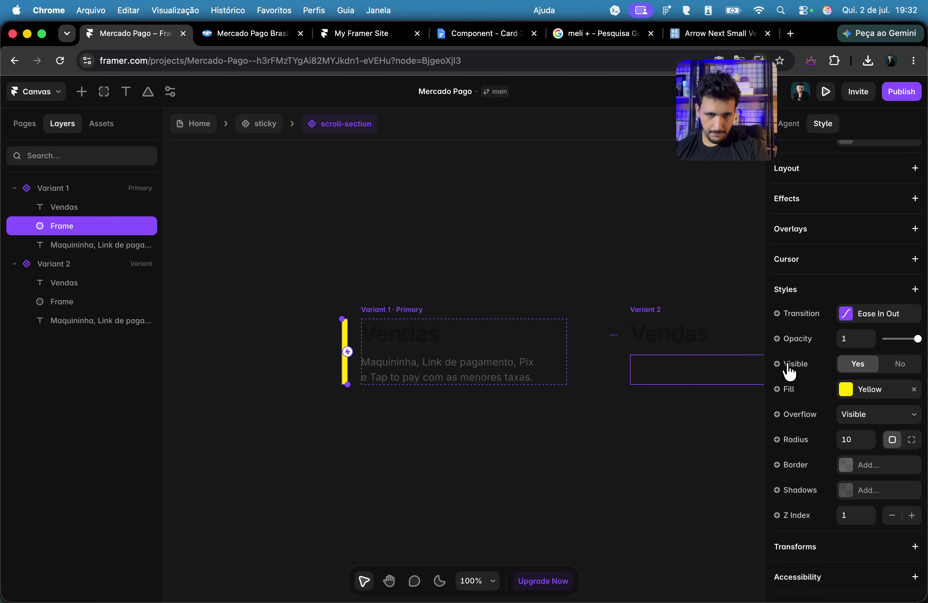
{"action": "left_click", "coordinate": [889, 315]}
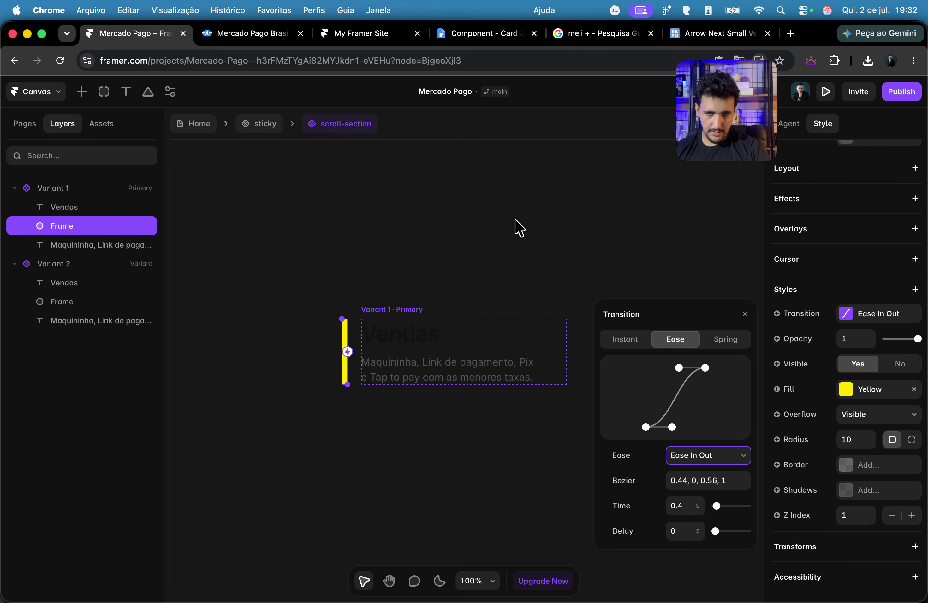
{"action": "left_click", "coordinate": [284, 170]}
{"action": "left_click", "coordinate": [265, 123]}
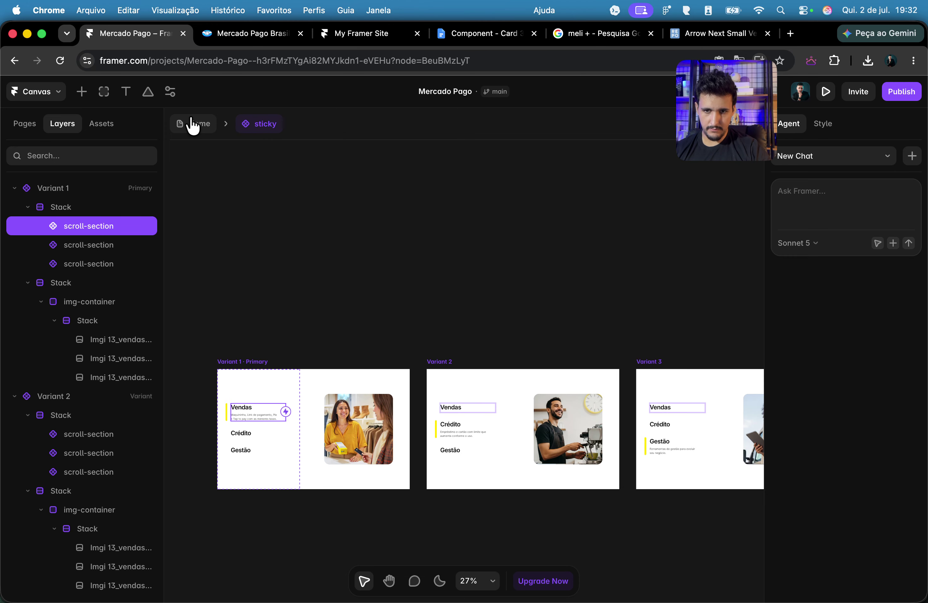
Step: On the Home page, set the position type of the sticky component instance to Sticky
{"action": "left_click", "coordinate": [192, 125]}
{"action": "left_click", "coordinate": [508, 268]}
{"action": "scroll", "coordinate": [866, 286], "scroll_direction": "down", "scroll_amount": 2}
{"action": "scroll", "coordinate": [881, 228], "scroll_direction": "up", "scroll_amount": 2}
{"action": "left_click", "coordinate": [877, 213]}
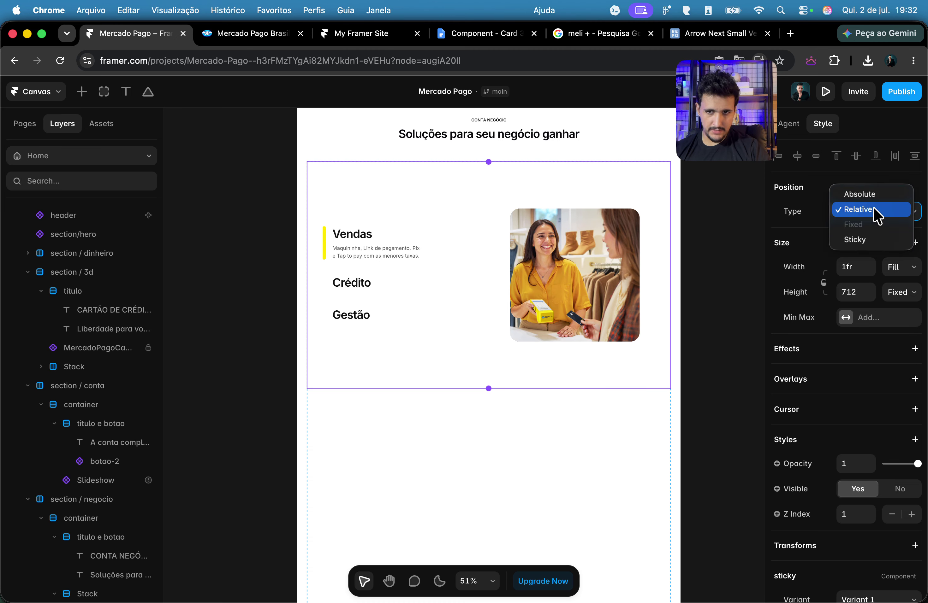
{"action": "left_click", "coordinate": [862, 240]}
{"action": "scroll", "coordinate": [75, 425], "scroll_direction": "down", "scroll_amount": 5}
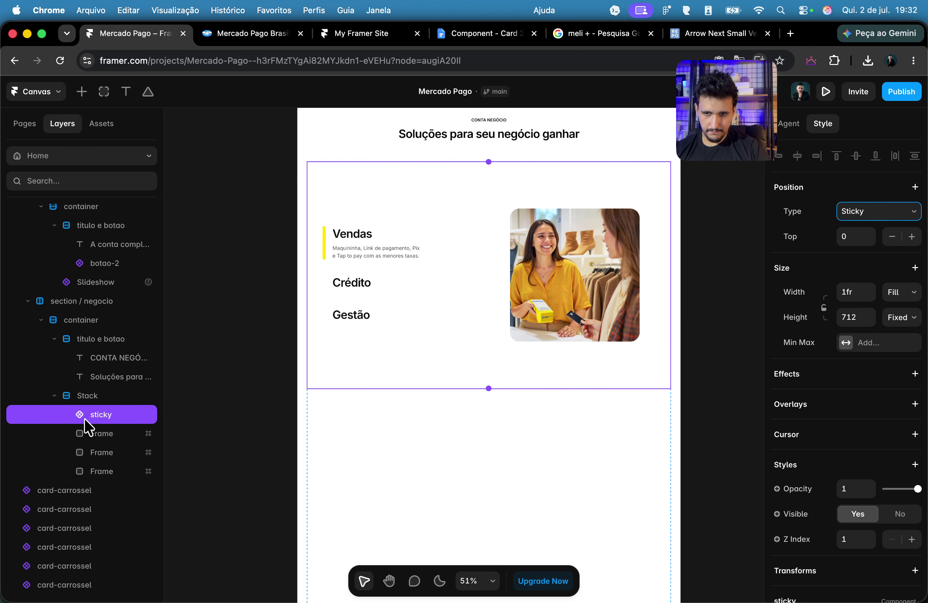
Step: Add a Scroll Variant effect to the sticky component instance with Section in View as its trigger
{"action": "left_click", "coordinate": [845, 385]}
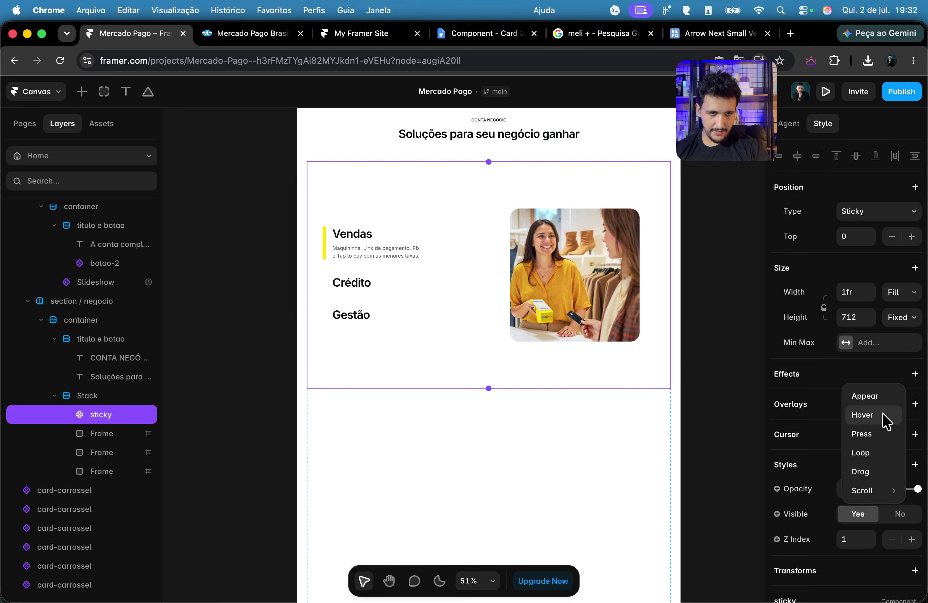
{"action": "mouse_move", "coordinate": [883, 497]}
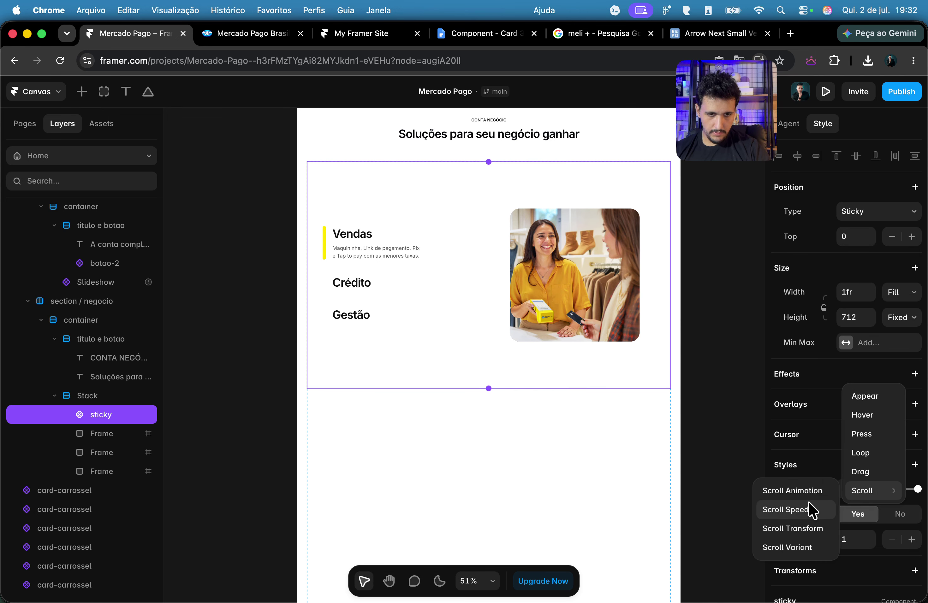
{"action": "left_click", "coordinate": [815, 546]}
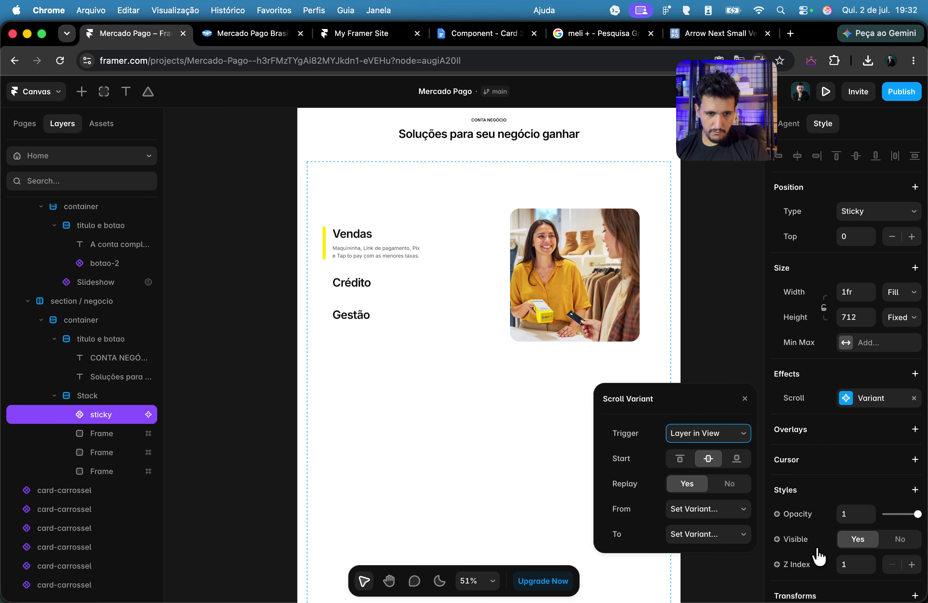
{"action": "left_click", "coordinate": [708, 436]}
{"action": "left_click", "coordinate": [727, 448]}
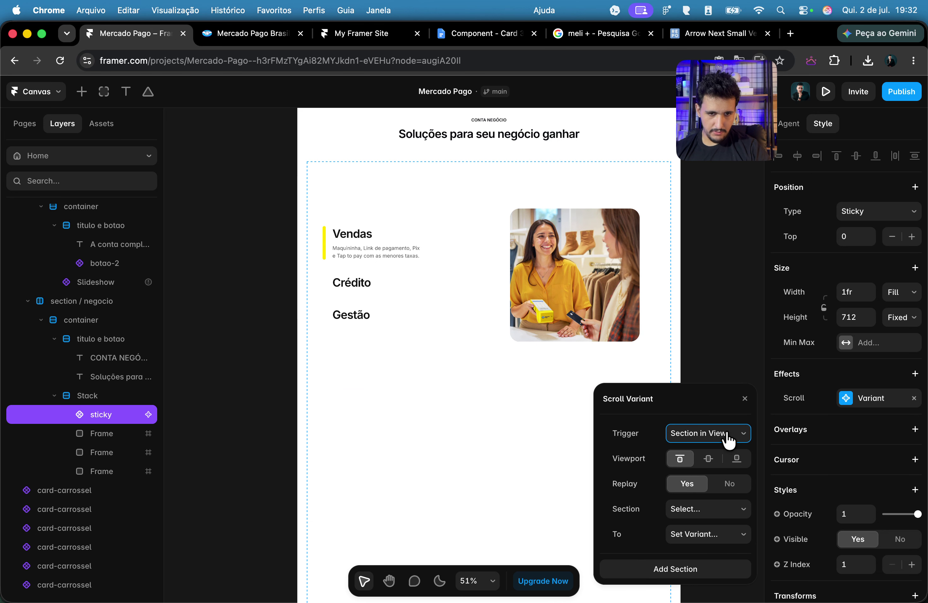
Step: Map section #gap-1 to Variant 2 and add a second section mapping #gap-2 to Variant 3
{"action": "left_click", "coordinate": [723, 517]}
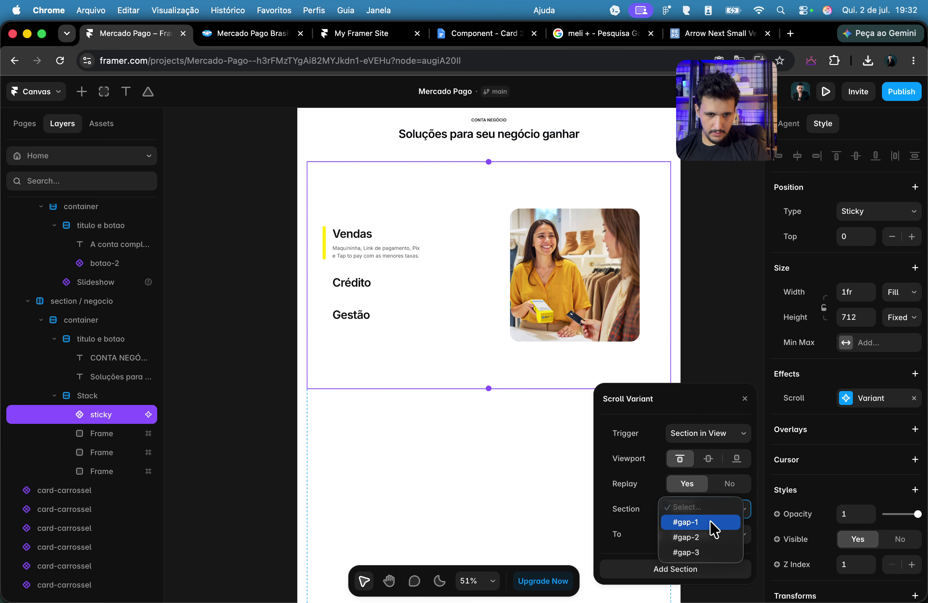
{"action": "left_click", "coordinate": [720, 522]}
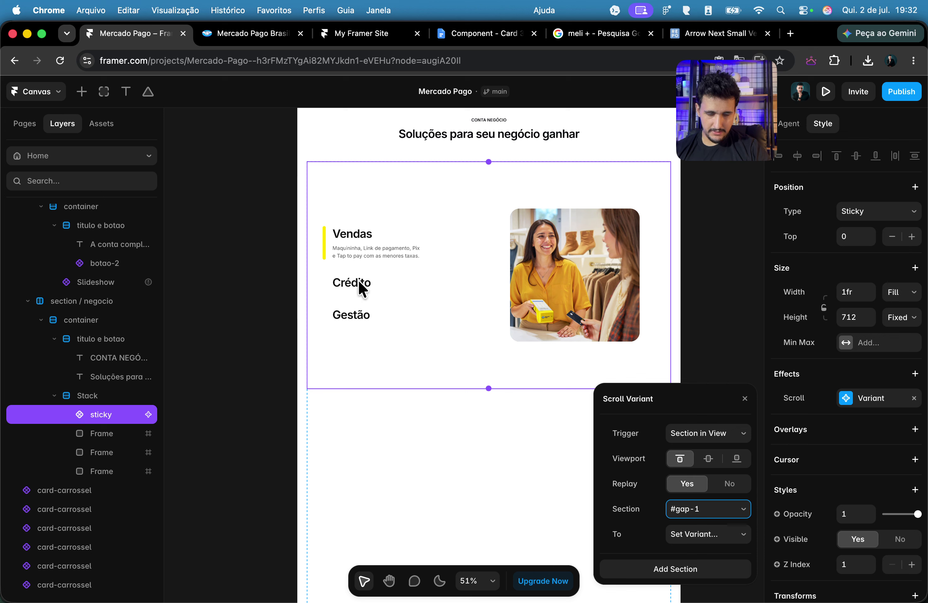
{"action": "left_click", "coordinate": [724, 535]}
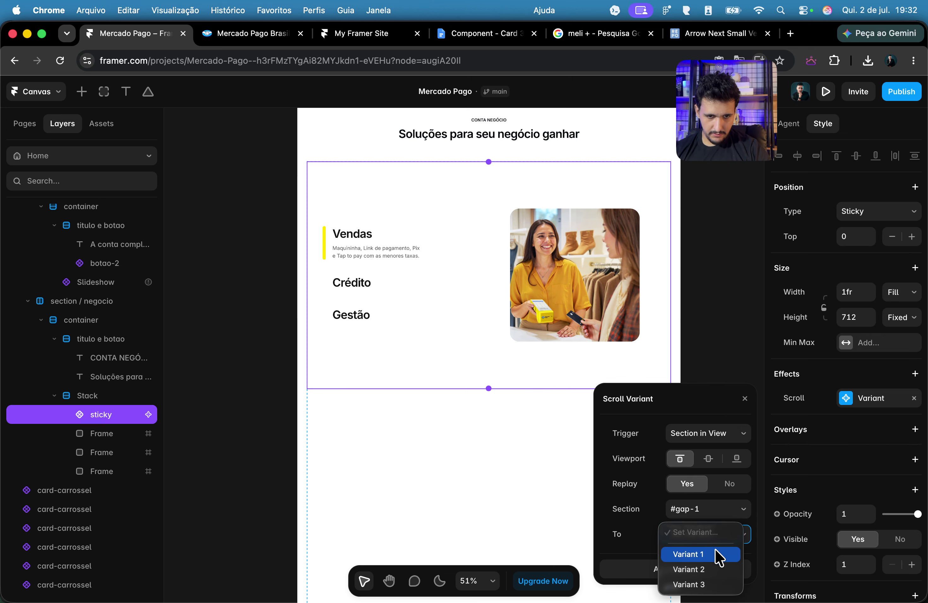
{"action": "left_click", "coordinate": [705, 568]}
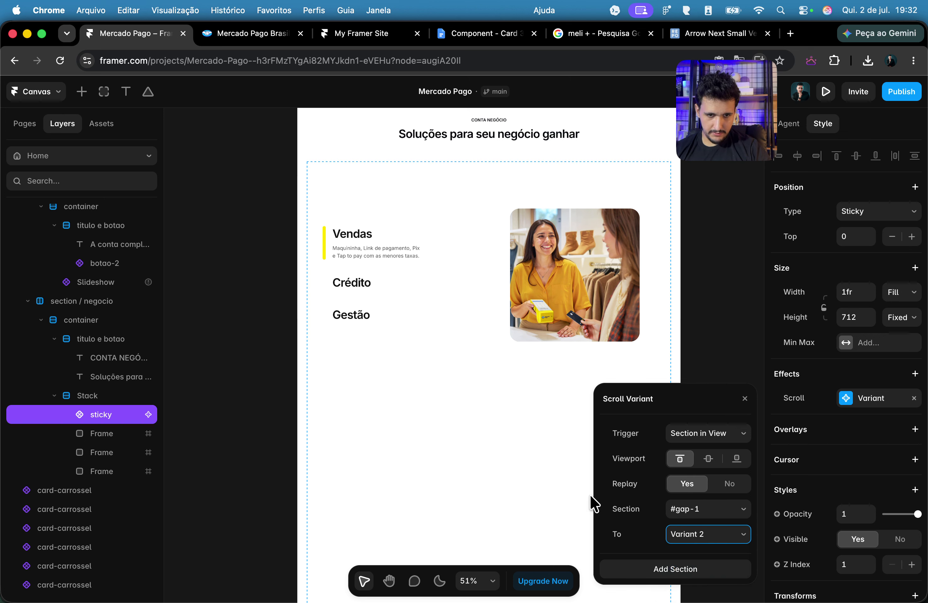
{"action": "left_click", "coordinate": [660, 569]}
{"action": "left_click", "coordinate": [704, 521]}
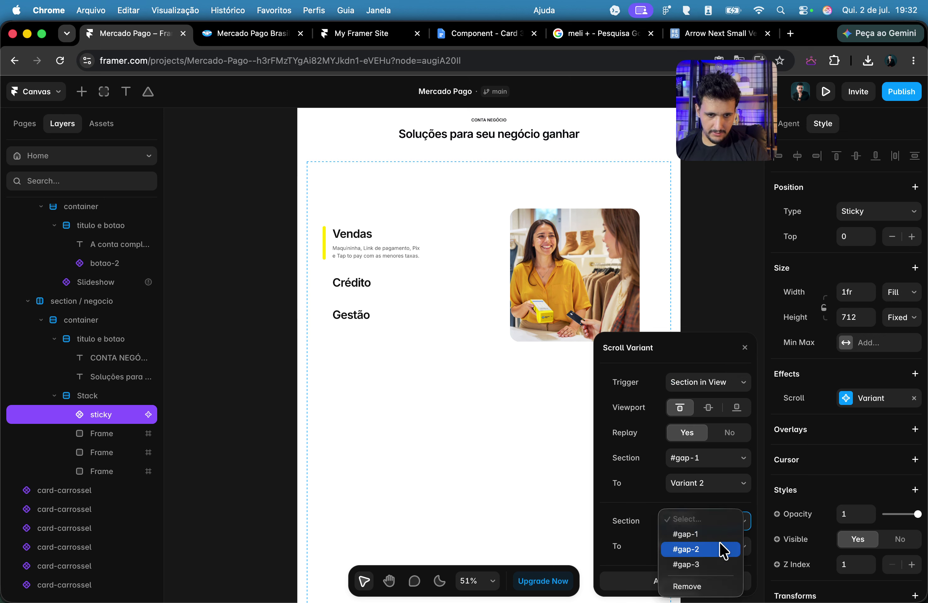
{"action": "left_click", "coordinate": [714, 550]}
{"action": "left_click", "coordinate": [720, 553]}
{"action": "left_click", "coordinate": [715, 588]}
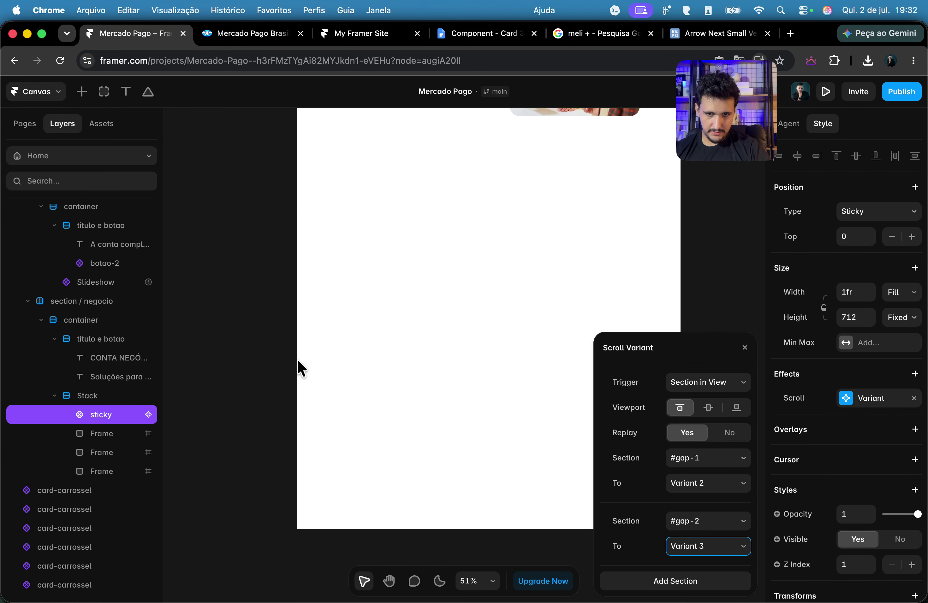
Step: Delete the lowest of the three empty gap frames below the sticky component
{"action": "left_click", "coordinate": [466, 459]}
{"action": "key", "text": "BackSpace"}
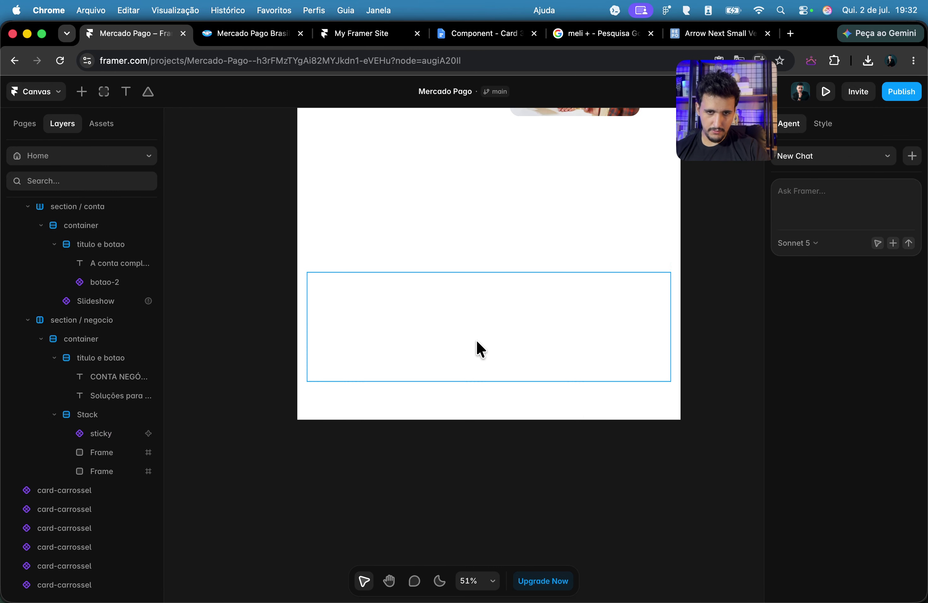
Step: Set the viewport option of the sticky component instance's Scroll Variant effect to center
{"action": "left_click", "coordinate": [503, 288]}
{"action": "left_click", "coordinate": [511, 459]}
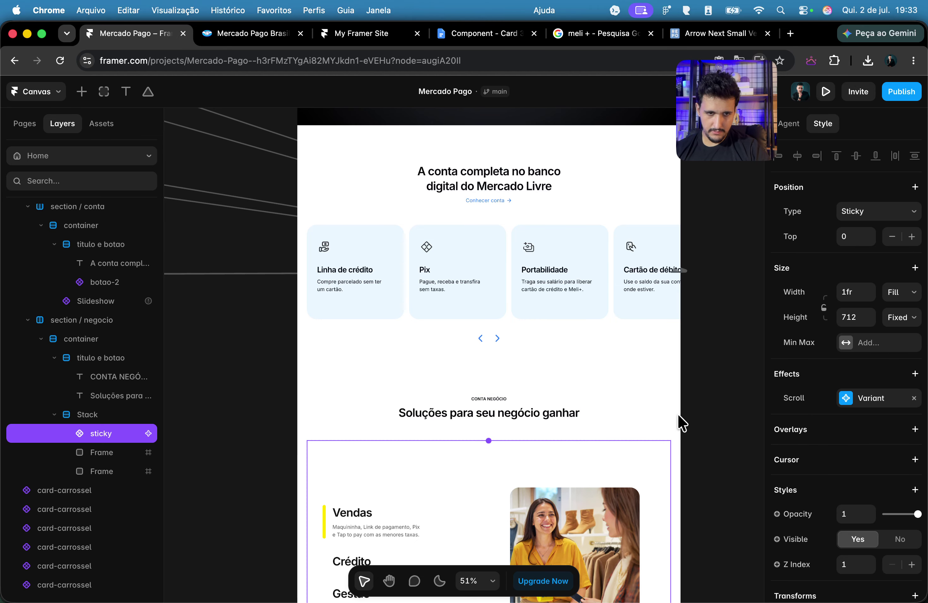
{"action": "left_click", "coordinate": [888, 399]}
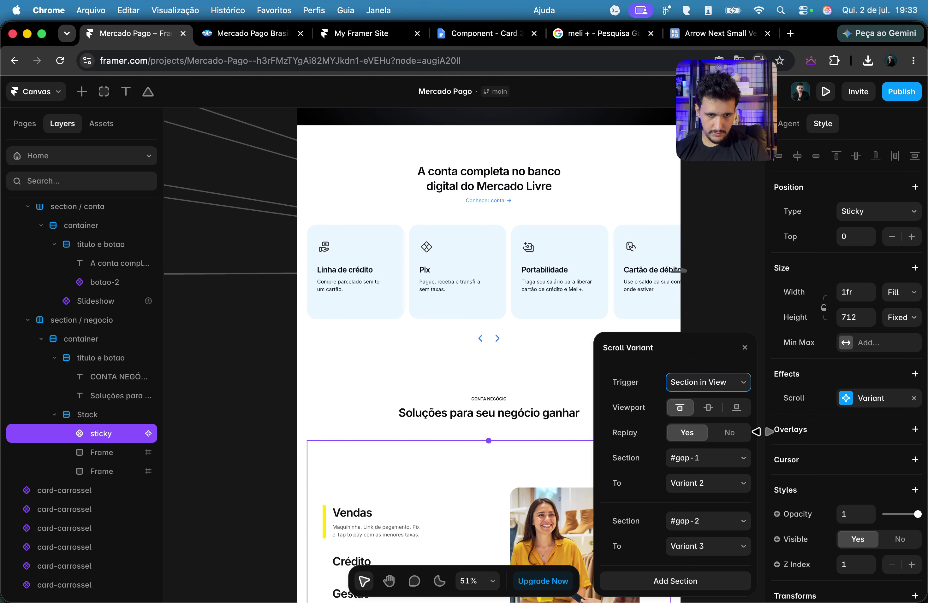
{"action": "left_click", "coordinate": [708, 408]}
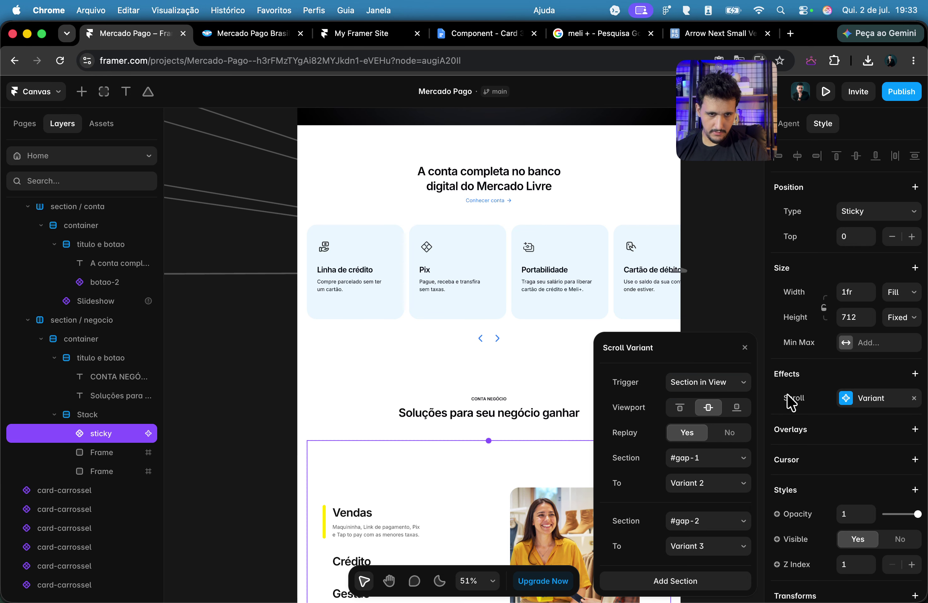
{"action": "left_click", "coordinate": [845, 407]}
Step: Publish the site update and reload the live My Framer Site page
{"action": "left_click", "coordinate": [901, 95]}
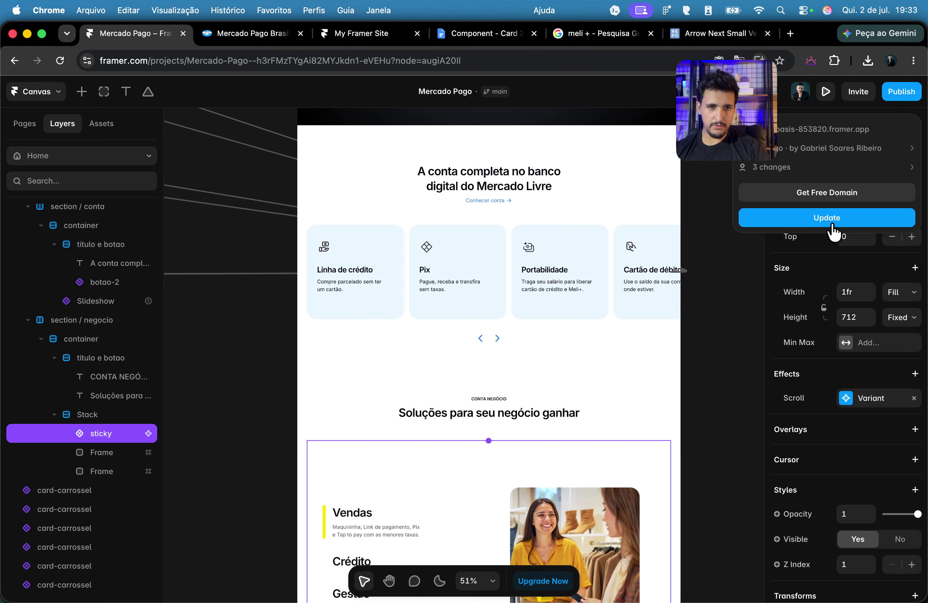
{"action": "left_click", "coordinate": [833, 231]}
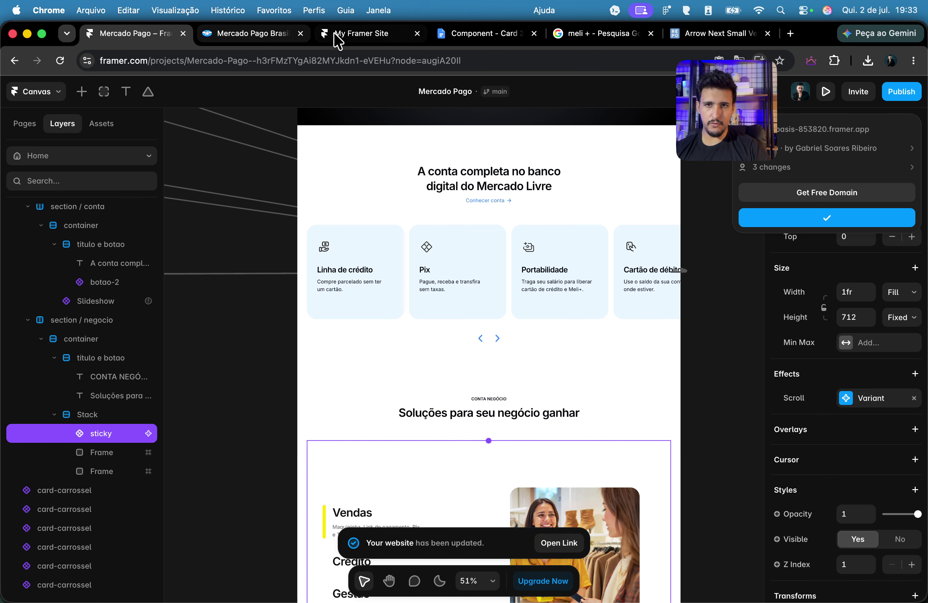
{"action": "left_click", "coordinate": [336, 36]}
{"action": "left_click", "coordinate": [63, 64]}
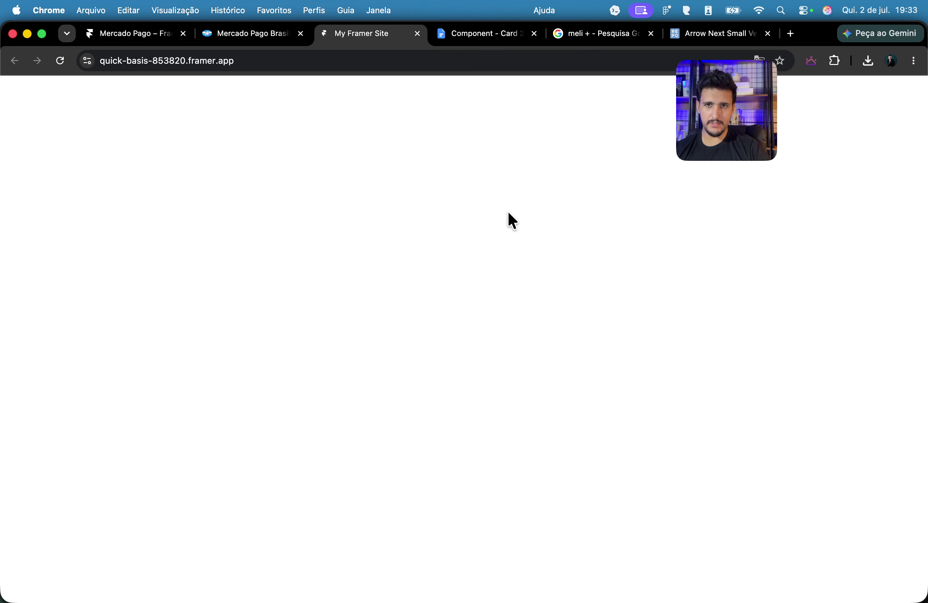
Step: Examine how the Vendas, Crédito and Gestão variants switch while scrolling the live site's Conta Negócio section
{"action": "scroll", "coordinate": [477, 276], "scroll_direction": "down", "scroll_amount": 15}
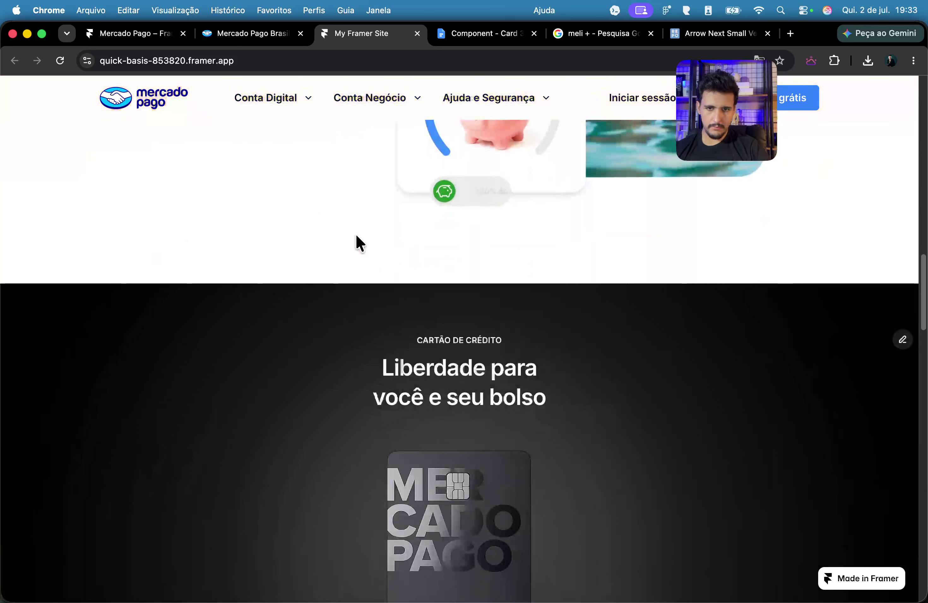
{"action": "scroll", "coordinate": [207, 241], "scroll_direction": "down", "scroll_amount": 20}
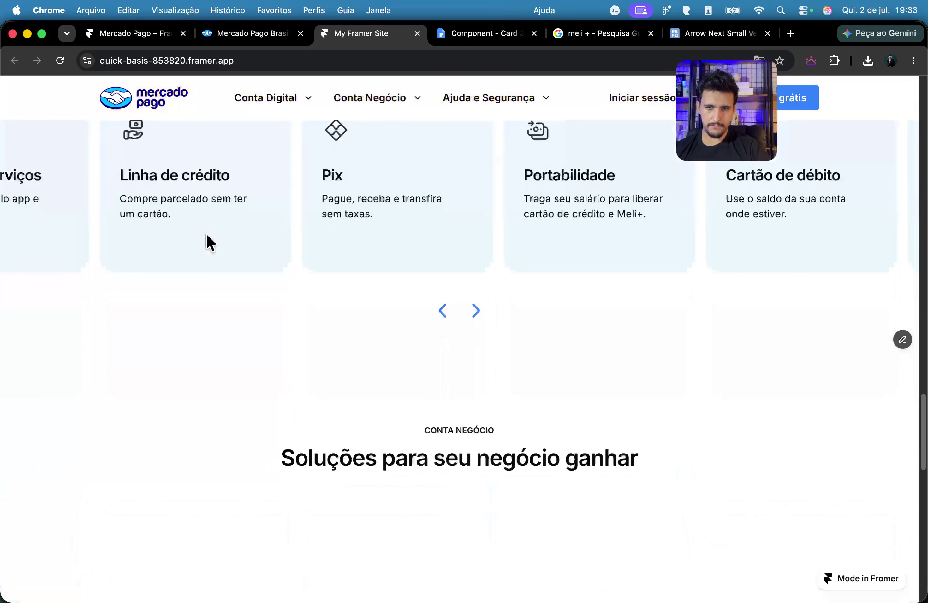
{"action": "scroll", "coordinate": [196, 237], "scroll_direction": "down", "scroll_amount": 5}
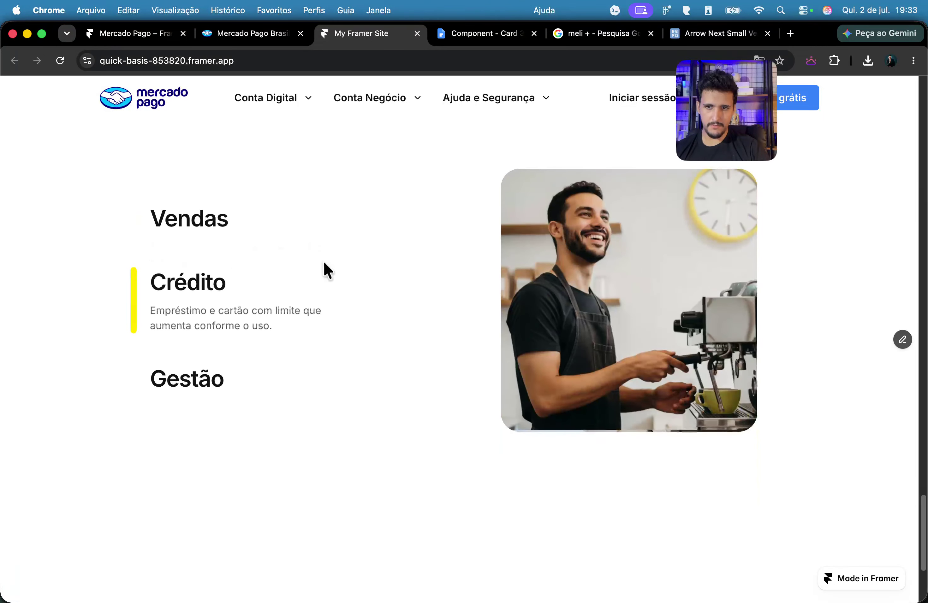
{"action": "scroll", "coordinate": [323, 259], "scroll_direction": "down", "scroll_amount": 3}
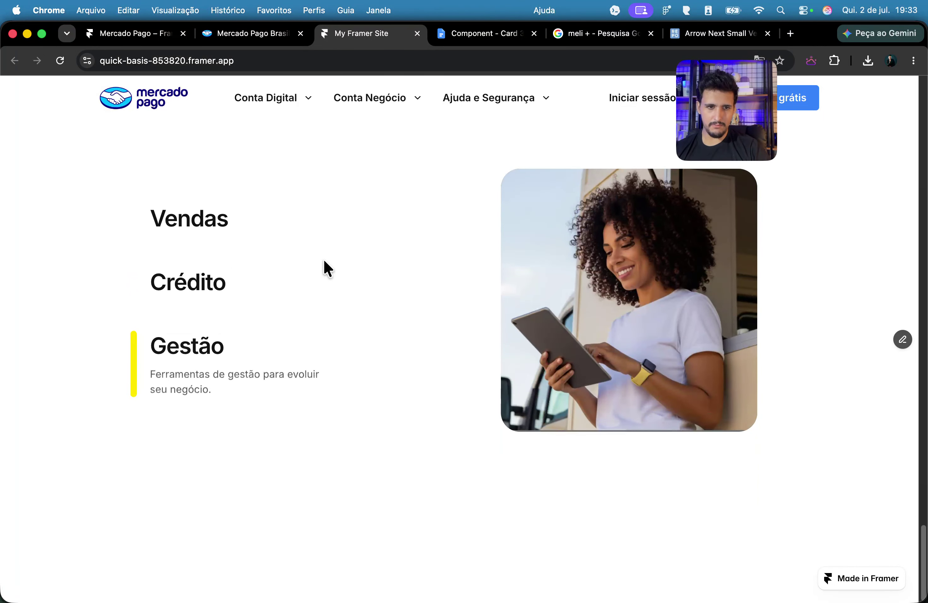
{"action": "scroll", "coordinate": [323, 258], "scroll_direction": "up", "scroll_amount": 10}
{"action": "scroll", "coordinate": [323, 258], "scroll_direction": "down", "scroll_amount": 5}
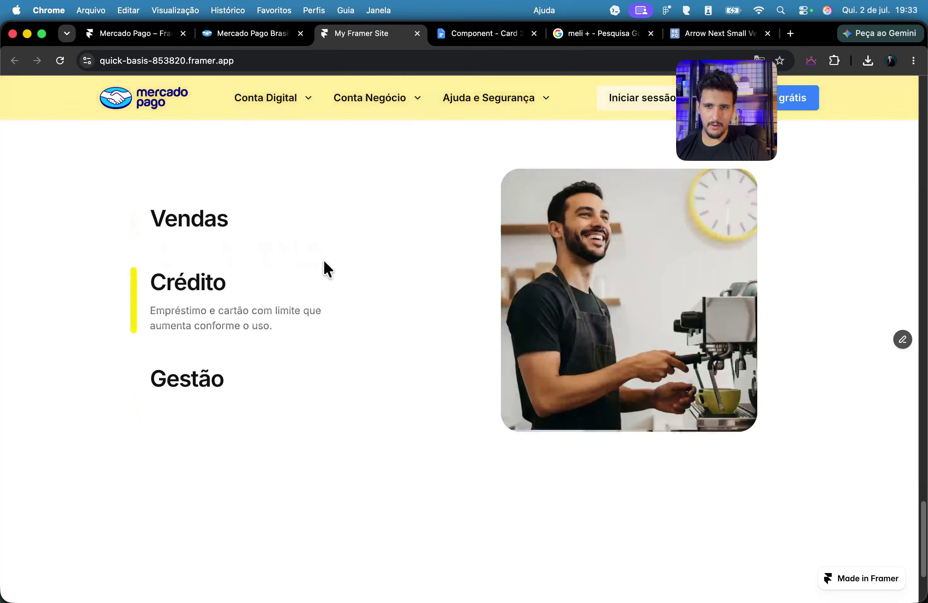
{"action": "scroll", "coordinate": [317, 264], "scroll_direction": "up", "scroll_amount": 5}
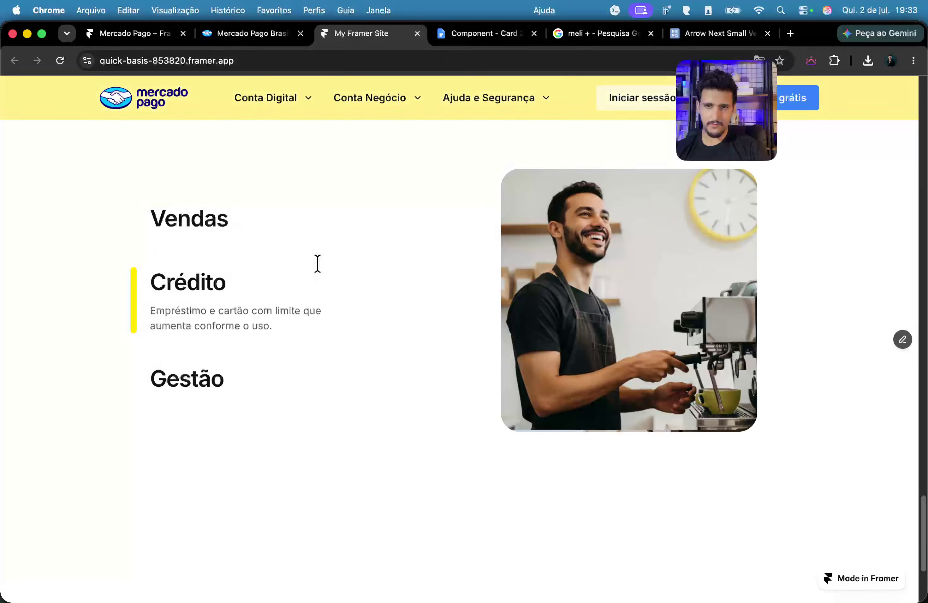
{"action": "scroll", "coordinate": [318, 263], "scroll_direction": "down", "scroll_amount": 5}
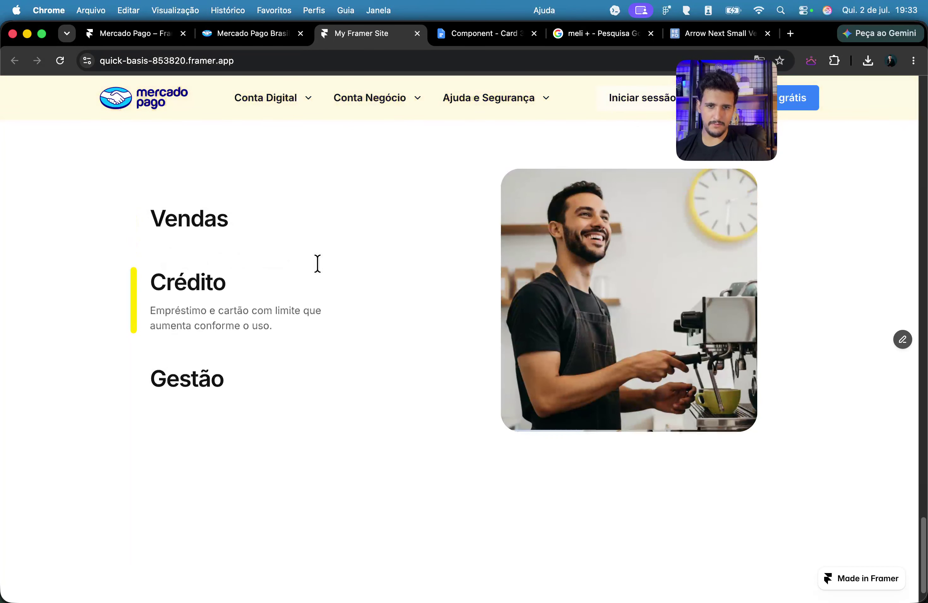
{"action": "scroll", "coordinate": [318, 263], "scroll_direction": "up", "scroll_amount": 5}
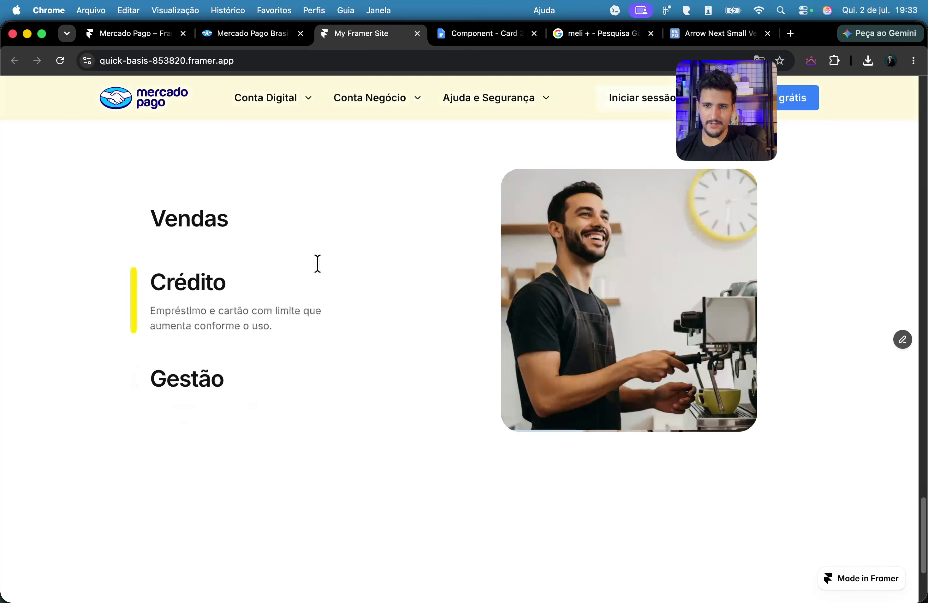
{"action": "scroll", "coordinate": [318, 263], "scroll_direction": "down", "scroll_amount": 10}
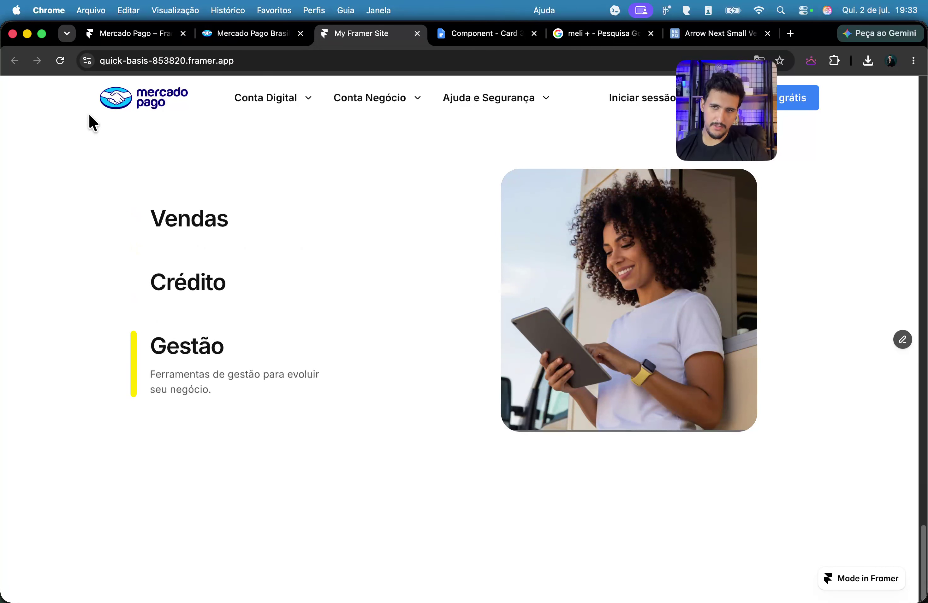
Step: In the Framer project, change the sticky component instance's height sizing from Fixed to Fit
{"action": "left_click", "coordinate": [135, 35]}
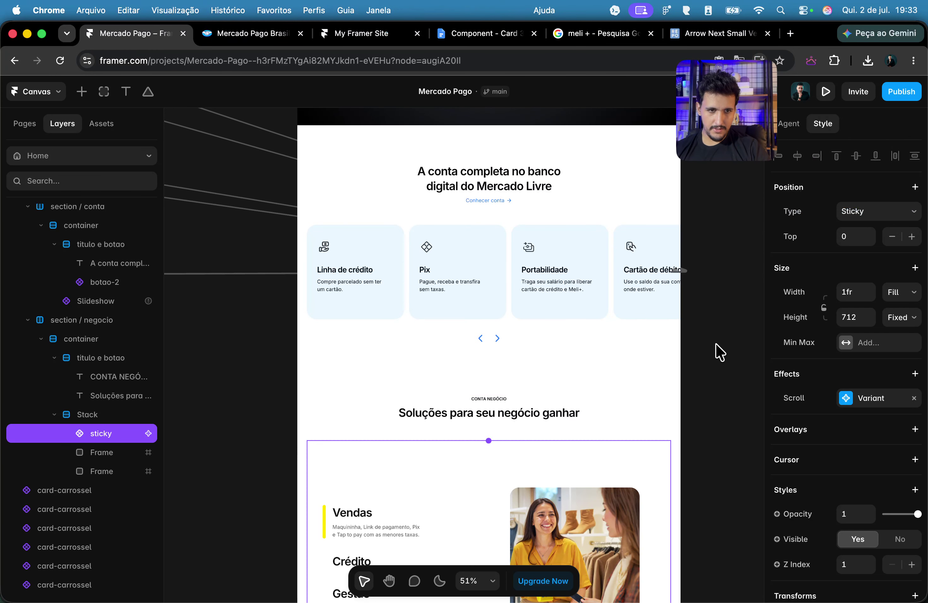
{"action": "left_click", "coordinate": [901, 318]}
{"action": "key", "text": "Escape"}
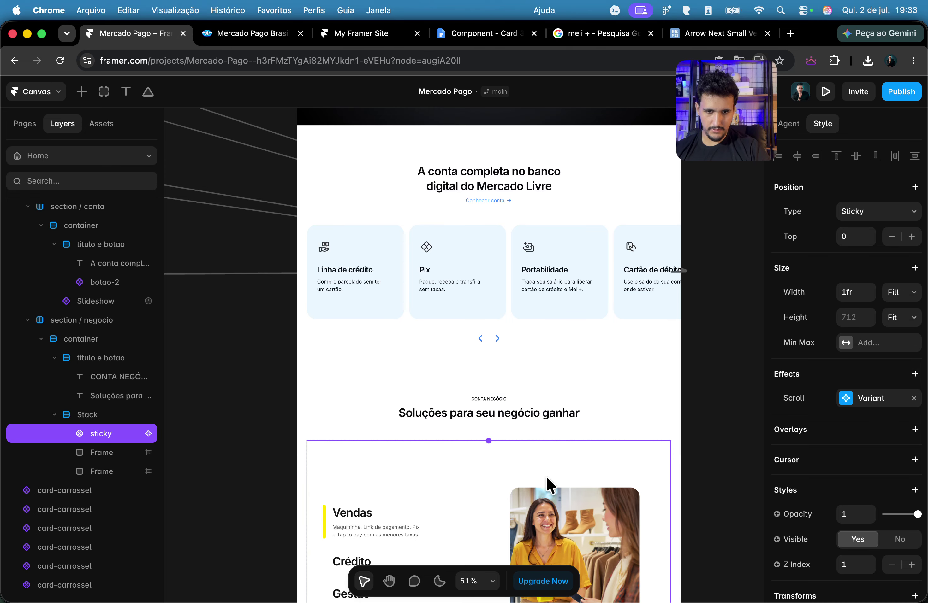
Step: Set the height of the sticky component's primary variant to 500 and return to the Home page
{"action": "double_click", "coordinate": [548, 478]}
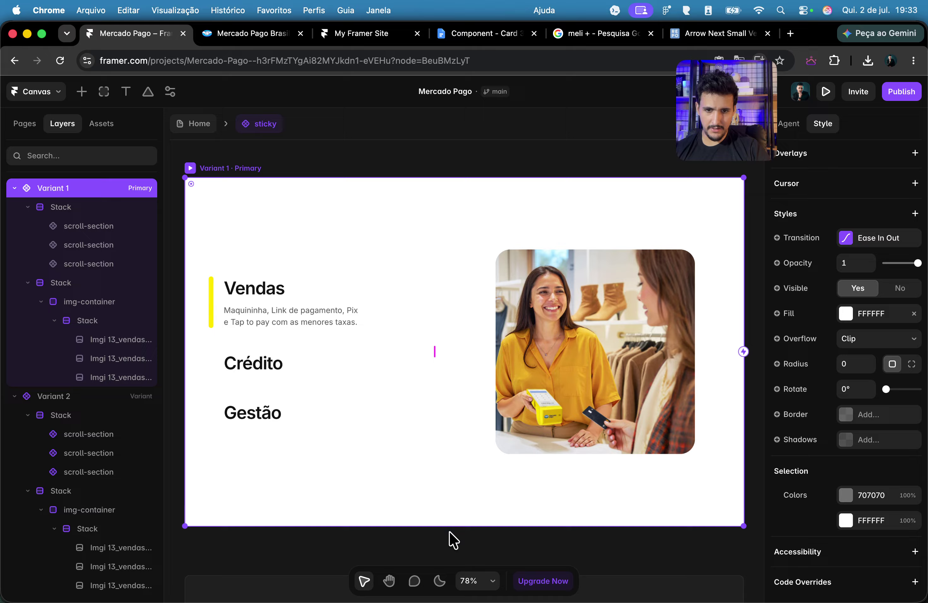
{"action": "scroll", "coordinate": [909, 321], "scroll_direction": "up", "scroll_amount": 10}
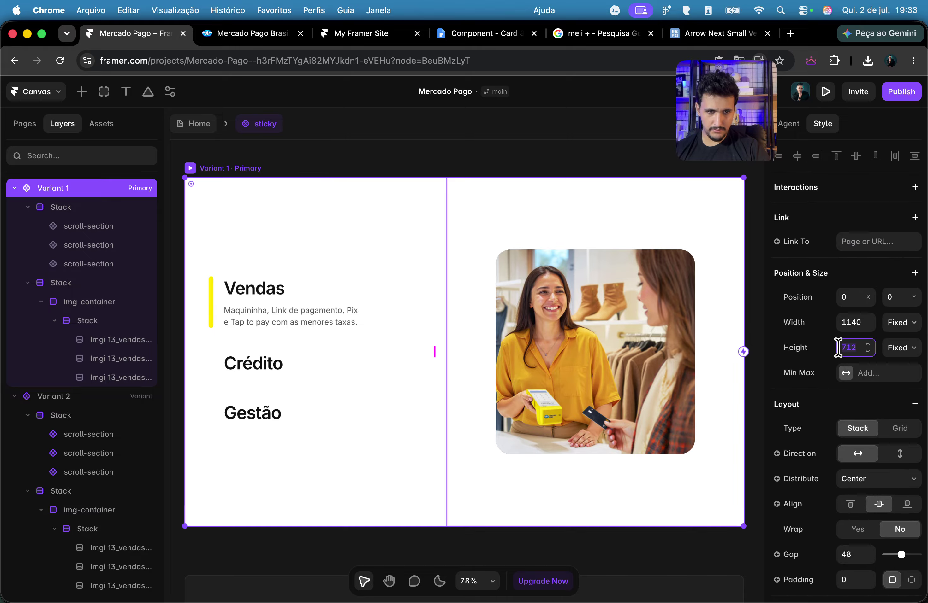
{"action": "key", "text": "Return"}
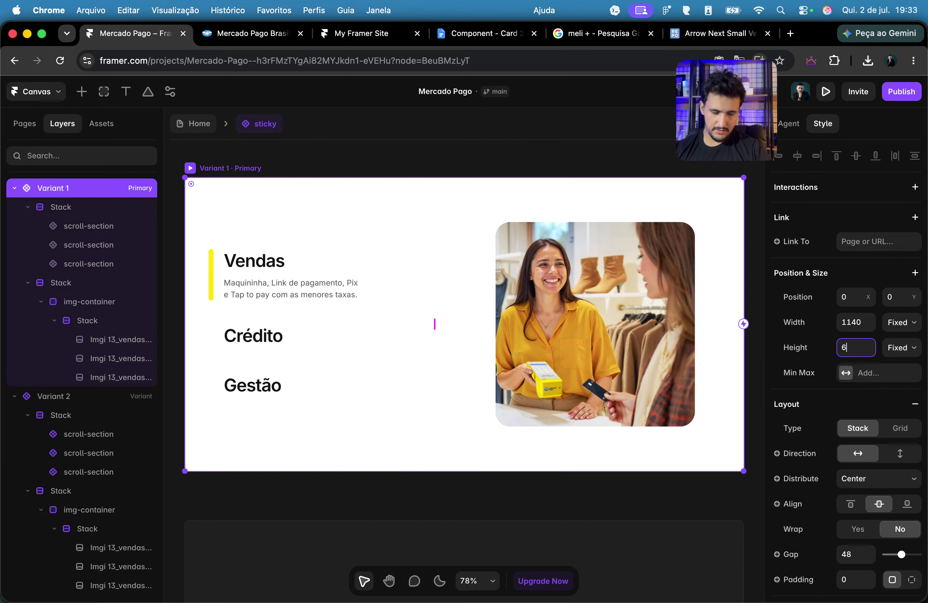
{"action": "type", "text": "500"}
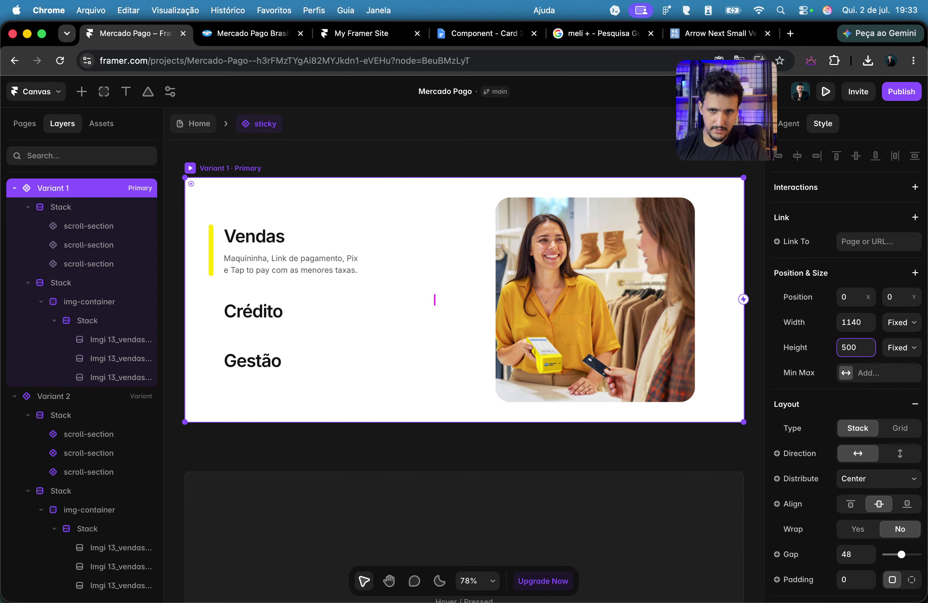
{"action": "left_click", "coordinate": [194, 127]}
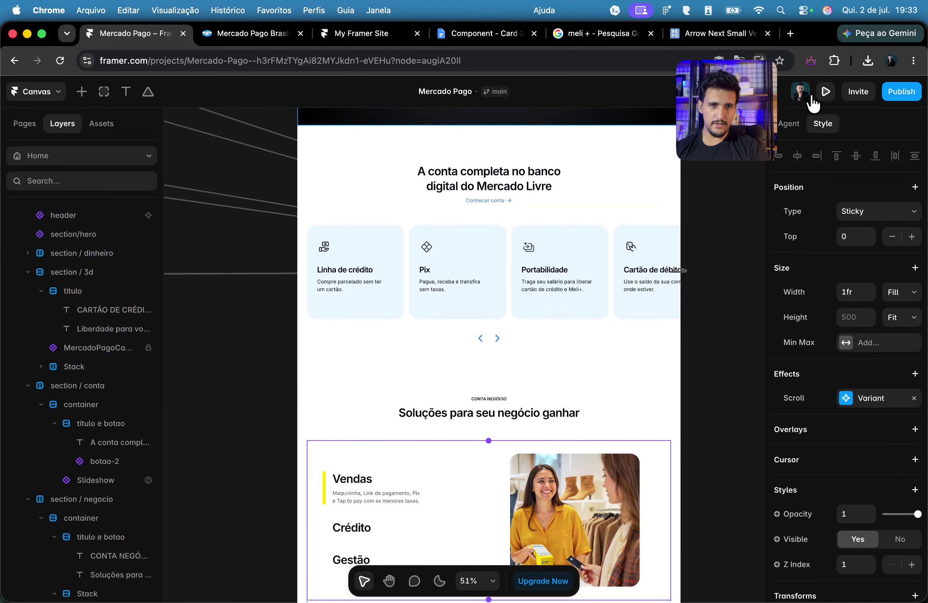
Step: Publish the update and check the sticky section's spacing and variant switching on the reloaded live site
{"action": "left_click", "coordinate": [917, 94]}
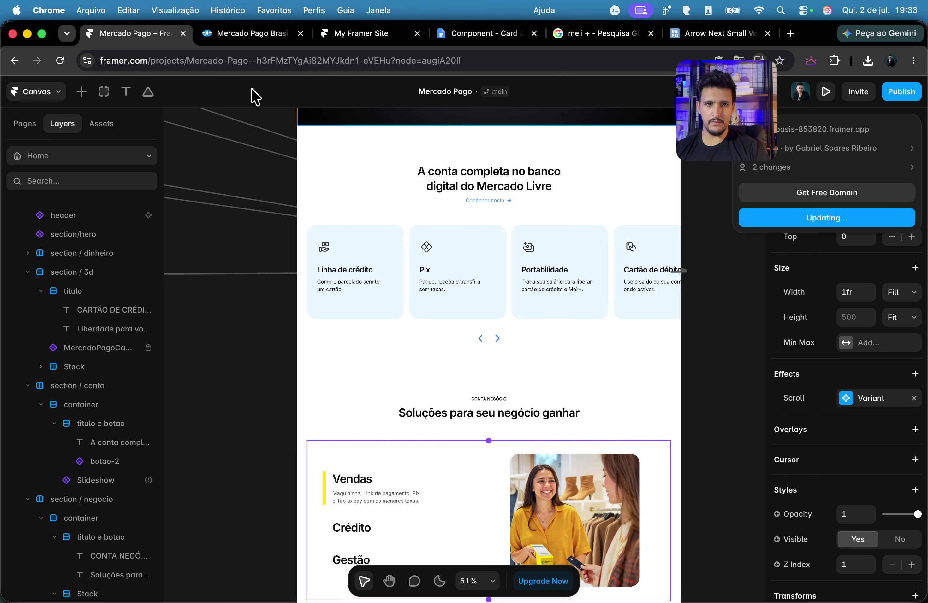
{"action": "left_click", "coordinate": [232, 34]}
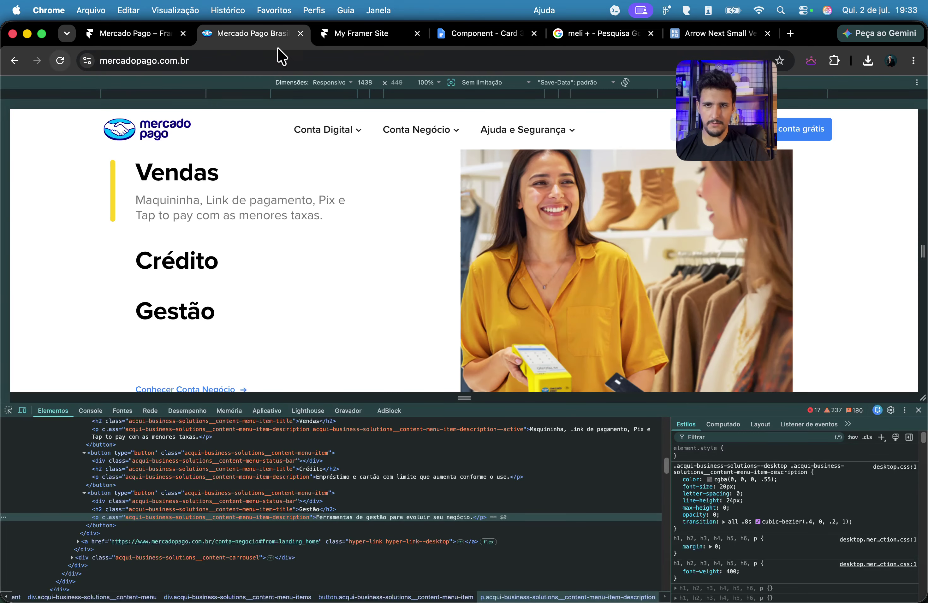
{"action": "key", "text": "ctrl+Tab"}
{"action": "left_click", "coordinate": [65, 60]}
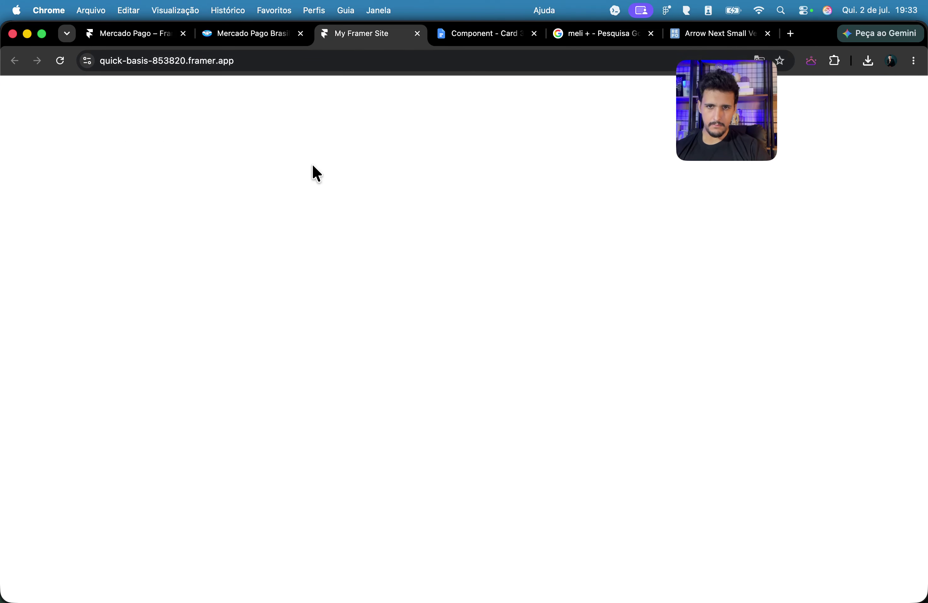
{"action": "scroll", "coordinate": [465, 286], "scroll_direction": "down", "scroll_amount": 20}
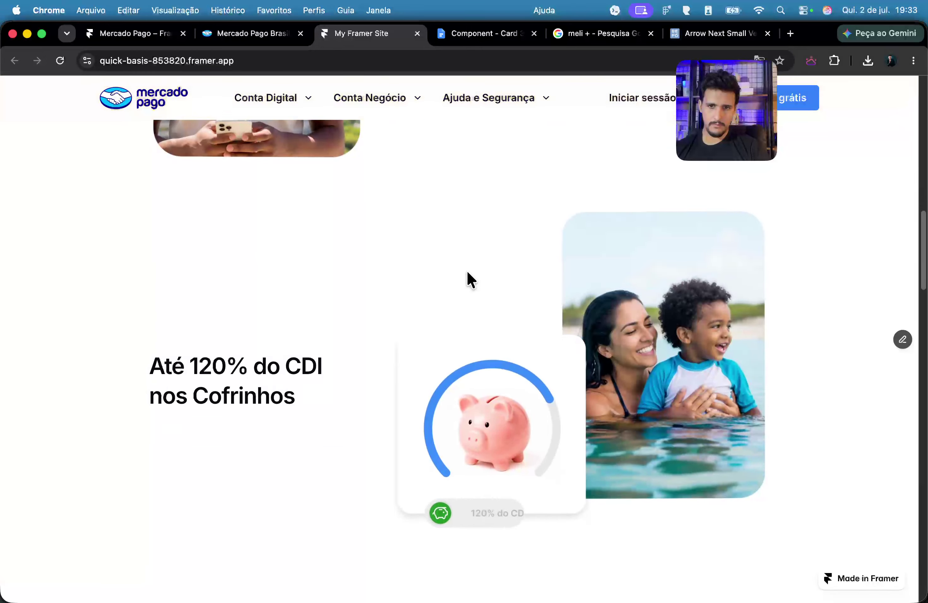
{"action": "scroll", "coordinate": [438, 261], "scroll_direction": "down", "scroll_amount": 15}
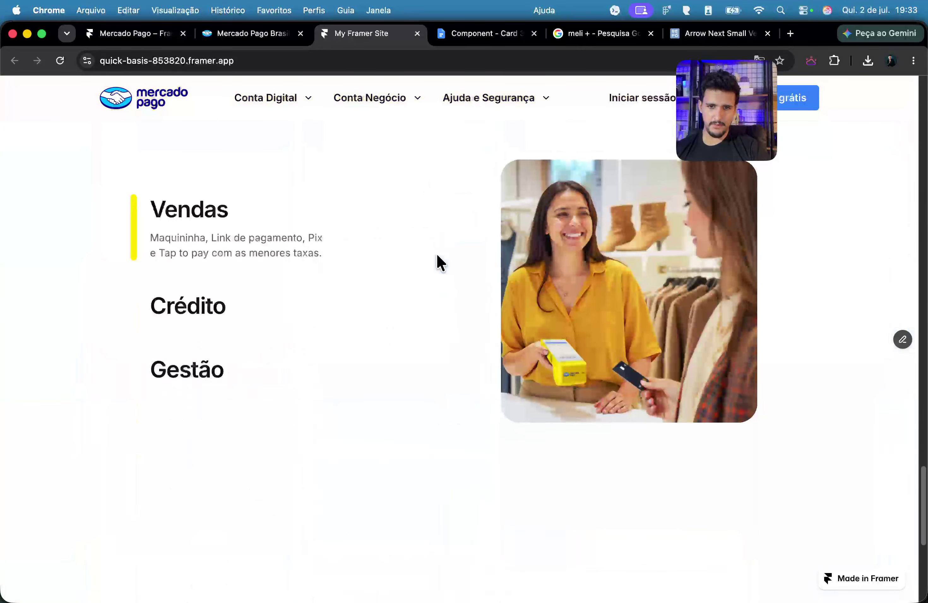
{"action": "scroll", "coordinate": [368, 230], "scroll_direction": "up", "scroll_amount": 2}
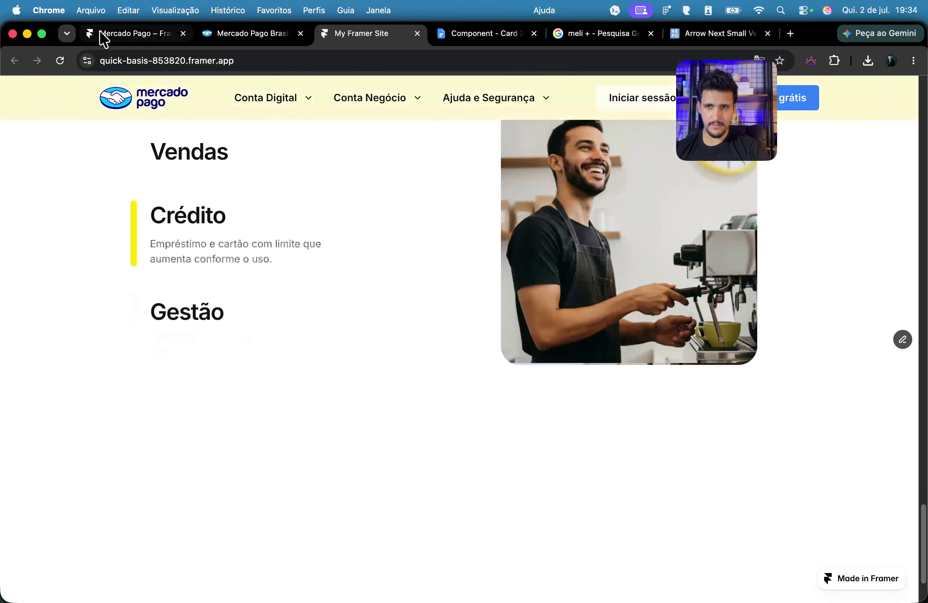
Step: Back in the Framer project, try 80 as the sticky component instance's top offset and adjust it further
{"action": "left_click", "coordinate": [100, 35]}
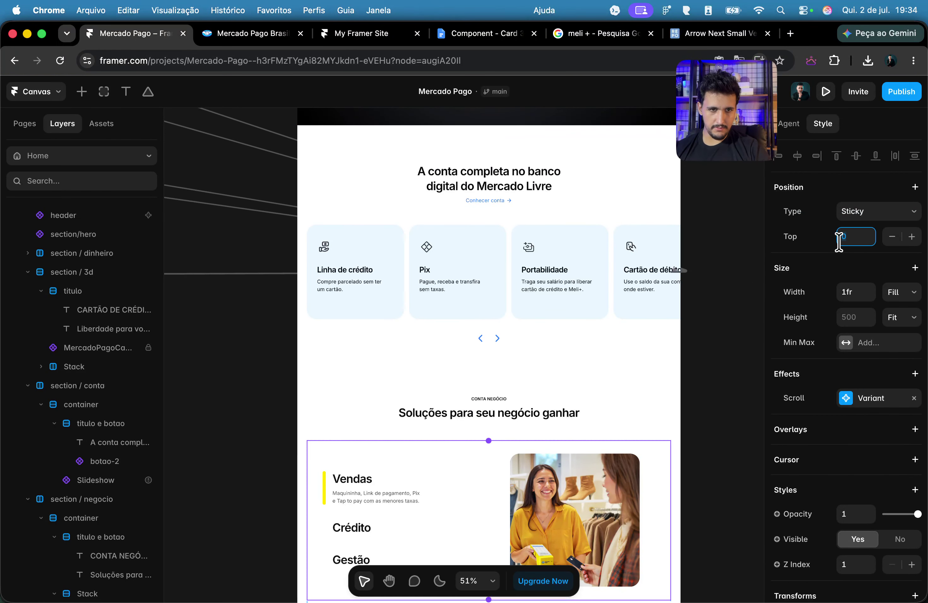
{"action": "type", "text": "80"}
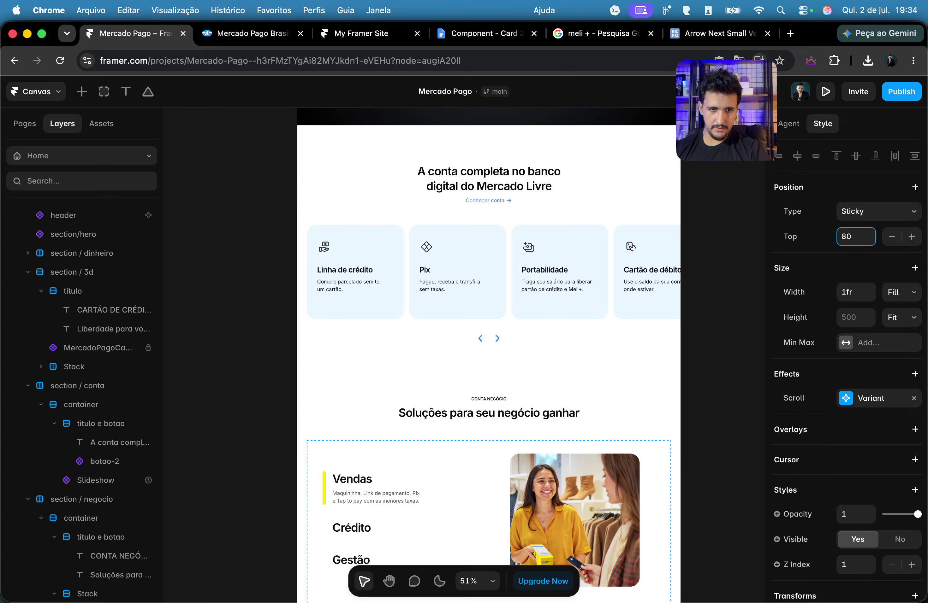
{"action": "type", "text": "0"}
Step: Preview the Home page and check the sticky section's position and variant switching while scrolling
{"action": "left_click", "coordinate": [826, 91]}
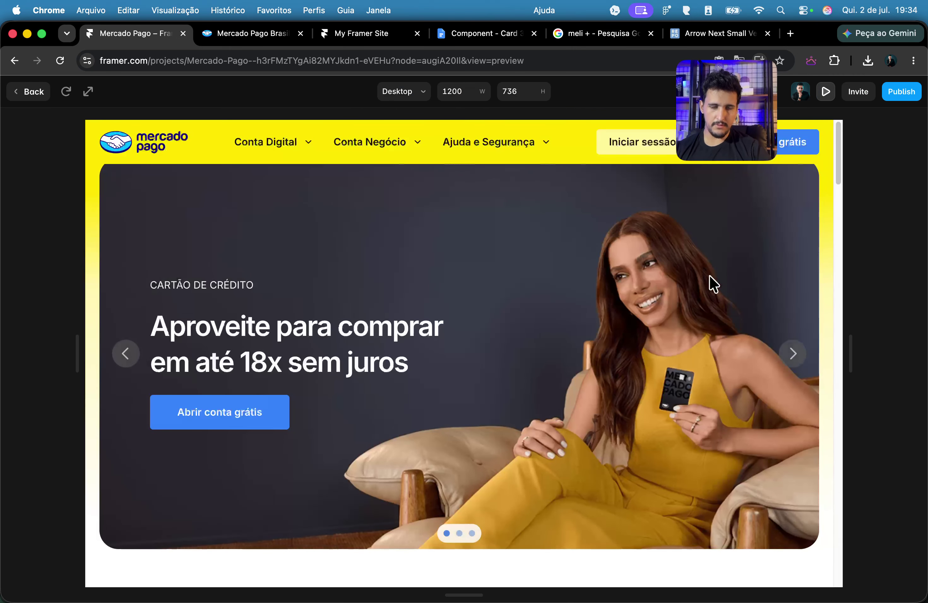
{"action": "scroll", "coordinate": [718, 327], "scroll_direction": "down", "scroll_amount": 10}
{"action": "scroll", "coordinate": [731, 322], "scroll_direction": "down", "scroll_amount": 15}
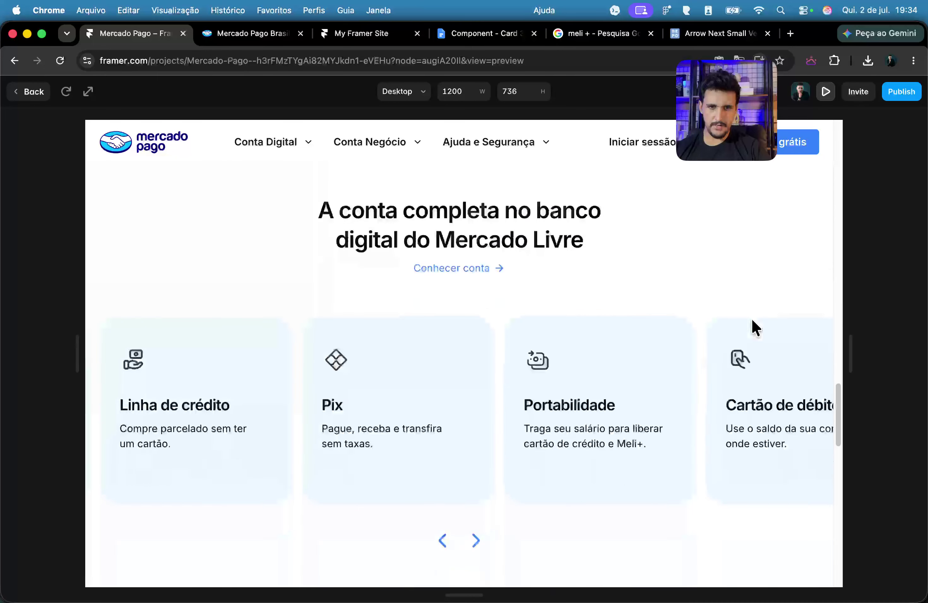
{"action": "scroll", "coordinate": [754, 321], "scroll_direction": "down", "scroll_amount": 5}
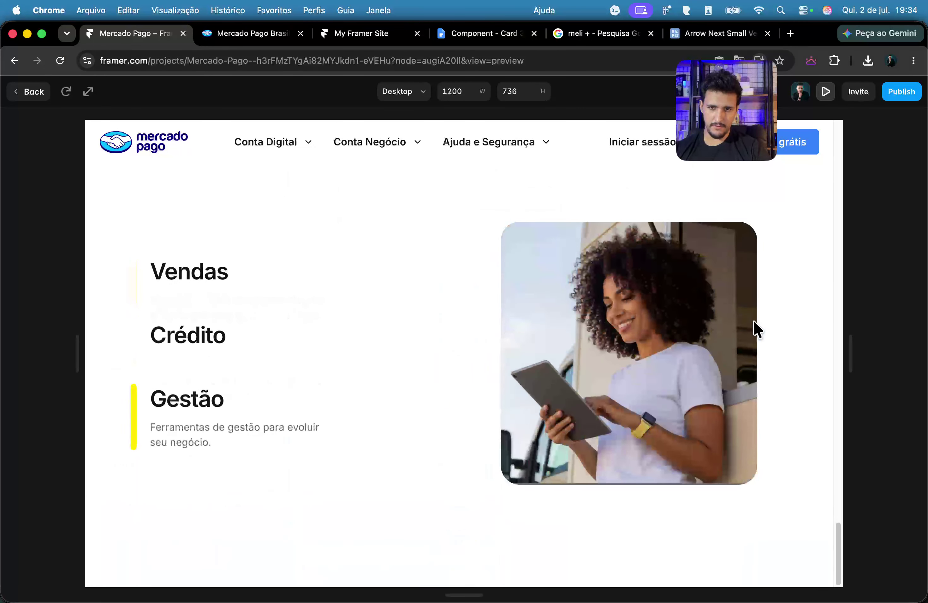
{"action": "scroll", "coordinate": [735, 319], "scroll_direction": "up", "scroll_amount": 5}
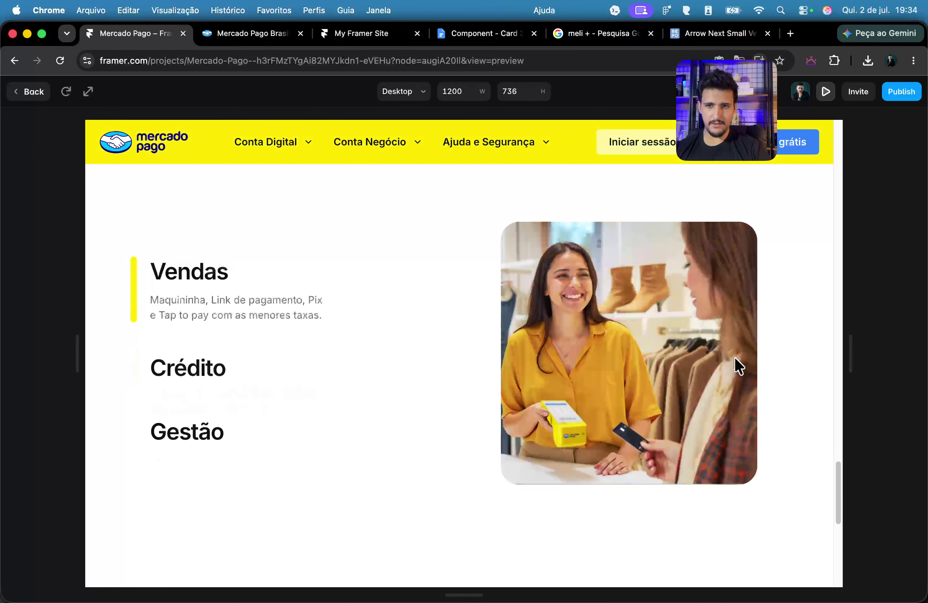
{"action": "scroll", "coordinate": [739, 365], "scroll_direction": "down", "scroll_amount": 5}
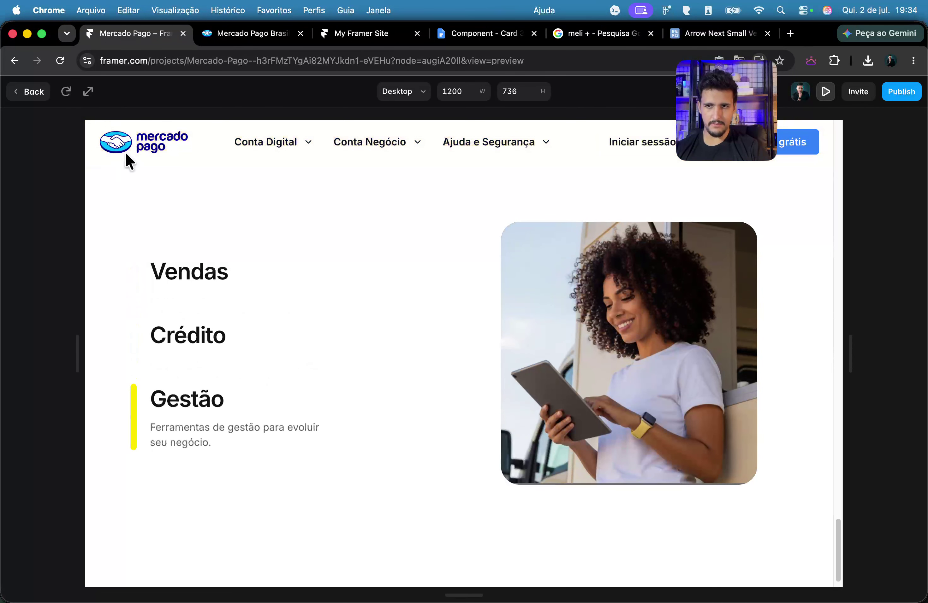
Step: Leave the preview, open the sticky component and try a 0.3 s transition delay on its primary variant
{"action": "left_click", "coordinate": [31, 91]}
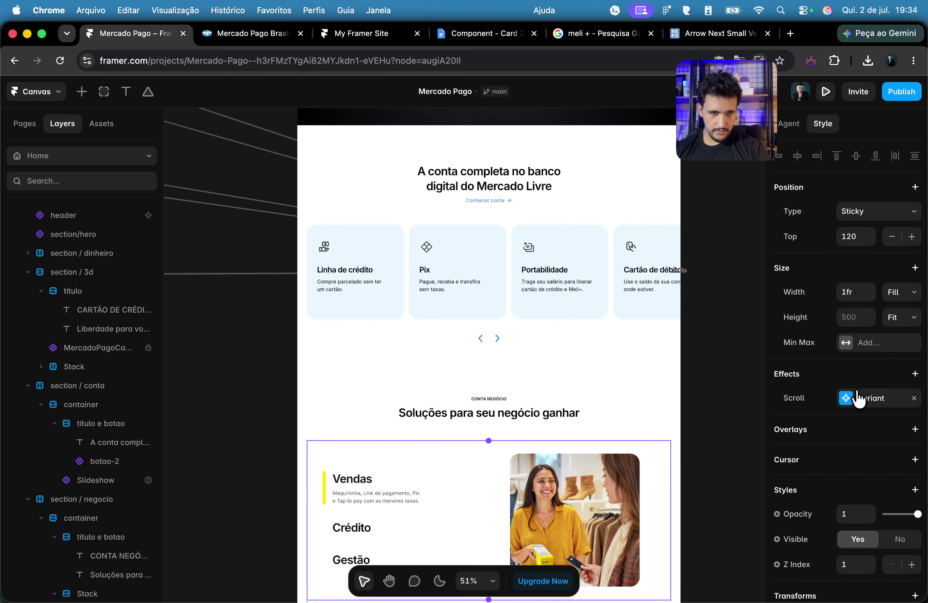
{"action": "double_click", "coordinate": [560, 501]}
{"action": "scroll", "coordinate": [859, 382], "scroll_direction": "down", "scroll_amount": 8}
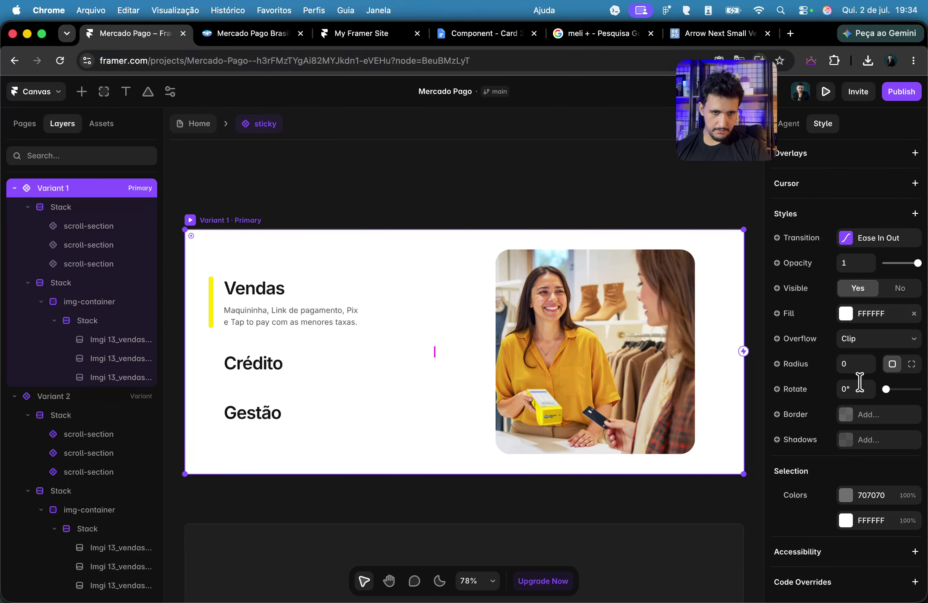
{"action": "left_click", "coordinate": [860, 243]}
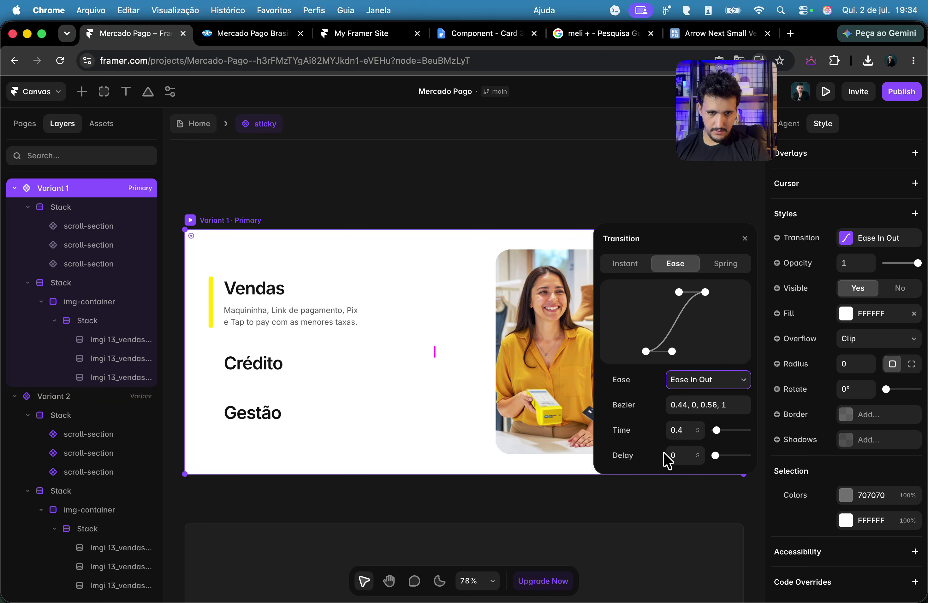
{"action": "type", "text": "3"}
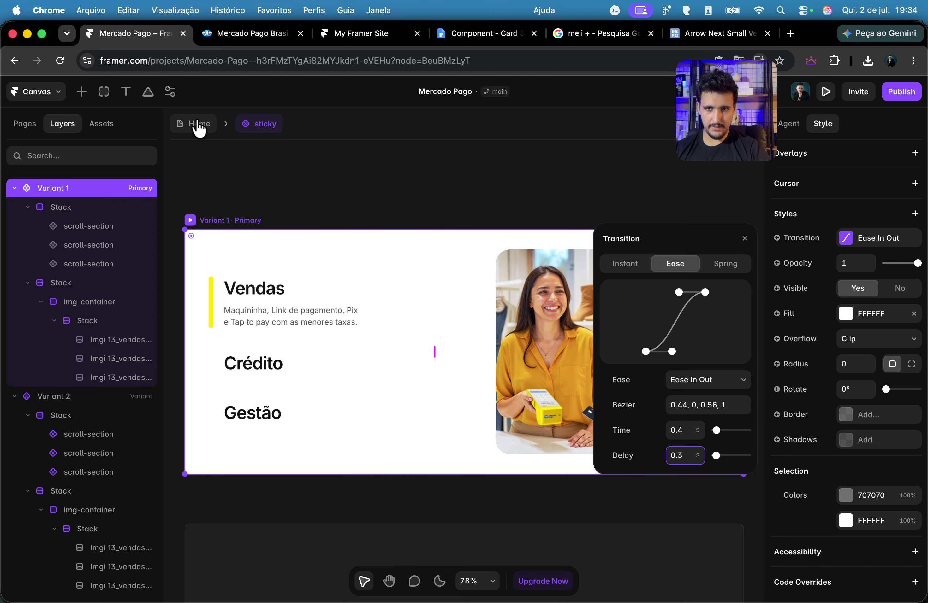
Step: Preview the Home page and check how the delayed variant transition behaves in the sticky section while scrolling
{"action": "left_click", "coordinate": [201, 124]}
{"action": "left_click", "coordinate": [827, 93]}
{"action": "scroll", "coordinate": [670, 251], "scroll_direction": "down", "scroll_amount": 15}
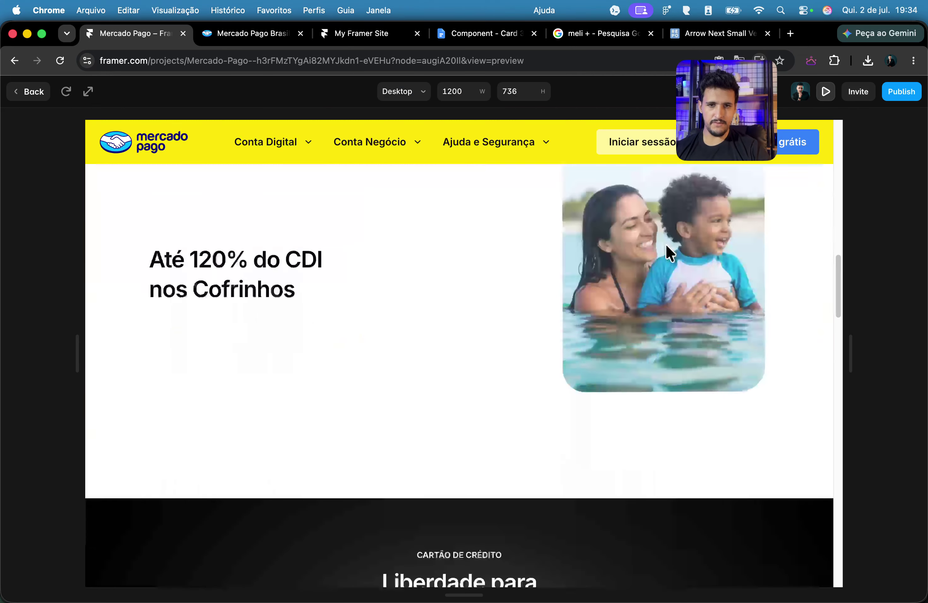
{"action": "scroll", "coordinate": [679, 240], "scroll_direction": "down", "scroll_amount": 10}
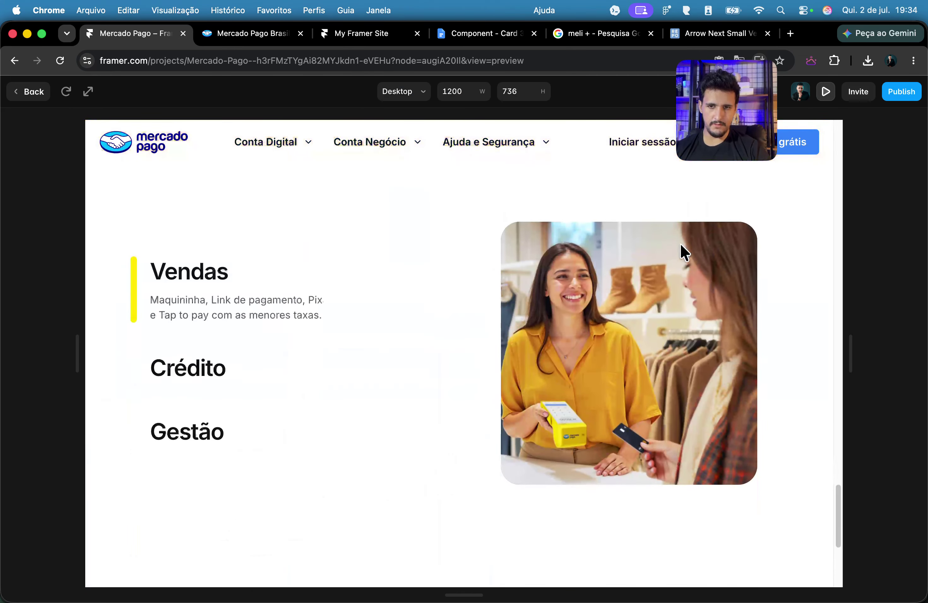
{"action": "scroll", "coordinate": [678, 247], "scroll_direction": "up", "scroll_amount": 5}
{"action": "scroll", "coordinate": [676, 247], "scroll_direction": "down", "scroll_amount": 3}
{"action": "key", "text": "Escape"}
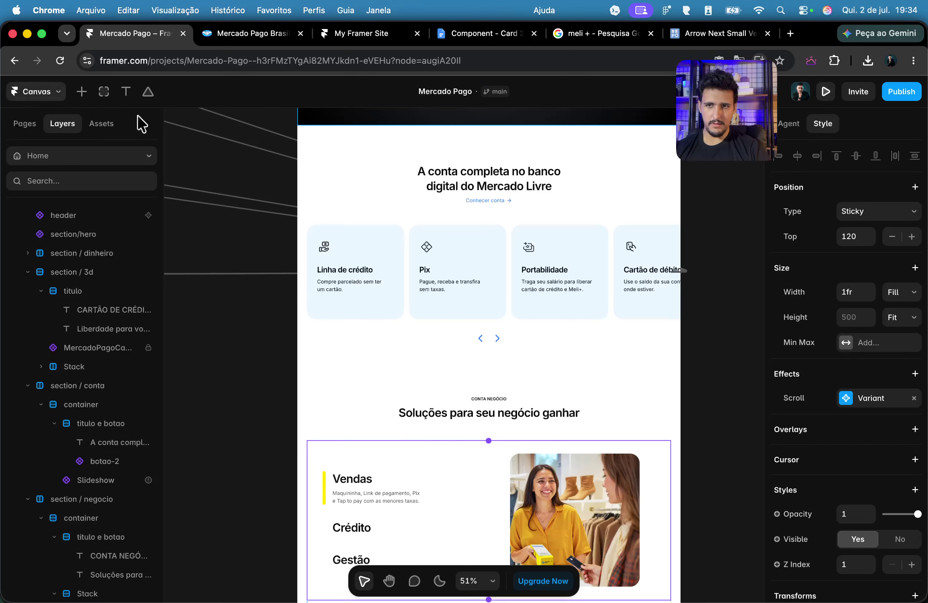
Step: Check the instance's scroll variant settings and reset the primary variant's transition delay to 0 s in the sticky component
{"action": "left_click", "coordinate": [842, 404]}
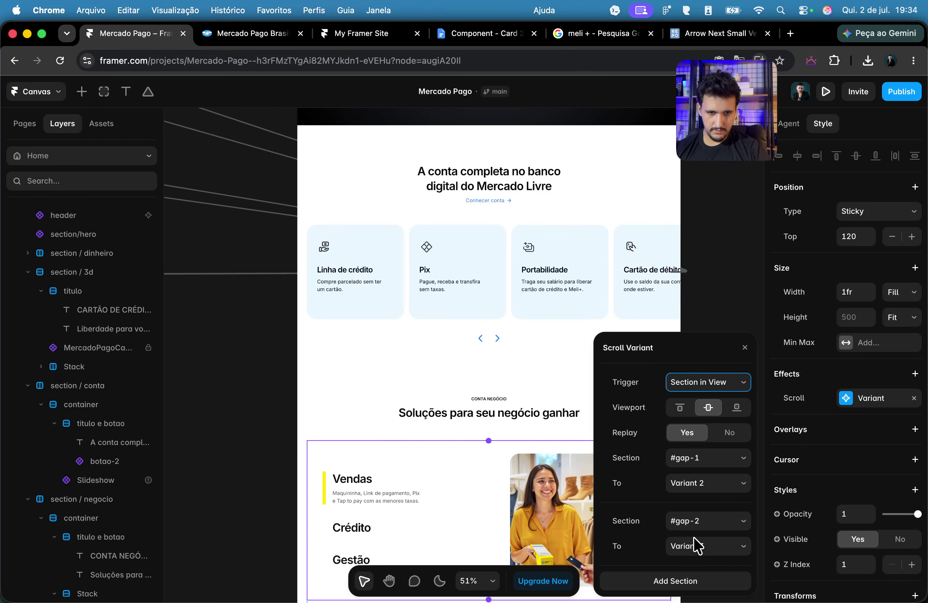
{"action": "double_click", "coordinate": [547, 499]}
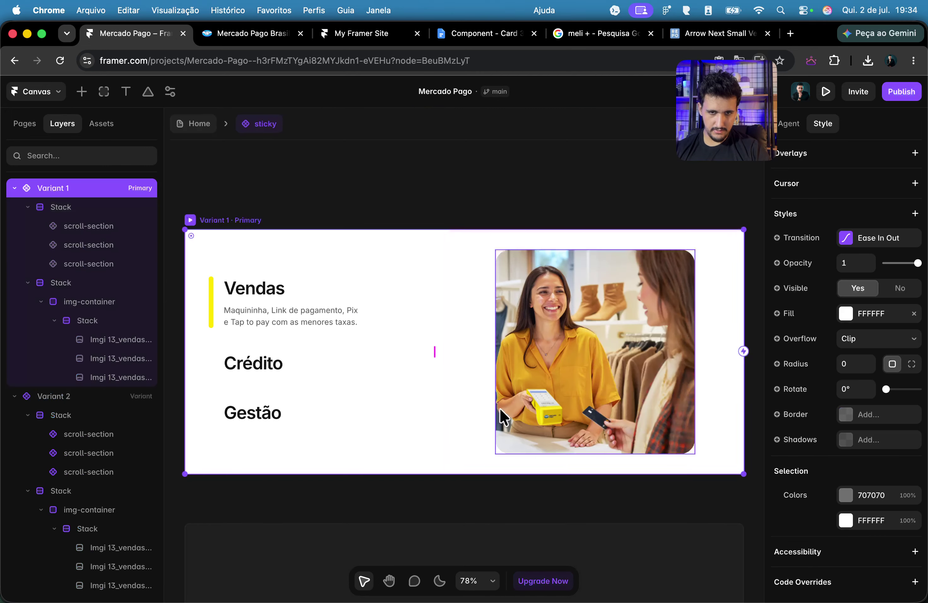
{"action": "left_click", "coordinate": [879, 238]}
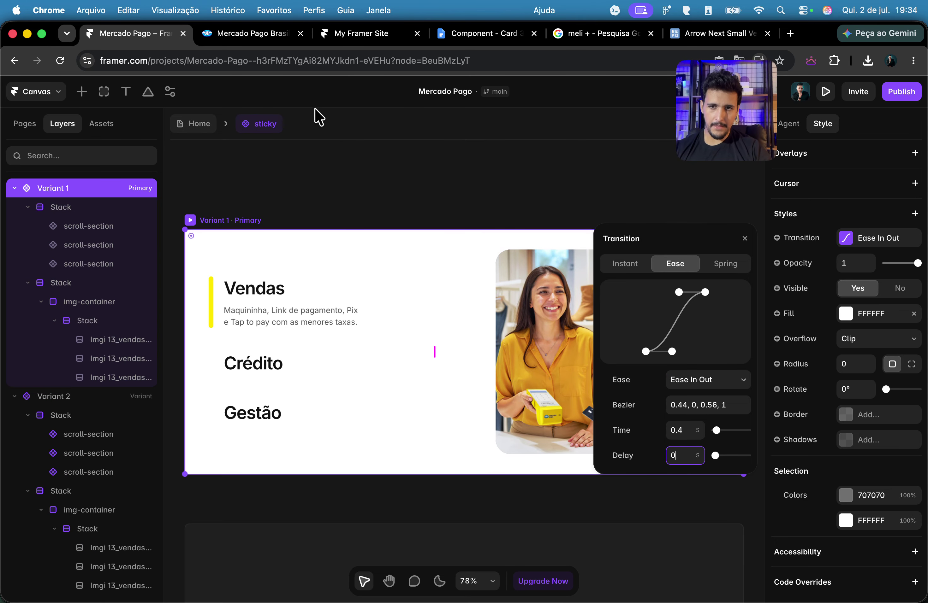
Step: Return to the Home page, publish the update and check the sticky section on the live site
{"action": "left_click", "coordinate": [208, 124]}
{"action": "left_click", "coordinate": [896, 96]}
{"action": "left_click", "coordinate": [832, 219]}
{"action": "left_click", "coordinate": [243, 35]}
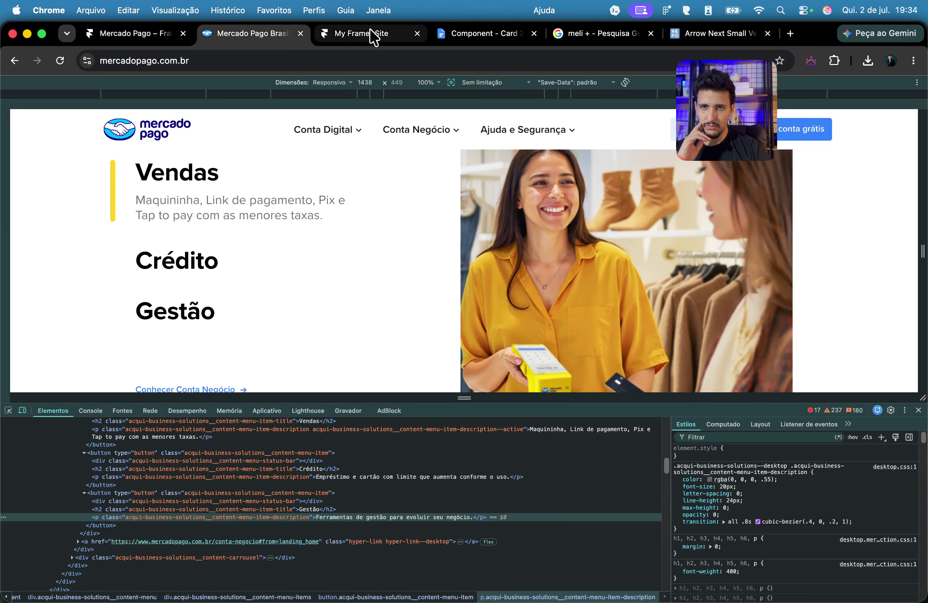
{"action": "left_click", "coordinate": [370, 34]}
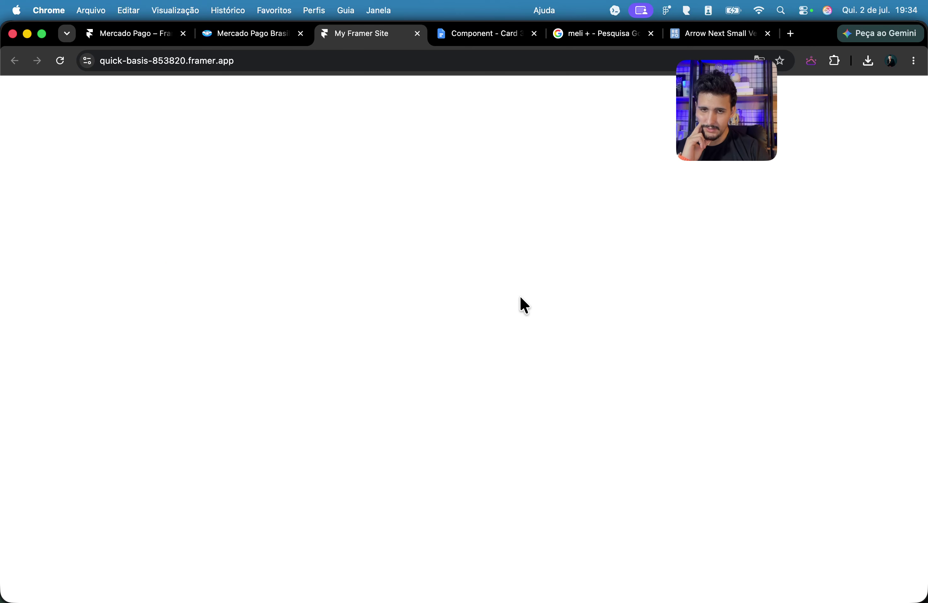
{"action": "scroll", "coordinate": [505, 251], "scroll_direction": "down", "scroll_amount": 15}
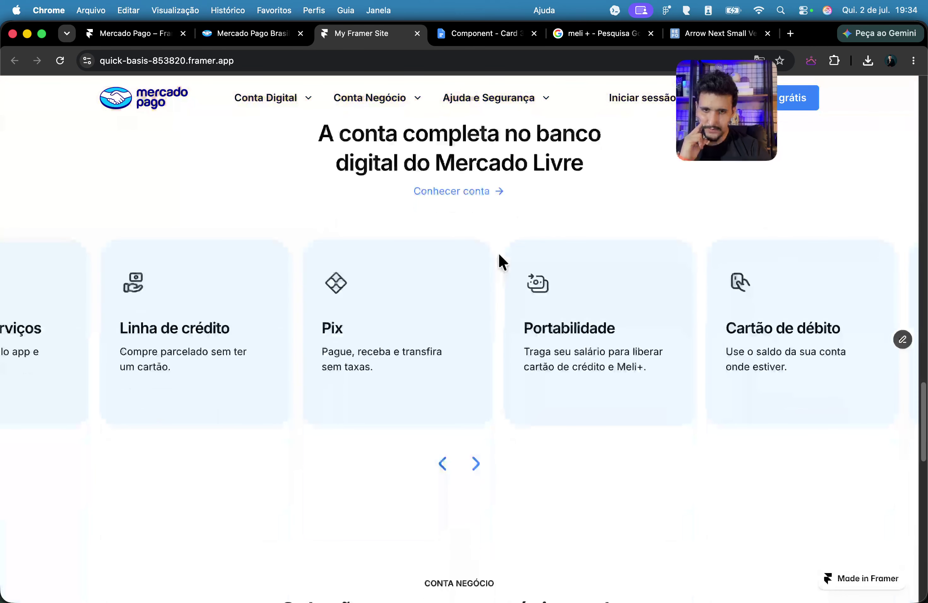
{"action": "scroll", "coordinate": [502, 262], "scroll_direction": "down", "scroll_amount": 5}
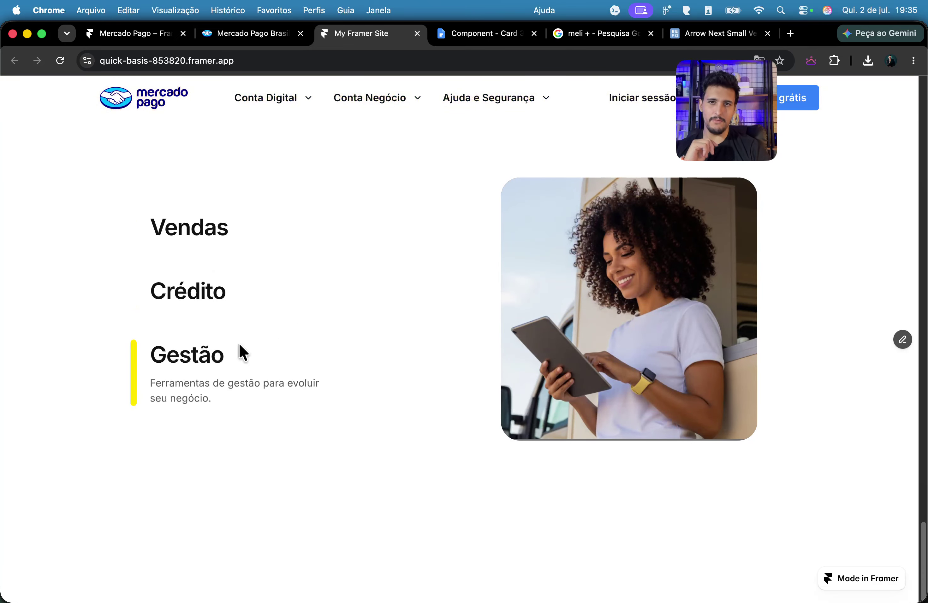
Step: Back in the Framer project, set the height of both the gap-1 and gap-2 frames below the sticky component to 500
{"action": "left_click", "coordinate": [140, 40]}
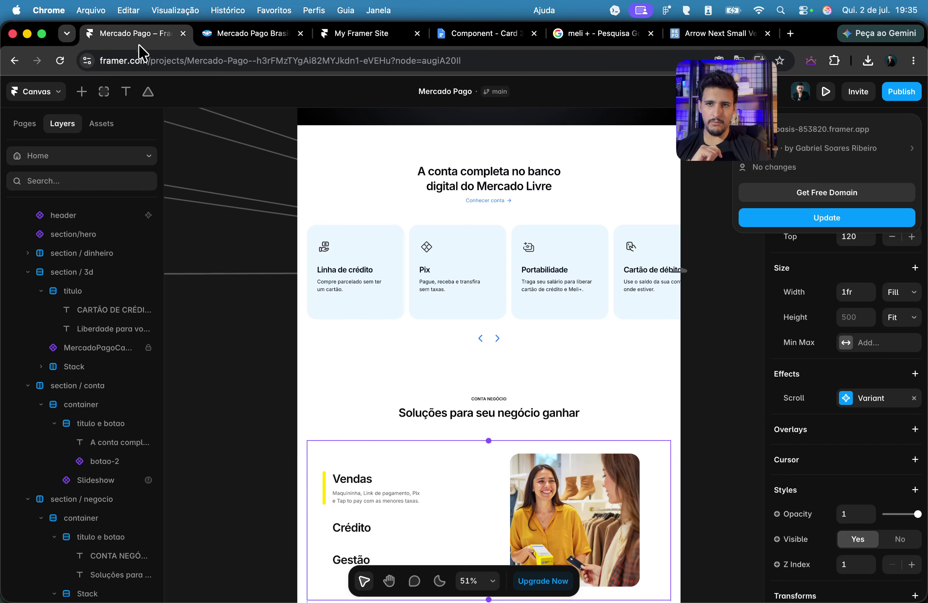
{"action": "scroll", "coordinate": [539, 408], "scroll_direction": "down", "scroll_amount": 5}
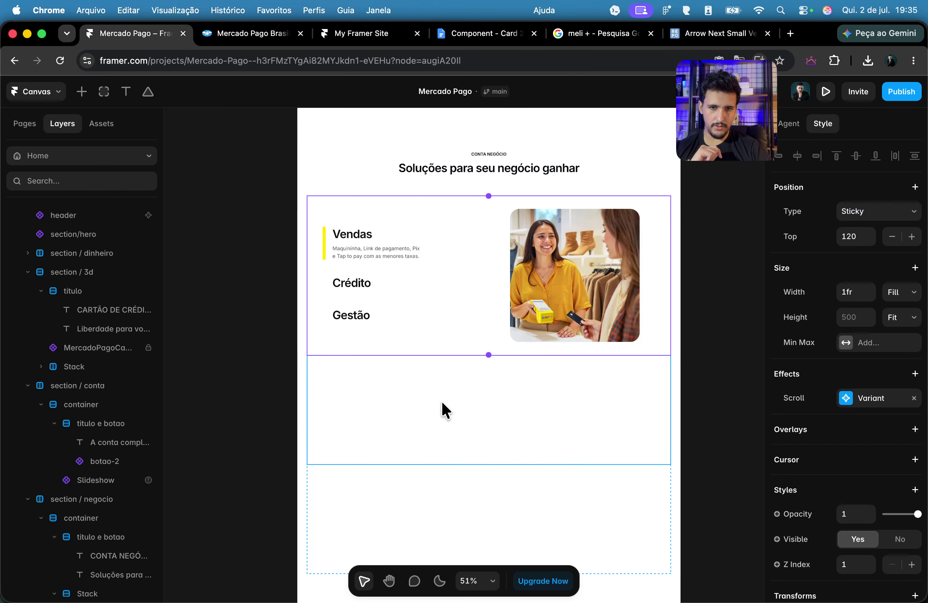
{"action": "left_click", "coordinate": [568, 411]}
{"action": "key", "text": "super+d"}
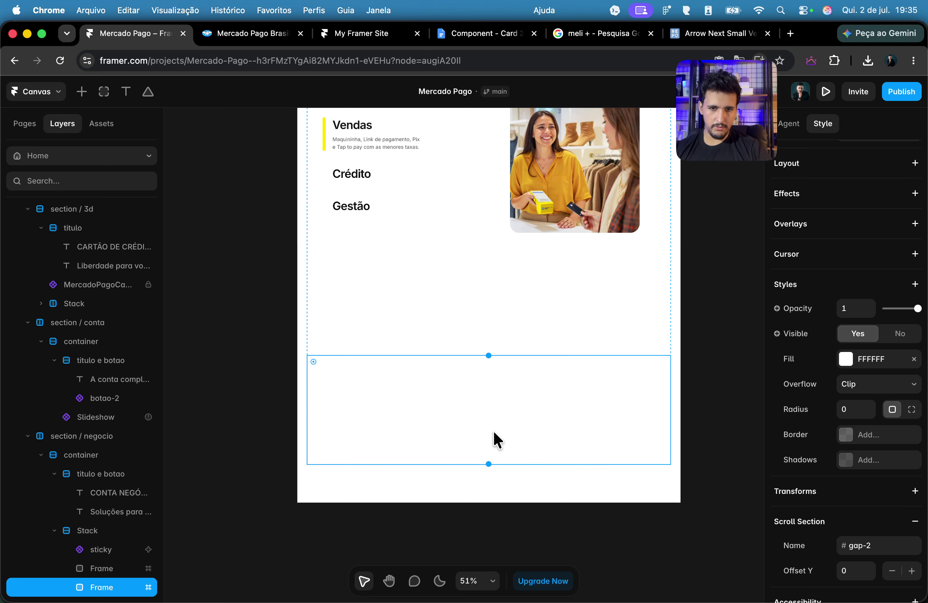
{"action": "left_click", "coordinate": [432, 204]}
{"action": "left_click", "coordinate": [496, 298]}
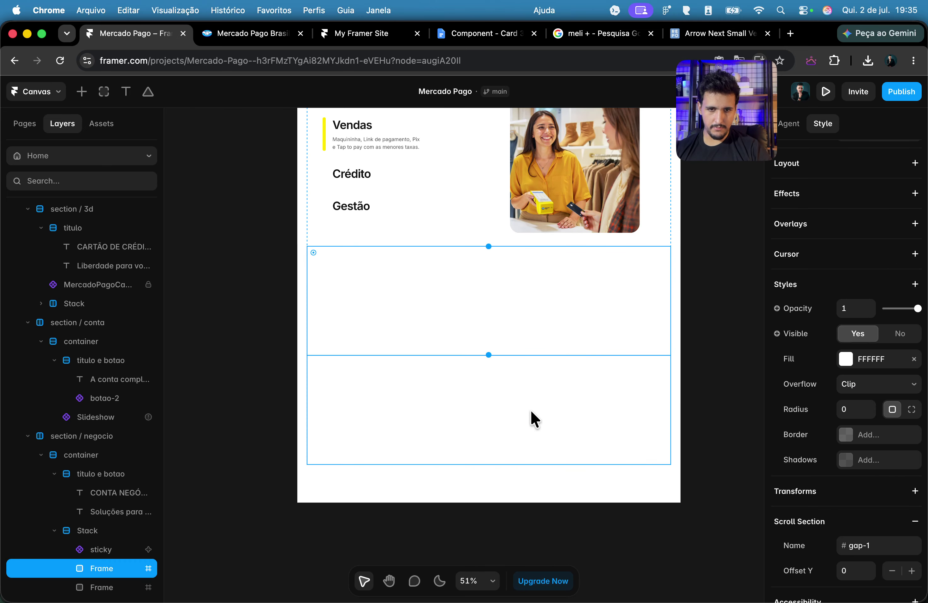
{"action": "left_click", "coordinate": [530, 409], "text": "shift"}
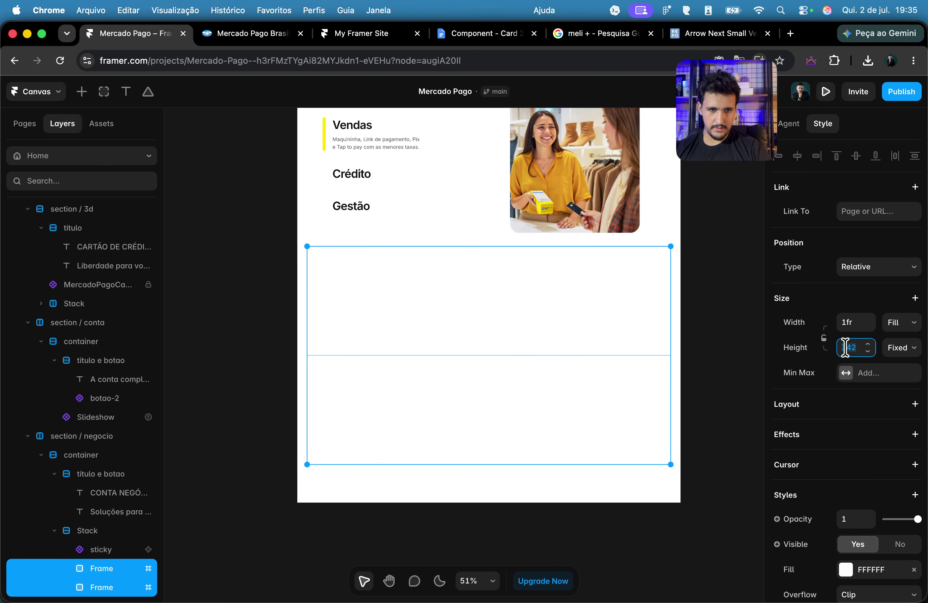
{"action": "type", "text": "500"}
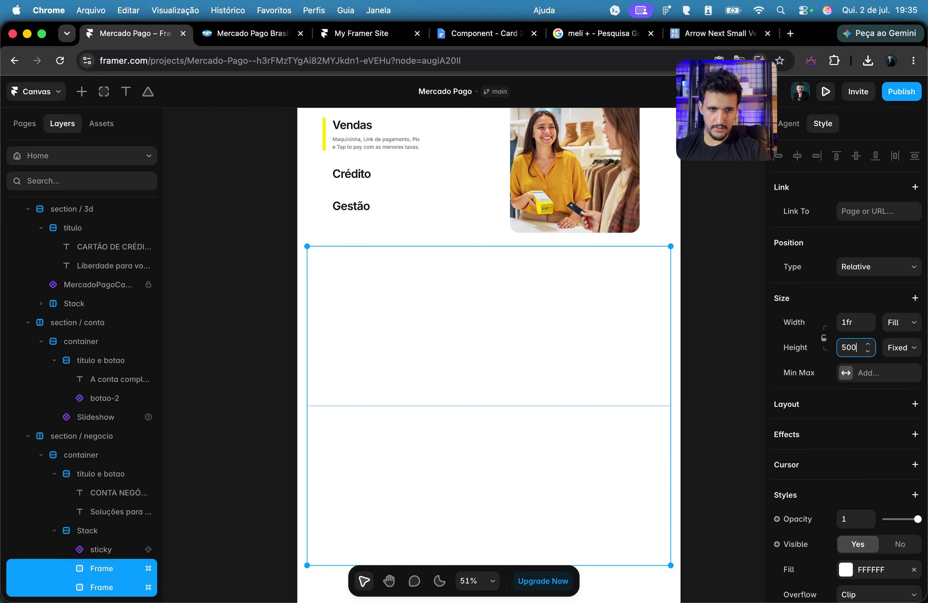
Step: Preview the Home page to check how the Vendas and Crédito variants switch with the taller gap frames, then return to the canvas
{"action": "left_click", "coordinate": [824, 92]}
{"action": "scroll", "coordinate": [339, 274], "scroll_direction": "down", "scroll_amount": 15}
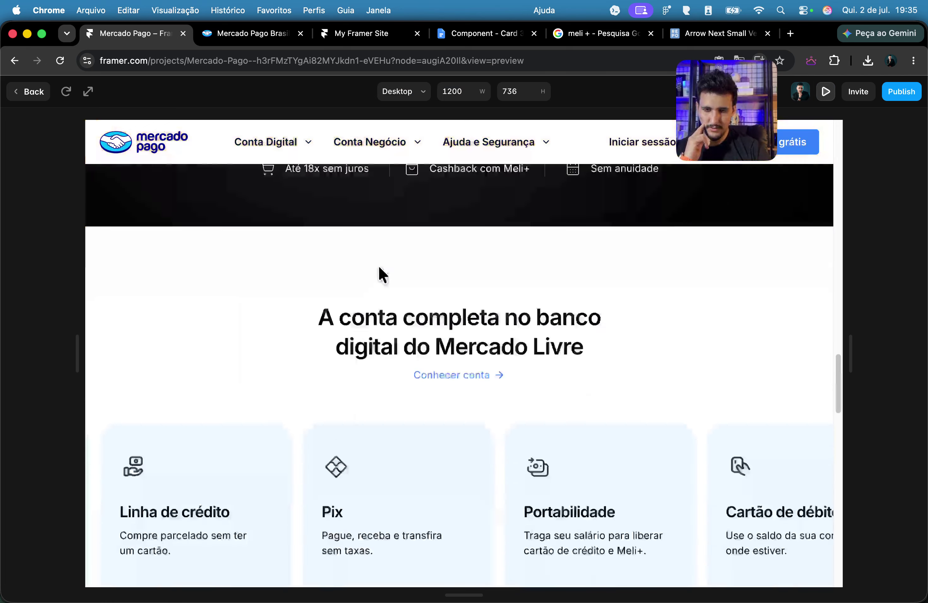
{"action": "scroll", "coordinate": [379, 268], "scroll_direction": "down", "scroll_amount": 15}
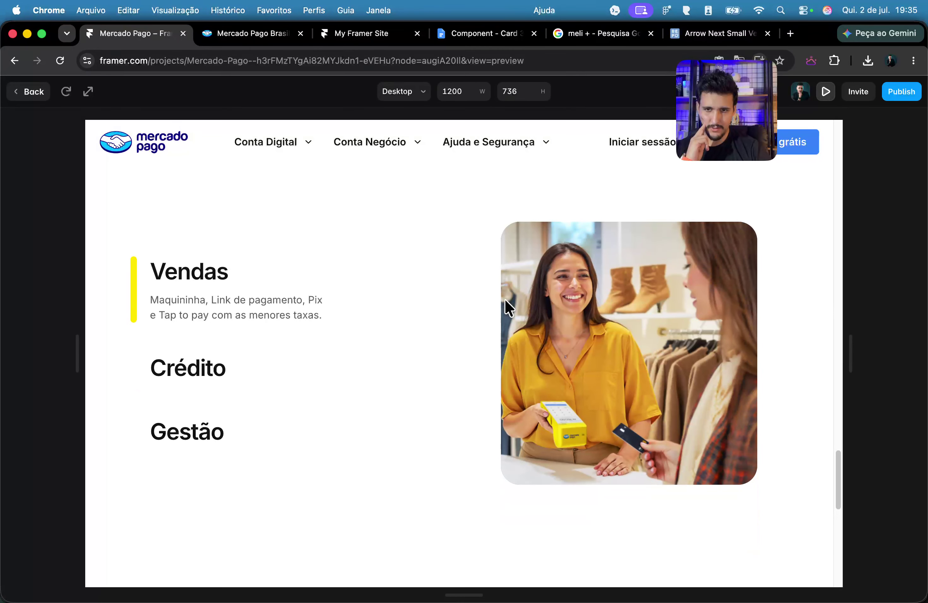
{"action": "scroll", "coordinate": [567, 312], "scroll_direction": "down", "scroll_amount": 5}
{"action": "scroll", "coordinate": [467, 297], "scroll_direction": "down", "scroll_amount": 5}
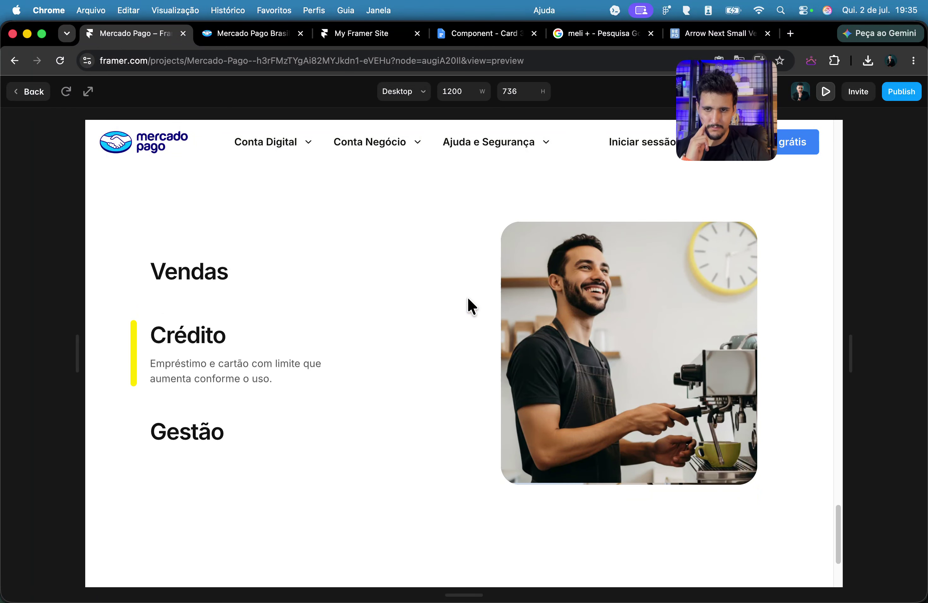
{"action": "scroll", "coordinate": [469, 303], "scroll_direction": "up", "scroll_amount": 10}
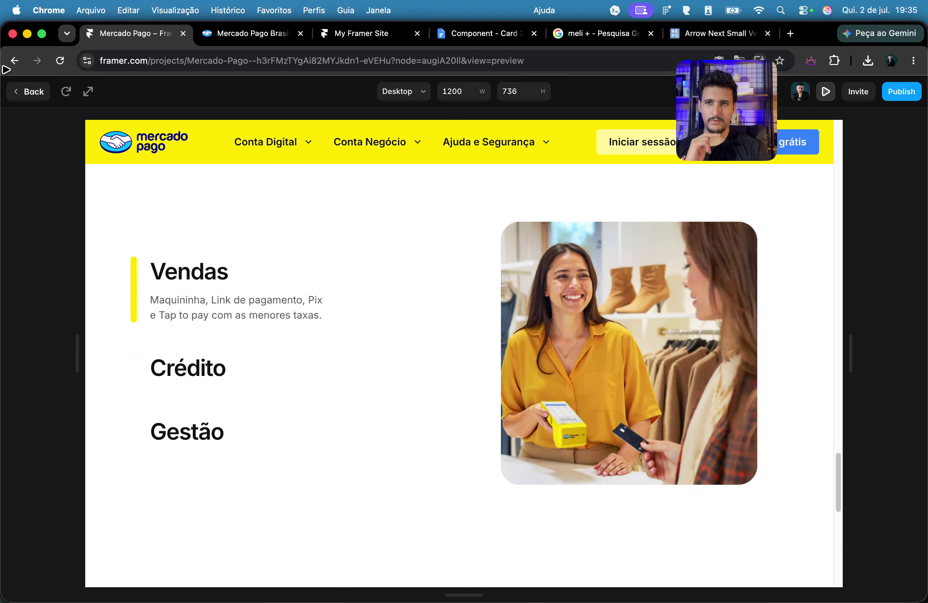
{"action": "left_click", "coordinate": [11, 94]}
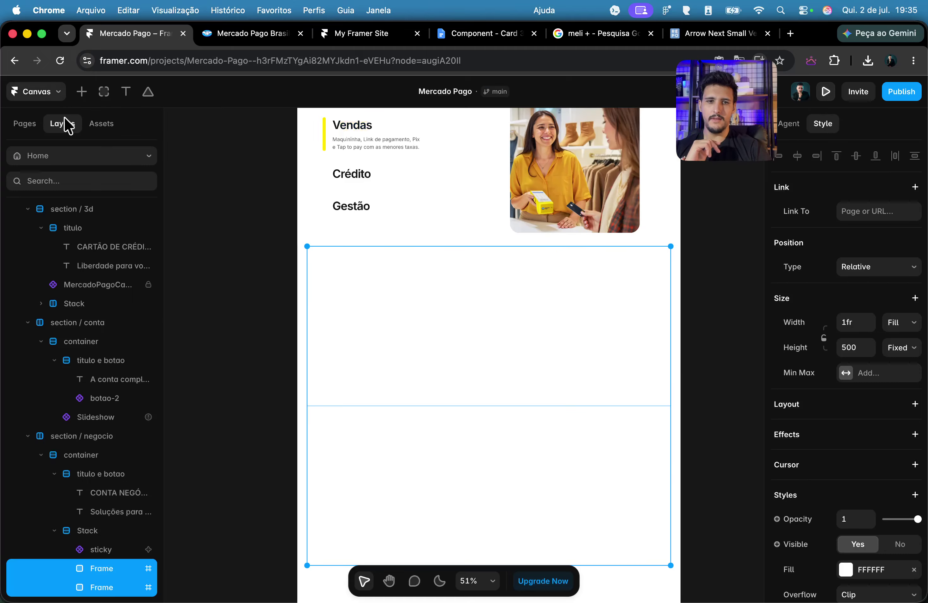
{"action": "left_click", "coordinate": [246, 333]}
{"action": "left_click", "coordinate": [463, 312]}
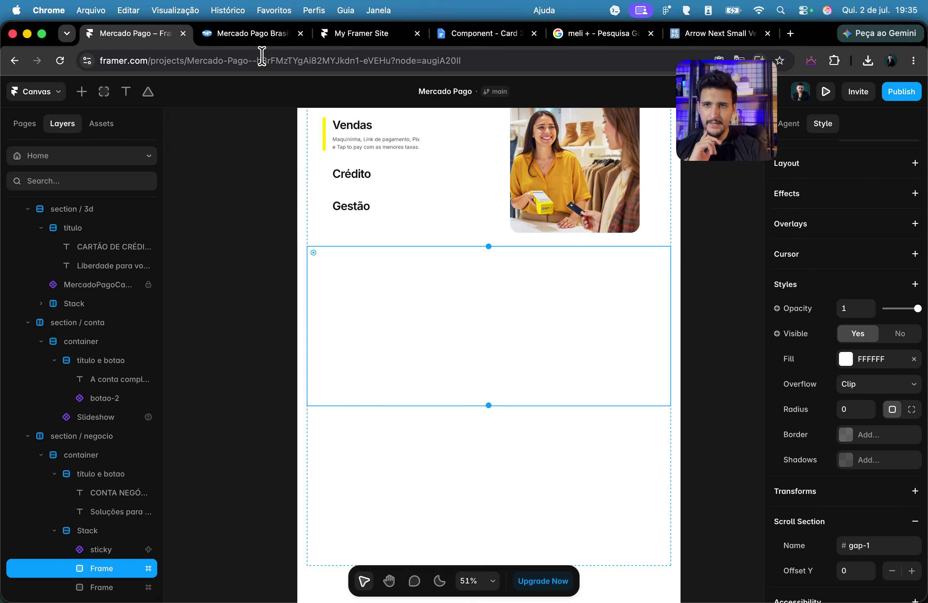
Step: On the original Mercado Pago site, close the developer tools and examine how the business items switch on scroll and on click
{"action": "left_click", "coordinate": [246, 39]}
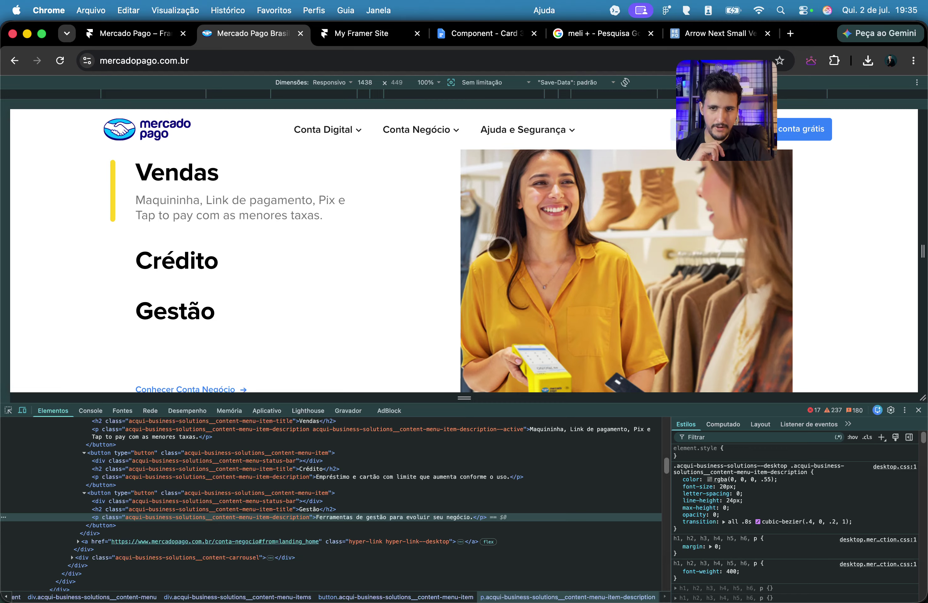
{"action": "left_click", "coordinate": [918, 410]}
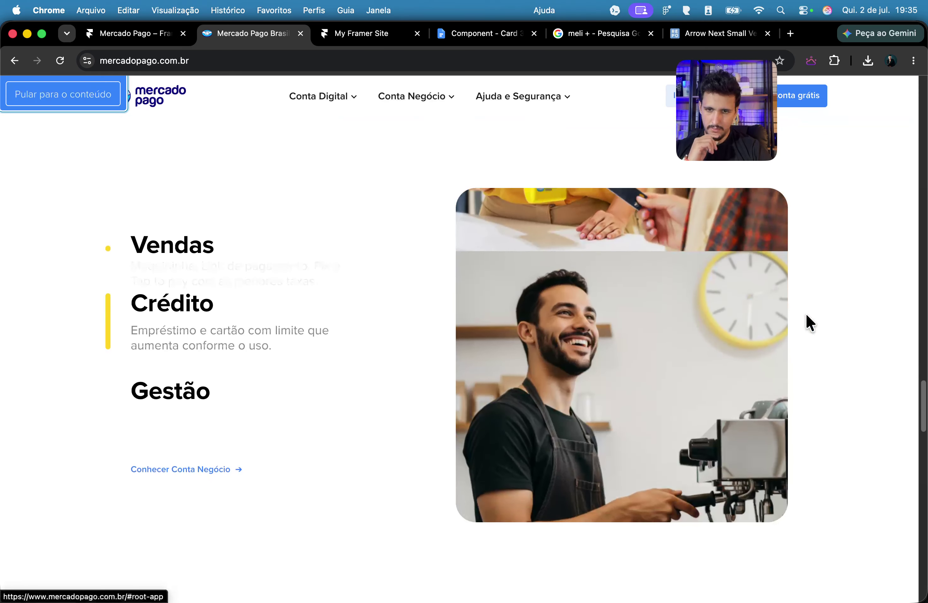
{"action": "scroll", "coordinate": [823, 290], "scroll_direction": "down", "scroll_amount": 5}
{"action": "scroll", "coordinate": [729, 287], "scroll_direction": "down", "scroll_amount": 8}
{"action": "scroll", "coordinate": [725, 294], "scroll_direction": "up", "scroll_amount": 15}
{"action": "left_click", "coordinate": [195, 279]}
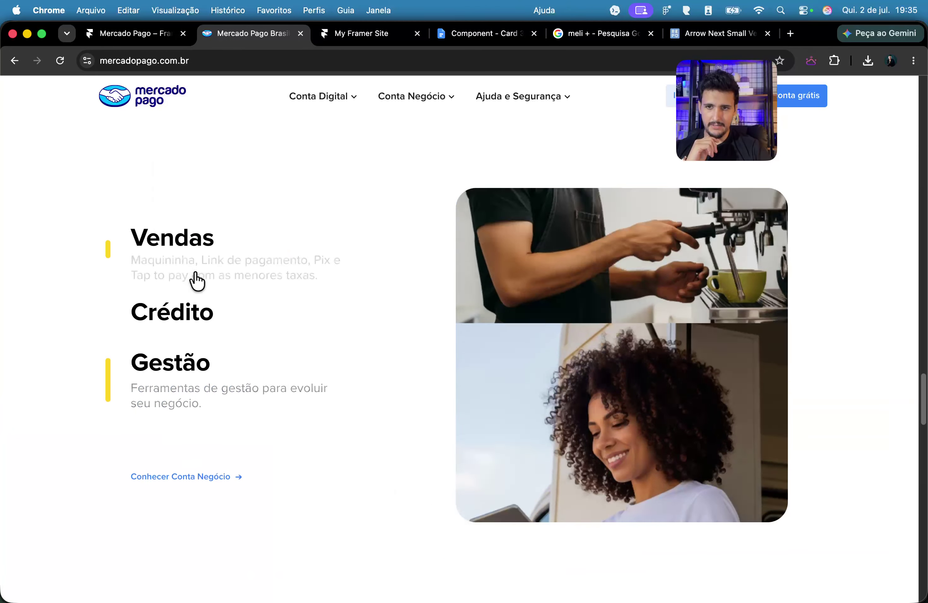
Step: Return to the Framer project and open the sticky component for editing
{"action": "left_click", "coordinate": [128, 35]}
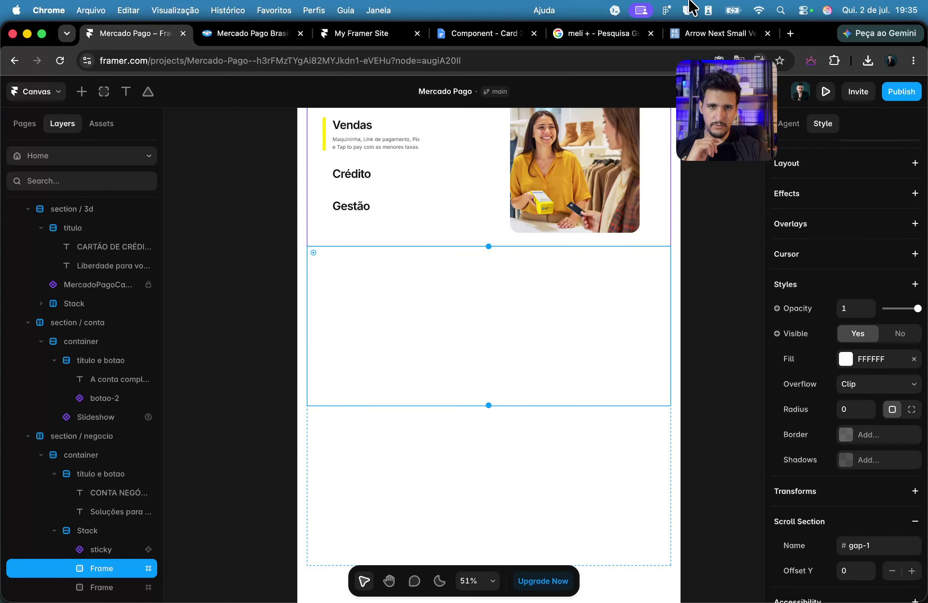
{"action": "left_click", "coordinate": [360, 34]}
{"action": "left_click", "coordinate": [113, 34]}
{"action": "left_click", "coordinate": [420, 203]}
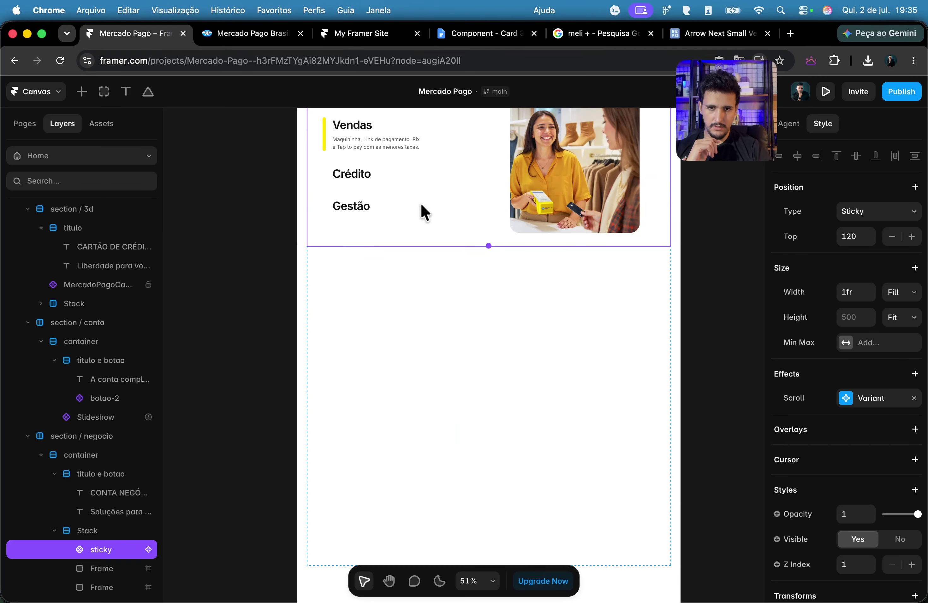
{"action": "double_click", "coordinate": [421, 203]}
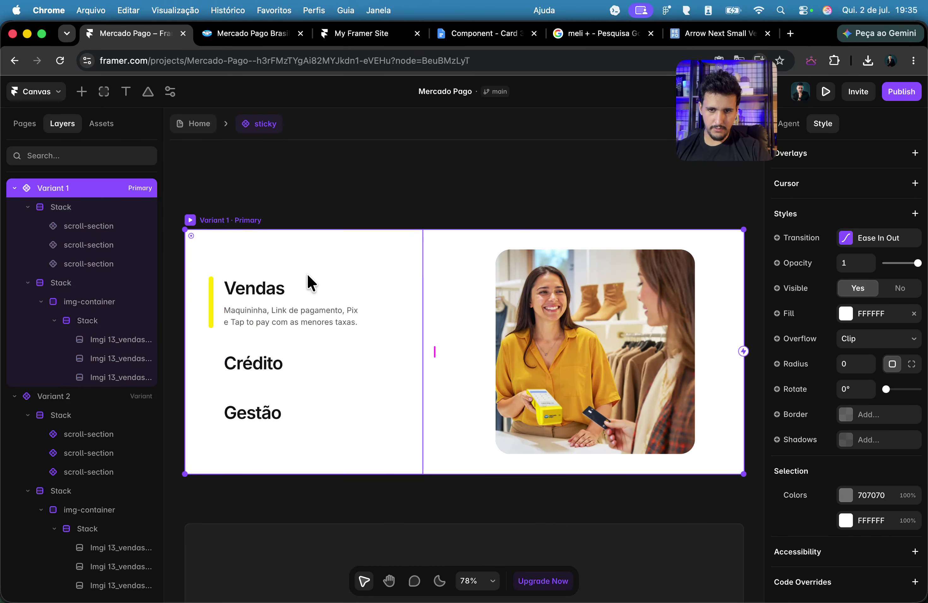
Step: Add a click interaction that links the Crédito item in Variant 1 to Variant 2
{"action": "scroll", "coordinate": [318, 276], "scroll_direction": "right", "scroll_amount": 5}
{"action": "scroll", "coordinate": [309, 306], "scroll_direction": "down", "scroll_amount": 3}
{"action": "scroll", "coordinate": [294, 314], "scroll_direction": "left", "scroll_amount": 1}
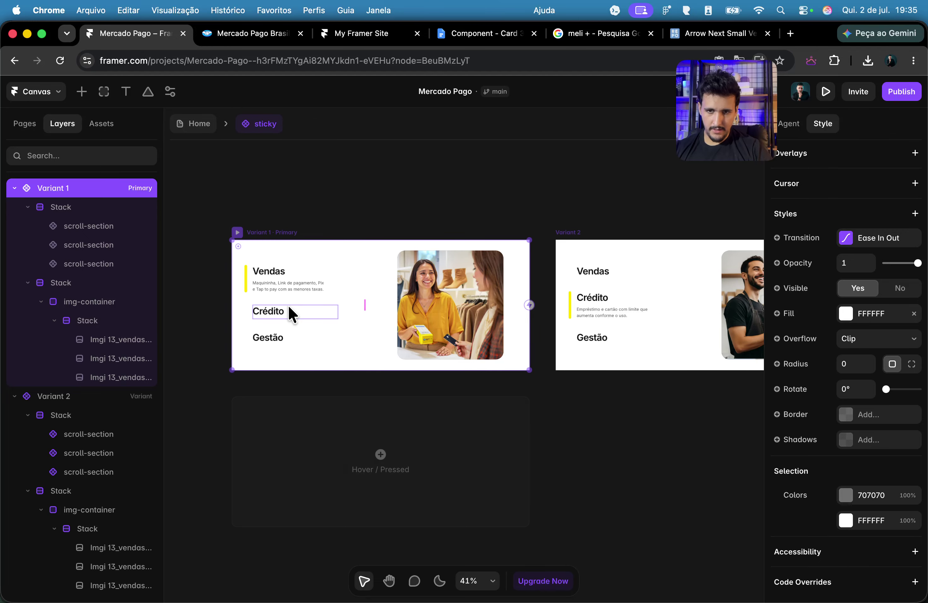
{"action": "left_click", "coordinate": [290, 310]}
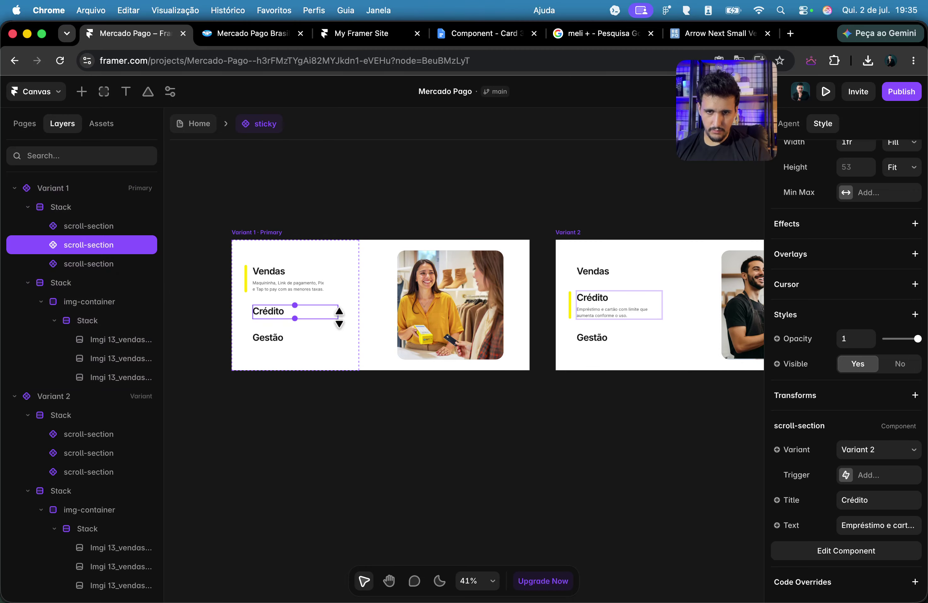
{"action": "scroll", "coordinate": [339, 318], "scroll_direction": "up", "scroll_amount": 3}
{"action": "left_click_drag", "start_coordinate": [330, 307], "coordinate": [647, 305]}
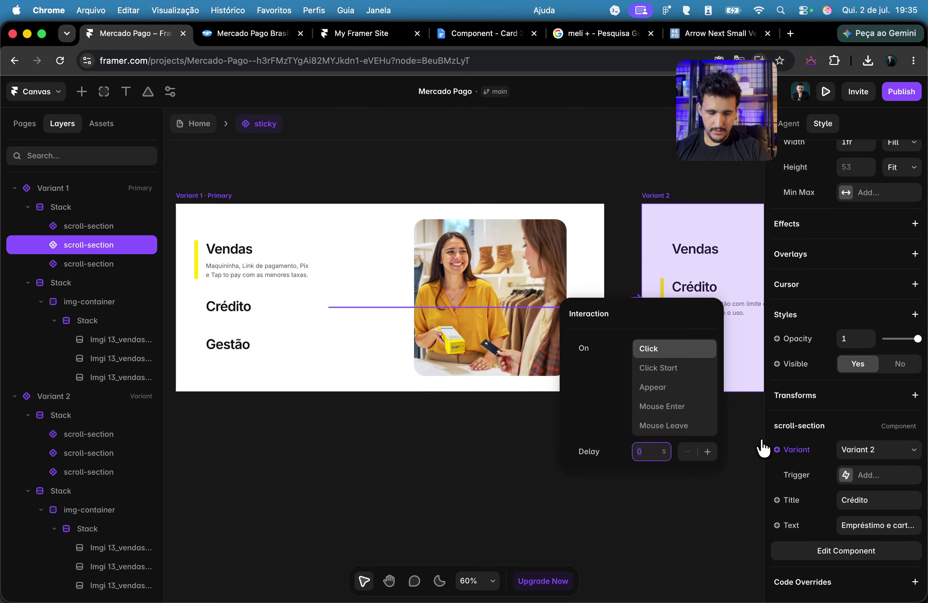
{"action": "key", "text": "Escape"}
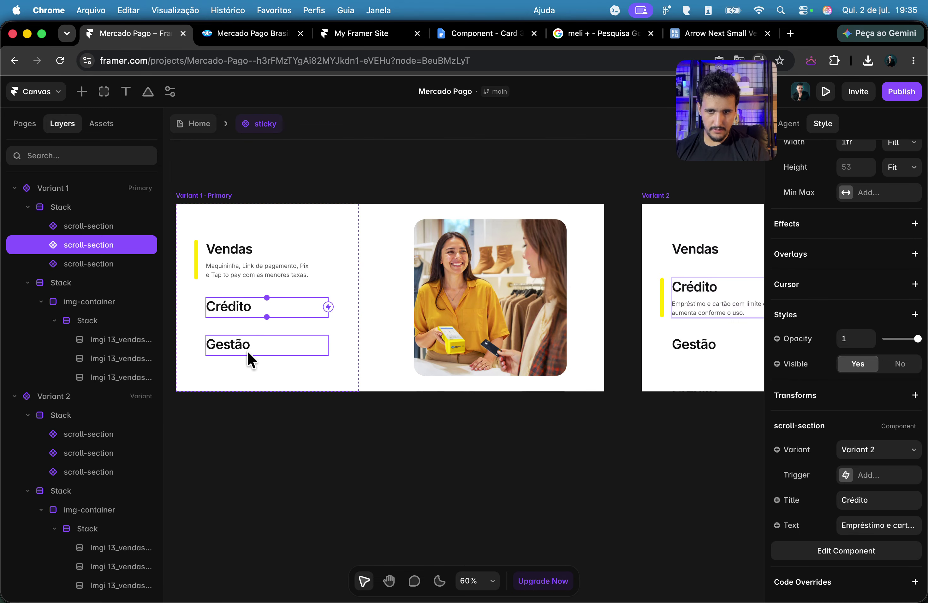
Step: Add click interactions to Gestão in Variant 1 and to the items in Variant 2, linking Variant 2's Gestão to Variant 3
{"action": "left_click", "coordinate": [246, 348]}
{"action": "left_click_drag", "start_coordinate": [329, 345], "coordinate": [314, 274]}
{"action": "left_click", "coordinate": [234, 234]}
{"action": "scroll", "coordinate": [572, 275], "scroll_direction": "left", "scroll_amount": 7}
{"action": "left_click", "coordinate": [508, 466]}
{"action": "left_click", "coordinate": [505, 382]}
{"action": "scroll", "coordinate": [580, 332], "scroll_direction": "right", "scroll_amount": 1}
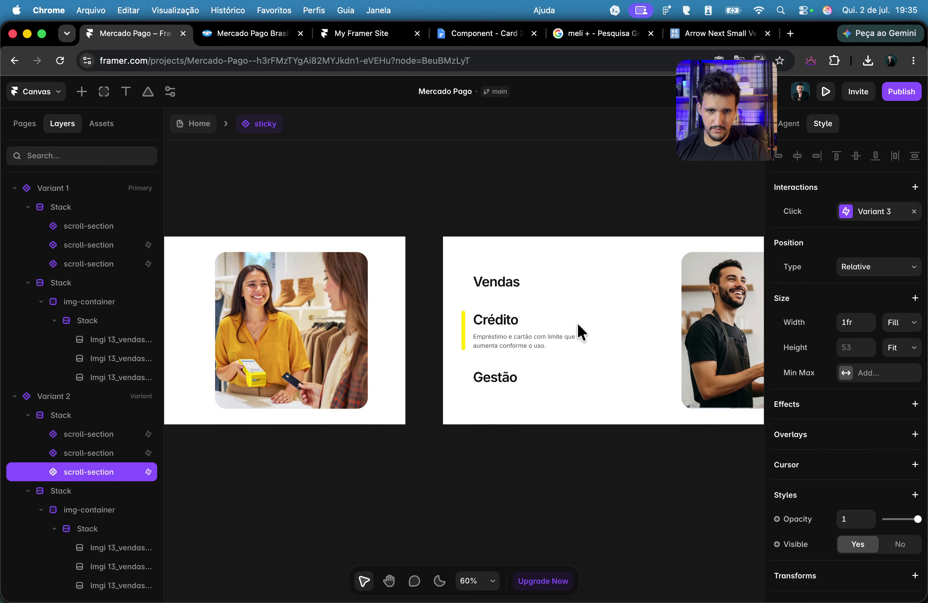
Step: Add a click interaction that links the Vendas item in Variant 3 back to Variant 1
{"action": "left_click", "coordinate": [552, 320]}
{"action": "scroll", "coordinate": [573, 329], "scroll_direction": "right", "scroll_amount": 10}
{"action": "left_click", "coordinate": [549, 281]}
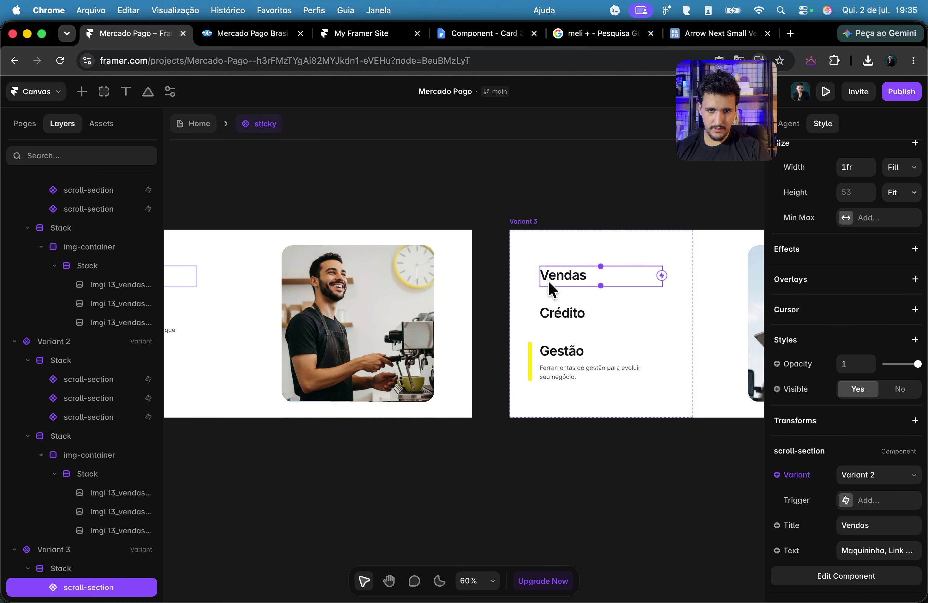
{"action": "scroll", "coordinate": [568, 286], "scroll_direction": "down", "scroll_amount": 5}
{"action": "scroll", "coordinate": [605, 280], "scroll_direction": "up", "scroll_amount": 3}
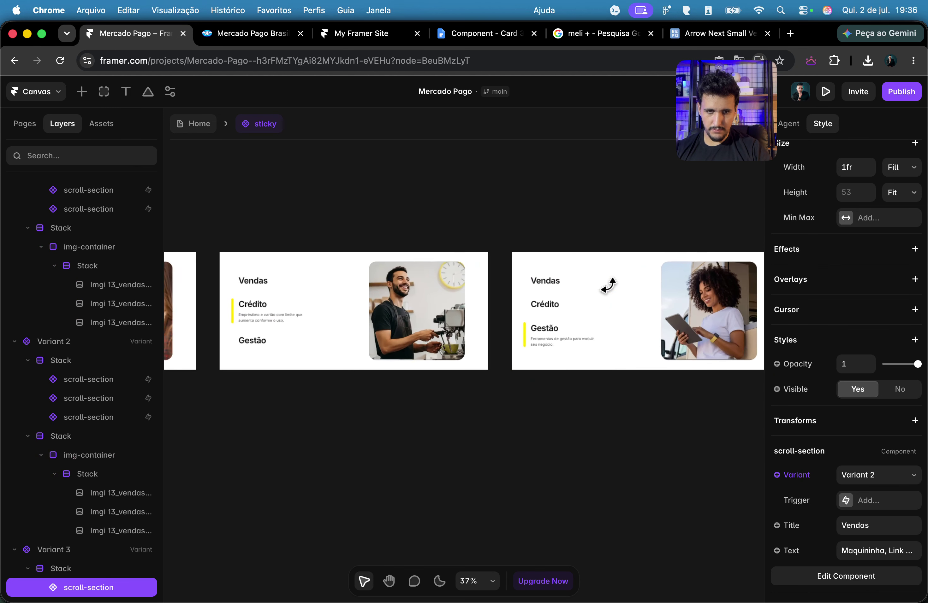
{"action": "scroll", "coordinate": [604, 281], "scroll_direction": "up", "scroll_amount": 2}
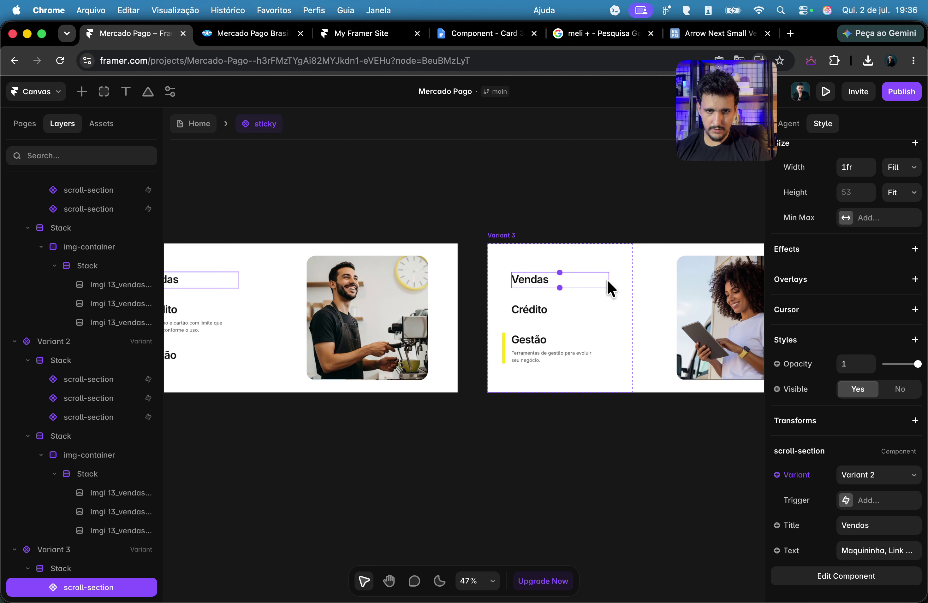
{"action": "scroll", "coordinate": [607, 281], "scroll_direction": "up", "scroll_amount": 2}
{"action": "scroll", "coordinate": [550, 289], "scroll_direction": "left", "scroll_amount": 8}
{"action": "scroll", "coordinate": [464, 298], "scroll_direction": "left", "scroll_amount": 8}
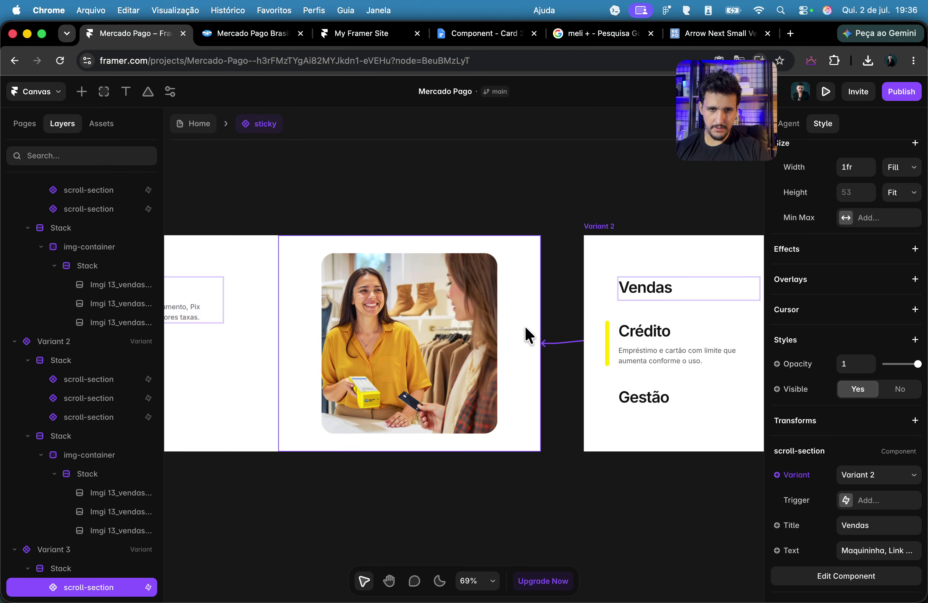
Step: Add a click interaction that links the Crédito item in Variant 3 to Variant 2
{"action": "scroll", "coordinate": [525, 325], "scroll_direction": "right", "scroll_amount": 10}
{"action": "left_click", "coordinate": [674, 313]}
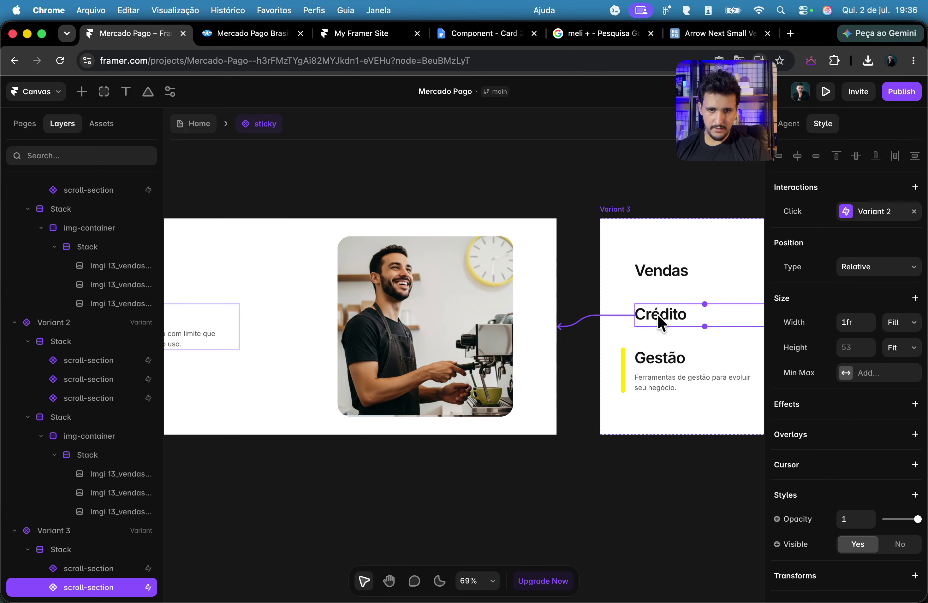
{"action": "left_click", "coordinate": [656, 378]}
{"action": "scroll", "coordinate": [602, 371], "scroll_direction": "right", "scroll_amount": 8}
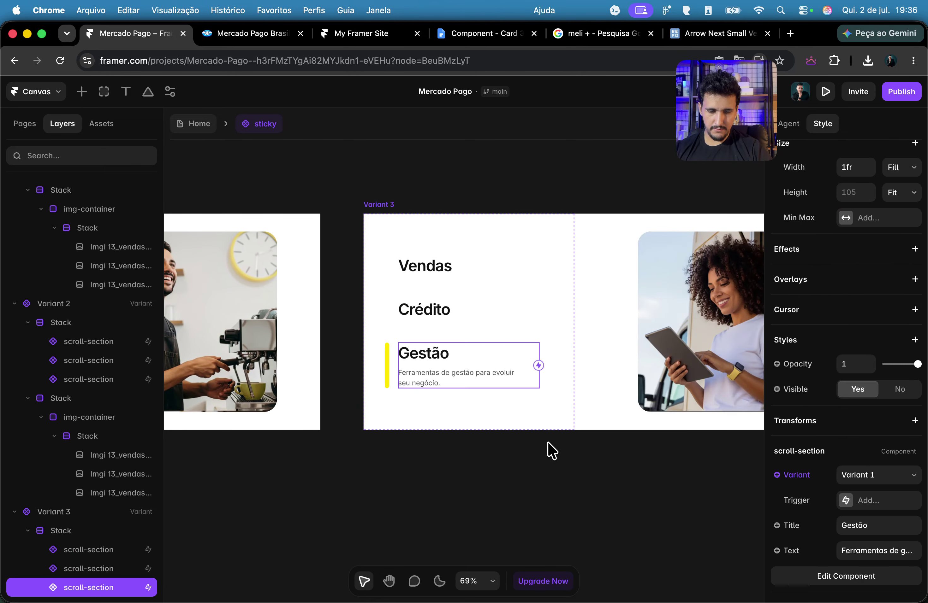
{"action": "scroll", "coordinate": [551, 449], "scroll_direction": "down", "scroll_amount": 5}
{"action": "left_click", "coordinate": [551, 449]}
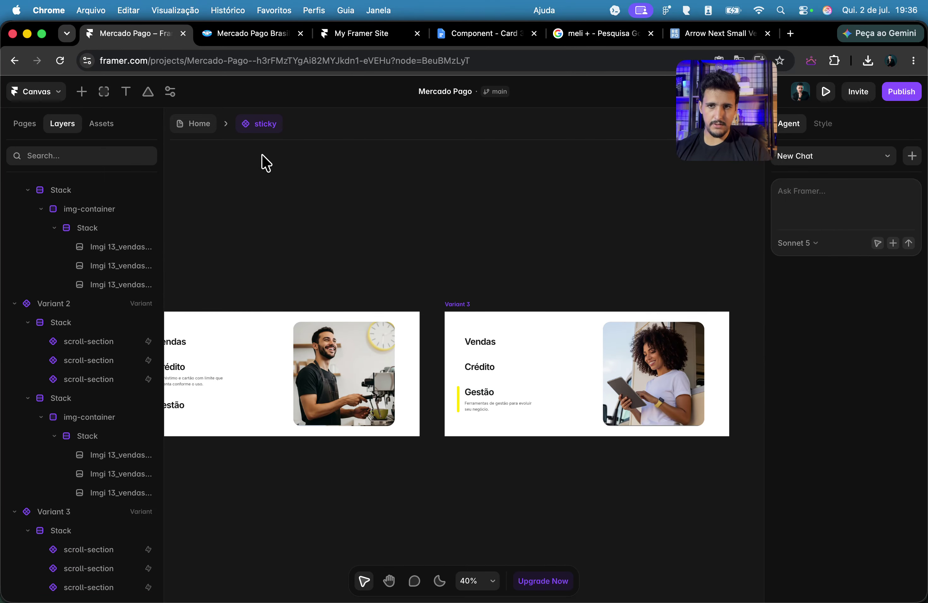
Step: Return to the Home page, publish the update and go to the Conta Negócio section on the live site
{"action": "left_click", "coordinate": [198, 124]}
{"action": "left_click", "coordinate": [897, 92]}
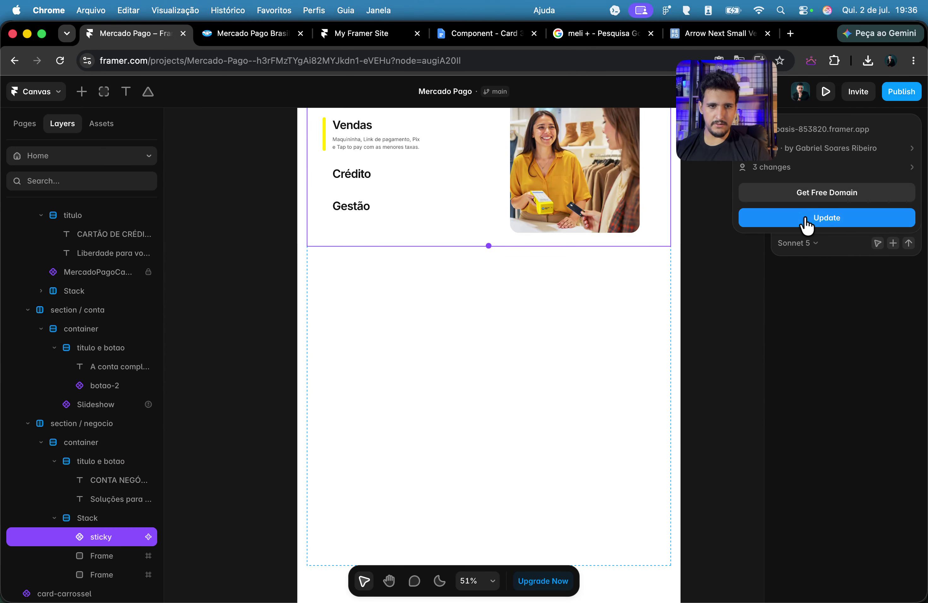
{"action": "left_click", "coordinate": [234, 35]}
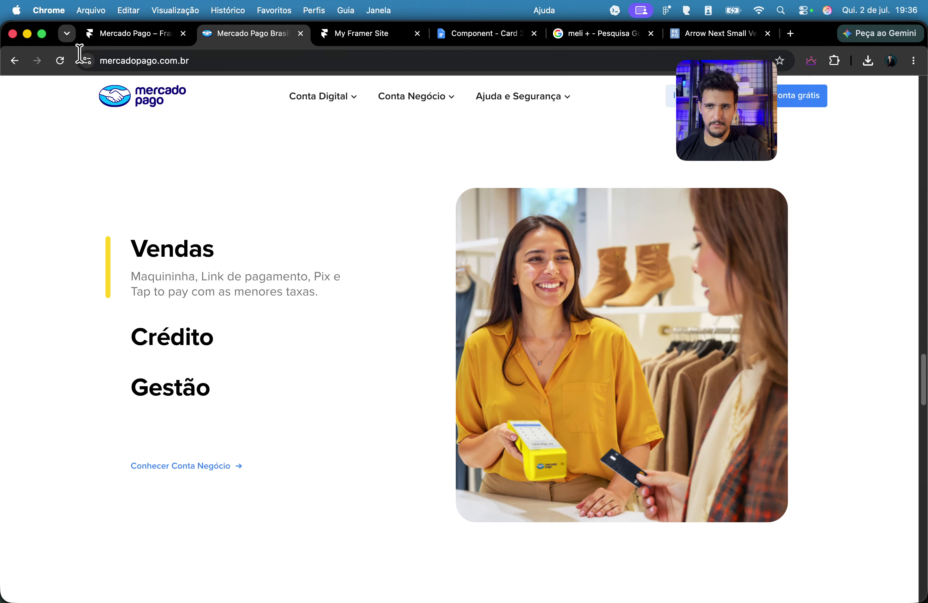
{"action": "left_click", "coordinate": [338, 34]}
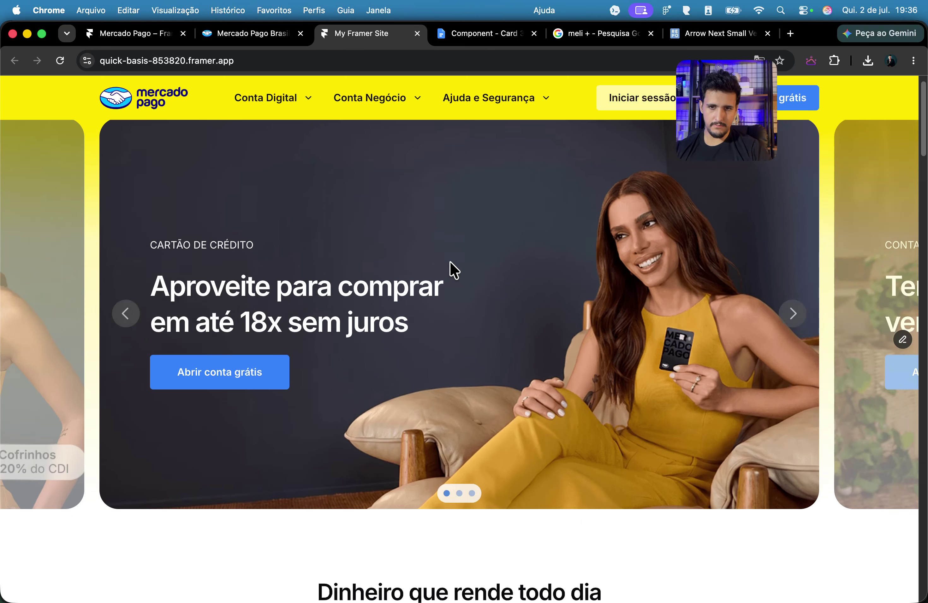
{"action": "scroll", "coordinate": [451, 269], "scroll_direction": "down", "scroll_amount": 10}
{"action": "scroll", "coordinate": [461, 290], "scroll_direction": "down", "scroll_amount": 15}
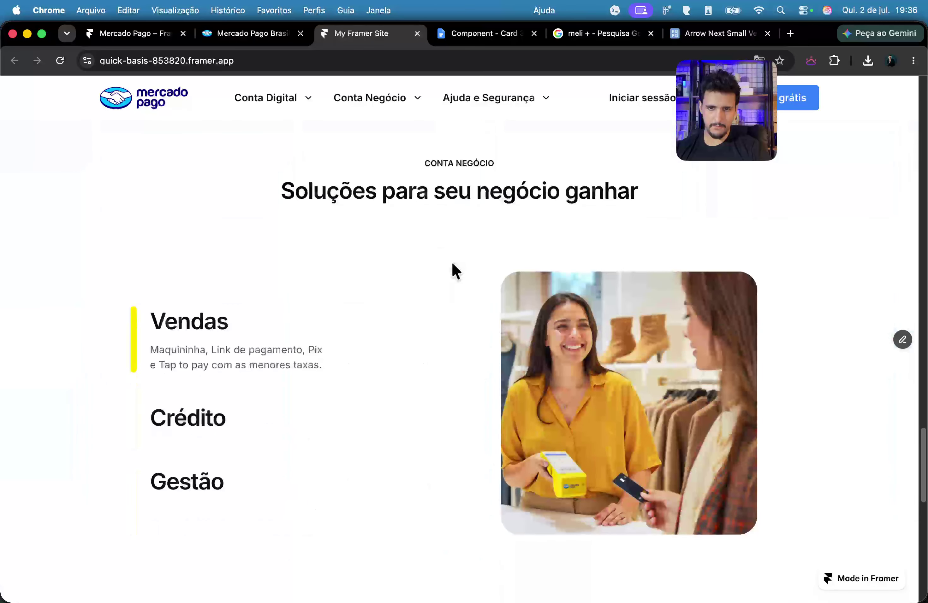
Step: Test how Vendas, Crédito and Gestão switch on click and scroll on the live site, and compare with the original Mercado Pago site
{"action": "left_click", "coordinate": [190, 332]}
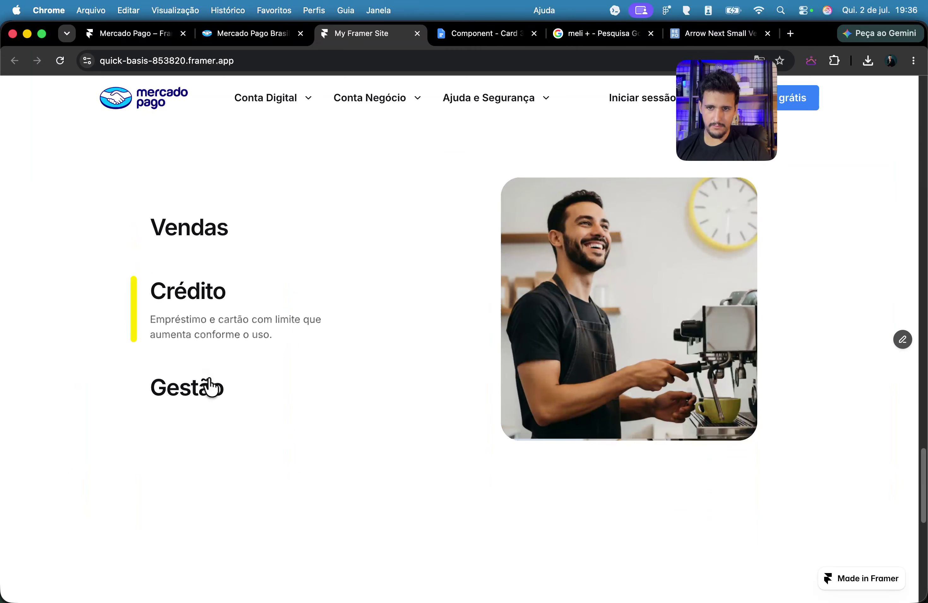
{"action": "left_click", "coordinate": [209, 379]}
{"action": "left_click", "coordinate": [211, 291]}
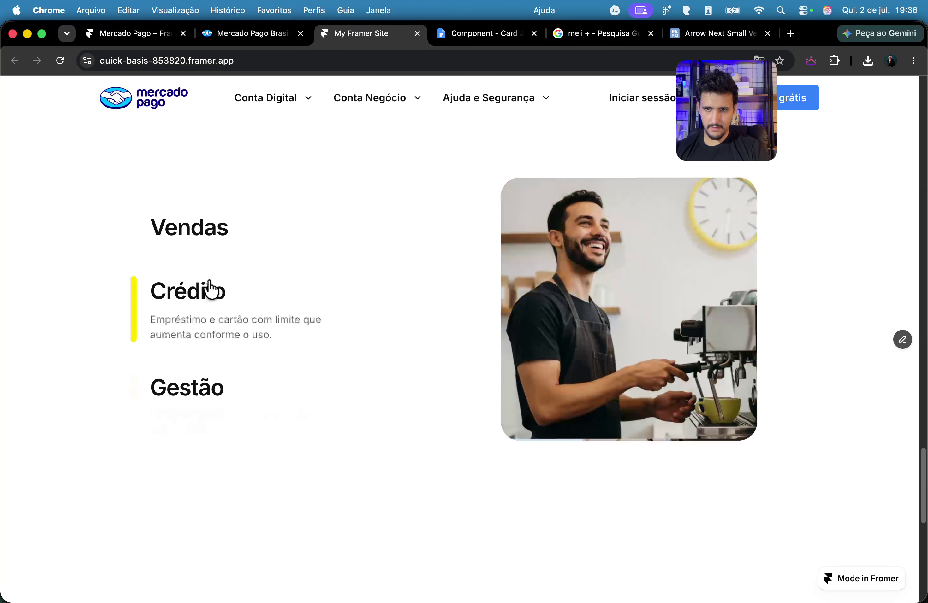
{"action": "scroll", "coordinate": [267, 288], "scroll_direction": "up", "scroll_amount": 2}
{"action": "scroll", "coordinate": [267, 290], "scroll_direction": "down", "scroll_amount": 2}
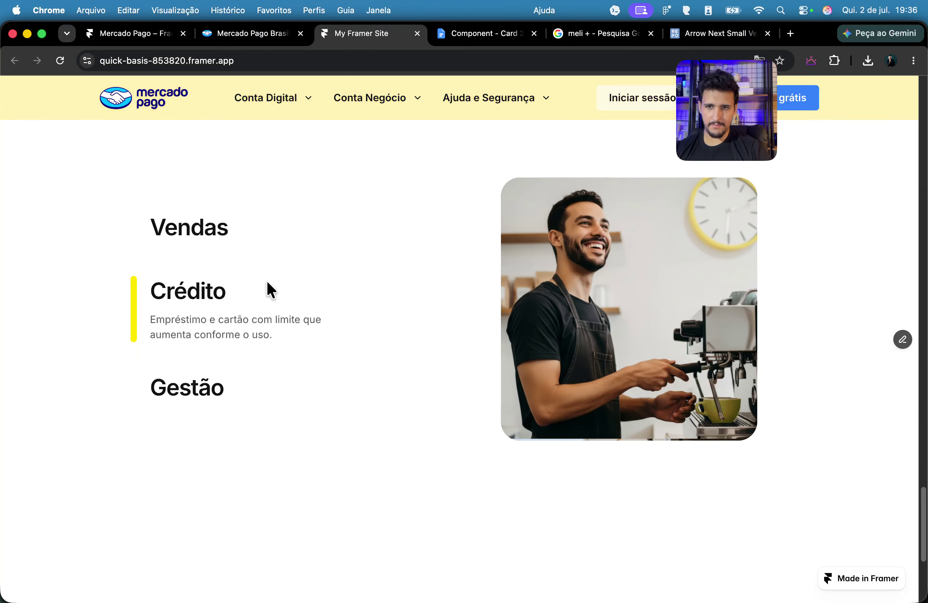
{"action": "scroll", "coordinate": [313, 312], "scroll_direction": "up", "scroll_amount": 2}
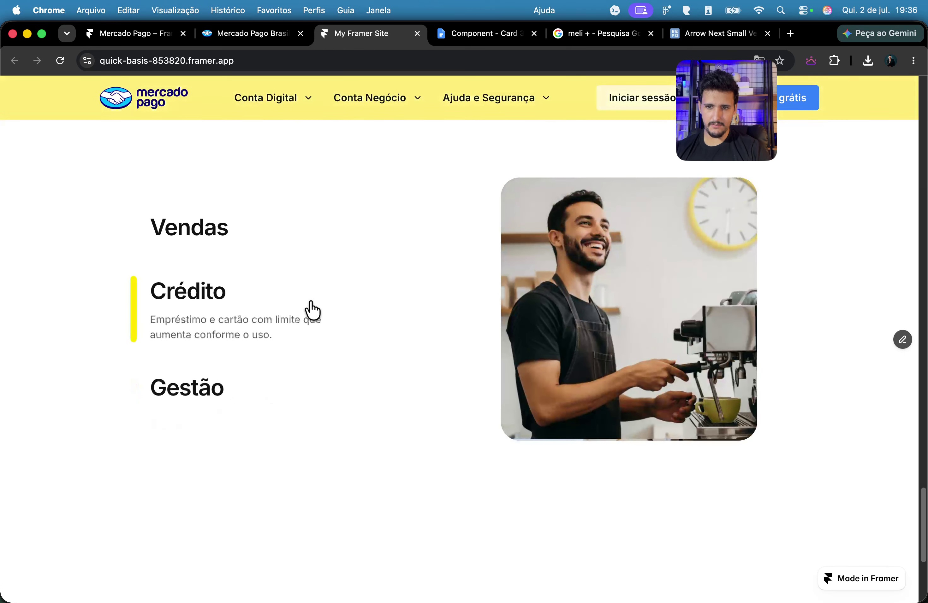
{"action": "scroll", "coordinate": [313, 312], "scroll_direction": "up", "scroll_amount": 2}
{"action": "scroll", "coordinate": [294, 289], "scroll_direction": "down", "scroll_amount": 5}
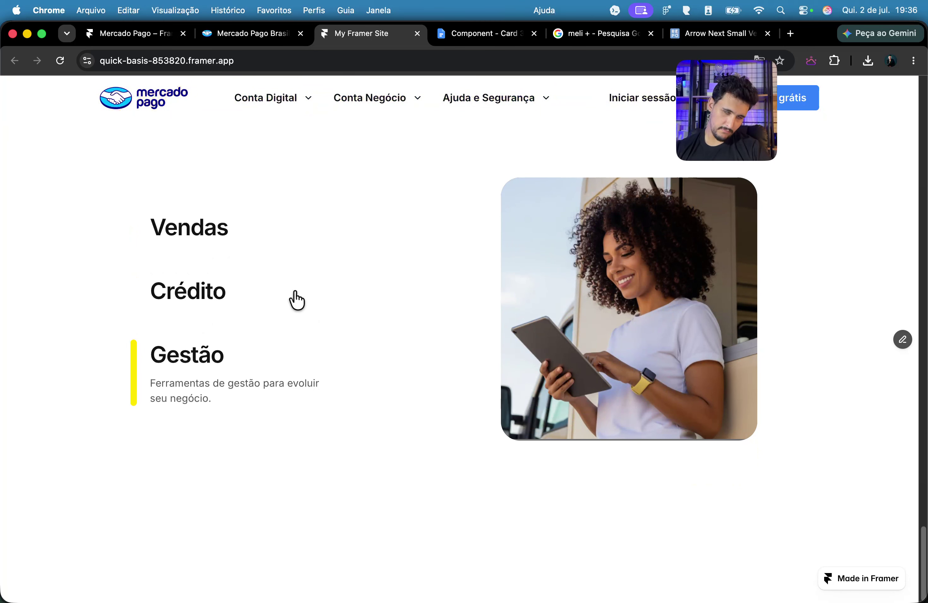
{"action": "left_click", "coordinate": [114, 33]}
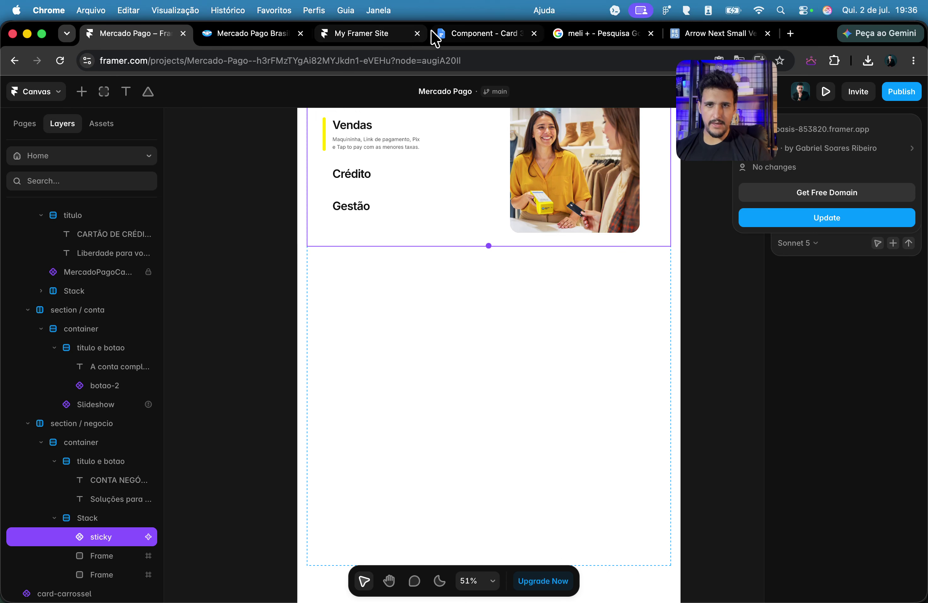
{"action": "left_click", "coordinate": [262, 35]}
{"action": "left_click", "coordinate": [113, 362]}
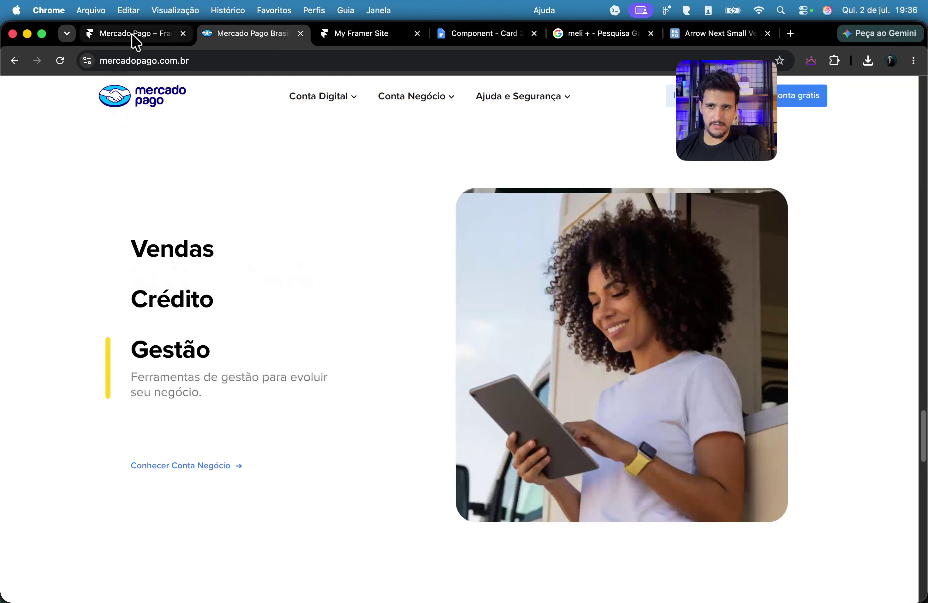
Step: Copy the botao-2 button from the section / conta heading into the sticky component's Variant 1 text stack, below Gestão
{"action": "left_click", "coordinate": [132, 35]}
{"action": "scroll", "coordinate": [383, 315], "scroll_direction": "up", "scroll_amount": 10}
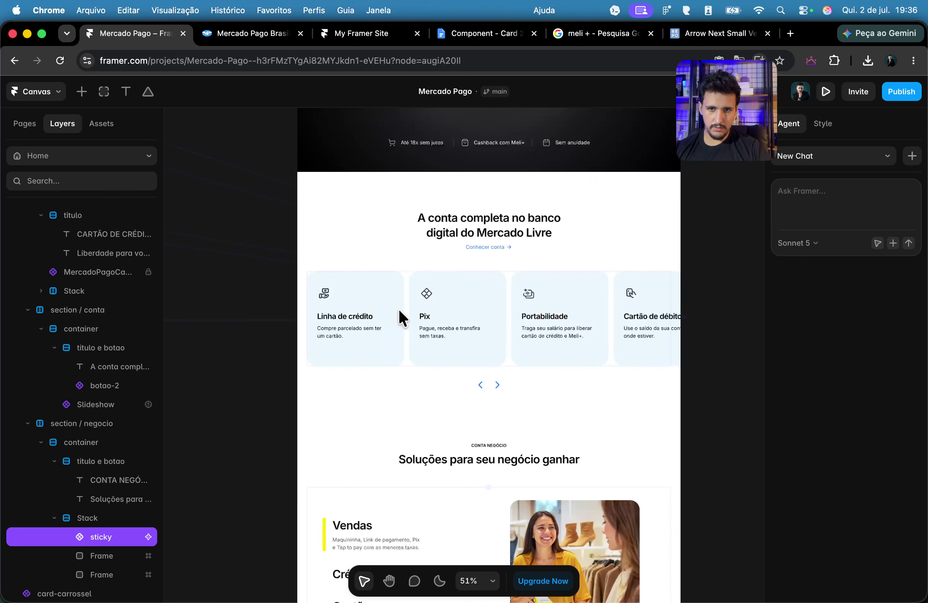
{"action": "left_click", "coordinate": [492, 345]}
{"action": "scroll", "coordinate": [376, 313], "scroll_direction": "down", "scroll_amount": 6}
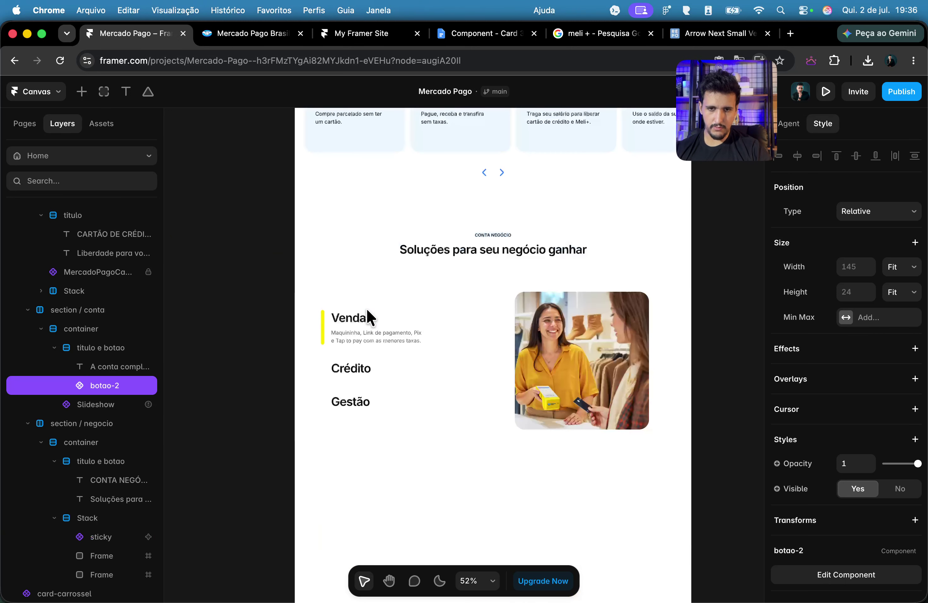
{"action": "left_click", "coordinate": [410, 369]}
{"action": "double_click", "coordinate": [410, 365]}
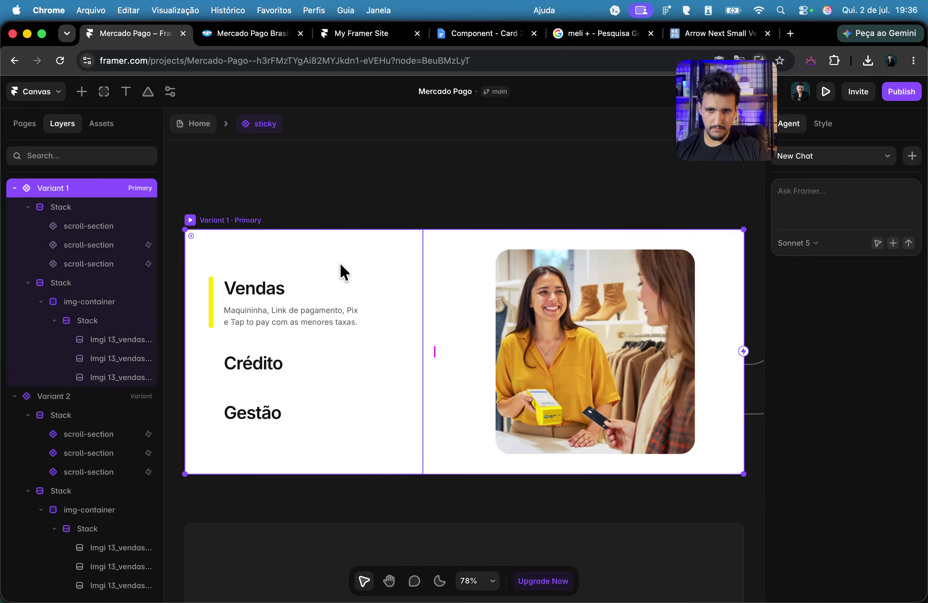
{"action": "left_click", "coordinate": [345, 274]}
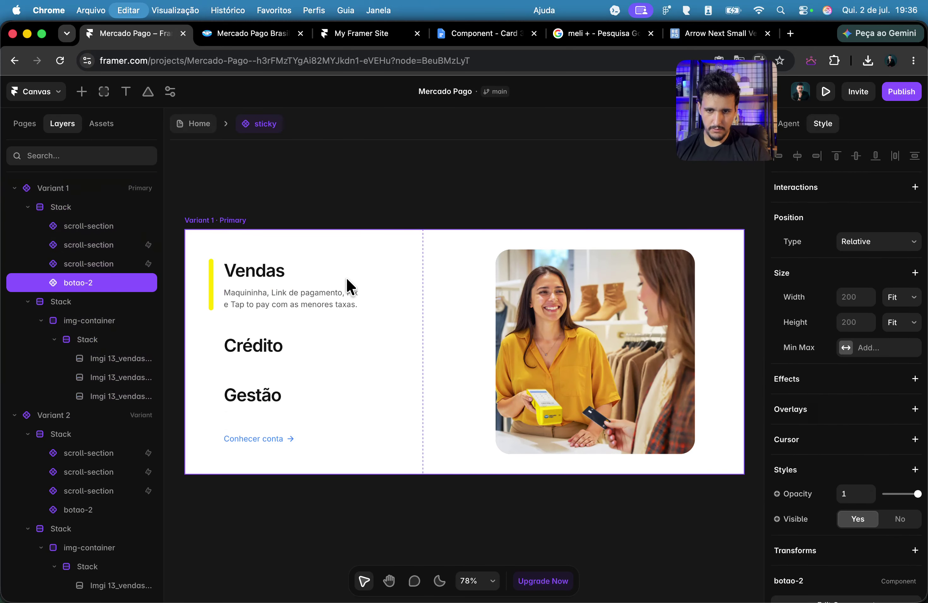
Step: Return to the Home page and compare the section containing the added button with the original Mercado Pago site
{"action": "left_click", "coordinate": [388, 416]}
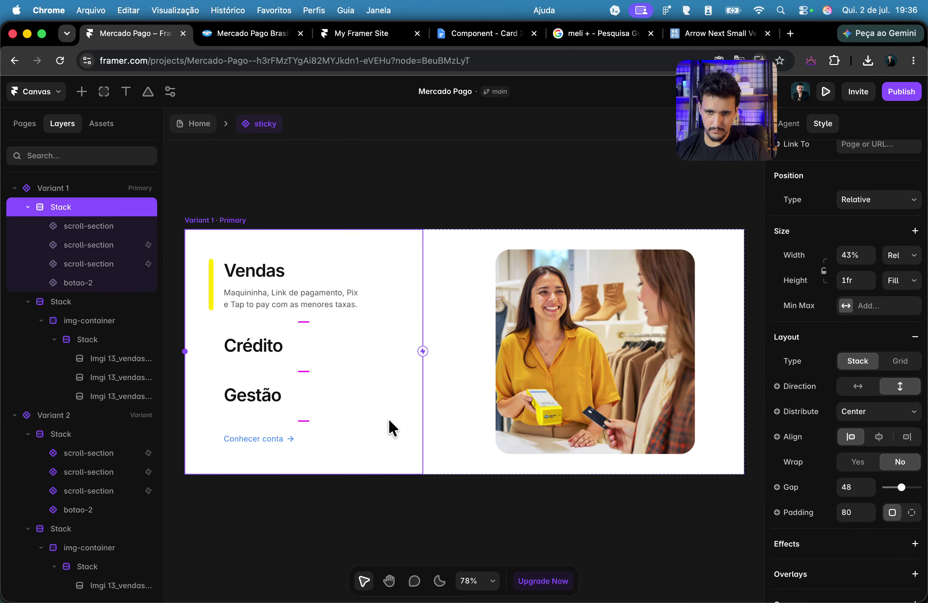
{"action": "left_click", "coordinate": [216, 126]}
{"action": "left_click", "coordinate": [256, 205]}
{"action": "scroll", "coordinate": [392, 235], "scroll_direction": "down", "scroll_amount": 5}
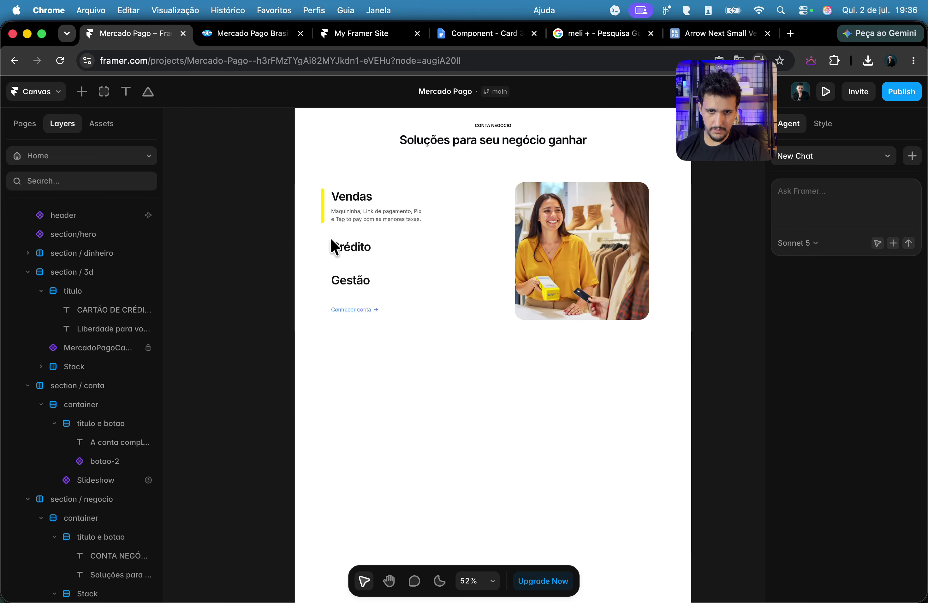
{"action": "left_click", "coordinate": [459, 317]}
{"action": "left_click", "coordinate": [223, 39]}
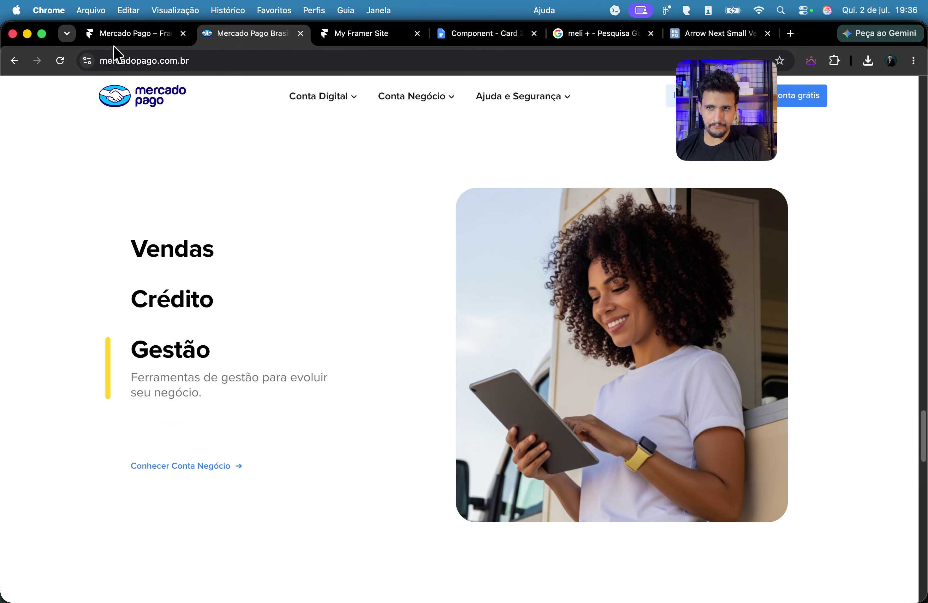
{"action": "left_click", "coordinate": [117, 35]}
Step: Set the layout spacing of section / negocio to 80 and return to the original site for comparison
{"action": "left_click", "coordinate": [302, 255]}
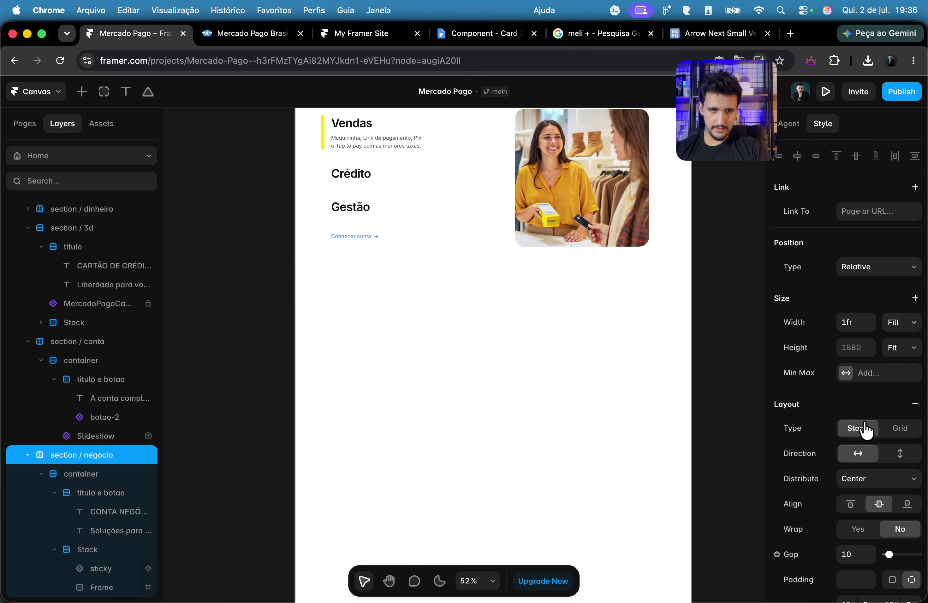
{"action": "type", "text": "80"}
{"action": "left_click", "coordinate": [235, 34]}
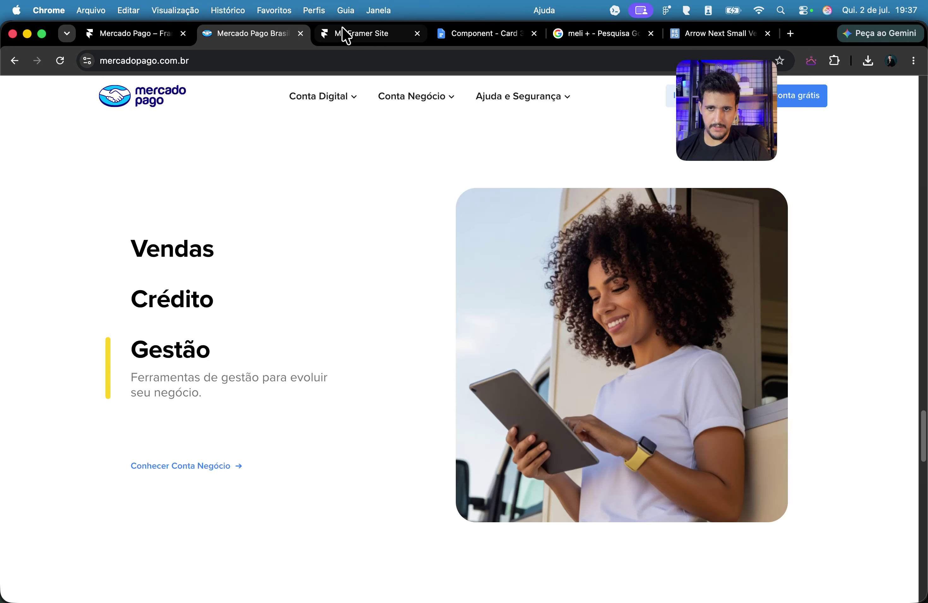
Step: Return to the Framer project and publish the pending changes to the live site
{"action": "left_click", "coordinate": [345, 35]}
{"action": "left_click", "coordinate": [129, 34]}
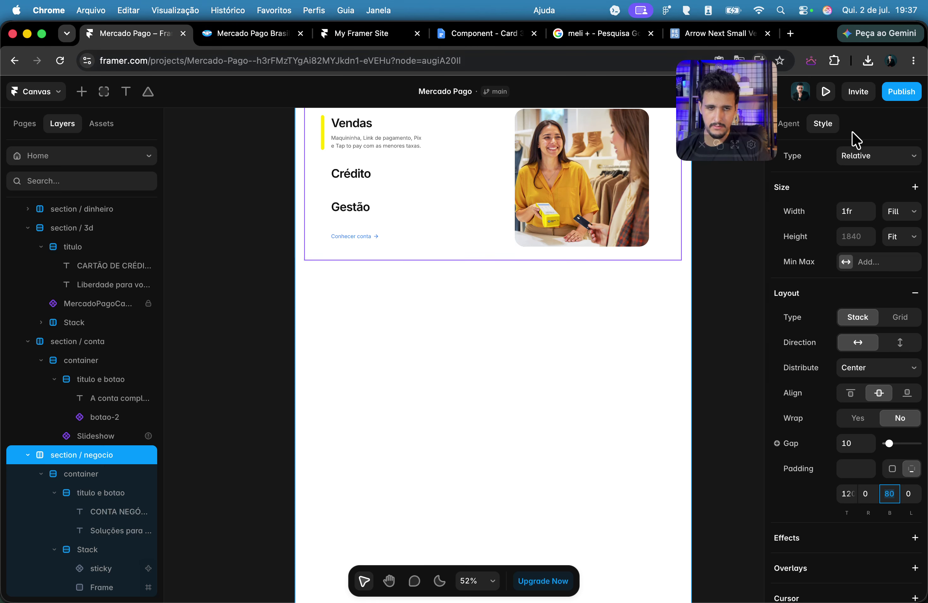
{"action": "left_click", "coordinate": [901, 92]}
{"action": "left_click", "coordinate": [844, 219]}
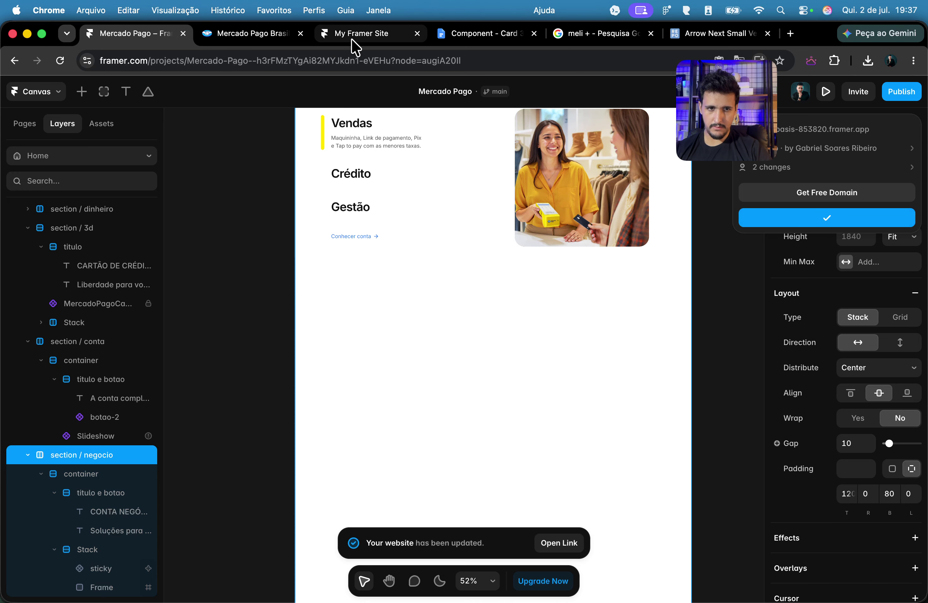
Step: Check on the published site how the sticky Vendas, Crédito and Gestão section and its spacing behave on scroll
{"action": "left_click", "coordinate": [351, 37]}
{"action": "scroll", "coordinate": [390, 255], "scroll_direction": "down", "scroll_amount": 15}
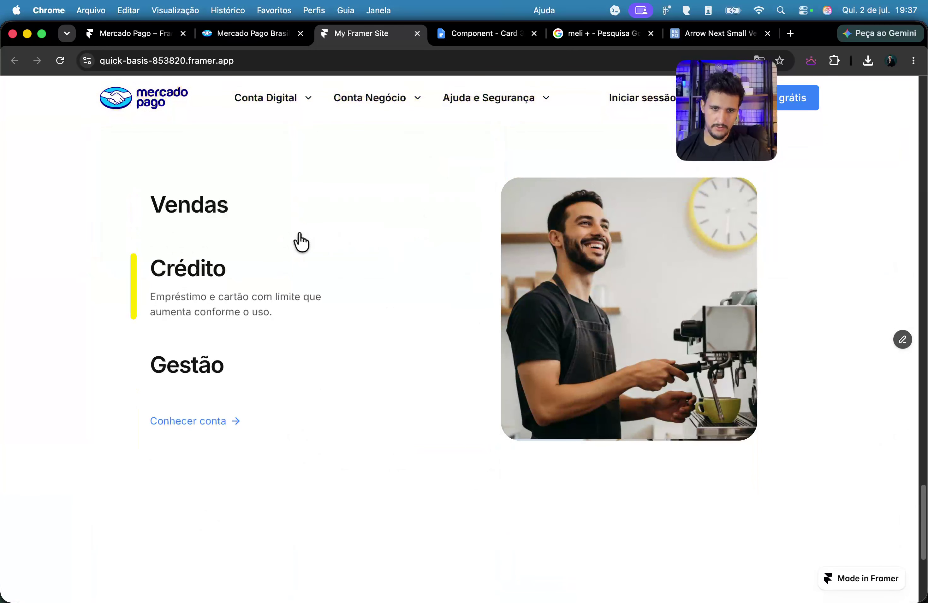
{"action": "scroll", "coordinate": [302, 243], "scroll_direction": "down", "scroll_amount": 5}
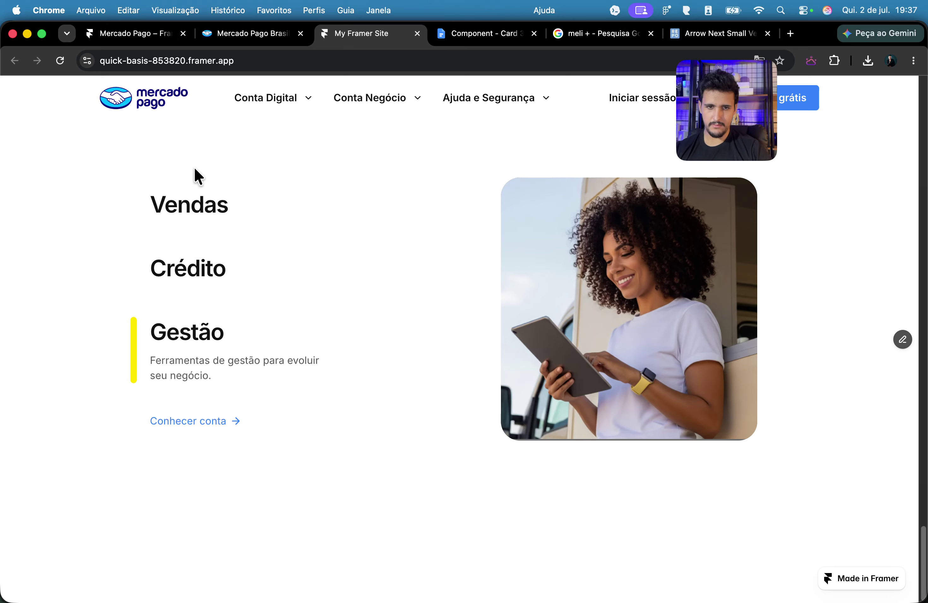
{"action": "left_click", "coordinate": [94, 36]}
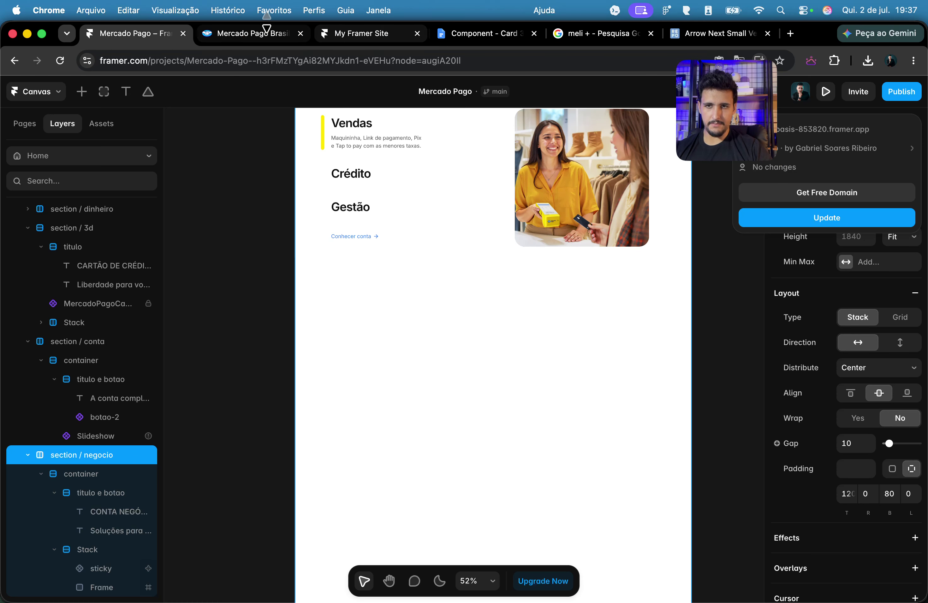
Step: Examine the Perguntas frequentes accordion and the sections below it on the original Mercado Pago site, expanding and collapsing the first question
{"action": "left_click", "coordinate": [267, 28]}
{"action": "scroll", "coordinate": [196, 337], "scroll_direction": "down", "scroll_amount": 10}
{"action": "scroll", "coordinate": [290, 314], "scroll_direction": "up", "scroll_amount": 4}
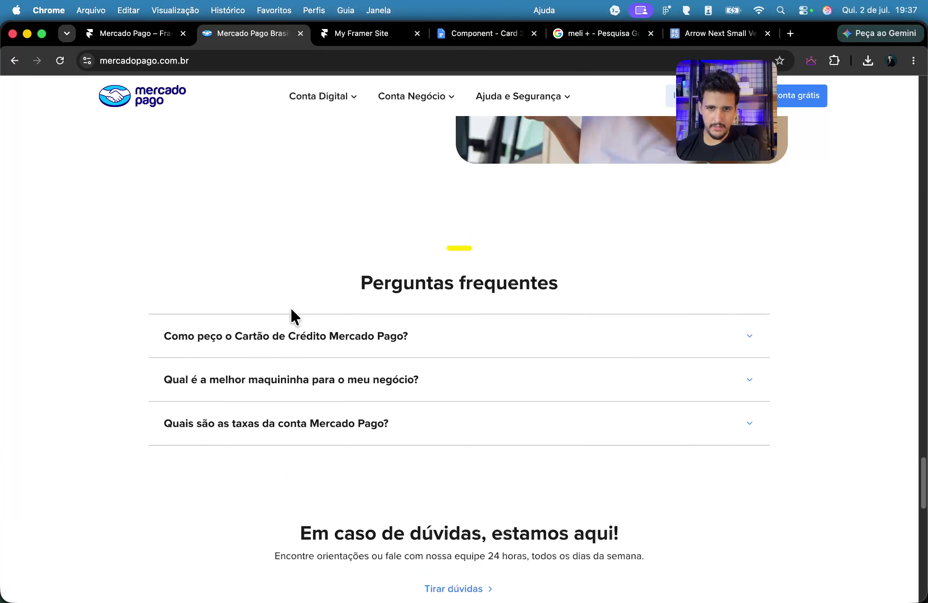
{"action": "left_click", "coordinate": [417, 336]}
{"action": "left_click", "coordinate": [417, 336]}
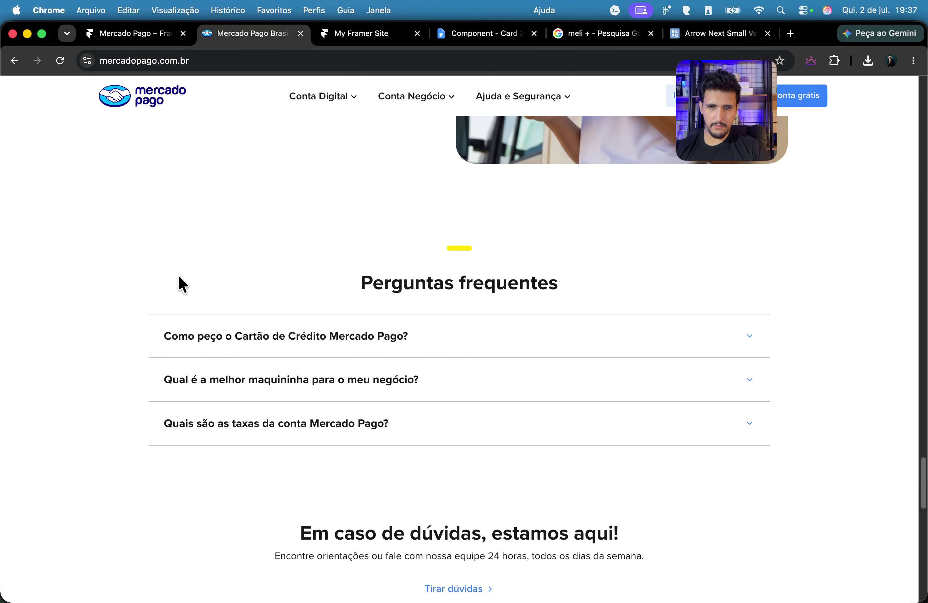
{"action": "scroll", "coordinate": [181, 283], "scroll_direction": "down", "scroll_amount": 5}
{"action": "scroll", "coordinate": [178, 277], "scroll_direction": "down", "scroll_amount": 5}
{"action": "scroll", "coordinate": [179, 277], "scroll_direction": "up", "scroll_amount": 8}
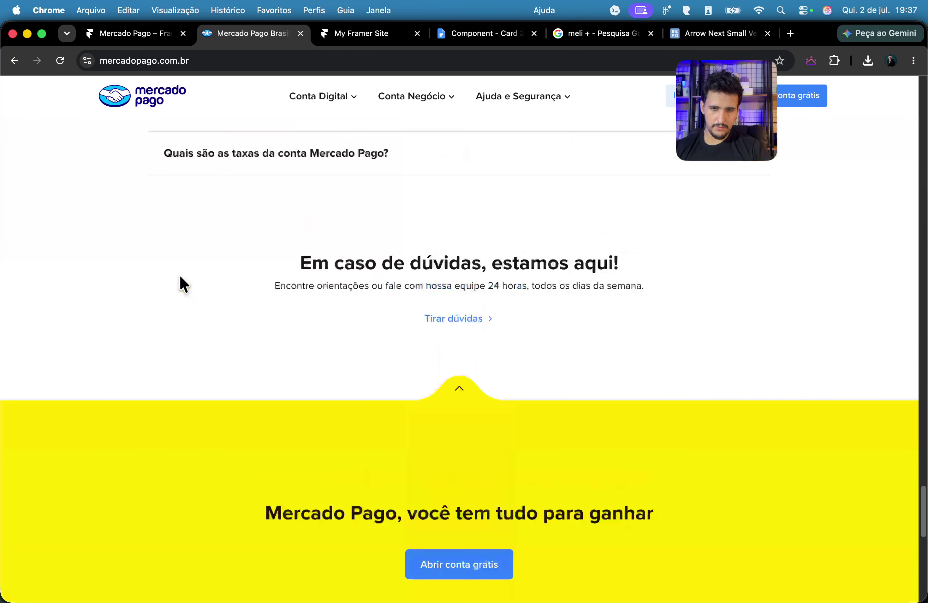
{"action": "scroll", "coordinate": [179, 275], "scroll_direction": "down", "scroll_amount": 2}
Step: In the Framer project, collapse the conta, 3d and negocio sections in the layer tree and duplicate section / negocio
{"action": "left_click", "coordinate": [117, 34]}
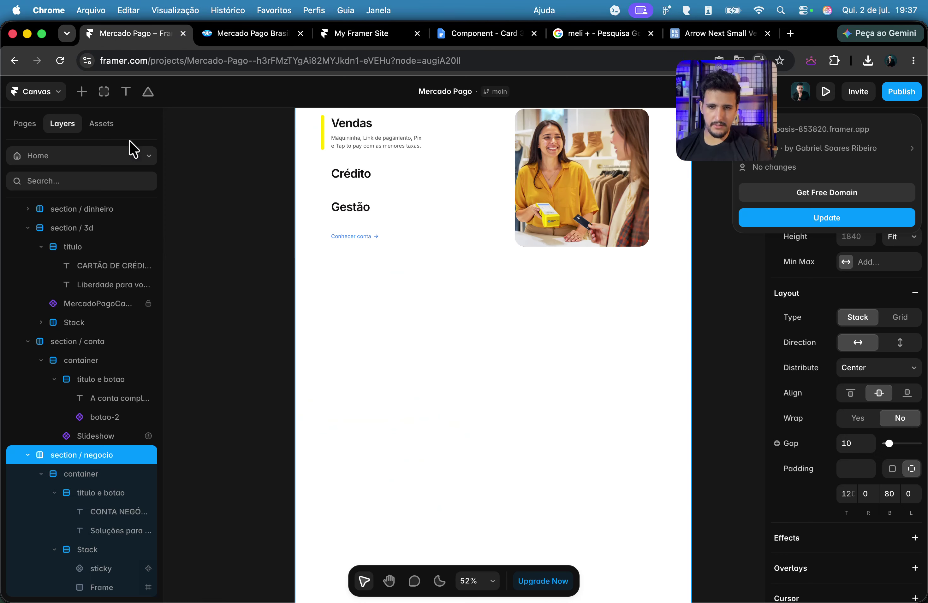
{"action": "scroll", "coordinate": [242, 280], "scroll_direction": "up", "scroll_amount": 10}
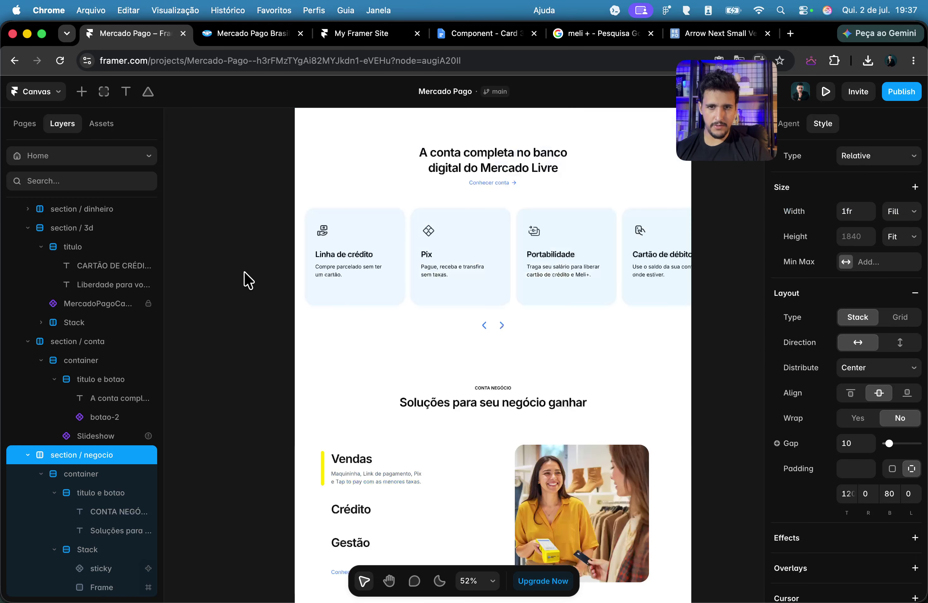
{"action": "left_click", "coordinate": [27, 455]}
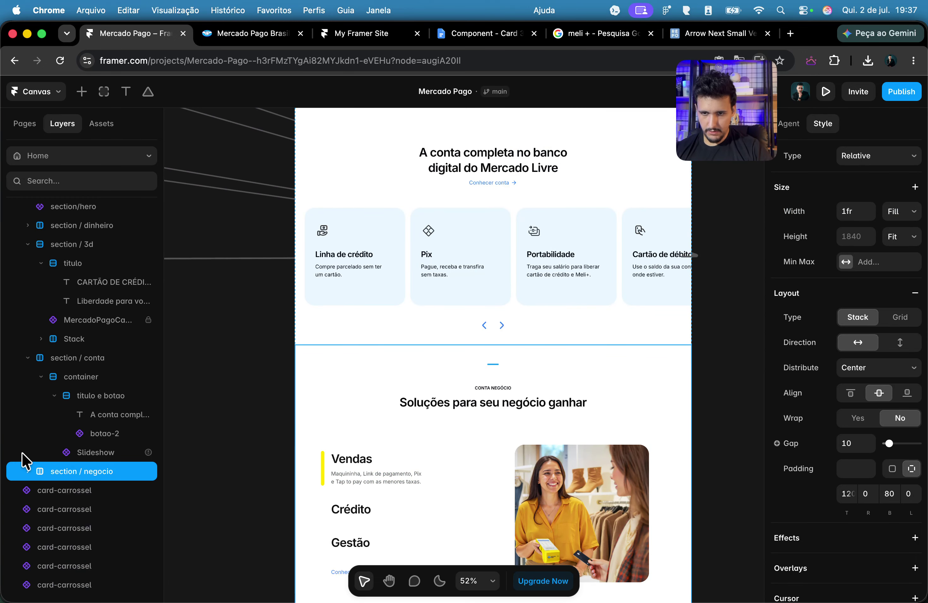
{"action": "left_click", "coordinate": [26, 364]}
{"action": "left_click", "coordinate": [26, 292]}
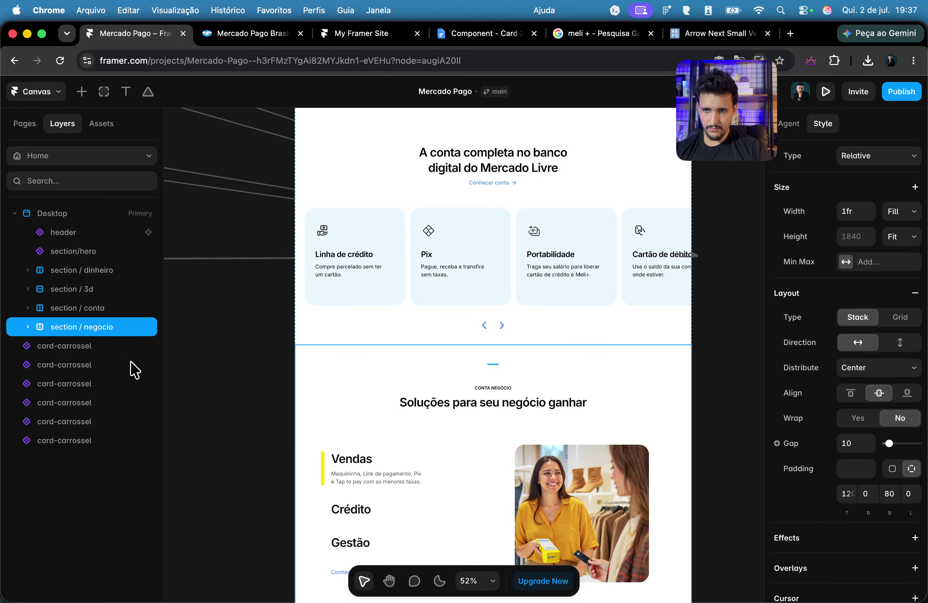
{"action": "key", "text": "super+d"}
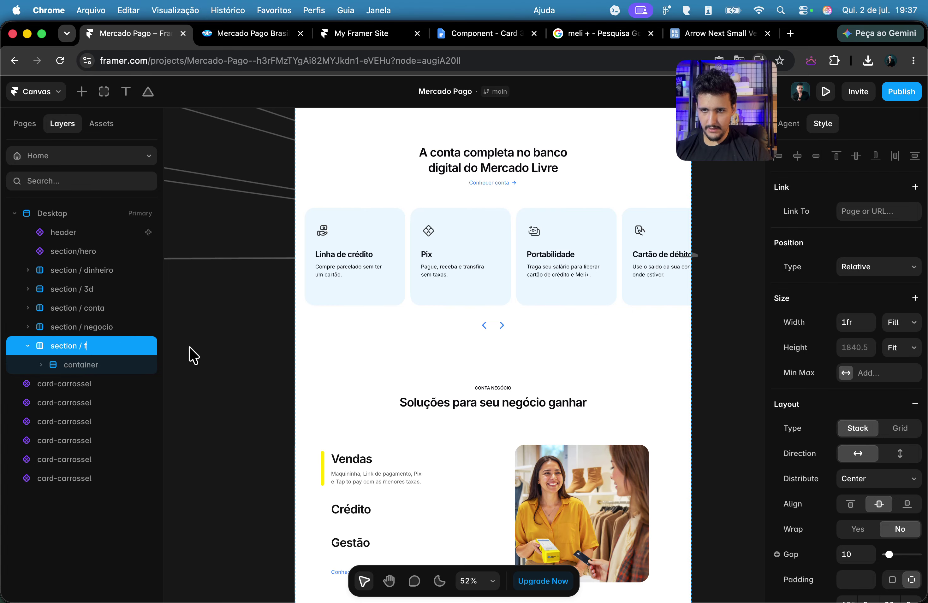
Step: Delete the Stack that follows titulo e botao inside the container of section / faq
{"action": "scroll", "coordinate": [360, 345], "scroll_direction": "down", "scroll_amount": 10}
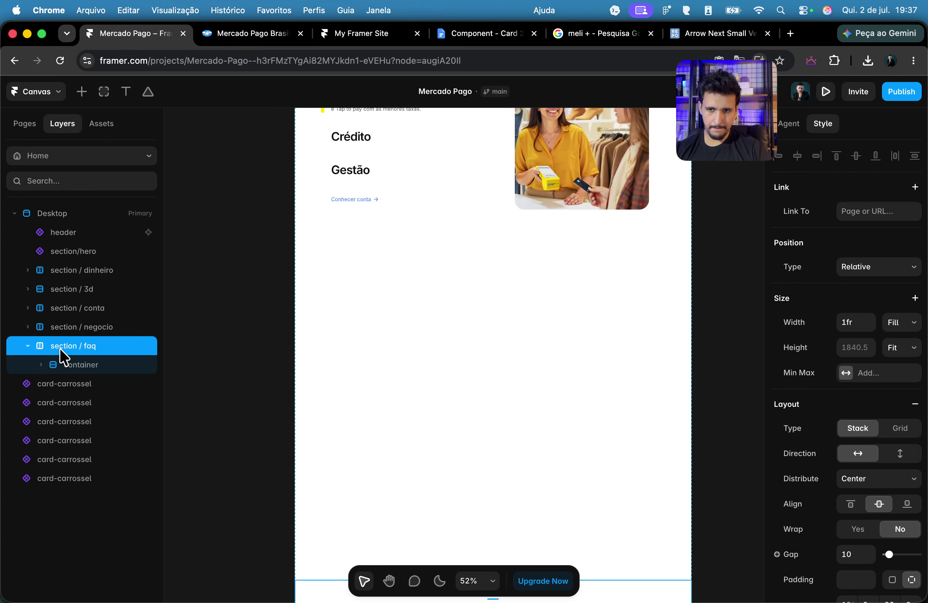
{"action": "left_click", "coordinate": [42, 366]}
{"action": "left_click", "coordinate": [117, 403]}
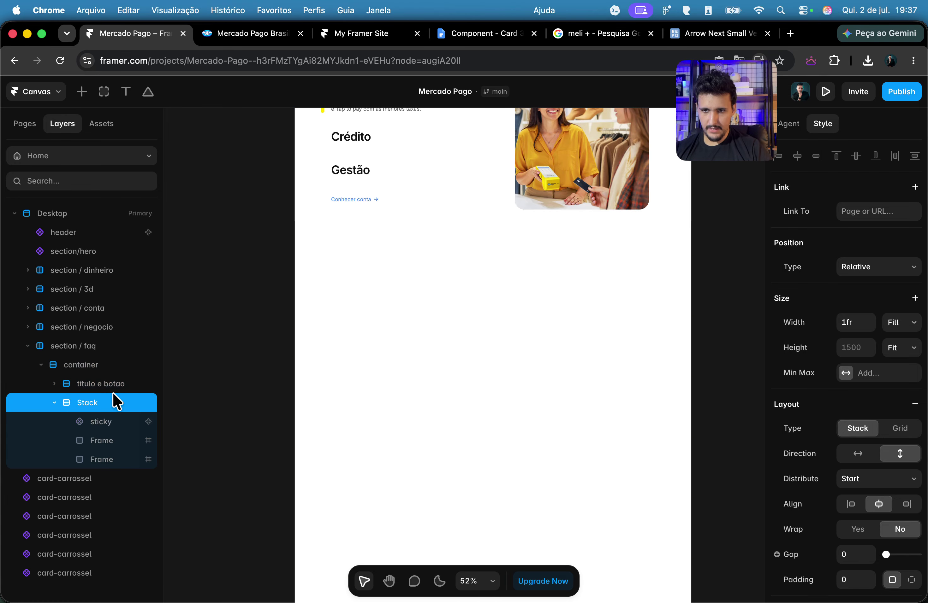
{"action": "left_click", "coordinate": [54, 404]}
{"action": "key", "text": "Delete"}
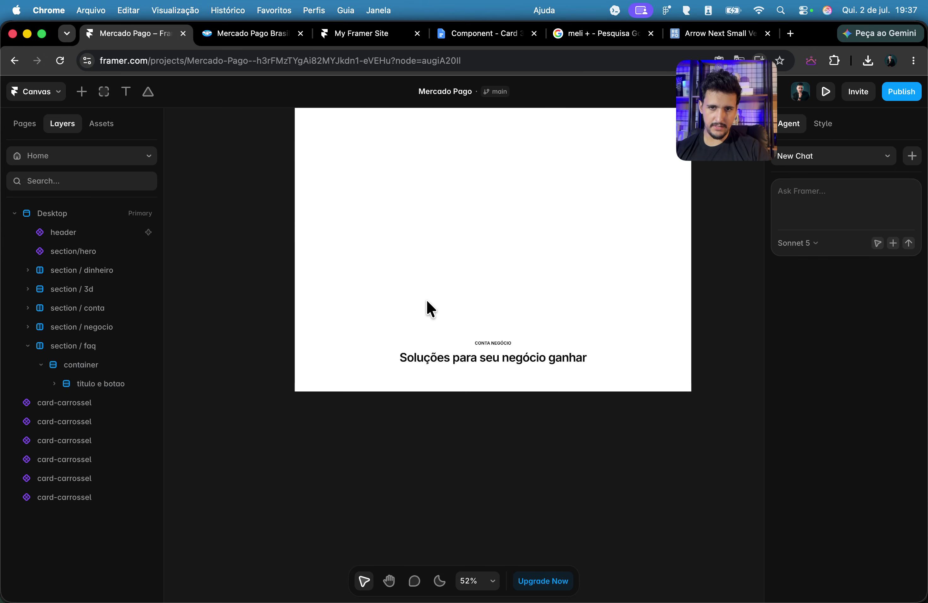
Step: Replace the FAQ section's heading text with "Perguntas frequentes" copied from the Mercado Pago site
{"action": "scroll", "coordinate": [468, 333], "scroll_direction": "up", "scroll_amount": 3}
{"action": "left_click", "coordinate": [271, 35]}
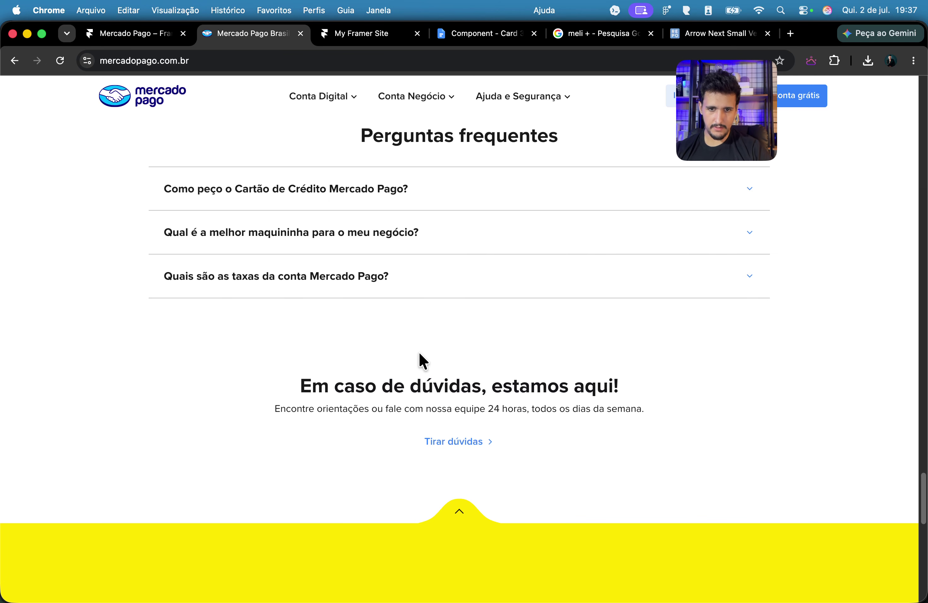
{"action": "scroll", "coordinate": [388, 273], "scroll_direction": "up", "scroll_amount": 2}
{"action": "triple_click", "coordinate": [456, 204]}
{"action": "key", "text": "super+c"}
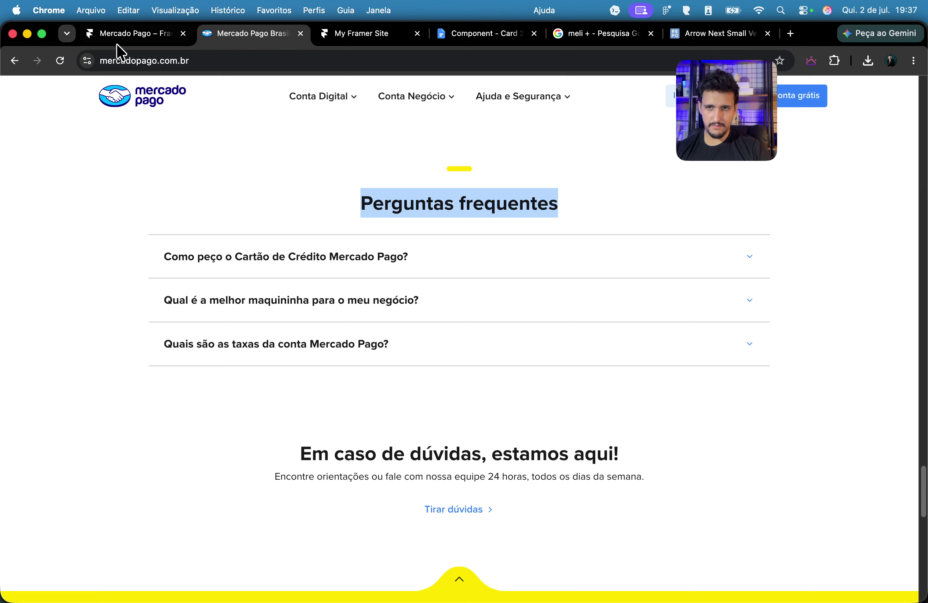
{"action": "left_click", "coordinate": [118, 38]}
{"action": "left_click", "coordinate": [543, 382]}
{"action": "scroll", "coordinate": [901, 392], "scroll_direction": "down", "scroll_amount": 5}
{"action": "left_click", "coordinate": [887, 415]}
{"action": "key", "text": "super+v"}
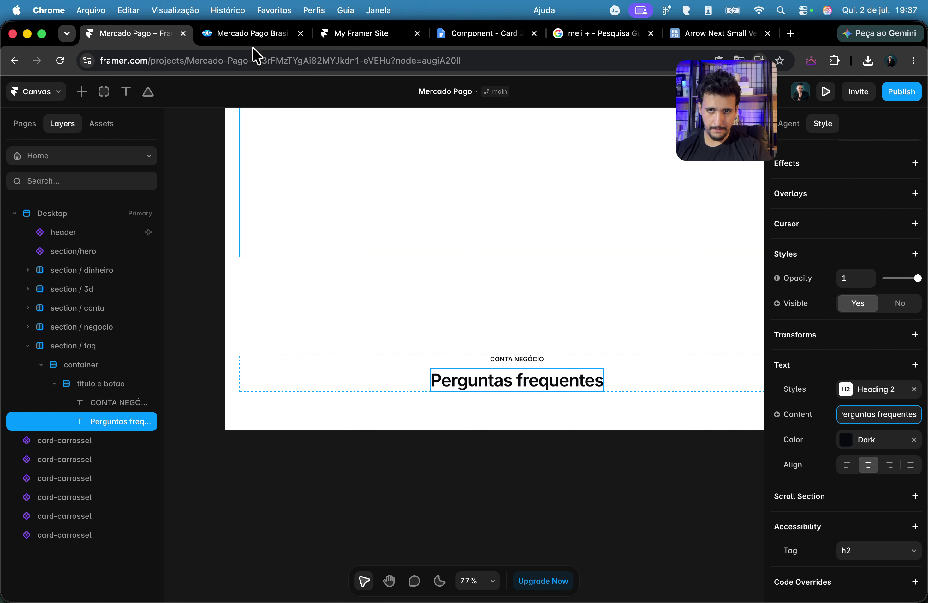
Step: Check the accent bar on the Mercado Pago site and draw a thin horizontal frame above the CONTA NEGÓCIO text in titulo e botao
{"action": "left_click", "coordinate": [251, 35]}
{"action": "left_click", "coordinate": [456, 173]}
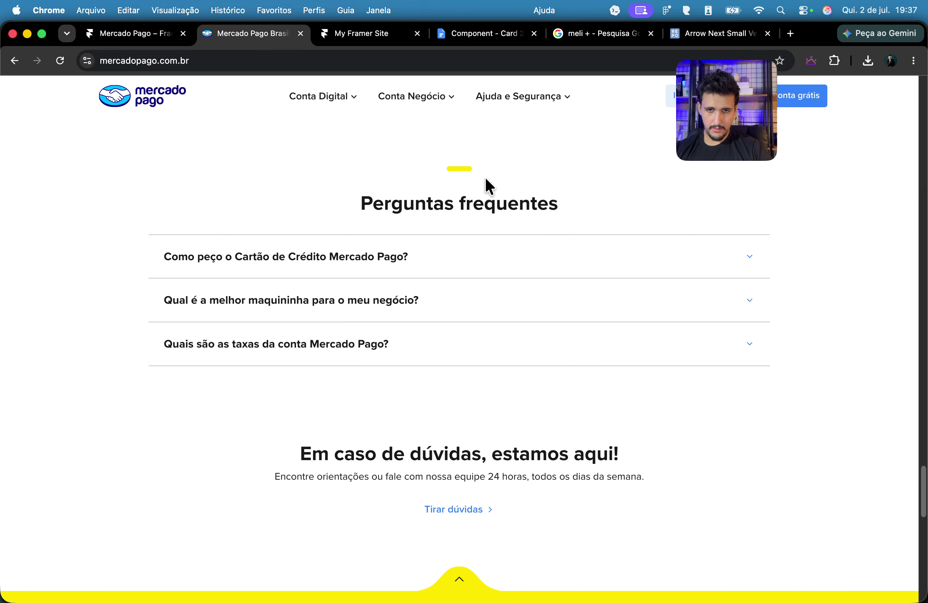
{"action": "left_click", "coordinate": [151, 35]}
{"action": "scroll", "coordinate": [543, 404], "scroll_direction": "up", "scroll_amount": 5}
{"action": "left_click", "coordinate": [583, 346]}
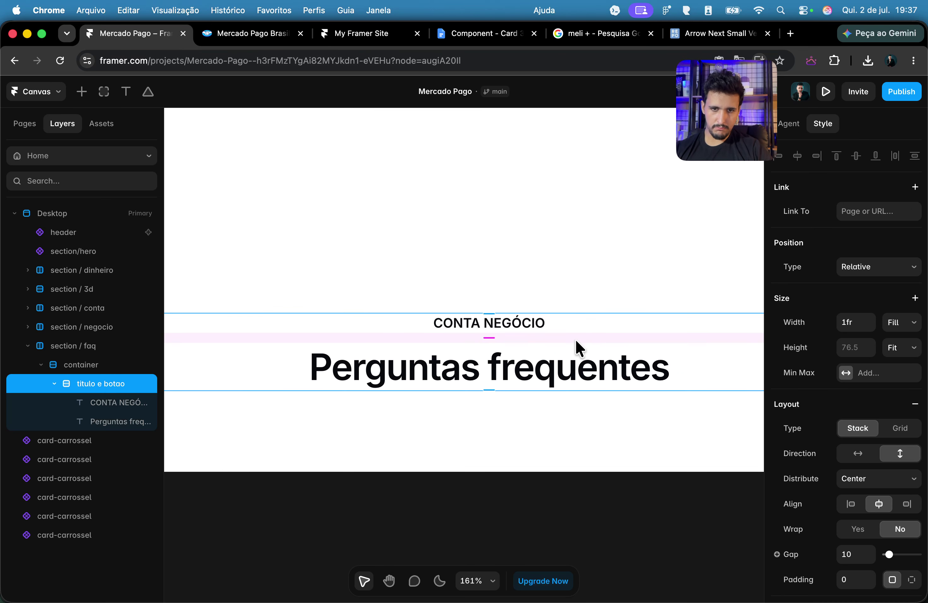
{"action": "key", "text": "f"}
{"action": "left_click_drag", "start_coordinate": [464, 337], "coordinate": [520, 347]}
Step: Fill the thin frame with the Yellow brand style and set its corner radius to 80
{"action": "scroll", "coordinate": [919, 487], "scroll_direction": "down", "scroll_amount": 5}
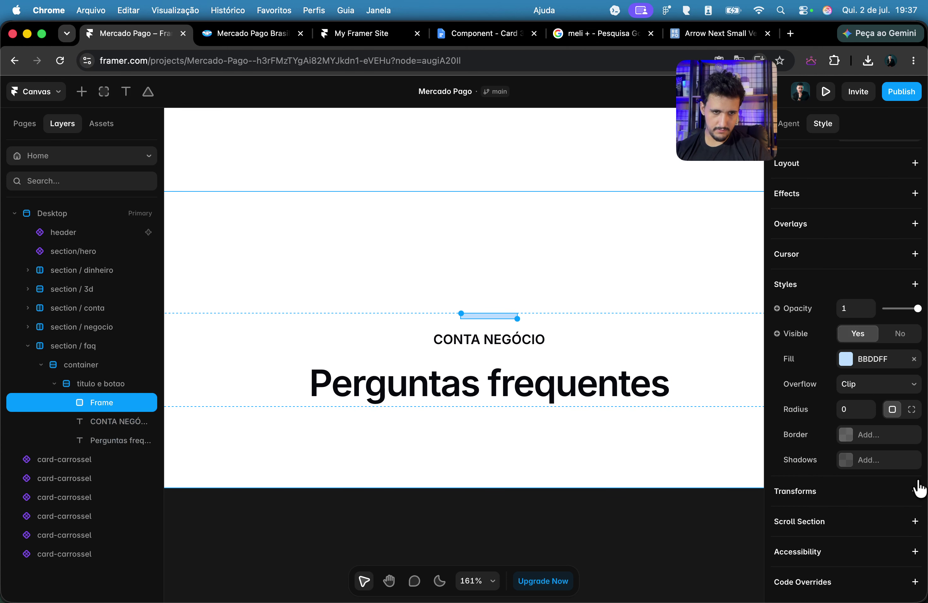
{"action": "left_click", "coordinate": [870, 367]}
{"action": "left_click", "coordinate": [669, 470]}
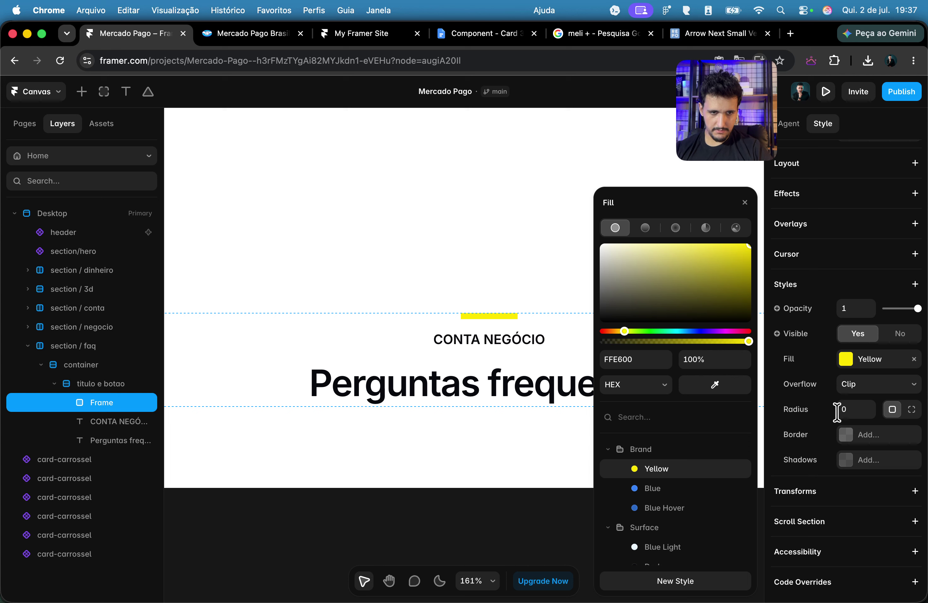
{"action": "left_click", "coordinate": [839, 410]}
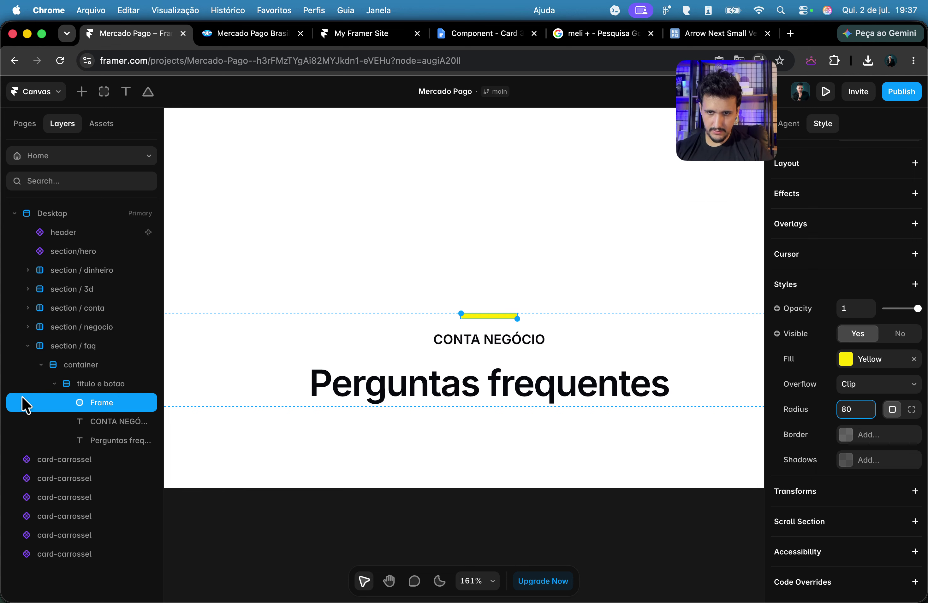
Step: Rename the yellow frame as tag and delete the CONTA NEGÓCIO text from the FAQ heading stack
{"action": "double_click", "coordinate": [108, 404]}
{"action": "type", "text": "tag"}
{"action": "left_click", "coordinate": [120, 422]}
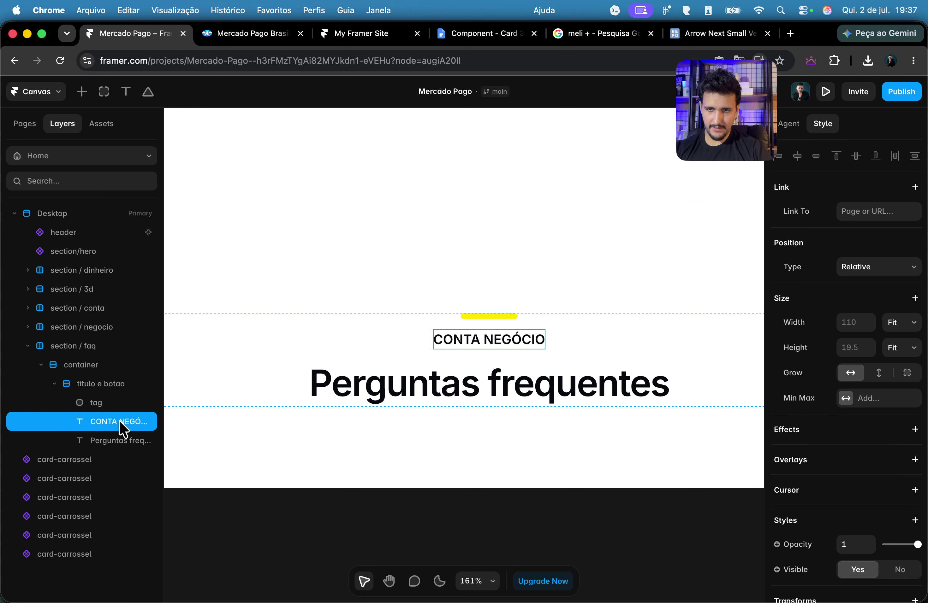
{"action": "key", "text": "Delete"}
Step: Set the gap of the titulo e botao stack in the FAQ section to 32, using the Mercado Pago site as reference
{"action": "left_click", "coordinate": [422, 352]}
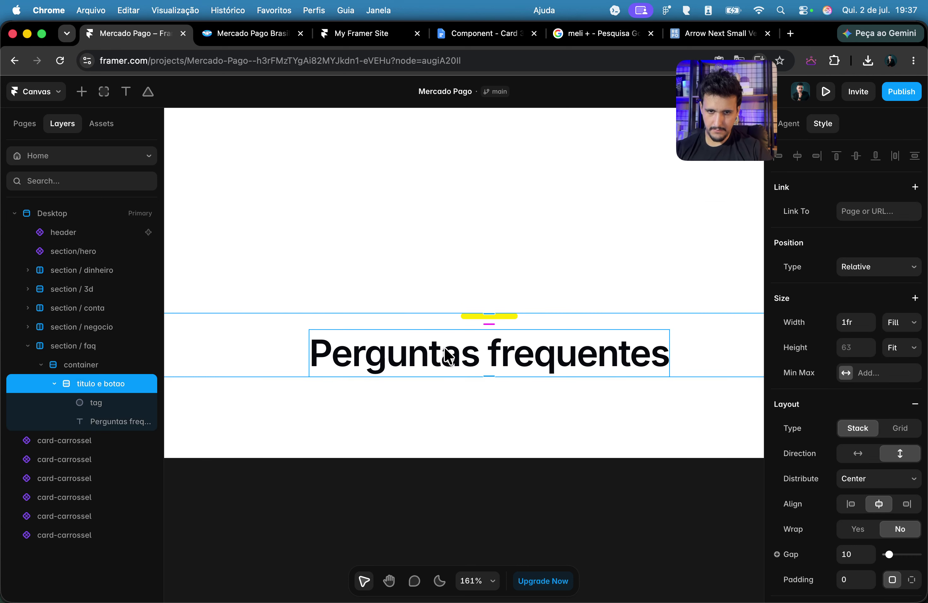
{"action": "scroll", "coordinate": [454, 357], "scroll_direction": "down", "scroll_amount": 5}
{"action": "scroll", "coordinate": [454, 357], "scroll_direction": "down", "scroll_amount": 2}
{"action": "left_click", "coordinate": [273, 42]}
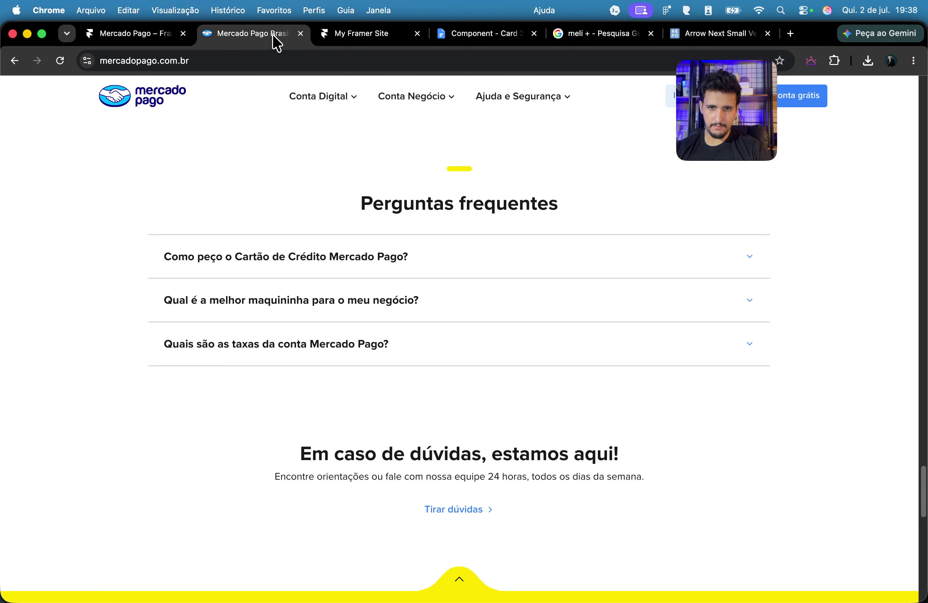
{"action": "left_click", "coordinate": [130, 34]}
{"action": "left_click", "coordinate": [846, 554]}
{"action": "type", "text": "32"}
{"action": "left_click", "coordinate": [552, 540]}
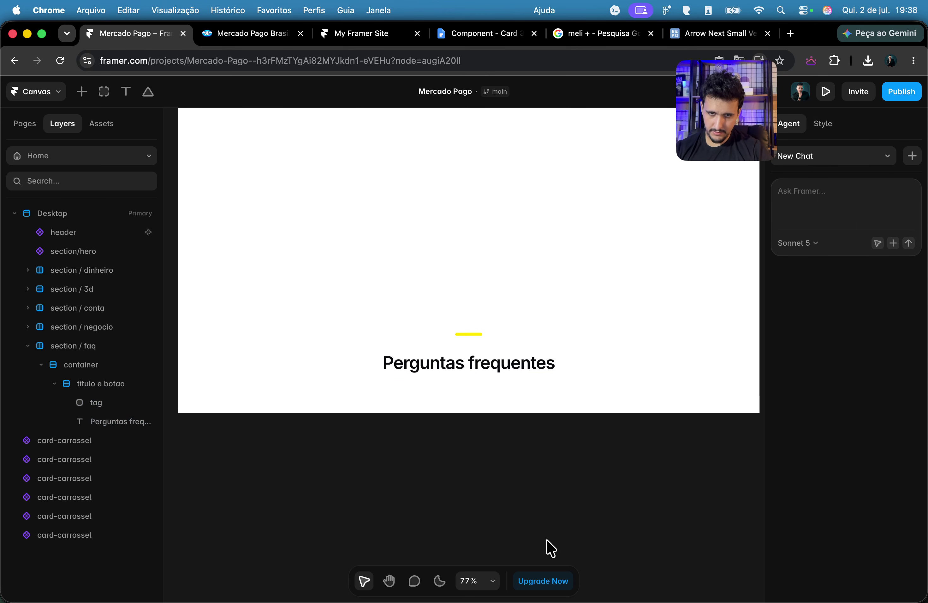
Step: Examine how the first question of the FAQ accordion on the Mercado Pago site expands and collapses
{"action": "left_click", "coordinate": [241, 33]}
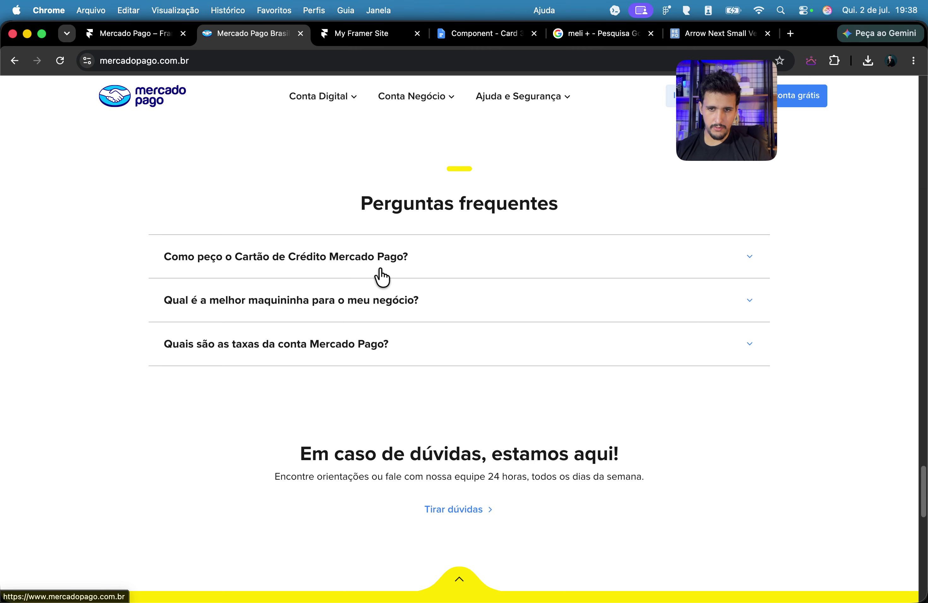
{"action": "left_click", "coordinate": [394, 258]}
{"action": "left_click", "coordinate": [394, 256]}
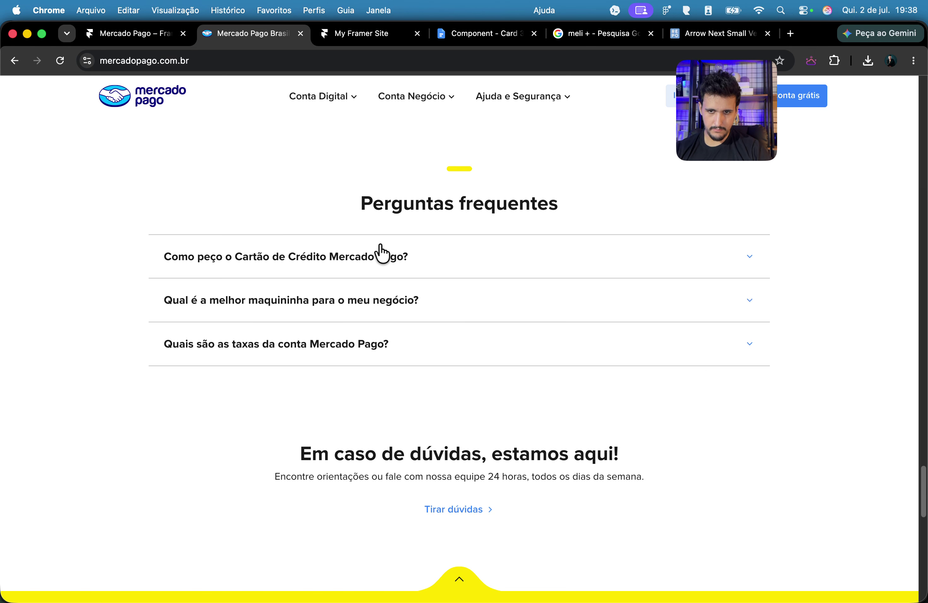
{"action": "left_click", "coordinate": [135, 34]}
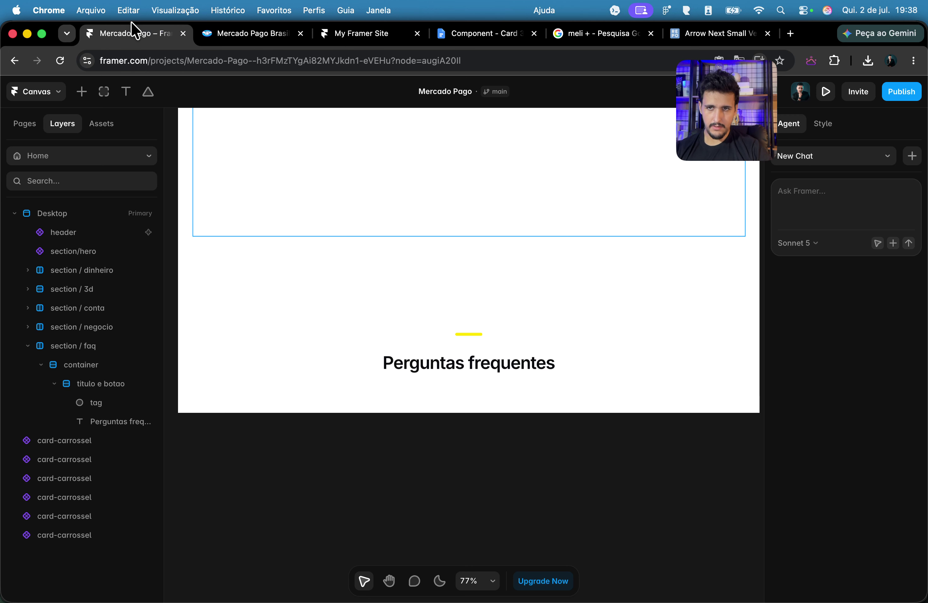
{"action": "left_click", "coordinate": [523, 356]}
{"action": "left_click", "coordinate": [532, 345]}
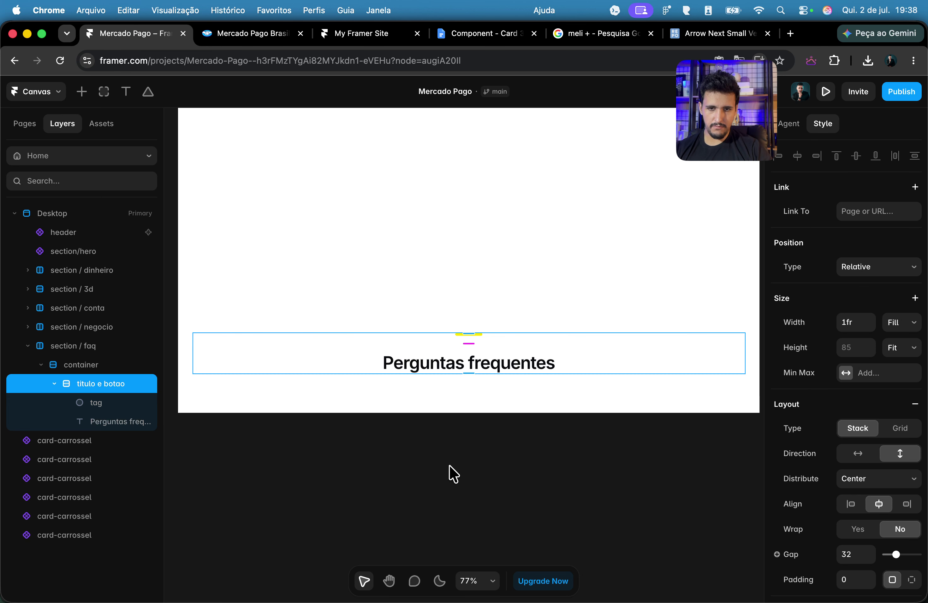
{"action": "left_click", "coordinate": [227, 36]}
{"action": "left_click", "coordinate": [361, 262]}
{"action": "left_click", "coordinate": [361, 262]}
{"action": "left_click", "coordinate": [361, 262]}
{"action": "left_click", "coordinate": [360, 263]}
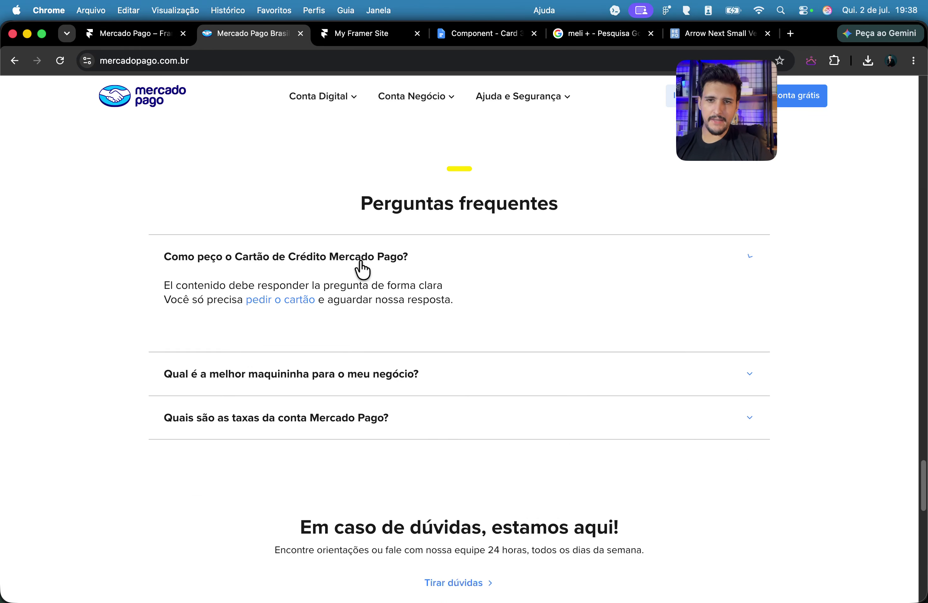
{"action": "left_click", "coordinate": [443, 262]}
{"action": "left_click", "coordinate": [441, 263]}
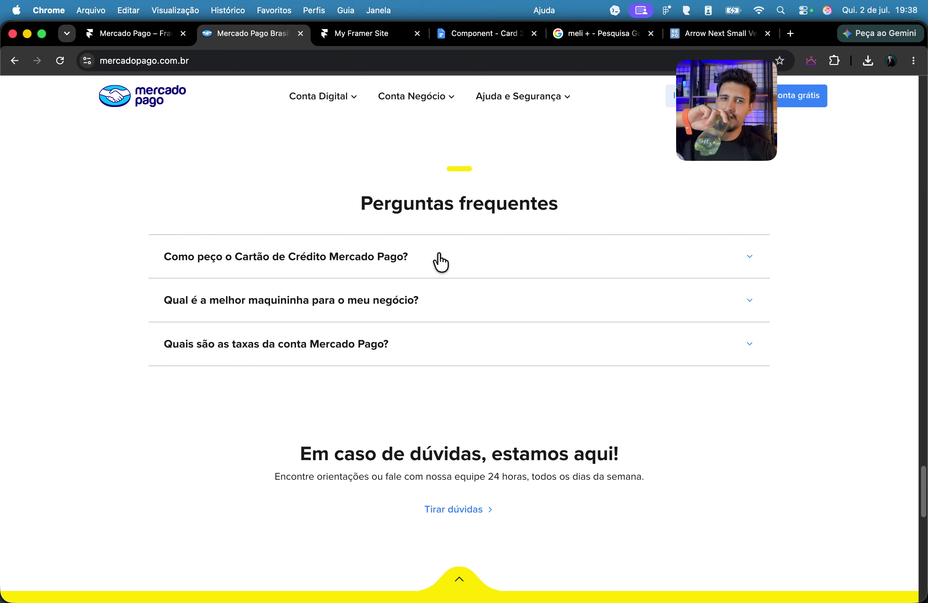
{"action": "left_click", "coordinate": [440, 263]}
{"action": "left_click", "coordinate": [441, 263]}
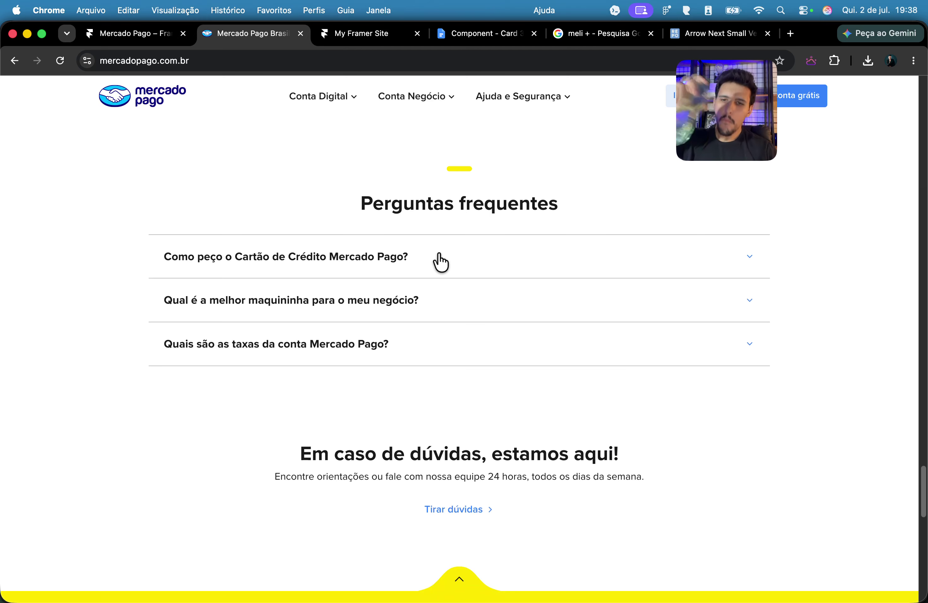
{"action": "left_click", "coordinate": [157, 34]}
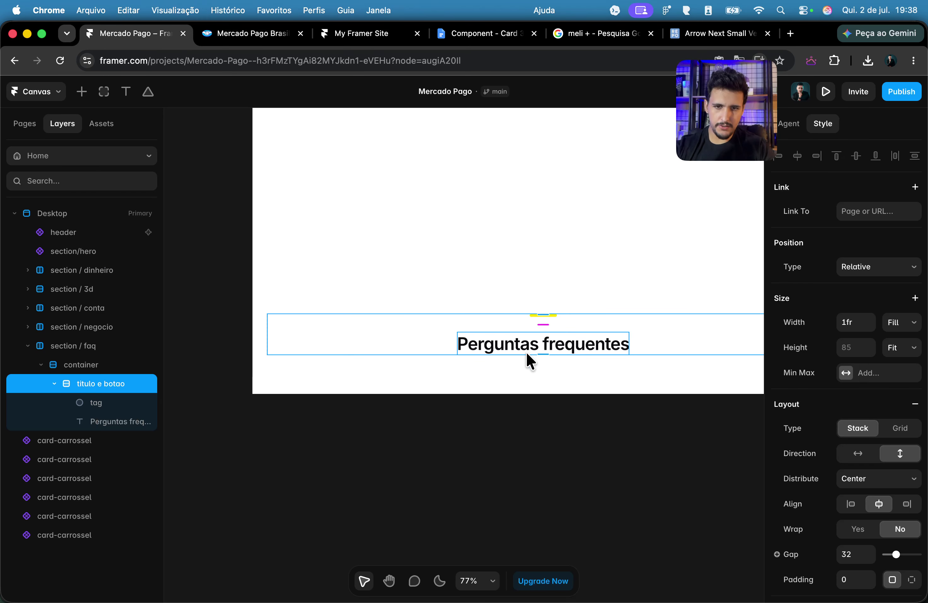
{"action": "scroll", "coordinate": [530, 361], "scroll_direction": "right", "scroll_amount": 5}
{"action": "left_click", "coordinate": [237, 41]}
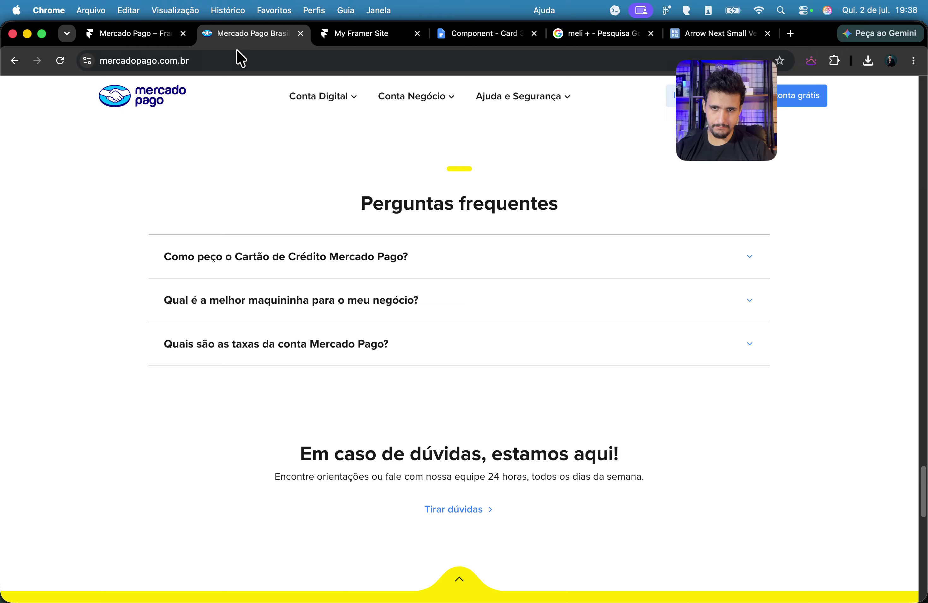
{"action": "left_click", "coordinate": [128, 10]}
{"action": "left_click", "coordinate": [130, 11]}
Step: Draw a frame about 584 by 147 below the page and place it in the FAQ container under titulo e botao
{"action": "left_click", "coordinate": [108, 34]}
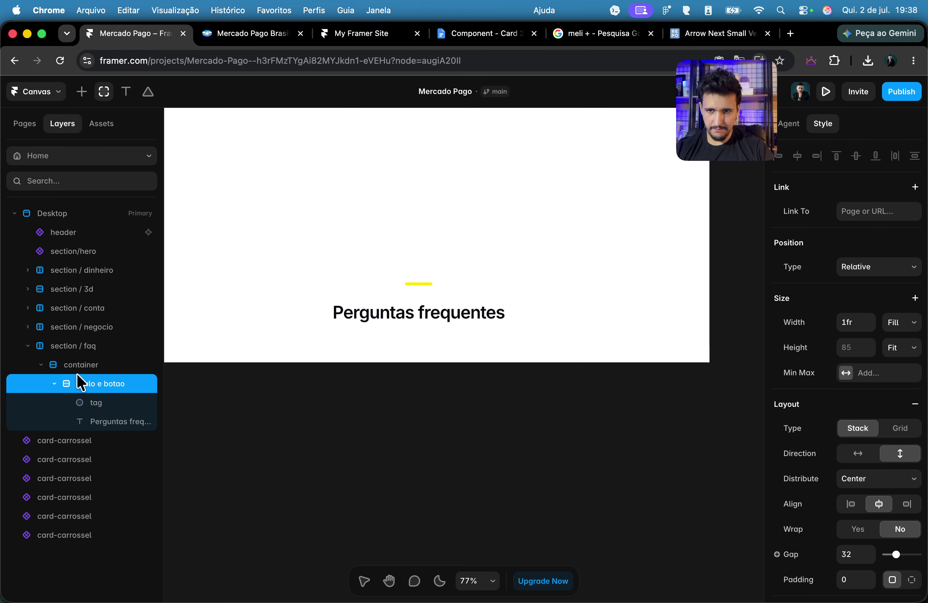
{"action": "left_click", "coordinate": [122, 366]}
{"action": "left_click_drag", "start_coordinate": [253, 412], "coordinate": [534, 485]}
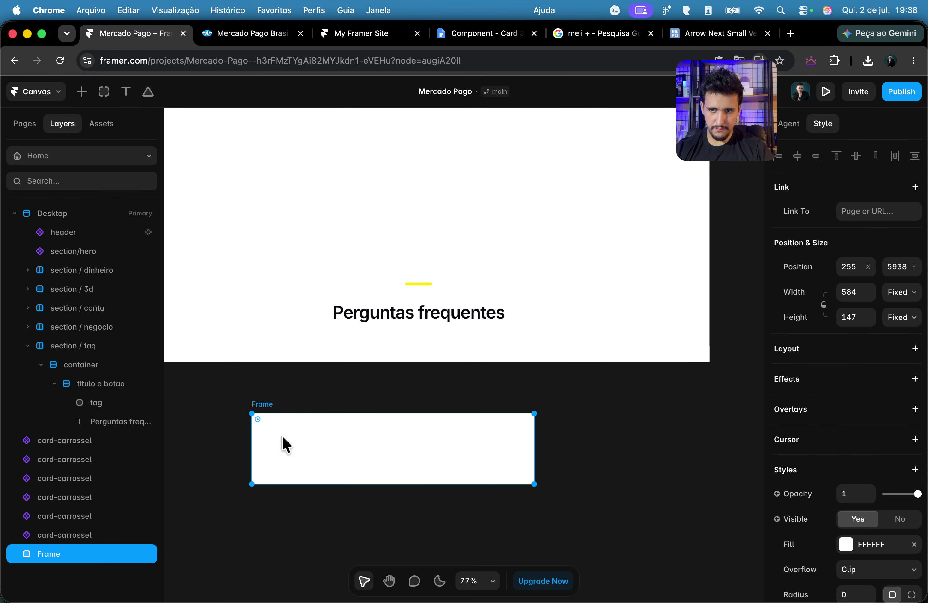
{"action": "key", "text": "BackSpace"}
{"action": "key", "text": "super+z"}
Step: Reduce the new frame's height to about 96 and set its width to Fill
{"action": "left_click_drag", "start_coordinate": [520, 425], "coordinate": [524, 400]}
{"action": "left_click", "coordinate": [909, 324]}
{"action": "left_click", "coordinate": [887, 354]}
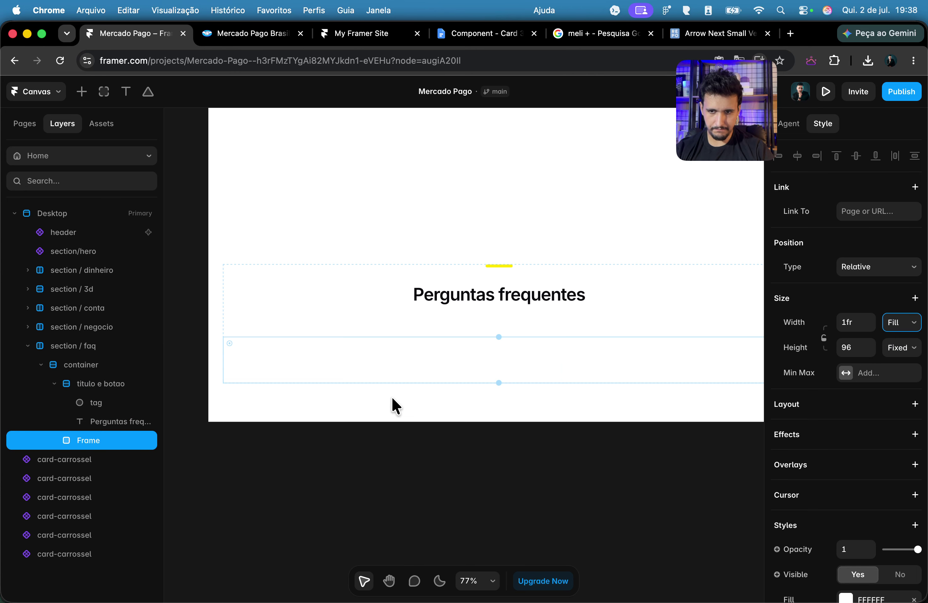
Step: Rename the new frame as faq and add a stack layout to it
{"action": "double_click", "coordinate": [92, 440]}
{"action": "type", "text": "faq"}
{"action": "key", "text": "Return"}
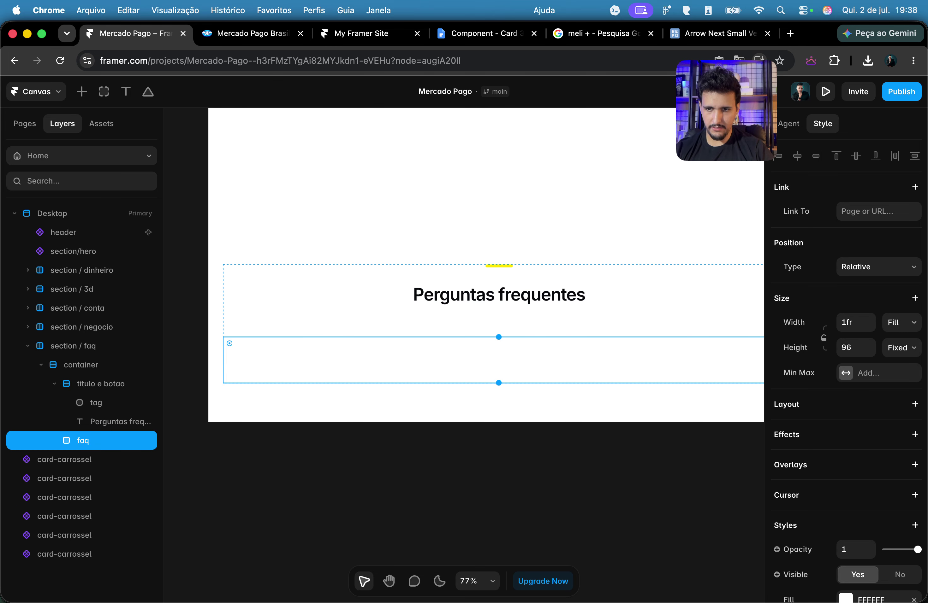
{"action": "left_click", "coordinate": [816, 400]}
Step: Add a solid border to the faq stack using the Dark color style
{"action": "scroll", "coordinate": [875, 385], "scroll_direction": "down", "scroll_amount": 10}
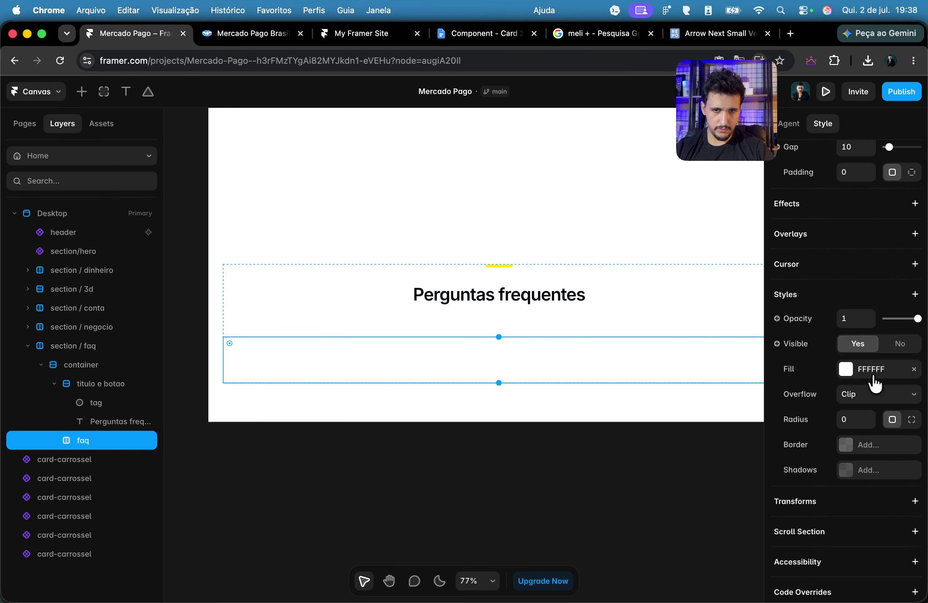
{"action": "left_click", "coordinate": [880, 454]}
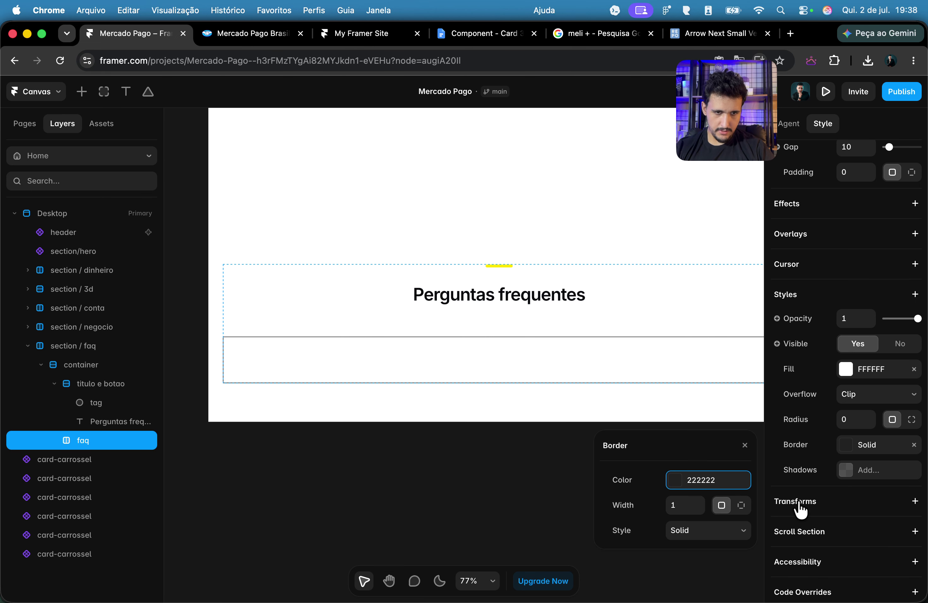
{"action": "left_click", "coordinate": [724, 486]}
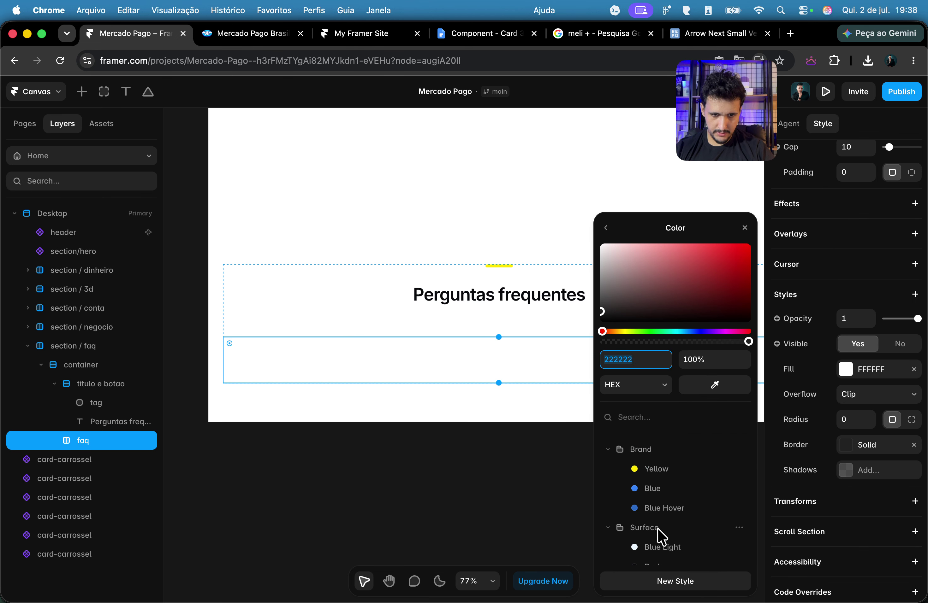
{"action": "scroll", "coordinate": [659, 534], "scroll_direction": "down", "scroll_amount": 3}
{"action": "left_click", "coordinate": [654, 472]}
{"action": "left_click", "coordinate": [605, 228]}
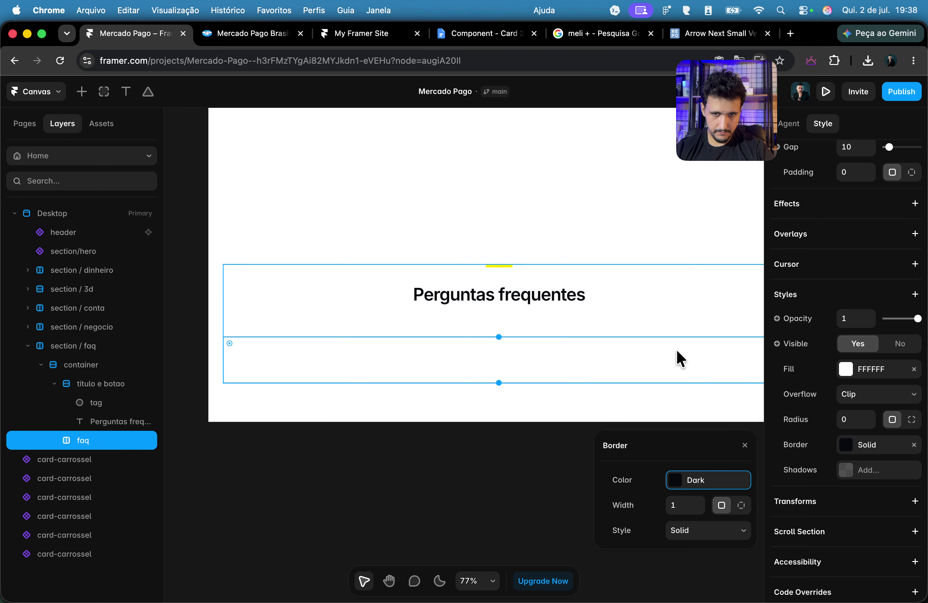
Step: Set the faq border widths individually, with right and left at 0 and top and bottom at 1
{"action": "left_click", "coordinate": [741, 506]}
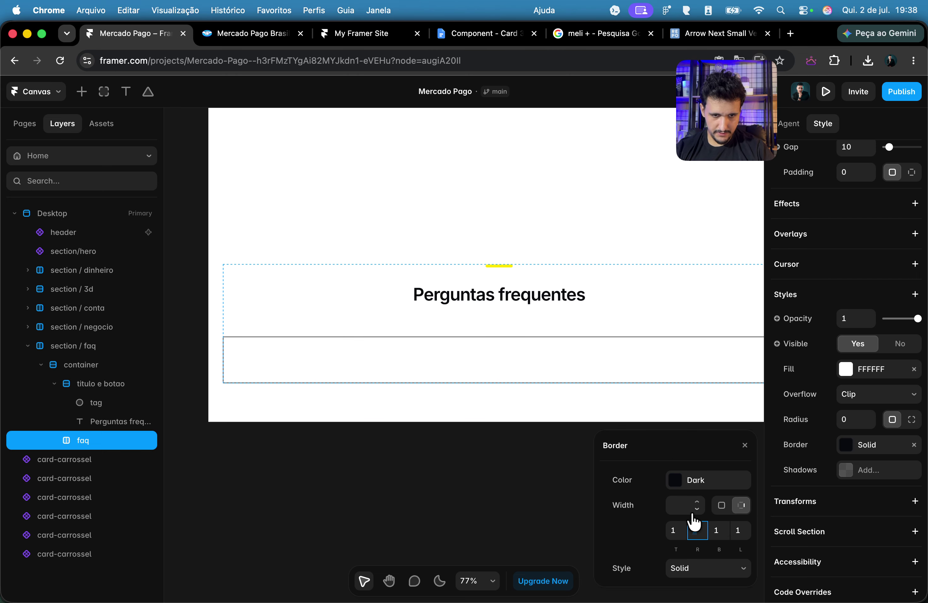
{"action": "left_click", "coordinate": [740, 530]}
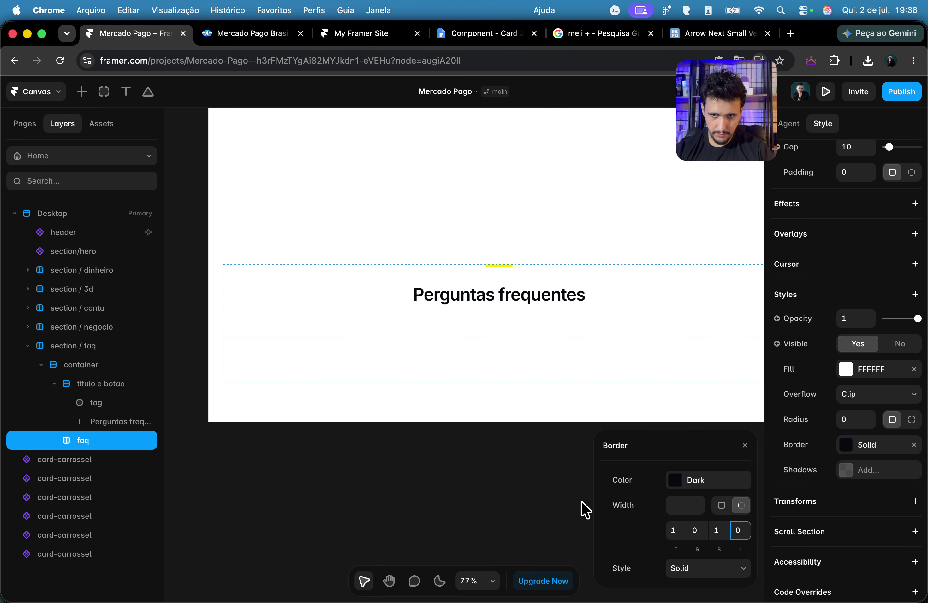
{"action": "left_click", "coordinate": [457, 492]}
{"action": "left_click", "coordinate": [231, 41]}
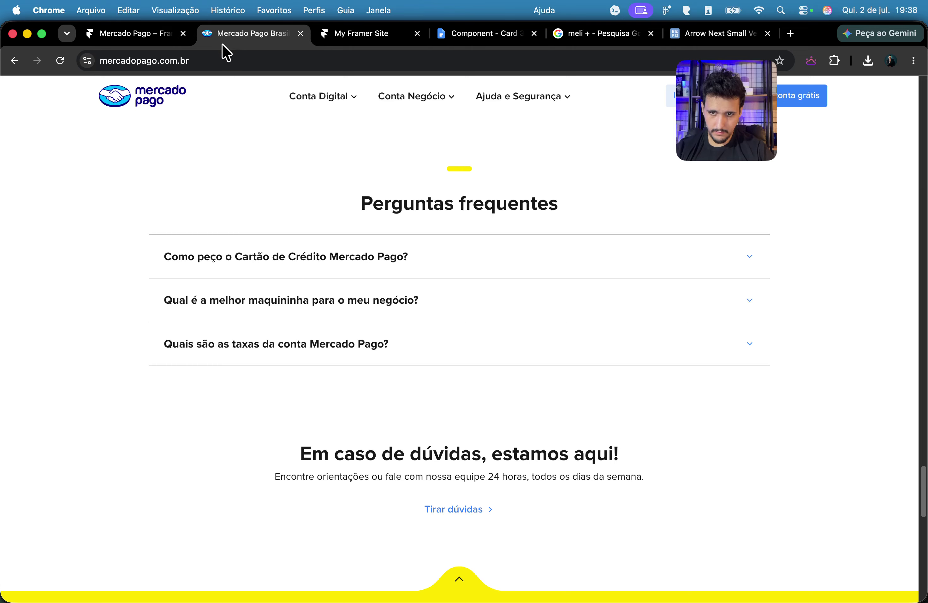
Step: Lower the faq border color's opacity to 27% and reduce the faq frame's height to 80
{"action": "left_click", "coordinate": [125, 35]}
{"action": "left_click", "coordinate": [545, 351]}
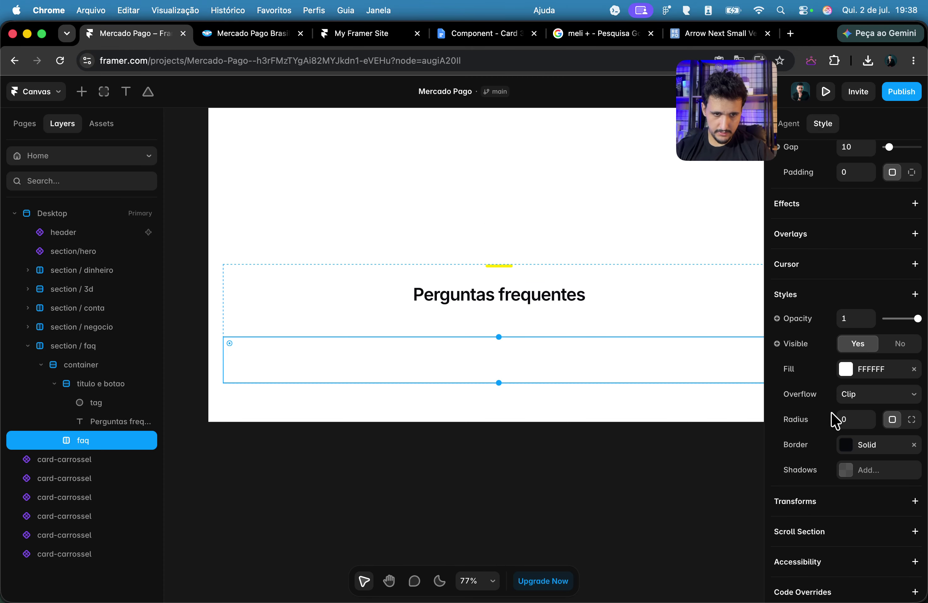
{"action": "left_click", "coordinate": [876, 448]}
{"action": "left_click", "coordinate": [719, 495]}
{"action": "left_click_drag", "start_coordinate": [665, 342], "coordinate": [641, 342]}
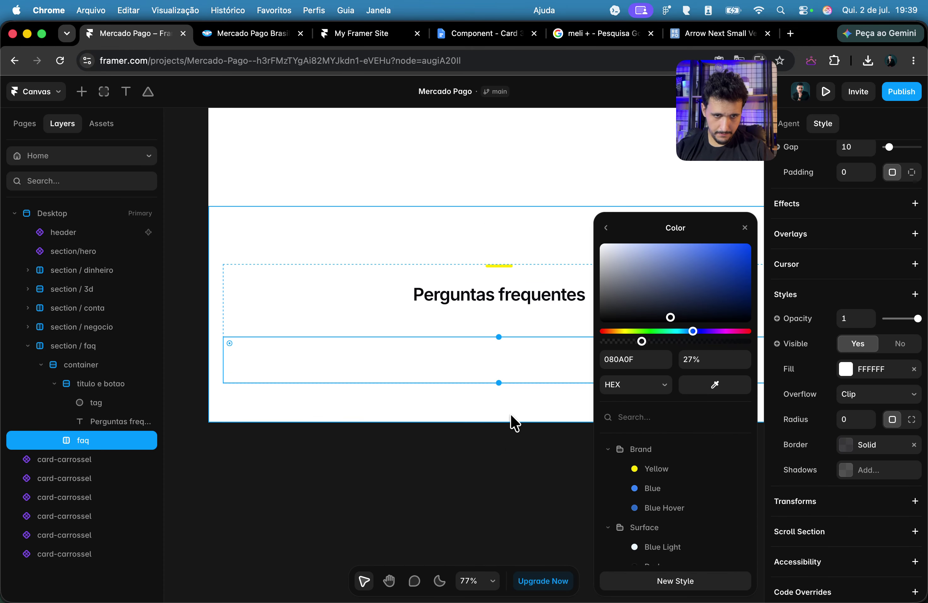
{"action": "left_click_drag", "start_coordinate": [520, 383], "coordinate": [519, 376]}
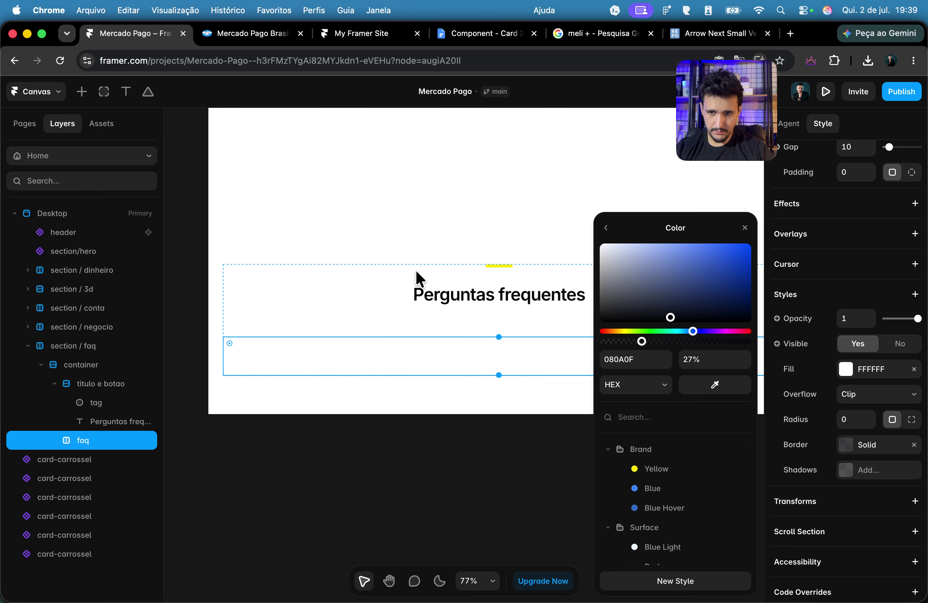
{"action": "left_click", "coordinate": [247, 34]}
{"action": "left_click", "coordinate": [110, 34]}
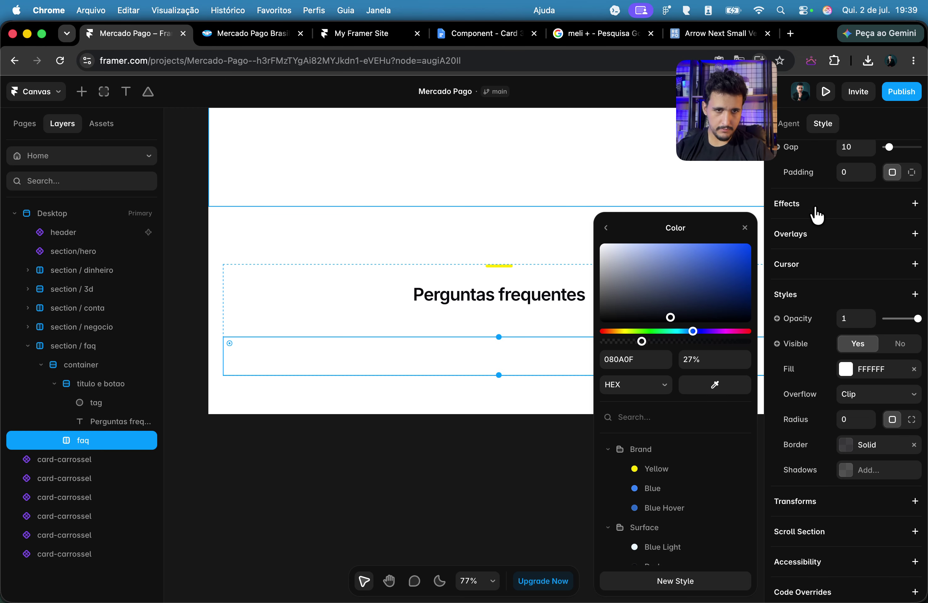
Step: Set the faq stack's direction to vertical with centered alignment, checking how the first question expands on the Mercado Pago site
{"action": "scroll", "coordinate": [903, 247], "scroll_direction": "up", "scroll_amount": 3}
{"action": "scroll", "coordinate": [882, 262], "scroll_direction": "up", "scroll_amount": 3}
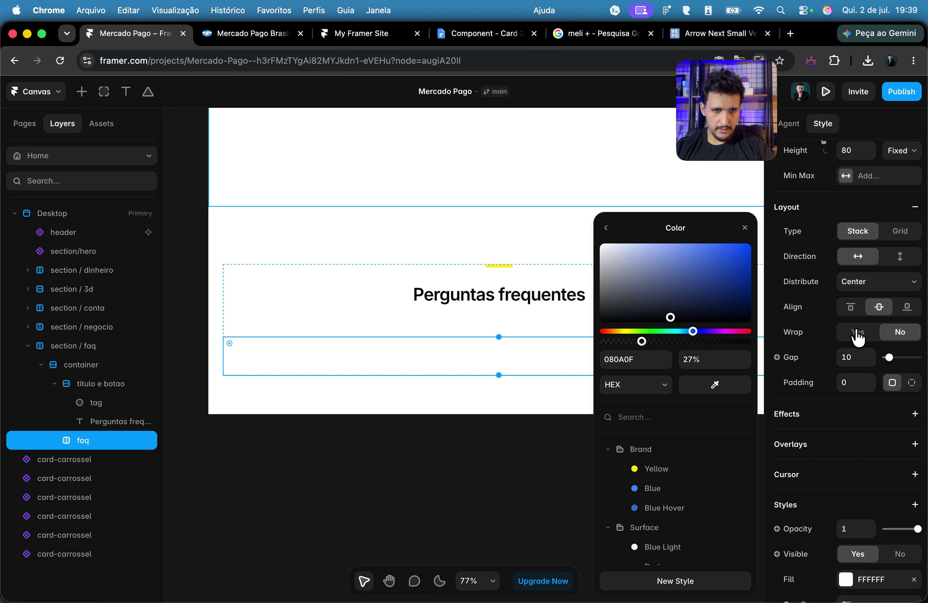
{"action": "left_click", "coordinate": [242, 42]}
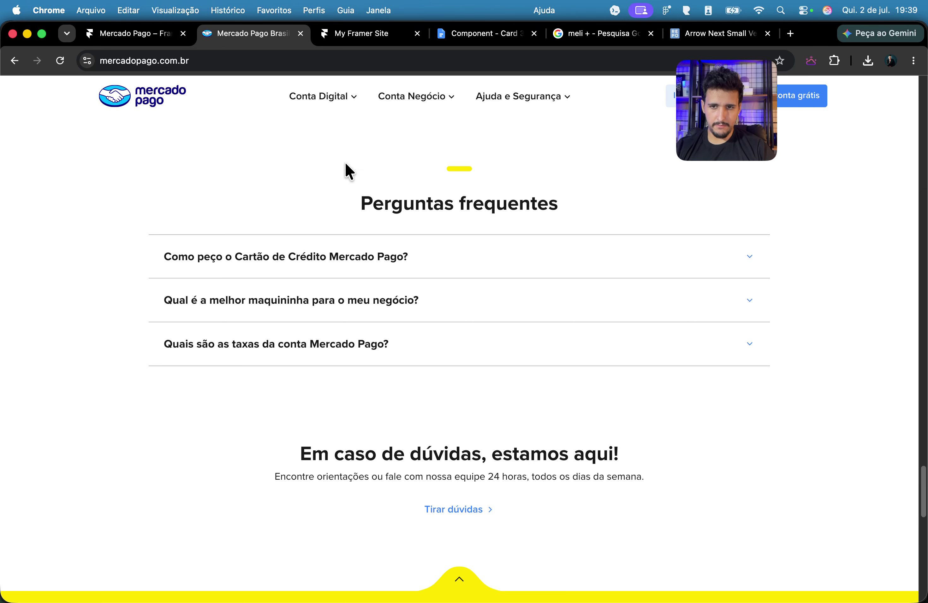
{"action": "left_click", "coordinate": [354, 263]}
{"action": "left_click", "coordinate": [115, 34]}
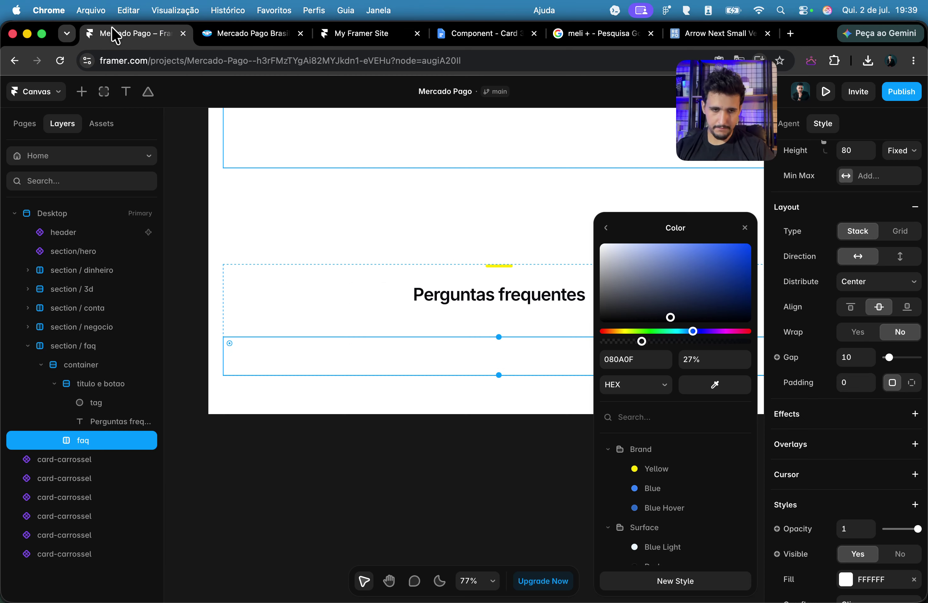
{"action": "left_click", "coordinate": [900, 256]}
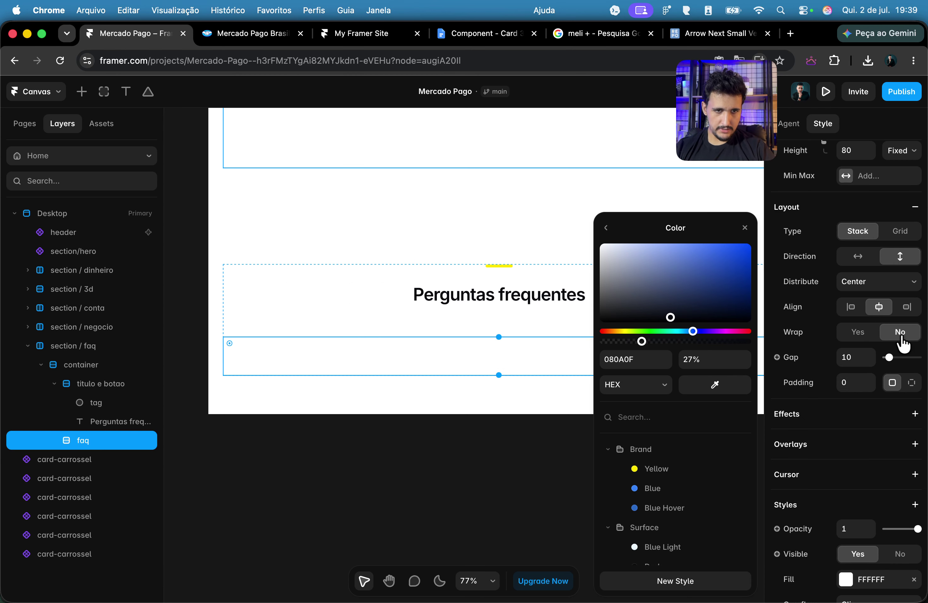
{"action": "left_click", "coordinate": [851, 310]}
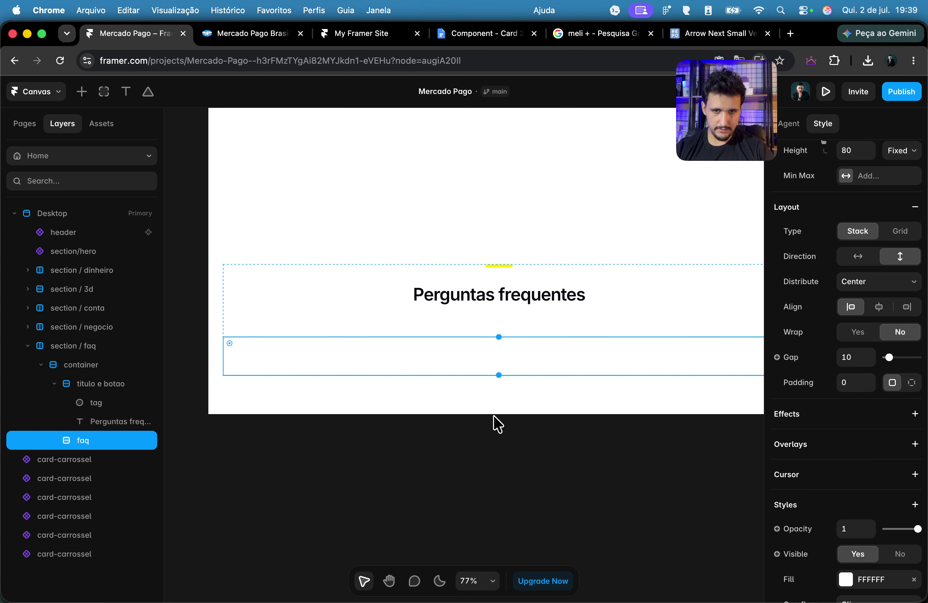
{"action": "left_click", "coordinate": [879, 308]}
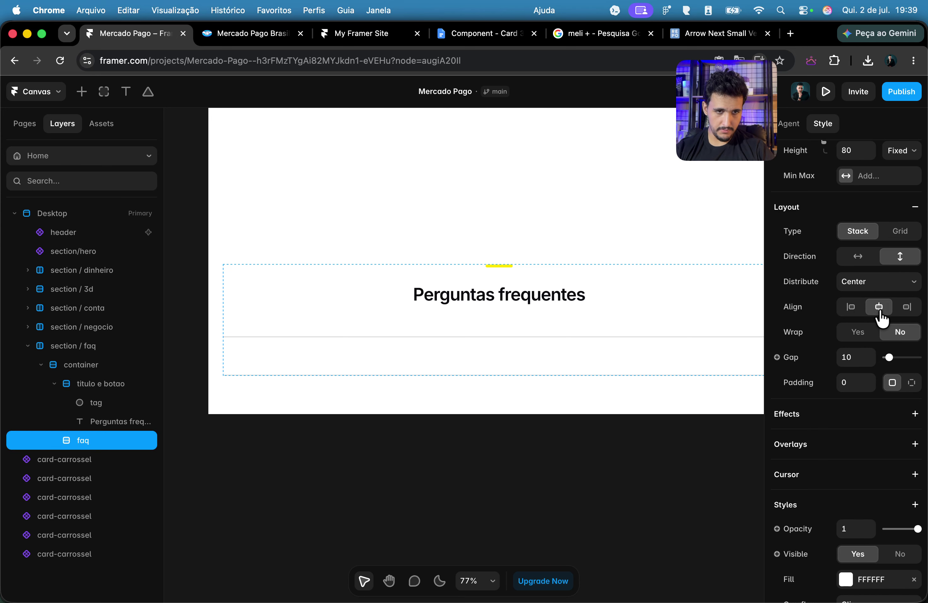
Step: Paste a copy of the "Perguntas frequentes" heading into the faq stack and apply the Heading 3 text style to it
{"action": "scroll", "coordinate": [508, 307], "scroll_direction": "up", "scroll_amount": 5}
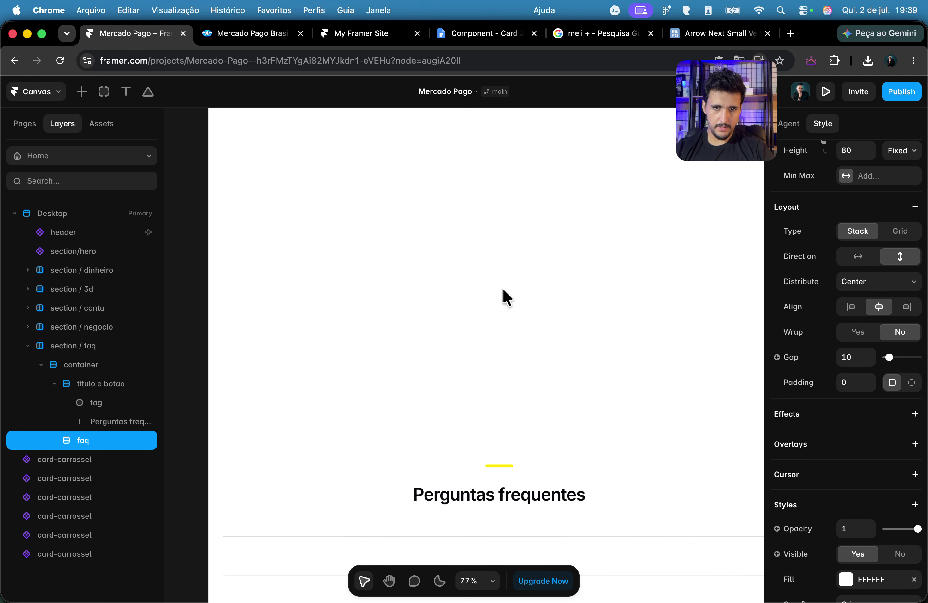
{"action": "scroll", "coordinate": [502, 287], "scroll_direction": "down", "scroll_amount": 10}
{"action": "left_click", "coordinate": [476, 154]}
{"action": "left_click", "coordinate": [429, 221]}
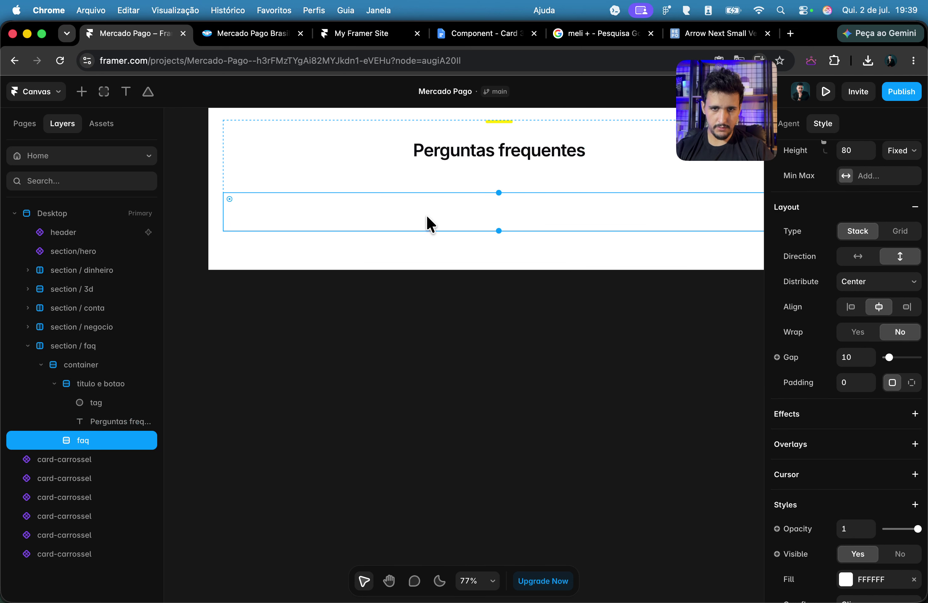
{"action": "key", "text": "super+v"}
{"action": "left_click", "coordinate": [871, 392]}
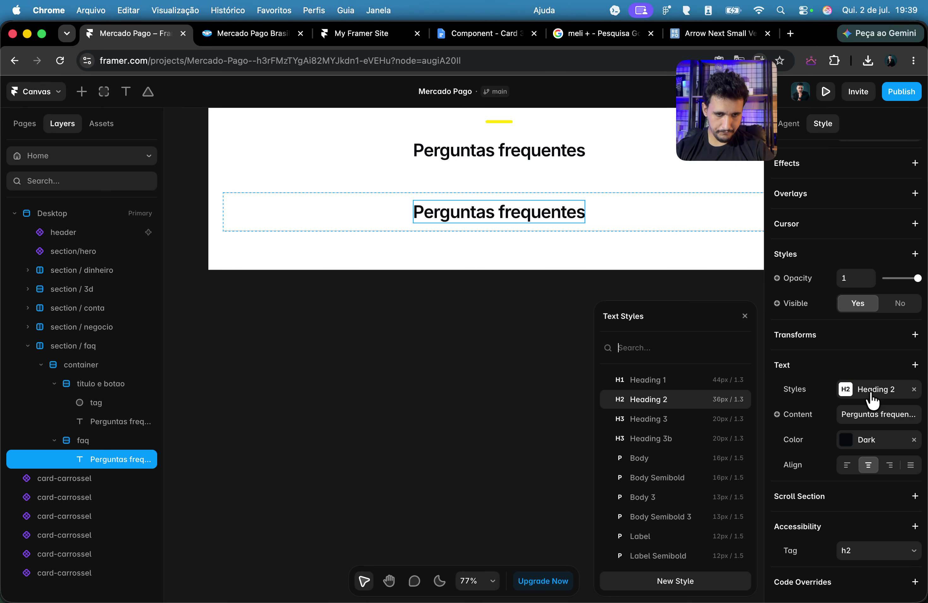
{"action": "left_click", "coordinate": [673, 498]}
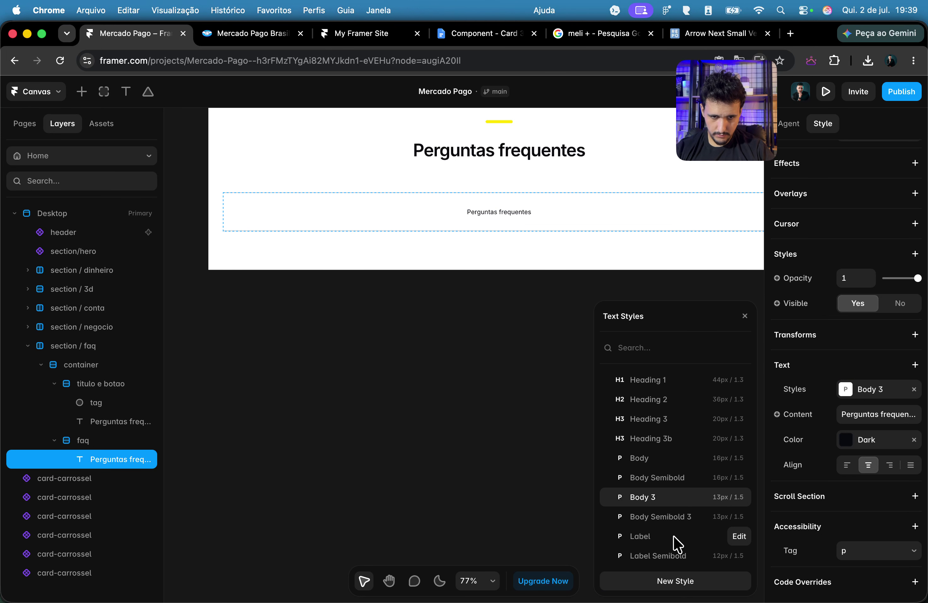
{"action": "left_click", "coordinate": [674, 539]}
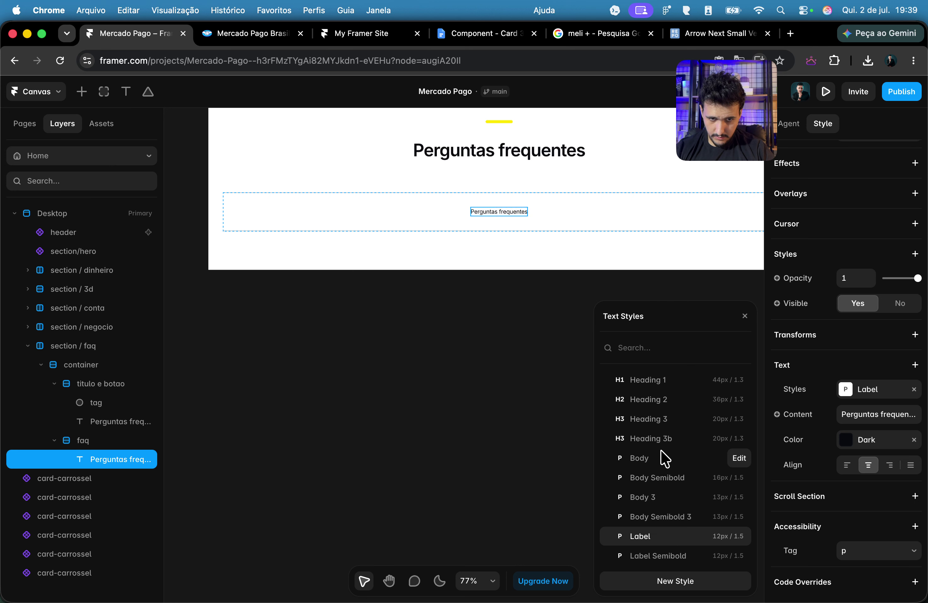
{"action": "left_click", "coordinate": [667, 443]}
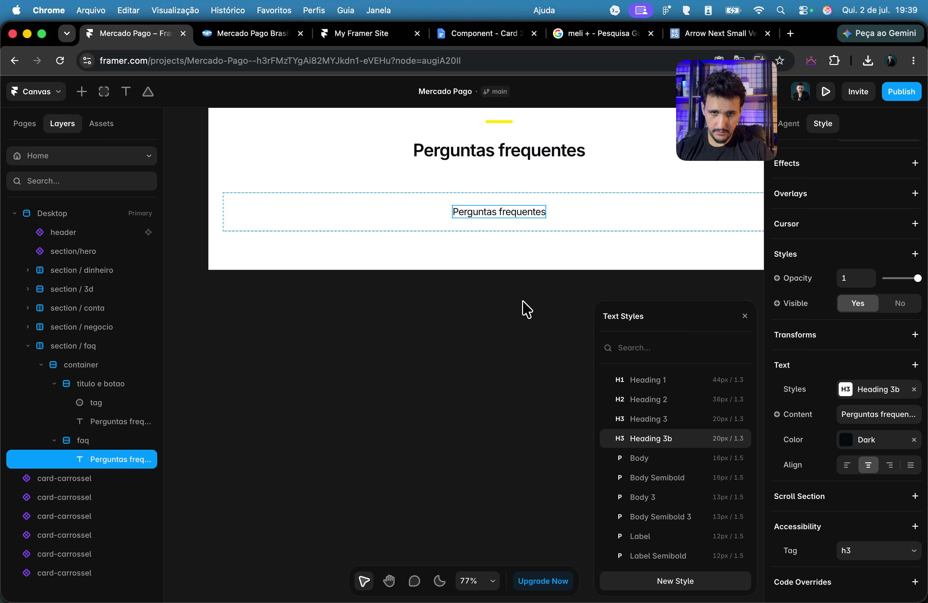
{"action": "left_click", "coordinate": [662, 459]}
{"action": "left_click", "coordinate": [661, 421]}
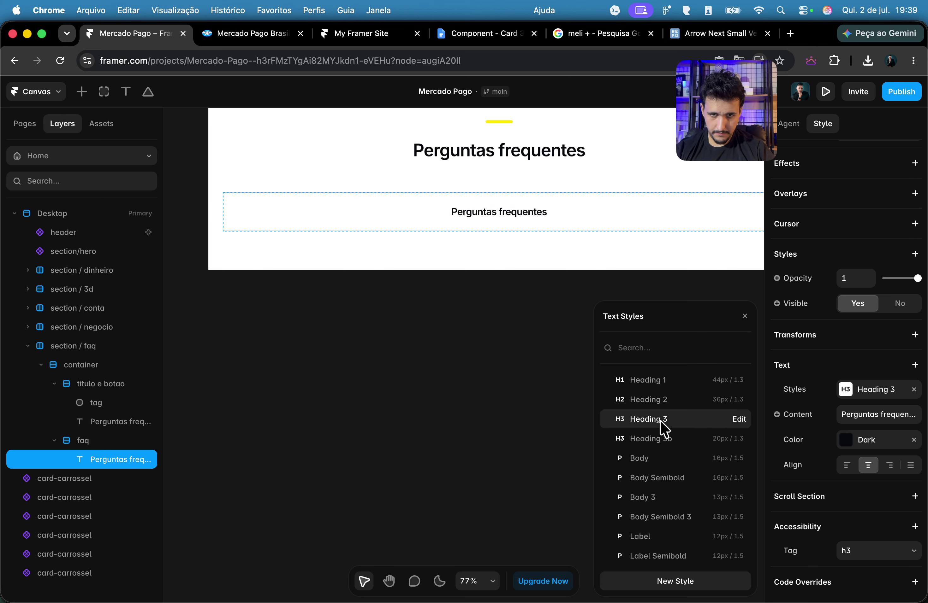
Step: Replace the faq text with the question "Como peço o Cartão de Crédito Mercado Pago?" copied from the Mercado Pago site
{"action": "left_click", "coordinate": [253, 34]}
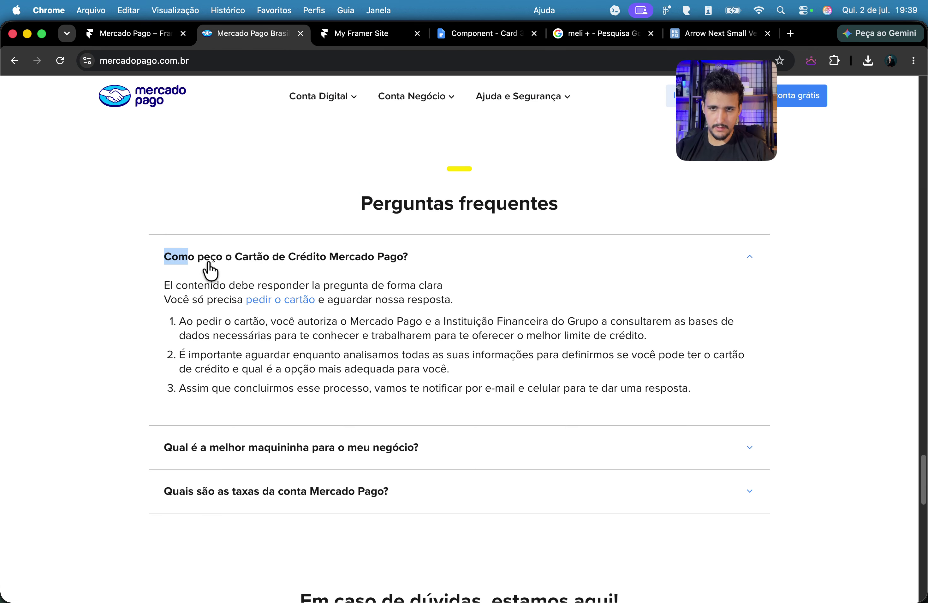
{"action": "left_click_drag", "start_coordinate": [440, 245], "coordinate": [438, 268]}
{"action": "key", "text": "super+c"}
{"action": "left_click", "coordinate": [84, 34]}
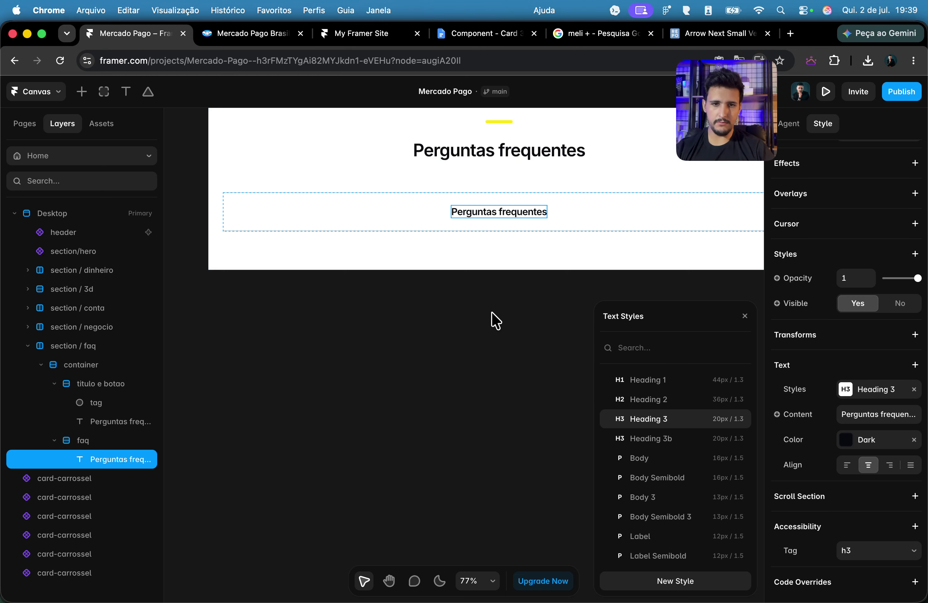
{"action": "left_click", "coordinate": [876, 414]}
{"action": "key", "text": "super+v"}
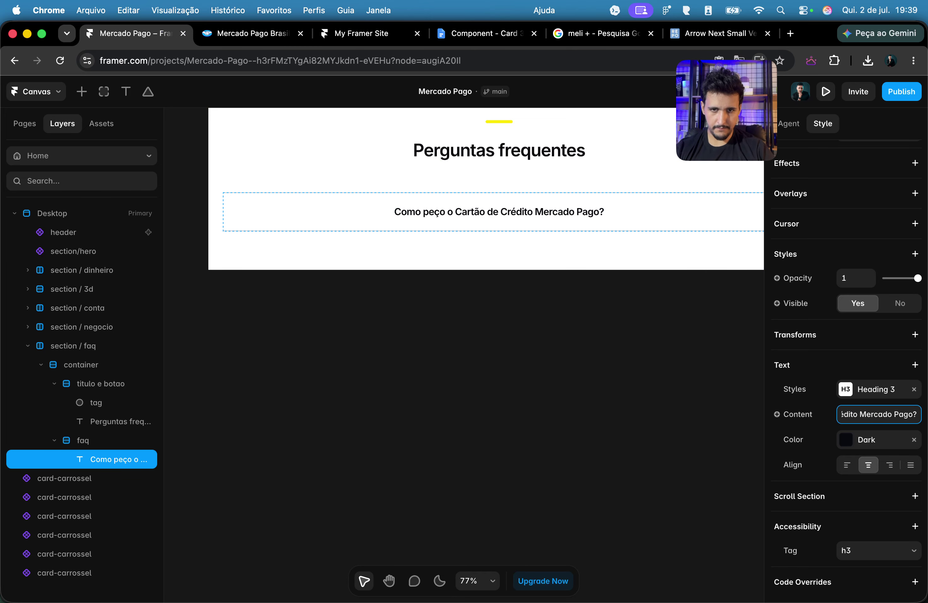
{"action": "left_click", "coordinate": [269, 35]}
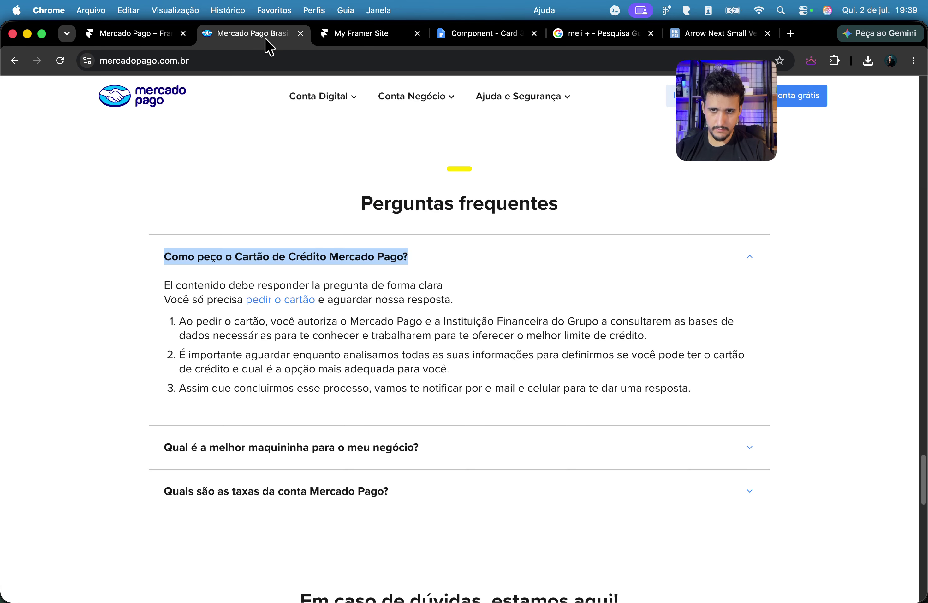
{"action": "left_click", "coordinate": [127, 37]}
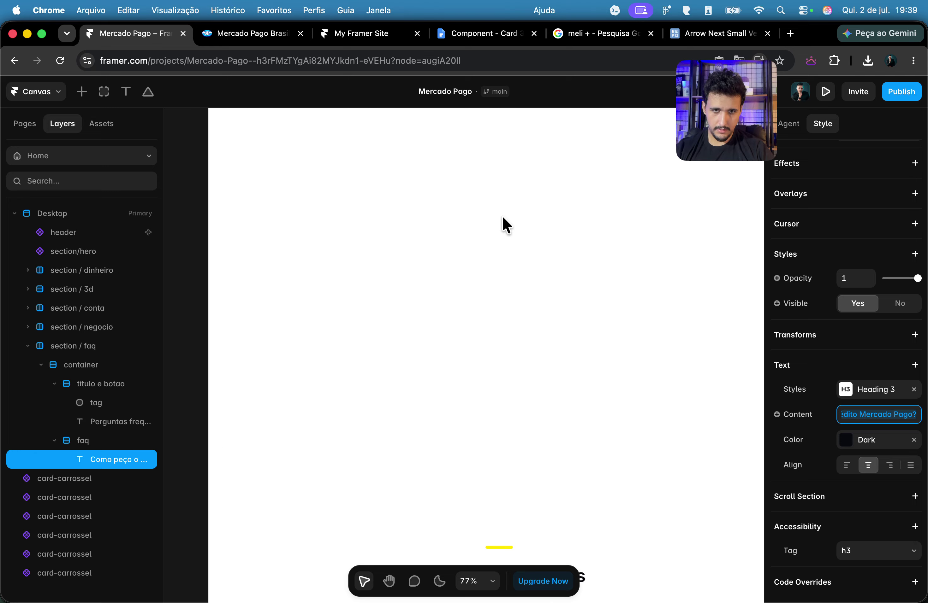
Step: Import the blue arrow-next-small SVG from the Efeito Parallax folder in Finder and move it into the faq stack
{"action": "left_click", "coordinate": [539, 296]}
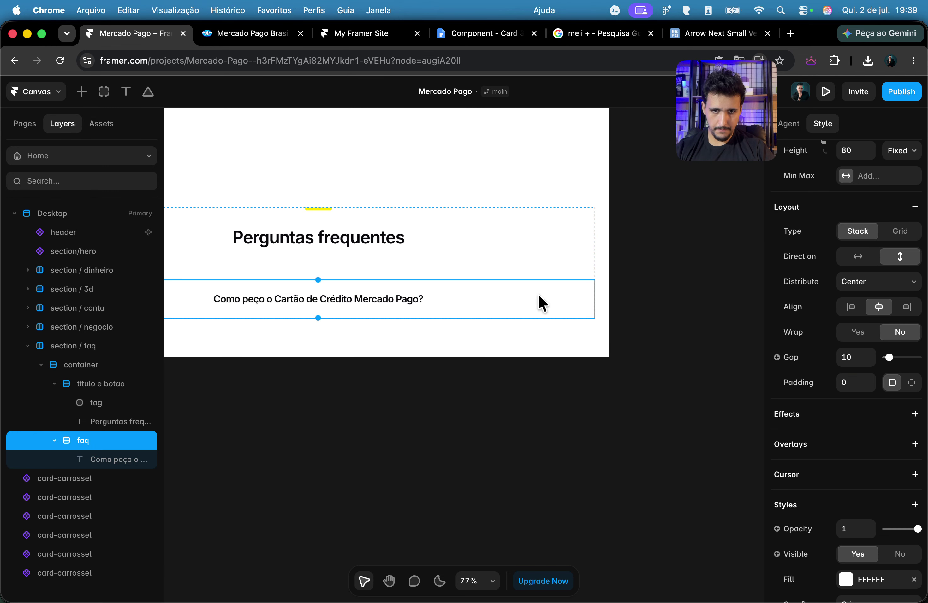
{"action": "left_click", "coordinate": [149, 572]}
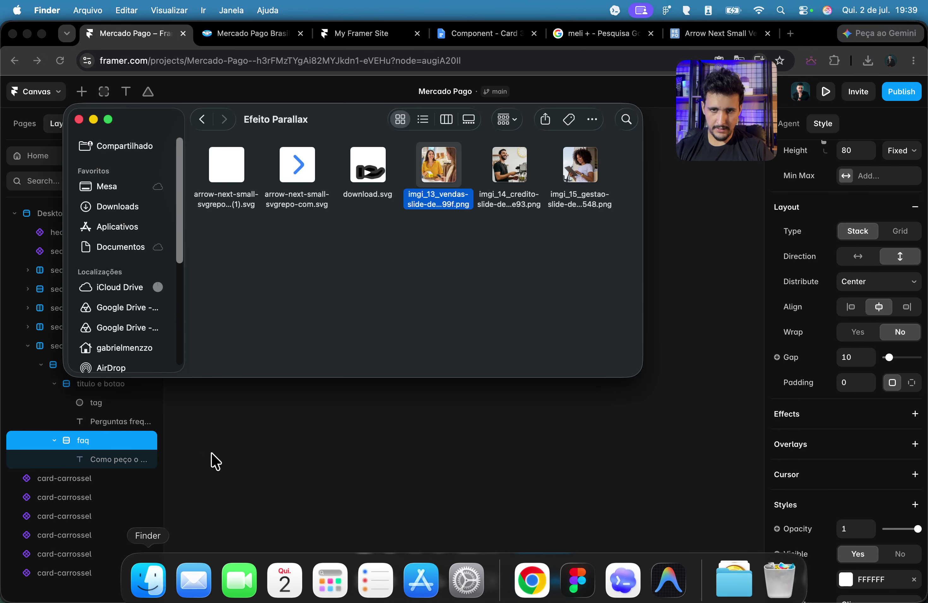
{"action": "left_click_drag", "start_coordinate": [298, 176], "coordinate": [414, 317]}
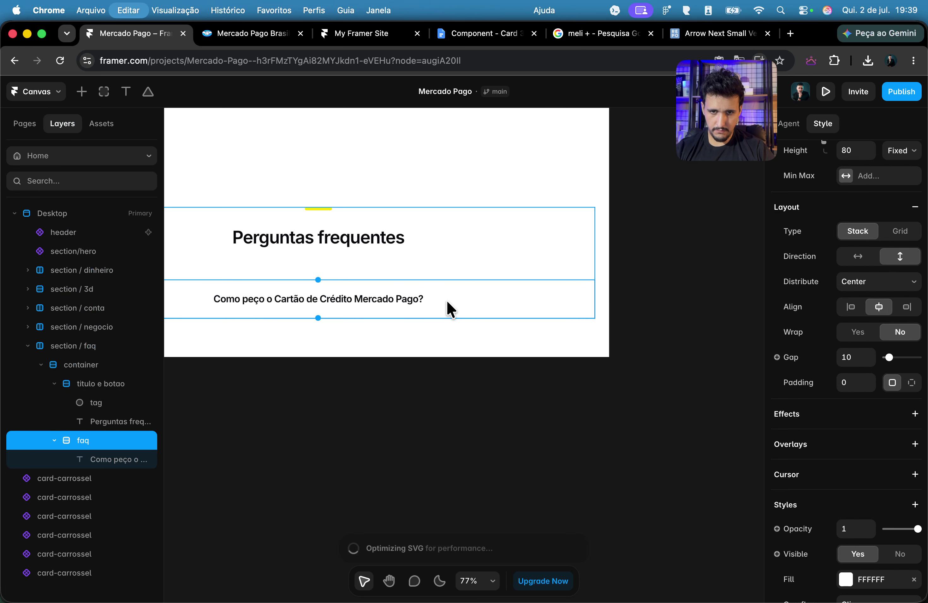
{"action": "scroll", "coordinate": [364, 333], "scroll_direction": "up", "scroll_amount": 5}
{"action": "key", "text": "BackSpace"}
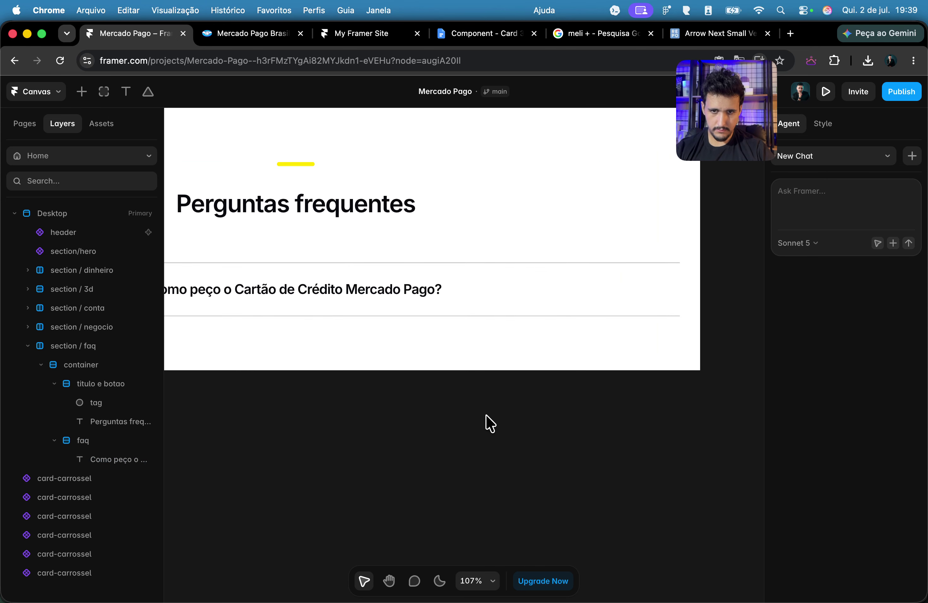
{"action": "left_click", "coordinate": [470, 286]}
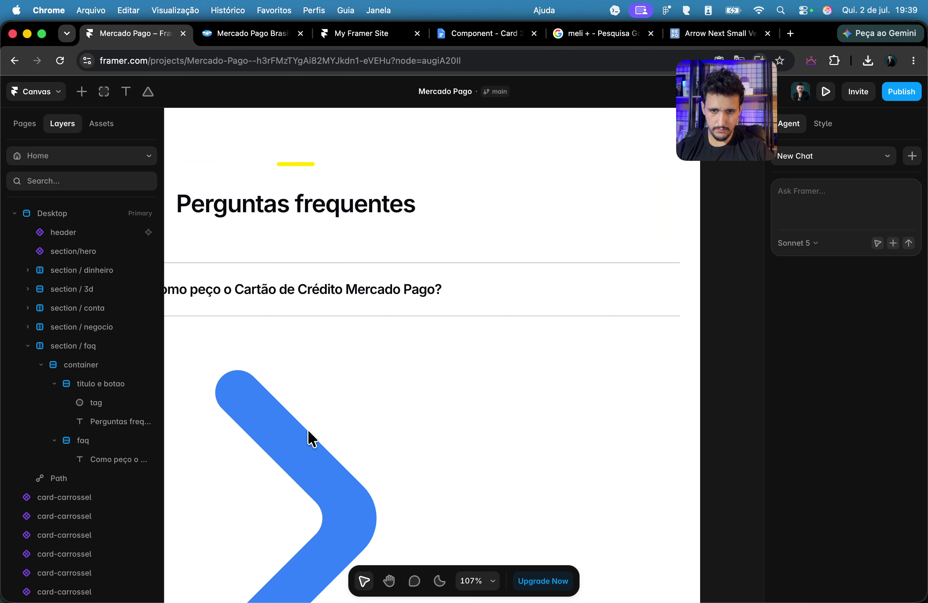
{"action": "left_click", "coordinate": [295, 455]}
{"action": "key", "text": "ctrl+x"}
{"action": "left_click", "coordinate": [516, 301]}
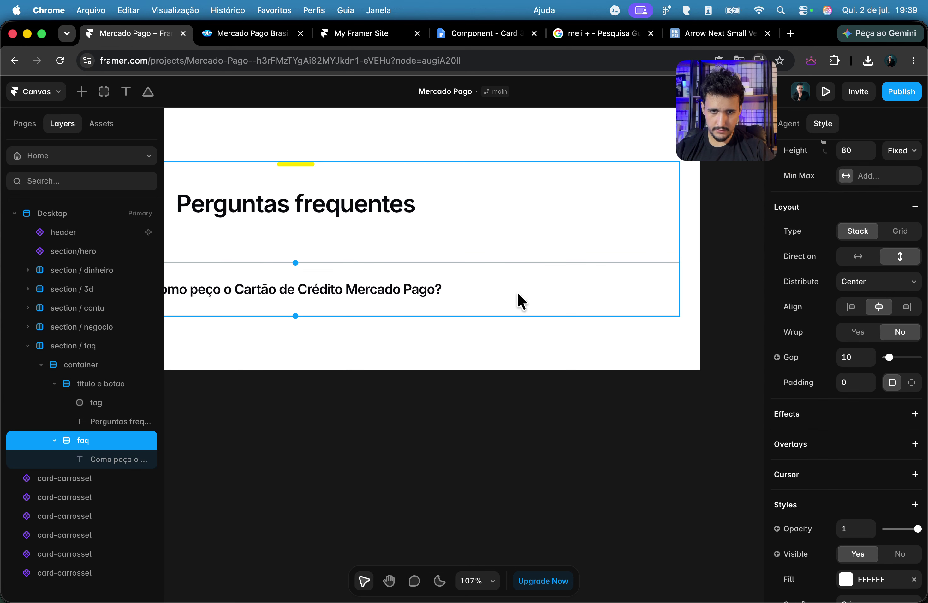
{"action": "key", "text": "ctrl+v"}
Step: Shrink the arrow to about 10 by 17 and rotate it to -90°
{"action": "left_click_drag", "start_coordinate": [377, 316], "coordinate": [215, 297]}
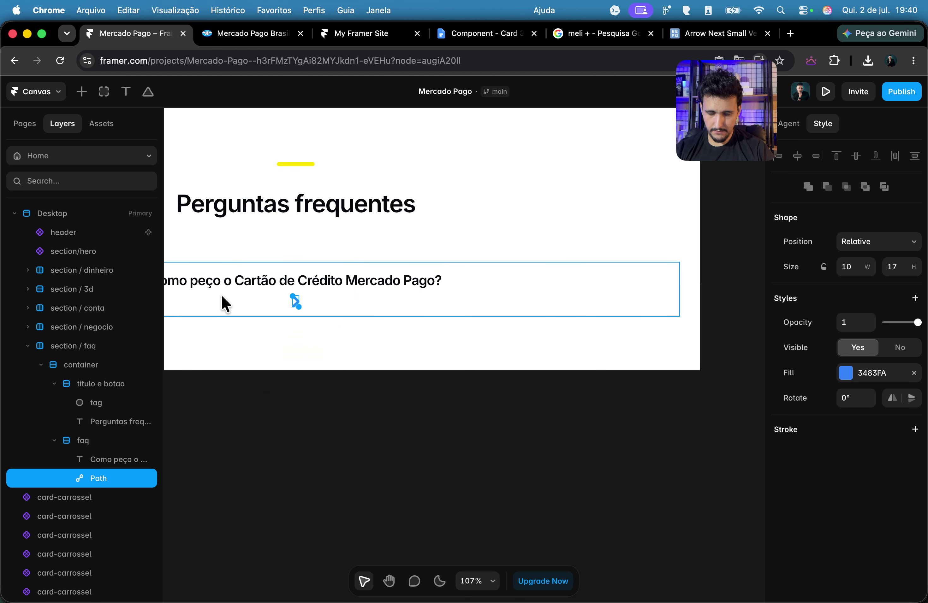
{"action": "scroll", "coordinate": [292, 305], "scroll_direction": "up", "scroll_amount": 5}
{"action": "left_click_drag", "start_coordinate": [293, 293], "coordinate": [279, 328]}
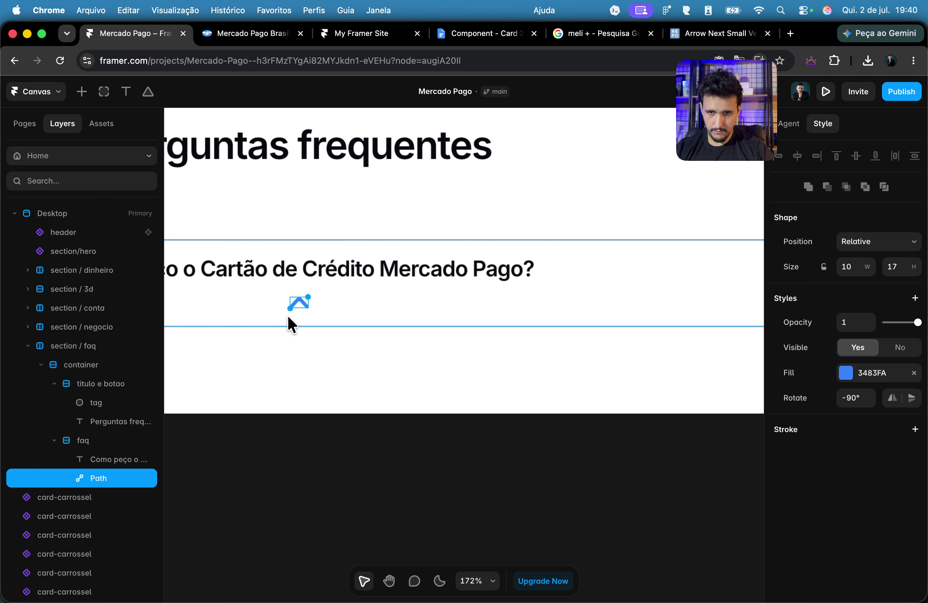
Step: Group the question text and arrow in a horizontal stack distributed with Space Between
{"action": "left_click", "coordinate": [393, 273], "text": "shift"}
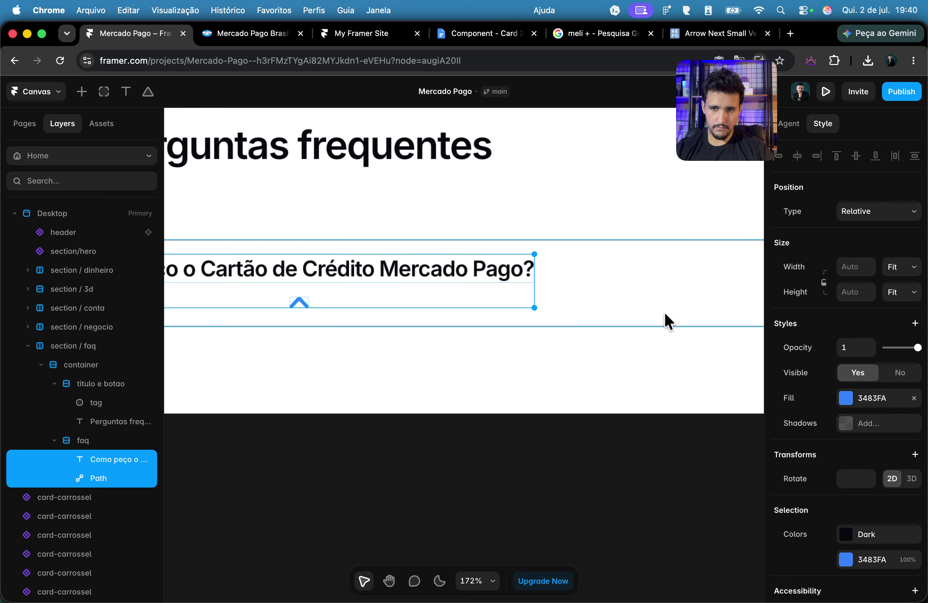
{"action": "key", "text": "shift+a"}
{"action": "left_click", "coordinate": [858, 454]}
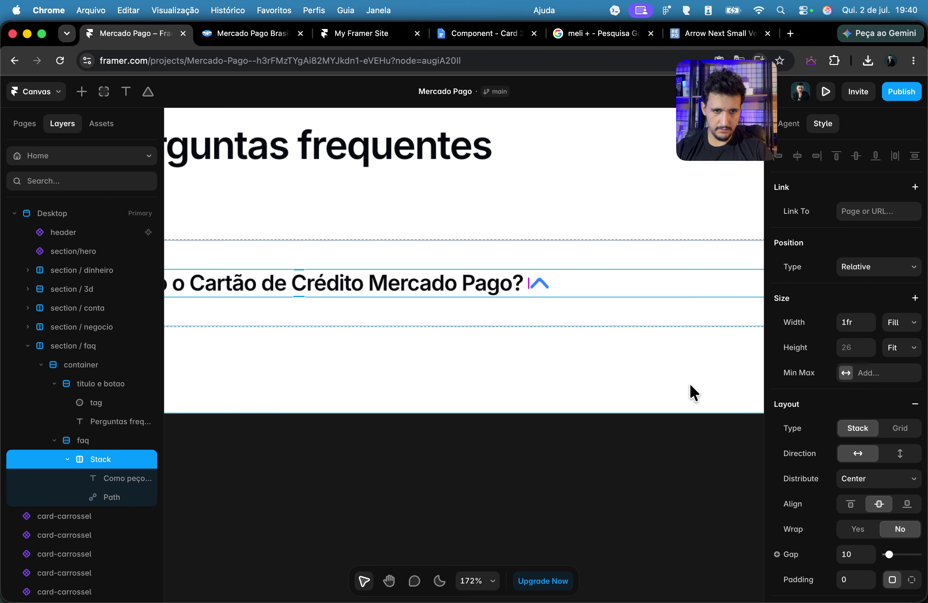
{"action": "scroll", "coordinate": [571, 289], "scroll_direction": "down", "scroll_amount": 5}
{"action": "left_click", "coordinate": [861, 479]}
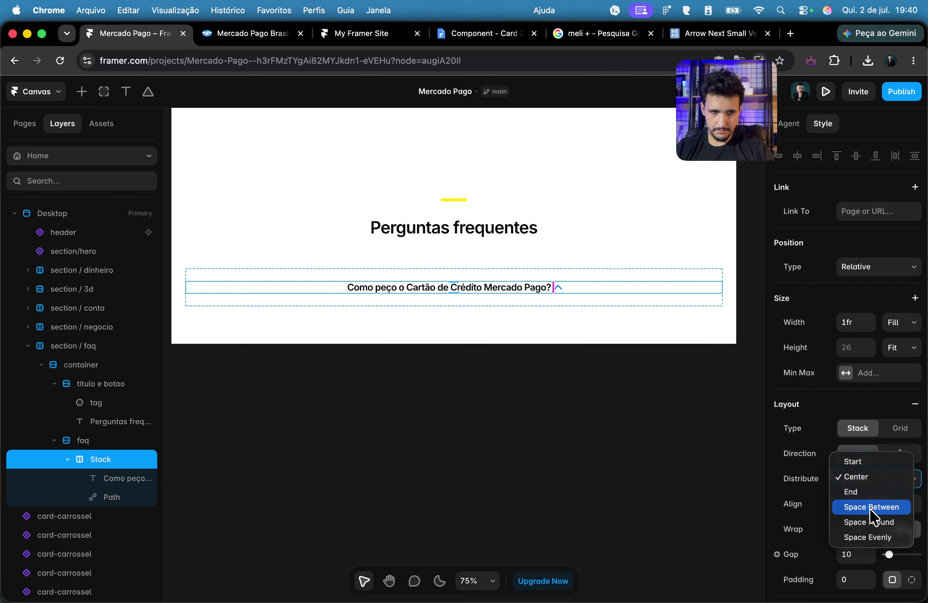
{"action": "left_click", "coordinate": [869, 508]}
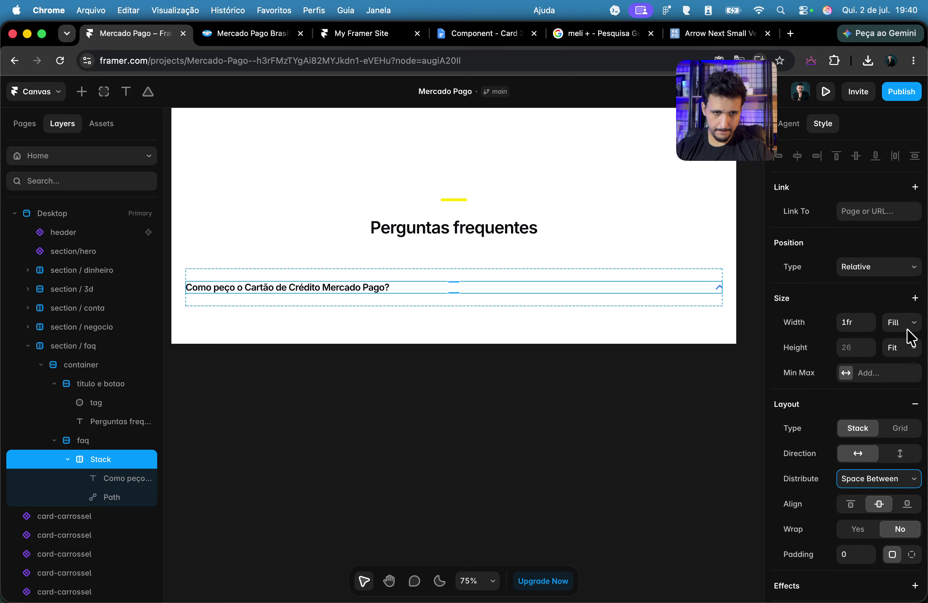
{"action": "left_click", "coordinate": [560, 296]}
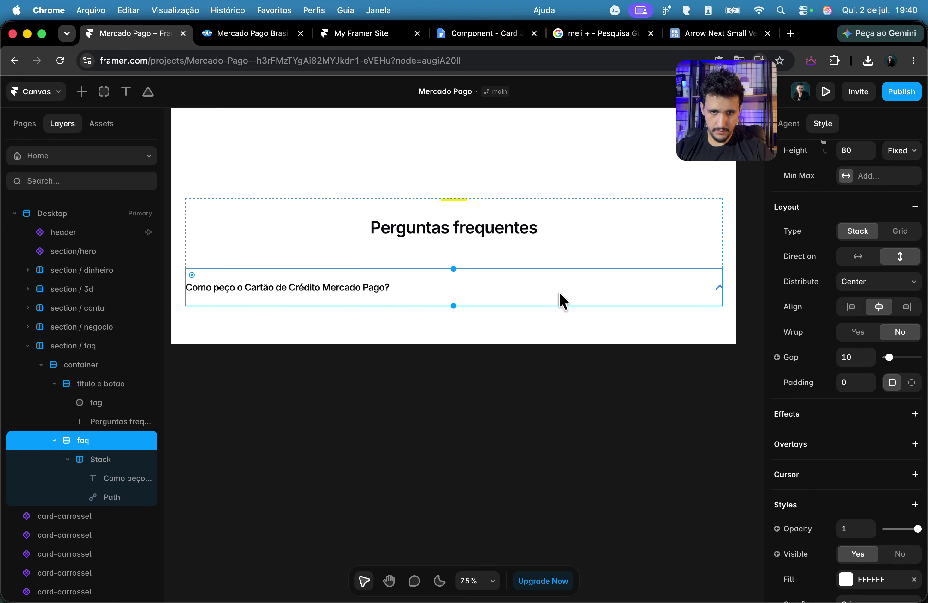
Step: Set the question row stack's right and left padding to 20, leaving its top and bottom padding at 0
{"action": "left_click", "coordinate": [911, 382]}
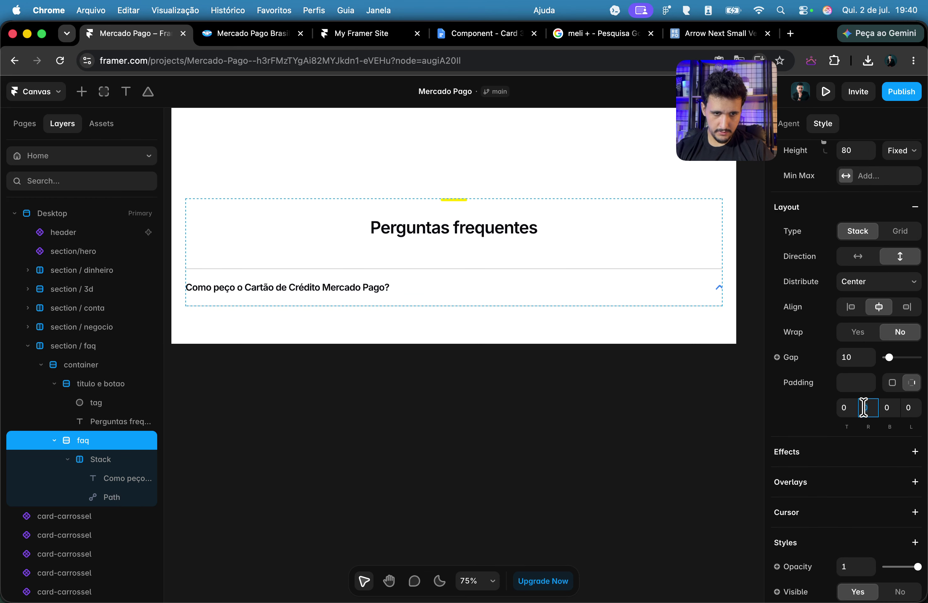
{"action": "left_click", "coordinate": [551, 286]}
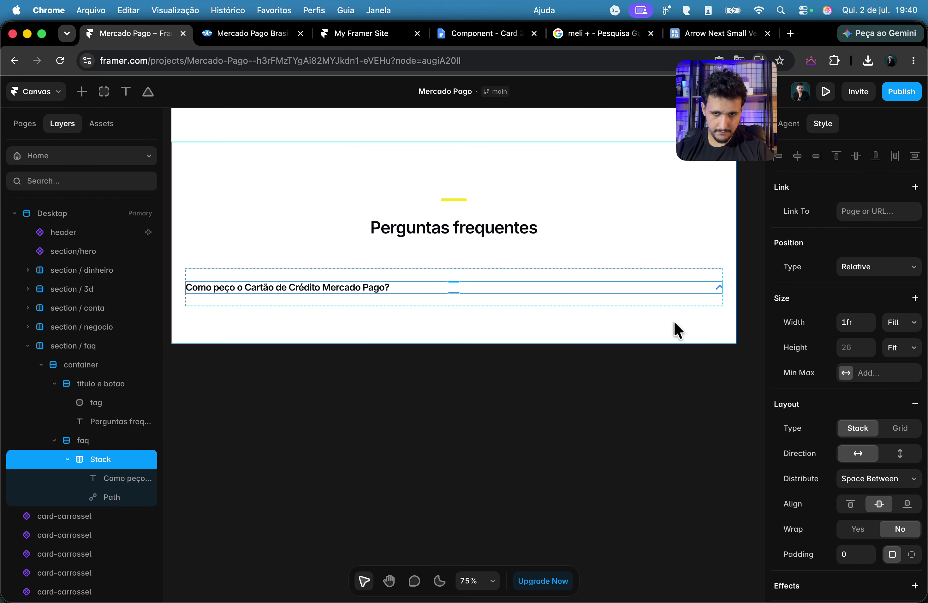
{"action": "left_click", "coordinate": [903, 449]}
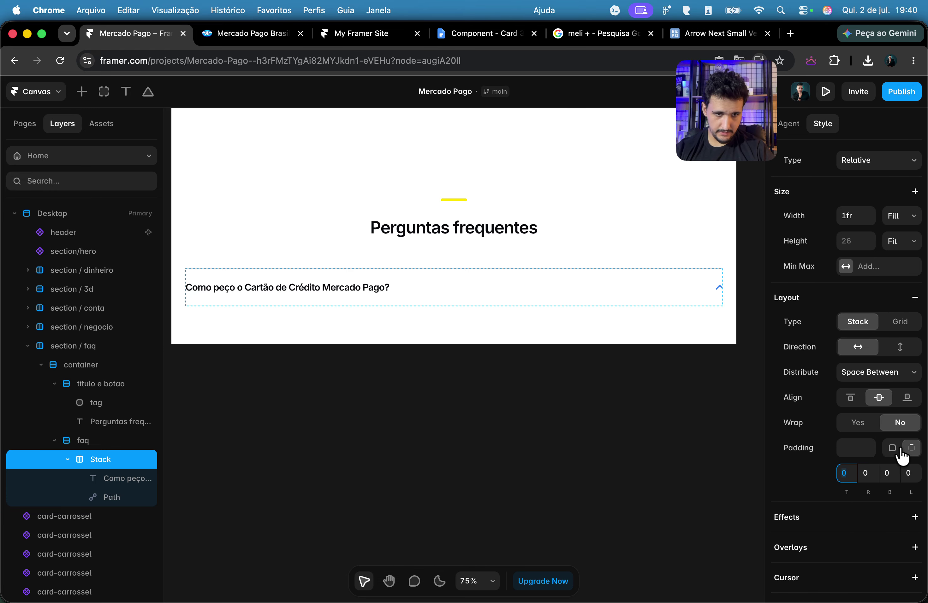
{"action": "left_click", "coordinate": [859, 470]}
{"action": "type", "text": "20"}
{"action": "key", "text": "Tab"}
{"action": "key", "text": "Tab"}
{"action": "type", "text": "20"}
{"action": "left_click", "coordinate": [619, 384]}
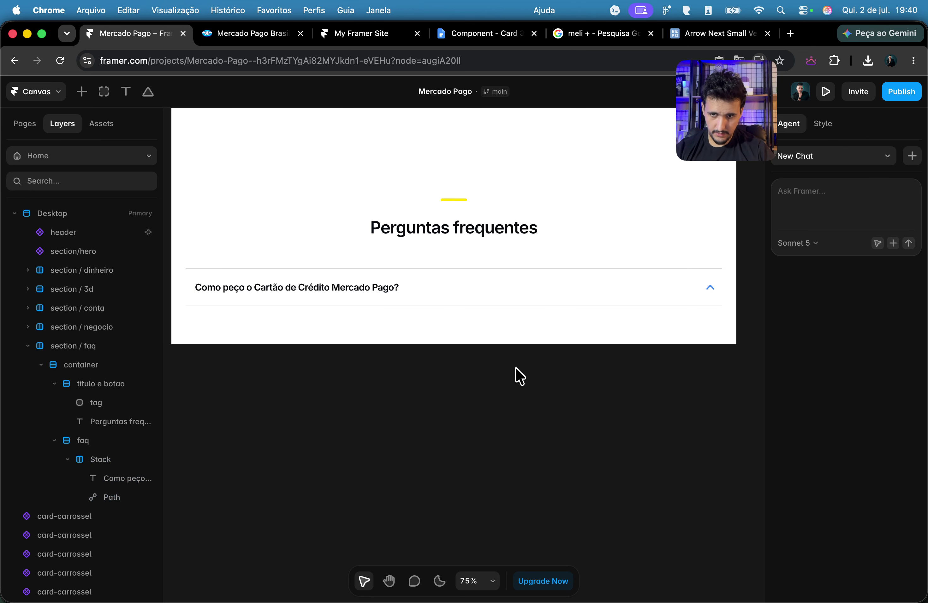
{"action": "left_click", "coordinate": [498, 293]}
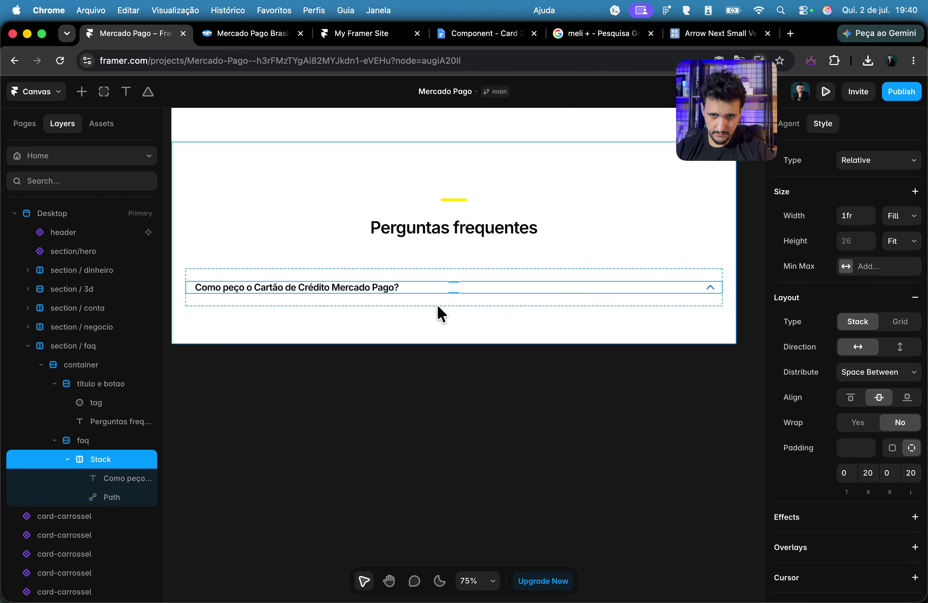
Step: Copy the full answer under "Como peço o Cartão de Crédito Mercado Pago?" from the Mercado Pago site and return to Framer
{"action": "left_click", "coordinate": [258, 34]}
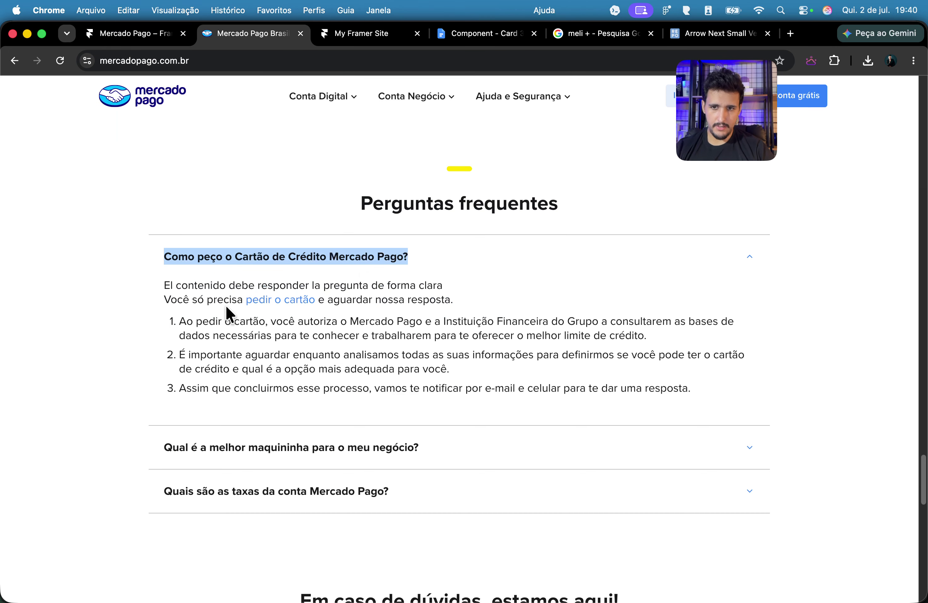
{"action": "left_click_drag", "start_coordinate": [164, 286], "coordinate": [722, 389]}
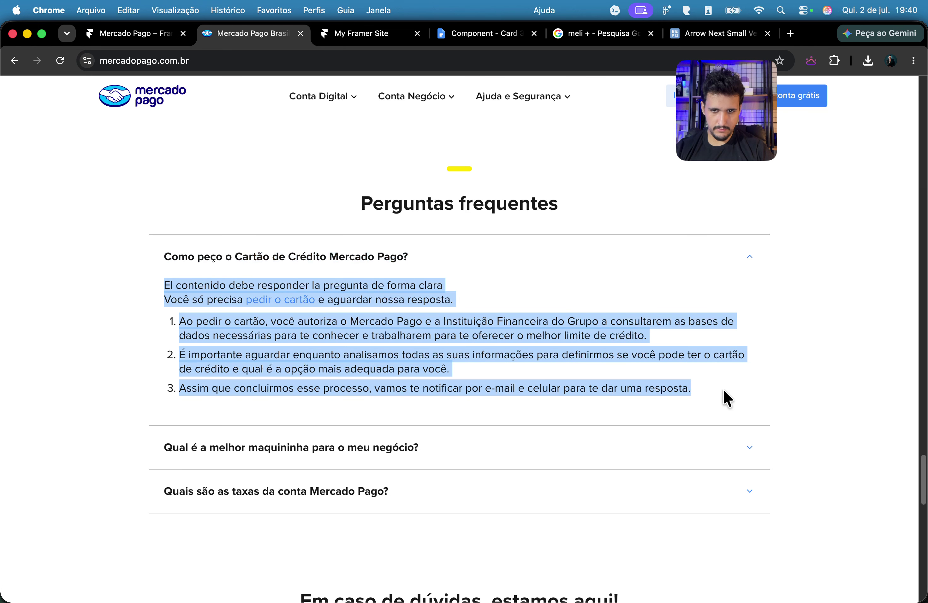
{"action": "left_click", "coordinate": [149, 34]}
Step: Copy the "Maquininha, Link de pagamento..." body text from the scroll-section component in sticky and paste it into the faq stack
{"action": "scroll", "coordinate": [409, 276], "scroll_direction": "up", "scroll_amount": 5}
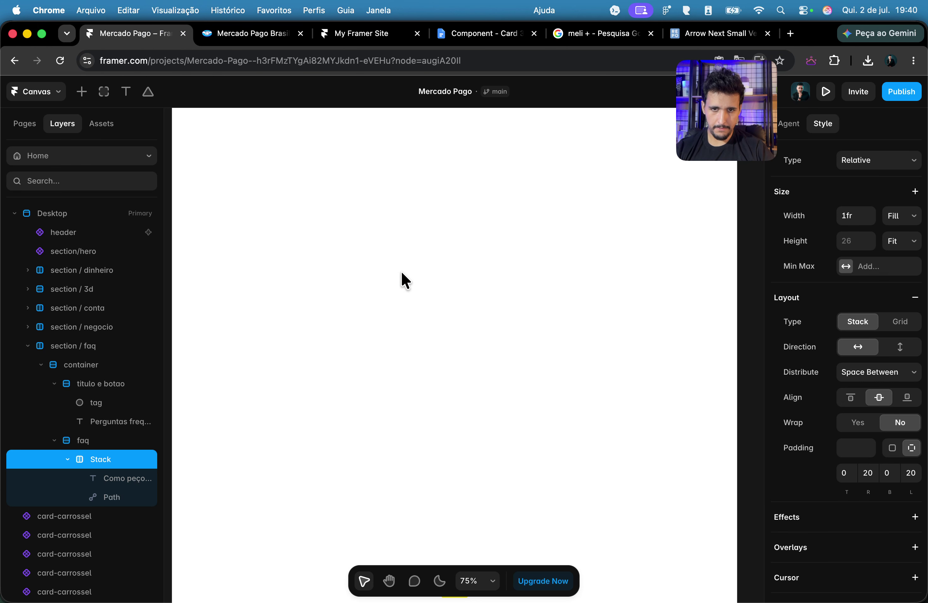
{"action": "double_click", "coordinate": [280, 310]}
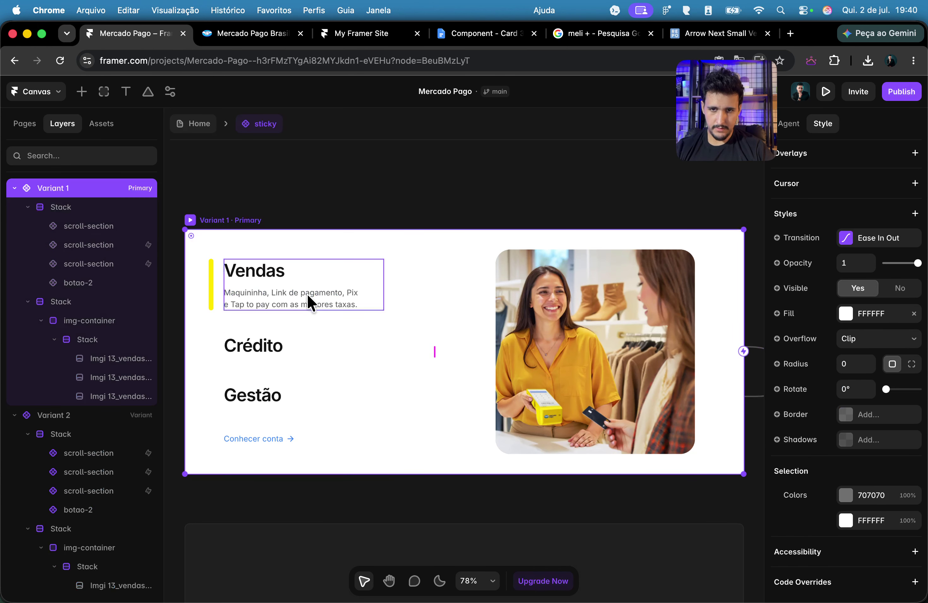
{"action": "left_click", "coordinate": [308, 299]}
{"action": "double_click", "coordinate": [306, 293]}
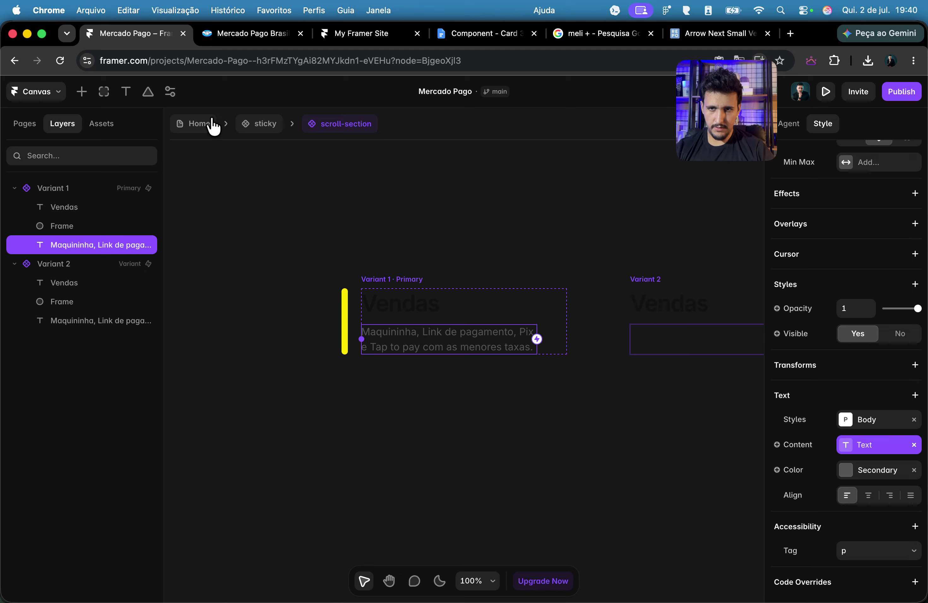
{"action": "left_click", "coordinate": [215, 127]}
{"action": "scroll", "coordinate": [353, 275], "scroll_direction": "down", "scroll_amount": 10}
{"action": "left_click", "coordinate": [379, 319]}
{"action": "left_click", "coordinate": [383, 325]}
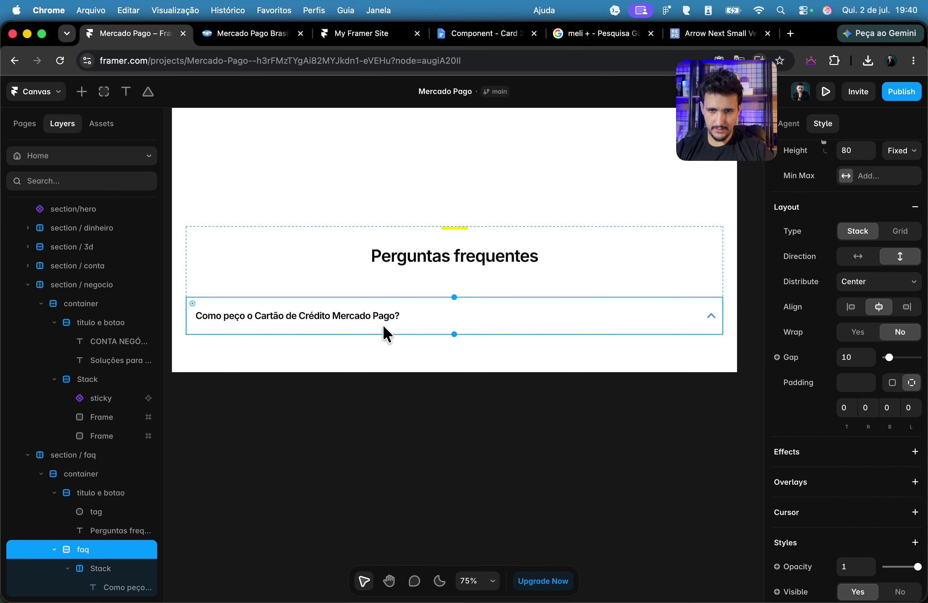
{"action": "left_click", "coordinate": [428, 328]}
Step: Replace the pasted body text with the card answer recopied from the Mercado Pago site and set its width to Fill
{"action": "left_click", "coordinate": [235, 34]}
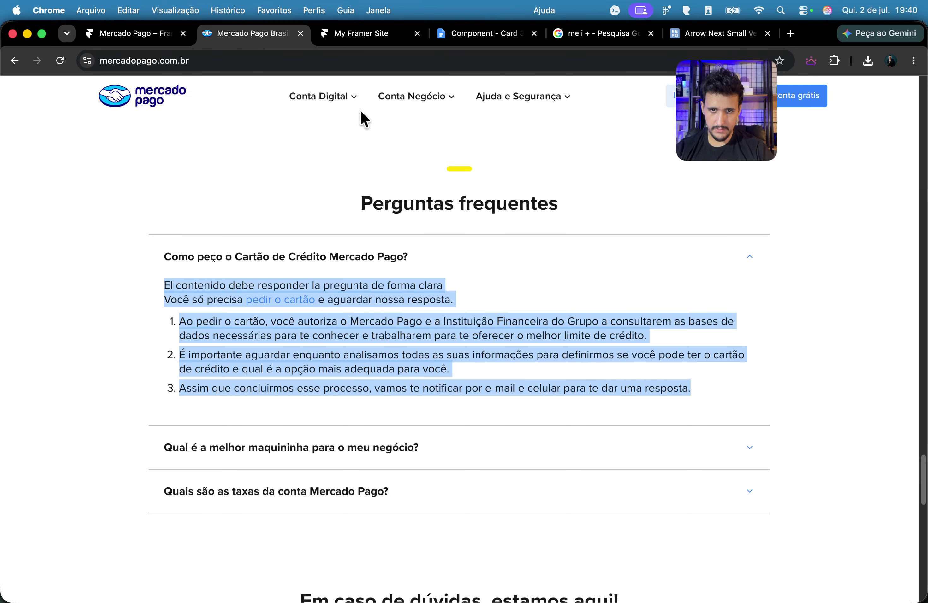
{"action": "left_click", "coordinate": [137, 35]}
{"action": "double_click", "coordinate": [463, 326]}
{"action": "key", "text": "super+v"}
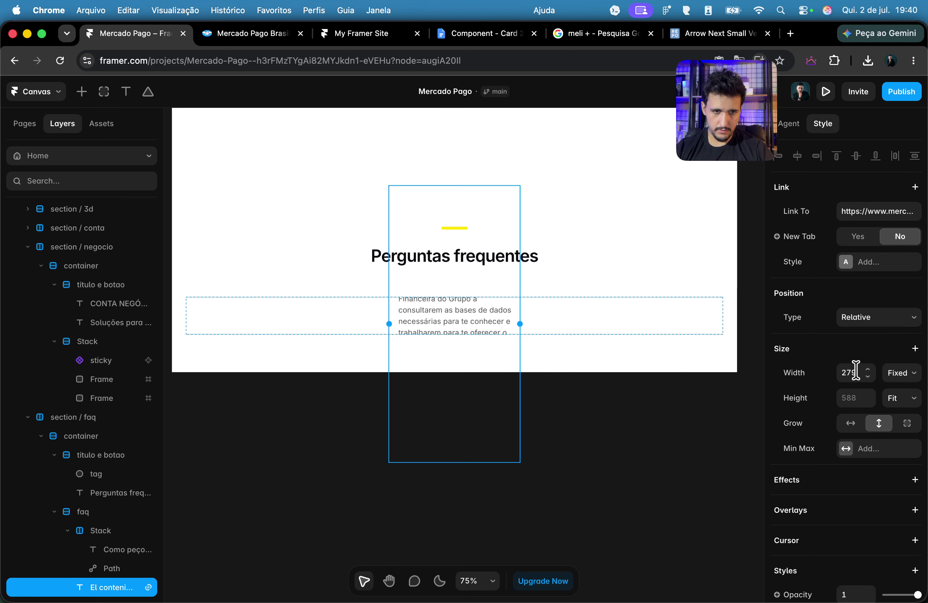
{"action": "left_click", "coordinate": [901, 372]}
{"action": "left_click", "coordinate": [880, 403]}
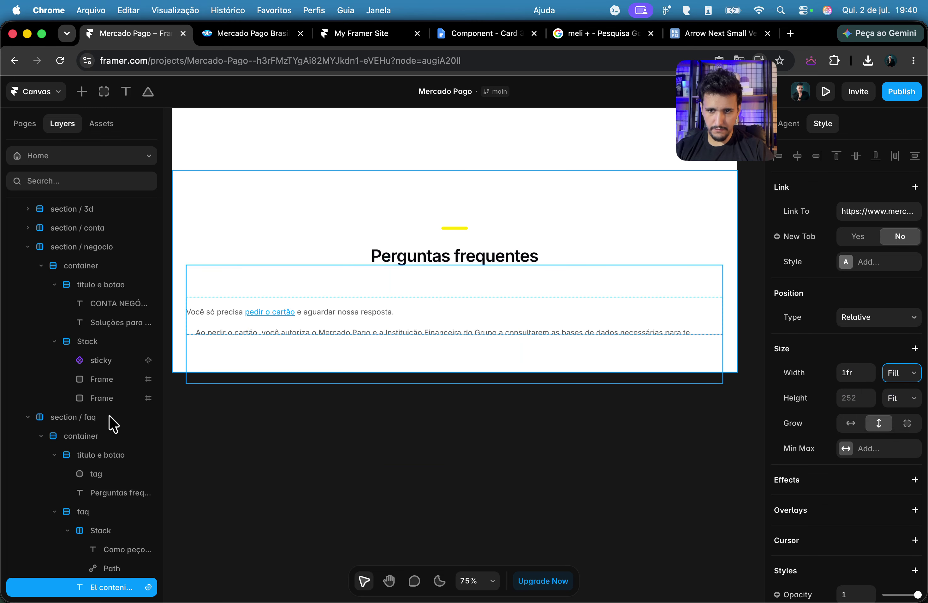
Step: Set the faq stack's height to Fit Content
{"action": "left_click", "coordinate": [108, 511]}
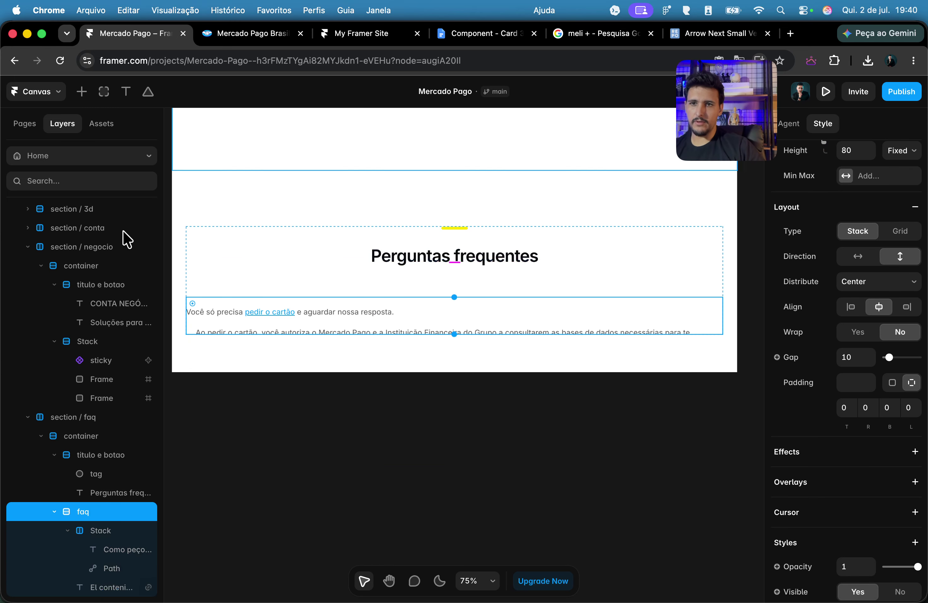
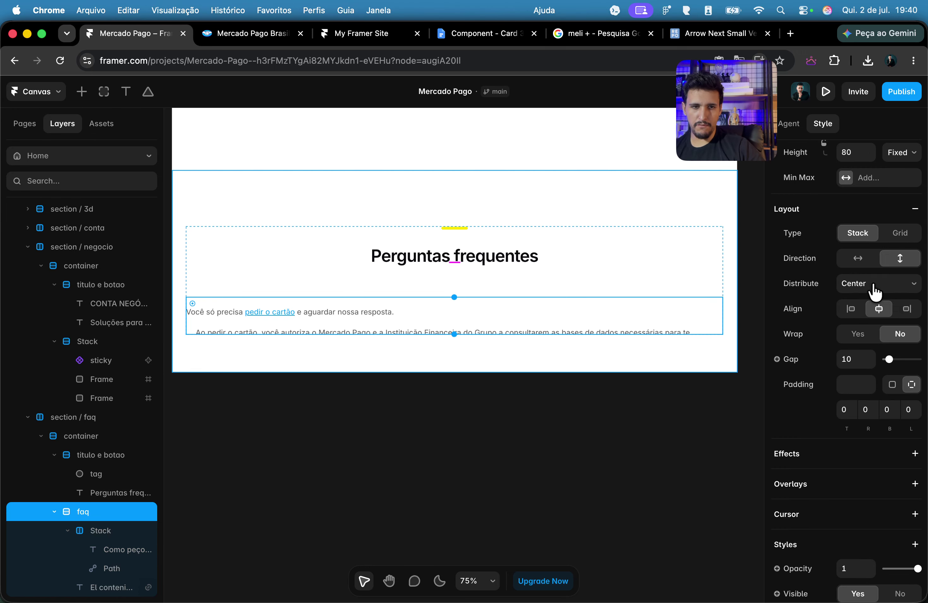
{"action": "scroll", "coordinate": [870, 293], "scroll_direction": "up", "scroll_amount": 5}
{"action": "left_click", "coordinate": [902, 347]}
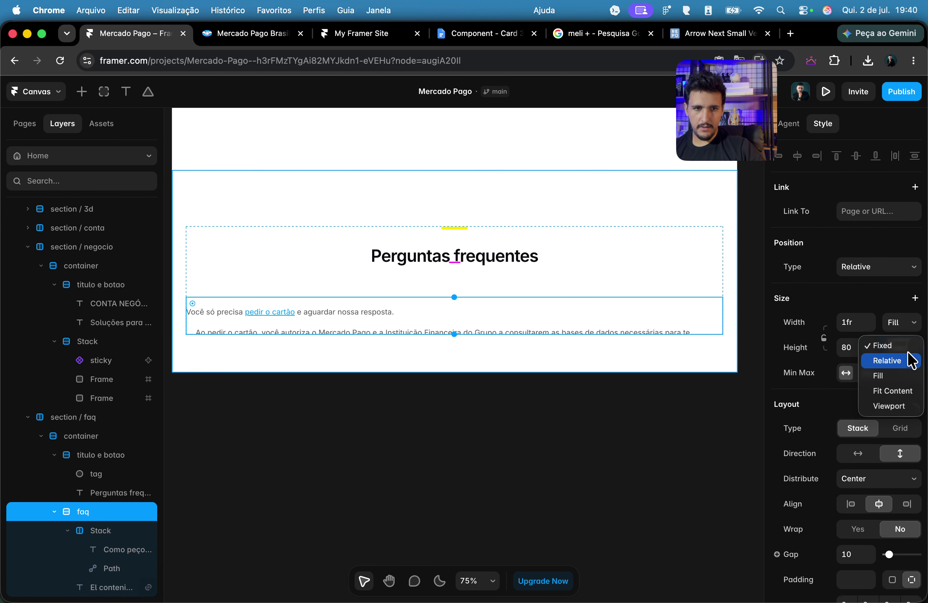
{"action": "left_click", "coordinate": [897, 391]}
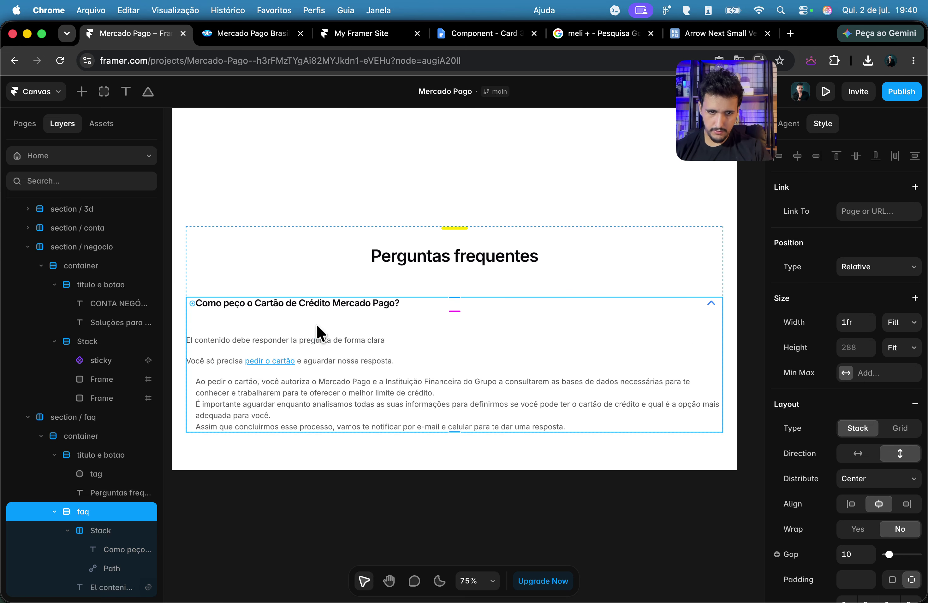
{"action": "left_click", "coordinate": [348, 543]}
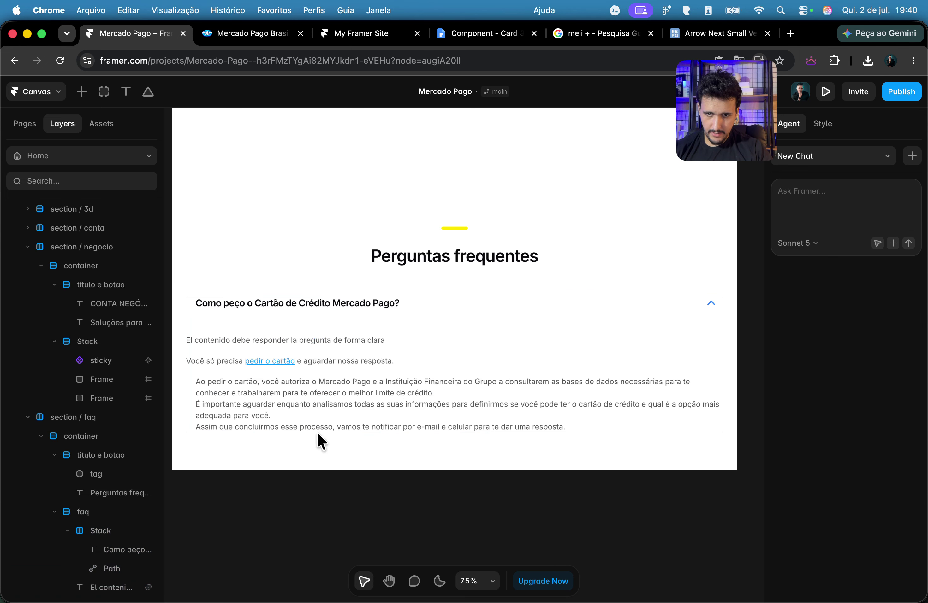
Step: Remove the blank space before "El contenido debe responder" at the start of the answer text
{"action": "left_click", "coordinate": [292, 324]}
{"action": "scroll", "coordinate": [858, 401], "scroll_direction": "down", "scroll_amount": 1}
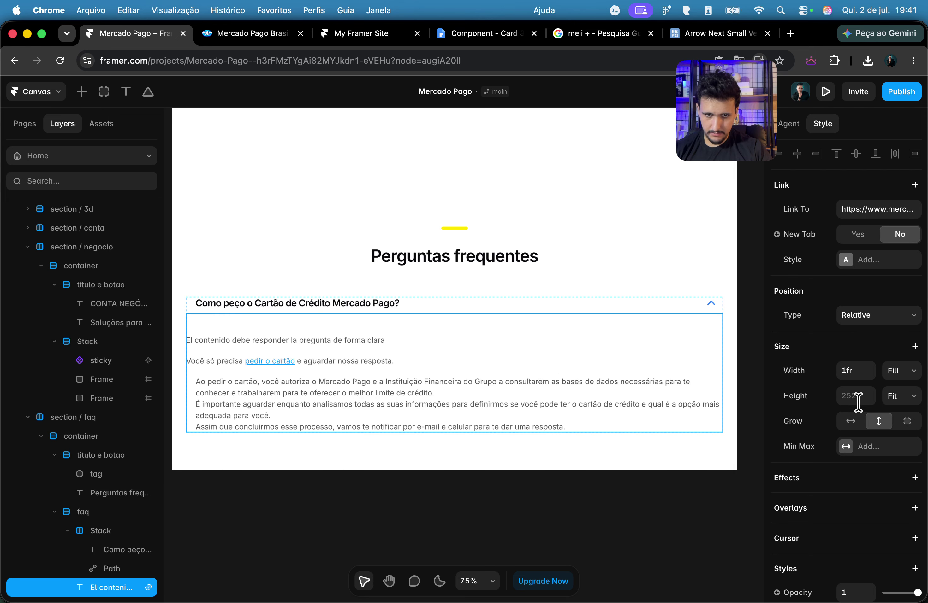
{"action": "double_click", "coordinate": [266, 341]}
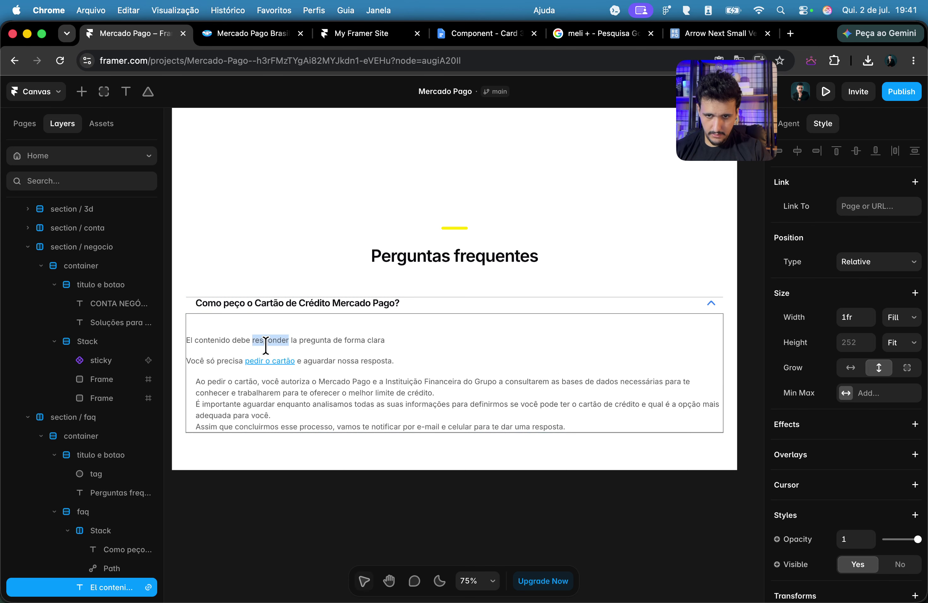
{"action": "left_click", "coordinate": [187, 341]}
{"action": "key", "text": "BackSpace"}
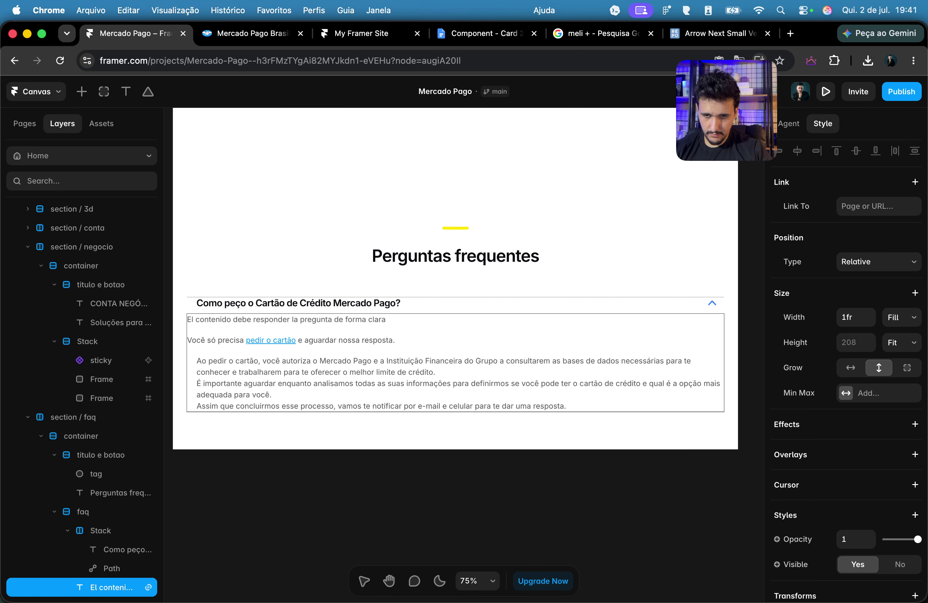
{"action": "left_click", "coordinate": [430, 538]}
{"action": "left_click", "coordinate": [430, 538]}
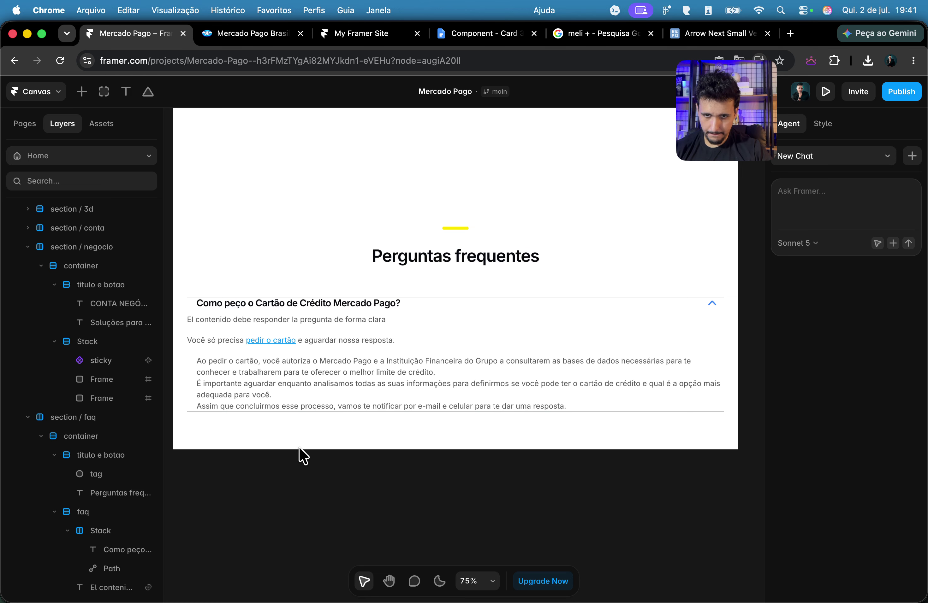
Step: Wrap the answer text inside the faq stack in its own stack
{"action": "left_click", "coordinate": [101, 513]}
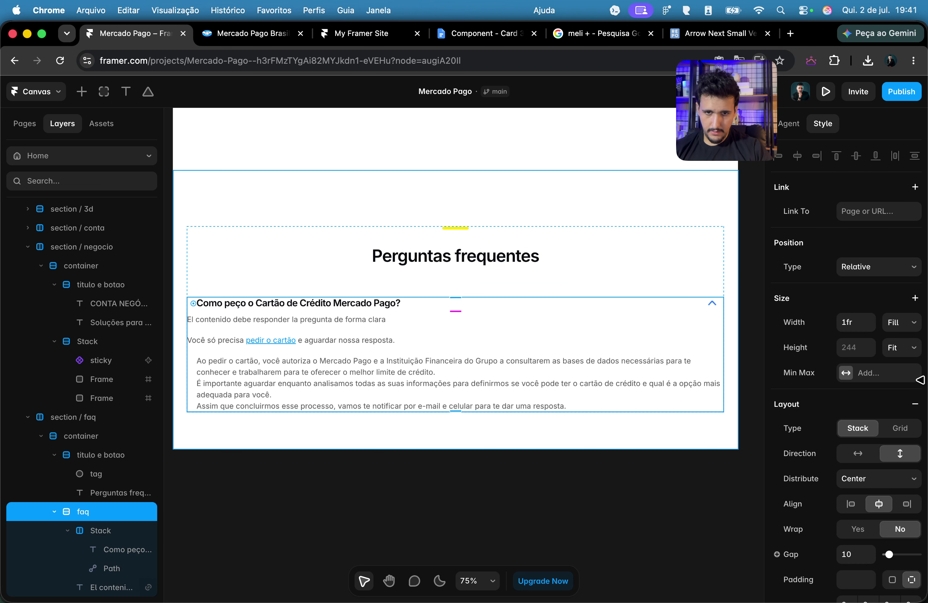
{"action": "scroll", "coordinate": [893, 404], "scroll_direction": "down", "scroll_amount": 3}
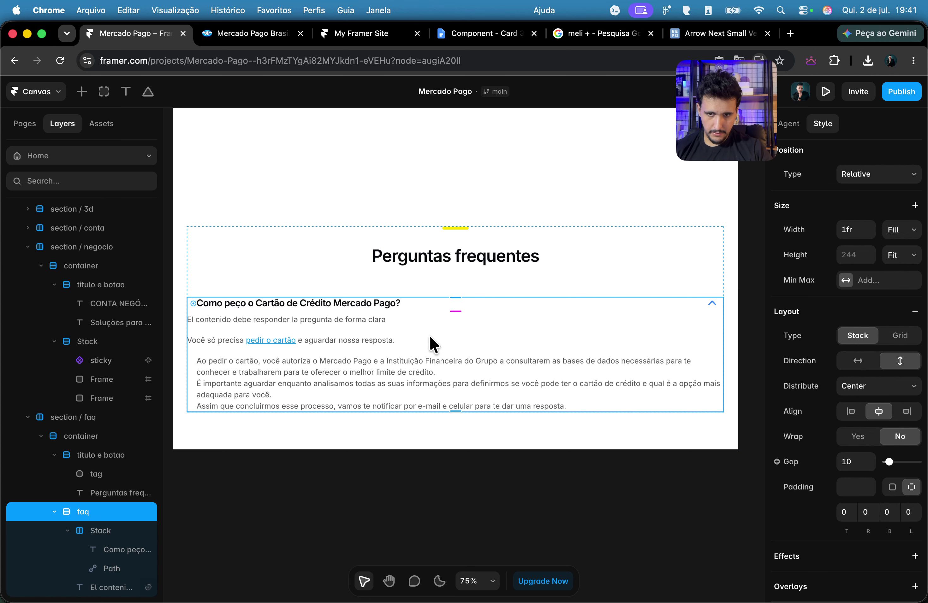
{"action": "left_click", "coordinate": [117, 587]}
{"action": "right_click", "coordinate": [121, 588]}
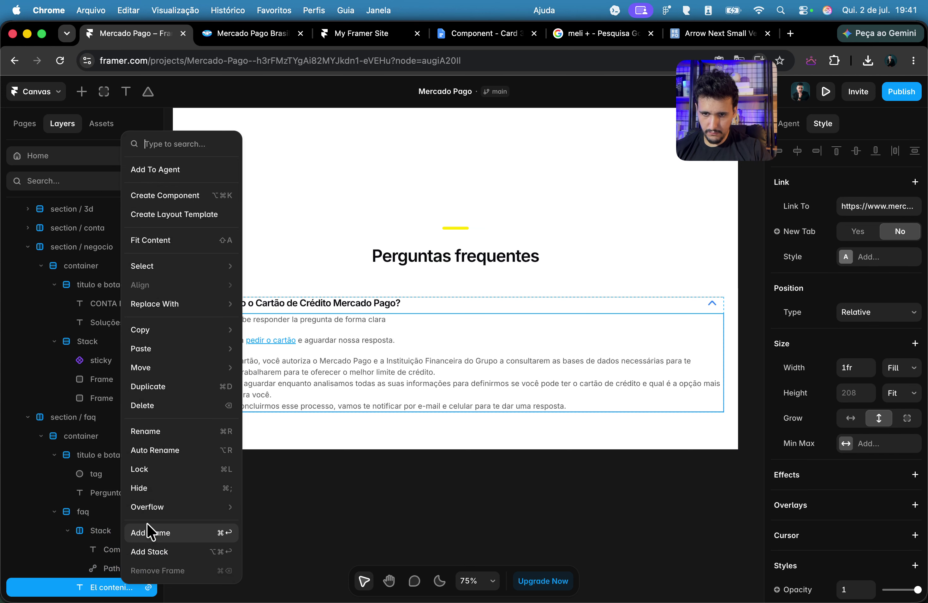
{"action": "left_click", "coordinate": [171, 553]}
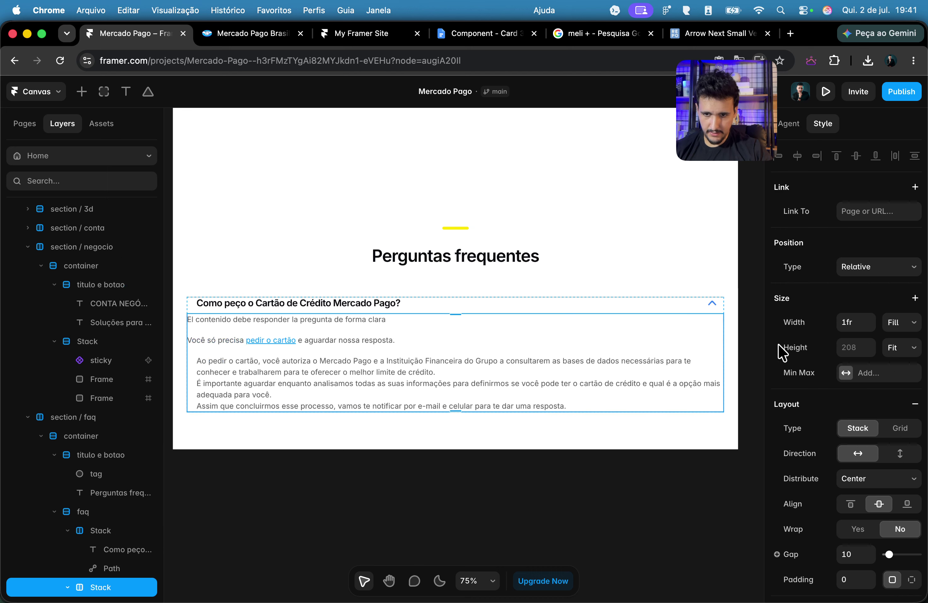
Step: Set the answer stack's padding to 32 at the top and 20 on the other three sides, comparing it with the Mercado Pago site
{"action": "scroll", "coordinate": [923, 416], "scroll_direction": "down", "scroll_amount": 6}
{"action": "left_click", "coordinate": [913, 349]}
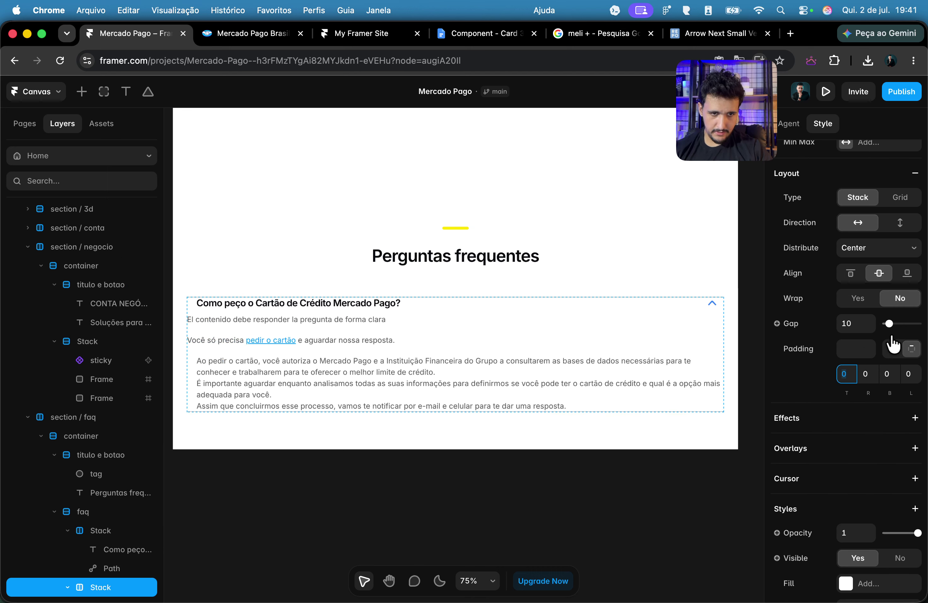
{"action": "left_click", "coordinate": [892, 349]}
{"action": "type", "text": "20"}
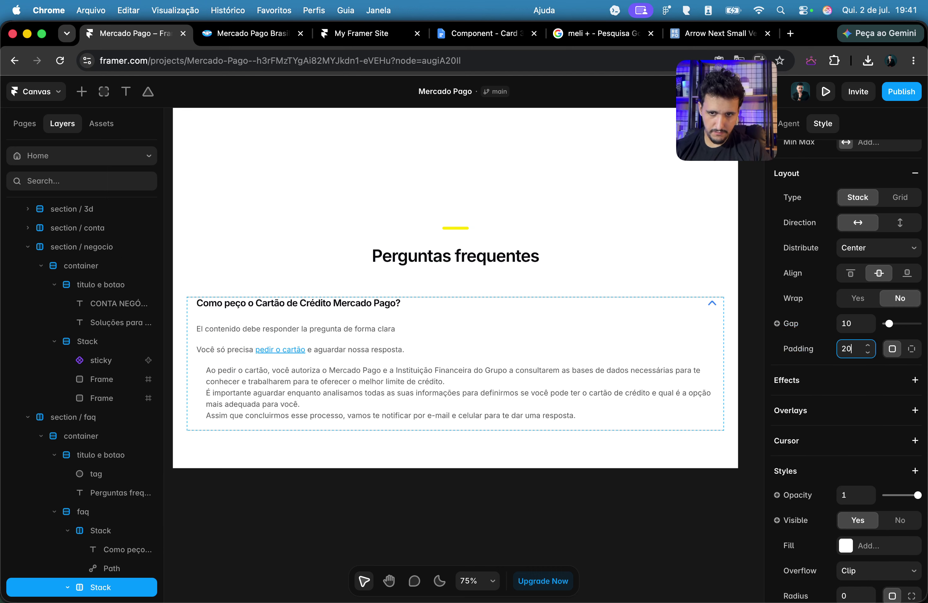
{"action": "left_click", "coordinate": [912, 349]}
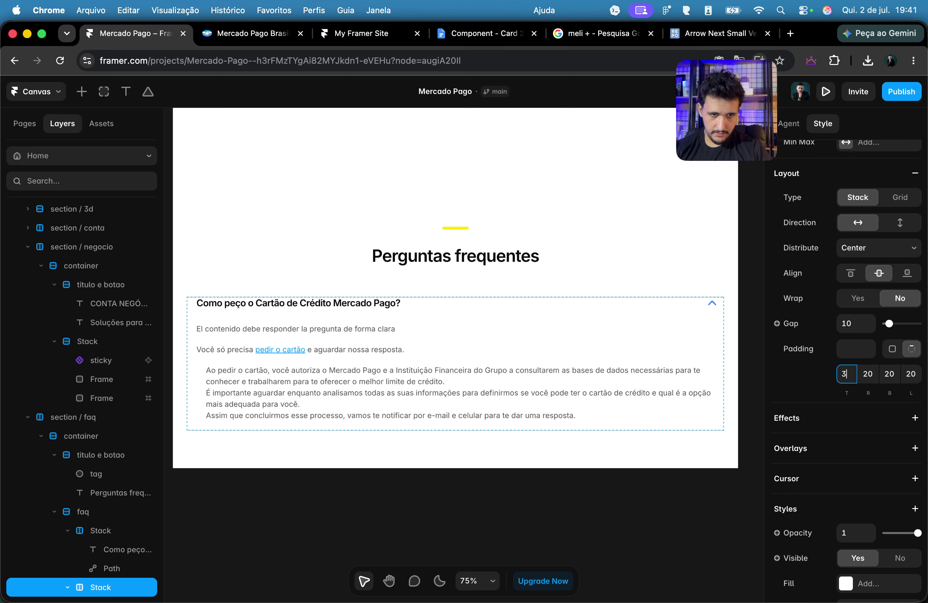
{"action": "type", "text": "32"}
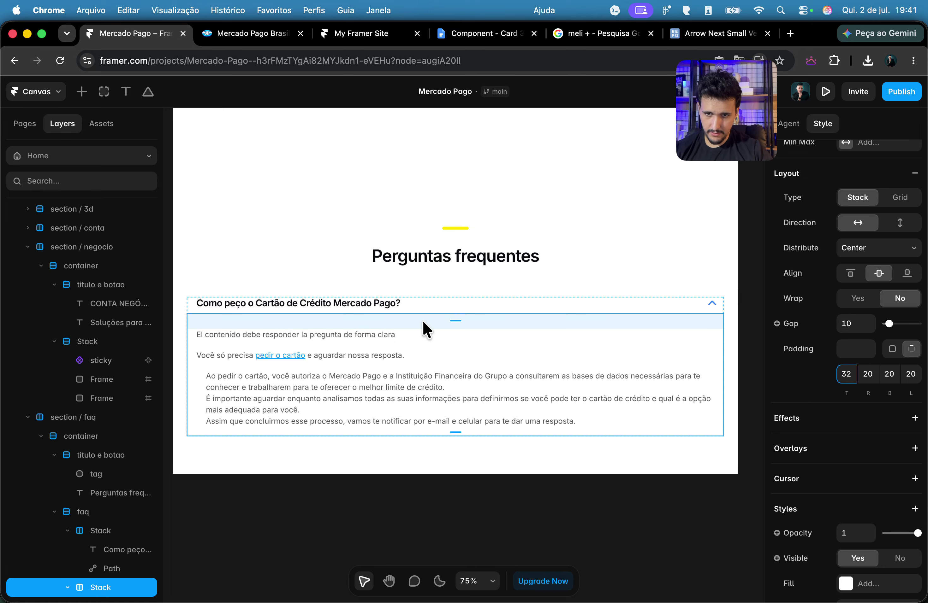
{"action": "left_click", "coordinate": [218, 36]}
{"action": "left_click", "coordinate": [142, 36]}
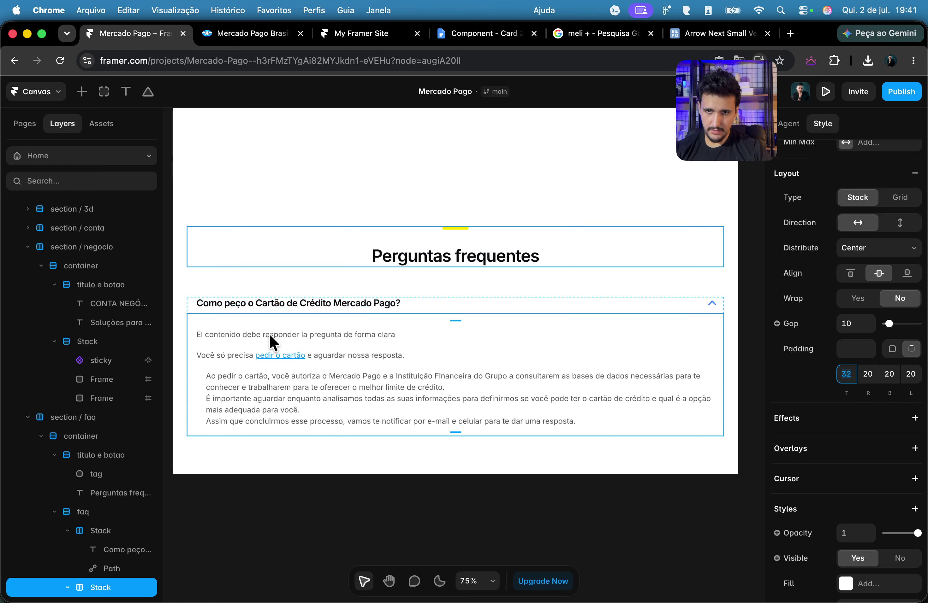
Step: Set the question row stack's padding to a uniform 20 on all sides
{"action": "left_click", "coordinate": [194, 306]}
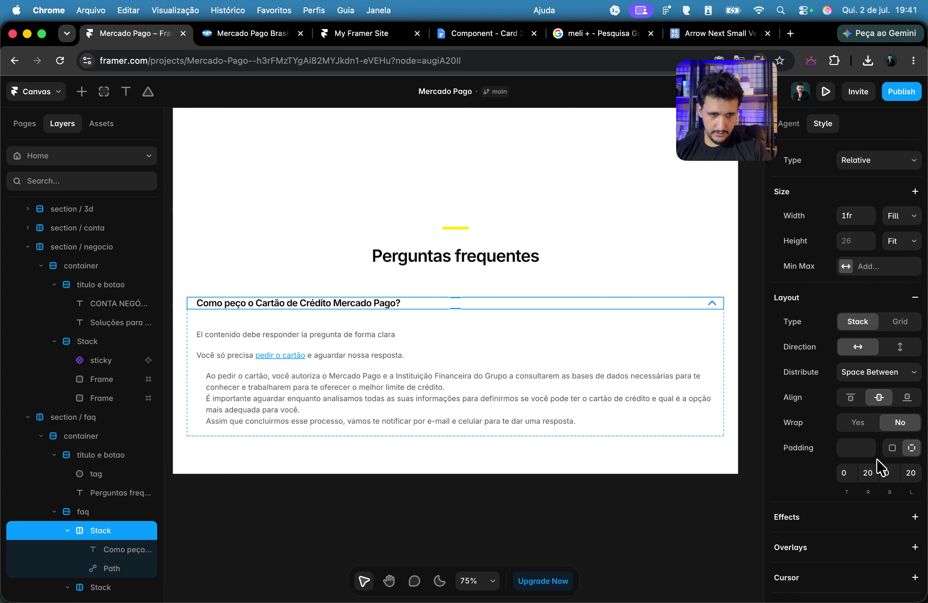
{"action": "left_click", "coordinate": [892, 448]}
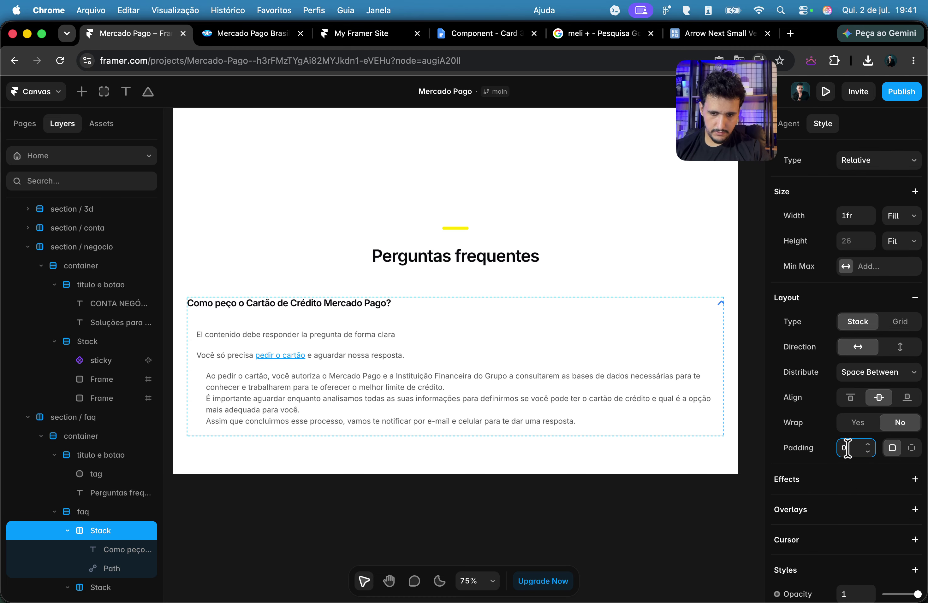
{"action": "type", "text": "20"}
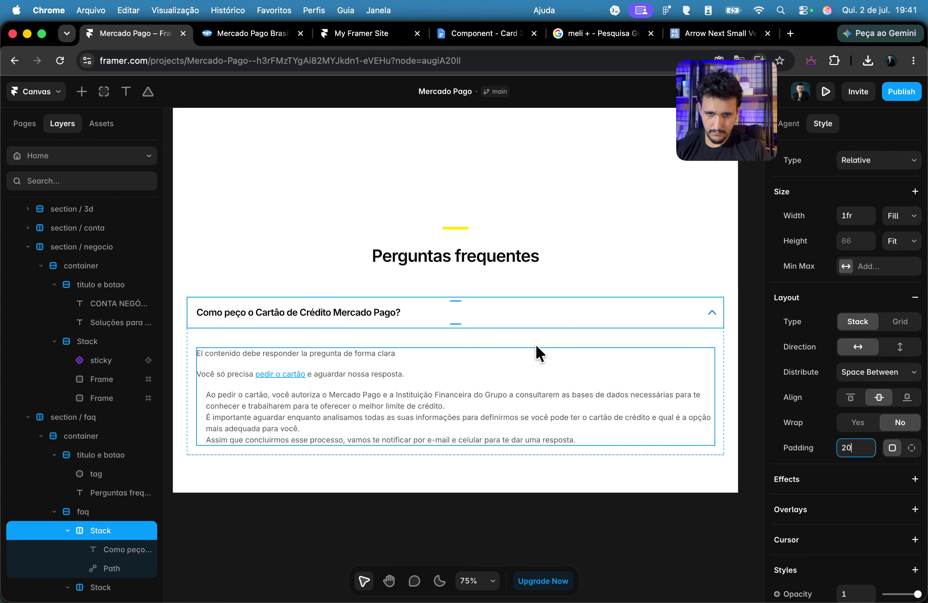
Step: Set the answer stack's top padding to 20
{"action": "left_click", "coordinate": [539, 337]}
{"action": "type", "text": "20"}
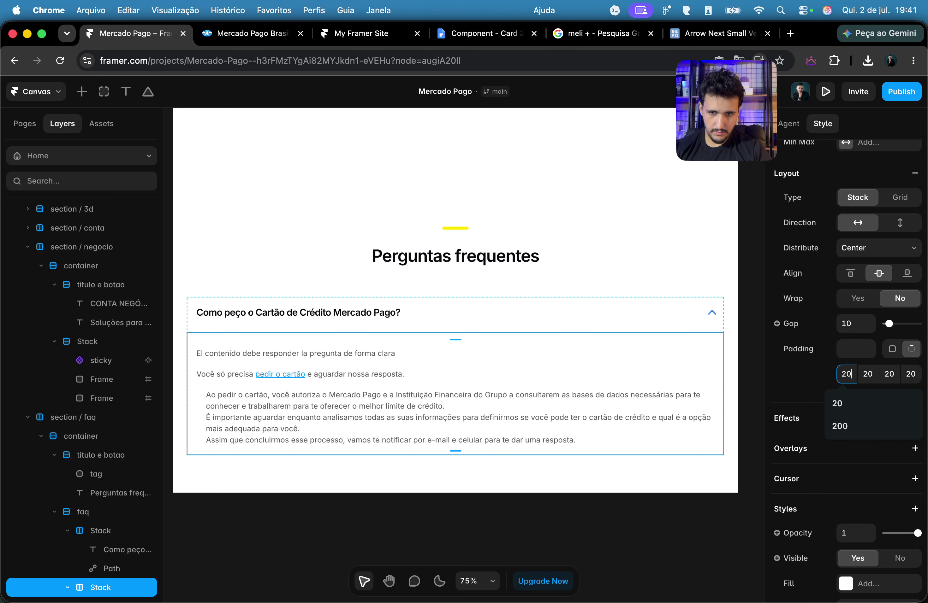
{"action": "left_click", "coordinate": [653, 538]}
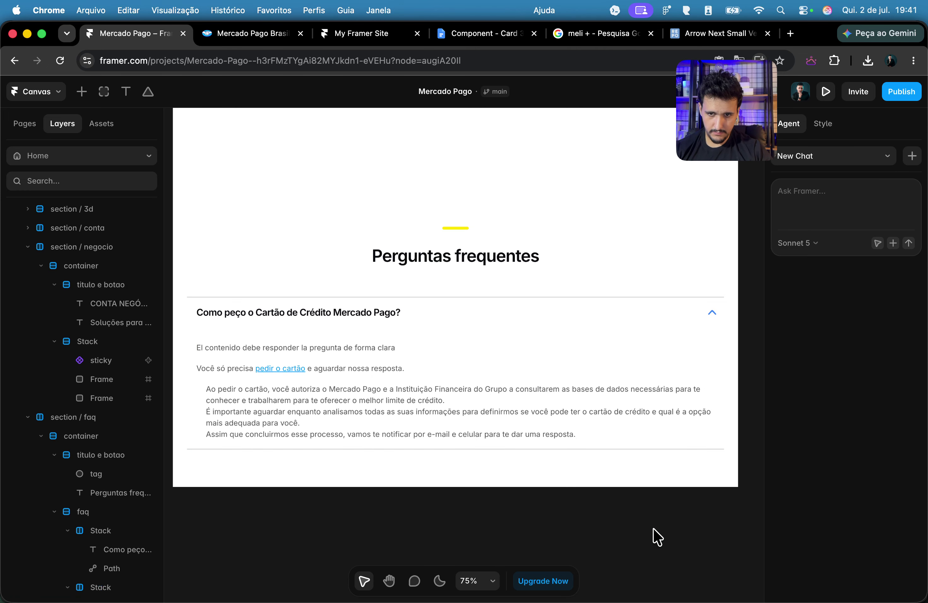
Step: Compare the answer block with the Mercado Pago site and set the answer stack's bottom padding to 32
{"action": "left_click", "coordinate": [613, 436]}
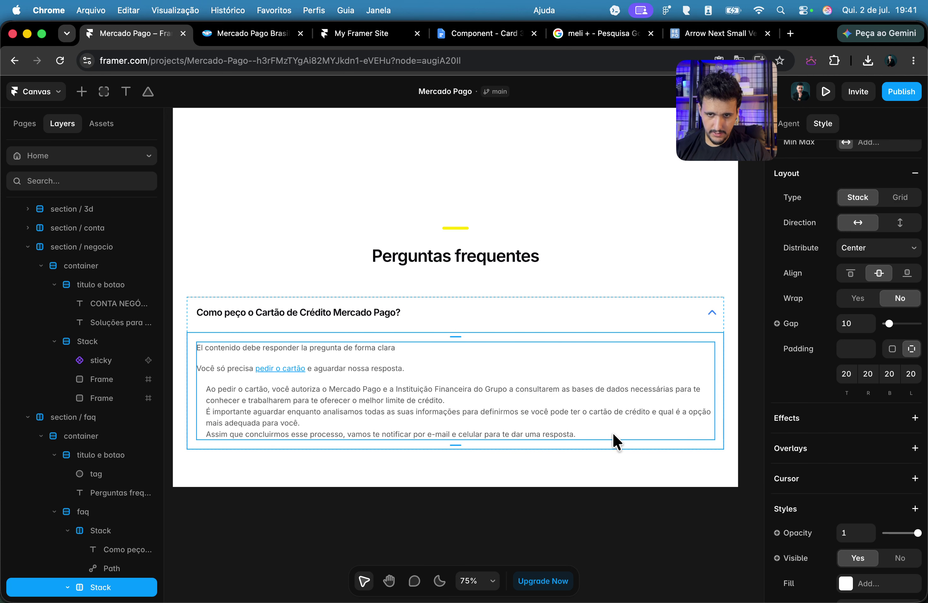
{"action": "left_click", "coordinate": [578, 518]}
{"action": "left_click", "coordinate": [243, 34]}
{"action": "left_click", "coordinate": [135, 34]}
{"action": "left_click", "coordinate": [623, 445]}
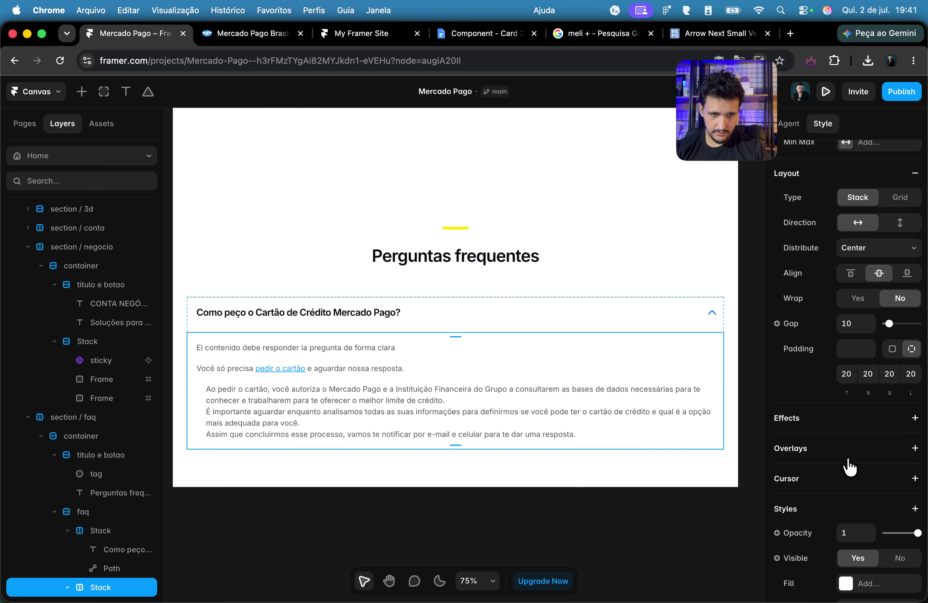
{"action": "left_click", "coordinate": [888, 374]}
{"action": "type", "text": "32"}
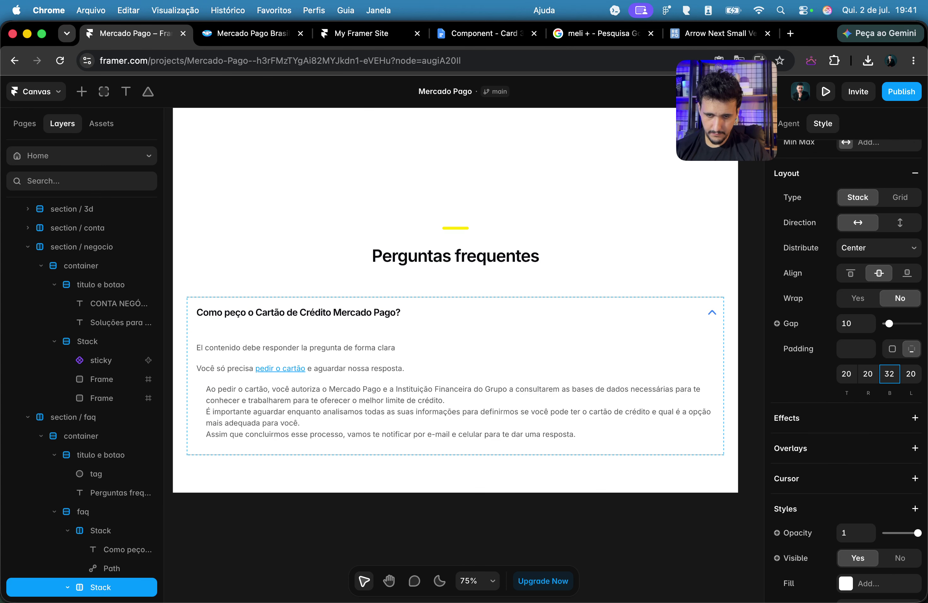
{"action": "left_click", "coordinate": [511, 499]}
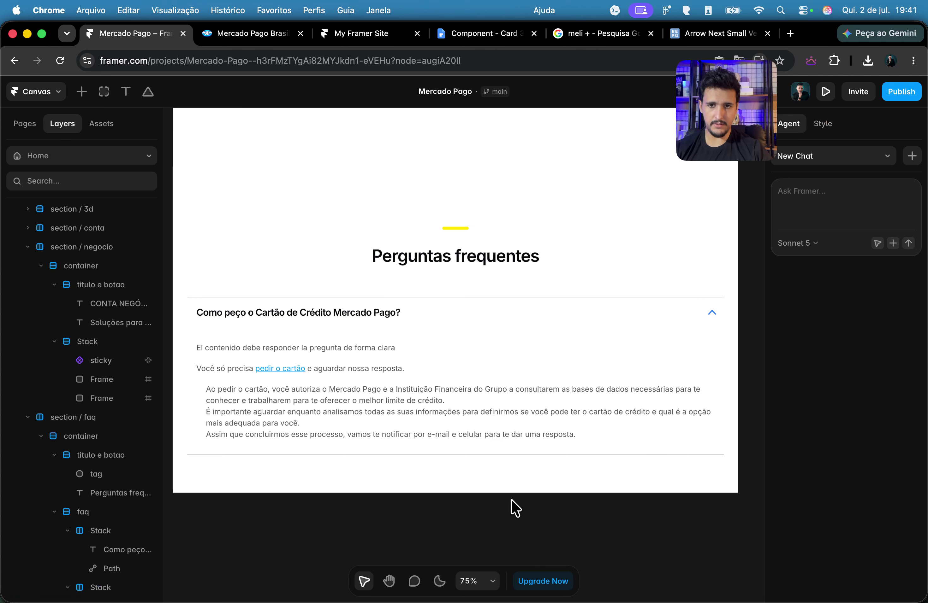
Step: Convert the faq stack into a component named faq
{"action": "left_click", "coordinate": [216, 322]}
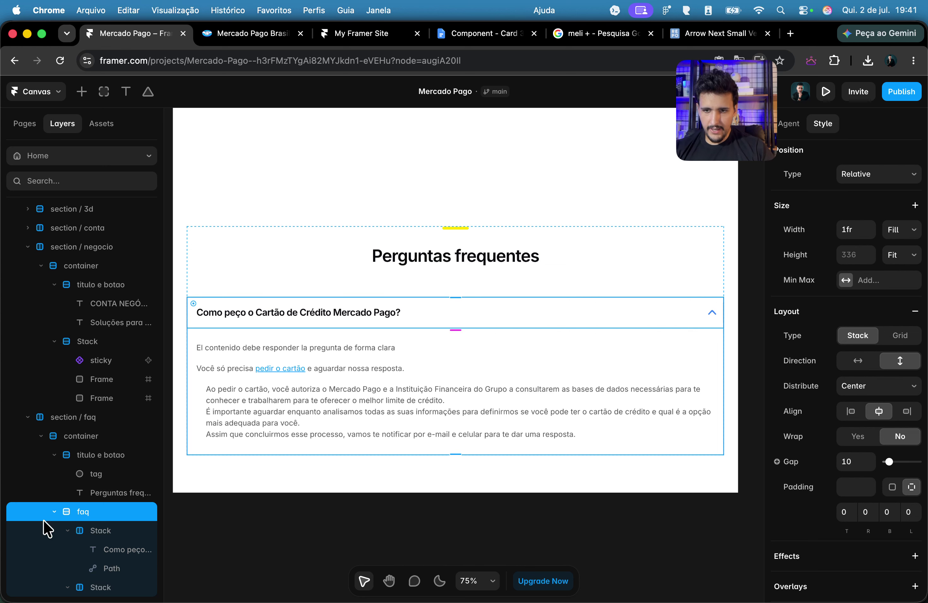
{"action": "left_click", "coordinate": [54, 512]}
{"action": "right_click", "coordinate": [113, 521]}
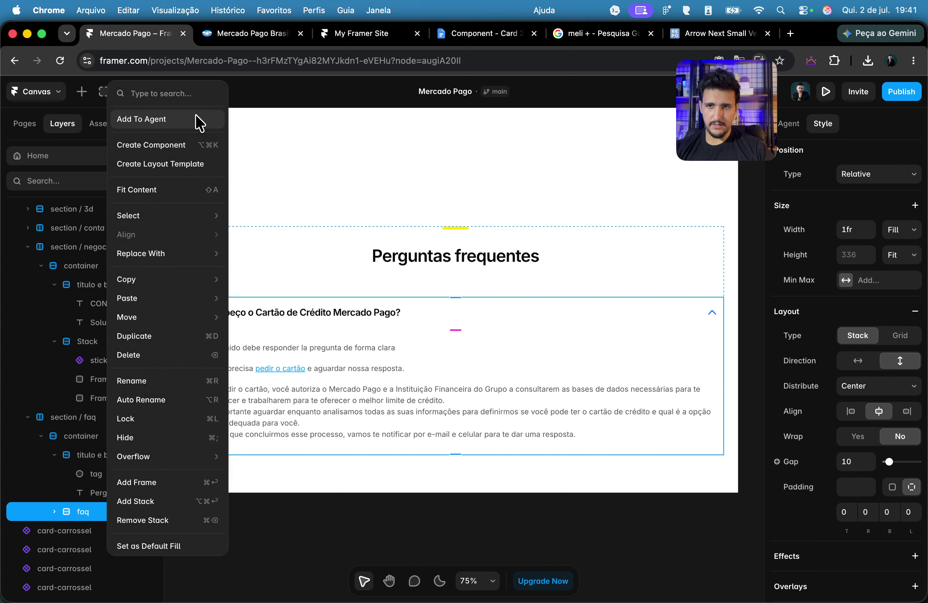
{"action": "left_click", "coordinate": [204, 144]}
{"action": "left_click", "coordinate": [503, 388]}
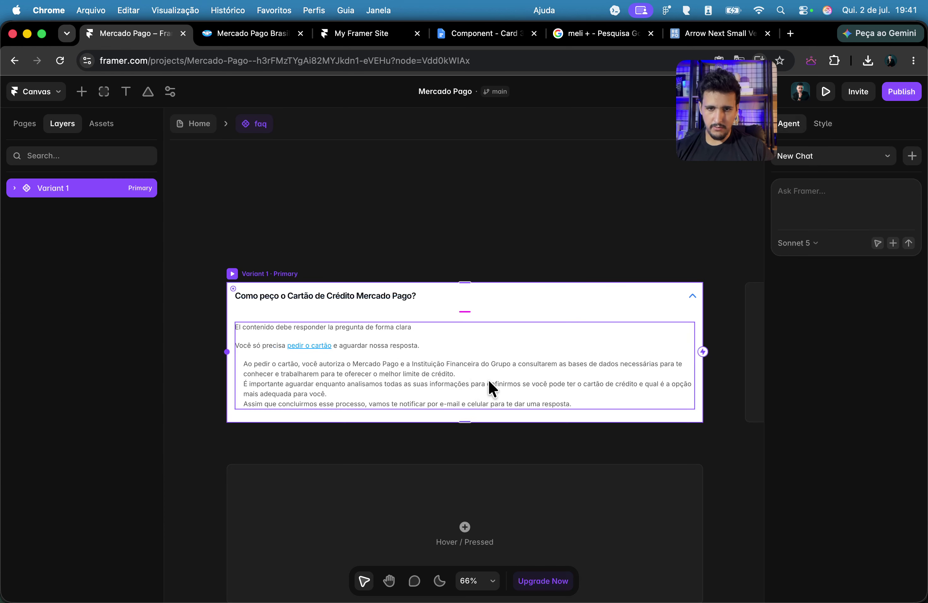
Step: Add a second variant to the faq component and rotate its chevron path to 90° so it points down
{"action": "scroll", "coordinate": [549, 392], "scroll_direction": "right", "scroll_amount": 3}
{"action": "left_click", "coordinate": [728, 279]}
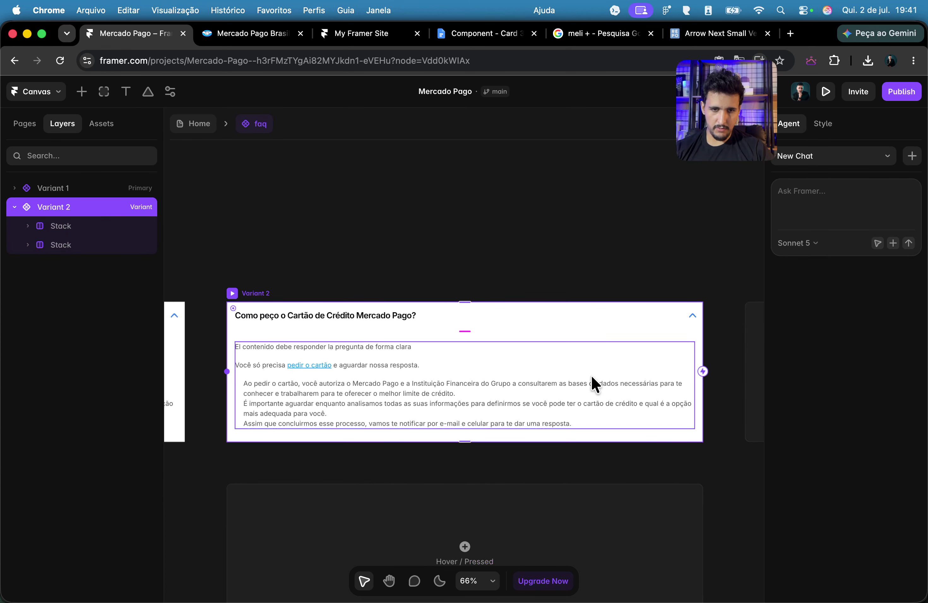
{"action": "scroll", "coordinate": [692, 313], "scroll_direction": "up", "scroll_amount": 5}
{"action": "left_click", "coordinate": [688, 292]}
{"action": "mouse_move", "coordinate": [689, 288]}
{"action": "left_mouse_down"}
{"action": "mouse_move", "coordinate": [688, 304]}
{"action": "mouse_move", "coordinate": [678, 302]}
{"action": "left_mouse_up"}
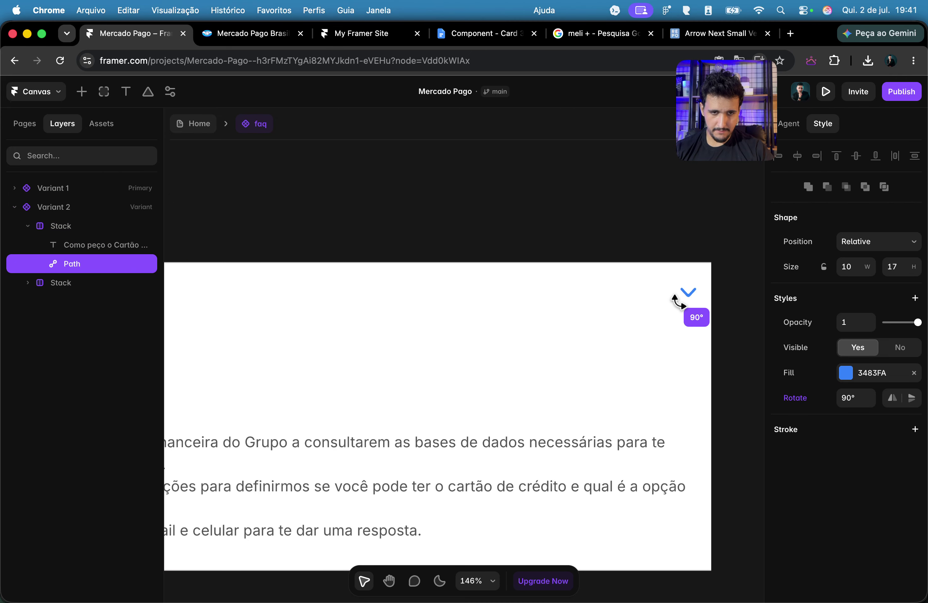
Step: Set the opacity of the answer text in Variant 2 to 0
{"action": "scroll", "coordinate": [522, 372], "scroll_direction": "down", "scroll_amount": 5}
{"action": "left_click", "coordinate": [454, 364]}
{"action": "left_click", "coordinate": [442, 344]}
{"action": "left_click", "coordinate": [449, 349]}
{"action": "left_click", "coordinate": [450, 344]}
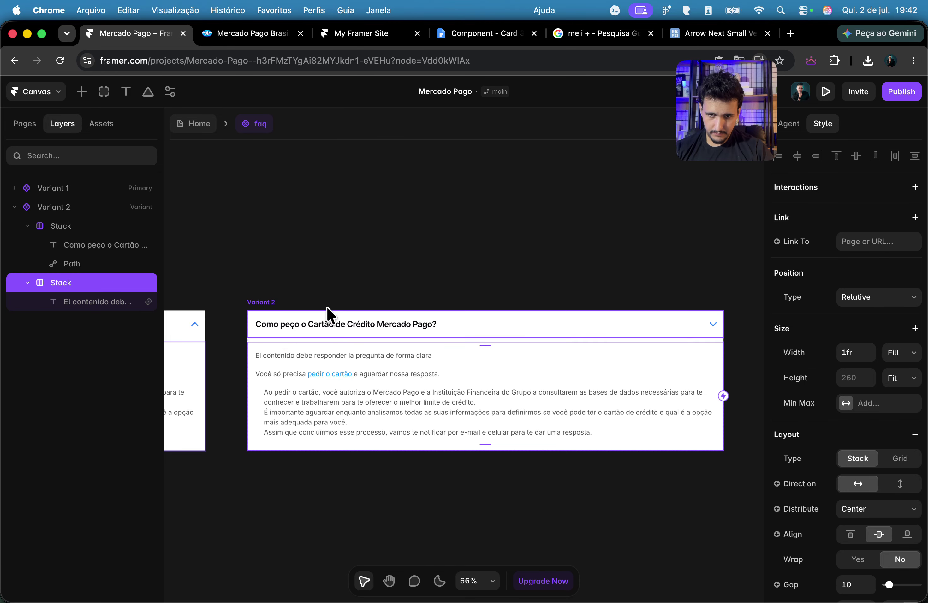
{"action": "left_click", "coordinate": [273, 358]}
{"action": "scroll", "coordinate": [882, 358], "scroll_direction": "down", "scroll_amount": 6}
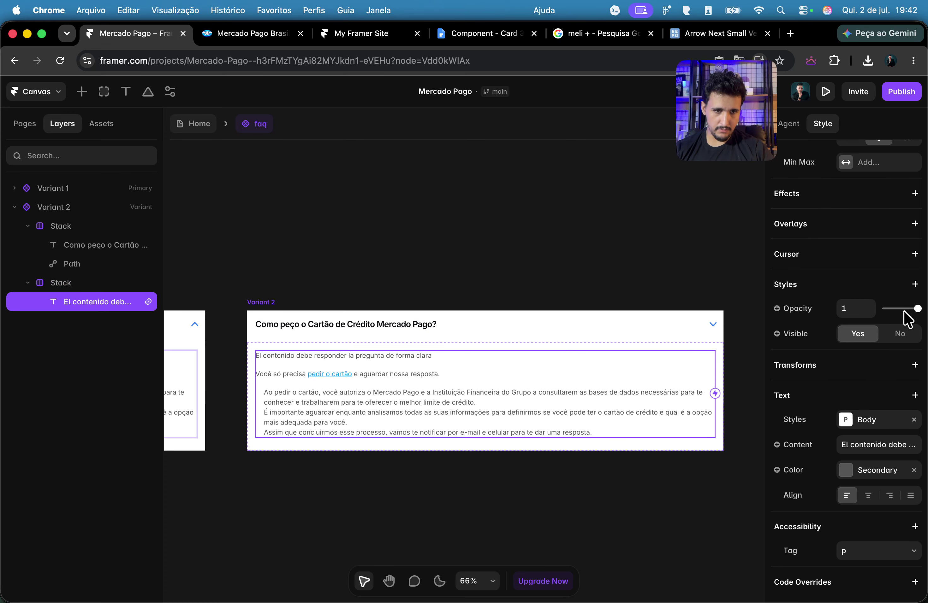
{"action": "left_click_drag", "start_coordinate": [913, 308], "coordinate": [851, 313]}
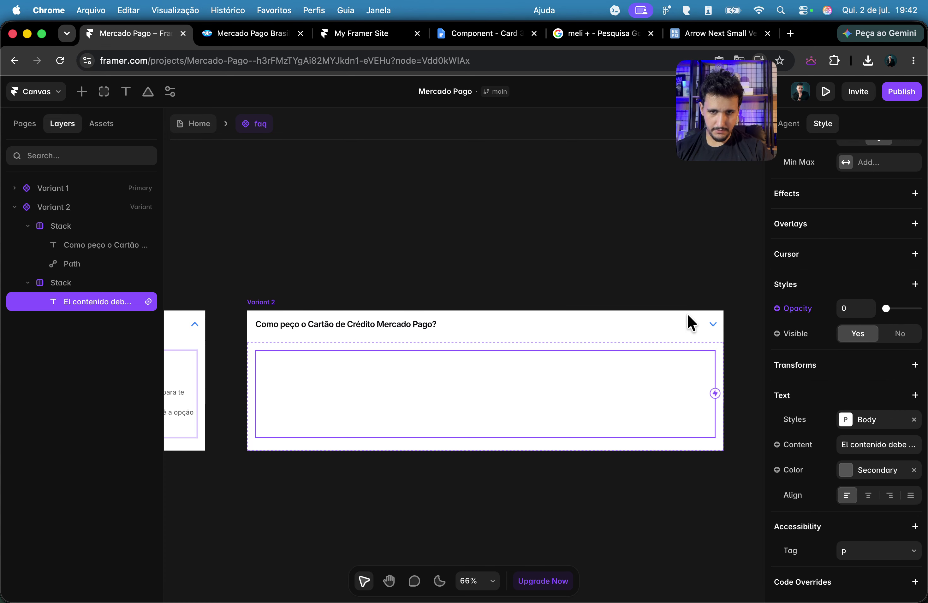
Step: Switch Variant 2's height to Fixed and shrink it to about 175
{"action": "left_click", "coordinate": [673, 312]}
{"action": "left_click", "coordinate": [910, 344]}
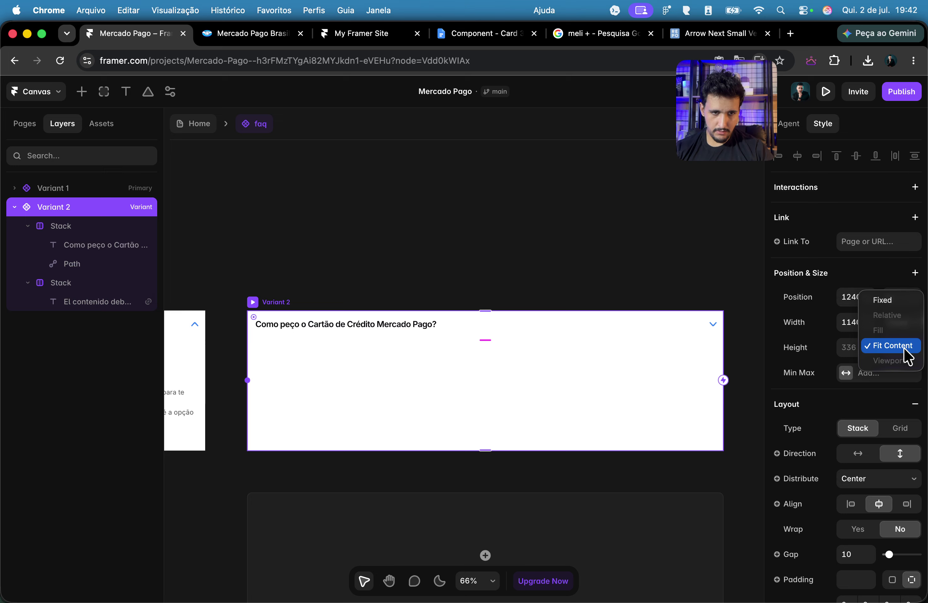
{"action": "key", "text": "Escape"}
{"action": "left_click", "coordinate": [901, 347]}
{"action": "left_click", "coordinate": [878, 301]}
{"action": "left_click", "coordinate": [543, 448]}
{"action": "left_click", "coordinate": [253, 302]}
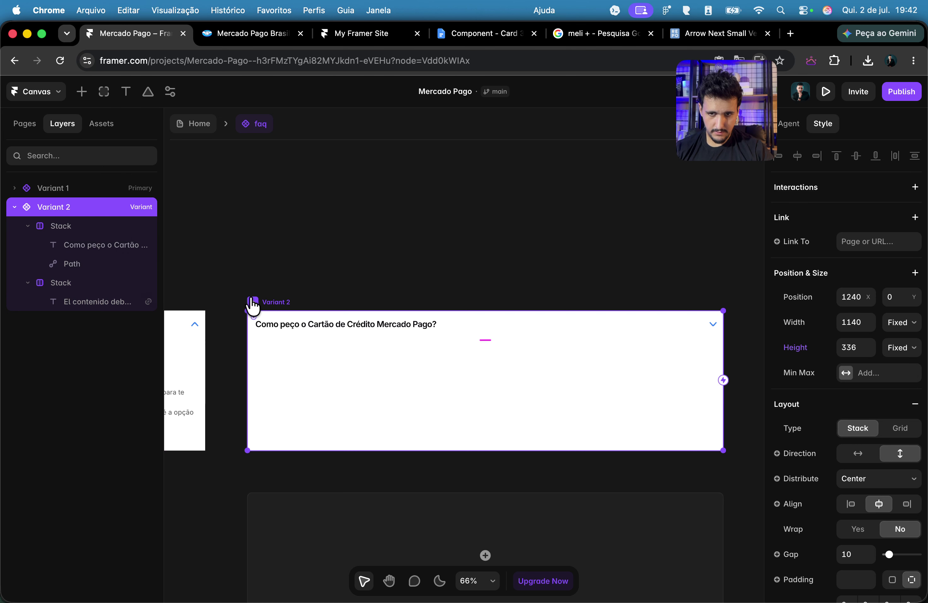
{"action": "left_click_drag", "start_coordinate": [477, 451], "coordinate": [427, 384]}
Step: Set Variant 1's stack distribution to Start
{"action": "scroll", "coordinate": [427, 384], "scroll_direction": "left", "scroll_amount": 10}
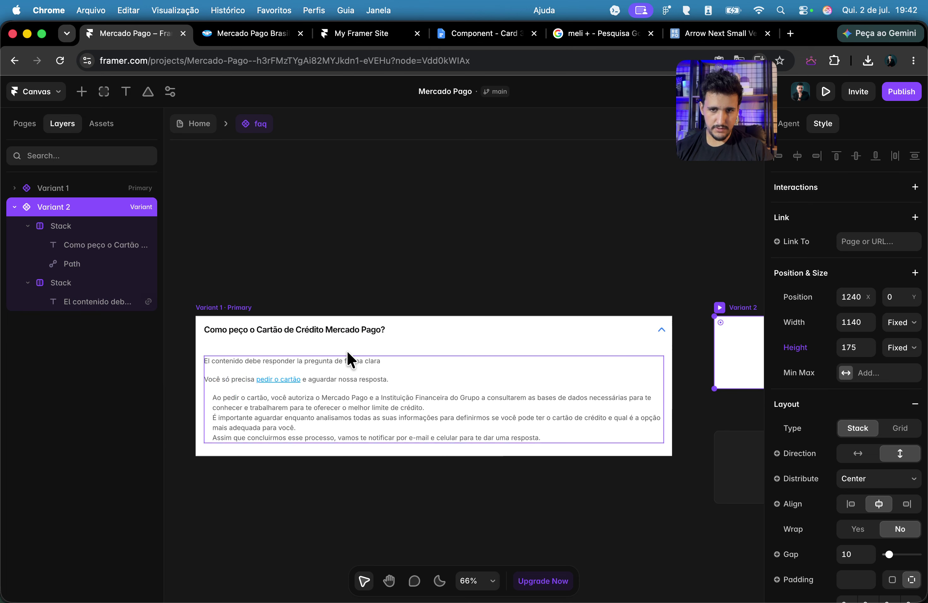
{"action": "left_click", "coordinate": [235, 307]}
{"action": "left_click", "coordinate": [879, 386]}
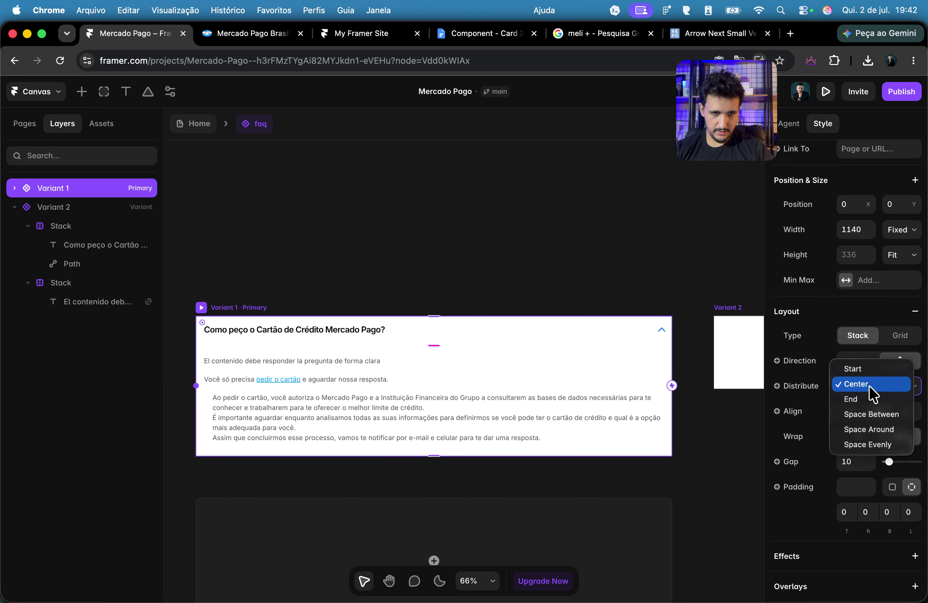
{"action": "left_click", "coordinate": [864, 368]}
Step: Shrink Variant 2's fixed height to 75 so only the question row fits
{"action": "scroll", "coordinate": [458, 358], "scroll_direction": "right", "scroll_amount": 10}
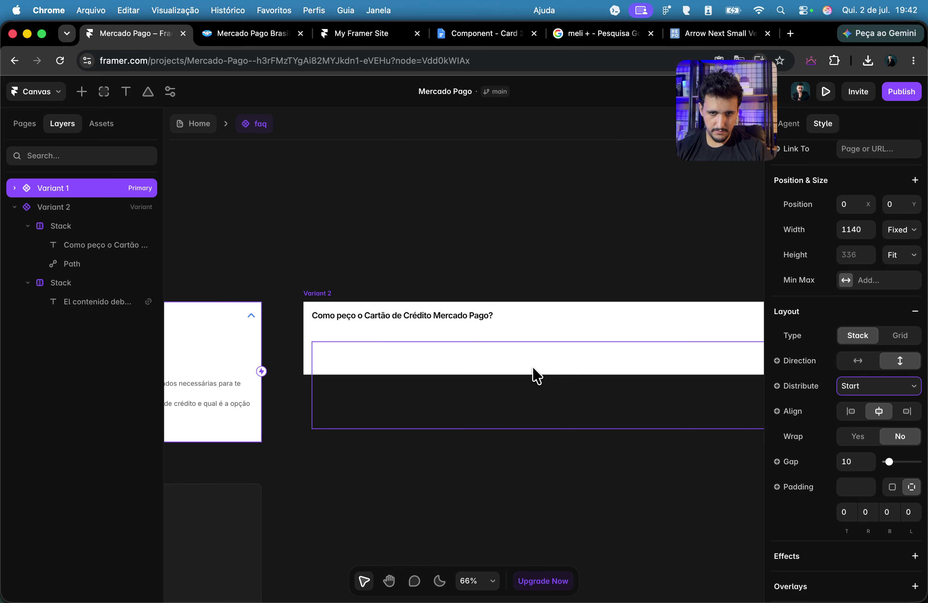
{"action": "left_click", "coordinate": [315, 295]}
{"action": "left_click_drag", "start_coordinate": [557, 375], "coordinate": [555, 334]}
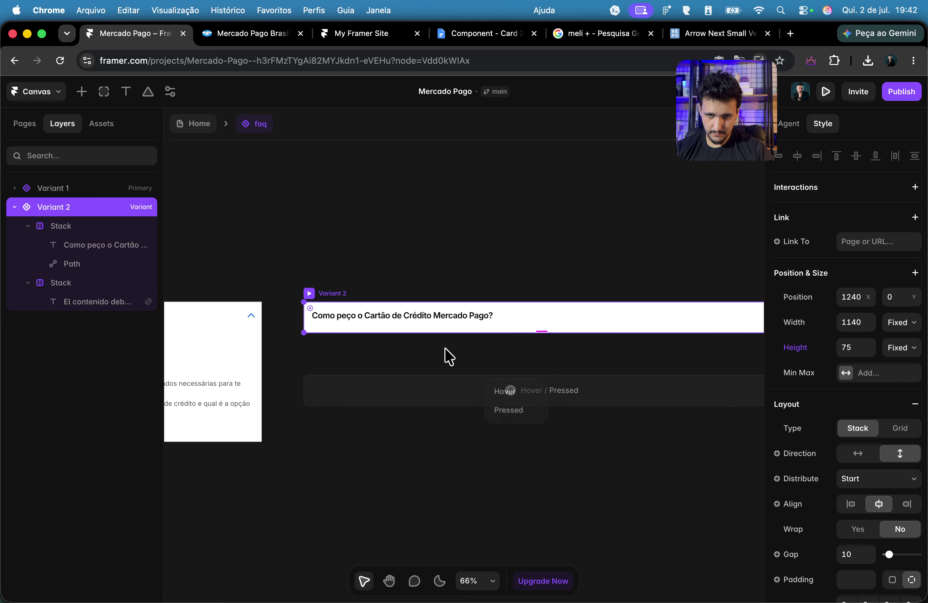
{"action": "left_click", "coordinate": [433, 346]}
{"action": "scroll", "coordinate": [450, 359], "scroll_direction": "right", "scroll_amount": 5}
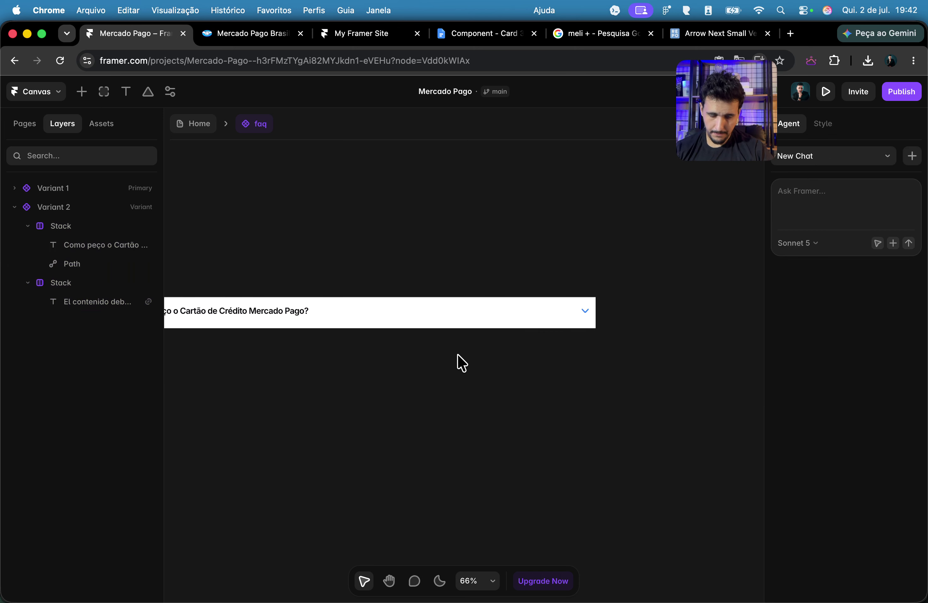
{"action": "scroll", "coordinate": [456, 363], "scroll_direction": "left", "scroll_amount": 10}
{"action": "scroll", "coordinate": [274, 298], "scroll_direction": "left", "scroll_amount": 4}
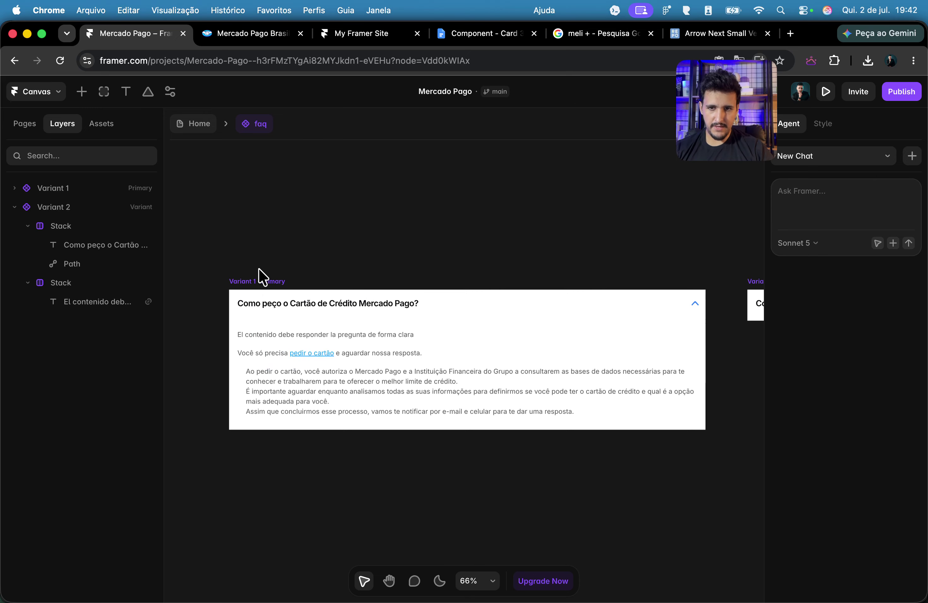
Step: Add a Click interaction with no delay that takes Variant 1 to Variant 2
{"action": "left_click", "coordinate": [303, 279]}
{"action": "scroll", "coordinate": [634, 355], "scroll_direction": "right", "scroll_amount": 5}
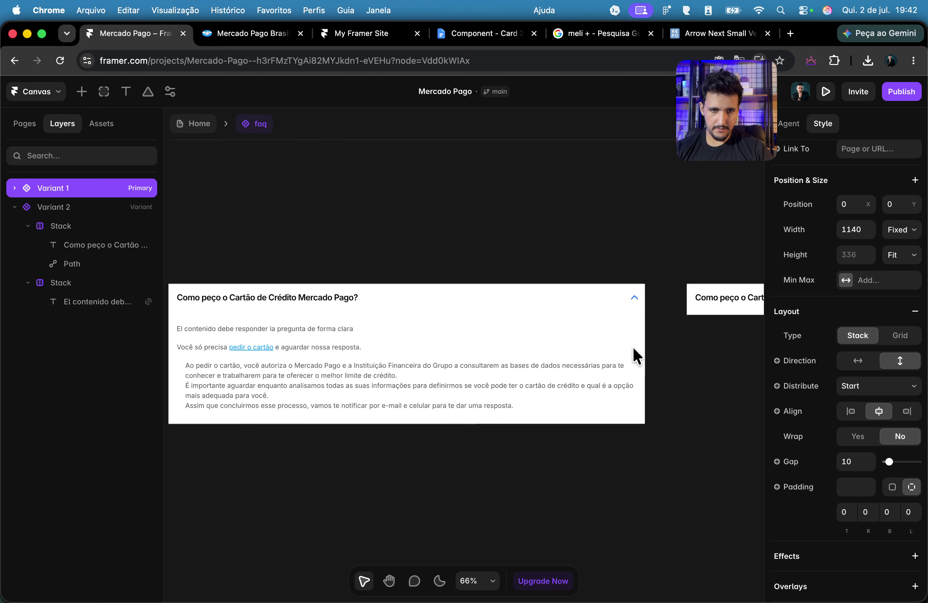
{"action": "left_click_drag", "start_coordinate": [504, 357], "coordinate": [586, 296]}
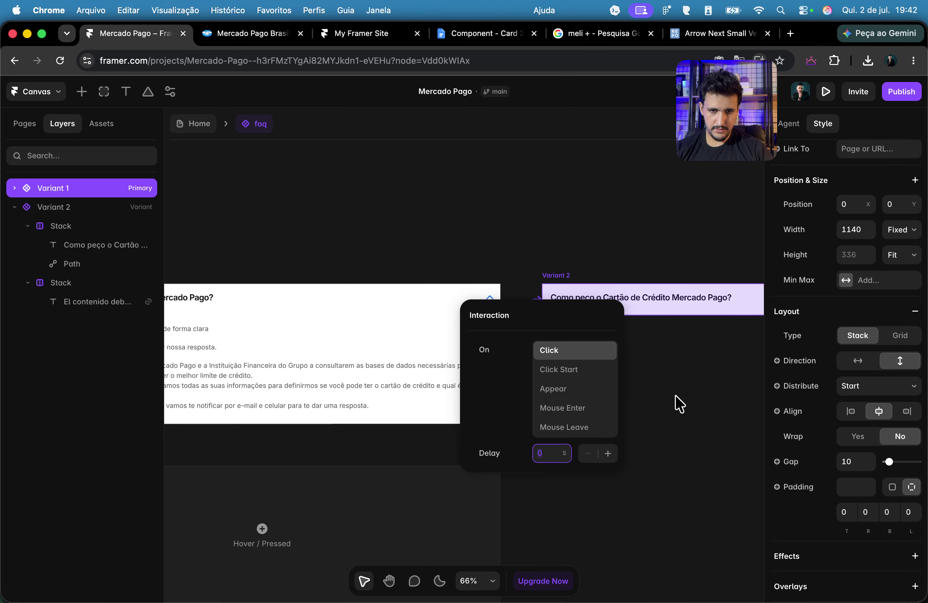
{"action": "left_click", "coordinate": [657, 396]}
Step: Add a Click interaction that takes Variant 2 back to Variant 1
{"action": "scroll", "coordinate": [509, 345], "scroll_direction": "right", "scroll_amount": 4}
{"action": "scroll", "coordinate": [412, 299], "scroll_direction": "down", "scroll_amount": 5}
{"action": "left_click", "coordinate": [418, 300]}
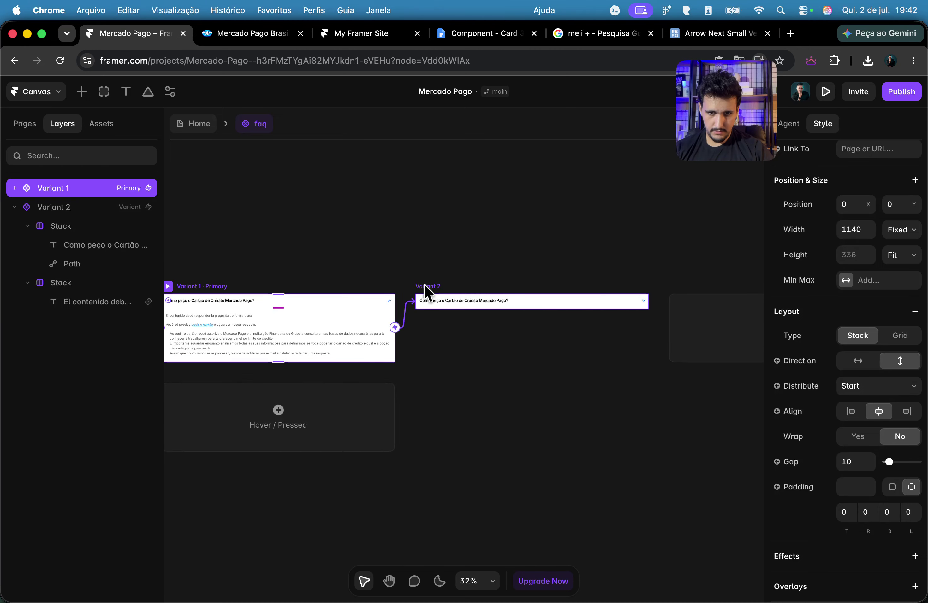
{"action": "scroll", "coordinate": [653, 302], "scroll_direction": "up", "scroll_amount": 3}
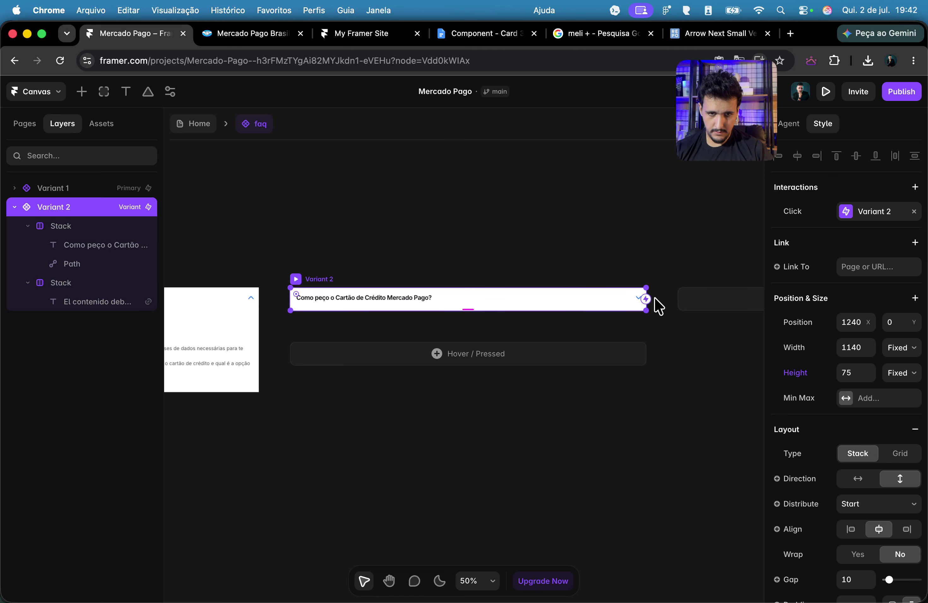
{"action": "left_click_drag", "start_coordinate": [337, 368], "coordinate": [230, 350]}
{"action": "left_click", "coordinate": [455, 496]}
Step: Change Variant 1's transition from Spring to Ease, using Ease In Out
{"action": "scroll", "coordinate": [461, 489], "scroll_direction": "left", "scroll_amount": 6}
{"action": "left_click", "coordinate": [340, 290]}
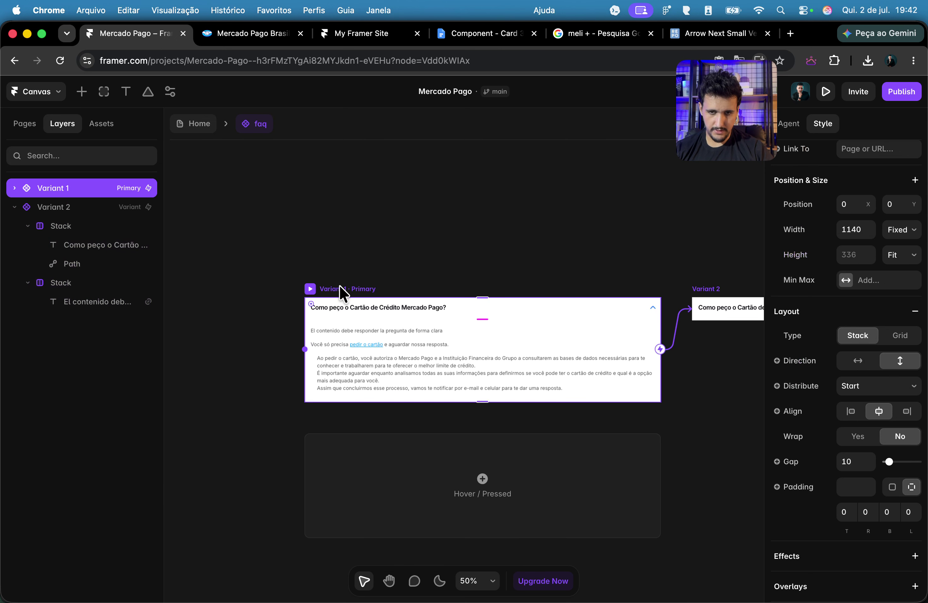
{"action": "scroll", "coordinate": [886, 321], "scroll_direction": "down", "scroll_amount": 6}
{"action": "left_click", "coordinate": [857, 426]}
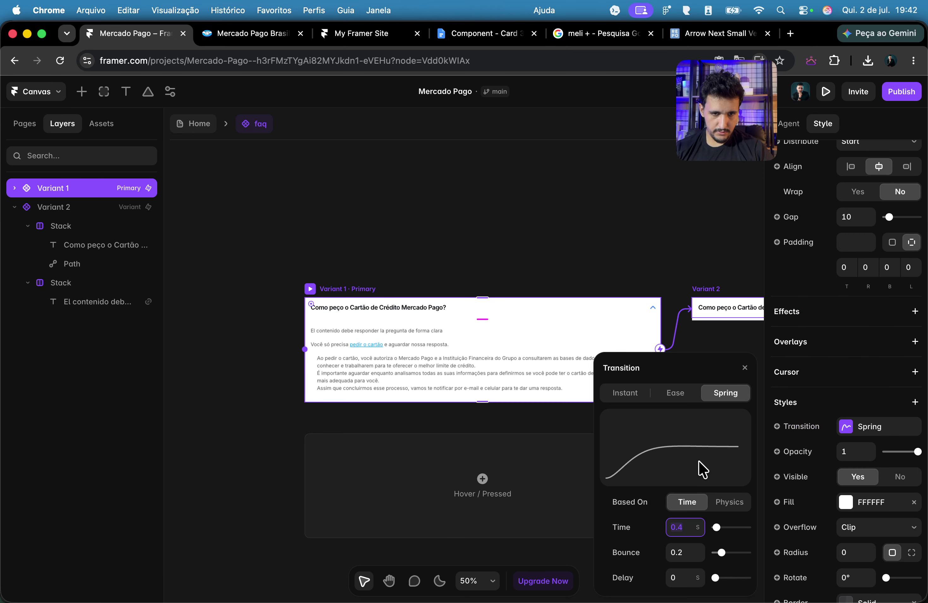
{"action": "left_click", "coordinate": [675, 393]}
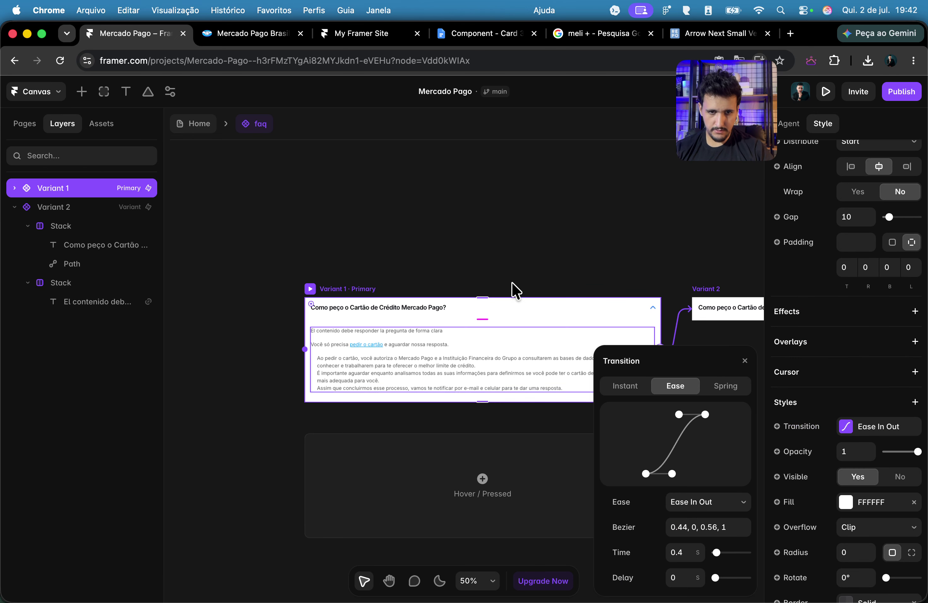
Step: Return to the Home page and switch the faq instance to the collapsed Variant 2
{"action": "left_click", "coordinate": [194, 127]}
{"action": "scroll", "coordinate": [924, 452], "scroll_direction": "down", "scroll_amount": 3}
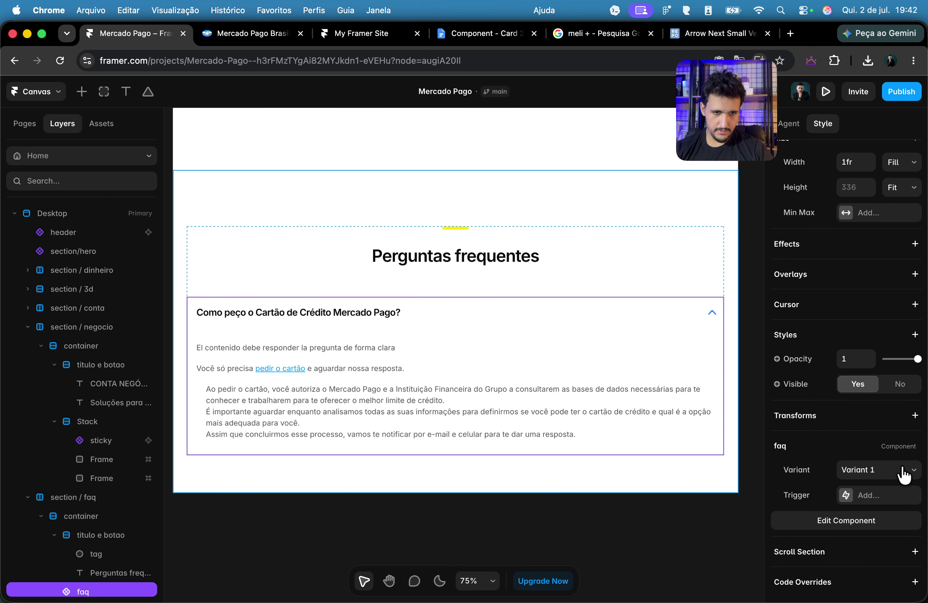
{"action": "left_click", "coordinate": [903, 474]}
{"action": "left_click", "coordinate": [895, 483]}
{"action": "left_click", "coordinate": [660, 482]}
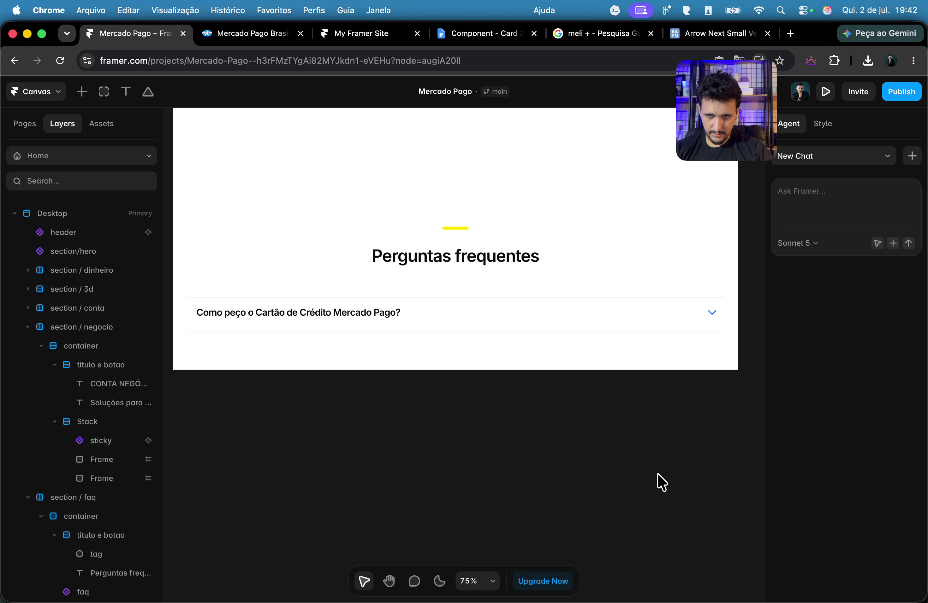
Step: Duplicate the collapsed faq item twice to match the three questions on the Mercado Pago site
{"action": "left_click", "coordinate": [552, 312]}
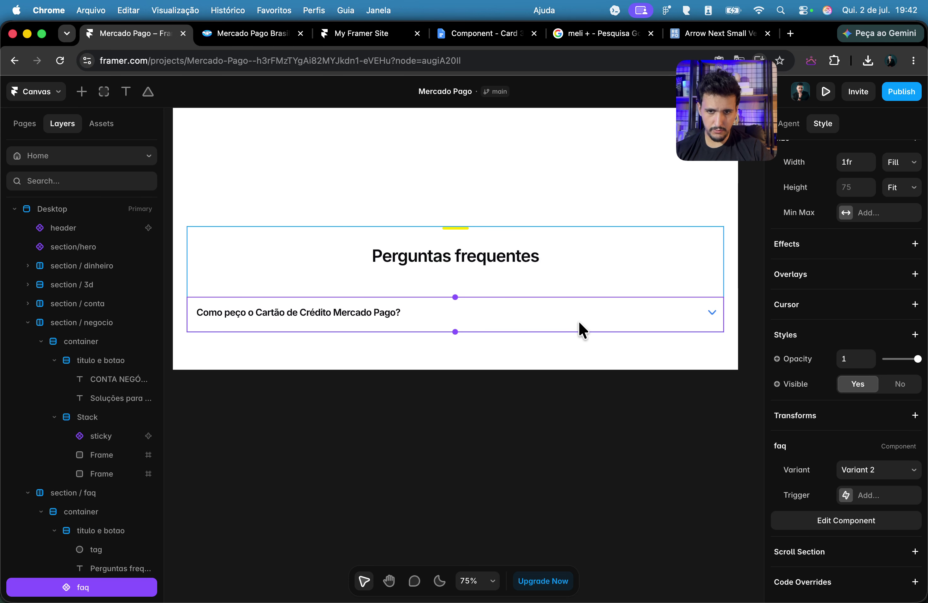
{"action": "key", "text": "super+d"}
{"action": "left_click", "coordinate": [243, 34]}
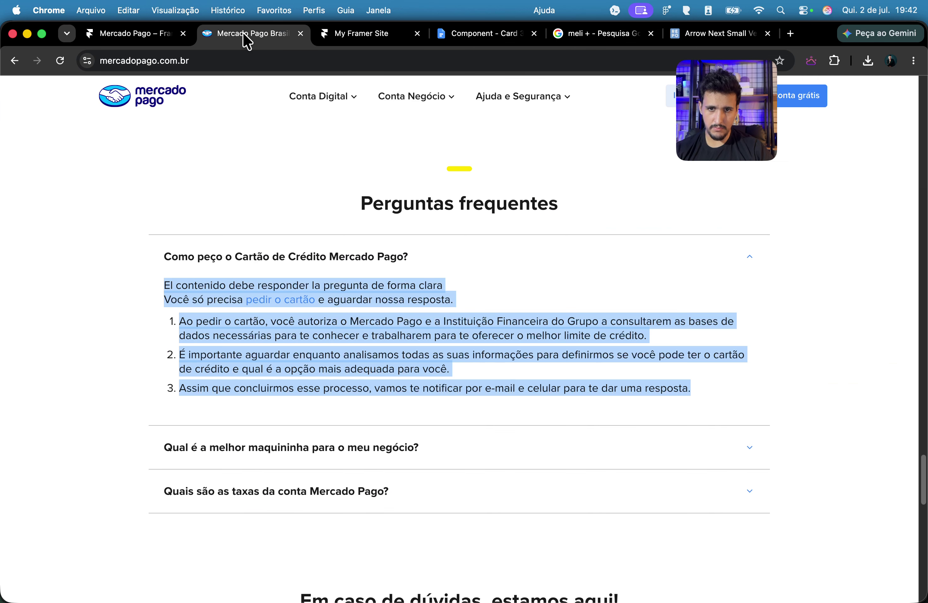
{"action": "left_click", "coordinate": [121, 35]}
{"action": "key", "text": "super+d"}
Step: Select the three collapsed faq items together and wrap them in a vertical stack
{"action": "left_click", "coordinate": [477, 386], "text": "shift"}
{"action": "left_click", "coordinate": [484, 314], "text": "shift"}
{"action": "key", "text": "shift+a"}
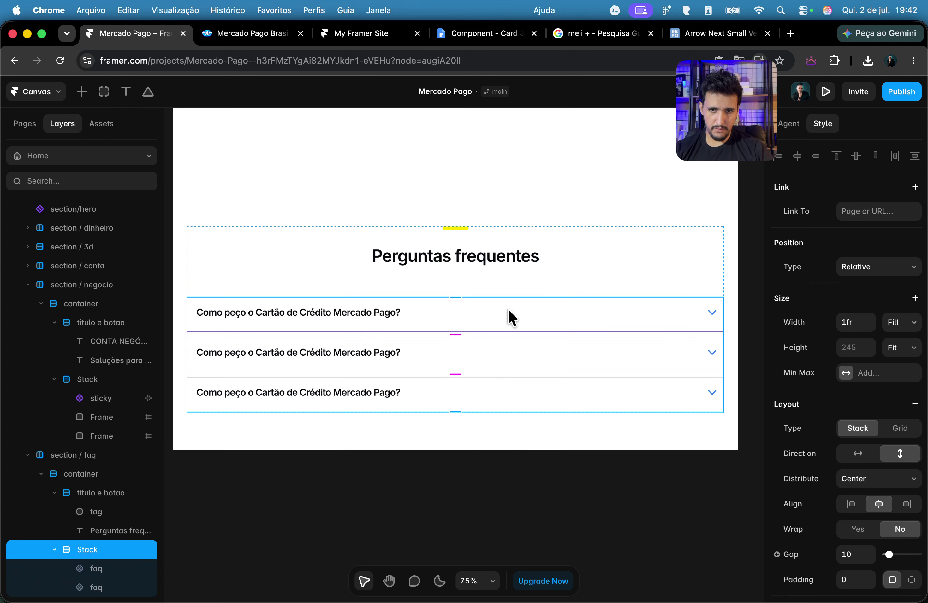
Step: Try a gap of 32 between the faq items in the new stack
{"action": "left_click", "coordinate": [855, 555]}
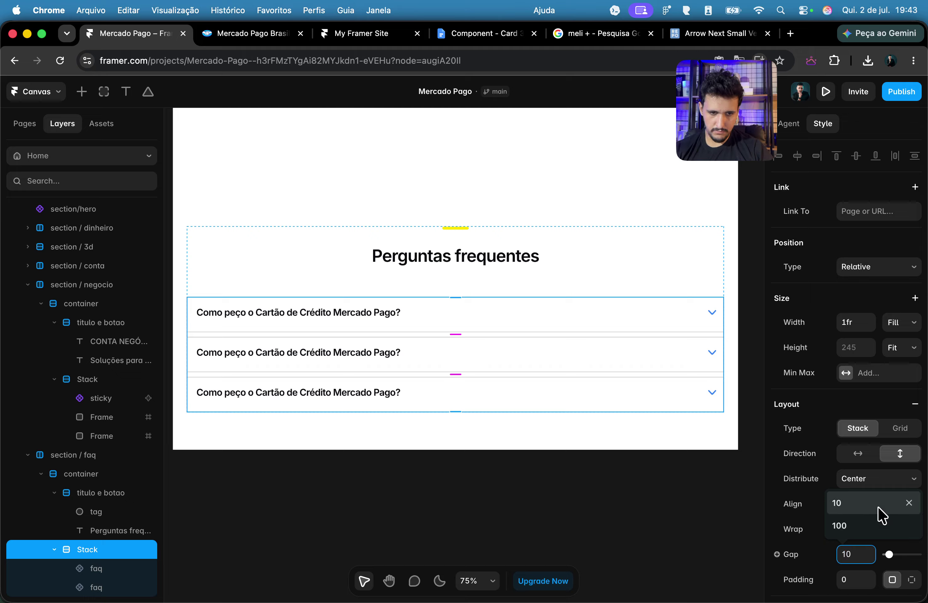
{"action": "type", "text": "3"}
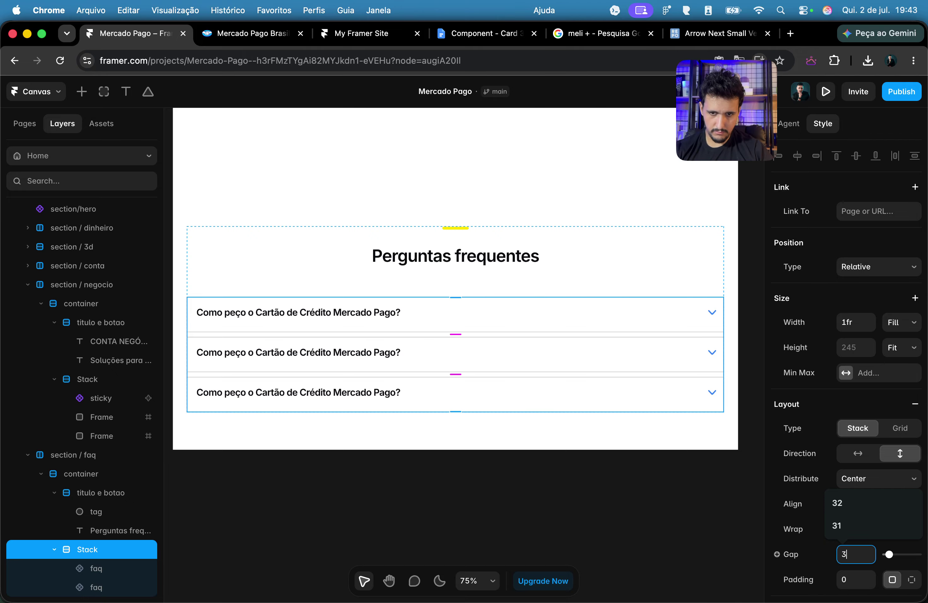
{"action": "type", "text": "2"}
{"action": "left_click", "coordinate": [631, 548]}
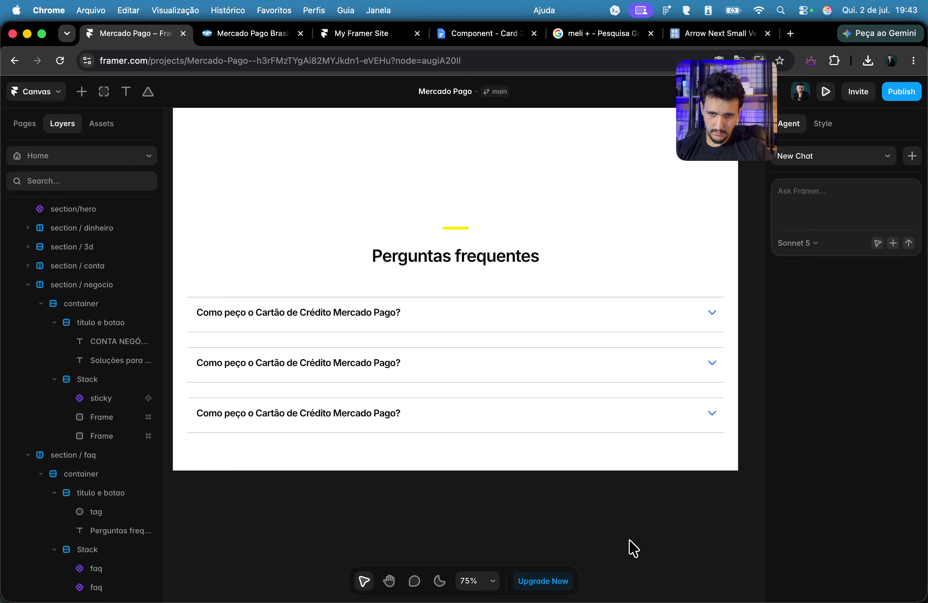
Step: Set the faq stack's gap to 0 so the items sit directly against each other
{"action": "left_click", "coordinate": [578, 341]}
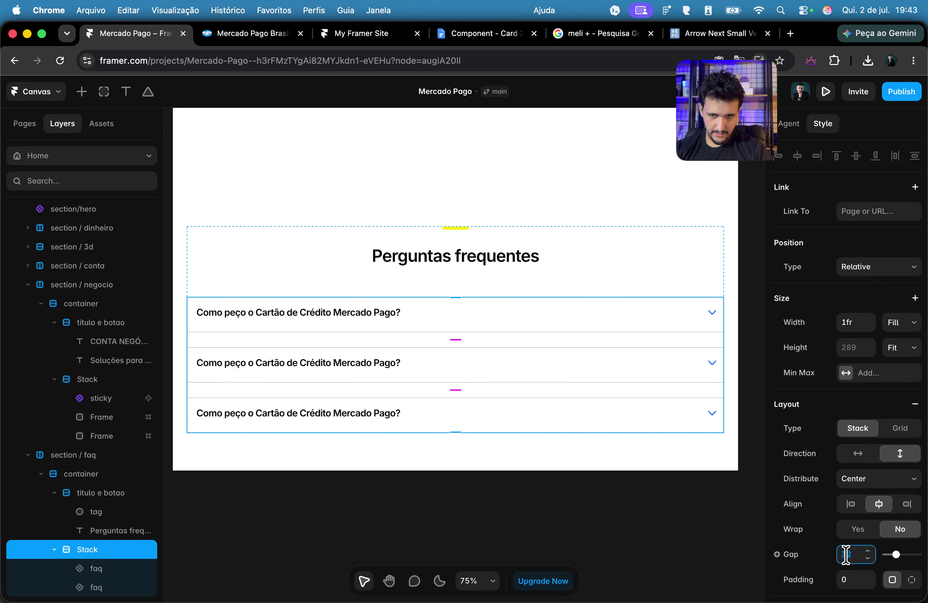
{"action": "type", "text": "0"}
{"action": "key", "text": "Return"}
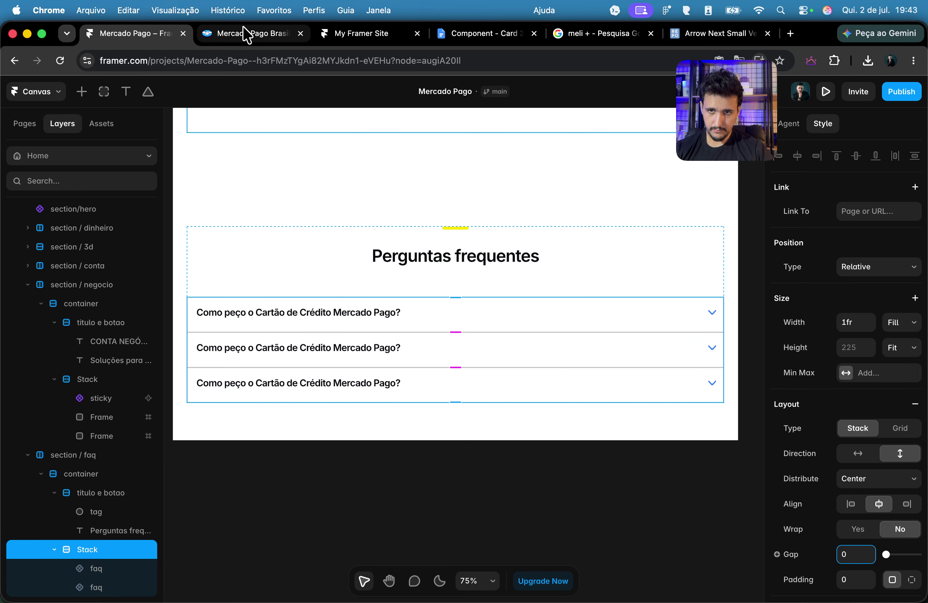
Step: Collapse the first question on the Mercado Pago site, compare the closed accordion's spacing, and return to the Framer project
{"action": "left_click", "coordinate": [245, 33]}
{"action": "left_click", "coordinate": [340, 258]}
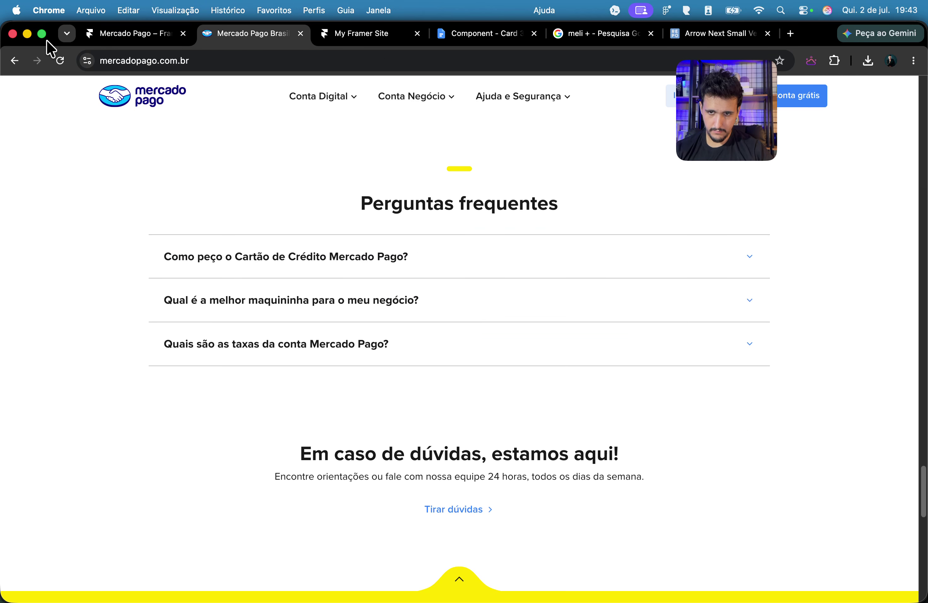
{"action": "left_click", "coordinate": [109, 39]}
{"action": "left_click", "coordinate": [320, 489]}
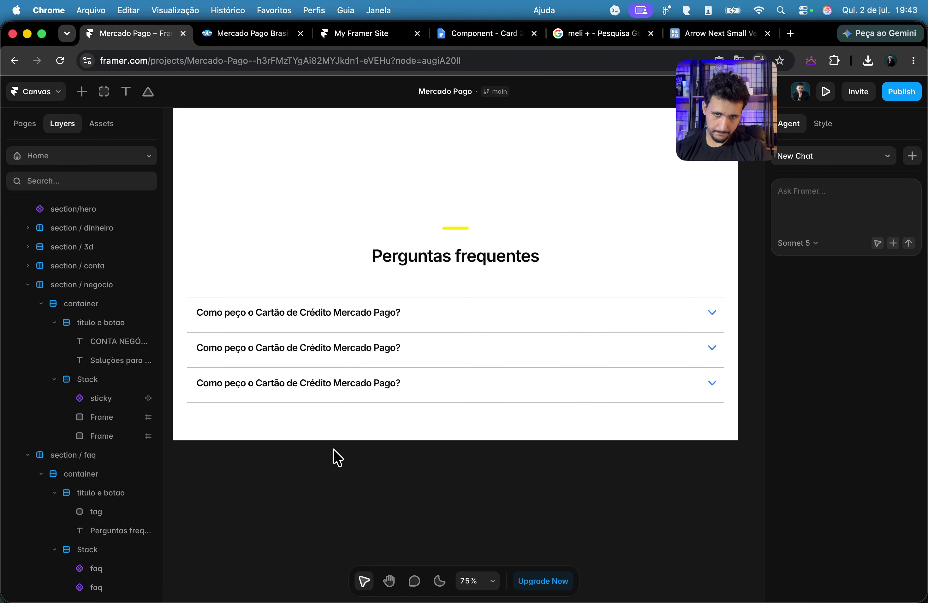
Step: Open the faq component from the first item and select the question title in Variant 1
{"action": "left_click", "coordinate": [320, 348]}
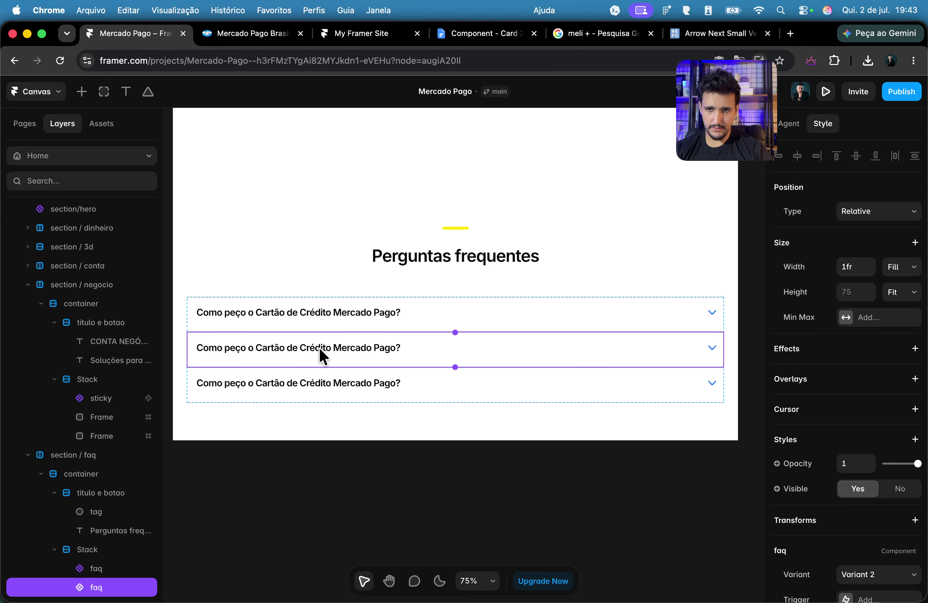
{"action": "left_click", "coordinate": [321, 309]}
{"action": "double_click", "coordinate": [320, 306]}
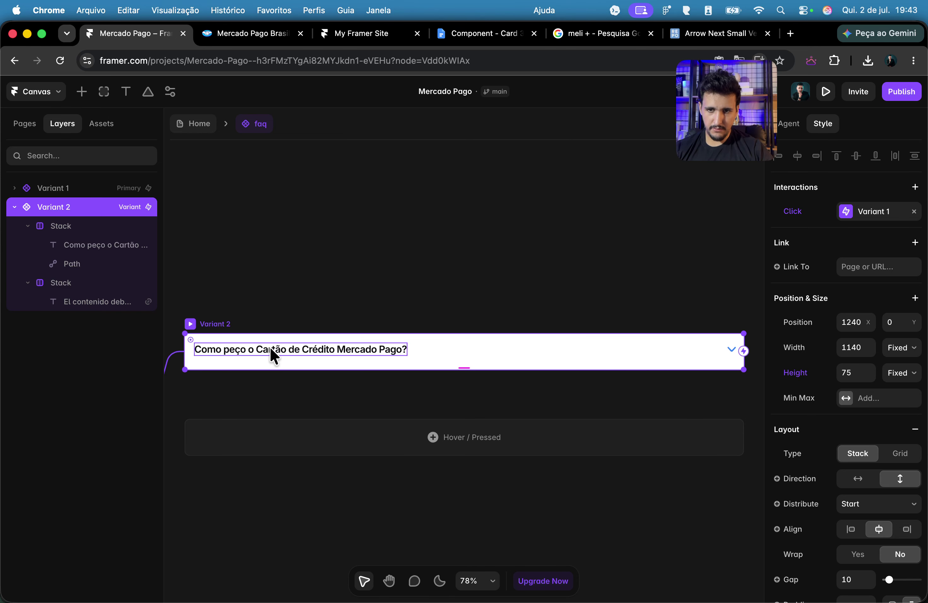
{"action": "left_click", "coordinate": [578, 339]}
{"action": "left_click", "coordinate": [578, 339]}
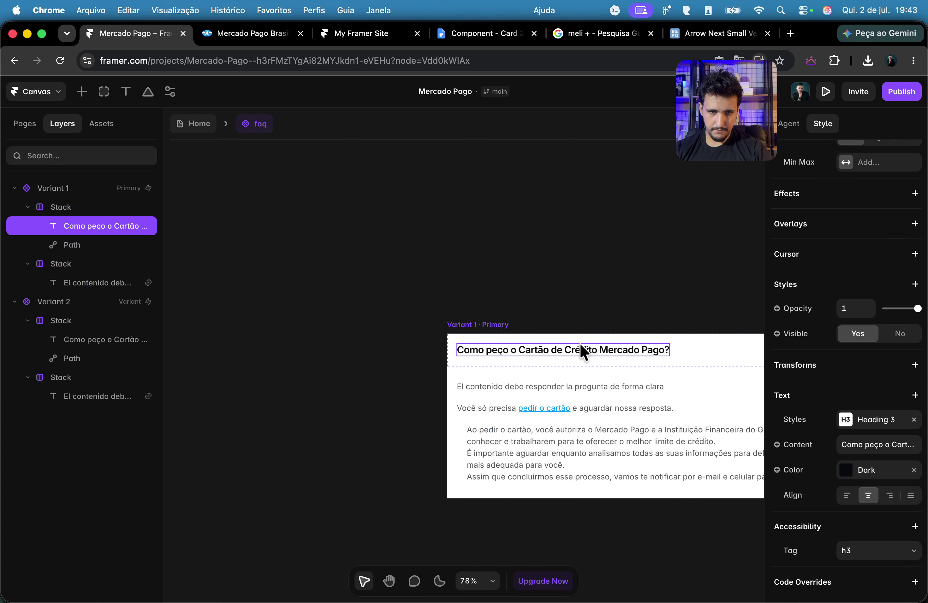
Step: Give Variant 1's question title a Fixed width, widen it almost to the arrow, and align its text left
{"action": "scroll", "coordinate": [667, 335], "scroll_direction": "right", "scroll_amount": 5}
{"action": "left_click", "coordinate": [905, 360]}
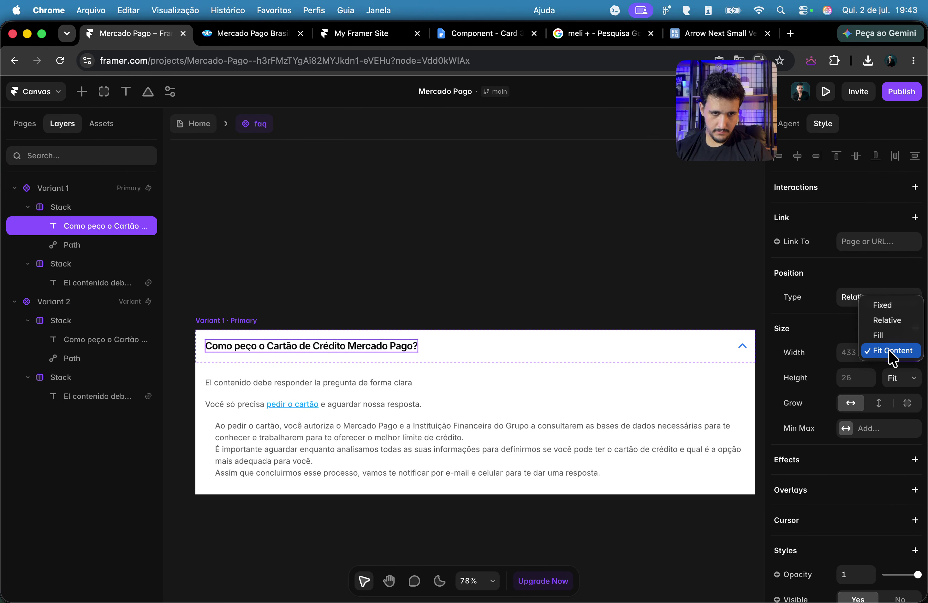
{"action": "left_click", "coordinate": [896, 351]}
{"action": "left_click", "coordinate": [895, 350]}
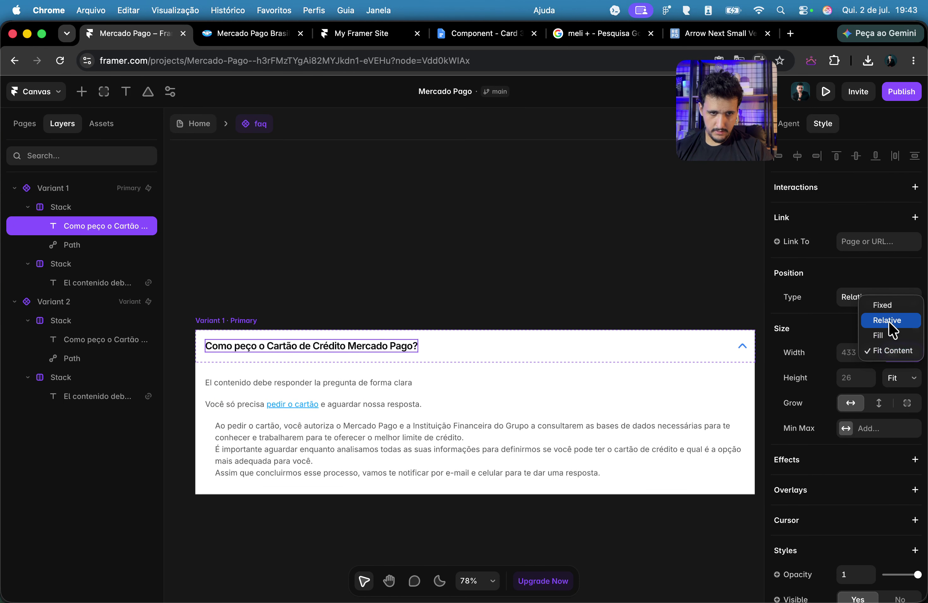
{"action": "left_click", "coordinate": [894, 305]}
{"action": "left_click_drag", "start_coordinate": [422, 345], "coordinate": [655, 346]}
{"action": "scroll", "coordinate": [921, 433], "scroll_direction": "down", "scroll_amount": 6}
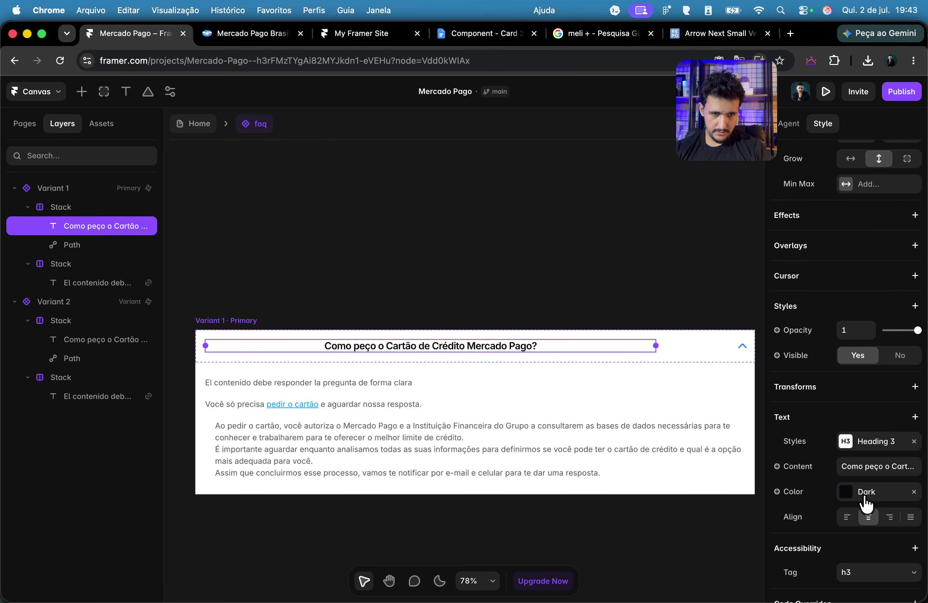
{"action": "left_click", "coordinate": [848, 518]}
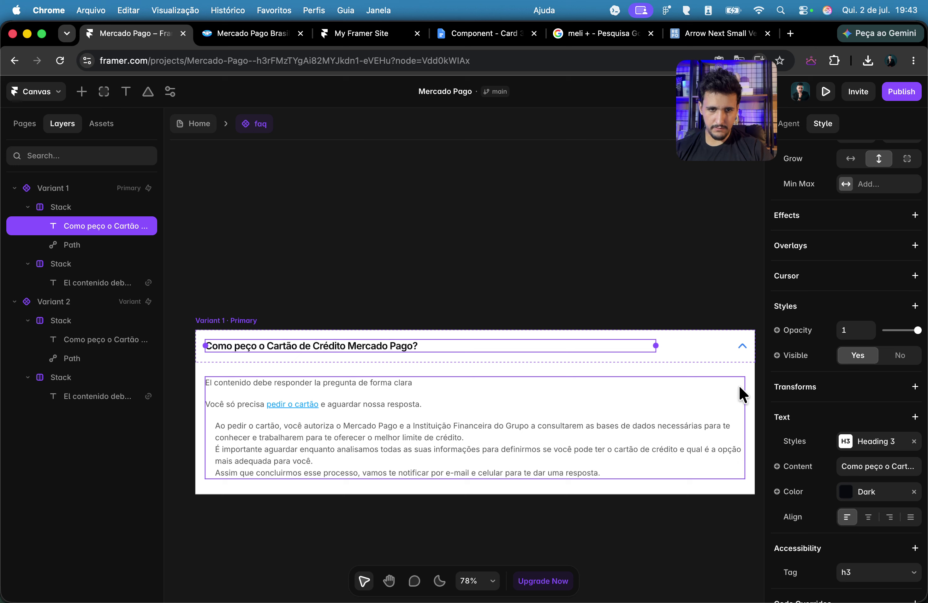
Step: Set the width of Variant 1's question title to Fill
{"action": "scroll", "coordinate": [862, 352], "scroll_direction": "up", "scroll_amount": 6}
{"action": "left_click", "coordinate": [902, 353]}
{"action": "left_click", "coordinate": [881, 379]}
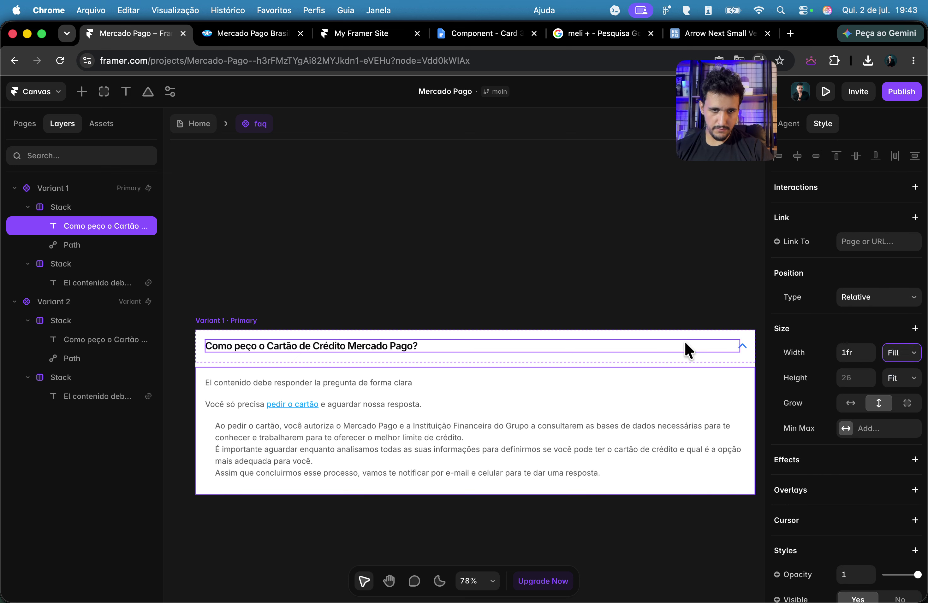
Step: Create a Plain Text variable for the content of Variant 1's question title
{"action": "scroll", "coordinate": [864, 425], "scroll_direction": "down", "scroll_amount": 3}
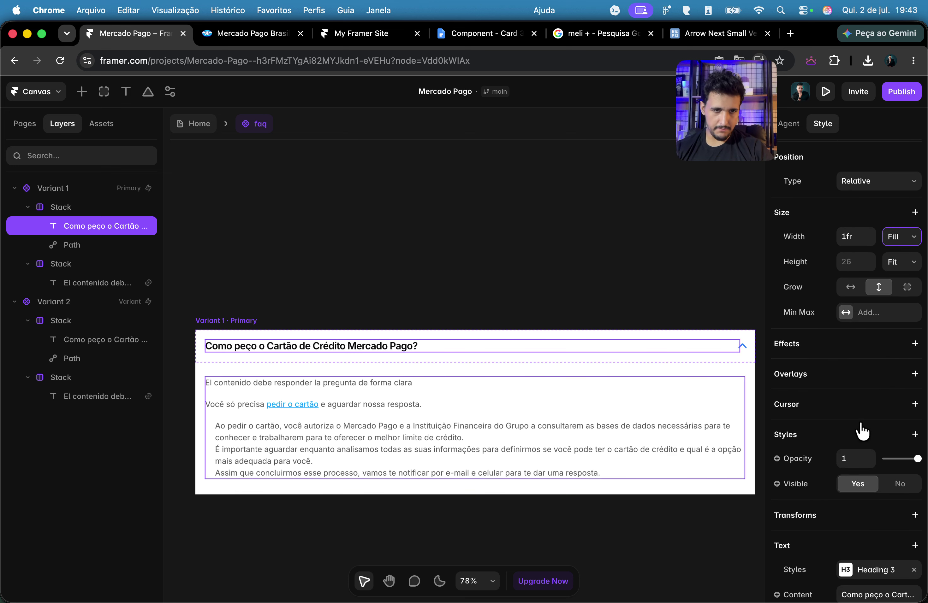
{"action": "left_click", "coordinate": [808, 595]}
{"action": "mouse_move", "coordinate": [800, 559]}
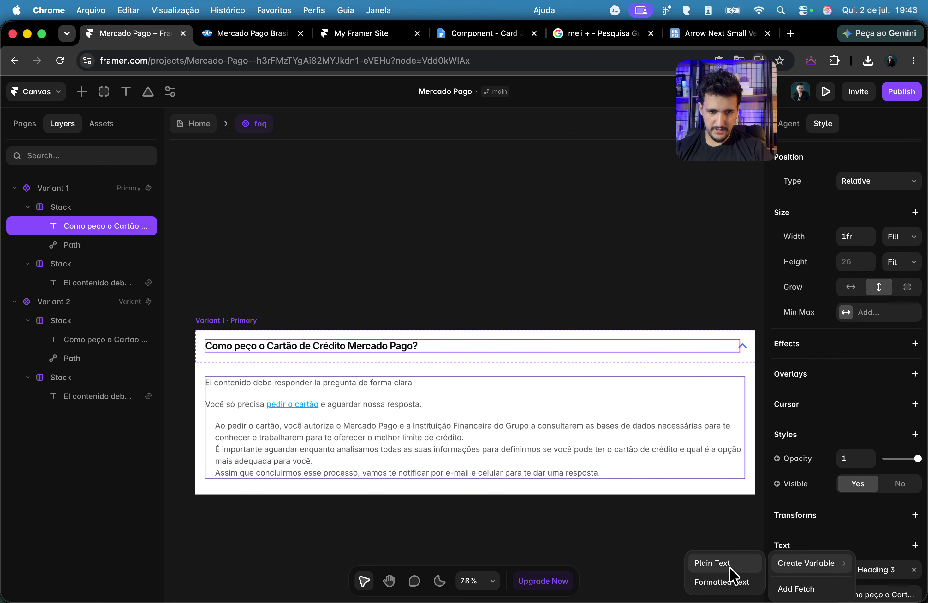
{"action": "left_click", "coordinate": [729, 568]}
{"action": "key", "text": "Escape"}
Step: Create a Formatted Text variable for the content of Variant 1's answer text
{"action": "left_click", "coordinate": [527, 444]}
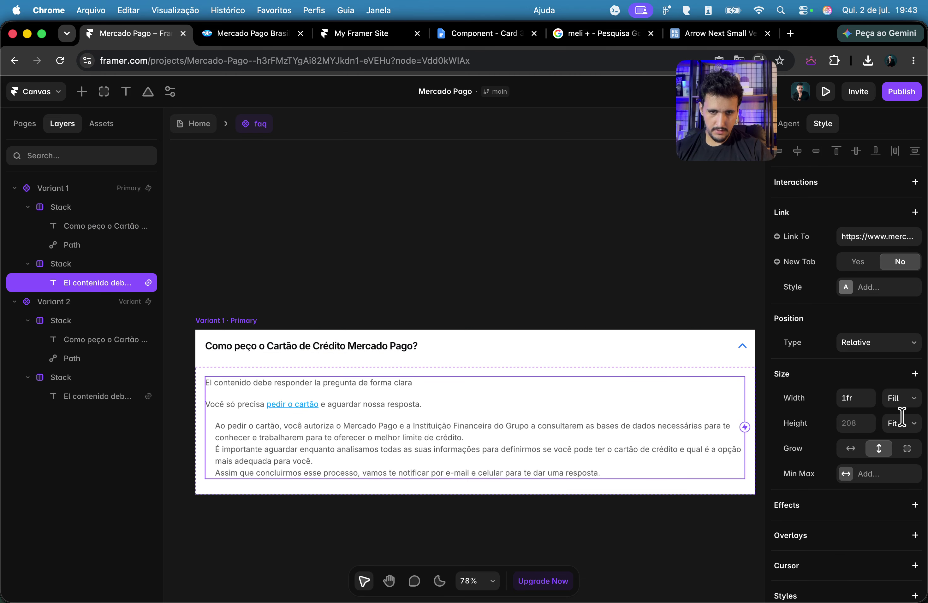
{"action": "scroll", "coordinate": [868, 391], "scroll_direction": "down", "scroll_amount": 8}
{"action": "left_click", "coordinate": [815, 443]}
{"action": "mouse_move", "coordinate": [796, 472]}
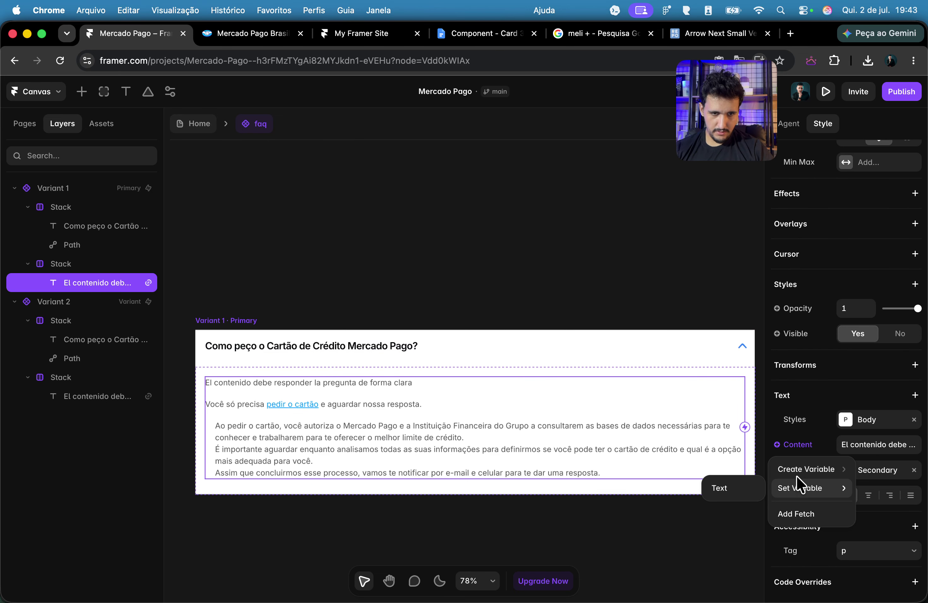
{"action": "left_click", "coordinate": [731, 485]}
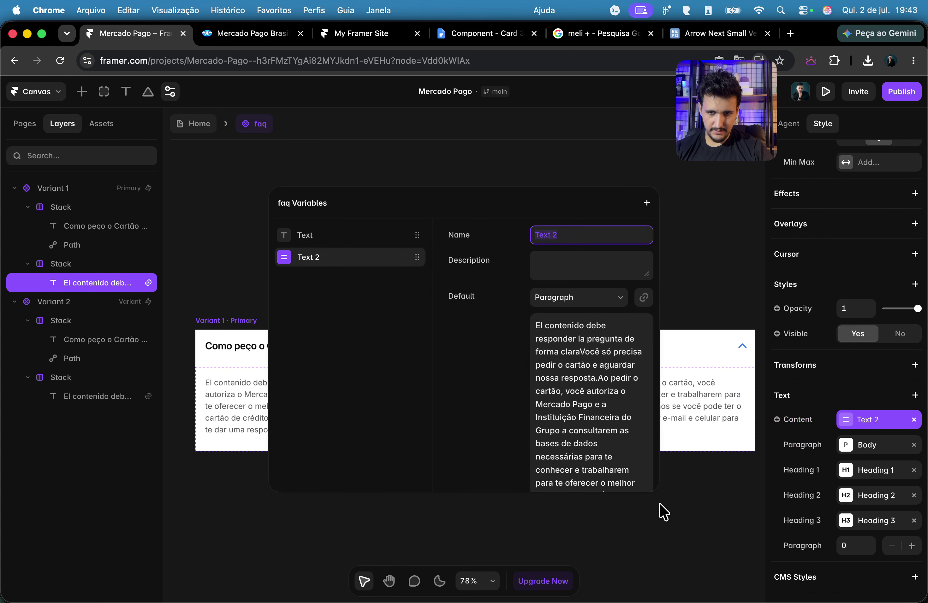
{"action": "key", "text": "Escape"}
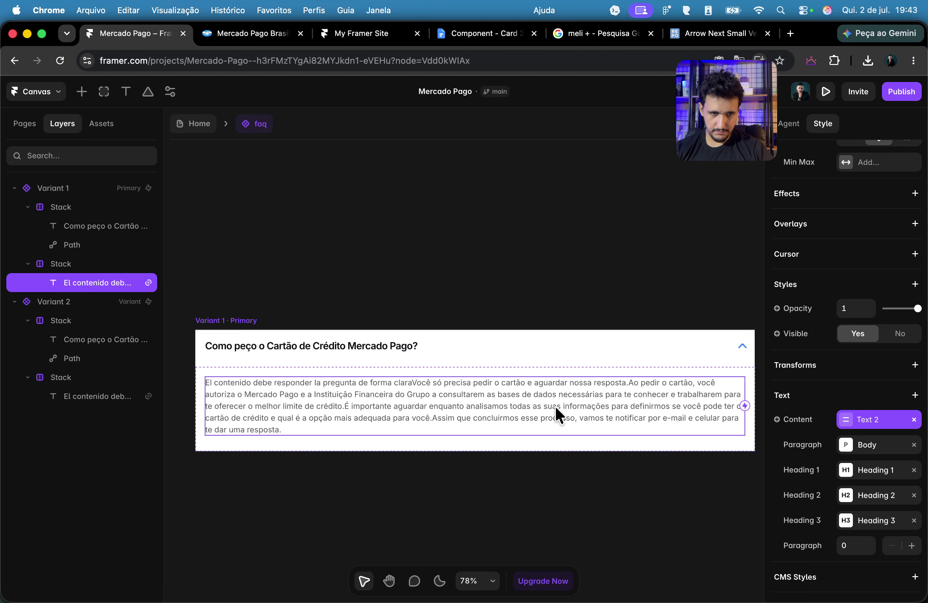
Step: Undo the variables created for the answer text and the question title
{"action": "key", "text": "super+z"}
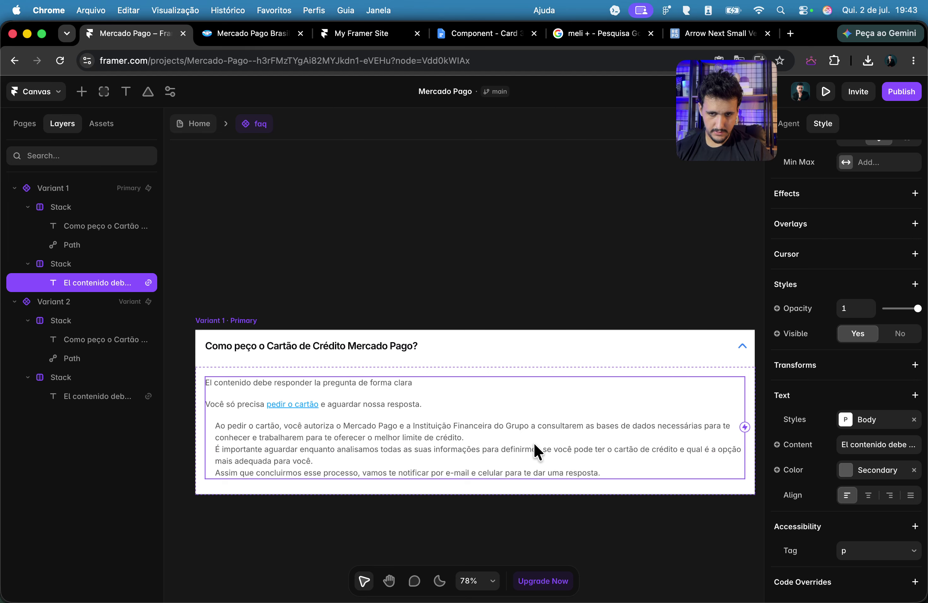
{"action": "left_click", "coordinate": [806, 446]}
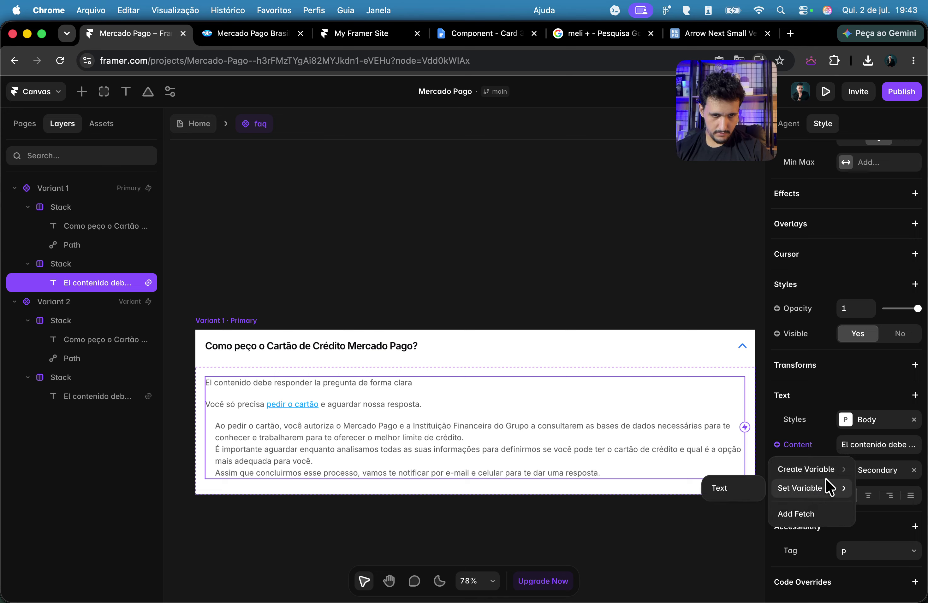
{"action": "mouse_move", "coordinate": [830, 490]}
{"action": "mouse_move", "coordinate": [823, 470]}
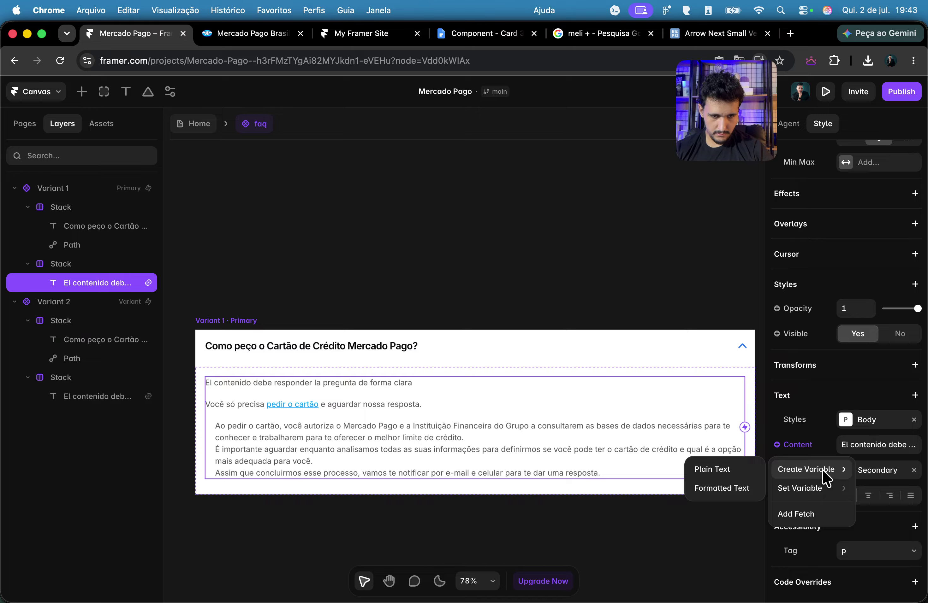
{"action": "left_click", "coordinate": [580, 534]}
{"action": "key", "text": "super+z"}
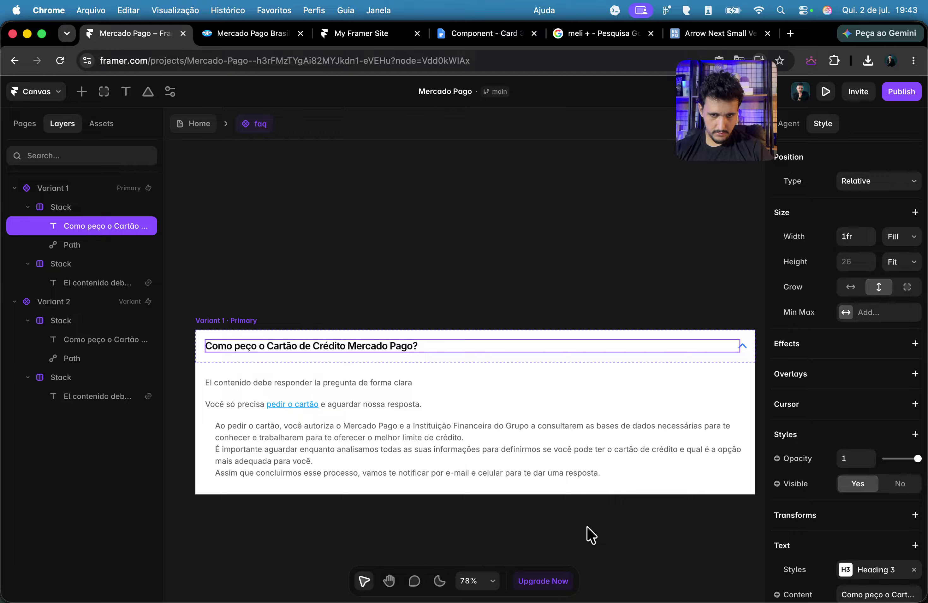
Step: Link the answer text's content in Variant 1 to a new Formatted Text variable, keeping the default name Text
{"action": "left_click", "coordinate": [597, 462]}
{"action": "left_click", "coordinate": [803, 450]}
{"action": "mouse_move", "coordinate": [785, 476]}
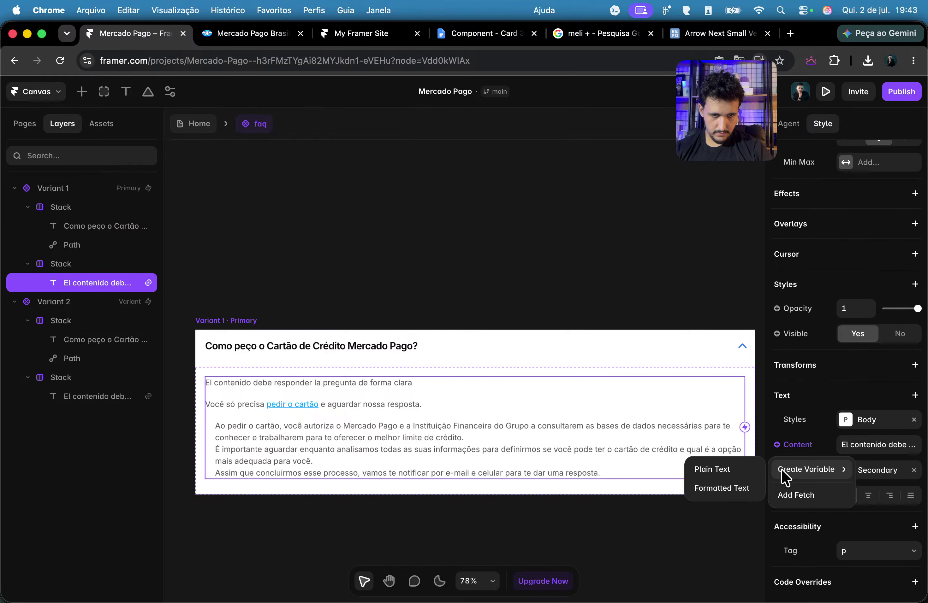
{"action": "left_click", "coordinate": [717, 495]}
{"action": "scroll", "coordinate": [593, 408], "scroll_direction": "down", "scroll_amount": 3}
{"action": "scroll", "coordinate": [590, 403], "scroll_direction": "up", "scroll_amount": 3}
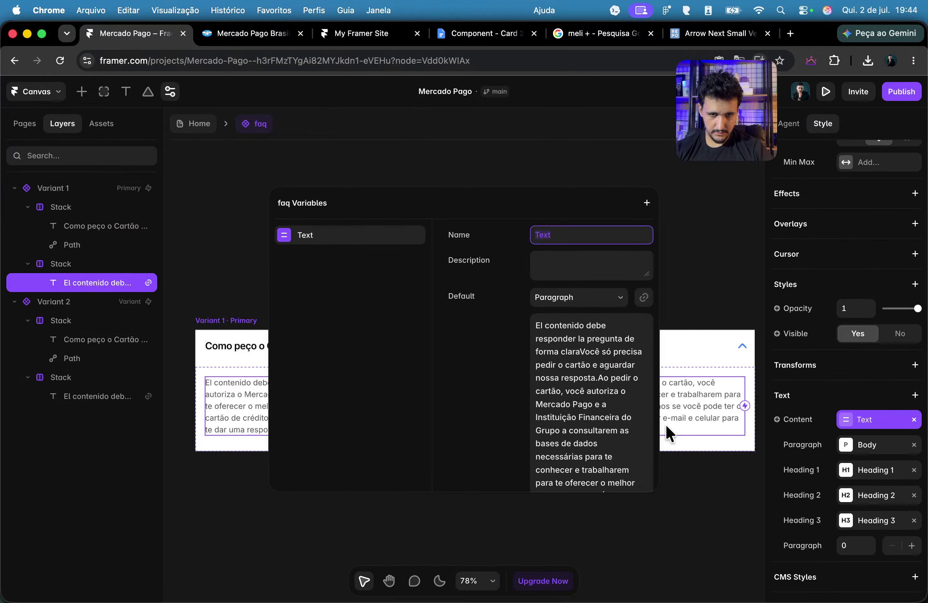
{"action": "left_click", "coordinate": [704, 488]}
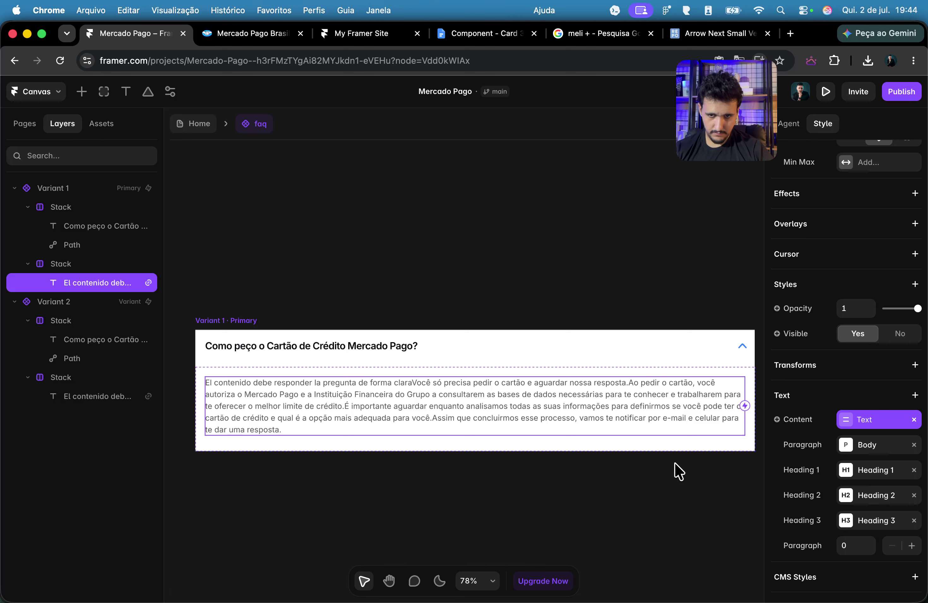
Step: Return to the Home page, then copy the question "Qual é a melhor maquininha para o meu negócio?" from the Mercado Pago site
{"action": "left_click", "coordinate": [200, 124]}
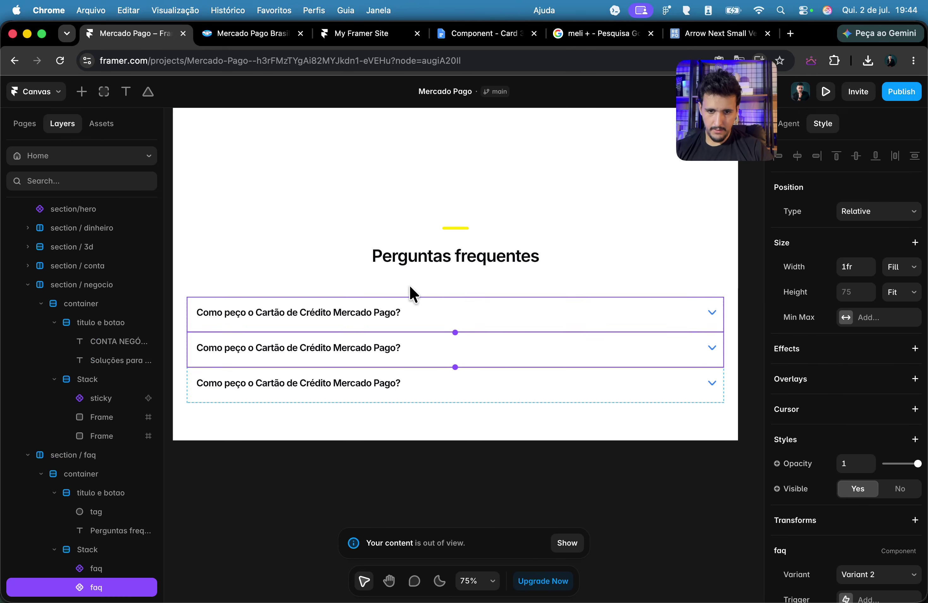
{"action": "left_click", "coordinate": [247, 34]}
{"action": "left_click", "coordinate": [224, 305]}
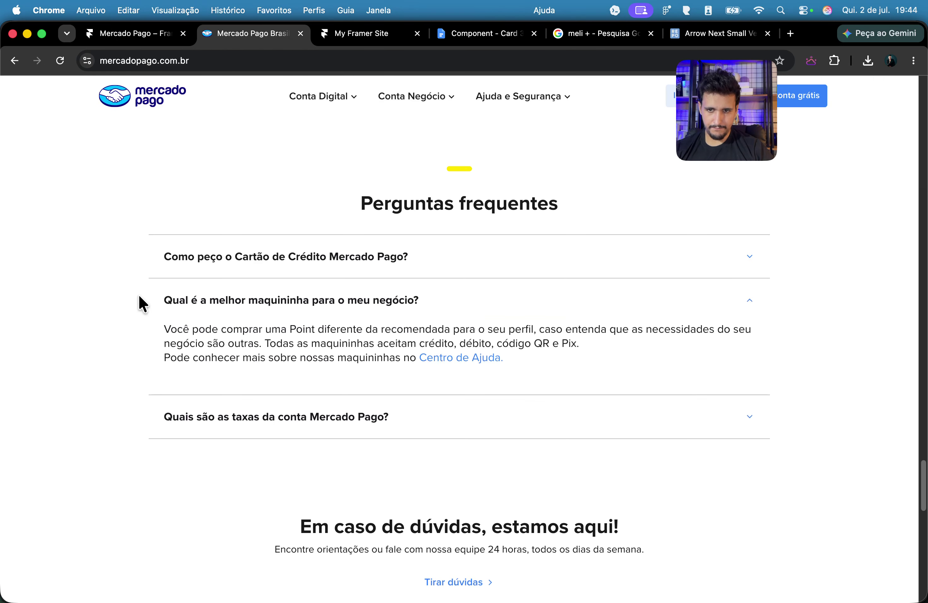
{"action": "left_click_drag", "start_coordinate": [428, 297], "coordinate": [164, 300]}
{"action": "left_click", "coordinate": [133, 34]}
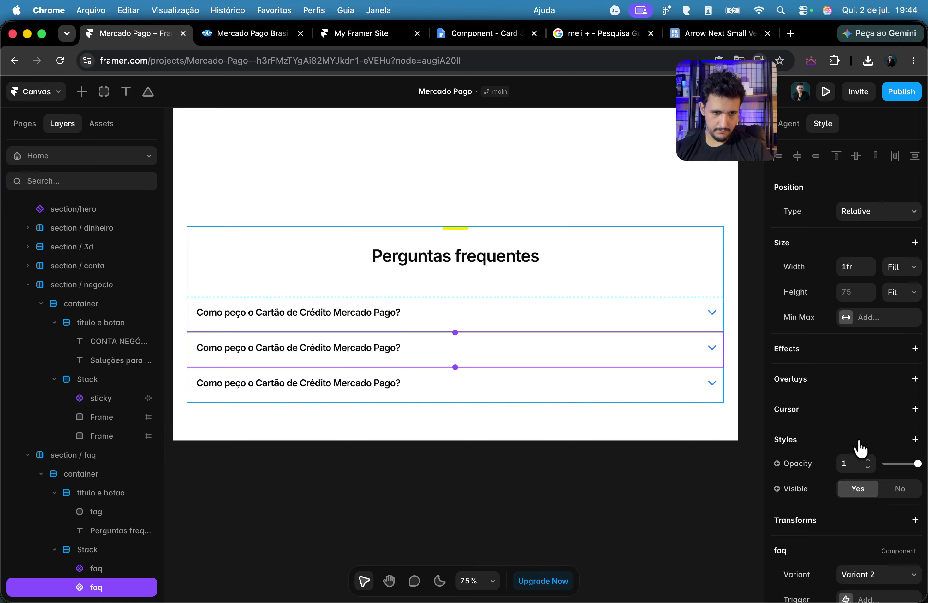
Step: Link the question title's content in Variant 1 of the faq component to a new text variable, keeping the default name Text 2
{"action": "scroll", "coordinate": [878, 495], "scroll_direction": "down", "scroll_amount": 5}
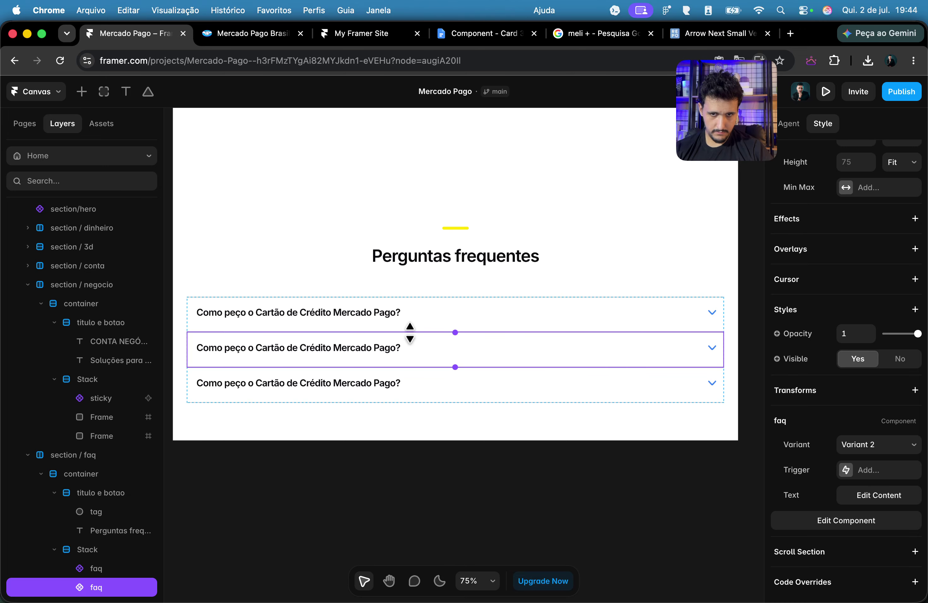
{"action": "double_click", "coordinate": [378, 345]}
{"action": "left_click", "coordinate": [361, 343]}
{"action": "left_click_drag", "start_coordinate": [360, 343], "coordinate": [589, 318]}
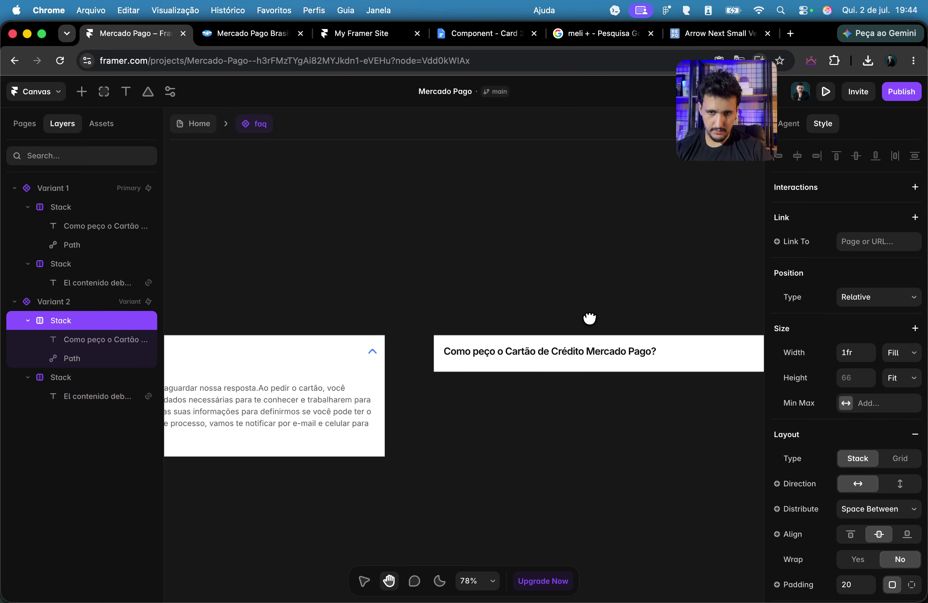
{"action": "scroll", "coordinate": [392, 341], "scroll_direction": "left", "scroll_amount": 10}
{"action": "double_click", "coordinate": [445, 346]}
{"action": "scroll", "coordinate": [832, 359], "scroll_direction": "down", "scroll_amount": 4}
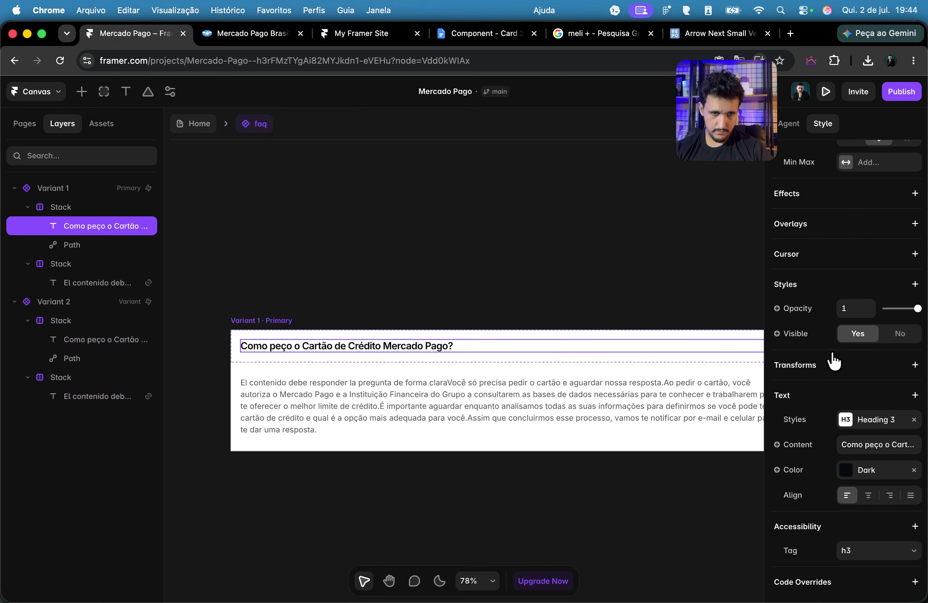
{"action": "left_click", "coordinate": [799, 448]}
{"action": "mouse_move", "coordinate": [780, 469]}
{"action": "left_click", "coordinate": [720, 469]}
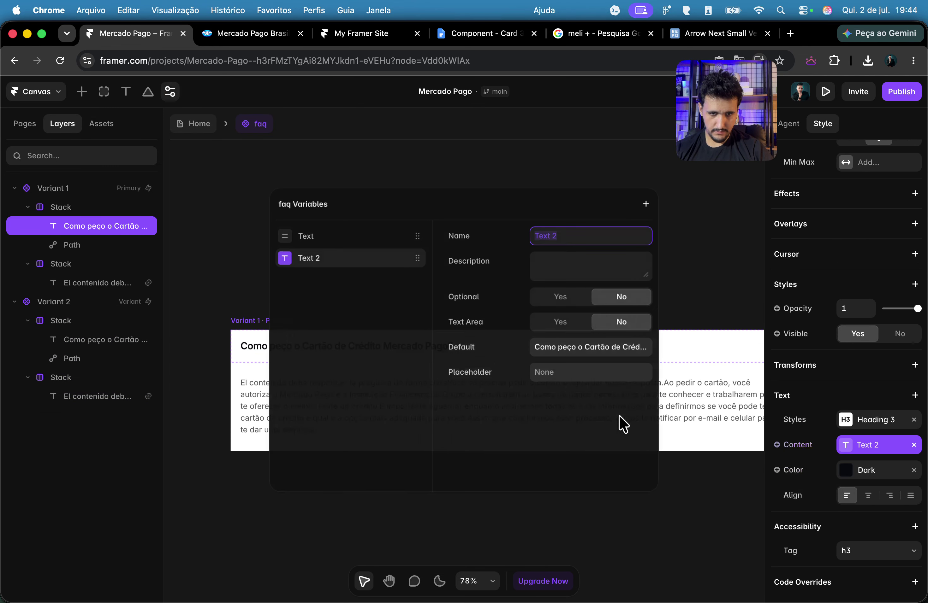
{"action": "left_click", "coordinate": [740, 421]}
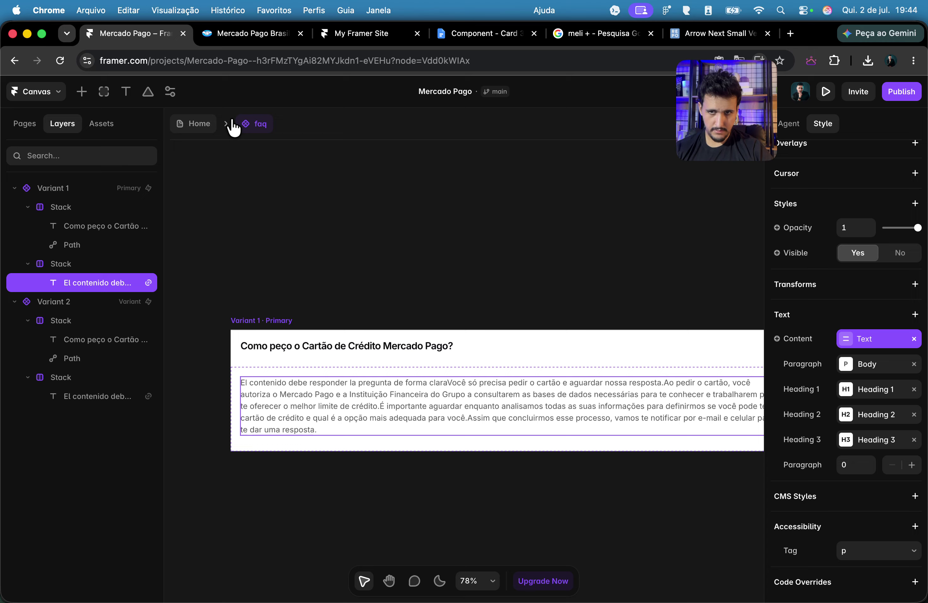
Step: Back on the Home page, set the second faq item's Text 2 to "Qual é a melhor maquininha para o meu negócio?"
{"action": "left_click", "coordinate": [203, 125]}
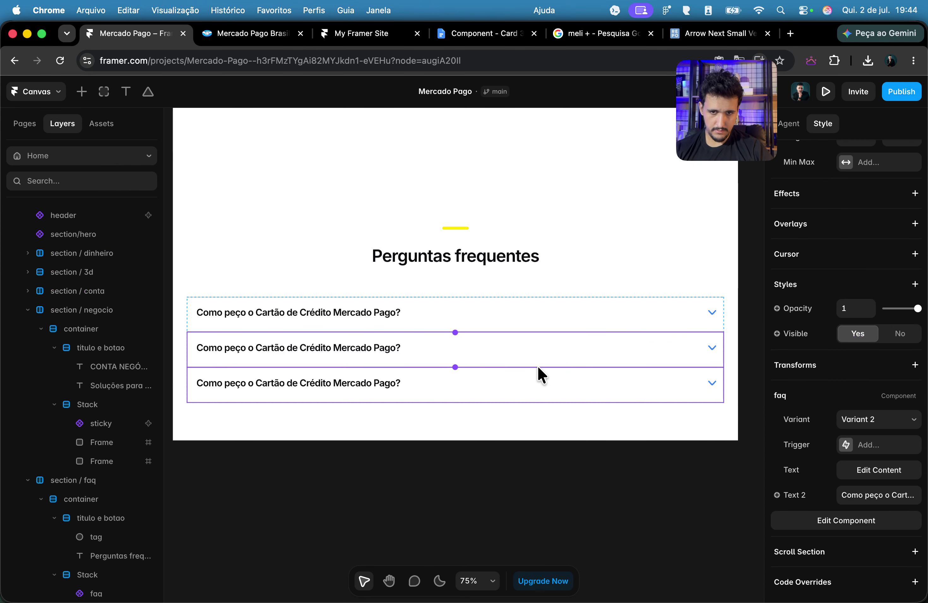
{"action": "left_click", "coordinate": [871, 496]}
{"action": "key", "text": "super+v"}
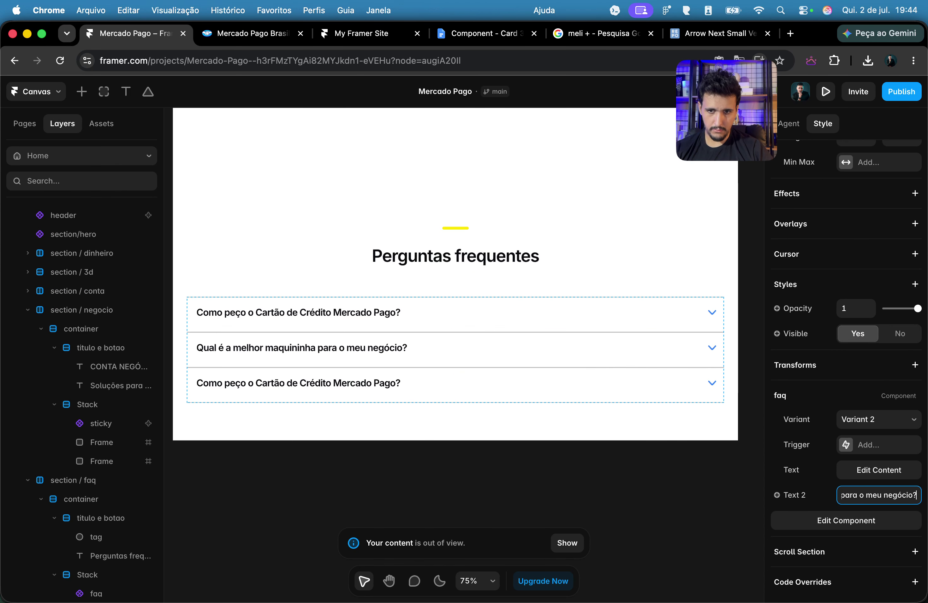
Step: Replace the second faq item's answer with the matching maquininha answer copied from the Mercado Pago site, removing the empty line before it
{"action": "left_click", "coordinate": [227, 10]}
{"action": "left_click", "coordinate": [219, 11]}
{"action": "left_click", "coordinate": [222, 31]}
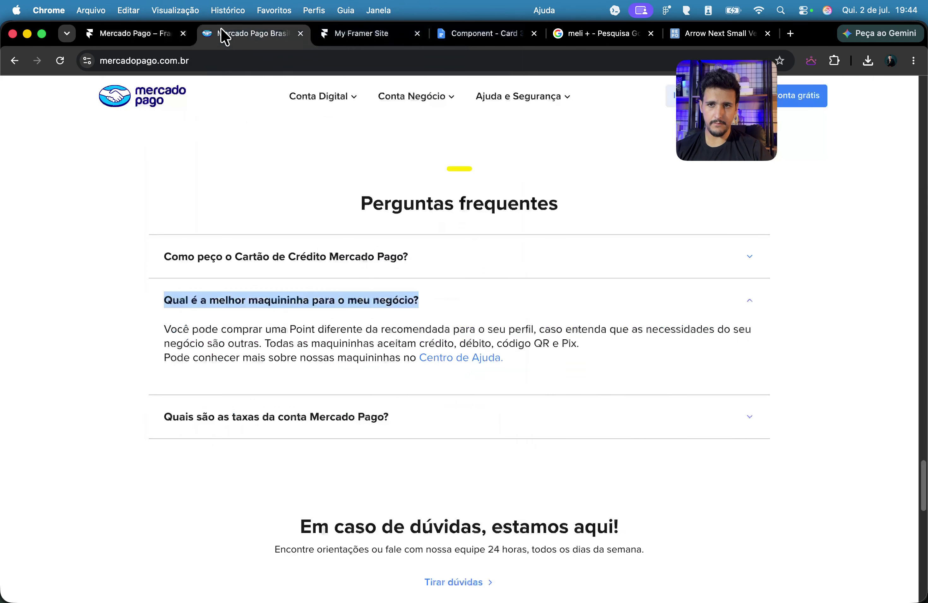
{"action": "left_click_drag", "start_coordinate": [140, 337], "coordinate": [539, 364]}
{"action": "key", "text": "super+c"}
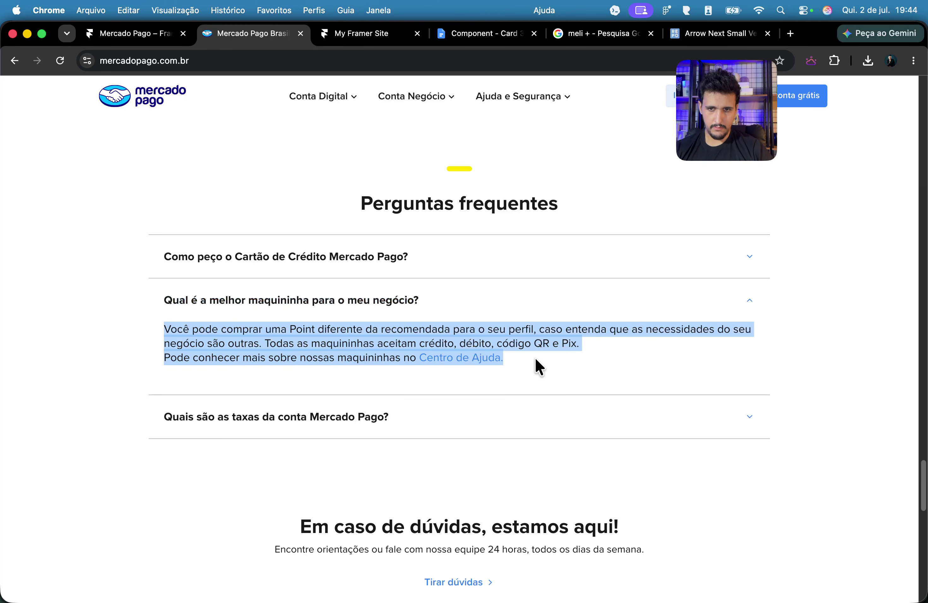
{"action": "left_click", "coordinate": [133, 33]}
{"action": "left_click", "coordinate": [883, 472]}
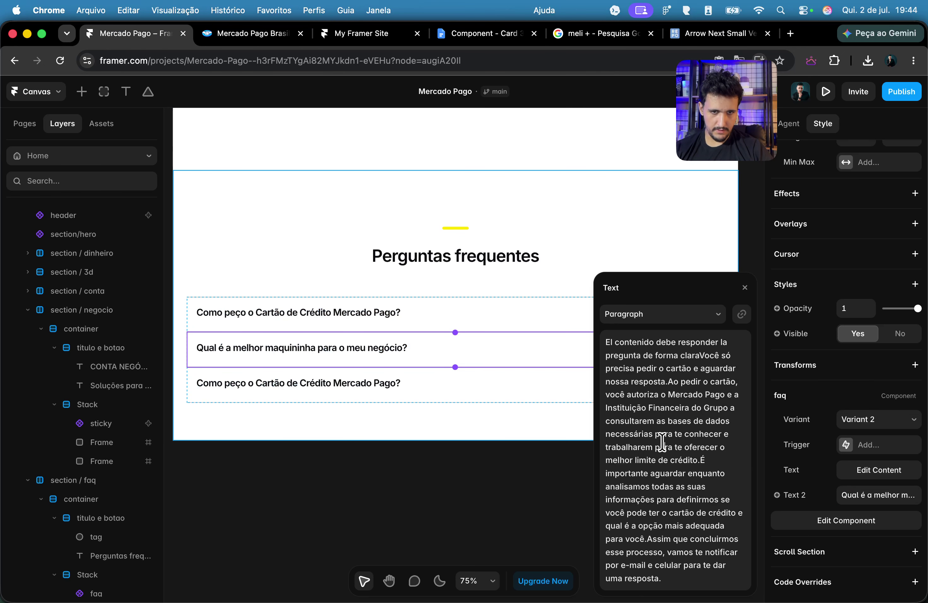
{"action": "key", "text": "super+a"}
{"action": "key", "text": "super+v"}
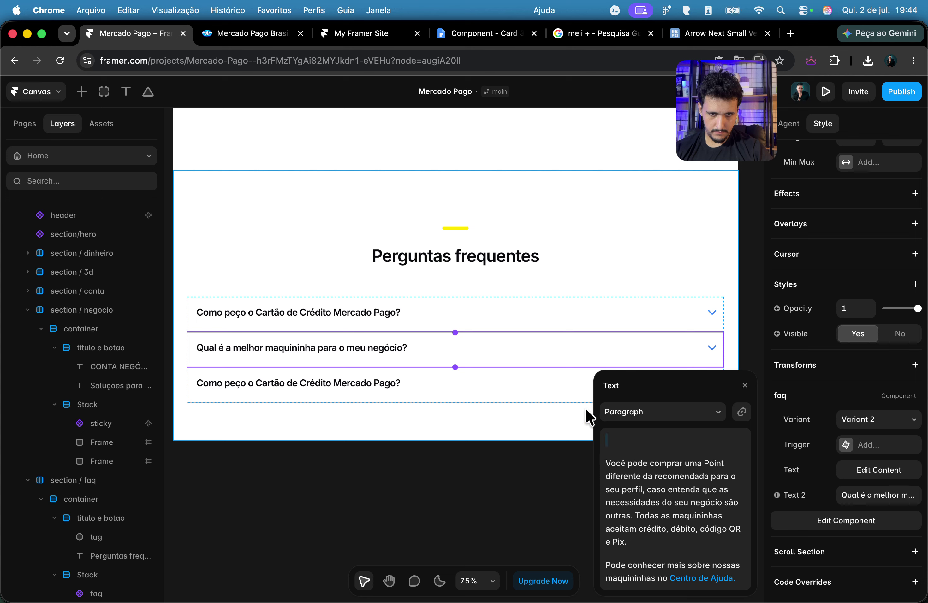
{"action": "key", "text": "Delete"}
Step: Set the third faq item's Text 2 to "Quais são as taxas da conta Mercado Pago?", copied from the Mercado Pago site
{"action": "left_click", "coordinate": [375, 384]}
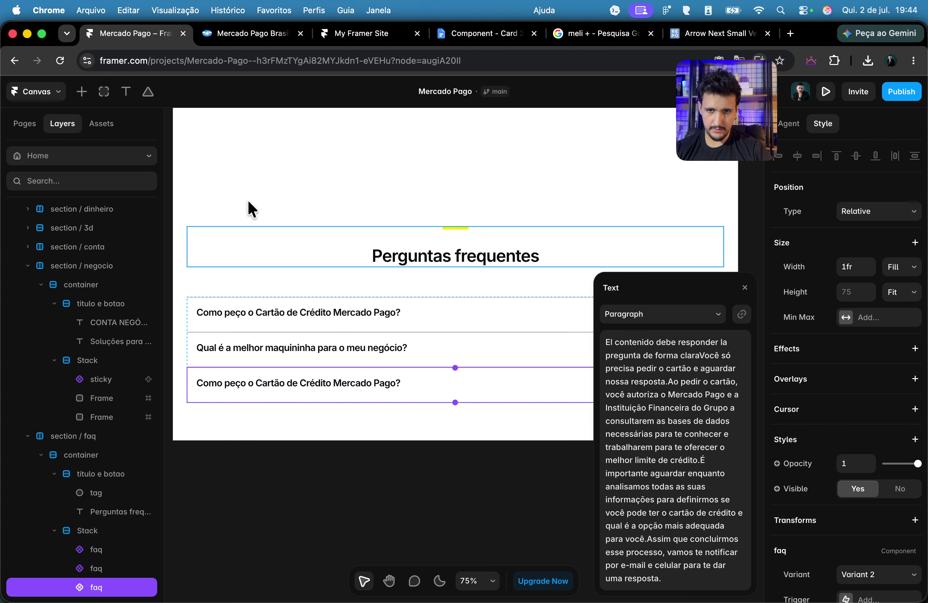
{"action": "left_click", "coordinate": [235, 35]}
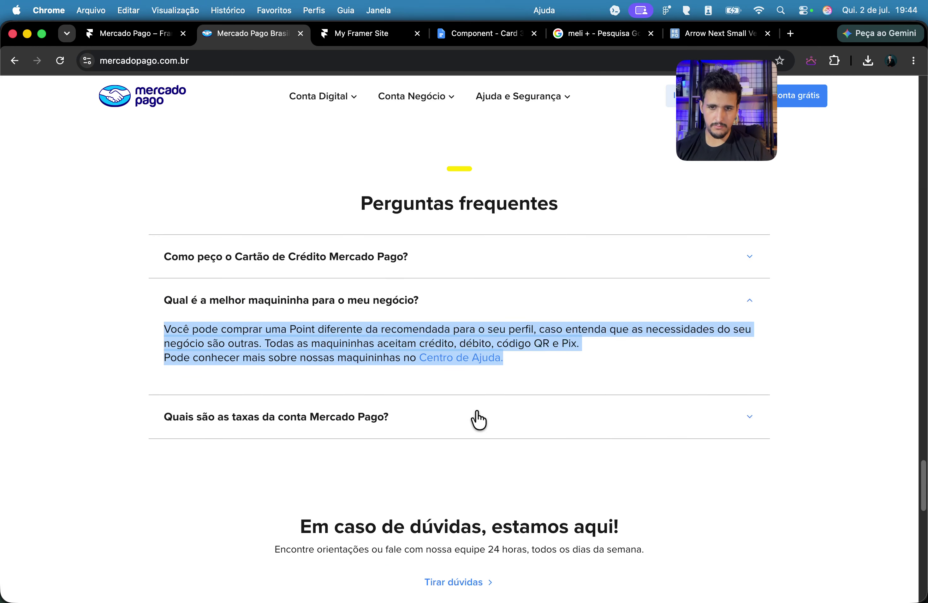
{"action": "left_click", "coordinate": [431, 421]}
{"action": "left_click_drag", "start_coordinate": [116, 420], "coordinate": [451, 420]}
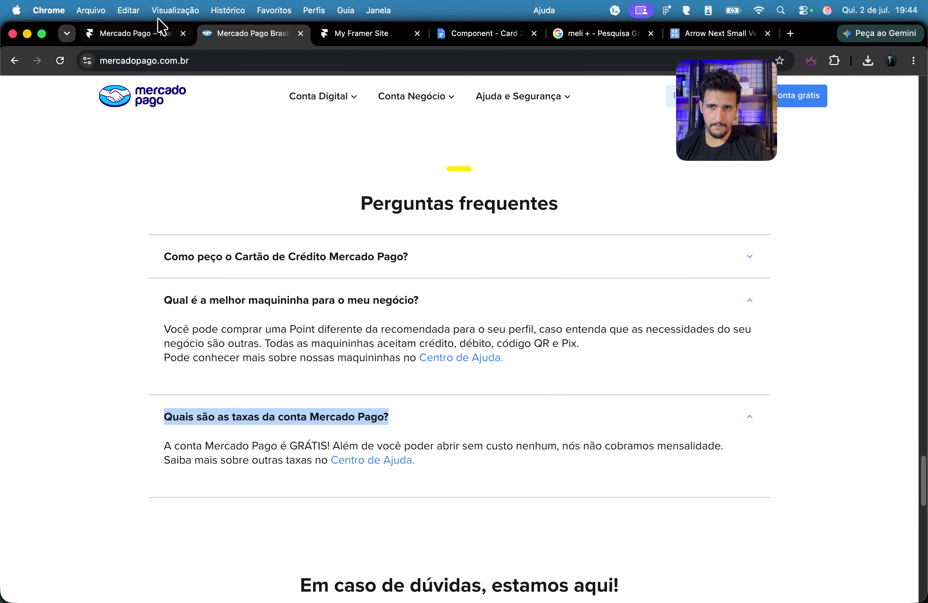
{"action": "left_click", "coordinate": [162, 28]}
{"action": "scroll", "coordinate": [895, 518], "scroll_direction": "down", "scroll_amount": 3}
{"action": "left_click", "coordinate": [865, 494]}
{"action": "left_click", "coordinate": [865, 494]}
Step: Replace the third faq item's answer with the account fees answer copied from the Mercado Pago site
{"action": "left_click", "coordinate": [253, 41]}
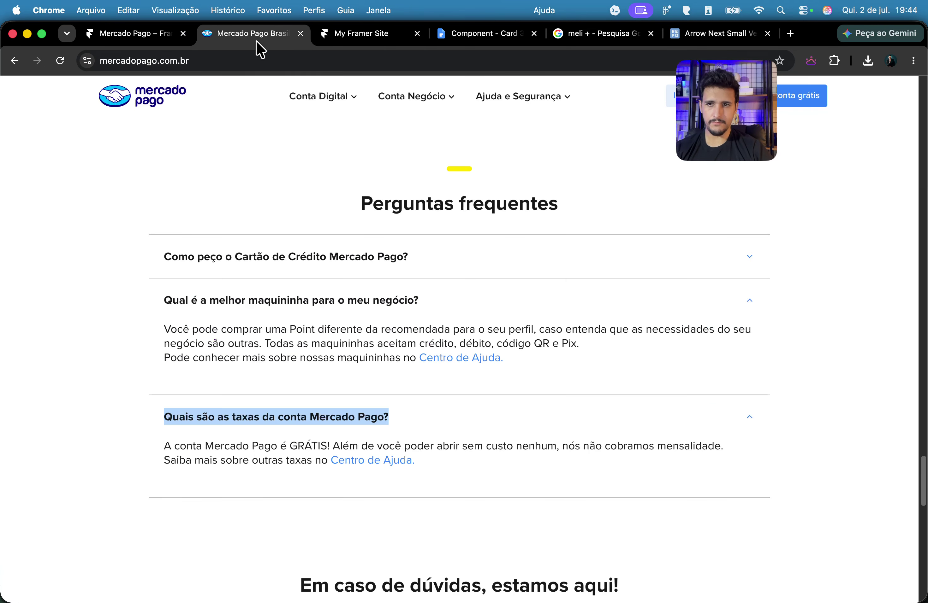
{"action": "left_click_drag", "start_coordinate": [158, 447], "coordinate": [429, 474]}
{"action": "key", "text": "super+c"}
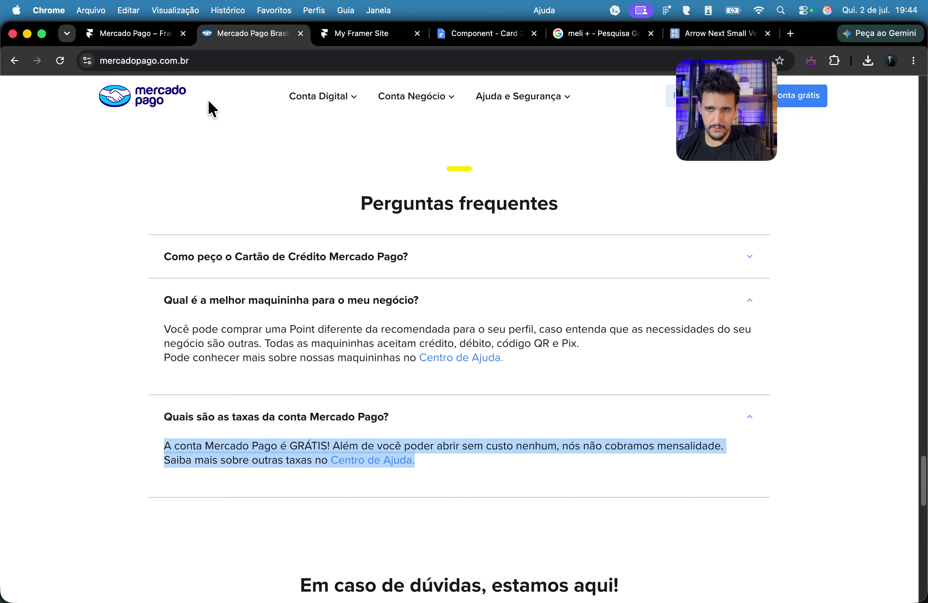
{"action": "left_click", "coordinate": [165, 33]}
{"action": "left_click", "coordinate": [879, 470]}
{"action": "key", "text": "super+a"}
{"action": "key", "text": "super+v"}
{"action": "left_click", "coordinate": [473, 489]}
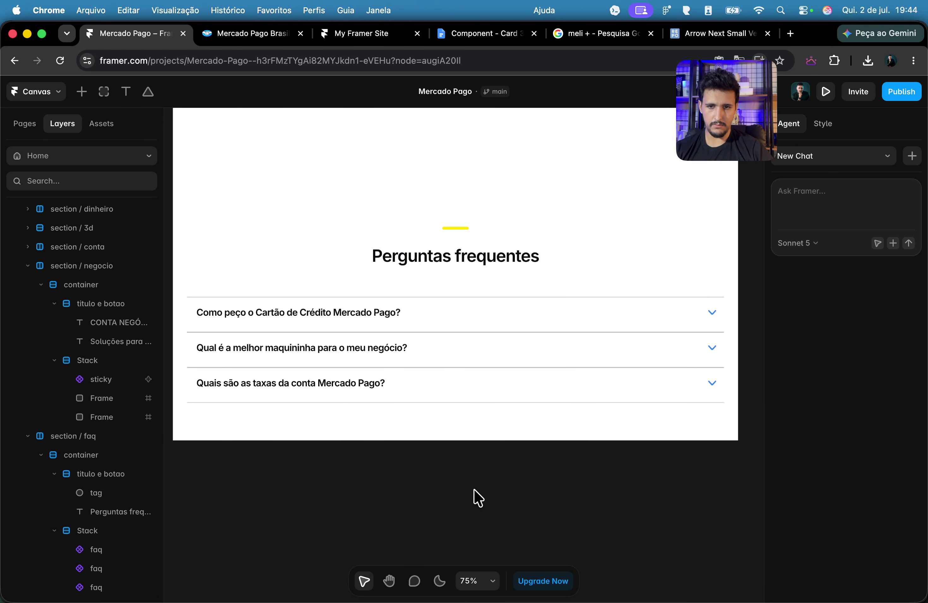
Step: Remove the empty line before the third faq item's answer text
{"action": "left_click", "coordinate": [422, 401]}
{"action": "left_click", "coordinate": [419, 380]}
{"action": "left_click", "coordinate": [858, 496]}
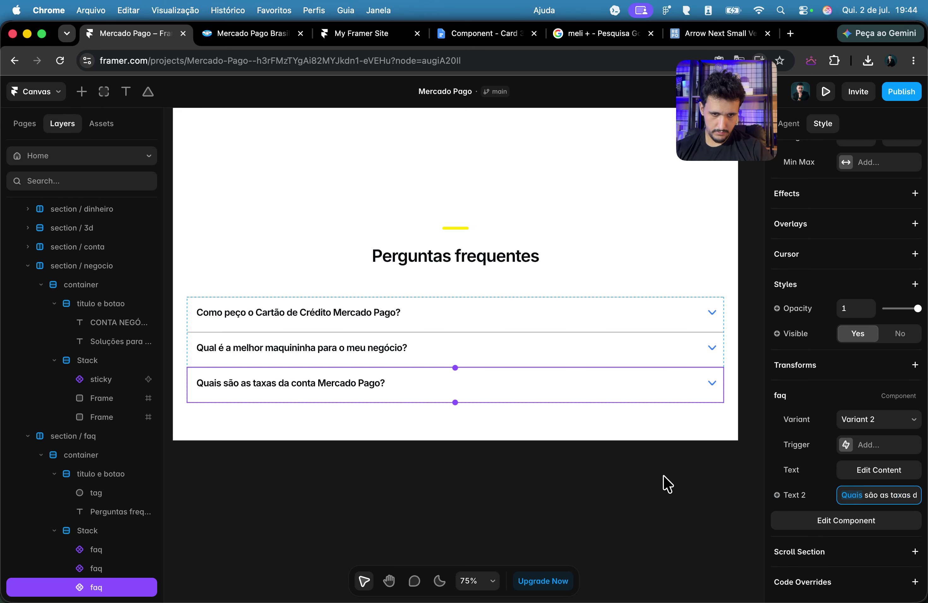
{"action": "left_click", "coordinate": [914, 472]}
{"action": "left_click", "coordinate": [604, 503]}
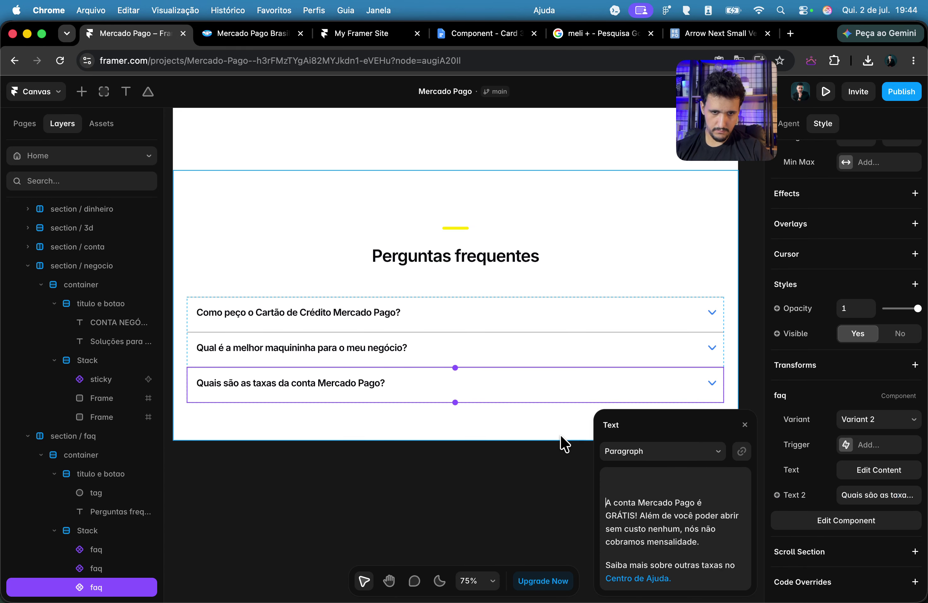
{"action": "key", "text": "BackSpace"}
{"action": "left_click", "coordinate": [417, 485]}
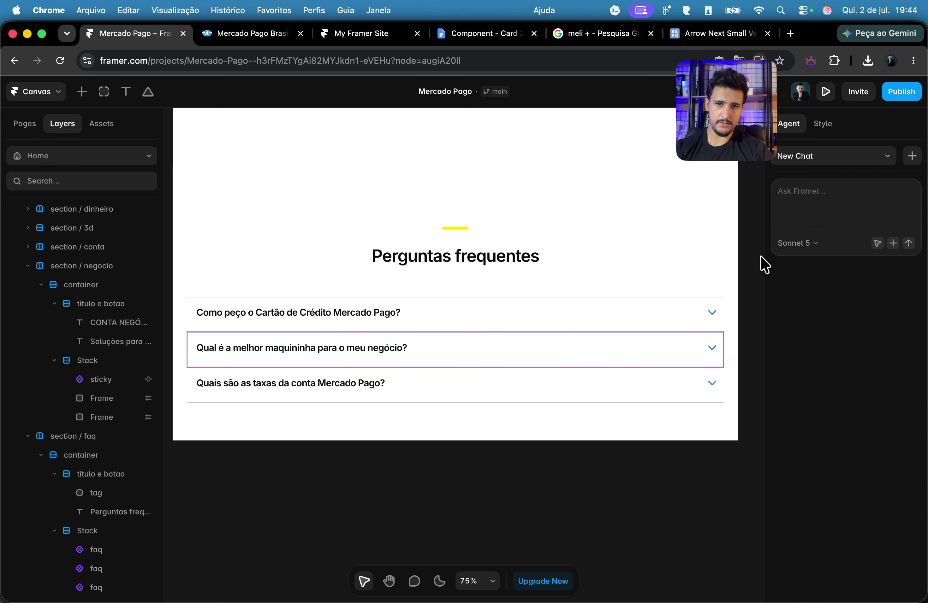
Step: Publish the latest changes and reload the published site at quick-basis-853820.framer.app
{"action": "left_click", "coordinate": [892, 103]}
{"action": "left_click", "coordinate": [859, 219]}
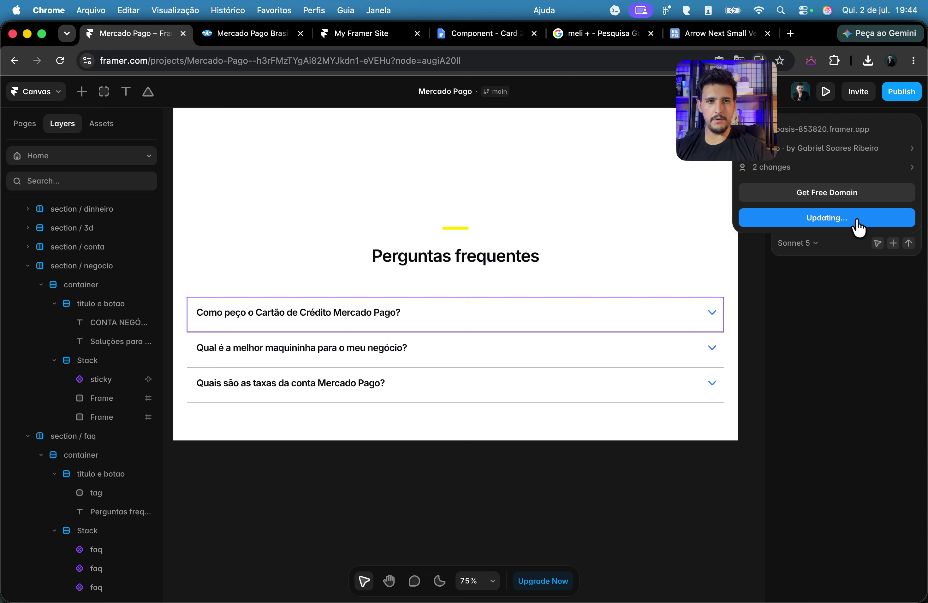
{"action": "left_click", "coordinate": [239, 35]}
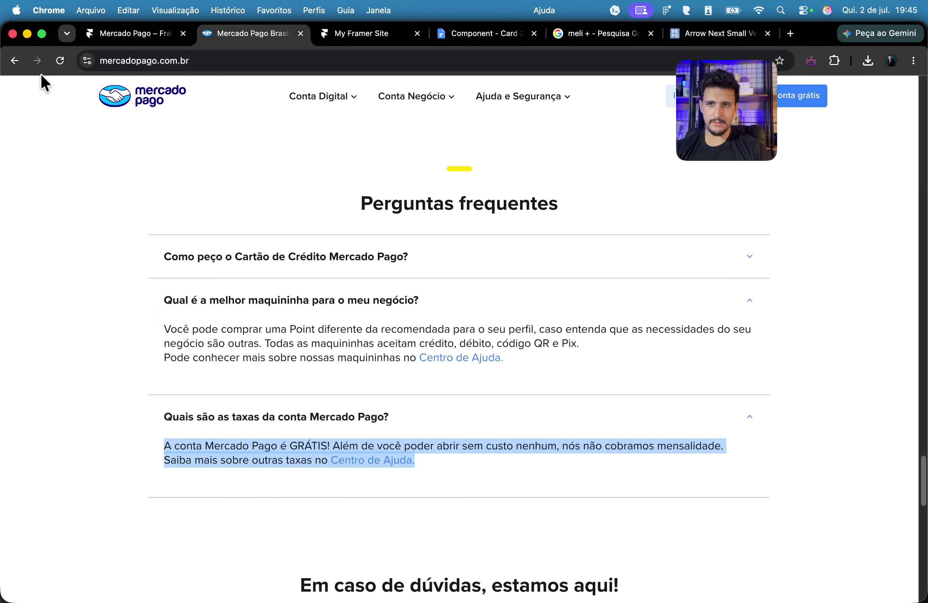
{"action": "left_click", "coordinate": [323, 39]}
{"action": "left_click", "coordinate": [55, 62]}
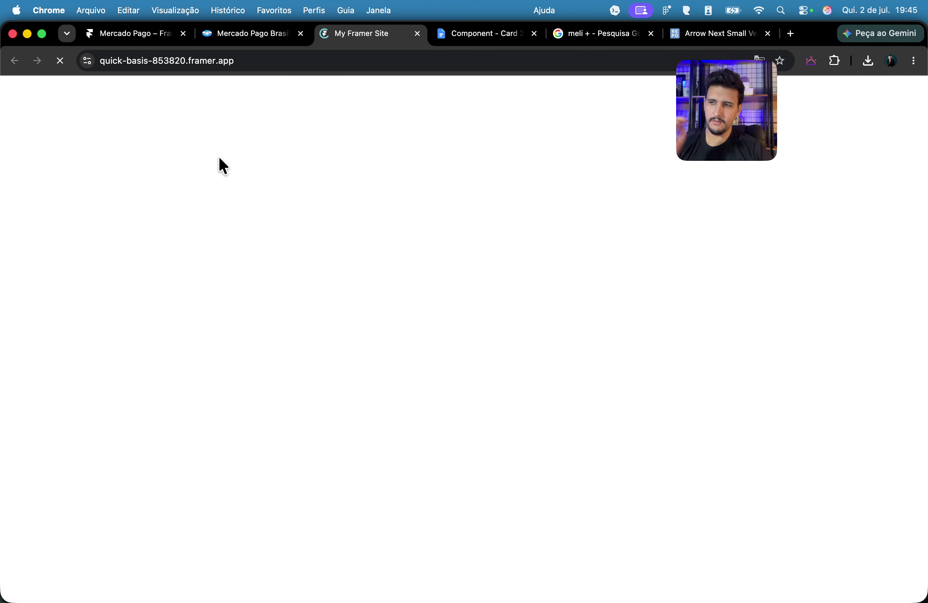
Step: Test expanding and collapsing each question in the published site's "Perguntas frequentes" section
{"action": "scroll", "coordinate": [471, 269], "scroll_direction": "down", "scroll_amount": 20}
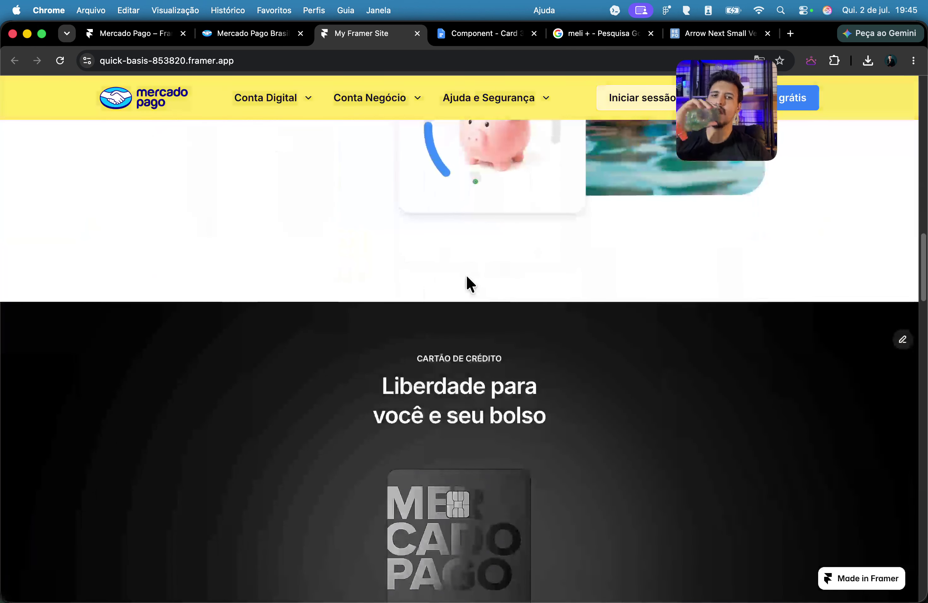
{"action": "scroll", "coordinate": [345, 226], "scroll_direction": "down", "scroll_amount": 10}
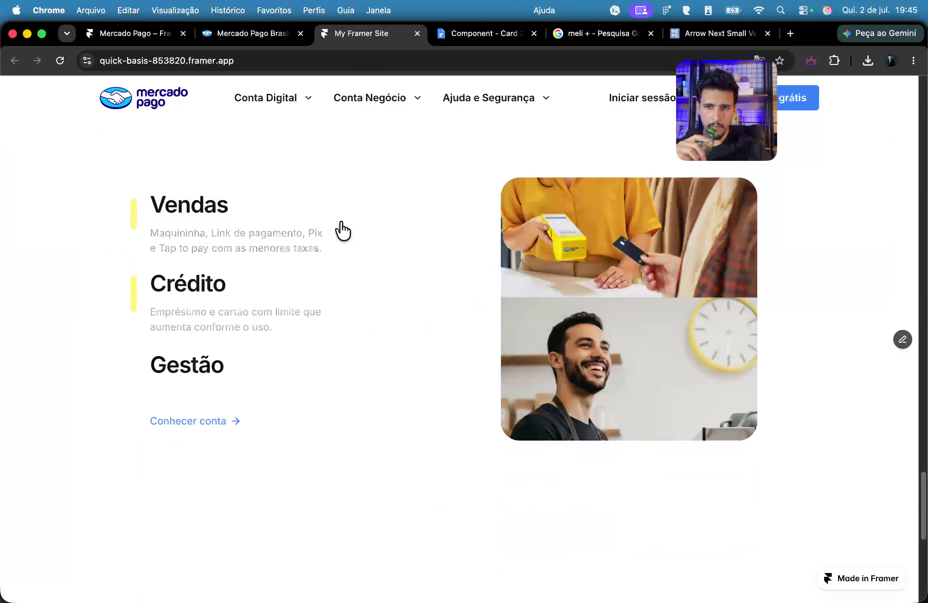
{"action": "scroll", "coordinate": [340, 222], "scroll_direction": "down", "scroll_amount": 3}
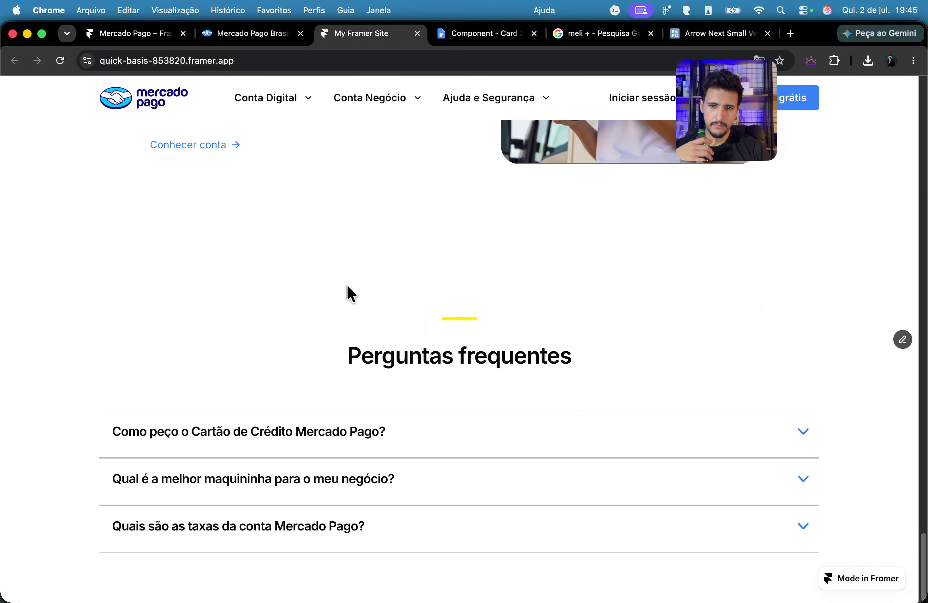
{"action": "left_click", "coordinate": [324, 439]}
{"action": "left_click", "coordinate": [327, 445]}
{"action": "left_click", "coordinate": [321, 477]}
{"action": "left_click", "coordinate": [321, 478]}
{"action": "left_click", "coordinate": [321, 527]}
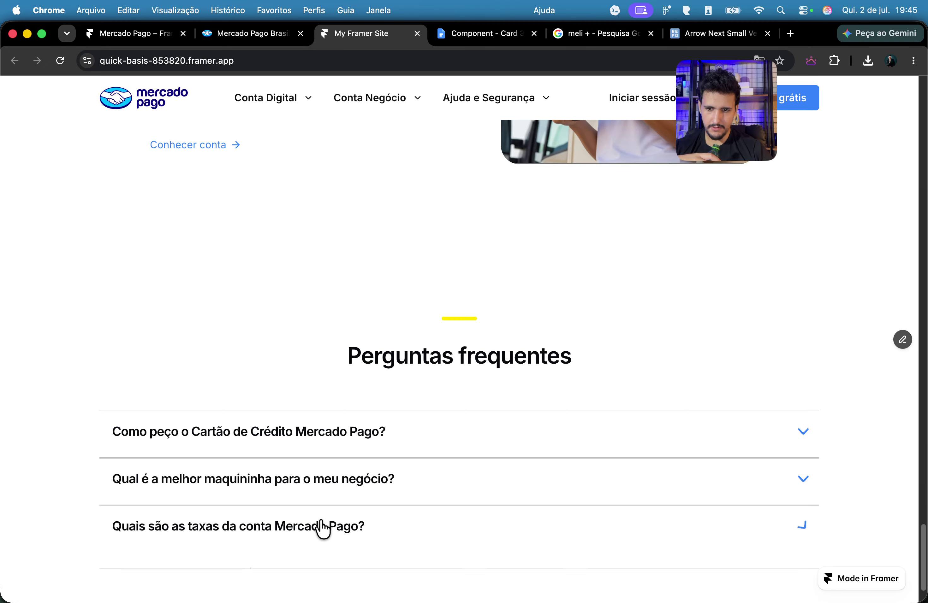
{"action": "left_click", "coordinate": [321, 527]}
Step: Check the section after the FAQ on the Mercado Pago site, then duplicate the "Perguntas frequentes" title stack below the faq items in Framer
{"action": "left_click", "coordinate": [118, 36]}
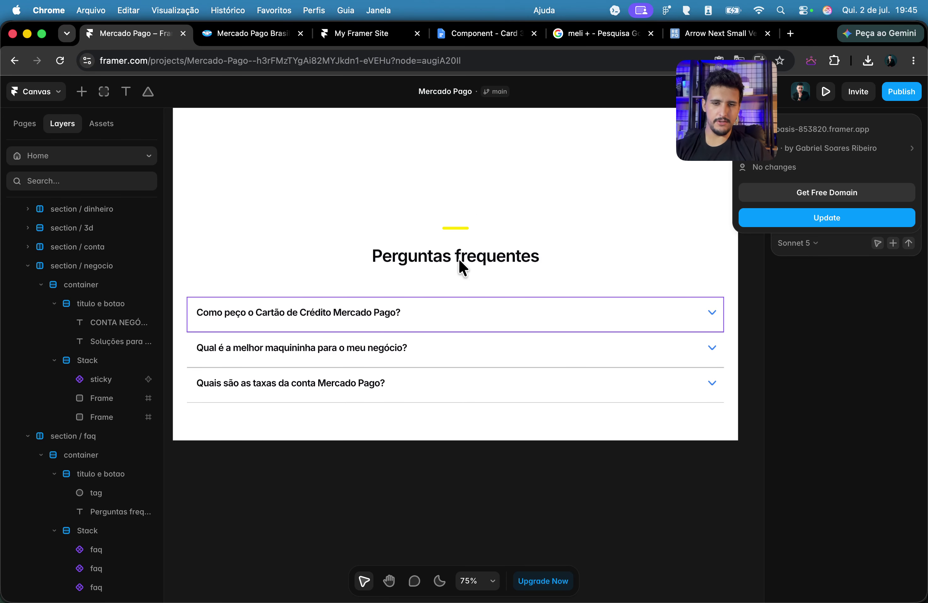
{"action": "left_click", "coordinate": [476, 378]}
{"action": "left_click", "coordinate": [475, 303]}
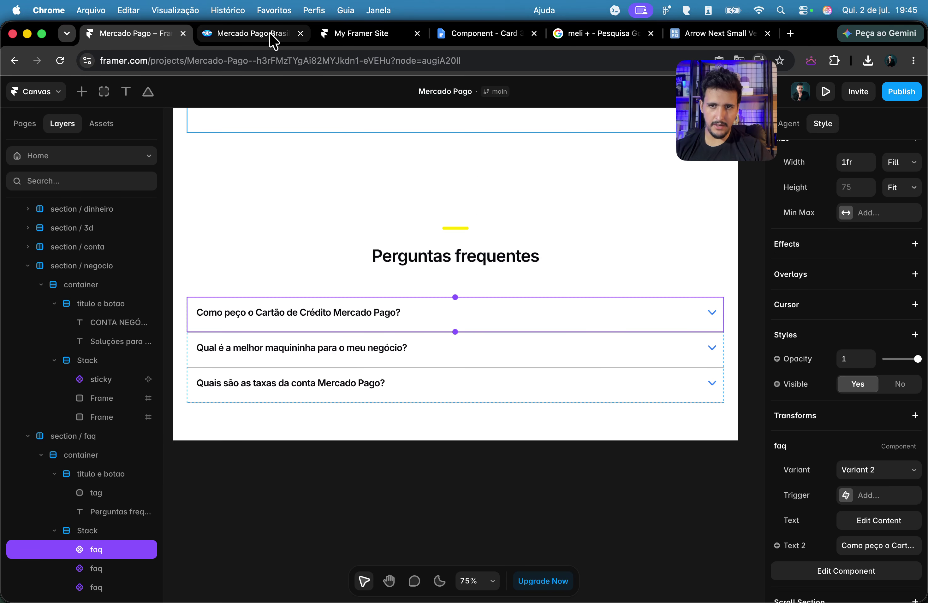
{"action": "left_click", "coordinate": [251, 33]}
{"action": "scroll", "coordinate": [452, 344], "scroll_direction": "down", "scroll_amount": 10}
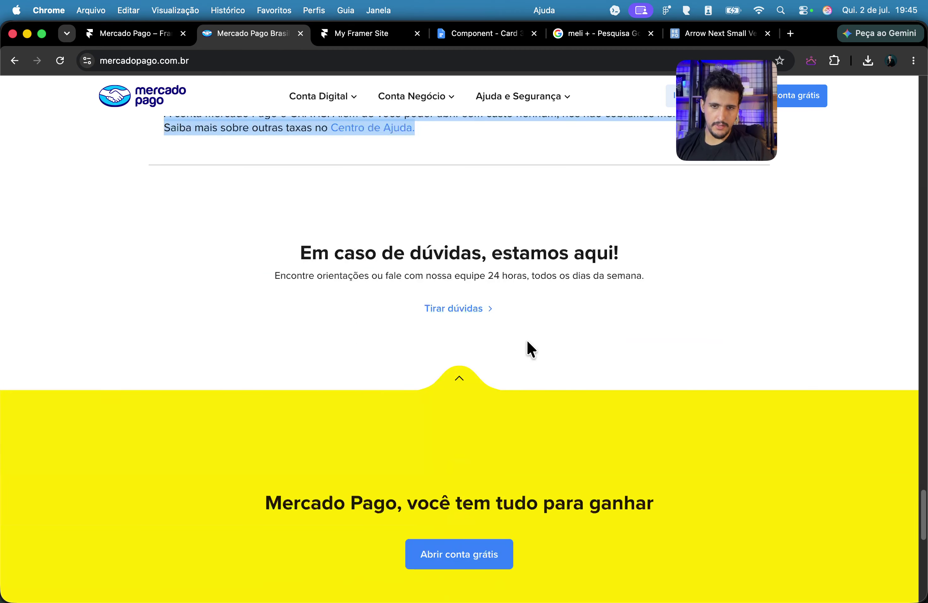
{"action": "left_click", "coordinate": [466, 250]}
{"action": "left_click", "coordinate": [130, 35]}
{"action": "scroll", "coordinate": [431, 255], "scroll_direction": "up", "scroll_amount": 3}
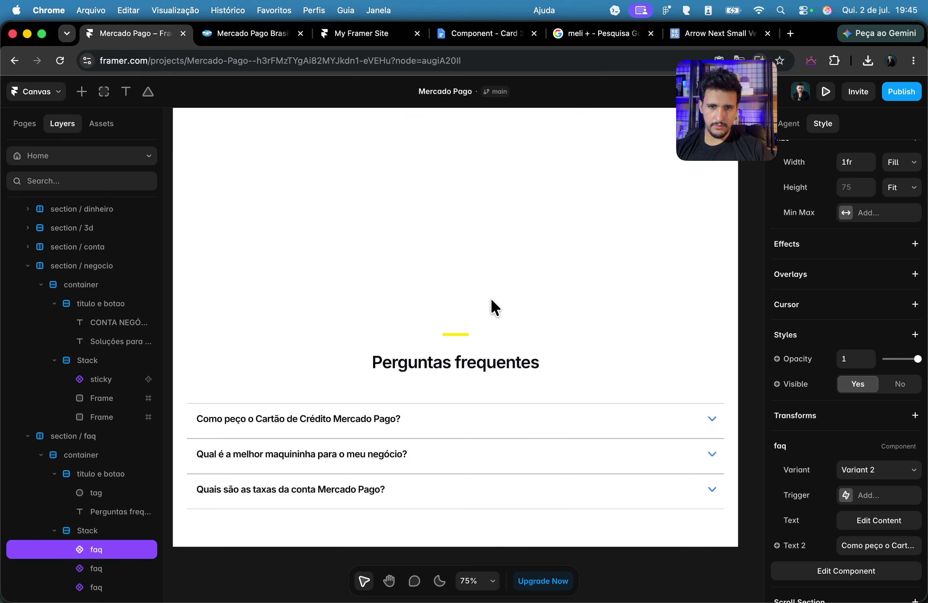
{"action": "left_click", "coordinate": [508, 343]}
{"action": "left_click_drag", "start_coordinate": [579, 353], "coordinate": [606, 550]}
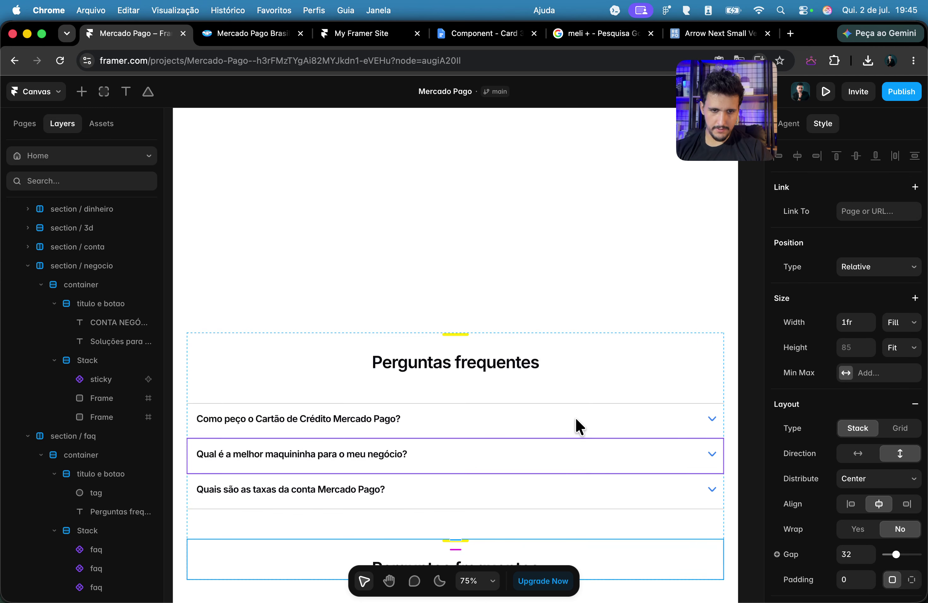
{"action": "scroll", "coordinate": [575, 425], "scroll_direction": "down", "scroll_amount": 3}
Step: Set the duplicated heading's content to "Em caso de dúvidas, estamos aqui!", copied from the Mercado Pago site
{"action": "left_click", "coordinate": [236, 44]}
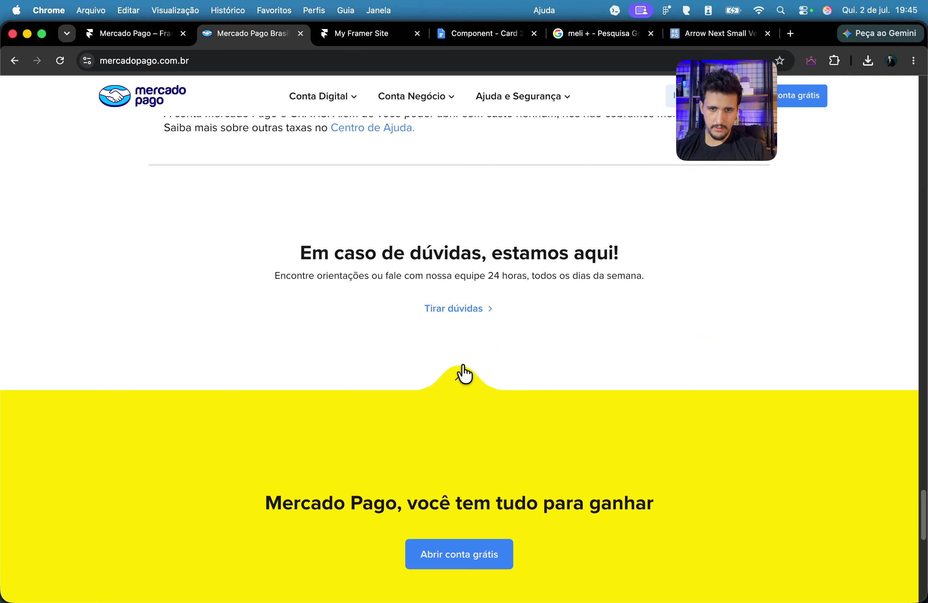
{"action": "triple_click", "coordinate": [442, 248]}
{"action": "key", "text": "super+c"}
{"action": "left_click", "coordinate": [147, 39]}
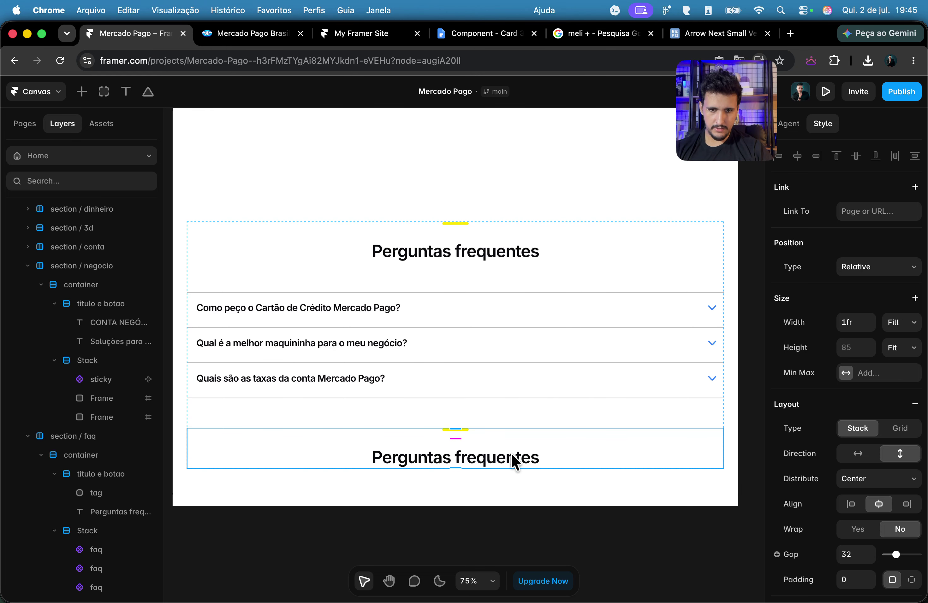
{"action": "left_click", "coordinate": [594, 553]}
{"action": "left_click", "coordinate": [516, 459]}
{"action": "scroll", "coordinate": [855, 440], "scroll_direction": "down", "scroll_amount": 5}
{"action": "left_click", "coordinate": [858, 412]}
{"action": "key", "text": "super+v"}
{"action": "scroll", "coordinate": [417, 340], "scroll_direction": "up", "scroll_amount": 5}
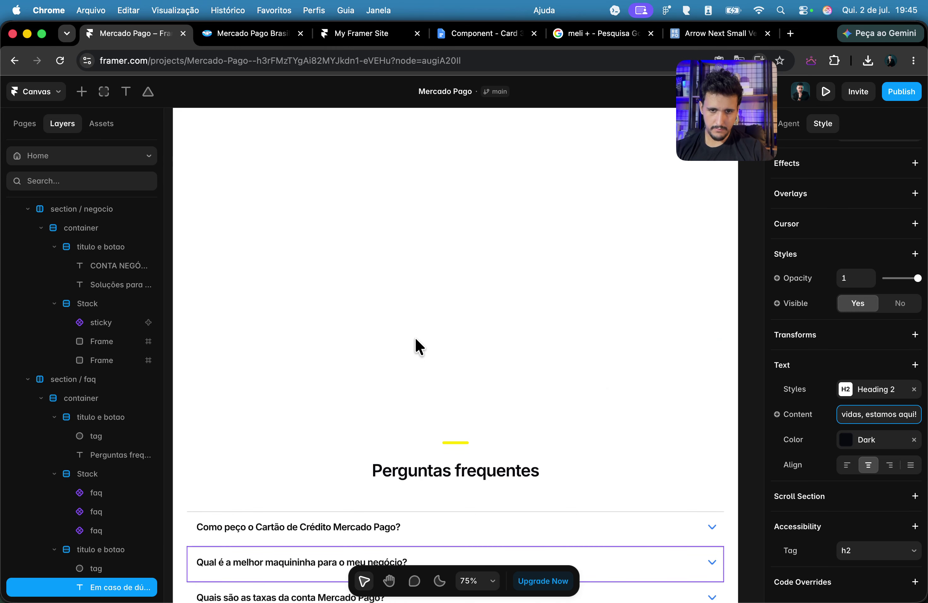
Step: Look over the available text styles and the page's earlier sections for a description text to reuse below the new heading
{"action": "scroll", "coordinate": [415, 339], "scroll_direction": "down", "scroll_amount": 4}
{"action": "left_click", "coordinate": [873, 389]}
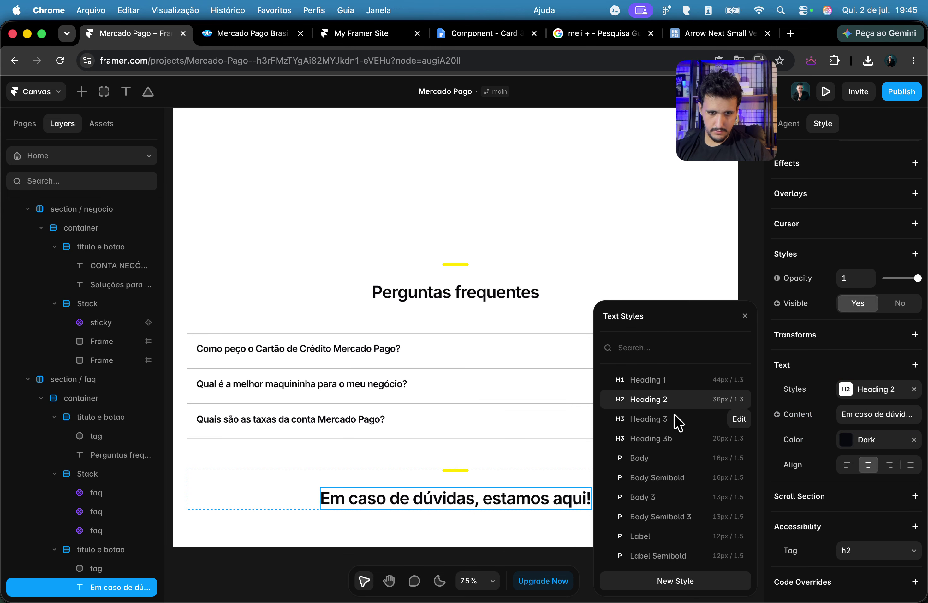
{"action": "left_click", "coordinate": [247, 33]}
{"action": "scroll", "coordinate": [288, 116], "scroll_direction": "up", "scroll_amount": 10}
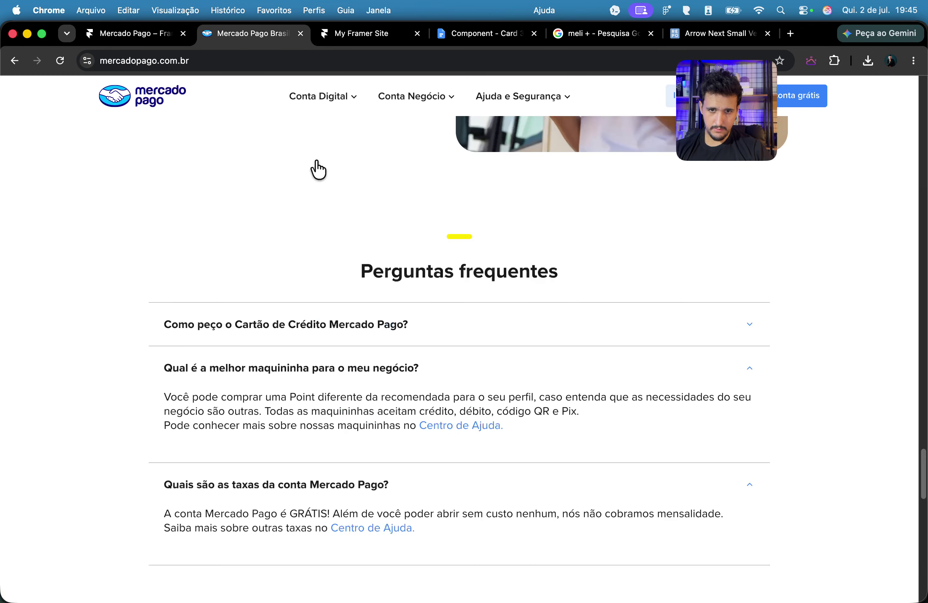
{"action": "left_click", "coordinate": [141, 40]}
{"action": "scroll", "coordinate": [414, 204], "scroll_direction": "up", "scroll_amount": 15}
{"action": "scroll", "coordinate": [449, 262], "scroll_direction": "up", "scroll_amount": 15}
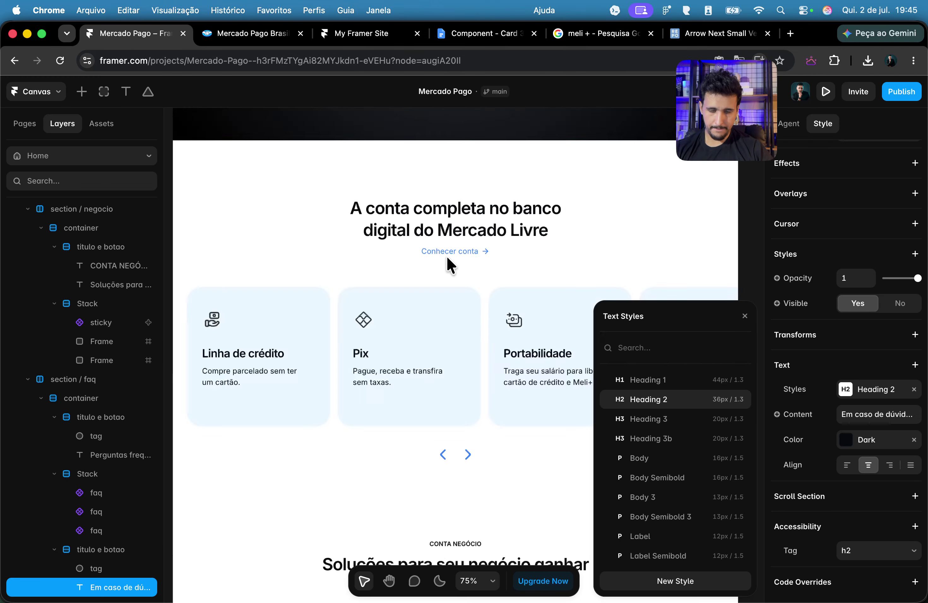
{"action": "scroll", "coordinate": [450, 271], "scroll_direction": "down", "scroll_amount": 8}
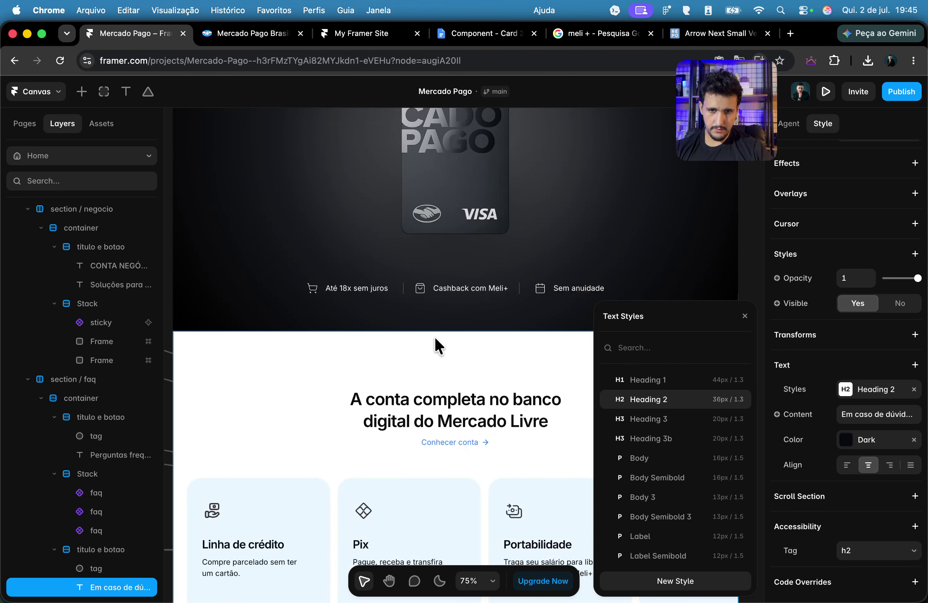
{"action": "scroll", "coordinate": [435, 337], "scroll_direction": "up", "scroll_amount": 10}
{"action": "scroll", "coordinate": [432, 317], "scroll_direction": "down", "scroll_amount": 3}
{"action": "scroll", "coordinate": [432, 317], "scroll_direction": "up", "scroll_amount": 5}
{"action": "scroll", "coordinate": [433, 318], "scroll_direction": "down", "scroll_amount": 5}
{"action": "scroll", "coordinate": [433, 318], "scroll_direction": "down", "scroll_amount": 10}
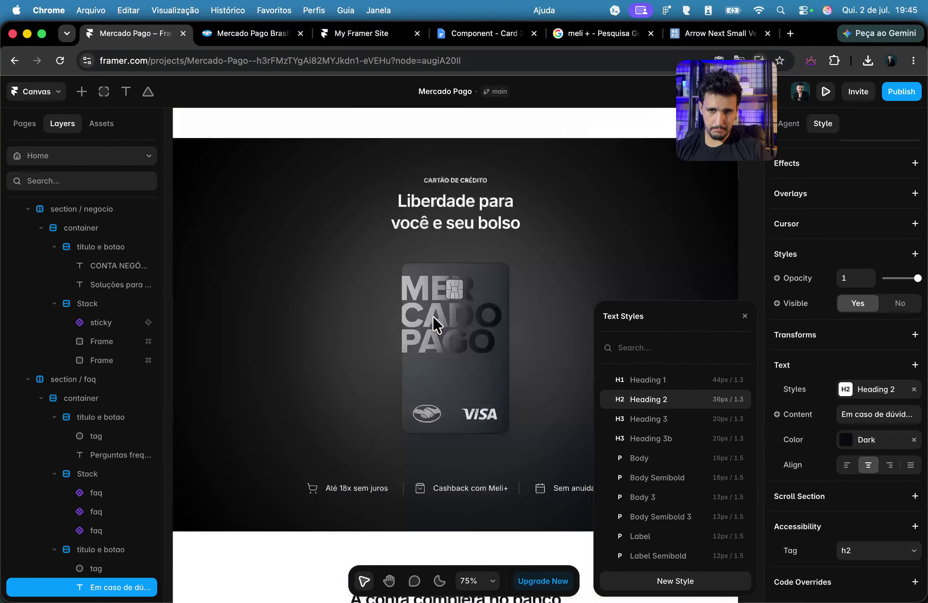
{"action": "scroll", "coordinate": [432, 315], "scroll_direction": "up", "scroll_amount": 5}
{"action": "scroll", "coordinate": [432, 315], "scroll_direction": "down", "scroll_amount": 3}
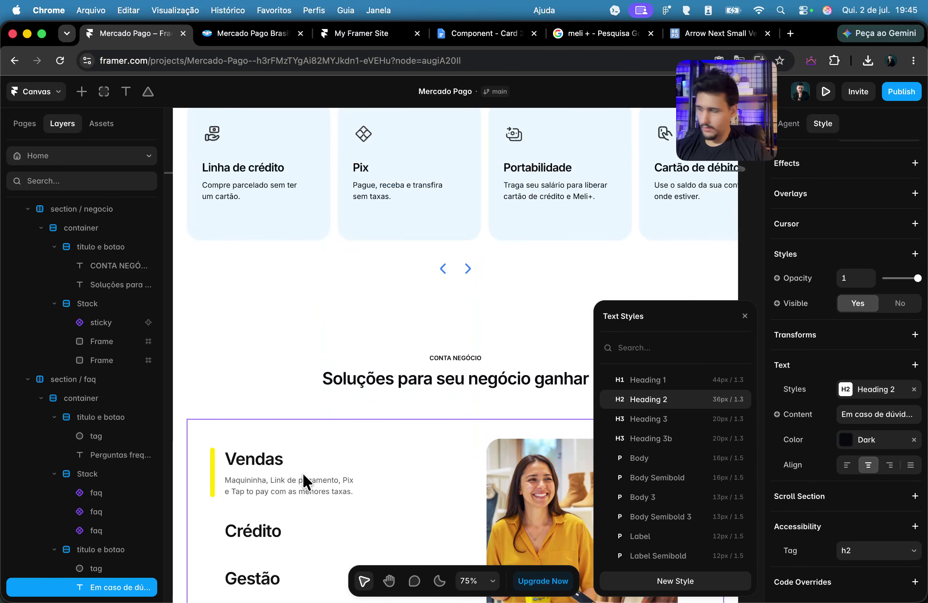
Step: Copy the Vendas description text from the scroll-section component and paste it below the "Em caso de dúvidas, estamos aqui!" heading
{"action": "double_click", "coordinate": [302, 472]}
{"action": "double_click", "coordinate": [276, 290]}
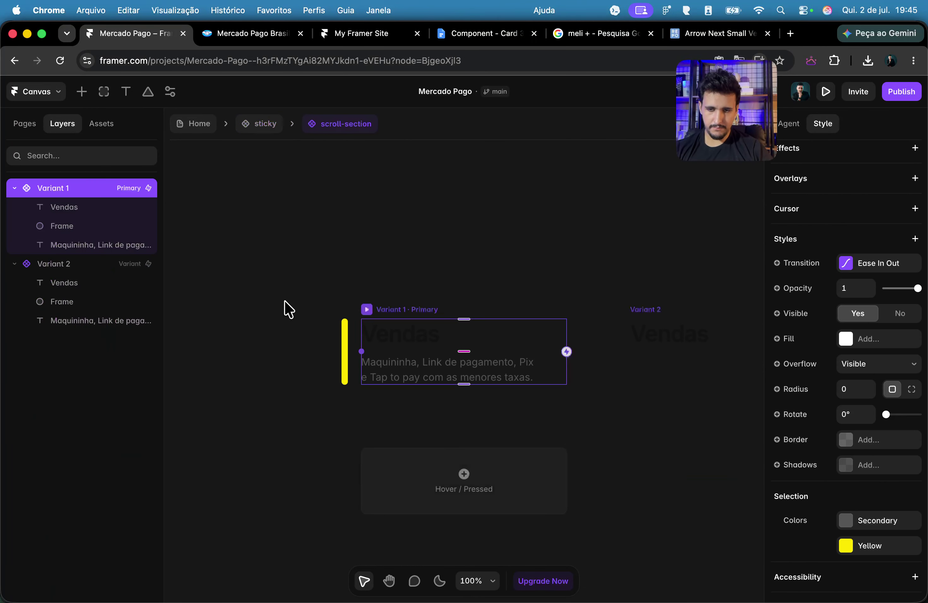
{"action": "left_click", "coordinate": [401, 369]}
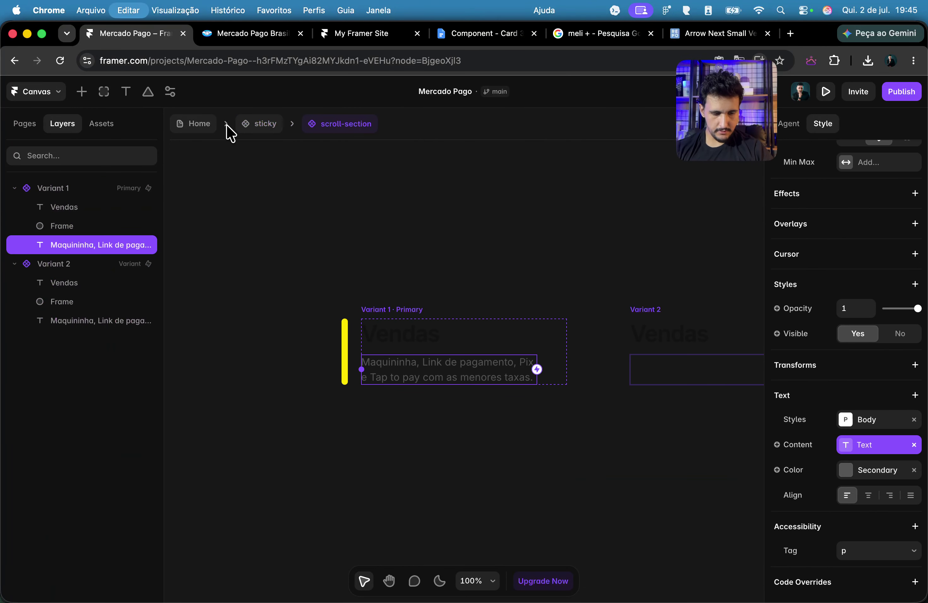
{"action": "left_click", "coordinate": [212, 122]}
{"action": "scroll", "coordinate": [518, 298], "scroll_direction": "down", "scroll_amount": 10}
{"action": "scroll", "coordinate": [516, 298], "scroll_direction": "down", "scroll_amount": 8}
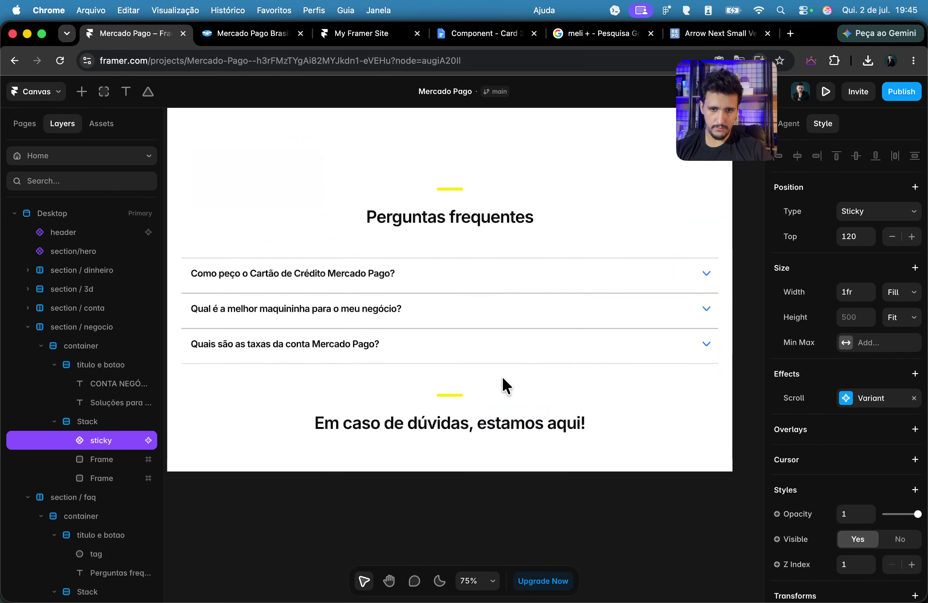
{"action": "left_click", "coordinate": [513, 340]}
{"action": "left_click", "coordinate": [458, 371]}
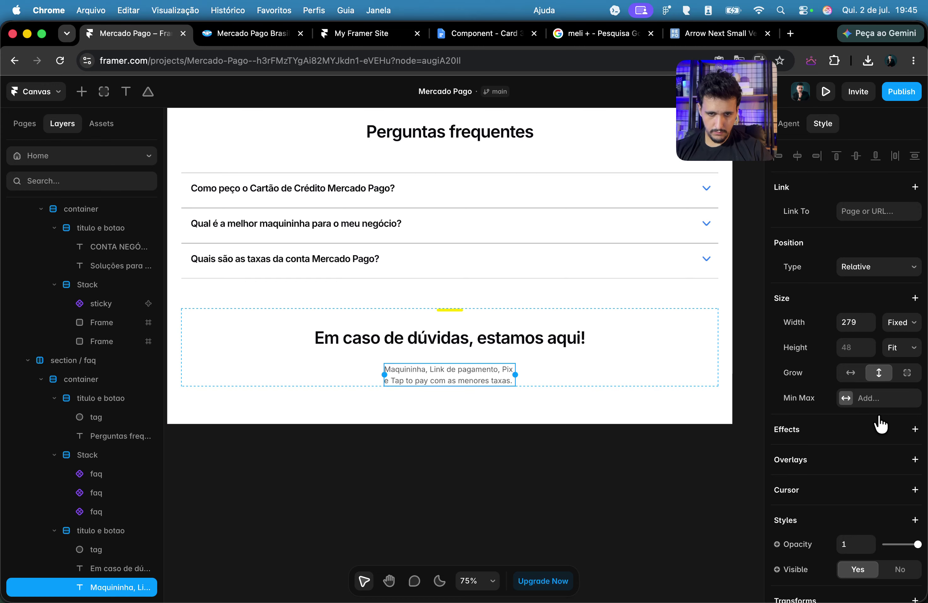
Step: Center the pasted text and set its content to "Encontre orientações ou fale com nossa equipe 24 horas, todos os dias da semana.", copied from mercadopago.com.br
{"action": "scroll", "coordinate": [877, 431], "scroll_direction": "down", "scroll_amount": 5}
{"action": "left_click", "coordinate": [868, 466]}
{"action": "left_click", "coordinate": [218, 34]}
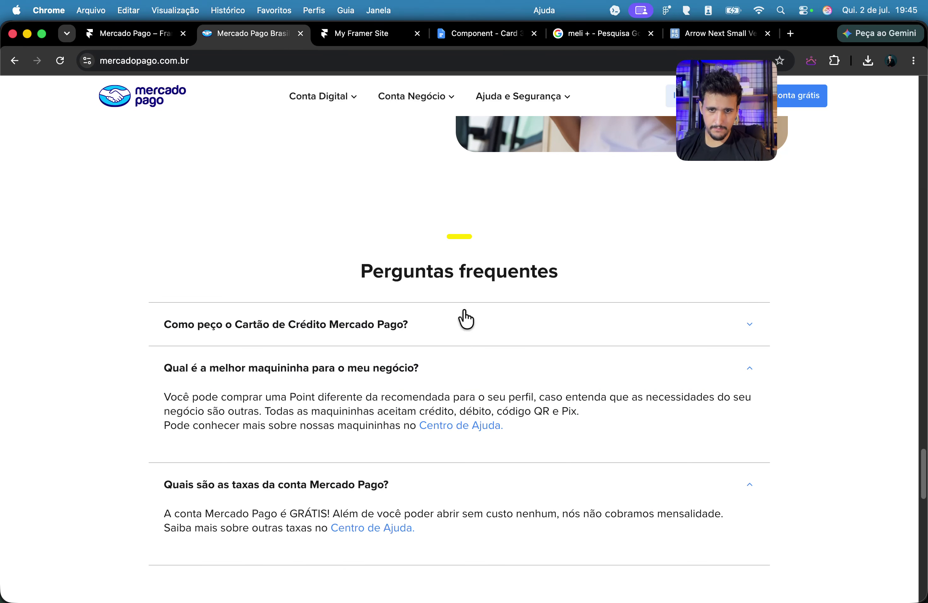
{"action": "scroll", "coordinate": [439, 268], "scroll_direction": "down", "scroll_amount": 10}
{"action": "triple_click", "coordinate": [400, 246]}
{"action": "key", "text": "super+c"}
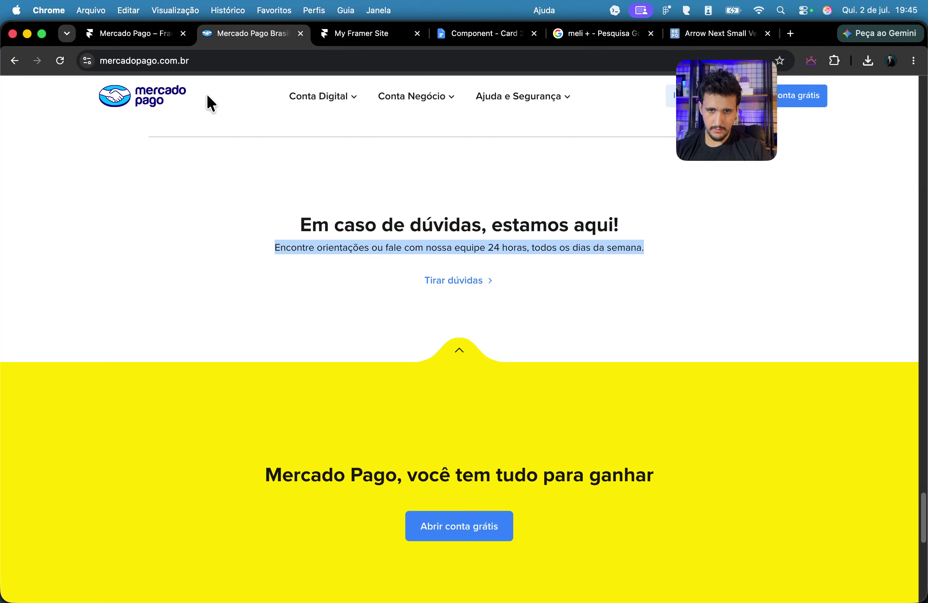
{"action": "left_click", "coordinate": [160, 43]}
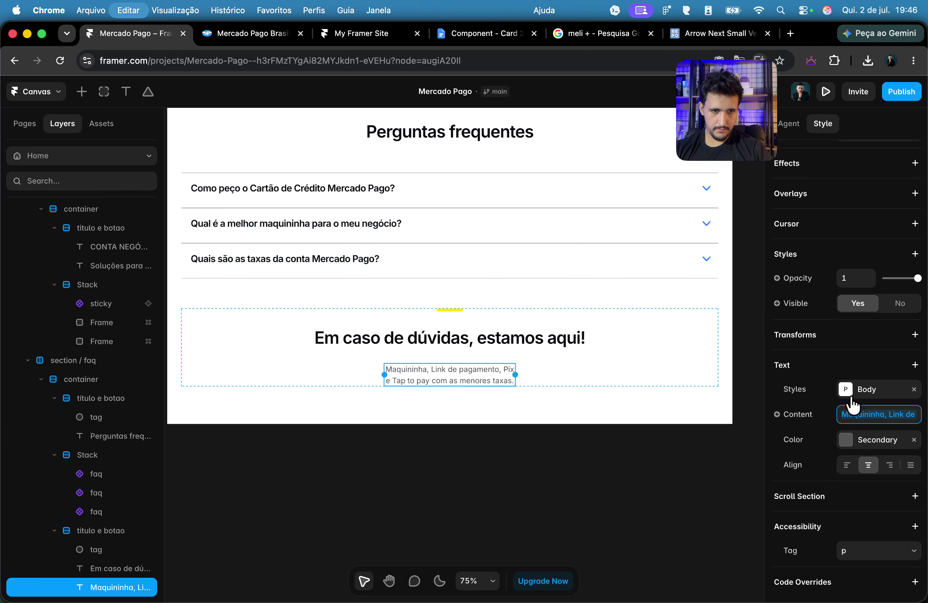
{"action": "scroll", "coordinate": [881, 392], "scroll_direction": "up", "scroll_amount": 5}
{"action": "key", "text": "super+v"}
Step: Set the description's width to Fill and delete the yellow tag above the "Em caso de dúvidas, estamos aqui!" heading
{"action": "left_click", "coordinate": [901, 324]}
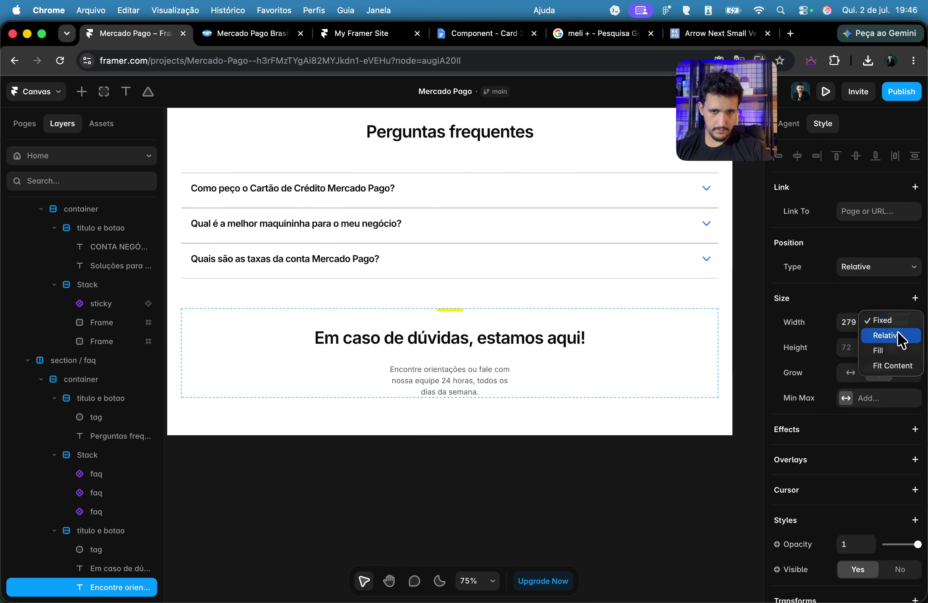
{"action": "left_click", "coordinate": [889, 350]}
{"action": "left_click", "coordinate": [454, 309]}
{"action": "key", "text": "Delete"}
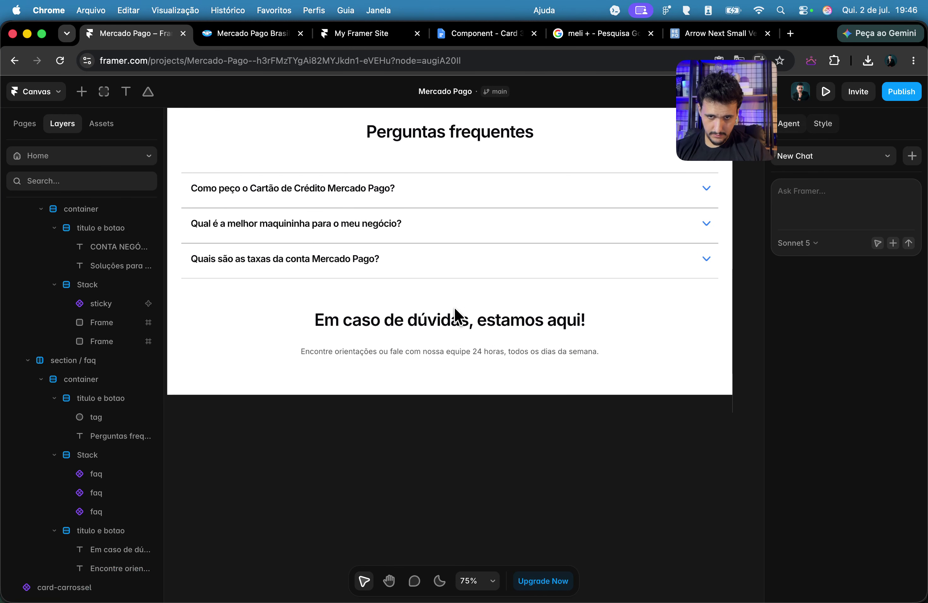
Step: Set the gap of the stack holding the "Em caso de dúvidas" heading and description to 16
{"action": "left_click", "coordinate": [468, 315]}
{"action": "scroll", "coordinate": [866, 521], "scroll_direction": "down", "scroll_amount": 3}
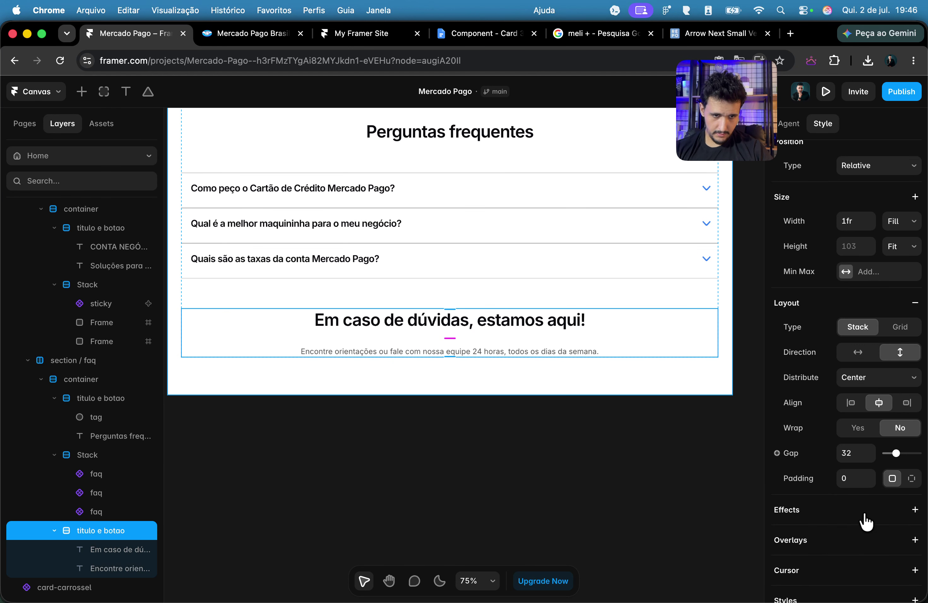
{"action": "left_click", "coordinate": [849, 455]}
{"action": "type", "text": "16"}
{"action": "key", "text": "Return"}
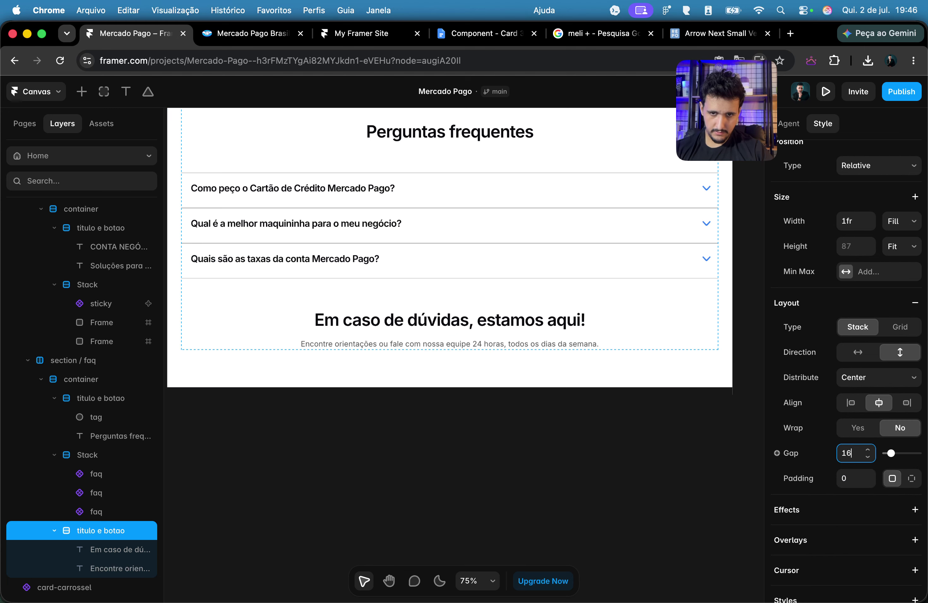
Step: Copy the "Conhecer conta" button from the sticky component and paste it below the description in the "Em caso de dúvidas" stack
{"action": "scroll", "coordinate": [445, 224], "scroll_direction": "up", "scroll_amount": 5}
{"action": "scroll", "coordinate": [474, 312], "scroll_direction": "up", "scroll_amount": 5}
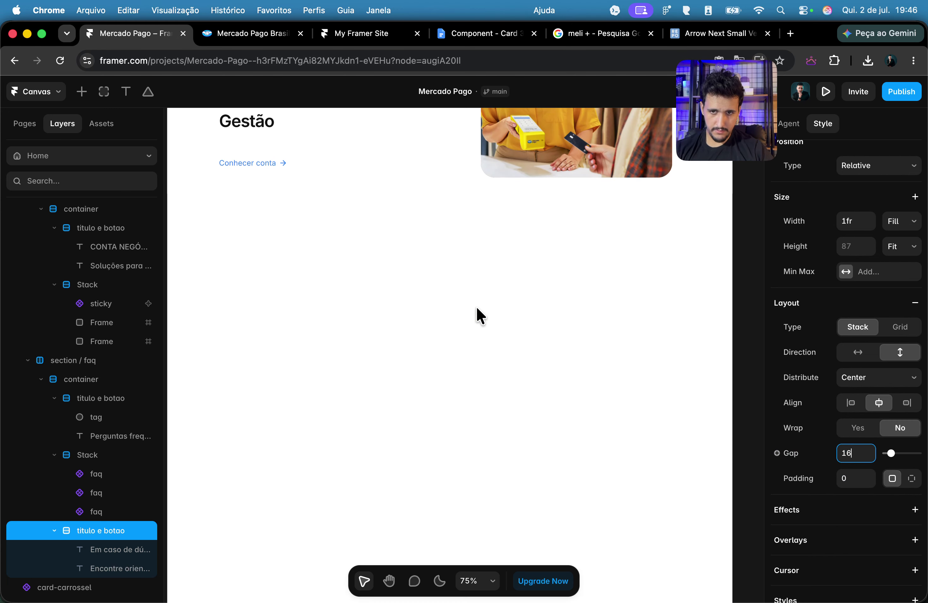
{"action": "double_click", "coordinate": [256, 164]}
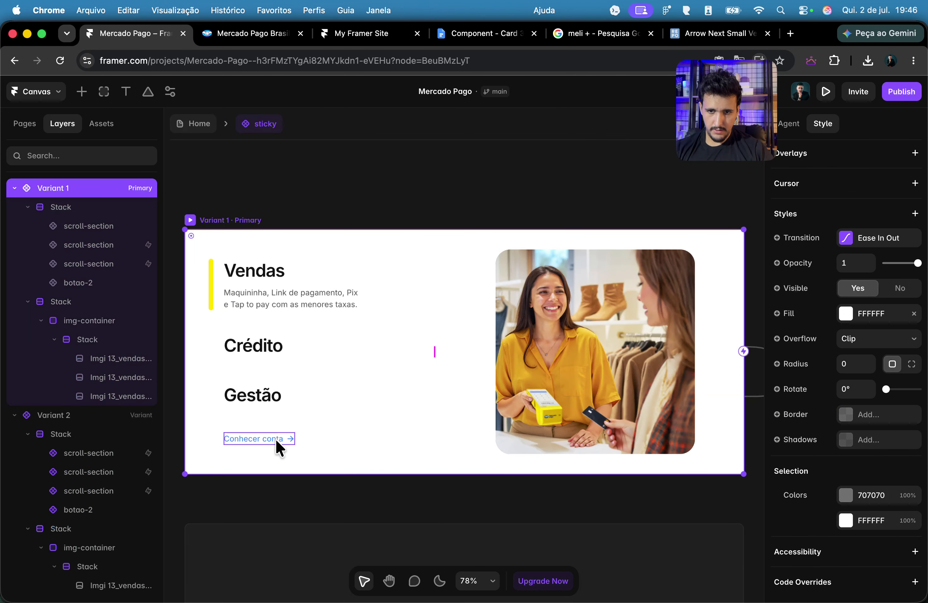
{"action": "left_click", "coordinate": [275, 439]}
{"action": "left_click", "coordinate": [203, 124]}
{"action": "scroll", "coordinate": [451, 235], "scroll_direction": "down", "scroll_amount": 10}
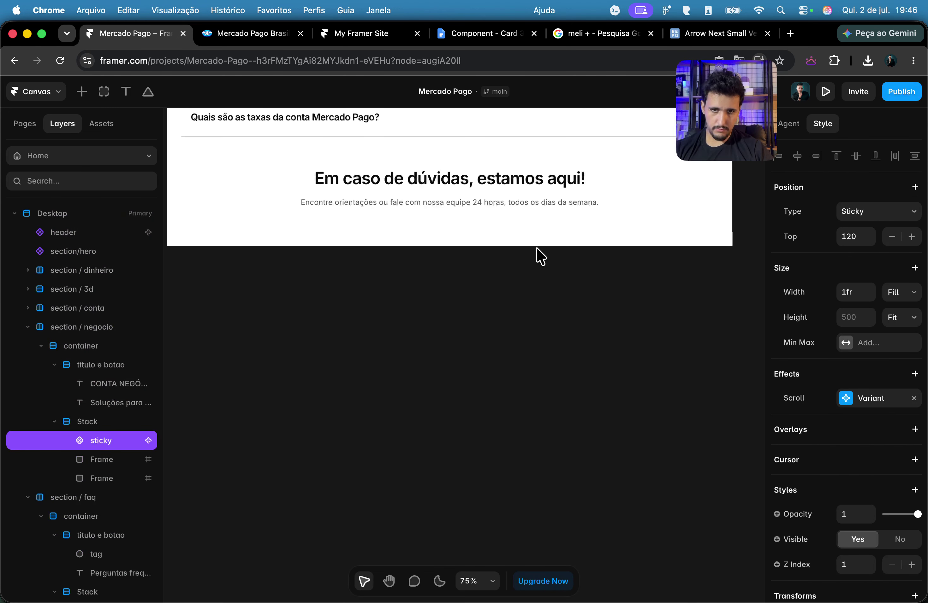
{"action": "left_click", "coordinate": [628, 195]}
Step: Check the link label under the description on the Mercado Pago site, then open the pasted botao-2 component in Framer for editing
{"action": "left_click", "coordinate": [259, 28]}
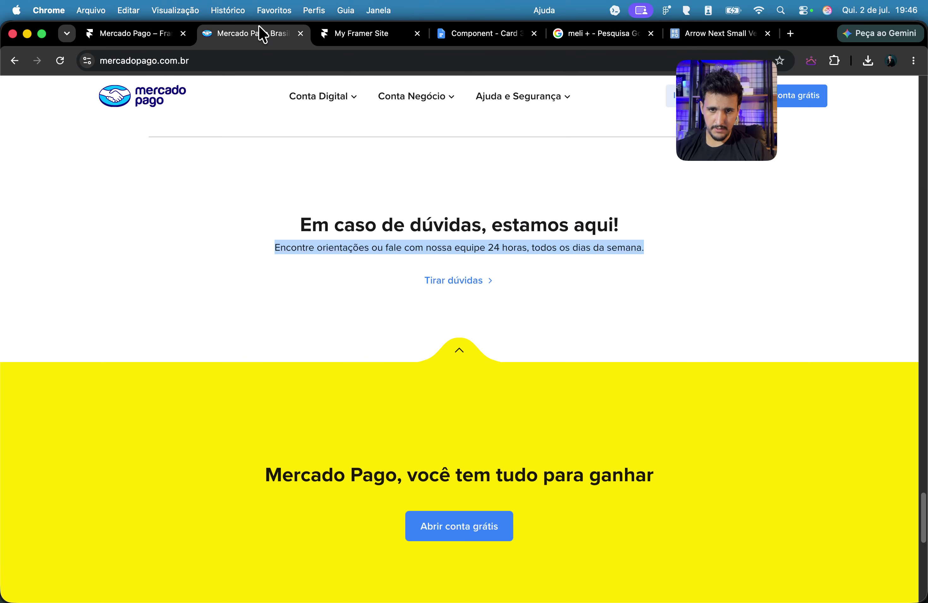
{"action": "left_click", "coordinate": [162, 34]}
{"action": "double_click", "coordinate": [455, 220]}
{"action": "left_click", "coordinate": [617, 357]}
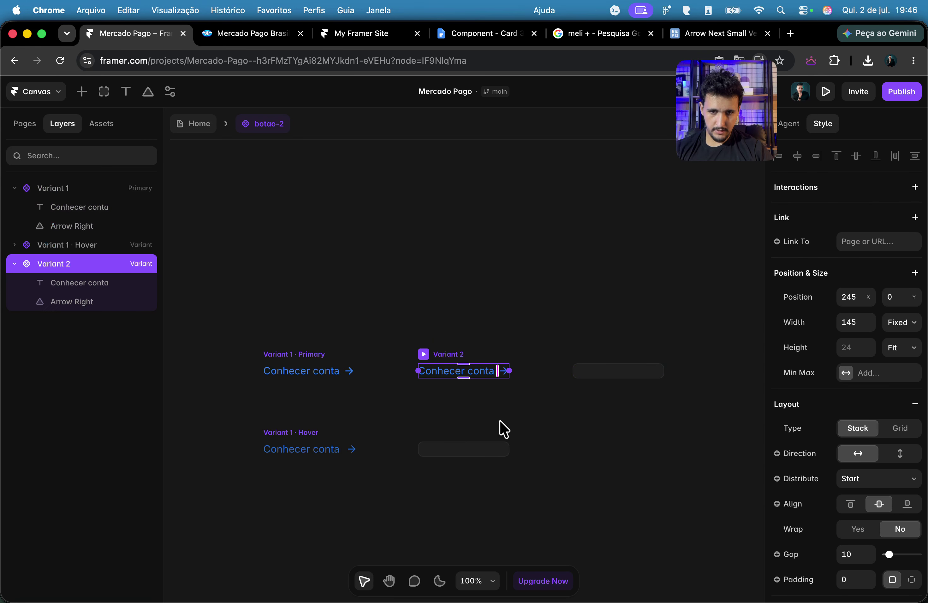
{"action": "scroll", "coordinate": [510, 431], "scroll_direction": "up", "scroll_amount": 5}
{"action": "key", "text": "super+z"}
{"action": "scroll", "coordinate": [394, 353], "scroll_direction": "left", "scroll_amount": 3}
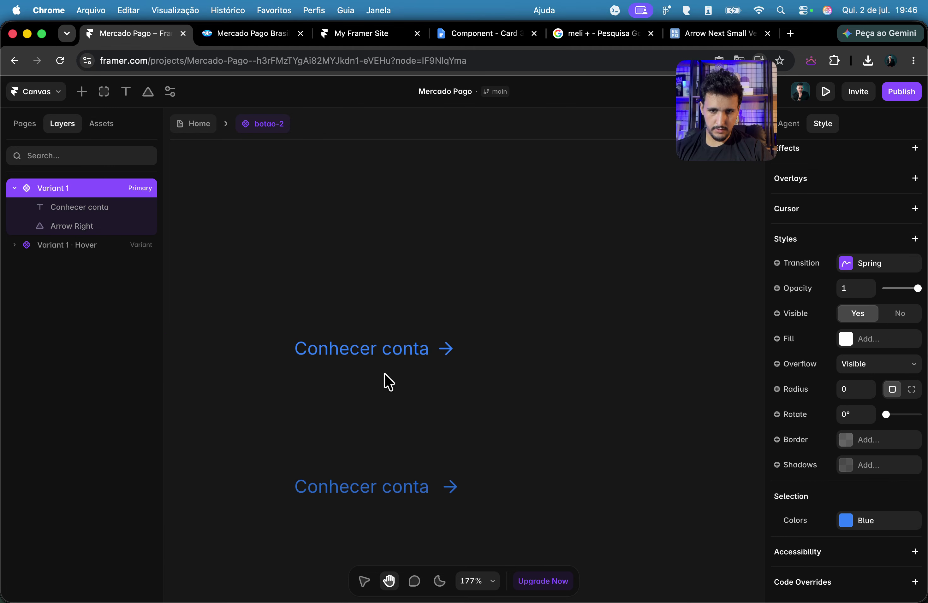
{"action": "left_click", "coordinate": [389, 355]}
{"action": "key", "text": "Escape"}
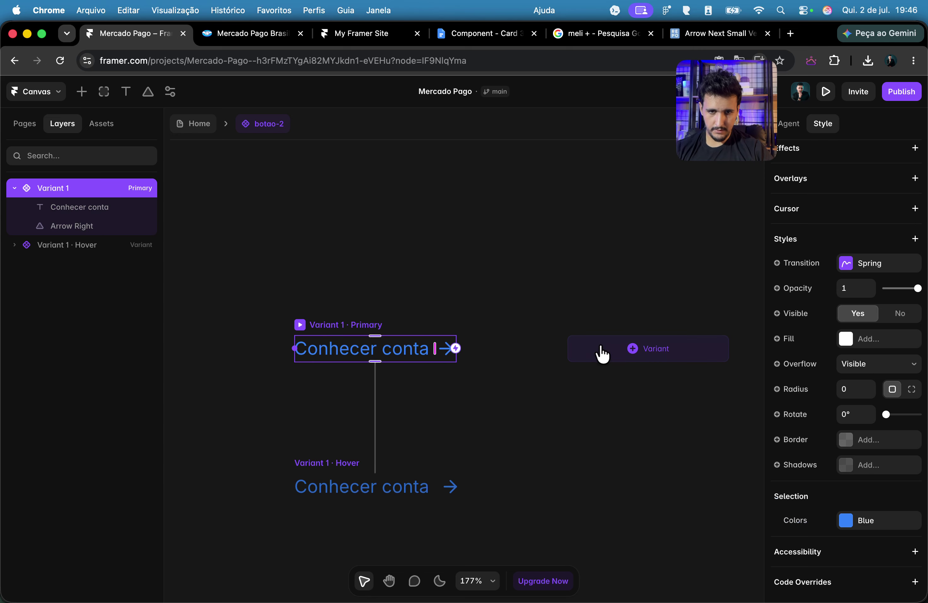
Step: Add a second variant to the botao-2 component and set its text content to "Tirar dúvidas"
{"action": "left_click", "coordinate": [601, 353]}
{"action": "scroll", "coordinate": [487, 379], "scroll_direction": "up", "scroll_amount": 5}
{"action": "left_click", "coordinate": [488, 382]}
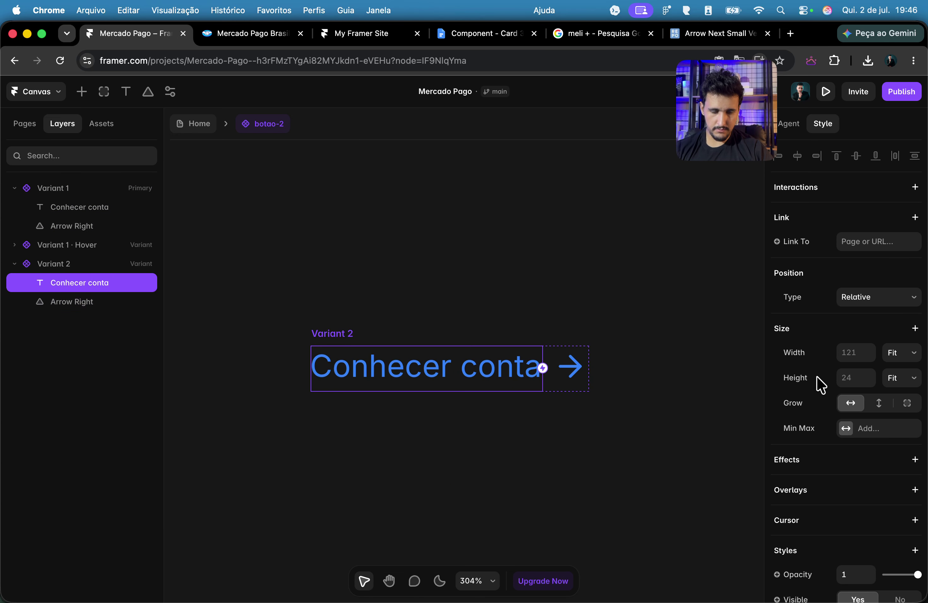
{"action": "scroll", "coordinate": [843, 361], "scroll_direction": "down", "scroll_amount": 6}
{"action": "left_click", "coordinate": [896, 440]}
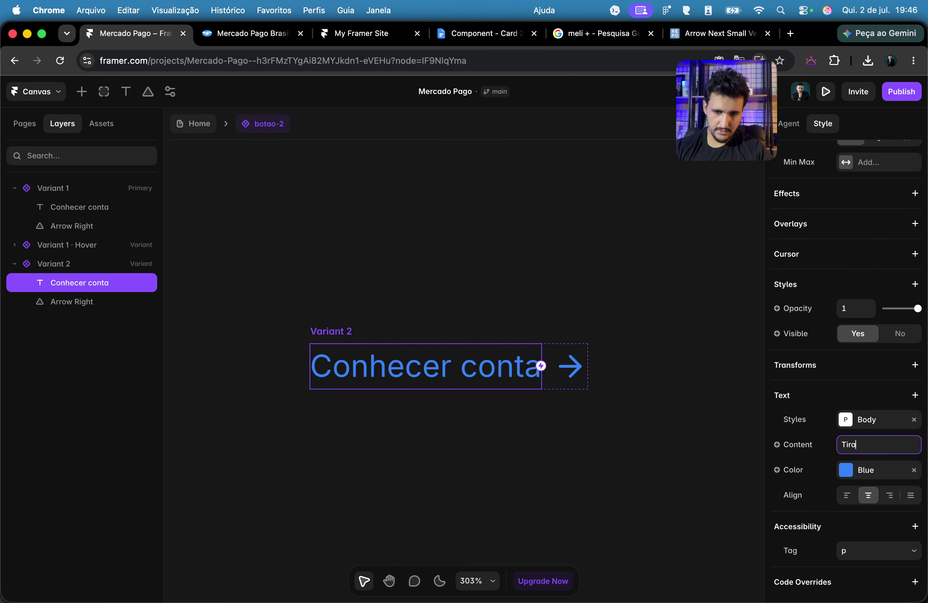
{"action": "type", "text": "Tirar dúvidas"}
{"action": "key", "text": "Return"}
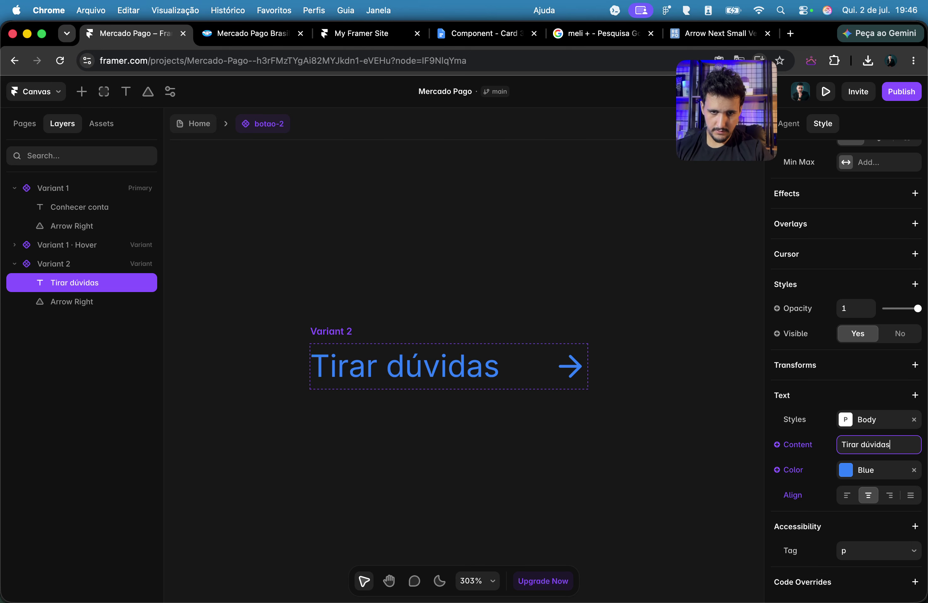
Step: Narrow the "Tirar dúvidas" variant to a width of 119 and add a hover state for it
{"action": "left_click", "coordinate": [424, 344]}
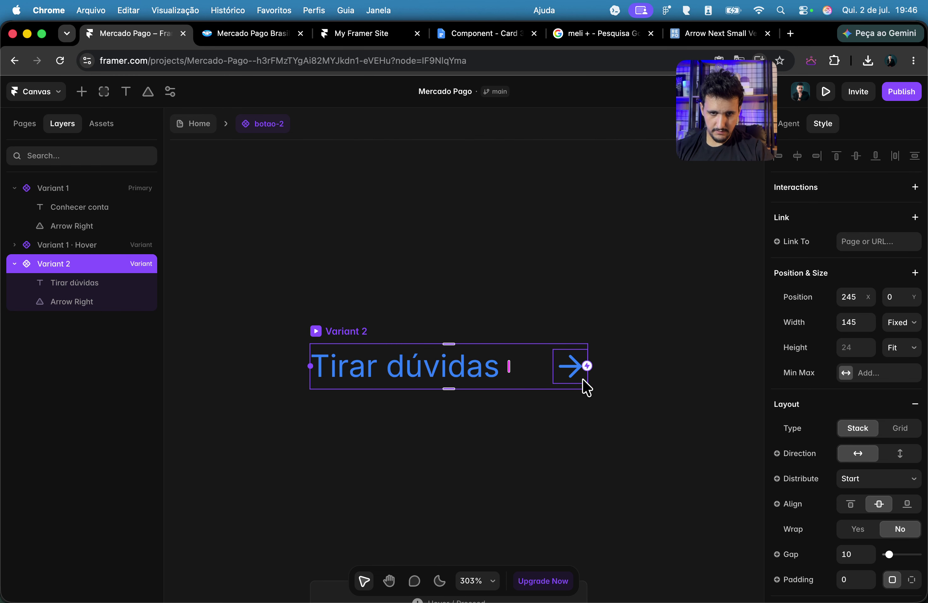
{"action": "left_click_drag", "start_coordinate": [587, 381], "coordinate": [534, 381]}
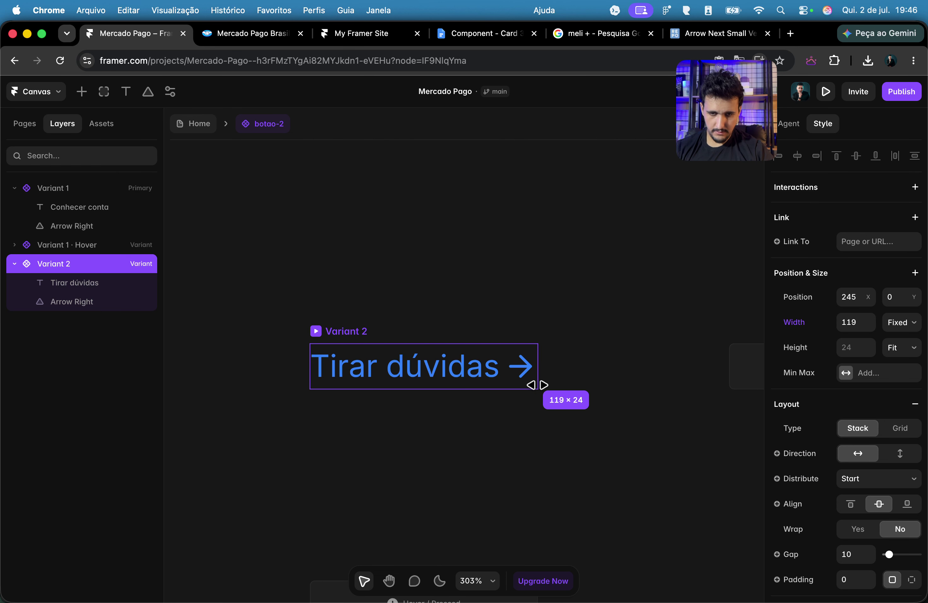
{"action": "scroll", "coordinate": [411, 392], "scroll_direction": "down", "scroll_amount": 3}
{"action": "left_click", "coordinate": [458, 499]}
{"action": "left_click", "coordinate": [479, 513]}
Step: Apply the Blue Hover color to the text of the "Tirar dúvidas" hover state and shift its arrow slightly to the right
{"action": "left_click", "coordinate": [431, 375]}
{"action": "scroll", "coordinate": [881, 447], "scroll_direction": "down", "scroll_amount": 6}
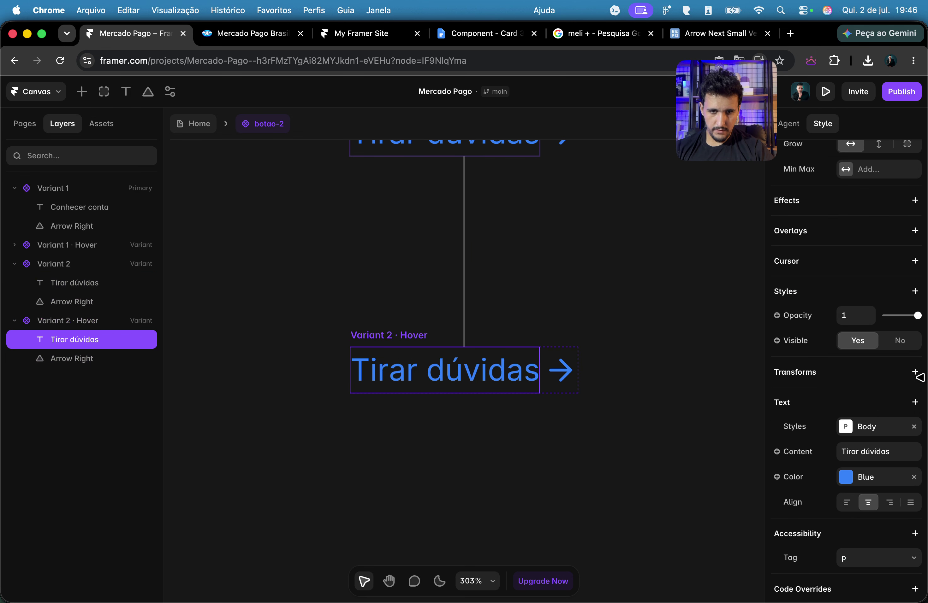
{"action": "left_click", "coordinate": [878, 470]}
{"action": "left_click", "coordinate": [667, 508]}
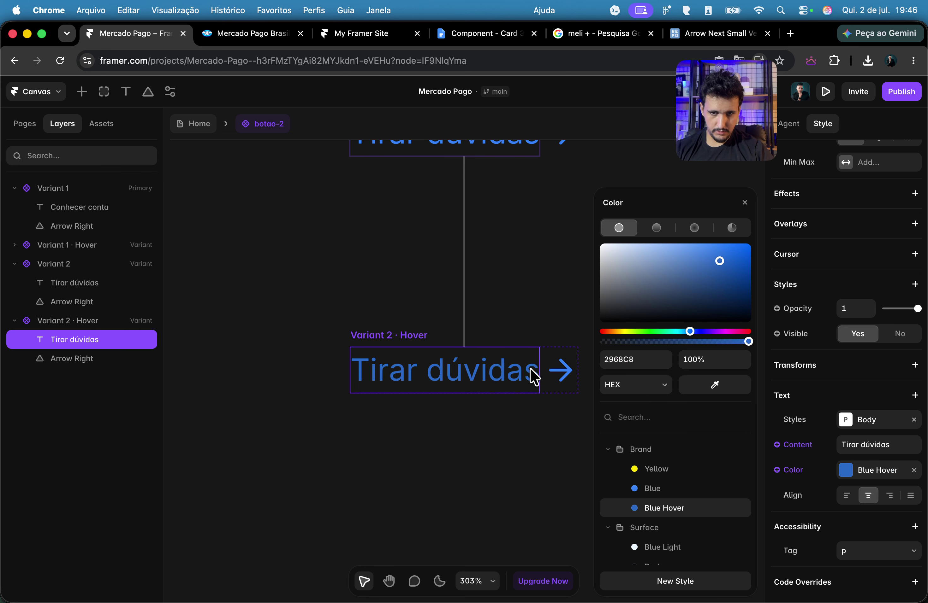
{"action": "left_click", "coordinate": [576, 370]}
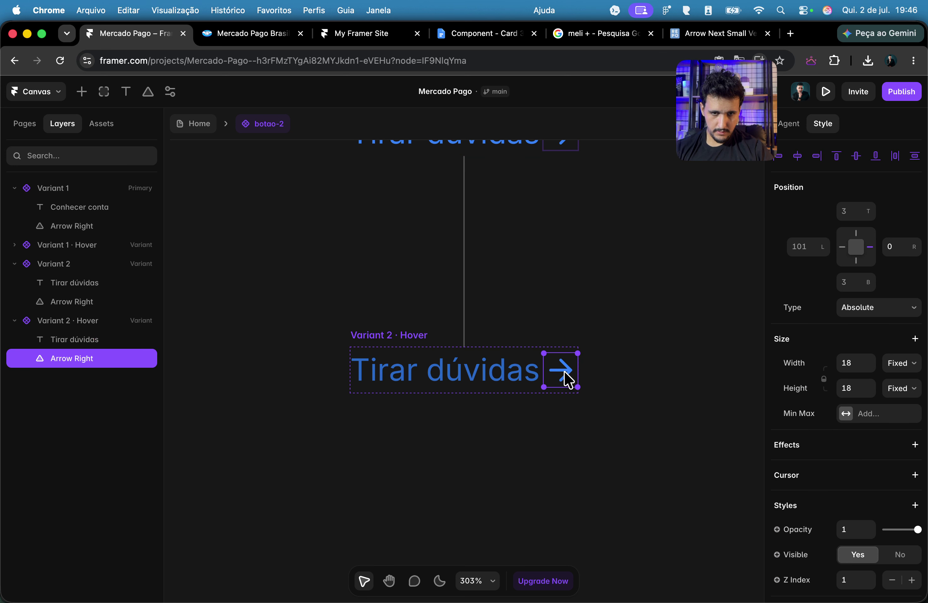
{"action": "left_click_drag", "start_coordinate": [564, 371], "coordinate": [571, 373]}
{"action": "left_click", "coordinate": [630, 441]}
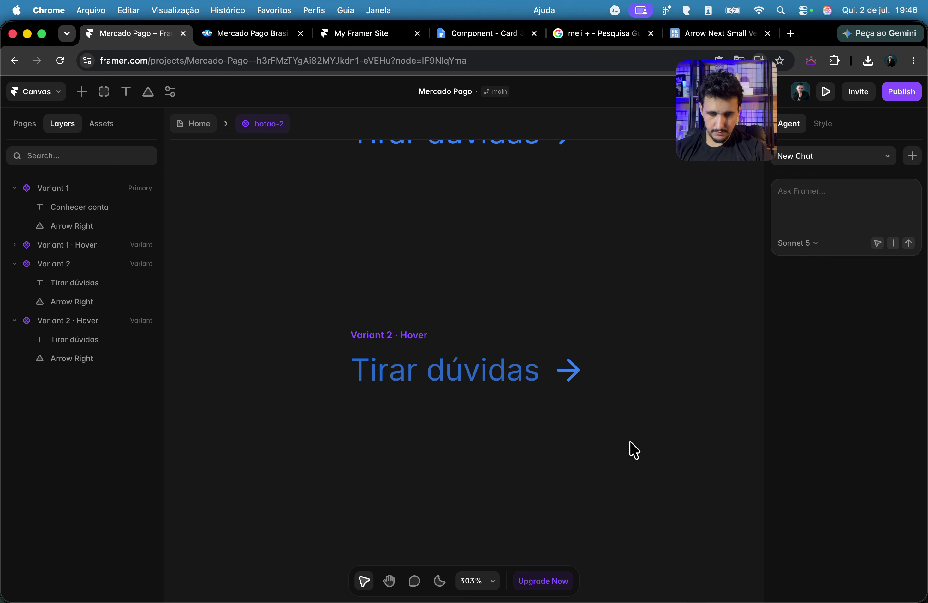
Step: Return to the Home page and switch the button below the "Em caso de dúvidas" description to Variant 2
{"action": "left_click", "coordinate": [200, 123]}
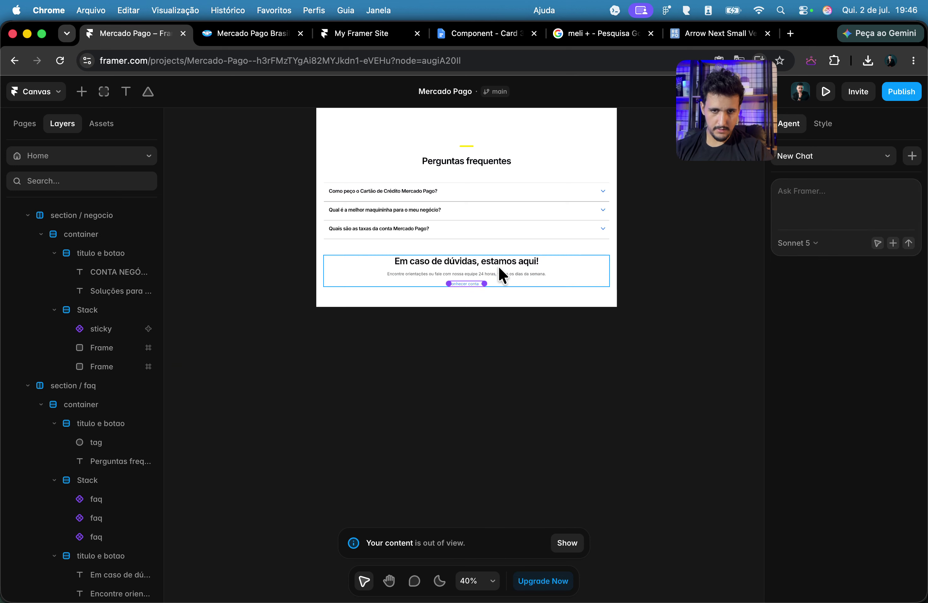
{"action": "left_click", "coordinate": [473, 284]}
{"action": "scroll", "coordinate": [866, 494], "scroll_direction": "down", "scroll_amount": 3}
{"action": "left_click", "coordinate": [866, 469]}
{"action": "left_click", "coordinate": [866, 485]}
{"action": "scroll", "coordinate": [470, 288], "scroll_direction": "up", "scroll_amount": 5}
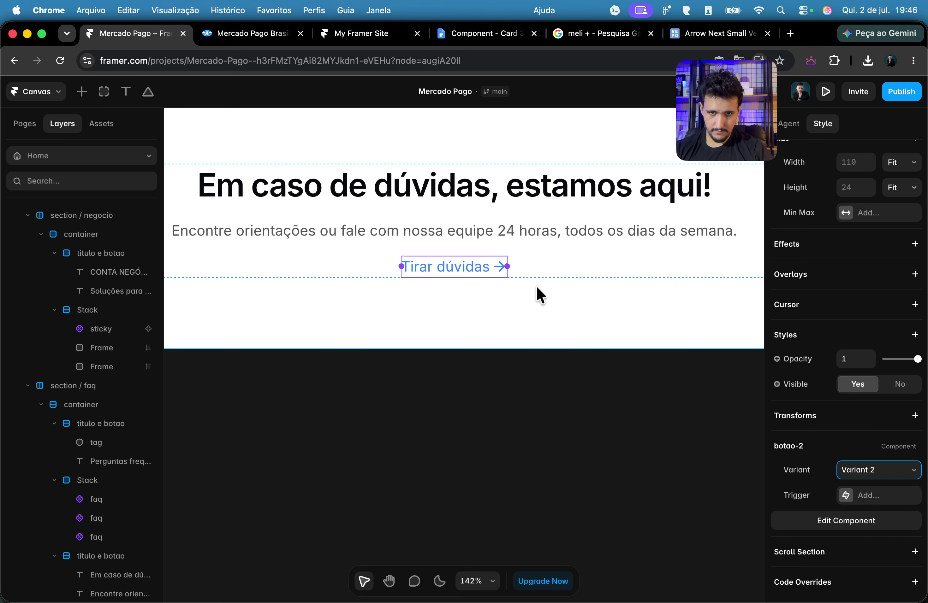
Step: Set the gap of the "Em caso de dúvidas, estamos aqui!" block to 32
{"action": "scroll", "coordinate": [536, 281], "scroll_direction": "down", "scroll_amount": 5}
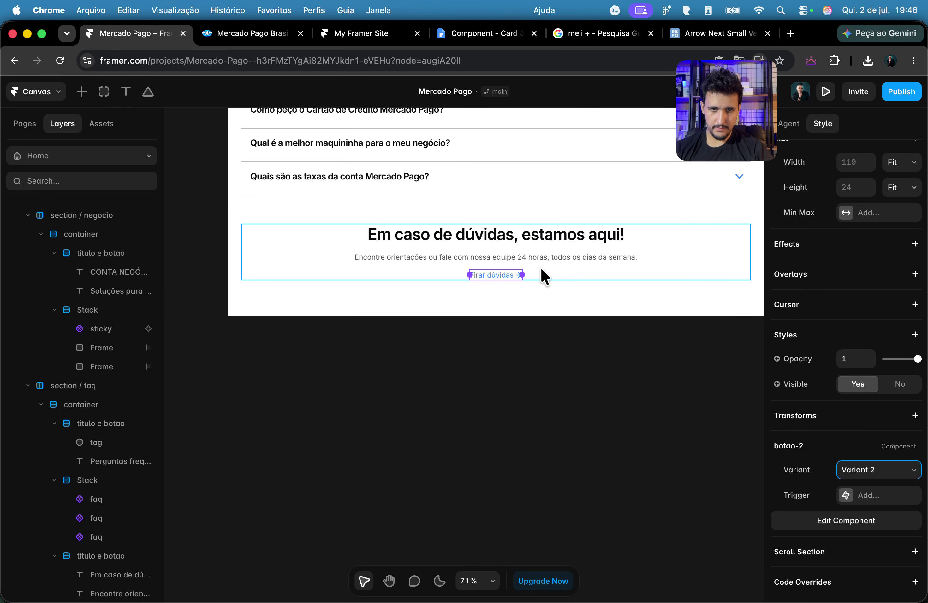
{"action": "left_click", "coordinate": [543, 252]}
{"action": "left_click", "coordinate": [544, 271]}
{"action": "left_click", "coordinate": [849, 454]}
{"action": "type", "text": "32"}
Step: Group the "Em caso de dúvidas" heading and its description in a stack with a gap of 16
{"action": "left_click", "coordinate": [538, 265]}
{"action": "left_click", "coordinate": [559, 239], "text": "shift"}
{"action": "key", "text": "shift+a"}
{"action": "left_click", "coordinate": [854, 555]}
{"action": "type", "text": "16"}
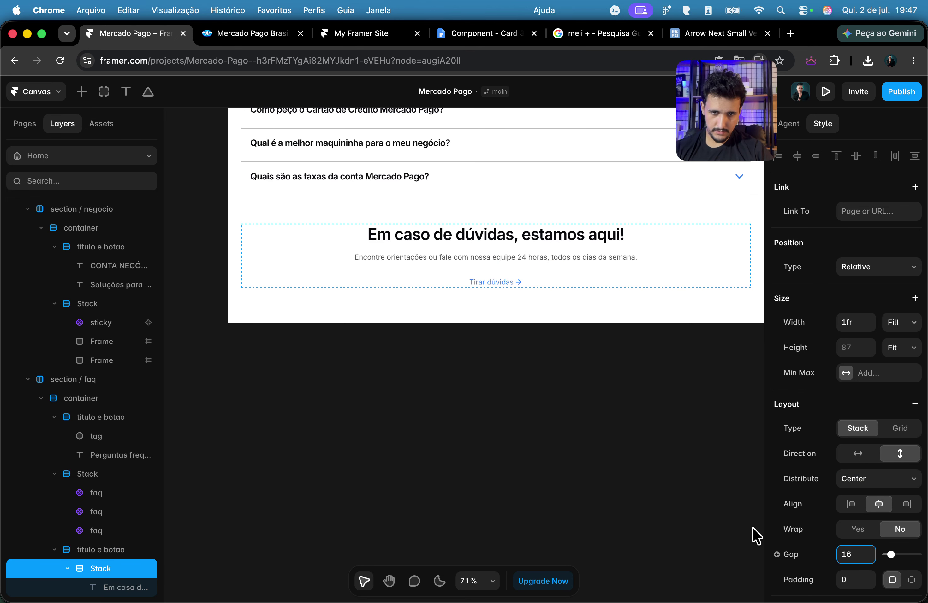
{"action": "left_click", "coordinate": [622, 435]}
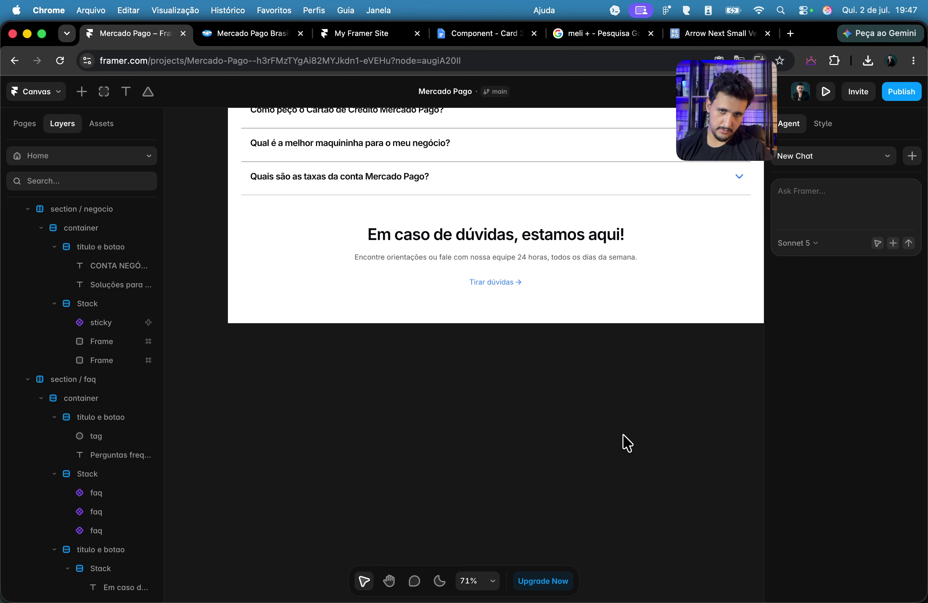
Step: Give the "titulo e botao" block with the "Em caso de dúvidas" heading a top padding of 32
{"action": "left_click", "coordinate": [226, 36]}
{"action": "left_click", "coordinate": [129, 34]}
{"action": "left_click", "coordinate": [274, 260]}
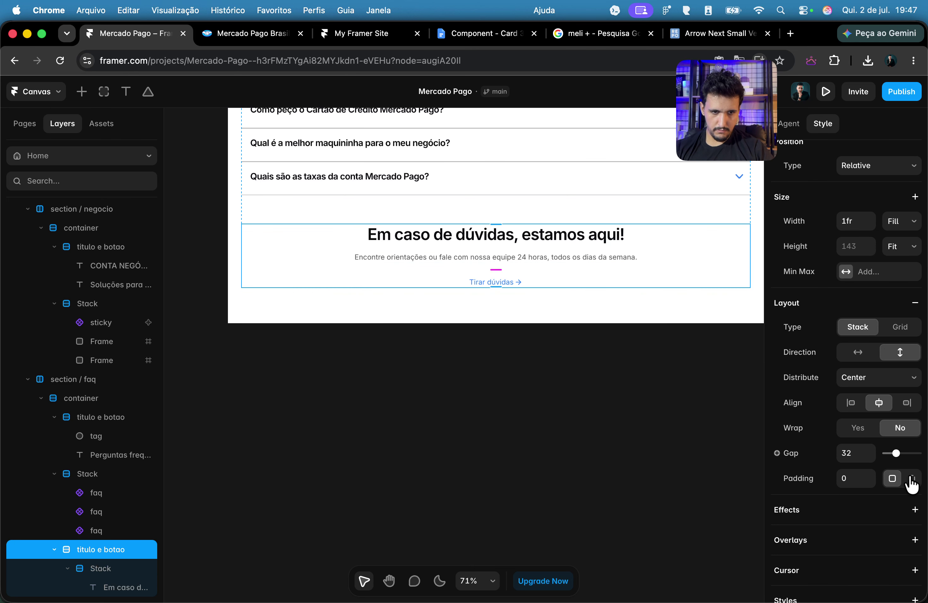
{"action": "left_click", "coordinate": [911, 479]}
{"action": "type", "text": "32"}
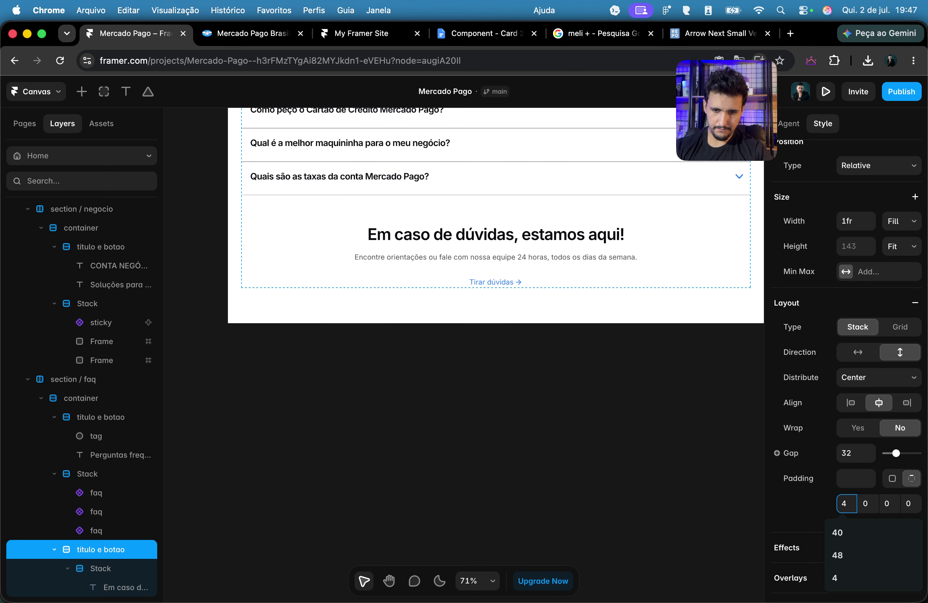
{"action": "left_click", "coordinate": [566, 429]}
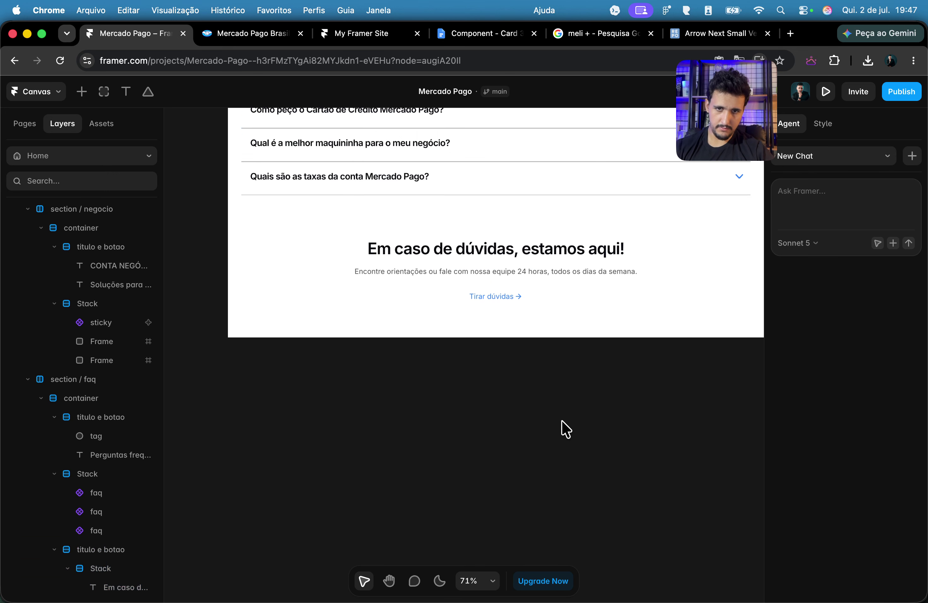
Step: Compare with the original Mercado Pago site and set the top padding of "section / faq" to 80
{"action": "left_click", "coordinate": [234, 35]}
{"action": "scroll", "coordinate": [420, 346], "scroll_direction": "down", "scroll_amount": 10}
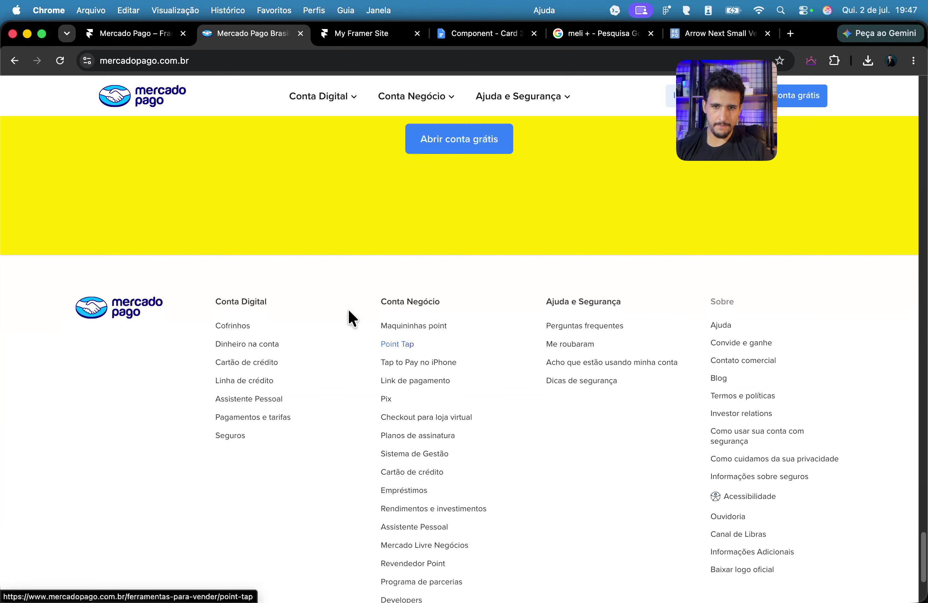
{"action": "scroll", "coordinate": [204, 282], "scroll_direction": "up", "scroll_amount": 3}
{"action": "left_click", "coordinate": [152, 39]}
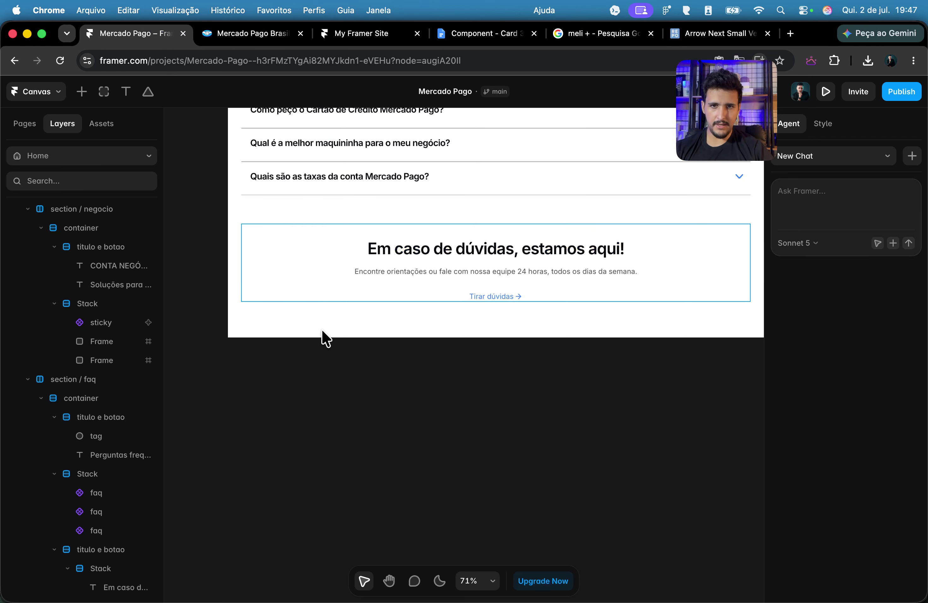
{"action": "left_click", "coordinate": [294, 228]}
{"action": "scroll", "coordinate": [294, 227], "scroll_direction": "down", "scroll_amount": 5}
{"action": "scroll", "coordinate": [305, 247], "scroll_direction": "up", "scroll_amount": 1}
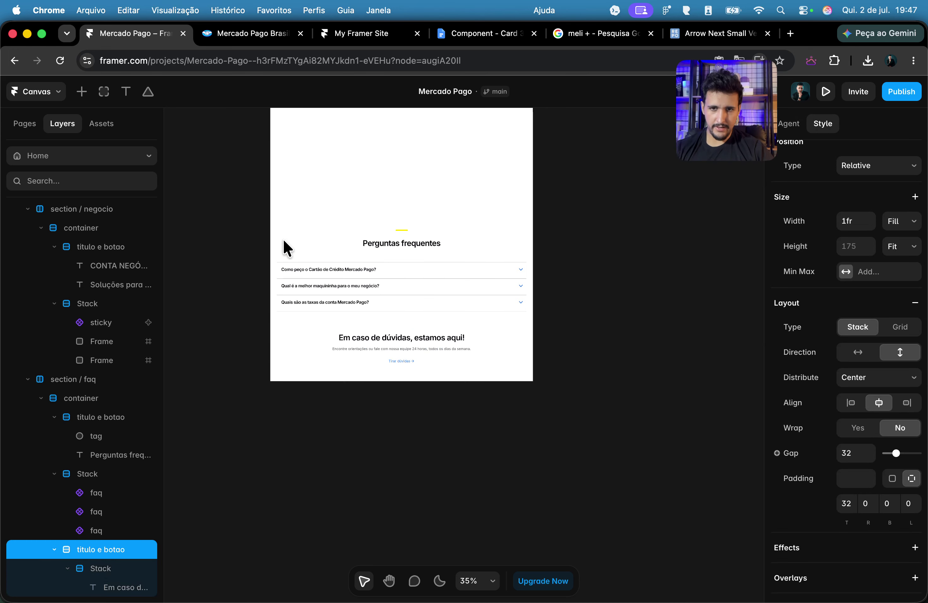
{"action": "left_click", "coordinate": [273, 233]}
{"action": "scroll", "coordinate": [882, 474], "scroll_direction": "down", "scroll_amount": 5}
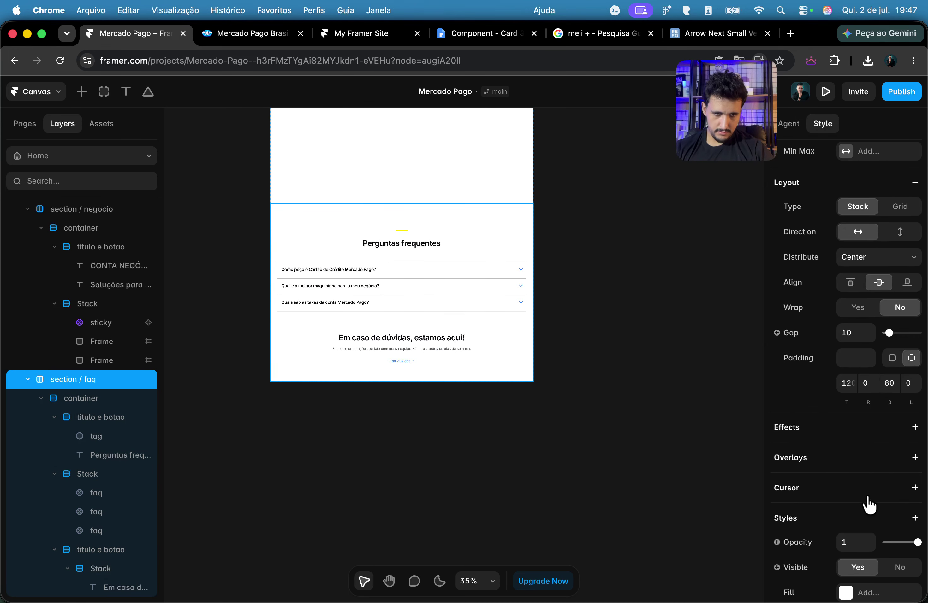
{"action": "type", "text": "80"}
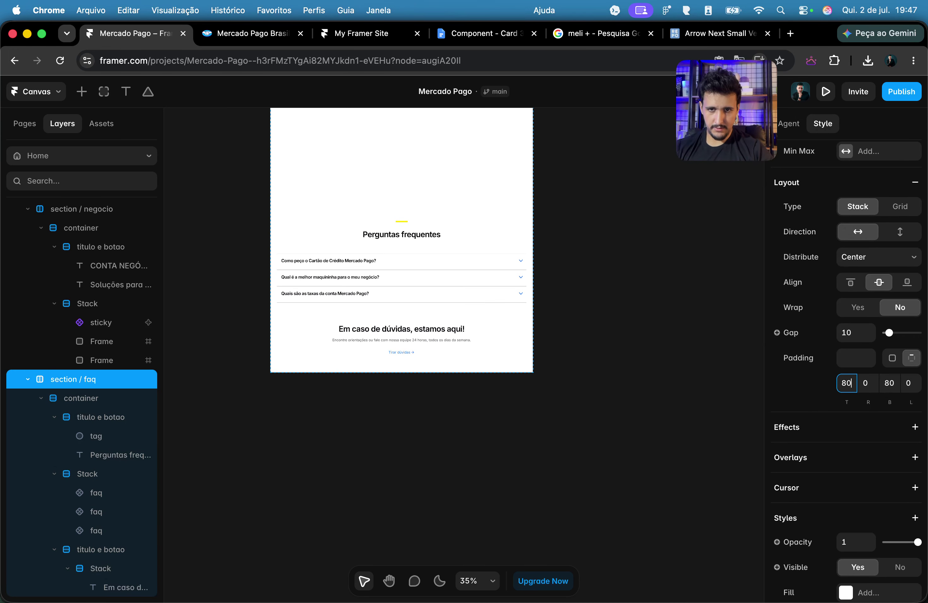
Step: Duplicate "section / faq" on the Home page and rename the copy "section / cta"
{"action": "left_click", "coordinate": [27, 380]}
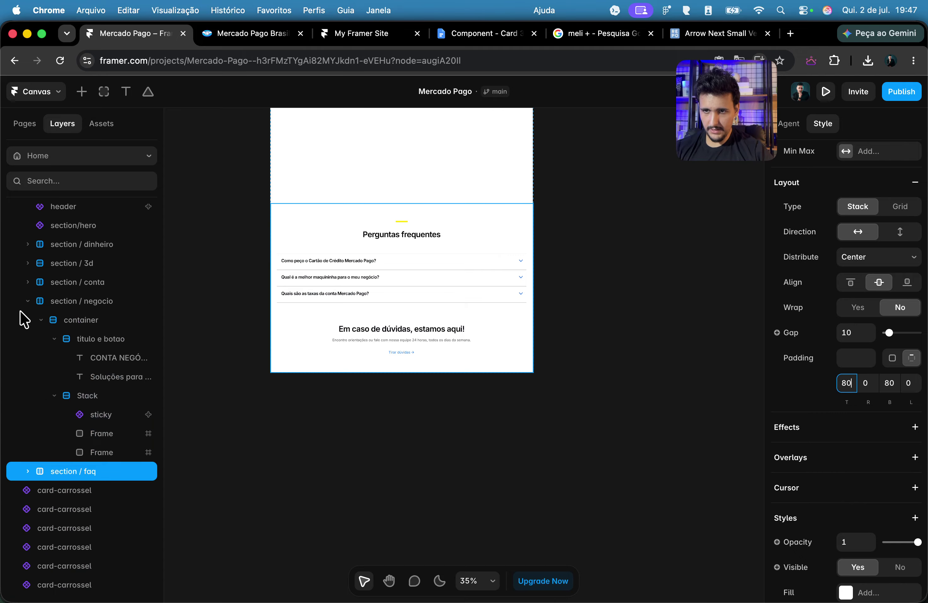
{"action": "left_click", "coordinate": [27, 302]}
{"action": "key", "text": "super+d"}
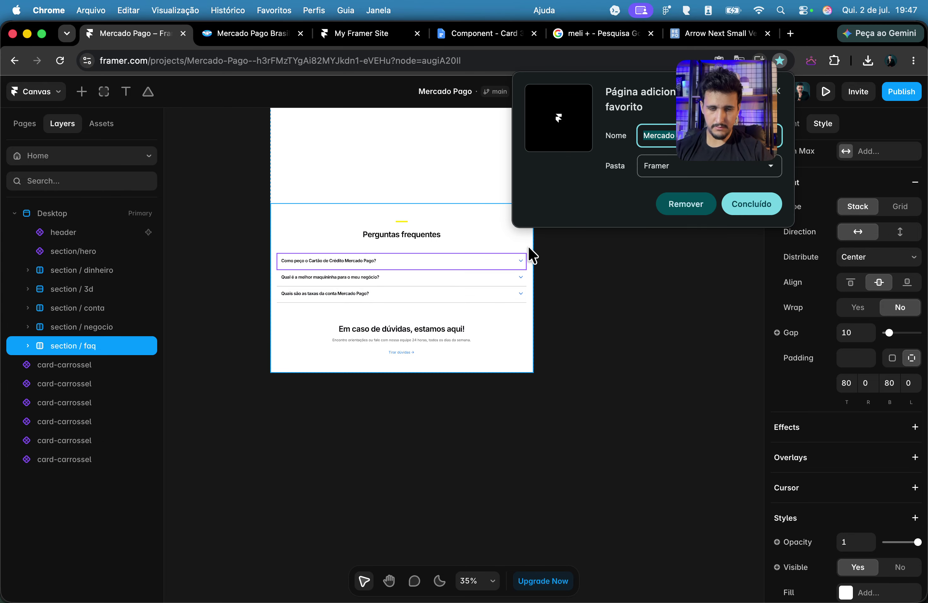
{"action": "left_click", "coordinate": [676, 208]}
{"action": "key", "text": "super+d"}
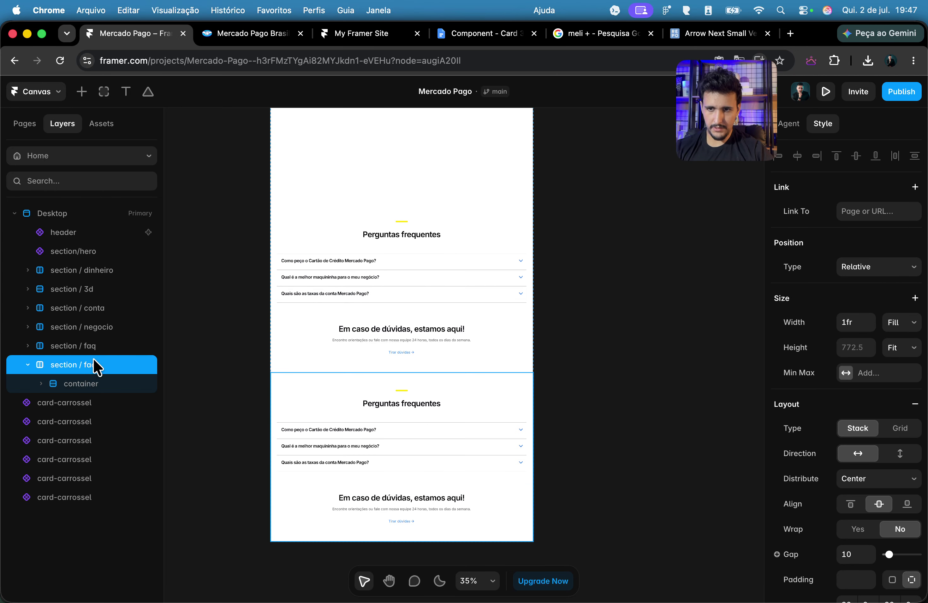
{"action": "double_click", "coordinate": [93, 365]}
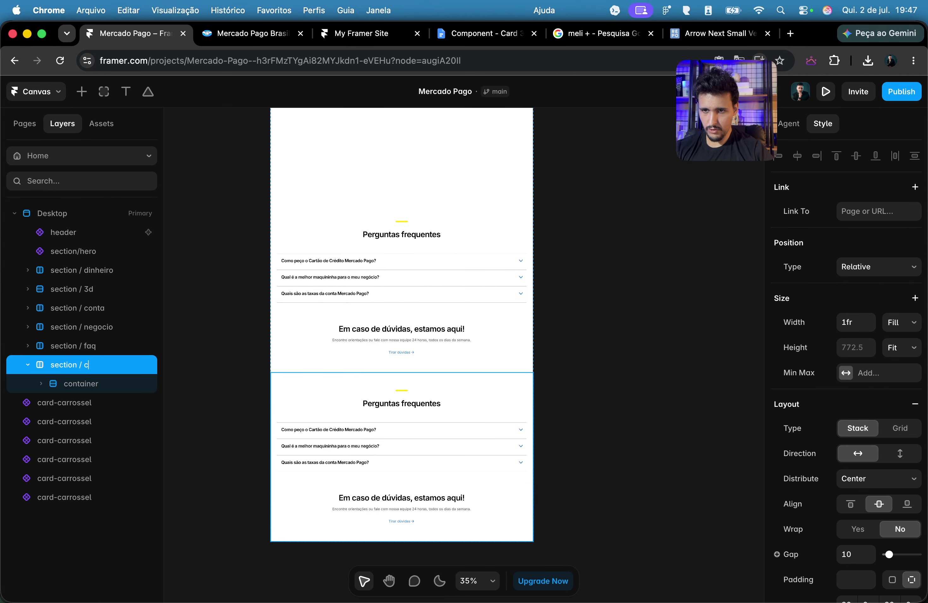
{"action": "left_click", "coordinate": [554, 518]}
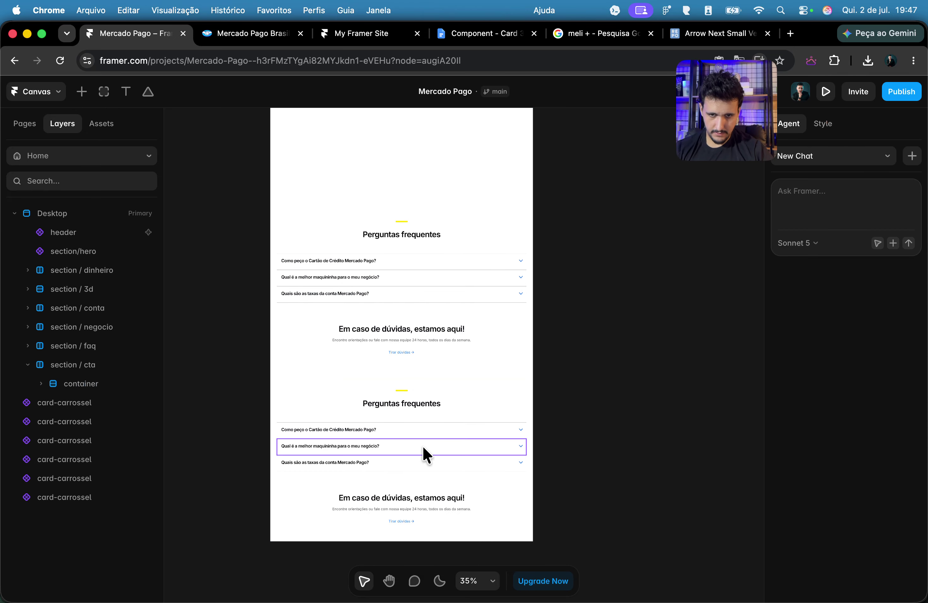
Step: Delete the "Em caso de dúvidas" block and the stack of faq items from "section / cta"
{"action": "left_click", "coordinate": [414, 504]}
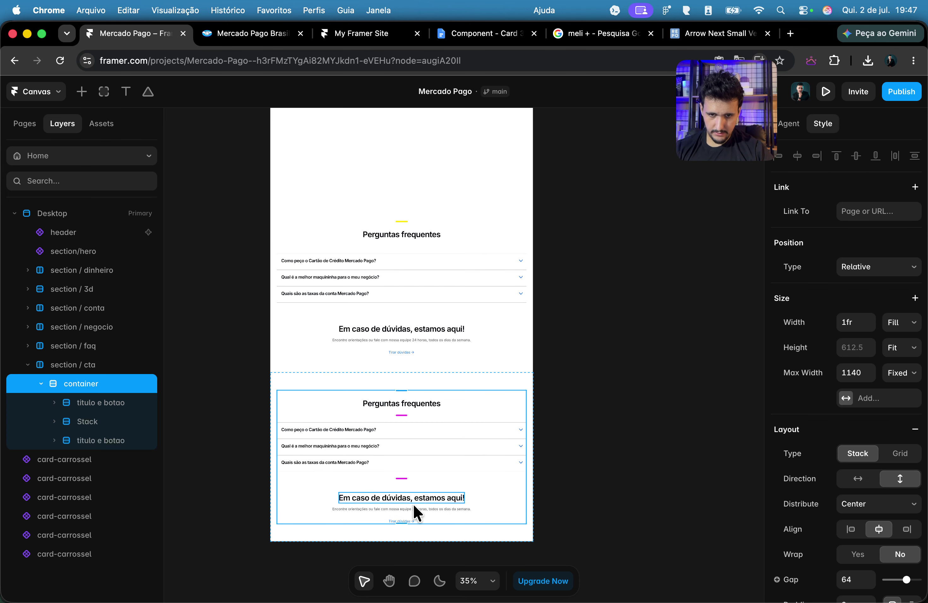
{"action": "left_click", "coordinate": [426, 511]}
{"action": "key", "text": "BackSpace"}
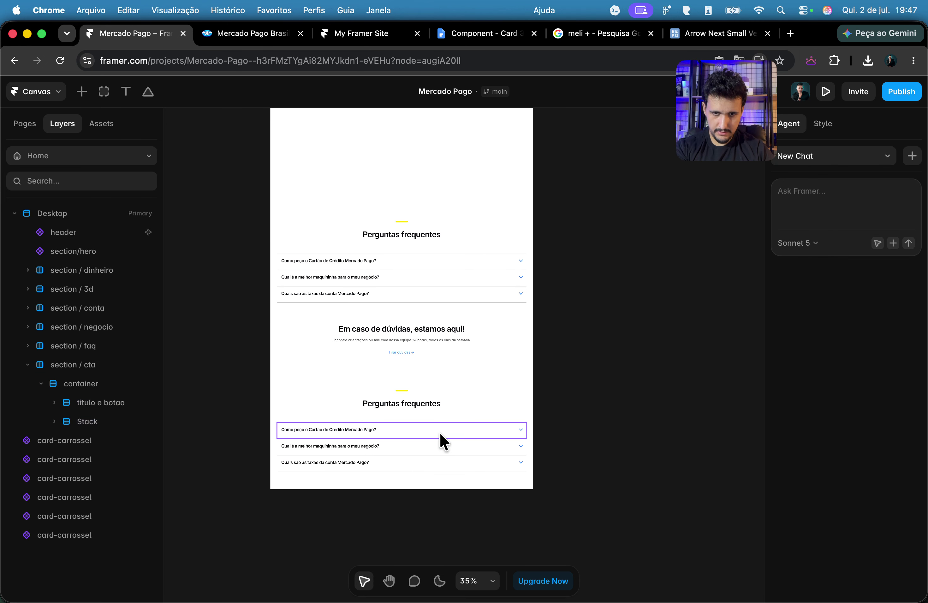
{"action": "left_click", "coordinate": [437, 440]}
{"action": "left_click", "coordinate": [94, 421]}
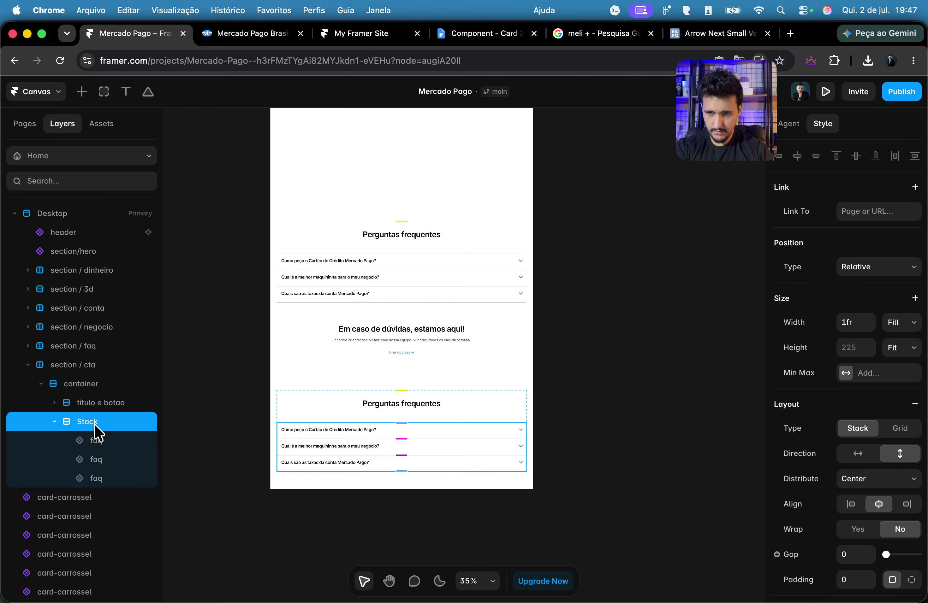
{"action": "key", "text": "BackSpace"}
Step: Fill "section / cta" with the solid Yellow brand color
{"action": "left_click", "coordinate": [497, 390]}
{"action": "scroll", "coordinate": [919, 400], "scroll_direction": "down", "scroll_amount": 10}
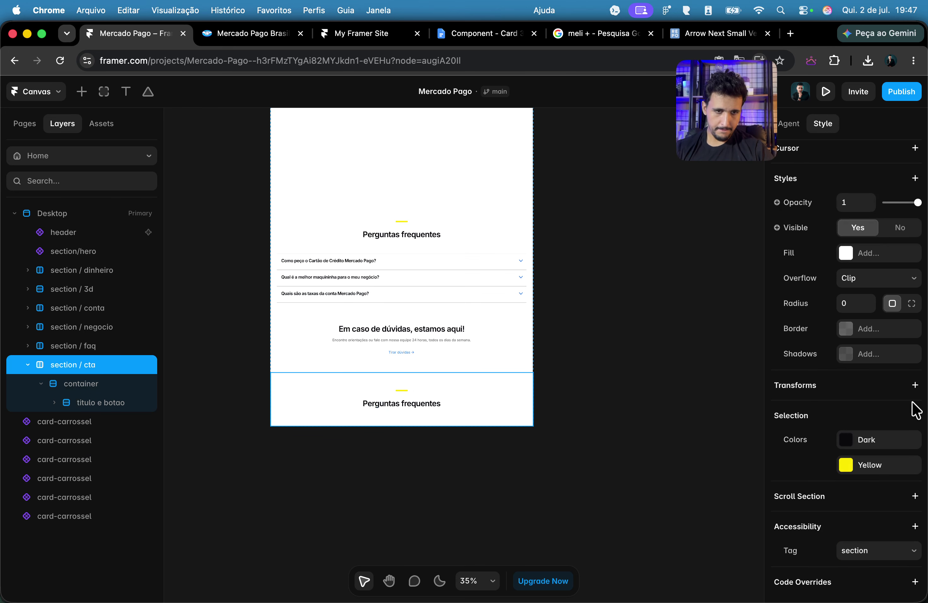
{"action": "left_click", "coordinate": [882, 260]}
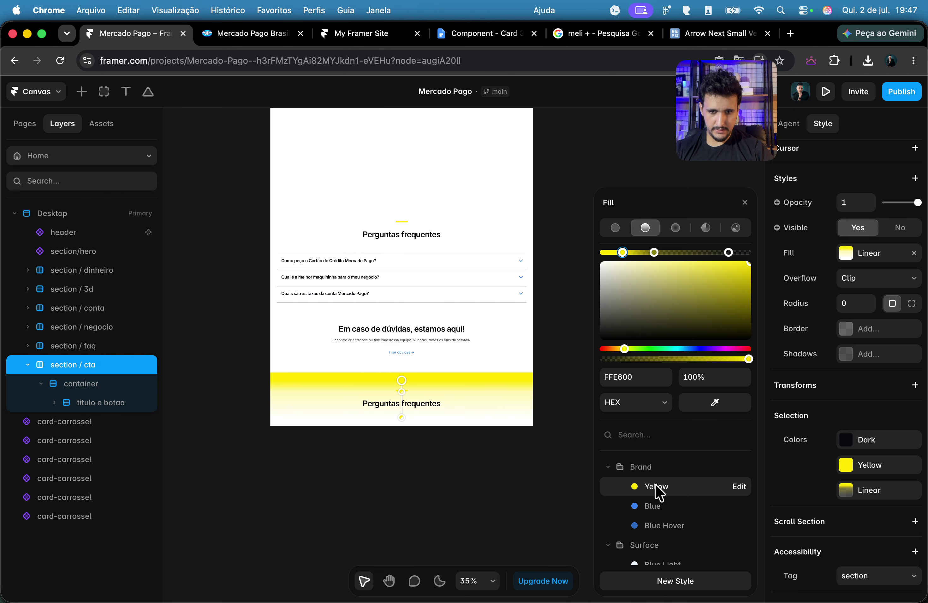
{"action": "left_click", "coordinate": [614, 229]}
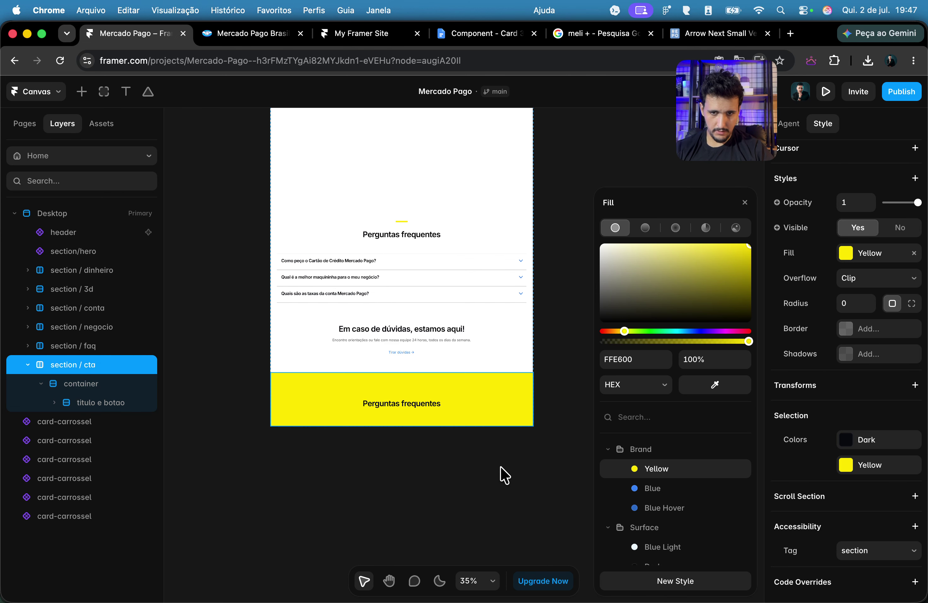
{"action": "left_click", "coordinate": [419, 488]}
Step: Copy the heading "Mercado Pago, você tem tudo para ganhar" from the original Mercado Pago site
{"action": "left_click", "coordinate": [235, 34]}
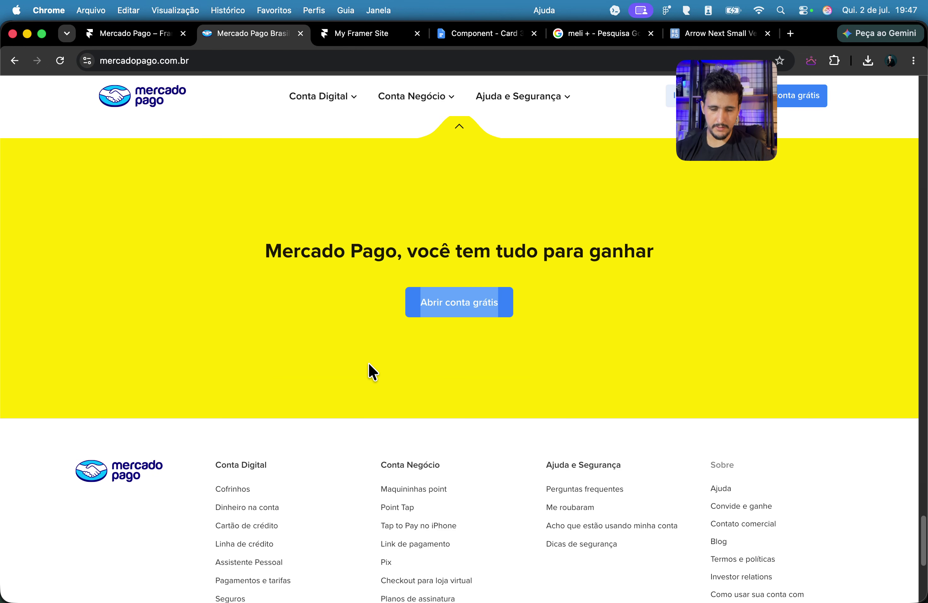
{"action": "triple_click", "coordinate": [332, 251]}
{"action": "key", "text": "super+c"}
{"action": "left_click", "coordinate": [128, 10]}
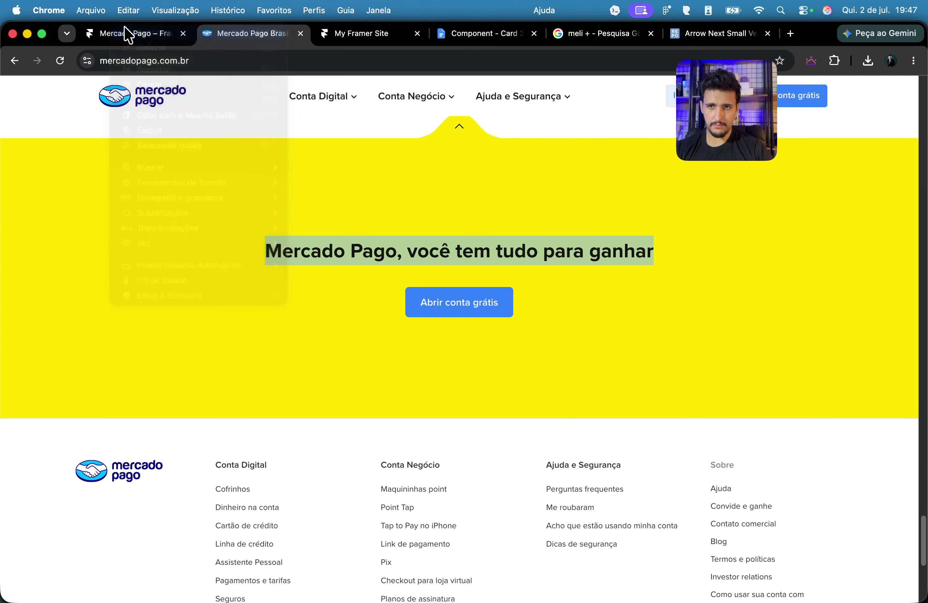
Step: Replace the heading content in "section / cta" with "Mercado Pago, você tem tudo para ganhar"
{"action": "left_click", "coordinate": [128, 33]}
{"action": "scroll", "coordinate": [431, 392], "scroll_direction": "up", "scroll_amount": 5}
{"action": "left_click", "coordinate": [402, 355]}
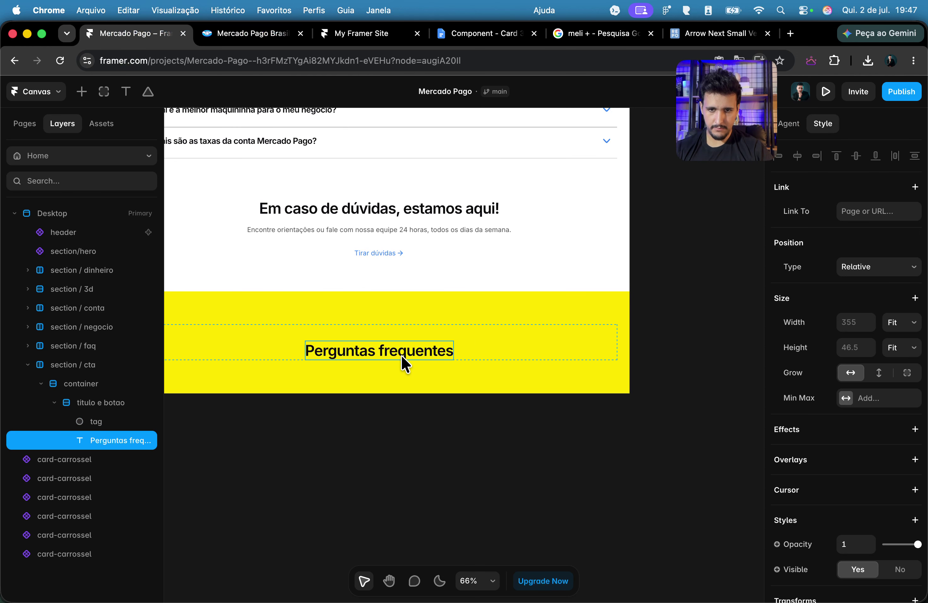
{"action": "scroll", "coordinate": [811, 407], "scroll_direction": "down", "scroll_amount": 7}
{"action": "left_click", "coordinate": [858, 412]}
{"action": "key", "text": "super+a"}
{"action": "key", "text": "super+v"}
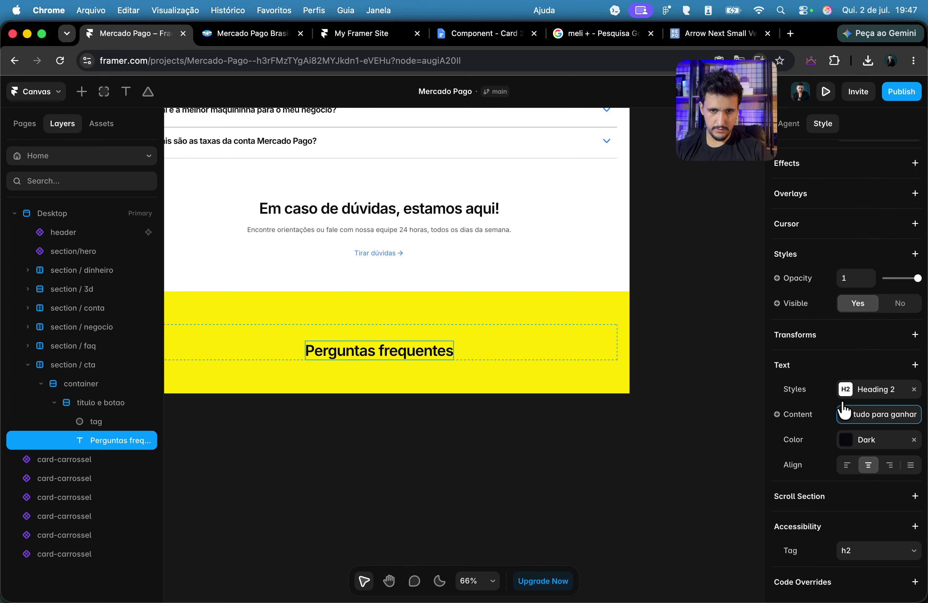
Step: Move the cta heading directly into the container and delete the leftover "titulo e botao" stack with its tag
{"action": "left_click", "coordinate": [112, 443]}
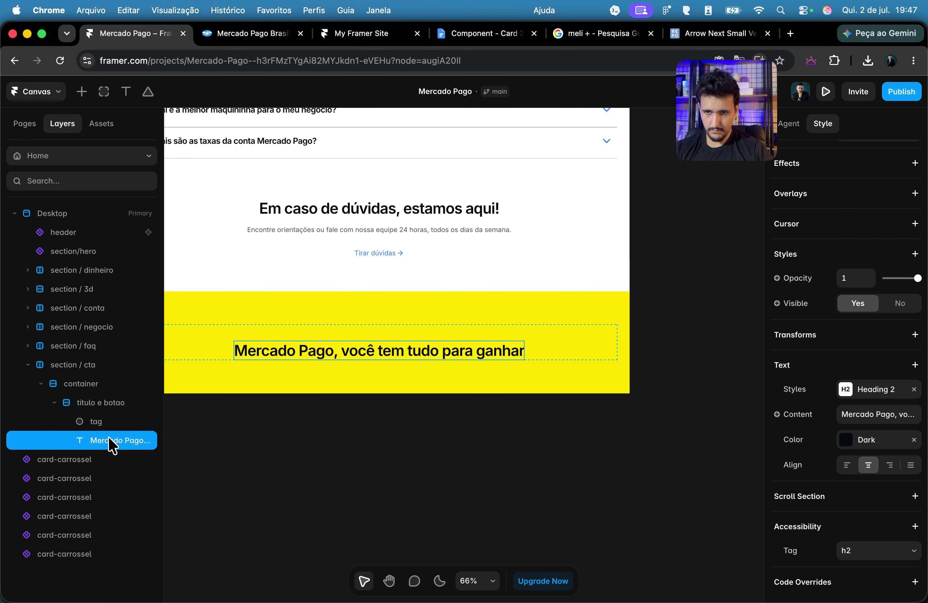
{"action": "left_click_drag", "start_coordinate": [107, 396], "coordinate": [107, 397]}
{"action": "left_click", "coordinate": [112, 424]}
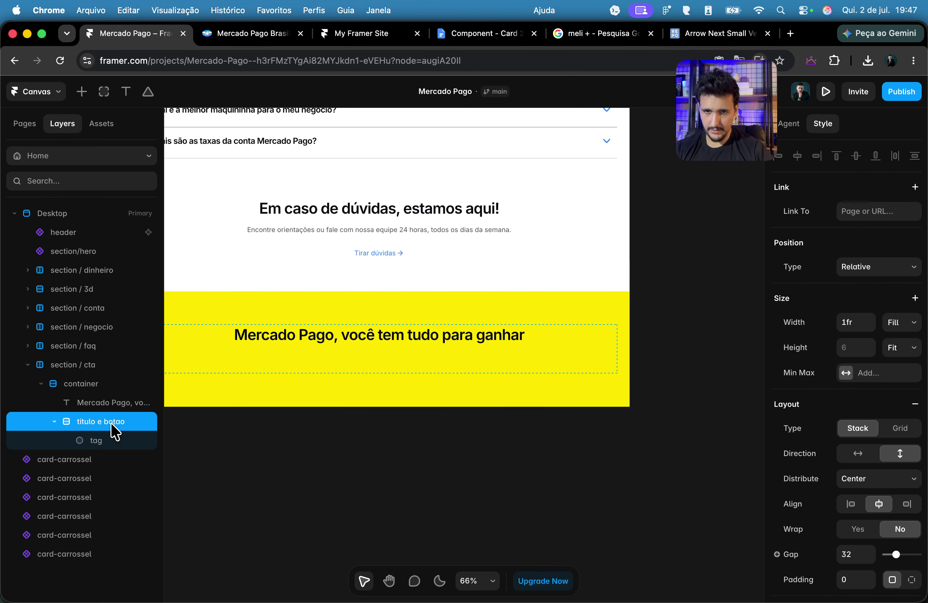
{"action": "key", "text": "BackSpace"}
Step: Check the call-to-action button on the original site, open the hero component and select the "Abrir conta grátis" button in its first carousel item
{"action": "left_click", "coordinate": [261, 35]}
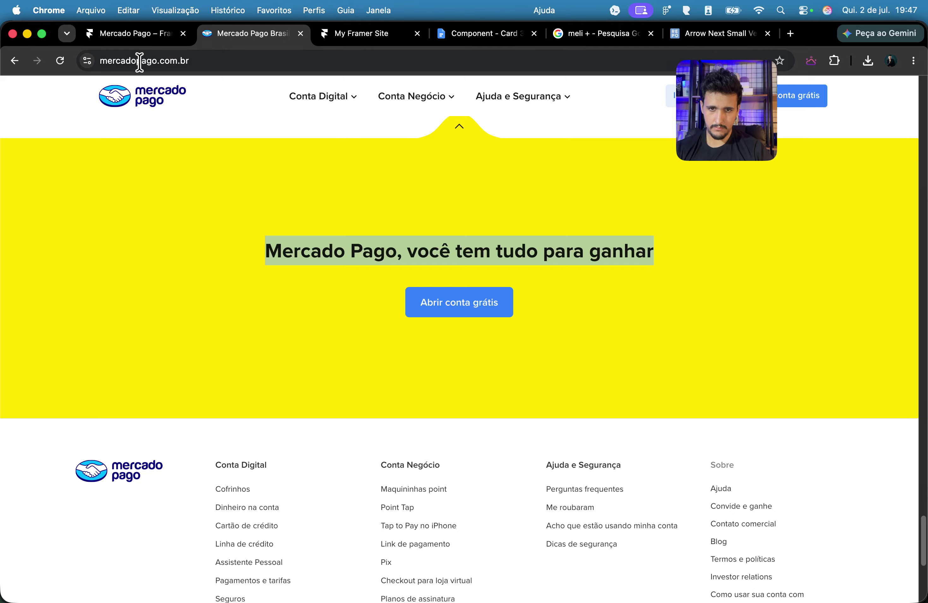
{"action": "left_click", "coordinate": [127, 34]}
{"action": "scroll", "coordinate": [392, 274], "scroll_direction": "up", "scroll_amount": 15}
{"action": "scroll", "coordinate": [484, 197], "scroll_direction": "up", "scroll_amount": 20}
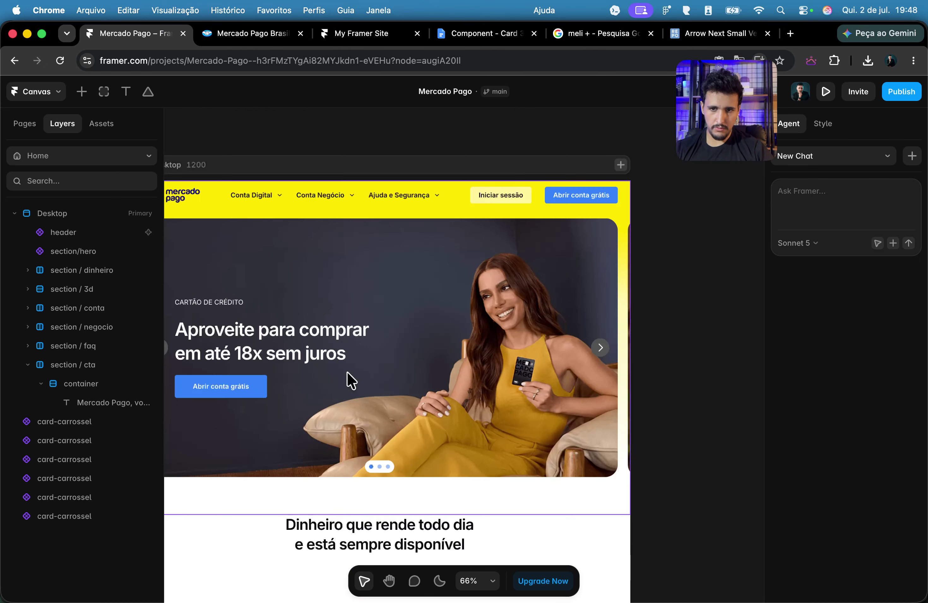
{"action": "left_click", "coordinate": [218, 375]}
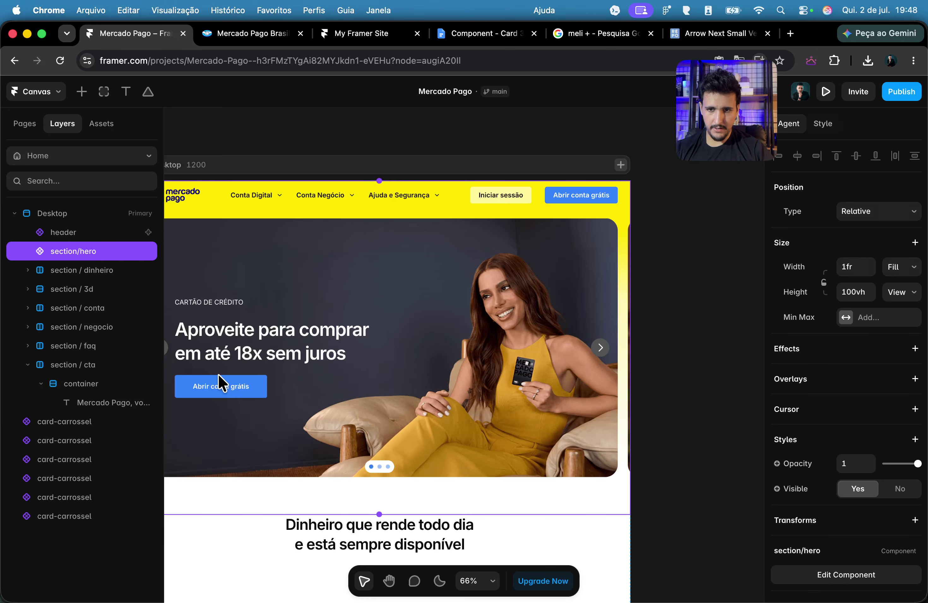
{"action": "double_click", "coordinate": [218, 375]}
{"action": "left_click", "coordinate": [291, 388]}
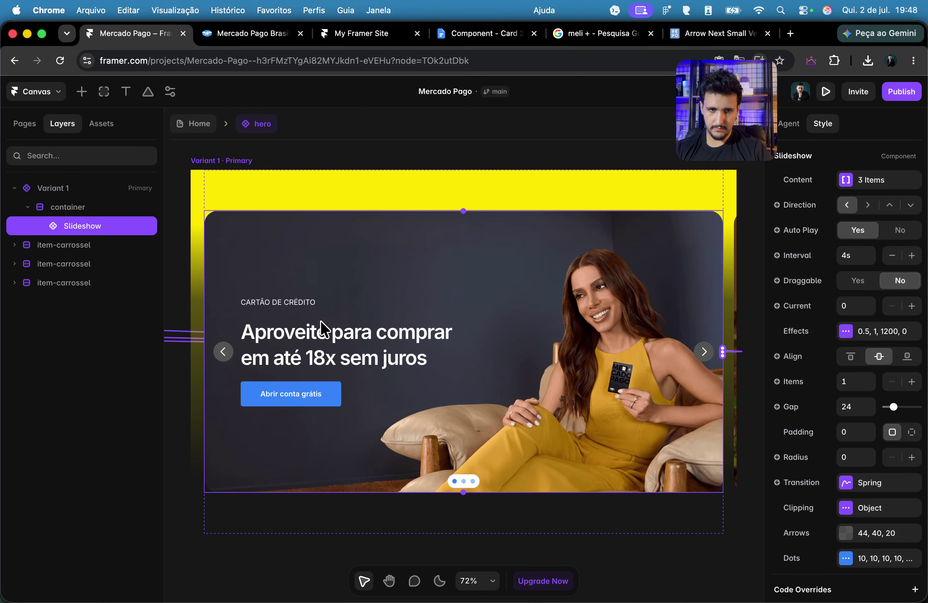
{"action": "scroll", "coordinate": [368, 307], "scroll_direction": "left", "scroll_amount": 18}
{"action": "left_click", "coordinate": [459, 348]}
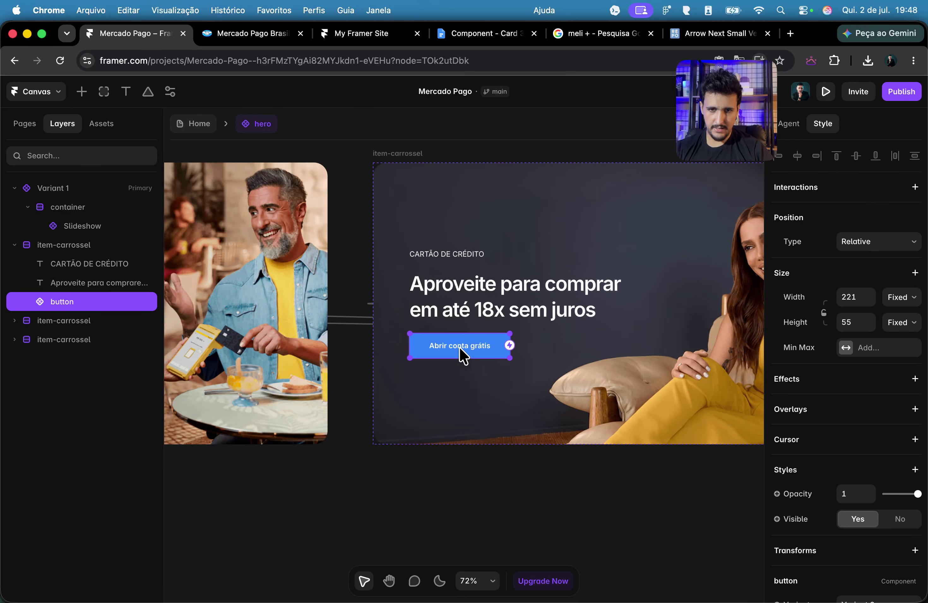
Step: Return to the Home page and paste the "Abrir conta grátis" button into the container of "section / cta"
{"action": "left_click", "coordinate": [201, 124]}
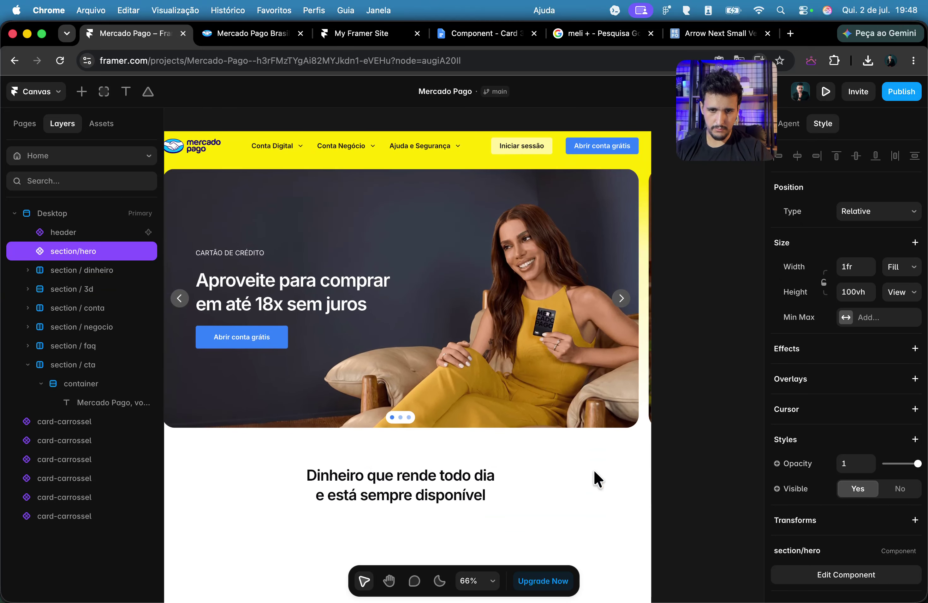
{"action": "scroll", "coordinate": [613, 476], "scroll_direction": "down", "scroll_amount": 20}
{"action": "scroll", "coordinate": [545, 410], "scroll_direction": "down", "scroll_amount": 15}
{"action": "left_click", "coordinate": [558, 378]}
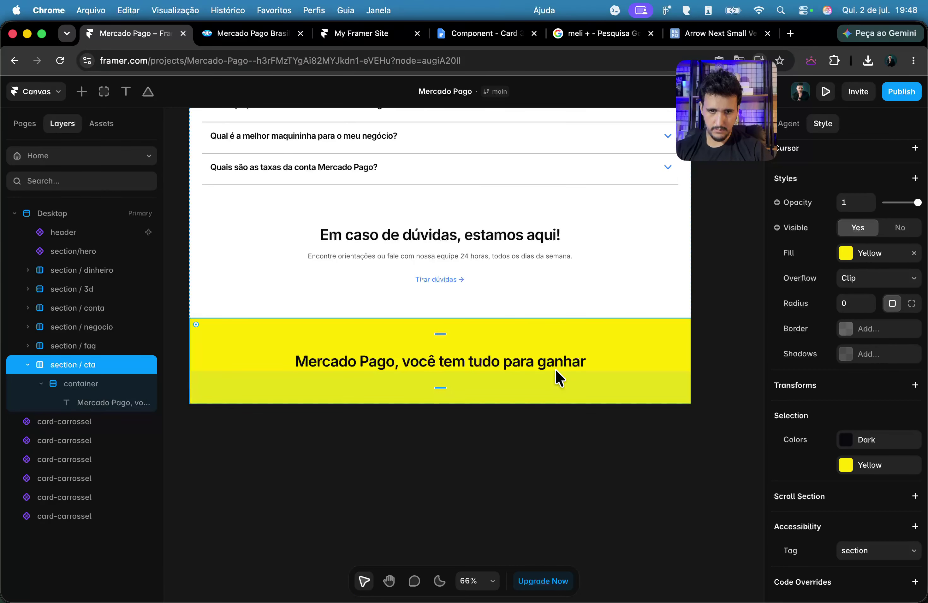
{"action": "left_click", "coordinate": [103, 384]}
{"action": "key", "text": "ctrl+v"}
Step: Set the gap of the cta container to 32
{"action": "left_click", "coordinate": [596, 394]}
{"action": "scroll", "coordinate": [897, 507], "scroll_direction": "down", "scroll_amount": 5}
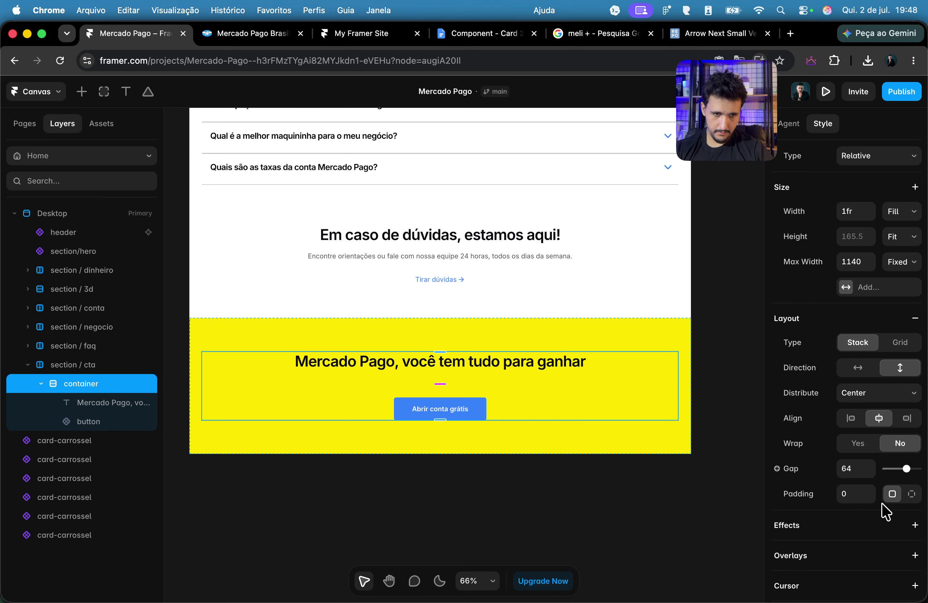
{"action": "type", "text": "32"}
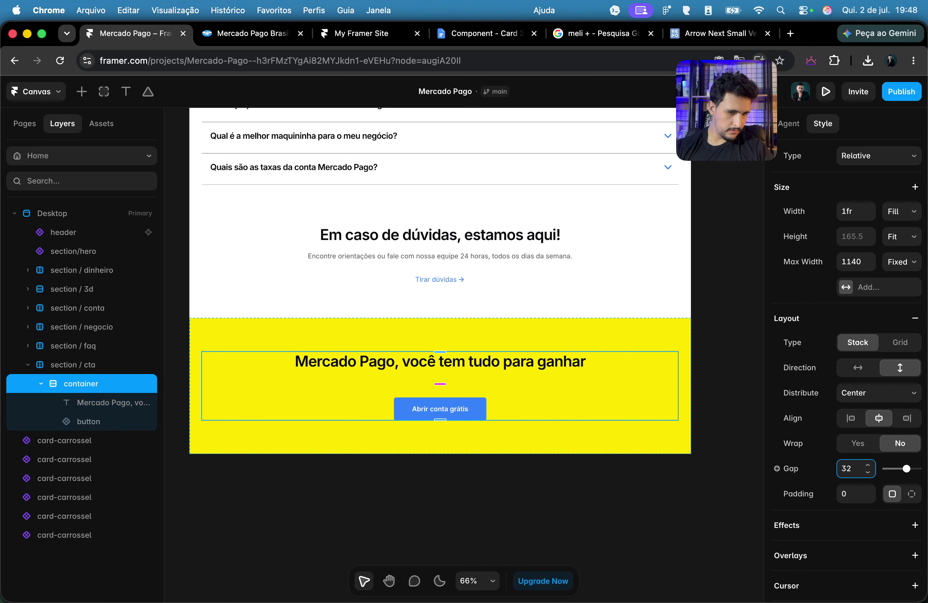
{"action": "key", "text": "Return"}
Step: Set the top padding of "section / cta" to 200
{"action": "left_click", "coordinate": [513, 344]}
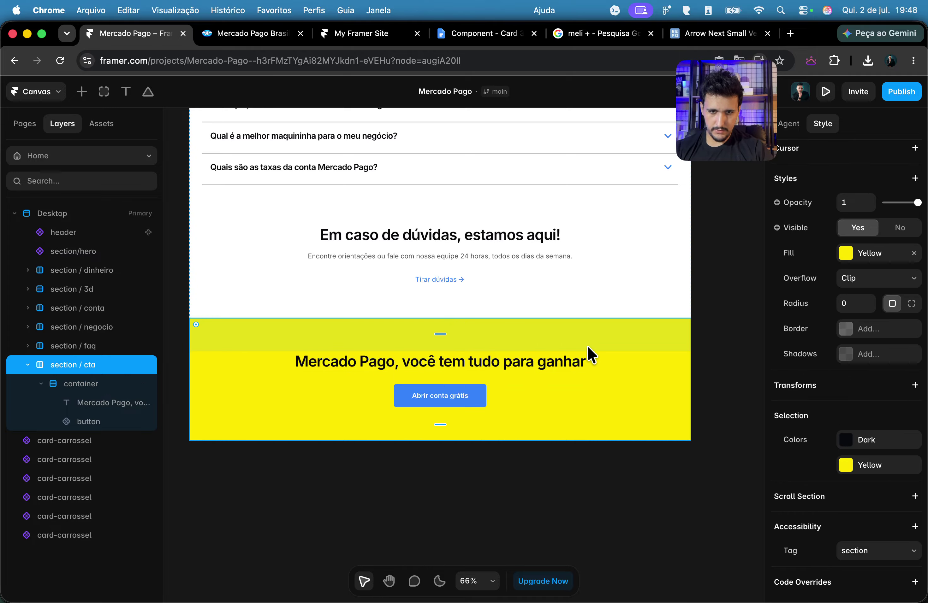
{"action": "scroll", "coordinate": [917, 378], "scroll_direction": "up", "scroll_amount": 5}
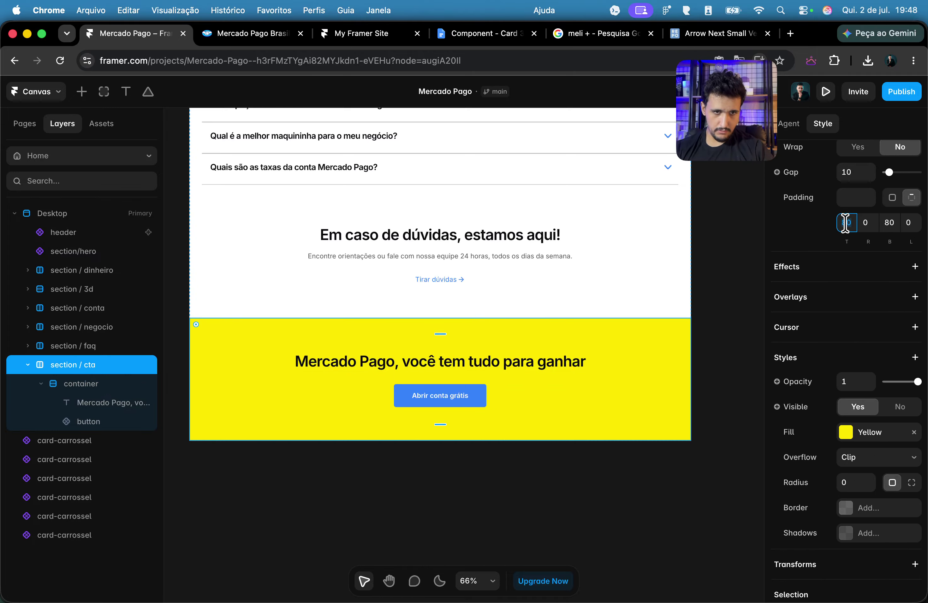
{"action": "type", "text": "120"}
{"action": "key", "text": "Return"}
{"action": "type", "text": "100"}
{"action": "key", "text": "Return"}
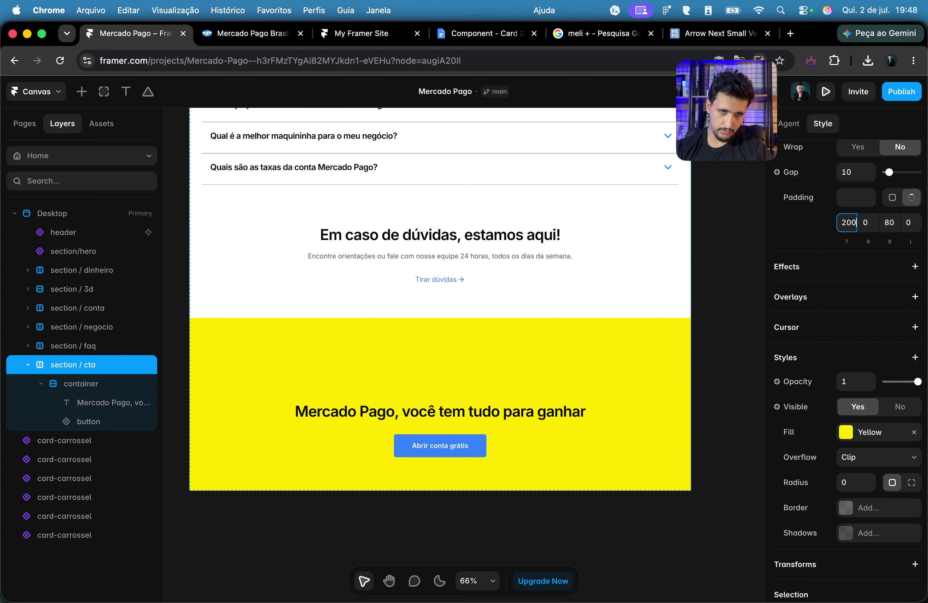
Step: Inspect the code of the curved bump above the yellow section on the original Mercado Pago site and compare it with the Framer page
{"action": "left_click", "coordinate": [255, 36]}
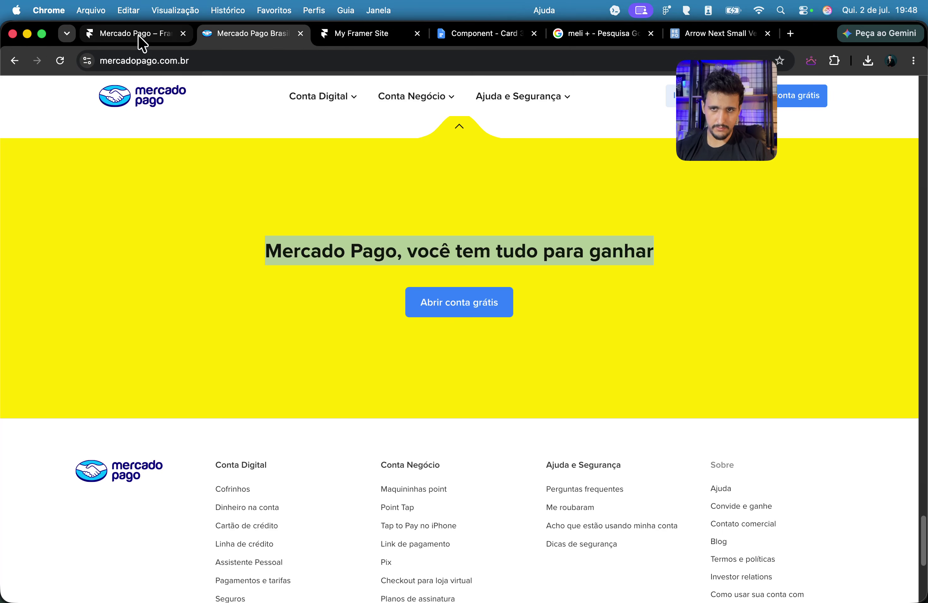
{"action": "scroll", "coordinate": [574, 213], "scroll_direction": "up", "scroll_amount": 3}
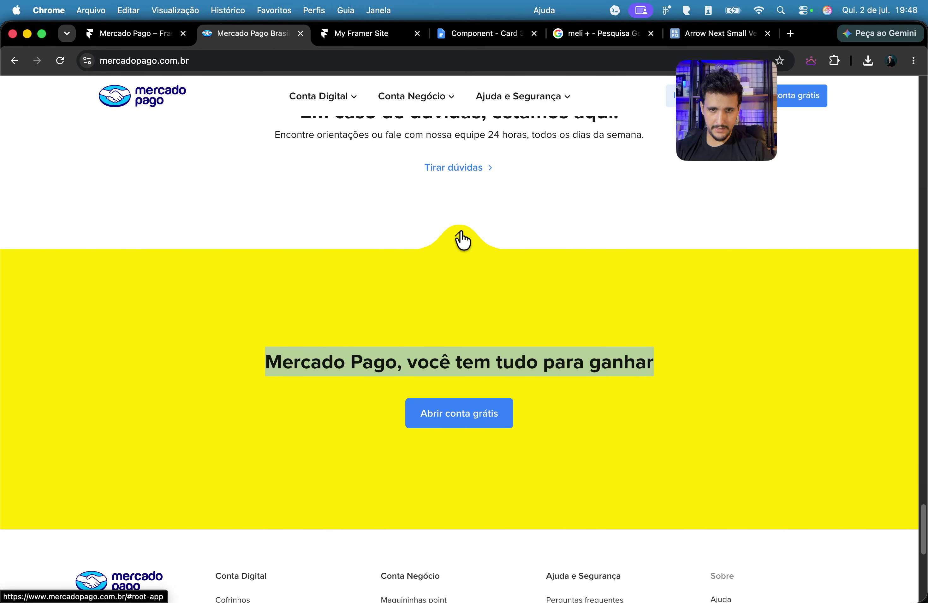
{"action": "right_click", "coordinate": [580, 224]}
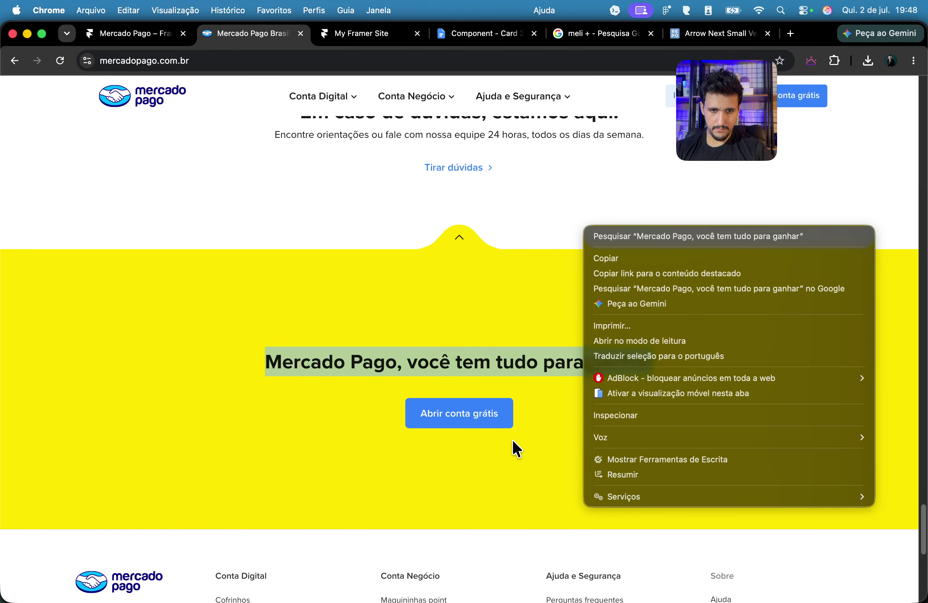
{"action": "right_click", "coordinate": [218, 291]}
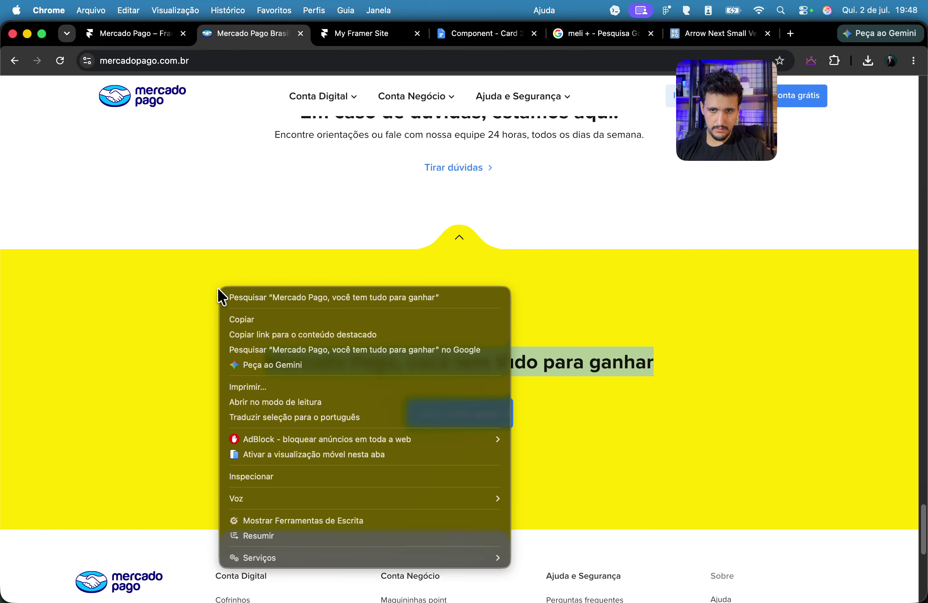
{"action": "left_click", "coordinate": [266, 476]}
{"action": "left_click", "coordinate": [8, 410]}
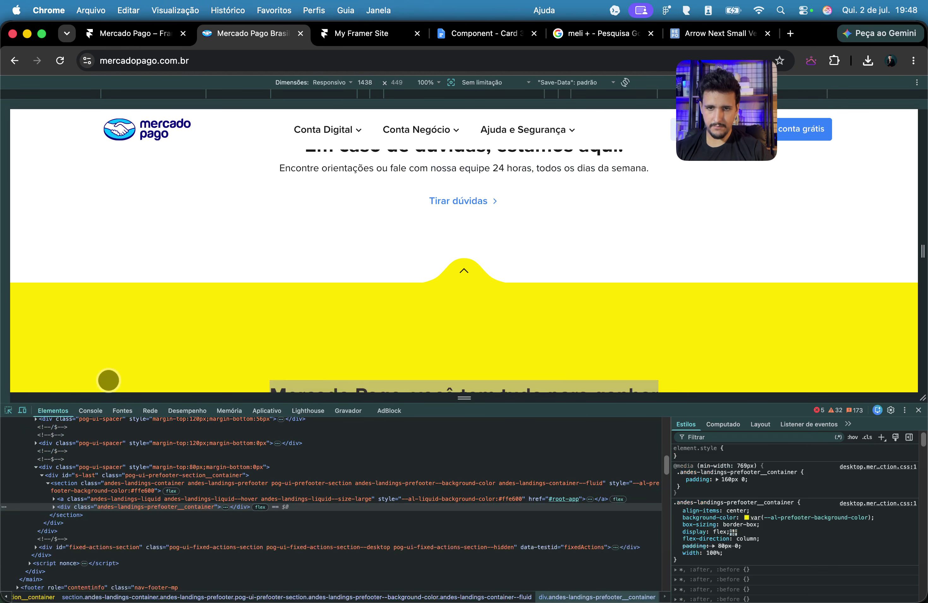
{"action": "left_click", "coordinate": [456, 285]}
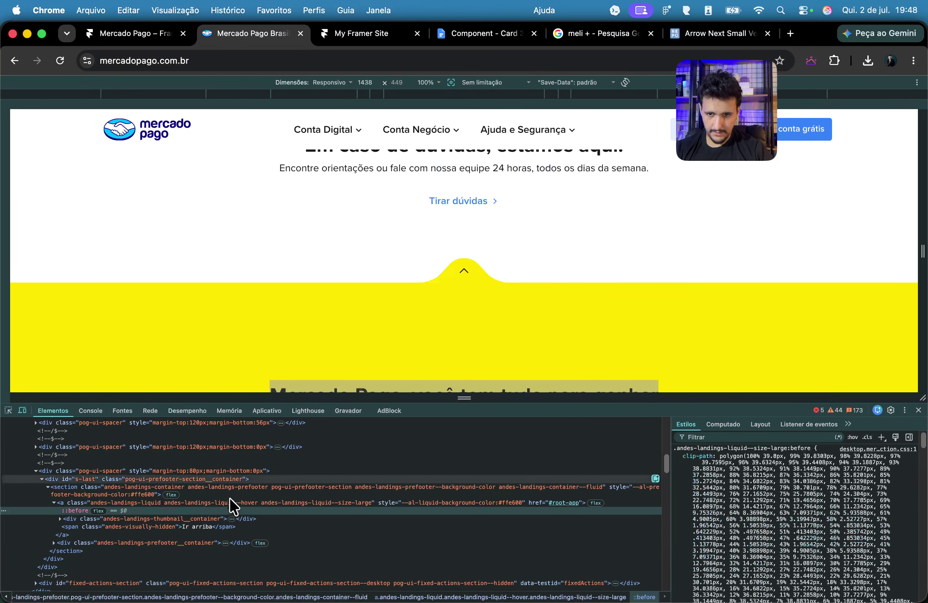
{"action": "left_click", "coordinate": [135, 511]}
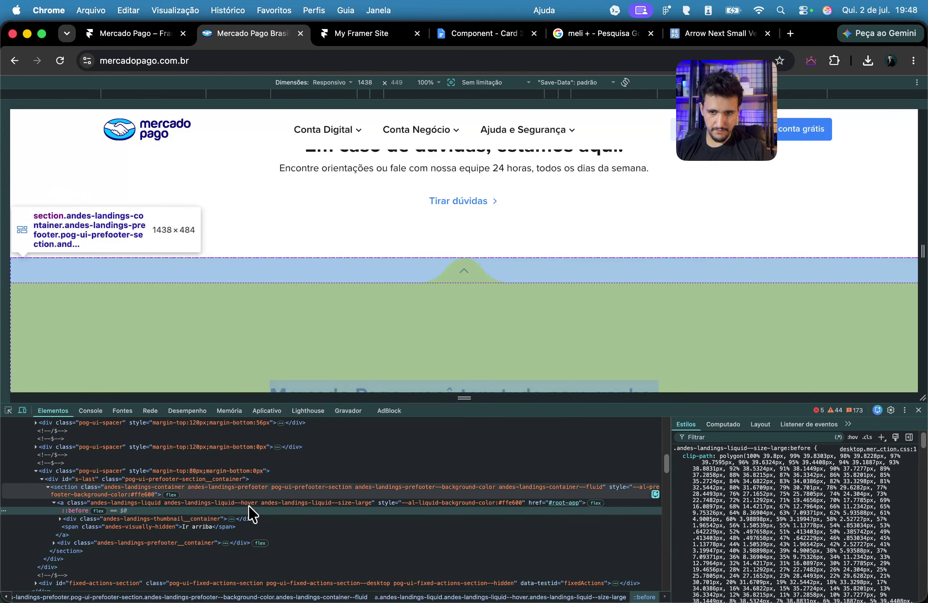
{"action": "left_click", "coordinate": [918, 410]}
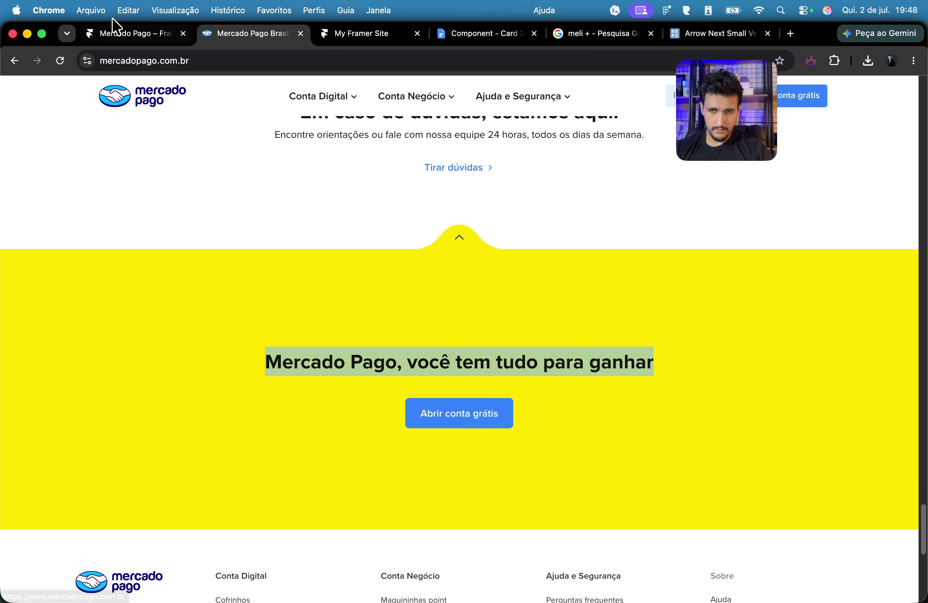
{"action": "left_click", "coordinate": [131, 38]}
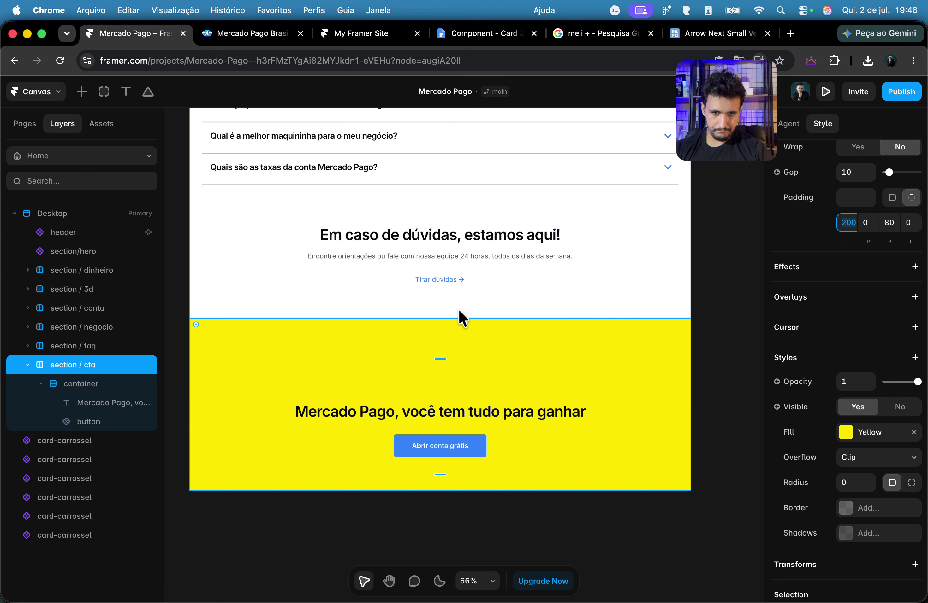
{"action": "left_click", "coordinate": [272, 37]}
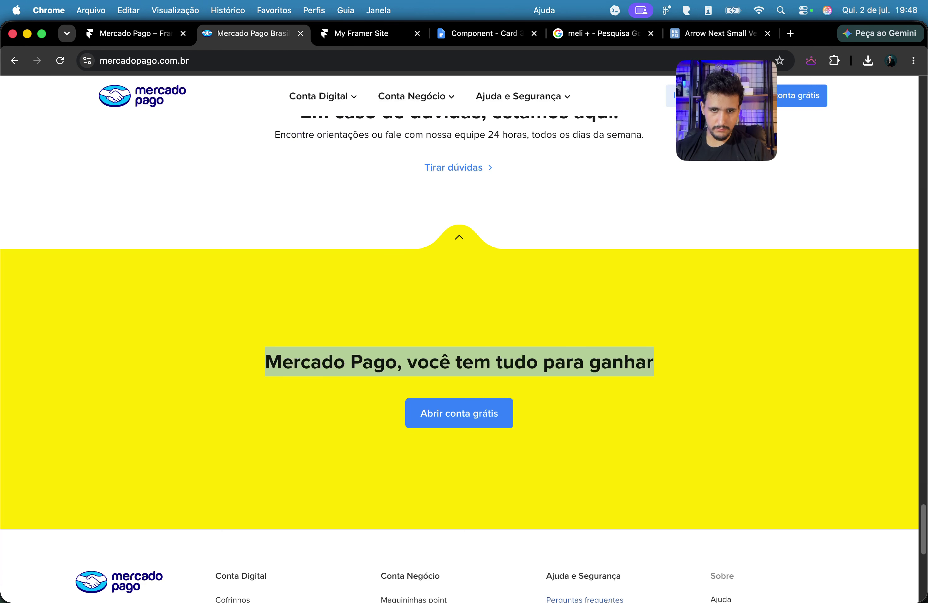
{"action": "left_click", "coordinate": [103, 34]}
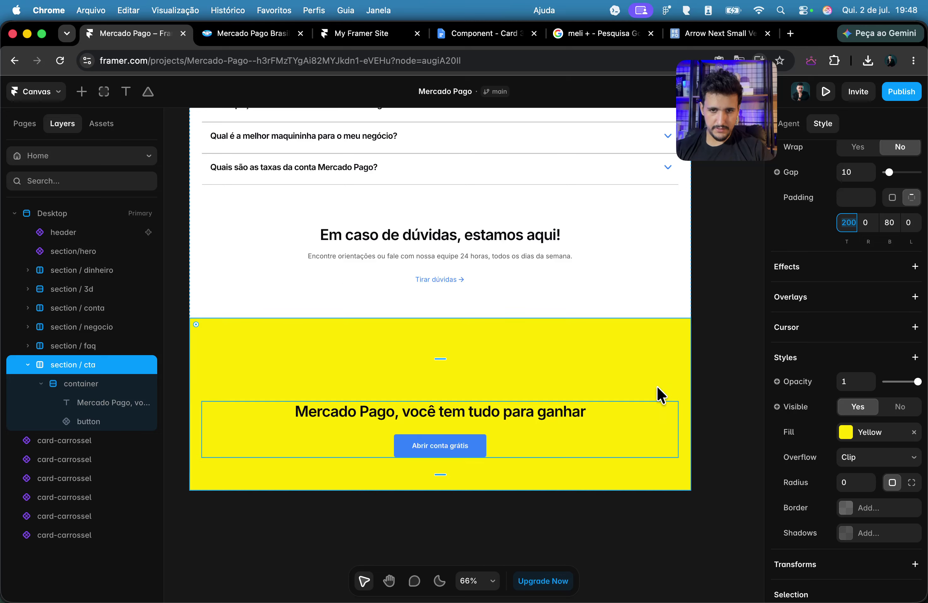
Step: Draw a square of about 108 × 108 on the empty canvas beside the yellow section
{"action": "scroll", "coordinate": [660, 395], "scroll_direction": "right", "scroll_amount": 6}
{"action": "left_click", "coordinate": [154, 93]}
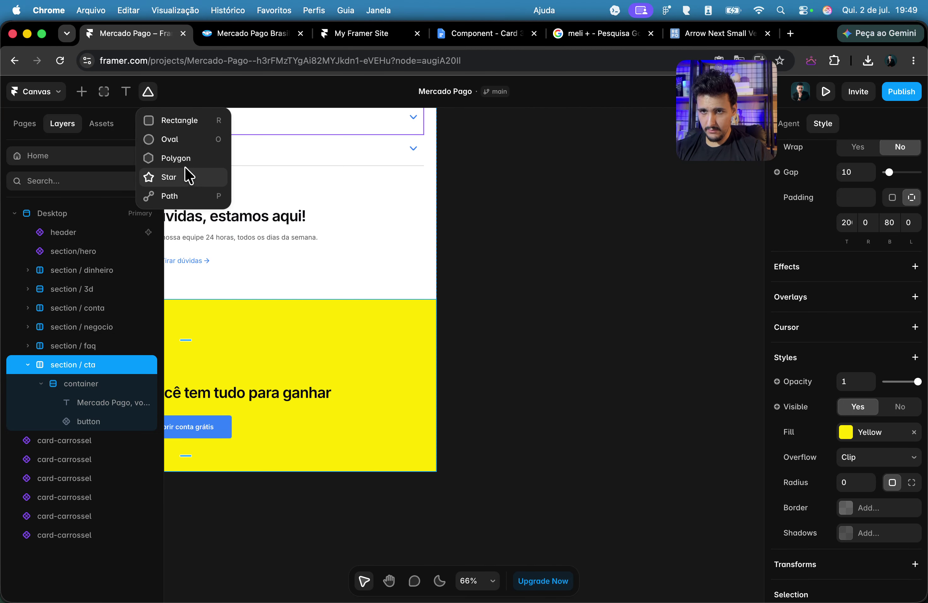
{"action": "left_click", "coordinate": [151, 93]}
{"action": "left_click", "coordinate": [151, 93]}
{"action": "left_click", "coordinate": [184, 120]}
{"action": "left_click_drag", "start_coordinate": [495, 330], "coordinate": [551, 376]}
{"action": "scroll", "coordinate": [536, 372], "scroll_direction": "up", "scroll_amount": 5}
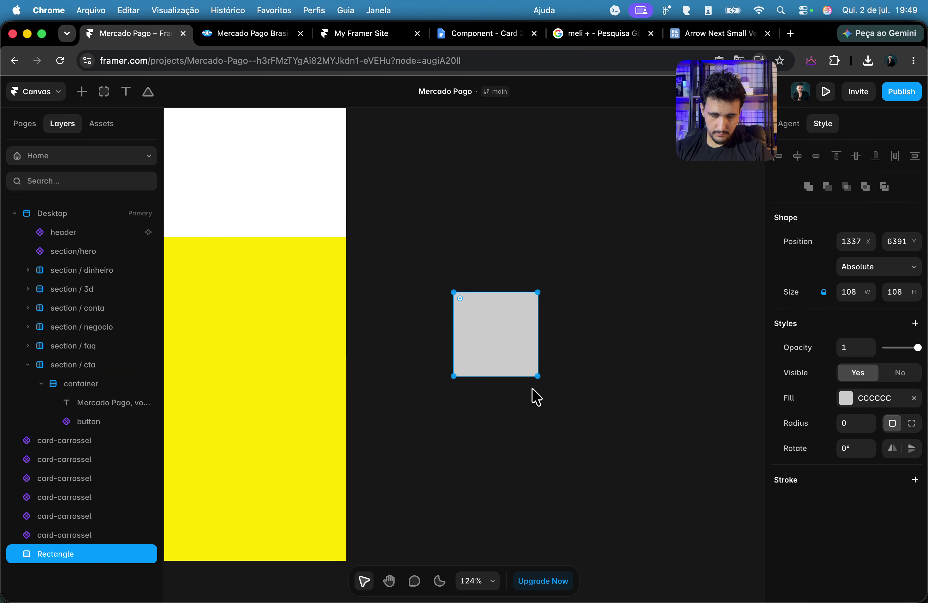
Step: Rotate the square into a diamond, ending at a rotation of -135°
{"action": "left_click_drag", "start_coordinate": [540, 379], "coordinate": [543, 329]}
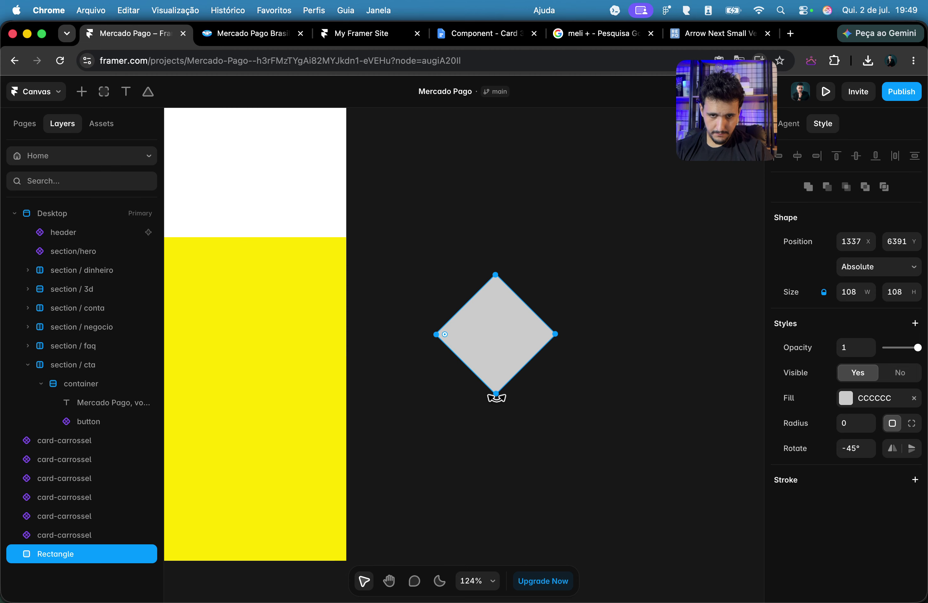
{"action": "left_click_drag", "start_coordinate": [494, 393], "coordinate": [488, 348]}
{"action": "key", "text": "super+z"}
{"action": "left_click", "coordinate": [511, 381]}
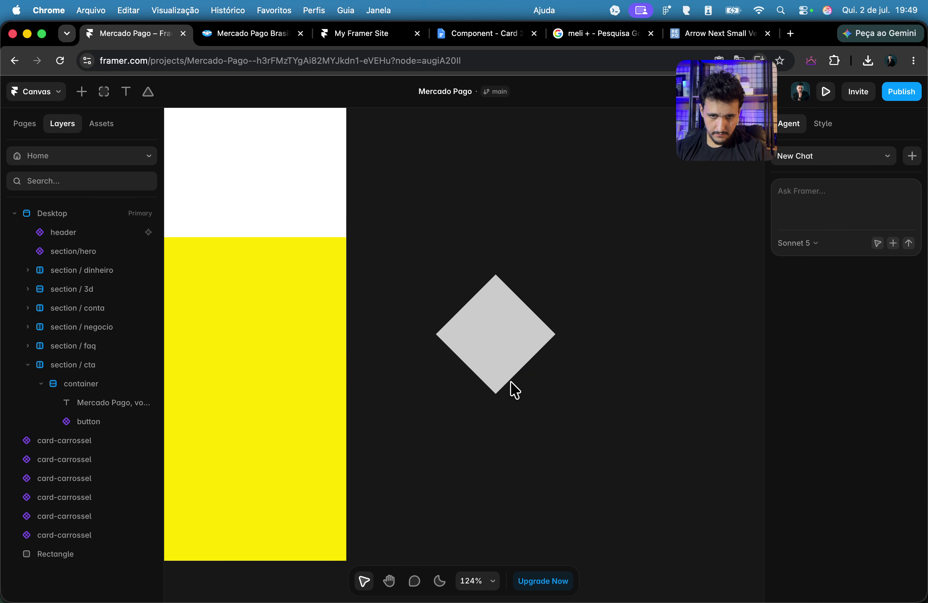
{"action": "left_click", "coordinate": [456, 358]}
{"action": "left_click_drag", "start_coordinate": [433, 333], "coordinate": [490, 382]}
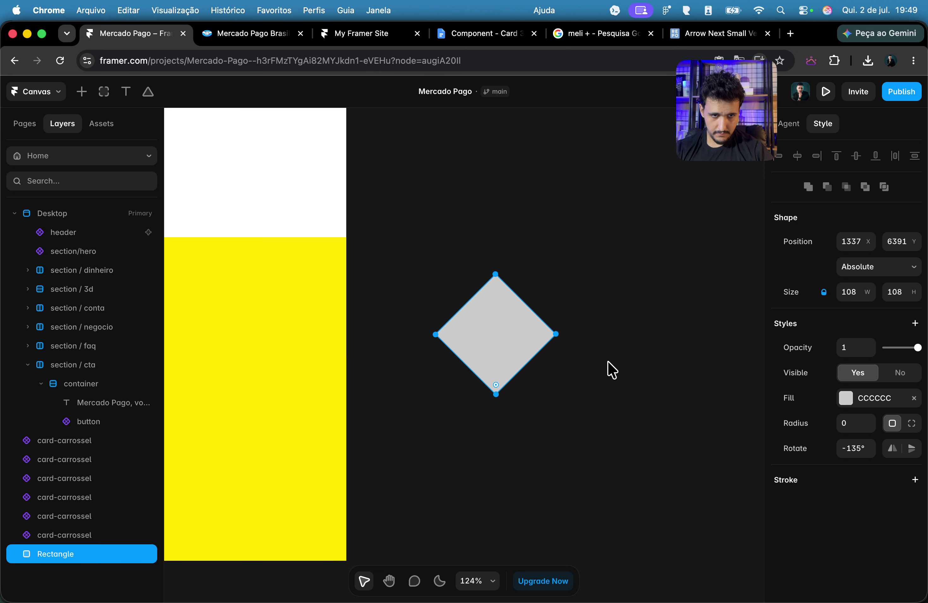
Step: Unlock the diamond's proportions, try reshaping it from its lower corner, undo the change and delete the shape
{"action": "left_click", "coordinate": [823, 293]}
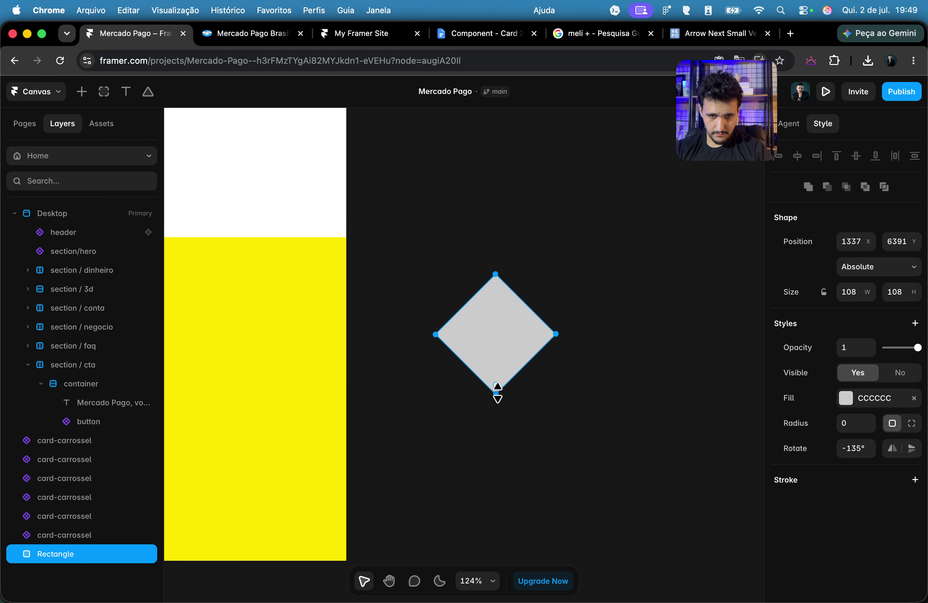
{"action": "left_click_drag", "start_coordinate": [497, 393], "coordinate": [517, 336]}
{"action": "key", "text": "cmd+z"}
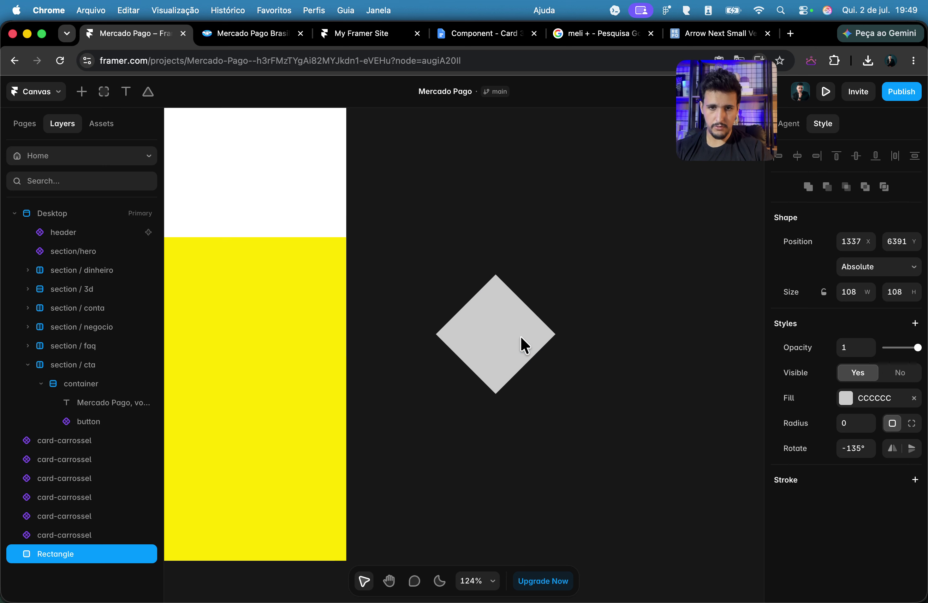
{"action": "key", "text": "Delete"}
Step: Draw a closed triangular path about 108 wide and 54 high, apex up, on the empty canvas beside the yellow section
{"action": "left_click", "coordinate": [148, 92]}
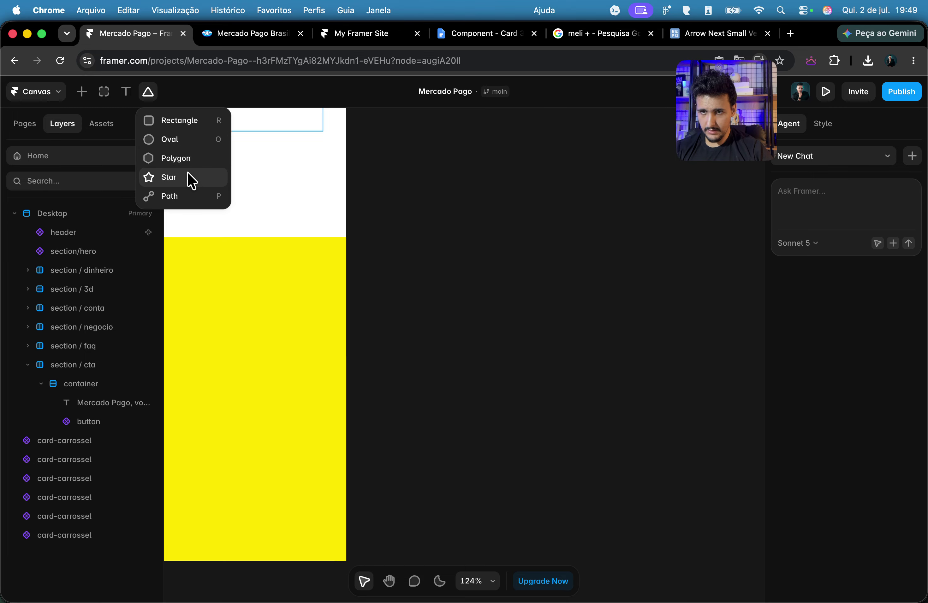
{"action": "left_click", "coordinate": [198, 122]}
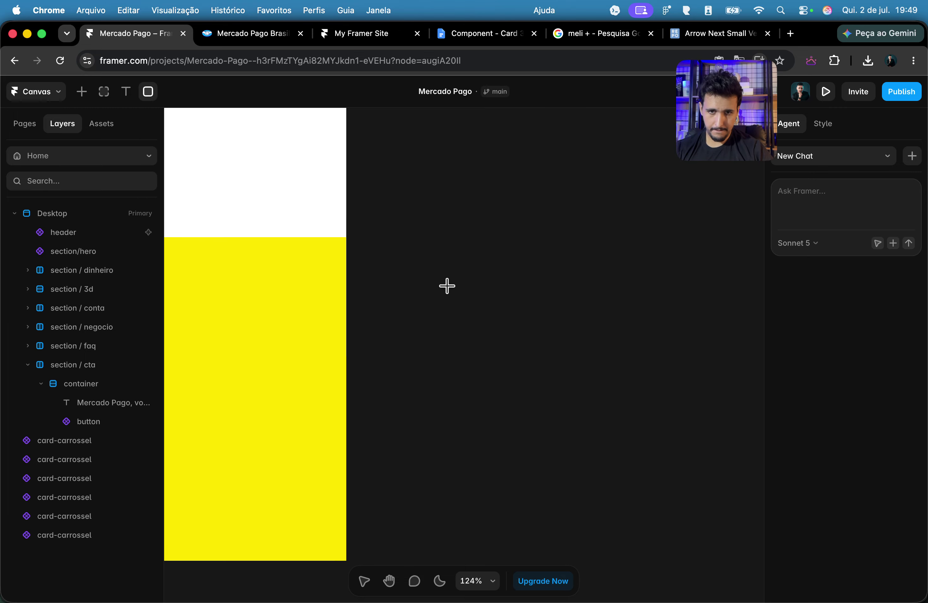
{"action": "left_click", "coordinate": [157, 98]}
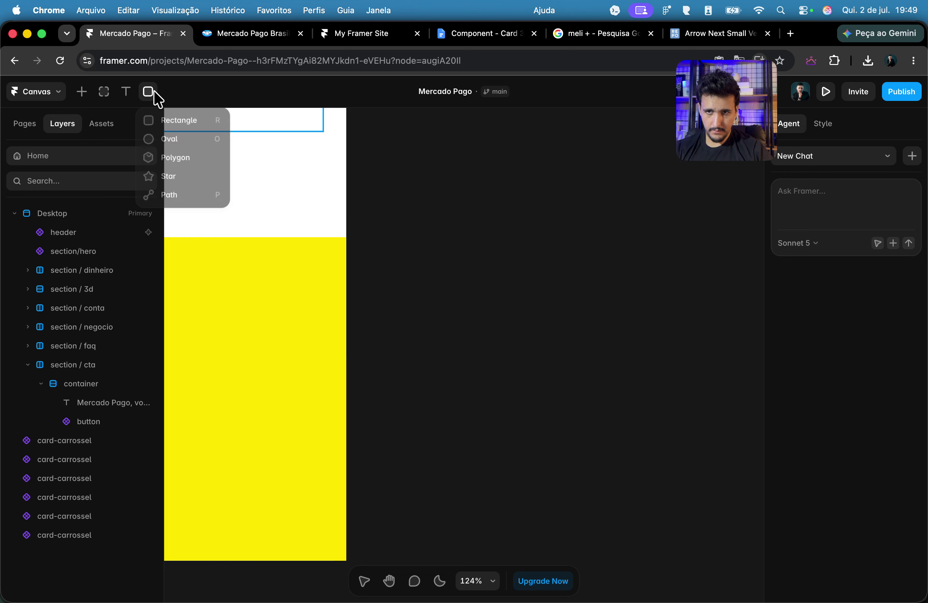
{"action": "left_click", "coordinate": [196, 196]}
{"action": "left_click", "coordinate": [455, 312]}
{"action": "left_click", "coordinate": [497, 269]}
{"action": "left_click", "coordinate": [539, 311]}
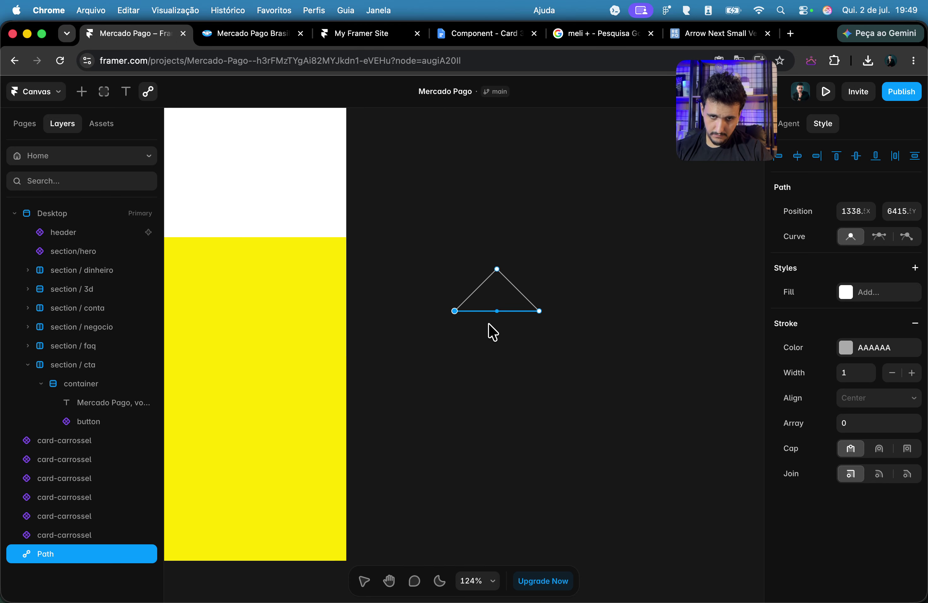
{"action": "key", "text": "Escape"}
{"action": "key", "text": "Escape"}
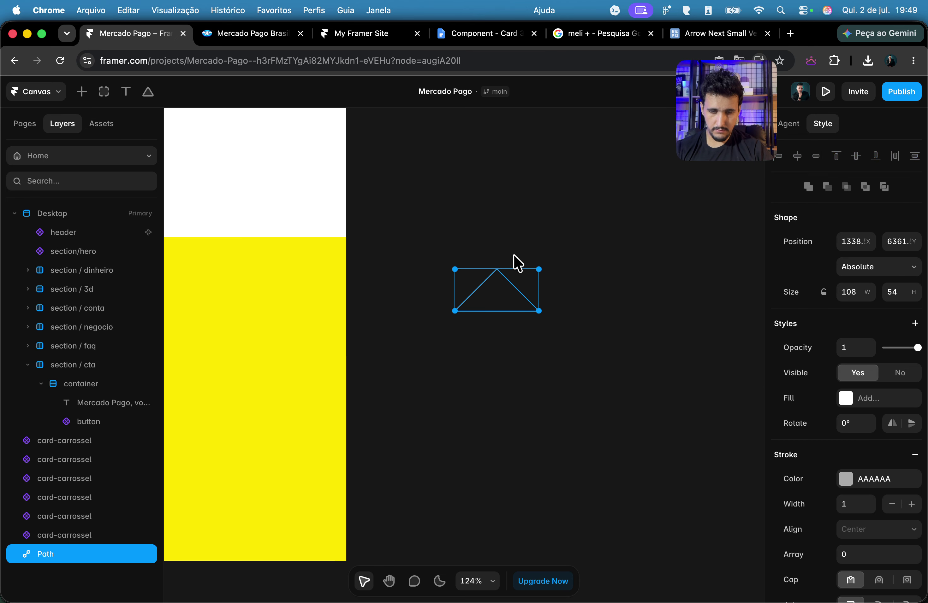
Step: Compare the drawn triangle with the rounded bump above the yellow section on the original site
{"action": "left_click", "coordinate": [223, 33]}
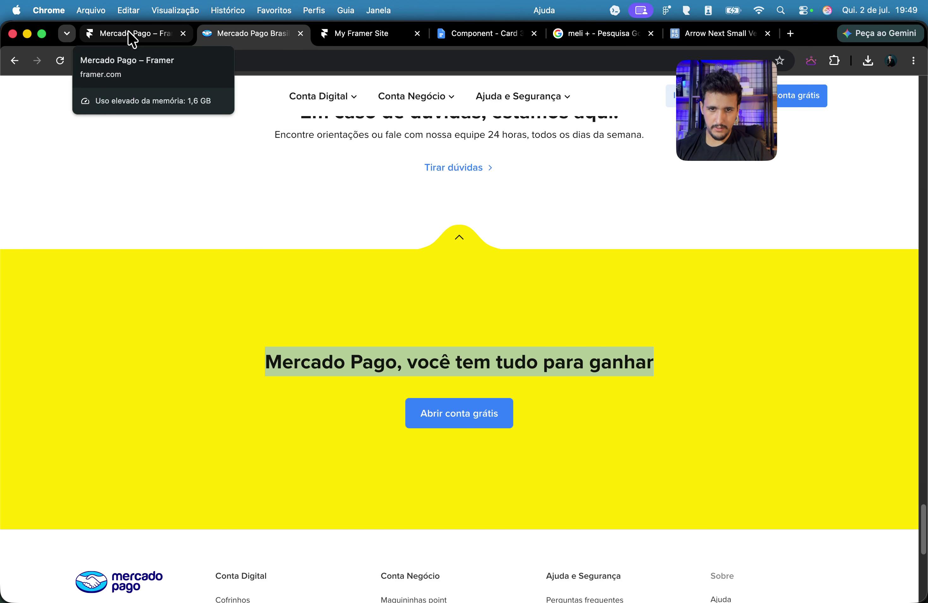
{"action": "left_click", "coordinate": [129, 35]}
{"action": "scroll", "coordinate": [535, 309], "scroll_direction": "up", "scroll_amount": 6}
{"action": "left_click", "coordinate": [226, 35]}
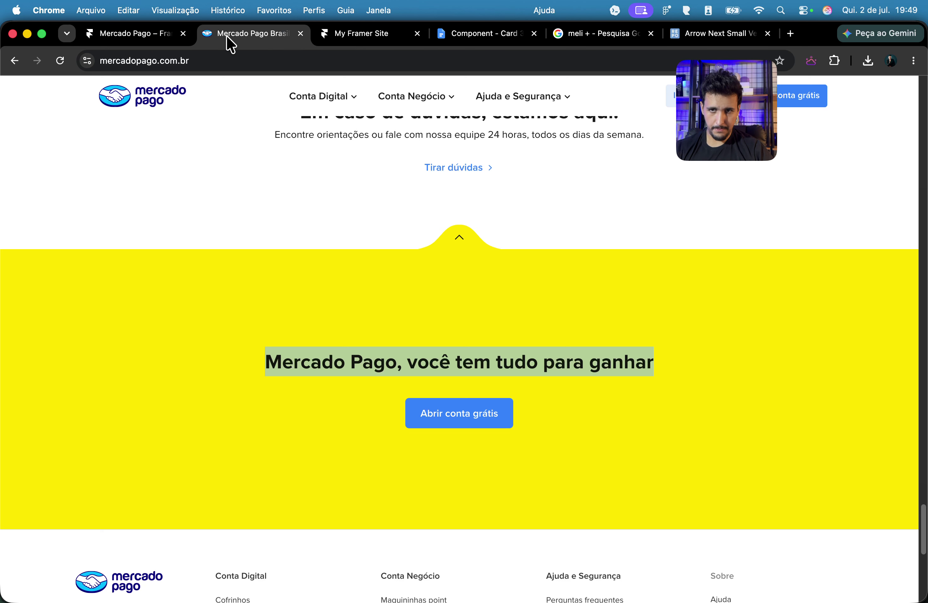
{"action": "left_click", "coordinate": [128, 34]}
{"action": "scroll", "coordinate": [455, 237], "scroll_direction": "up", "scroll_amount": 2}
Step: Edit the triangle path and round its apex by increasing the radius of the top point
{"action": "double_click", "coordinate": [446, 232]}
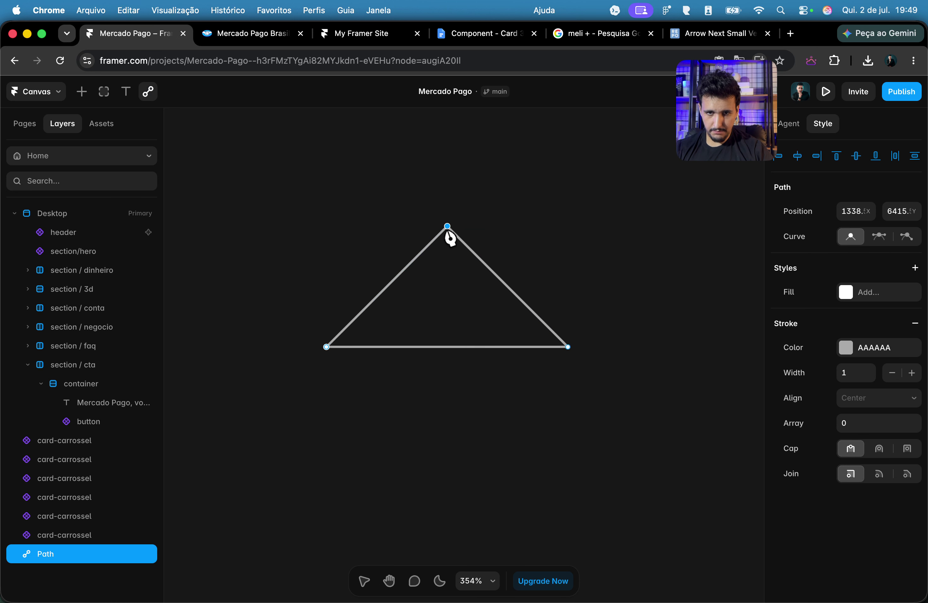
{"action": "scroll", "coordinate": [445, 233], "scroll_direction": "up", "scroll_amount": 5}
{"action": "left_click", "coordinate": [443, 214]}
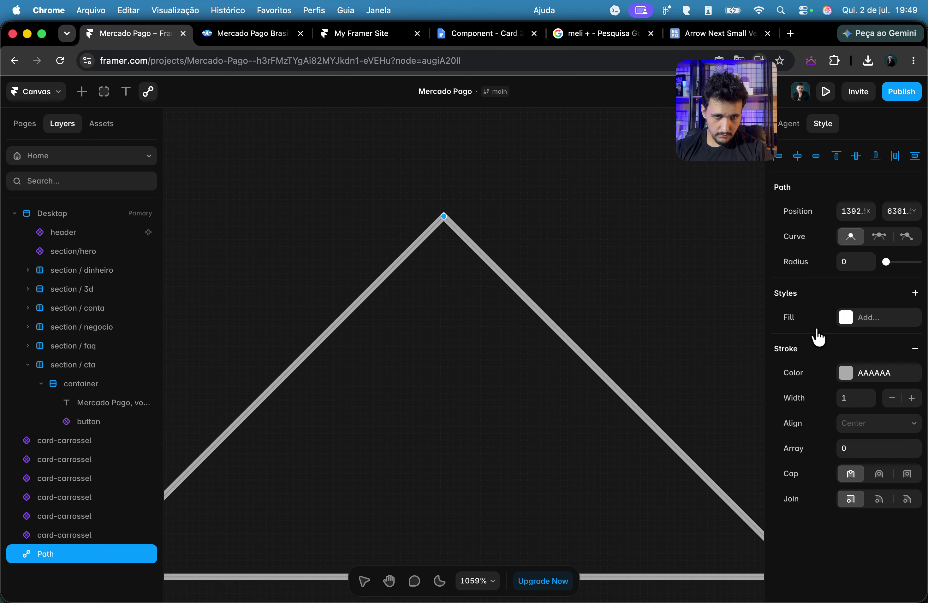
{"action": "left_click_drag", "start_coordinate": [879, 267], "coordinate": [899, 271]}
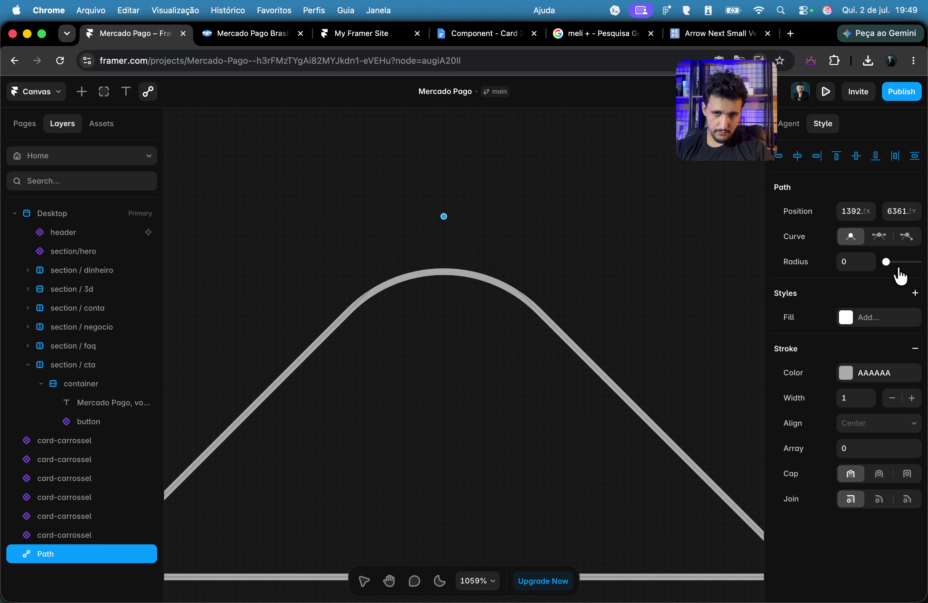
Step: Check the bump's shape on the original site, and slightly round the triangle path's lower-right corner
{"action": "left_click", "coordinate": [251, 36]}
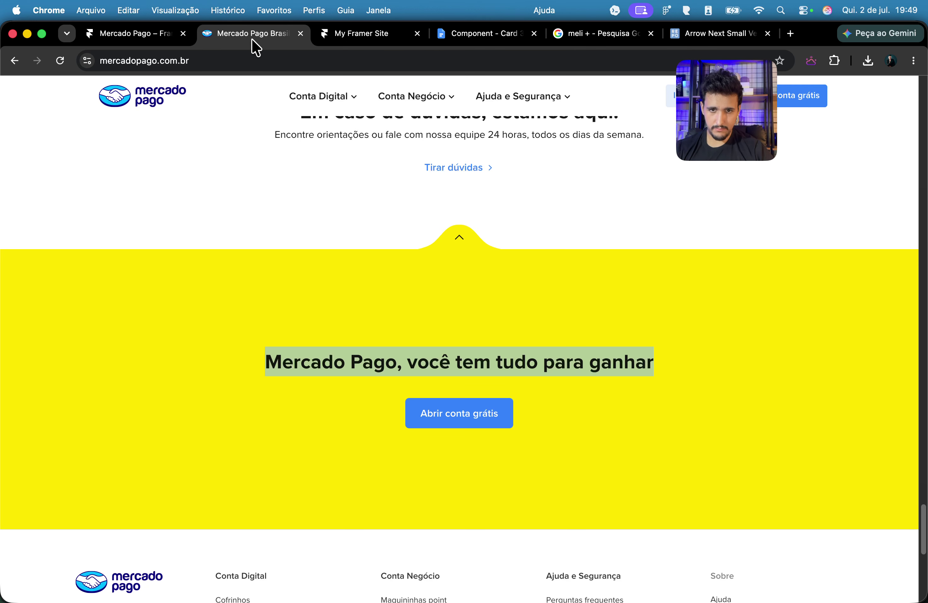
{"action": "left_click", "coordinate": [148, 38]}
{"action": "scroll", "coordinate": [547, 244], "scroll_direction": "down", "scroll_amount": 5}
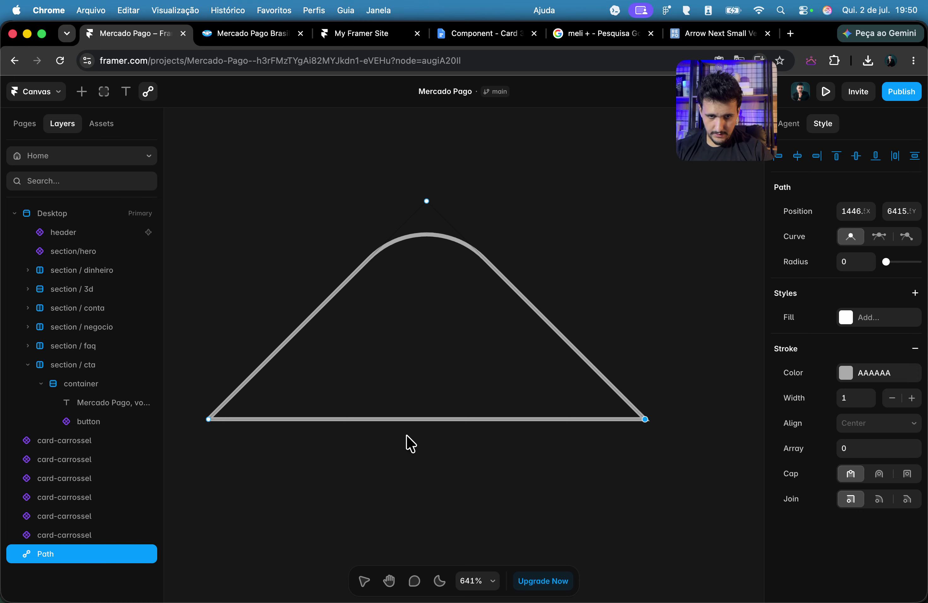
{"action": "left_click_drag", "start_coordinate": [887, 270], "coordinate": [888, 272]}
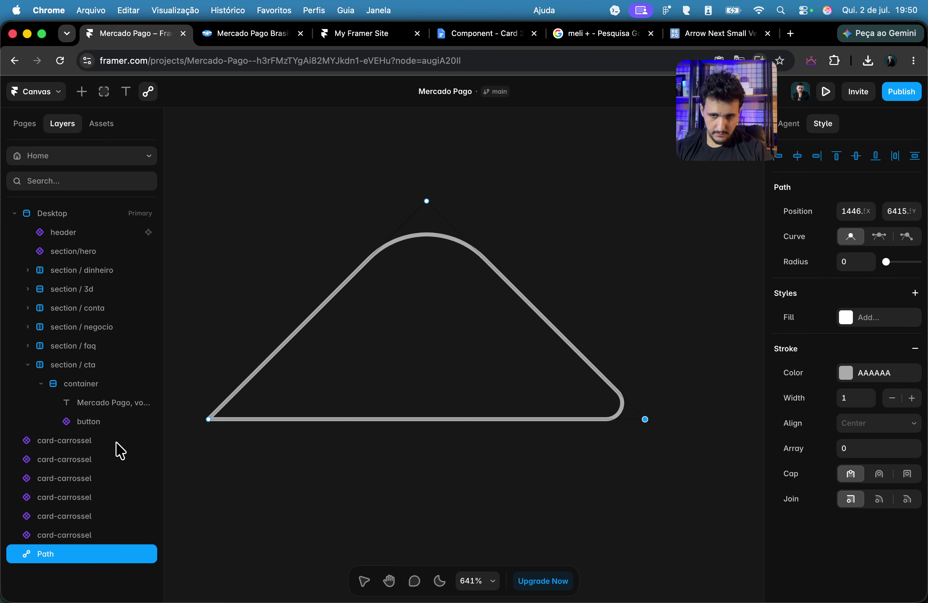
Step: Try giving the triangle's lower-left point mirrored curve handles to soften the transition at its base
{"action": "left_click", "coordinate": [208, 420]}
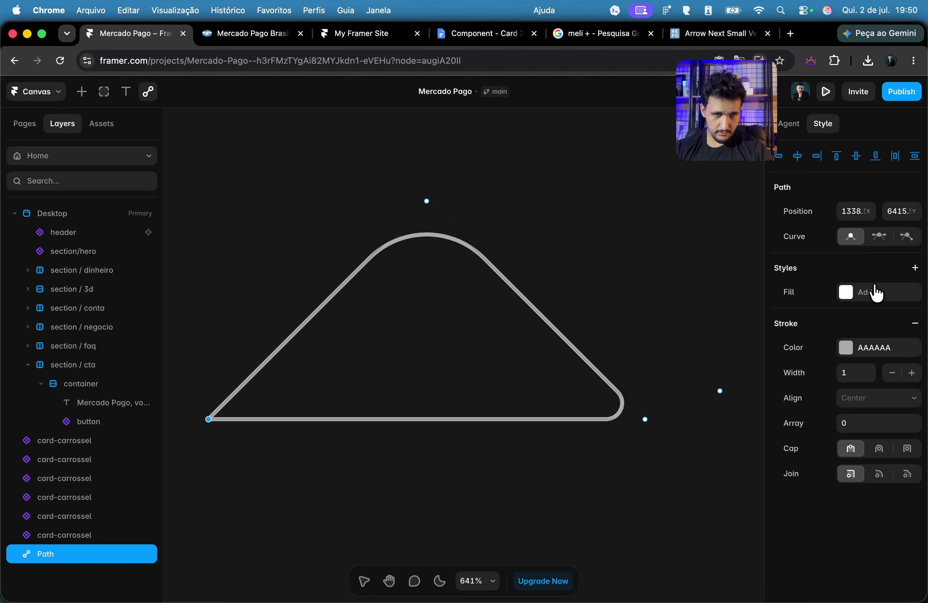
{"action": "left_click", "coordinate": [209, 419]}
{"action": "left_click", "coordinate": [878, 236]}
{"action": "left_click_drag", "start_coordinate": [735, 272], "coordinate": [674, 309]}
{"action": "key", "text": "Escape"}
{"action": "key", "text": "Escape"}
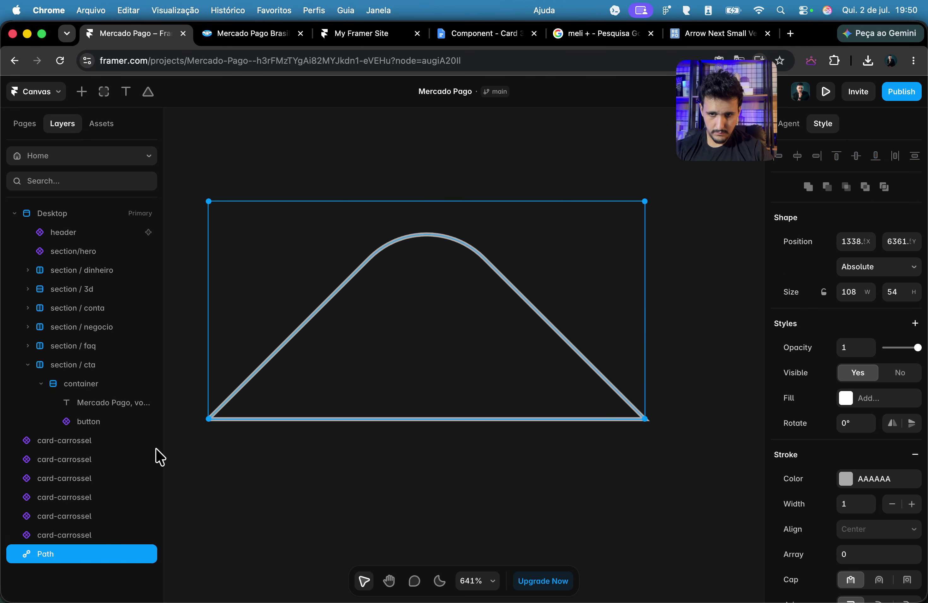
{"action": "double_click", "coordinate": [226, 403]}
{"action": "left_click", "coordinate": [209, 419]}
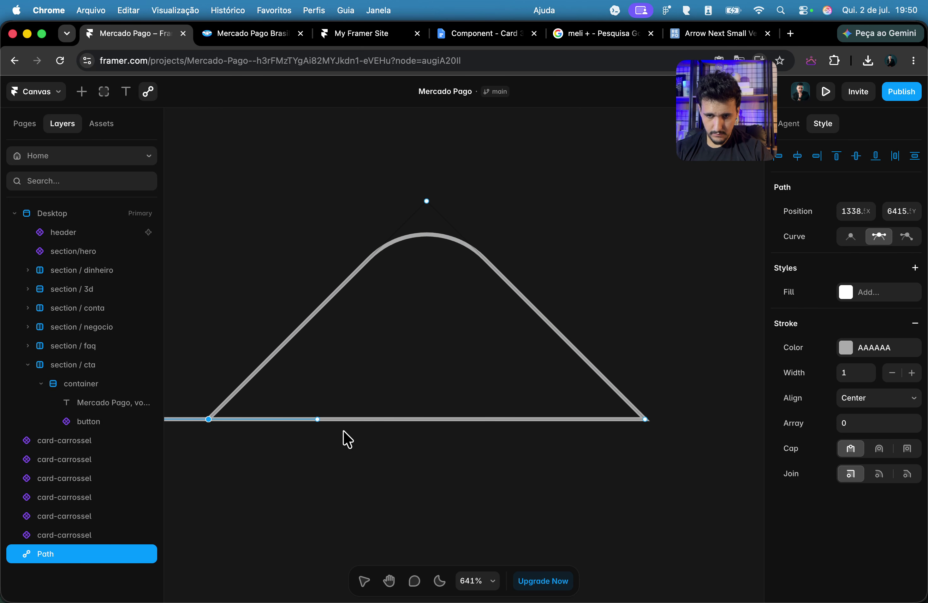
{"action": "left_click_drag", "start_coordinate": [272, 424], "coordinate": [308, 460]}
Step: Delete the triangle's base and rejoin its two lower points with a straight line
{"action": "left_click", "coordinate": [354, 420]}
{"action": "key", "text": "BackSpace"}
{"action": "left_click", "coordinate": [209, 421]}
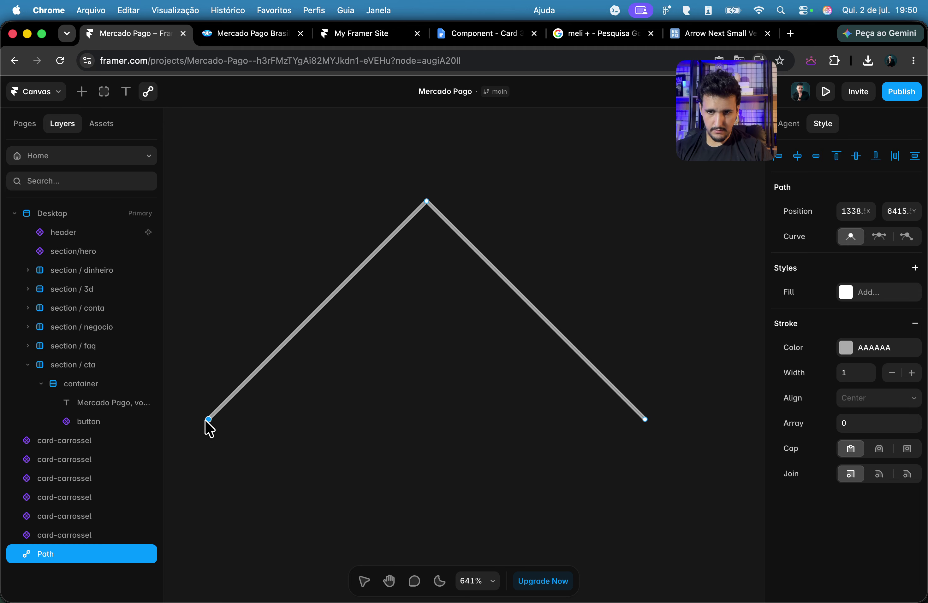
{"action": "left_click", "coordinate": [645, 420]}
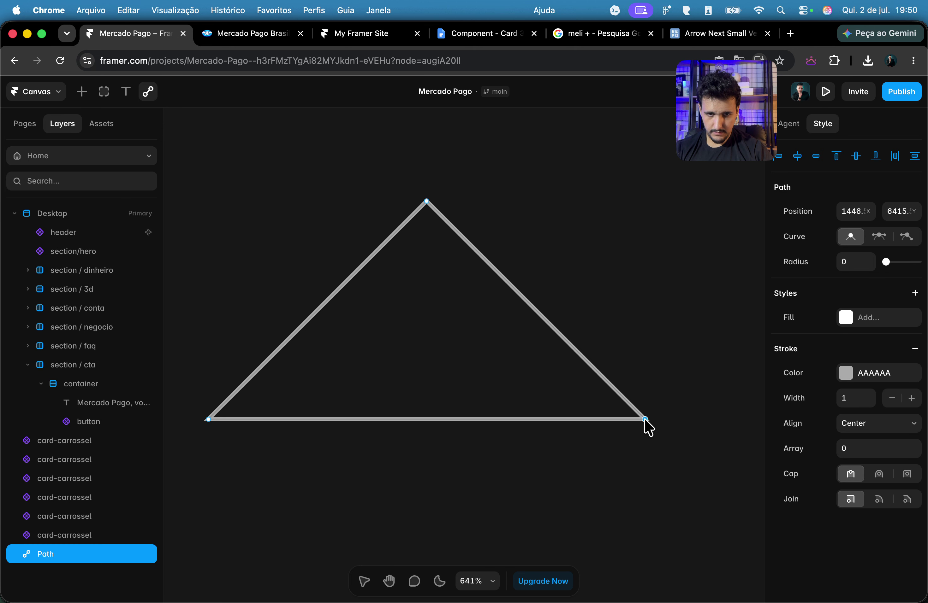
Step: Round the triangle's lower-right corner with radius 6, match it on the lower-left corner, and give the apex a larger radius
{"action": "left_click_drag", "start_coordinate": [886, 261], "coordinate": [890, 270]}
{"action": "left_click", "coordinate": [209, 421]}
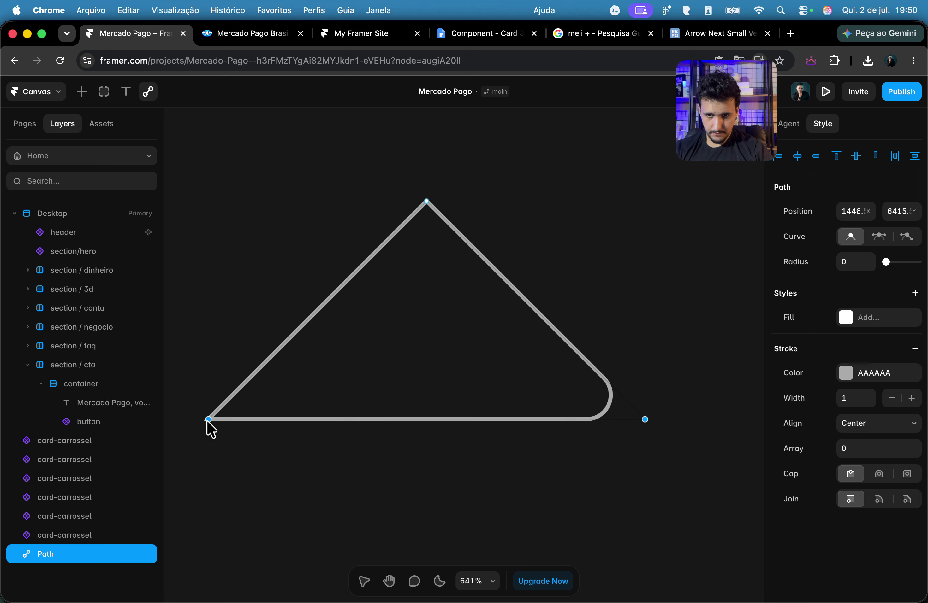
{"action": "left_click_drag", "start_coordinate": [888, 267], "coordinate": [892, 269]}
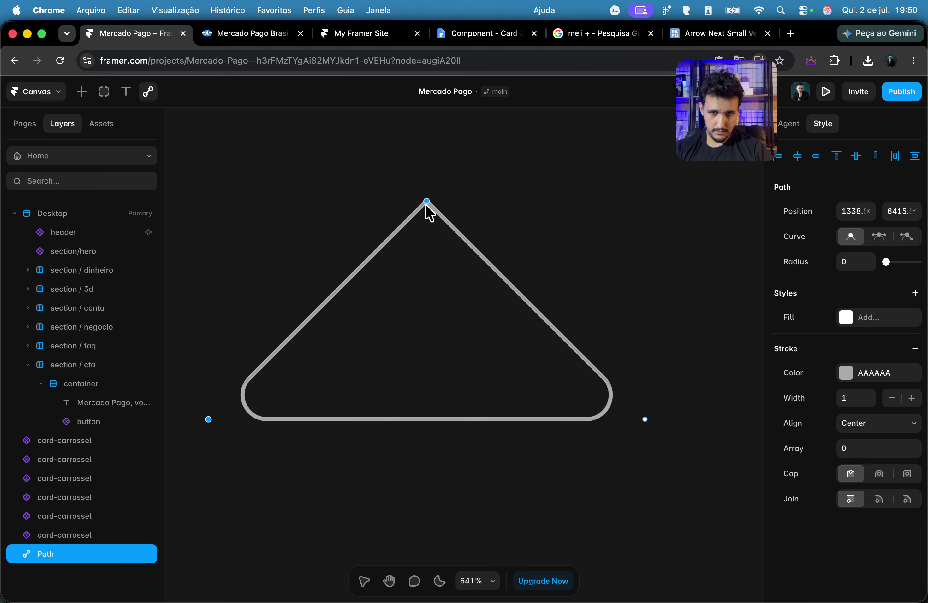
{"action": "left_click_drag", "start_coordinate": [885, 270], "coordinate": [899, 276]}
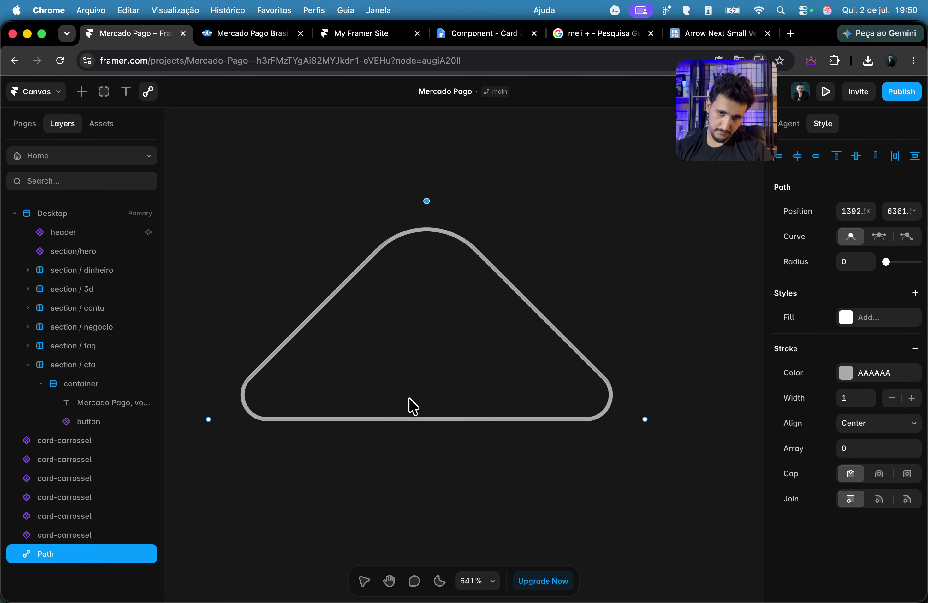
Step: Apply the brand Yellow color style to both the stroke and the fill of the rounded triangle
{"action": "left_click", "coordinate": [856, 374]}
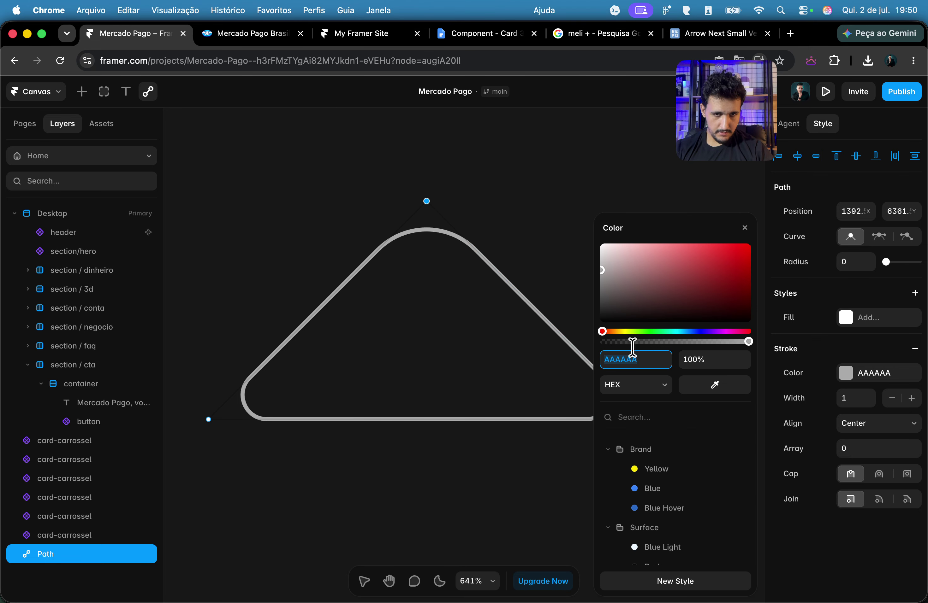
{"action": "mouse_move", "coordinate": [638, 288]}
{"action": "left_mouse_down"}
{"action": "mouse_move", "coordinate": [574, 201]}
{"action": "mouse_move", "coordinate": [536, 357]}
{"action": "mouse_move", "coordinate": [534, 193]}
{"action": "left_mouse_up"}
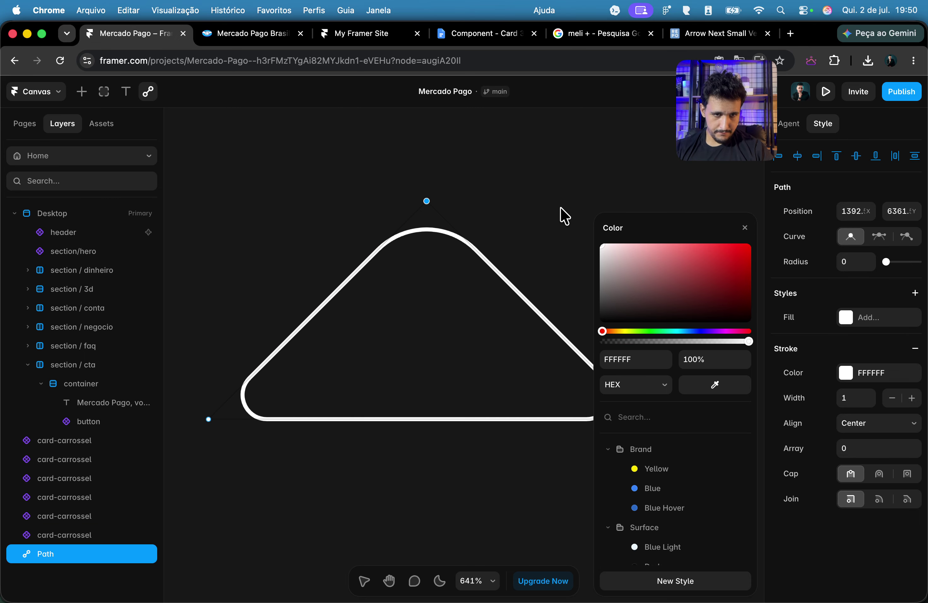
{"action": "left_click", "coordinate": [658, 472]}
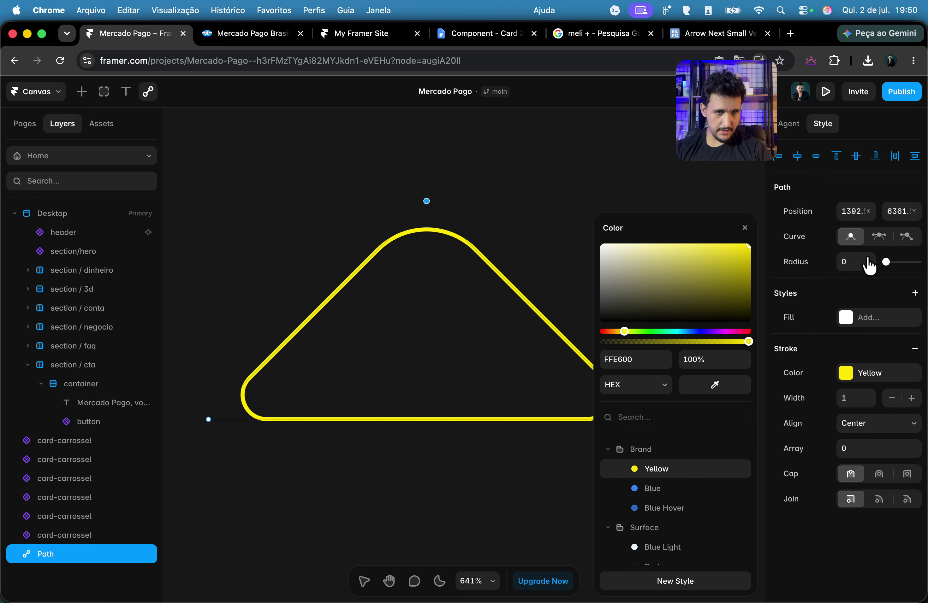
{"action": "left_click", "coordinate": [867, 319]}
{"action": "left_click", "coordinate": [668, 470]}
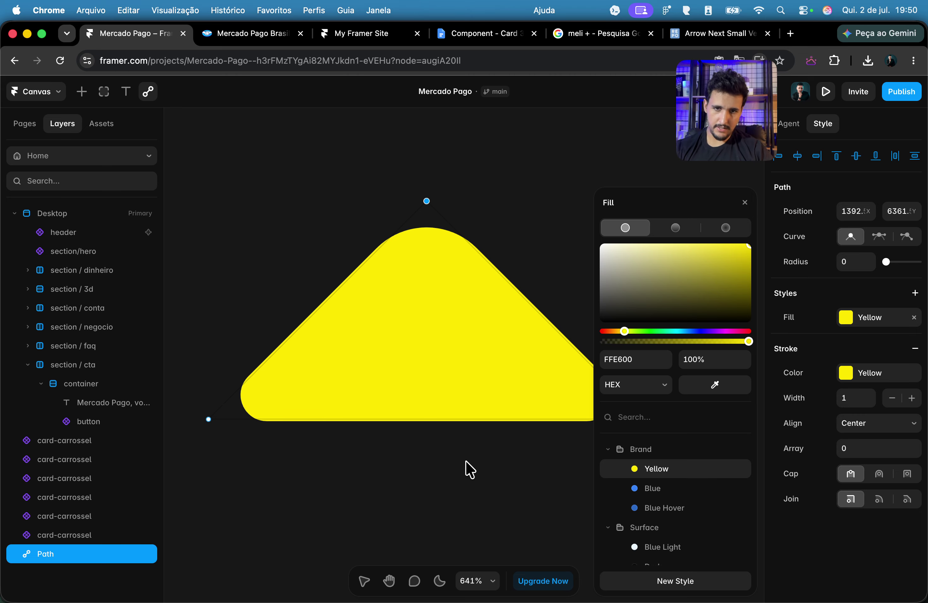
{"action": "left_click", "coordinate": [269, 420]}
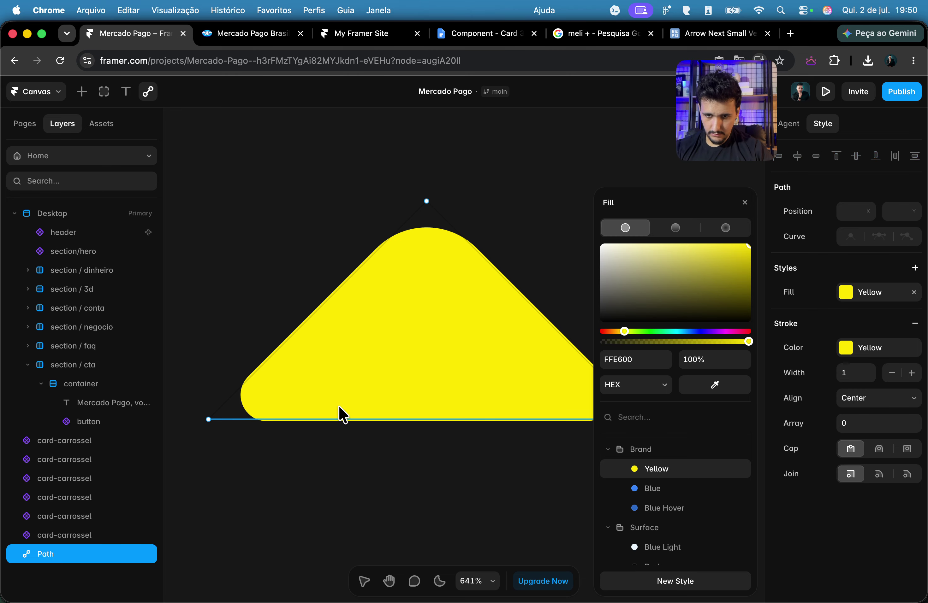
{"action": "left_click", "coordinate": [743, 204]}
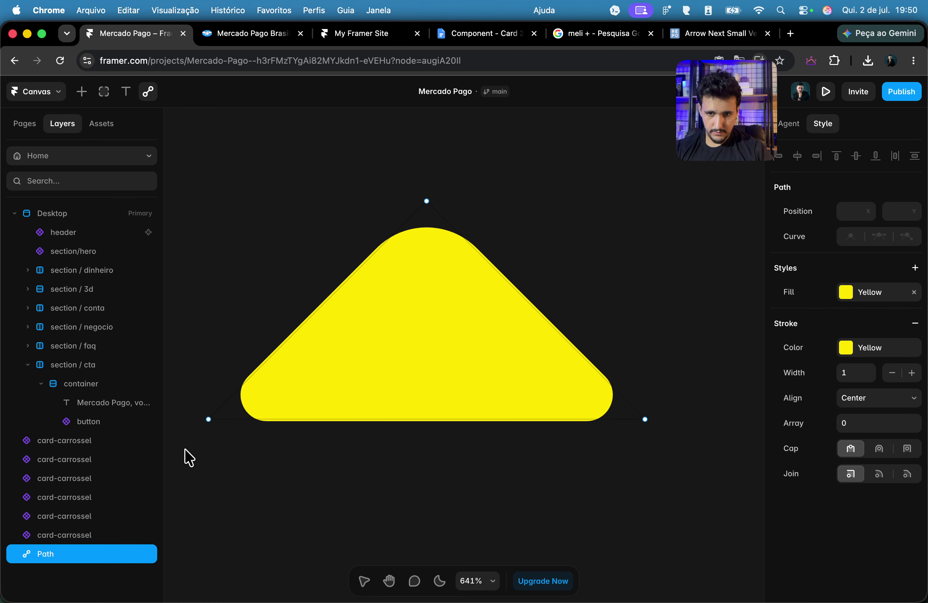
Step: Finish editing the path and cut the yellow triangle from the empty canvas
{"action": "left_click", "coordinate": [209, 420]}
{"action": "left_click", "coordinate": [645, 420]}
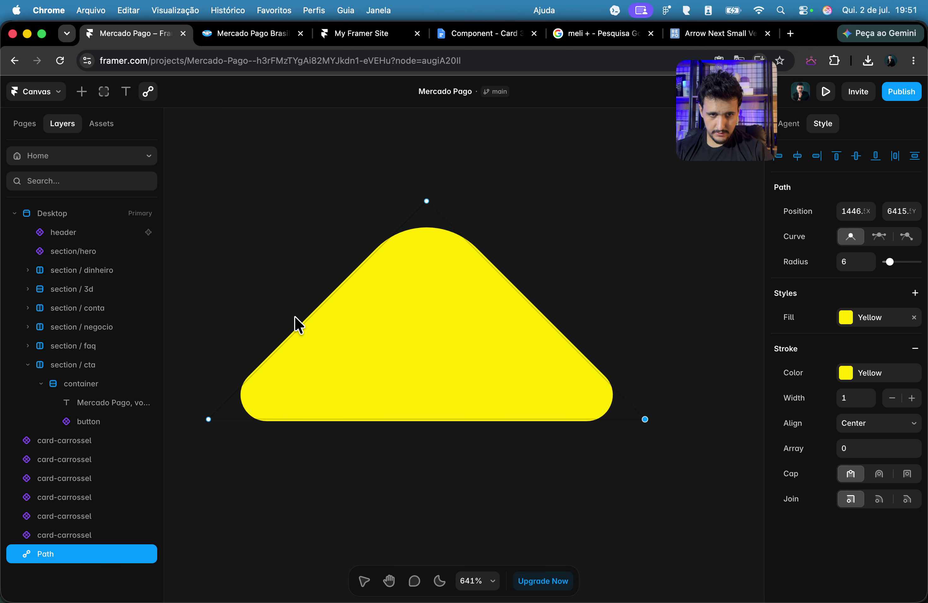
{"action": "key", "text": "Escape"}
{"action": "key", "text": "Escape"}
{"action": "scroll", "coordinate": [476, 322], "scroll_direction": "down", "scroll_amount": 10}
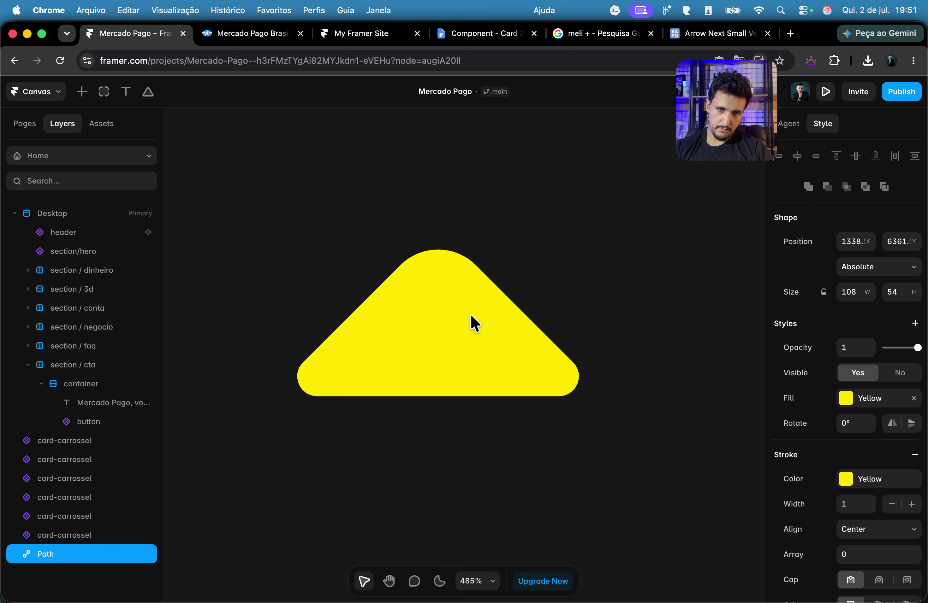
{"action": "left_click_drag", "start_coordinate": [466, 329], "coordinate": [733, 331]}
{"action": "key", "text": "super+x"}
Step: Paste the triangle below the Tirar dúvidas link inside the titulo e botao stack, and cut it out again
{"action": "scroll", "coordinate": [405, 292], "scroll_direction": "up", "scroll_amount": 4}
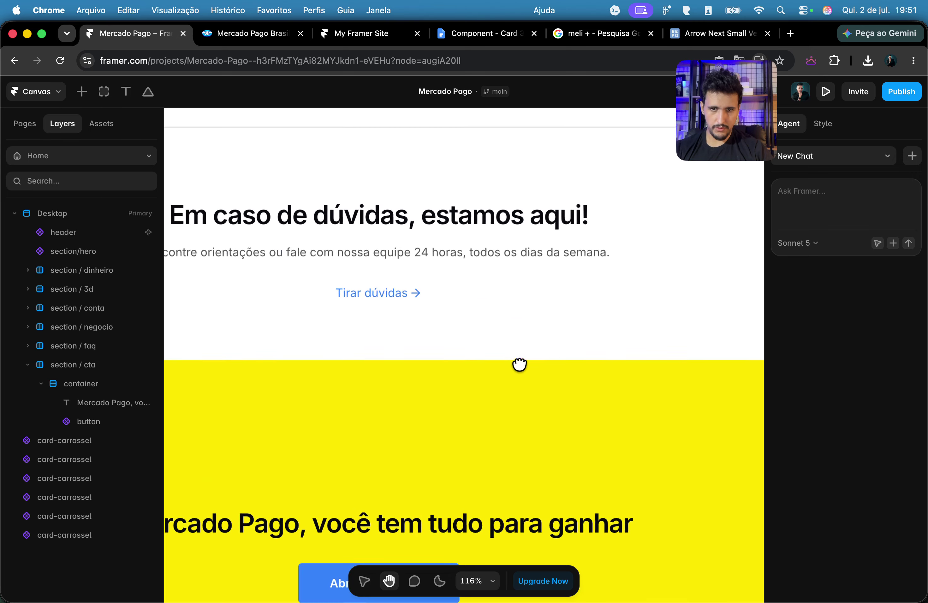
{"action": "left_click", "coordinate": [481, 297]}
{"action": "left_click", "coordinate": [491, 326]}
{"action": "scroll", "coordinate": [490, 324], "scroll_direction": "down", "scroll_amount": 5}
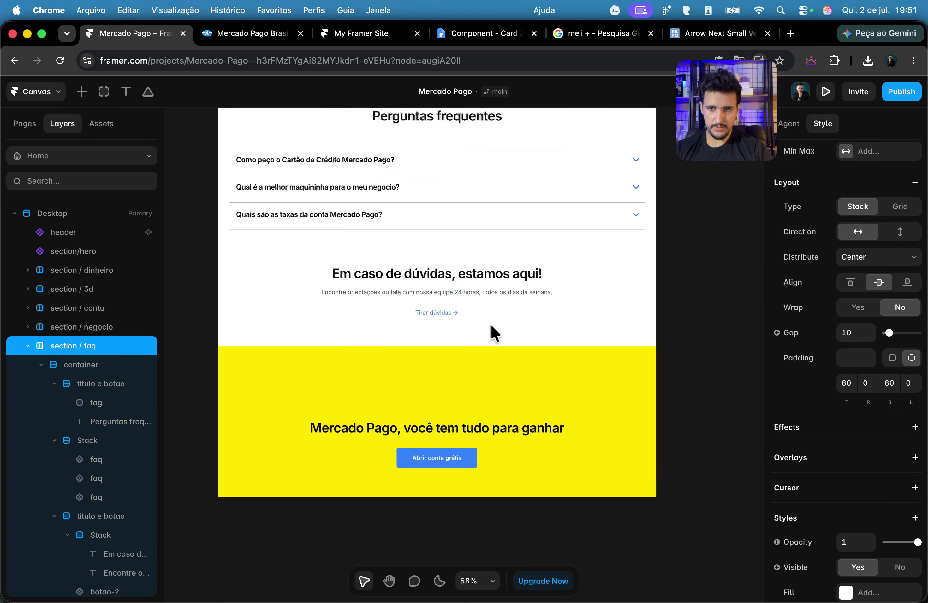
{"action": "left_click", "coordinate": [524, 297]}
{"action": "key", "text": "super+v"}
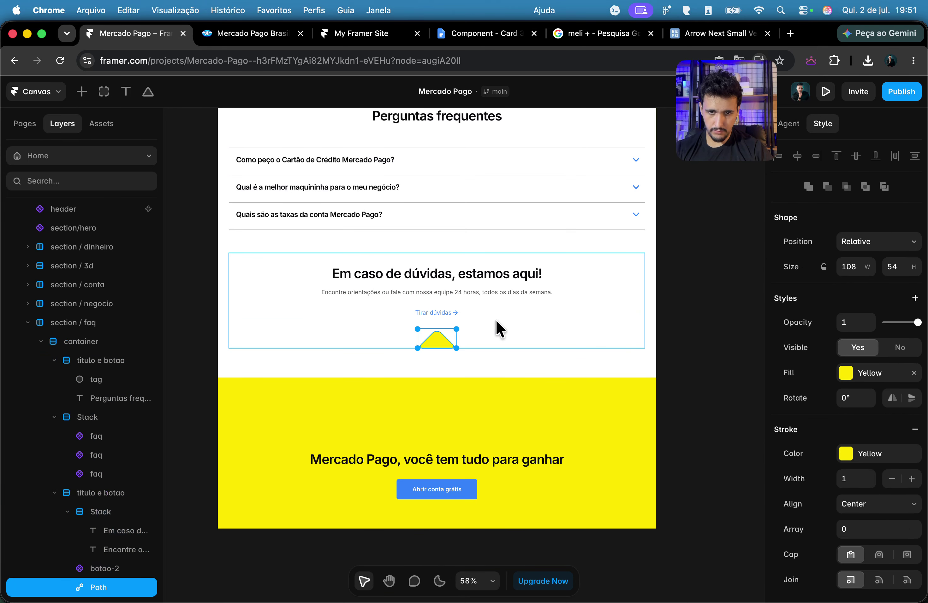
{"action": "scroll", "coordinate": [433, 350], "scroll_direction": "up", "scroll_amount": 5}
{"action": "key", "text": "super+x"}
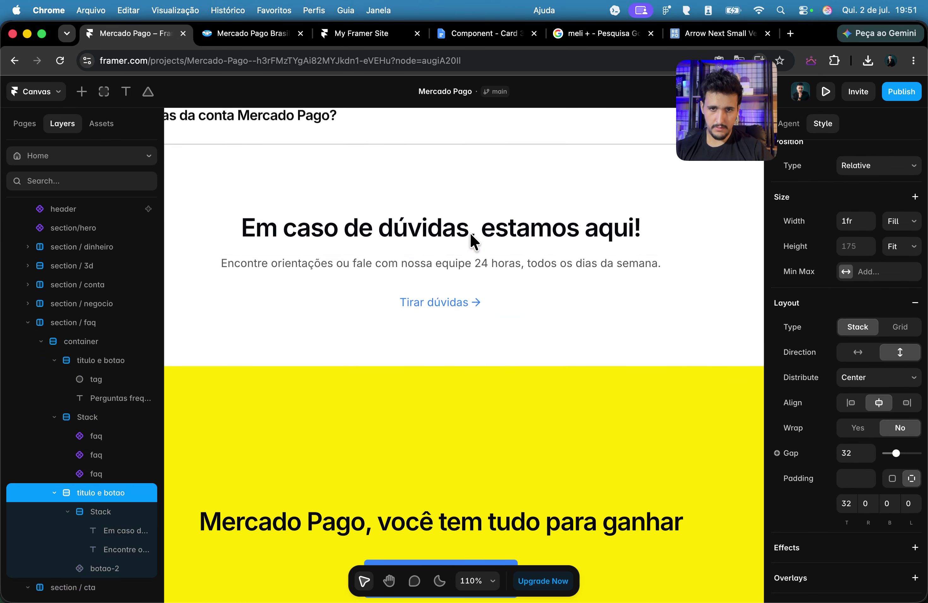
Step: Paste the triangle into the FAQ section's container, beneath the titulo e botao stack
{"action": "scroll", "coordinate": [480, 236], "scroll_direction": "up", "scroll_amount": 3}
{"action": "left_click", "coordinate": [499, 251]}
{"action": "key", "text": "super+v"}
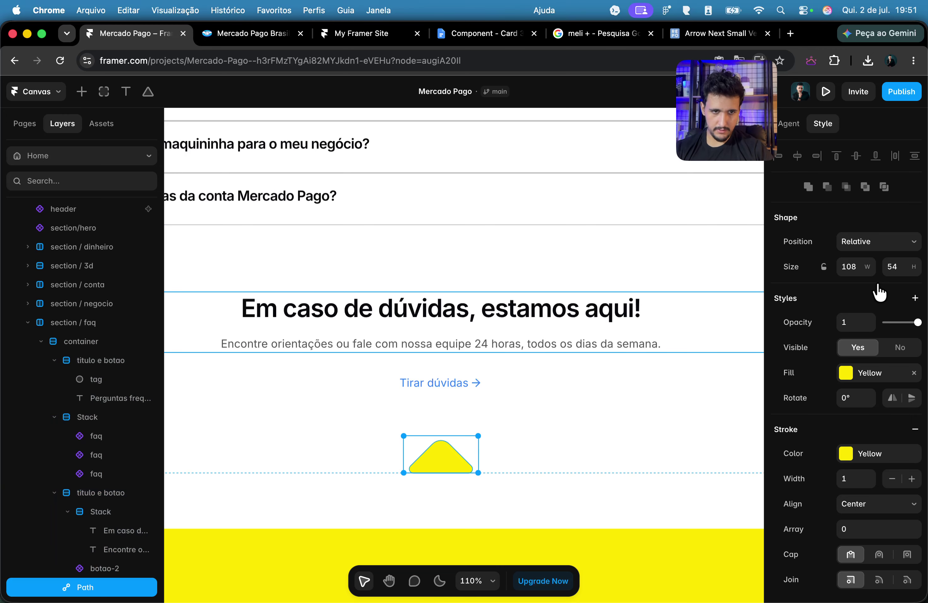
Step: Try absolute positioning on the pasted triangle, and set it back to relative
{"action": "left_click", "coordinate": [878, 242]}
{"action": "left_click", "coordinate": [877, 225]}
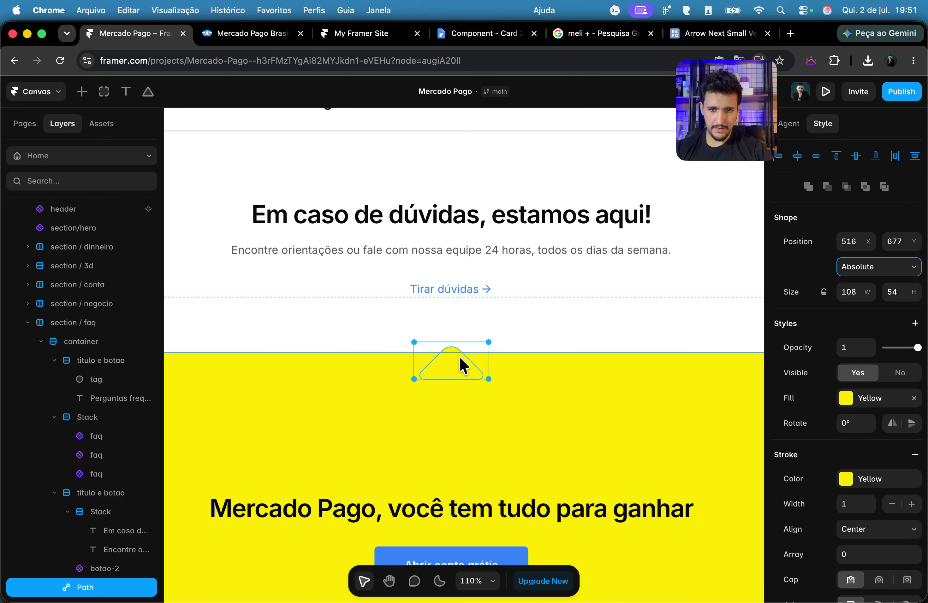
{"action": "left_click", "coordinate": [459, 348]}
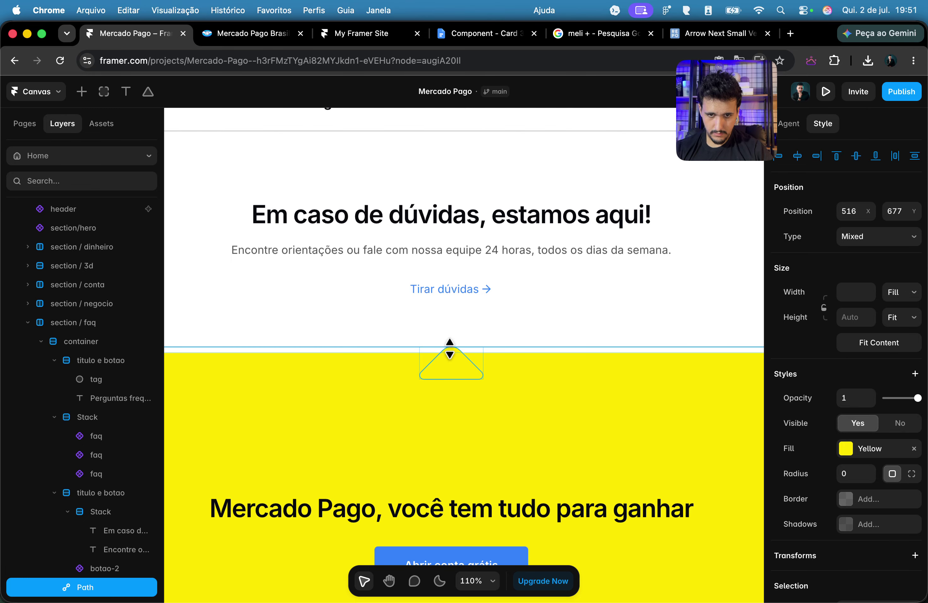
{"action": "left_click", "coordinate": [97, 586]}
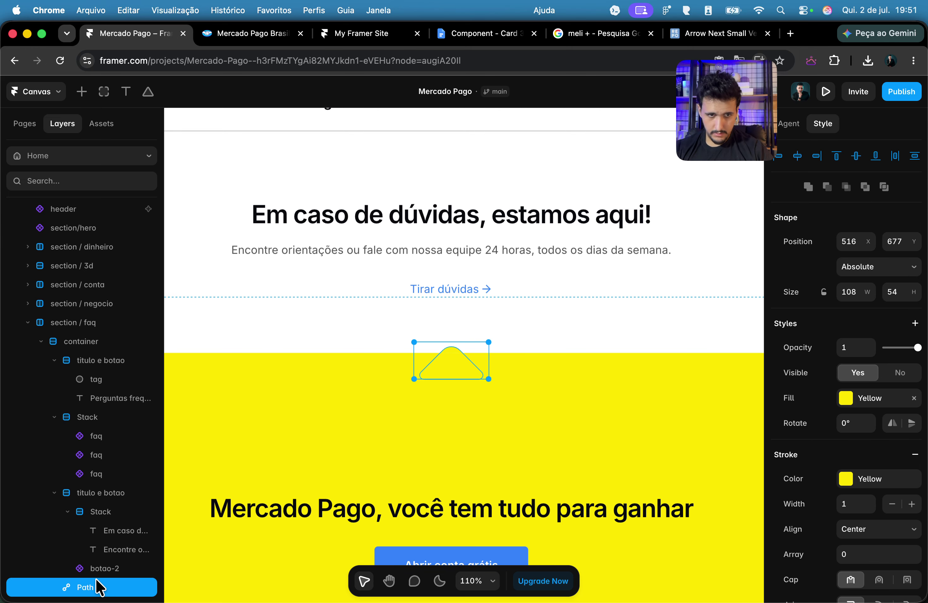
{"action": "left_click", "coordinate": [870, 268]}
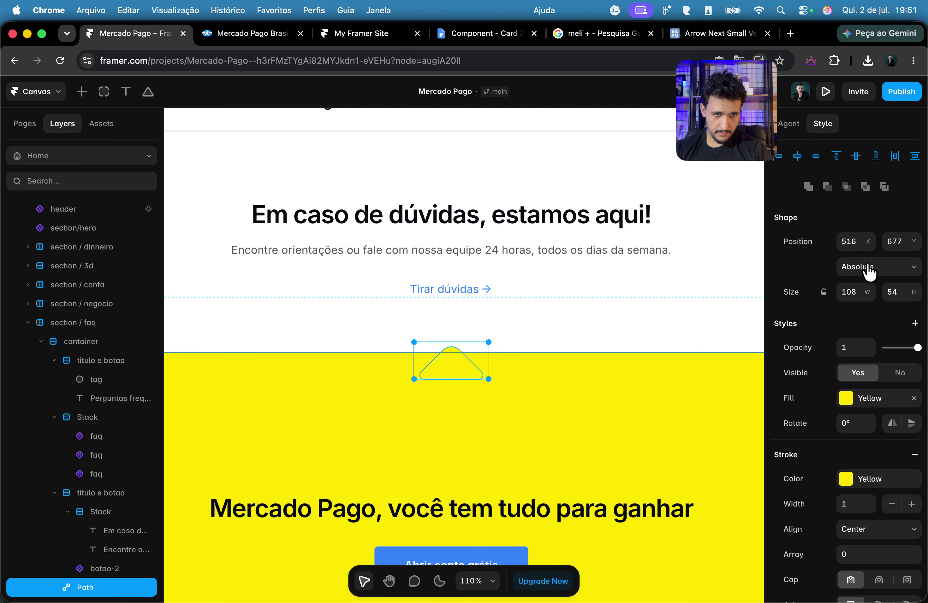
{"action": "left_click", "coordinate": [849, 283]}
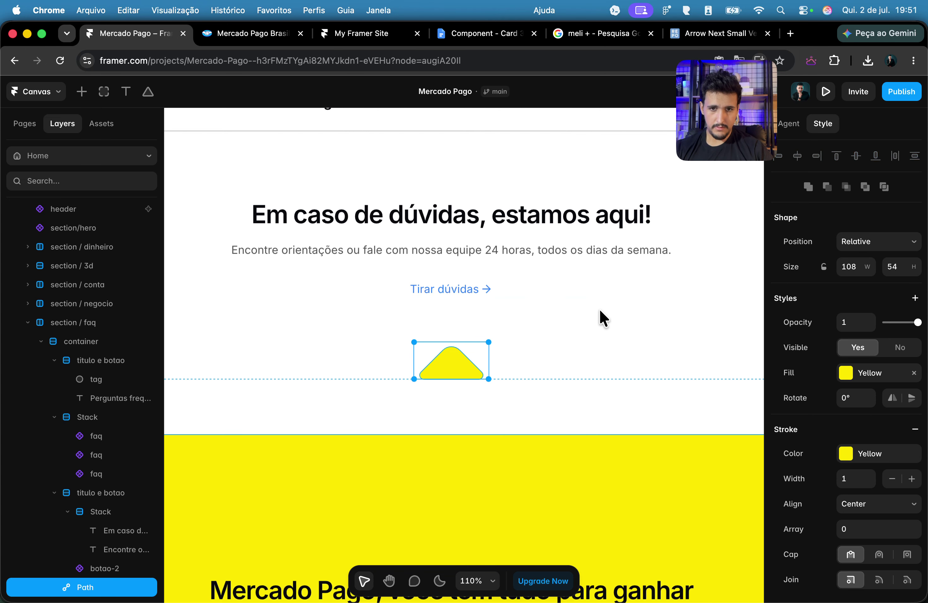
Step: Wrap the triangle in a stack and set the stack's width to Fit Content
{"action": "right_click", "coordinate": [463, 360]}
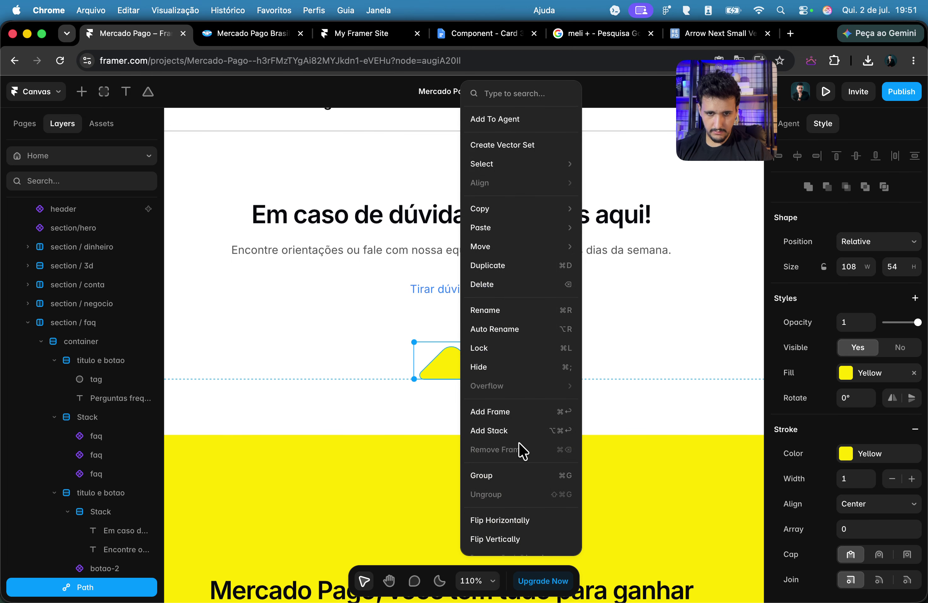
{"action": "left_click", "coordinate": [509, 435]}
{"action": "left_click", "coordinate": [905, 324]}
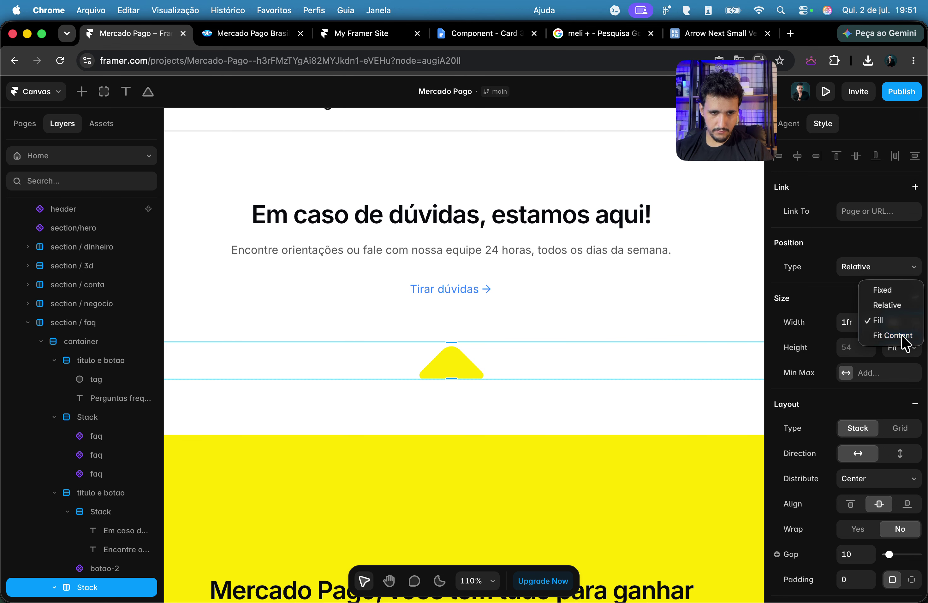
{"action": "left_click", "coordinate": [901, 336]}
Step: Set the triangle's stack to absolute positioning with a bottom offset of -90
{"action": "left_click", "coordinate": [891, 274]}
{"action": "left_click", "coordinate": [877, 248]}
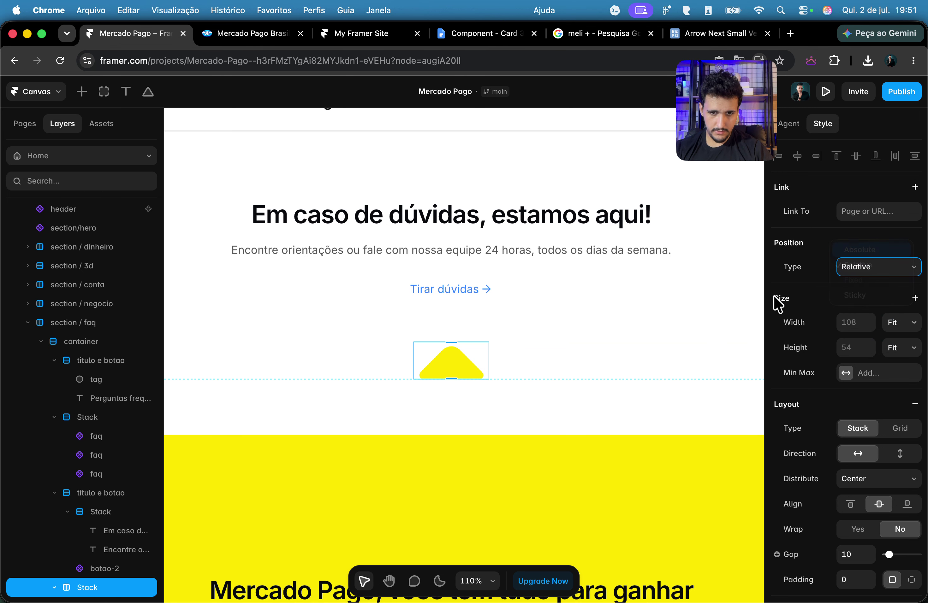
{"action": "left_click", "coordinate": [857, 334]}
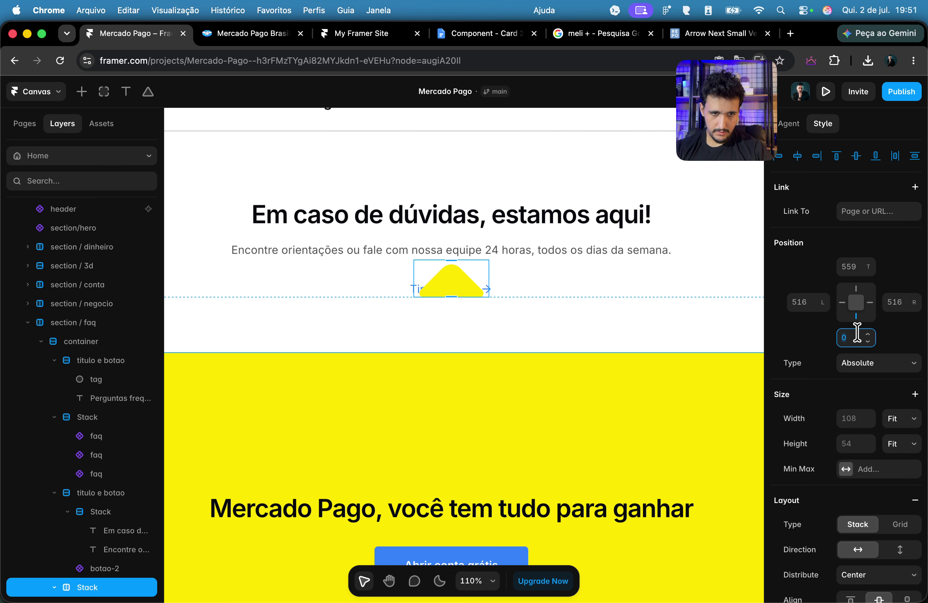
{"action": "key", "text": "Return"}
{"action": "type", "text": "-100"}
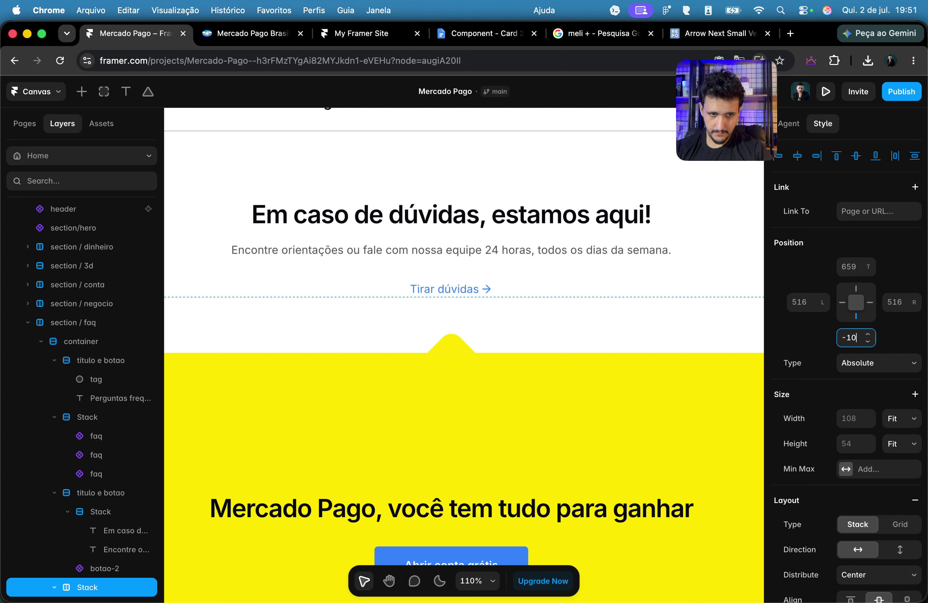
{"action": "type", "text": "7"}
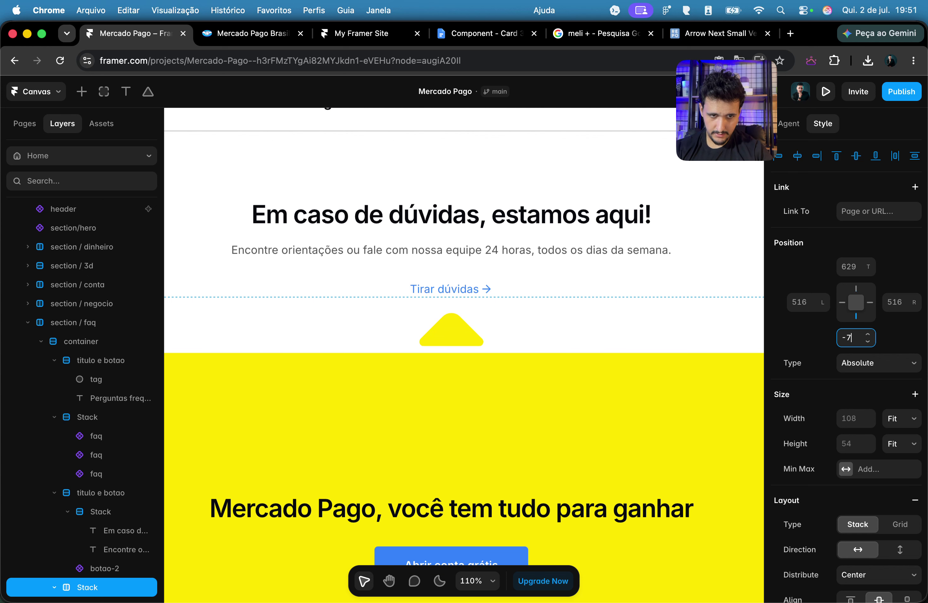
{"action": "type", "text": "0"}
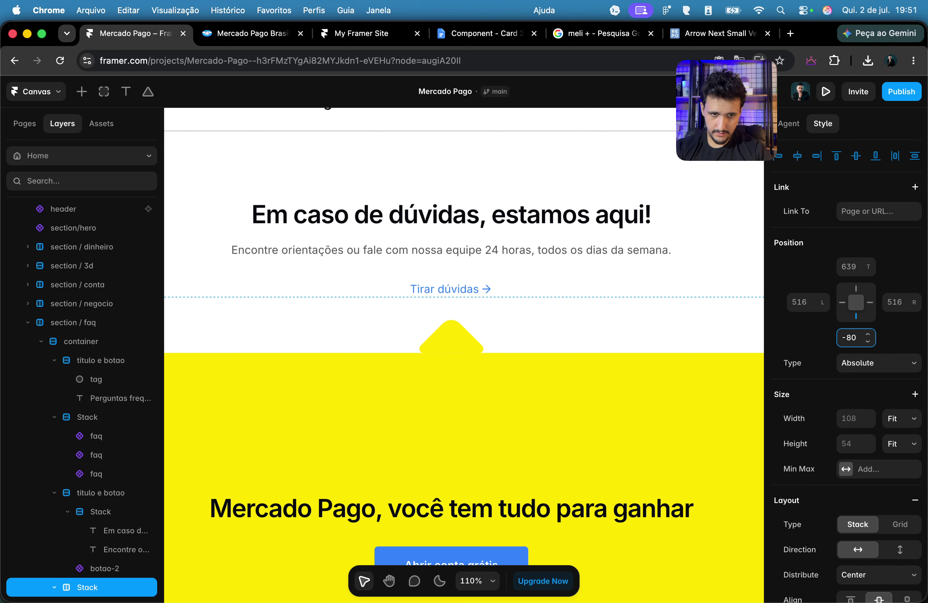
{"action": "type", "text": "00"}
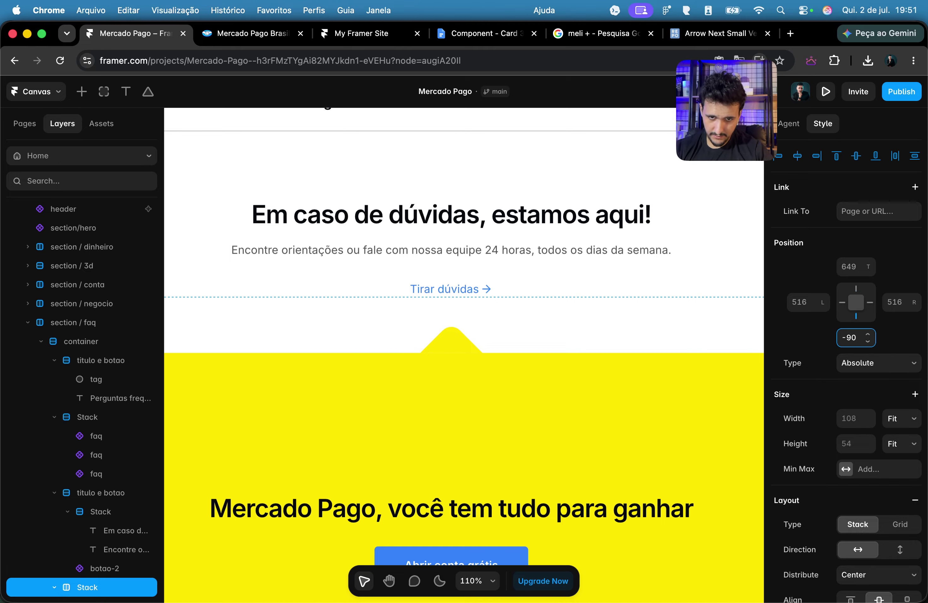
{"action": "left_click", "coordinate": [606, 334]}
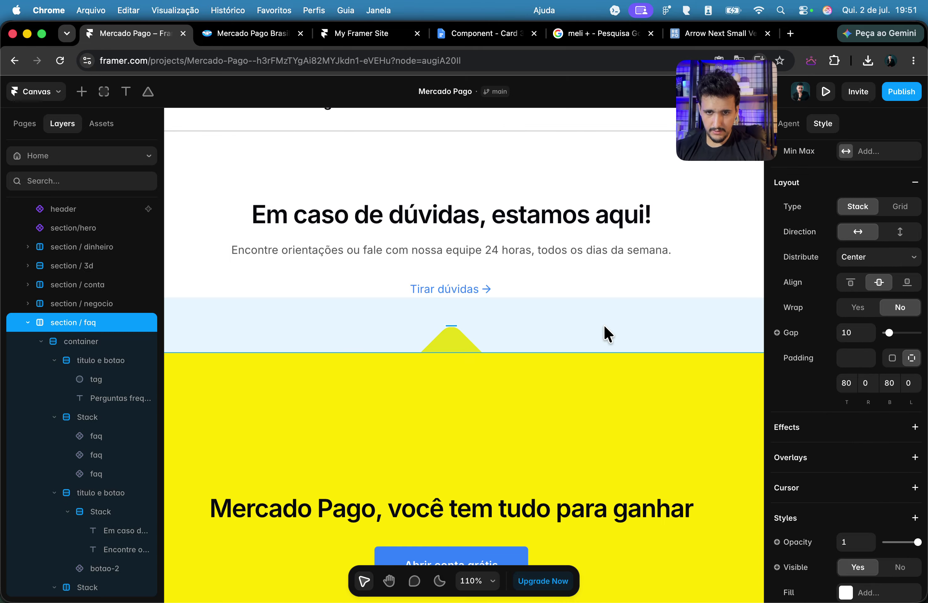
{"action": "scroll", "coordinate": [607, 331], "scroll_direction": "down", "scroll_amount": 5}
{"action": "left_click", "coordinate": [644, 530]}
{"action": "scroll", "coordinate": [628, 464], "scroll_direction": "up", "scroll_amount": 5}
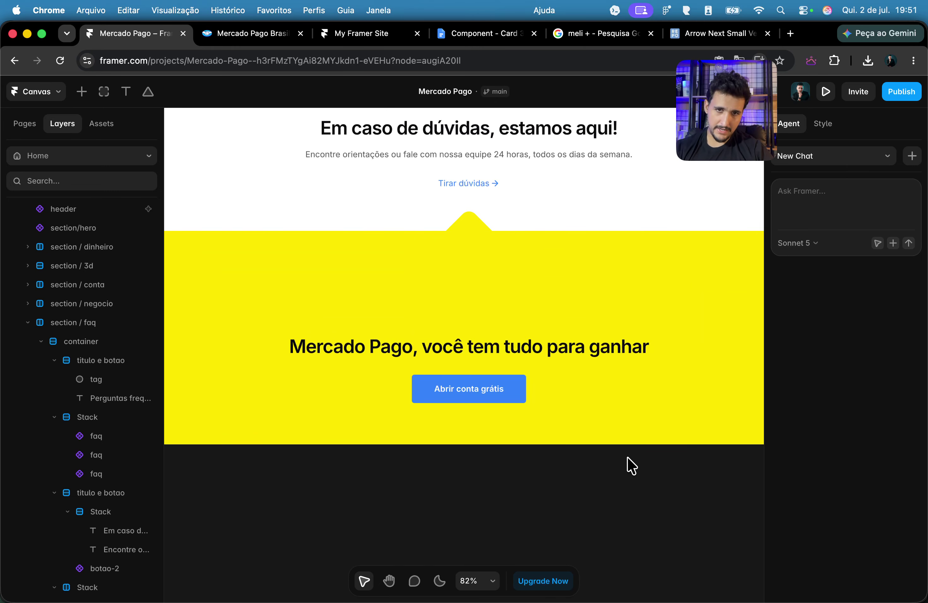
Step: Copy the Arrow Right icon from the primary variant of the botao-2 component and return to the Home page
{"action": "scroll", "coordinate": [463, 259], "scroll_direction": "up", "scroll_amount": 5}
{"action": "left_click", "coordinate": [449, 271]}
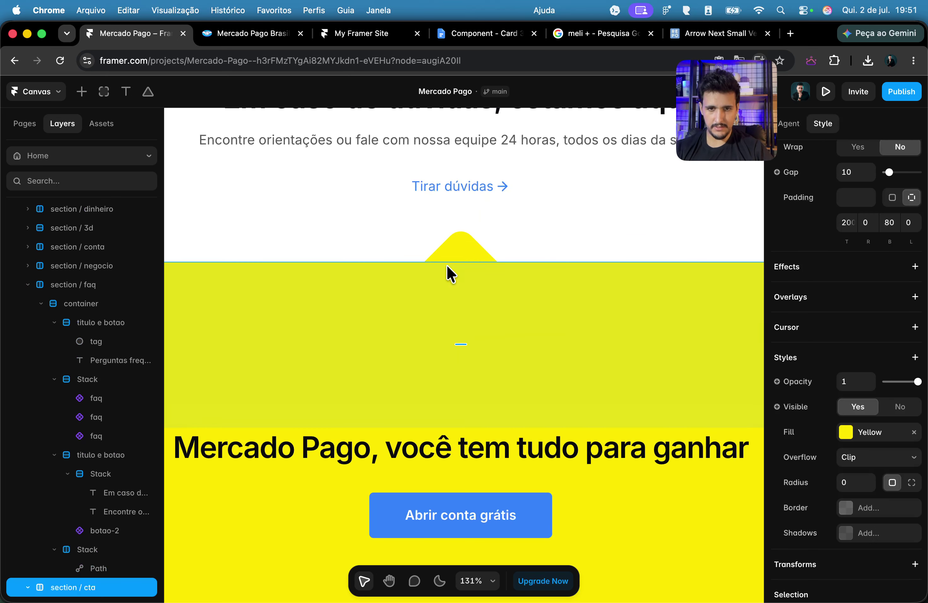
{"action": "left_click", "coordinate": [468, 251]}
{"action": "scroll", "coordinate": [464, 264], "scroll_direction": "up", "scroll_amount": 3}
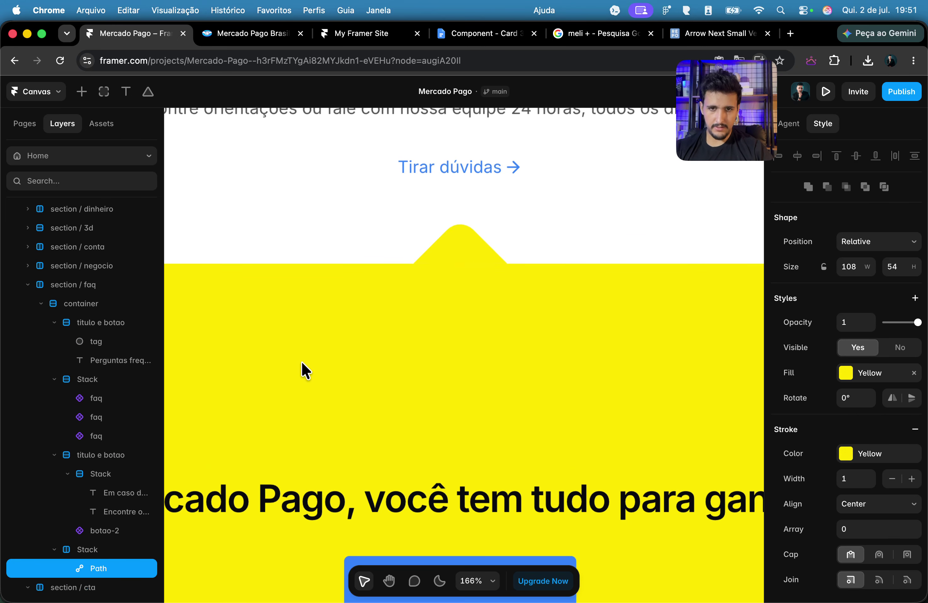
{"action": "double_click", "coordinate": [520, 166]}
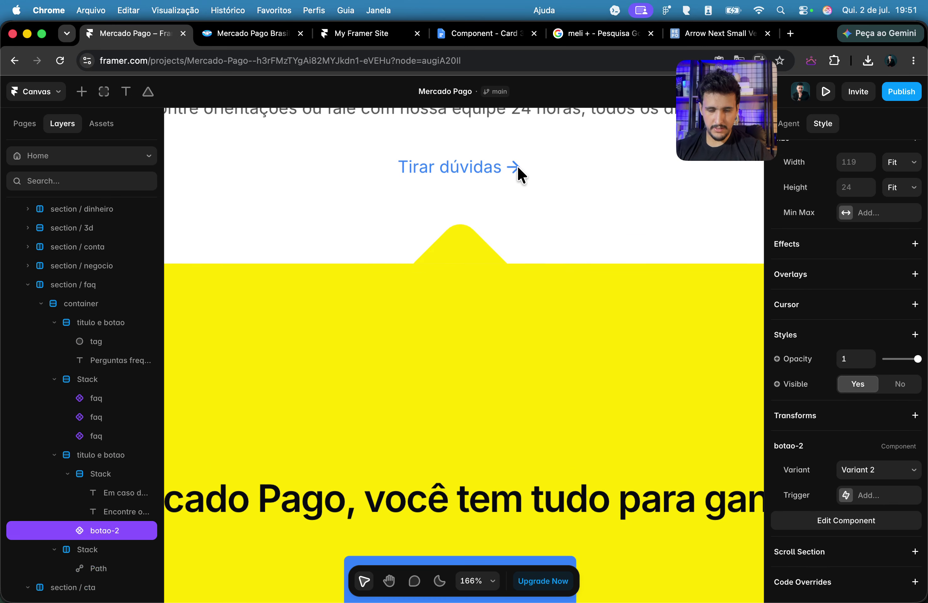
{"action": "scroll", "coordinate": [387, 389], "scroll_direction": "up", "scroll_amount": 5}
{"action": "left_click", "coordinate": [426, 312]}
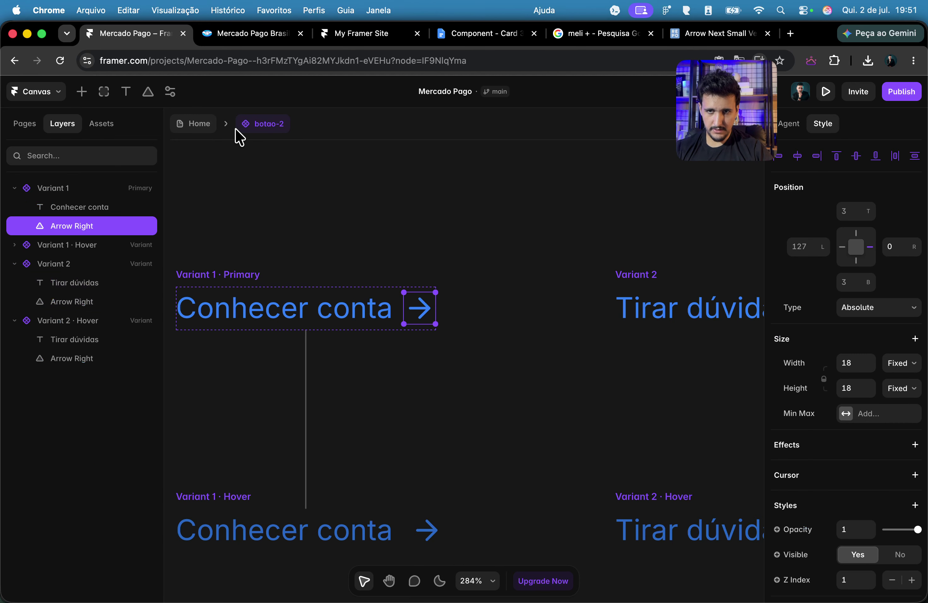
{"action": "left_click", "coordinate": [190, 123]}
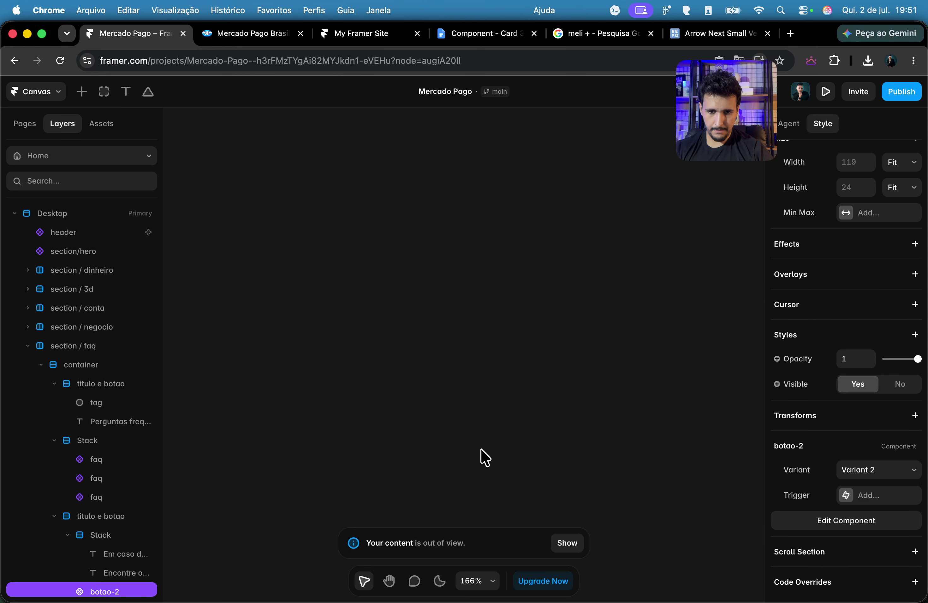
{"action": "left_click", "coordinate": [566, 543]}
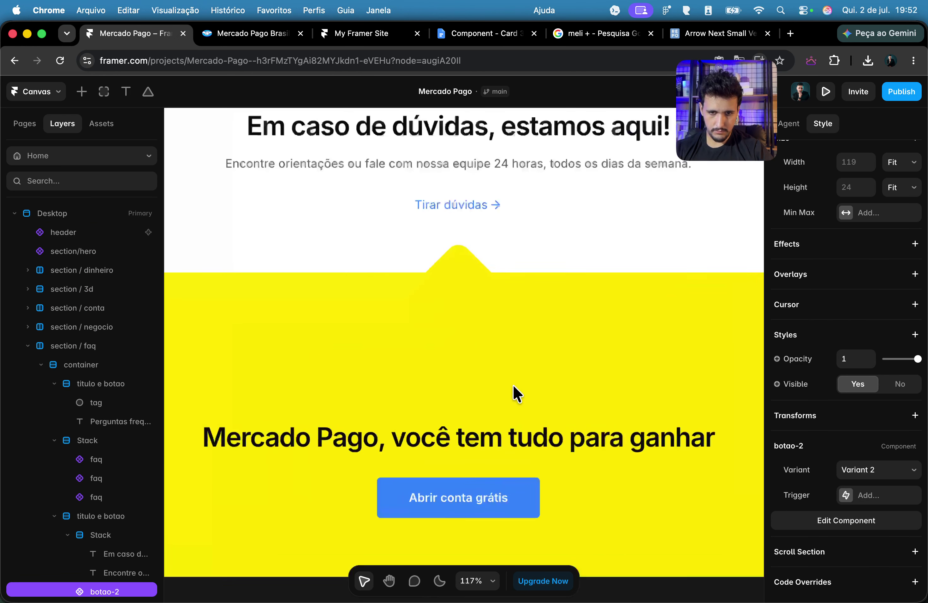
Step: Set the top padding of the yellow call-to-action section to 120
{"action": "scroll", "coordinate": [516, 394], "scroll_direction": "up", "scroll_amount": 2}
{"action": "left_click", "coordinate": [508, 331]}
{"action": "left_click", "coordinate": [847, 222]}
{"action": "type", "text": "120"}
{"action": "key", "text": "Return"}
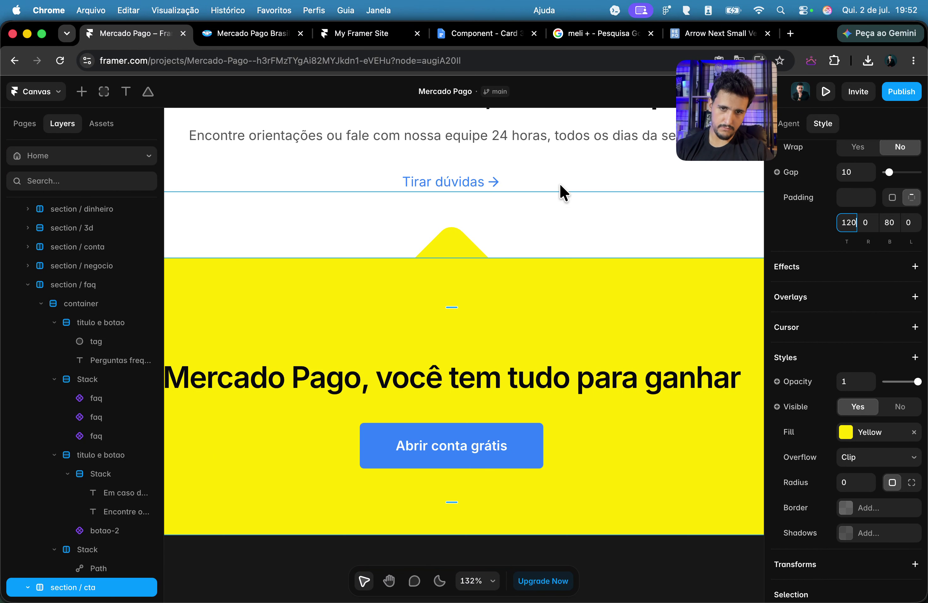
Step: Paste the Arrow Right icon into the triangle's stack and centre it horizontally on the triangle
{"action": "left_click", "coordinate": [446, 253]}
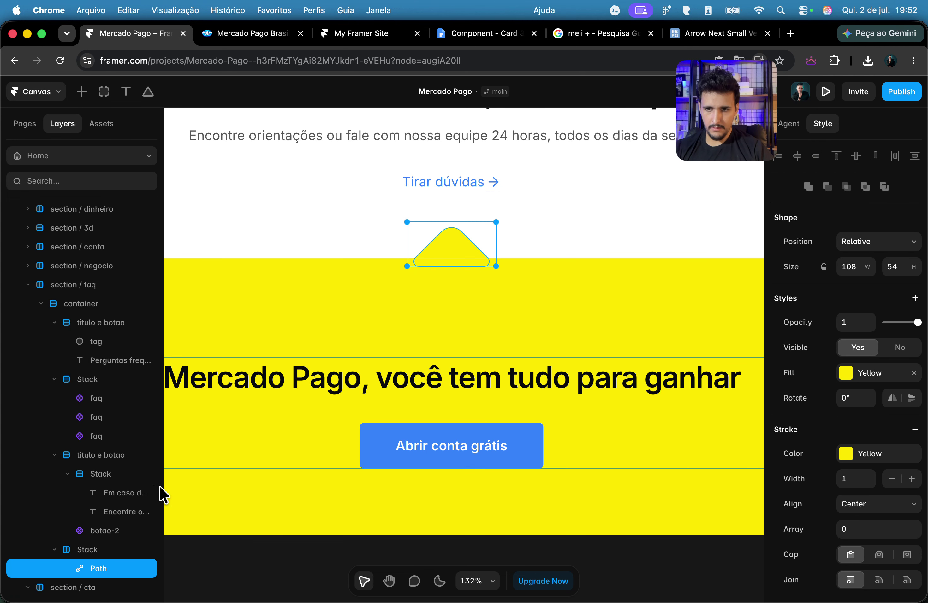
{"action": "left_click", "coordinate": [109, 551]}
{"action": "key", "text": "super+v"}
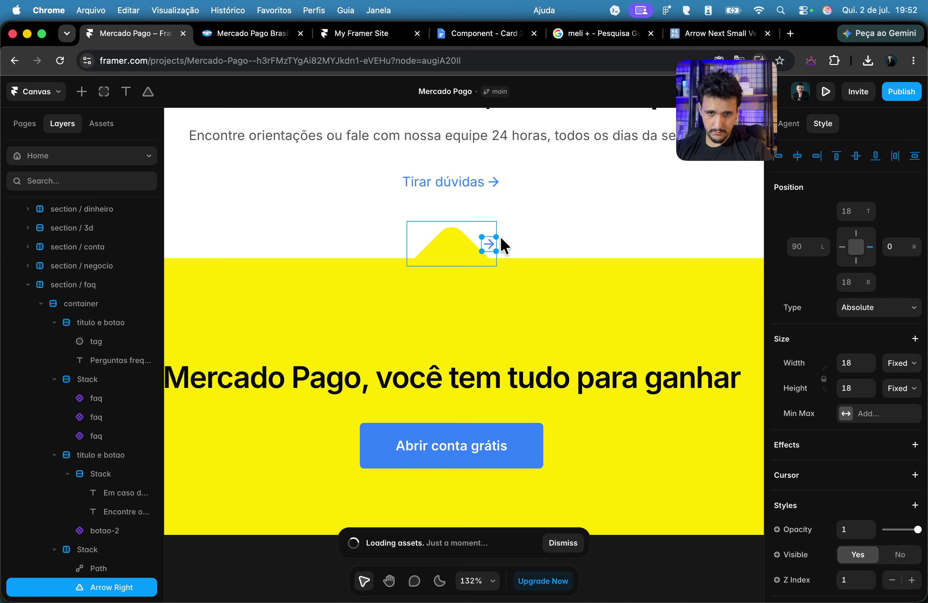
{"action": "scroll", "coordinate": [496, 249], "scroll_direction": "up", "scroll_amount": 1}
{"action": "scroll", "coordinate": [484, 251], "scroll_direction": "up", "scroll_amount": 10}
{"action": "left_click_drag", "start_coordinate": [583, 194], "coordinate": [382, 198]}
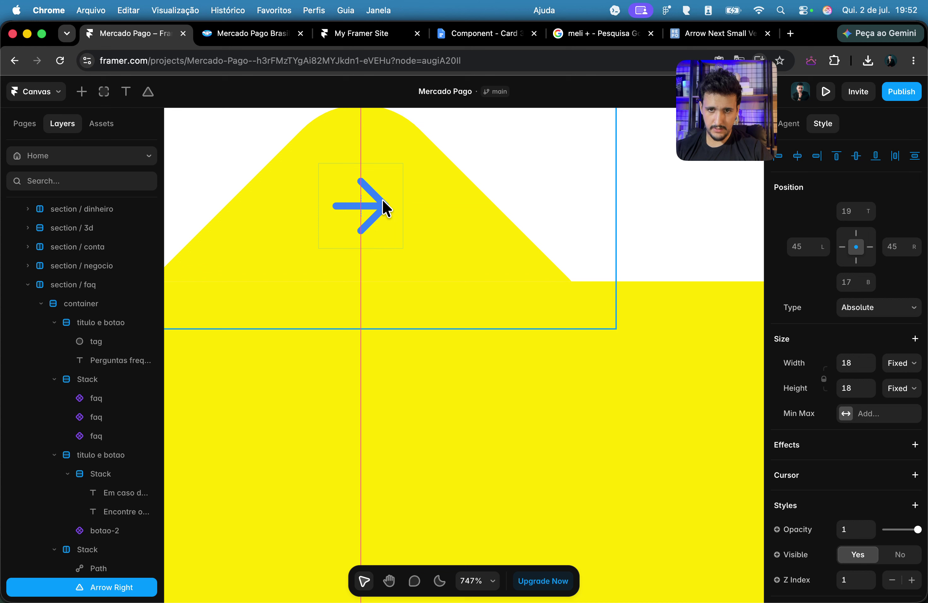
Step: Rotate the arrow icon to -90° so it points up, and give it the Primary text color style
{"action": "left_click_drag", "start_coordinate": [404, 251], "coordinate": [412, 159]}
{"action": "scroll", "coordinate": [870, 513], "scroll_direction": "down", "scroll_amount": 5}
{"action": "left_click", "coordinate": [867, 497]}
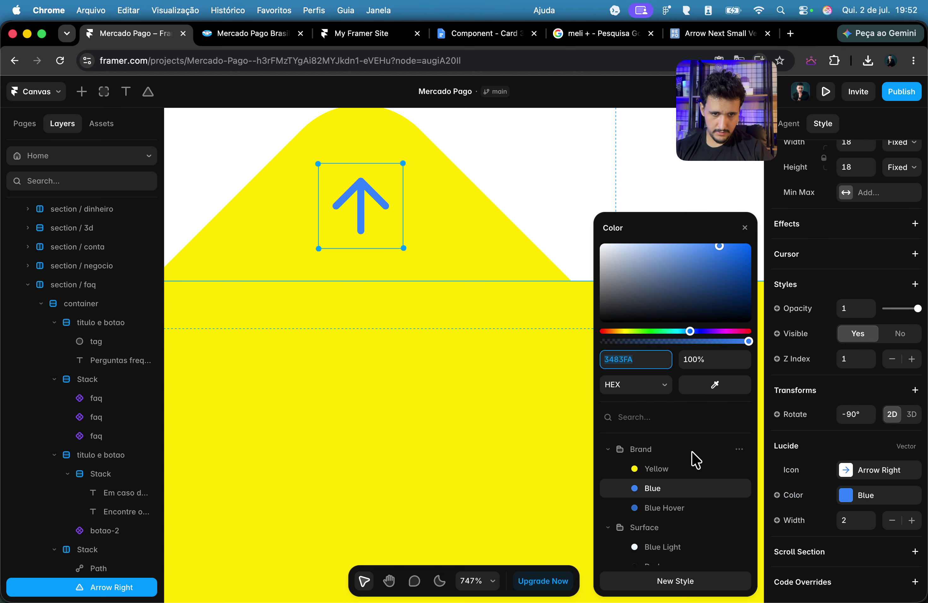
{"action": "scroll", "coordinate": [662, 490], "scroll_direction": "down", "scroll_amount": 3}
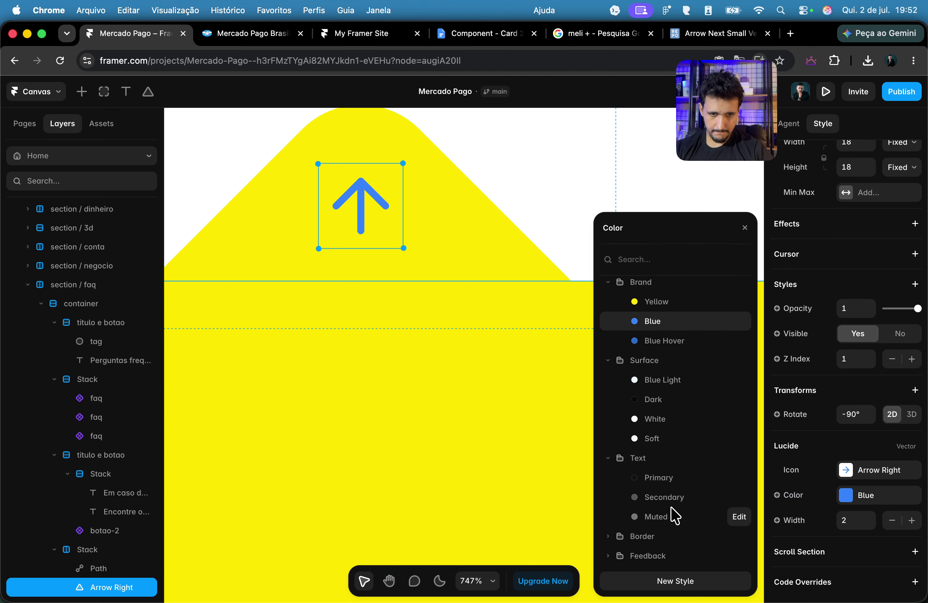
{"action": "left_click", "coordinate": [671, 478]}
{"action": "scroll", "coordinate": [464, 384], "scroll_direction": "down", "scroll_amount": 5}
{"action": "scroll", "coordinate": [464, 388], "scroll_direction": "down", "scroll_amount": 10}
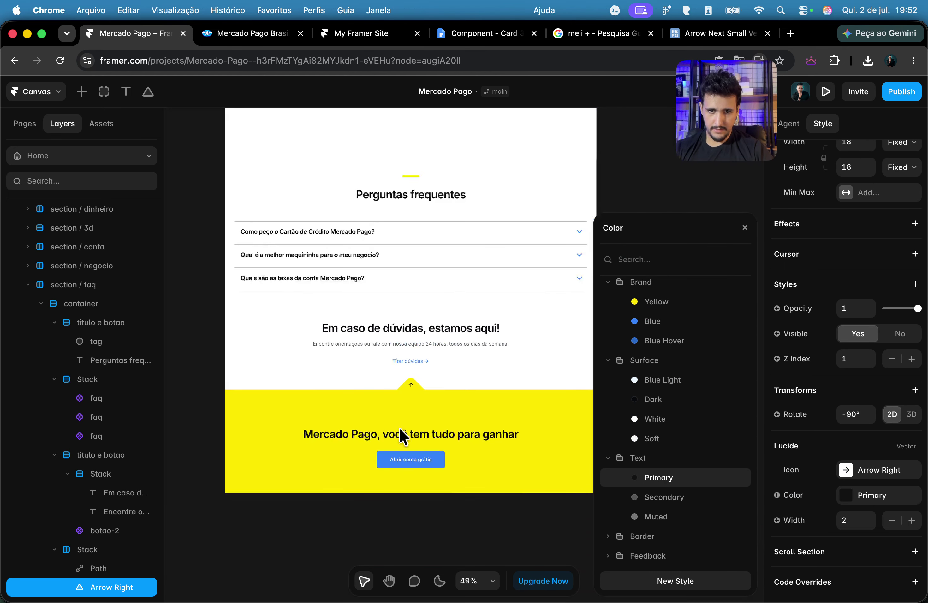
{"action": "left_click", "coordinate": [522, 532]}
Step: Set the bottom padding of the FAQ section to 120
{"action": "left_click", "coordinate": [559, 382]}
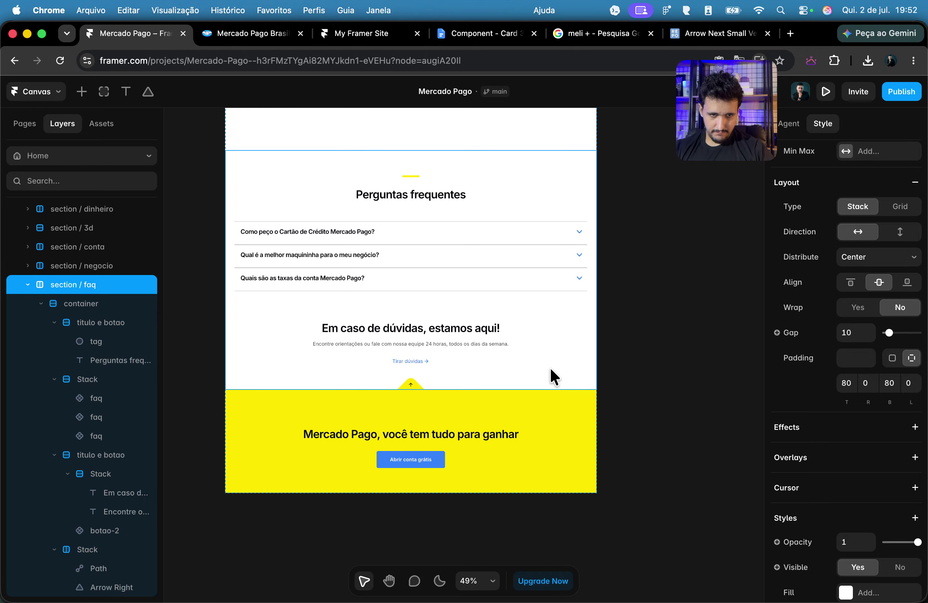
{"action": "type", "text": "120"}
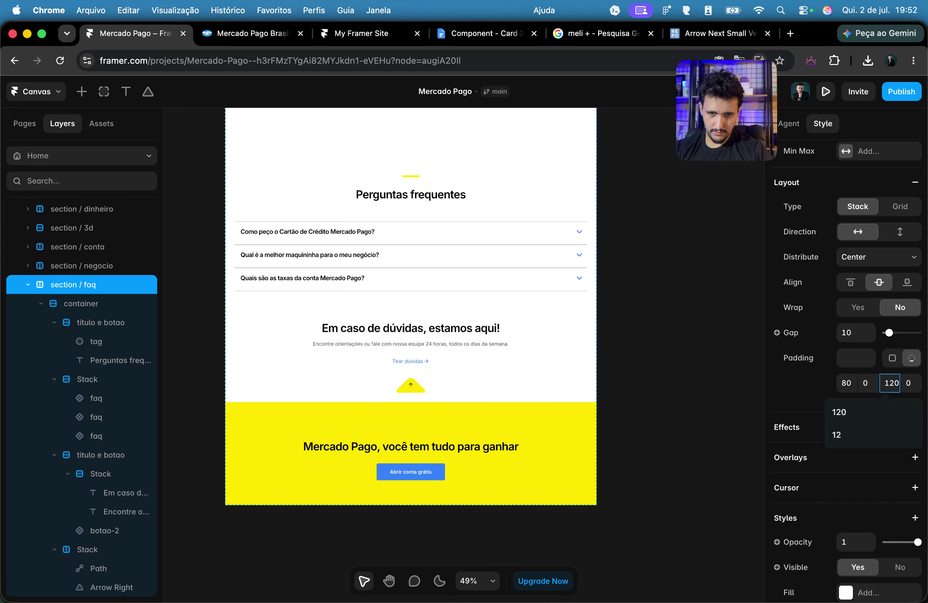
{"action": "scroll", "coordinate": [401, 408], "scroll_direction": "up", "scroll_amount": 5}
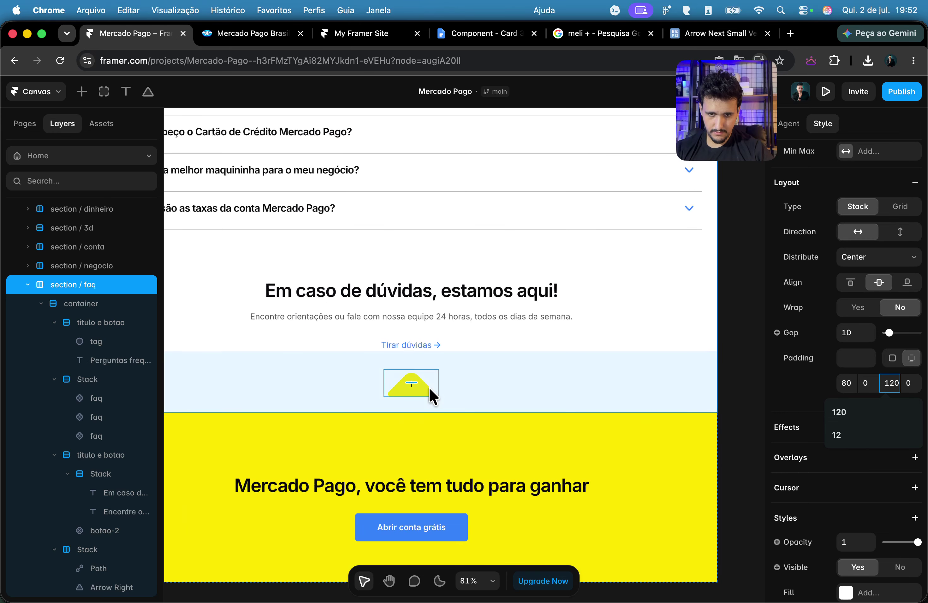
Step: Set the bottom offset of the stack holding the triangle and arrow to -130
{"action": "left_click", "coordinate": [429, 384]}
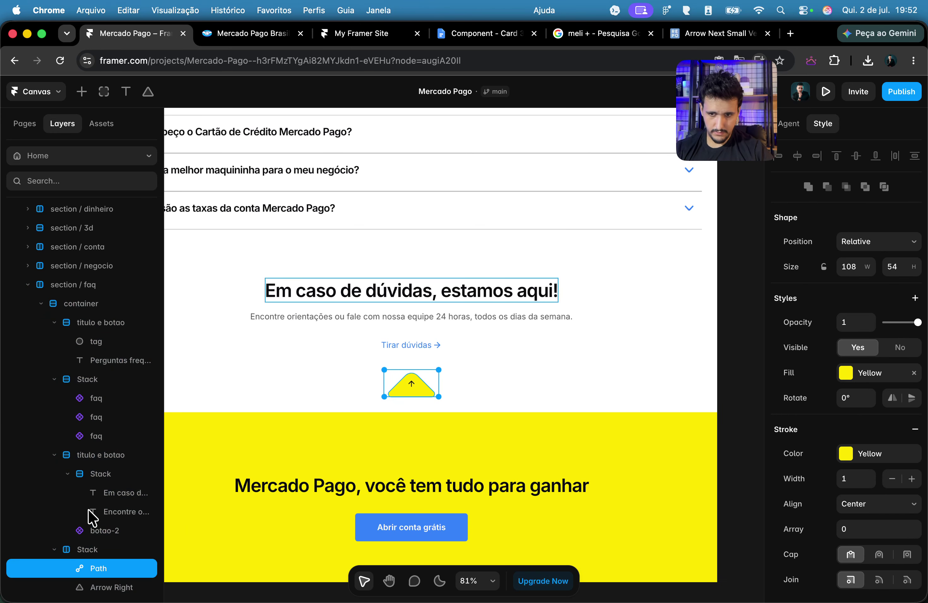
{"action": "left_click", "coordinate": [109, 551]}
{"action": "left_click", "coordinate": [848, 339]}
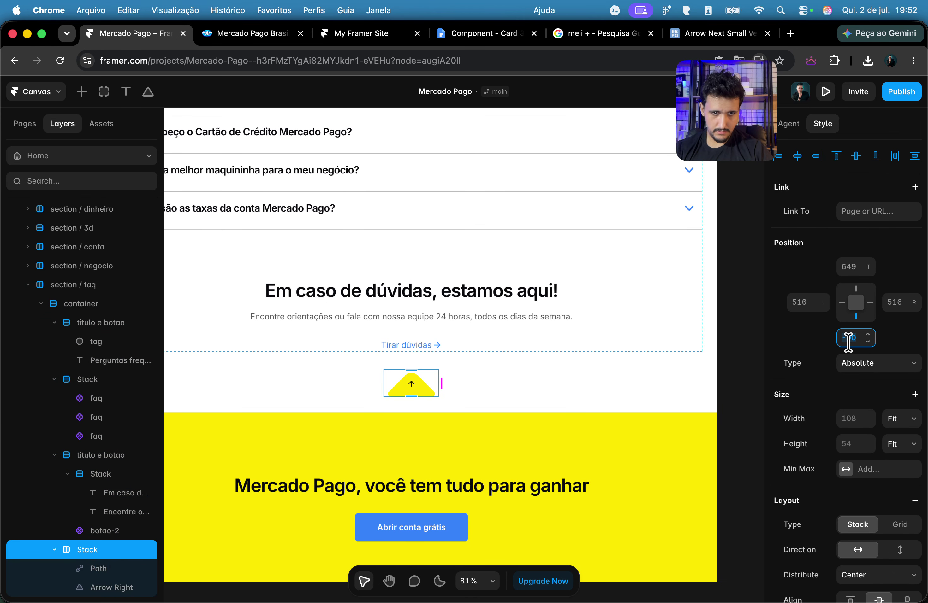
{"action": "type", "text": "-100"}
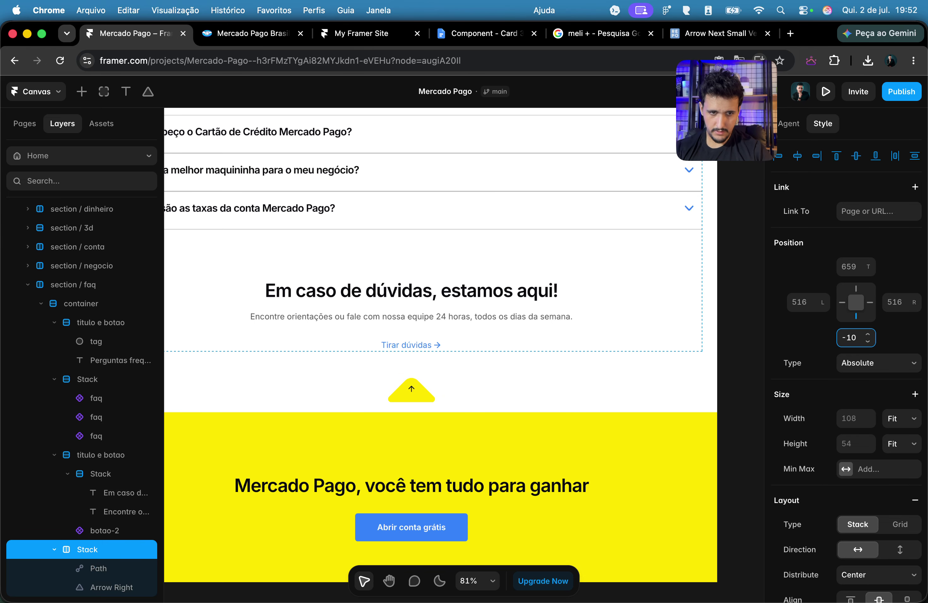
{"action": "type", "text": "0"}
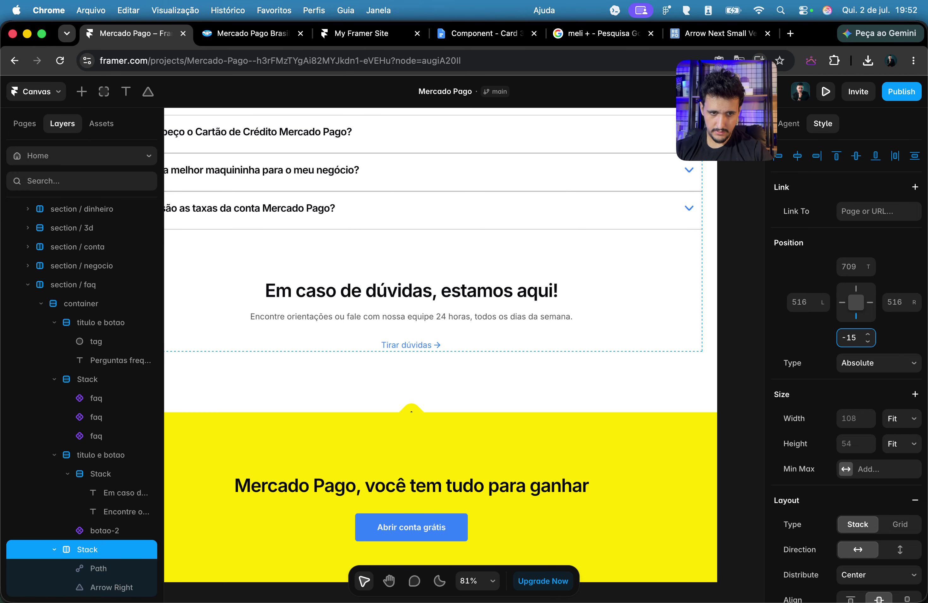
{"action": "key", "text": "Return"}
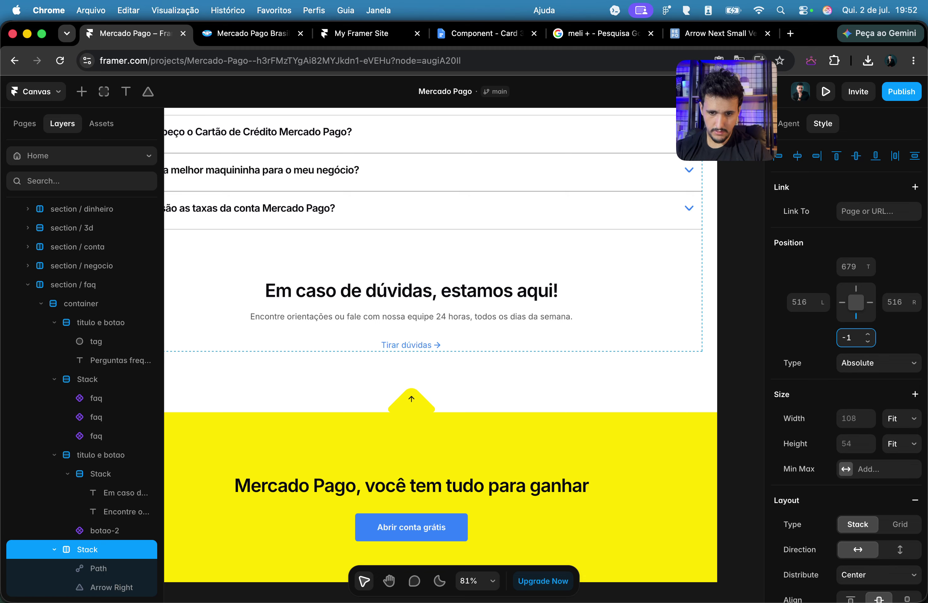
{"action": "type", "text": "40"}
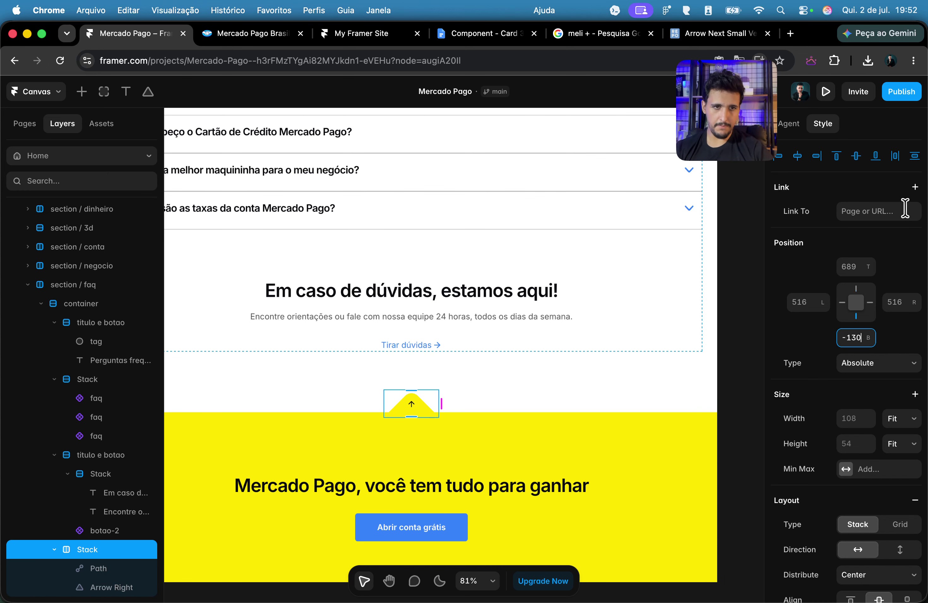
Step: Publish the site update and reload the published page
{"action": "left_click", "coordinate": [901, 92]}
{"action": "left_click", "coordinate": [823, 218]}
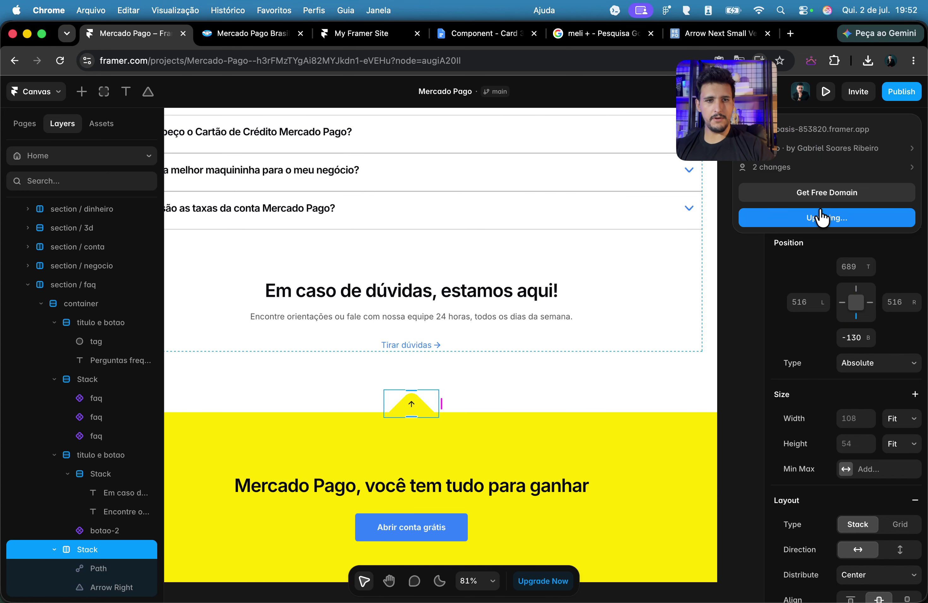
{"action": "left_click", "coordinate": [209, 34]}
{"action": "left_click", "coordinate": [60, 61]}
{"action": "left_click", "coordinate": [350, 39]}
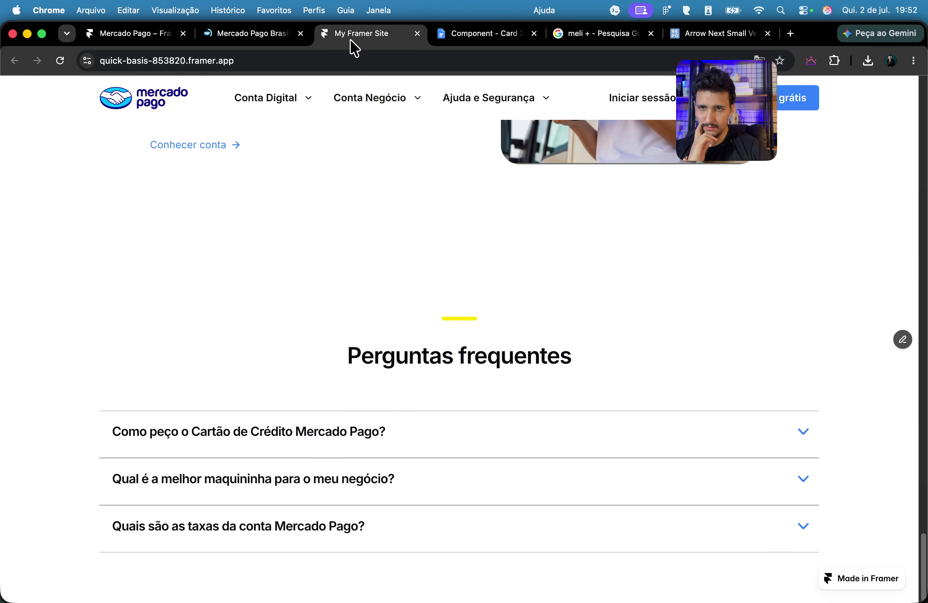
{"action": "left_click", "coordinate": [70, 62]}
Step: Check the arrow triangle above the call-to-action and the scrolling Conta Negócio section on the published page
{"action": "scroll", "coordinate": [556, 227], "scroll_direction": "down", "scroll_amount": 10}
{"action": "scroll", "coordinate": [550, 307], "scroll_direction": "down", "scroll_amount": 15}
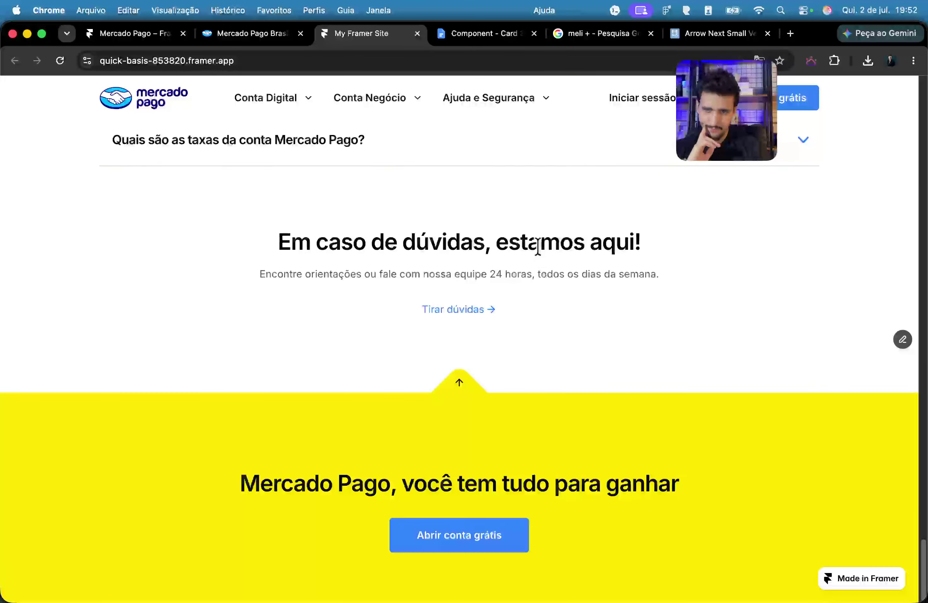
{"action": "left_click", "coordinate": [471, 384]}
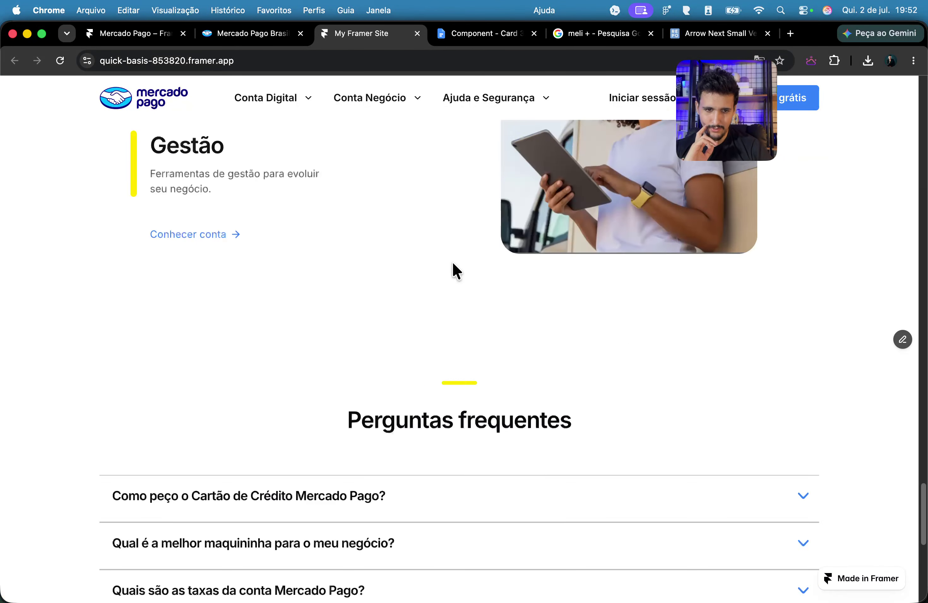
{"action": "scroll", "coordinate": [392, 288], "scroll_direction": "down", "scroll_amount": 5}
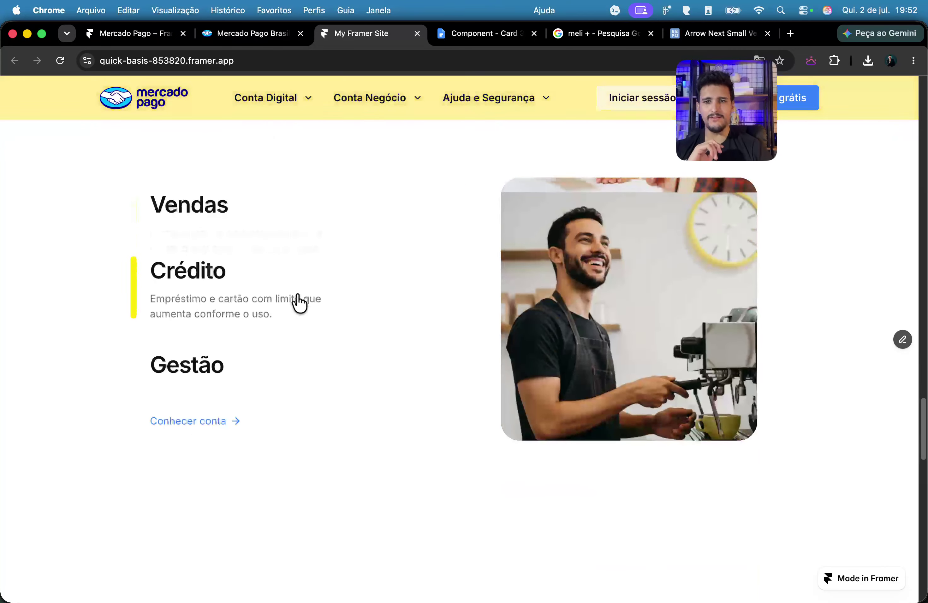
{"action": "scroll", "coordinate": [242, 245], "scroll_direction": "down", "scroll_amount": 5}
{"action": "scroll", "coordinate": [337, 258], "scroll_direction": "up", "scroll_amount": 5}
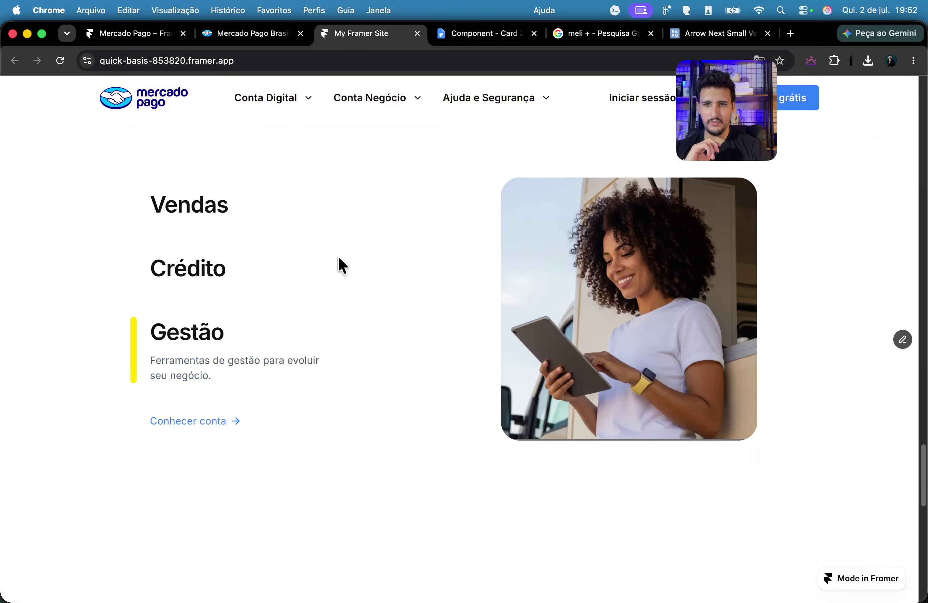
{"action": "scroll", "coordinate": [451, 305], "scroll_direction": "up", "scroll_amount": 5}
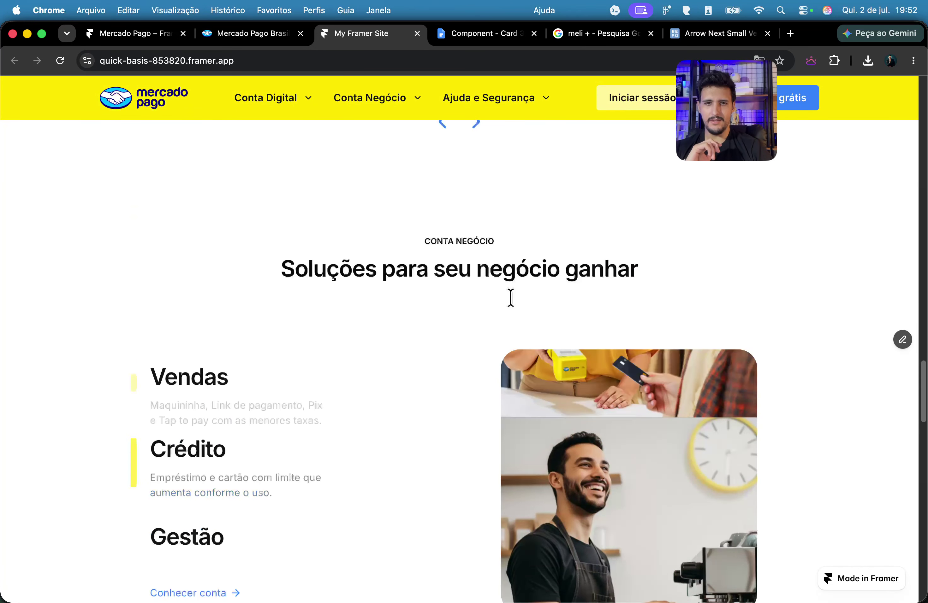
{"action": "scroll", "coordinate": [456, 325], "scroll_direction": "down", "scroll_amount": 5}
{"action": "scroll", "coordinate": [462, 312], "scroll_direction": "down", "scroll_amount": 3}
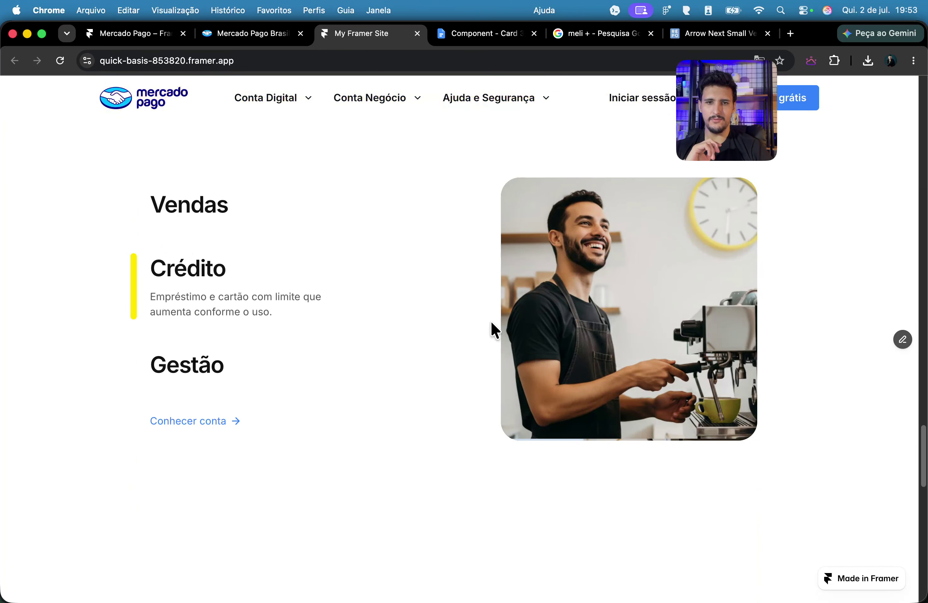
{"action": "scroll", "coordinate": [470, 313], "scroll_direction": "up", "scroll_amount": 2}
{"action": "scroll", "coordinate": [472, 308], "scroll_direction": "up", "scroll_amount": 15}
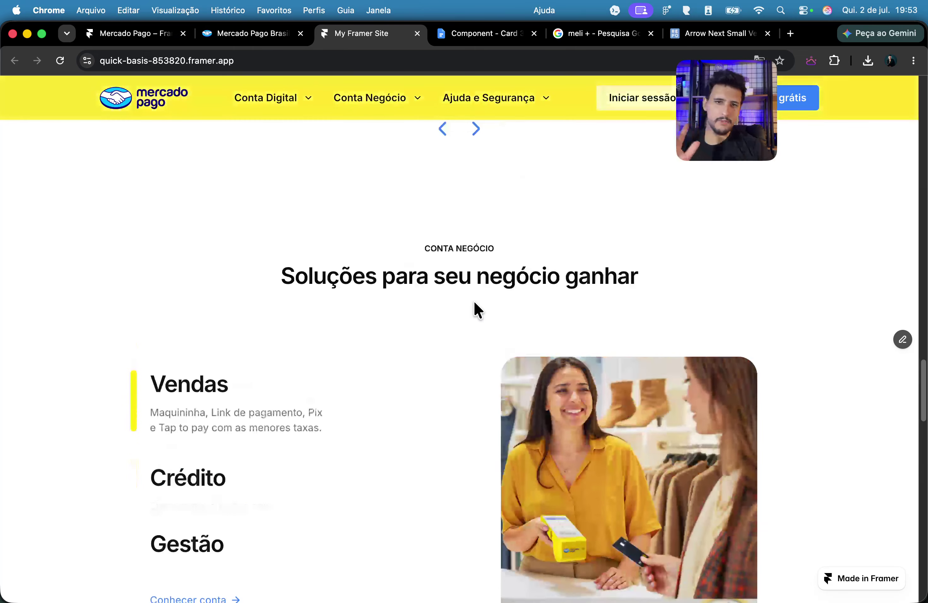